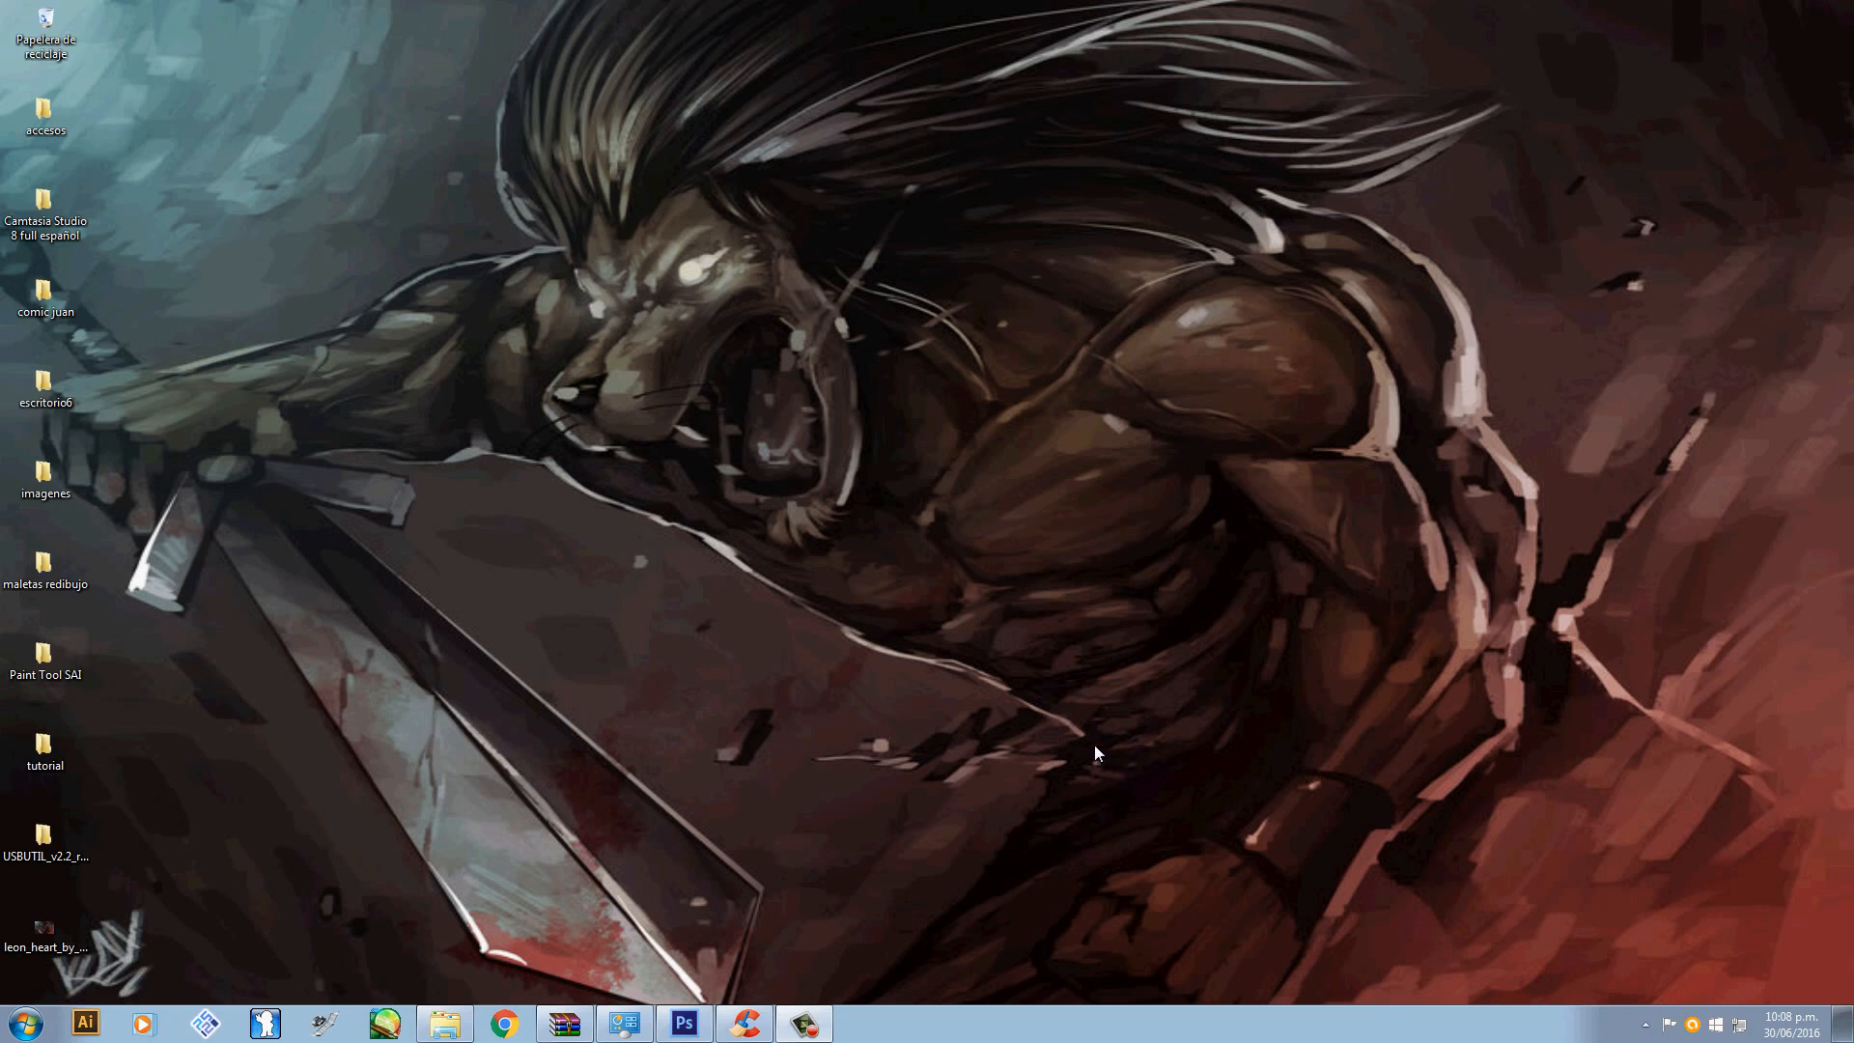
# - Preview image 001 from the tutorial folder, close the preview and switch to Photoshop
pyautogui.doubleClick(45, 748)
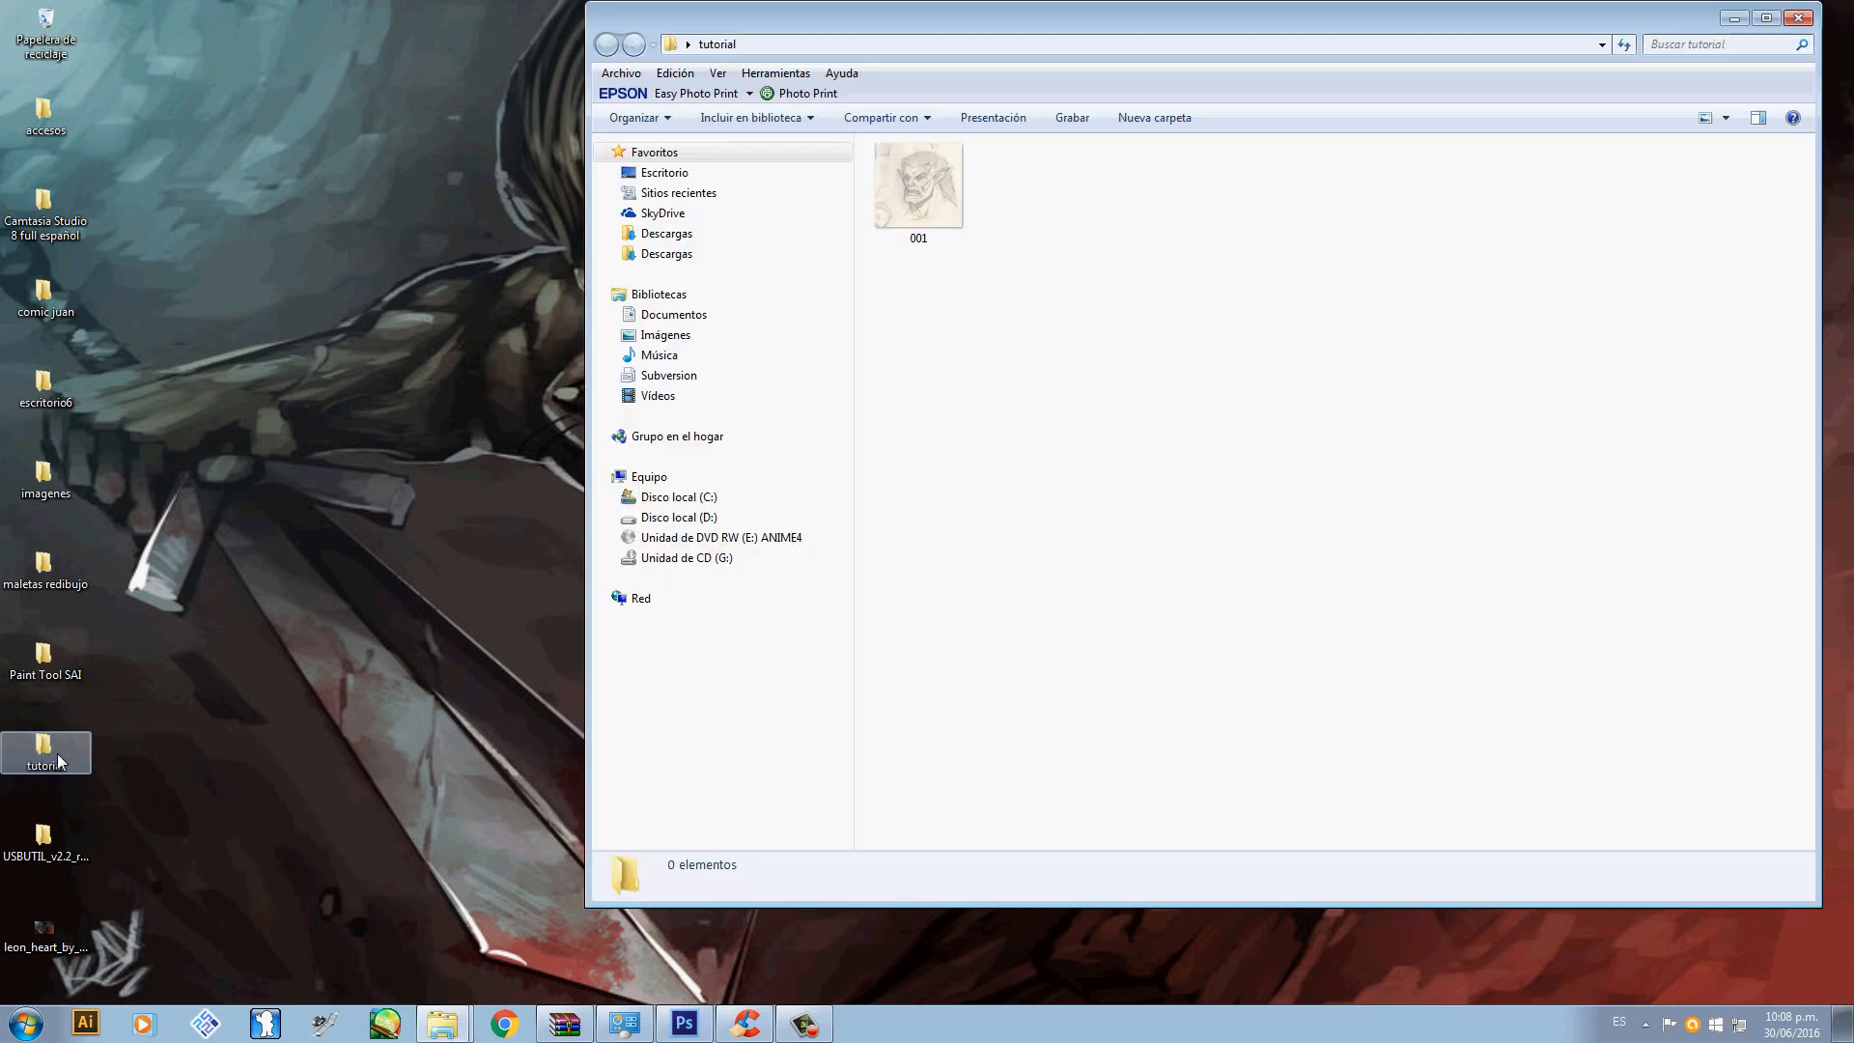
pyautogui.doubleClick(936, 197)
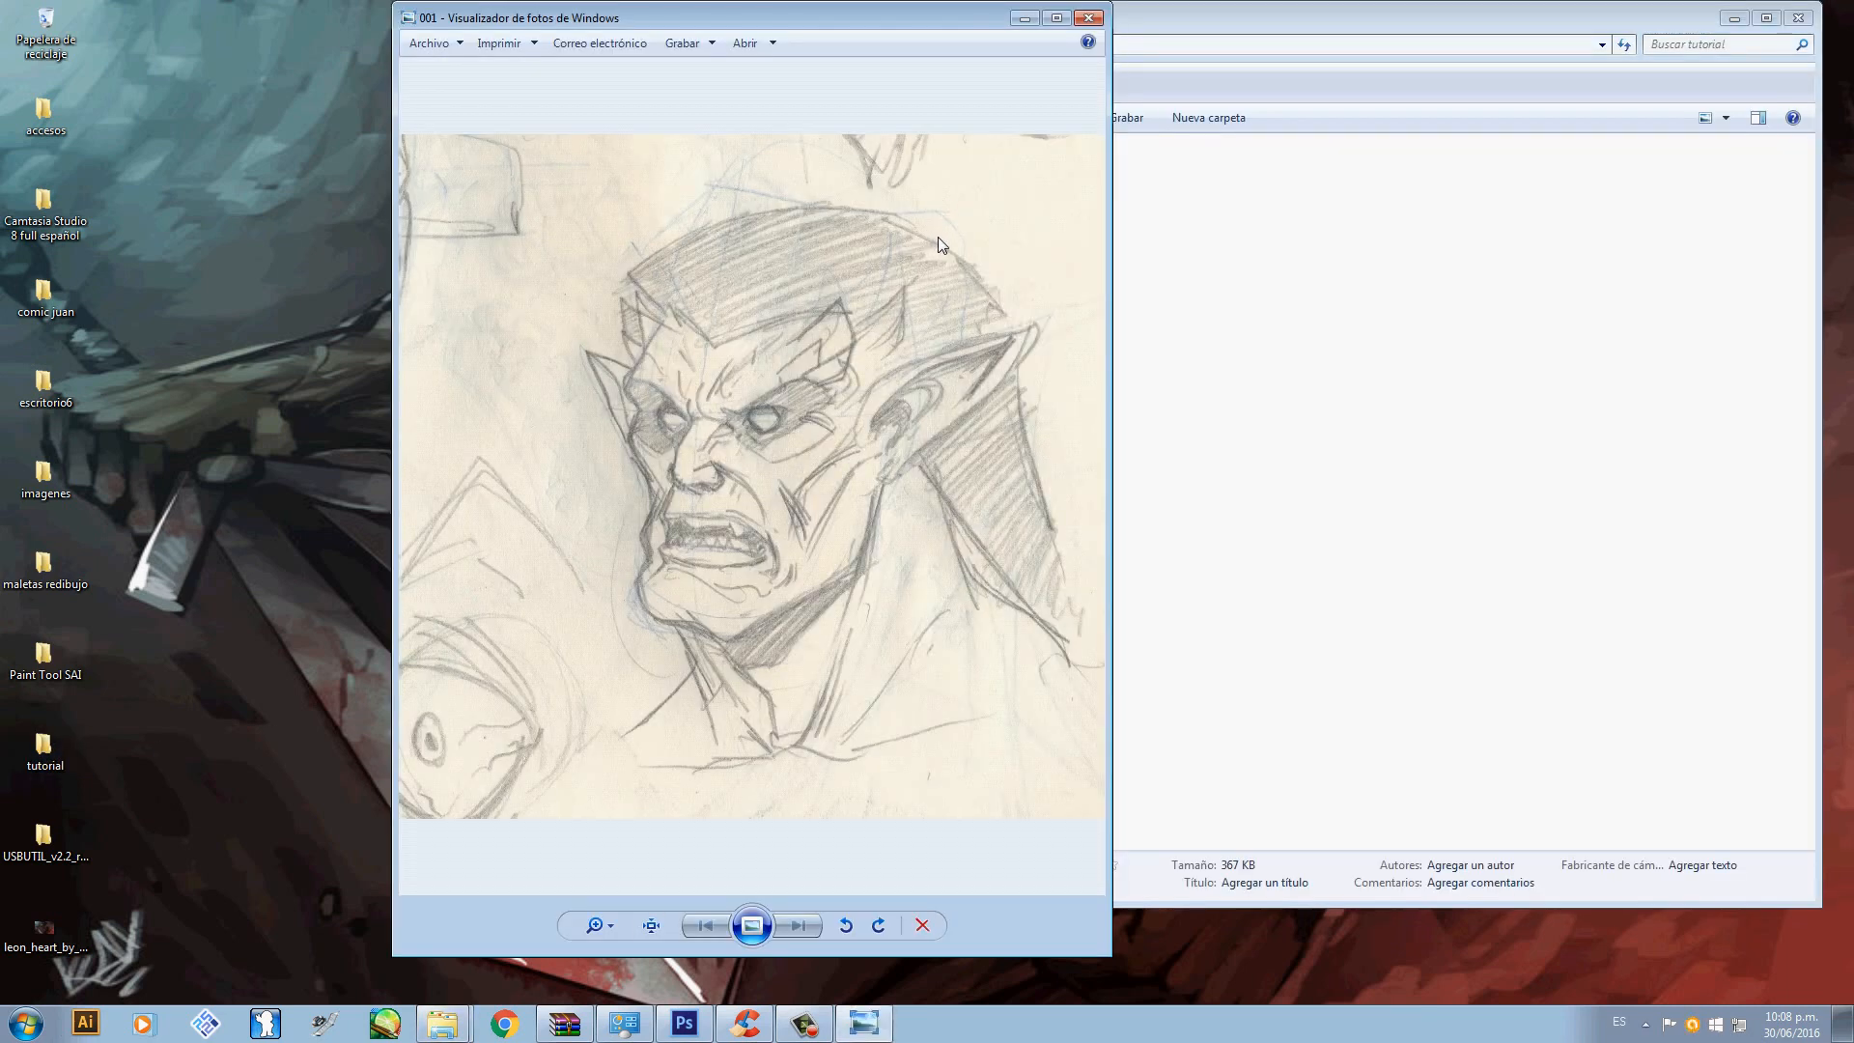
pyautogui.click(1088, 18)
pyautogui.click(685, 1023)
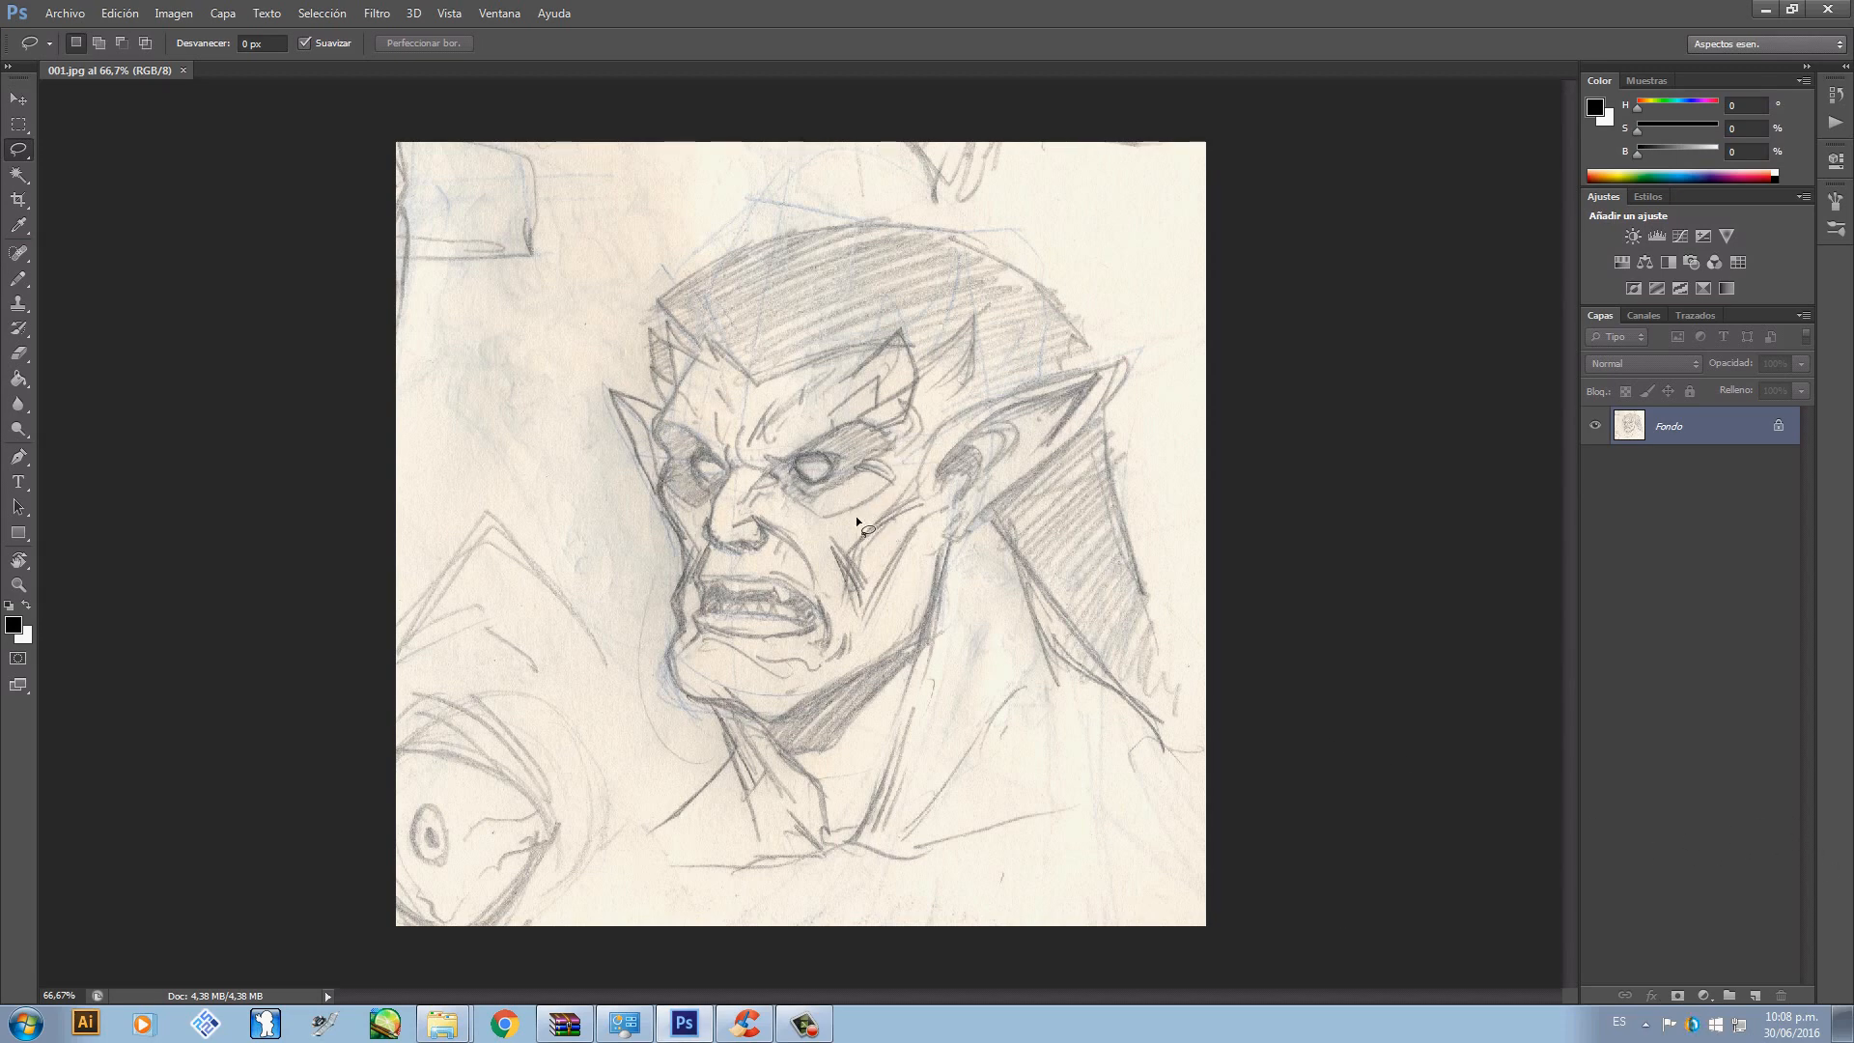
# - Select the entire canvas of the pencil sketch with a rectangular marquee
pyautogui.scroll(1, 857, 521)
pyautogui.scroll(-2, 856, 522)
pyautogui.scroll(1, 857, 521)
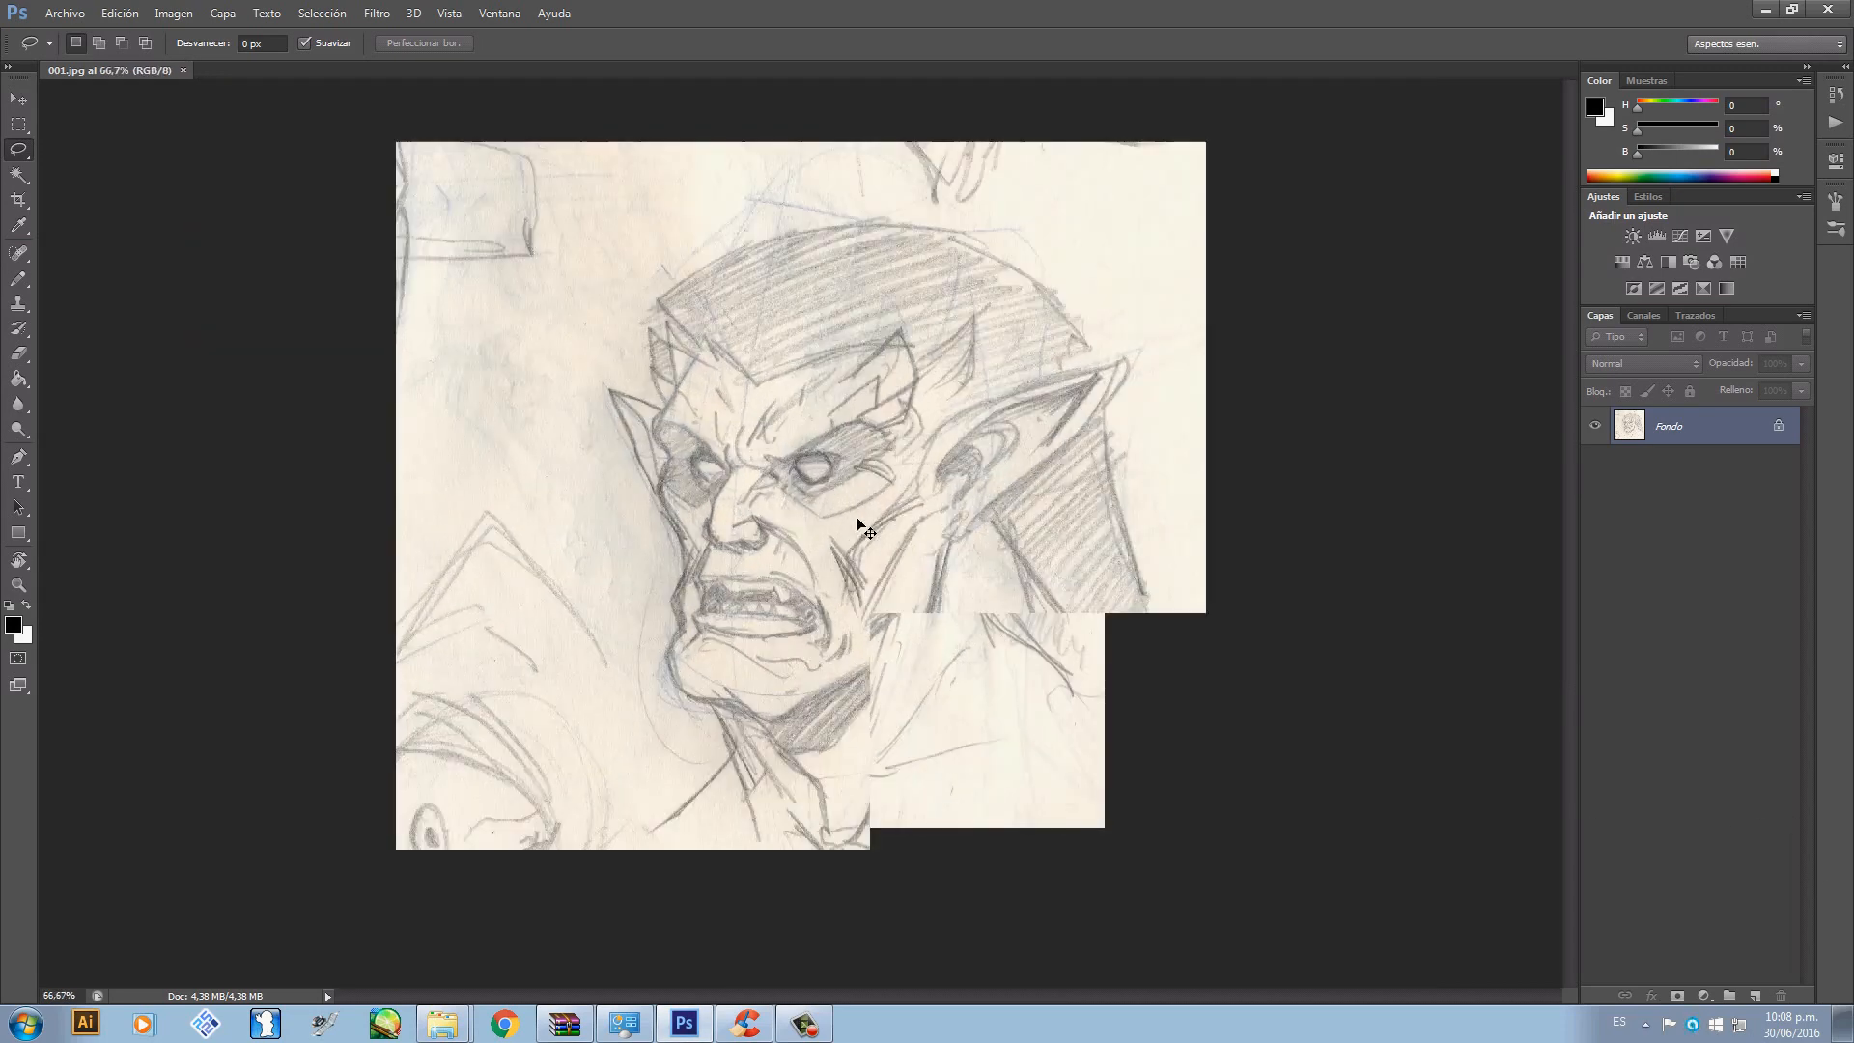
pyautogui.scroll(-1, 856, 522)
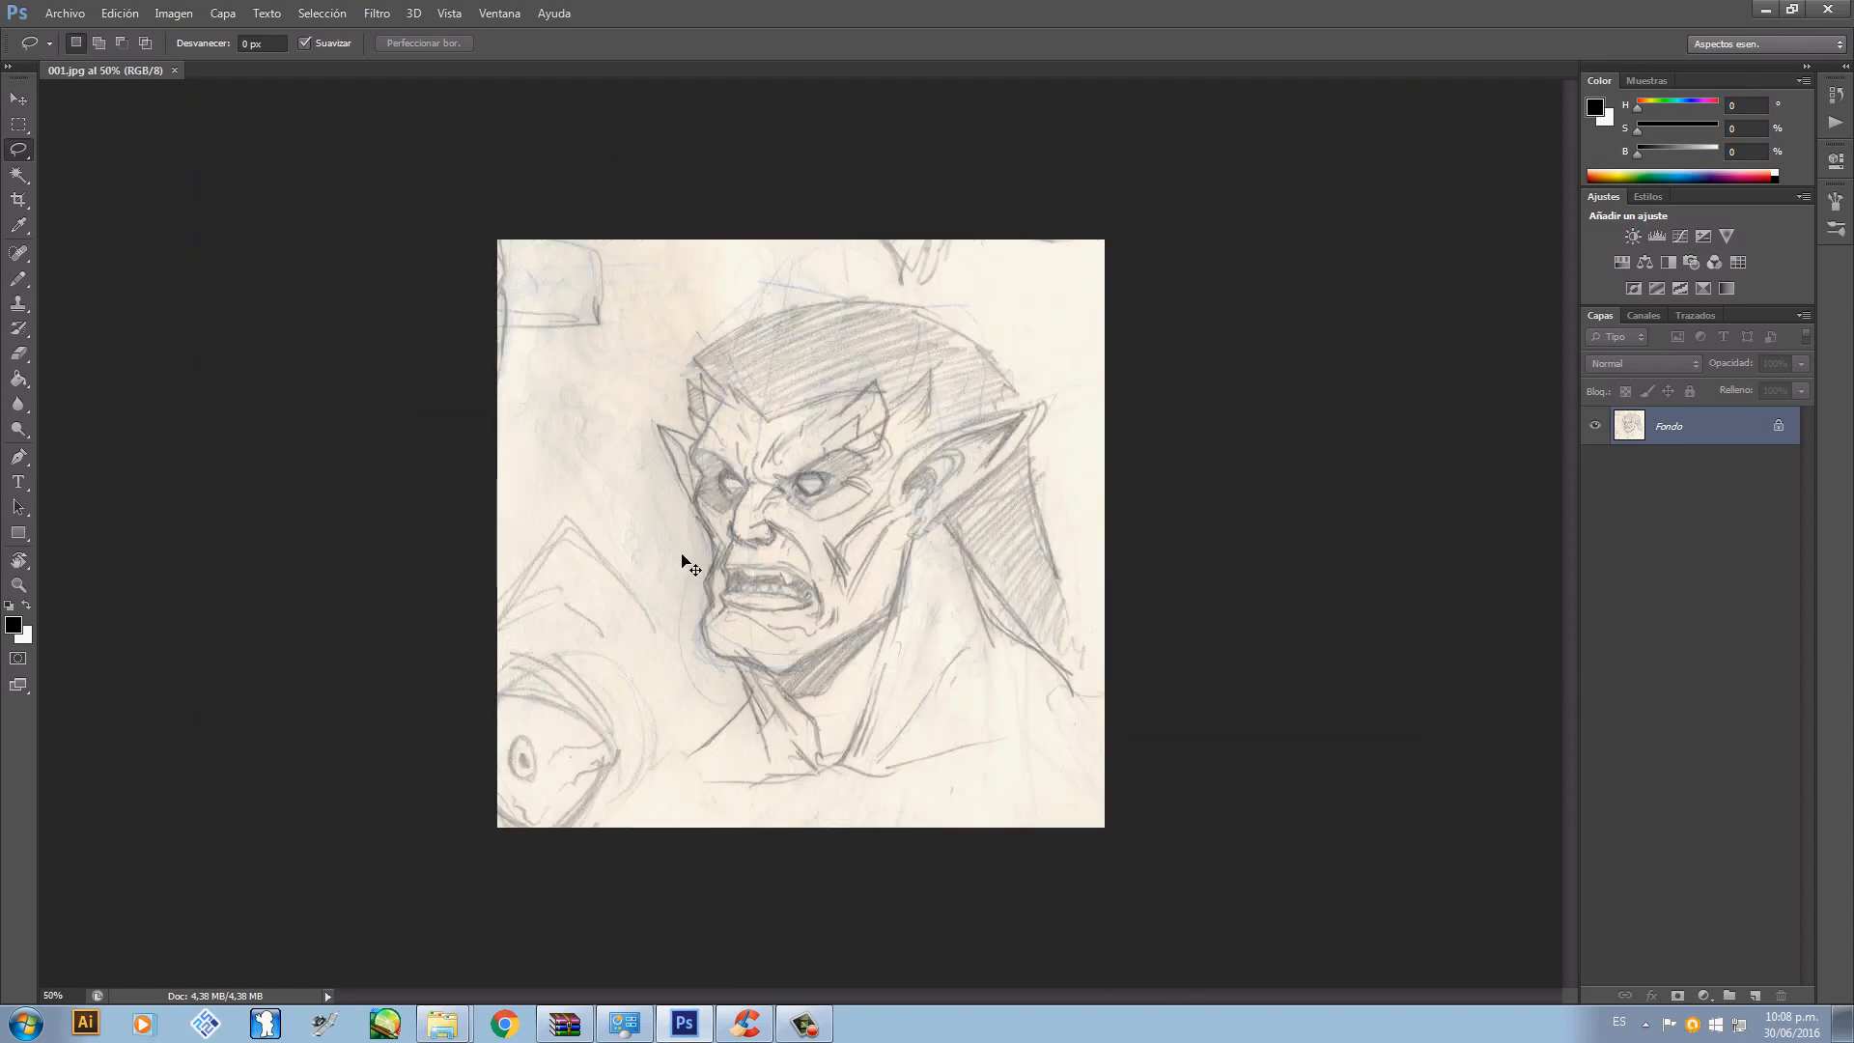
pyautogui.scroll(1, 682, 558)
pyautogui.click(19, 124)
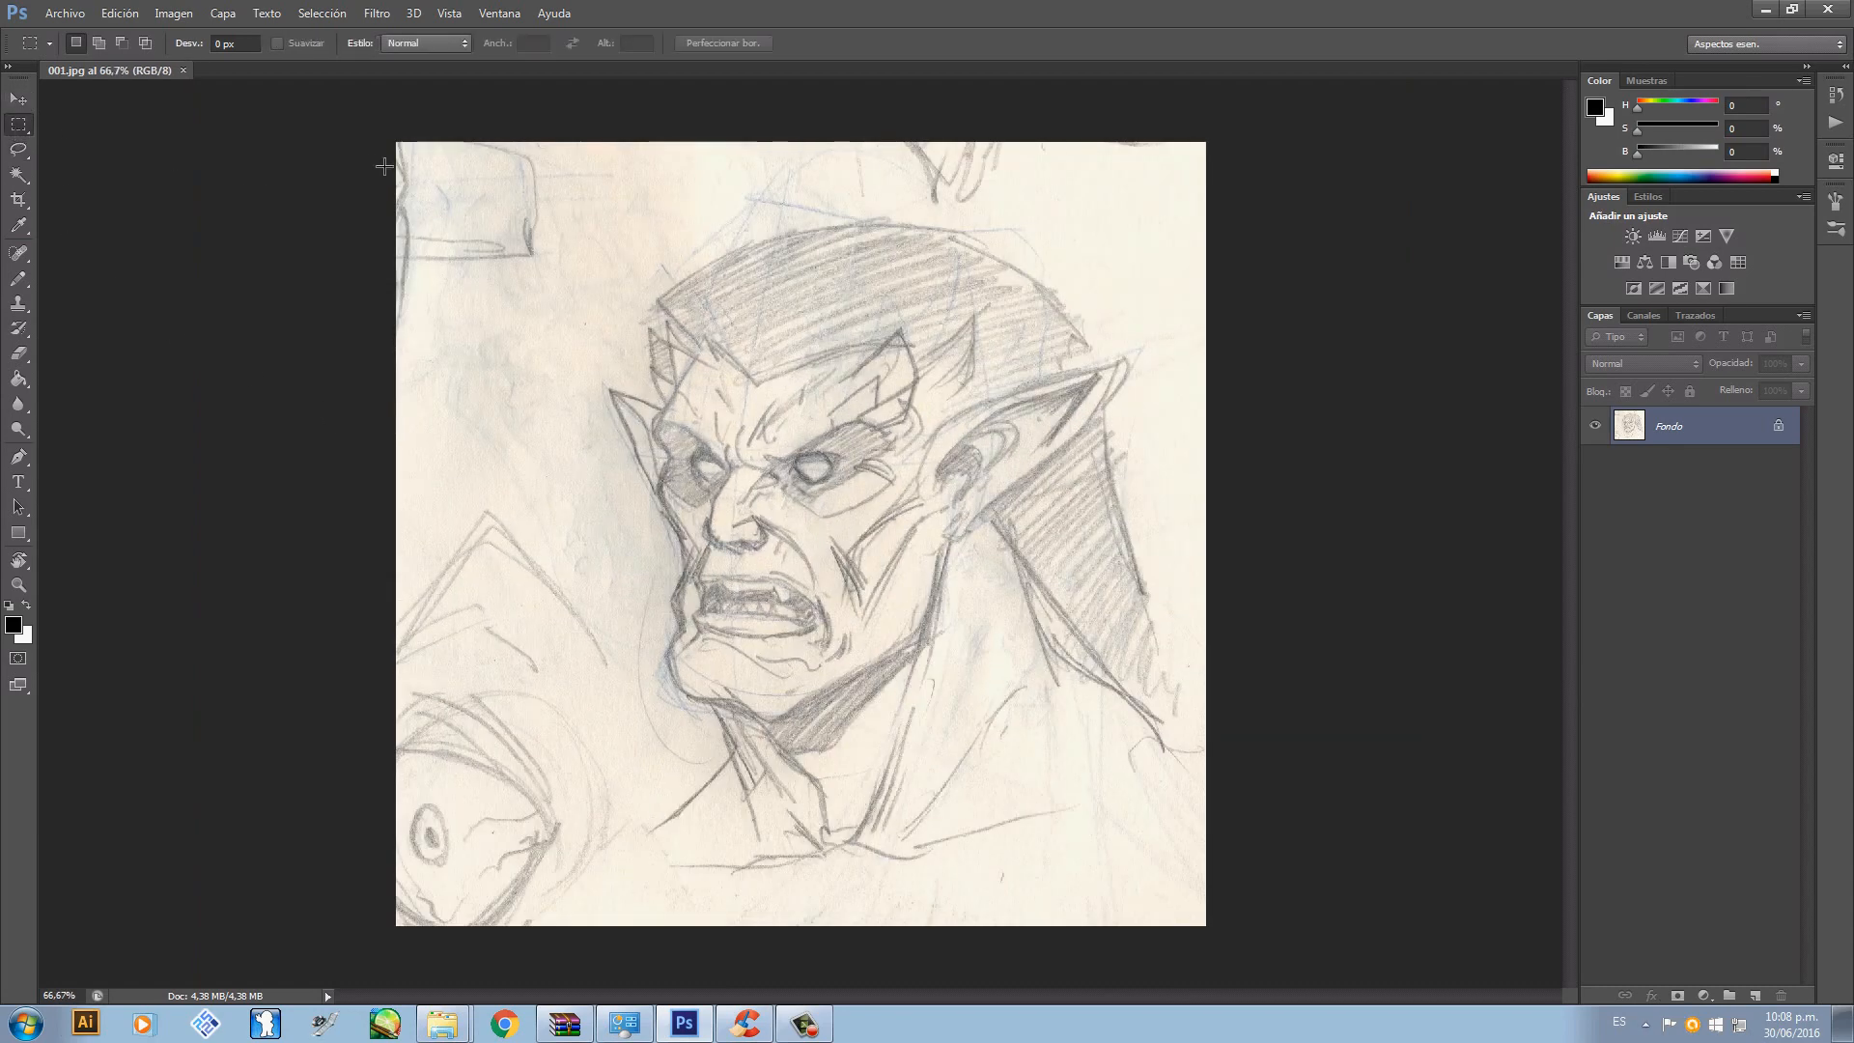
pyautogui.moveTo(384, 166); pyautogui.dragTo(1309, 968)
# - Enlarge the selected sketch to about 112% with Free Transform and reposition it so it overhangs the canvas on all sides
pyautogui.hotkey('ctrl', '-')
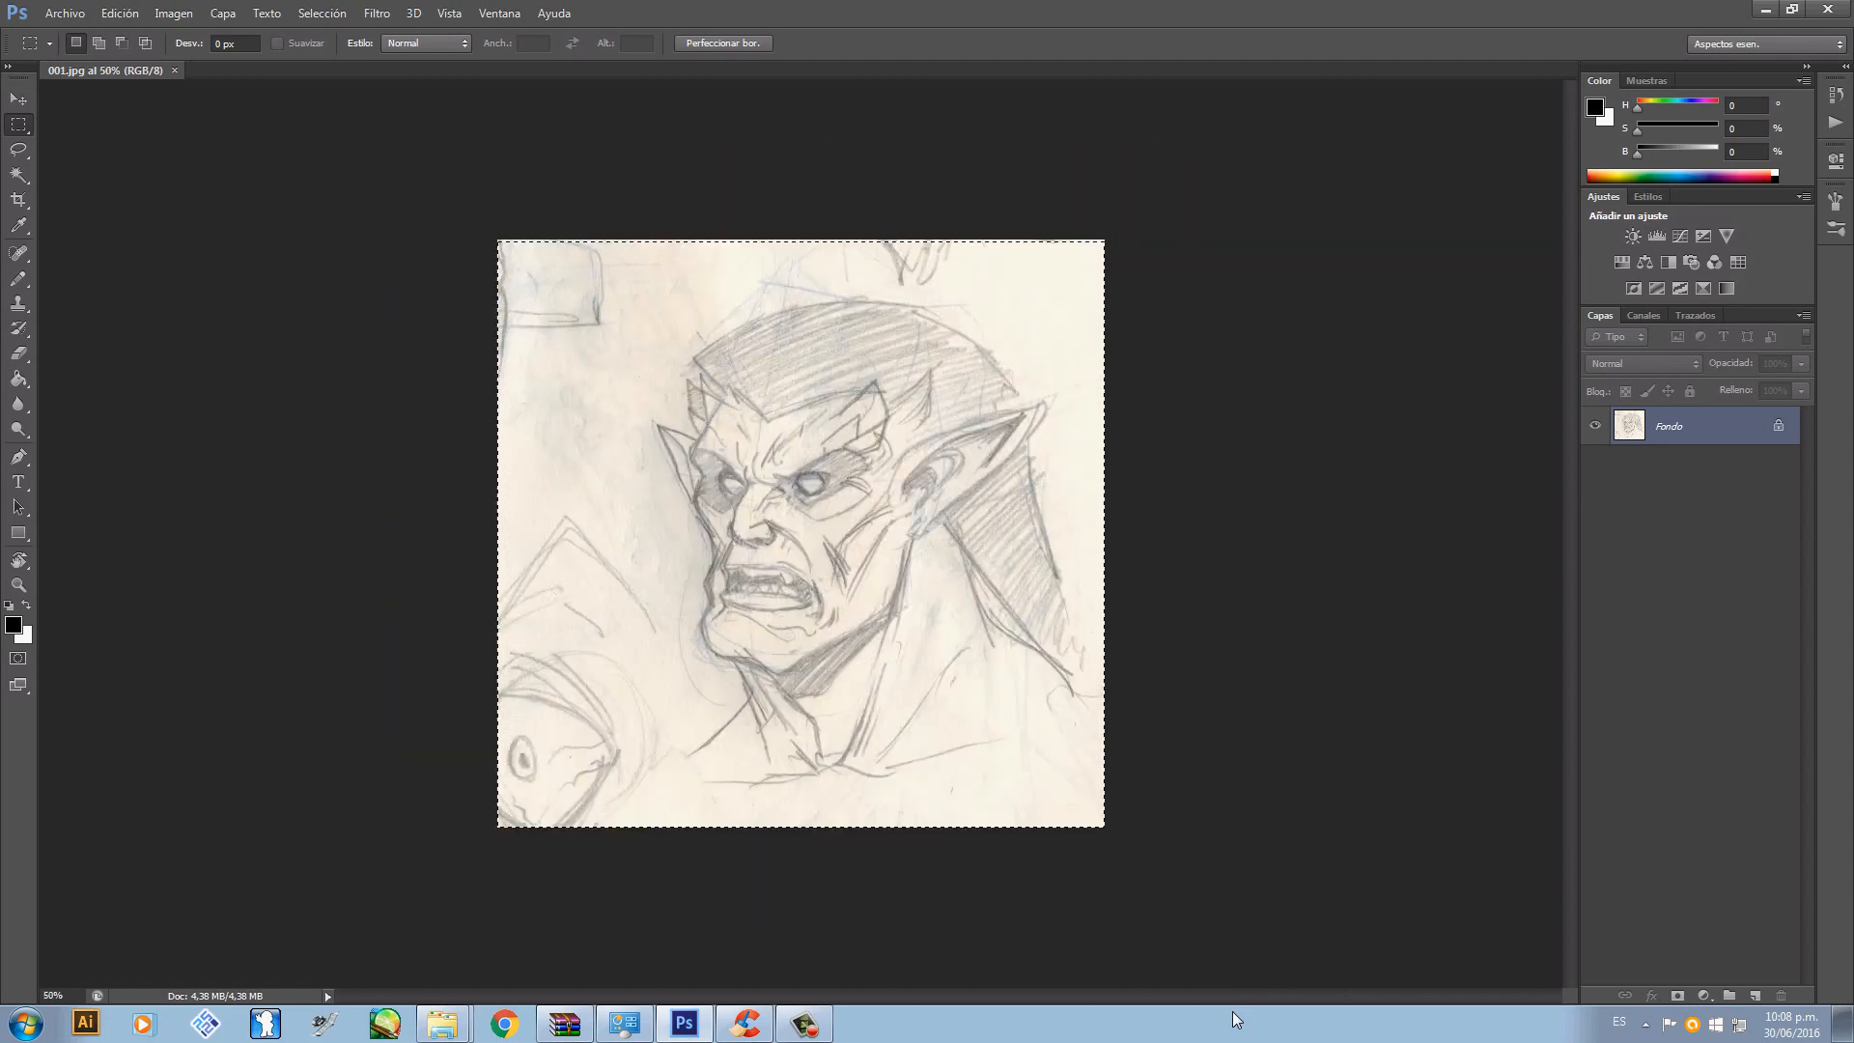
pyautogui.hotkey('ctrl', '-')
pyautogui.hotkey('ctrl', 't')
pyautogui.moveTo(599, 339); pyautogui.dragTo(560, 299)
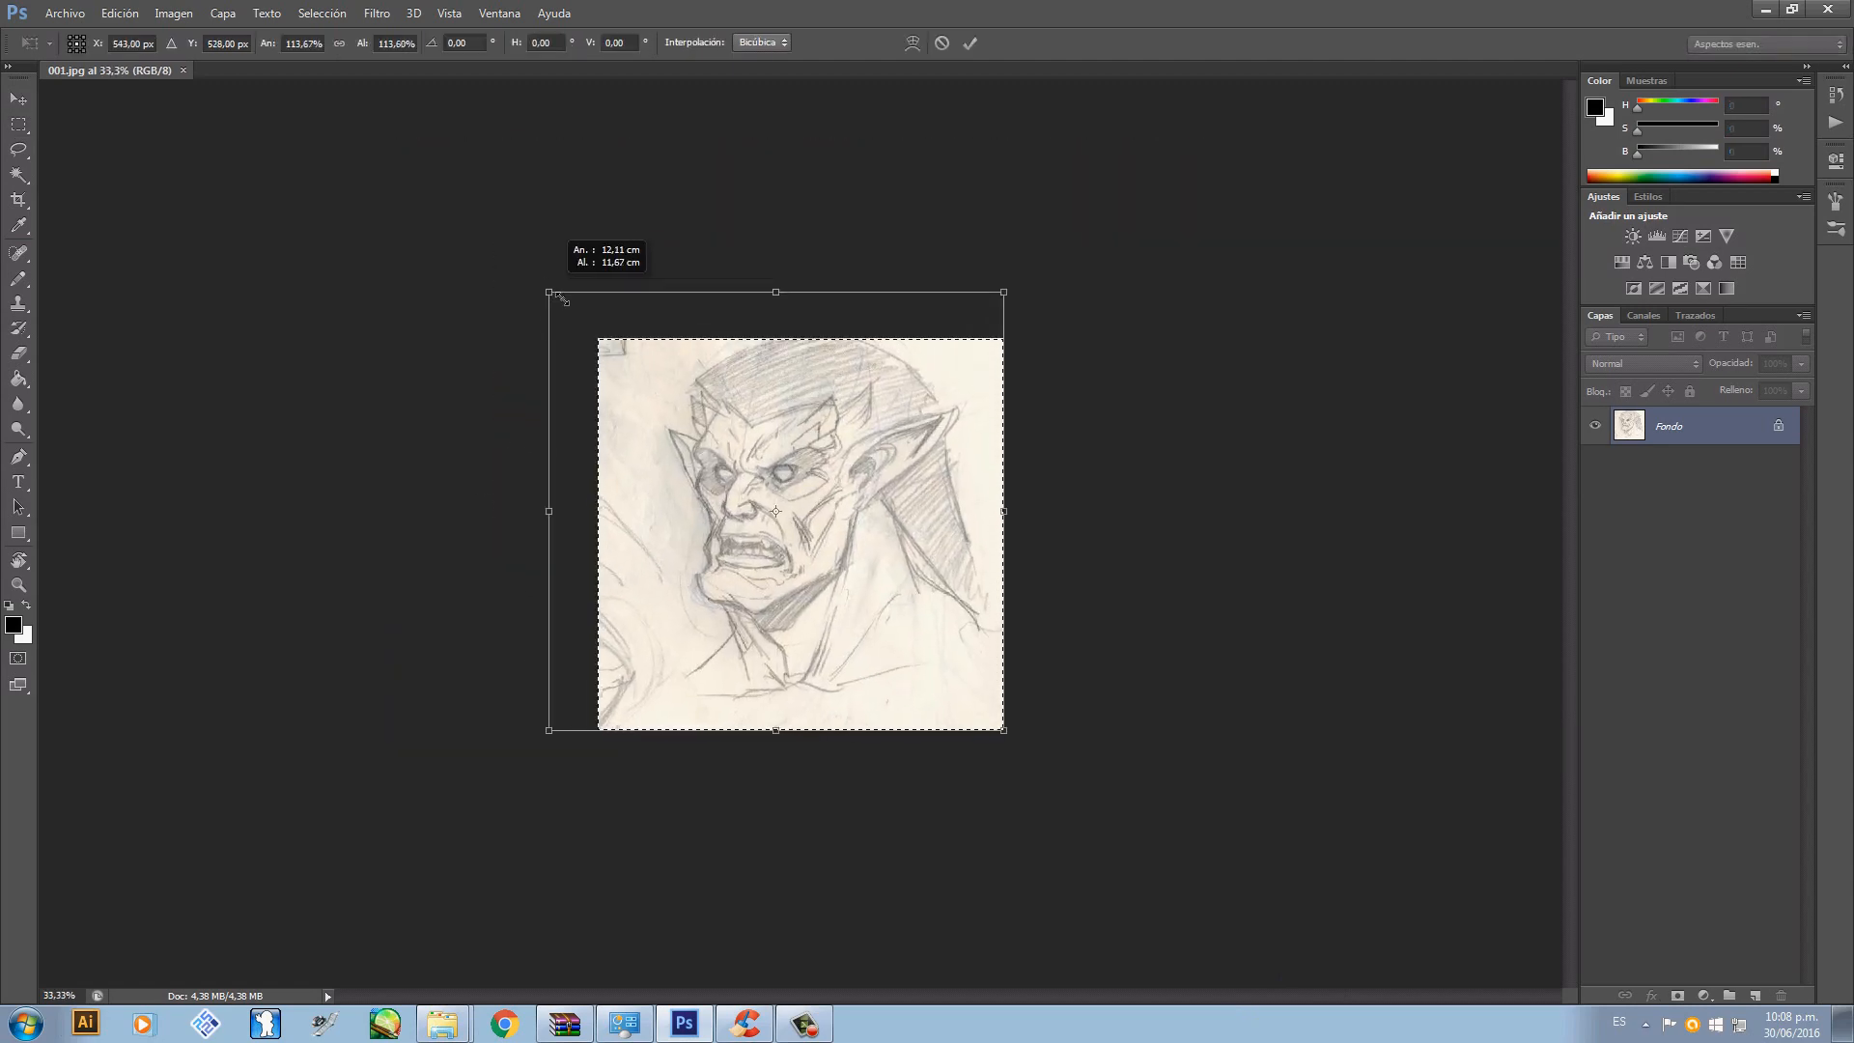
pyautogui.moveTo(929, 483); pyautogui.dragTo(961, 514)
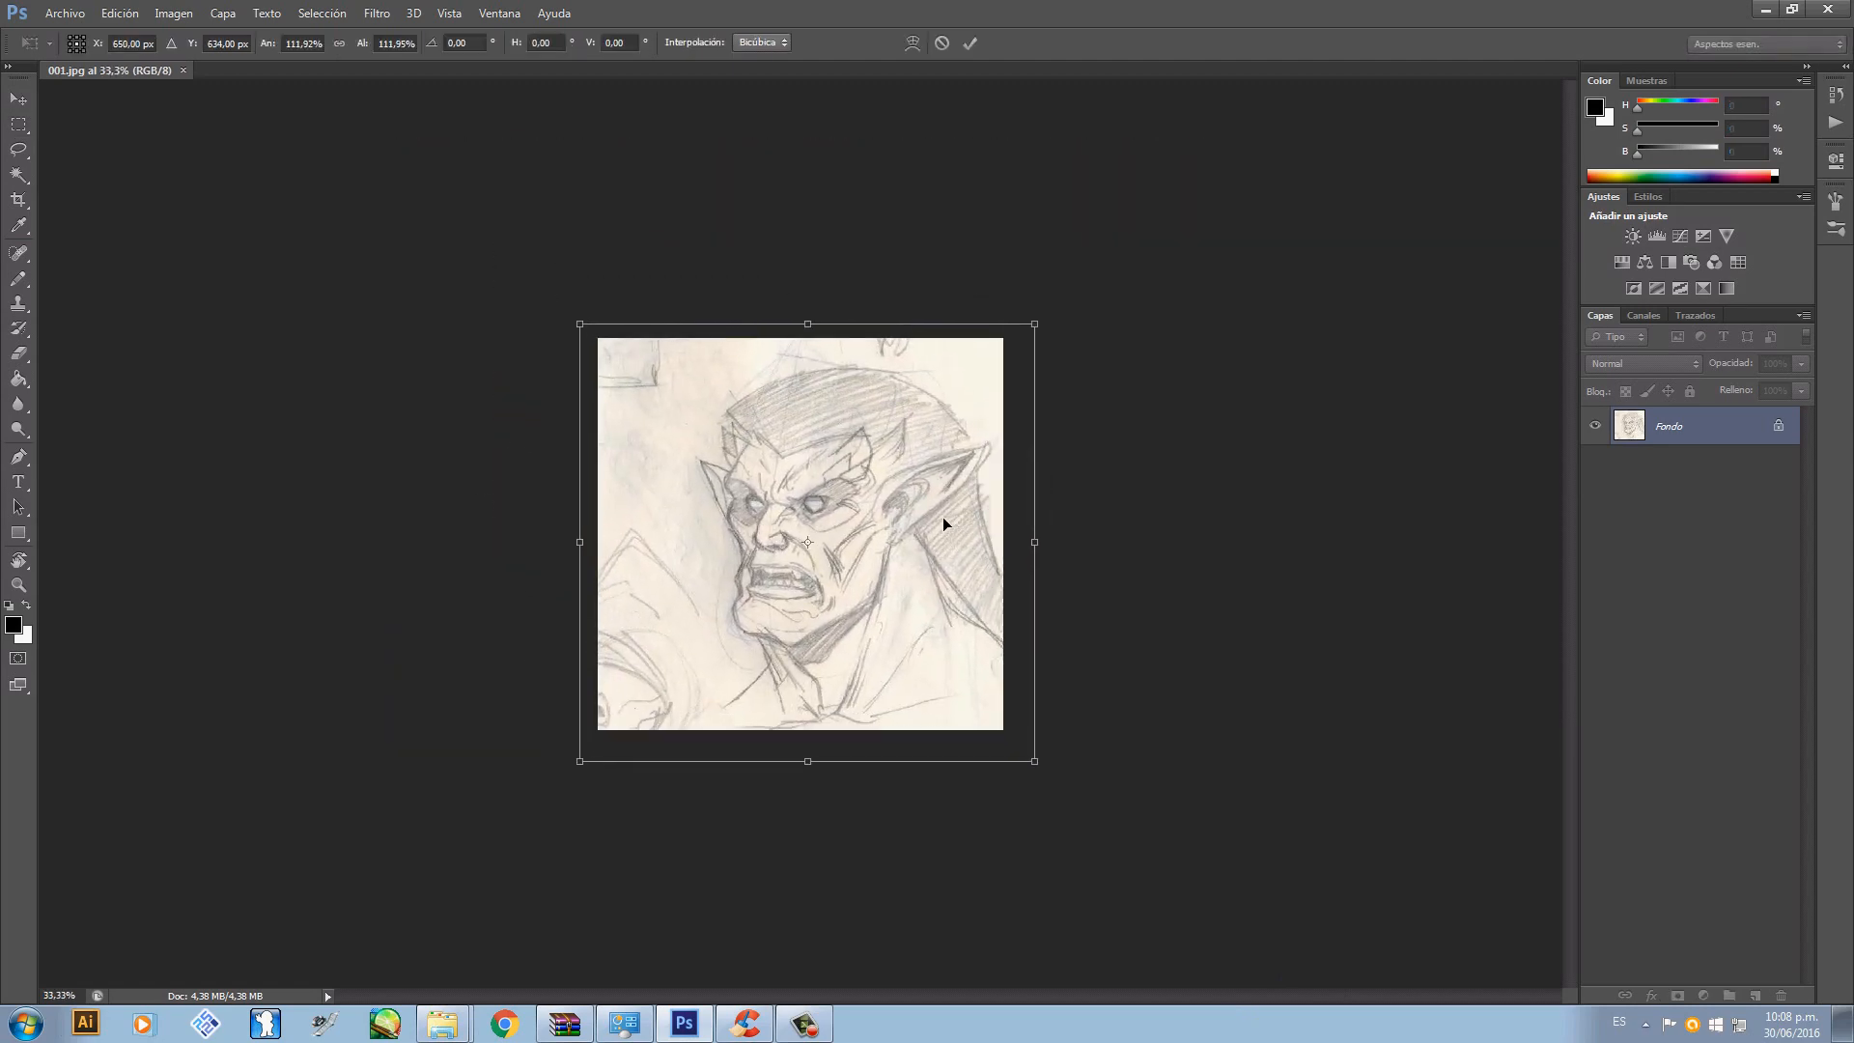
pyautogui.press('Return')
pyautogui.hotkey('ctrl', '+')
pyautogui.hotkey('ctrl', '+')
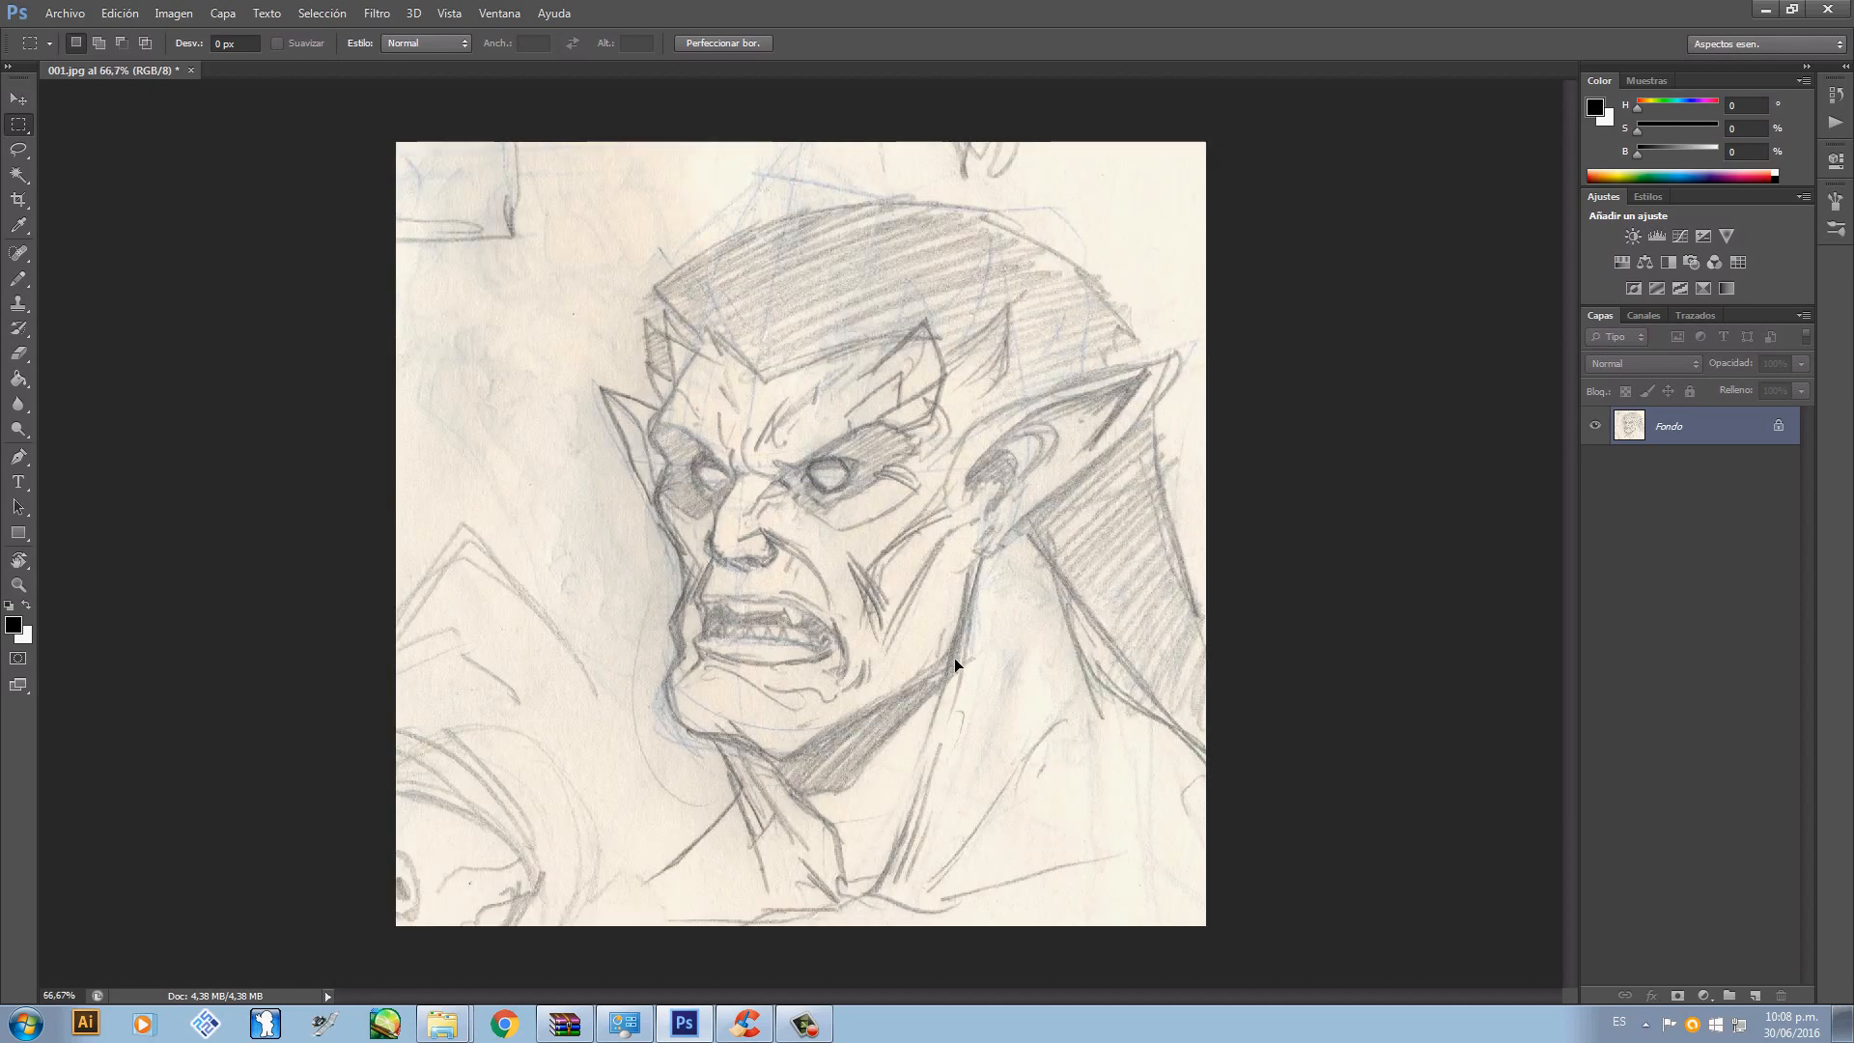
# - Nudge the sketch up and to the right, then scale it to about 93%, leaving a white margin along its upper and left edges
pyautogui.press('v')
pyautogui.moveTo(977, 674); pyautogui.dragTo(988, 657)
pyautogui.hotkey('ctrl', 't')
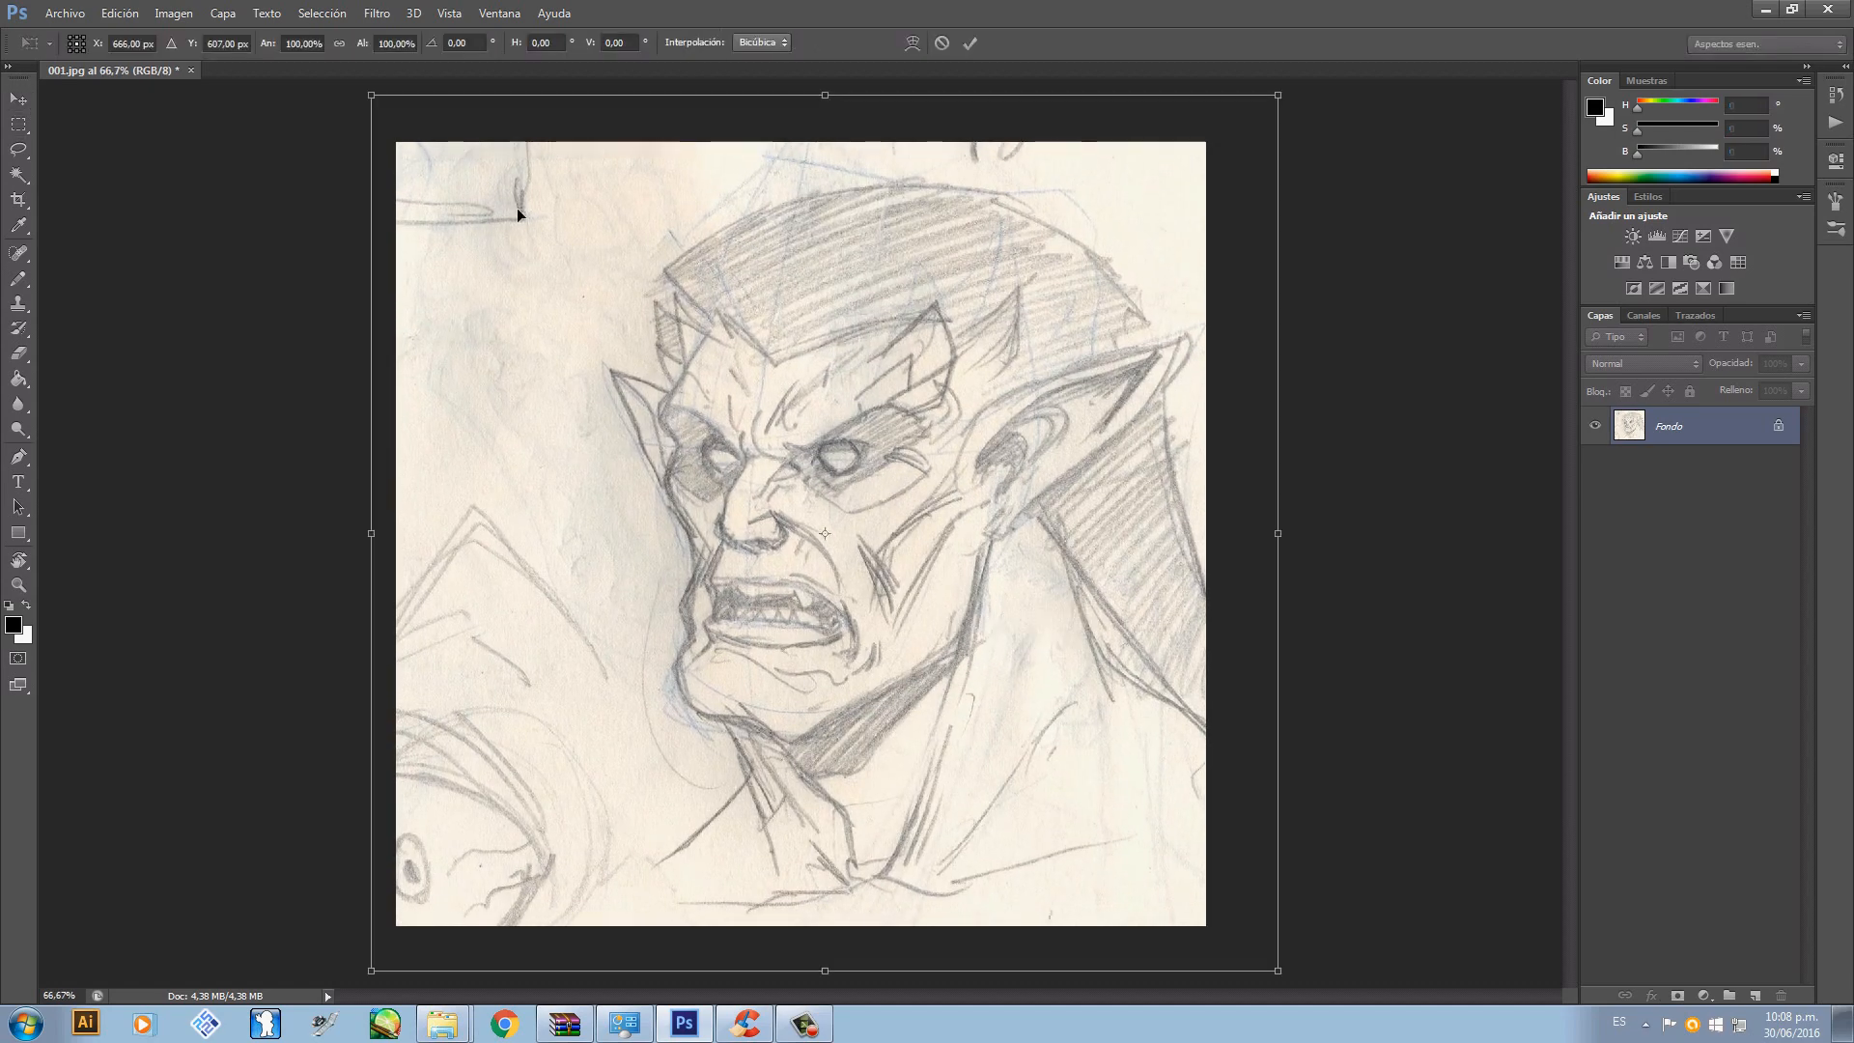
pyautogui.moveTo(371, 95); pyautogui.dragTo(433, 156)
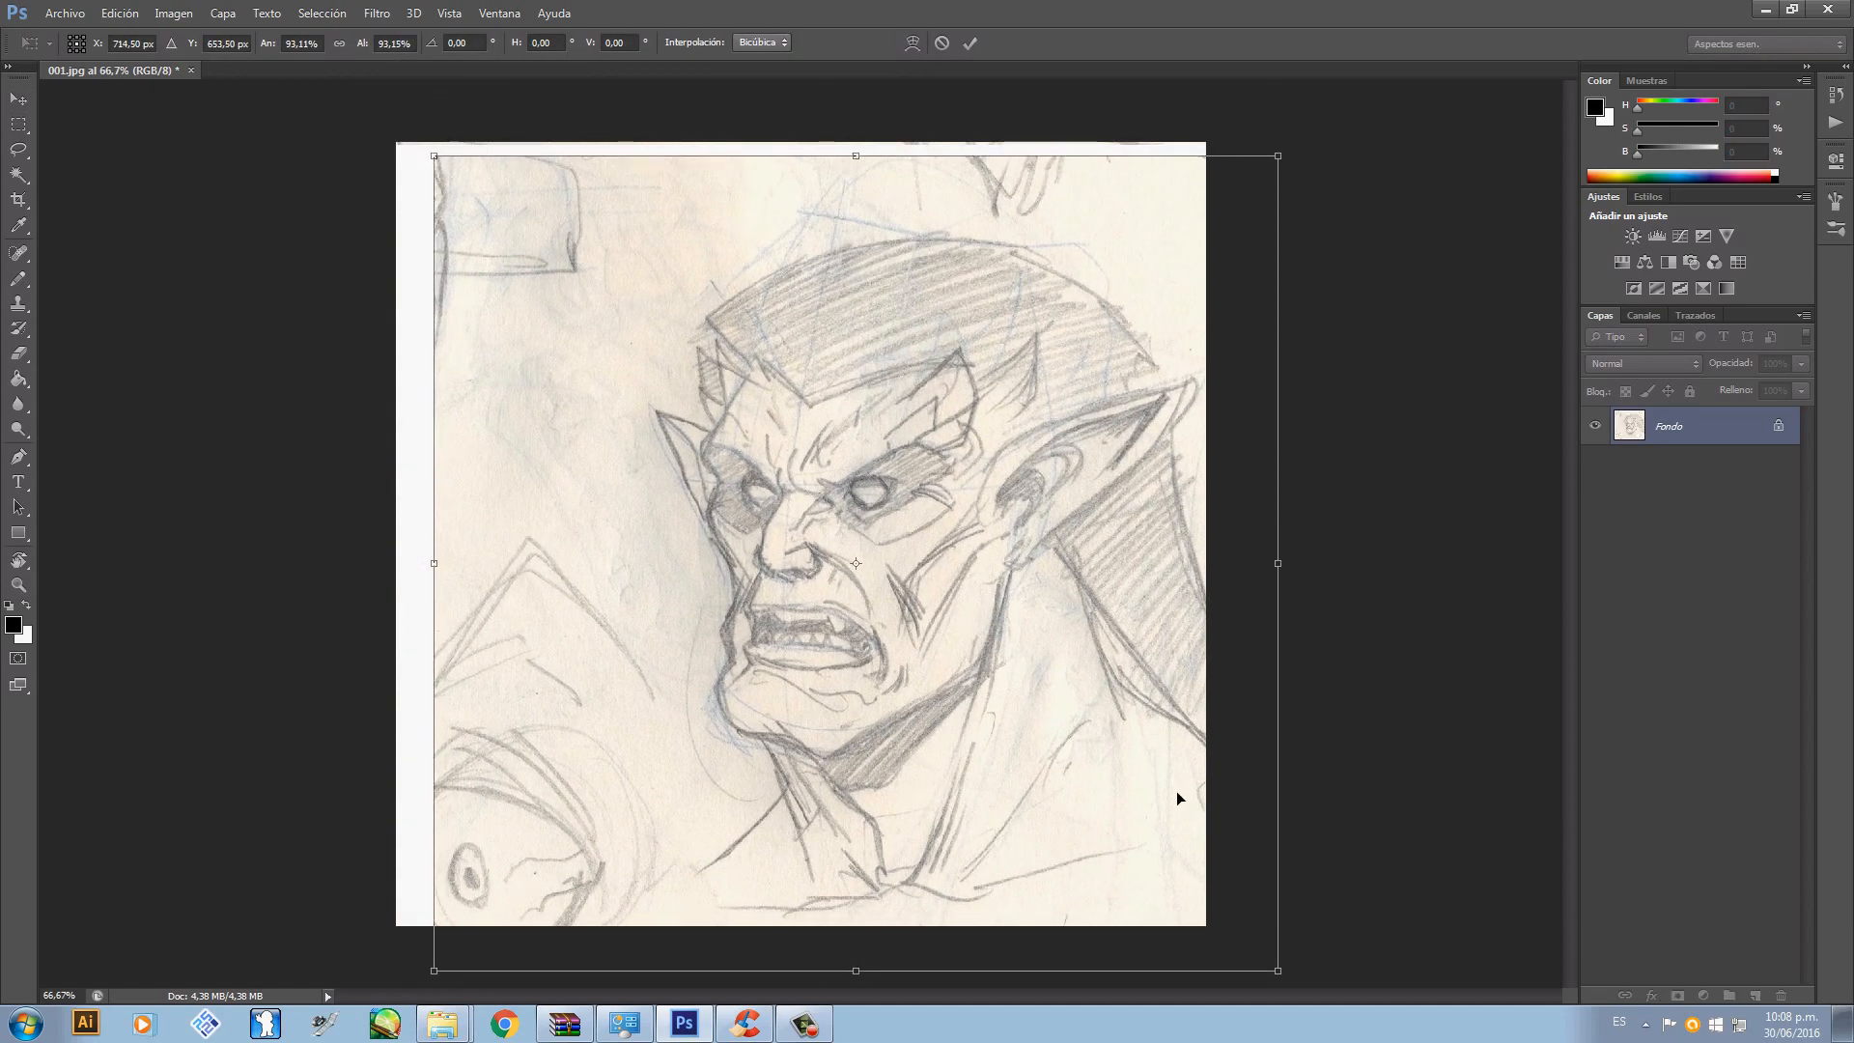
pyautogui.press('Return')
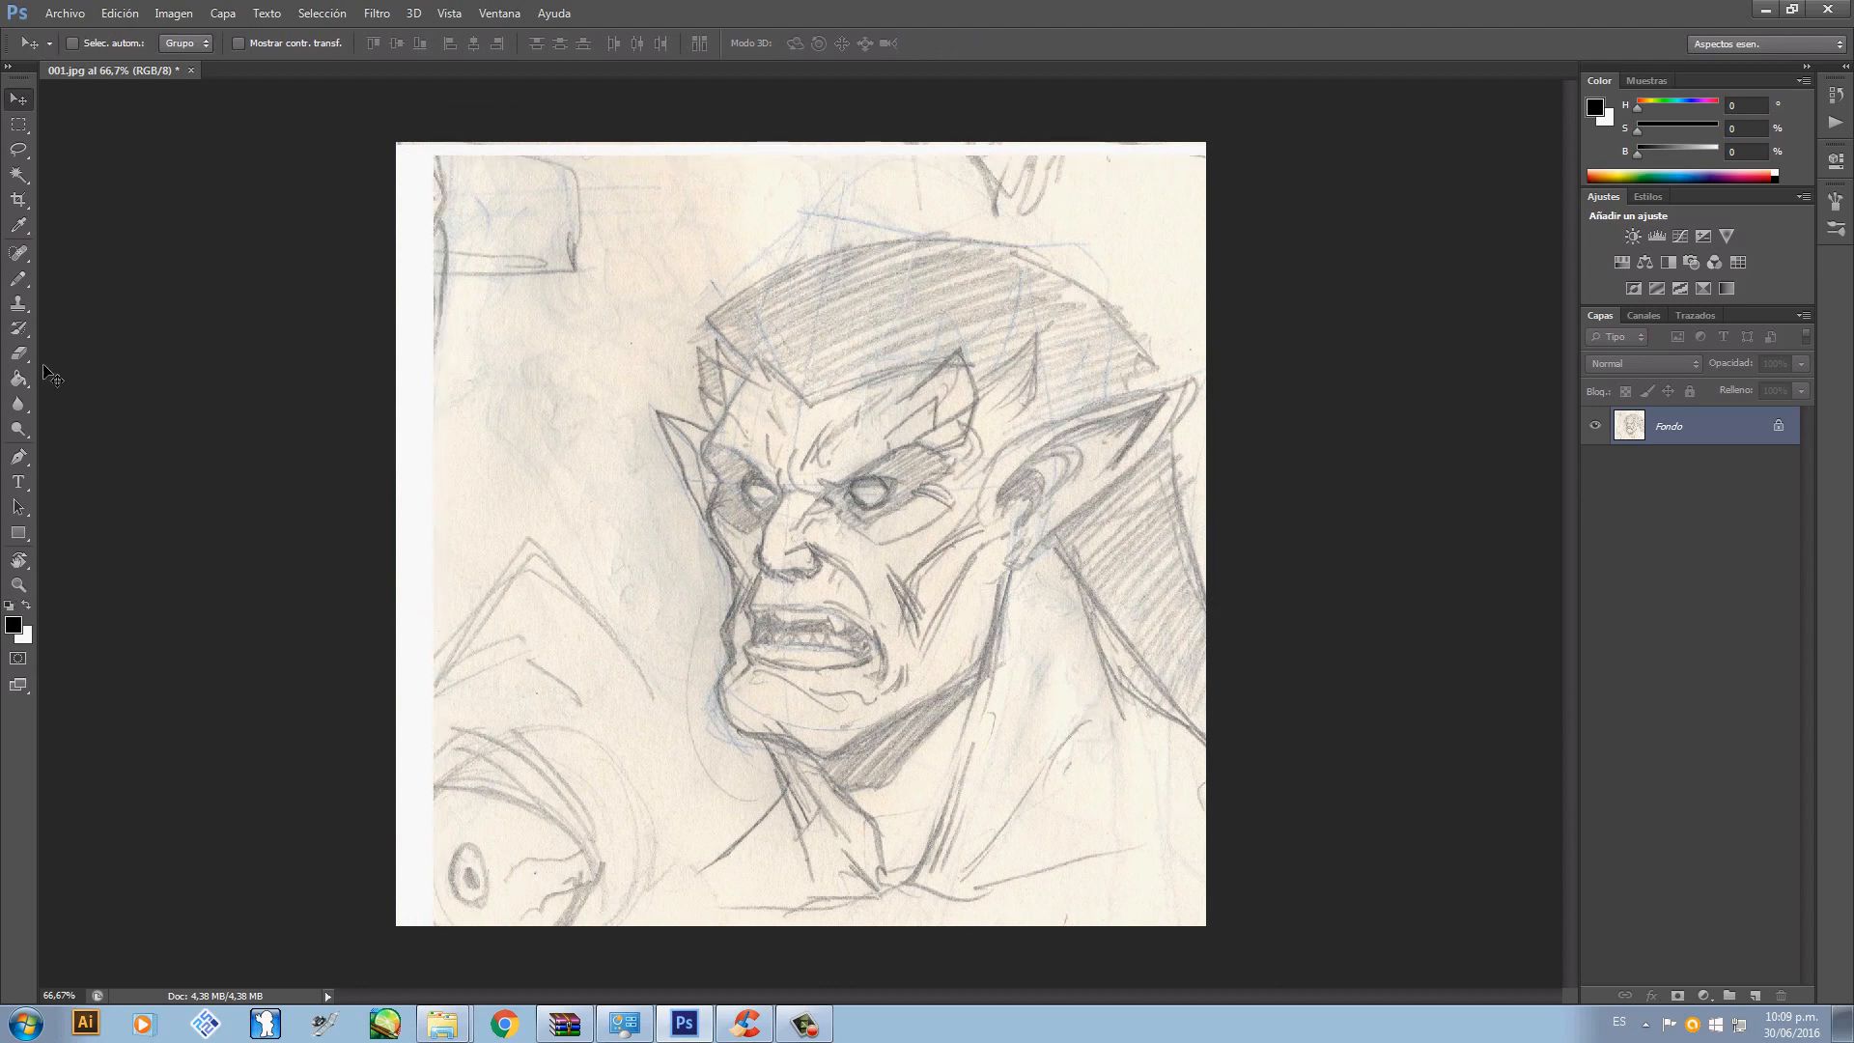
# - Set the foreground colour to a grey sampled from the sketch's pencil lines and activate the Pencil tool
pyautogui.click(14, 625)
pyautogui.click(732, 571)
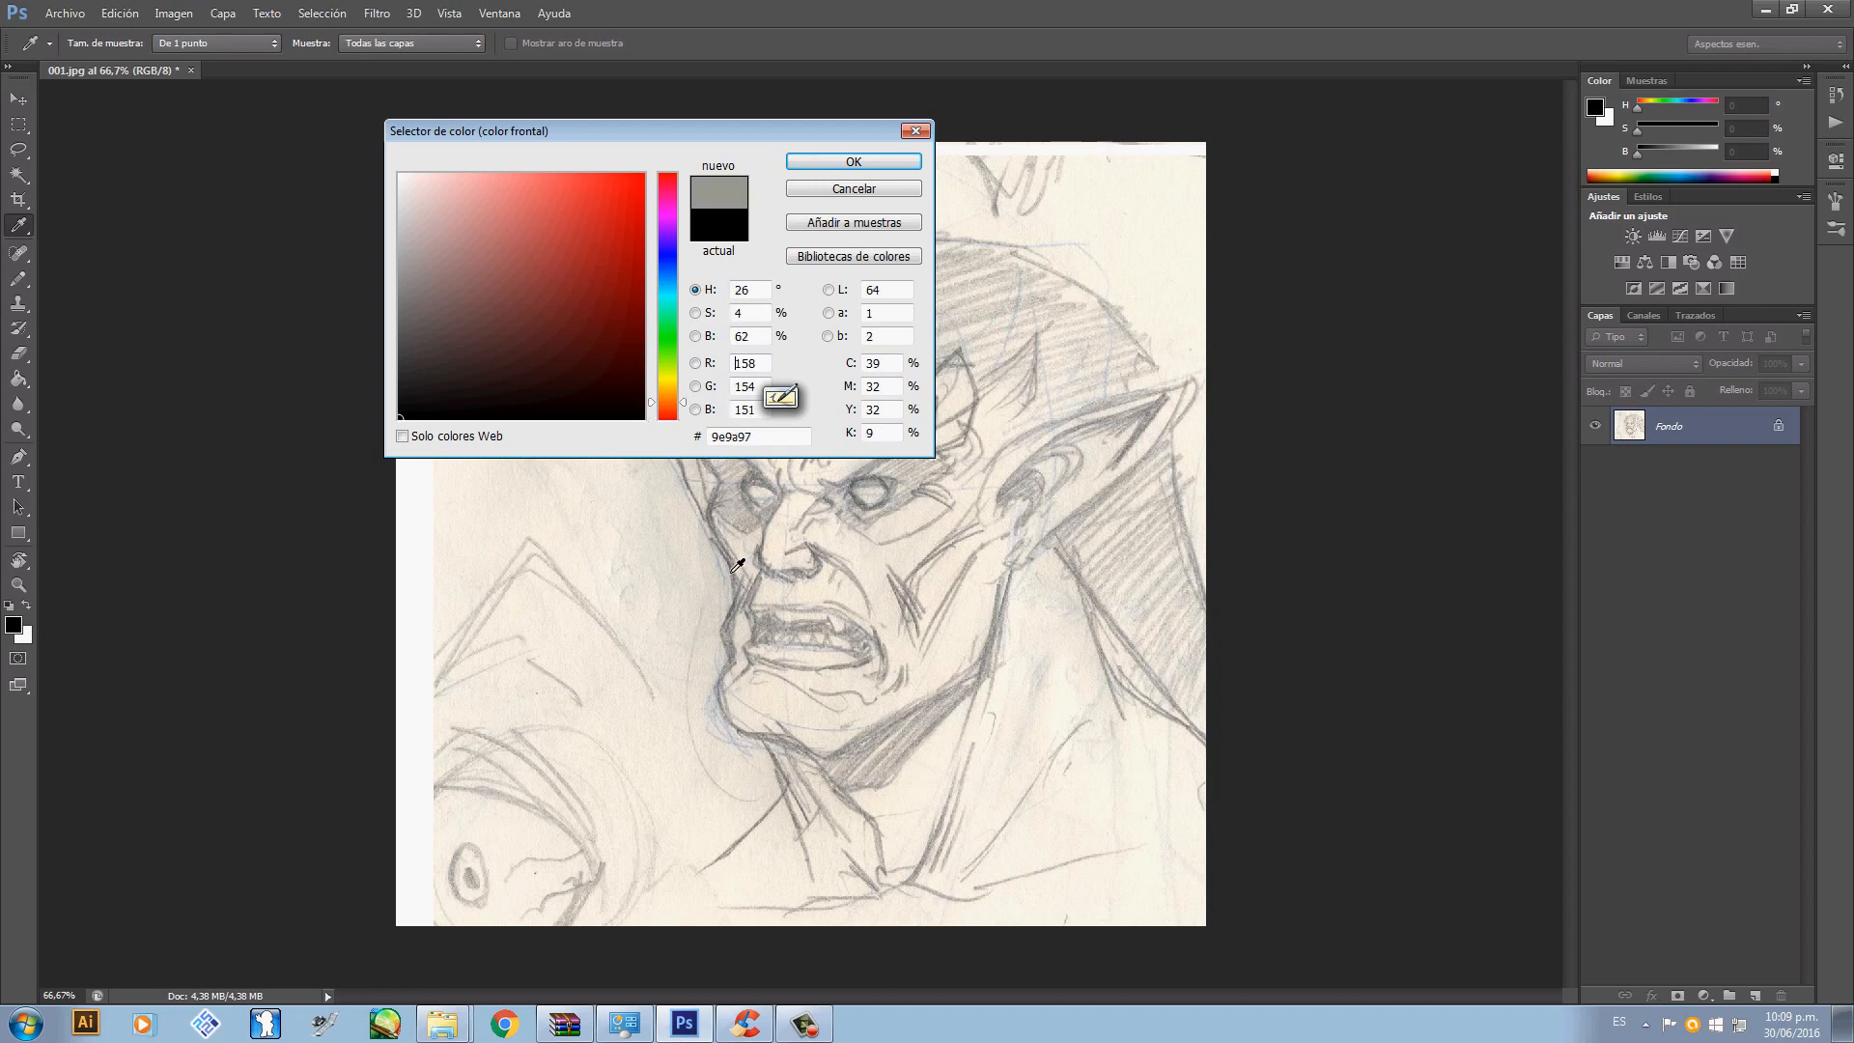
pyautogui.click(855, 161)
pyautogui.press('b')
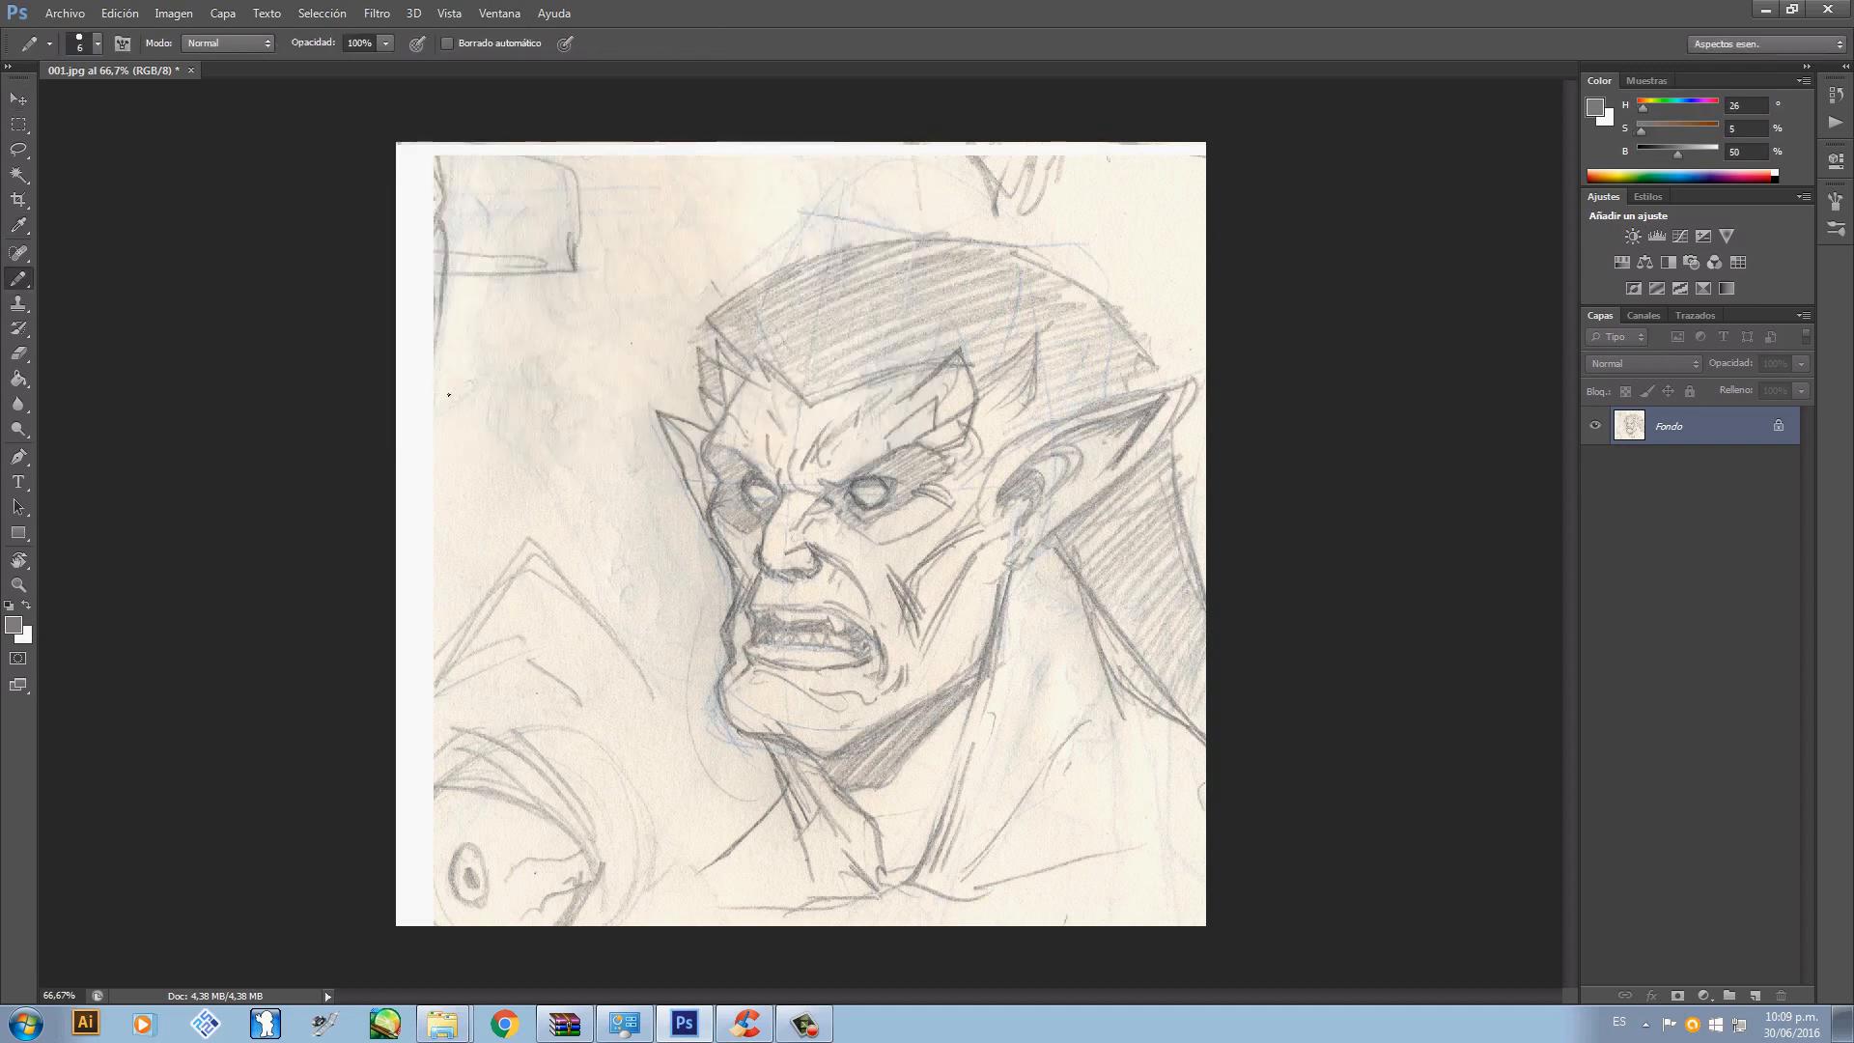
# - Draw a rough freehand speech balloon left of the character's head, with its tail pointing toward the mouth
pyautogui.moveTo(542, 479); pyautogui.dragTo(647, 558)
pyautogui.moveTo(584, 472); pyautogui.dragTo(657, 574)
pyautogui.moveTo(543, 481); pyautogui.dragTo(396, 428)
pyautogui.moveTo(403, 253); pyautogui.dragTo(684, 285)
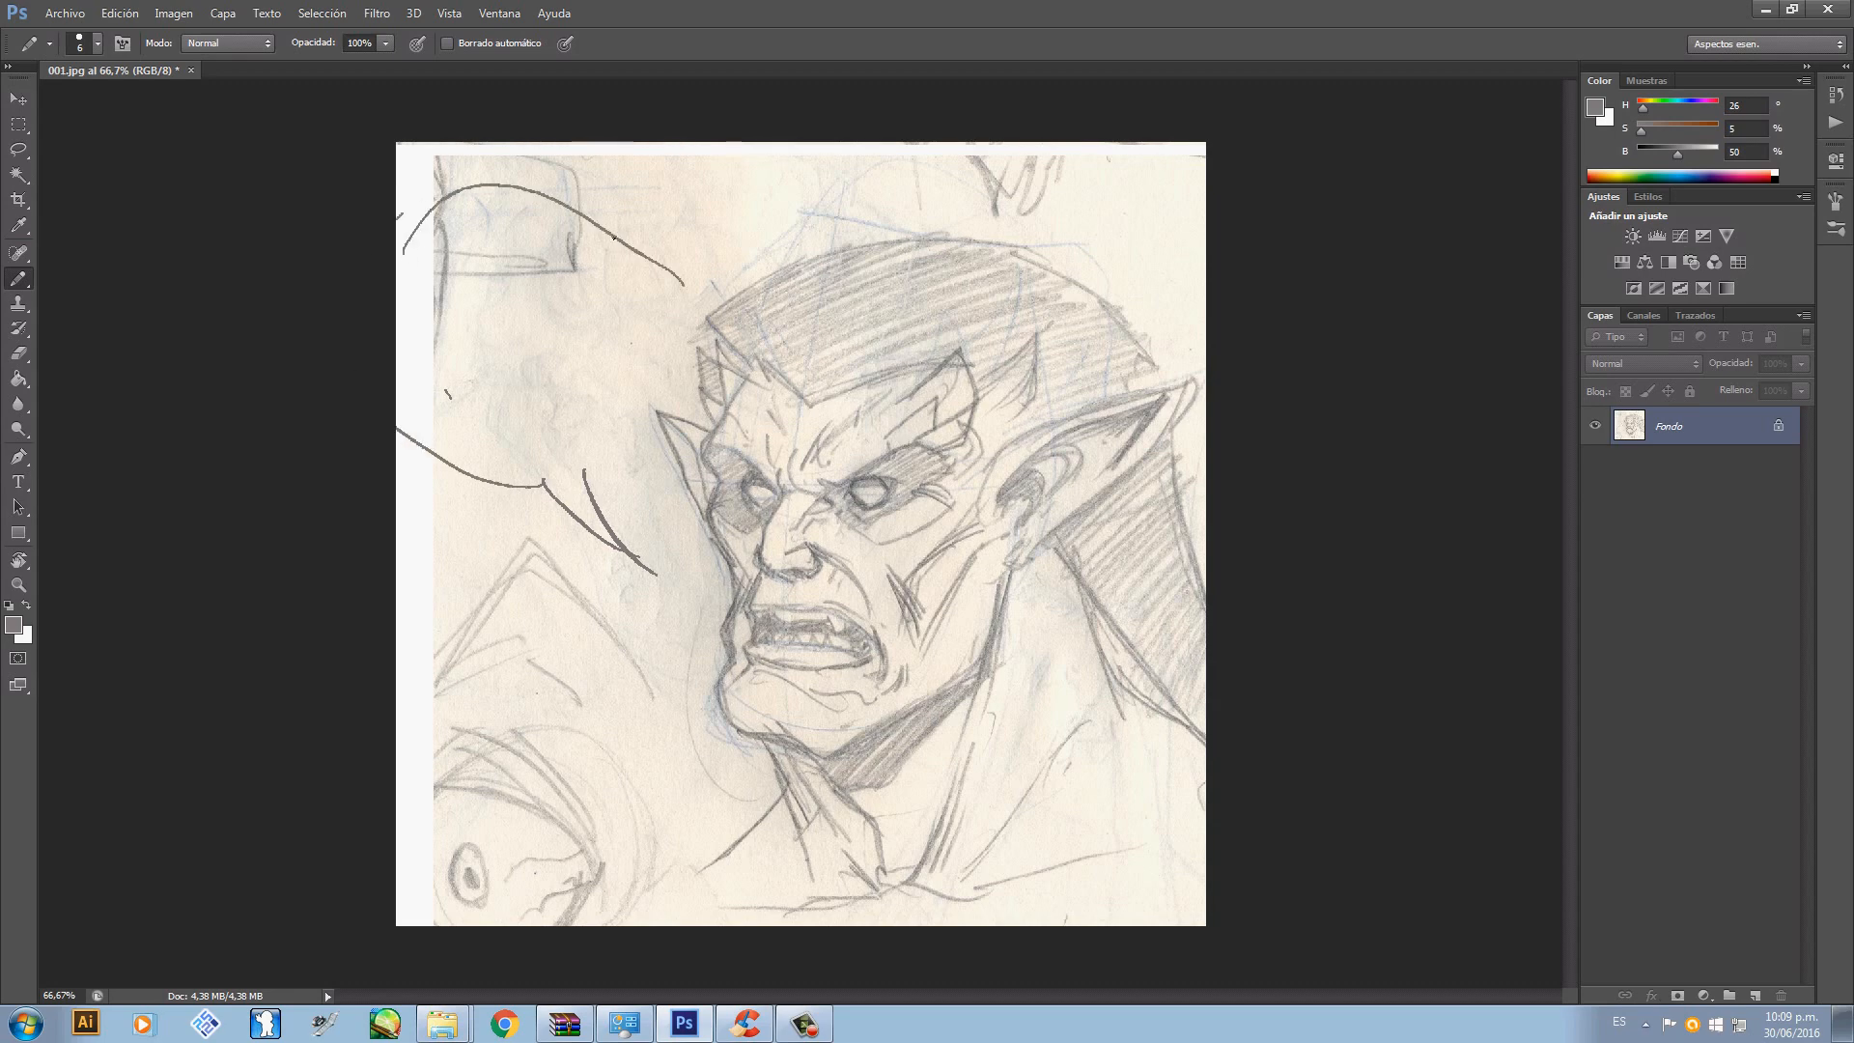
pyautogui.moveTo(582, 470); pyautogui.dragTo(656, 418)
pyautogui.moveTo(633, 292); pyautogui.dragTo(674, 403)
pyautogui.moveTo(425, 459)
pyautogui.mouseDown()
pyautogui.moveTo(472, 239)
pyautogui.moveTo(507, 219)
pyautogui.mouseUp()
pyautogui.moveTo(443, 260); pyautogui.dragTo(676, 305)
pyautogui.moveTo(507, 239); pyautogui.dragTo(676, 290)
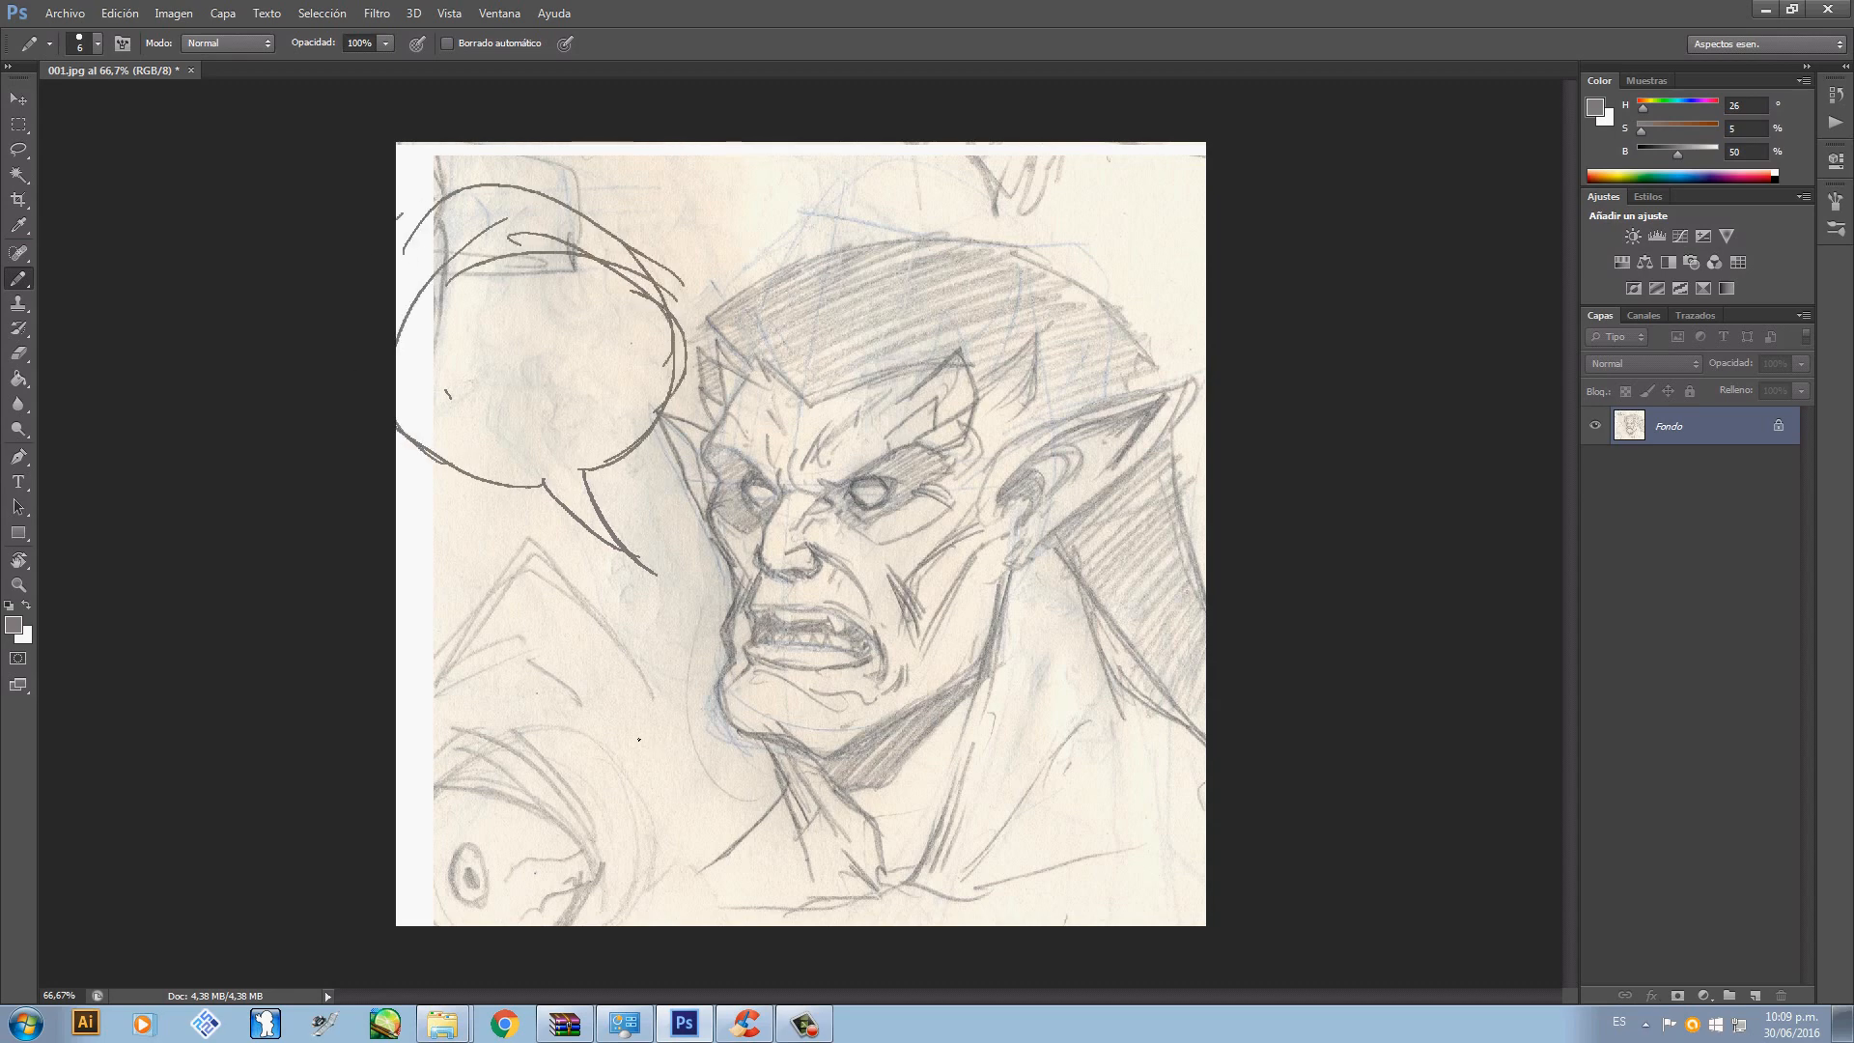
# - Undo the stray diagonal line across the balloon and draw a straight-edged rectangular panel frame around the drawing
pyautogui.moveTo(668, 363)
pyautogui.mouseDown()
pyautogui.moveTo(432, 629)
pyautogui.moveTo(433, 813)
pyautogui.mouseUp()
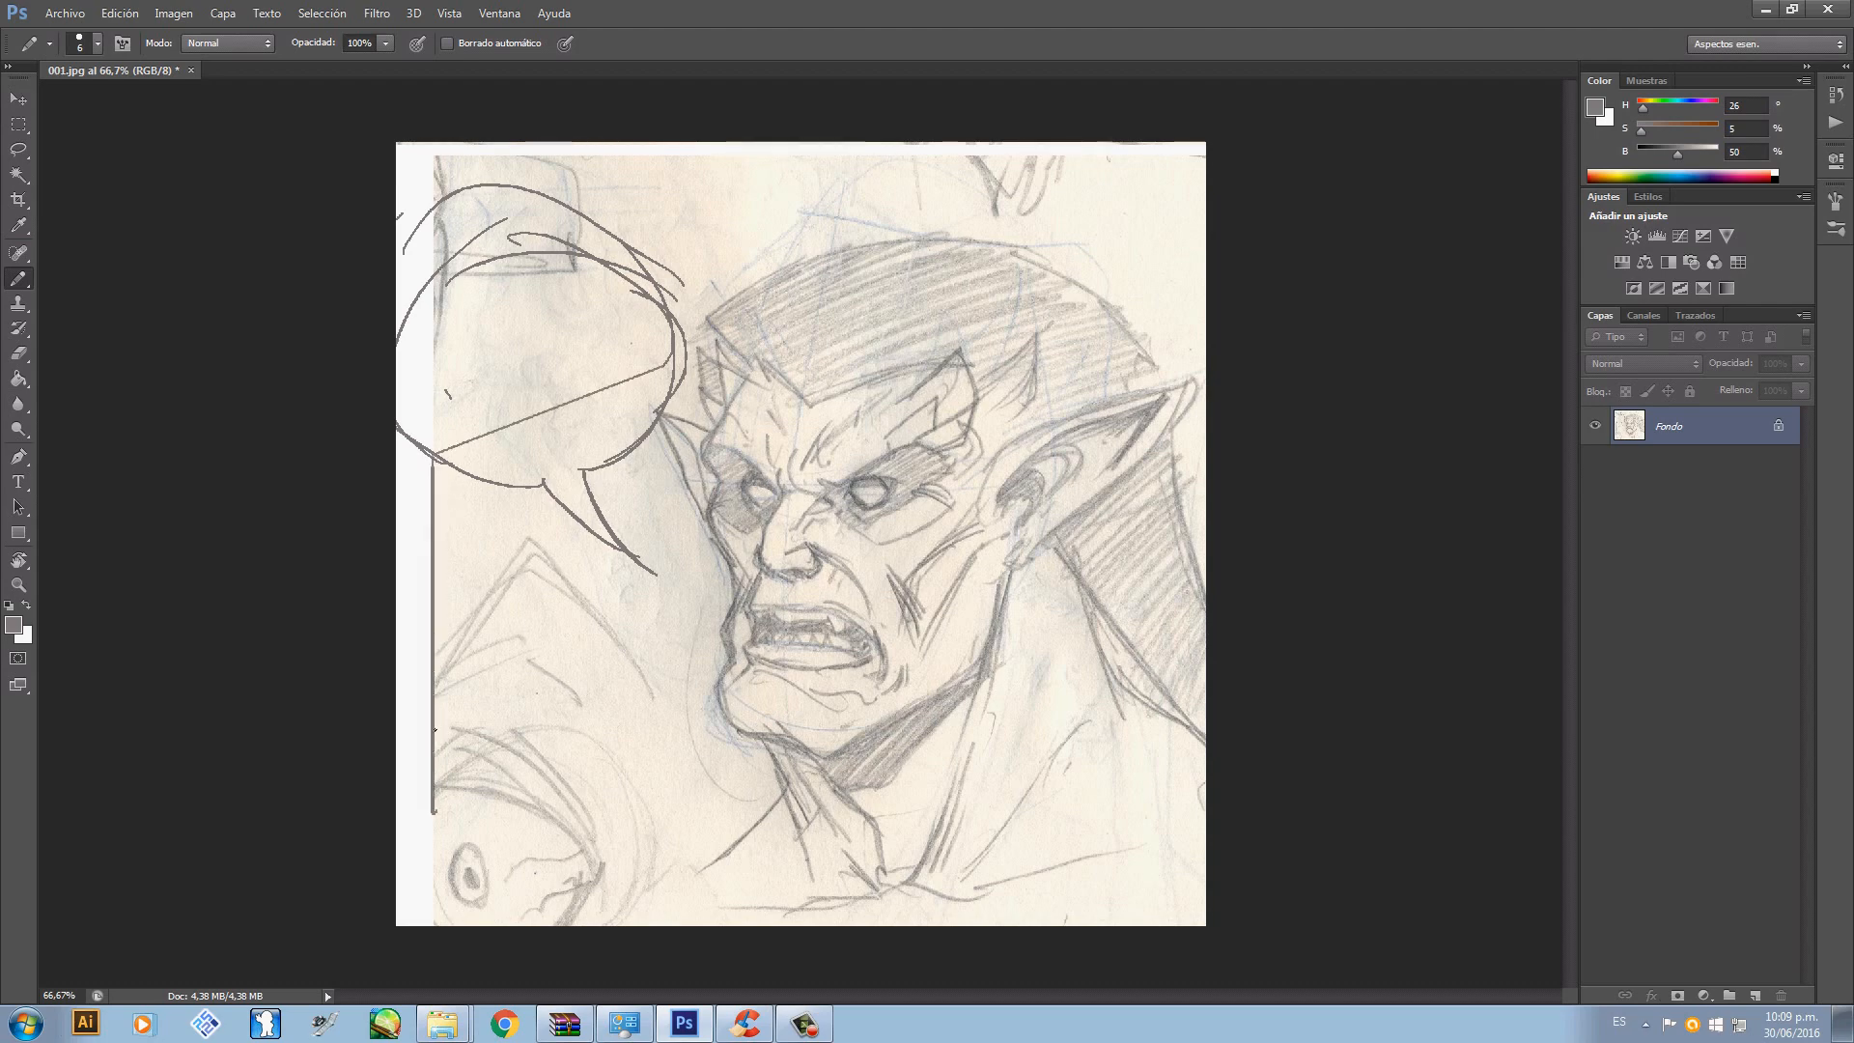
pyautogui.hotkey('ctrl', 'z')
pyautogui.moveTo(429, 452)
pyautogui.mouseDown()
pyautogui.moveTo(429, 889)
pyautogui.moveTo(1192, 889)
pyautogui.moveTo(1191, 172)
pyautogui.moveTo(450, 162)
pyautogui.moveTo(445, 275)
pyautogui.mouseUp()
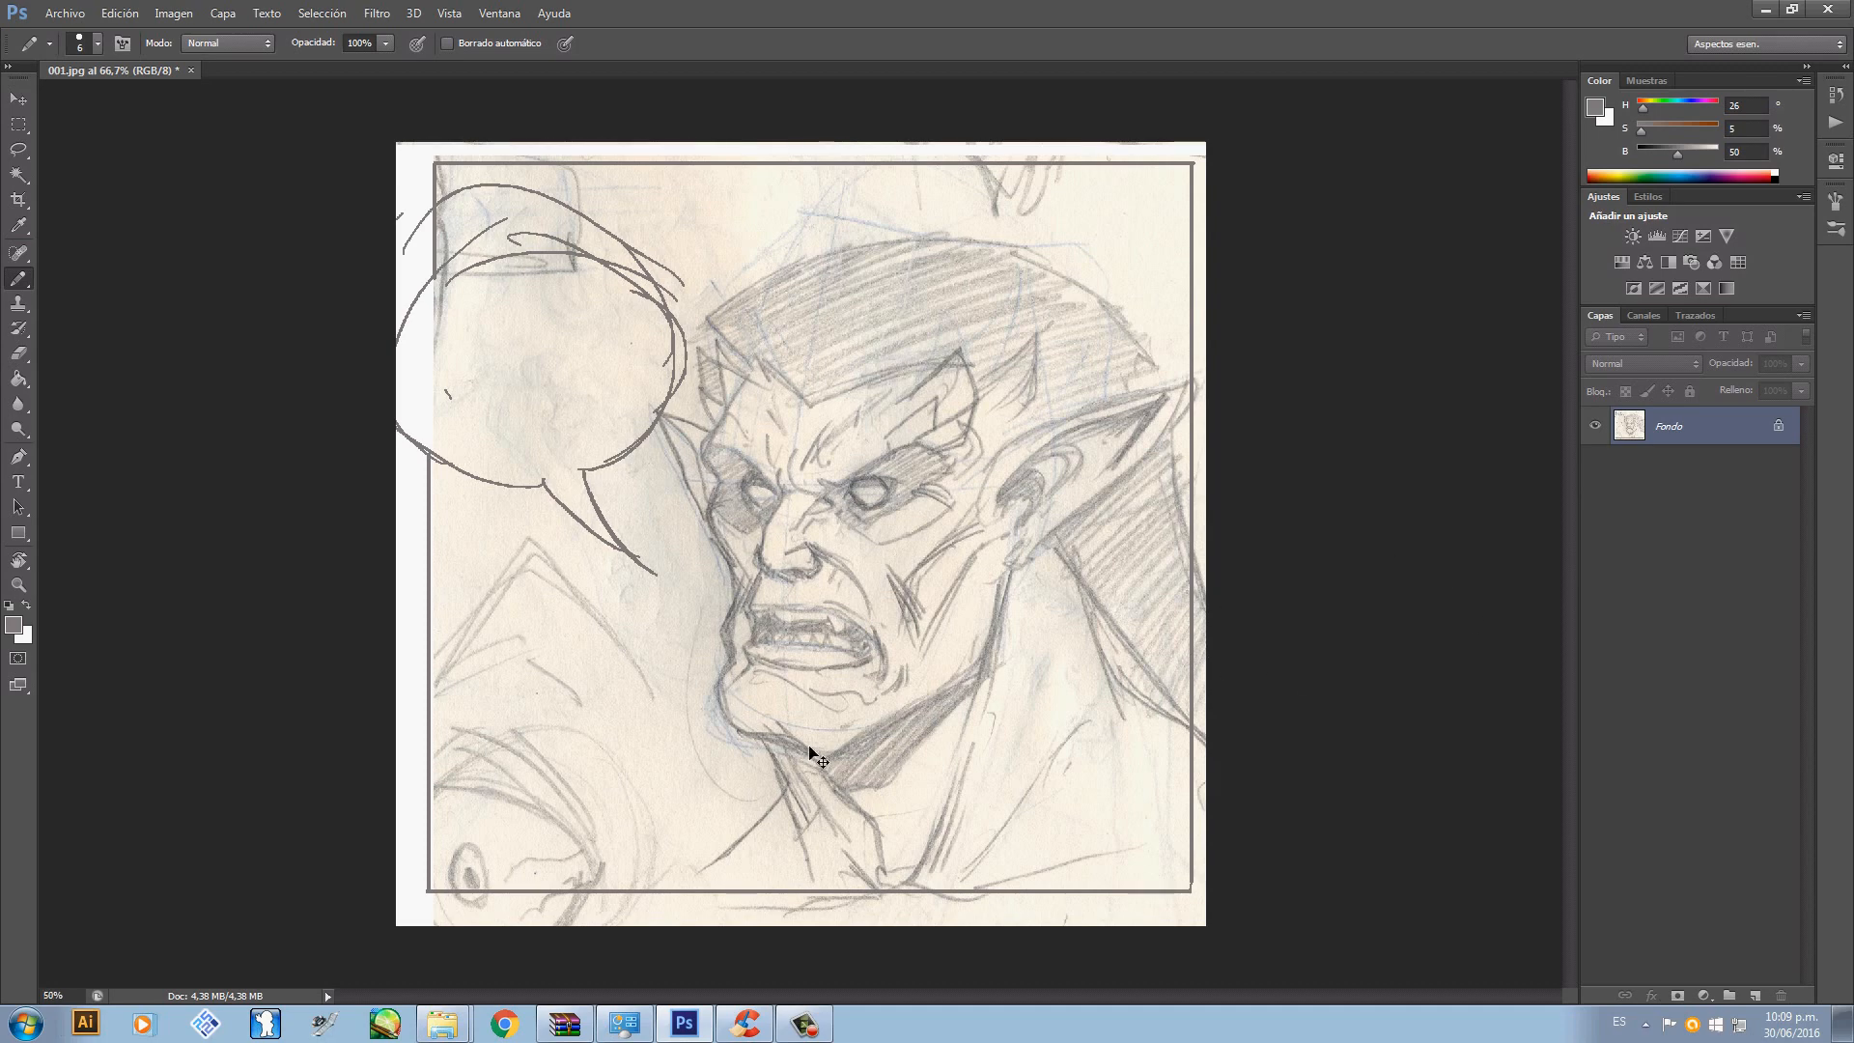
# - Tint the whole drawing blue with the Variations adjustment by applying more cyan twice to the midtones
pyautogui.hotkey('ctrl', '1')
pyautogui.hotkey('ctrl', '-')
pyautogui.click(174, 13)
pyautogui.moveTo(185, 64)
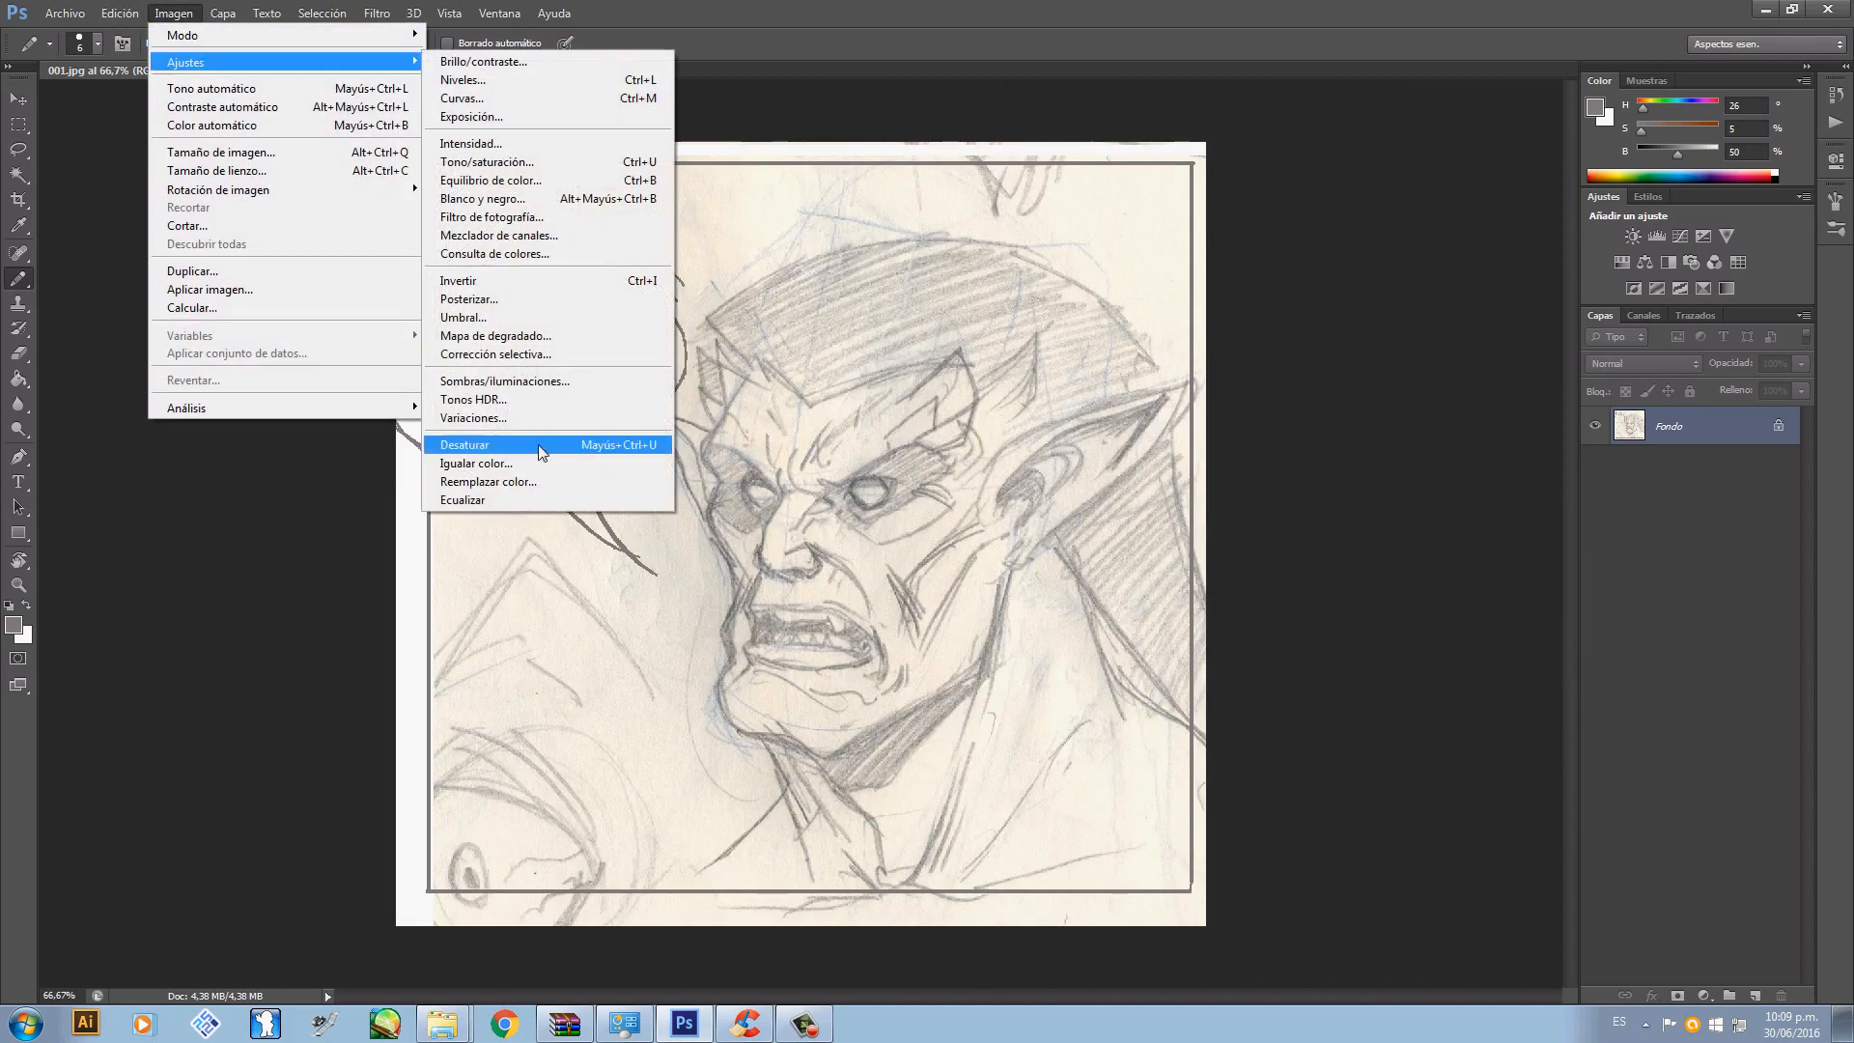
pyautogui.click(514, 420)
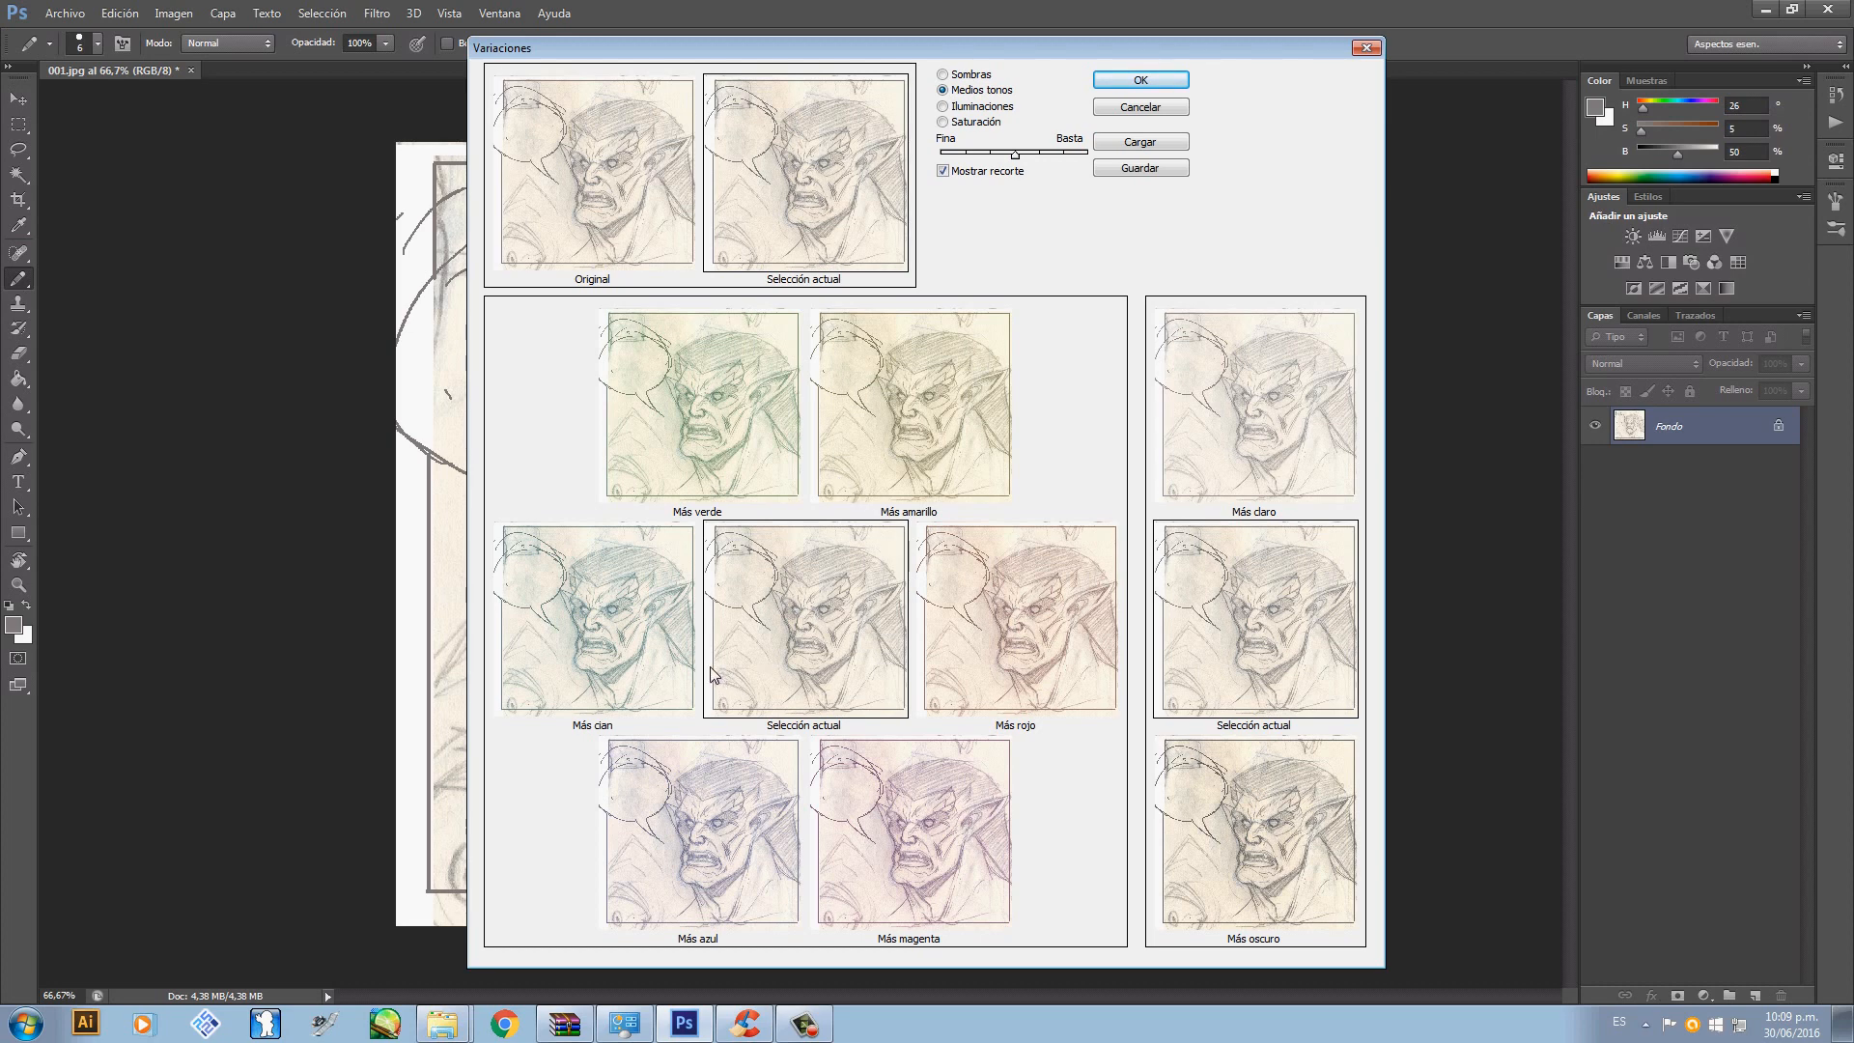
pyautogui.click(660, 638)
pyautogui.click(616, 622)
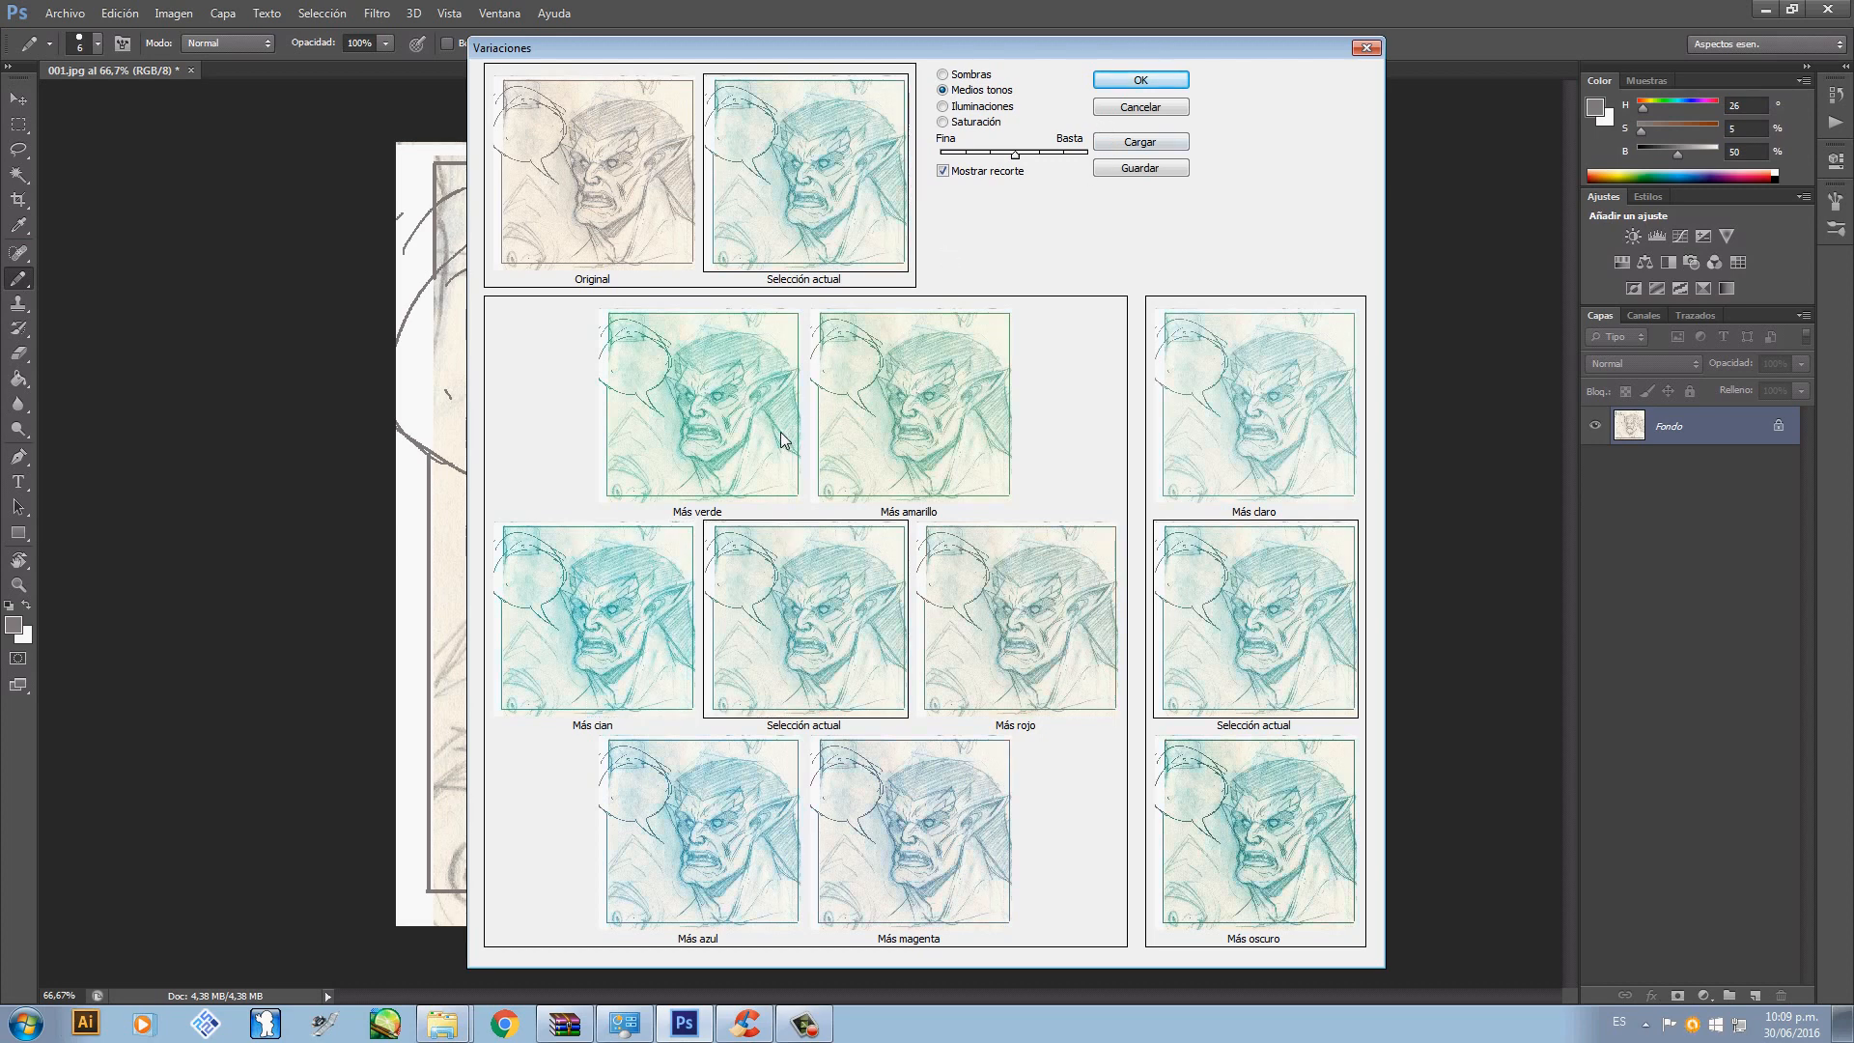
pyautogui.click(1145, 84)
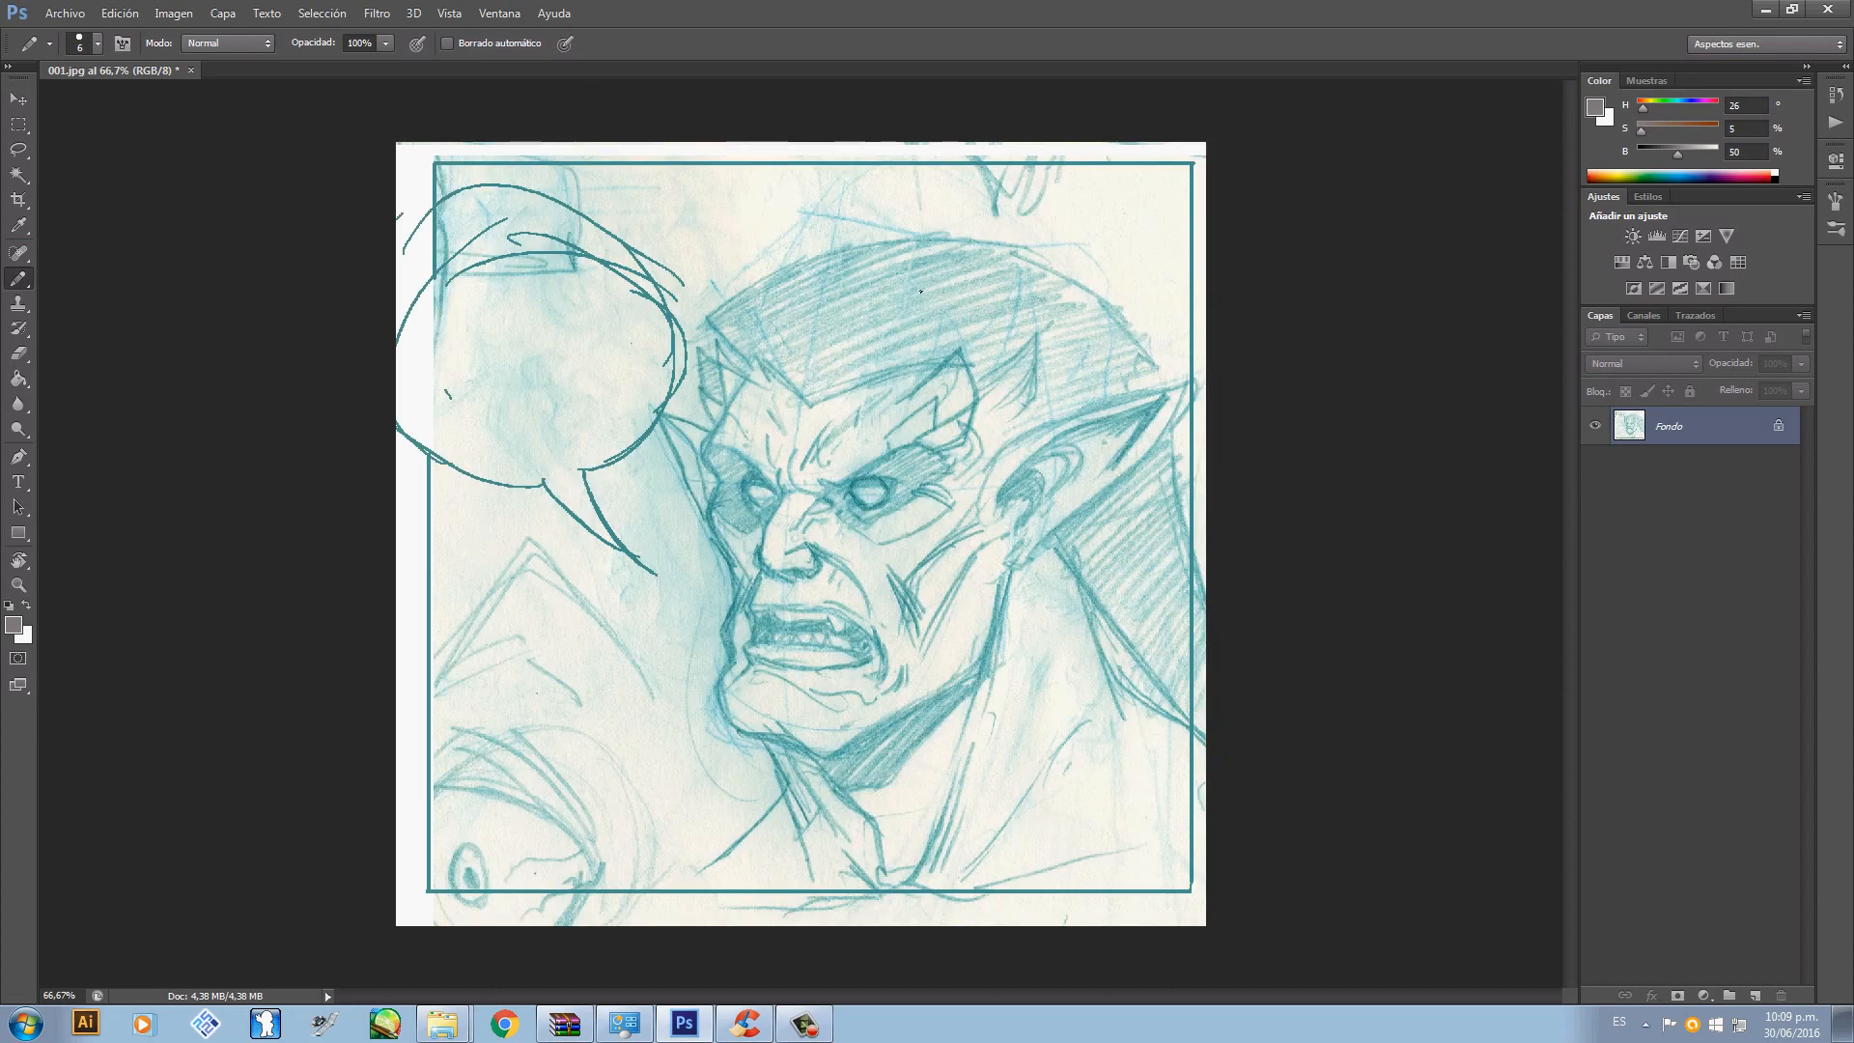
# - Fade the cyan drawing to a paler blue with the Hue/Saturation adjustment
pyautogui.hotkey('ctrl', 'u')
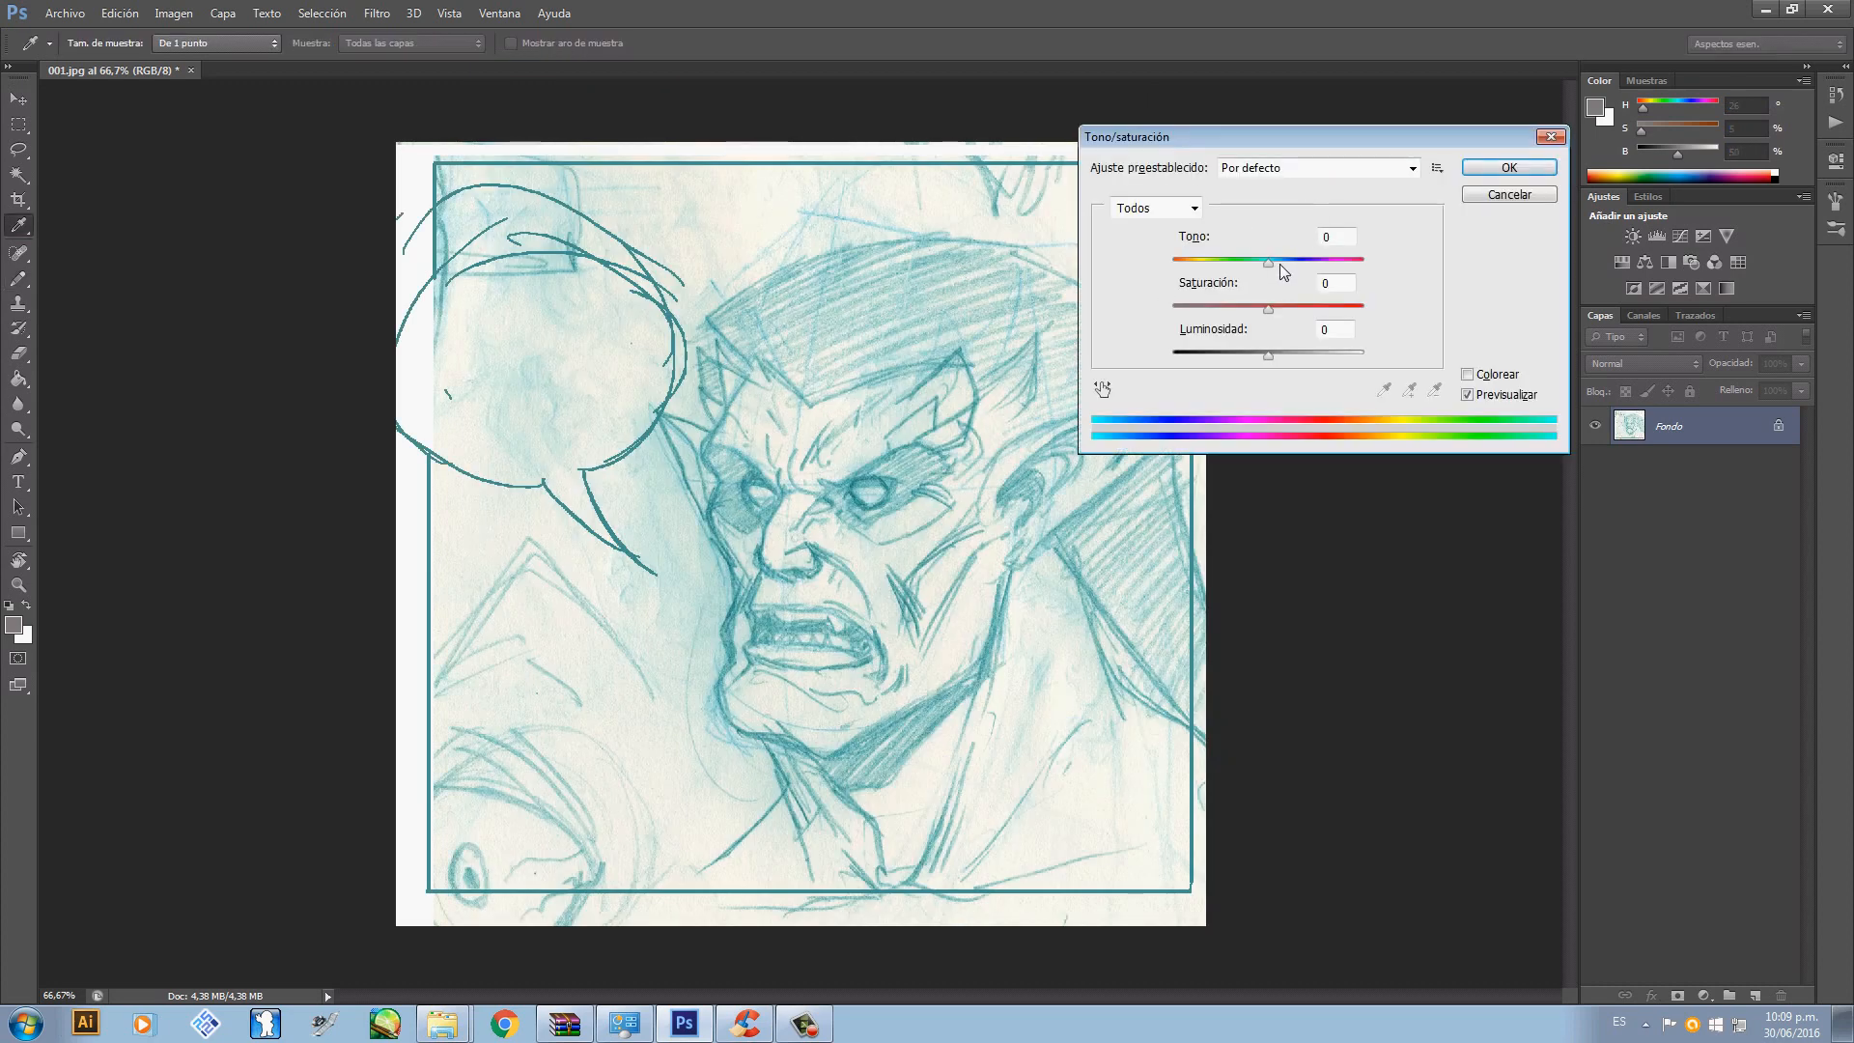
pyautogui.moveTo(1283, 258)
pyautogui.mouseDown()
pyautogui.moveTo(1369, 272)
pyautogui.moveTo(1224, 313)
pyautogui.moveTo(1305, 357)
pyautogui.mouseUp()
pyautogui.click(1508, 167)
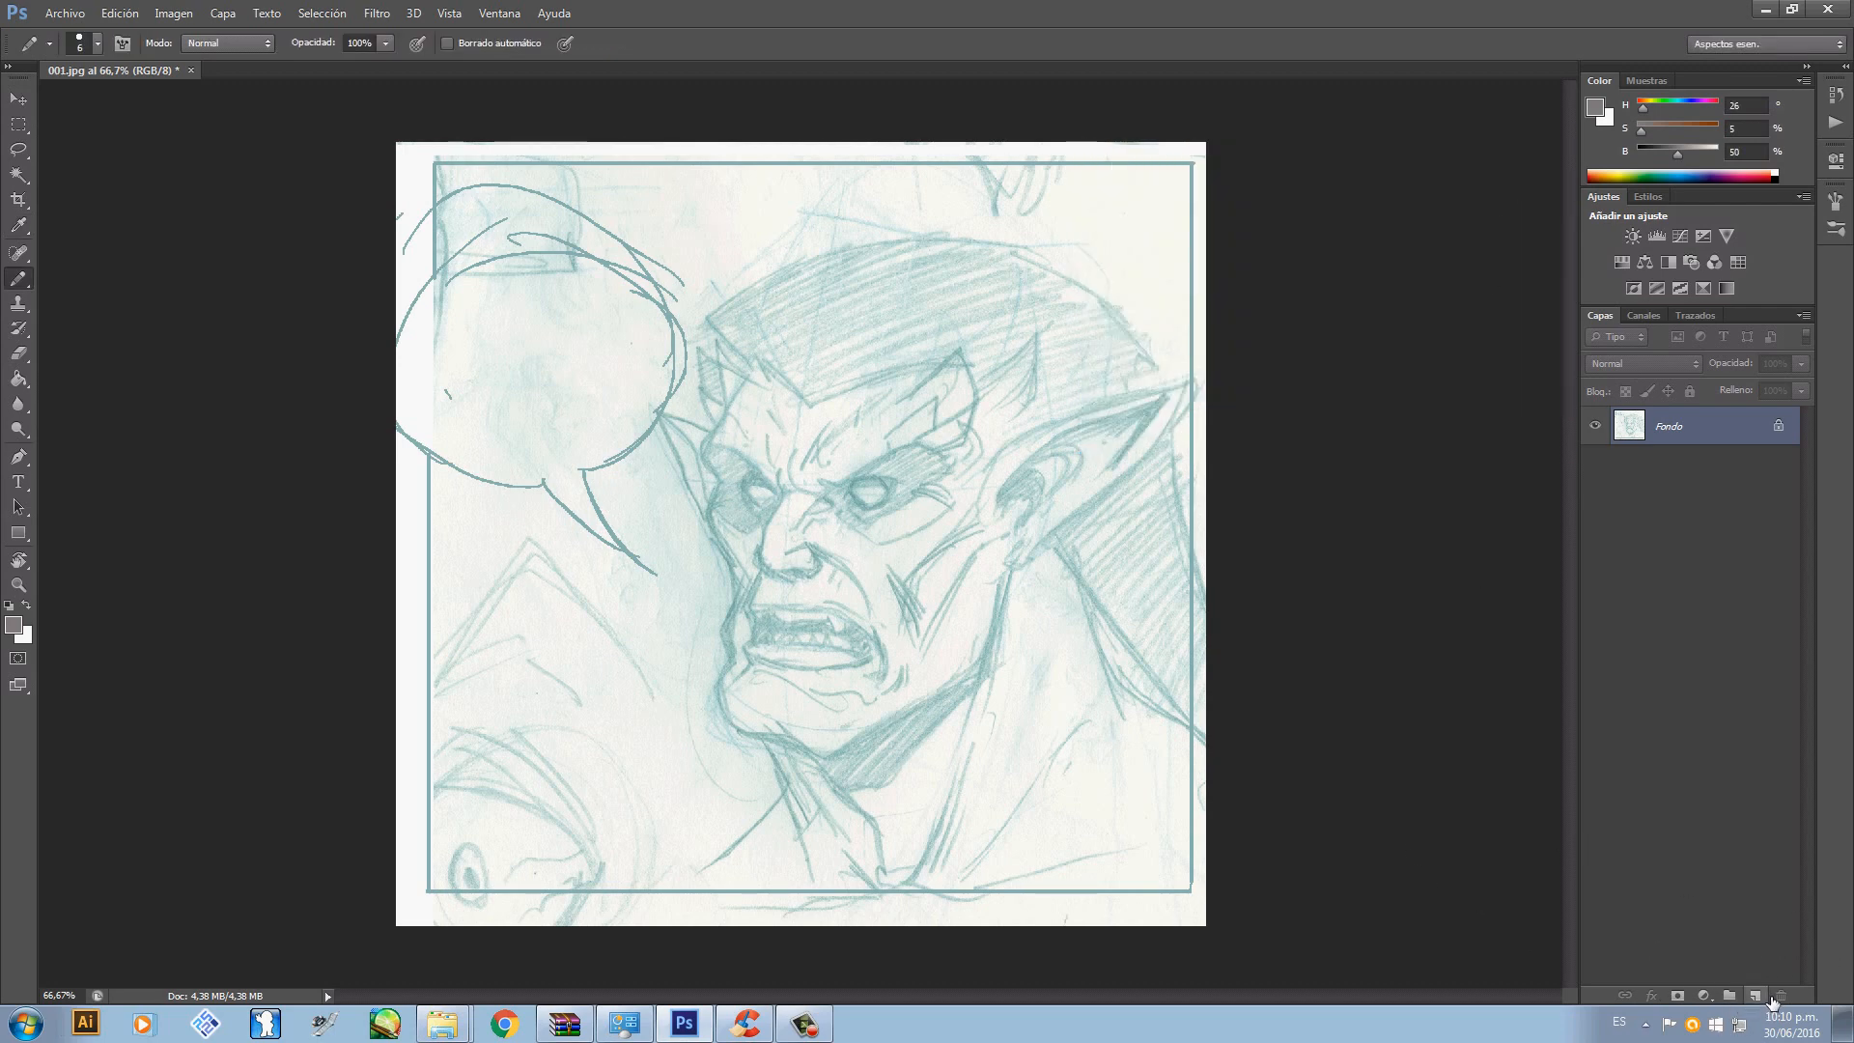
# - Add a new layer above the sketch and change from the Pencil to the Brush tool
pyautogui.click(1763, 998)
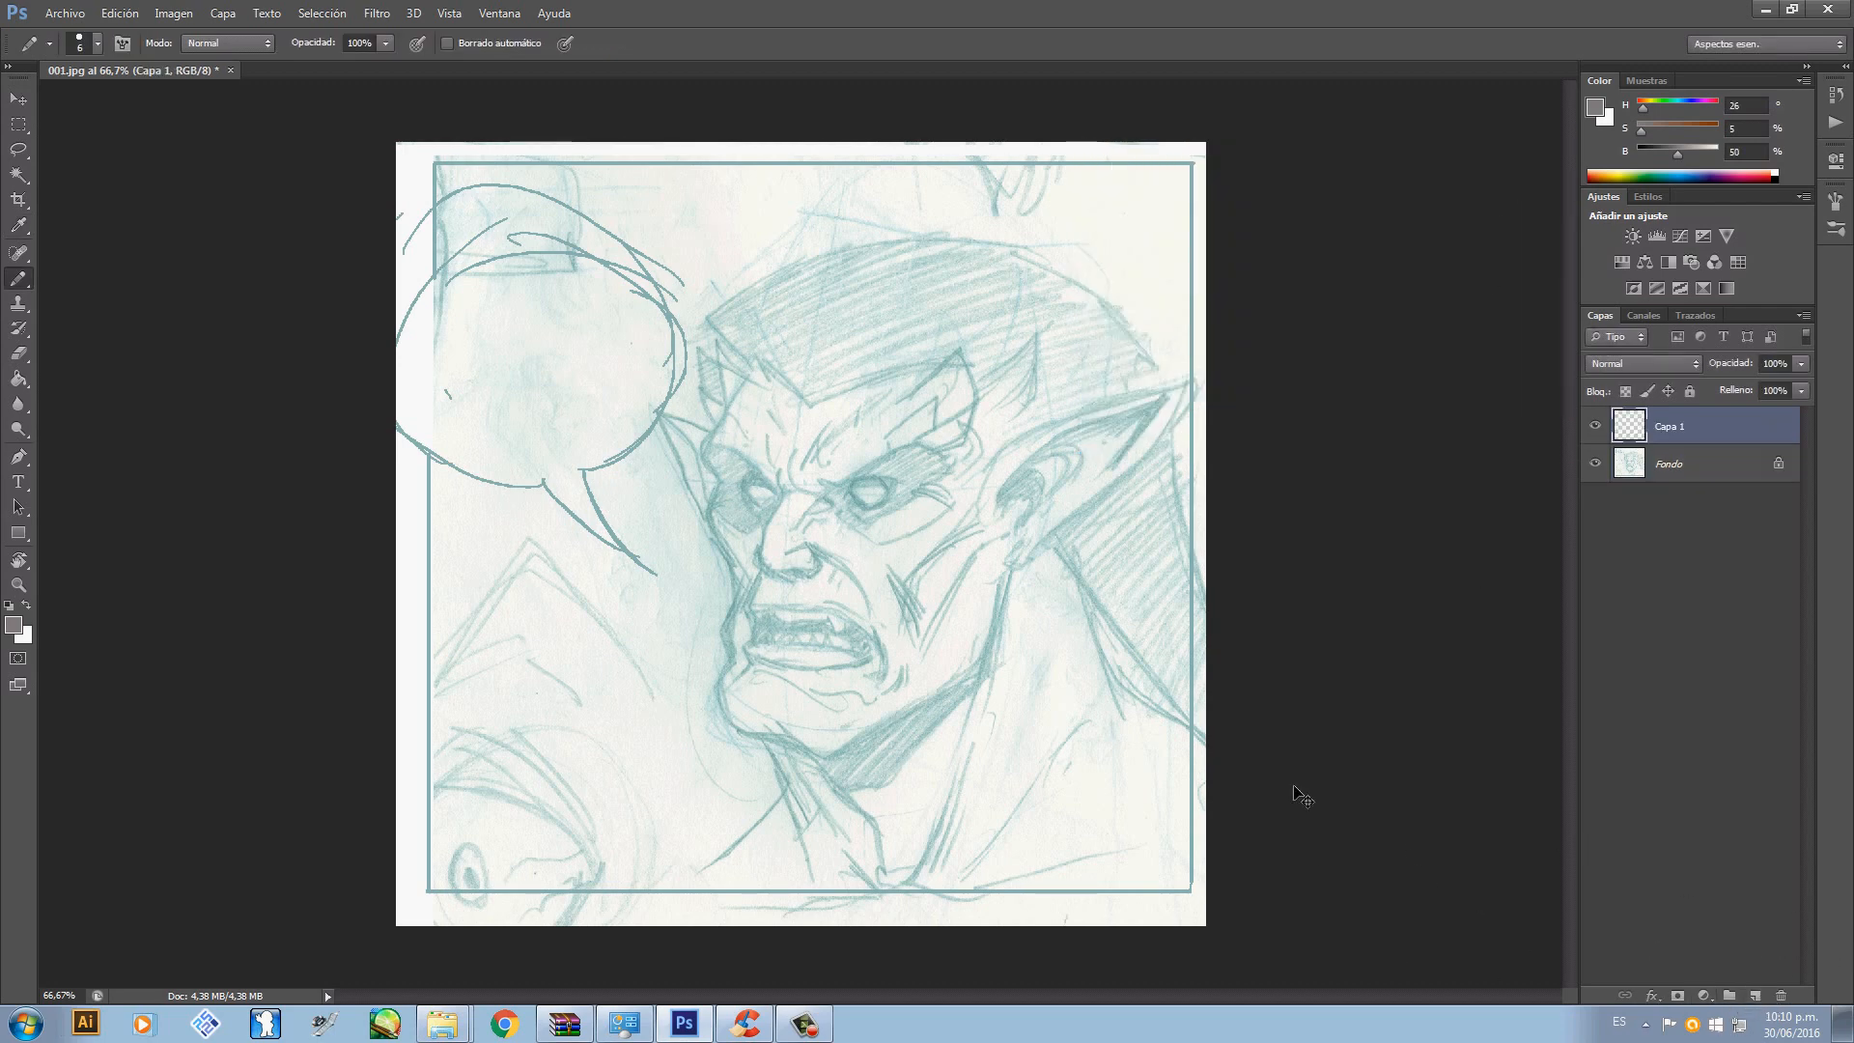
pyautogui.rightClick(861, 429)
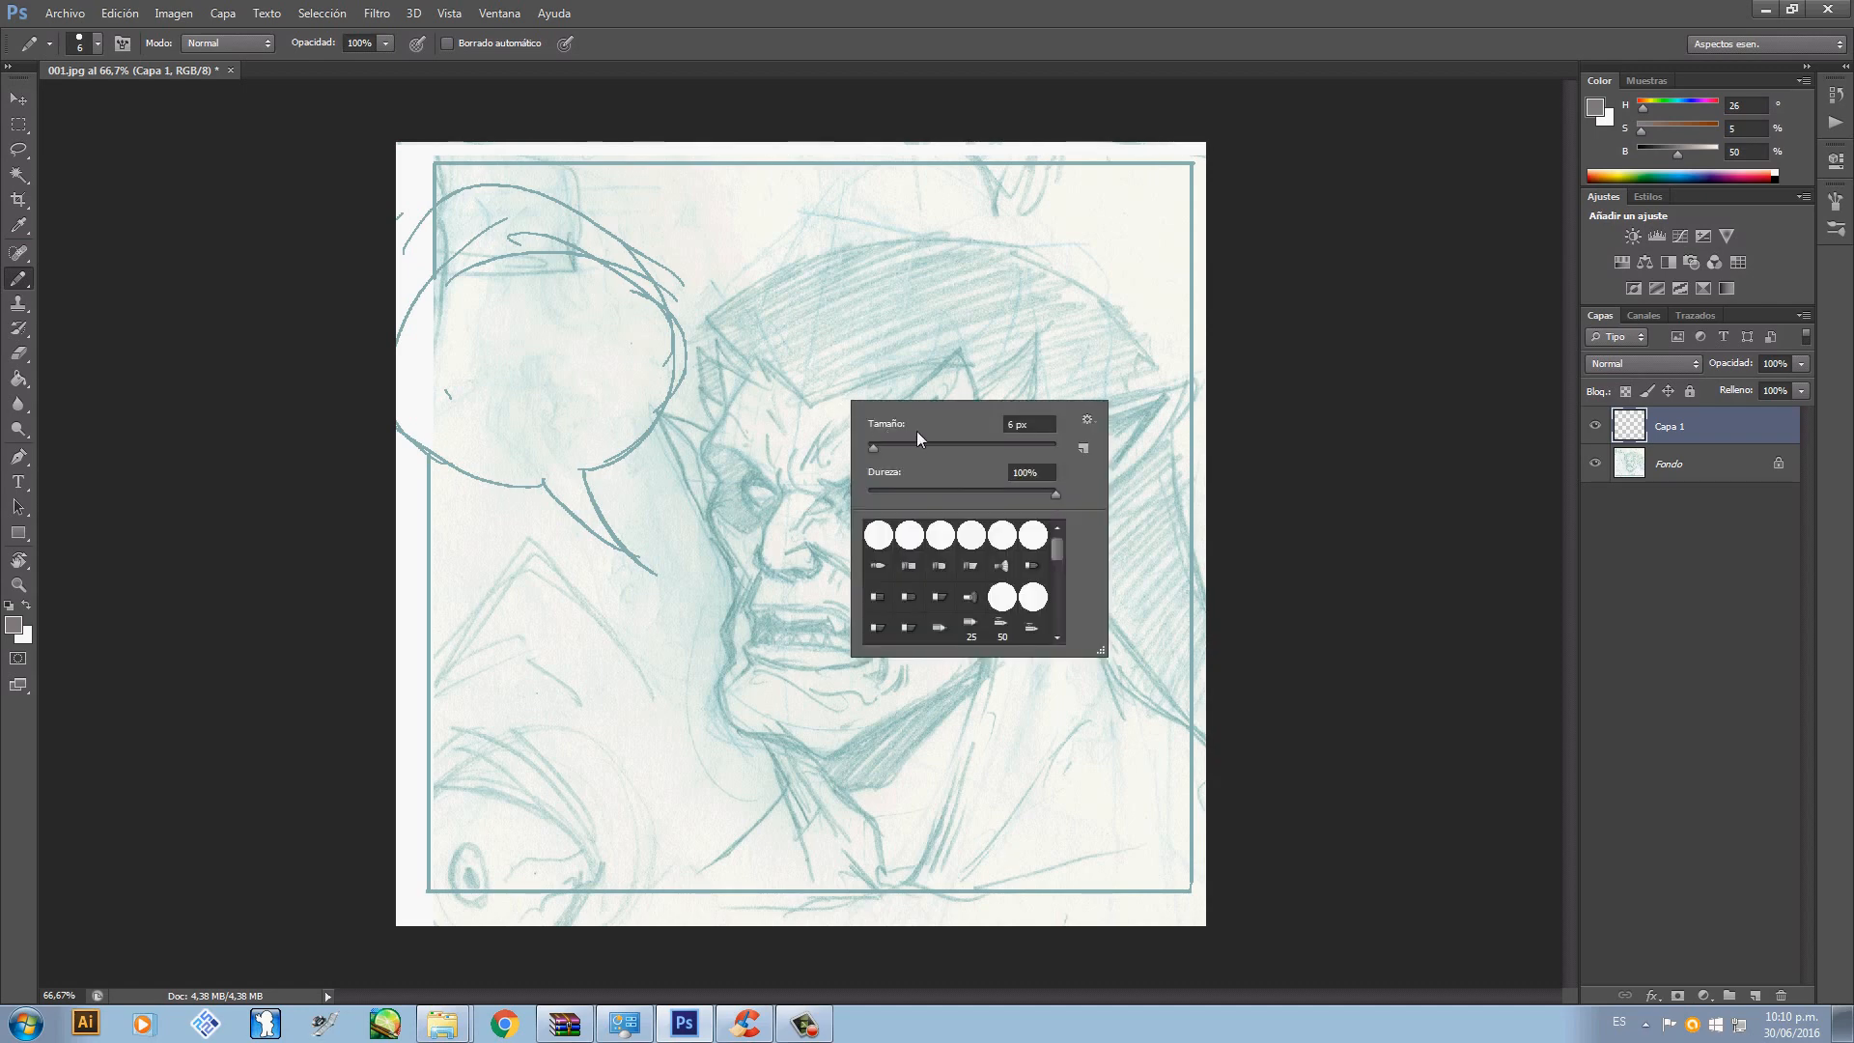
pyautogui.moveTo(18, 280); pyautogui.dragTo(85, 276)
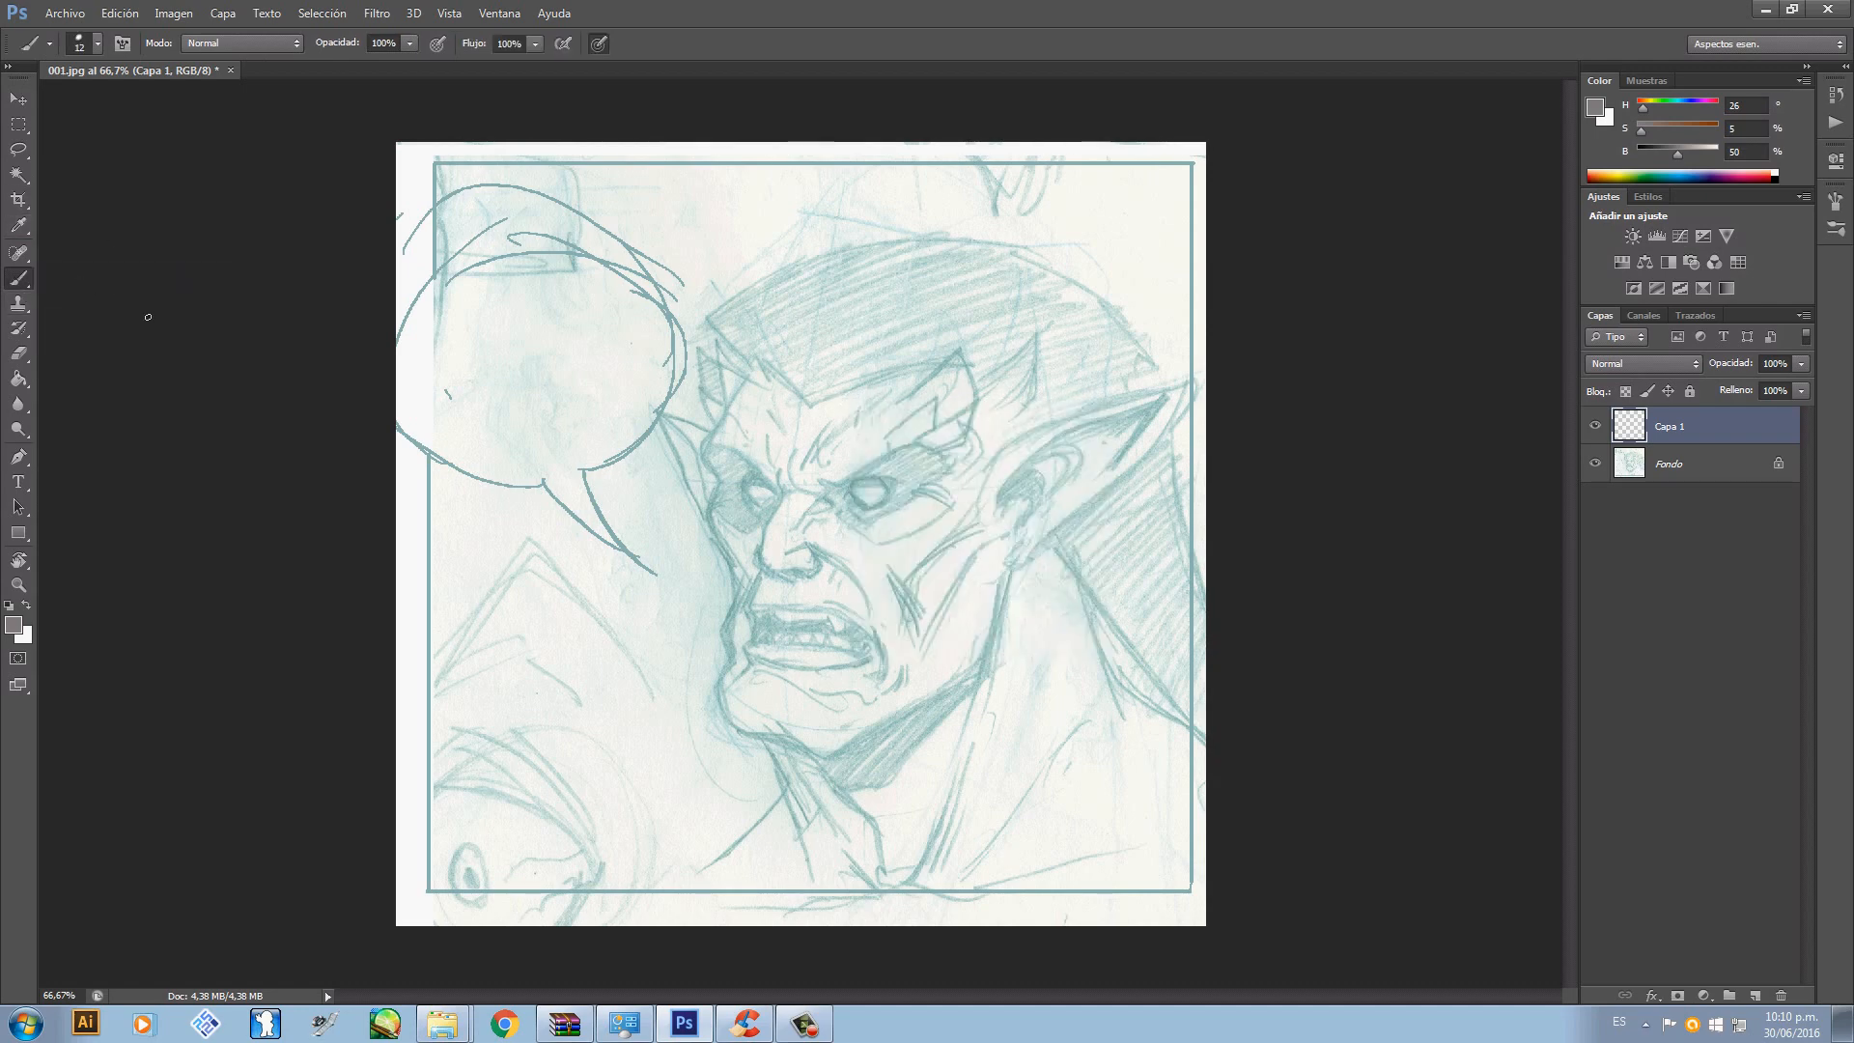
# - Choose the hard round 12 px brush tip with 100% hardness and show the full brush settings beside the drawing
pyautogui.rightClick(738, 386)
pyautogui.moveTo(945, 487)
pyautogui.mouseDown()
pyautogui.moveTo(954, 570)
pyautogui.moveTo(964, 512)
pyautogui.moveTo(940, 485)
pyautogui.mouseUp()
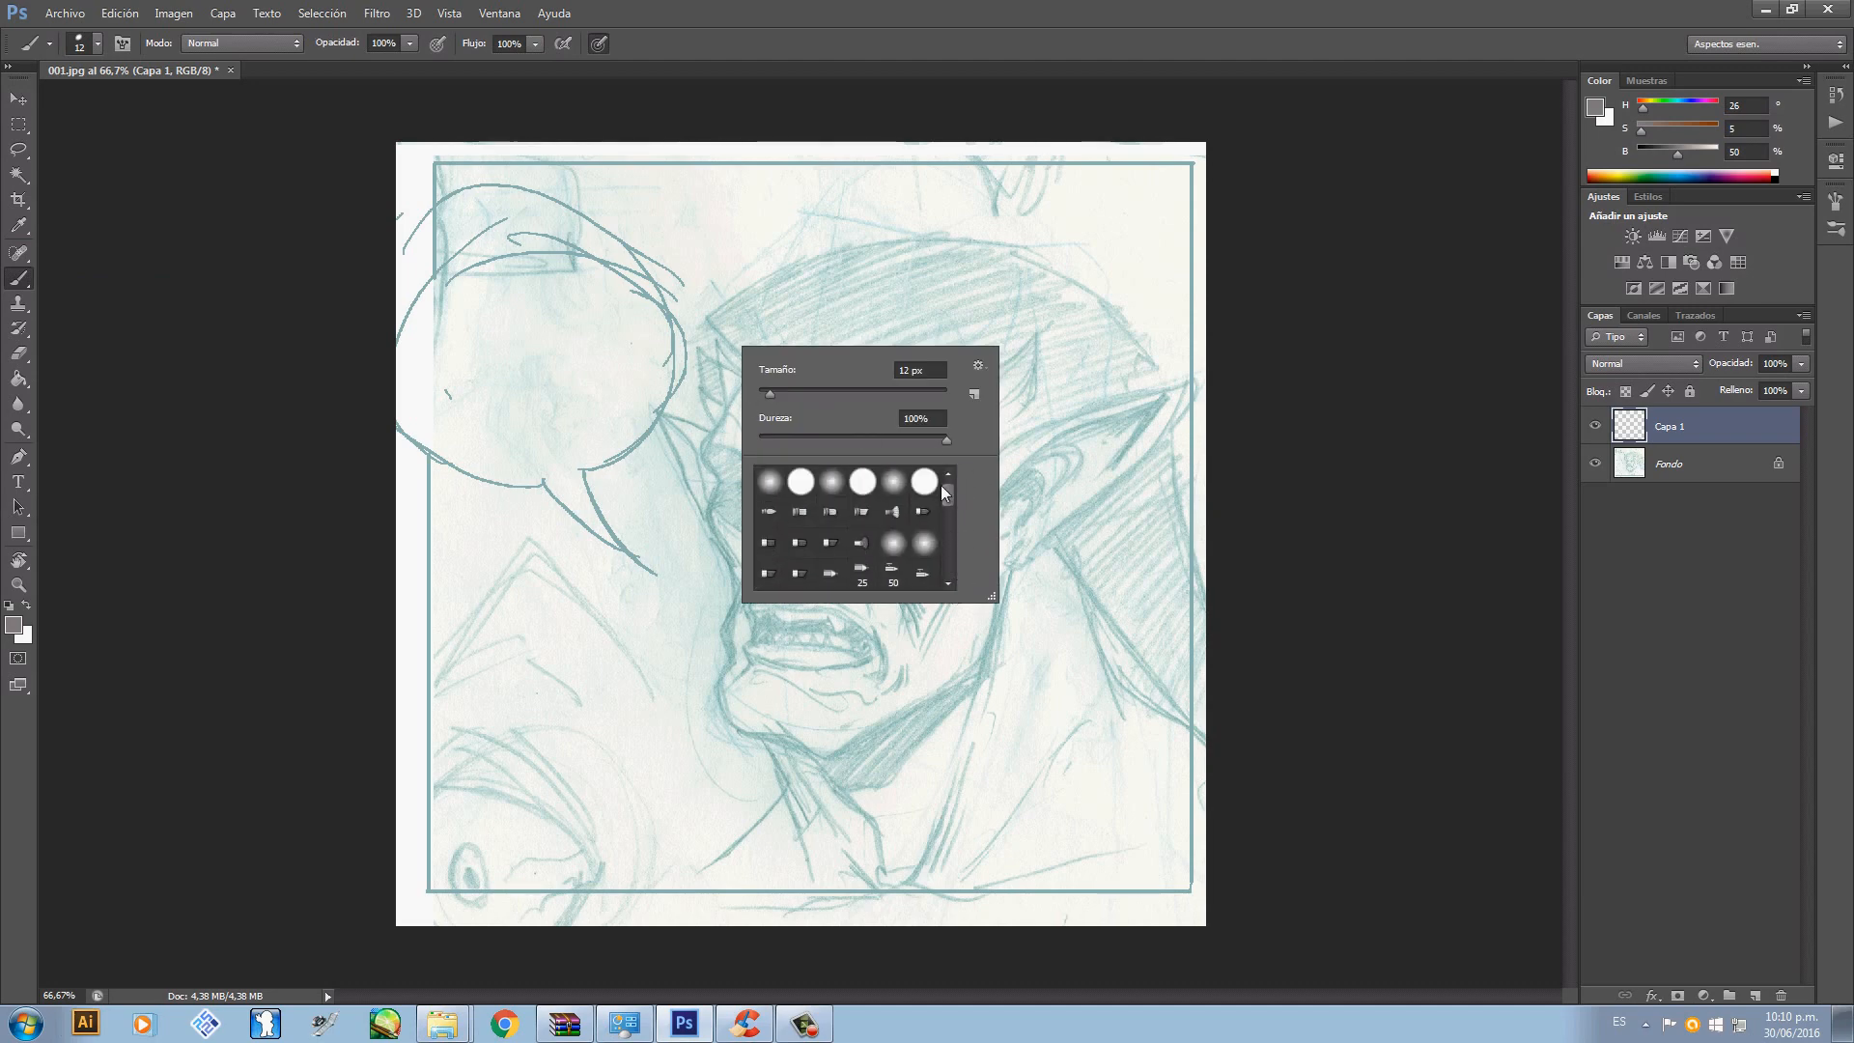
pyautogui.doubleClick(932, 483)
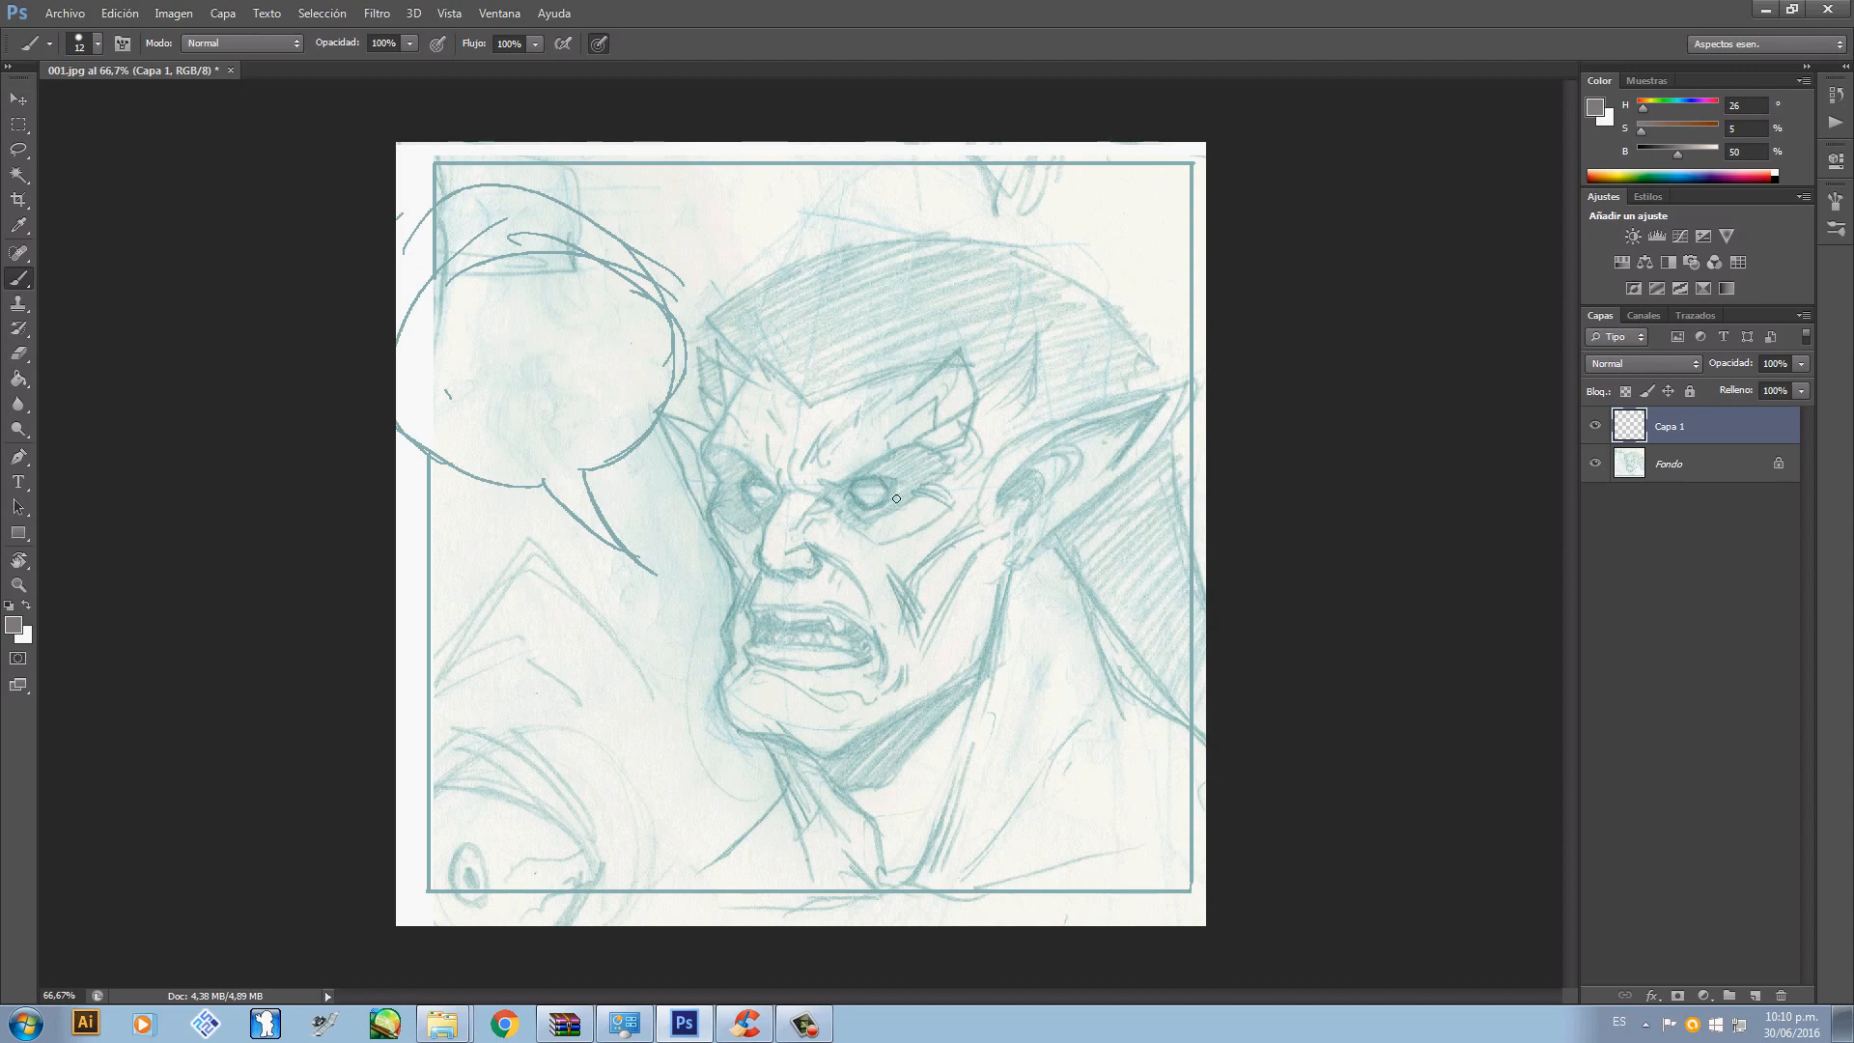
pyautogui.press('F5')
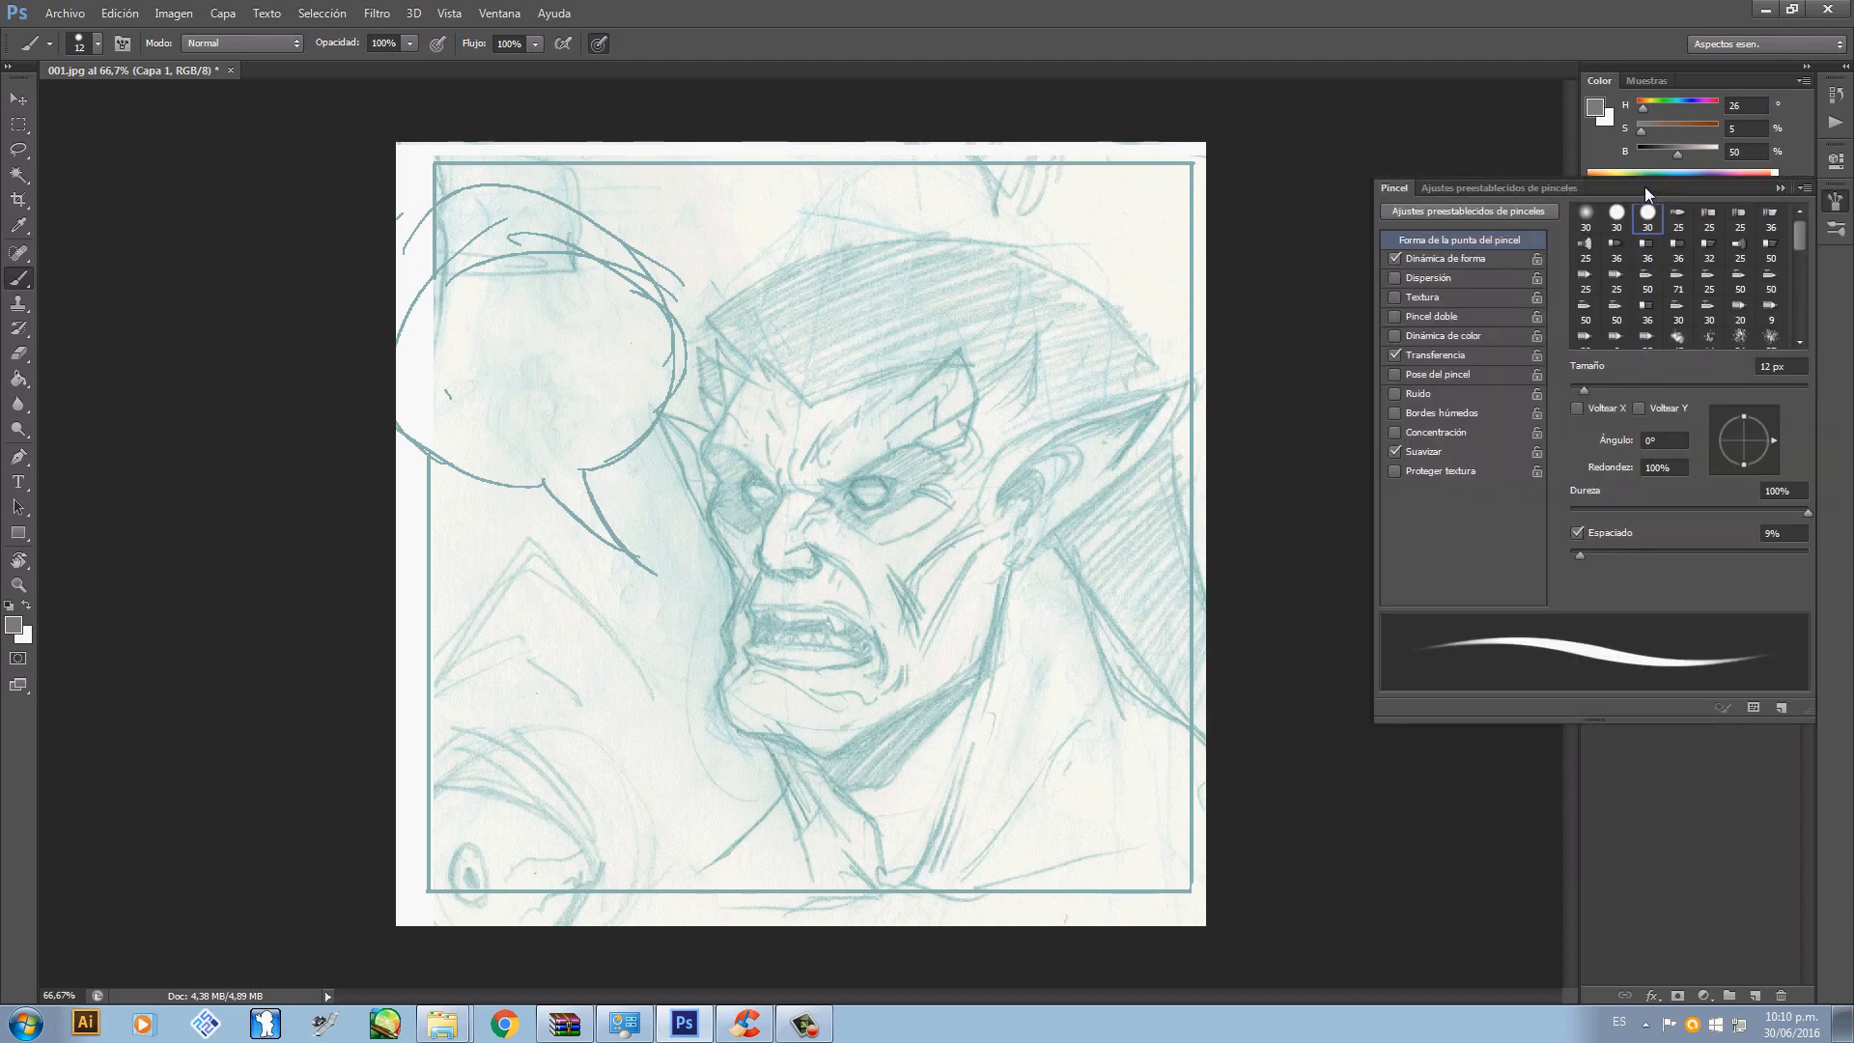
pyautogui.moveTo(1643, 187)
pyautogui.mouseDown()
pyautogui.moveTo(990, 85)
pyautogui.moveTo(1113, 93)
pyautogui.moveTo(1113, 121)
pyautogui.mouseUp()
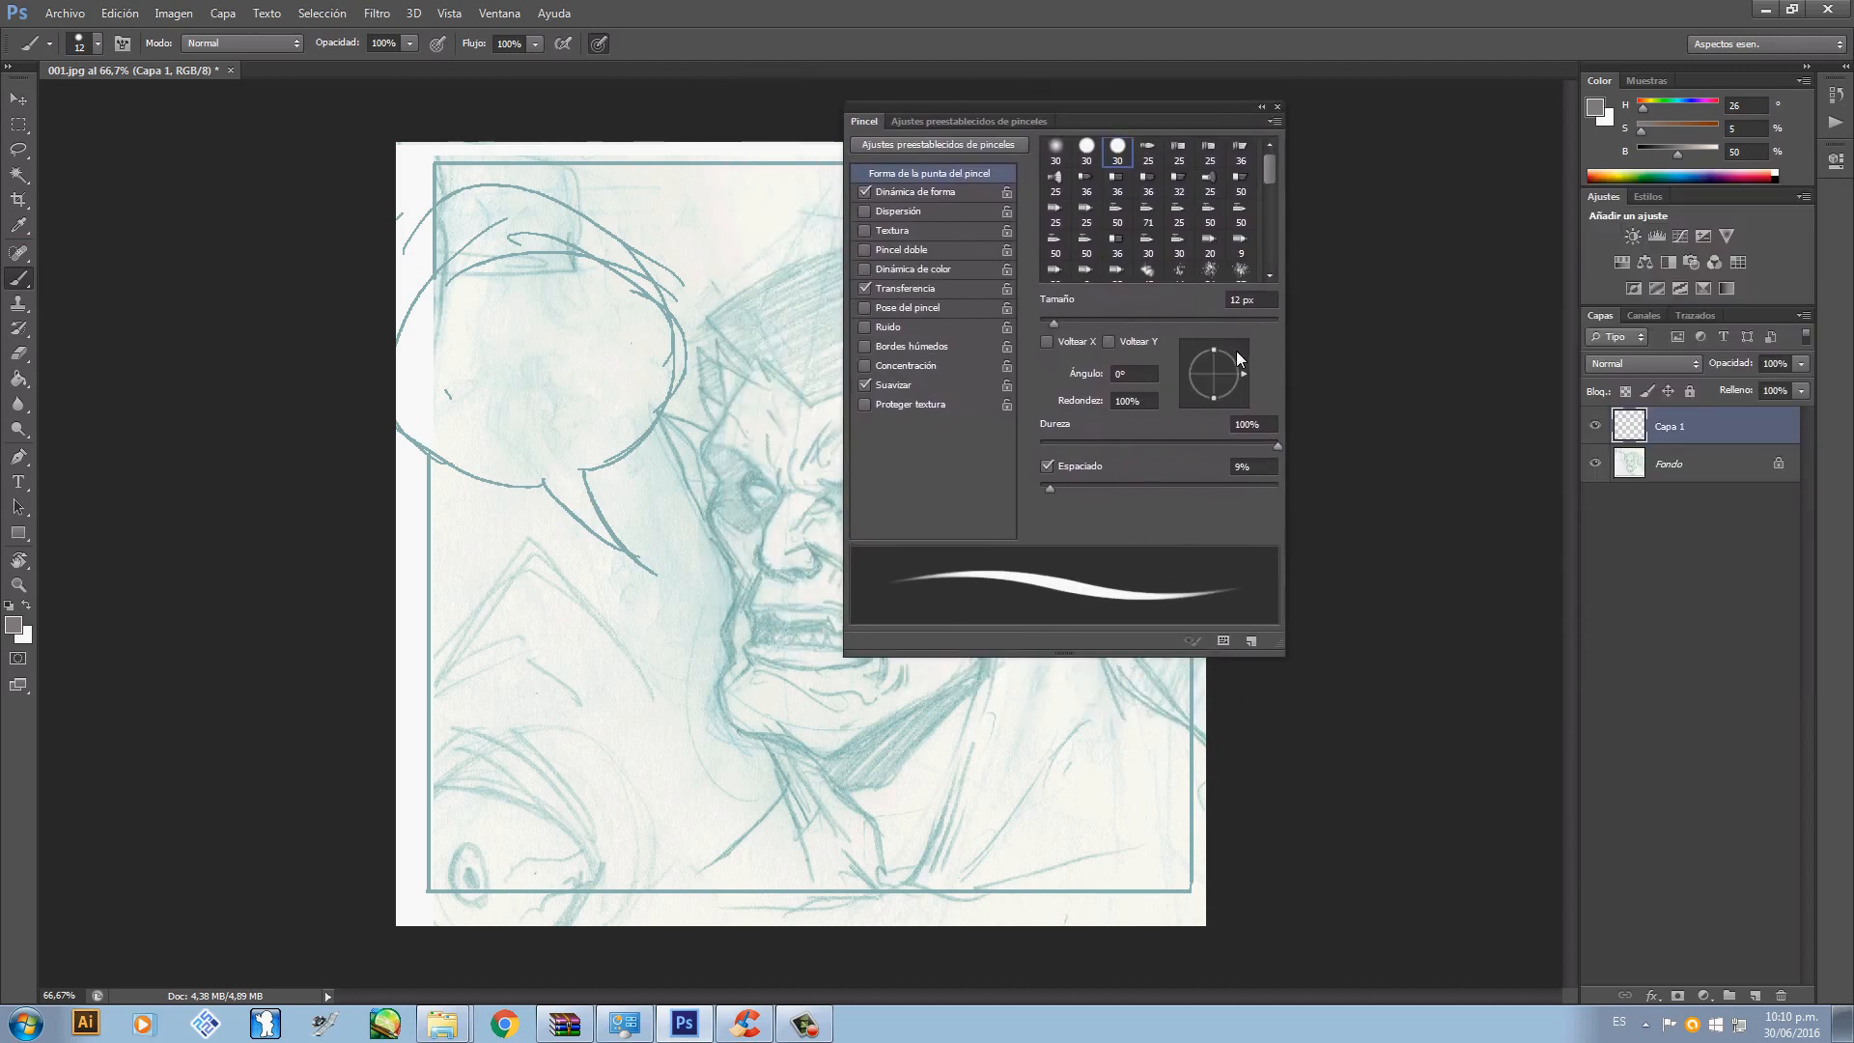
# - Test the brush by hand-lettering "FS" over the character's shoulder, and undo the test strokes
pyautogui.moveTo(978, 736)
pyautogui.mouseDown()
pyautogui.moveTo(965, 846)
pyautogui.moveTo(985, 766)
pyautogui.moveTo(1014, 827)
pyautogui.mouseUp()
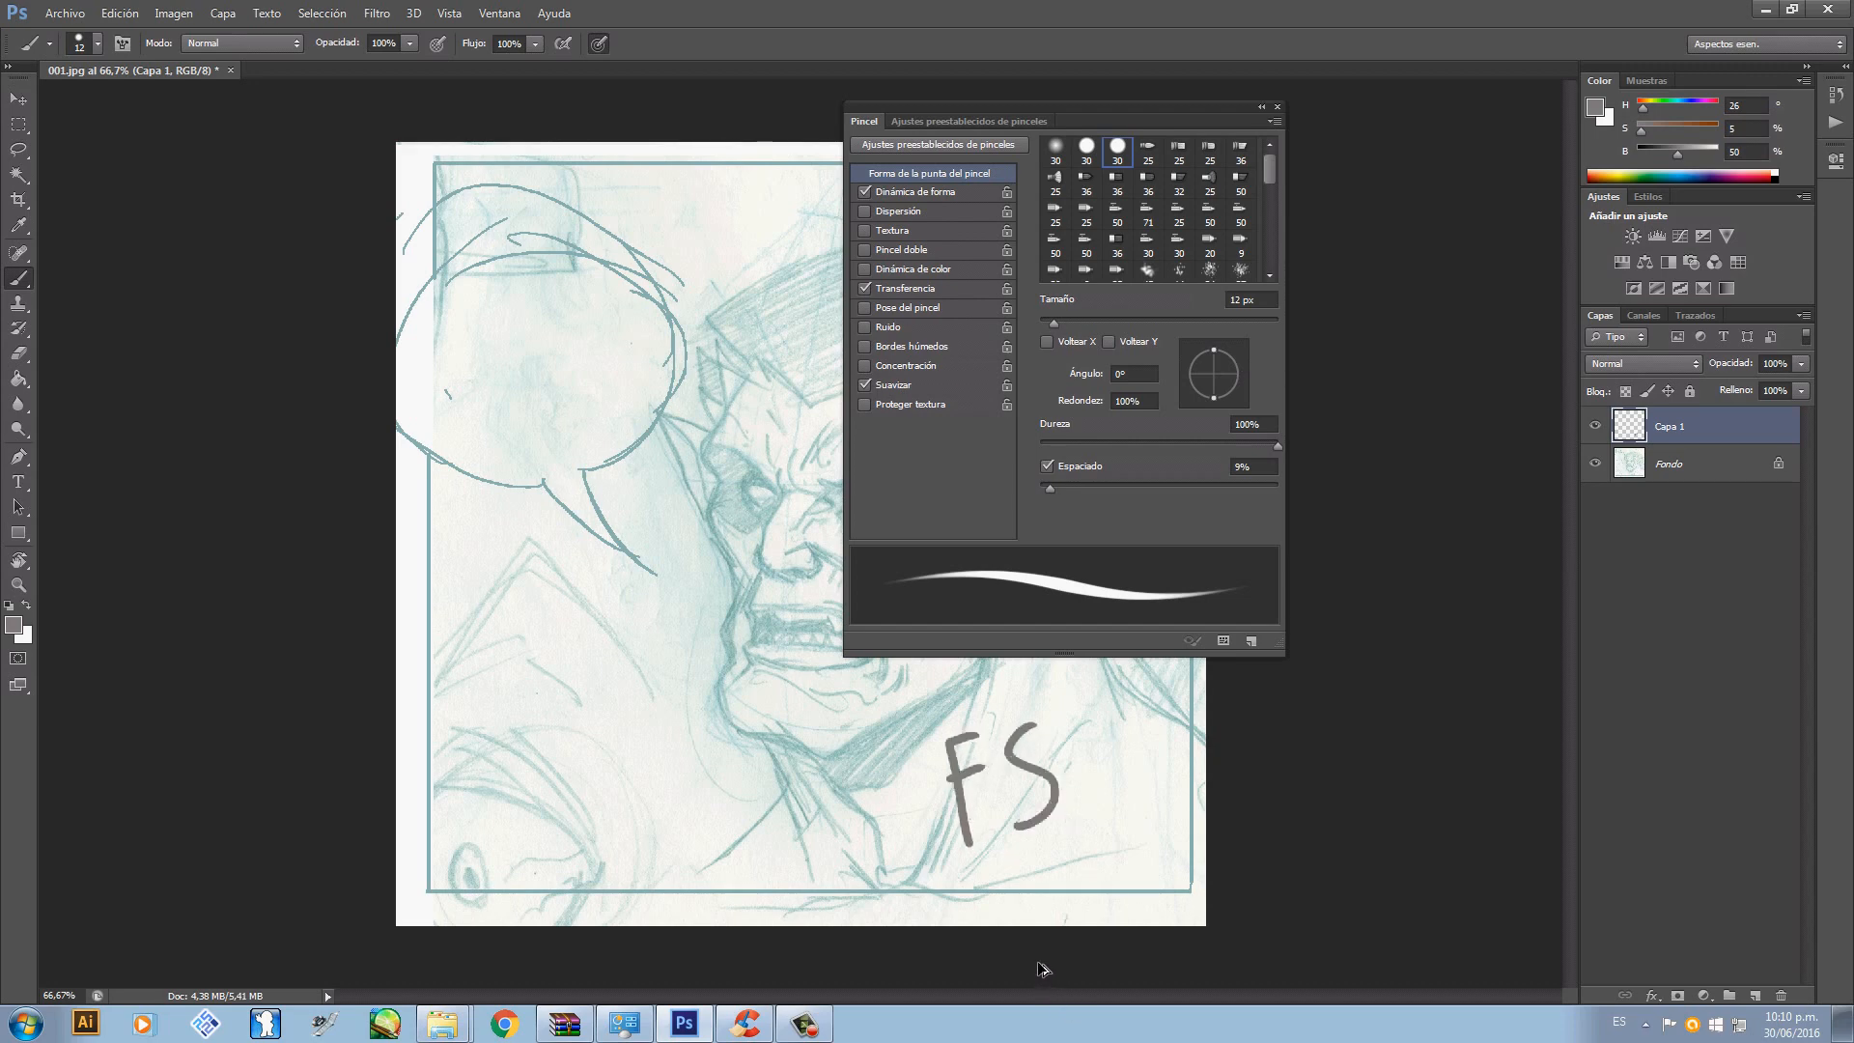
pyautogui.hotkey('ctrl', 'alt', 'z')
pyautogui.hotkey('ctrl', 'alt', 'z')
pyautogui.hotkey('ctrl', 'alt', 'z')
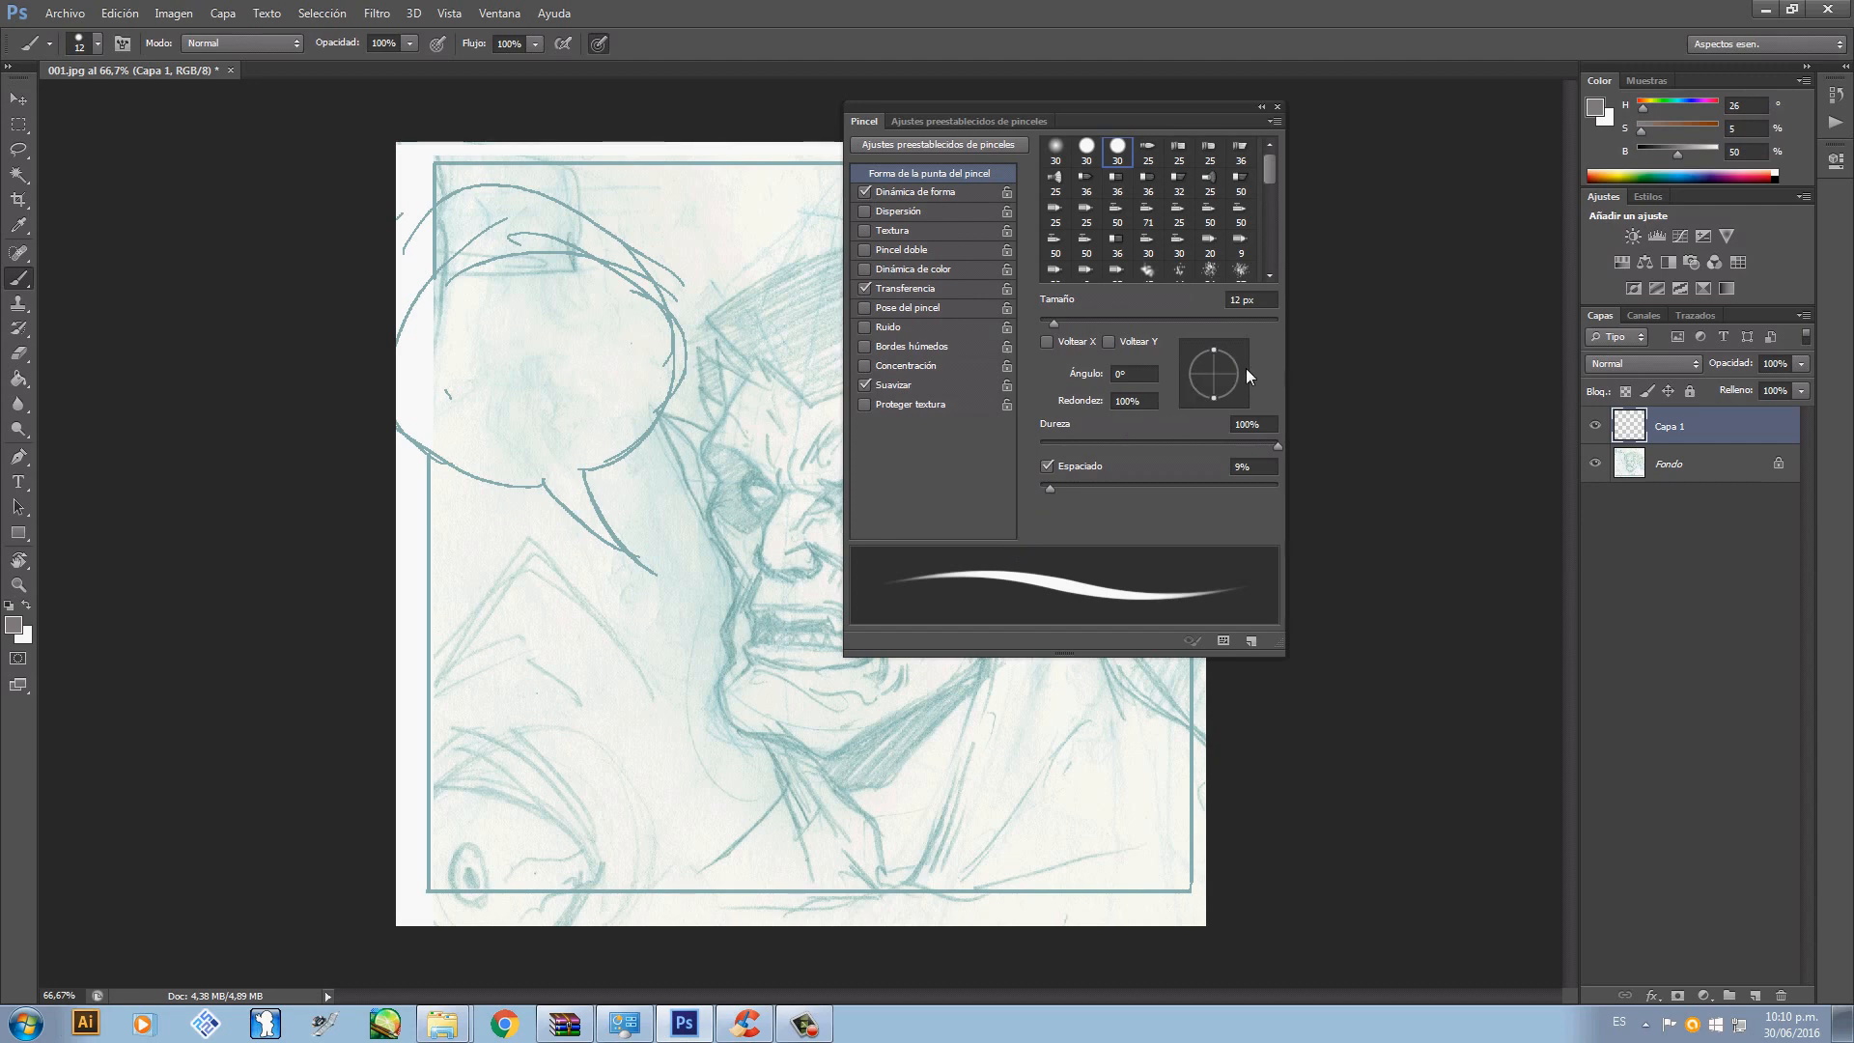
# - Angle the brush tip at 37°, set the Shape Dynamics minimum diameter to 6%, and move the brush settings away from the face
pyautogui.moveTo(1240, 372); pyautogui.dragTo(1214, 375)
pyautogui.click(948, 191)
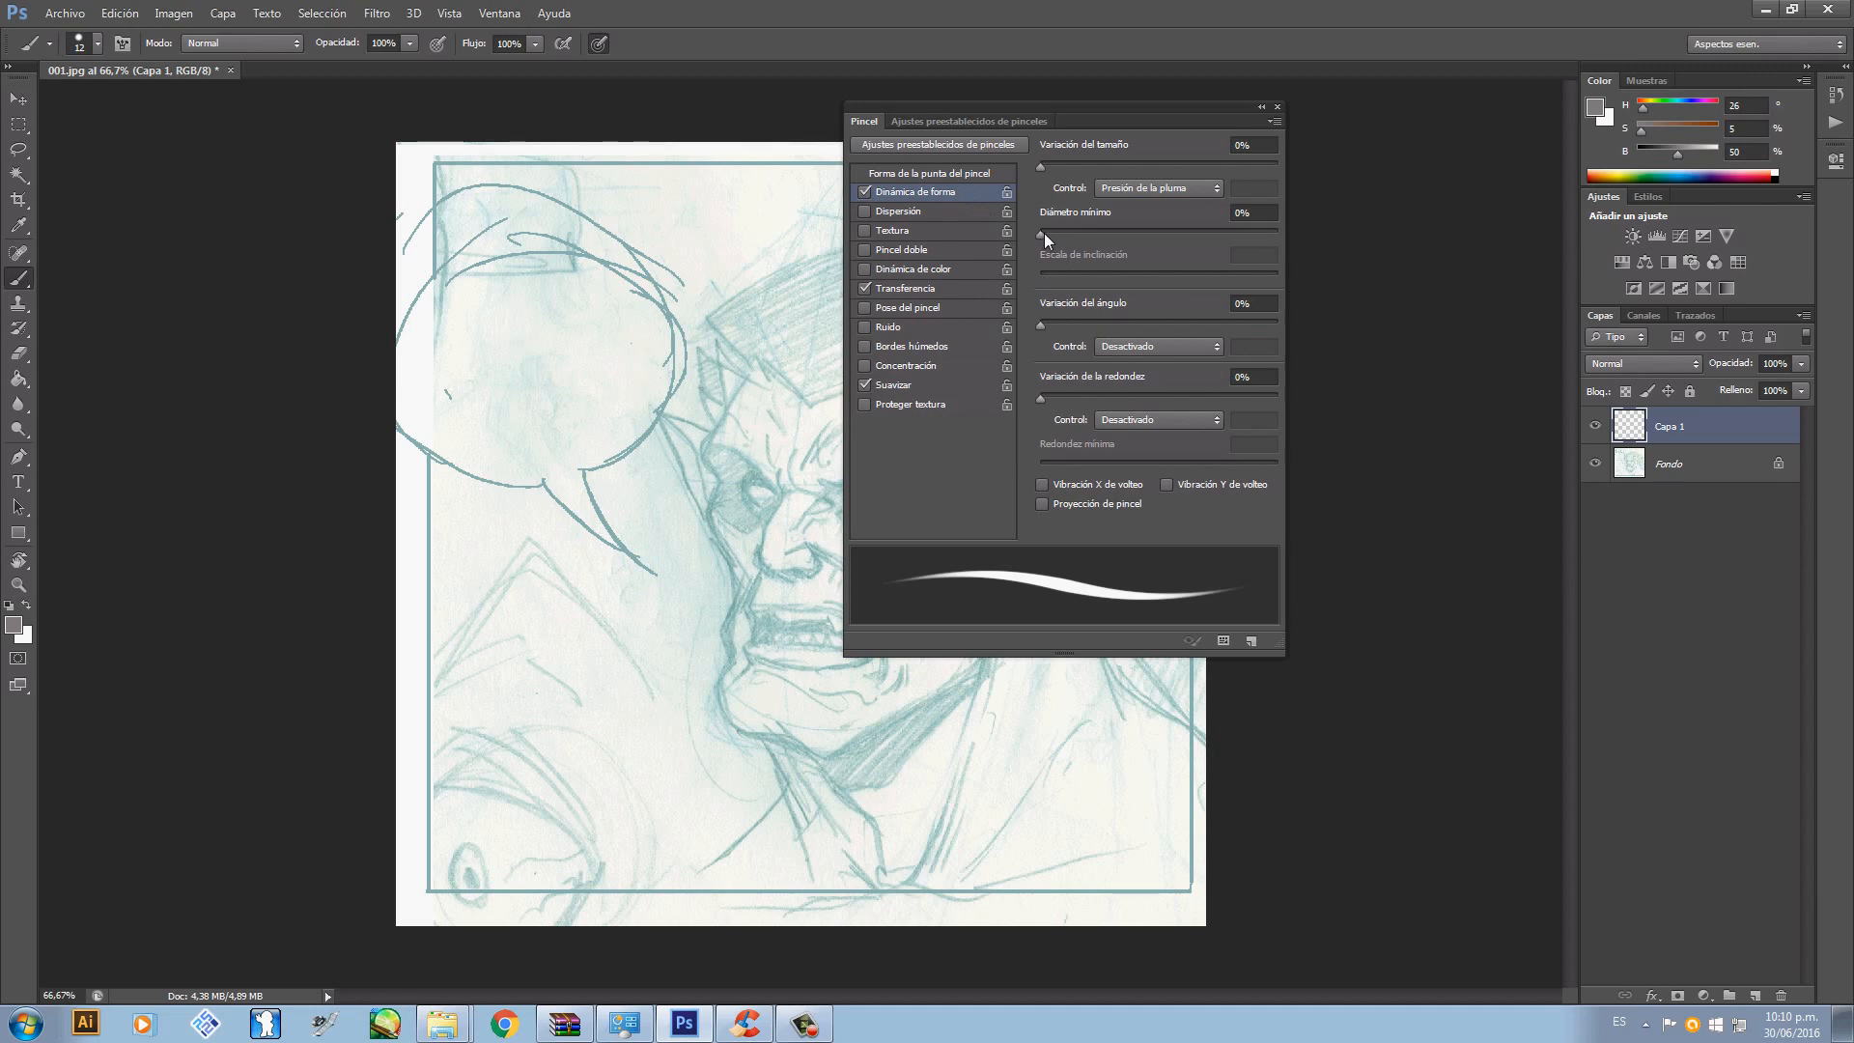
pyautogui.moveTo(1045, 241)
pyautogui.mouseDown()
pyautogui.moveTo(1278, 232)
pyautogui.moveTo(988, 264)
pyautogui.moveTo(1085, 257)
pyautogui.moveTo(1056, 262)
pyautogui.mouseUp()
pyautogui.moveTo(1239, 113); pyautogui.dragTo(1515, 97)
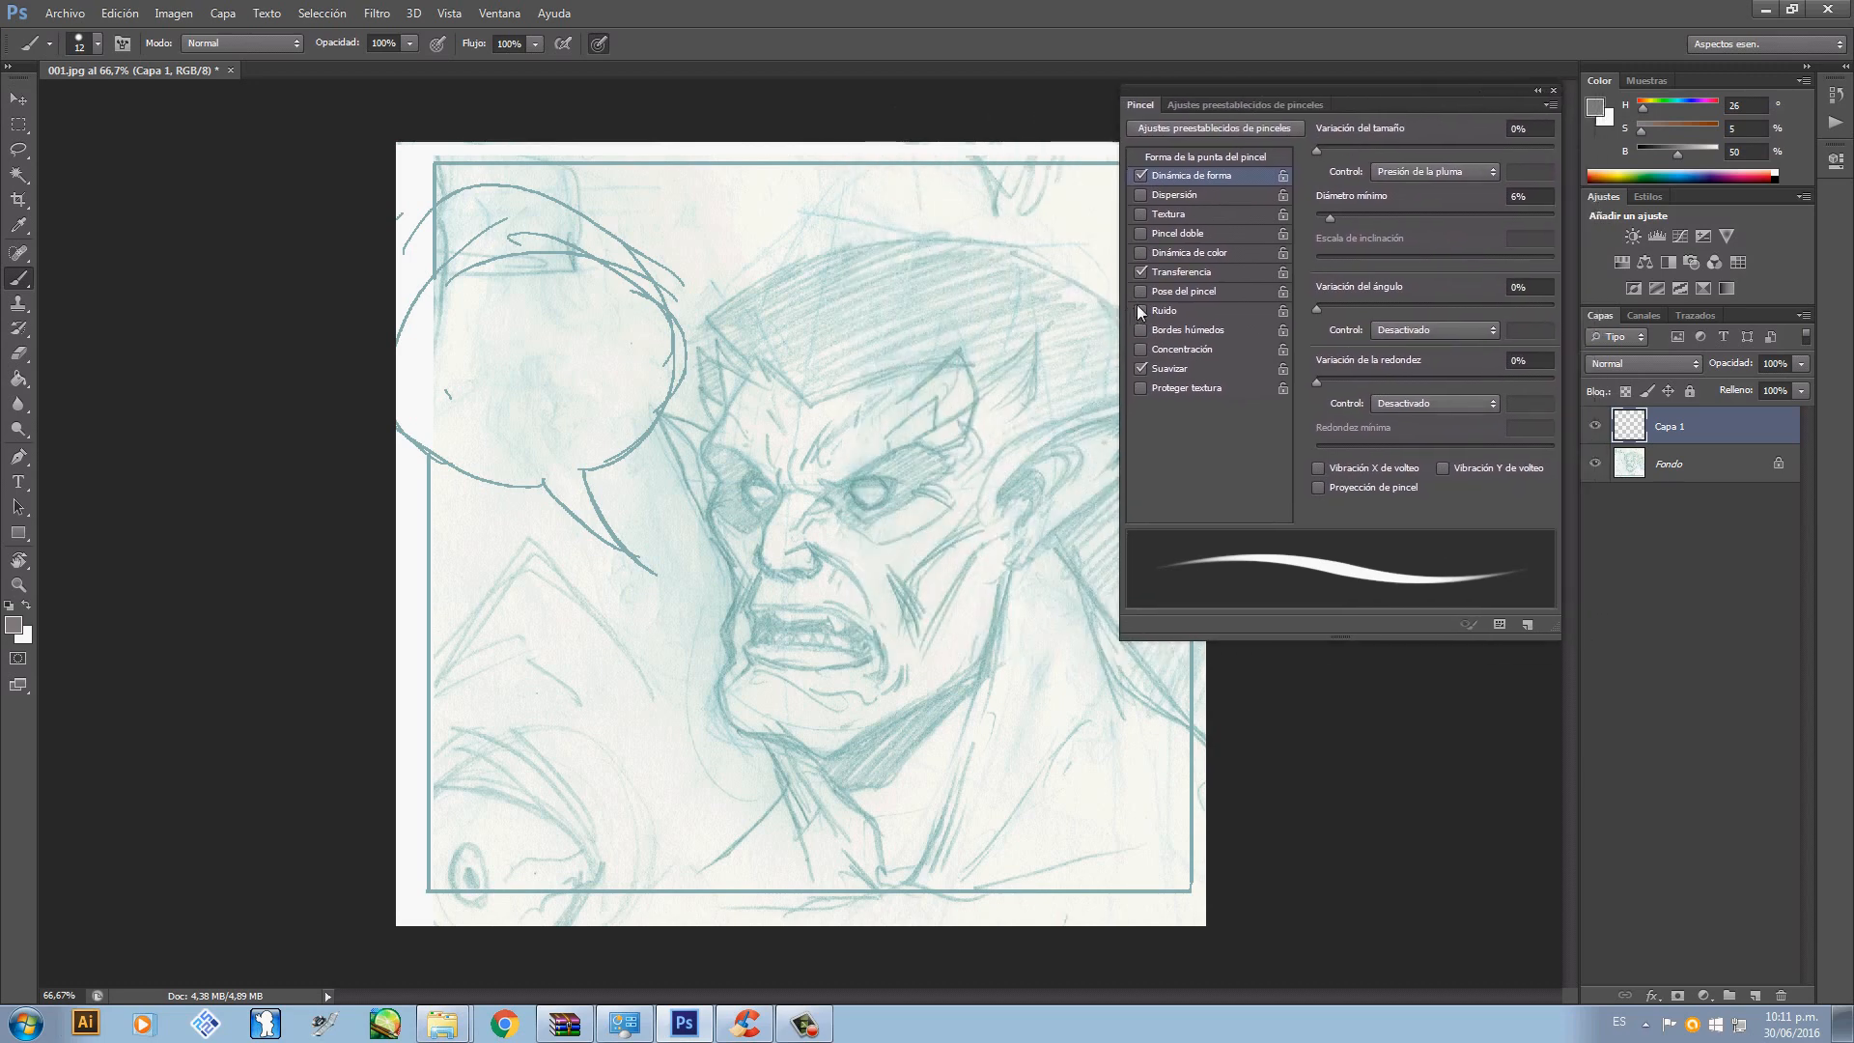
# - Switch off pen-pressure control for flow in the brush's Transfer settings, and disable smoothing
pyautogui.click(1181, 272)
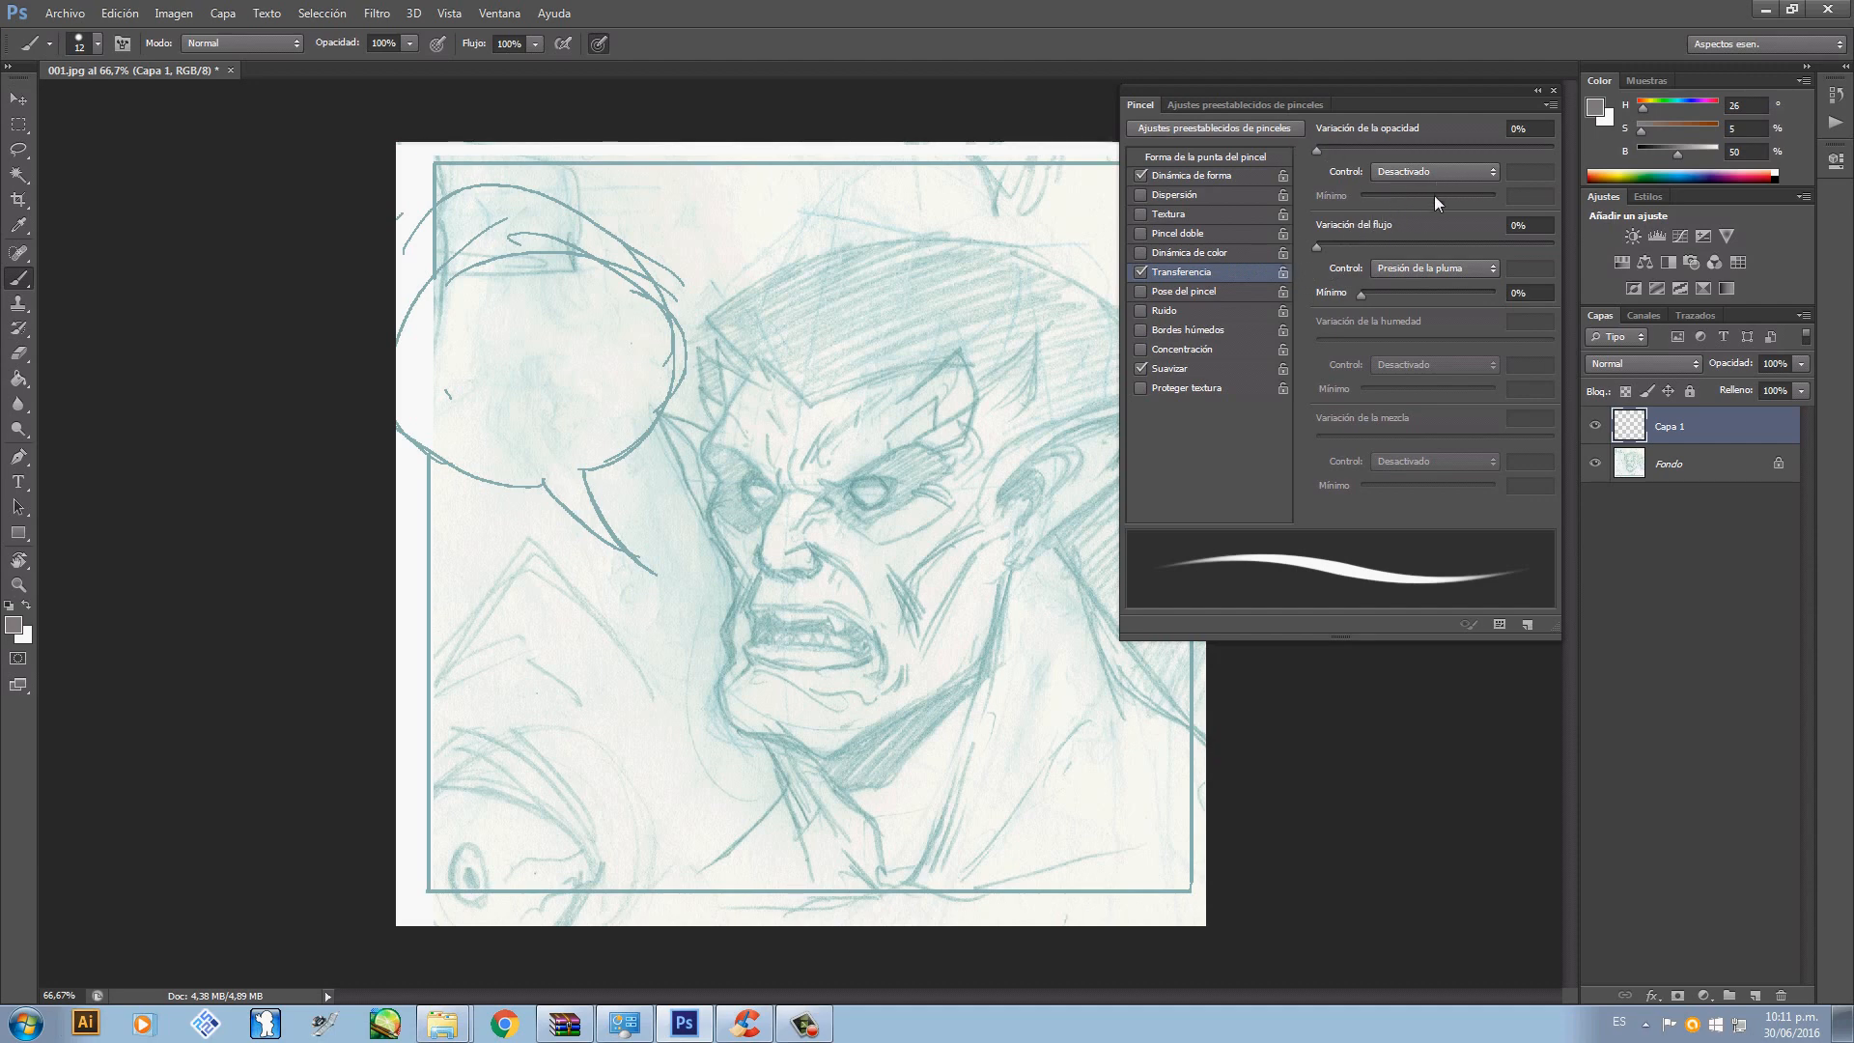
pyautogui.click(1415, 274)
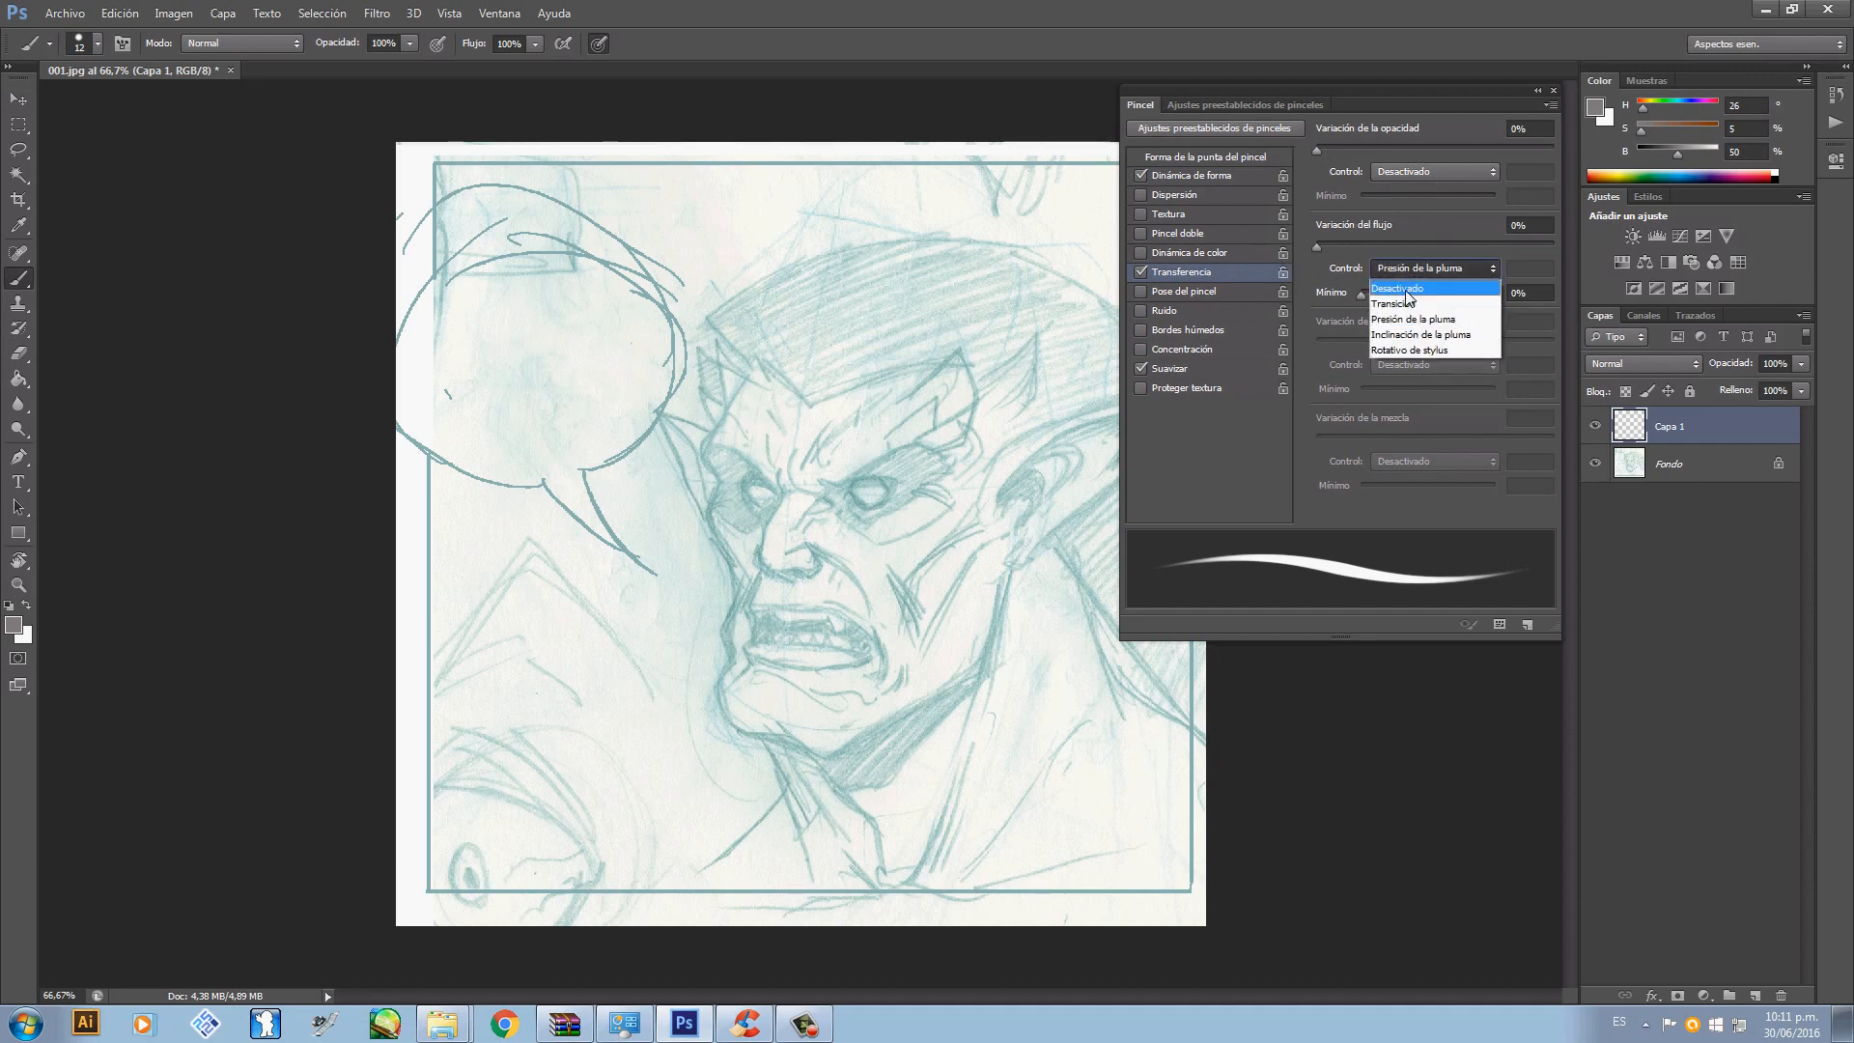
pyautogui.click(1408, 289)
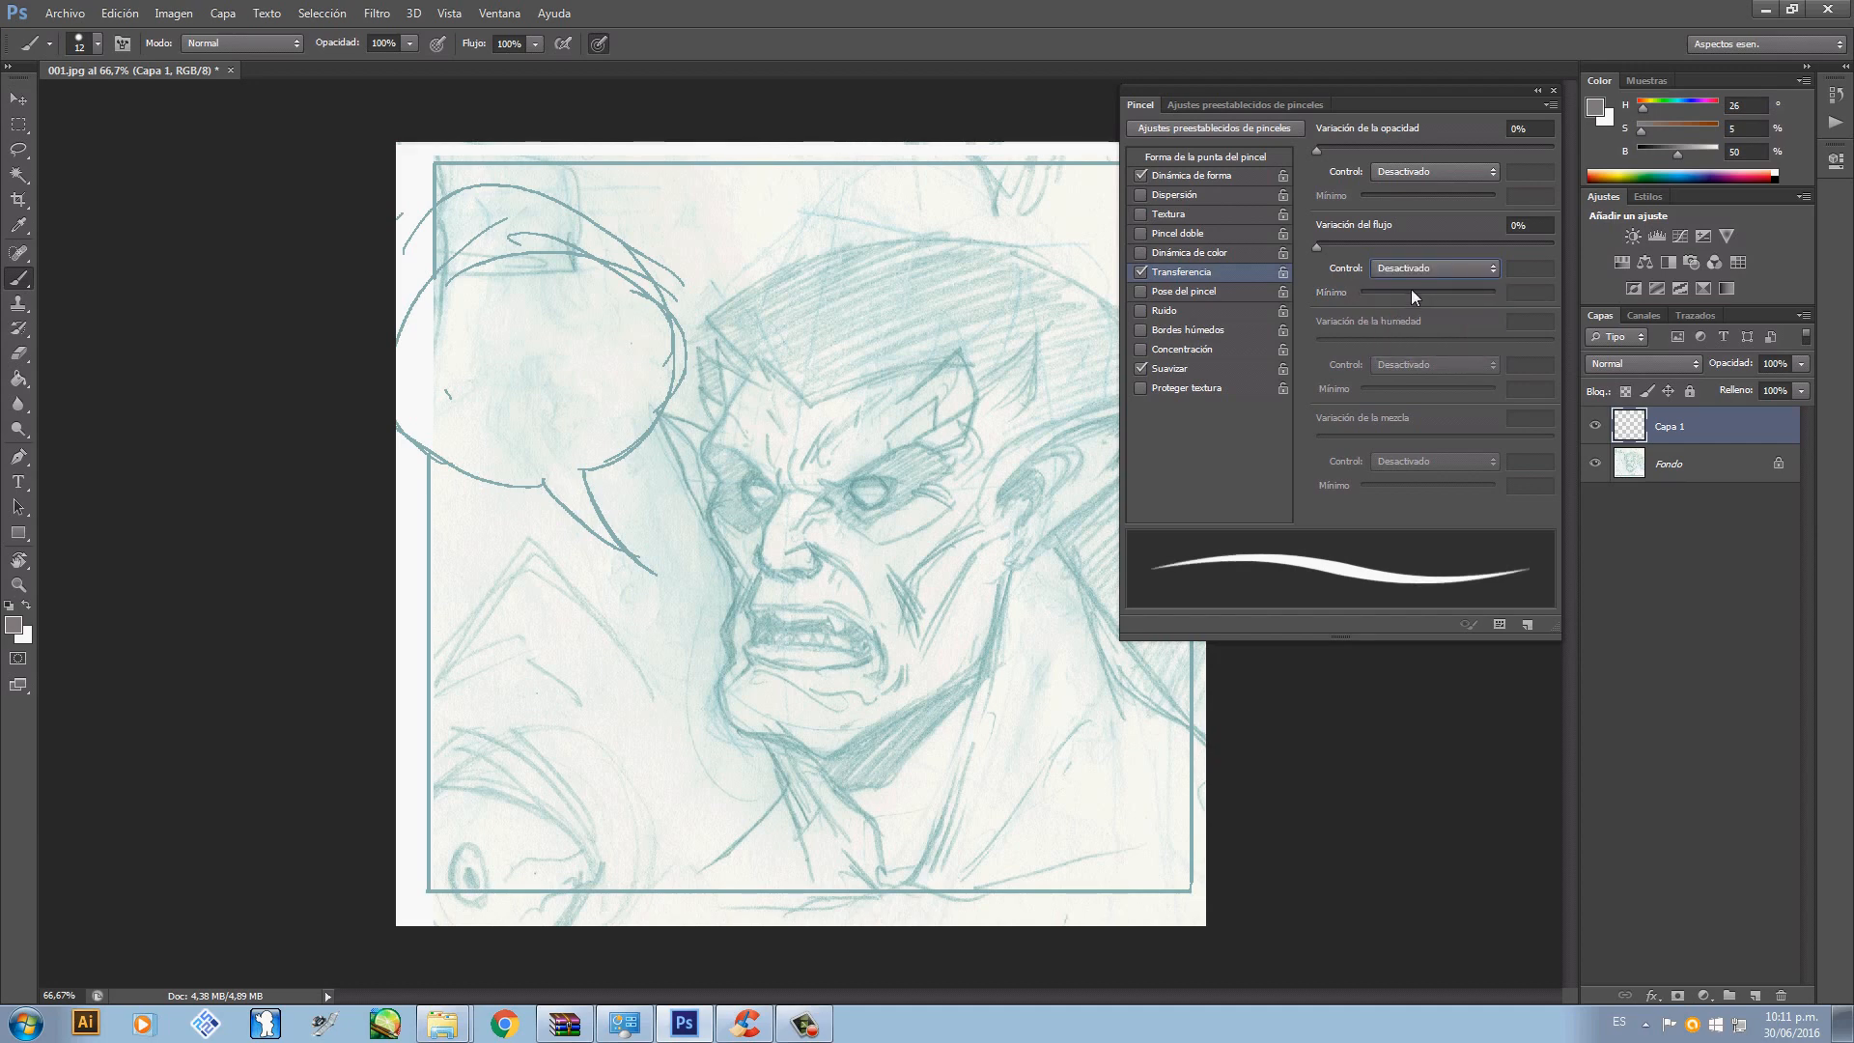
pyautogui.click(1182, 372)
# - Enlarge the brush to 95 px and raise the Shape Dynamics minimum diameter to 14%
pyautogui.click(1222, 179)
pyautogui.moveTo(816, 435)
pyautogui.mouseDown()
pyautogui.moveTo(917, 434)
pyautogui.moveTo(961, 502)
pyautogui.mouseUp()
pyautogui.hotkey('ctrl', 'z')
pyautogui.rightClick(834, 480)
pyautogui.click(943, 519)
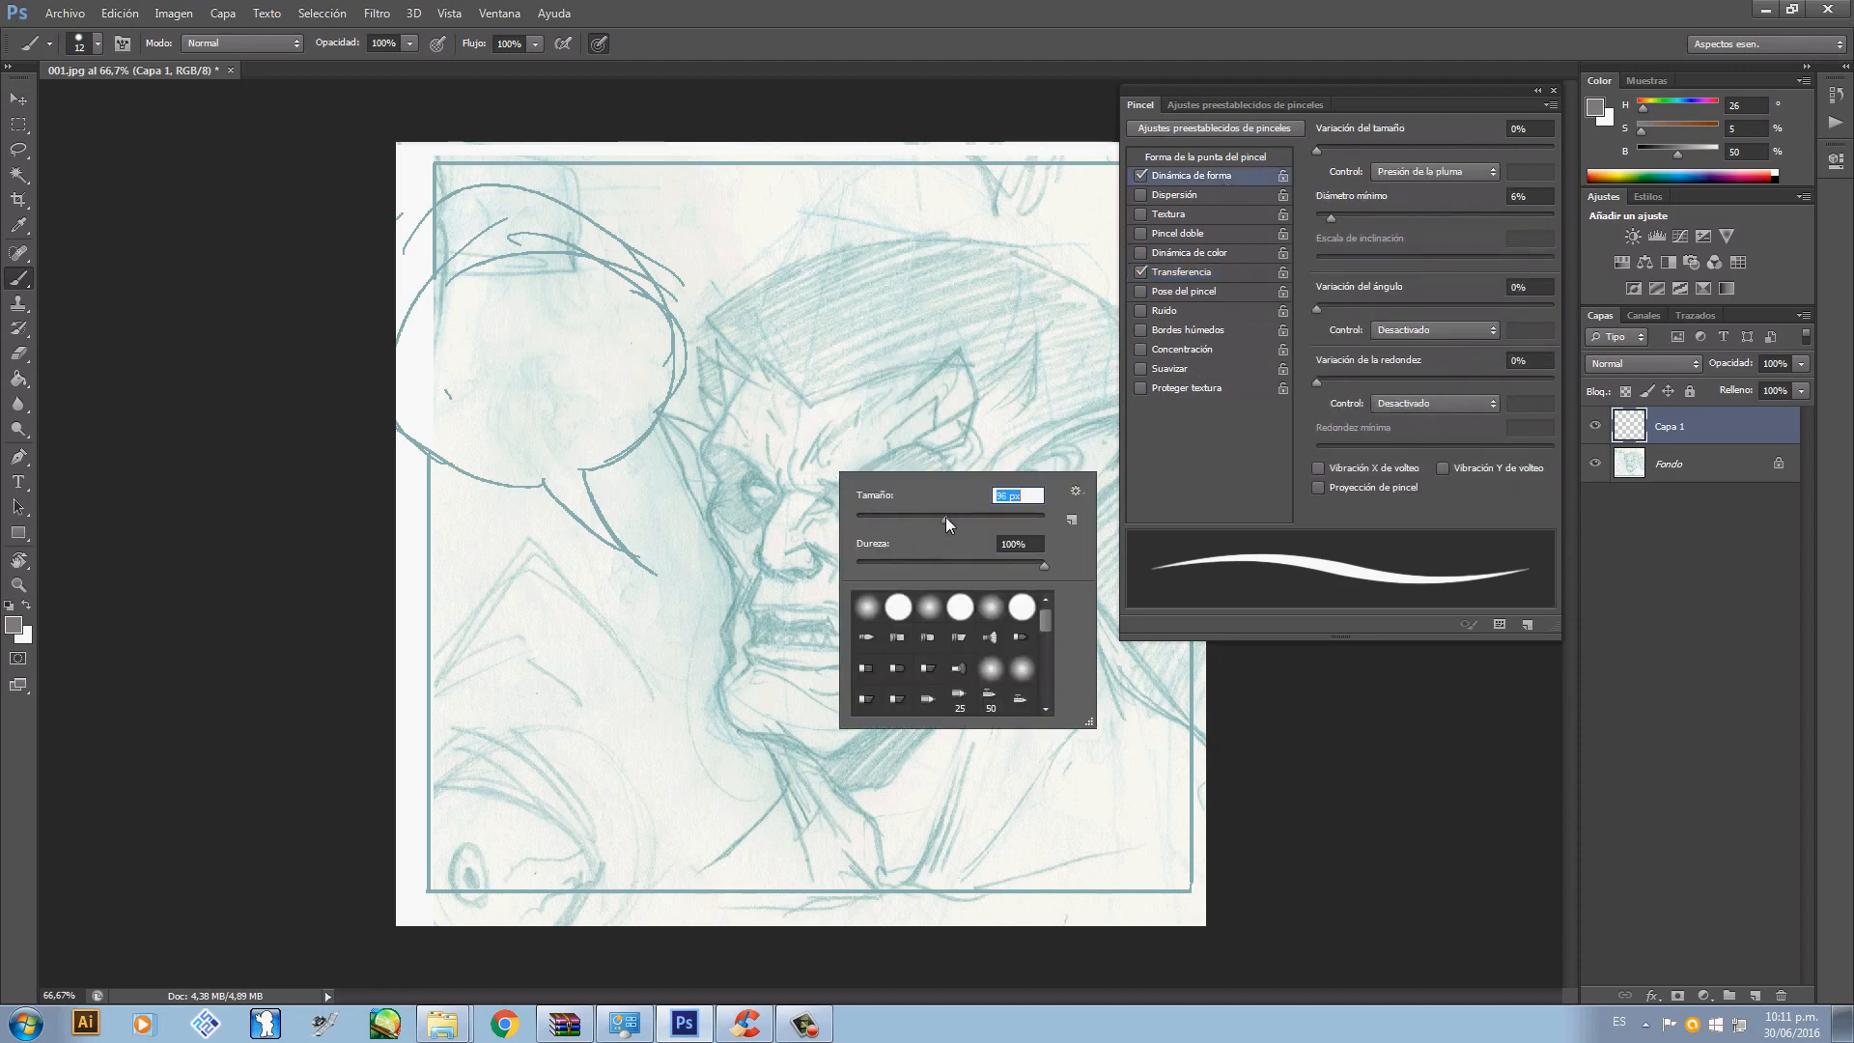
pyautogui.click(1312, 222)
pyautogui.click(1360, 216)
pyautogui.moveTo(1360, 216); pyautogui.dragTo(1351, 217)
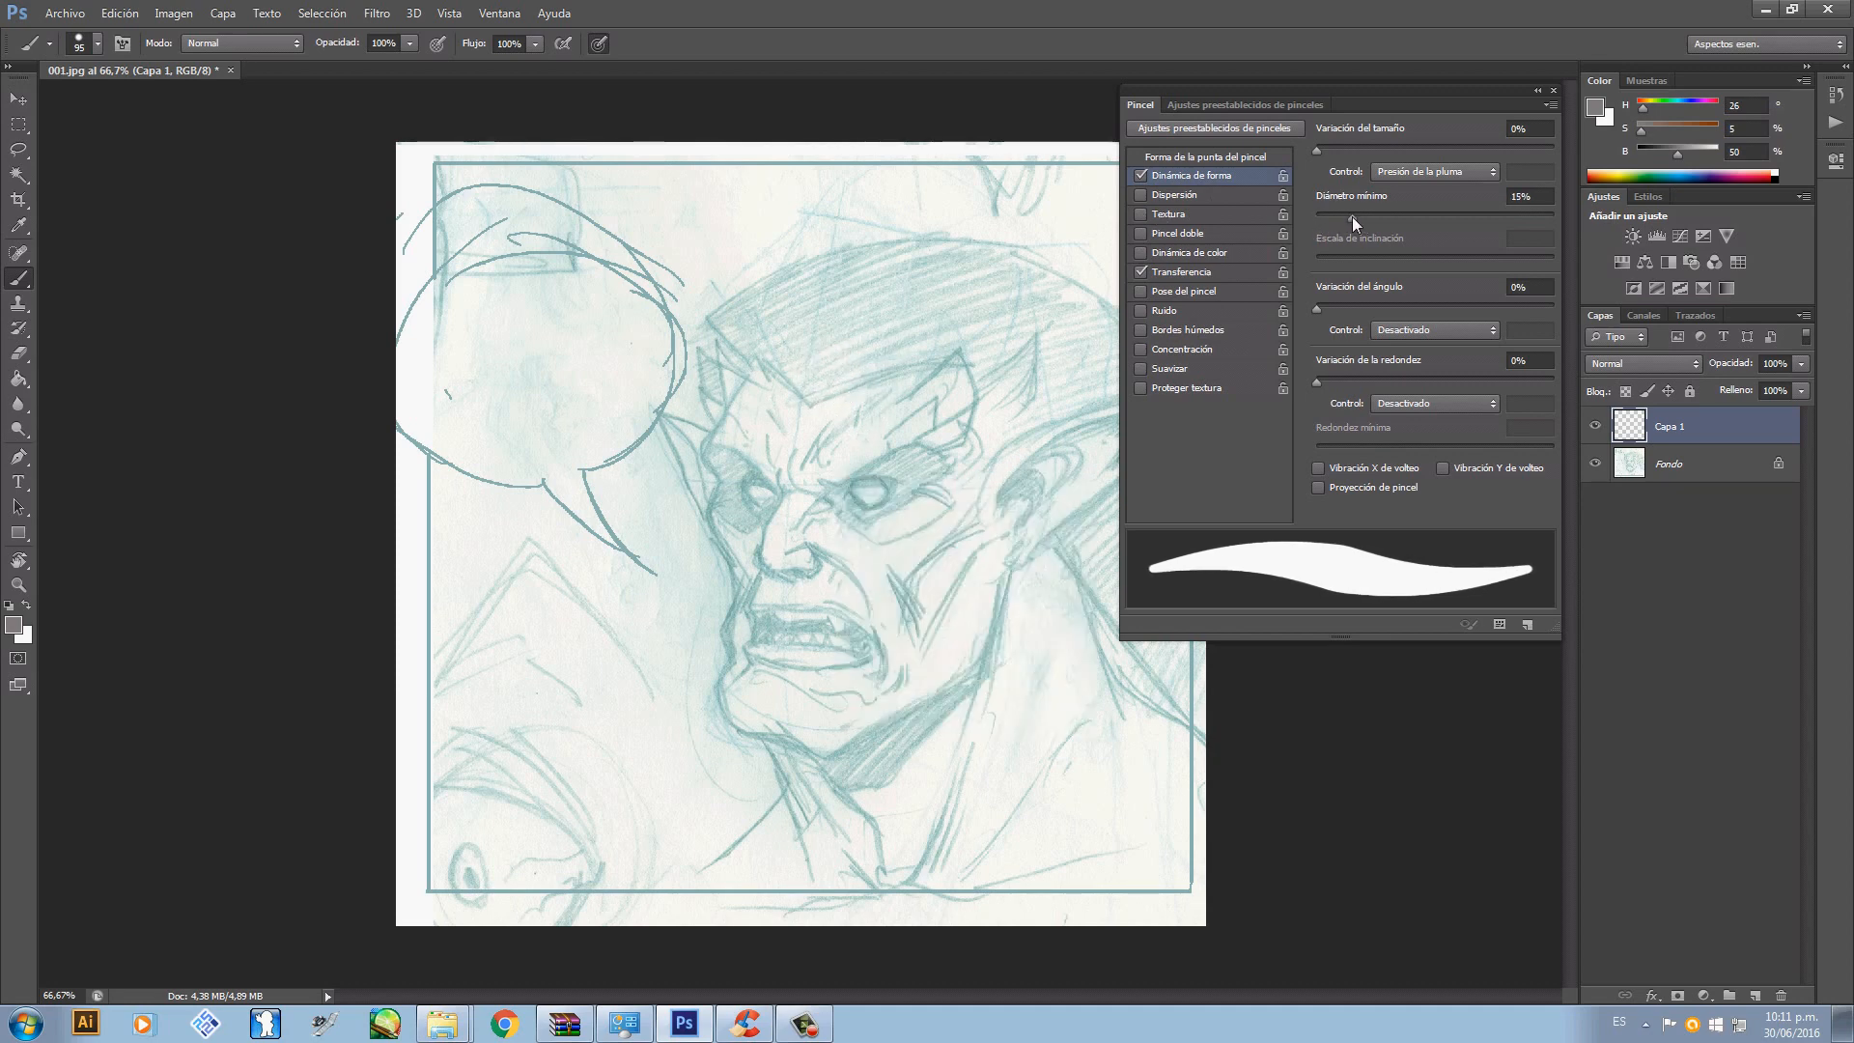
# - Test the thick brush with long curved strokes over the balloon and face, undoing unwanted ones and keeping one from balloon to jaw
pyautogui.moveTo(748, 328)
pyautogui.mouseDown()
pyautogui.moveTo(1009, 425)
pyautogui.moveTo(900, 637)
pyautogui.mouseUp()
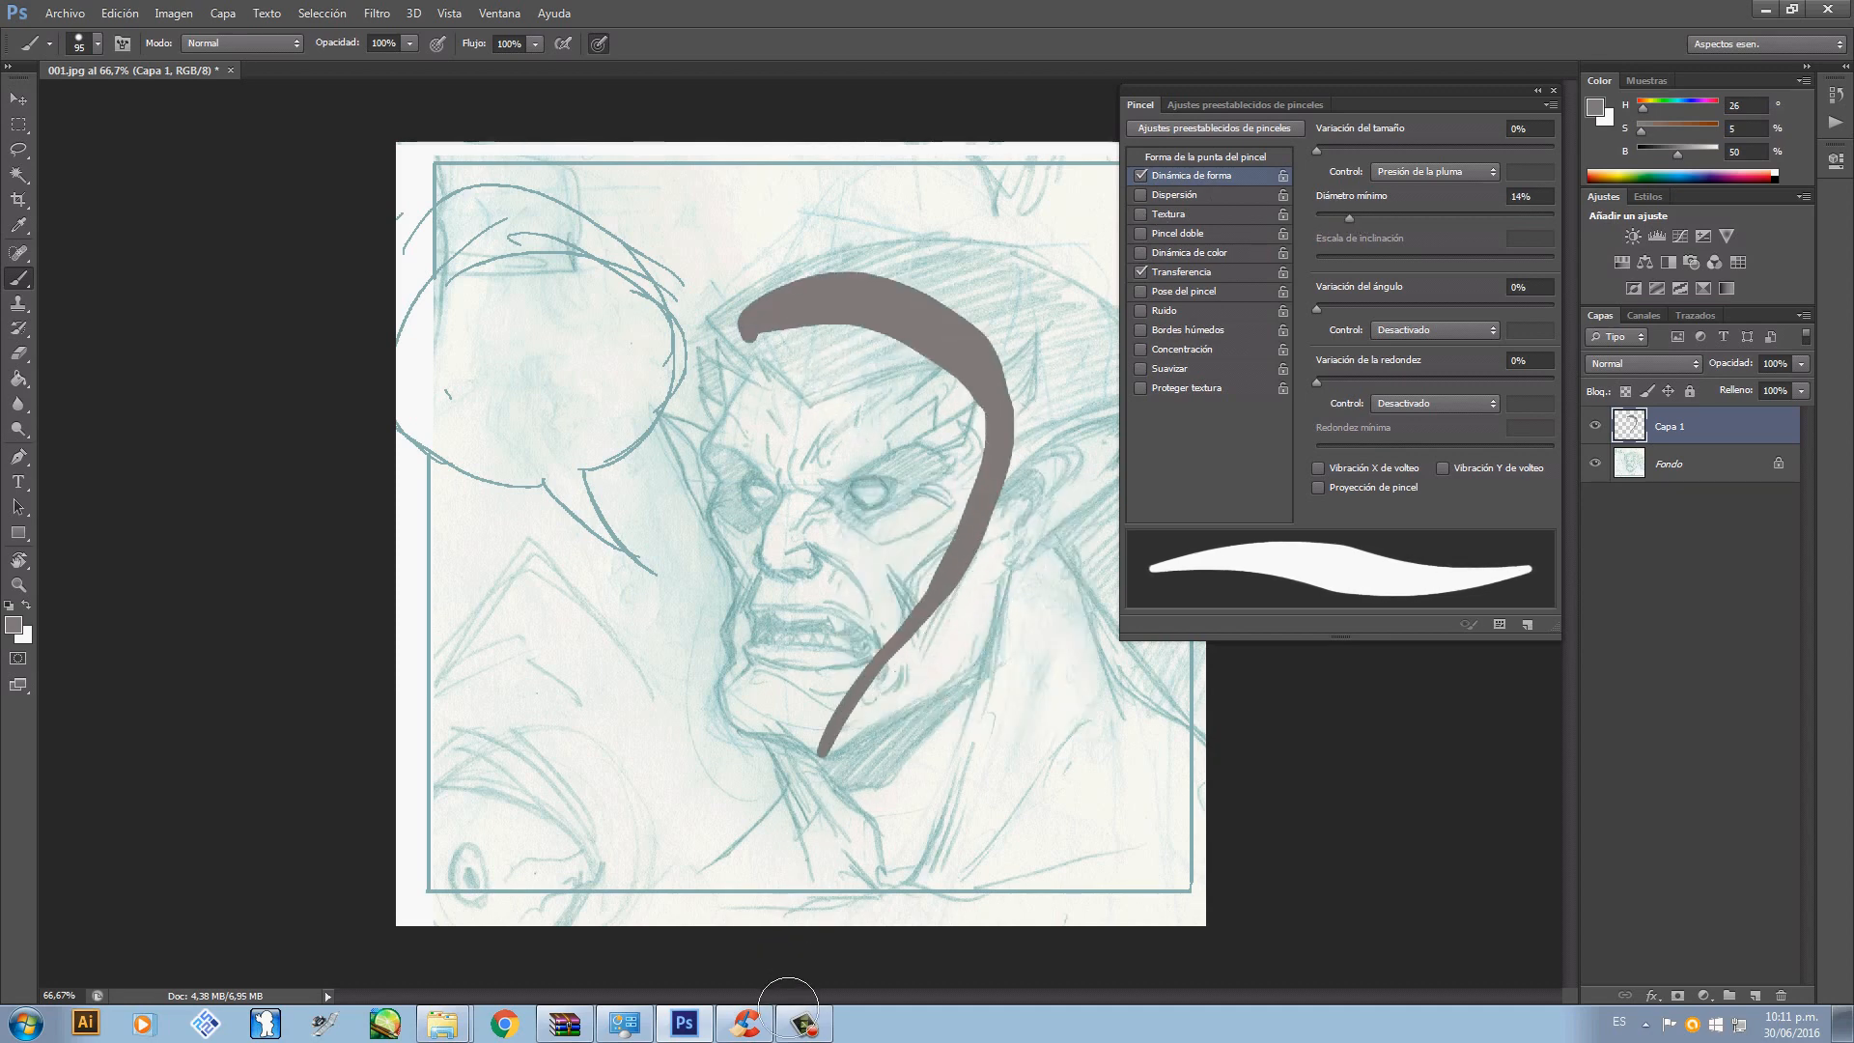
pyautogui.hotkey('ctrl', 'z')
pyautogui.moveTo(540, 274)
pyautogui.mouseDown()
pyautogui.moveTo(621, 280)
pyautogui.moveTo(898, 599)
pyautogui.mouseUp()
pyautogui.hotkey('ctrl', 'z')
pyautogui.moveTo(454, 291)
pyautogui.mouseDown()
pyautogui.moveTo(842, 470)
pyautogui.moveTo(939, 742)
pyautogui.mouseUp()
pyautogui.hotkey('ctrl', 'z')
pyautogui.moveTo(842, 470); pyautogui.dragTo(933, 661)
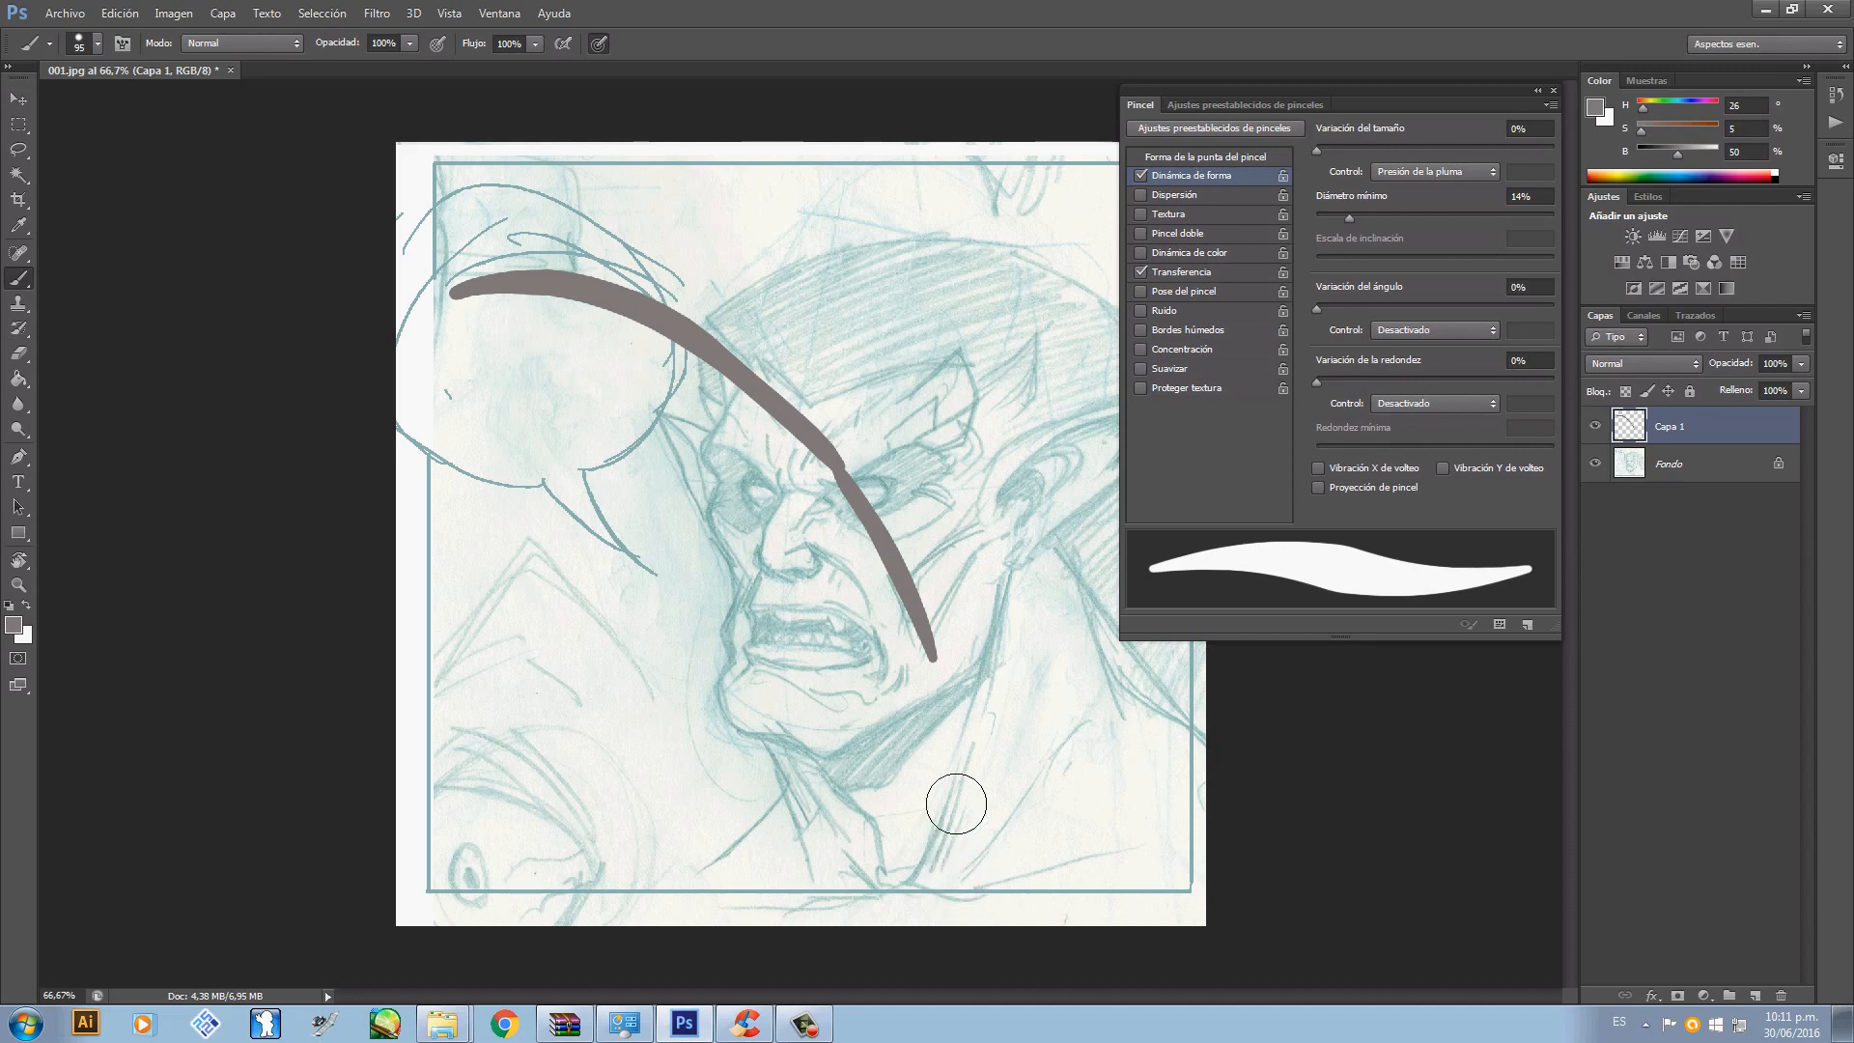
# - Set the brush's minimum diameter to 0% and paint a tapered test curve from the balloon to the character's mouth
pyautogui.moveTo(1349, 217); pyautogui.dragTo(1316, 217)
pyautogui.moveTo(457, 396); pyautogui.dragTo(802, 647)
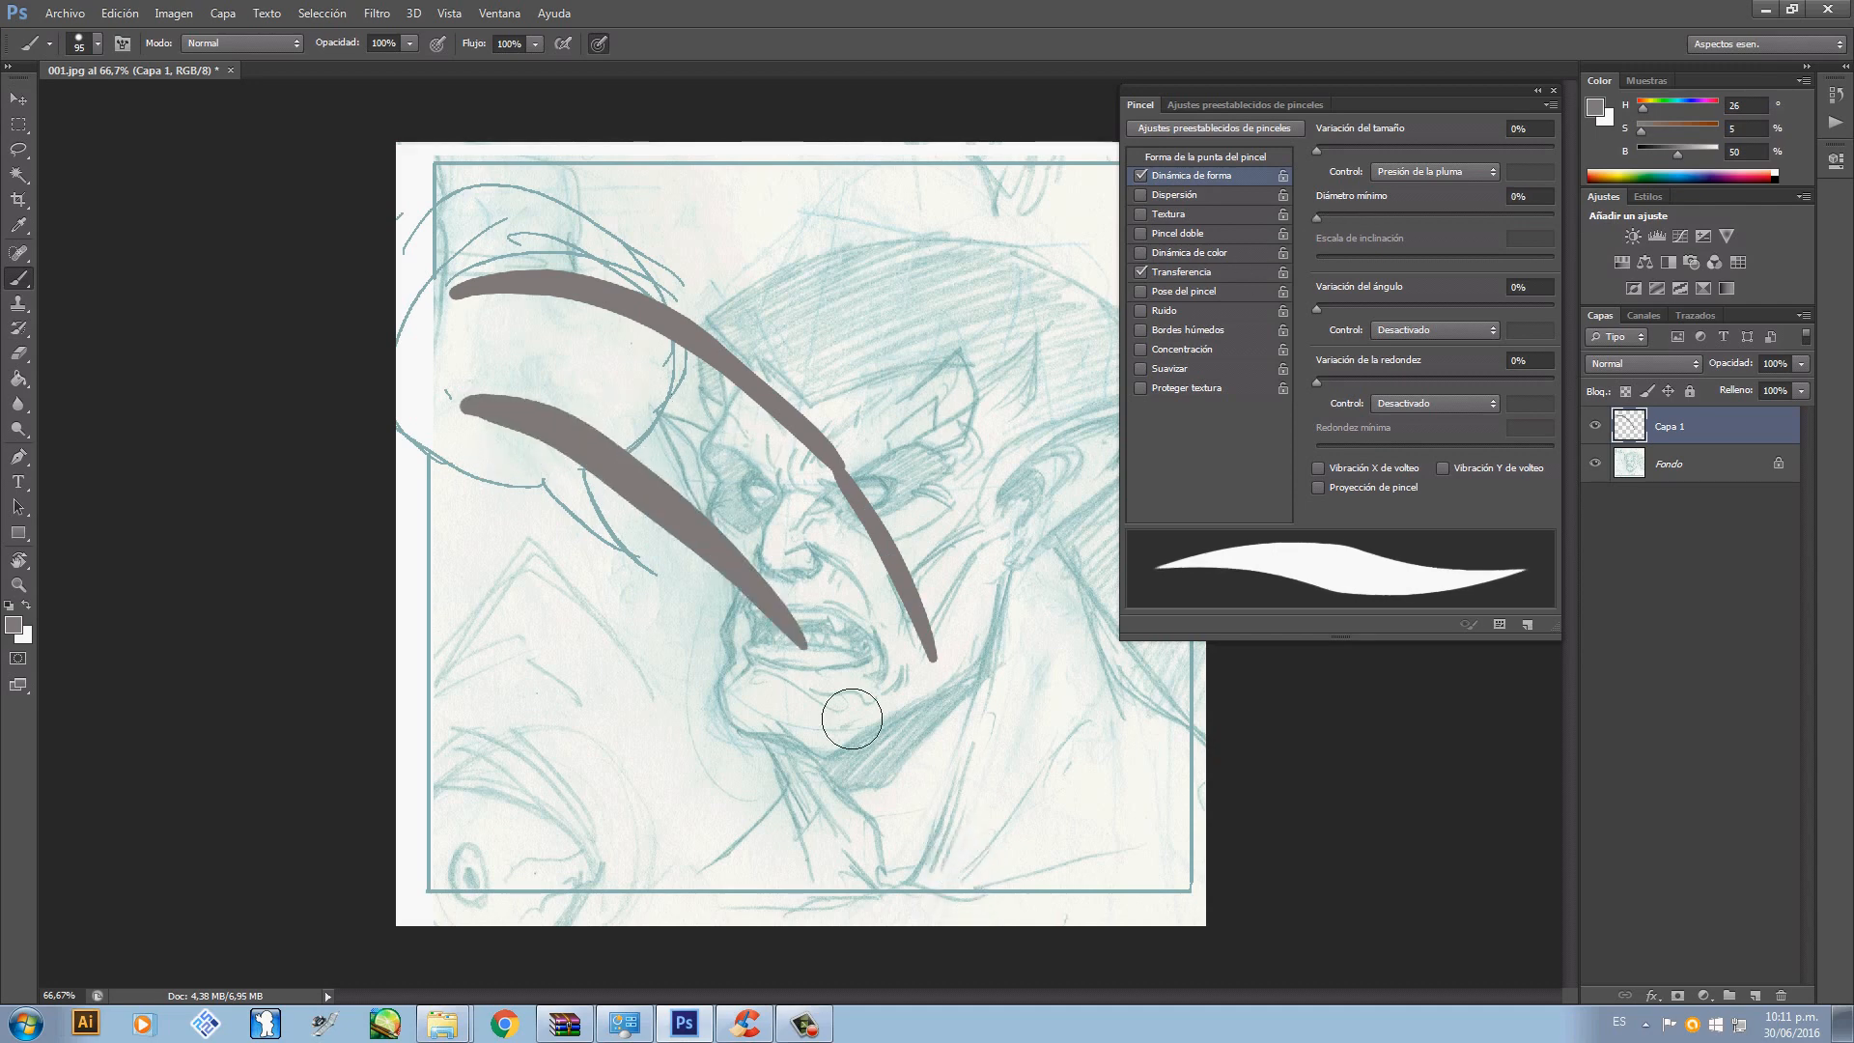
pyautogui.hotkey('ctrl', 'z')
pyautogui.moveTo(434, 380); pyautogui.dragTo(775, 638)
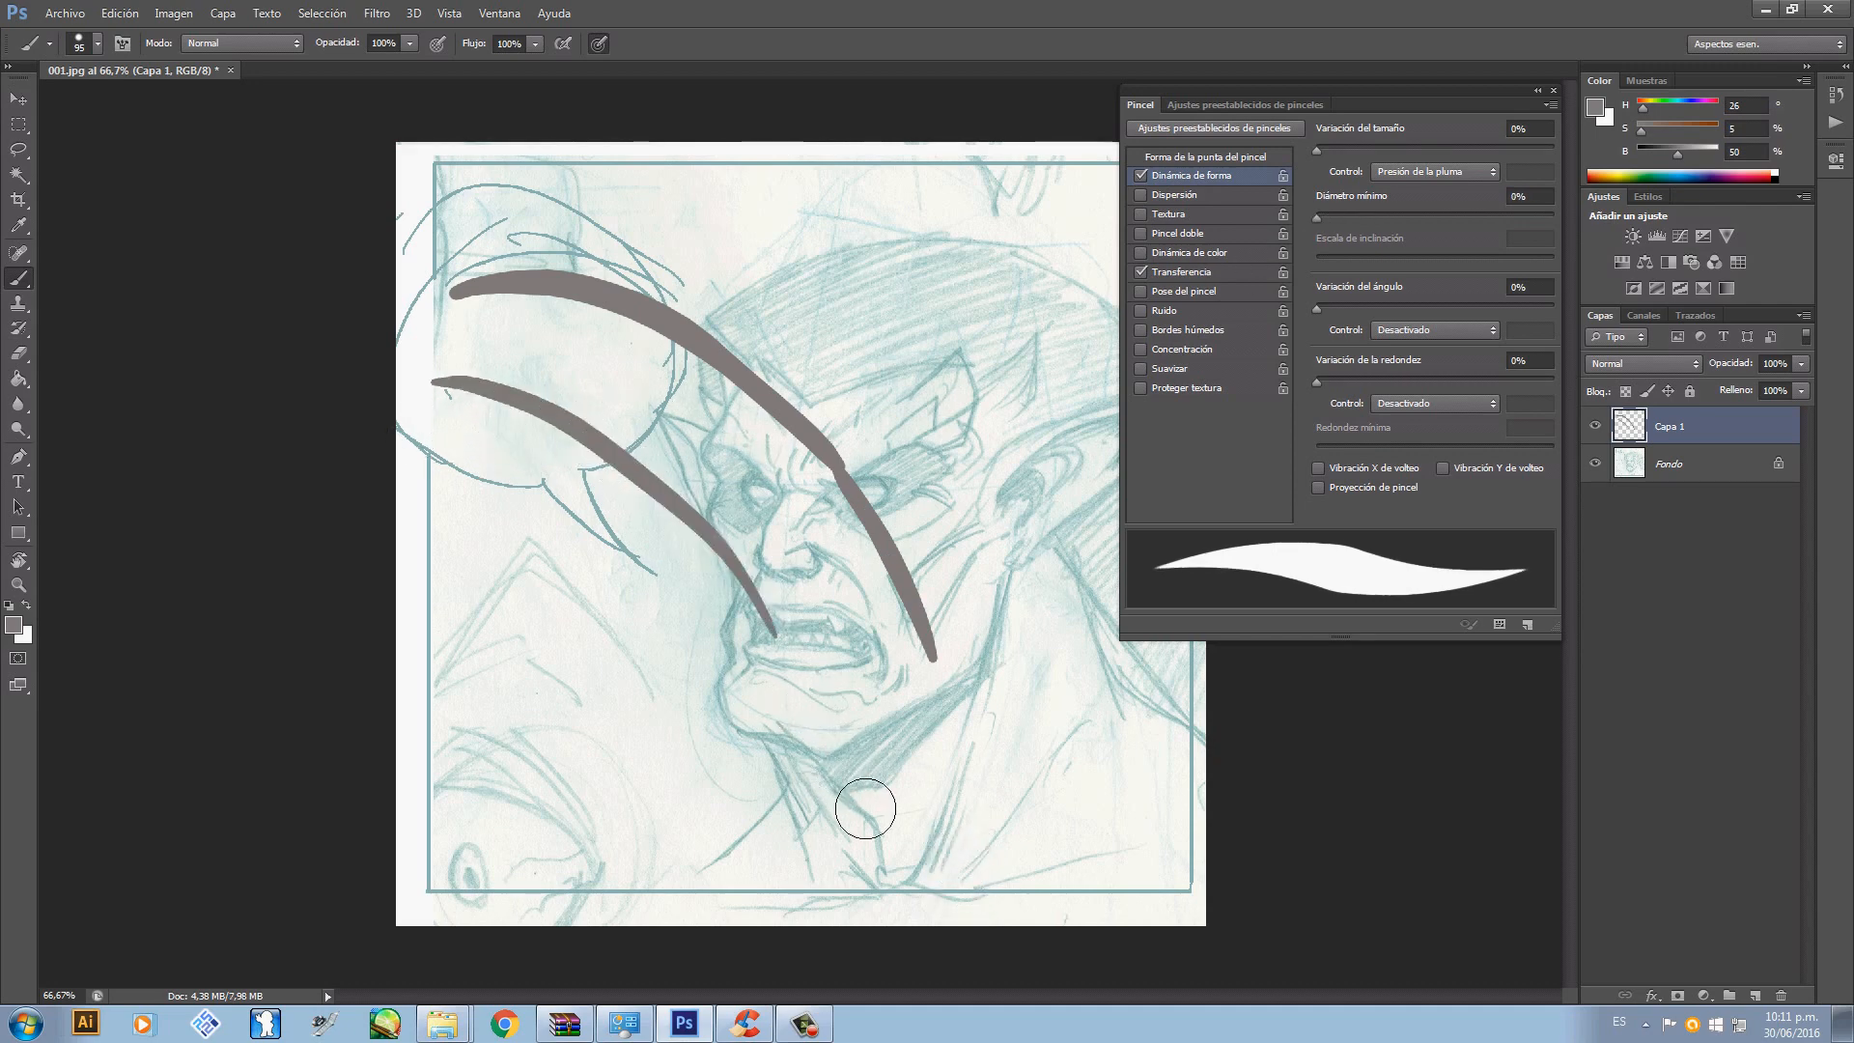
# - Extend the lower test curve from the mouth to the canvas's bottom edge, retrying the stroke and undoing the crossed marks over the mouth
pyautogui.moveTo(849, 956)
pyautogui.mouseDown()
pyautogui.moveTo(853, 822)
pyautogui.moveTo(748, 542)
pyautogui.mouseUp()
pyautogui.hotkey('ctrl', 'z')
pyautogui.hotkey('ctrl', 'z')
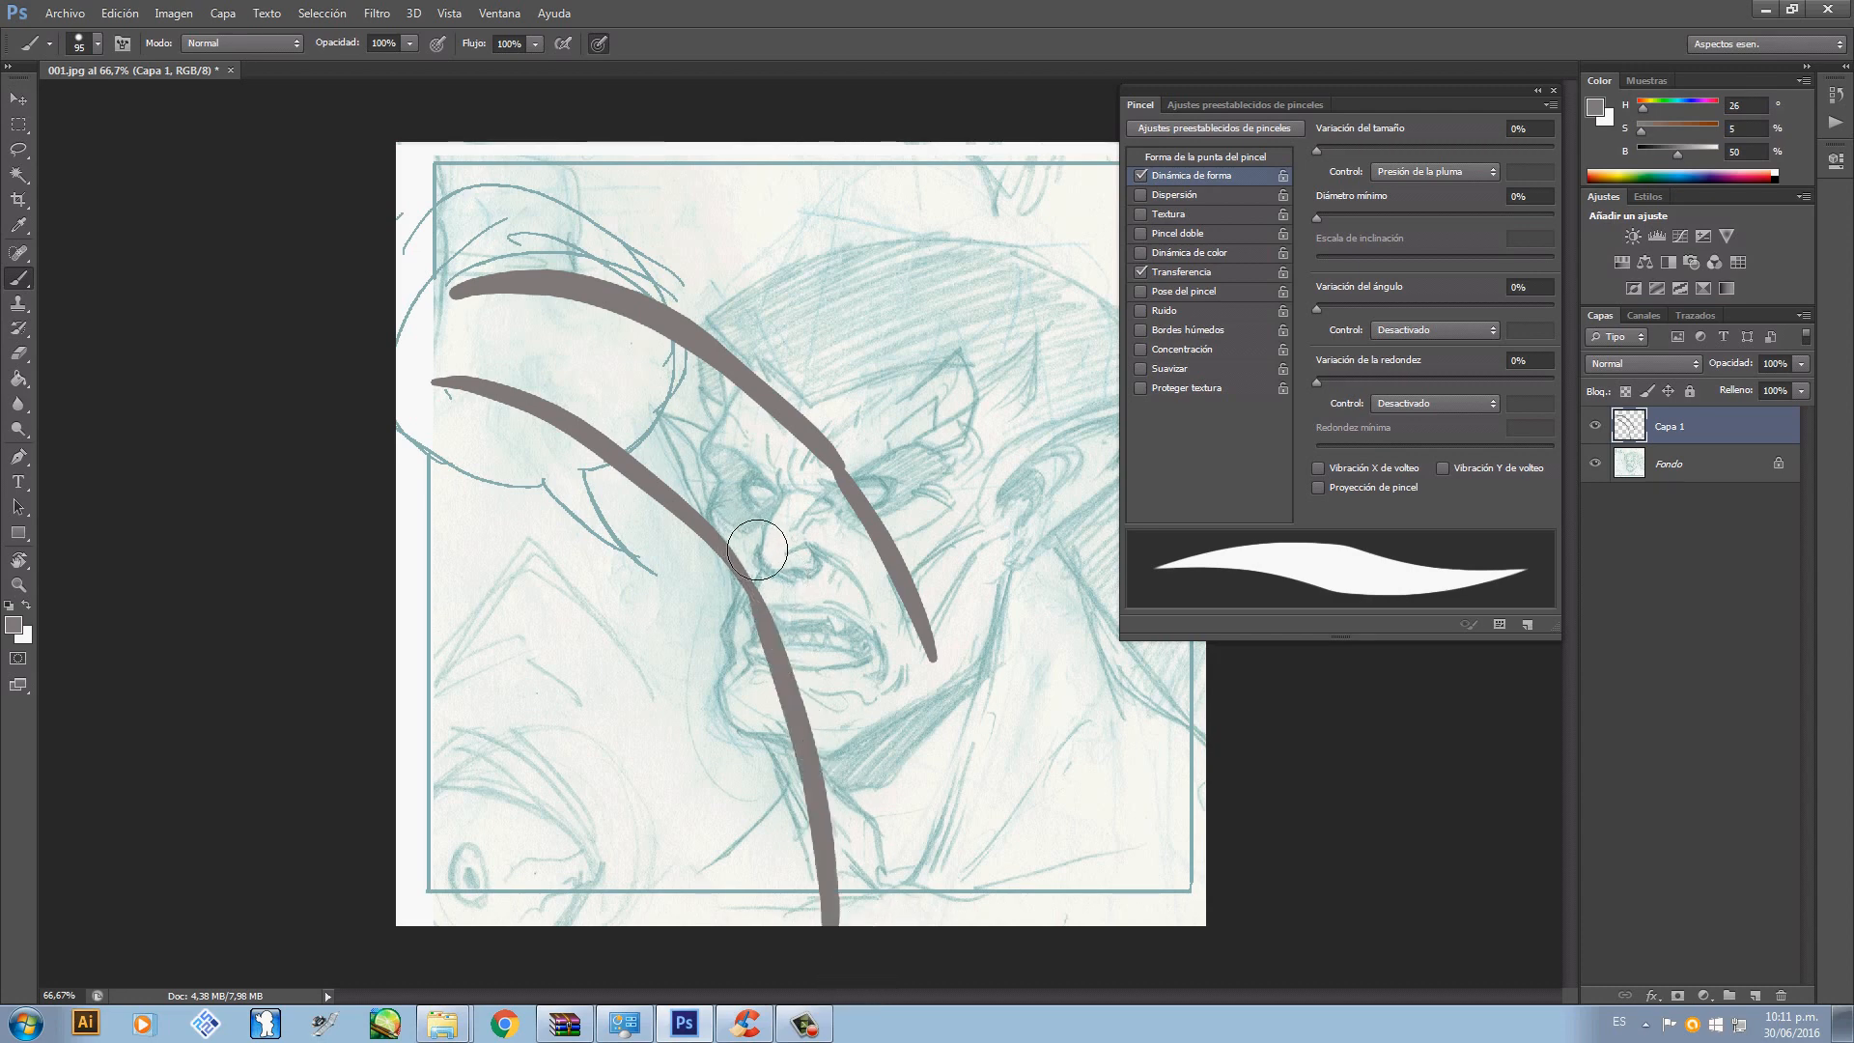
pyautogui.hotkey('ctrl', 'z')
pyautogui.moveTo(785, 634); pyautogui.dragTo(831, 811)
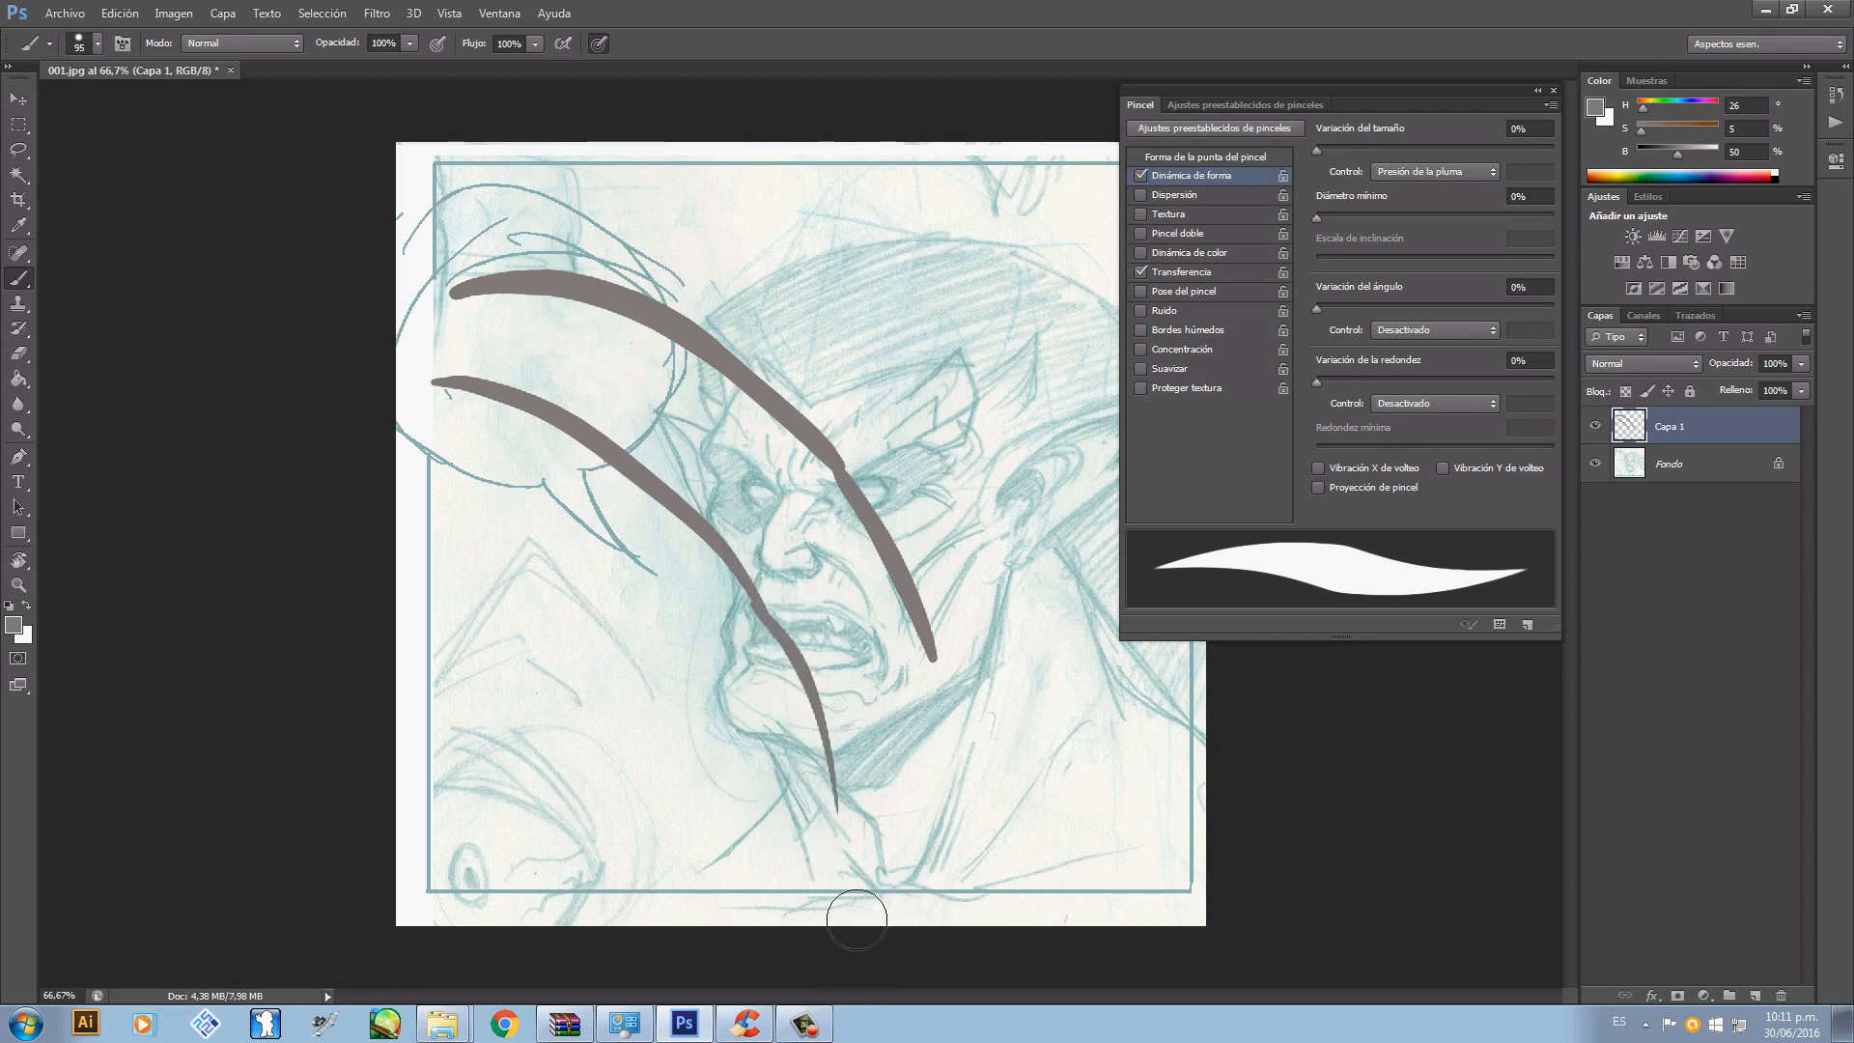
pyautogui.hotkey('ctrl', 'z')
pyautogui.moveTo(777, 632); pyautogui.dragTo(832, 1014)
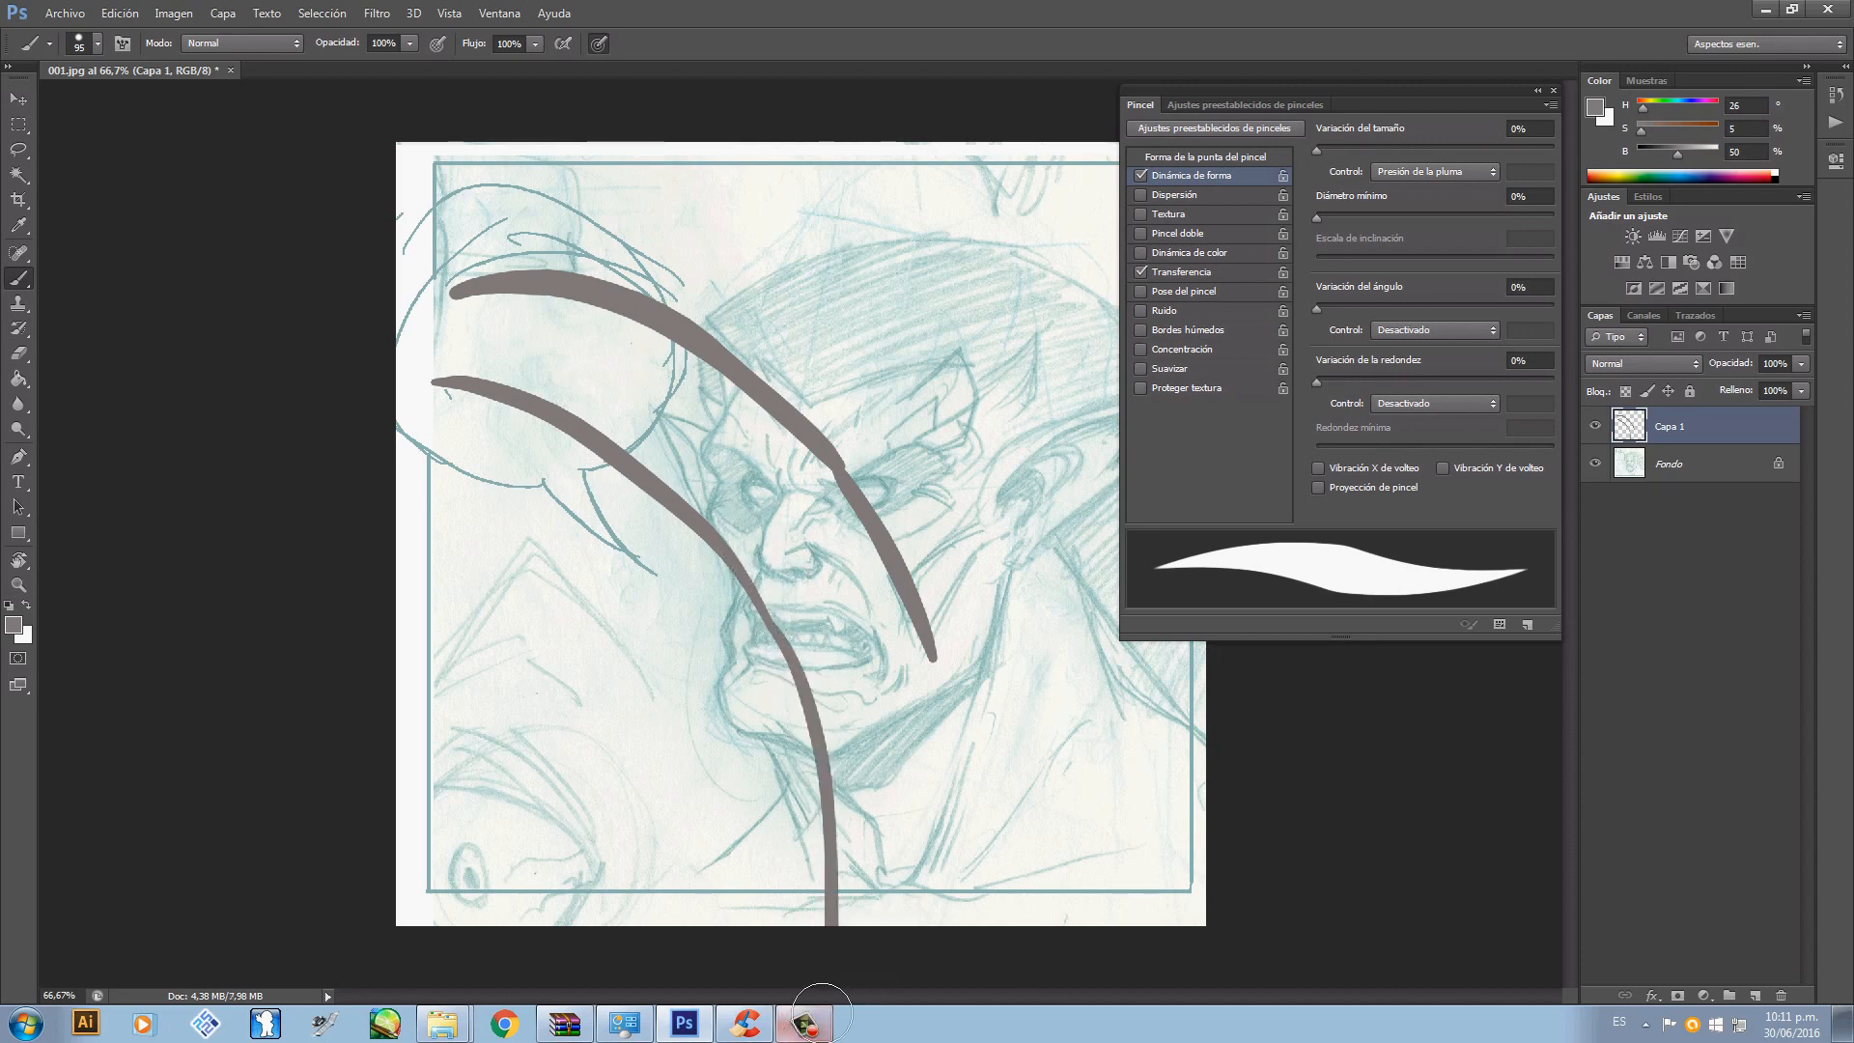
pyautogui.click(765, 621)
pyautogui.hotkey('ctrl', 'z')
pyautogui.moveTo(828, 526)
pyautogui.mouseDown()
pyautogui.moveTo(741, 690)
pyautogui.moveTo(840, 632)
pyautogui.mouseUp()
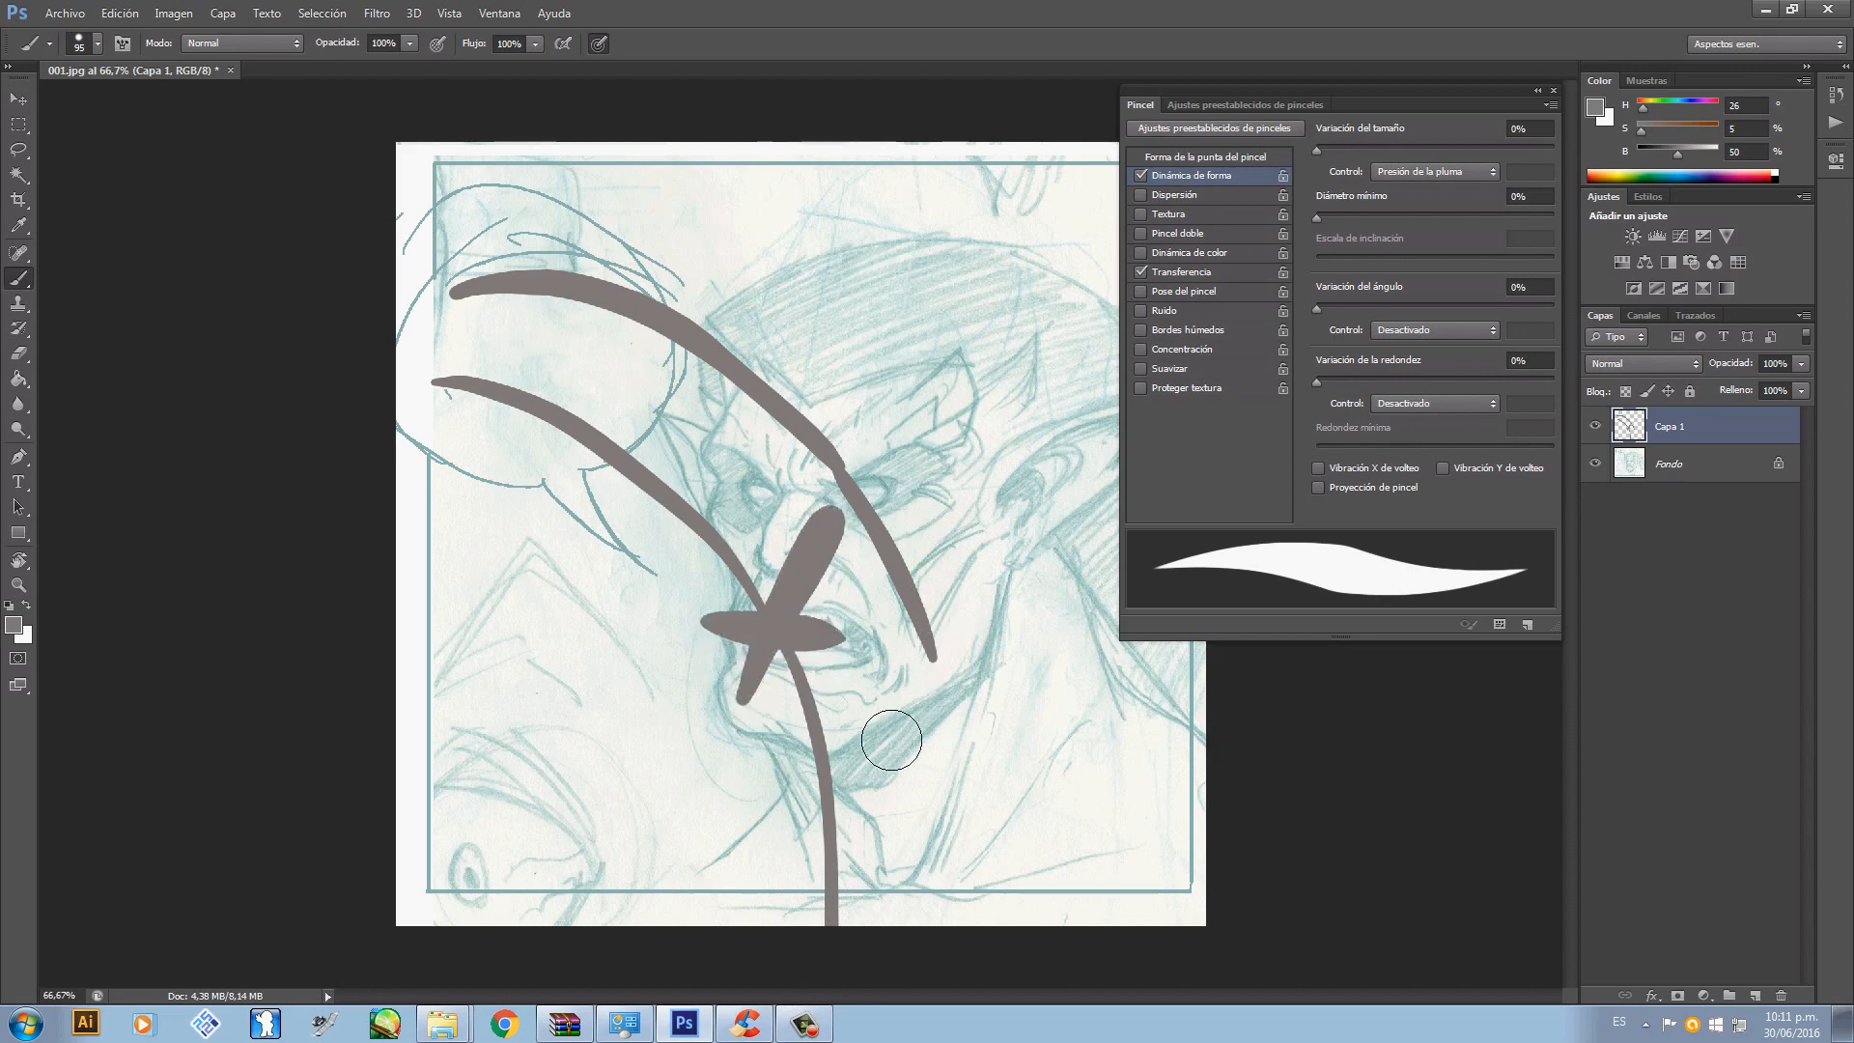
pyautogui.hotkey('ctrl', 'z')
pyautogui.hotkey('ctrl', 'alt', 'z')
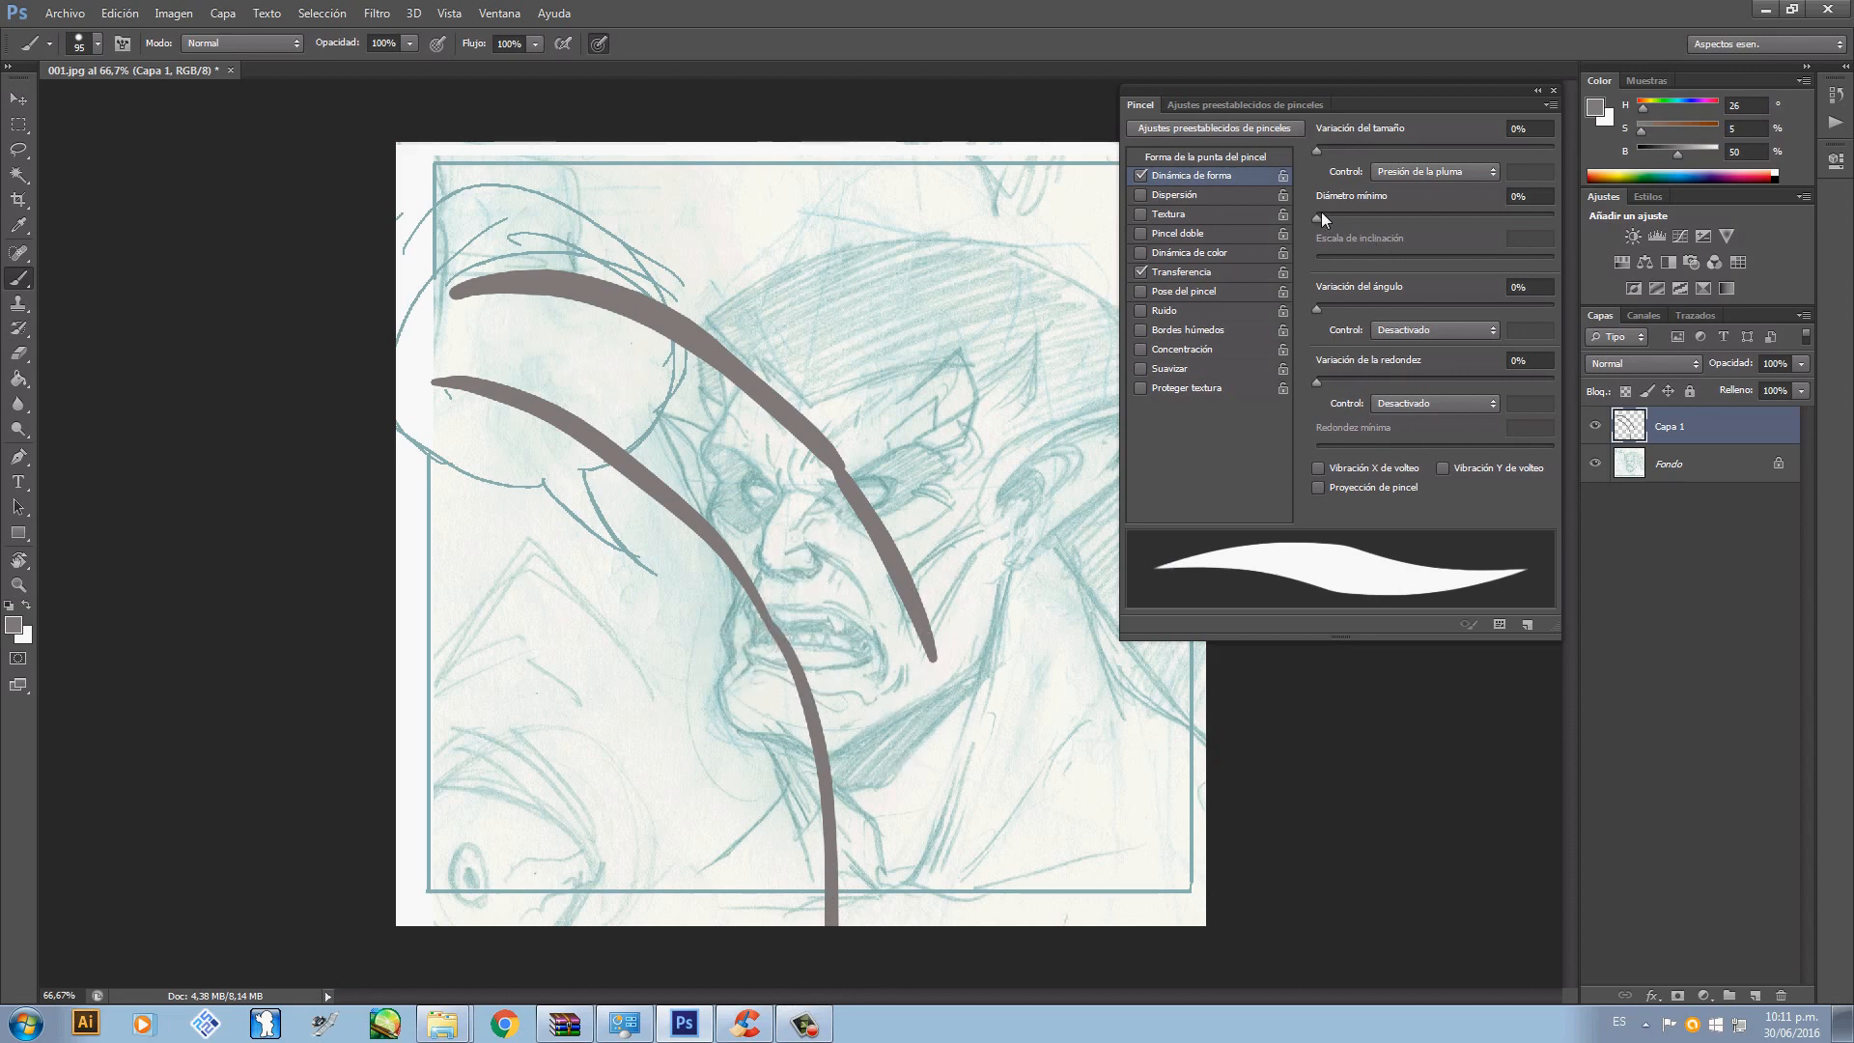
# - Set the brush's minimum diameter to 13%, and clear the test strokes with a rectangular selection before returning to the Brush tool
pyautogui.moveTo(1321, 218); pyautogui.dragTo(1346, 216)
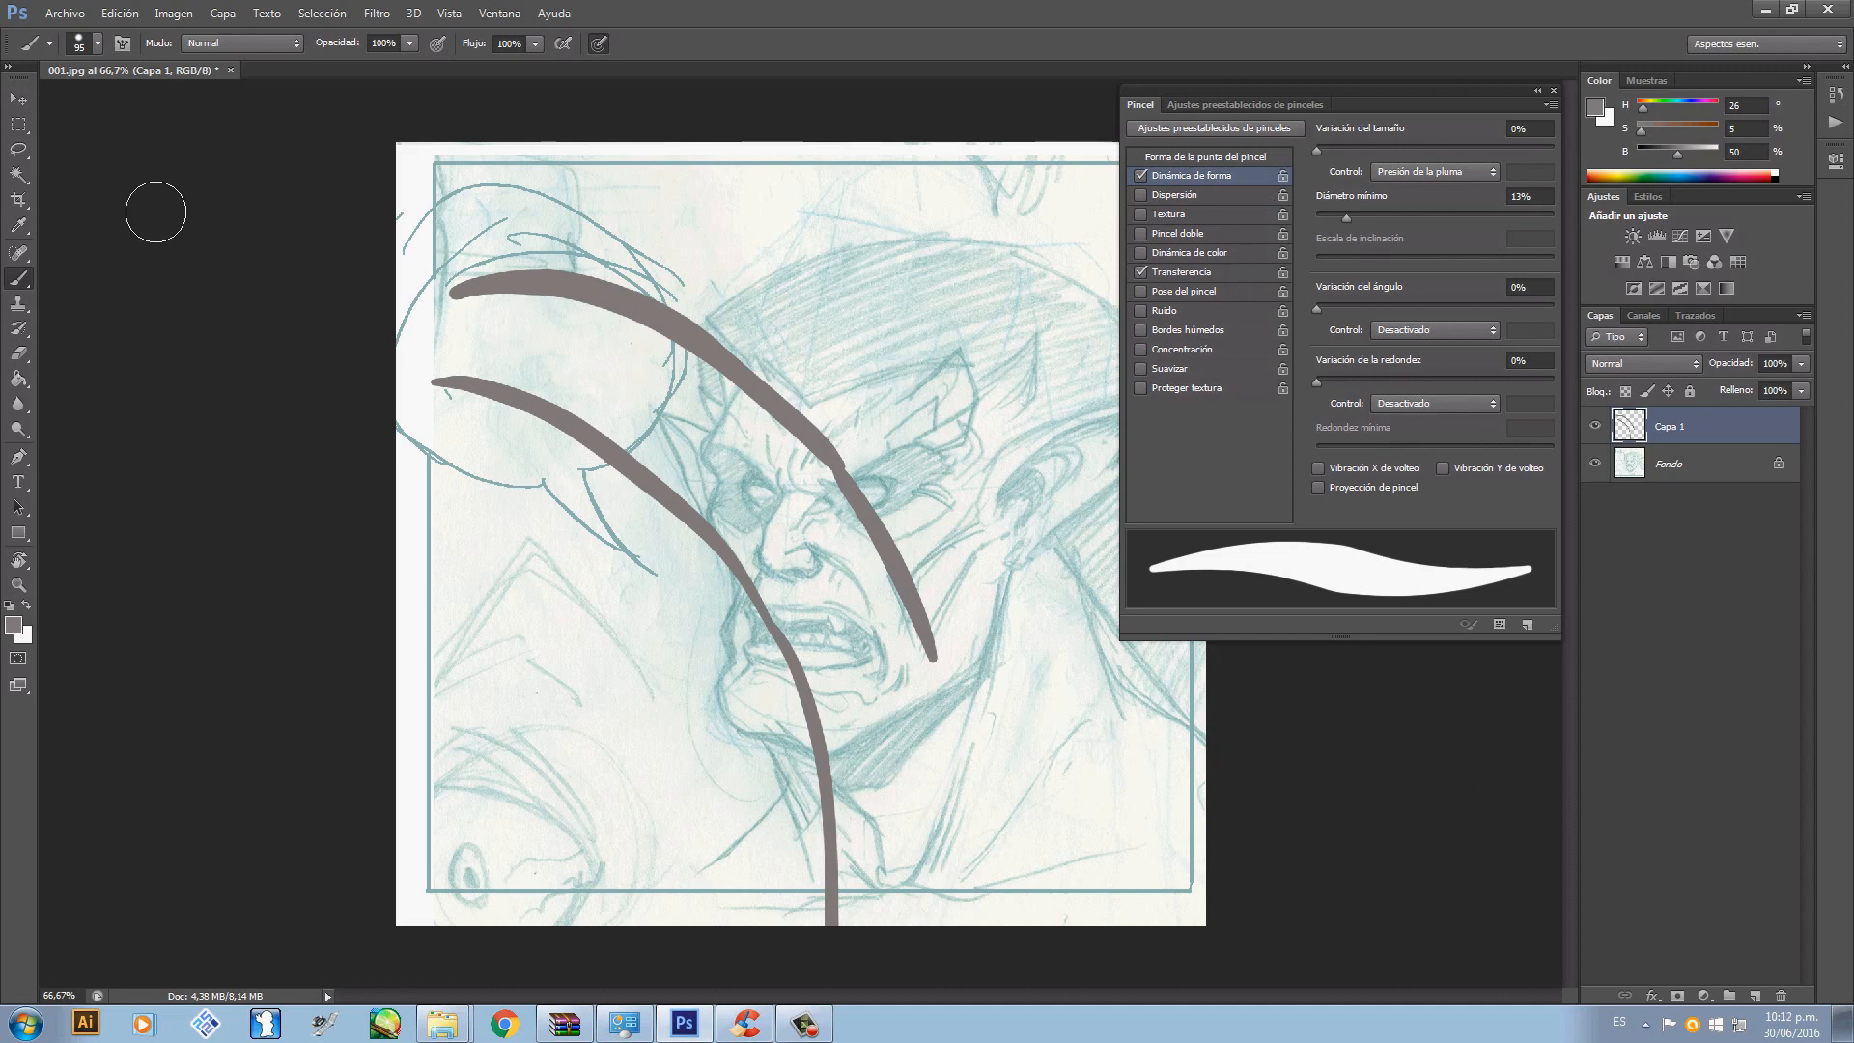
pyautogui.click(19, 125)
pyautogui.moveTo(371, 172); pyautogui.dragTo(1067, 985)
pyautogui.press('Delete')
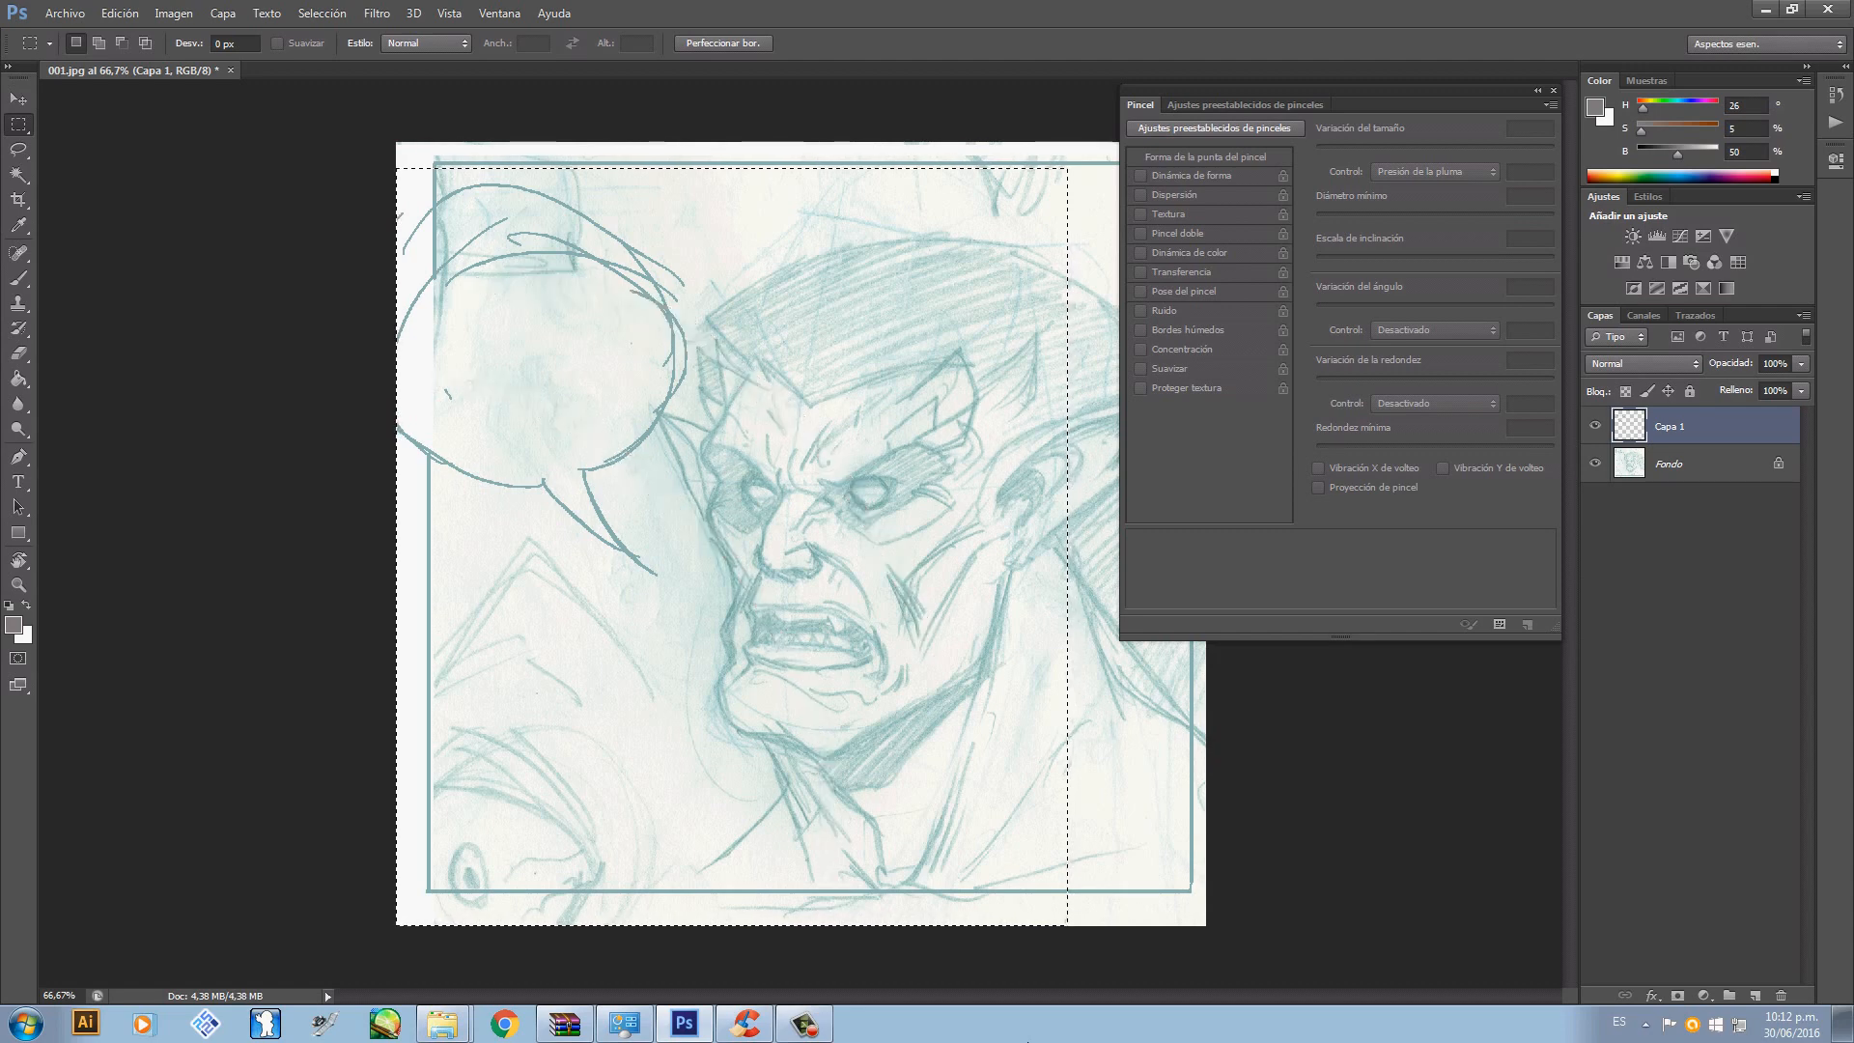
pyautogui.hotkey('ctrl', 'd')
pyautogui.press('b')
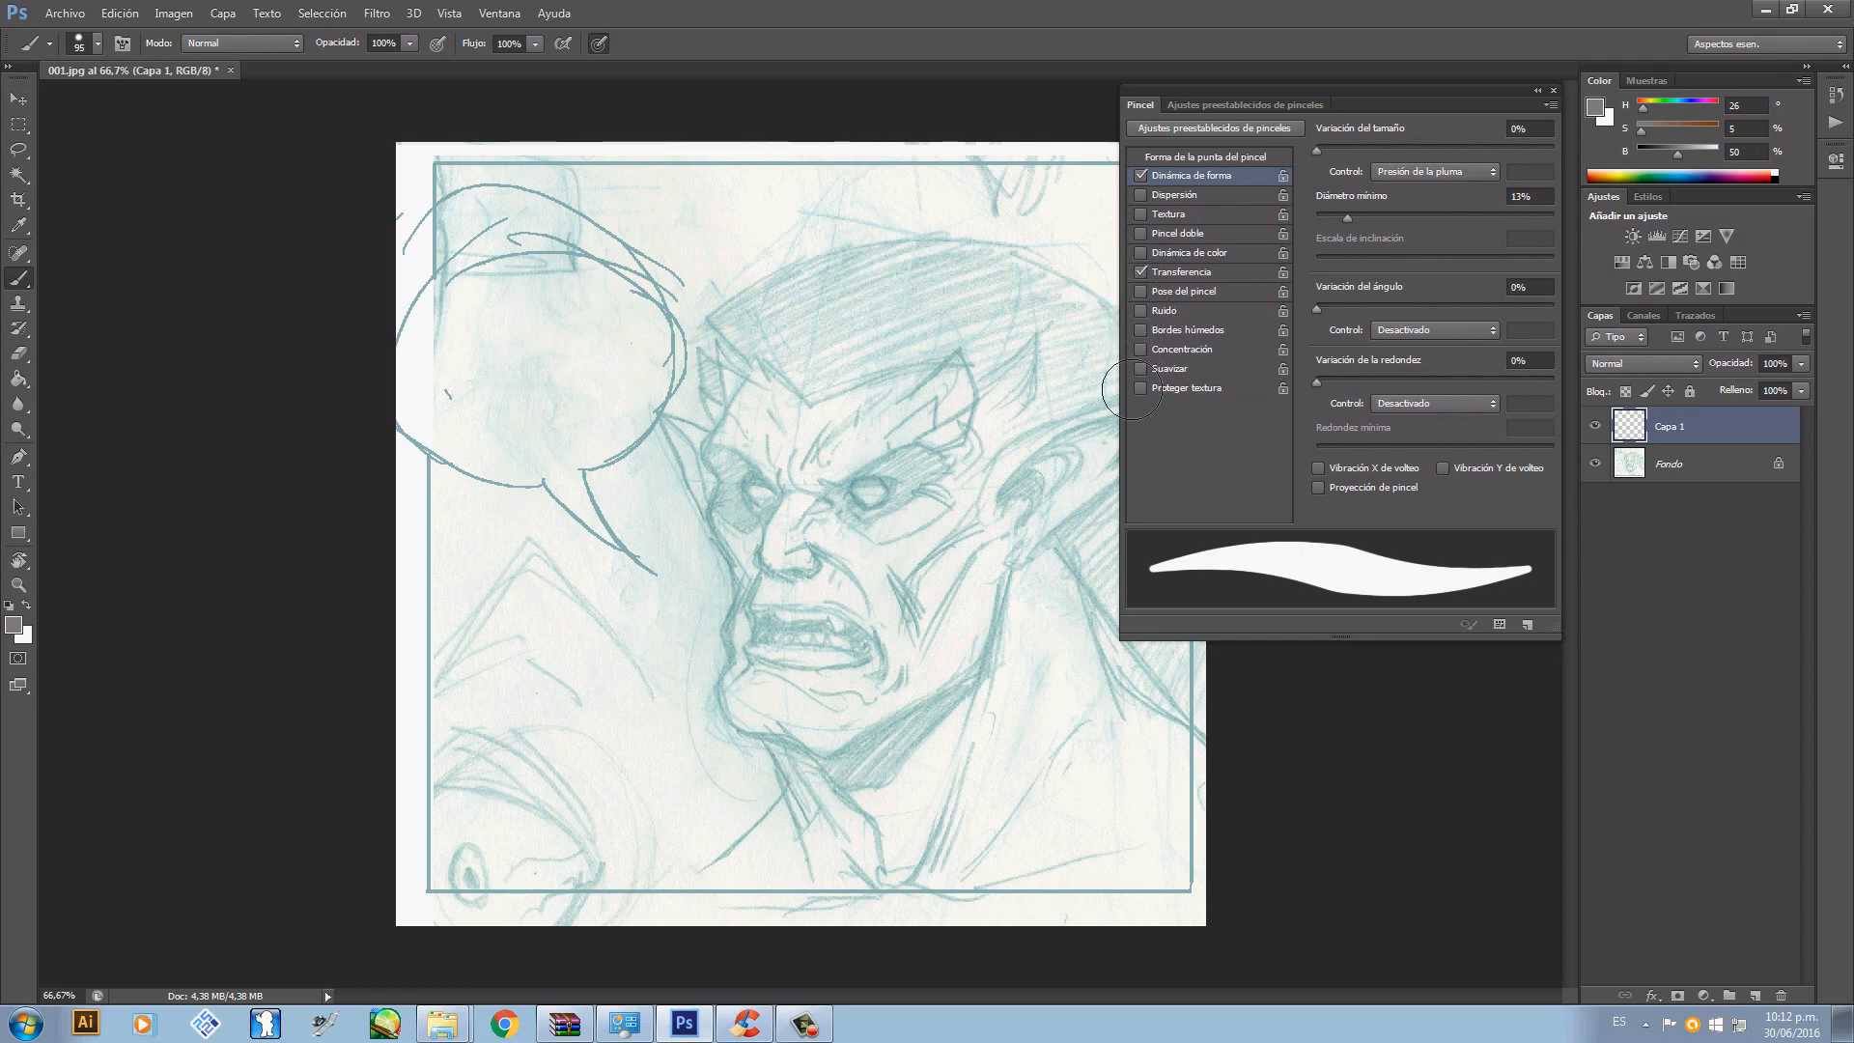
# - Flatten the brush tip to 52% roundness at a 38° angle, test it with strokes beside the face, and undo them
pyautogui.click(1221, 159)
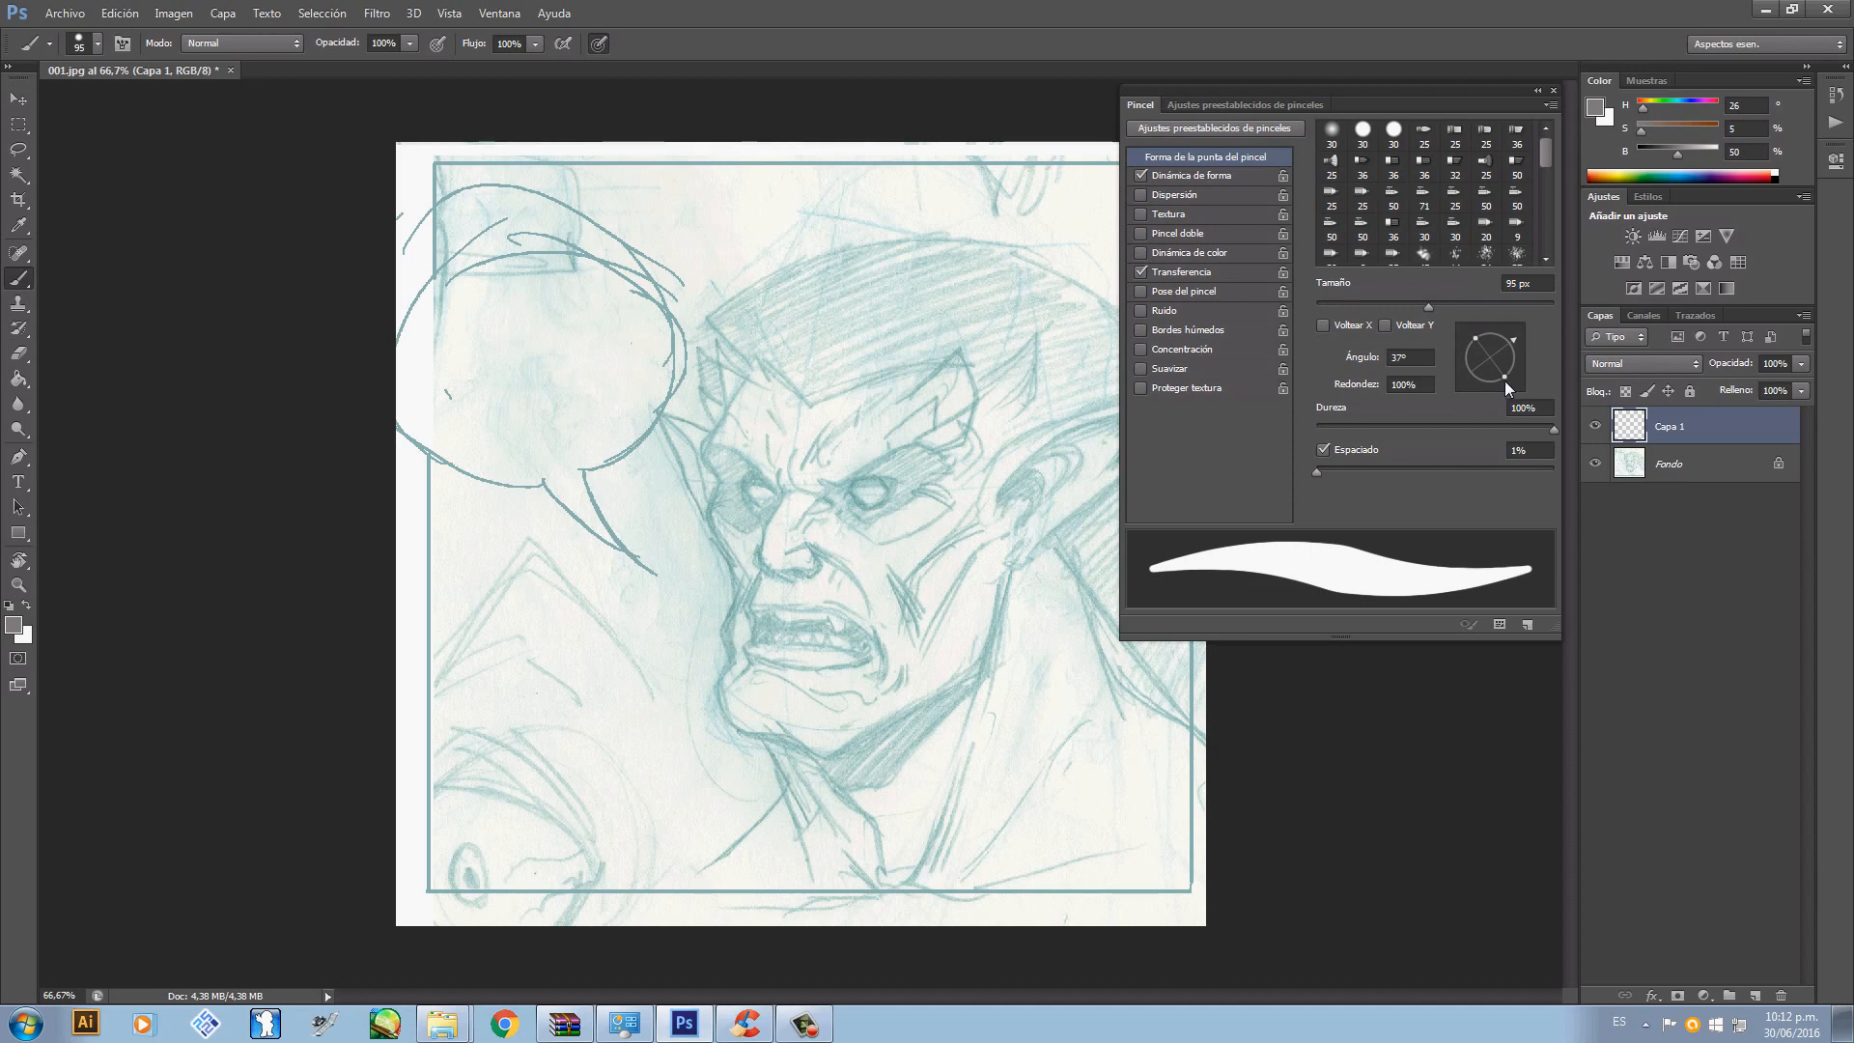
pyautogui.moveTo(1503, 377); pyautogui.dragTo(1496, 365)
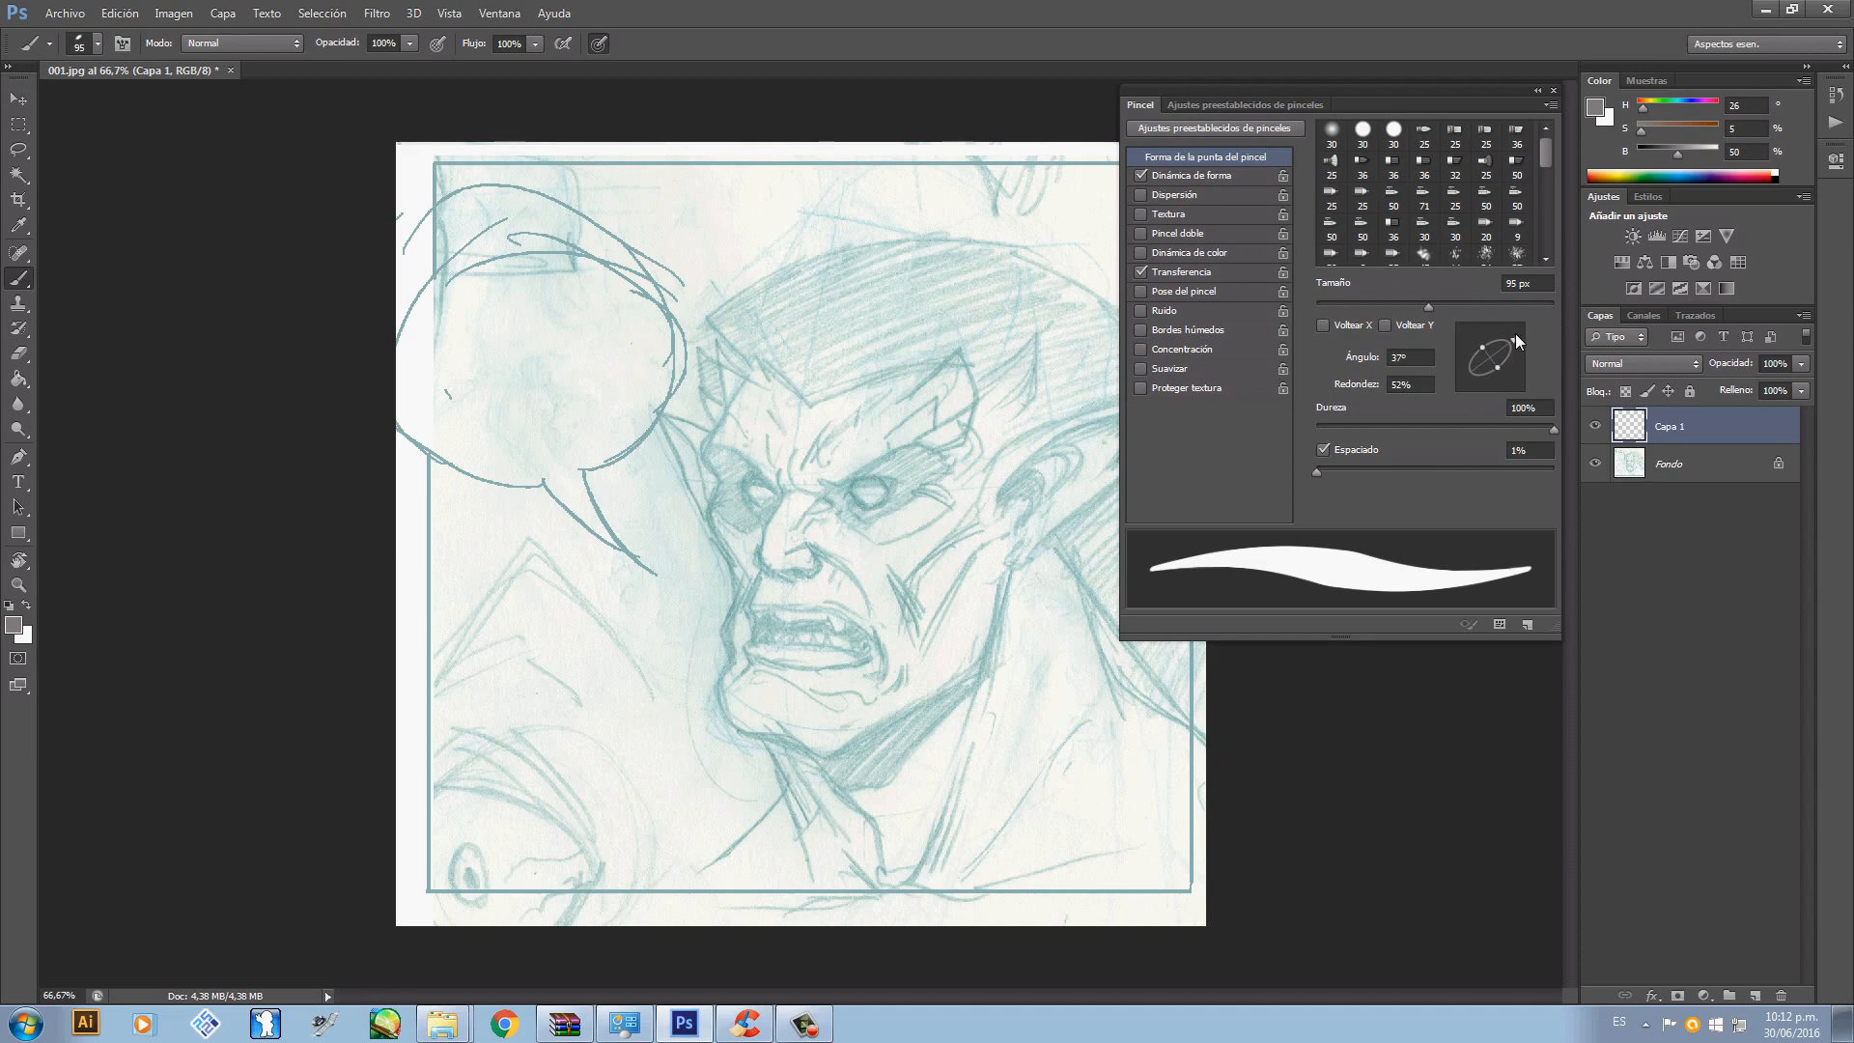
pyautogui.moveTo(1515, 346)
pyautogui.mouseDown()
pyautogui.moveTo(1469, 338)
pyautogui.moveTo(1496, 328)
pyautogui.moveTo(1515, 349)
pyautogui.mouseUp()
pyautogui.moveTo(553, 508)
pyautogui.mouseDown()
pyautogui.moveTo(667, 391)
pyautogui.moveTo(794, 373)
pyautogui.moveTo(845, 521)
pyautogui.moveTo(732, 776)
pyautogui.moveTo(591, 645)
pyautogui.moveTo(734, 328)
pyautogui.moveTo(821, 253)
pyautogui.moveTo(969, 377)
pyautogui.mouseUp()
pyautogui.hotkey('ctrl', 'z')
pyautogui.hotkey('ctrl', 'alt', 'z')
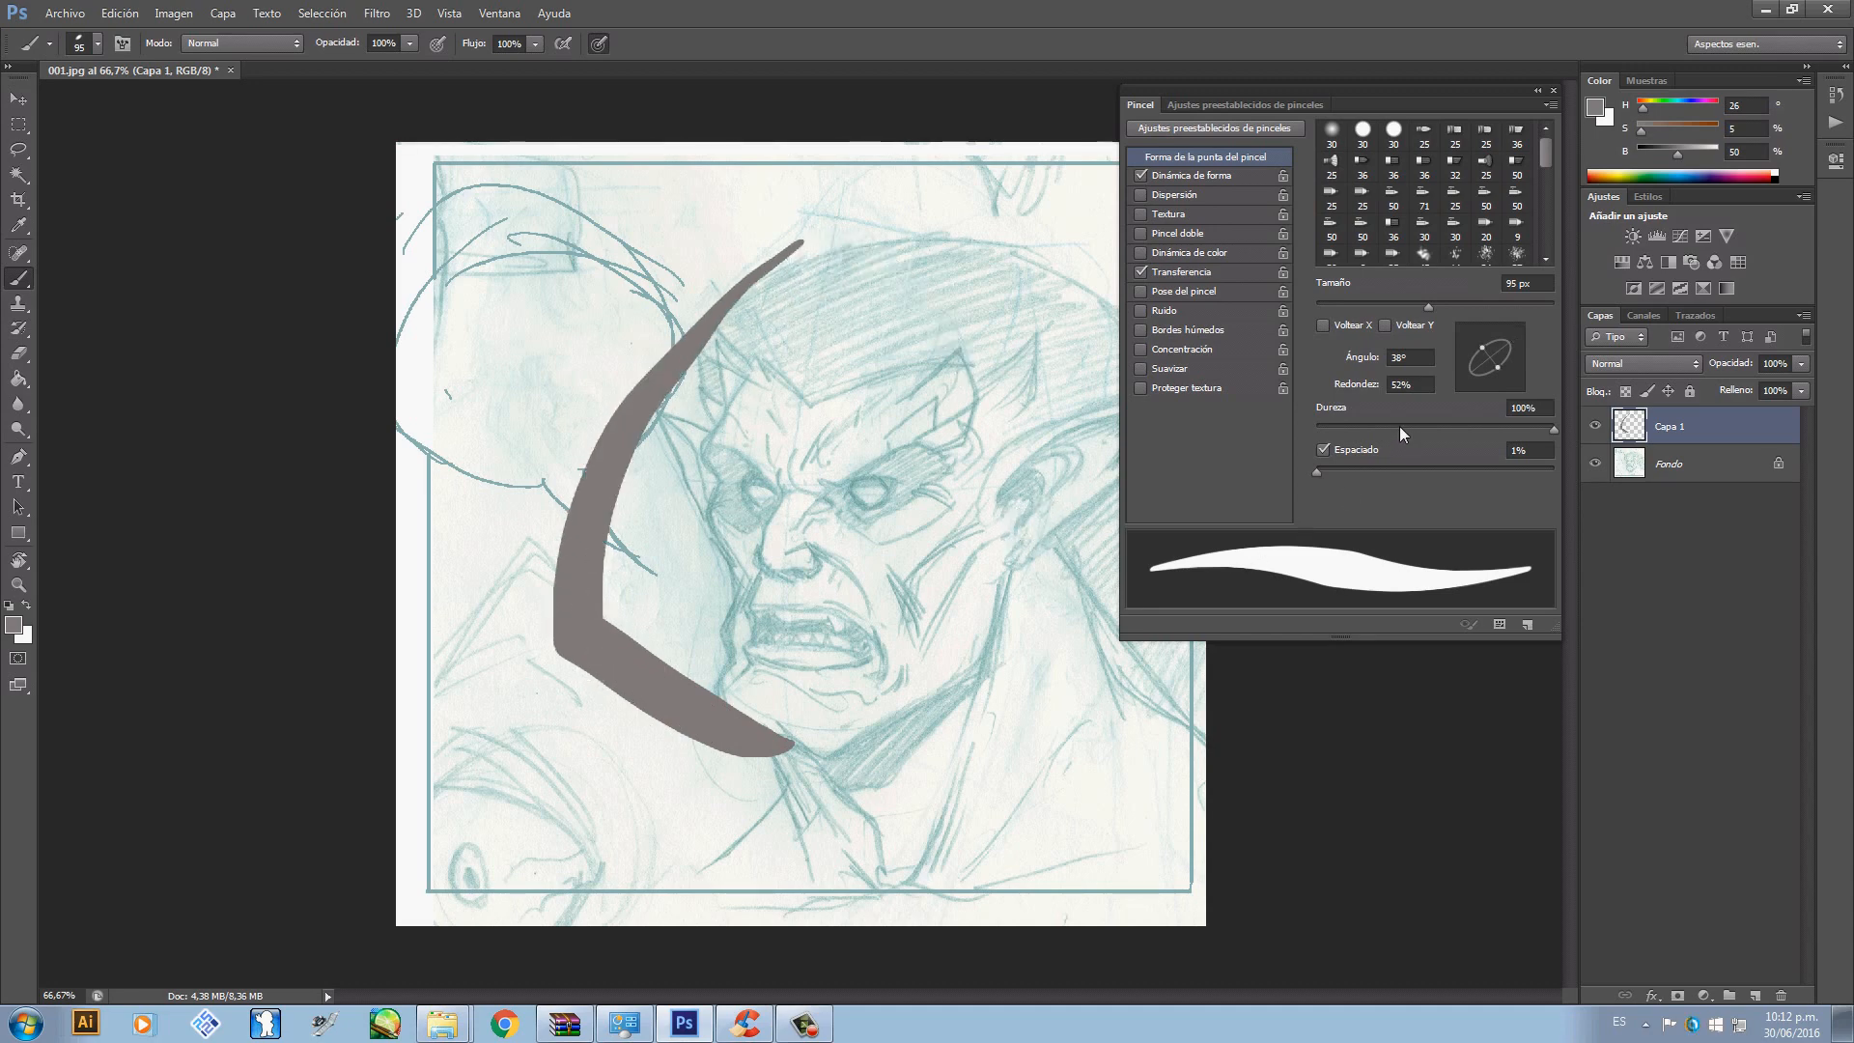
pyautogui.hotkey('ctrl', 'alt', 'z')
# - Rotate the brush tip to 135°, paint a large diamond around the face as a test, and undo it
pyautogui.moveTo(1489, 355); pyautogui.dragTo(1469, 336)
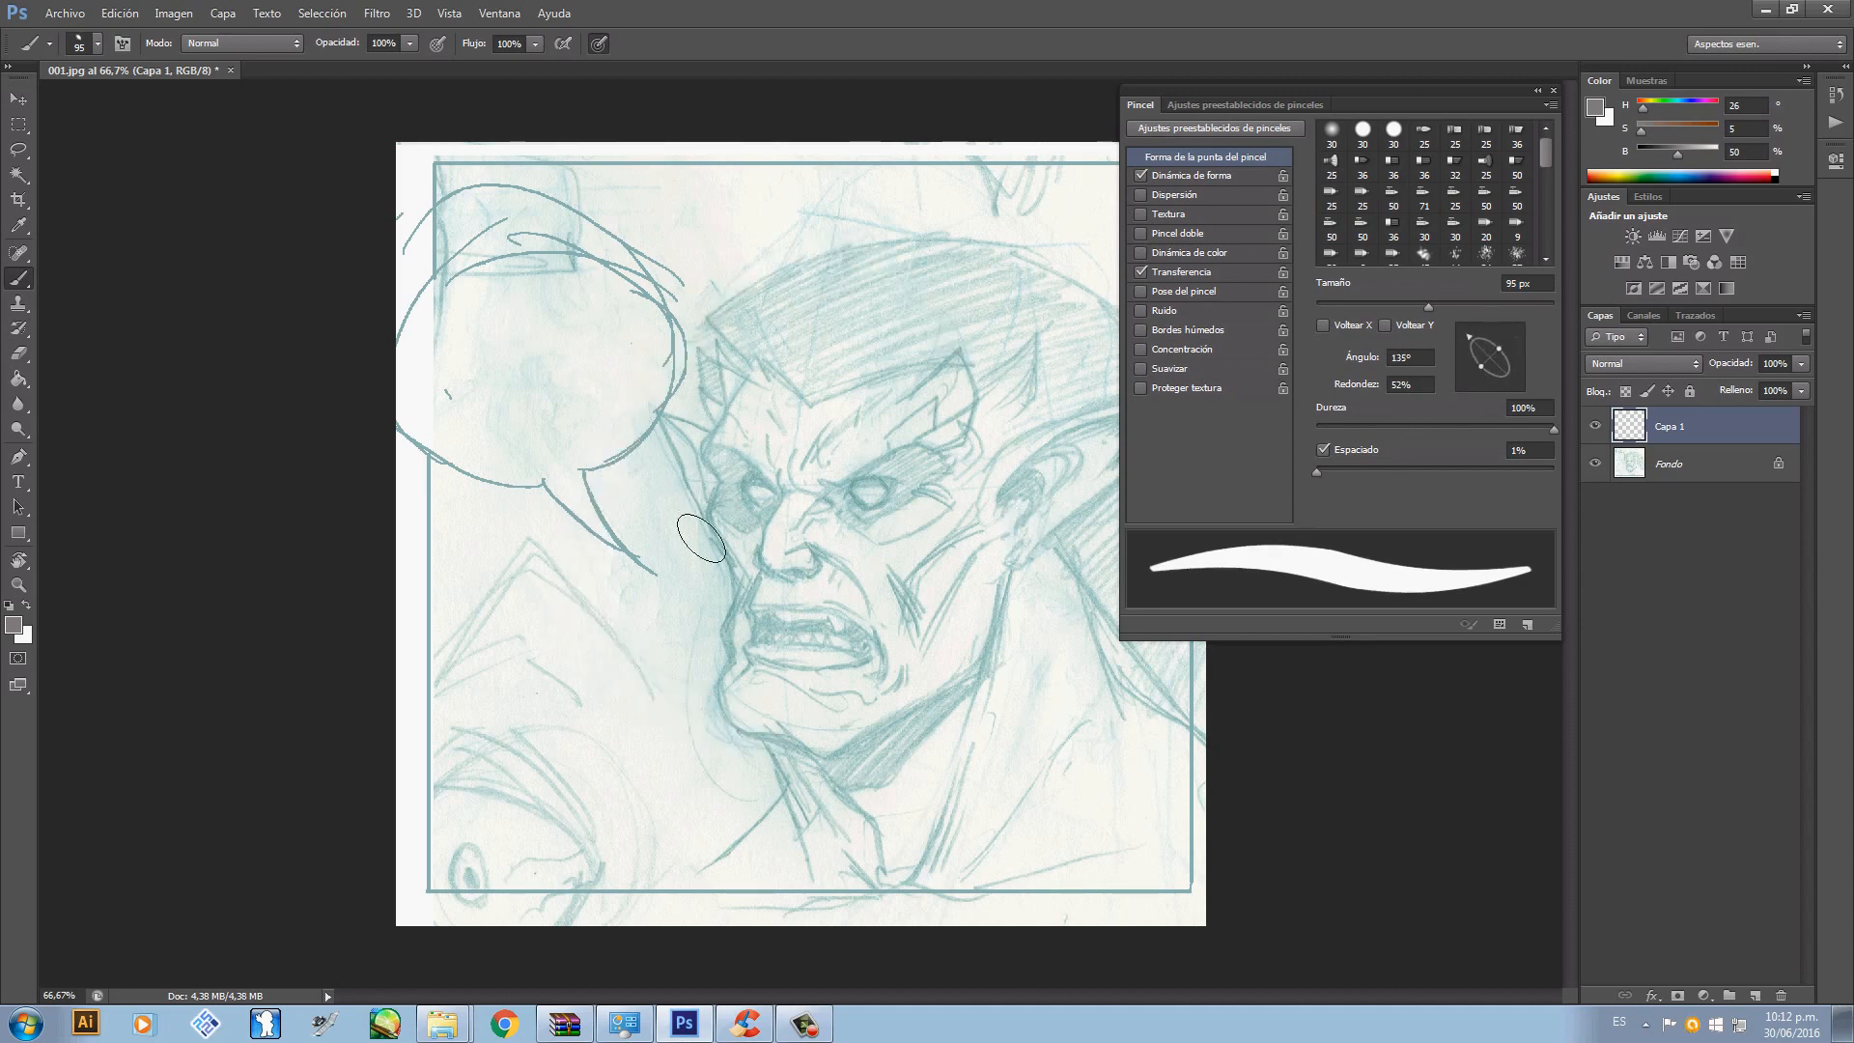
pyautogui.moveTo(586, 604)
pyautogui.mouseDown()
pyautogui.moveTo(636, 519)
pyautogui.moveTo(1023, 653)
pyautogui.moveTo(816, 875)
pyautogui.moveTo(591, 613)
pyautogui.mouseUp()
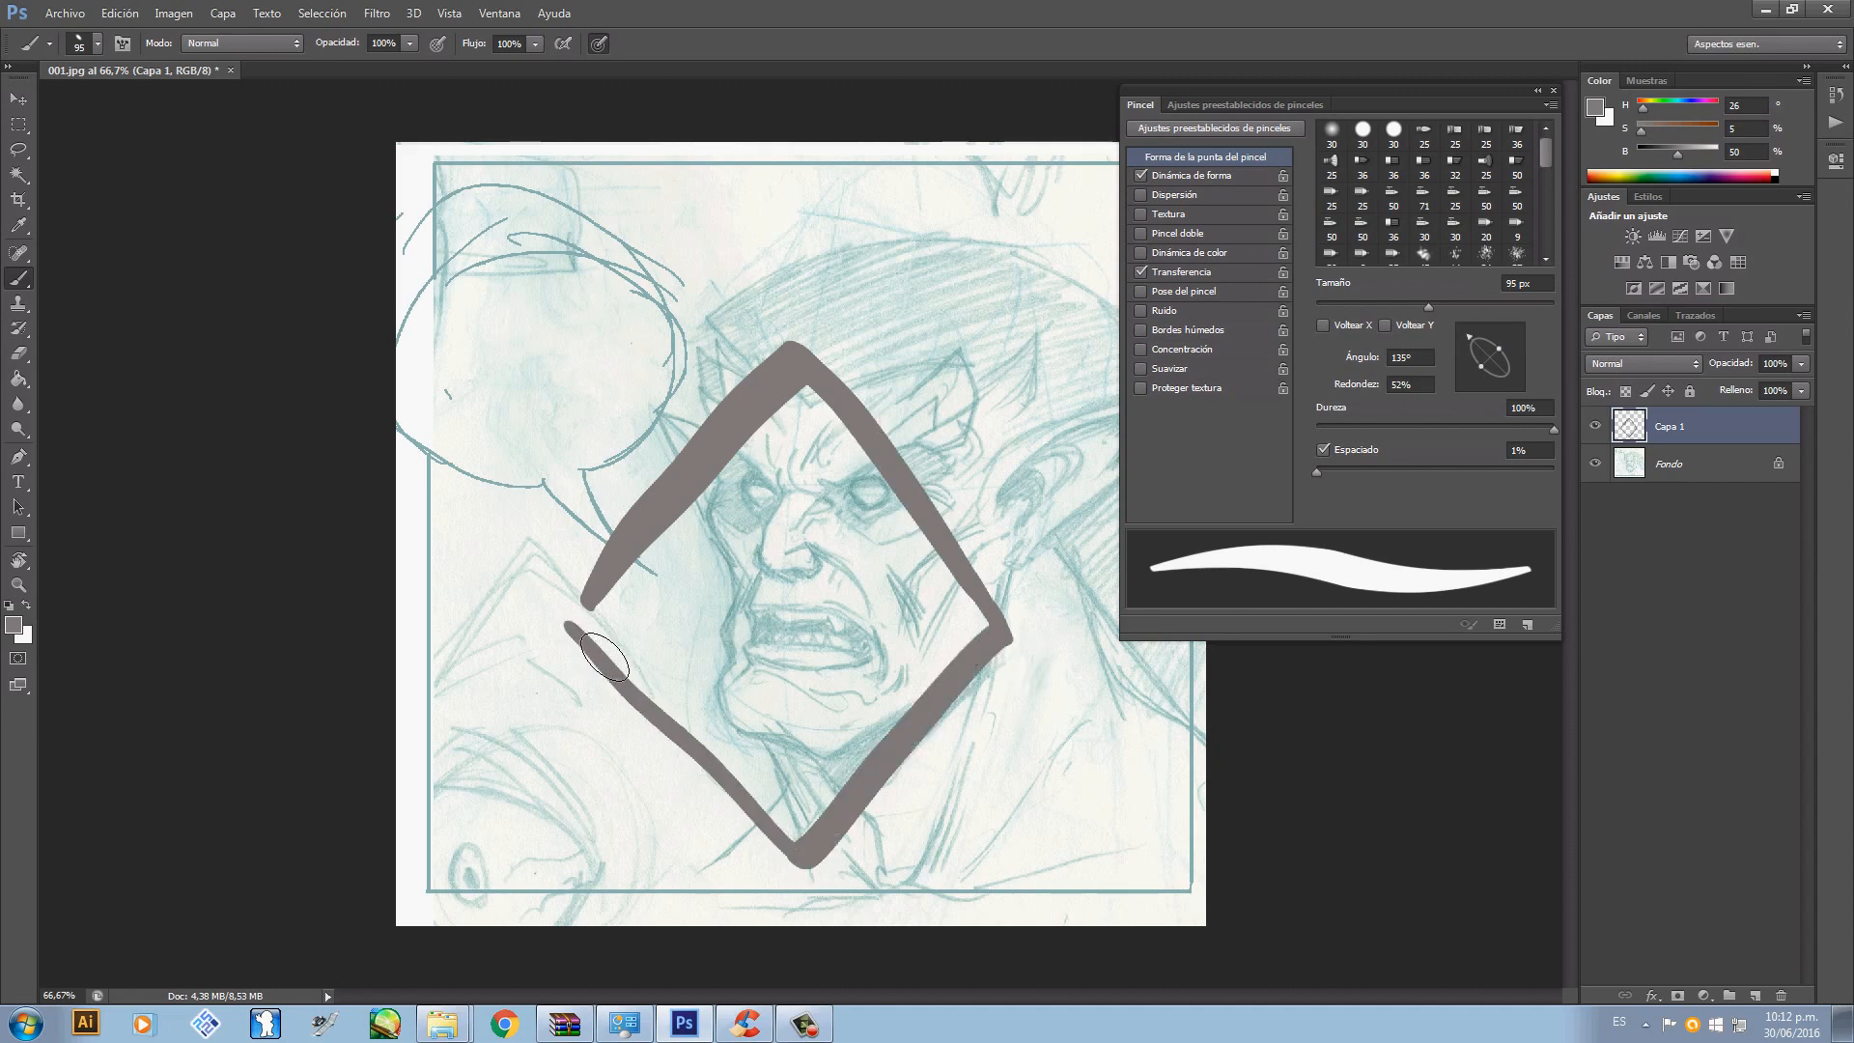
pyautogui.hotkey('ctrl', 'alt', 'z')
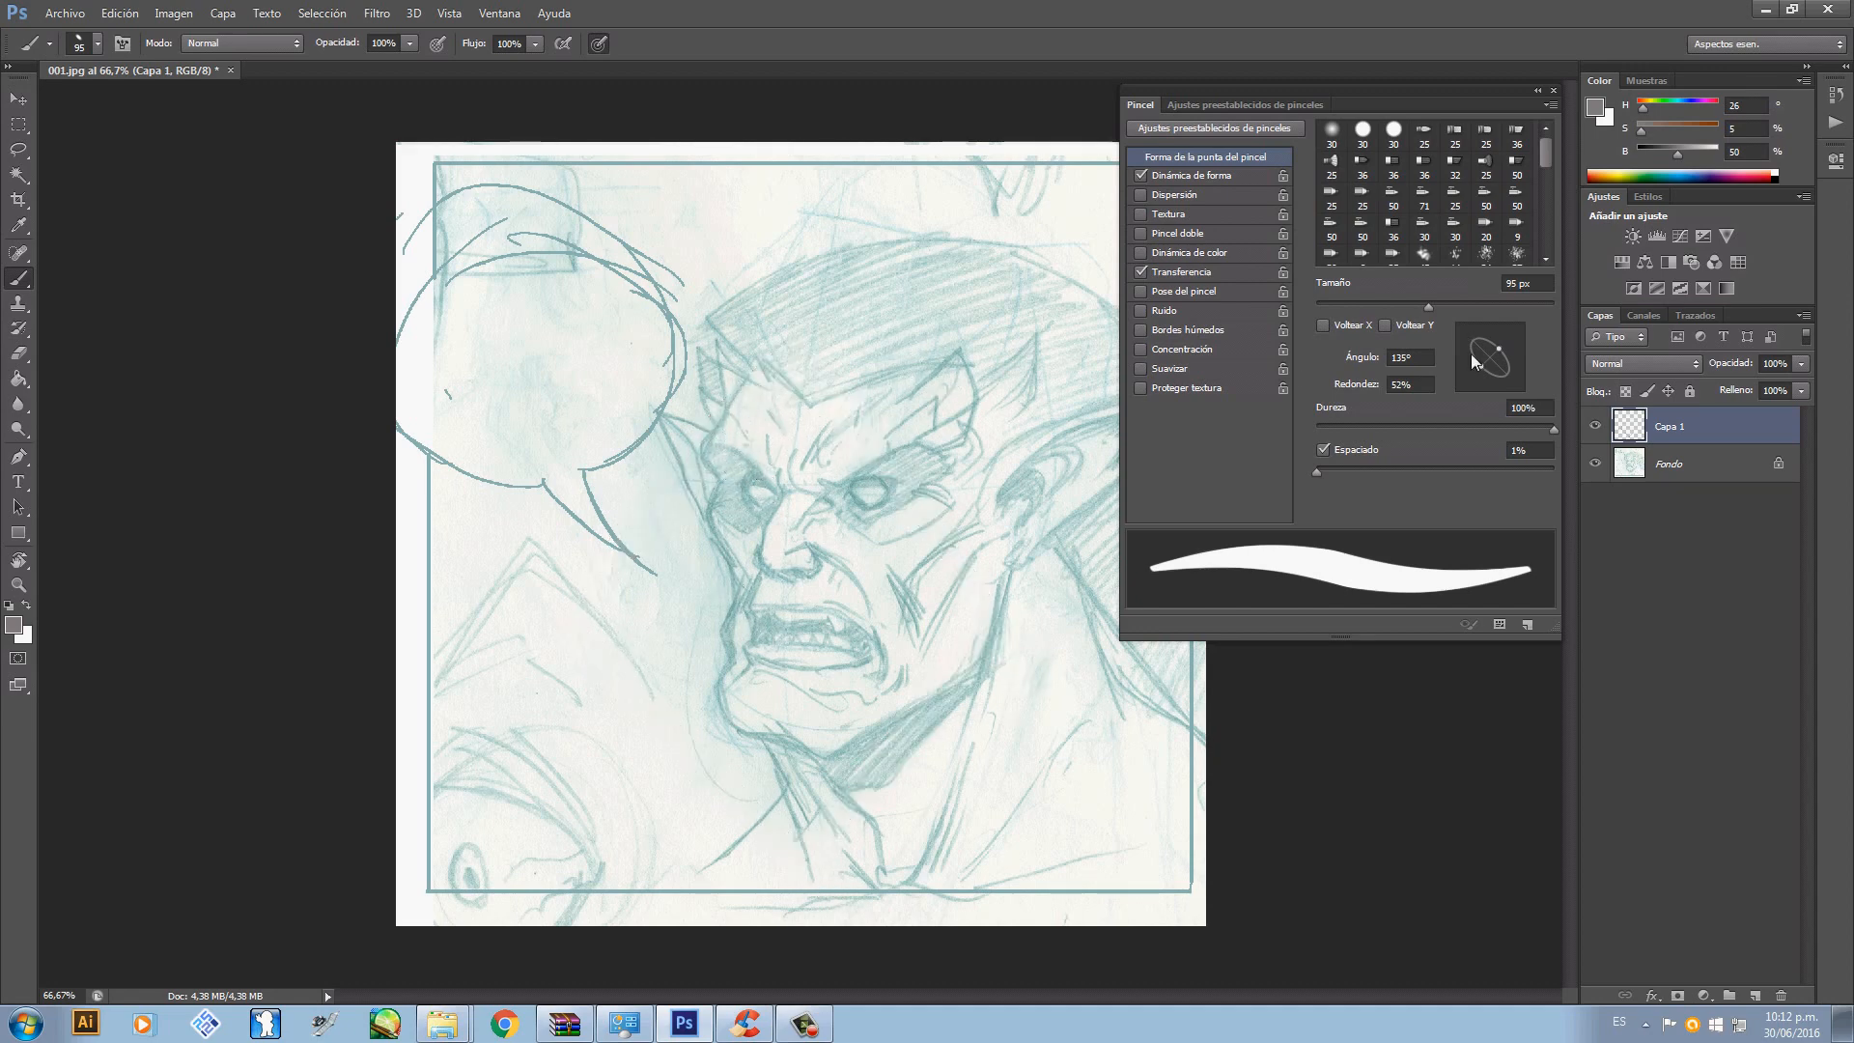
# - Set the brush tip to a 45° angle and 36% roundness, and undo a test stroke over the face
pyautogui.moveTo(1489, 353)
pyautogui.mouseDown()
pyautogui.moveTo(1514, 340)
pyautogui.moveTo(1503, 355)
pyautogui.mouseUp()
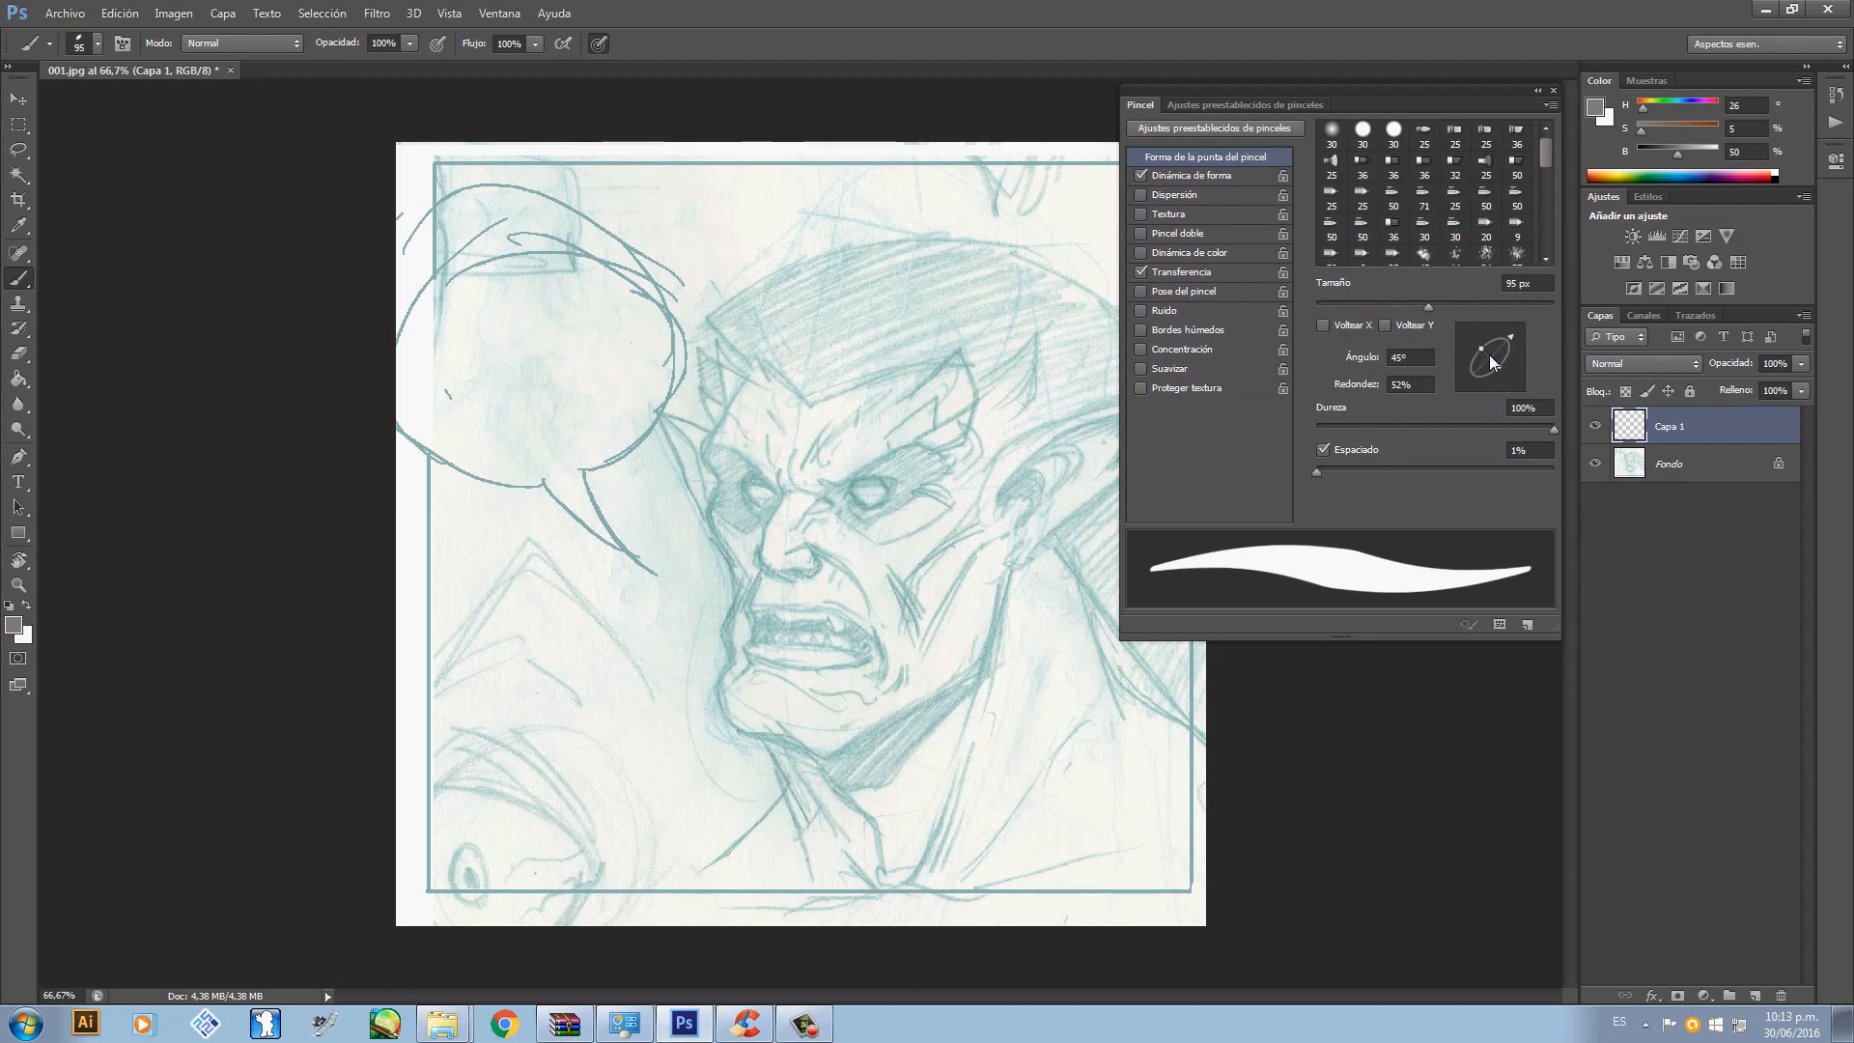
pyautogui.moveTo(1495, 368); pyautogui.dragTo(1497, 362)
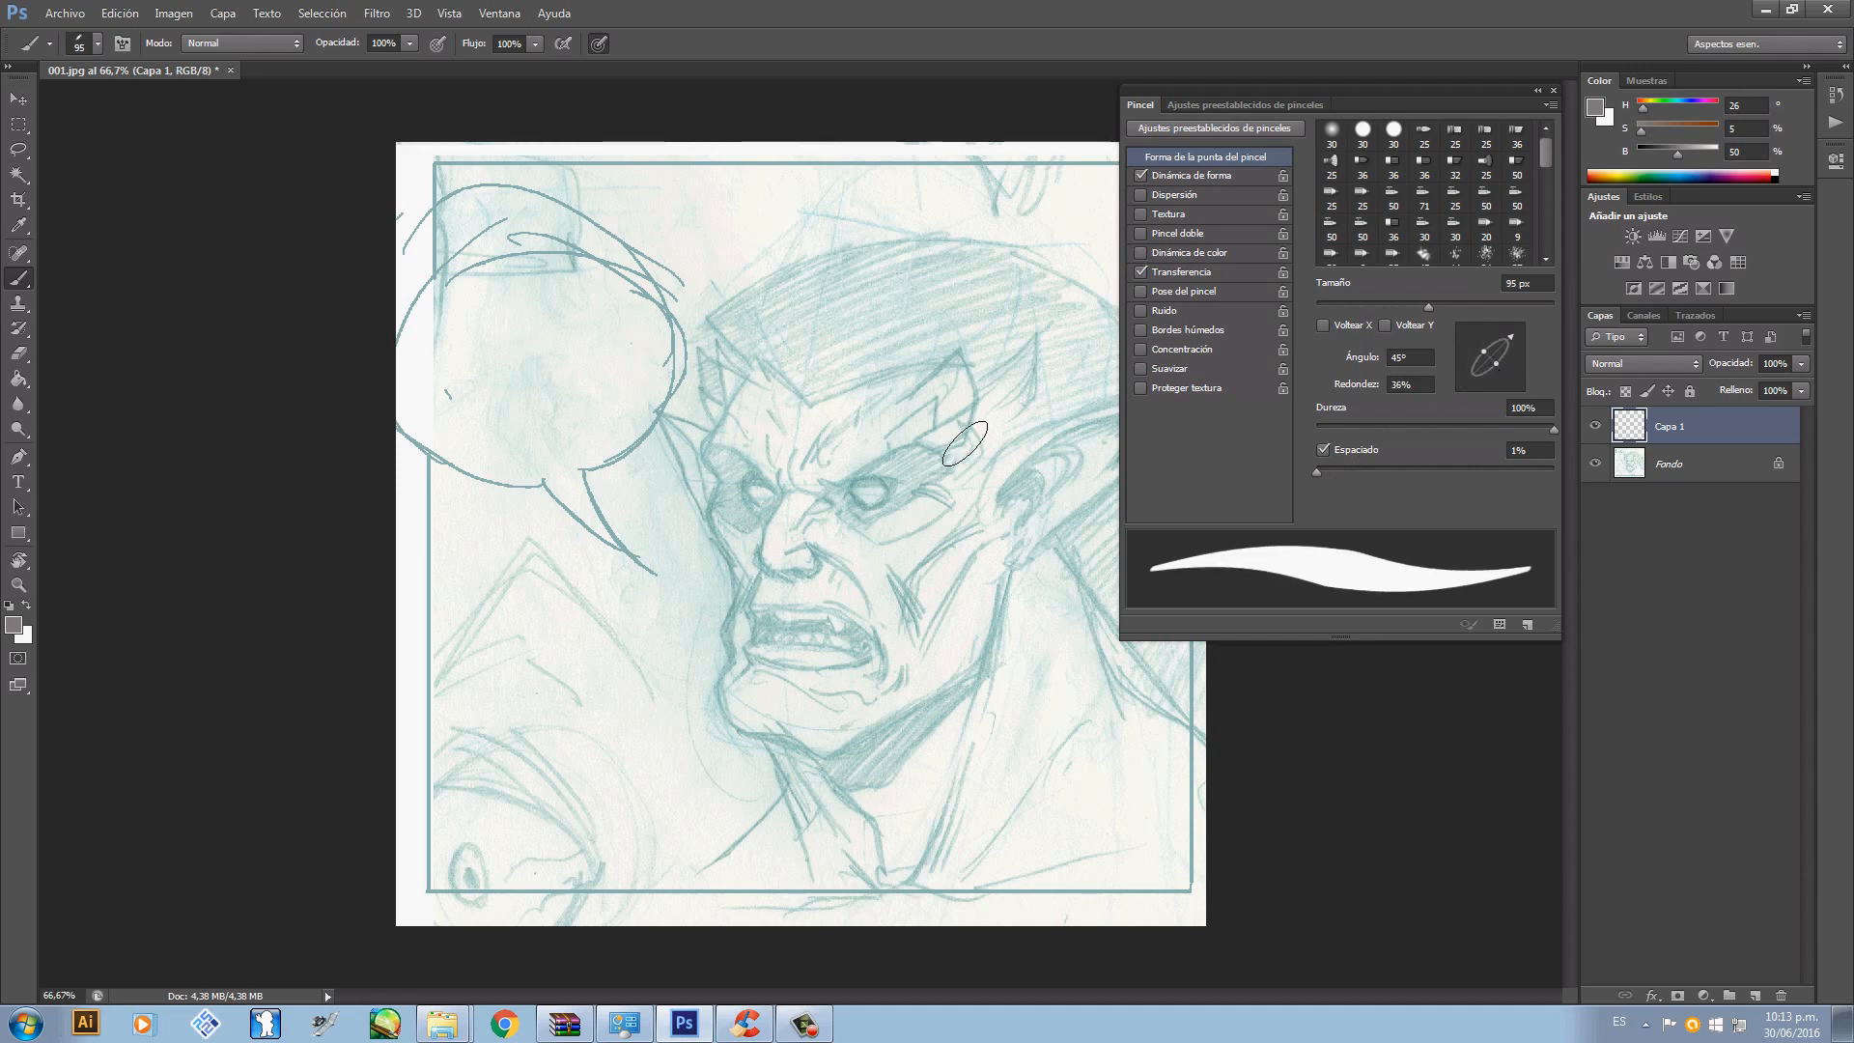
pyautogui.moveTo(877, 442)
pyautogui.mouseDown()
pyautogui.moveTo(1016, 529)
pyautogui.moveTo(830, 799)
pyautogui.mouseUp()
pyautogui.hotkey('ctrl', 'z')
# - Reduce the brush size to 24 px, try it with short strokes along the face, and undo them, leaving the foreground colour as is
pyautogui.rightClick(876, 529)
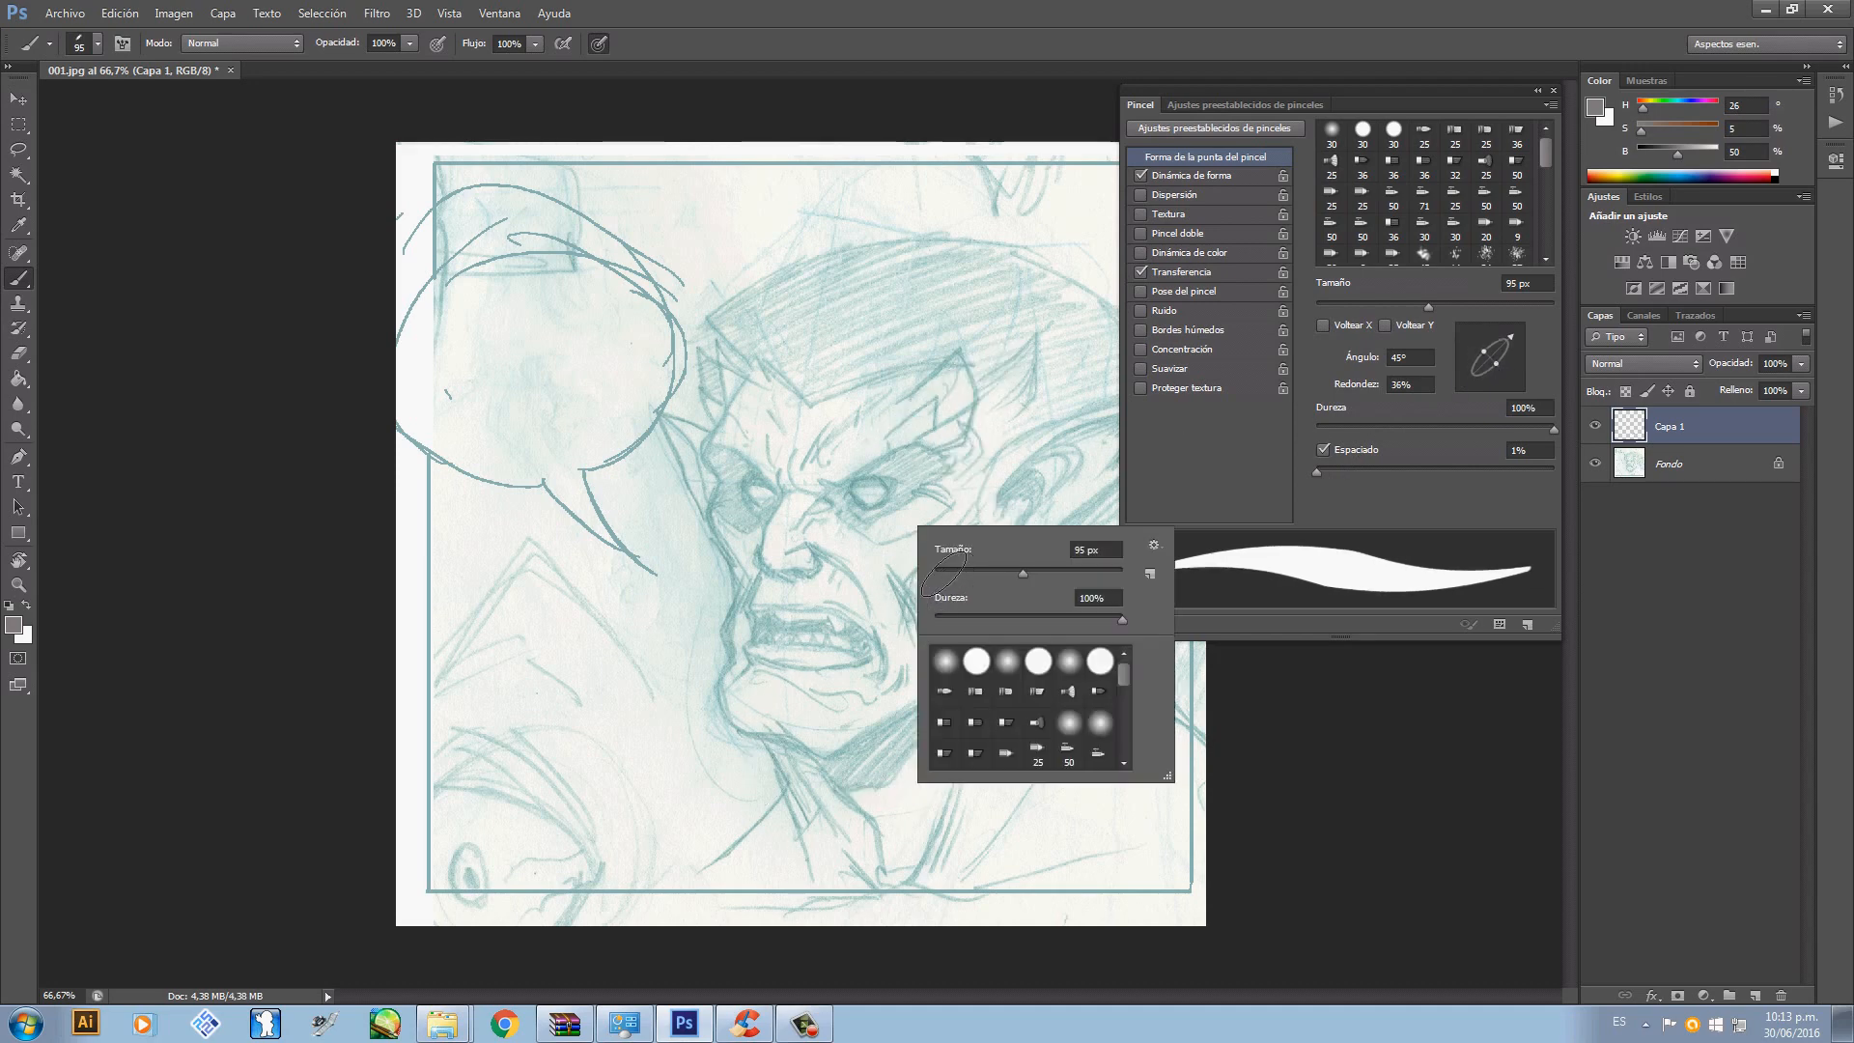
pyautogui.moveTo(973, 574); pyautogui.dragTo(956, 574)
pyautogui.click(720, 470)
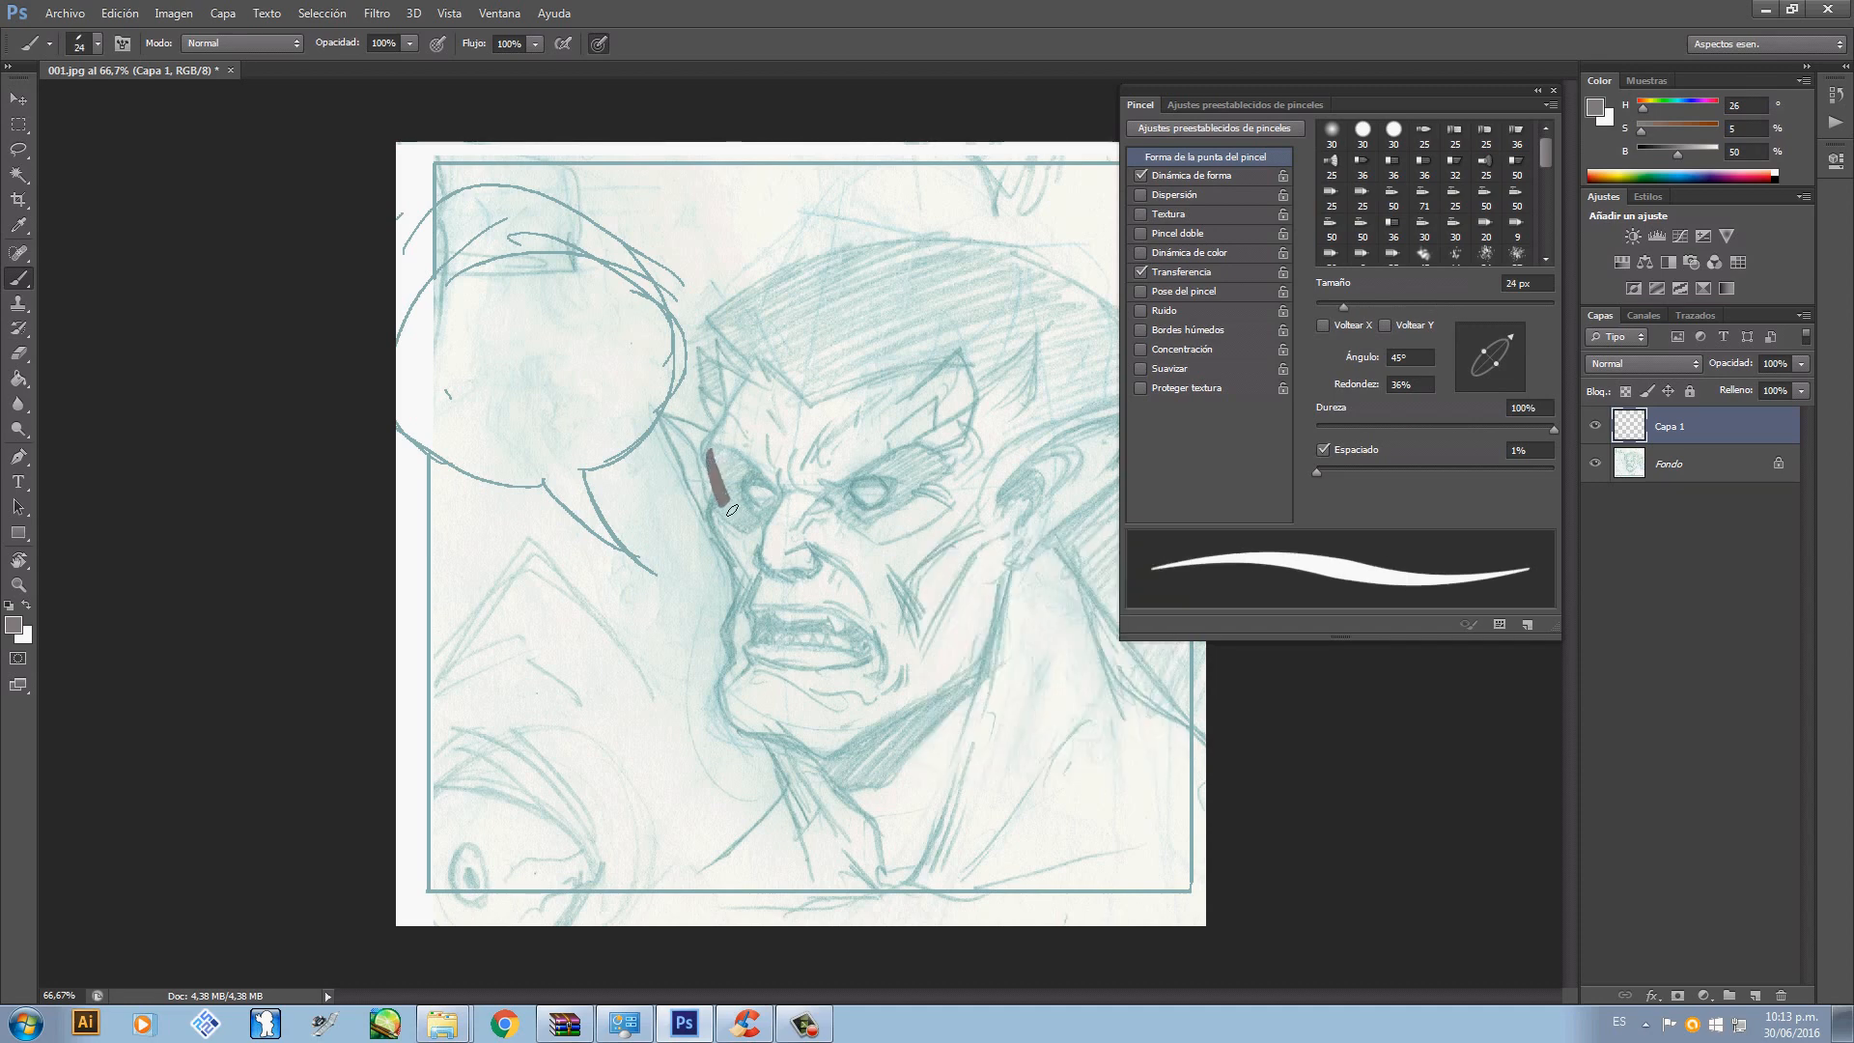
pyautogui.moveTo(720, 481)
pyautogui.mouseDown()
pyautogui.moveTo(872, 360)
pyautogui.moveTo(868, 505)
pyautogui.moveTo(802, 625)
pyautogui.mouseUp()
pyautogui.hotkey('ctrl', 'z')
pyautogui.hotkey('ctrl', 'z')
pyautogui.click(13, 625)
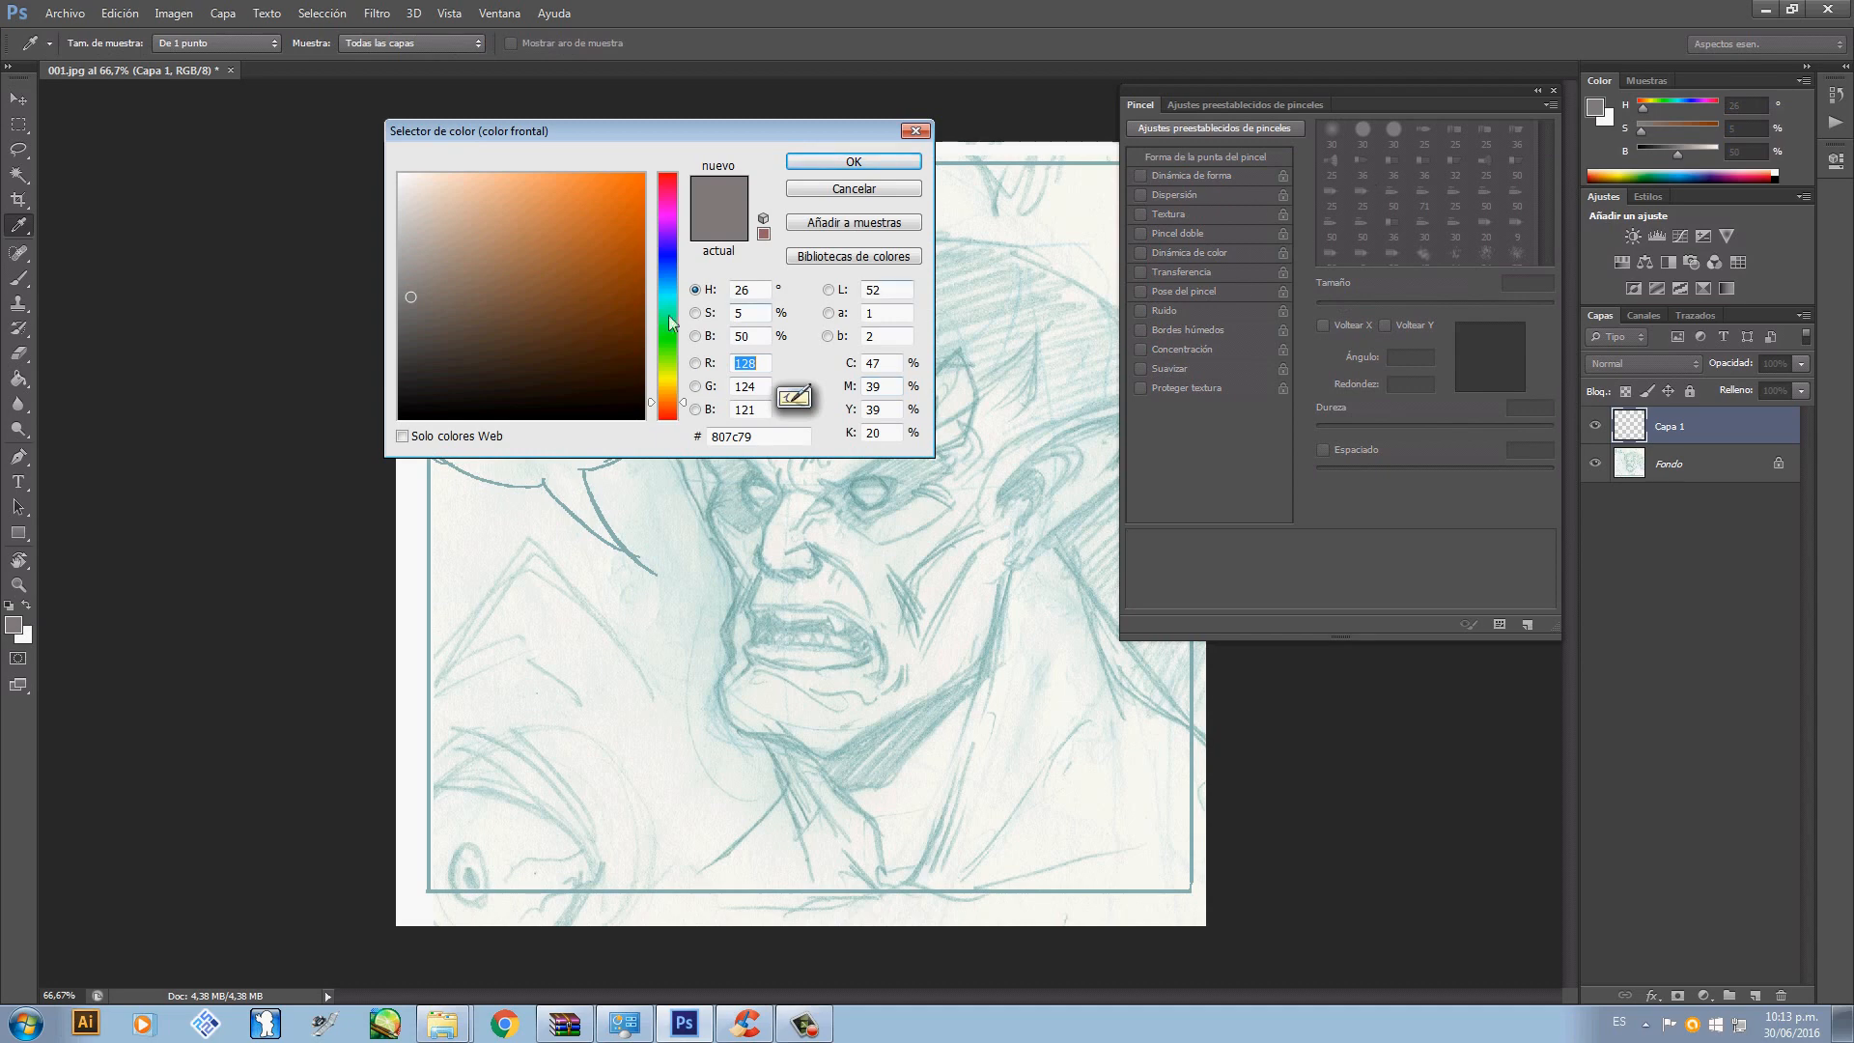
pyautogui.click(855, 189)
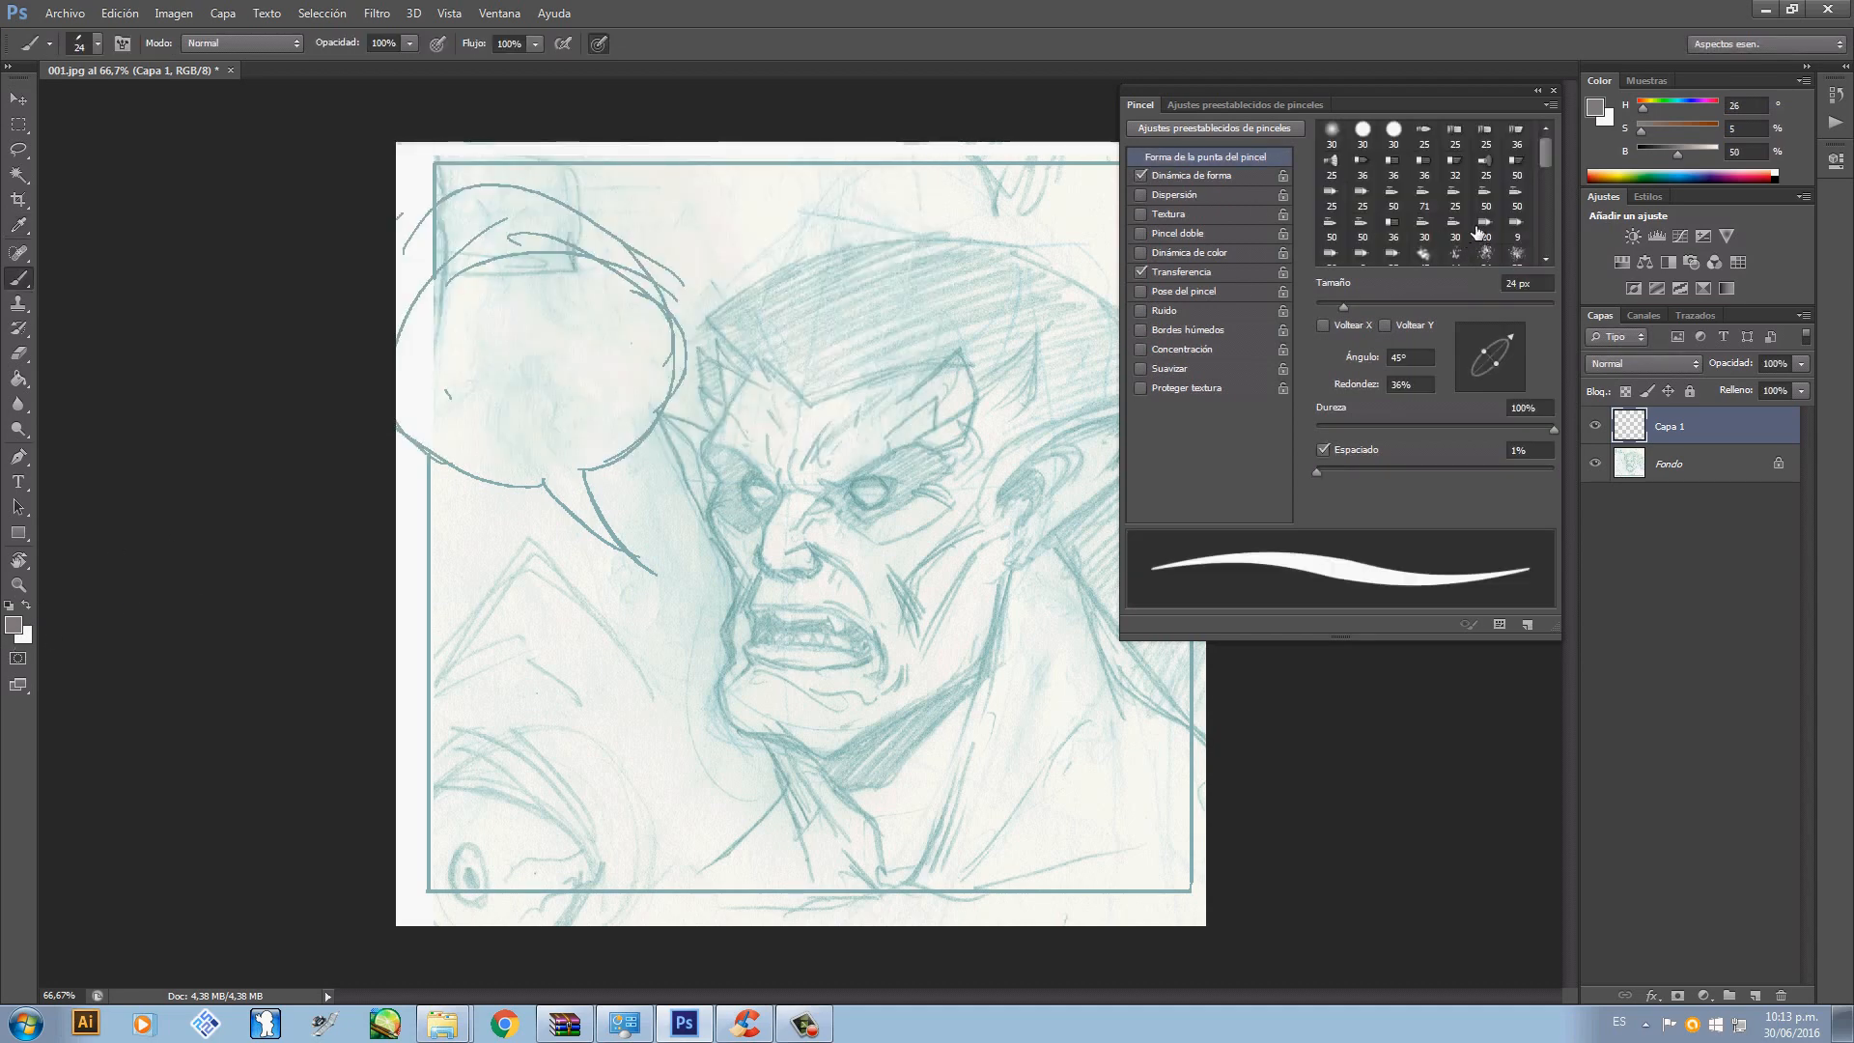
# - Save the elliptical brush as a new preset named "tinta1" with its size captured, and shift the brush settings slightly upward
pyautogui.click(1551, 103)
pyautogui.click(1580, 114)
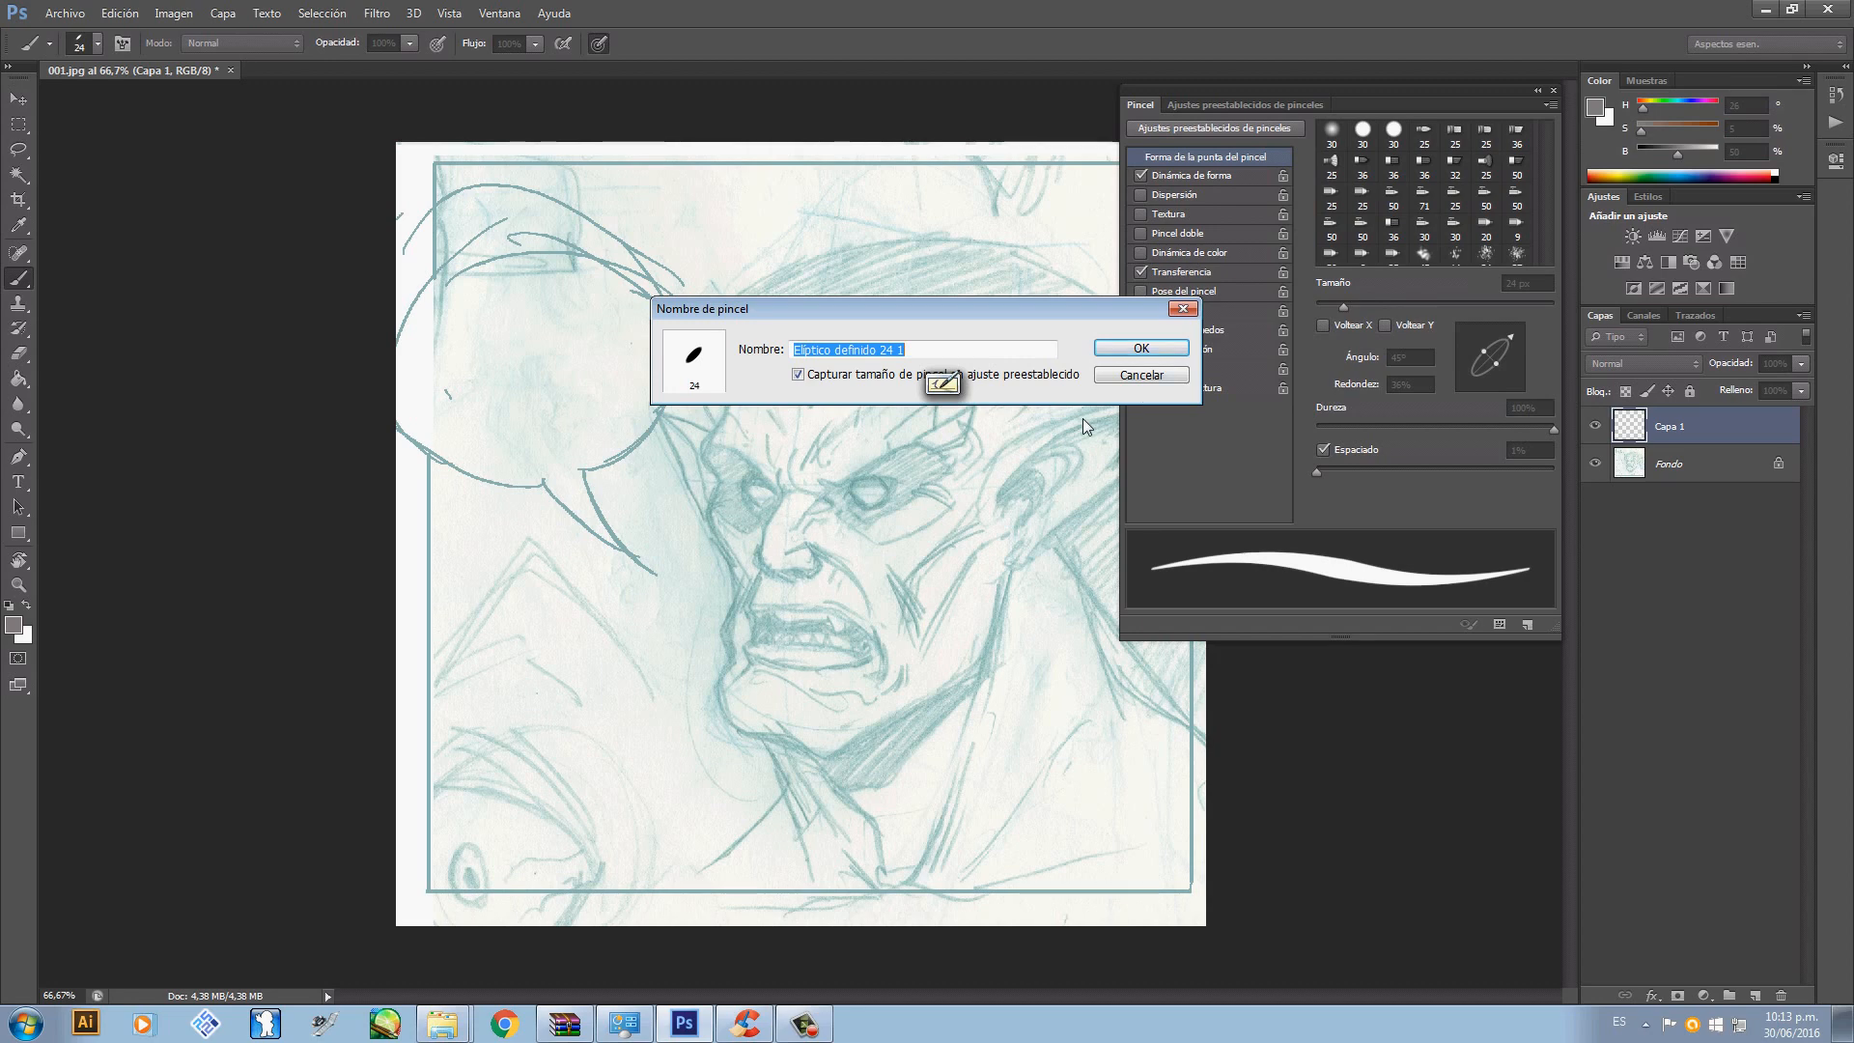
pyautogui.write('t')
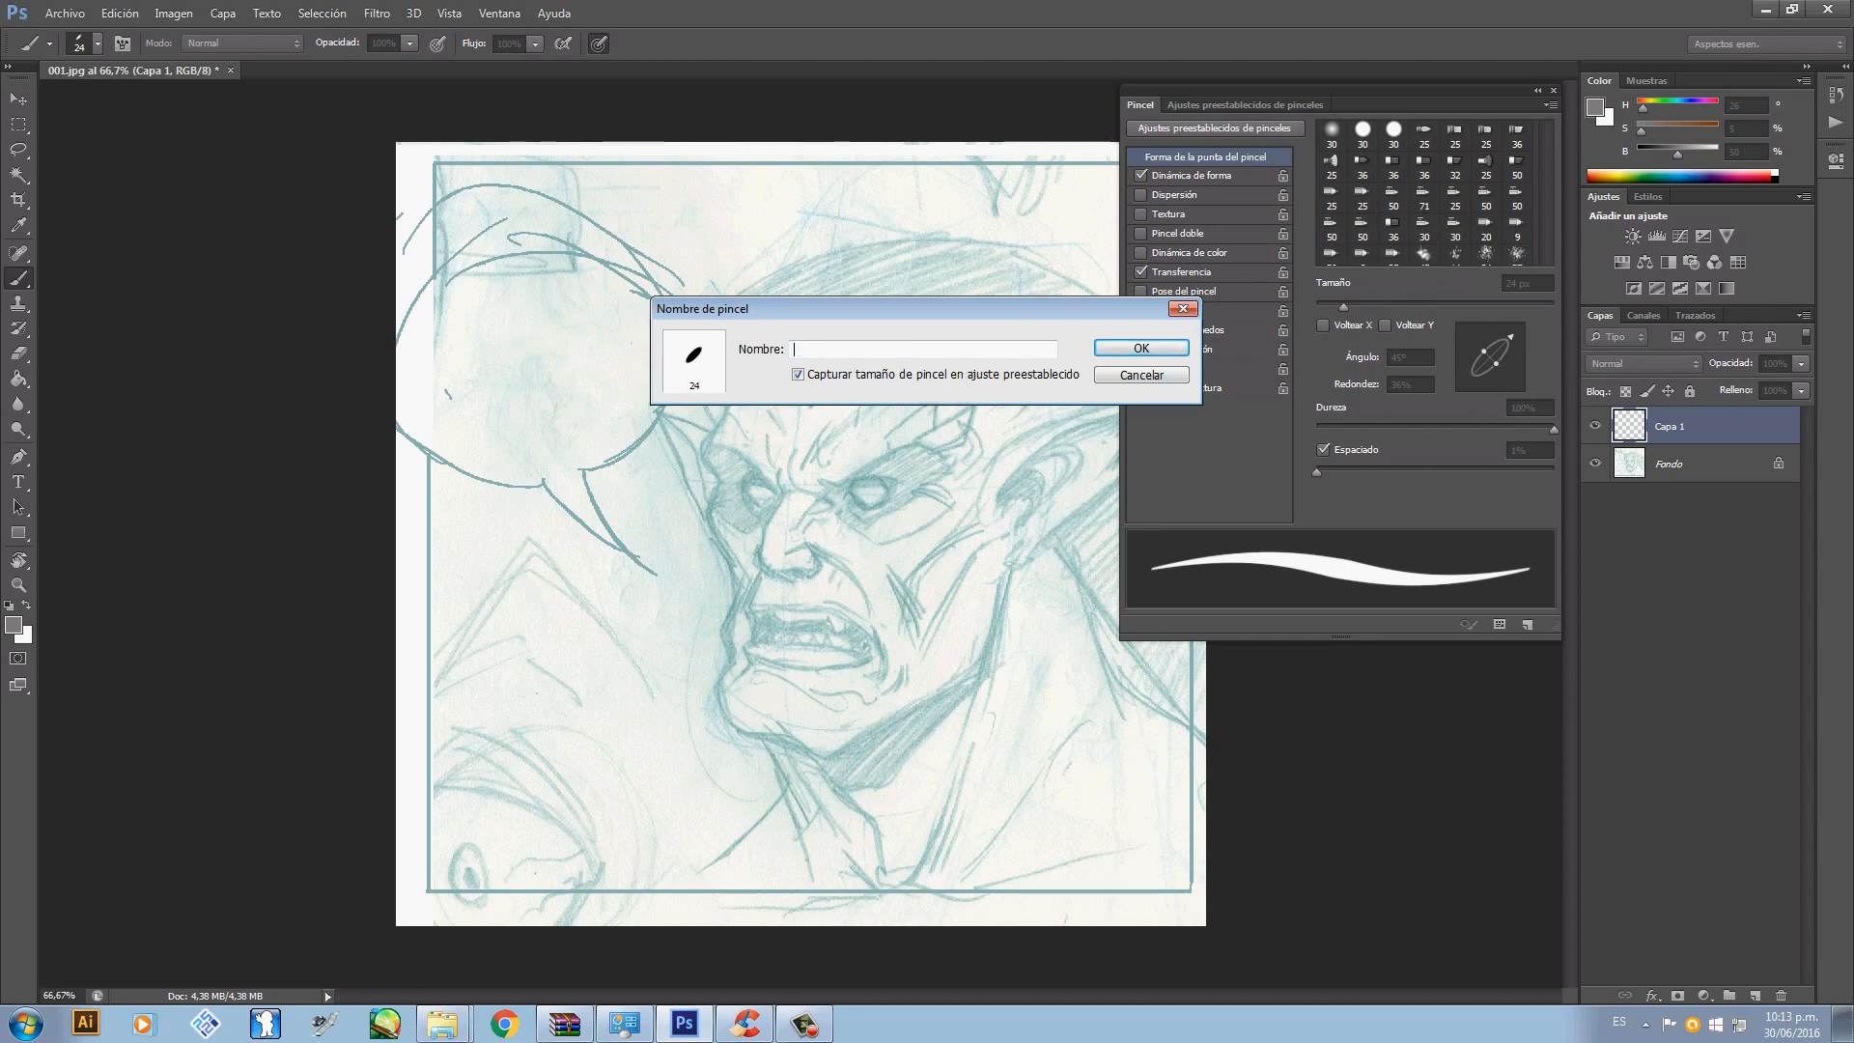
pyautogui.write('inta1')
pyautogui.click(1124, 353)
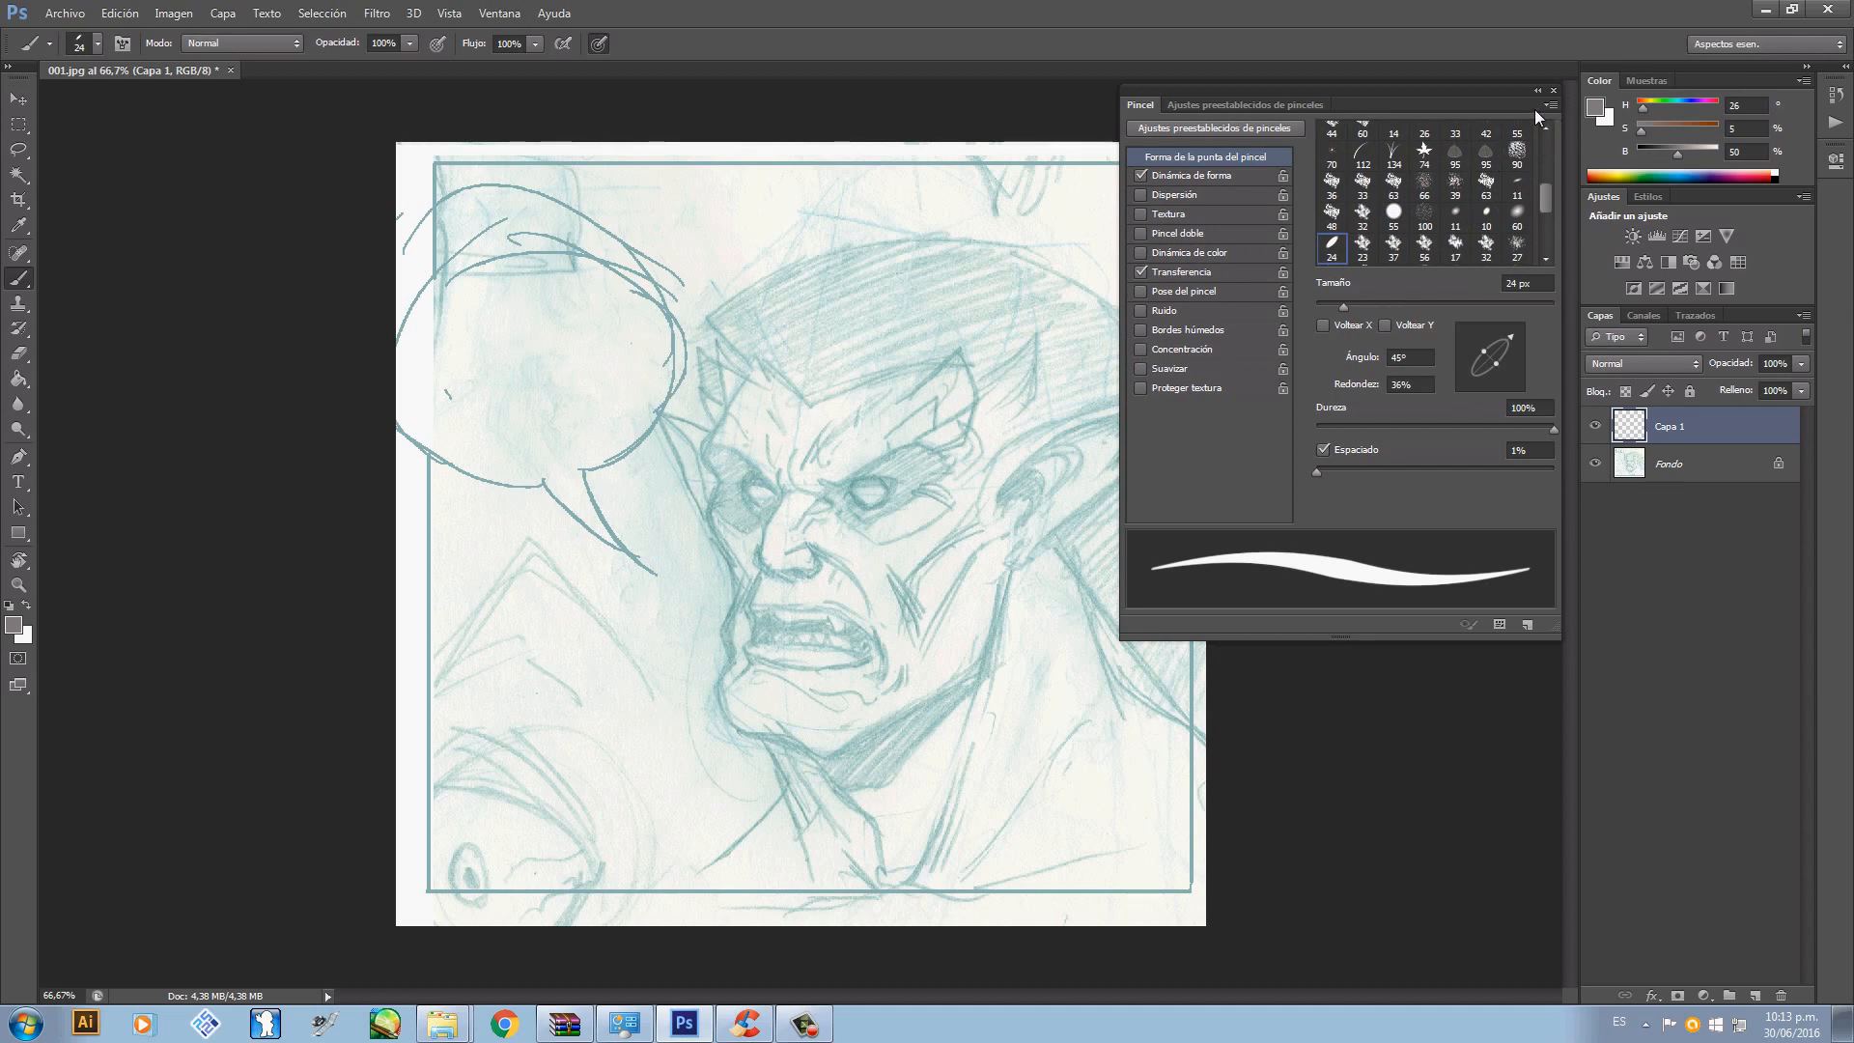
pyautogui.moveTo(1501, 88)
pyautogui.mouseDown()
pyautogui.moveTo(1510, 111)
pyautogui.moveTo(1504, 32)
pyautogui.moveTo(1510, 54)
pyautogui.mouseUp()
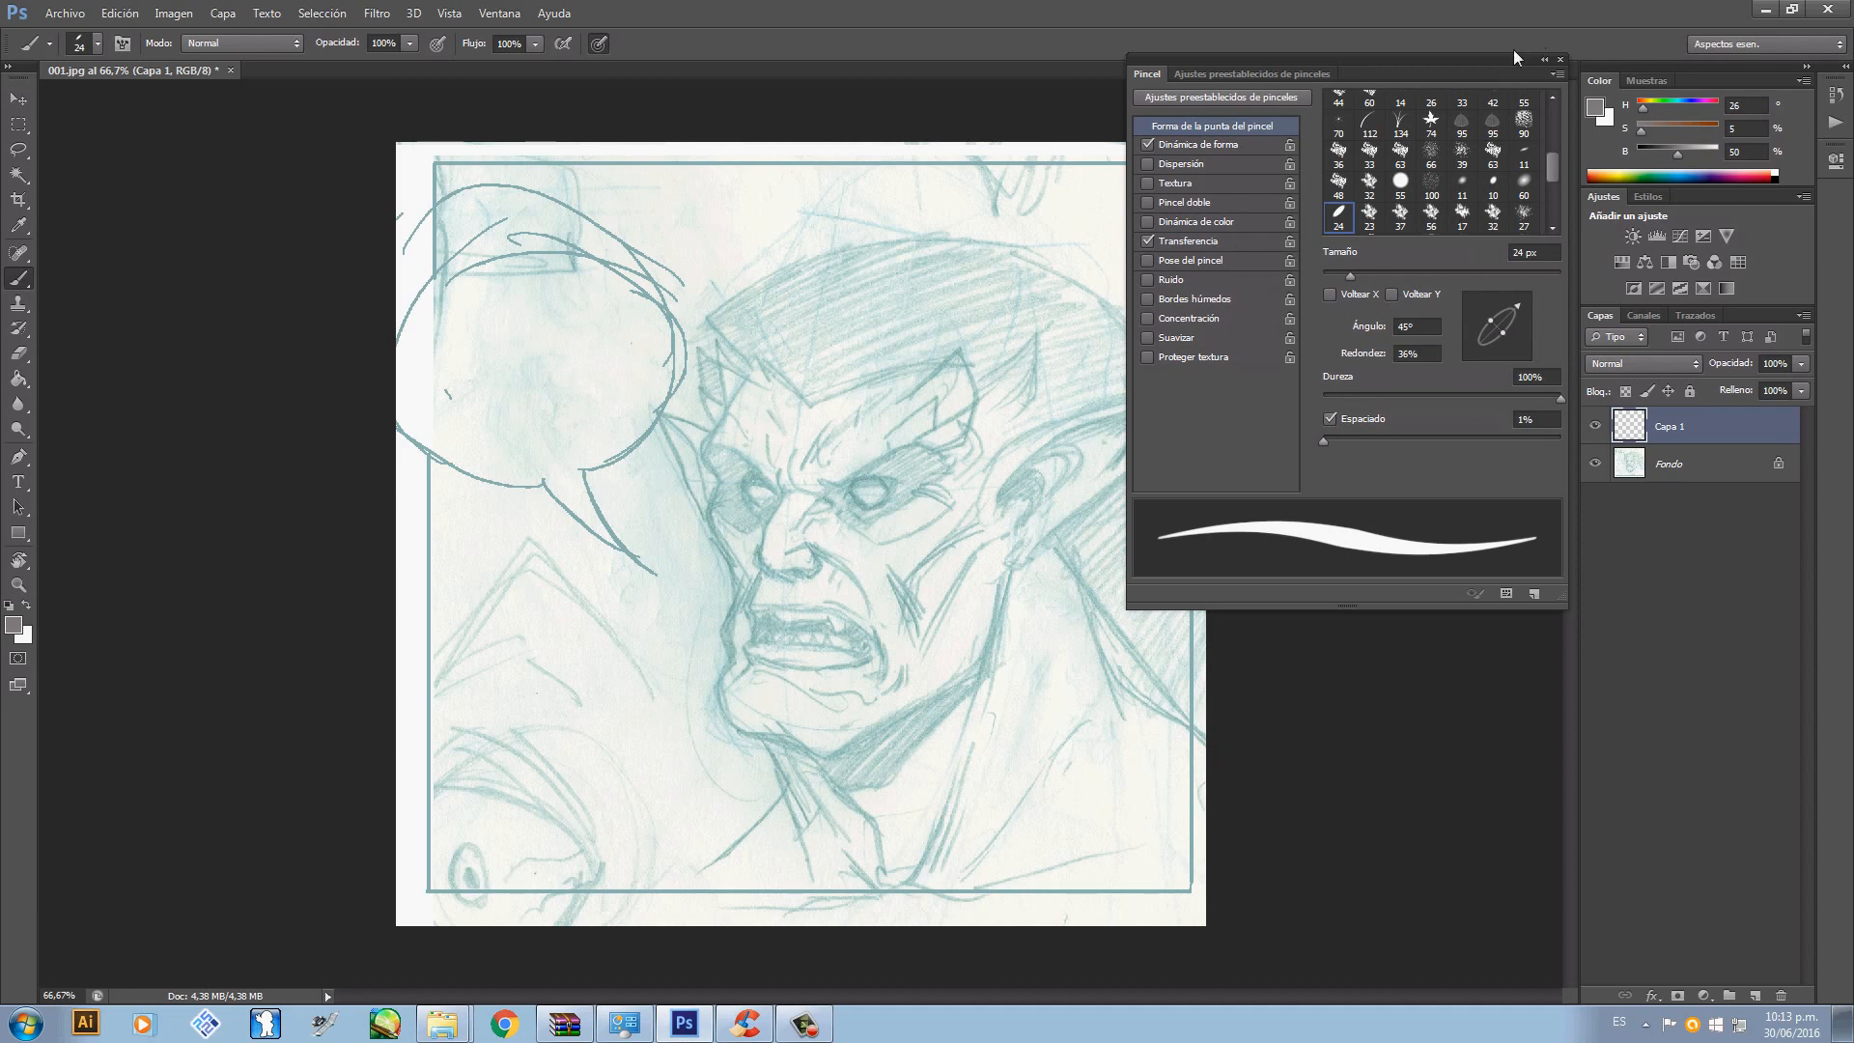
# - Dock the Brush and Brush Presets panels above the Color group, and collapse the docked panels to icons only
pyautogui.moveTo(1535, 60); pyautogui.dragTo(1603, 116)
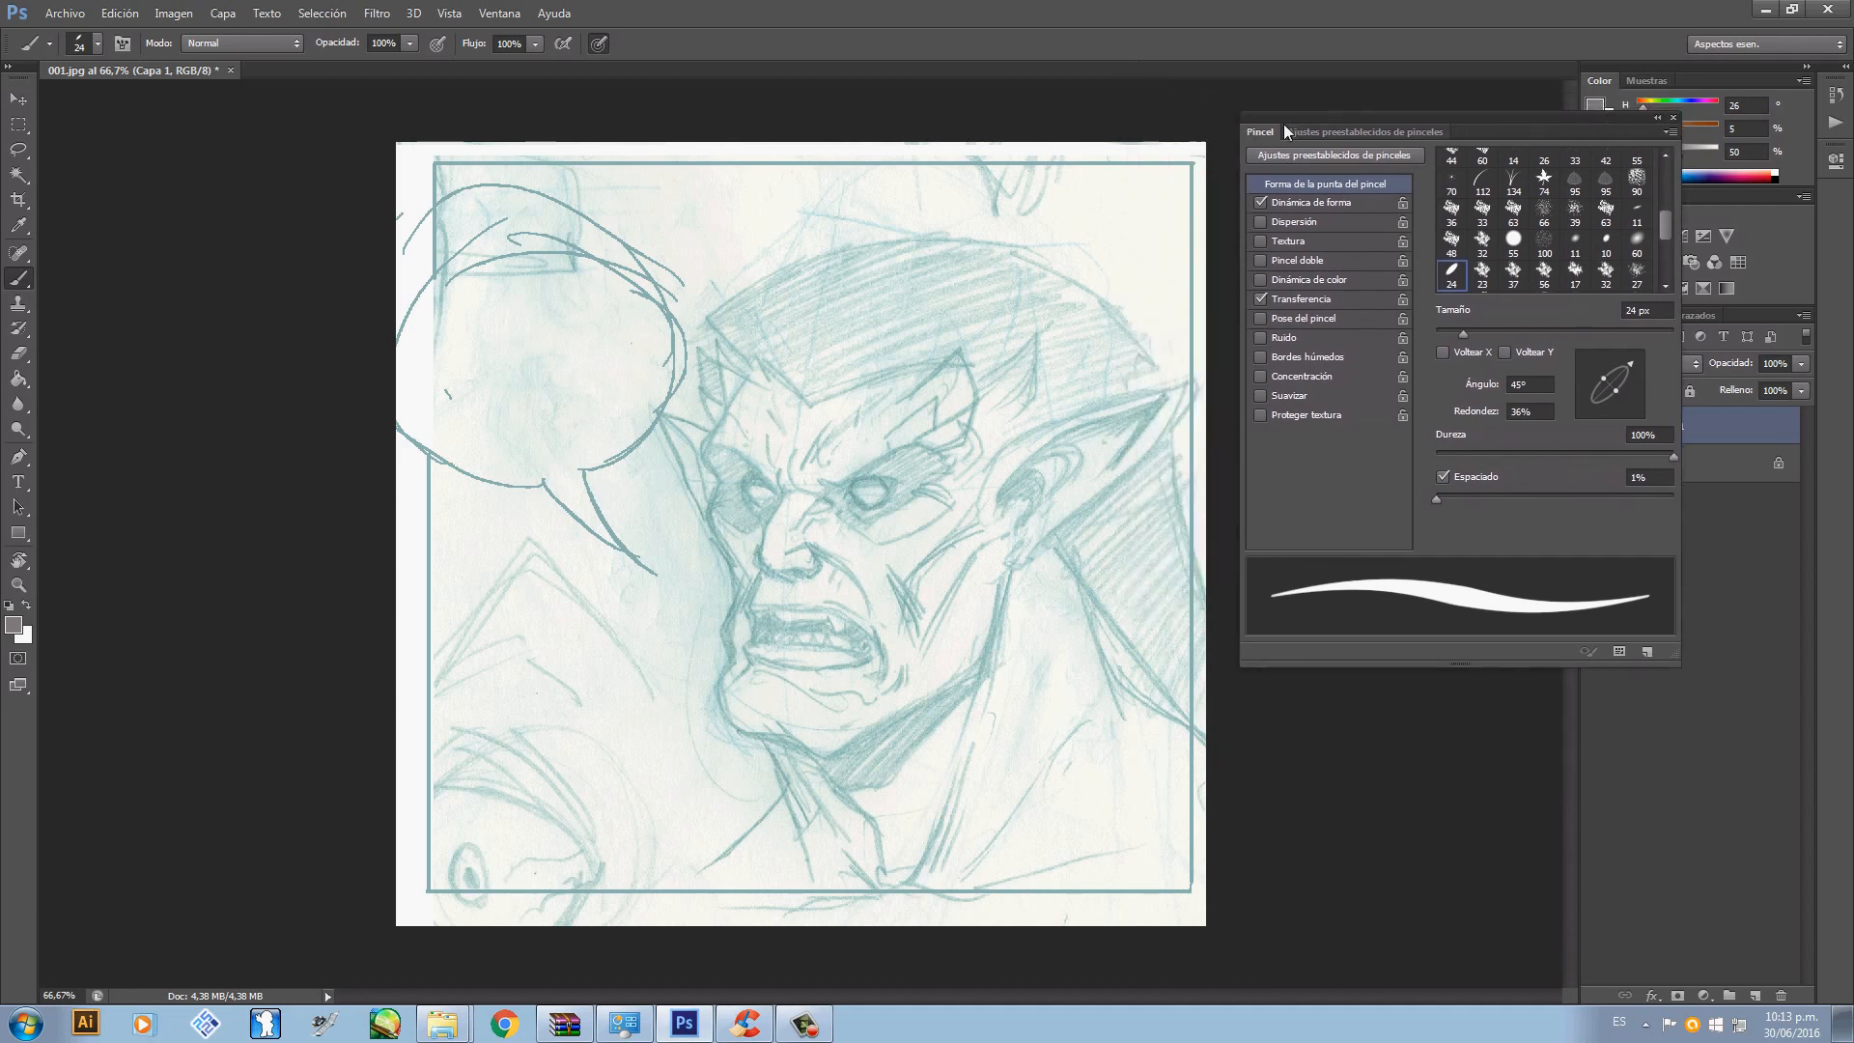
pyautogui.moveTo(1284, 123); pyautogui.dragTo(1600, 83)
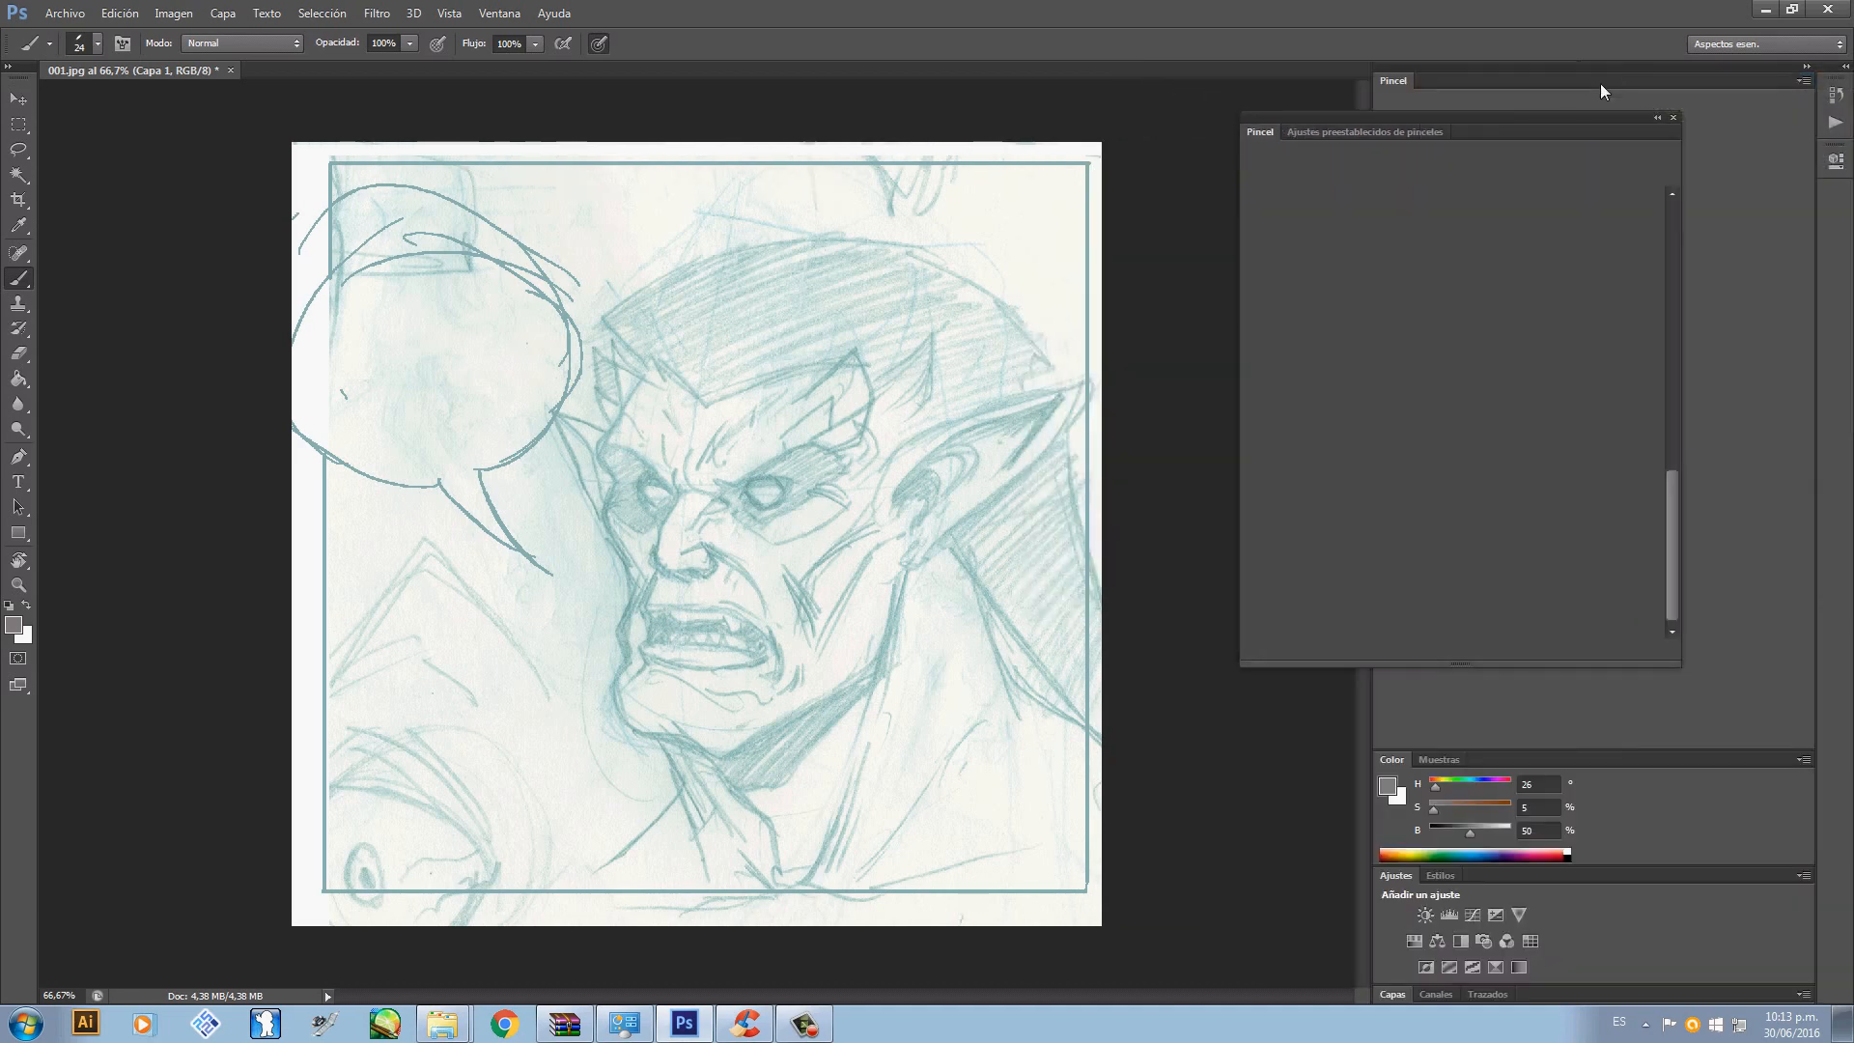
pyautogui.moveTo(1260, 131)
pyautogui.mouseDown()
pyautogui.moveTo(1475, 90)
pyautogui.moveTo(1453, 89)
pyautogui.moveTo(1458, 68)
pyautogui.moveTo(1483, 87)
pyautogui.mouseUp()
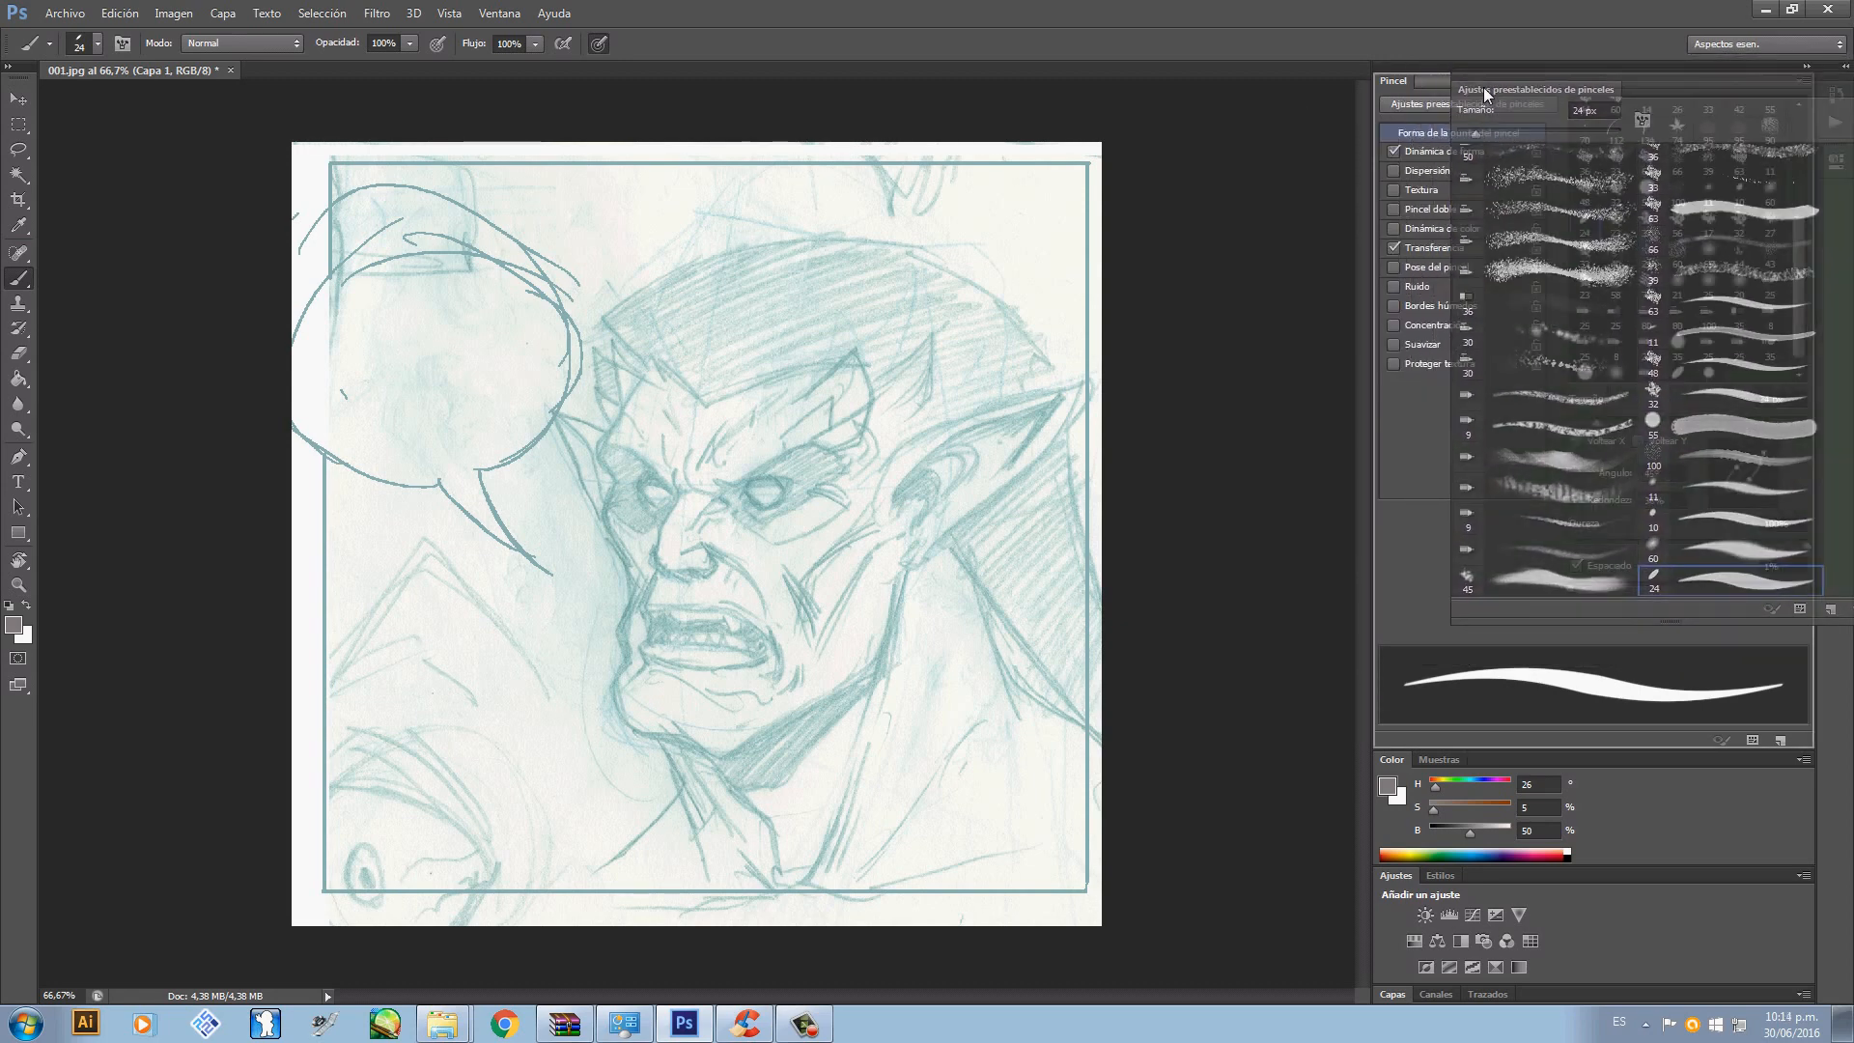
pyautogui.click(1393, 80)
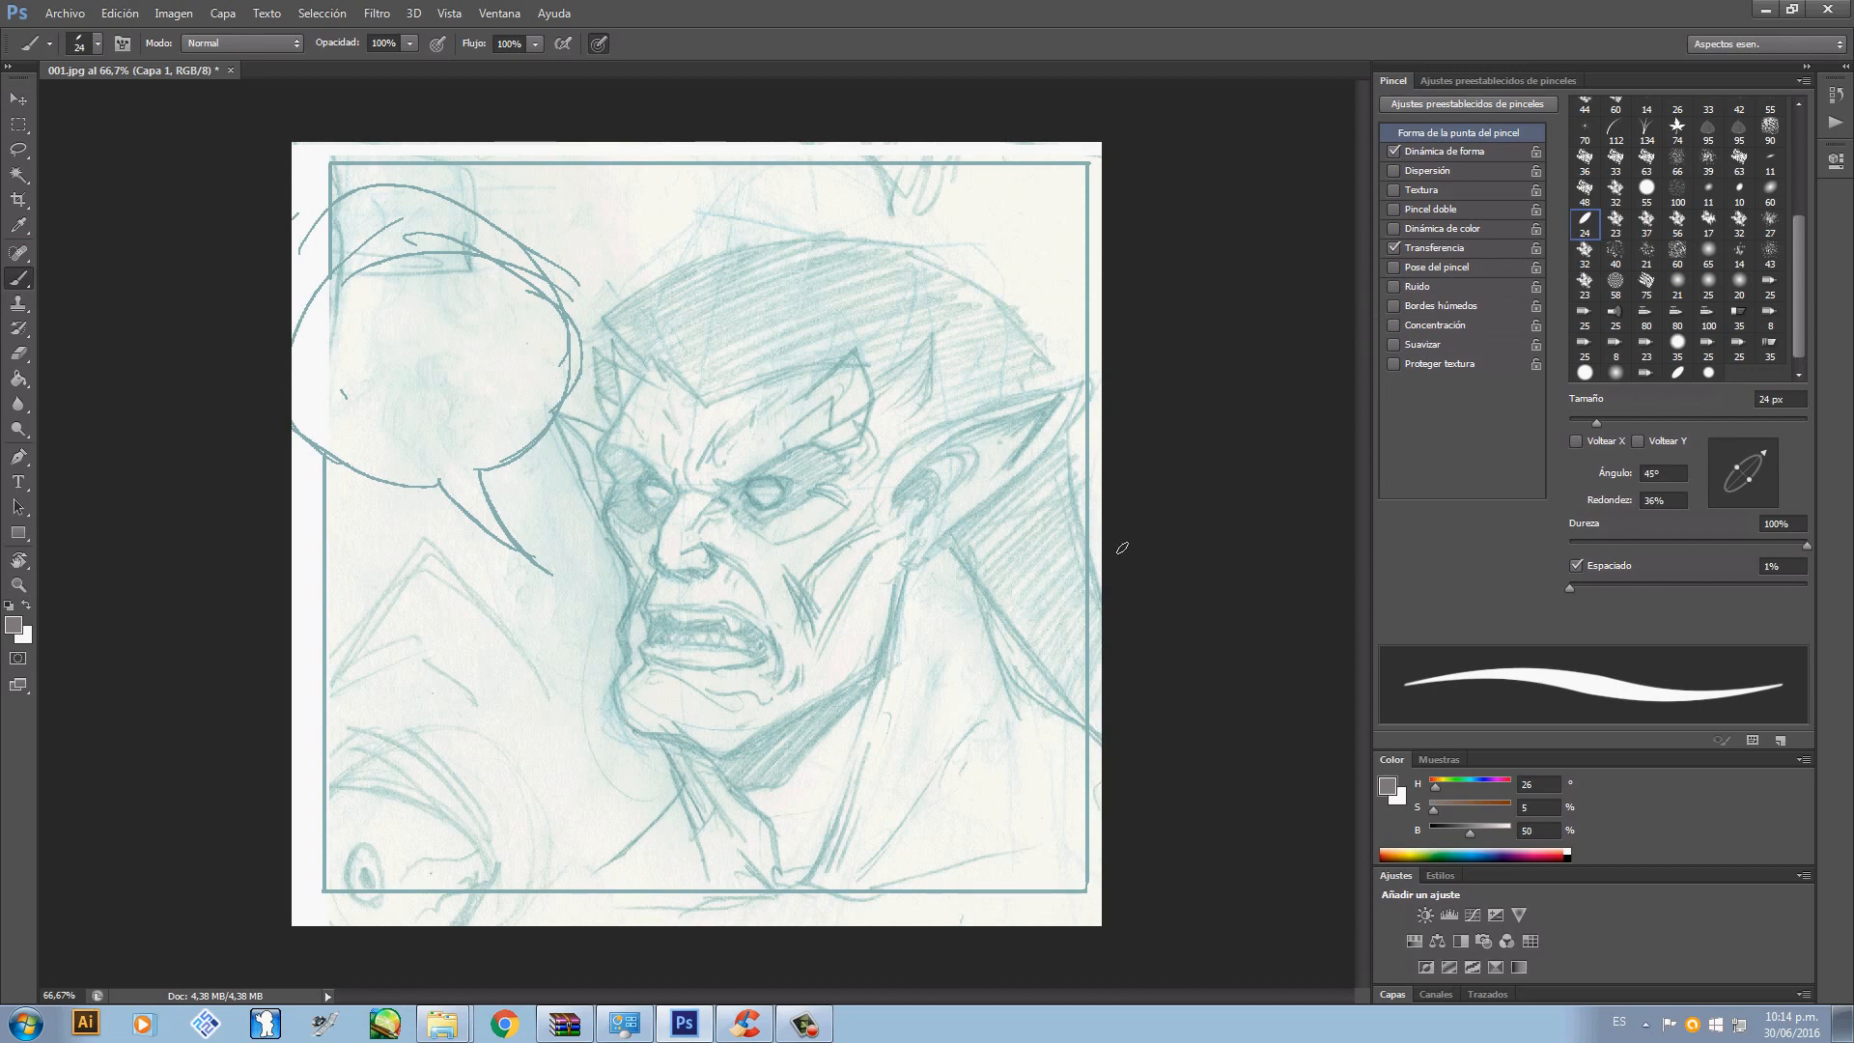
pyautogui.click(1806, 66)
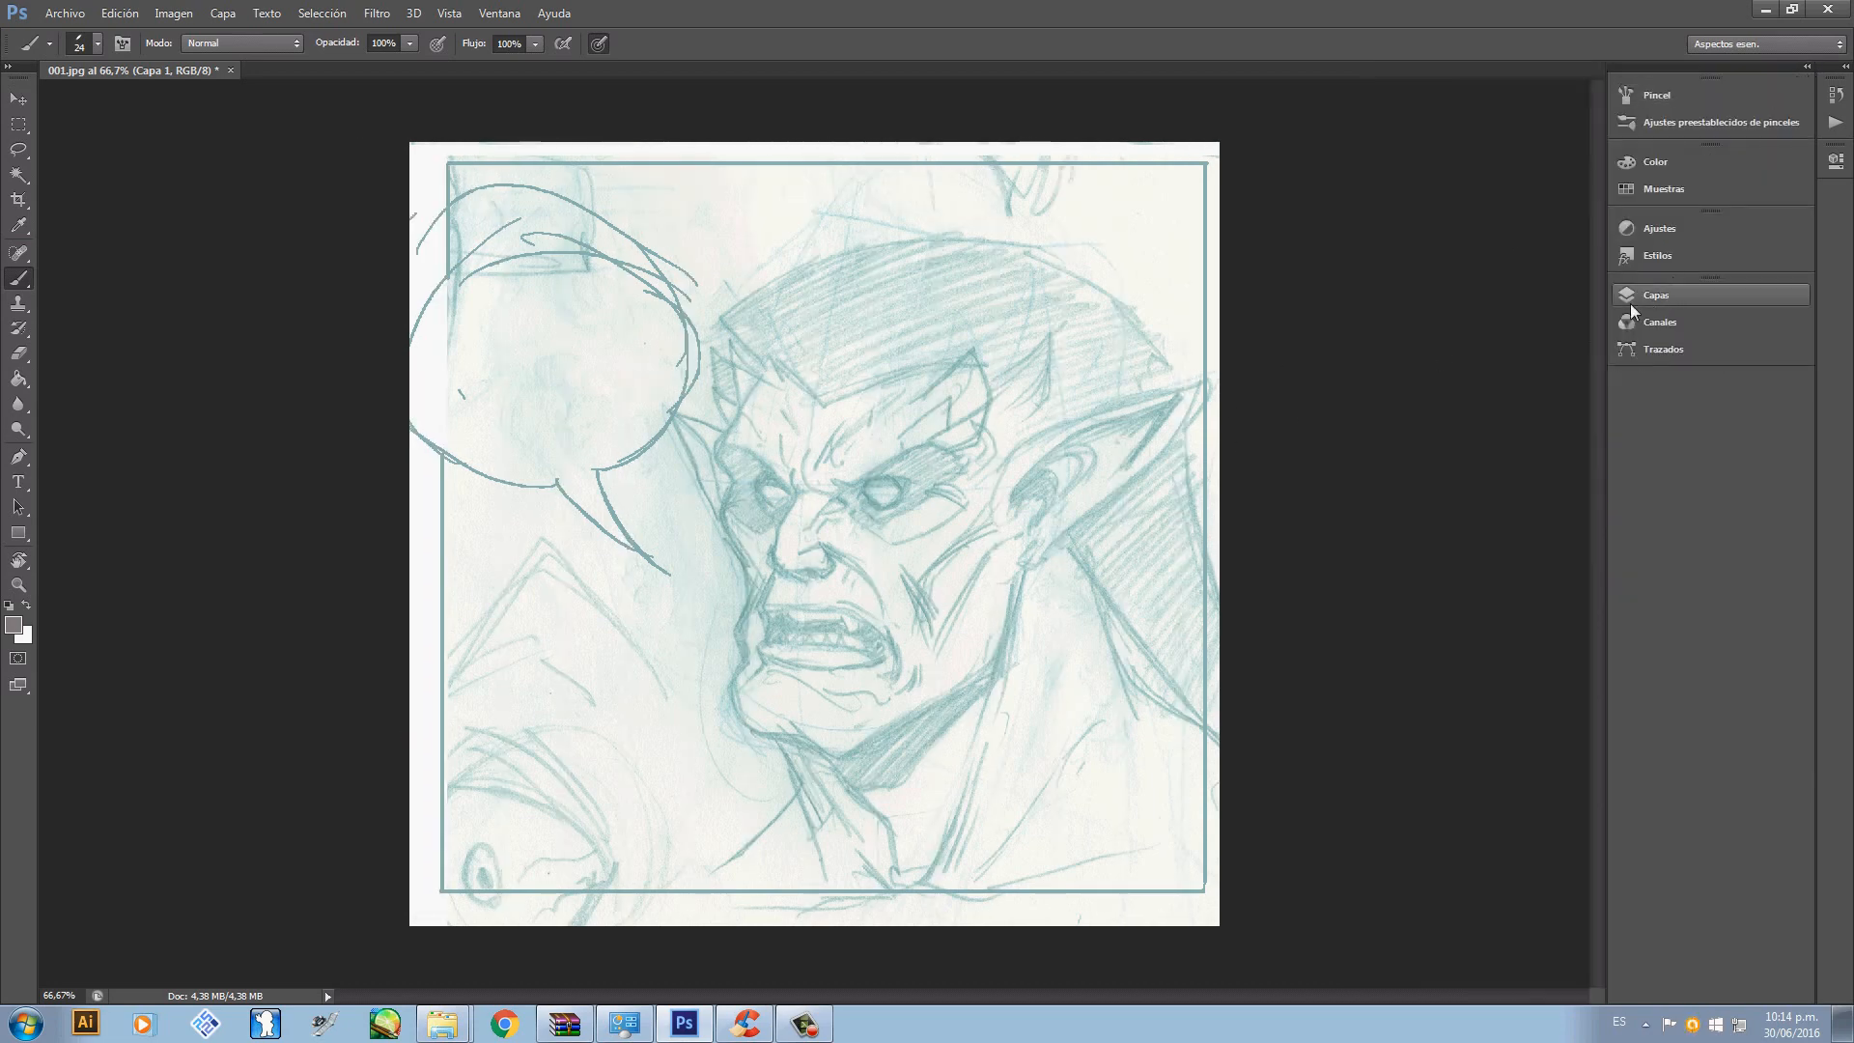
pyautogui.moveTo(1601, 383); pyautogui.dragTo(1791, 383)
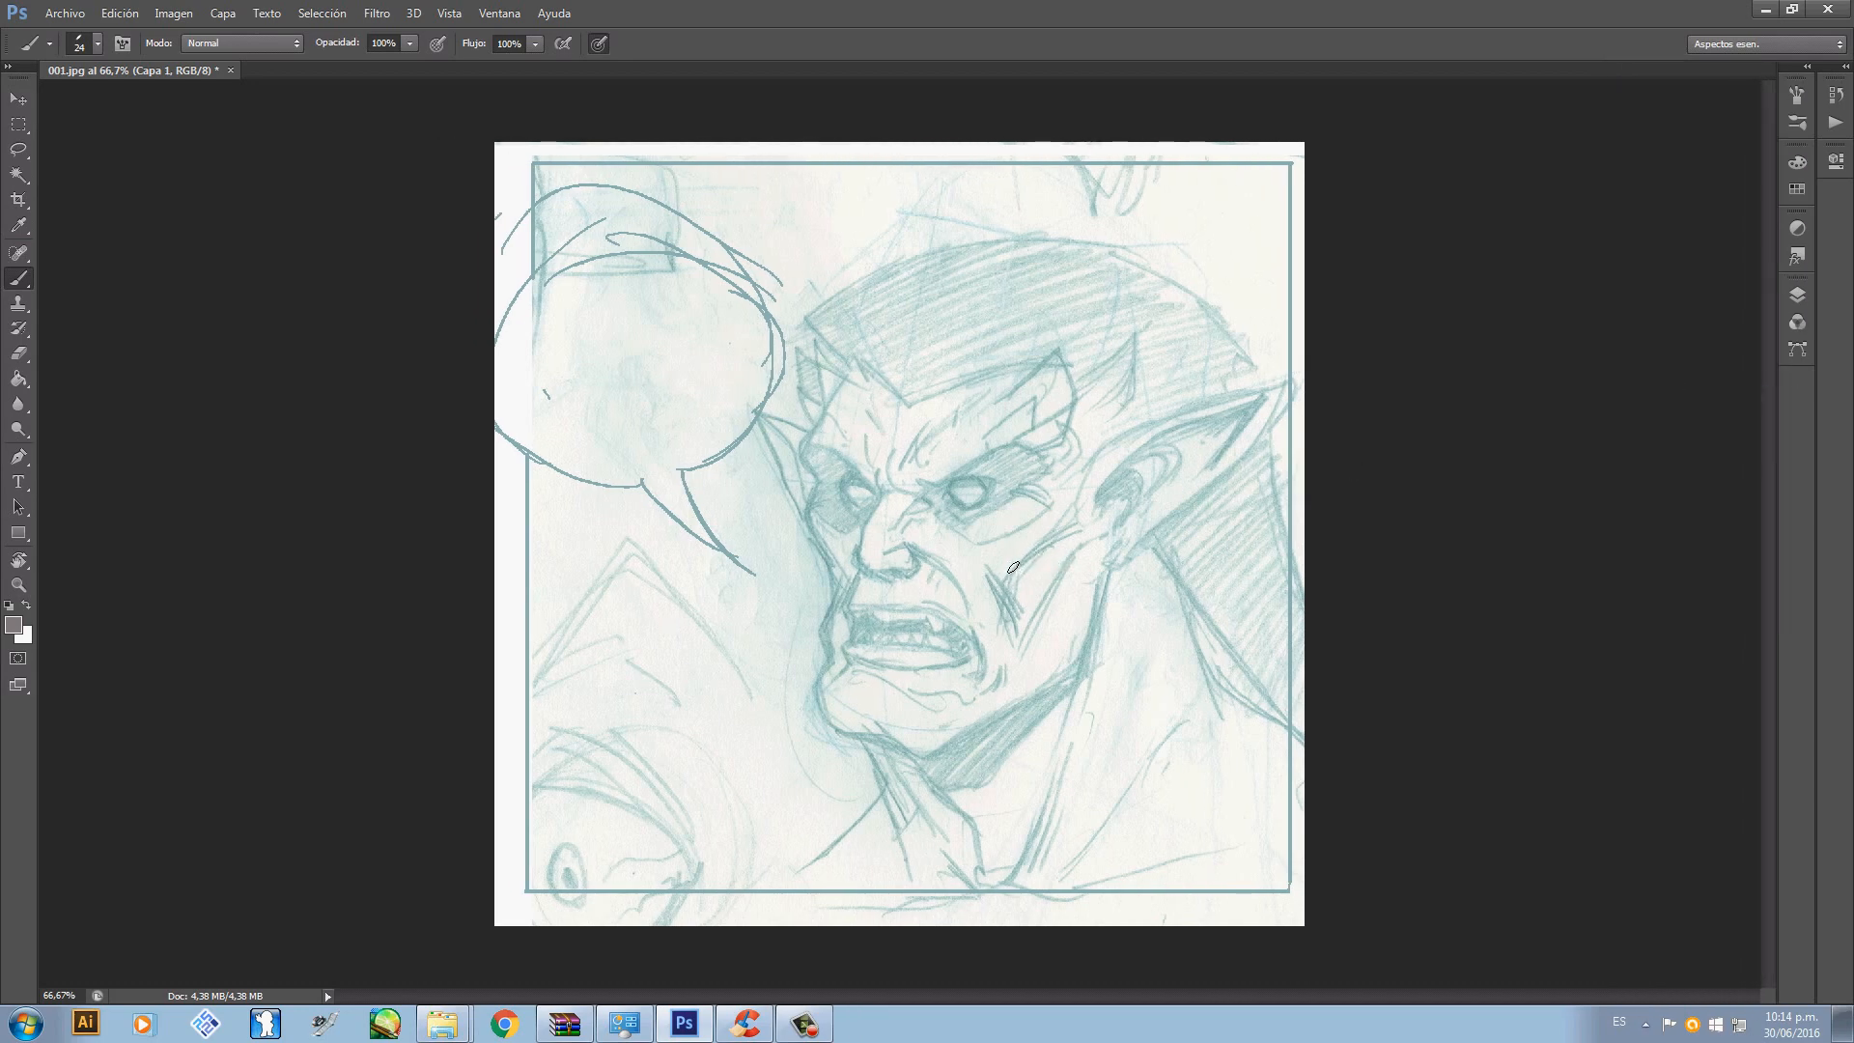
# - Paint a letter F below the character's ear, and set the full-screen backdrop to black before returning to the standard screen mode
pyautogui.moveTo(1131, 558)
pyautogui.mouseDown()
pyautogui.moveTo(1139, 634)
pyautogui.moveTo(1191, 527)
pyautogui.moveTo(1186, 552)
pyautogui.mouseUp()
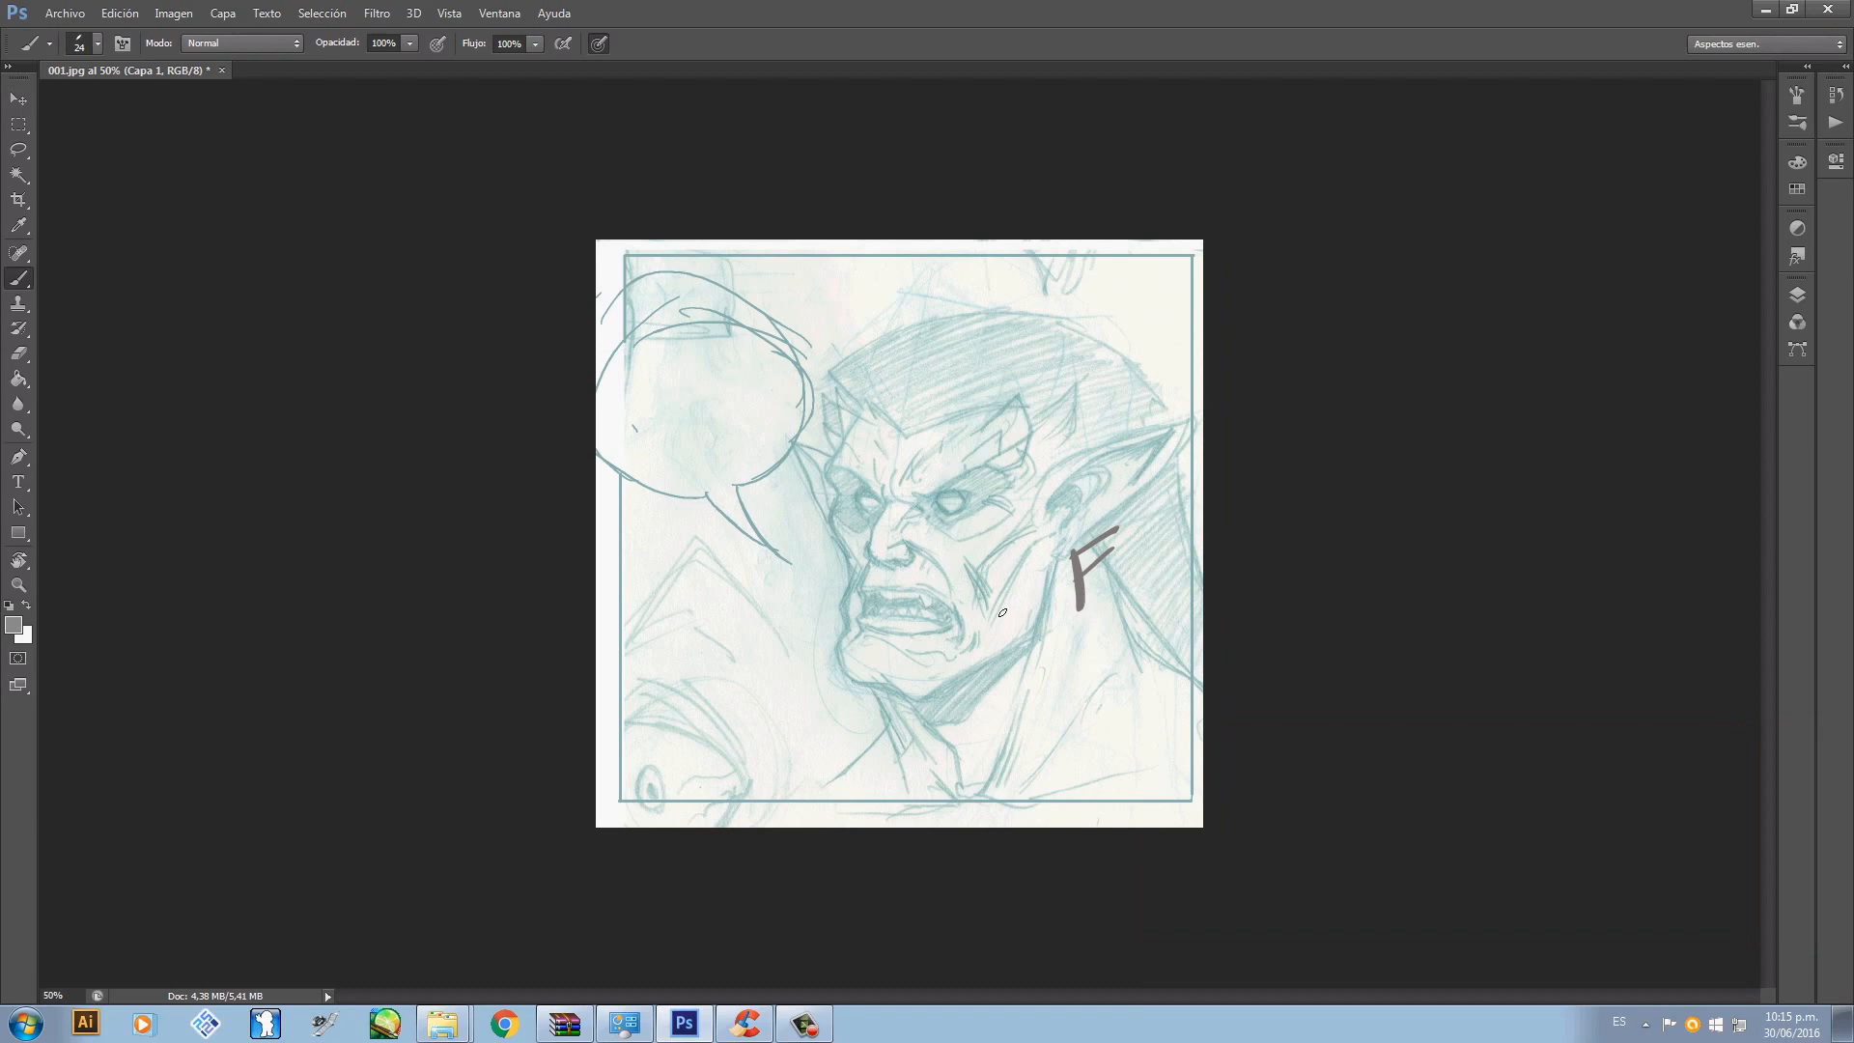
pyautogui.press('f')
pyautogui.press('f')
pyautogui.rightClick(1320, 492)
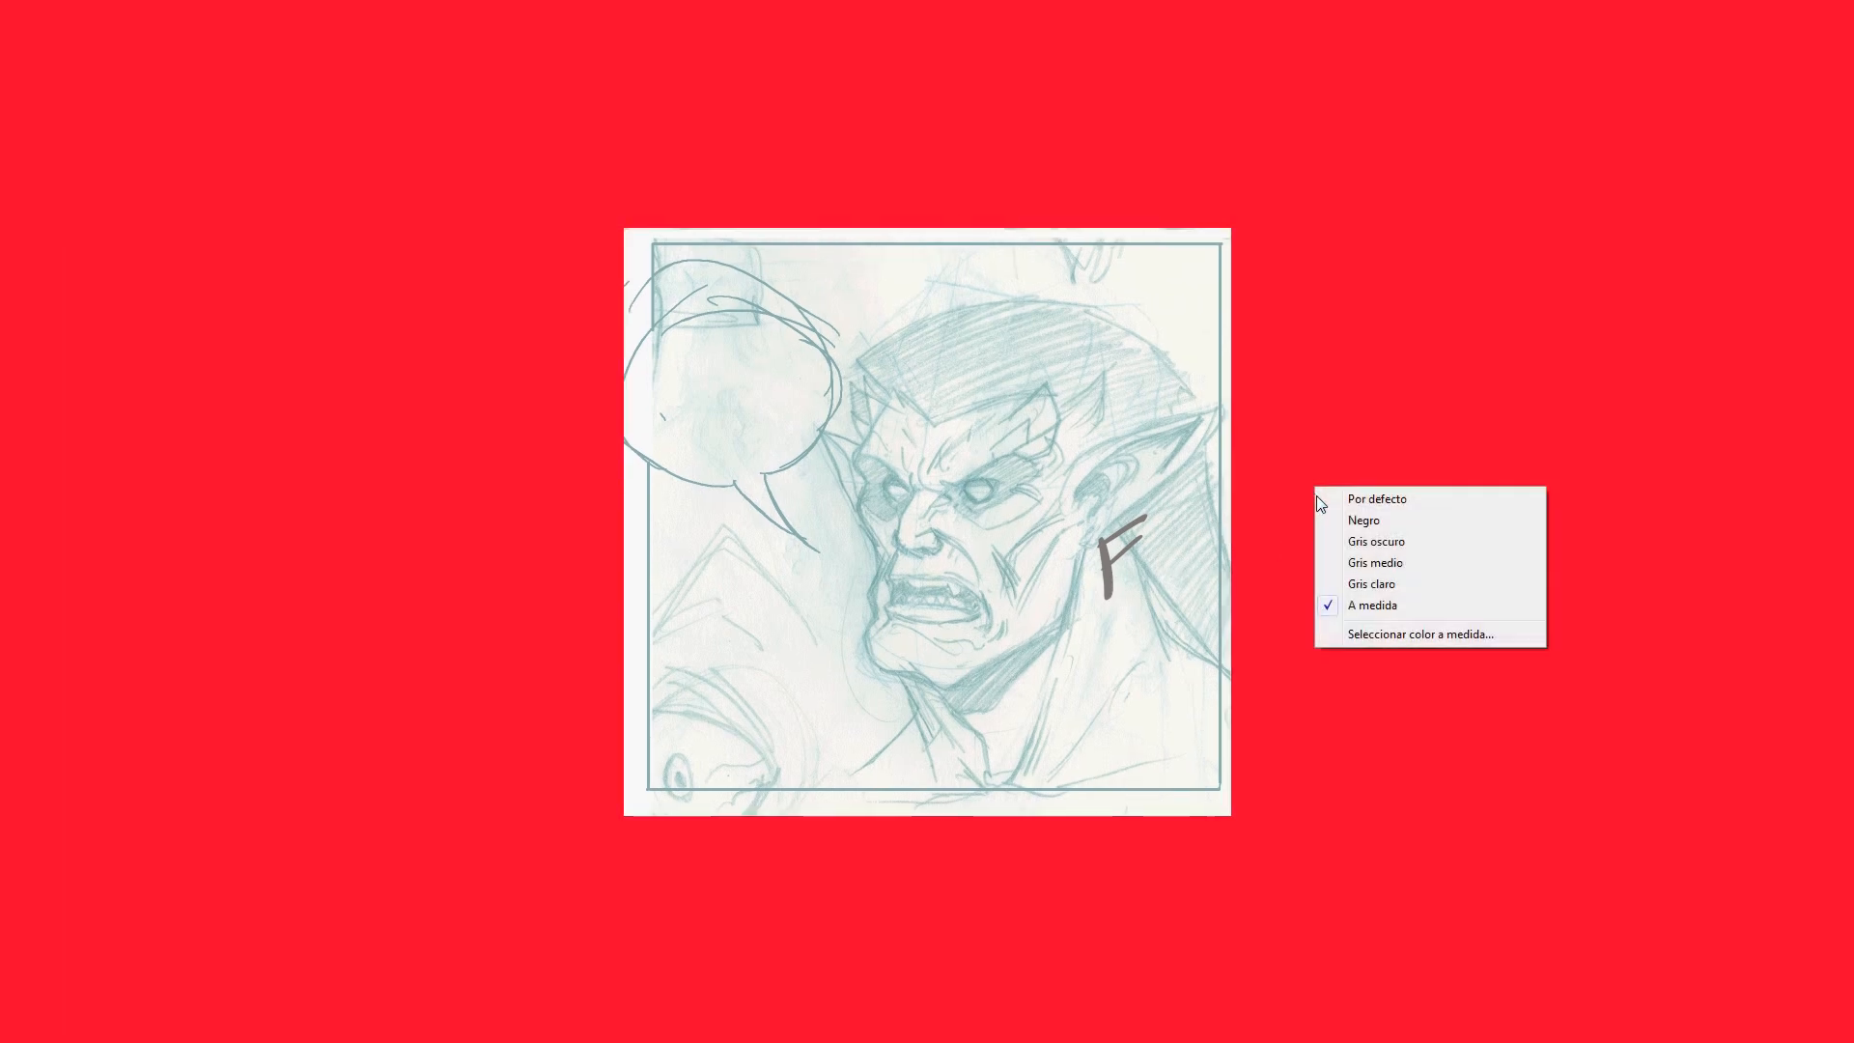
pyautogui.click(1361, 521)
pyautogui.press('f')
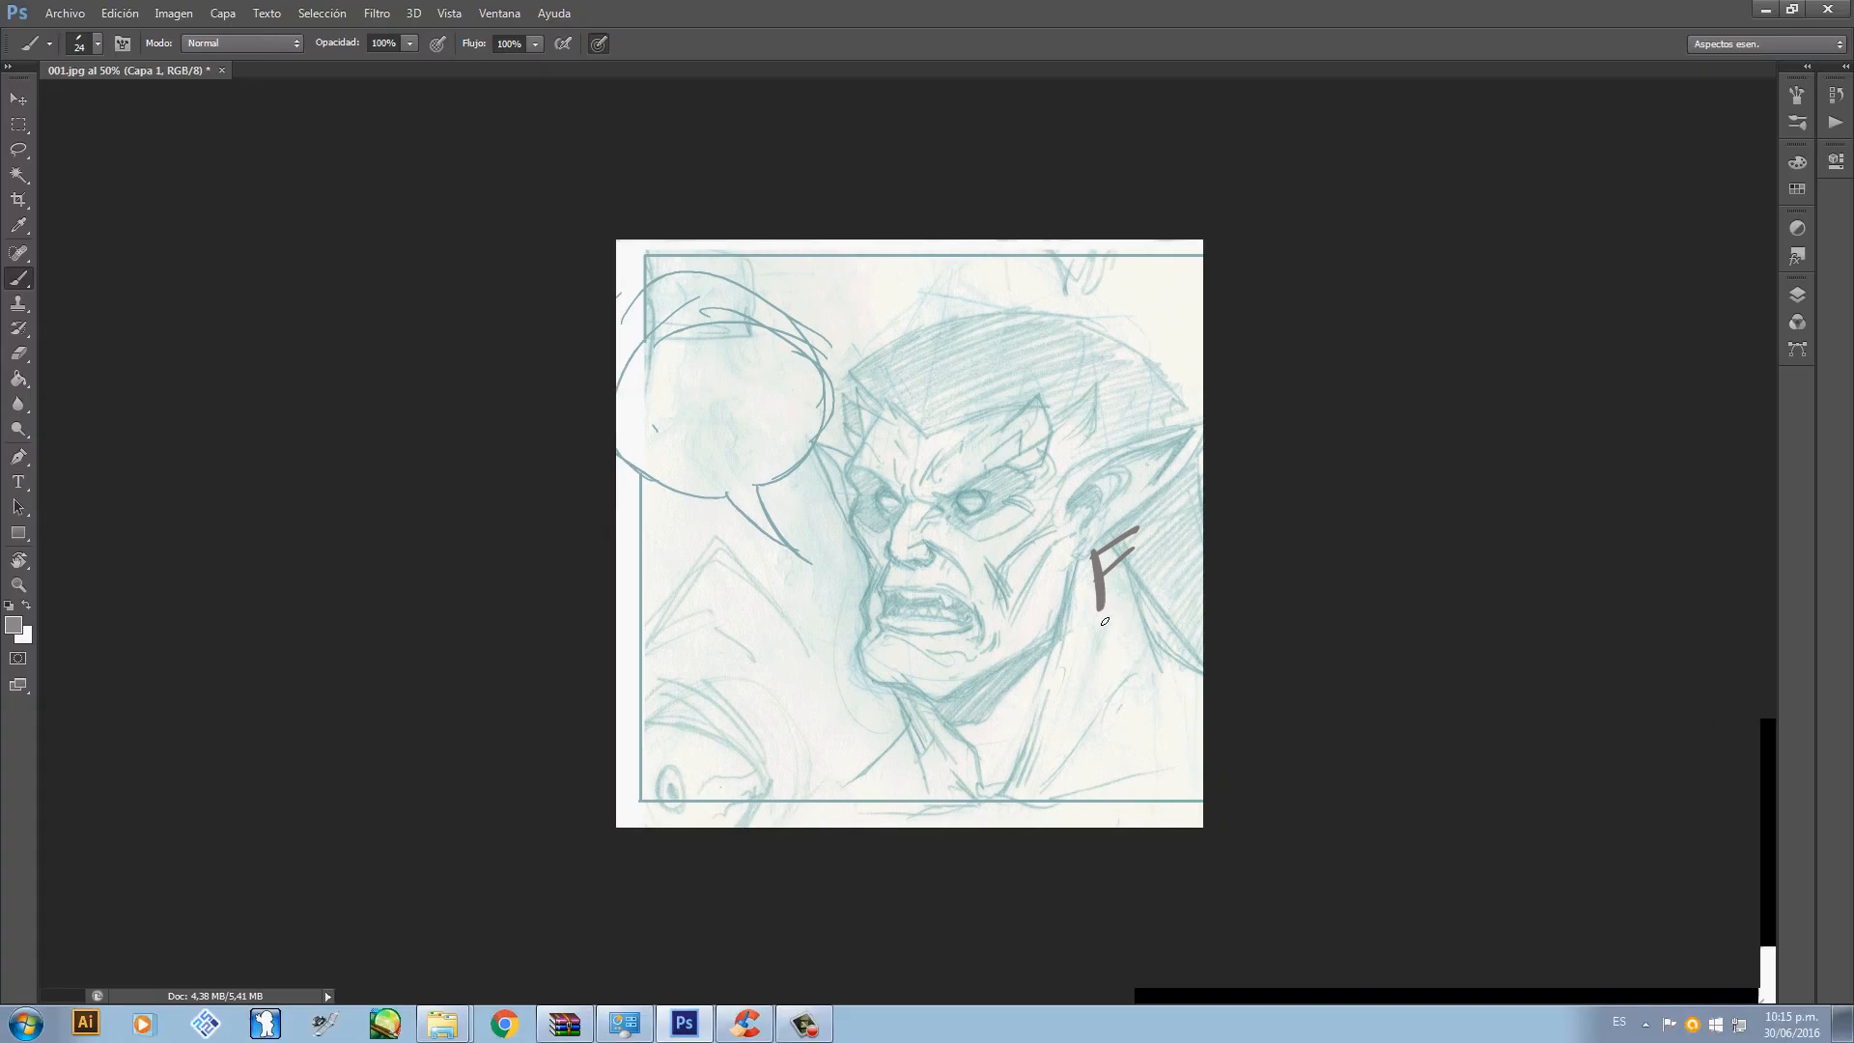
# - Lasso the painted letter F below the ear at 100% zoom, delete it and clear the selection
pyautogui.hotkey('ctrl', '1')
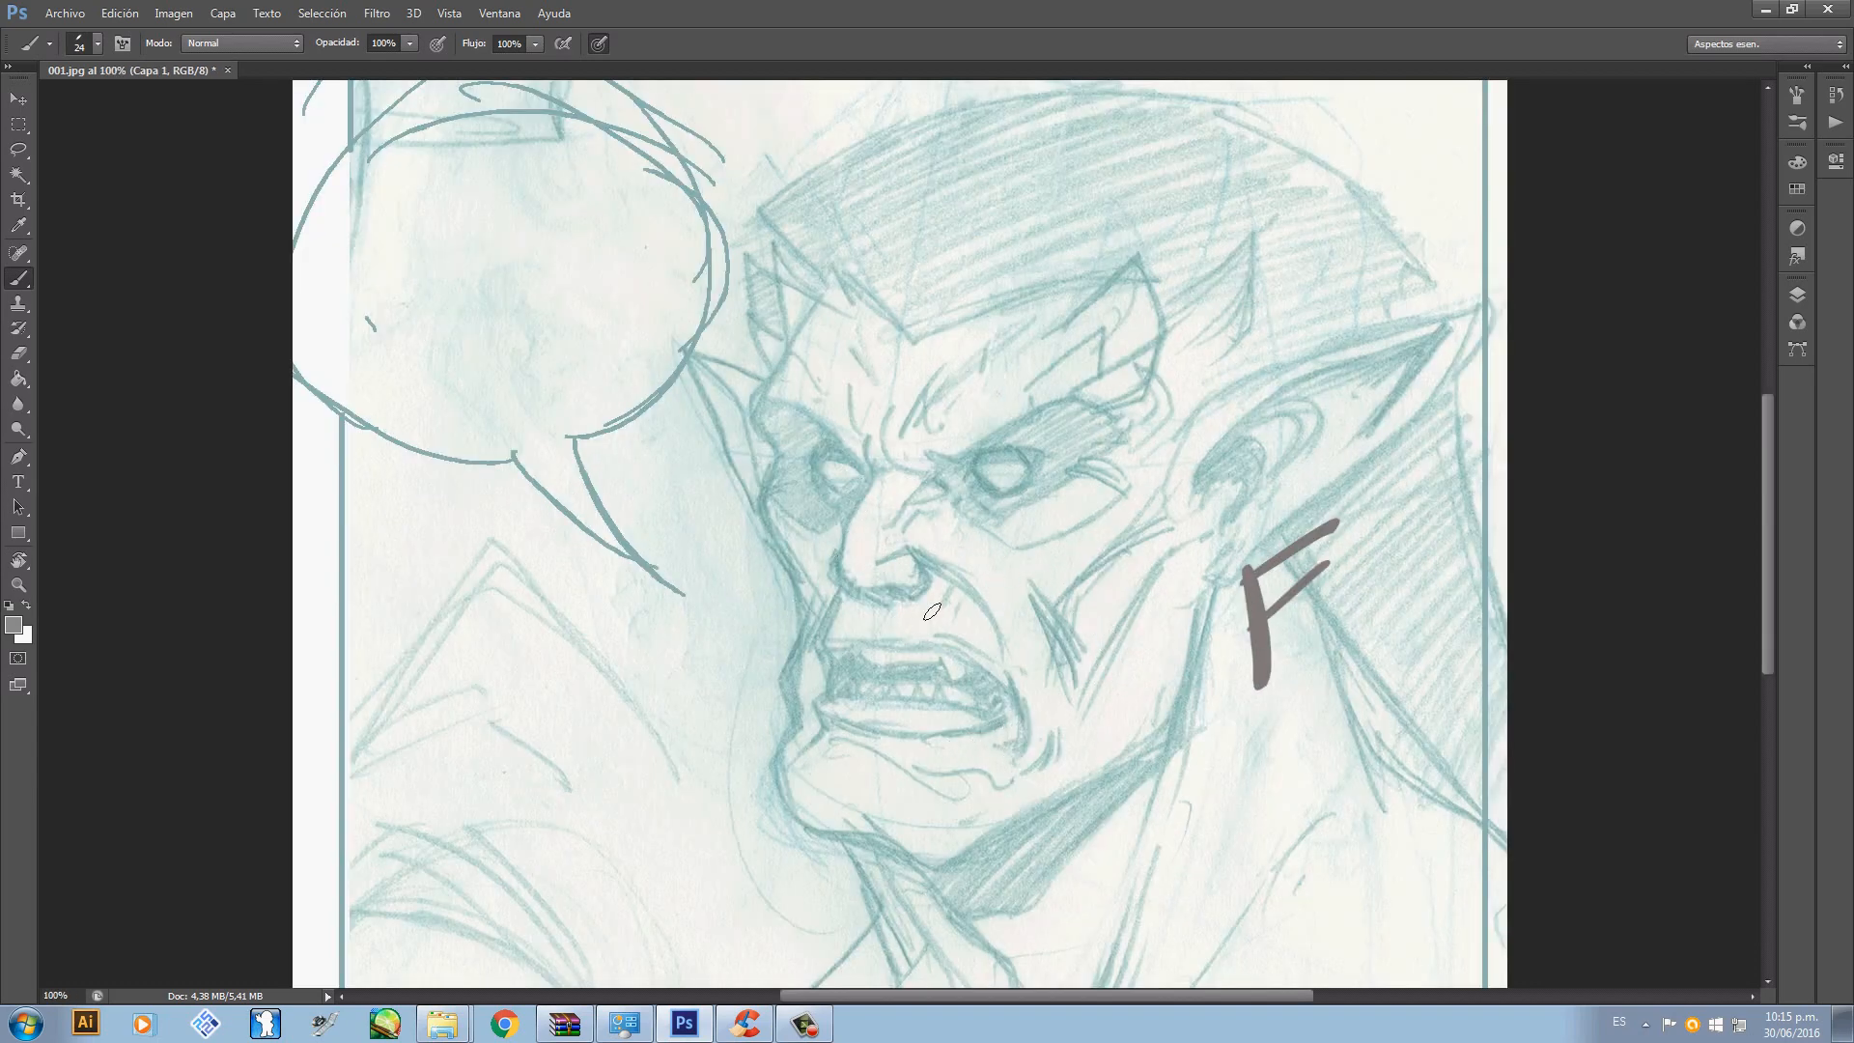
pyautogui.press('l')
pyautogui.moveTo(1219, 557); pyautogui.dragTo(1120, 630)
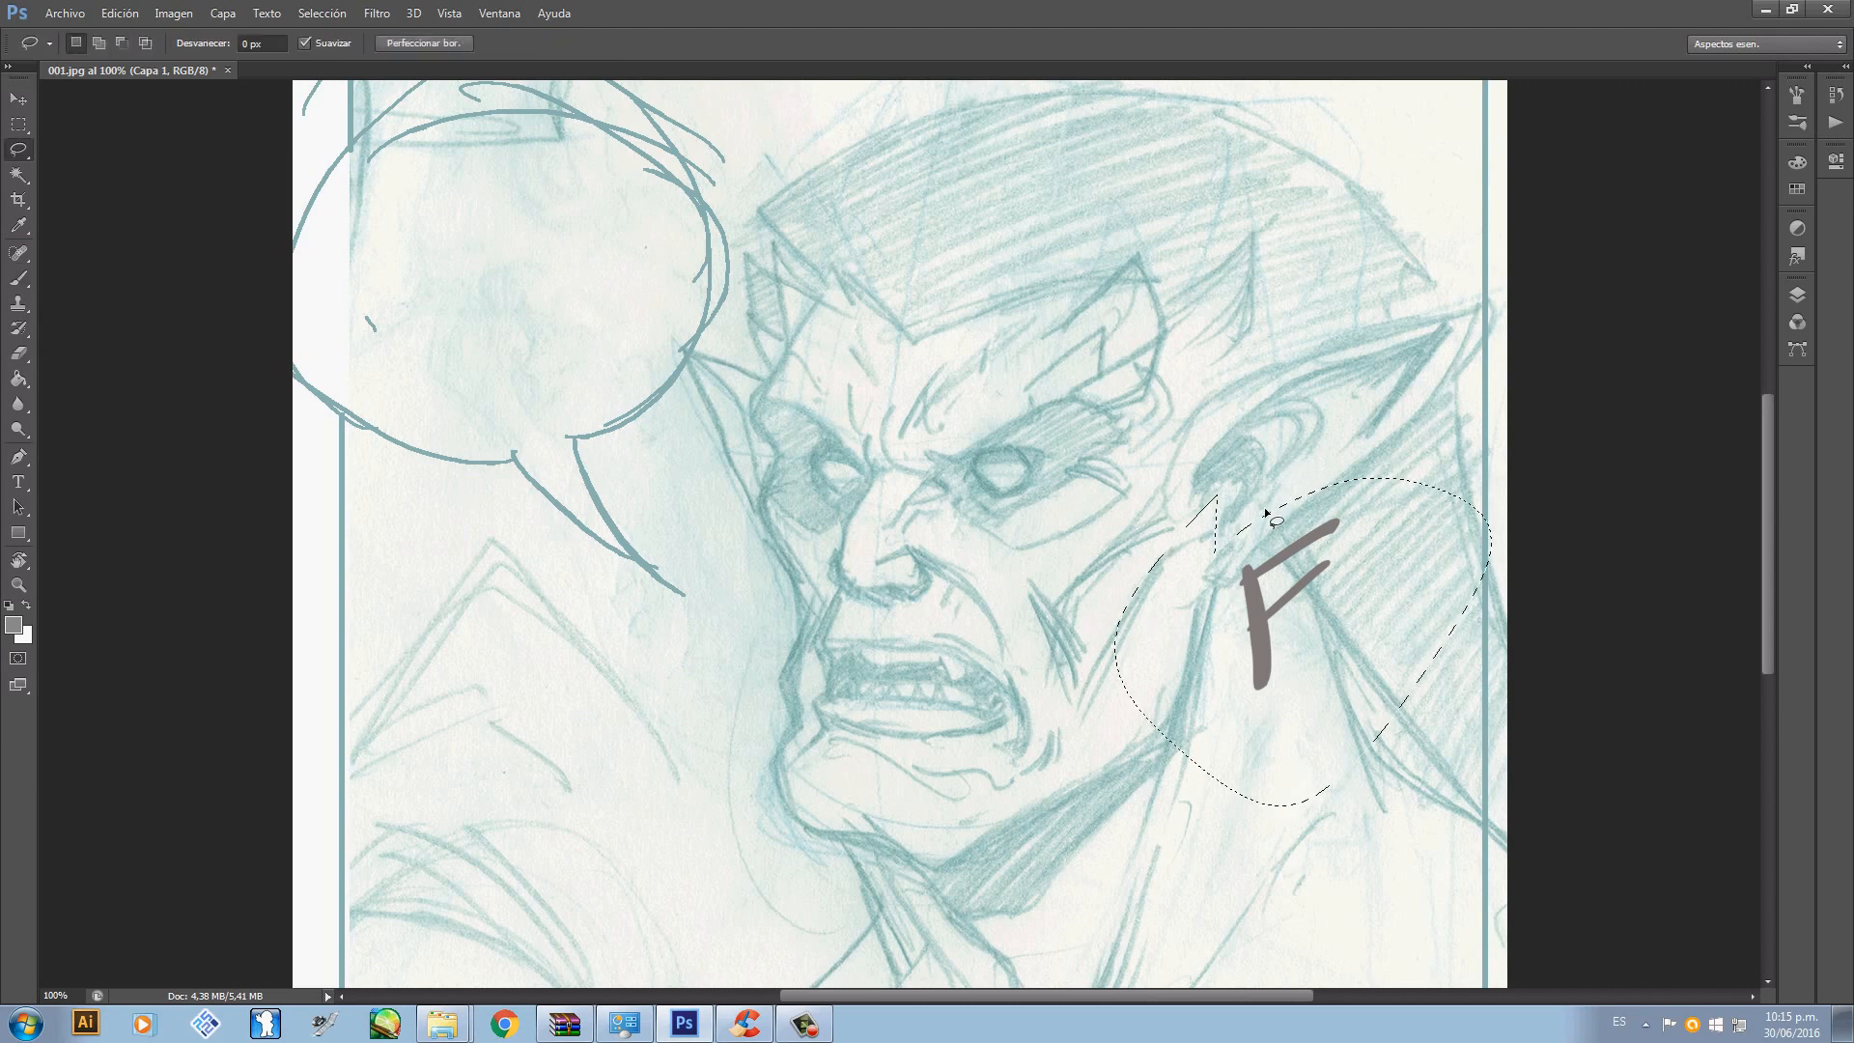
pyautogui.press('Delete')
pyautogui.hotkey('ctrl', 'd')
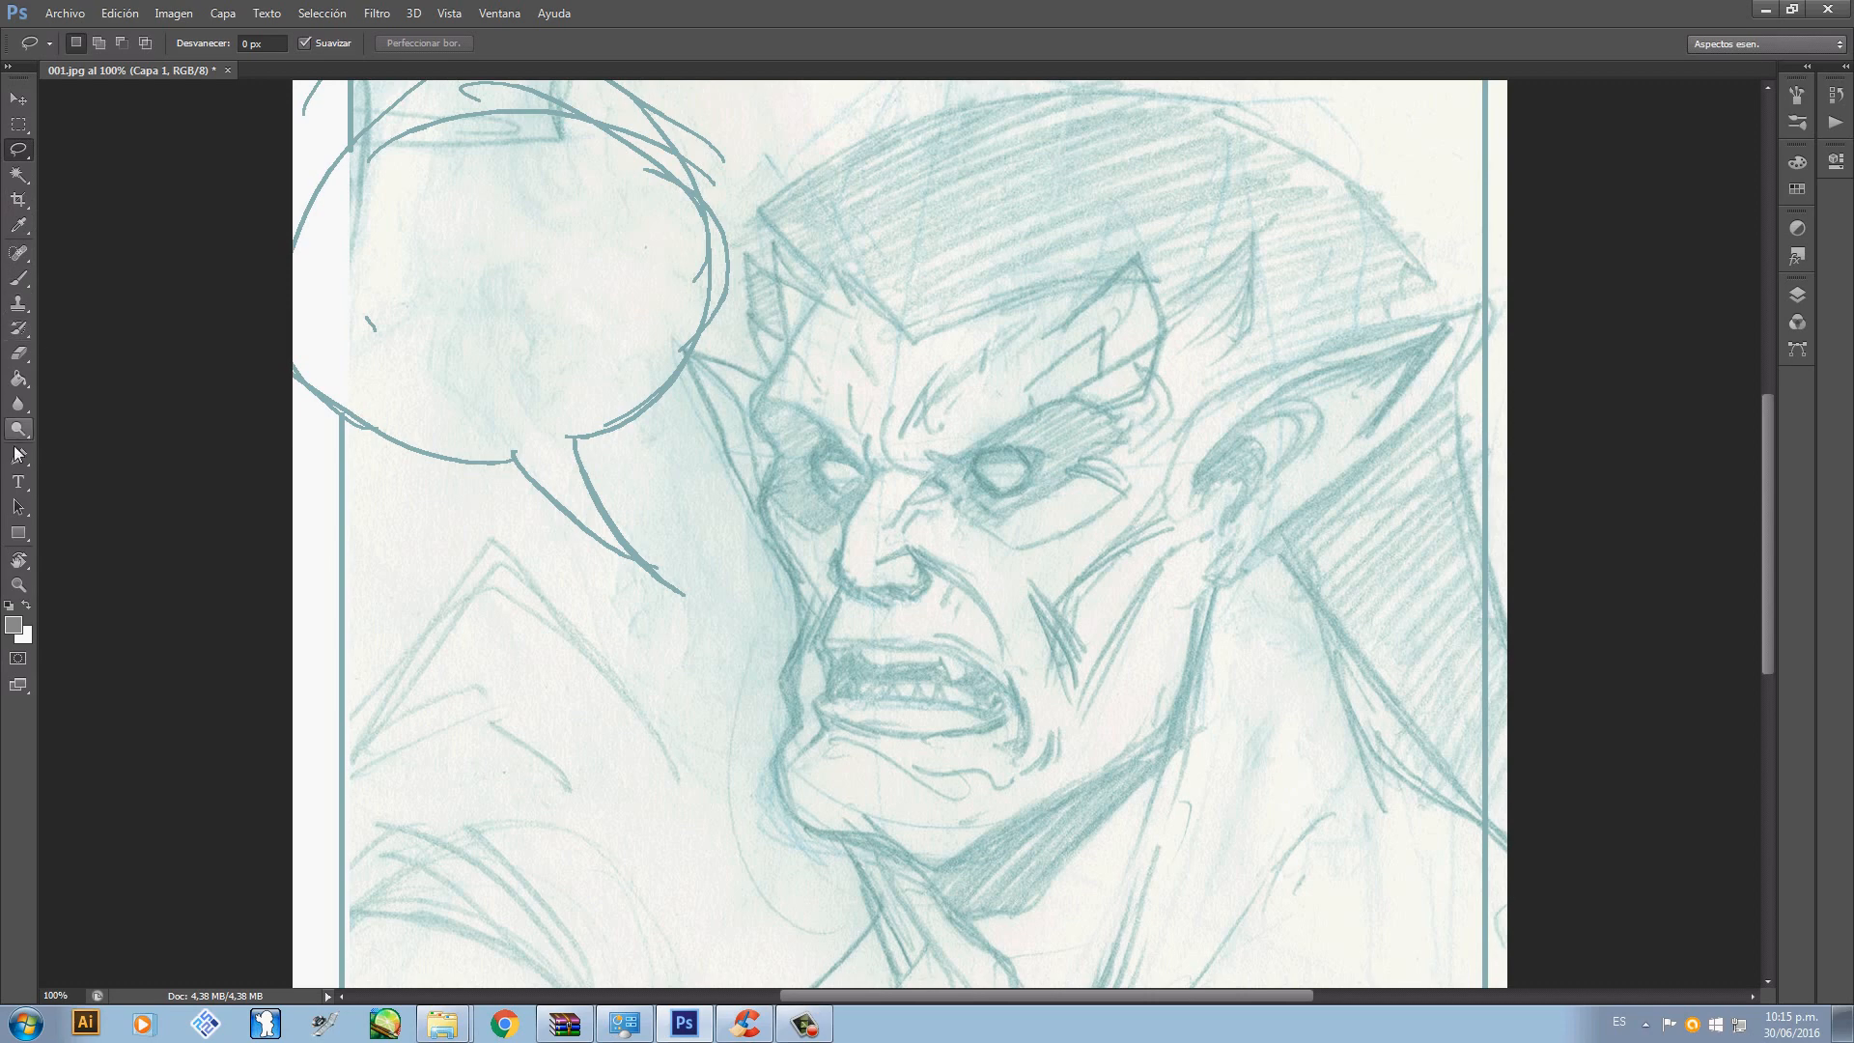
# - Show the layers with Capa 1 active, try a brush stroke over the character's wide eye at 200% zoom, and undo it
pyautogui.click(1800, 297)
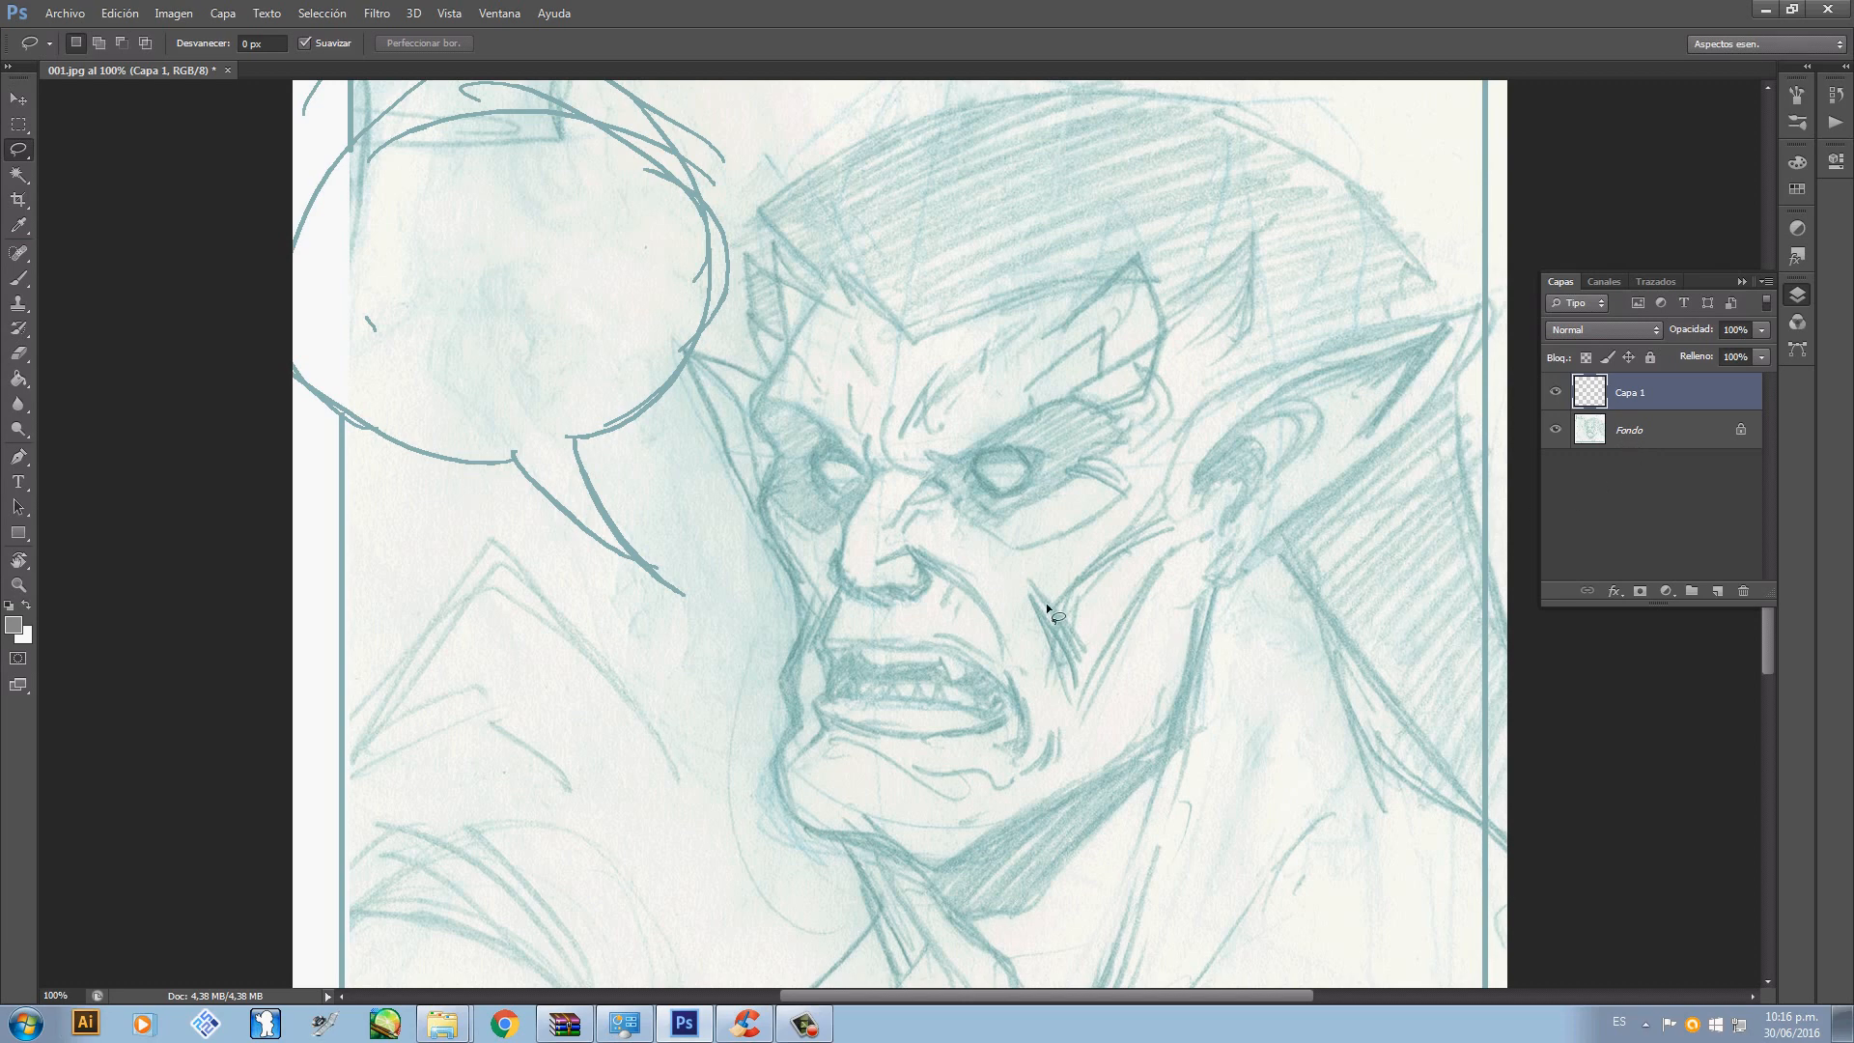
pyautogui.press('b')
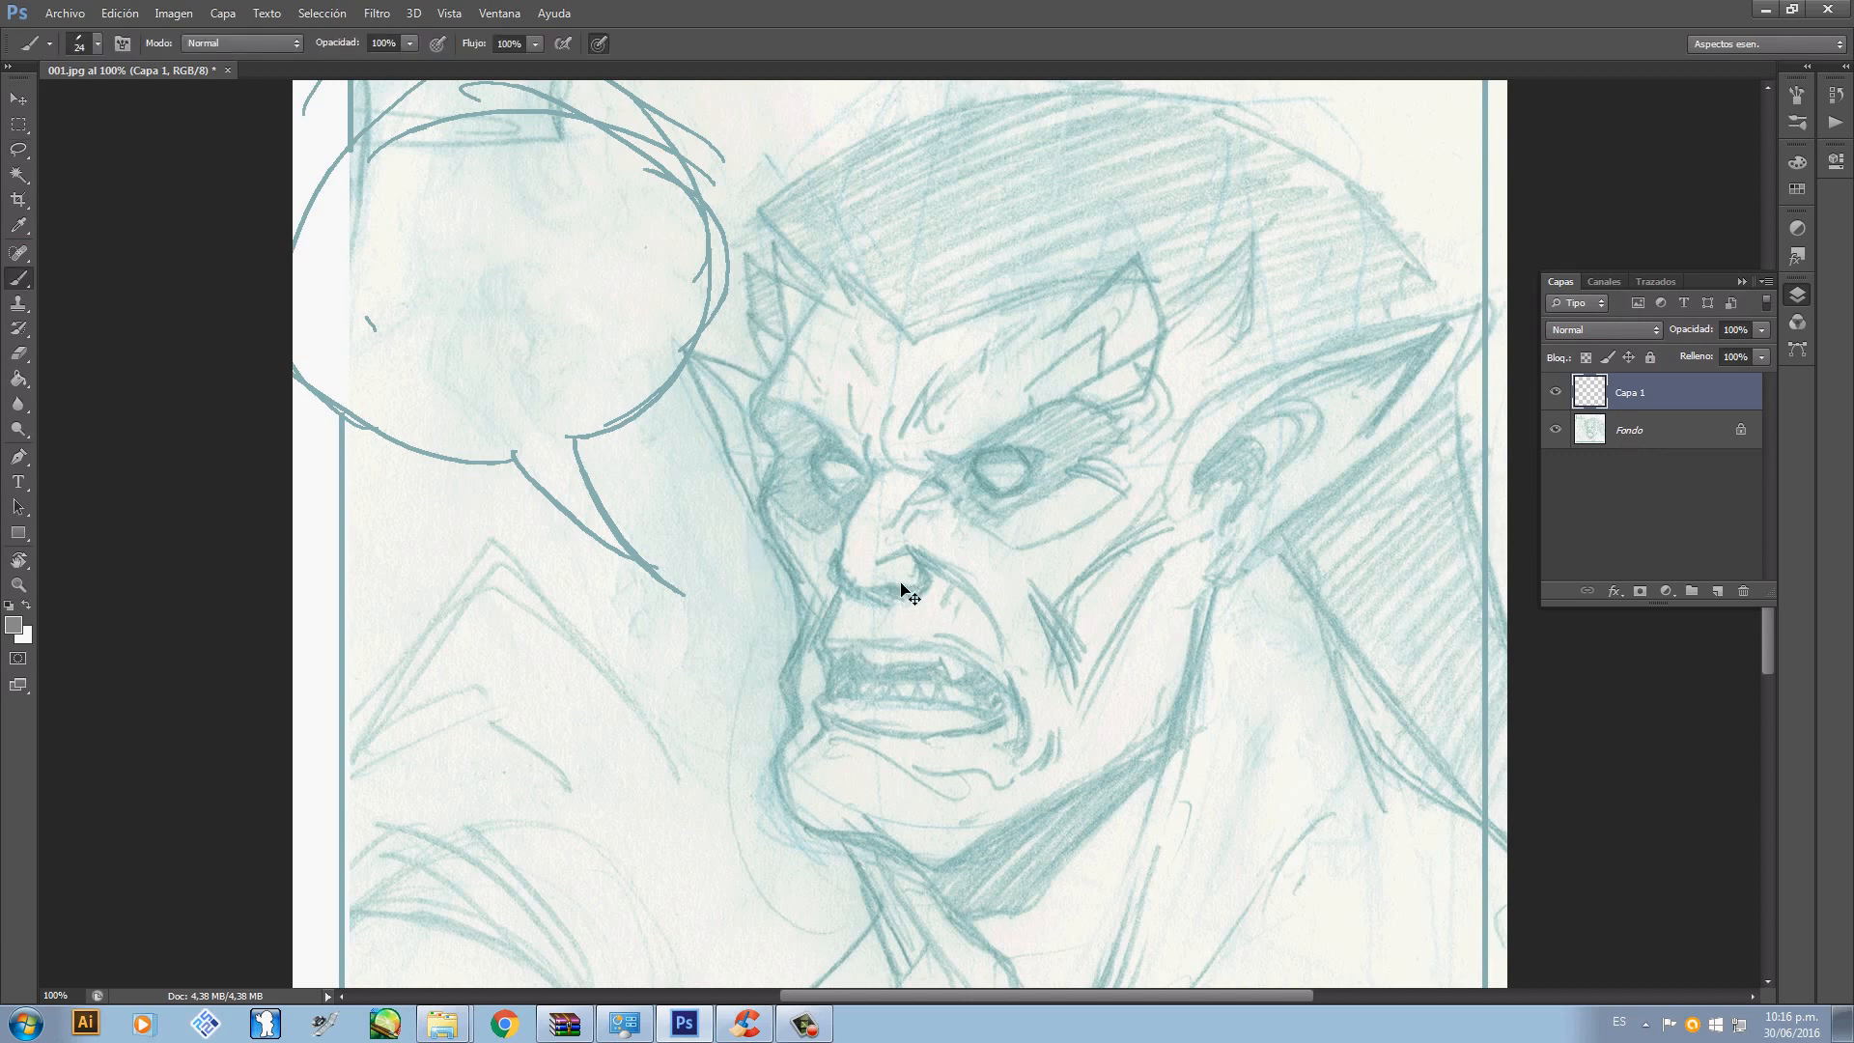
pyautogui.hotkey('ctrl', '+')
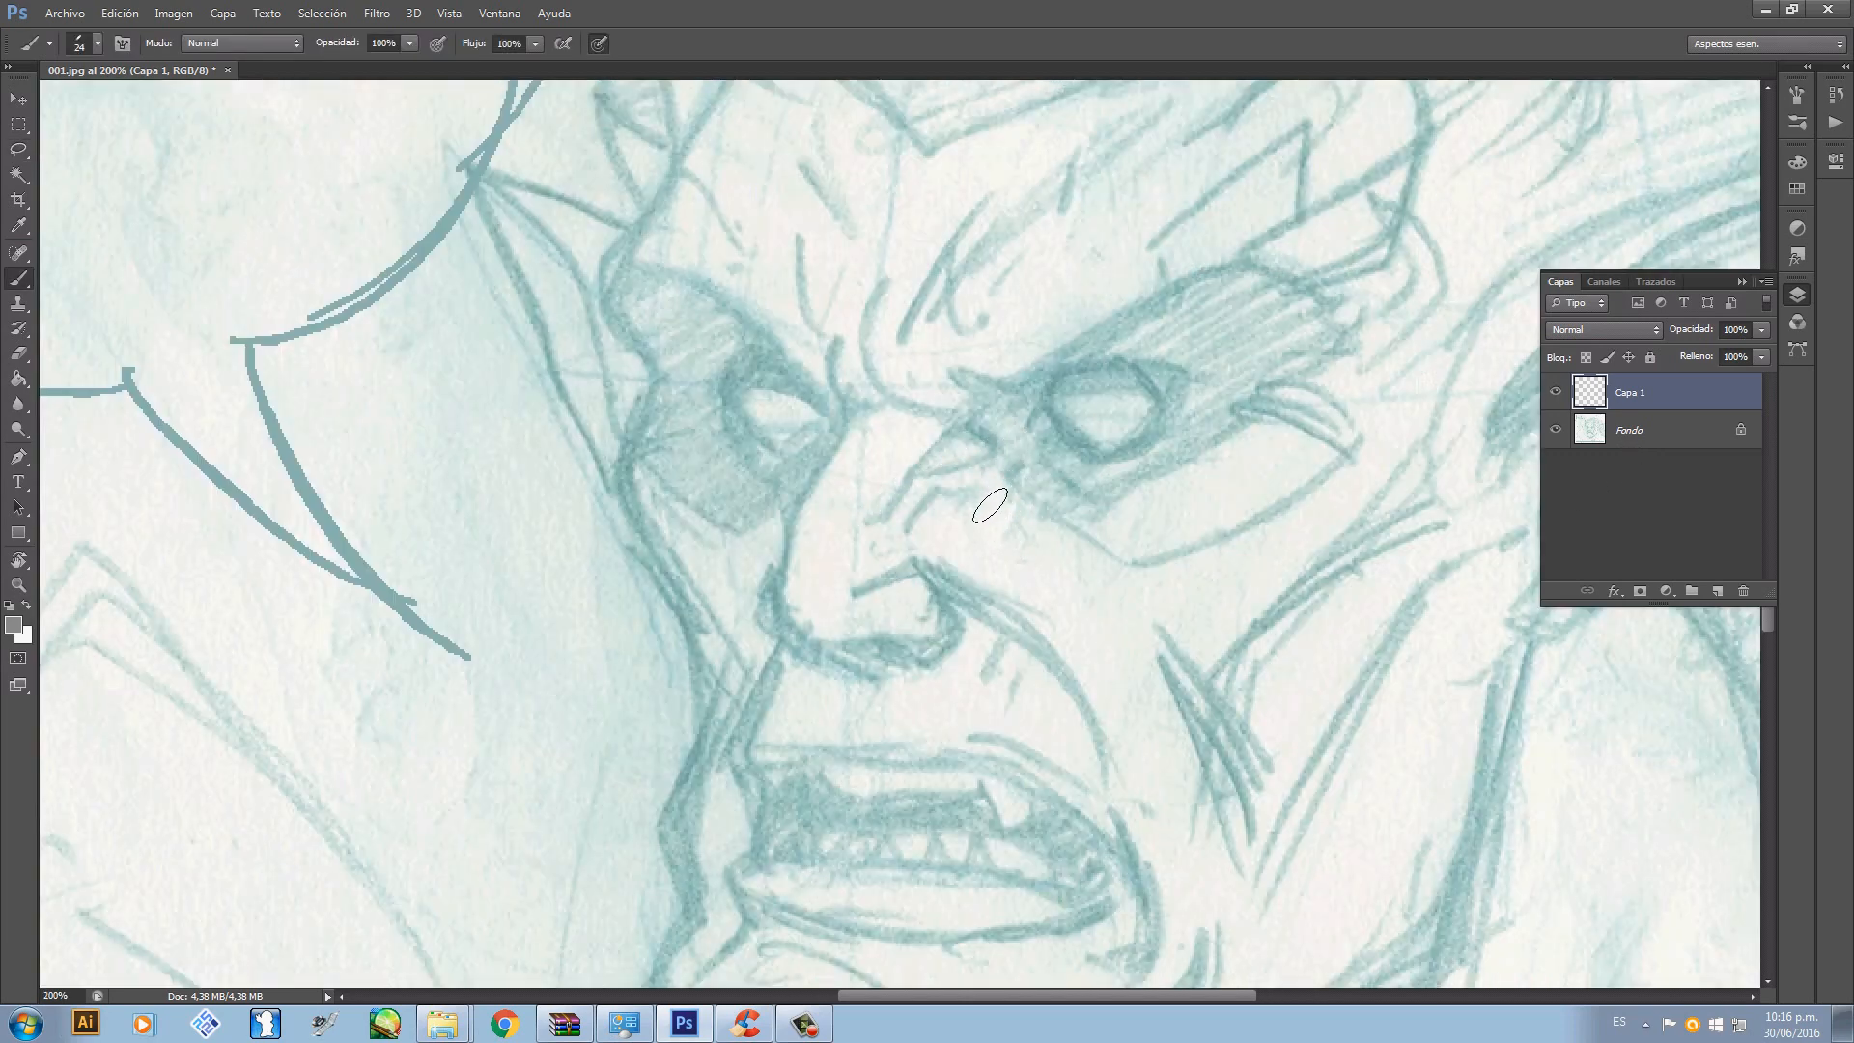
pyautogui.moveTo(1005, 525); pyautogui.dragTo(860, 623)
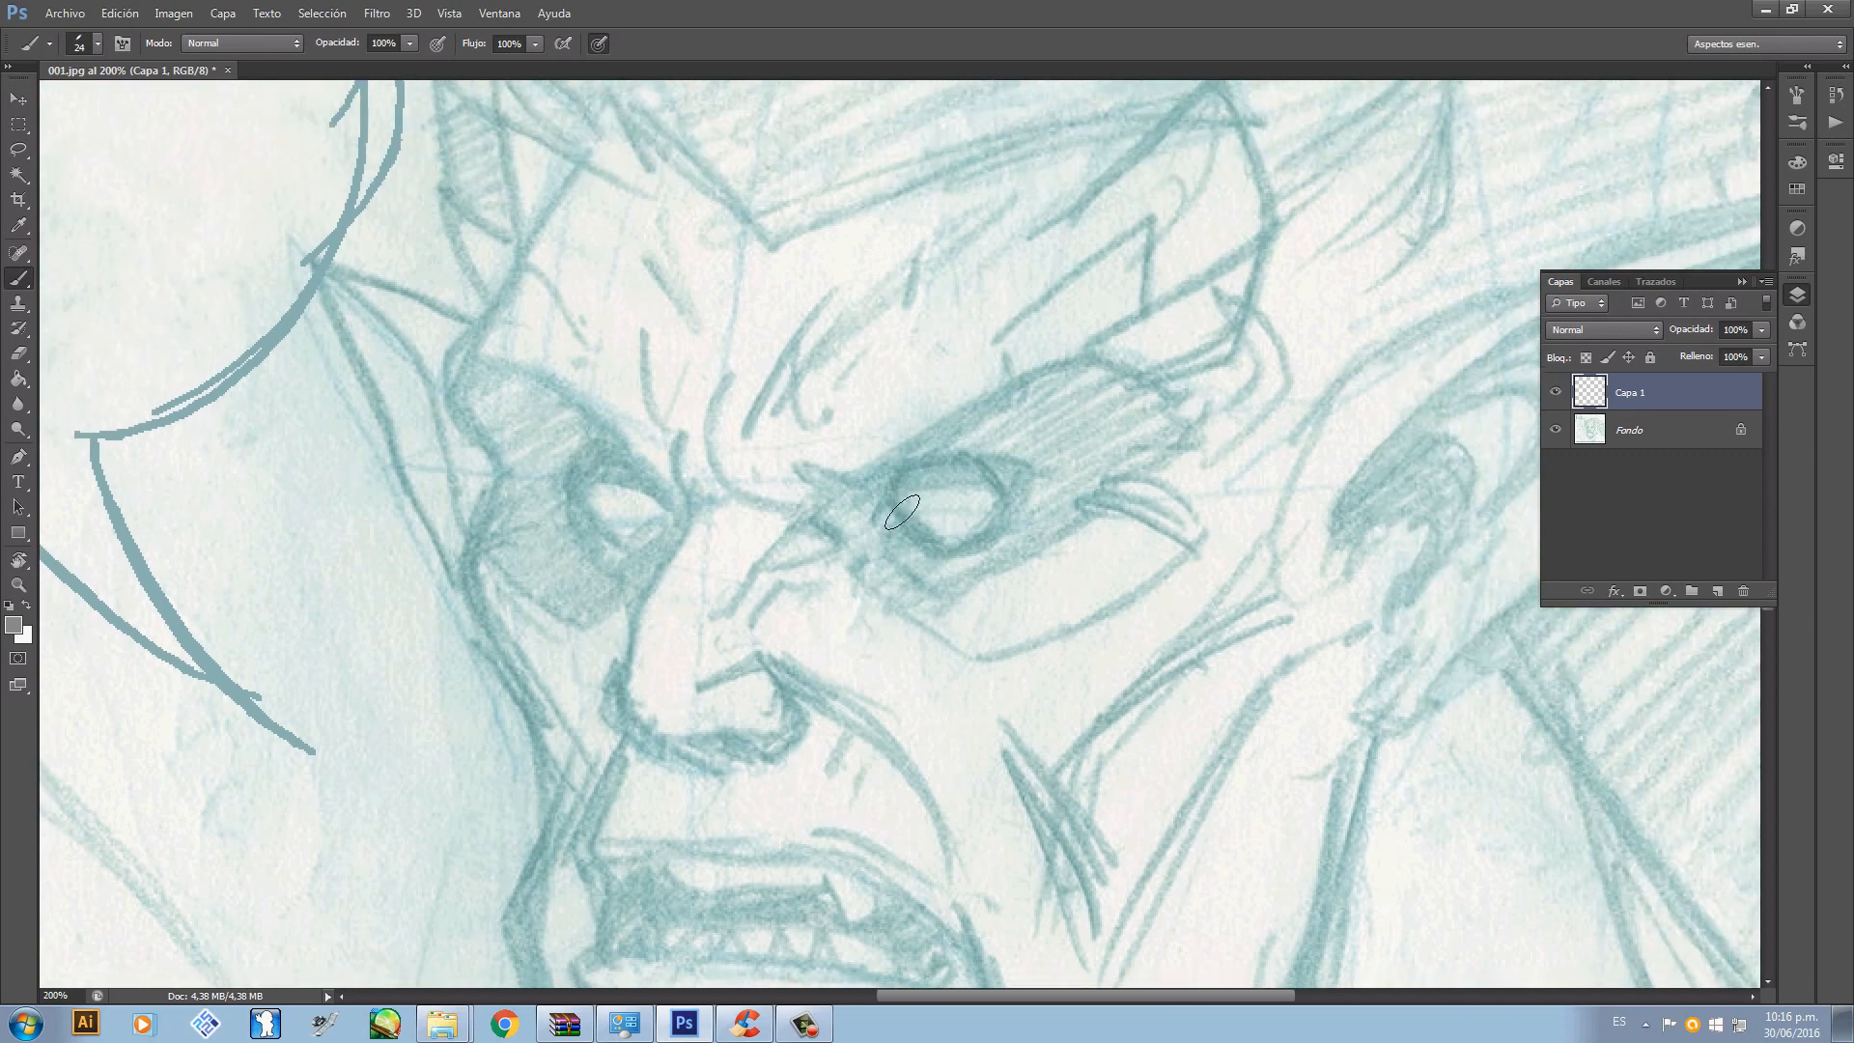
pyautogui.moveTo(896, 459); pyautogui.dragTo(1009, 436)
pyautogui.hotkey('ctrl', 'z')
# - Set the foreground colour to black and reduce the brush size to 20 px
pyautogui.click(14, 625)
pyautogui.click(519, 405)
pyautogui.click(849, 154)
pyautogui.rightClick(1005, 525)
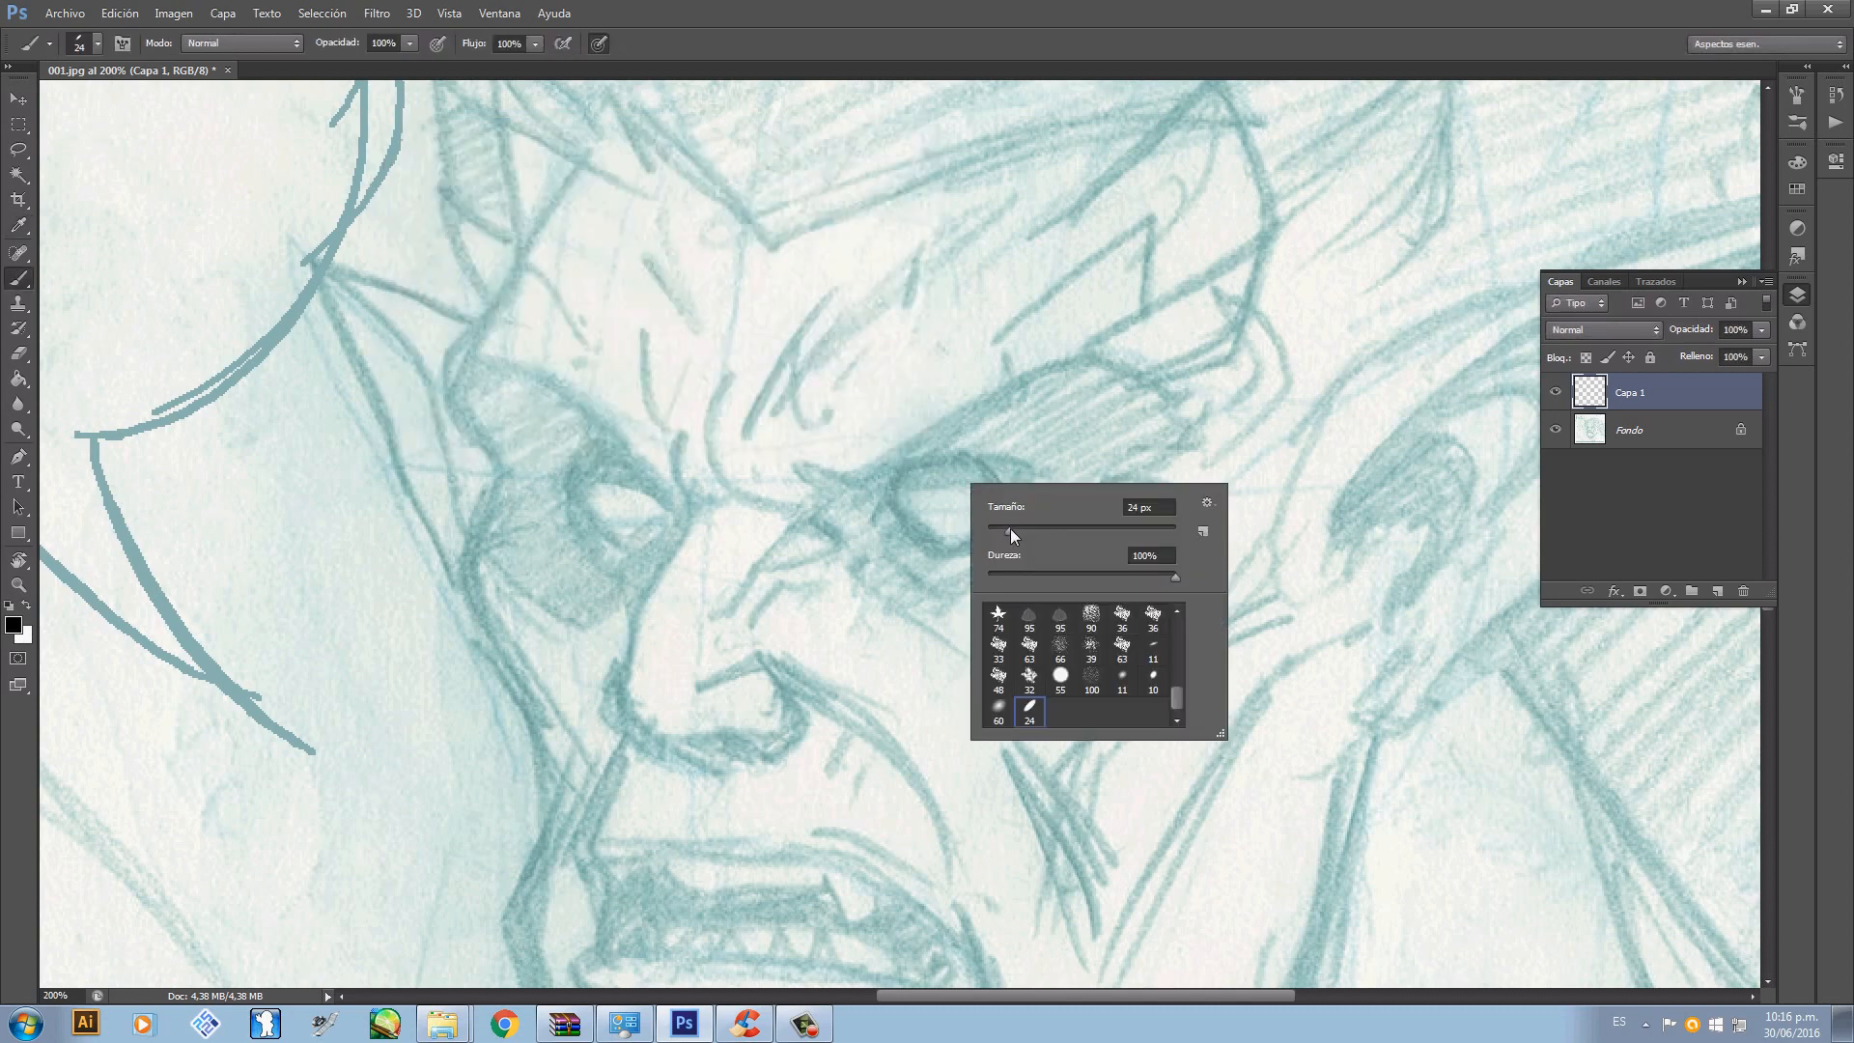
pyautogui.moveTo(1006, 530); pyautogui.dragTo(1000, 527)
pyautogui.press('Return')
# - Try three black strokes along the upper lid of the wide eye, undoing each one
pyautogui.moveTo(880, 498)
pyautogui.mouseDown()
pyautogui.moveTo(941, 483)
pyautogui.moveTo(1035, 472)
pyautogui.mouseUp()
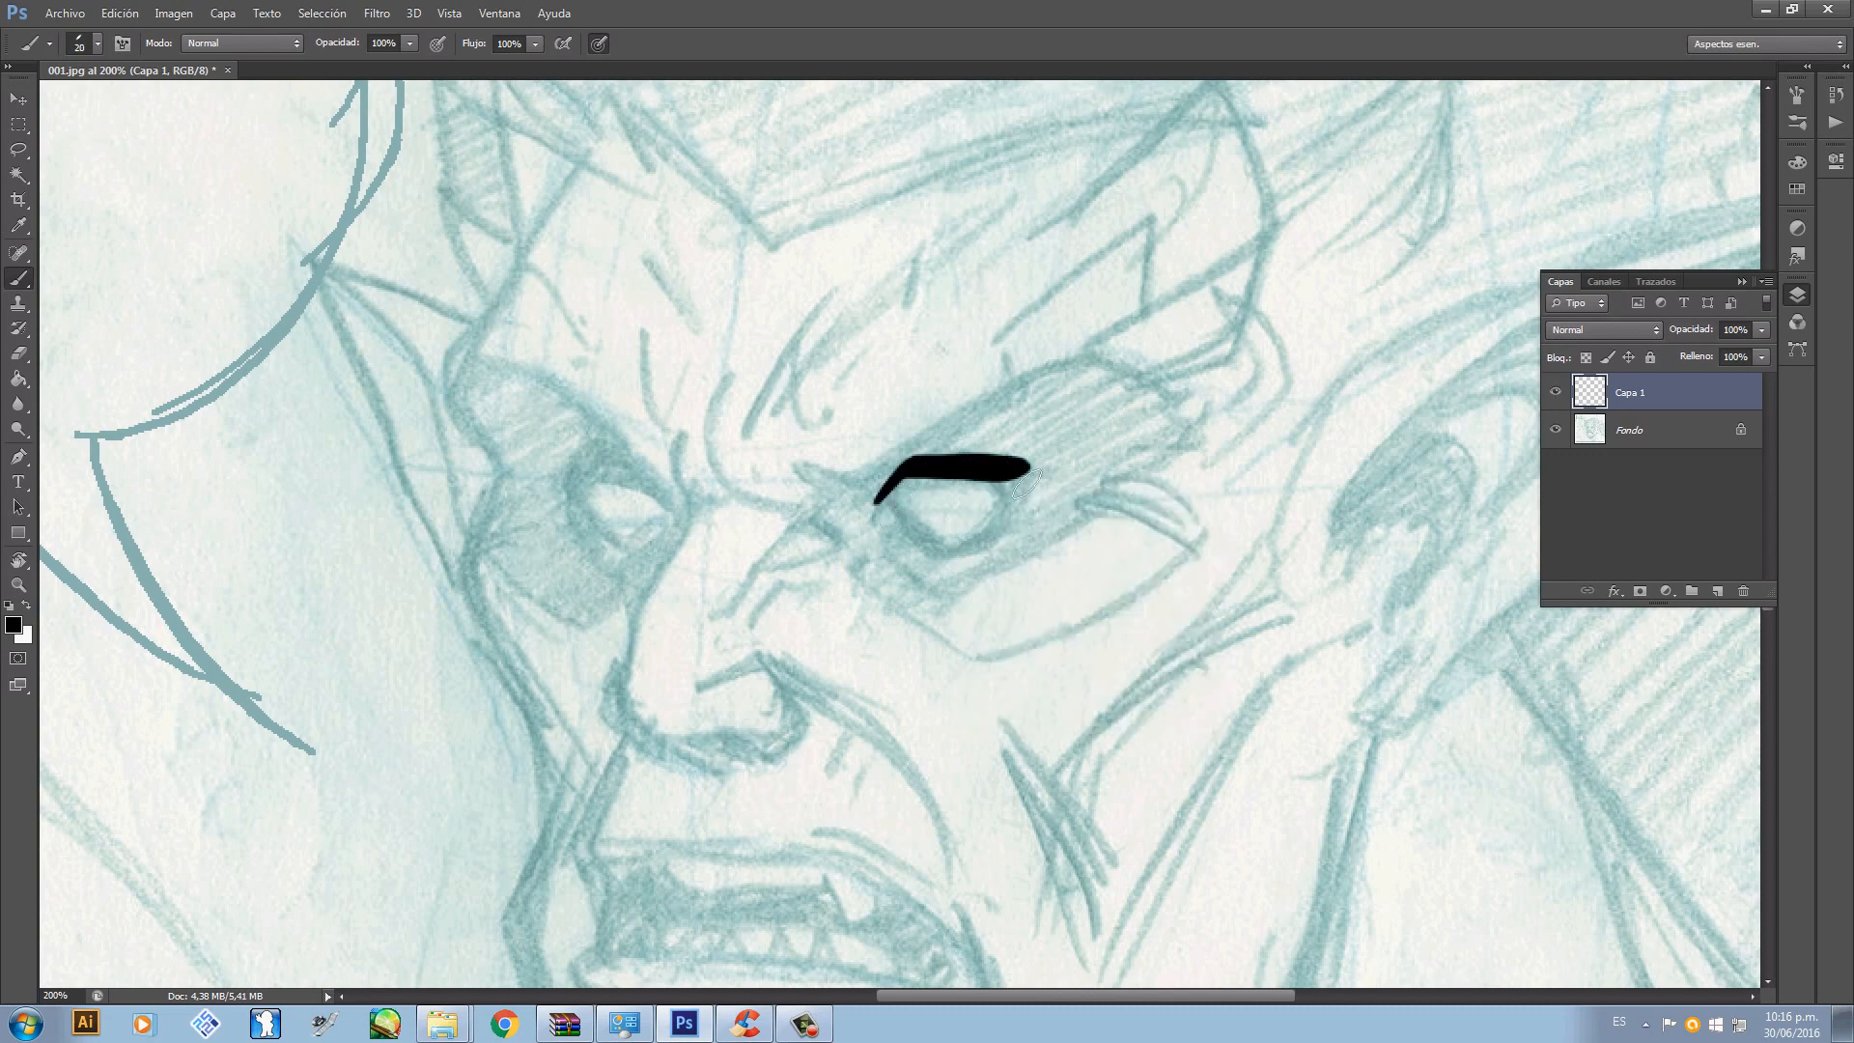
pyautogui.hotkey('ctrl', 'z')
pyautogui.moveTo(880, 498)
pyautogui.mouseDown()
pyautogui.moveTo(921, 483)
pyautogui.moveTo(1014, 468)
pyautogui.mouseUp()
pyautogui.hotkey('ctrl', 'z')
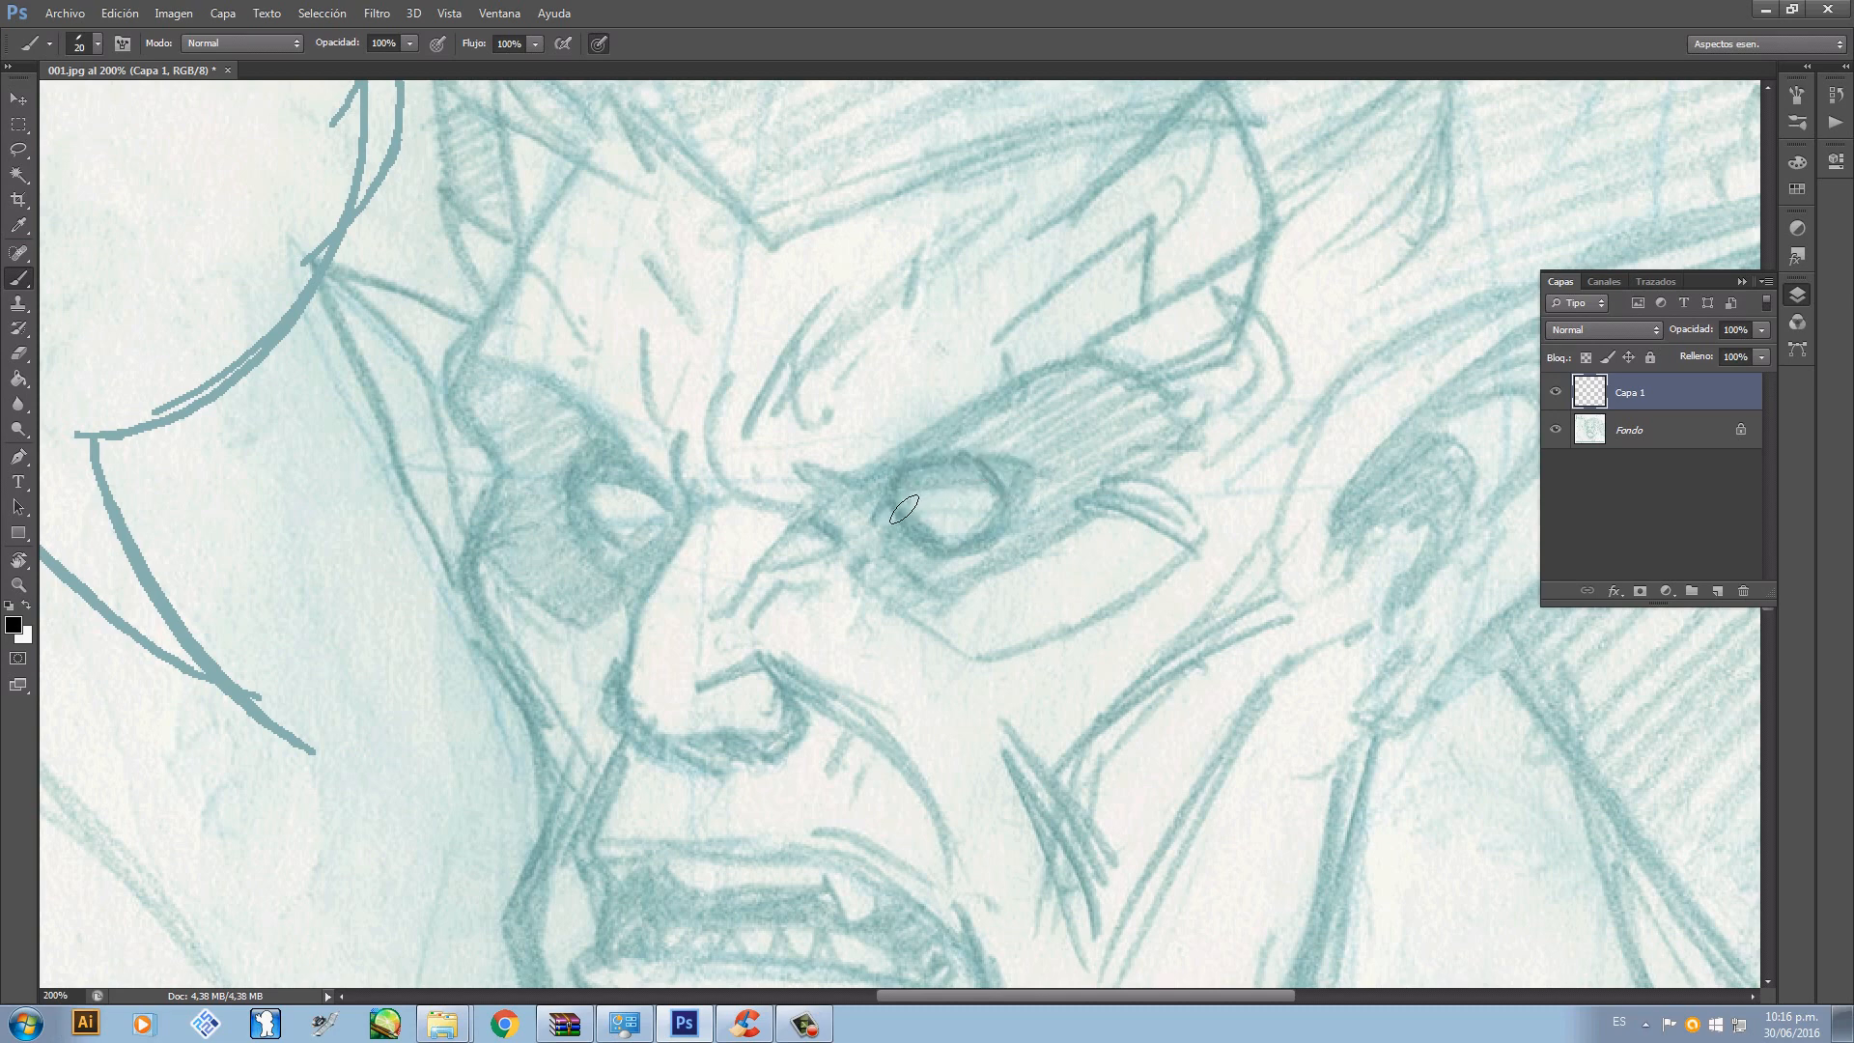
pyautogui.moveTo(879, 498)
pyautogui.mouseDown()
pyautogui.moveTo(971, 465)
pyautogui.moveTo(1007, 498)
pyautogui.mouseUp()
pyautogui.hotkey('ctrl', 'z')
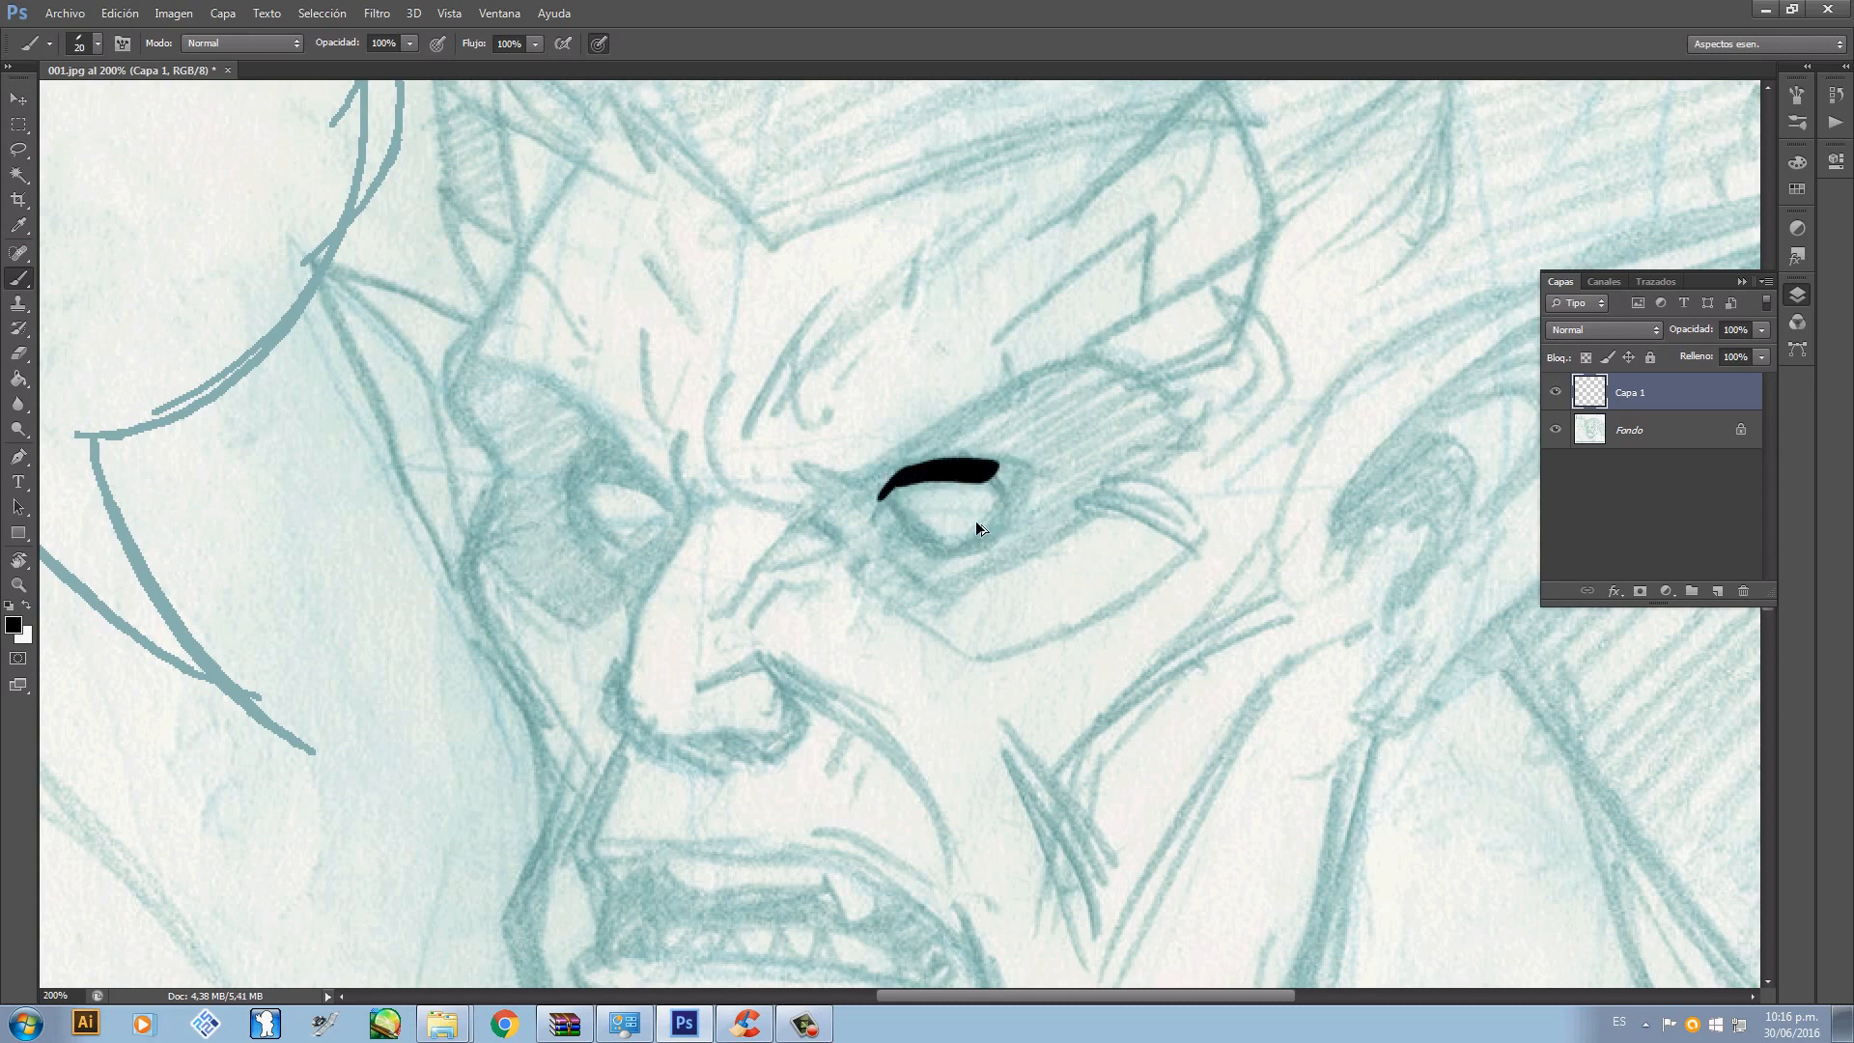
# - Try the brush at 10 px with small marks beside the eye, undo them, and set the size back to 20 px
pyautogui.rightClick(952, 498)
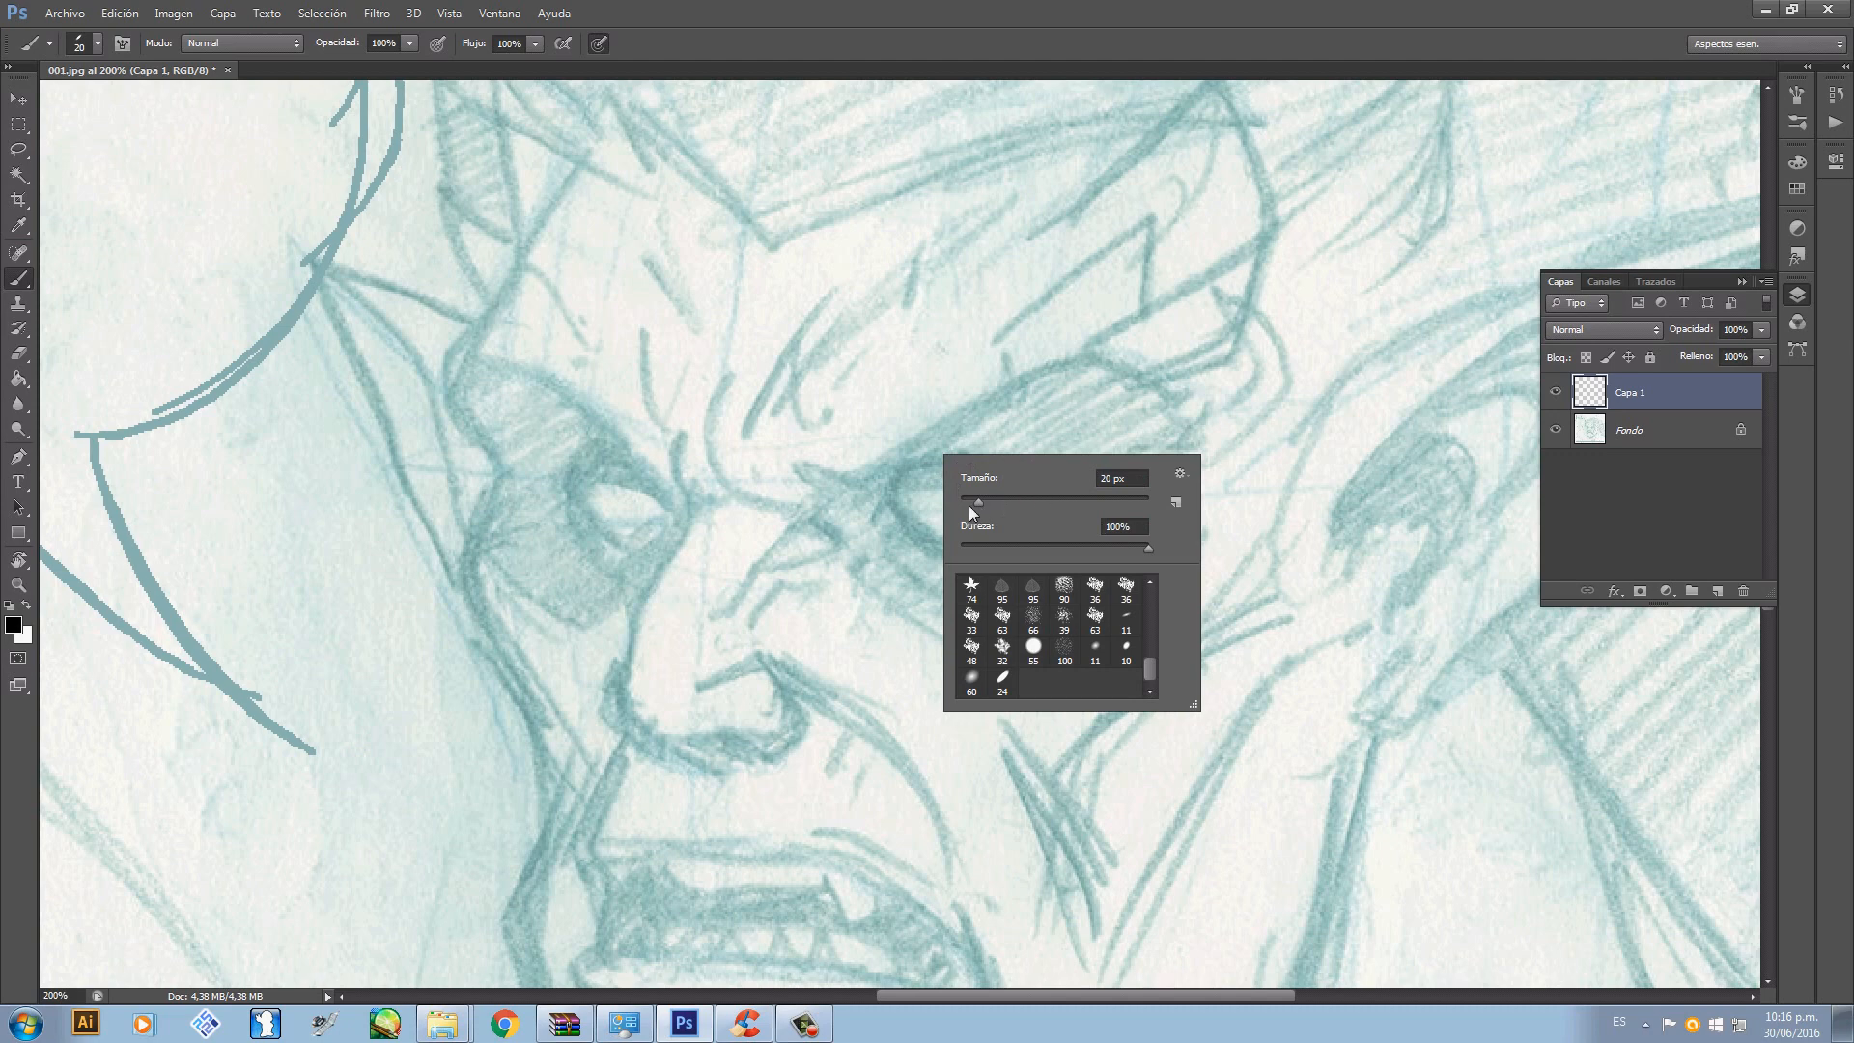
pyautogui.moveTo(975, 501)
pyautogui.mouseDown()
pyautogui.moveTo(899, 499)
pyautogui.moveTo(917, 487)
pyautogui.moveTo(885, 520)
pyautogui.moveTo(903, 540)
pyautogui.moveTo(888, 497)
pyautogui.mouseUp()
pyautogui.press('Return')
pyautogui.hotkey('ctrl', 'z')
pyautogui.hotkey('ctrl', 'z')
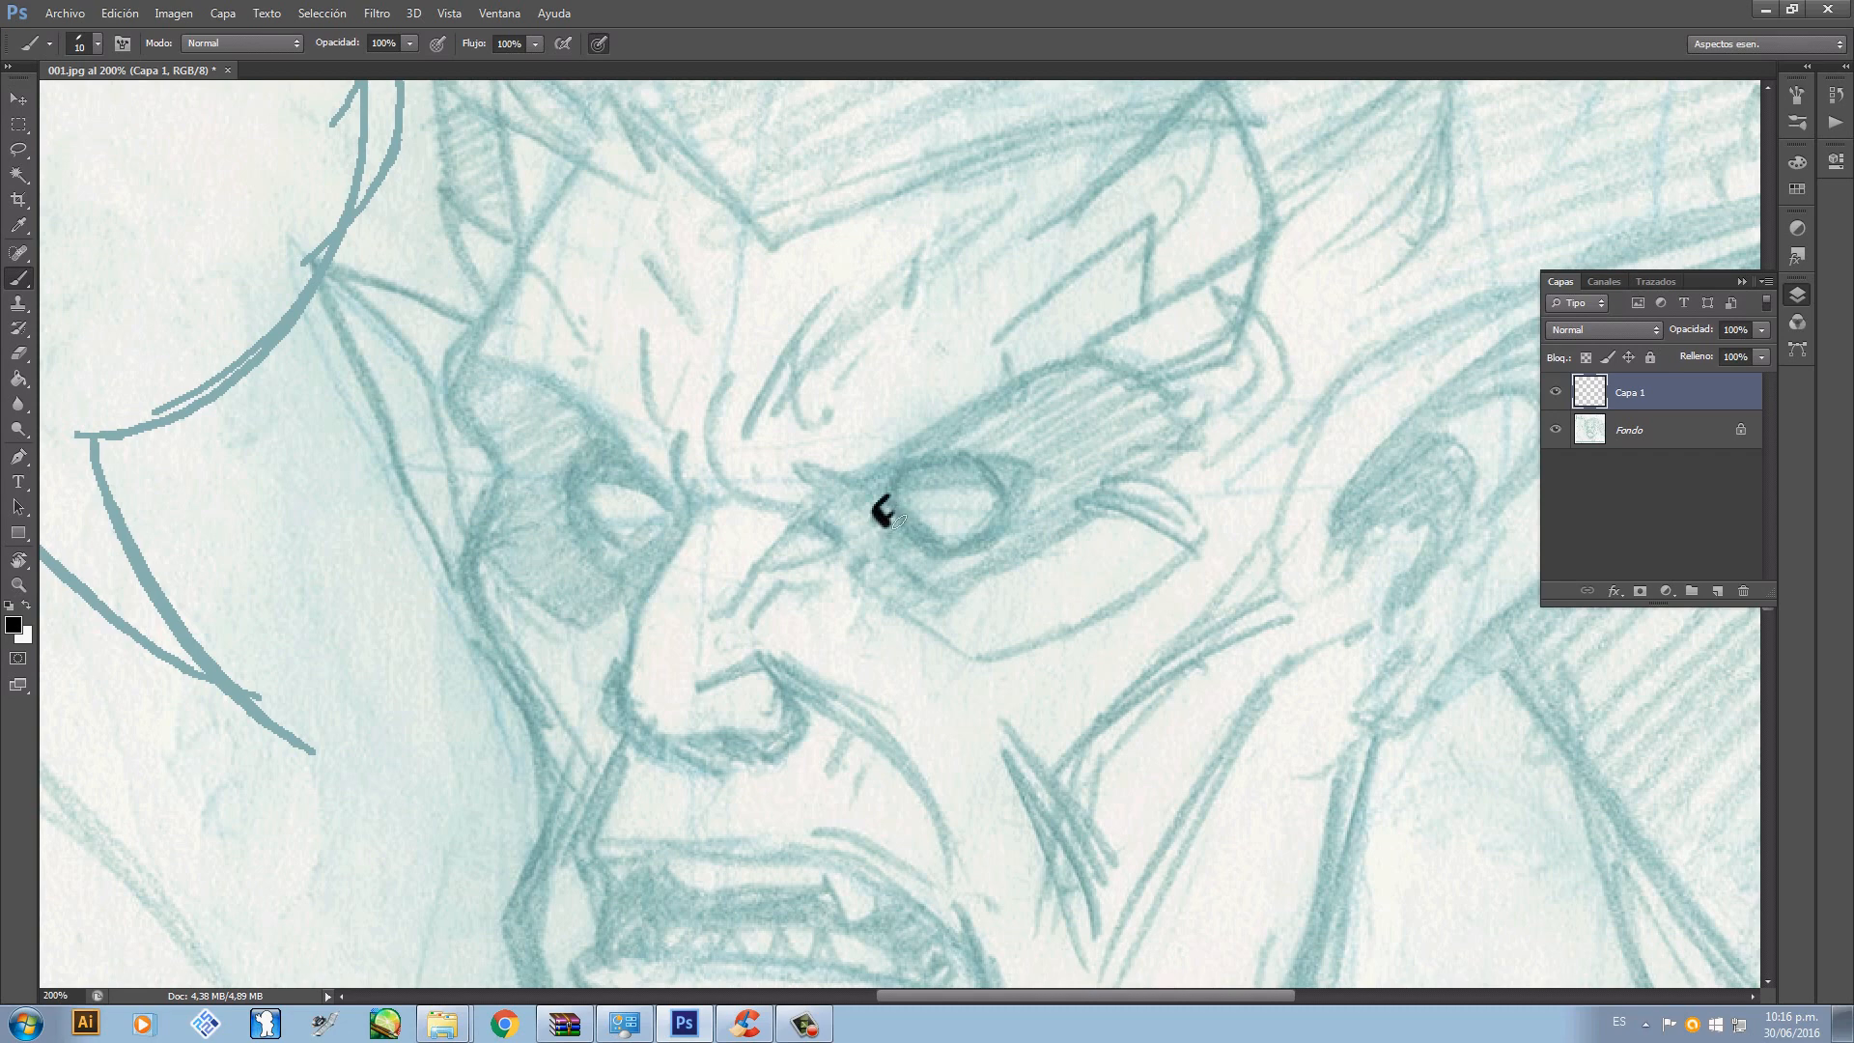
pyautogui.hotkey('ctrl', 'z')
pyautogui.rightClick(913, 473)
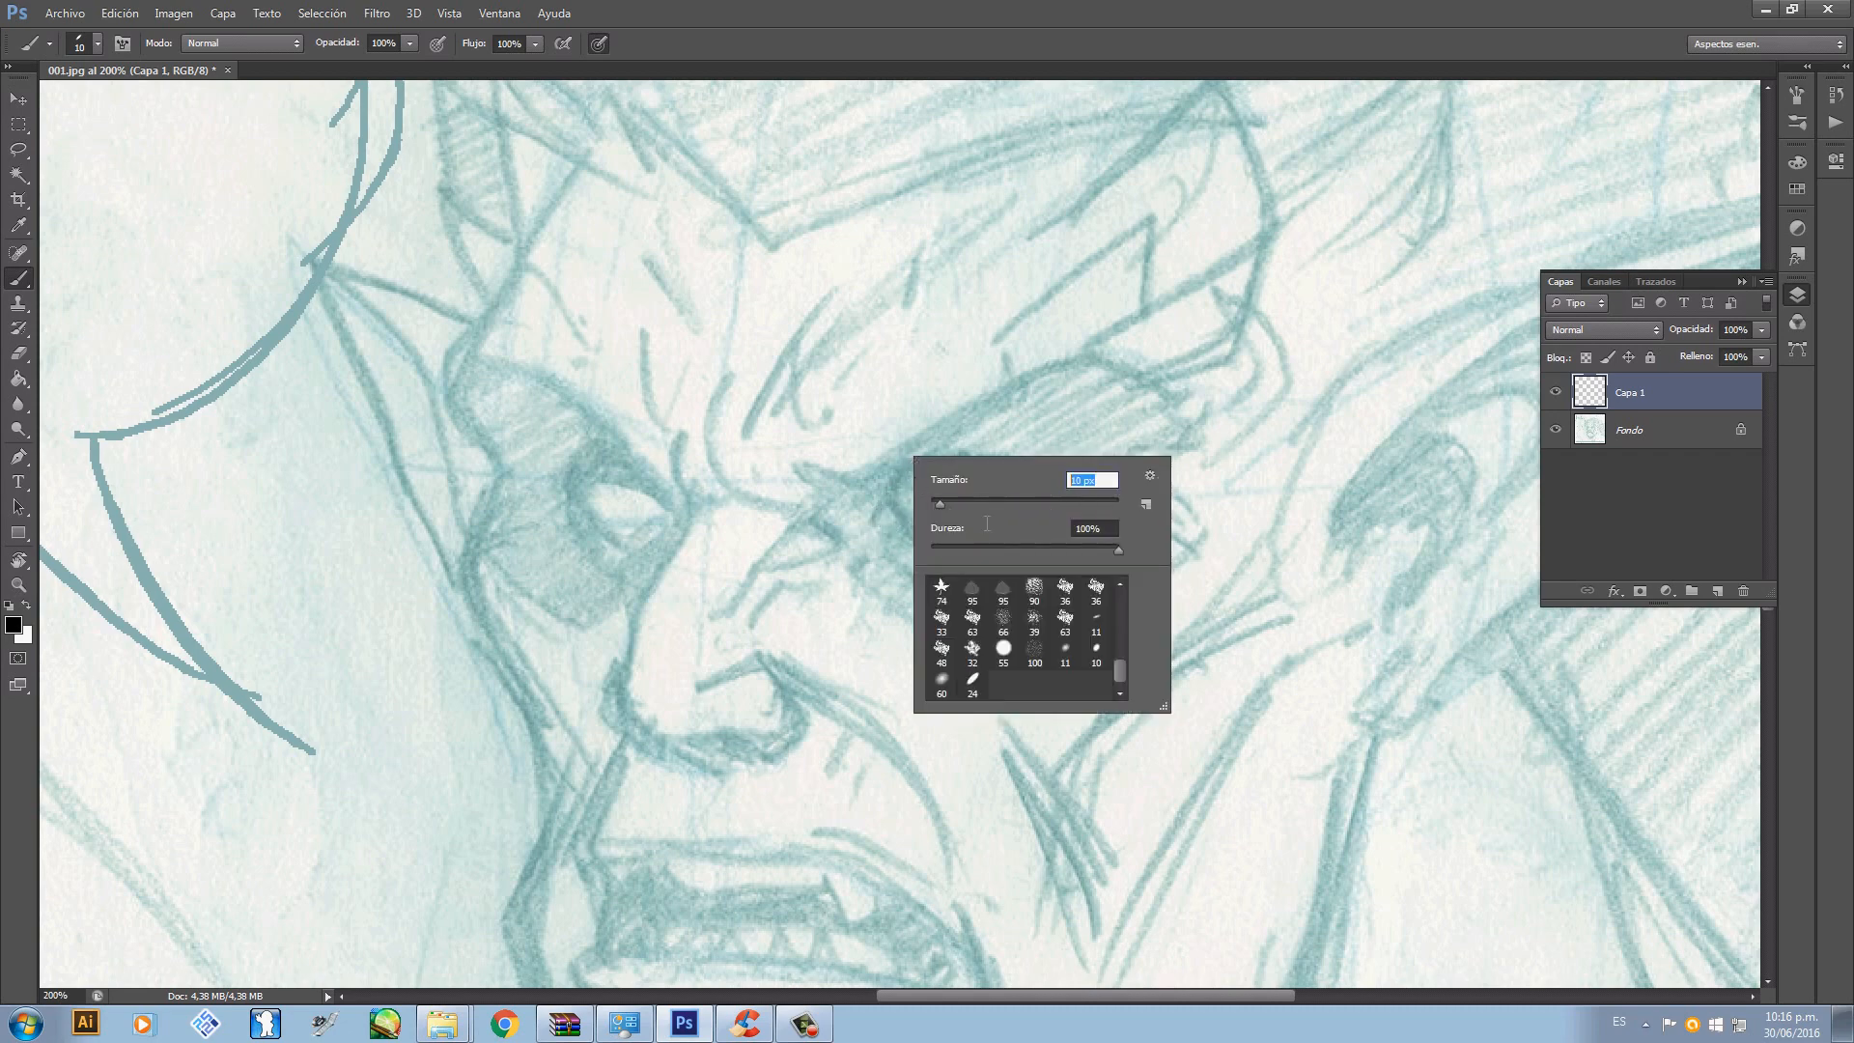
pyautogui.write('20')
pyautogui.press('Return')
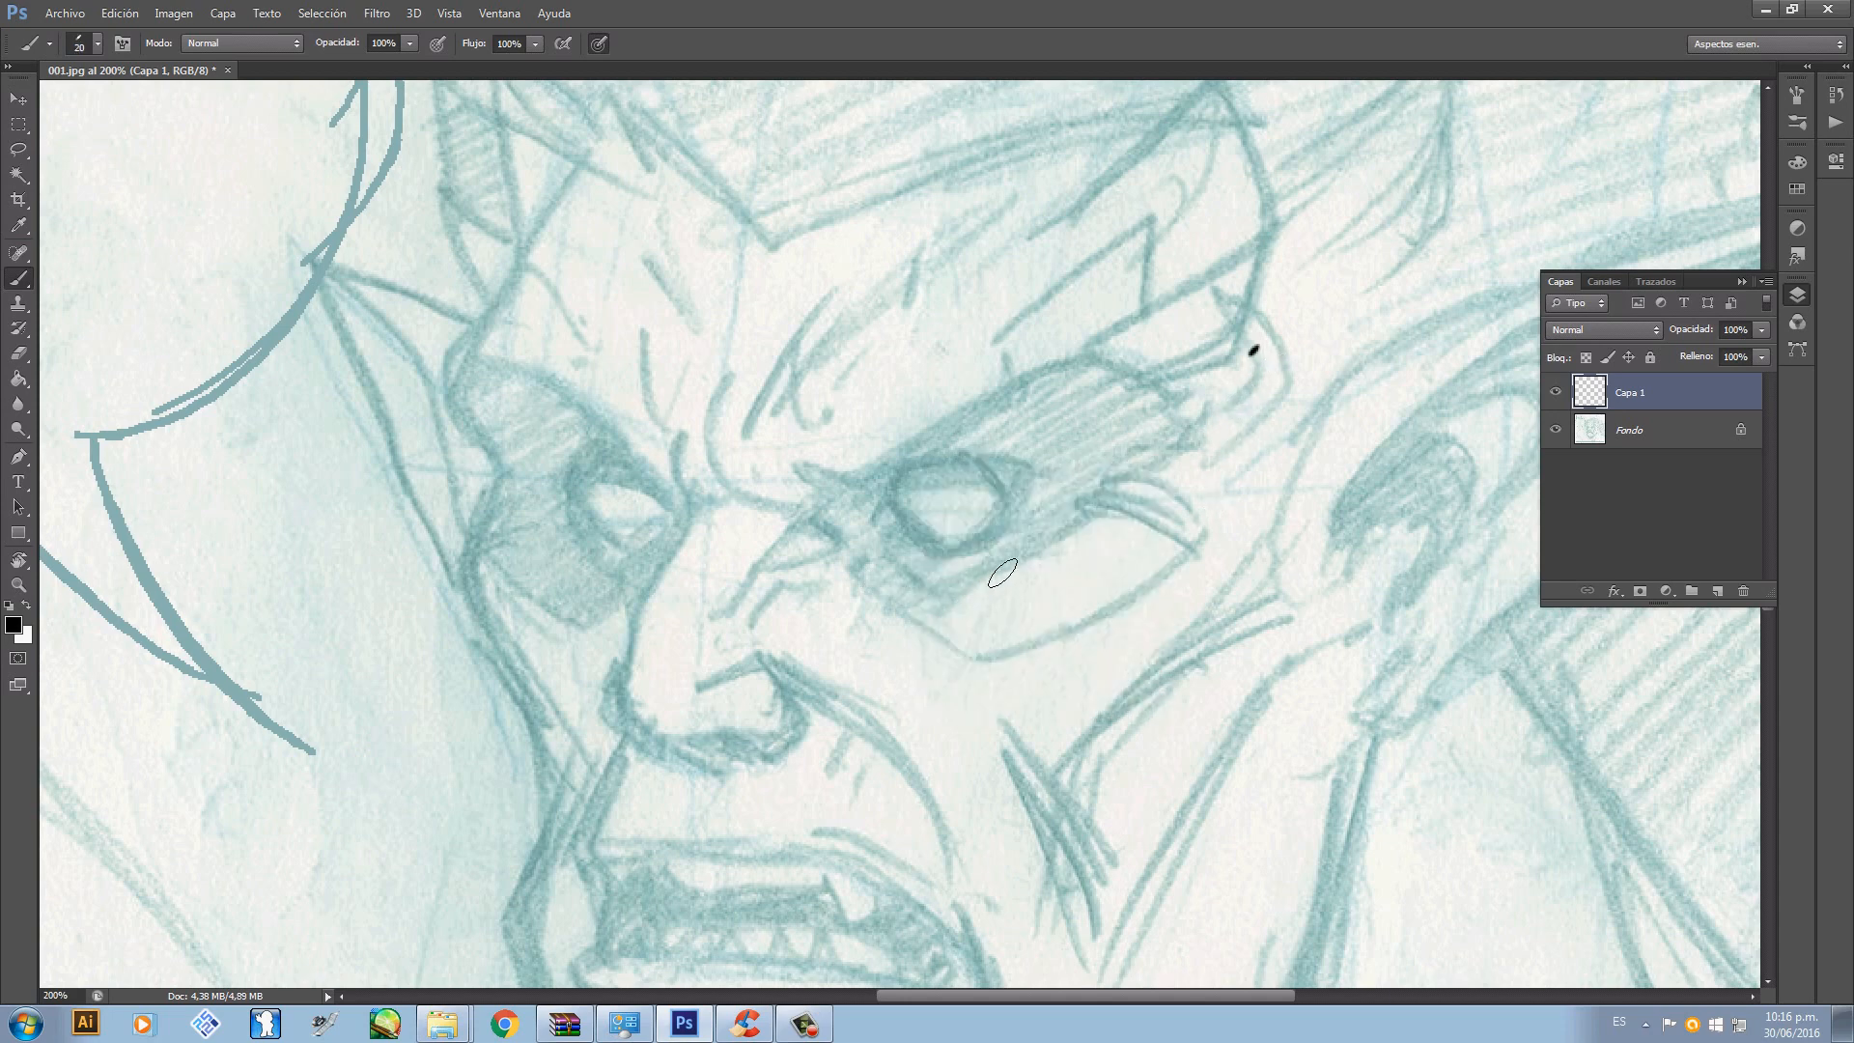
# - Paint a thick black ring in the empty area between the speech balloon's tail and the lower creature at 100% zoom
pyautogui.moveTo(767, 650); pyautogui.dragTo(861, 531)
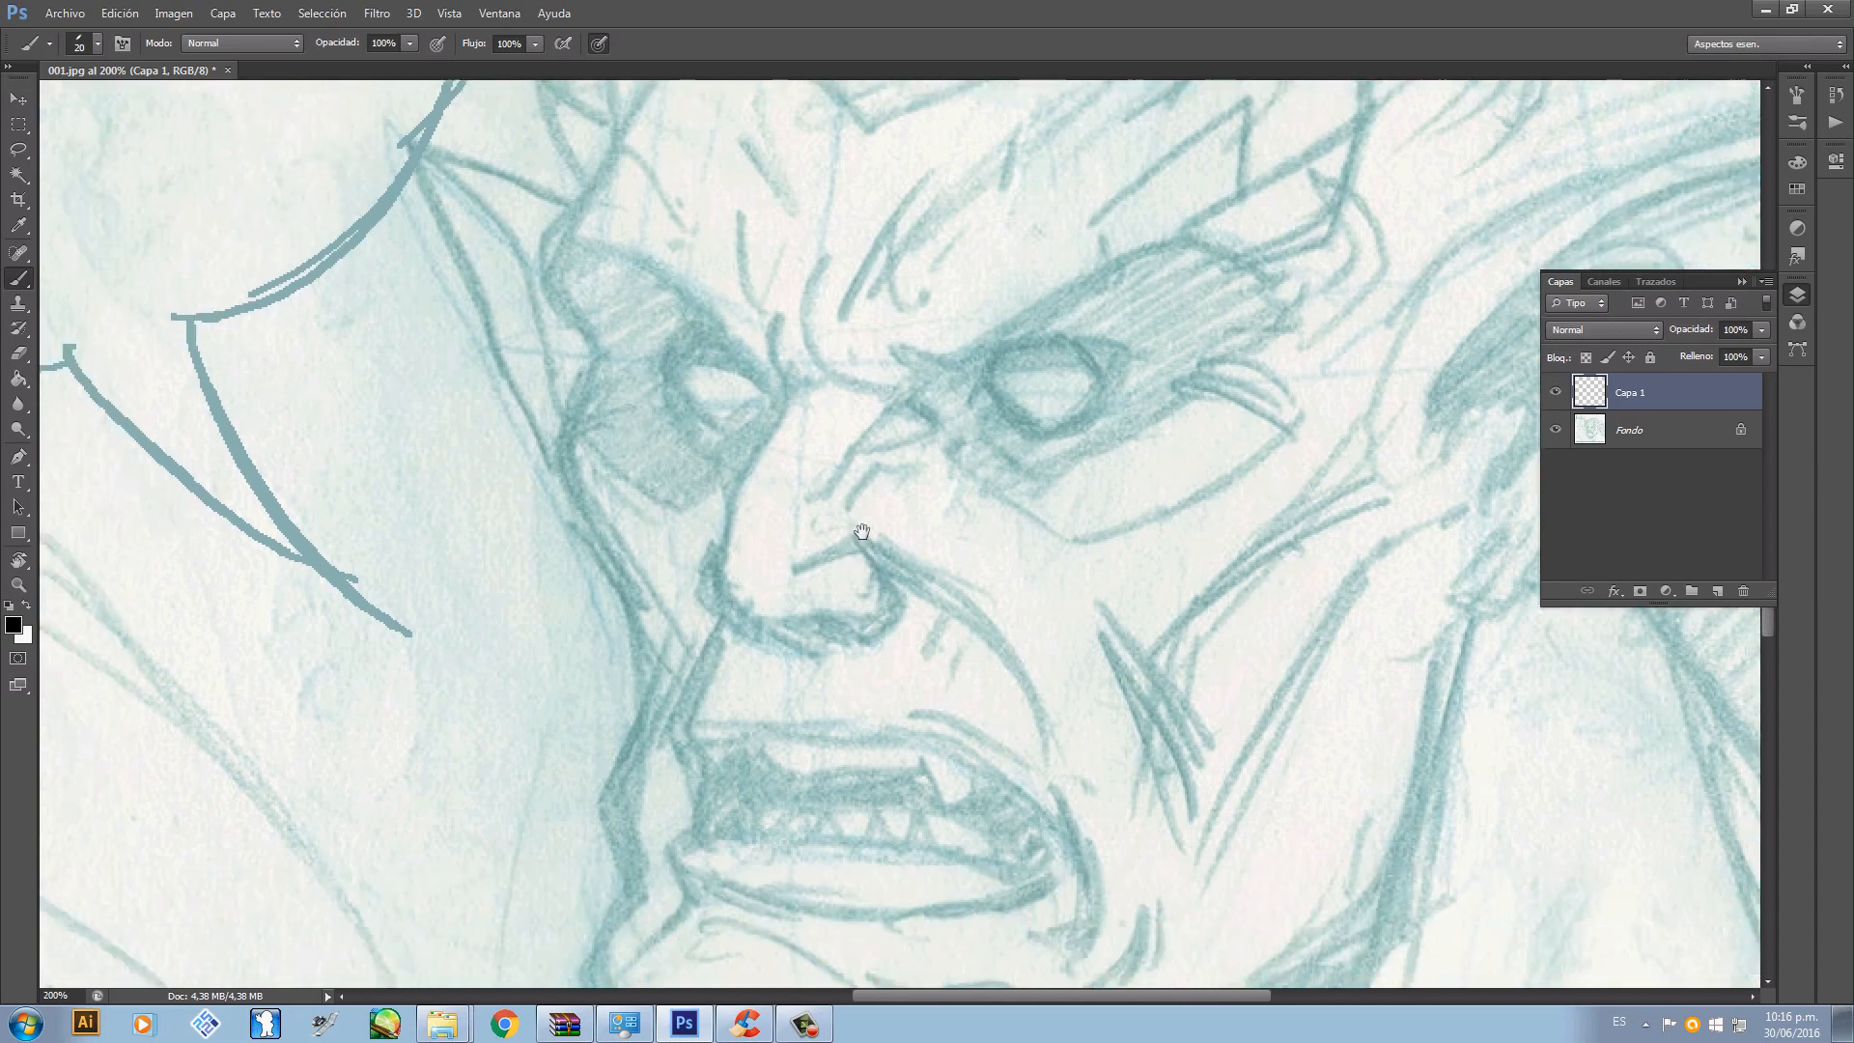
pyautogui.hotkey('ctrl', '-')
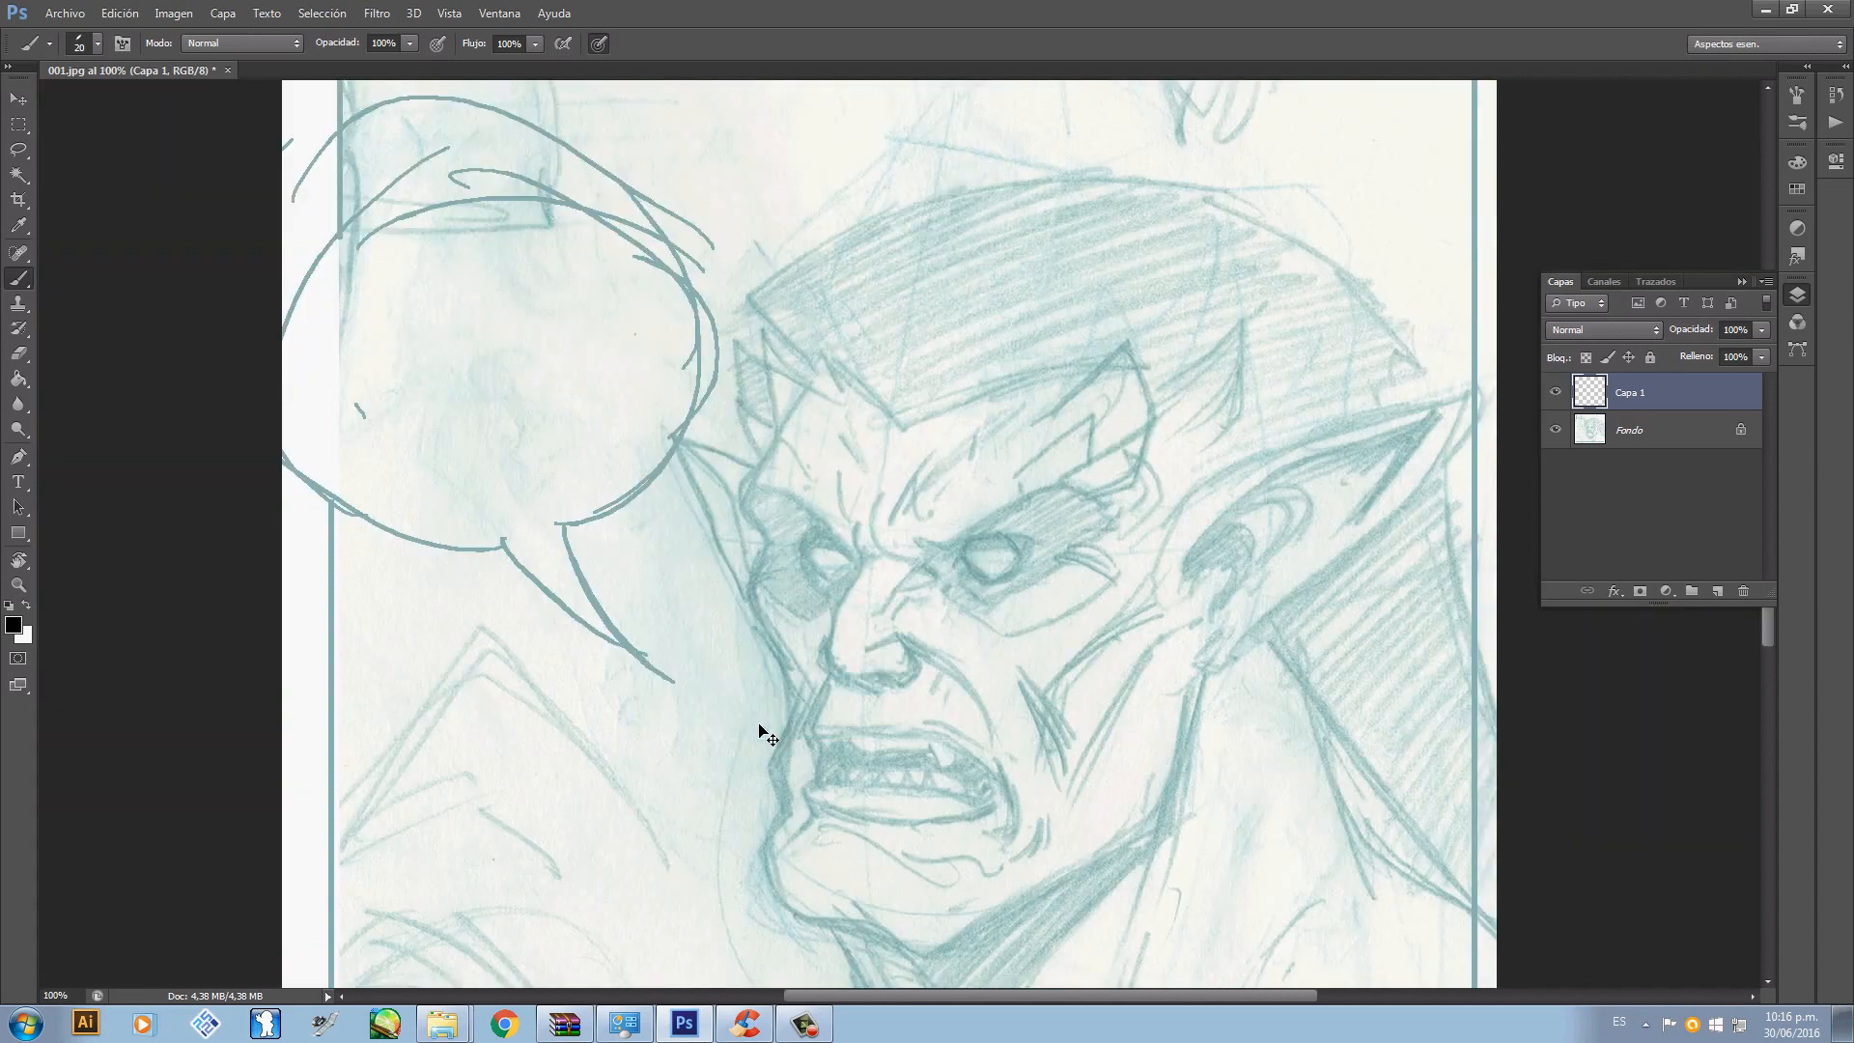
pyautogui.hotkey('ctrl', '+')
pyautogui.hotkey('ctrl', '-')
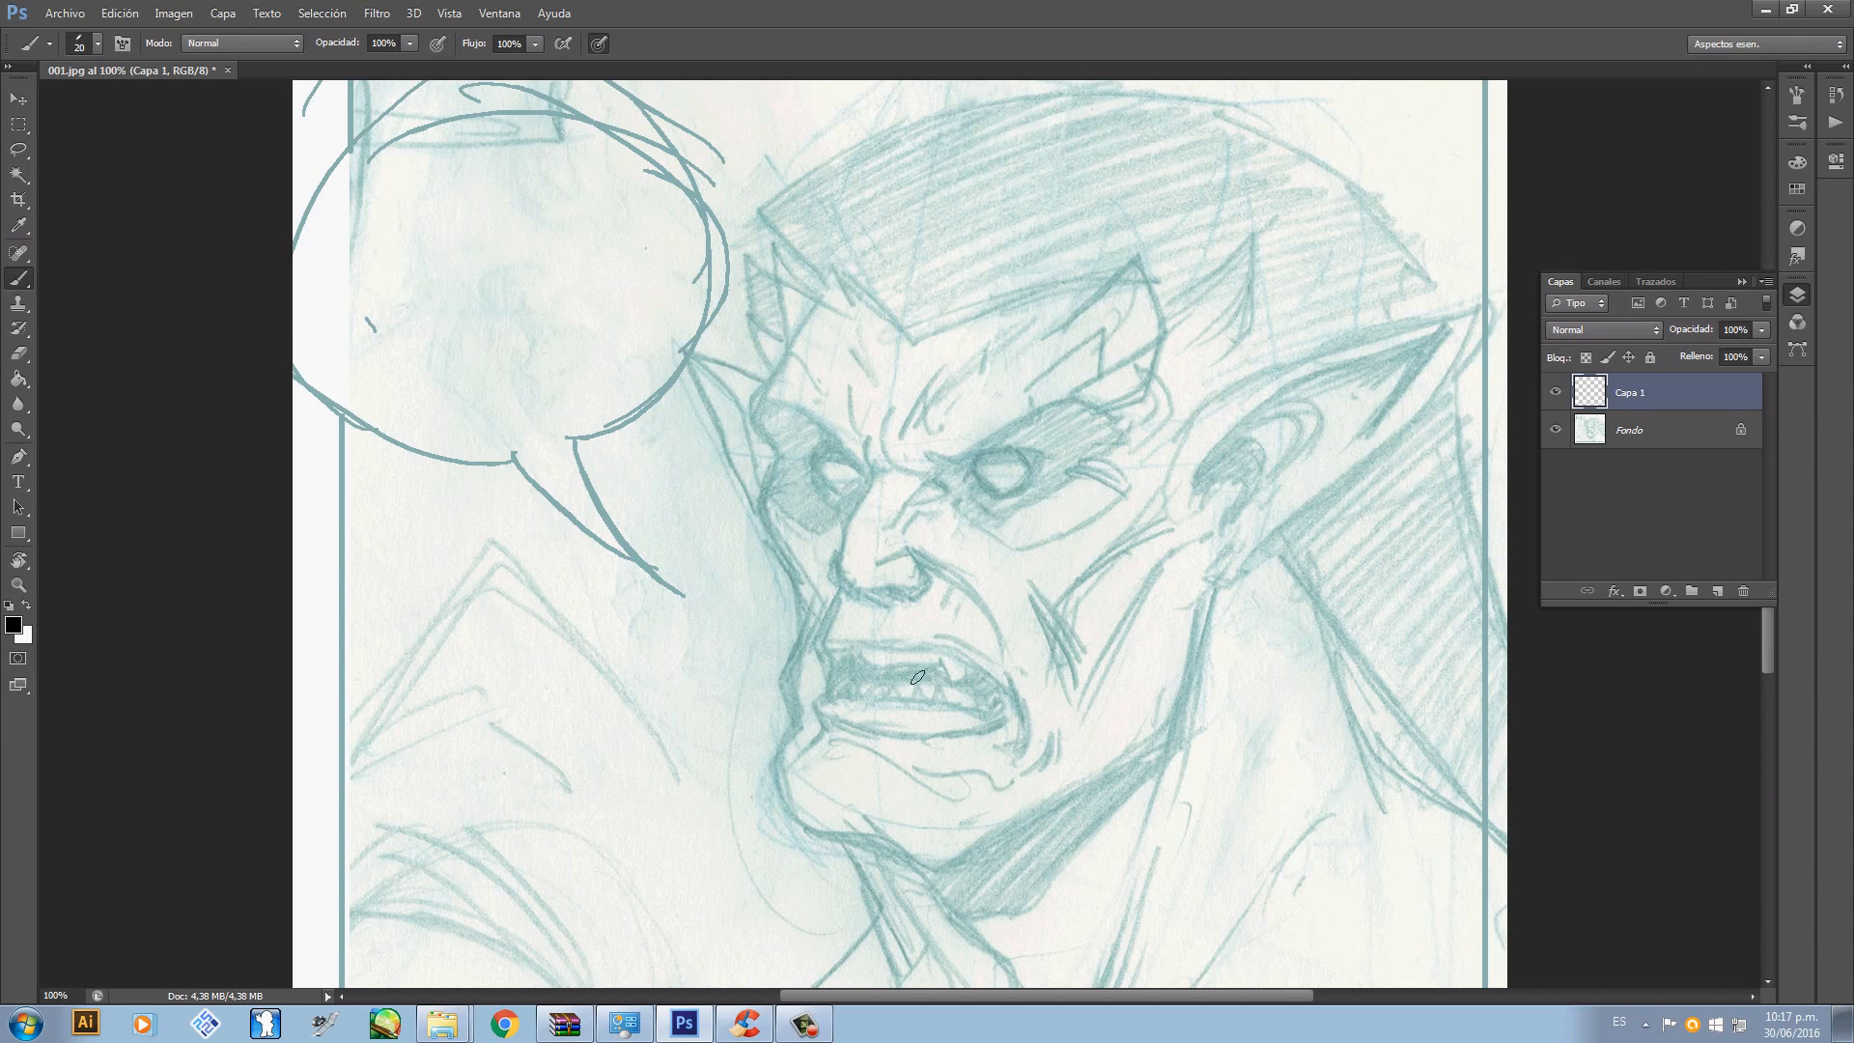
pyautogui.scroll(-3, 907, 717)
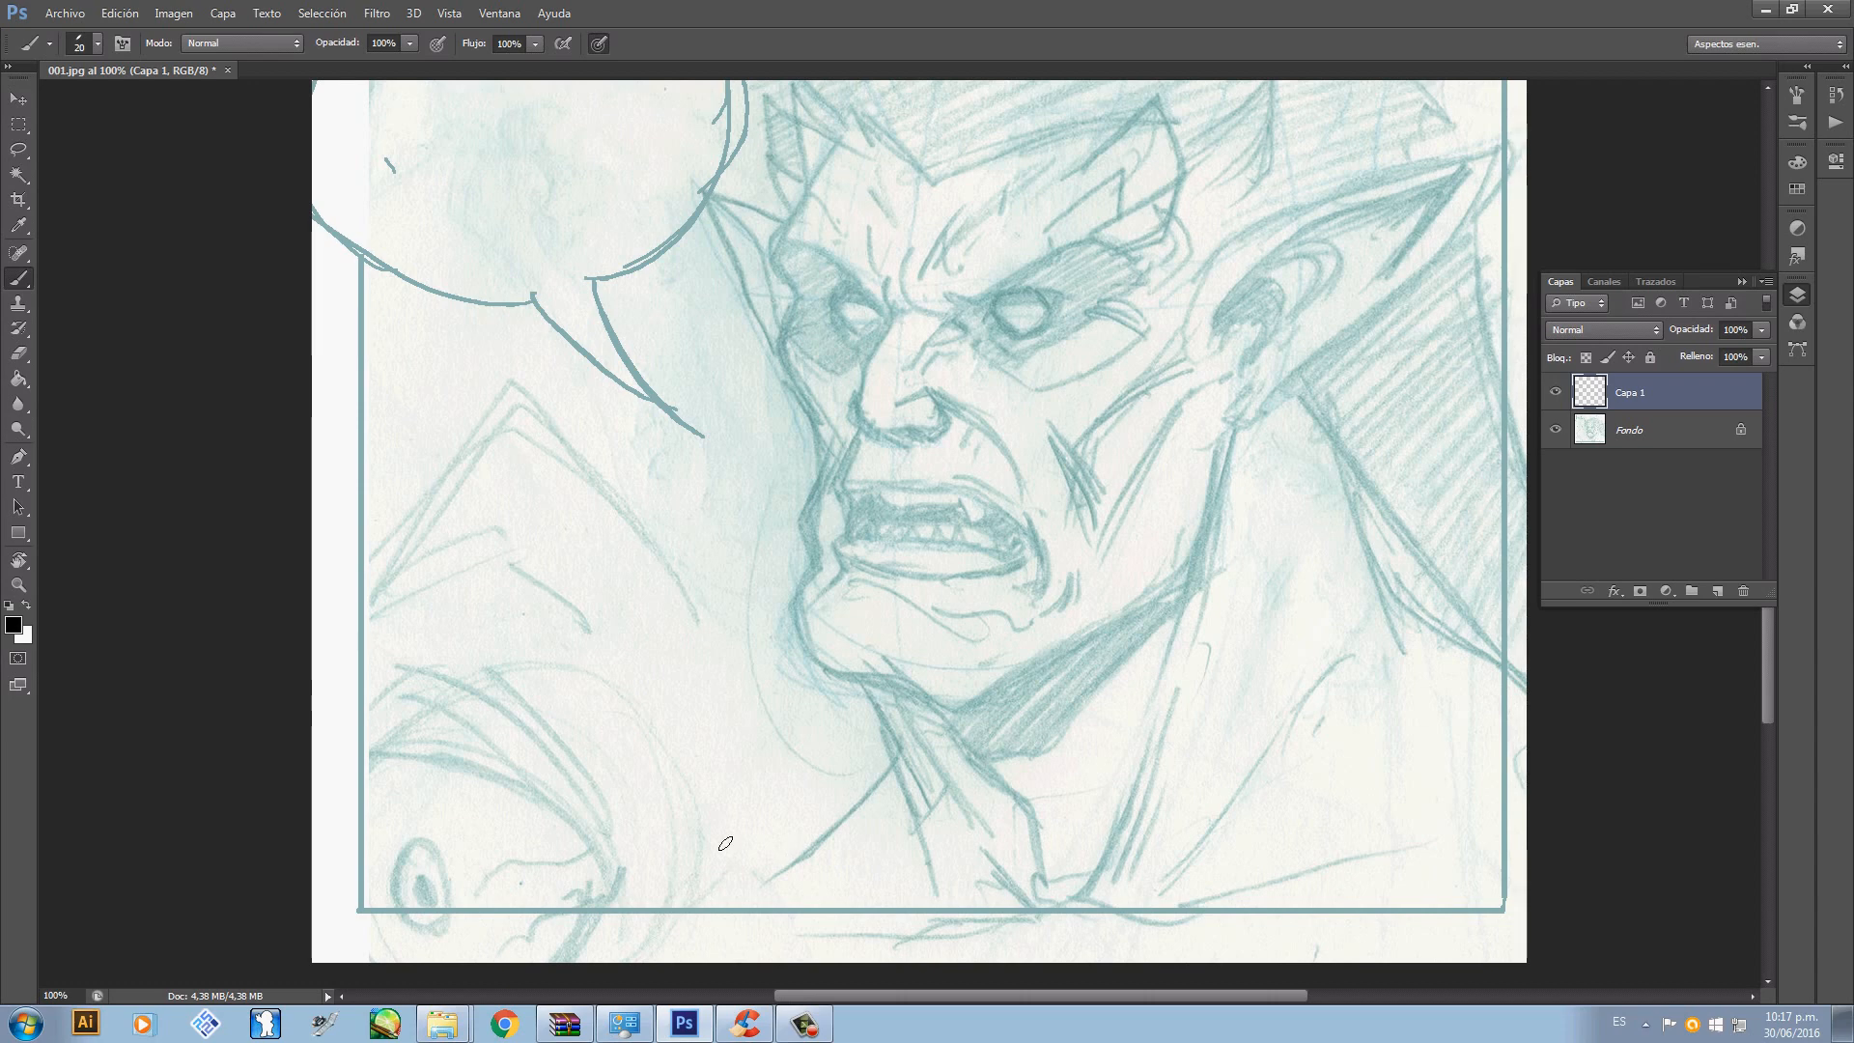
pyautogui.moveTo(548, 632)
pyautogui.mouseDown()
pyautogui.moveTo(663, 618)
pyautogui.moveTo(674, 697)
pyautogui.moveTo(603, 734)
pyautogui.moveTo(552, 706)
pyautogui.moveTo(555, 632)
pyautogui.moveTo(597, 599)
pyautogui.mouseUp()
# - Reduce the brush size to 5 px and draw small boxes and zigzag lines around the black ring
pyautogui.rightClick(784, 618)
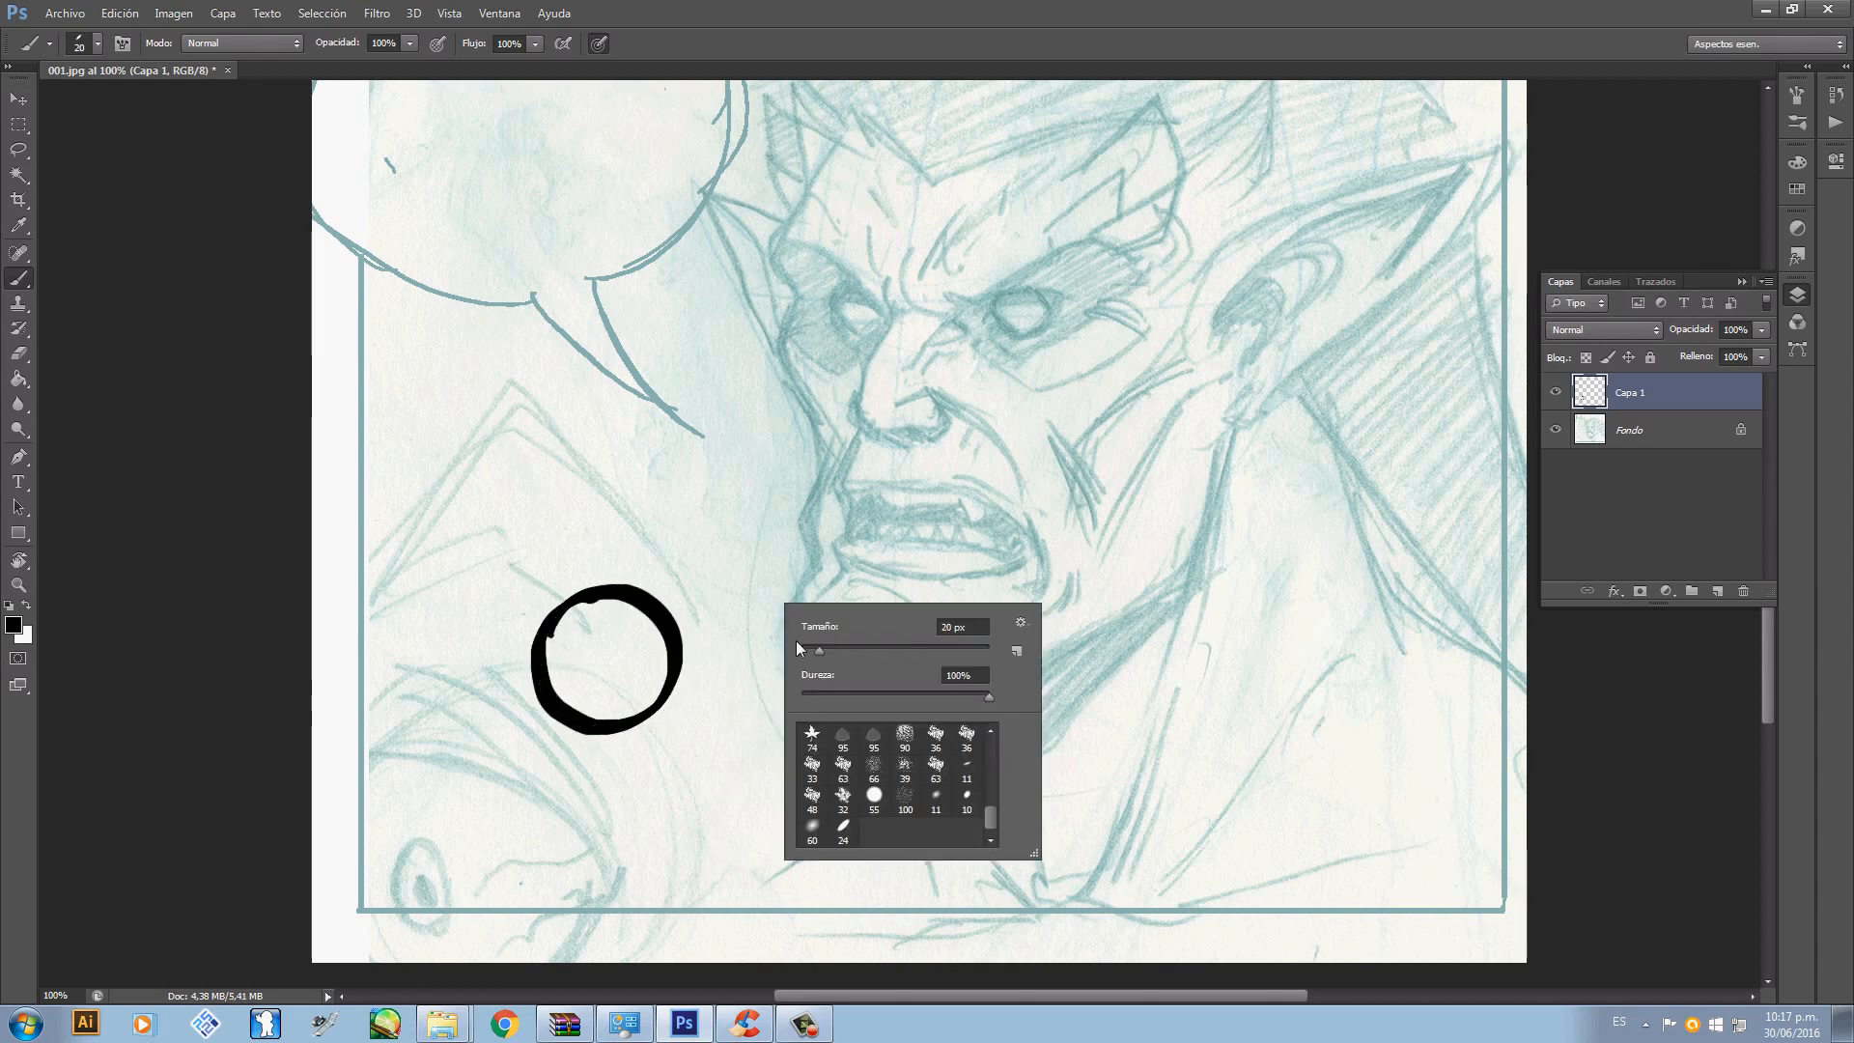
pyautogui.moveTo(813, 649); pyautogui.dragTo(805, 649)
pyautogui.press('Return')
pyautogui.moveTo(685, 629)
pyautogui.mouseDown()
pyautogui.moveTo(732, 698)
pyautogui.moveTo(703, 702)
pyautogui.moveTo(685, 631)
pyautogui.moveTo(748, 642)
pyautogui.mouseUp()
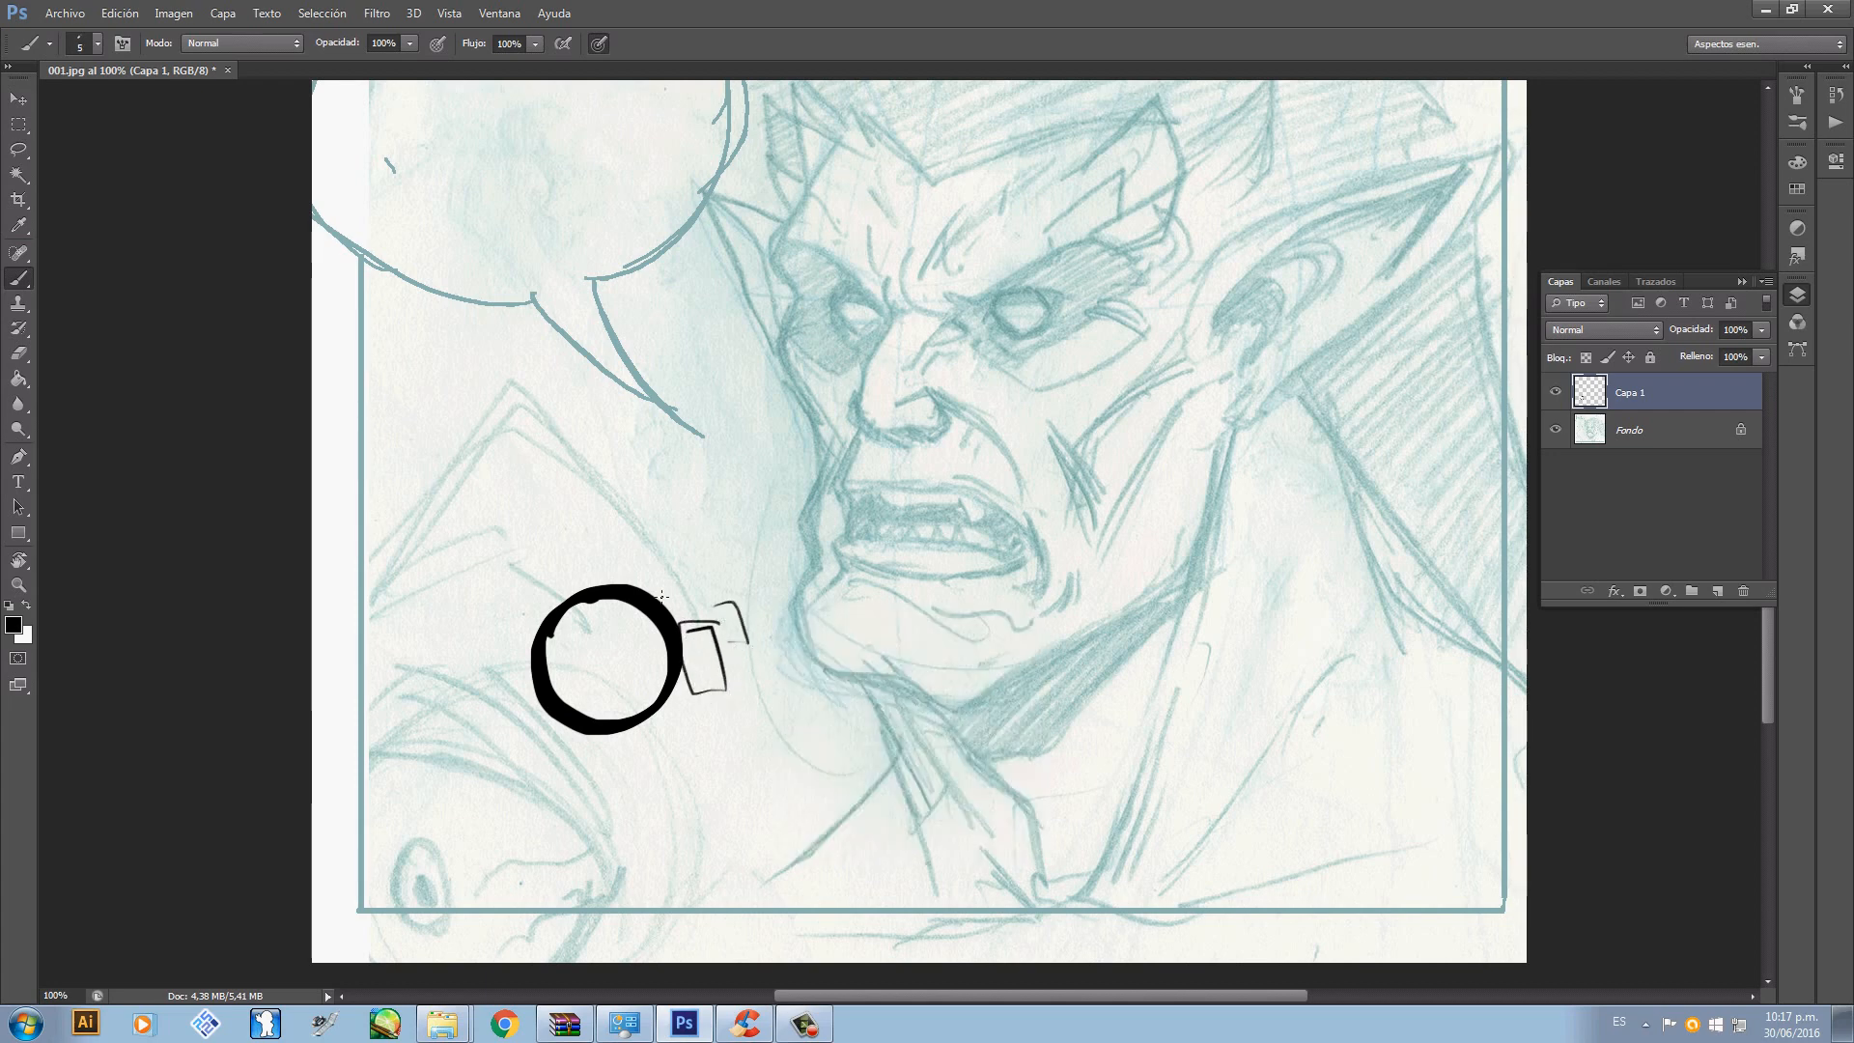
pyautogui.moveTo(643, 585)
pyautogui.mouseDown()
pyautogui.moveTo(695, 591)
pyautogui.moveTo(676, 608)
pyautogui.mouseUp()
pyautogui.moveTo(538, 616)
pyautogui.mouseDown()
pyautogui.moveTo(535, 579)
pyautogui.moveTo(585, 604)
pyautogui.moveTo(505, 650)
pyautogui.mouseUp()
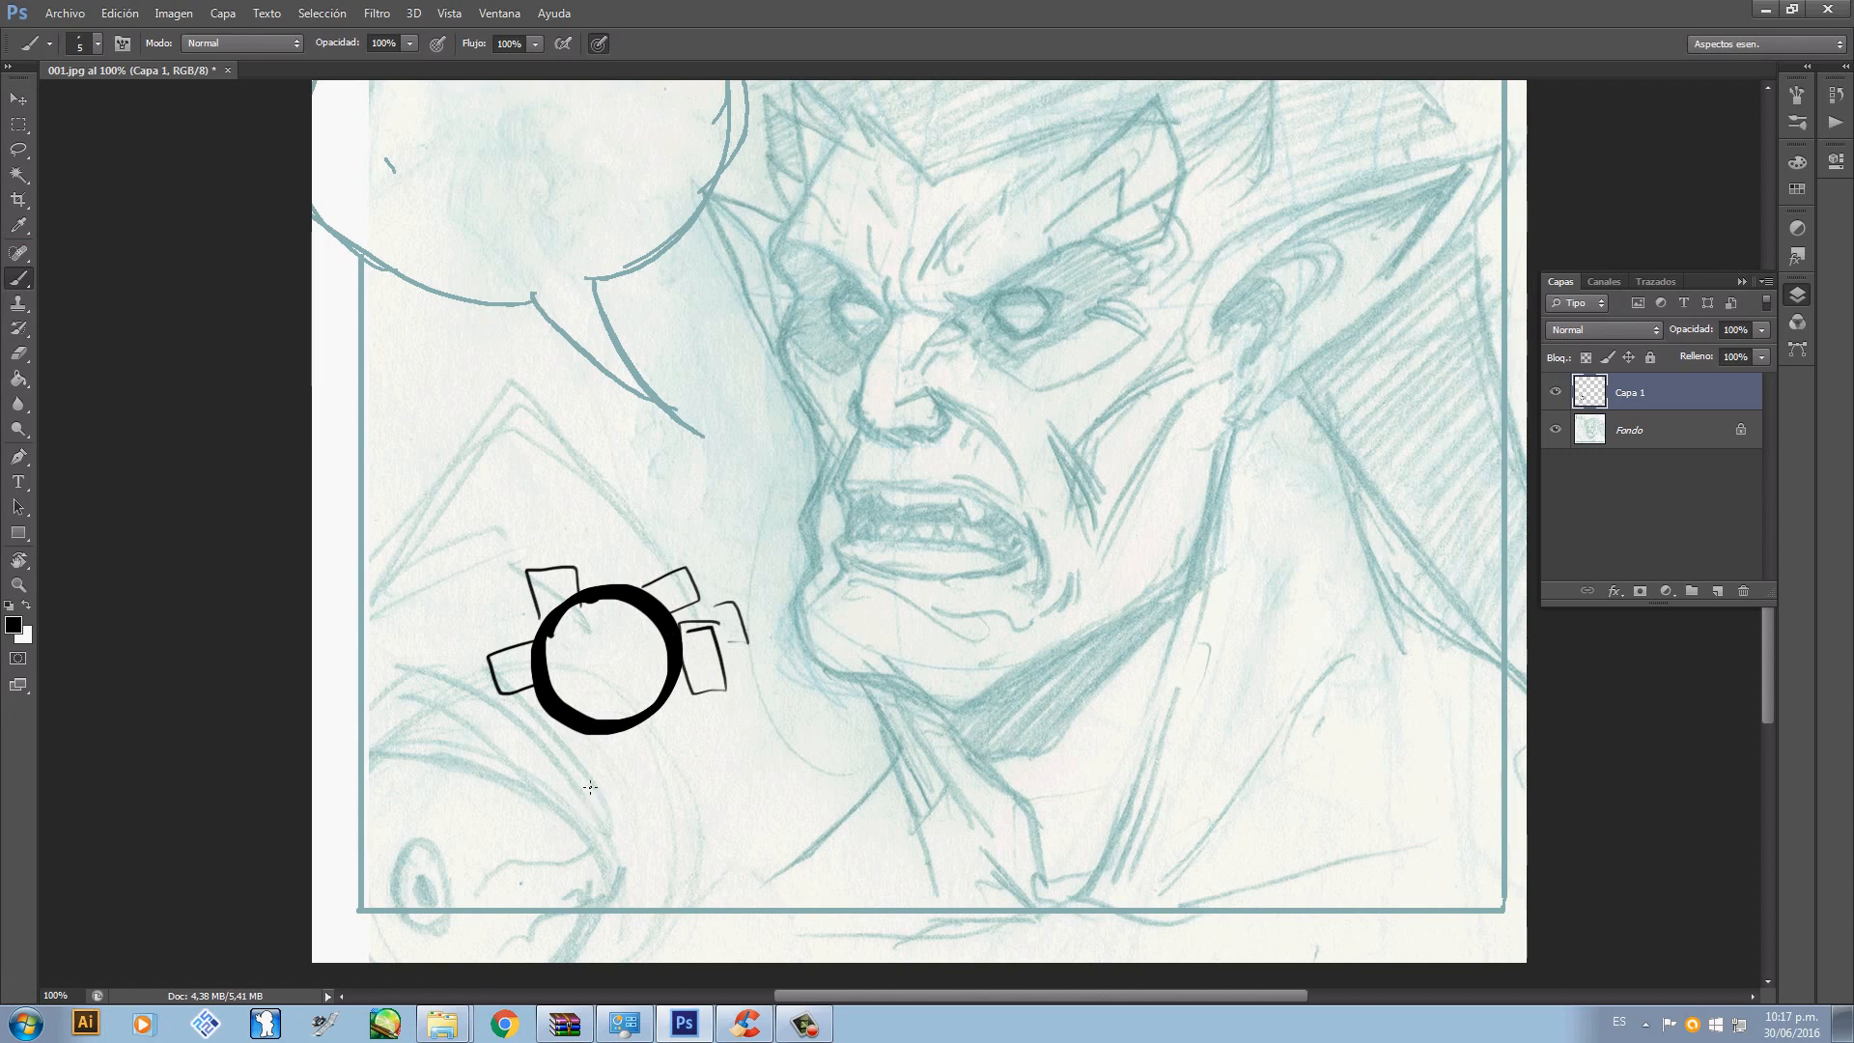
pyautogui.moveTo(626, 595)
pyautogui.mouseDown()
pyautogui.moveTo(666, 512)
pyautogui.moveTo(695, 618)
pyautogui.moveTo(656, 762)
pyautogui.moveTo(544, 568)
pyautogui.moveTo(659, 539)
pyautogui.mouseUp()
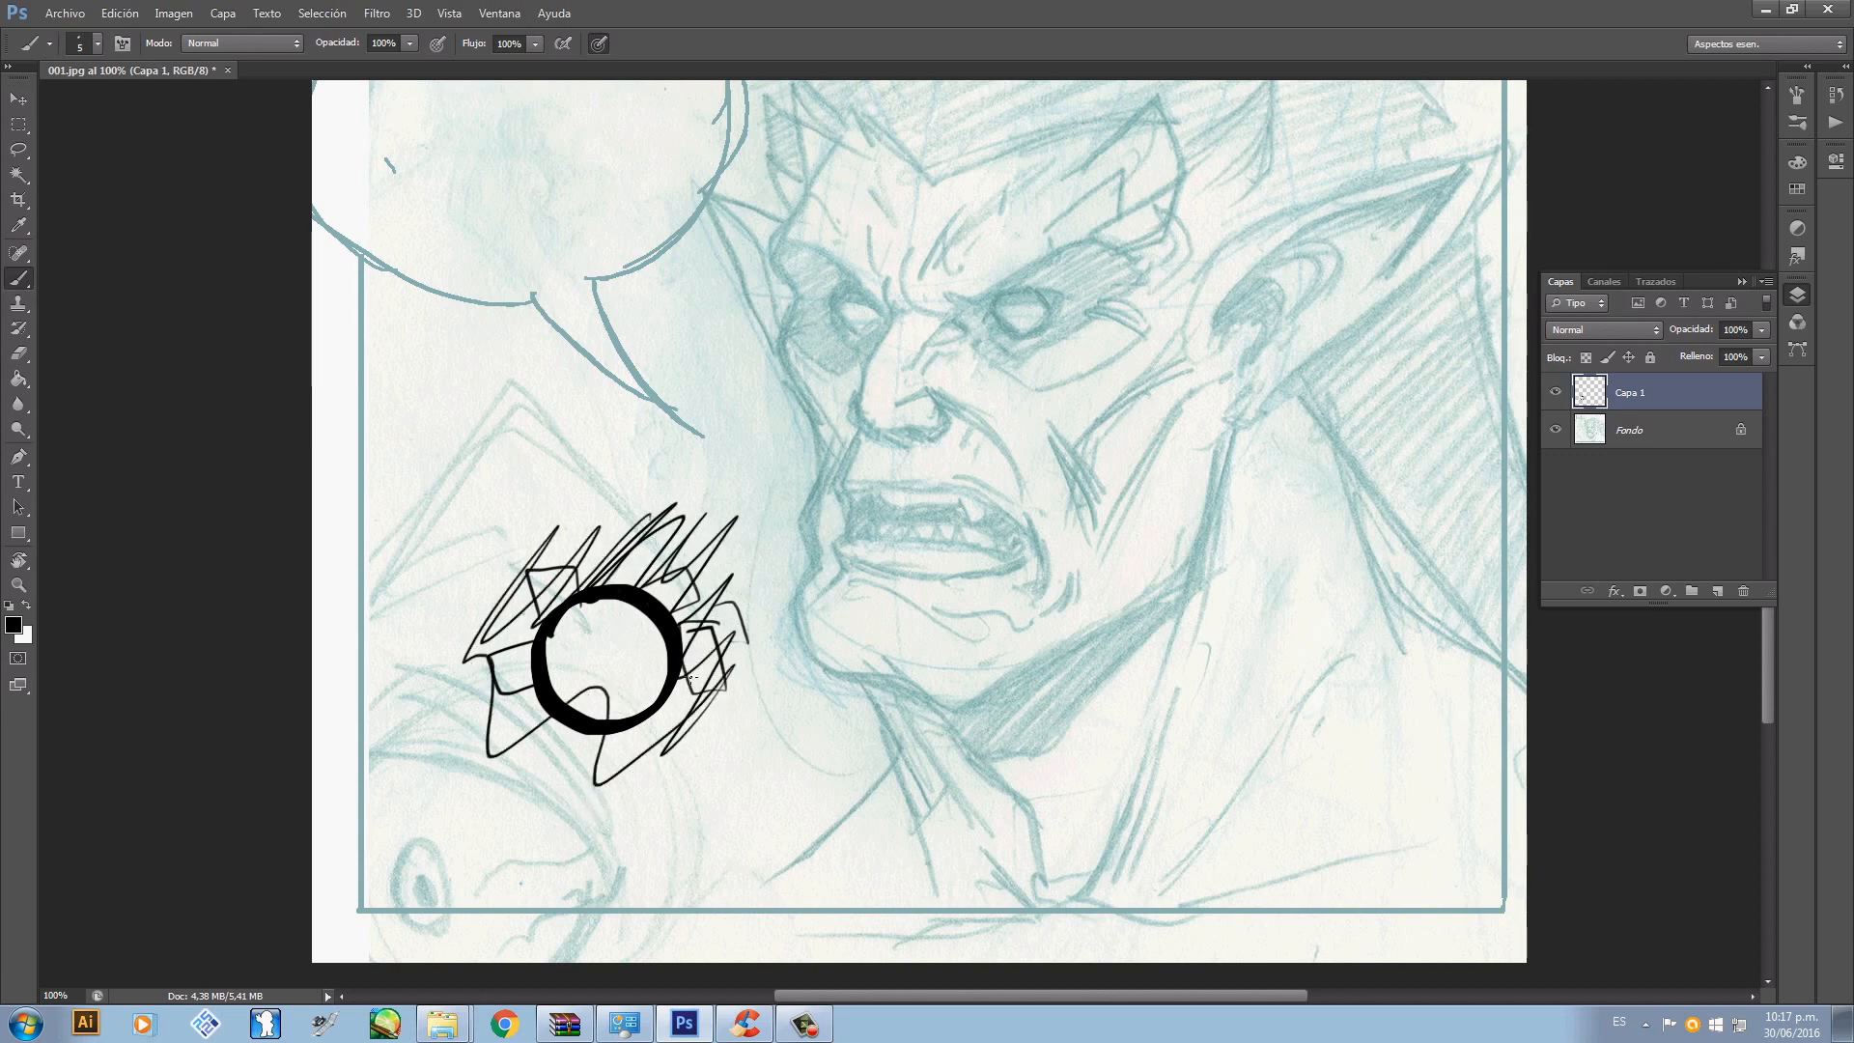
# - Lasso the ring with its surrounding boxes and zigzags, delete them and clear the selection
pyautogui.press('l')
pyautogui.moveTo(480, 509)
pyautogui.mouseDown()
pyautogui.moveTo(816, 659)
pyautogui.moveTo(488, 513)
pyautogui.mouseUp()
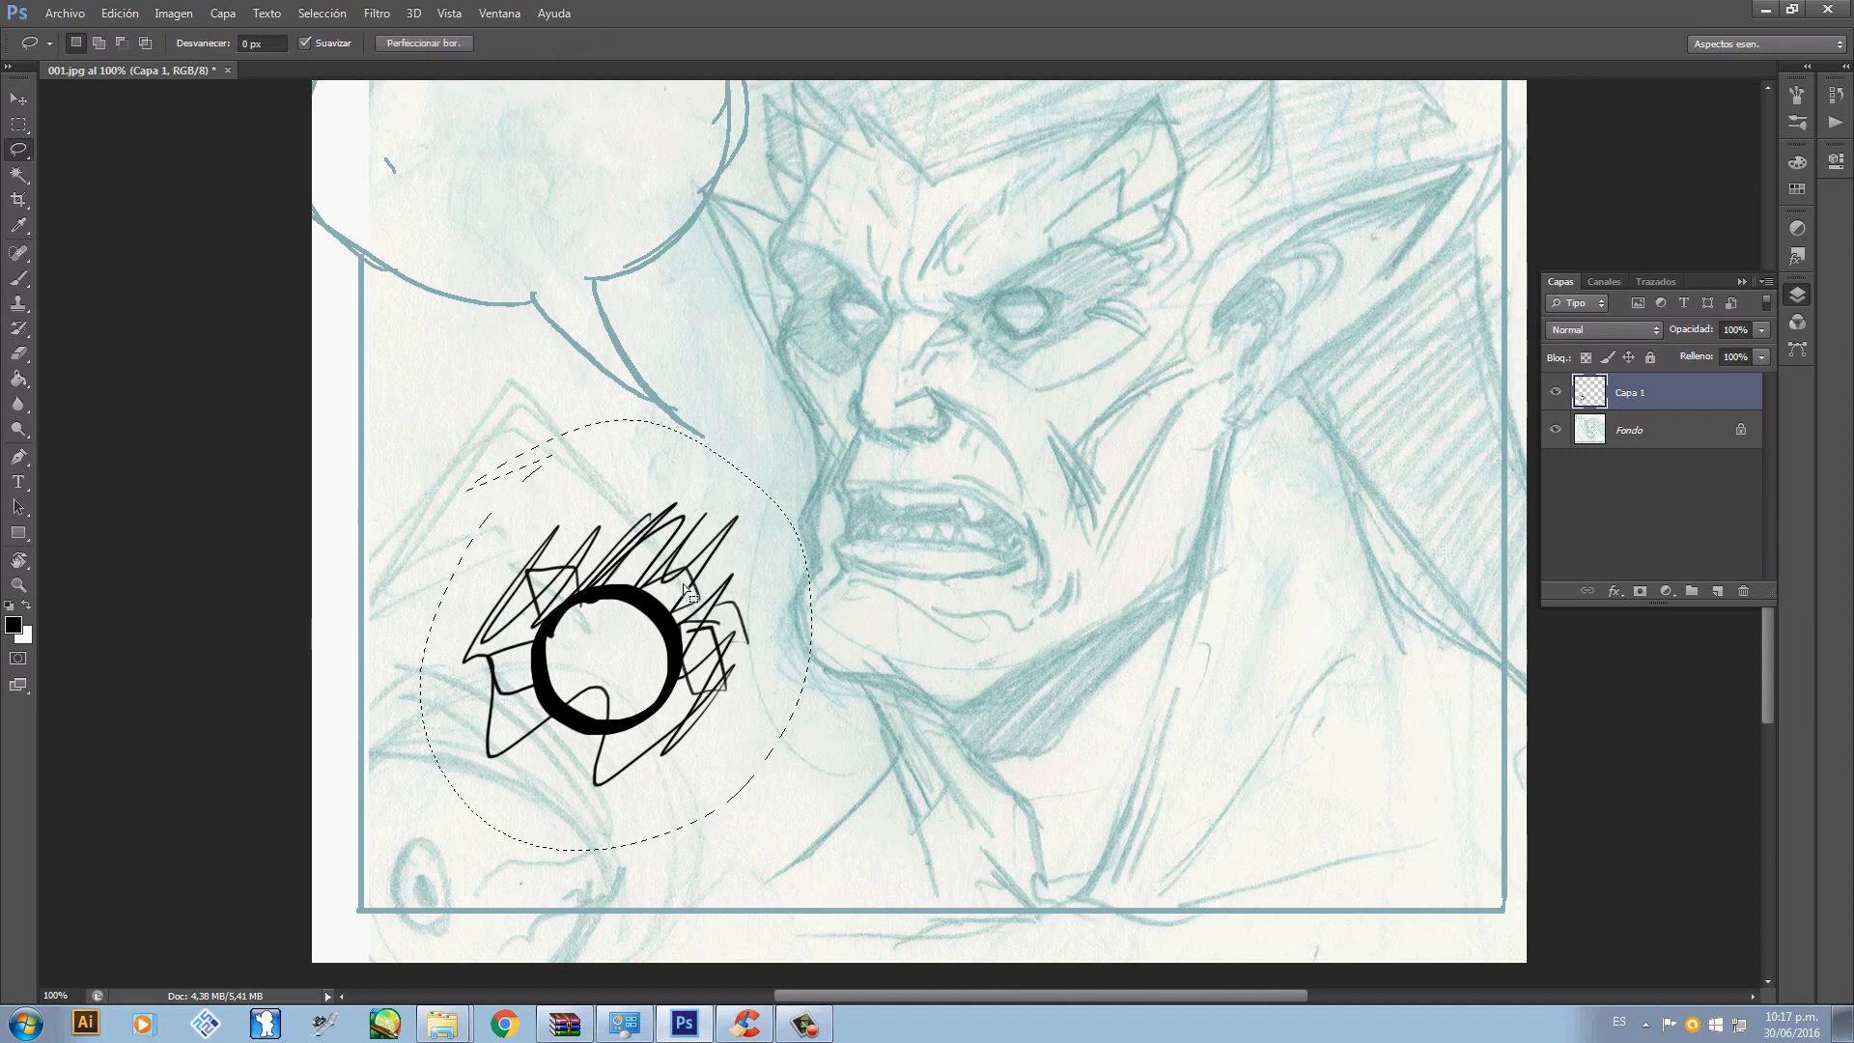
pyautogui.press('Delete')
pyautogui.hotkey('ctrl', 'd')
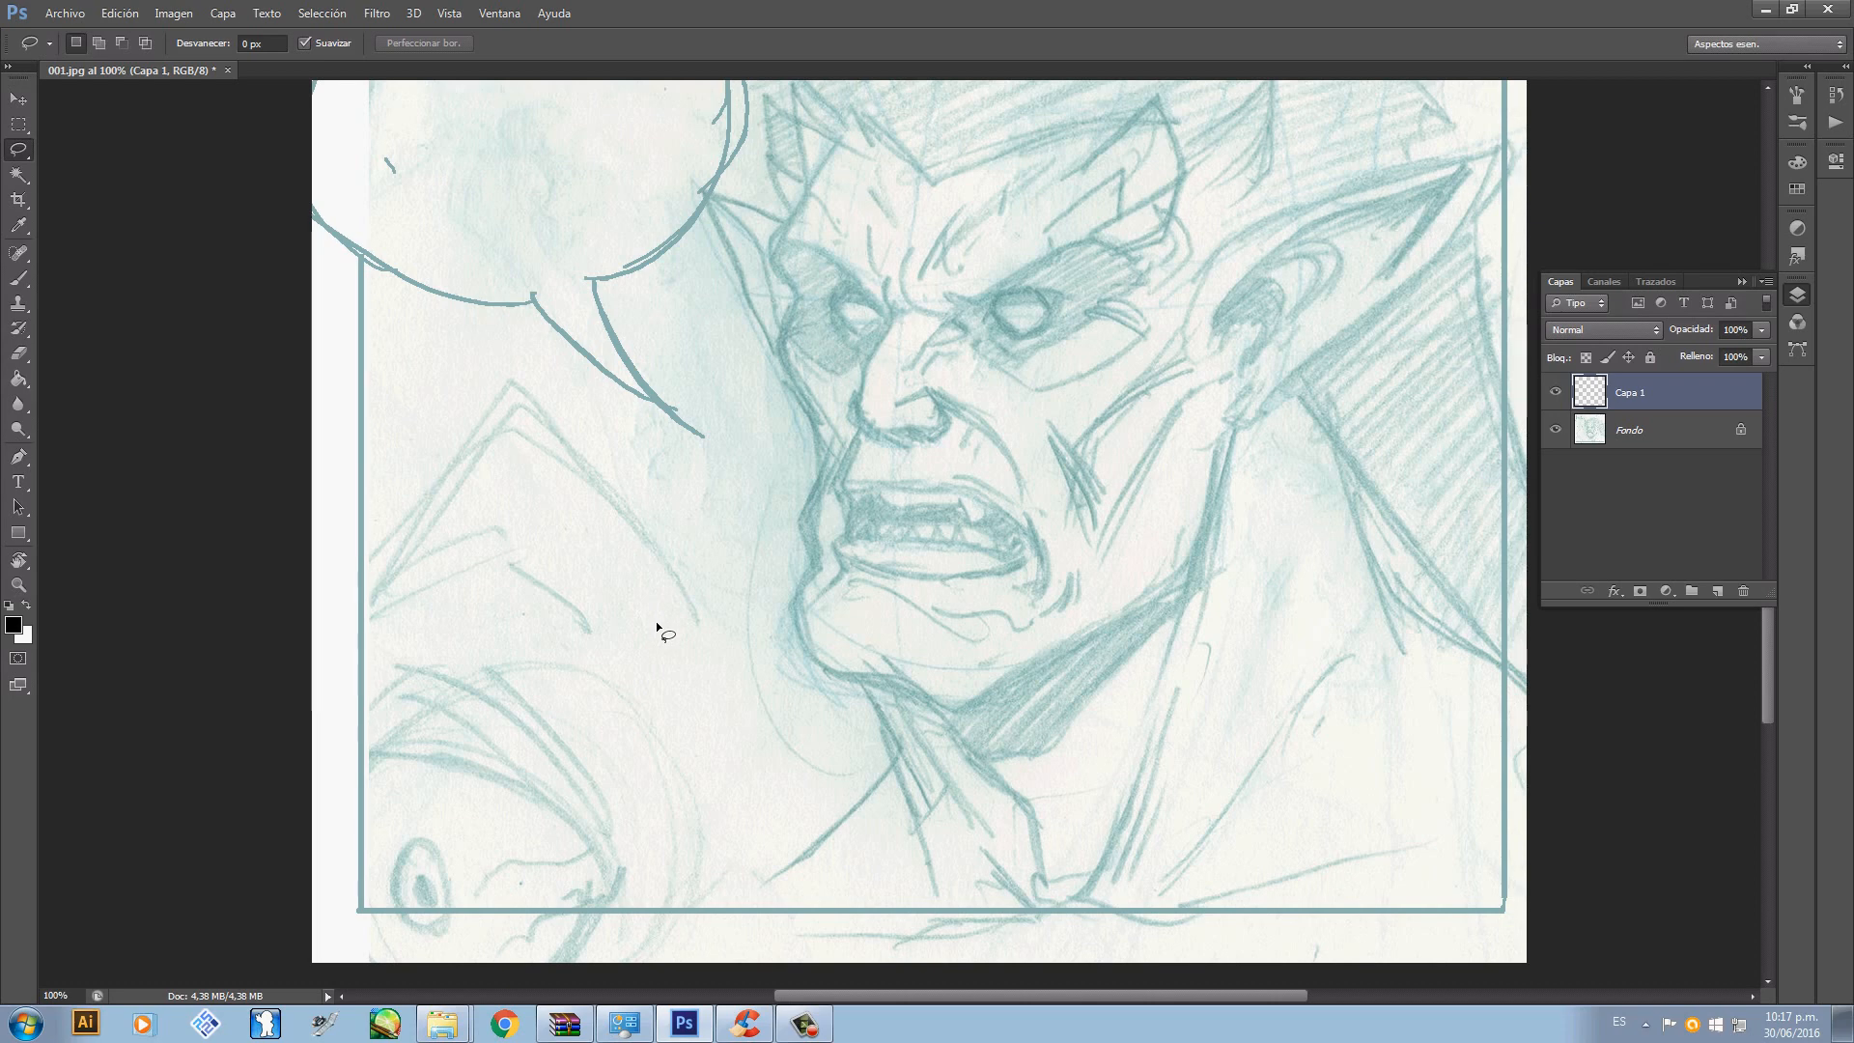
# - Select the Brush tool and set its size to 20 px
pyautogui.press('b')
pyautogui.rightClick(801, 566)
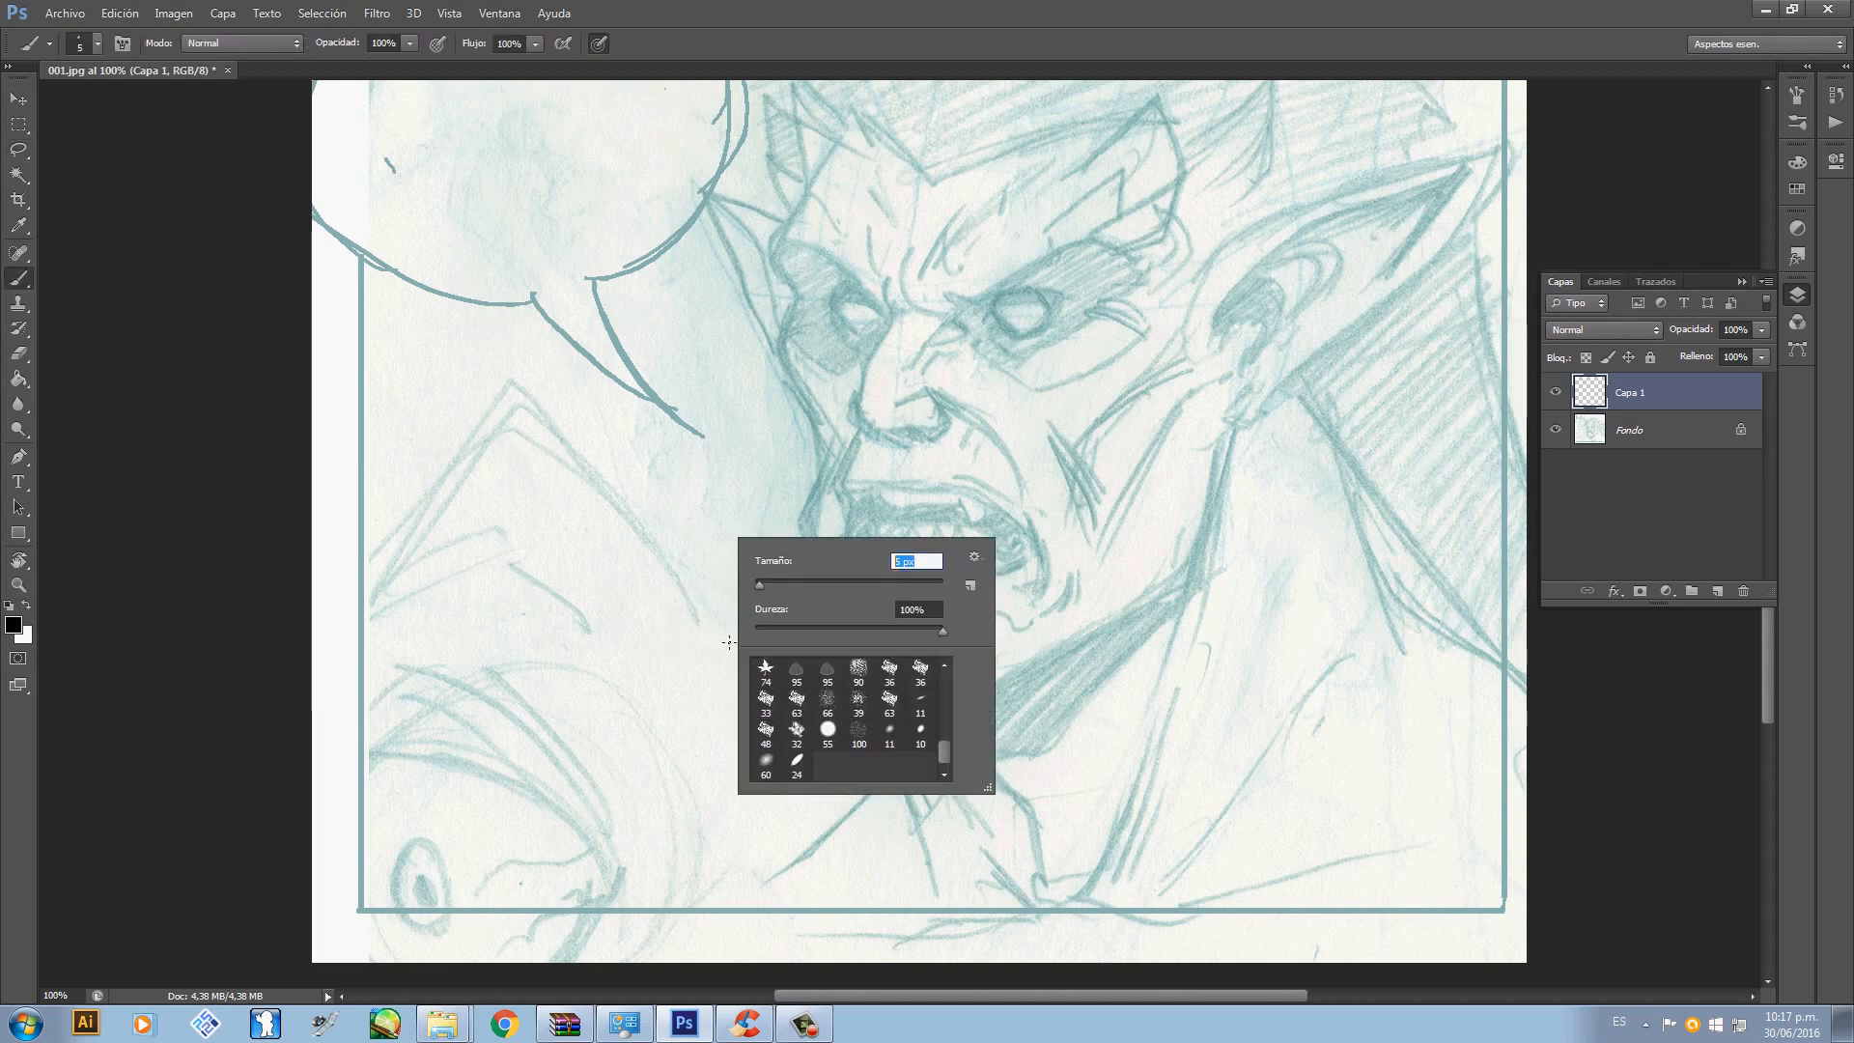
pyautogui.write('20')
pyautogui.press('Return')
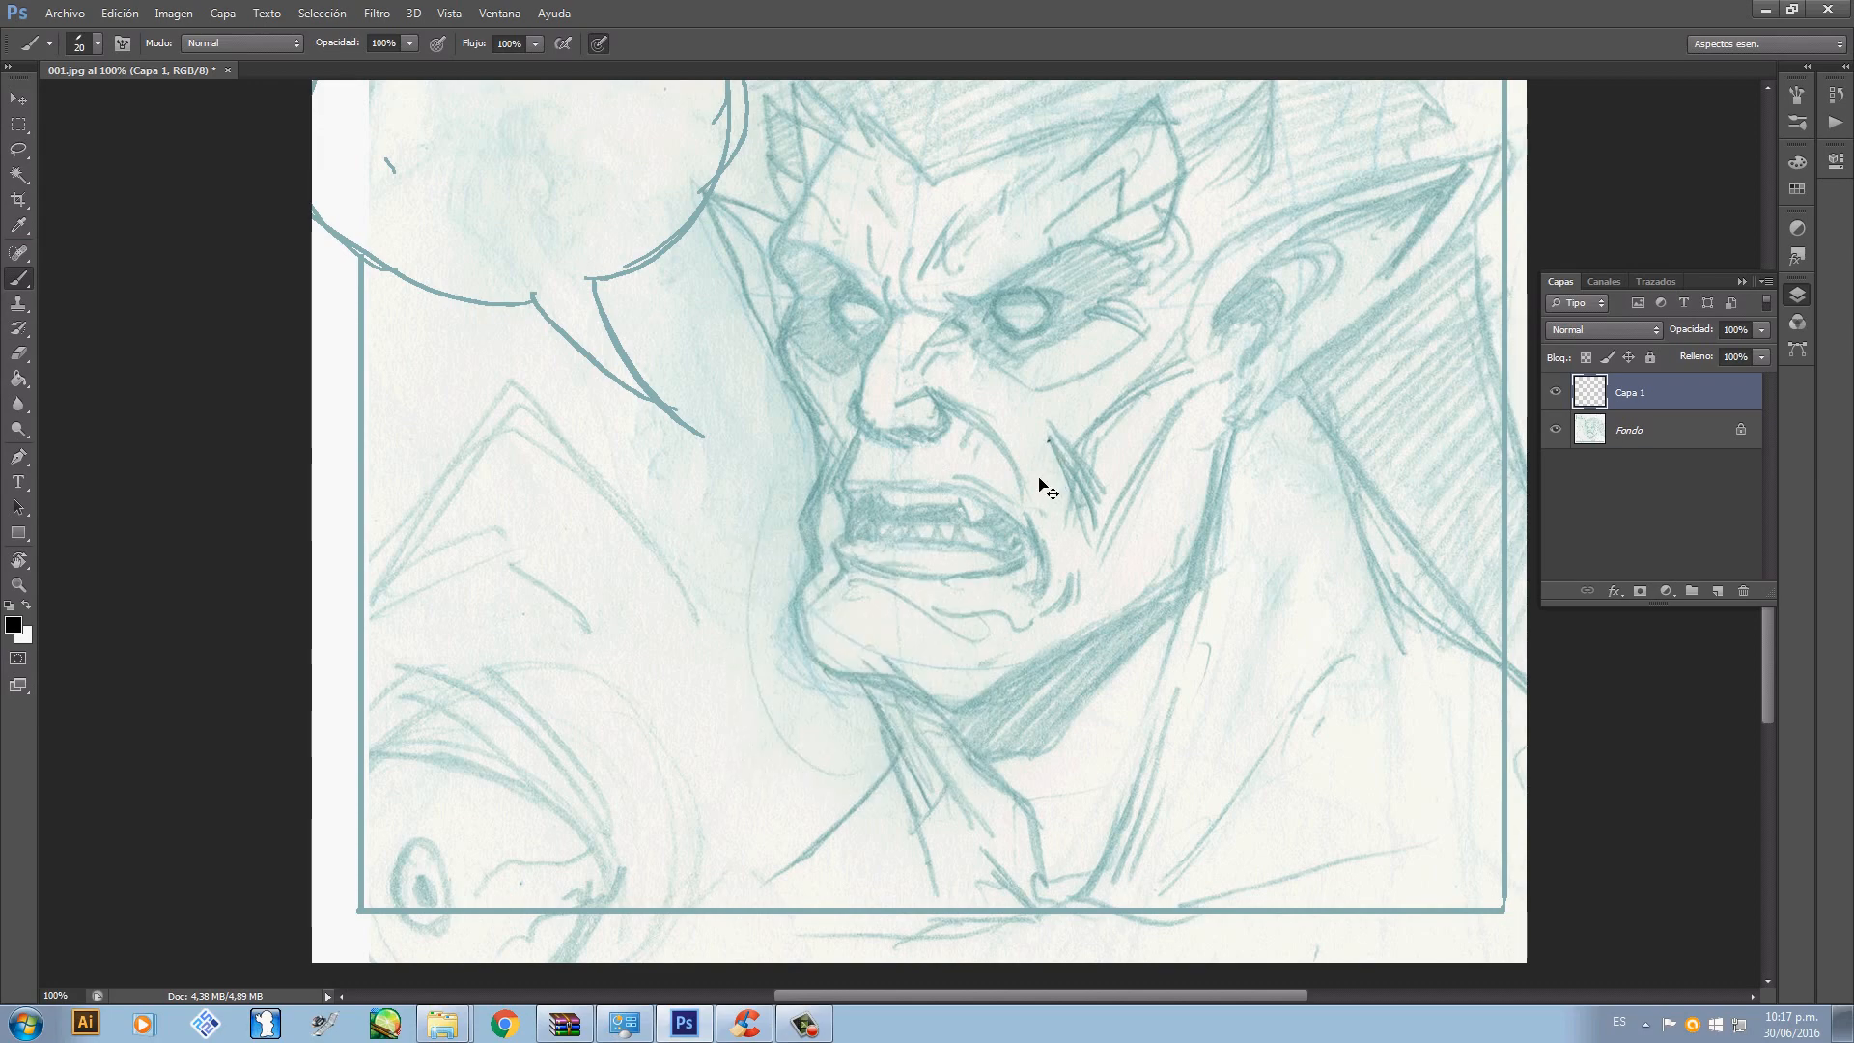
# - Try a black stroke along the upper lid of the near eye at 200% zoom and undo it
pyautogui.scroll(1, 969, 513)
pyautogui.scroll(-3, 971, 512)
pyautogui.scroll(3, 969, 513)
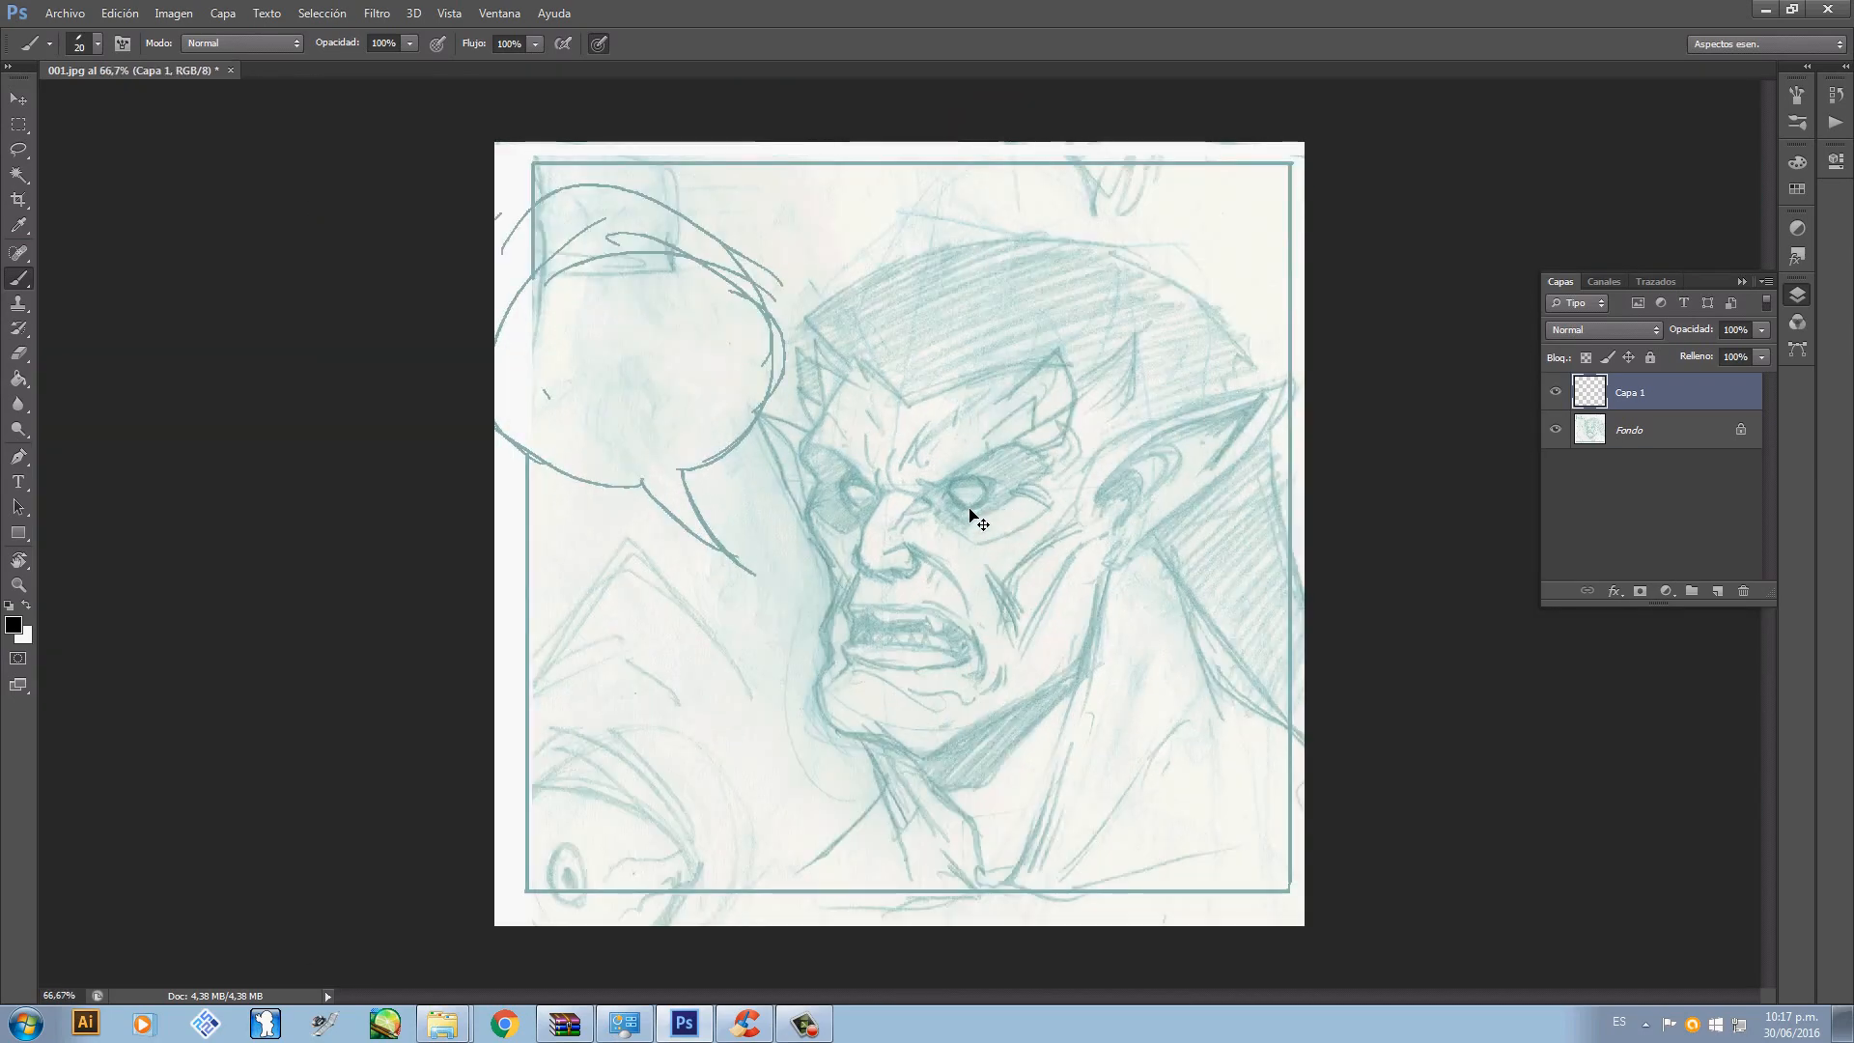
pyautogui.moveTo(987, 582); pyautogui.dragTo(994, 641)
pyautogui.press('r')
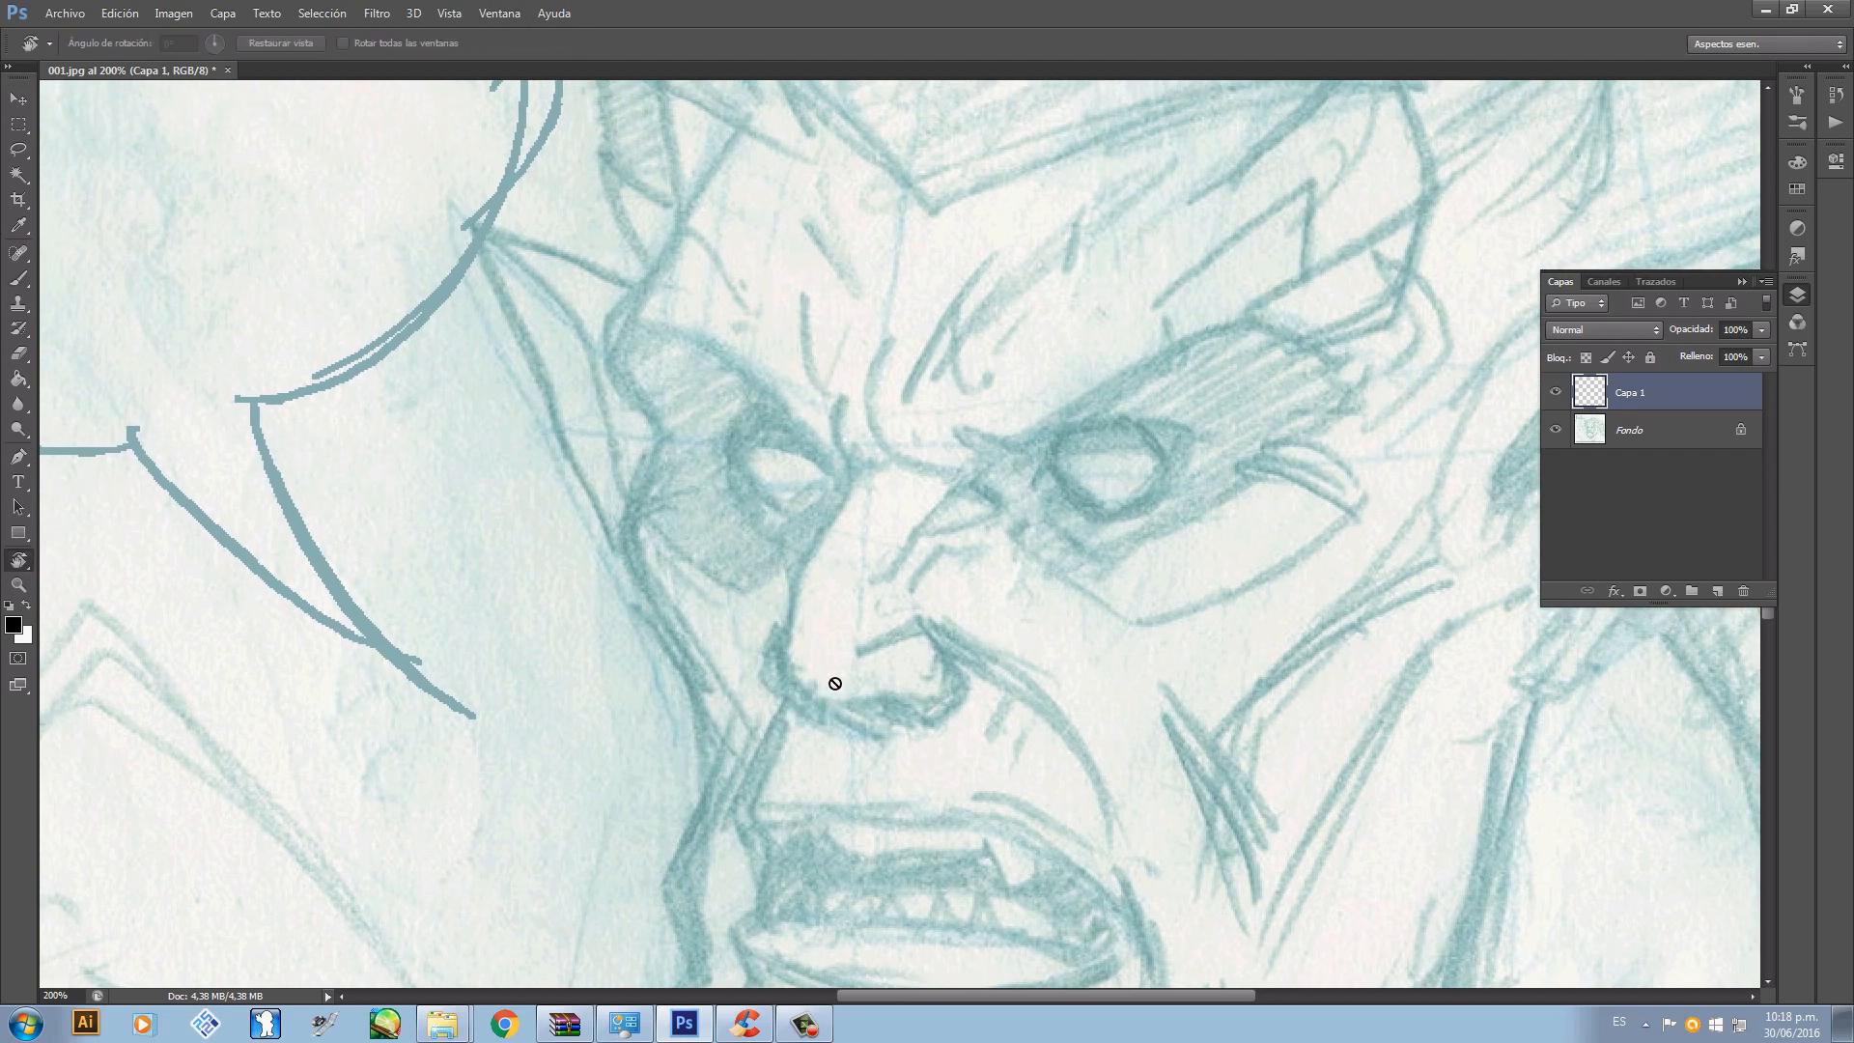
pyautogui.press('b')
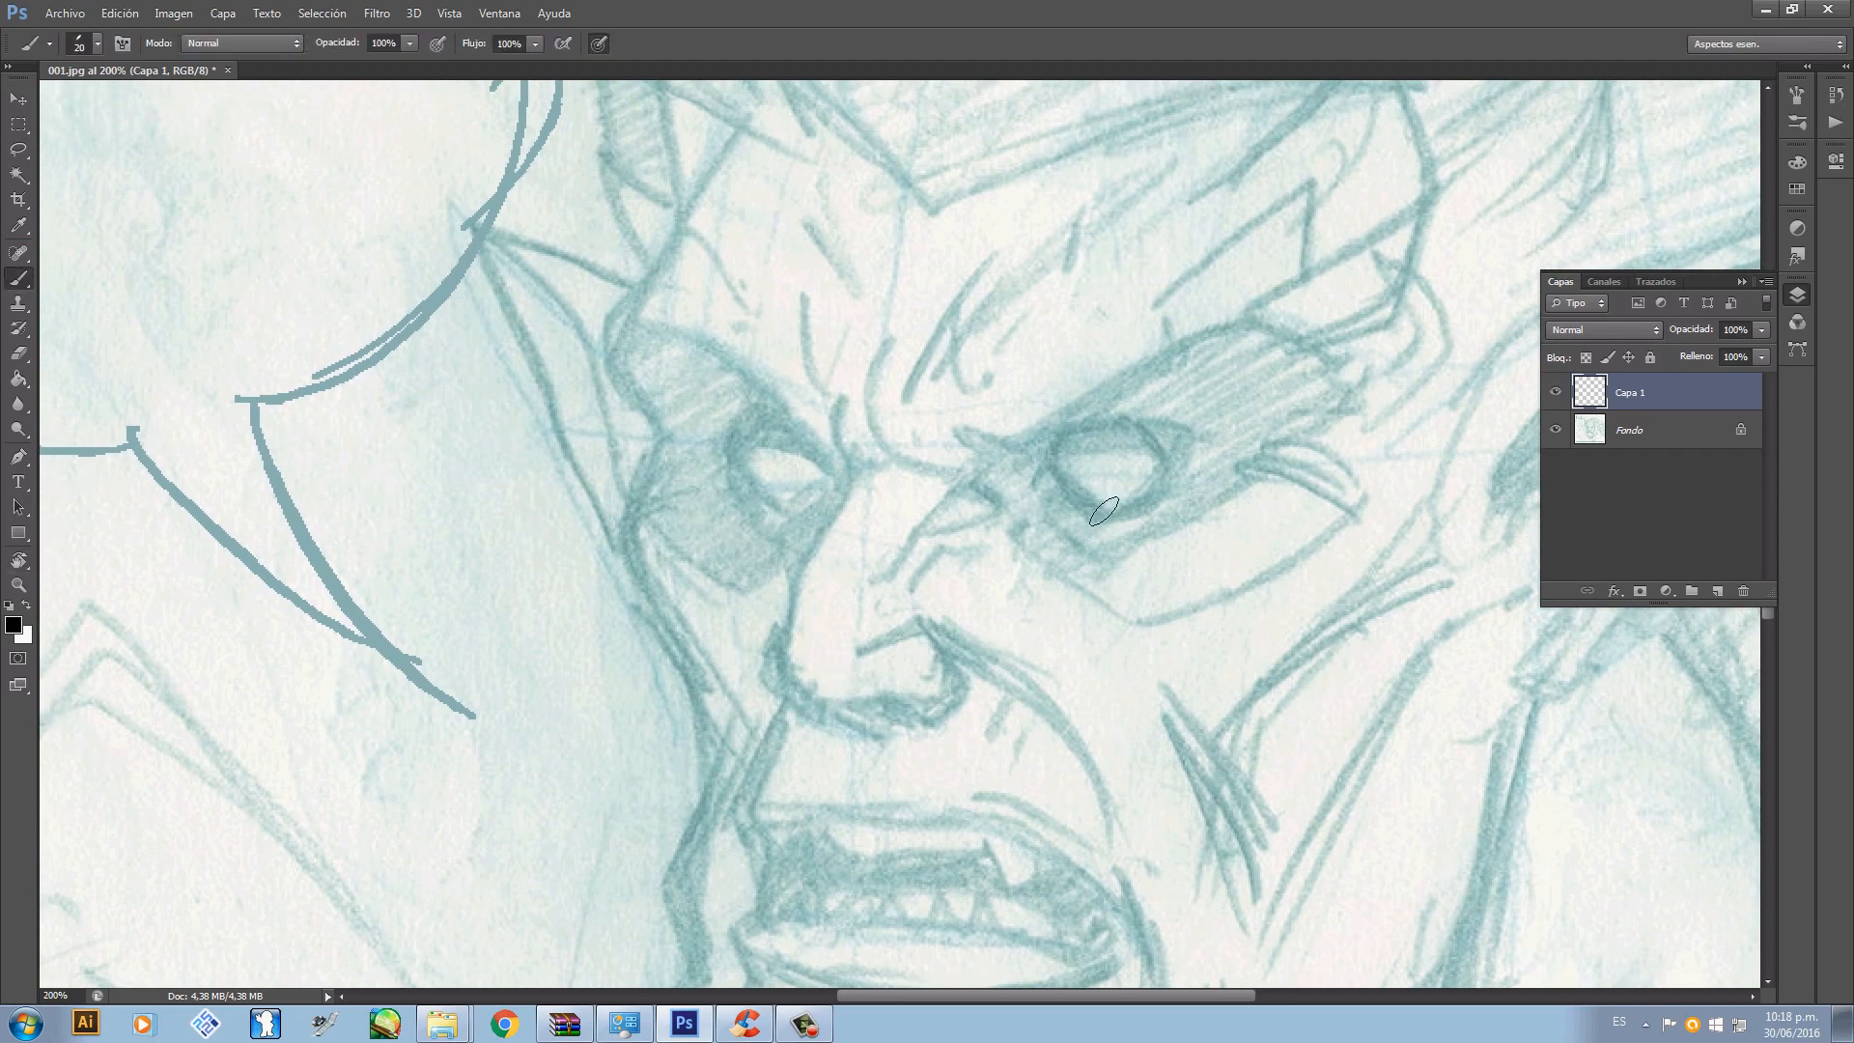
pyautogui.moveTo(1104, 511)
pyautogui.mouseDown()
pyautogui.moveTo(1009, 470)
pyautogui.moveTo(975, 401)
pyautogui.moveTo(1068, 397)
pyautogui.mouseUp()
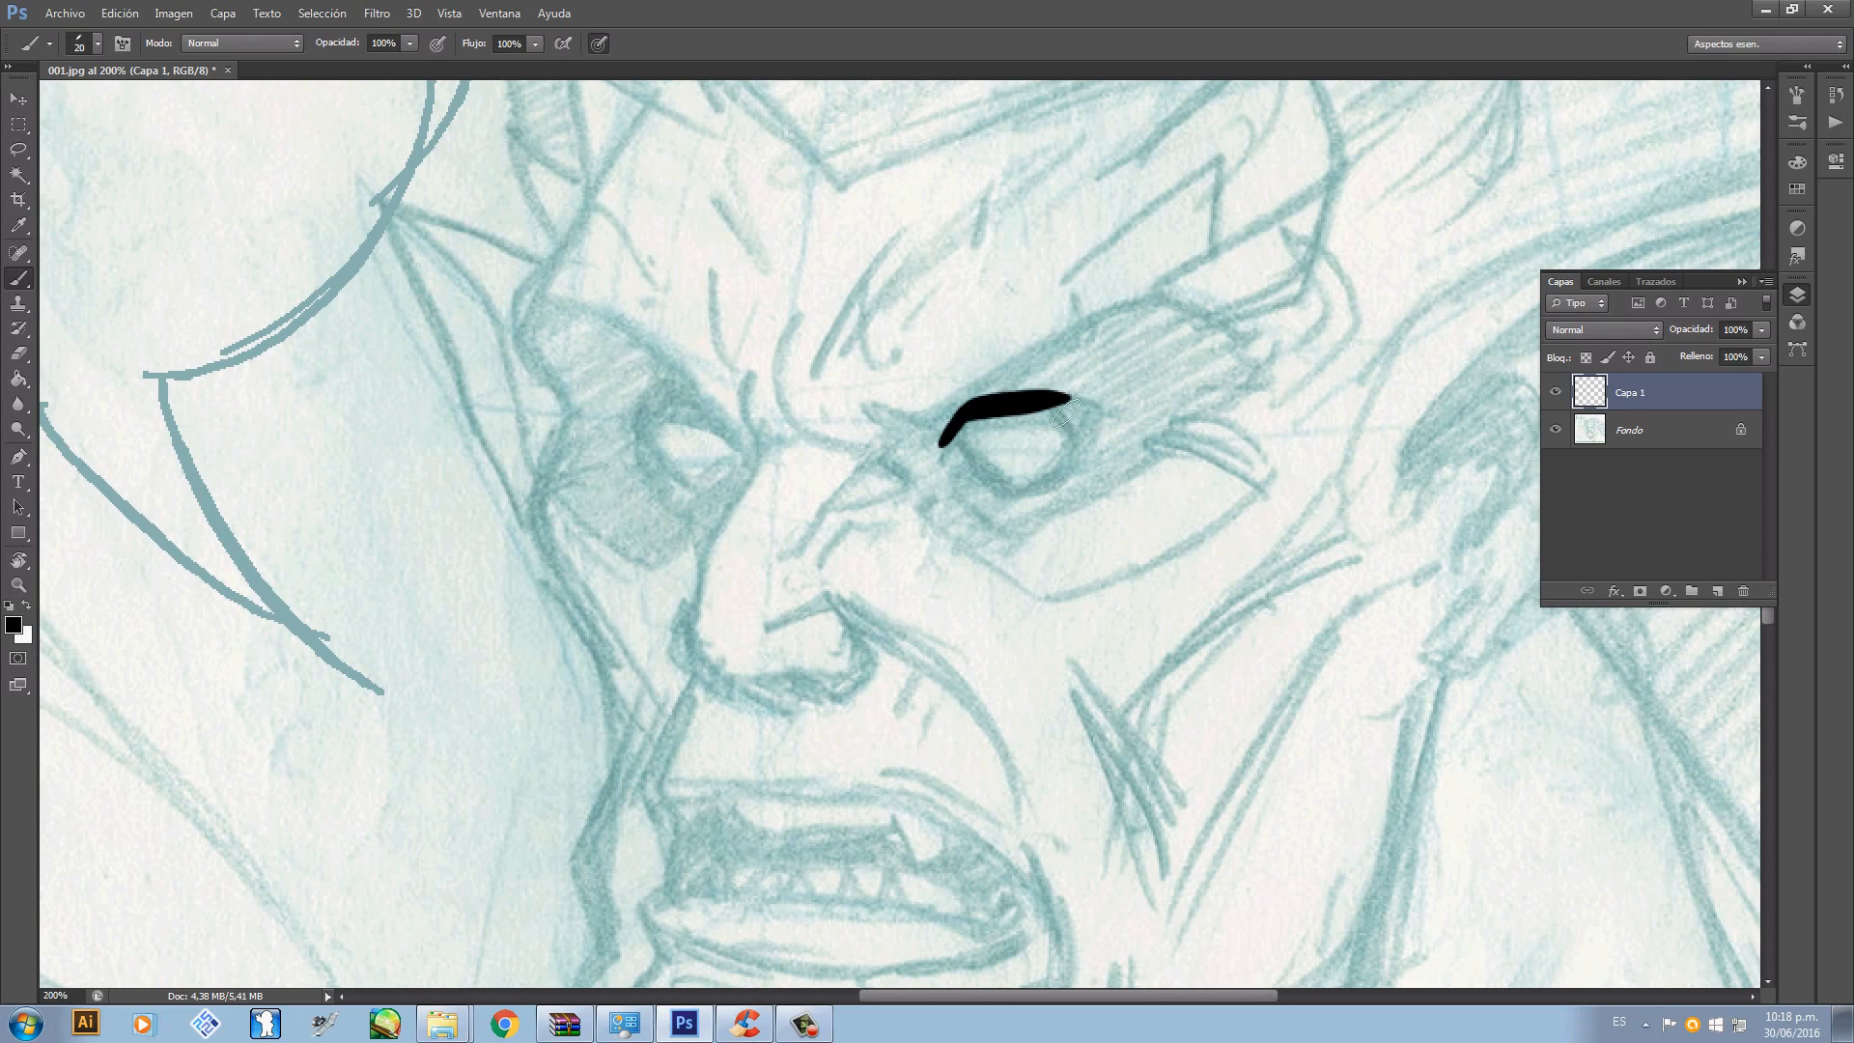
pyautogui.hotkey('ctrl', 'z')
# - Ink the front contour of the face in black from the forehead down to the underside of the chin
pyautogui.moveTo(584, 459)
pyautogui.mouseDown()
pyautogui.moveTo(719, 454)
pyautogui.moveTo(755, 708)
pyautogui.moveTo(693, 608)
pyautogui.moveTo(712, 518)
pyautogui.moveTo(846, 337)
pyautogui.mouseUp()
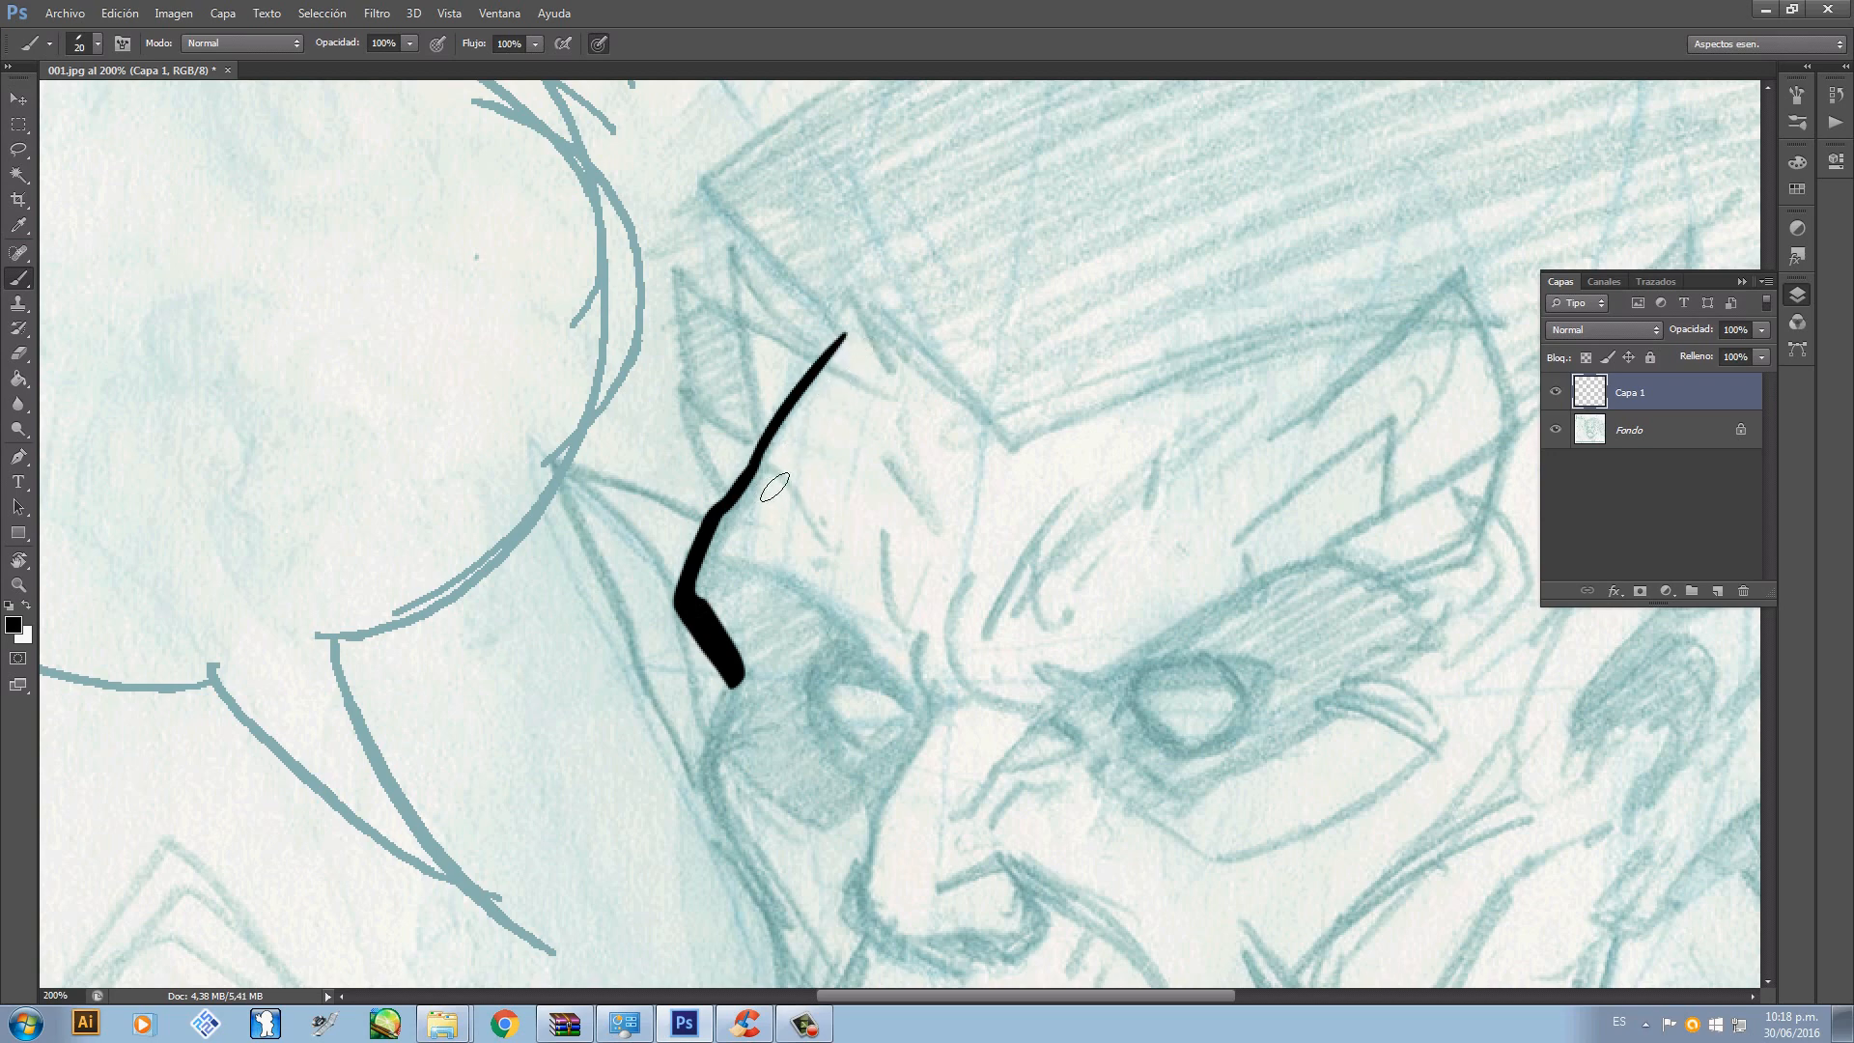
pyautogui.moveTo(749, 497)
pyautogui.mouseDown()
pyautogui.moveTo(802, 293)
pyautogui.moveTo(812, 116)
pyautogui.mouseUp()
pyautogui.moveTo(801, 297)
pyautogui.mouseDown()
pyautogui.moveTo(772, 404)
pyautogui.moveTo(867, 639)
pyautogui.moveTo(831, 425)
pyautogui.moveTo(801, 546)
pyautogui.moveTo(821, 606)
pyautogui.moveTo(790, 406)
pyautogui.moveTo(744, 496)
pyautogui.moveTo(787, 608)
pyautogui.moveTo(930, 629)
pyautogui.moveTo(1019, 681)
pyautogui.mouseUp()
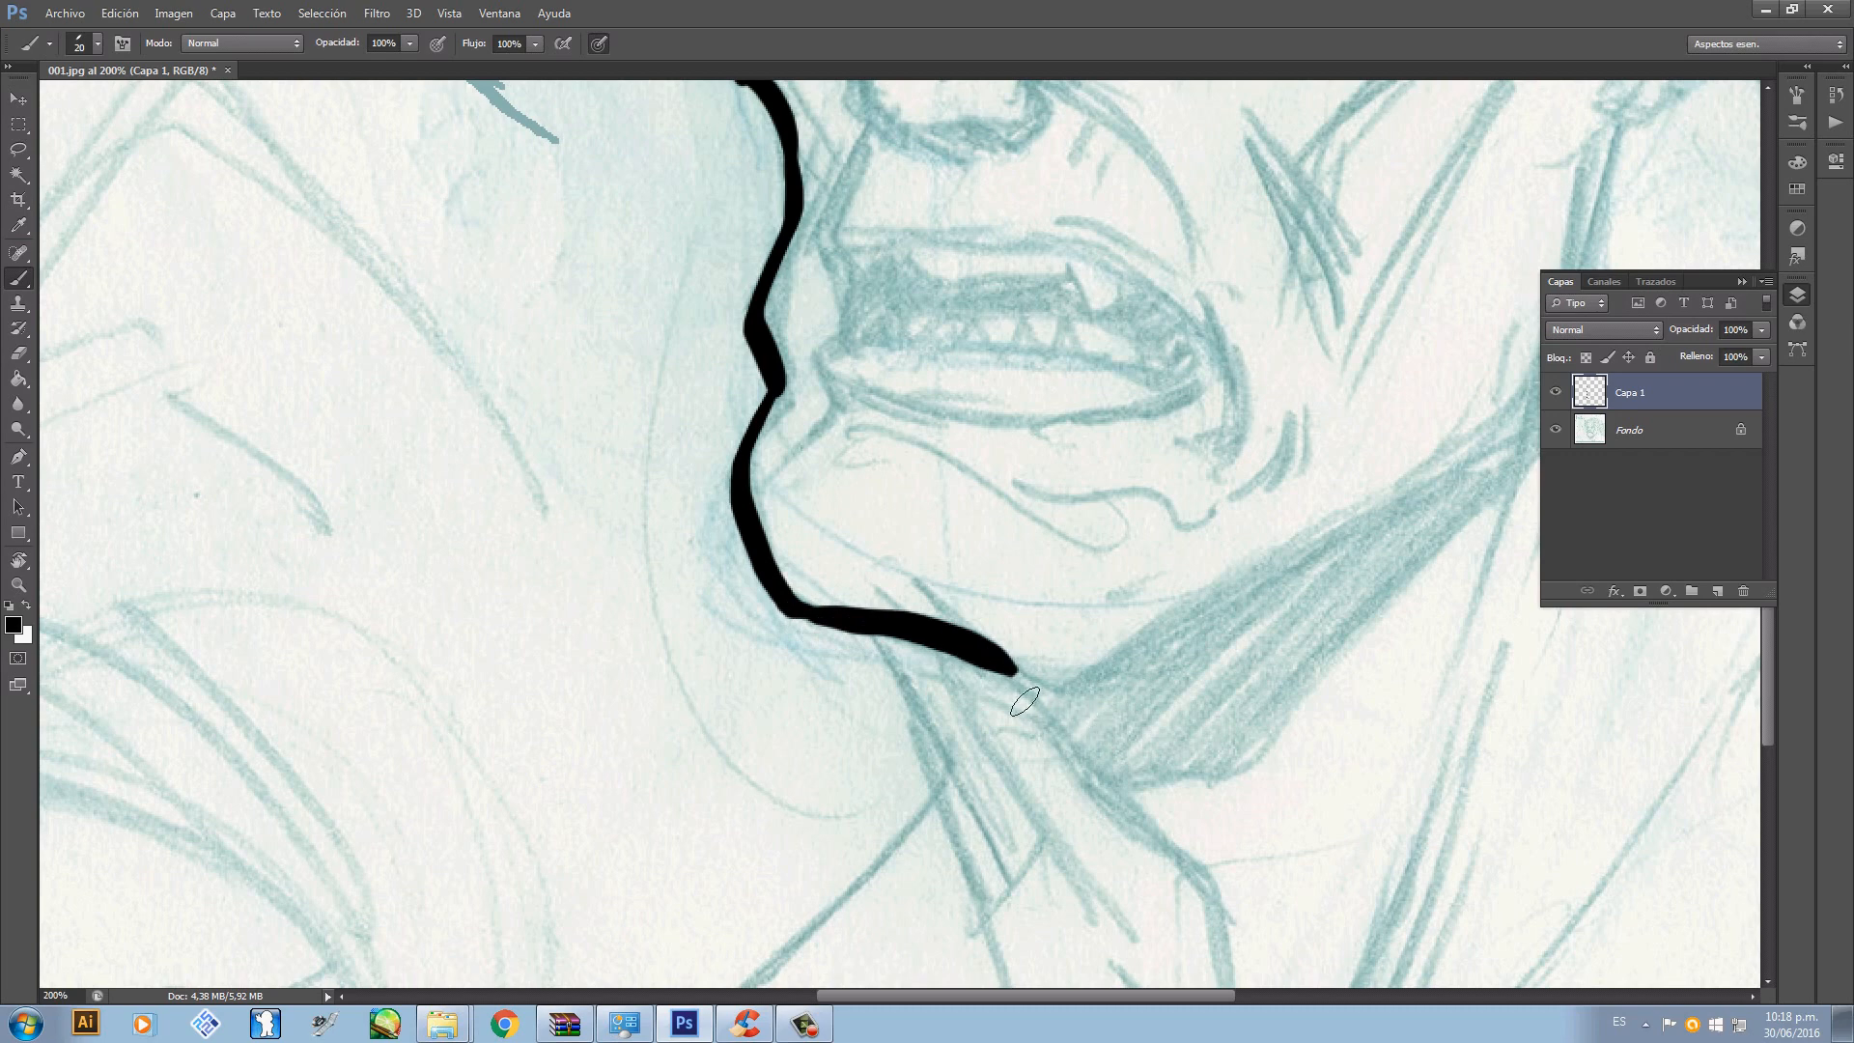
pyautogui.hotkey('ctrl', 'z')
pyautogui.moveTo(816, 620)
pyautogui.mouseDown()
pyautogui.moveTo(1023, 677)
pyautogui.moveTo(996, 666)
pyautogui.moveTo(1149, 671)
pyautogui.mouseUp()
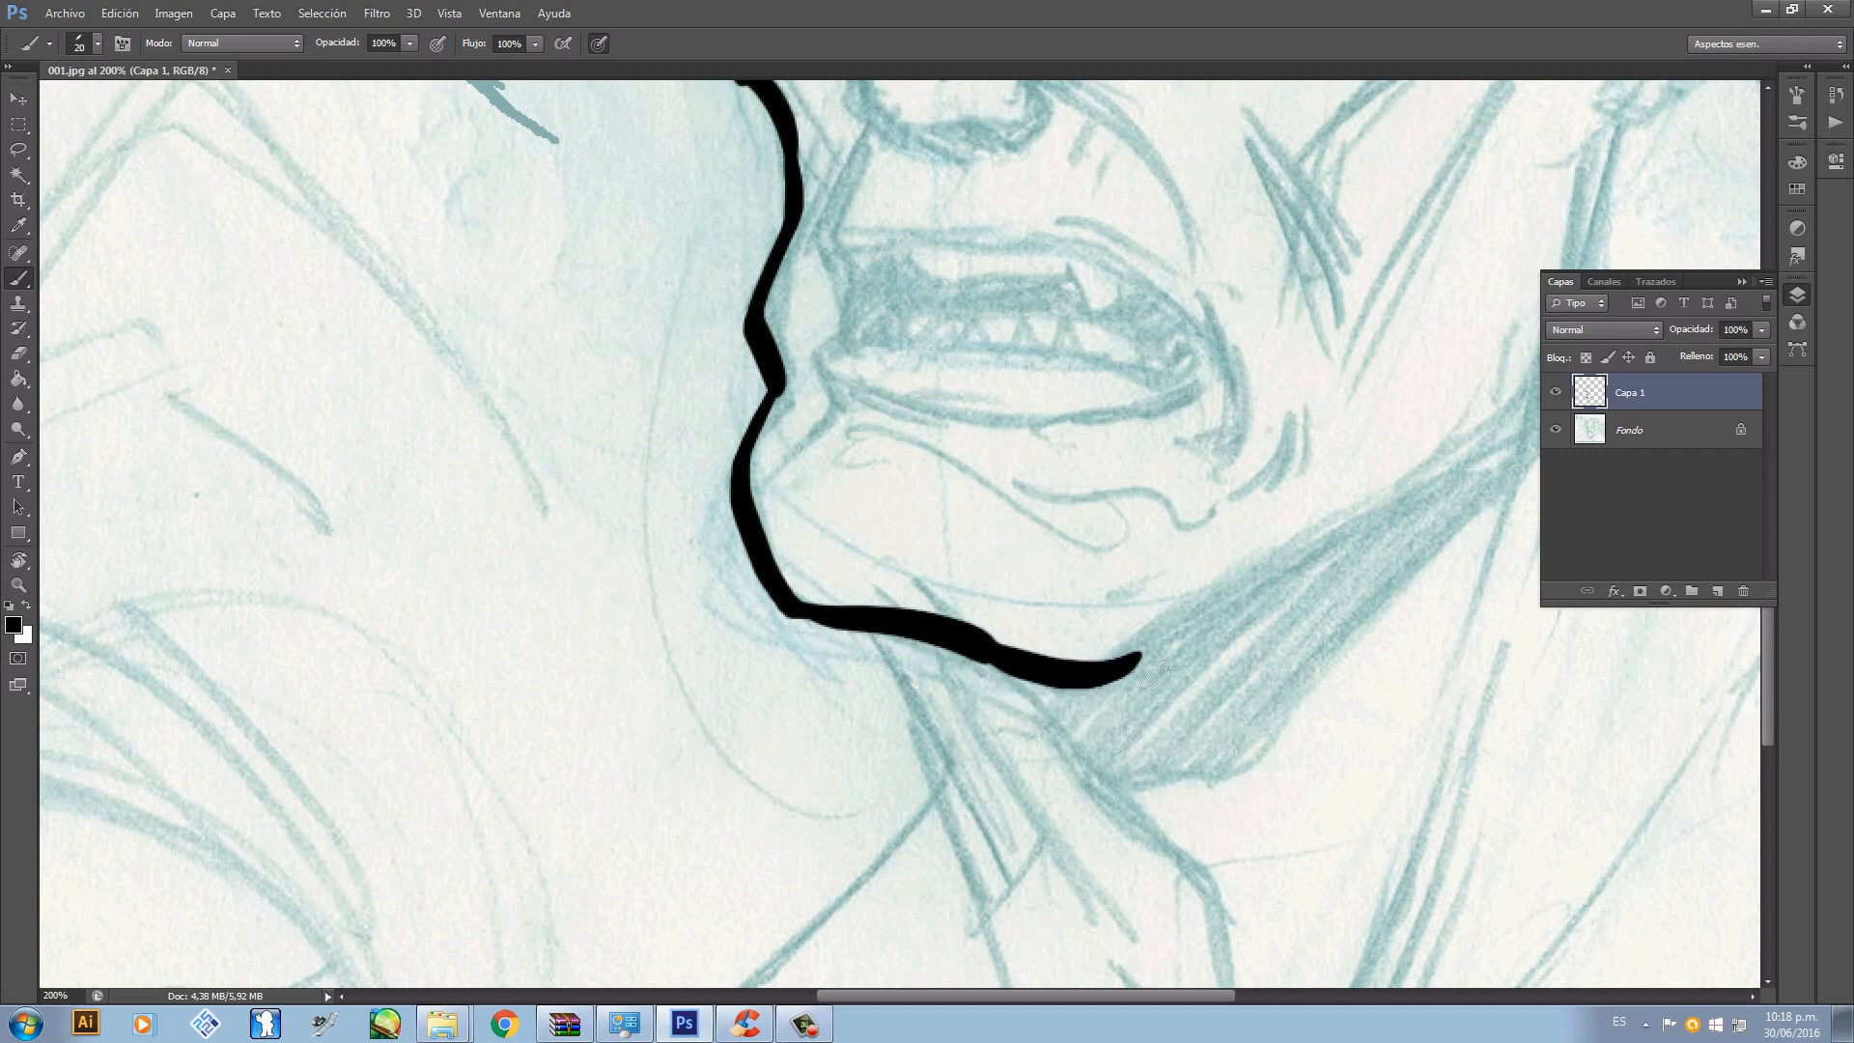
# - Ink the jawline in black from the chin up to just below the ear and touch up the front cheek contour
pyautogui.moveTo(1236, 618); pyautogui.dragTo(951, 676)
pyautogui.hotkey('ctrl', 'z')
pyautogui.moveTo(702, 724)
pyautogui.mouseDown()
pyautogui.moveTo(797, 722)
pyautogui.moveTo(922, 632)
pyautogui.mouseUp()
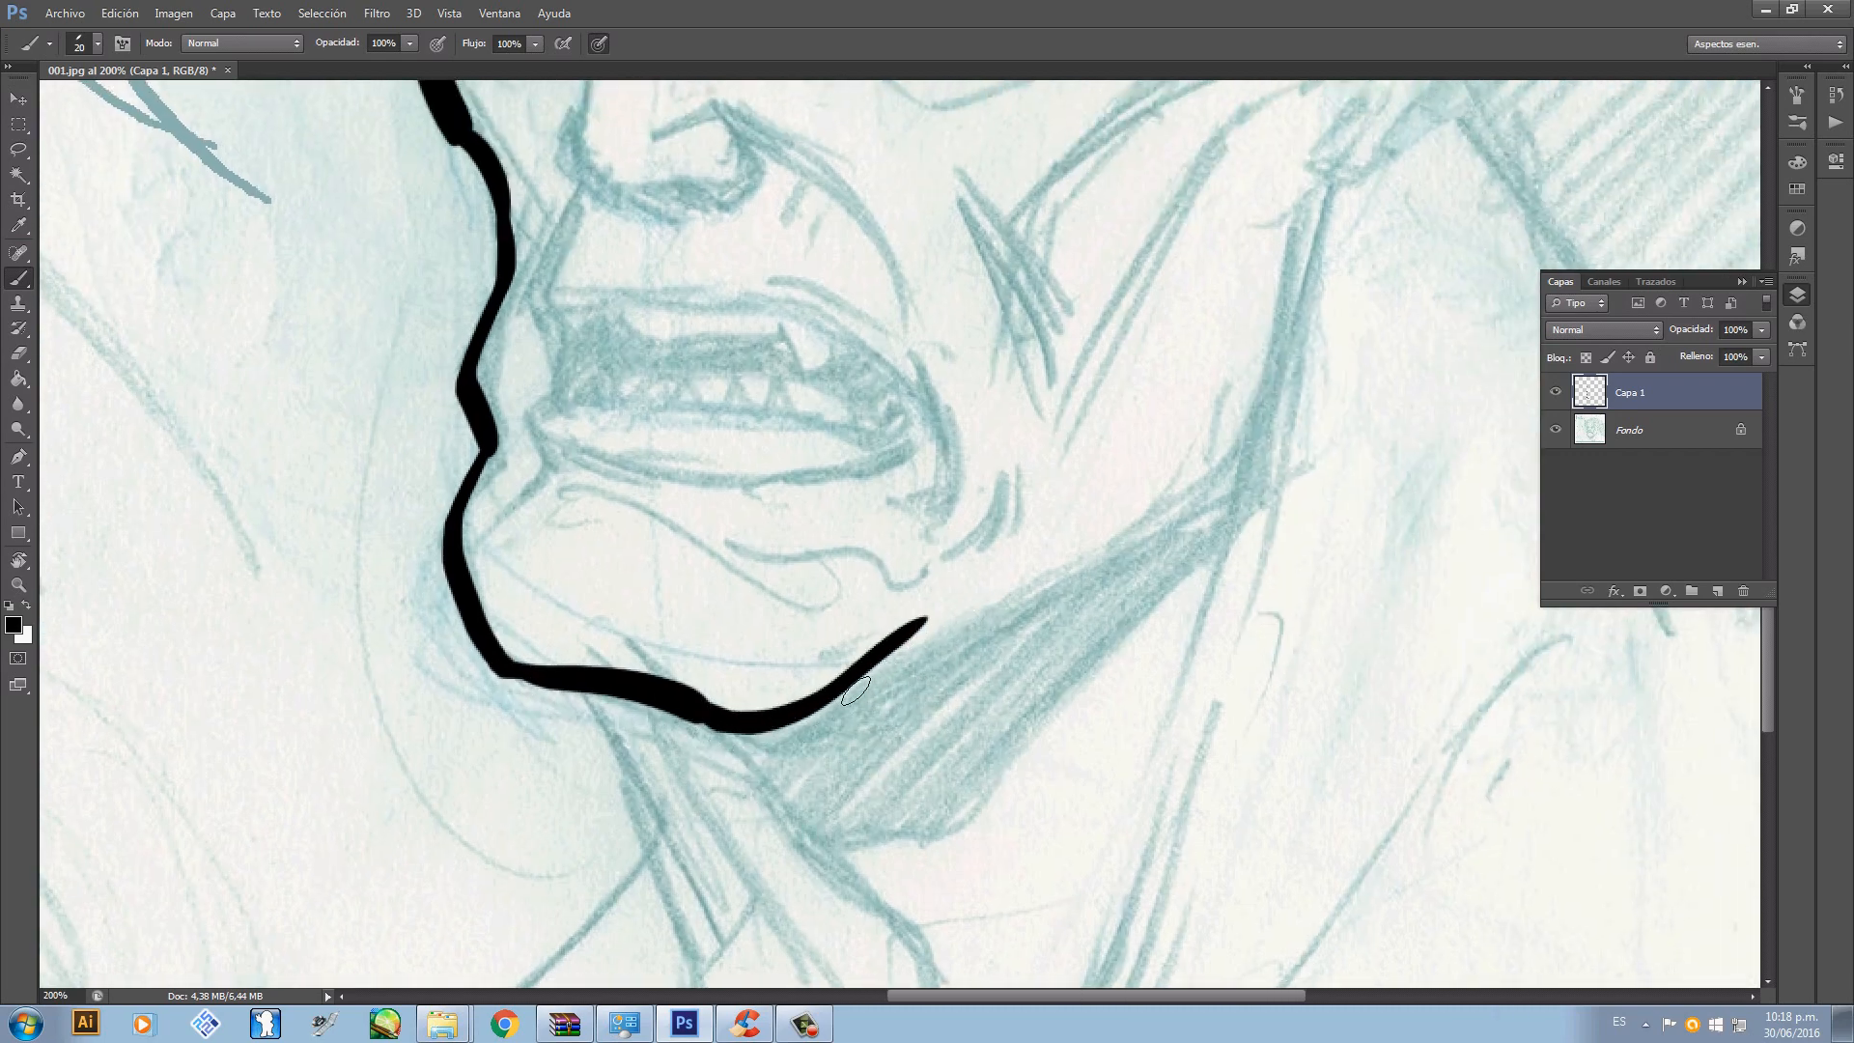
pyautogui.hotkey('ctrl', 'z')
pyautogui.moveTo(703, 722)
pyautogui.mouseDown()
pyautogui.moveTo(879, 693)
pyautogui.moveTo(1226, 484)
pyautogui.moveTo(1129, 567)
pyautogui.moveTo(1084, 661)
pyautogui.moveTo(1138, 577)
pyautogui.moveTo(1197, 379)
pyautogui.mouseUp()
pyautogui.hotkey('ctrl', 'z')
pyautogui.moveTo(1084, 642)
pyautogui.mouseDown()
pyautogui.moveTo(1151, 484)
pyautogui.moveTo(1158, 396)
pyautogui.moveTo(1138, 530)
pyautogui.moveTo(1208, 525)
pyautogui.moveTo(929, 632)
pyautogui.mouseUp()
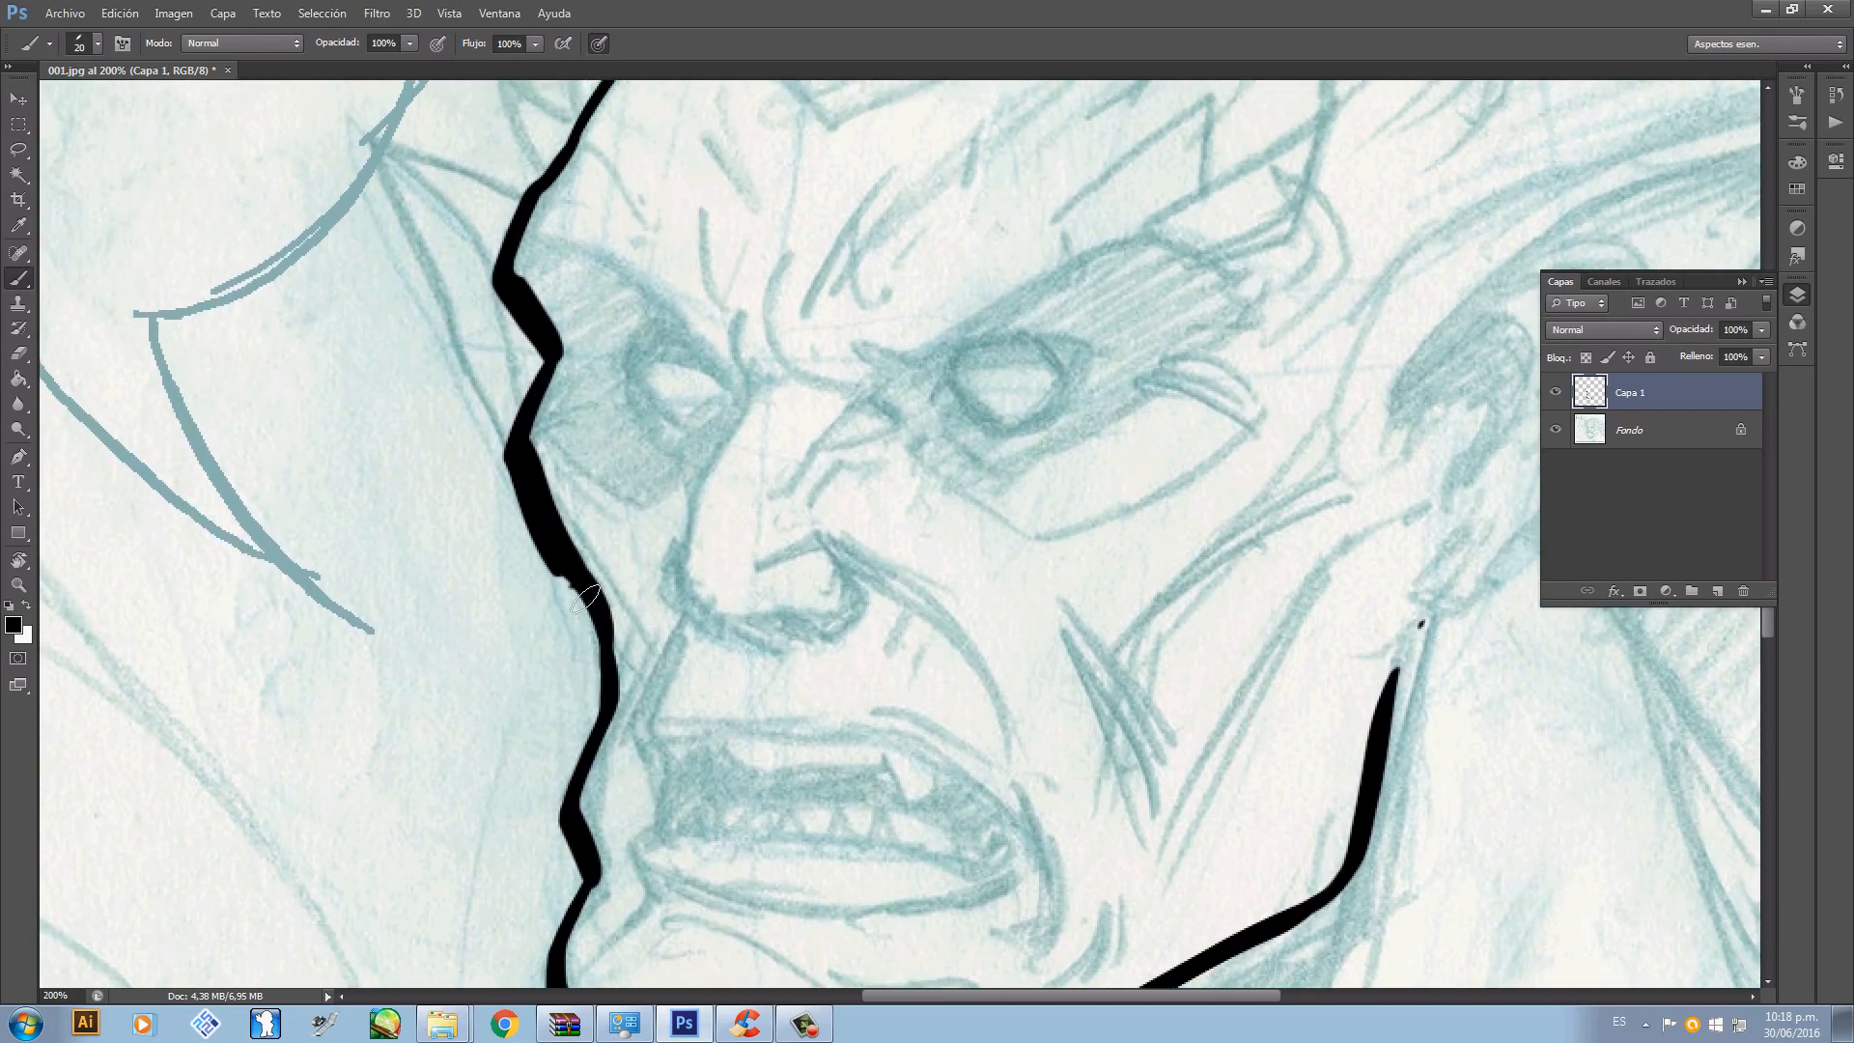
pyautogui.moveTo(584, 599); pyautogui.dragTo(597, 622)
# - Try black strokes across the nose and toward the near eye, and undo them
pyautogui.moveTo(742, 515)
pyautogui.mouseDown()
pyautogui.moveTo(840, 433)
pyautogui.moveTo(842, 486)
pyautogui.moveTo(888, 404)
pyautogui.mouseUp()
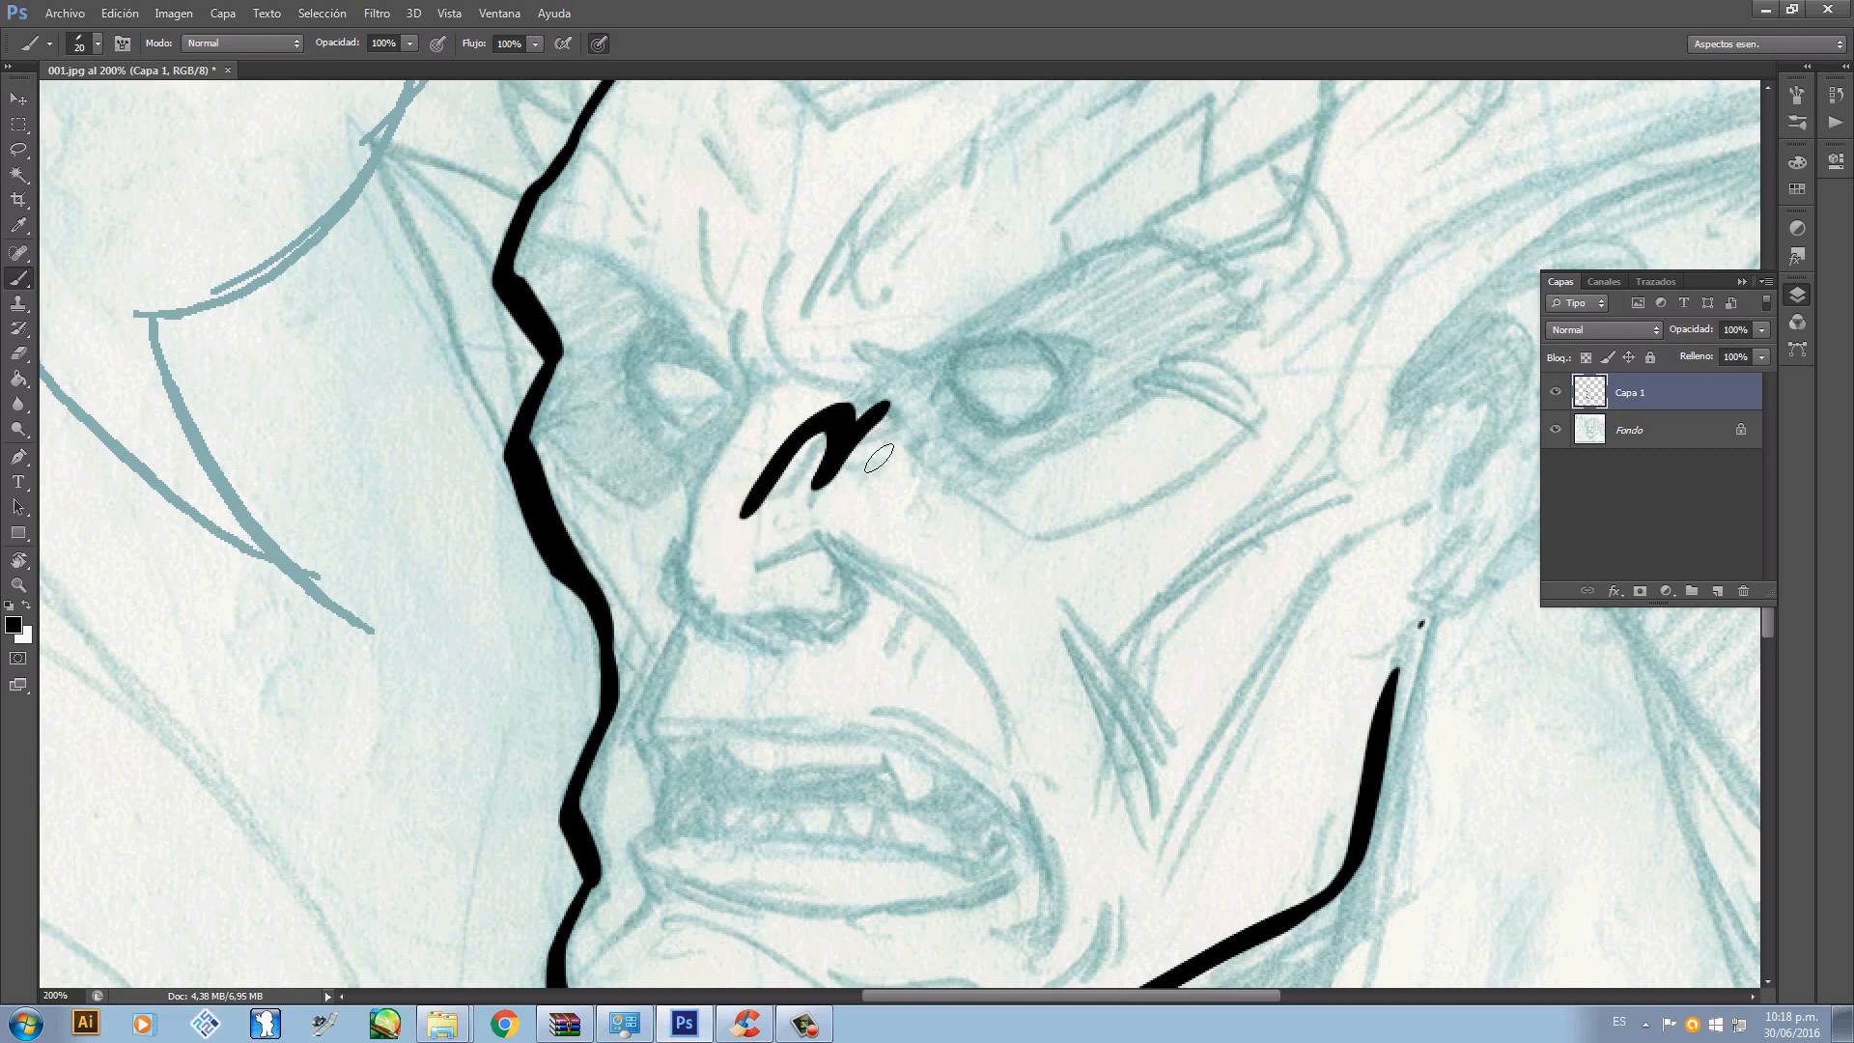
pyautogui.hotkey('ctrl', 'z')
pyautogui.moveTo(778, 517)
pyautogui.mouseDown()
pyautogui.moveTo(757, 525)
pyautogui.moveTo(1047, 289)
pyautogui.mouseUp()
pyautogui.hotkey('ctrl', 'alt', 'z')
pyautogui.hotkey('ctrl', 'alt', 'z')
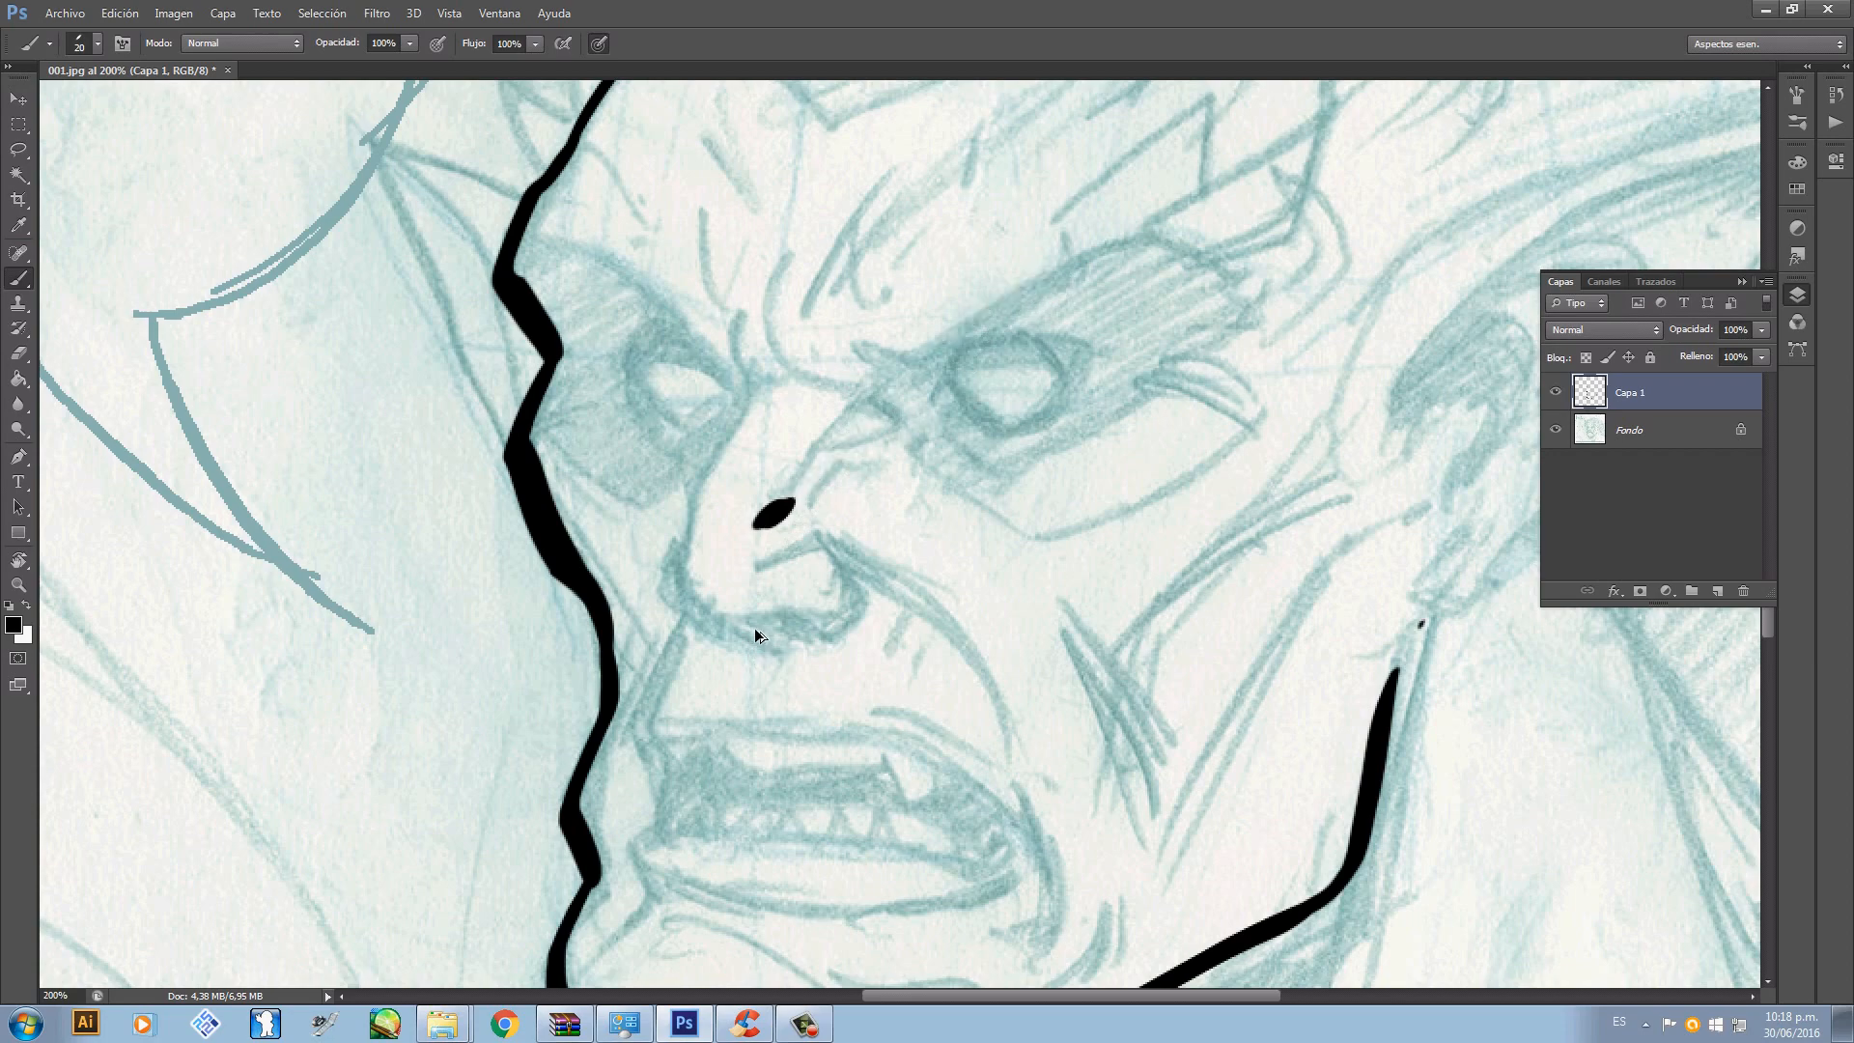
pyautogui.hotkey('ctrl', 'alt', 'z')
pyautogui.moveTo(815, 431); pyautogui.dragTo(768, 541)
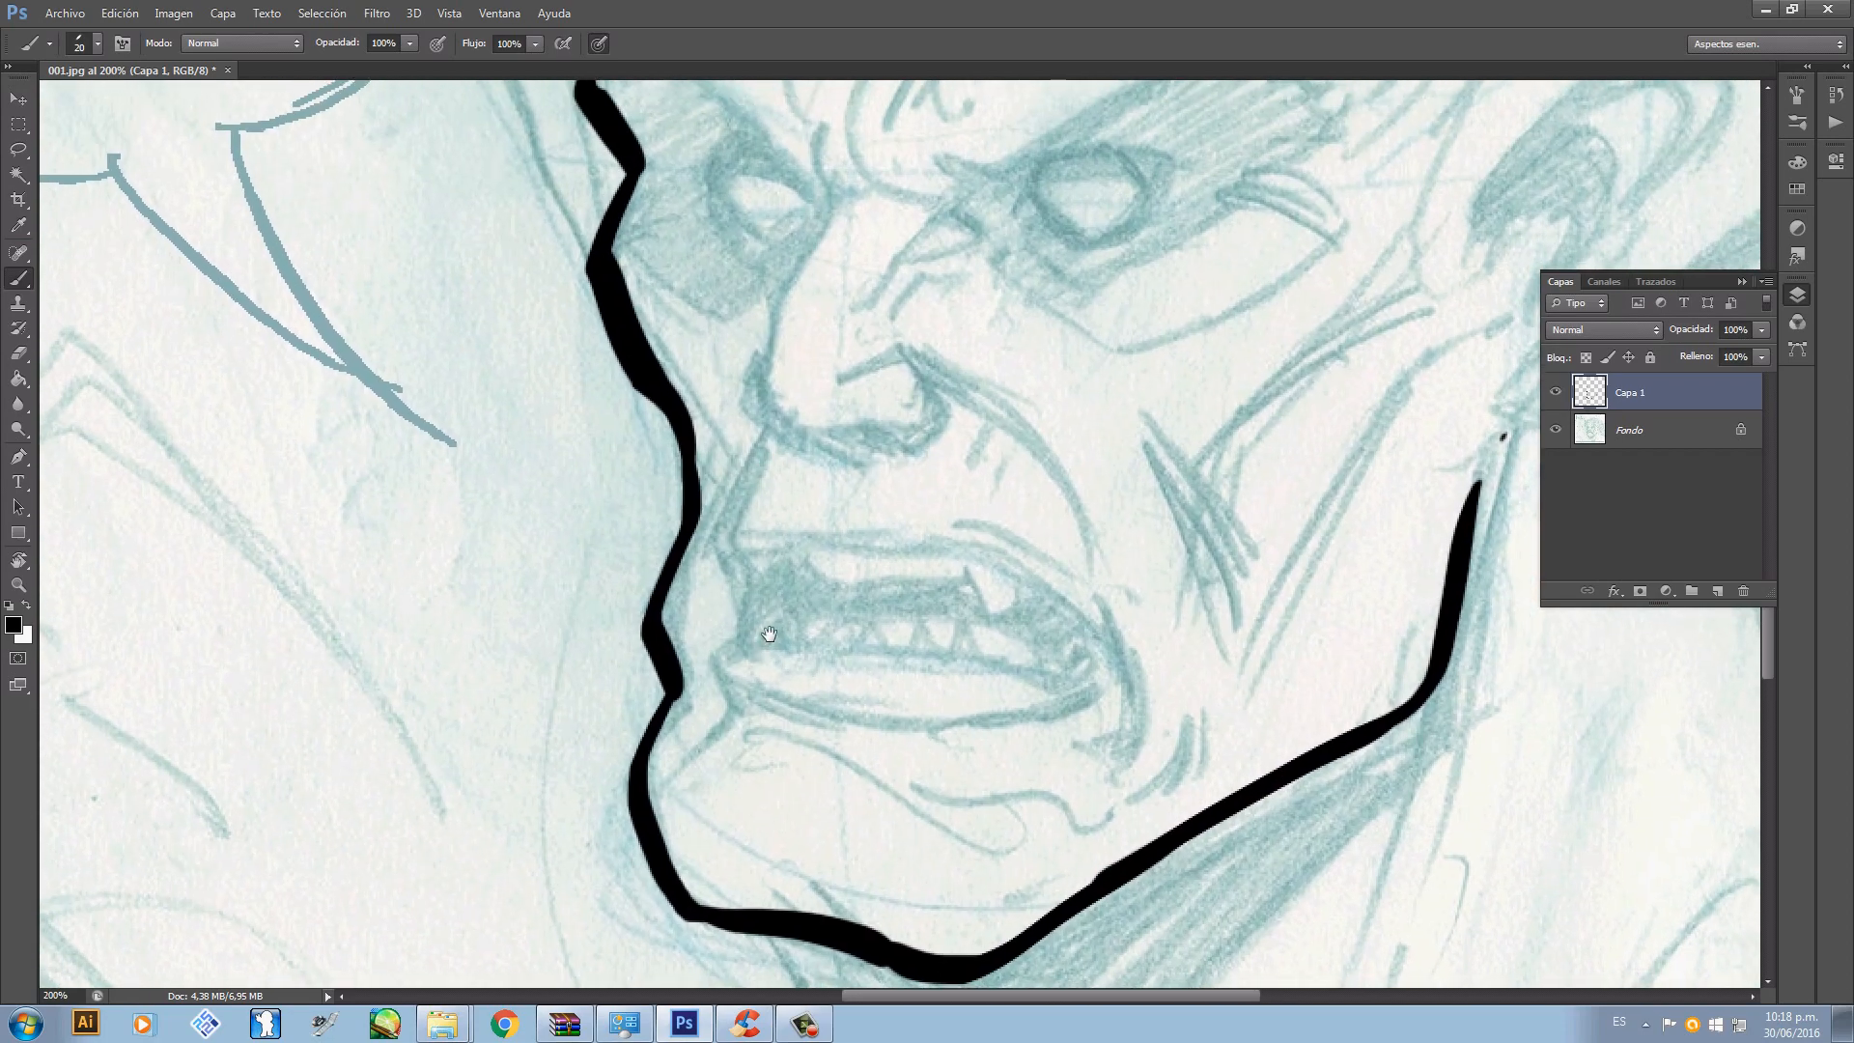
# - Check the pen's tip sensitivity in the Bamboo tablet preferences through the Control Panel, and close the windows
pyautogui.click(26, 1024)
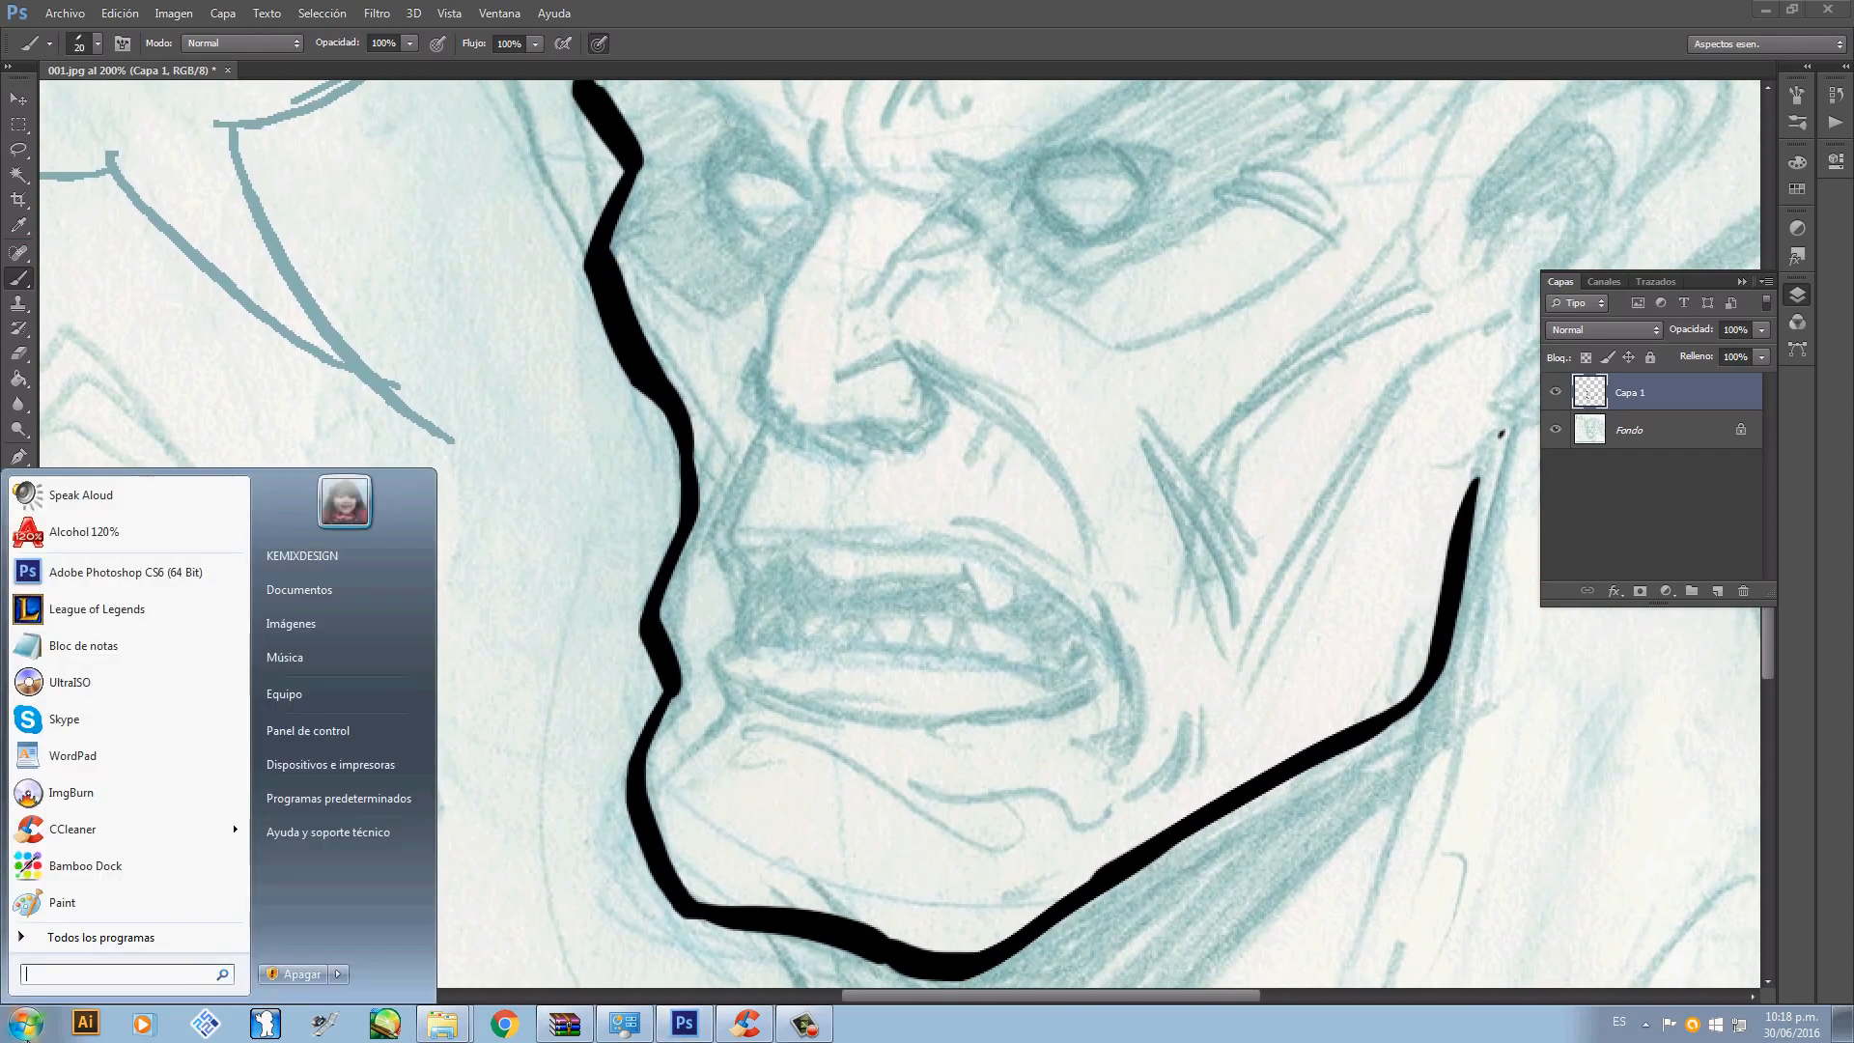
pyautogui.click(314, 729)
pyautogui.click(737, 623)
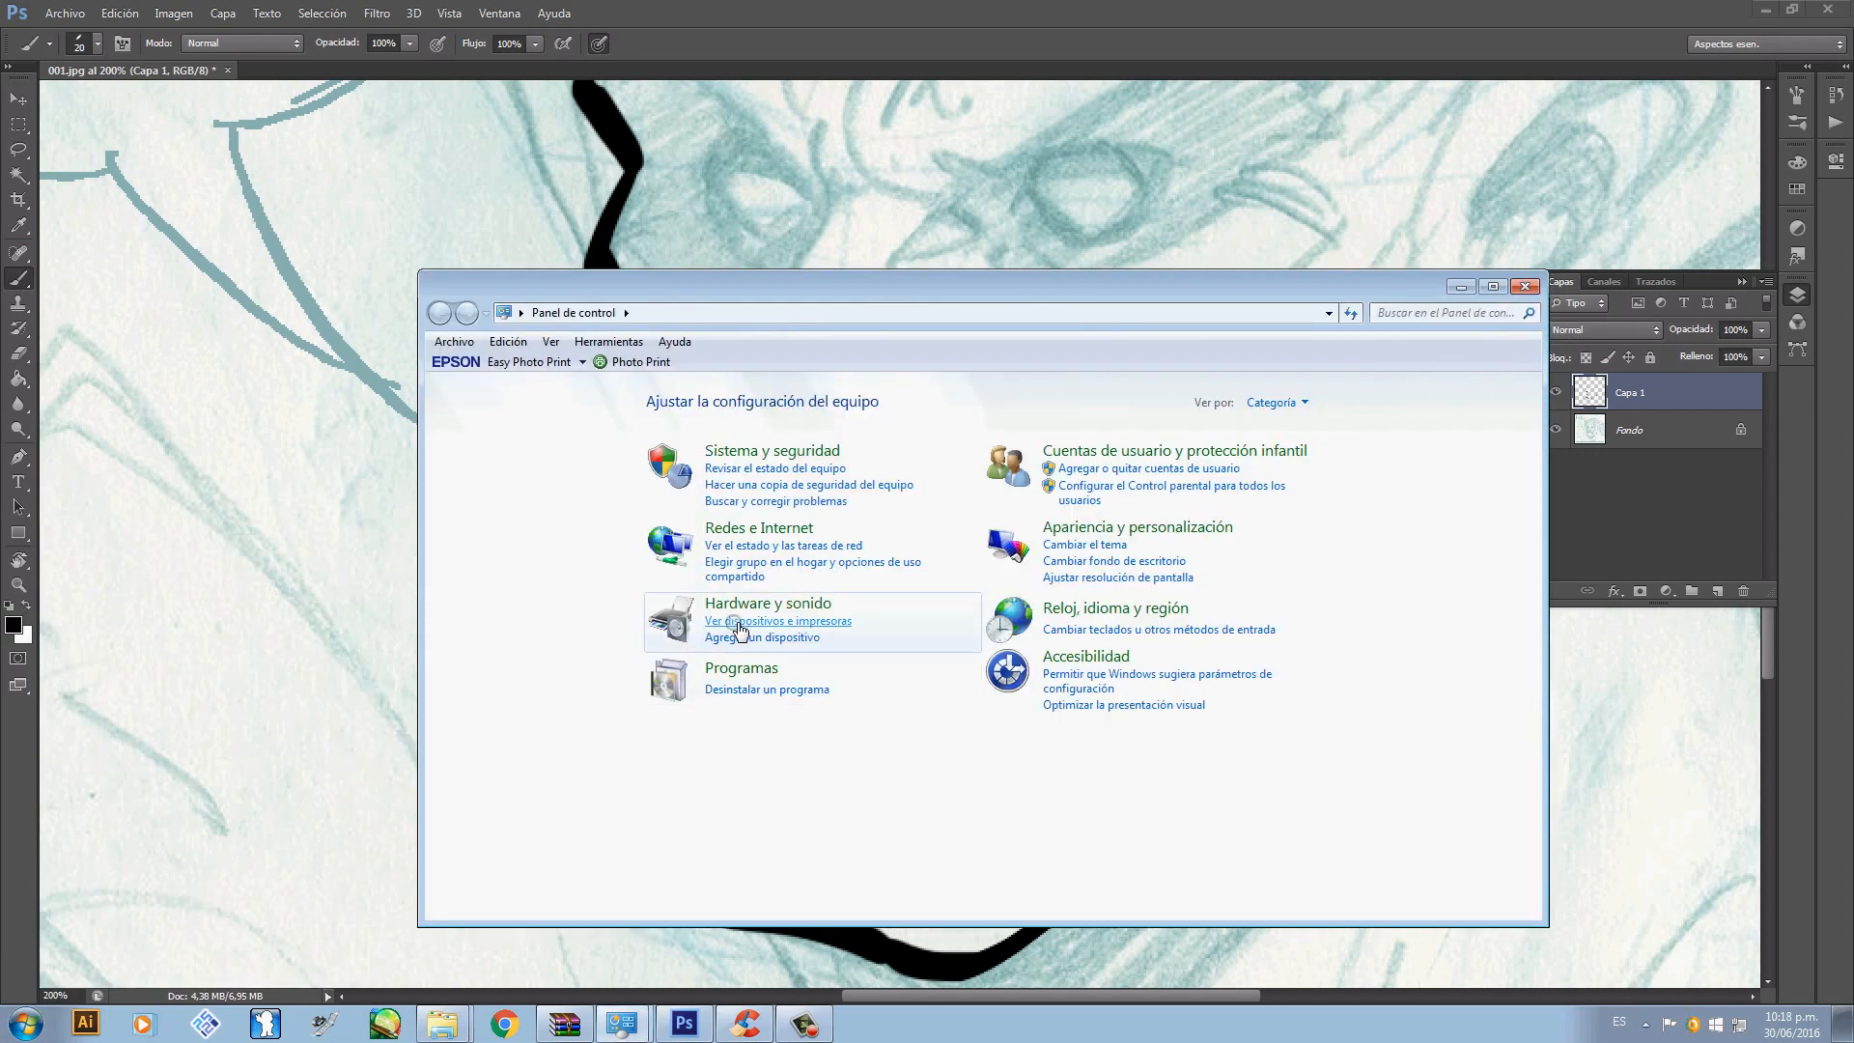
pyautogui.click(516, 521)
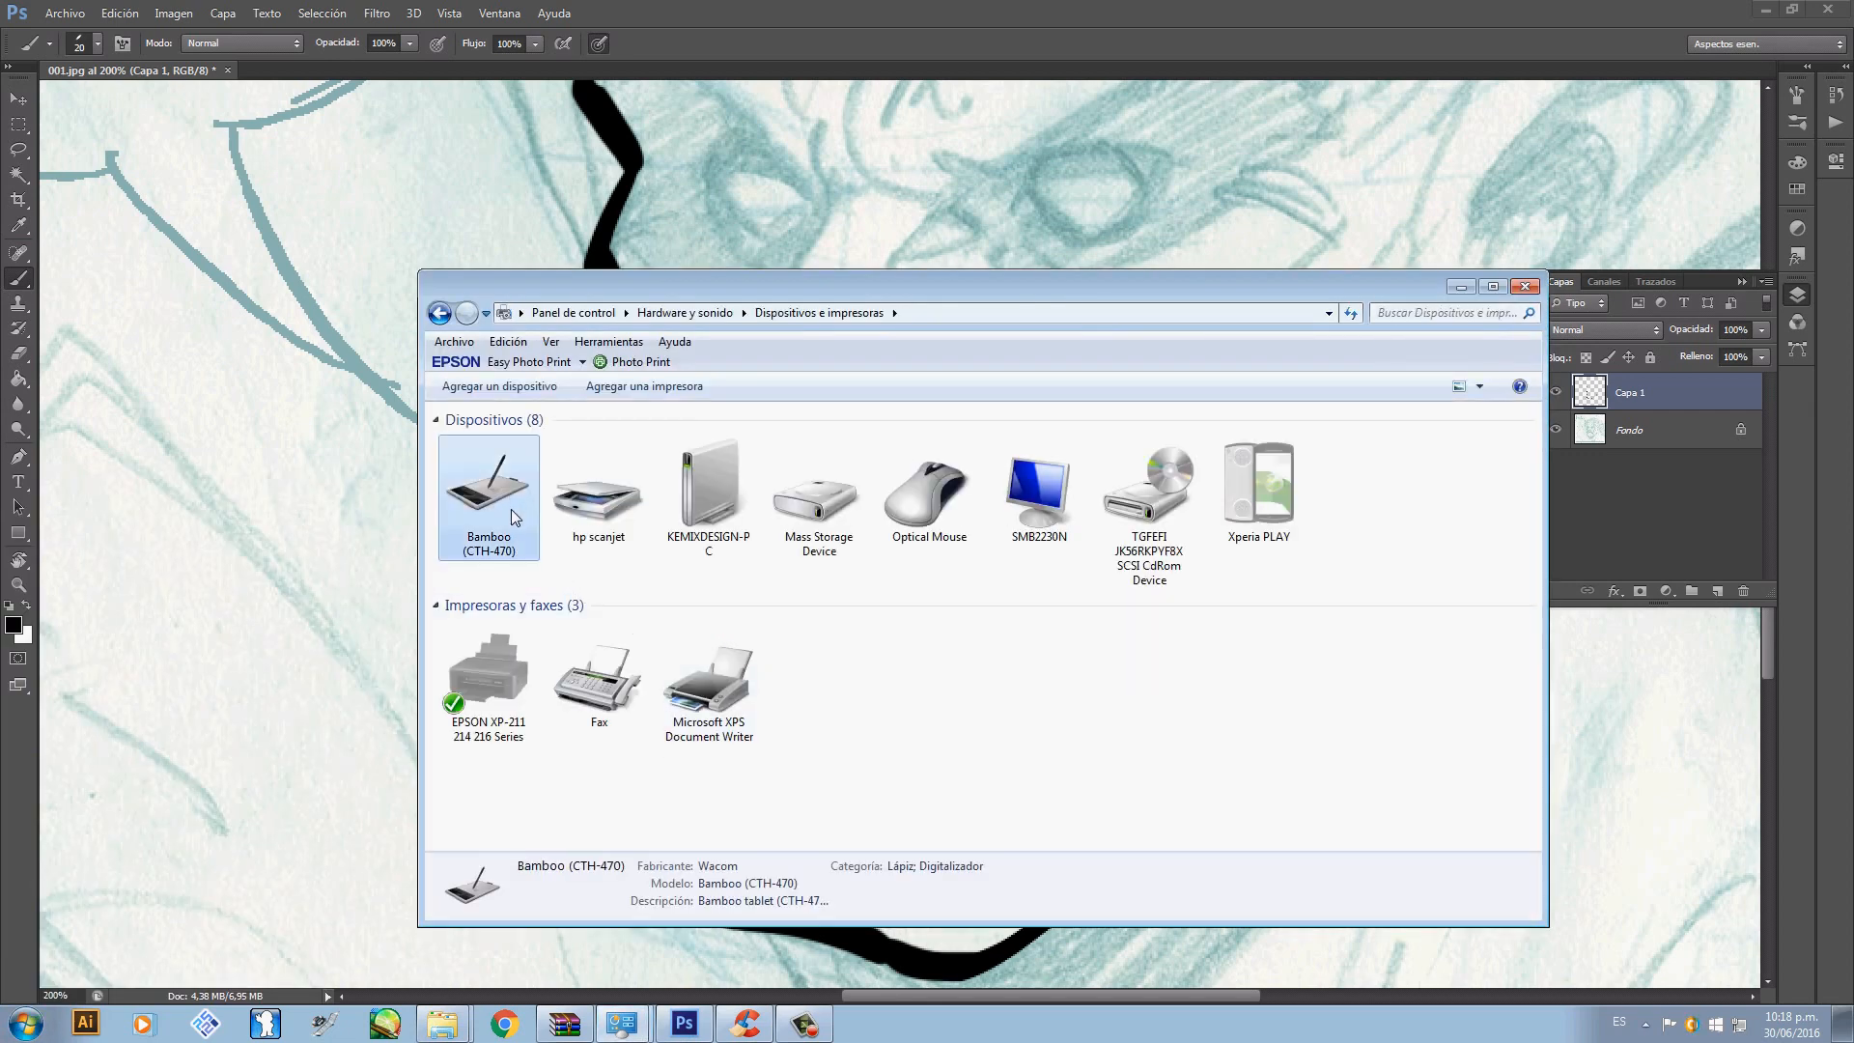
pyautogui.doubleClick(513, 498)
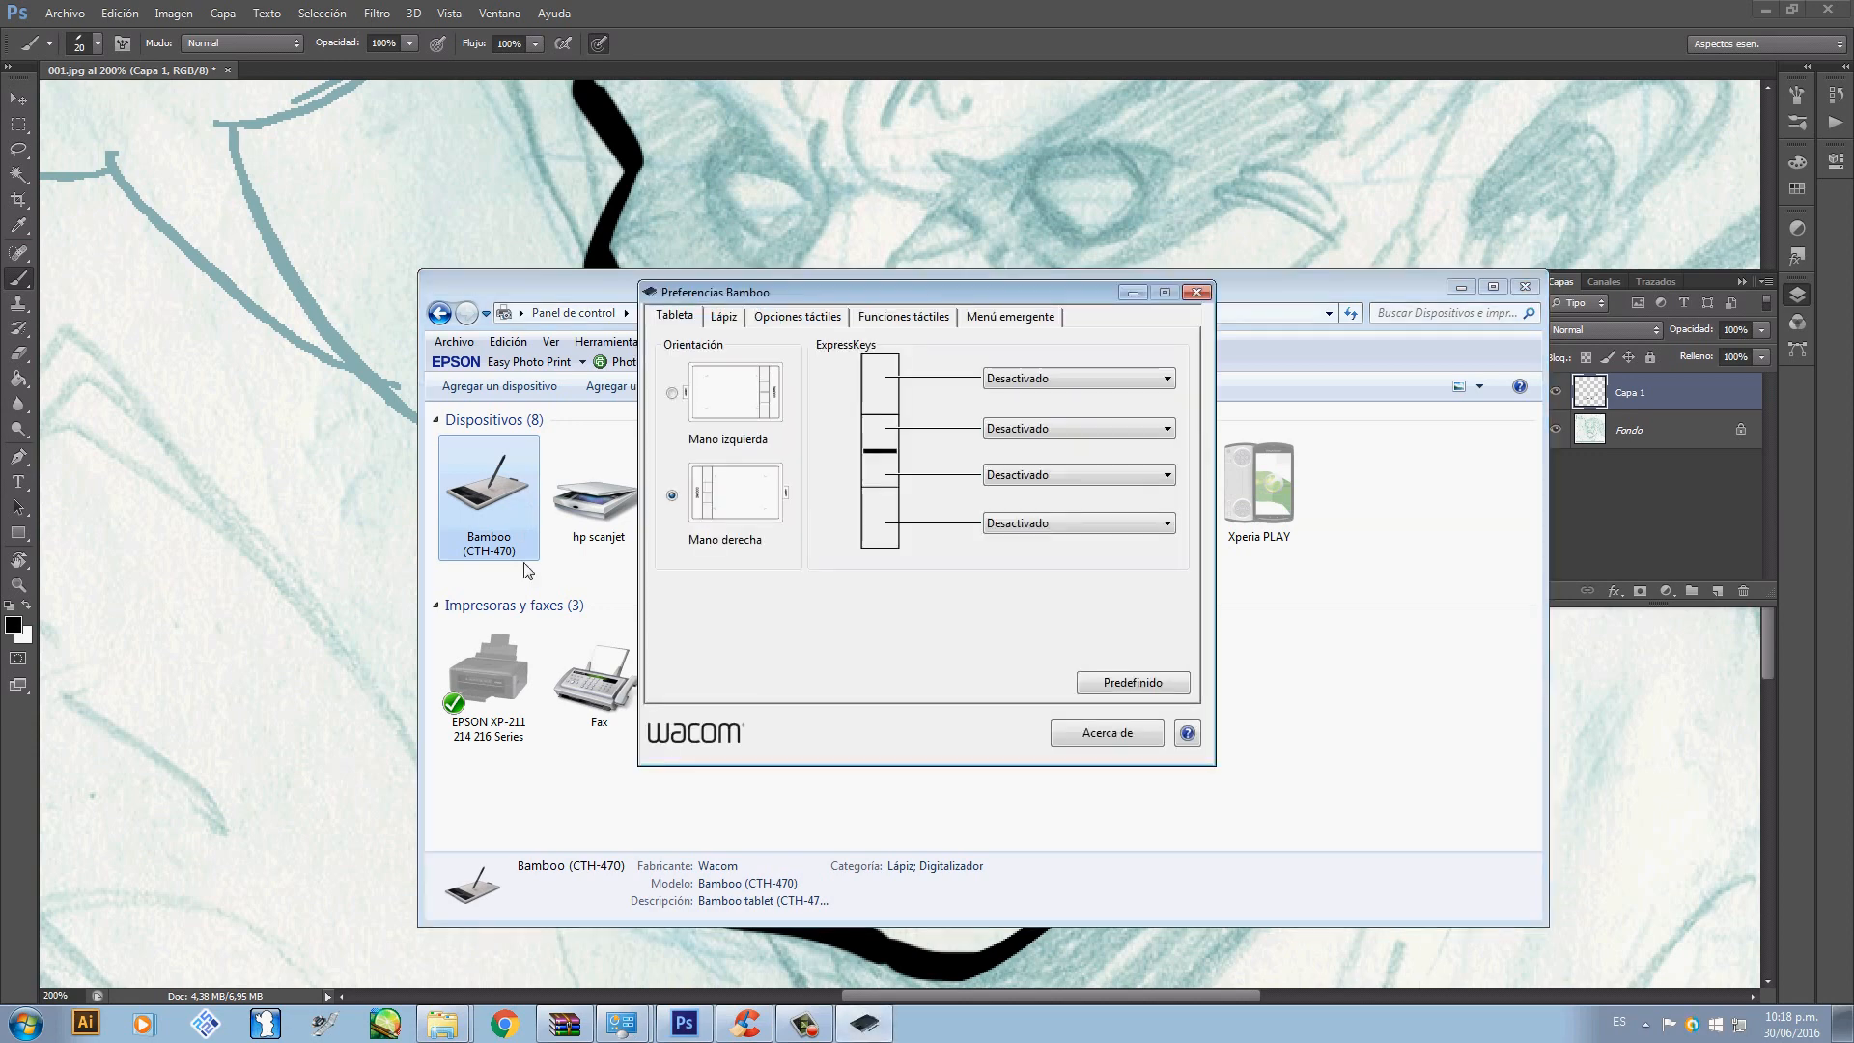
pyautogui.click(723, 316)
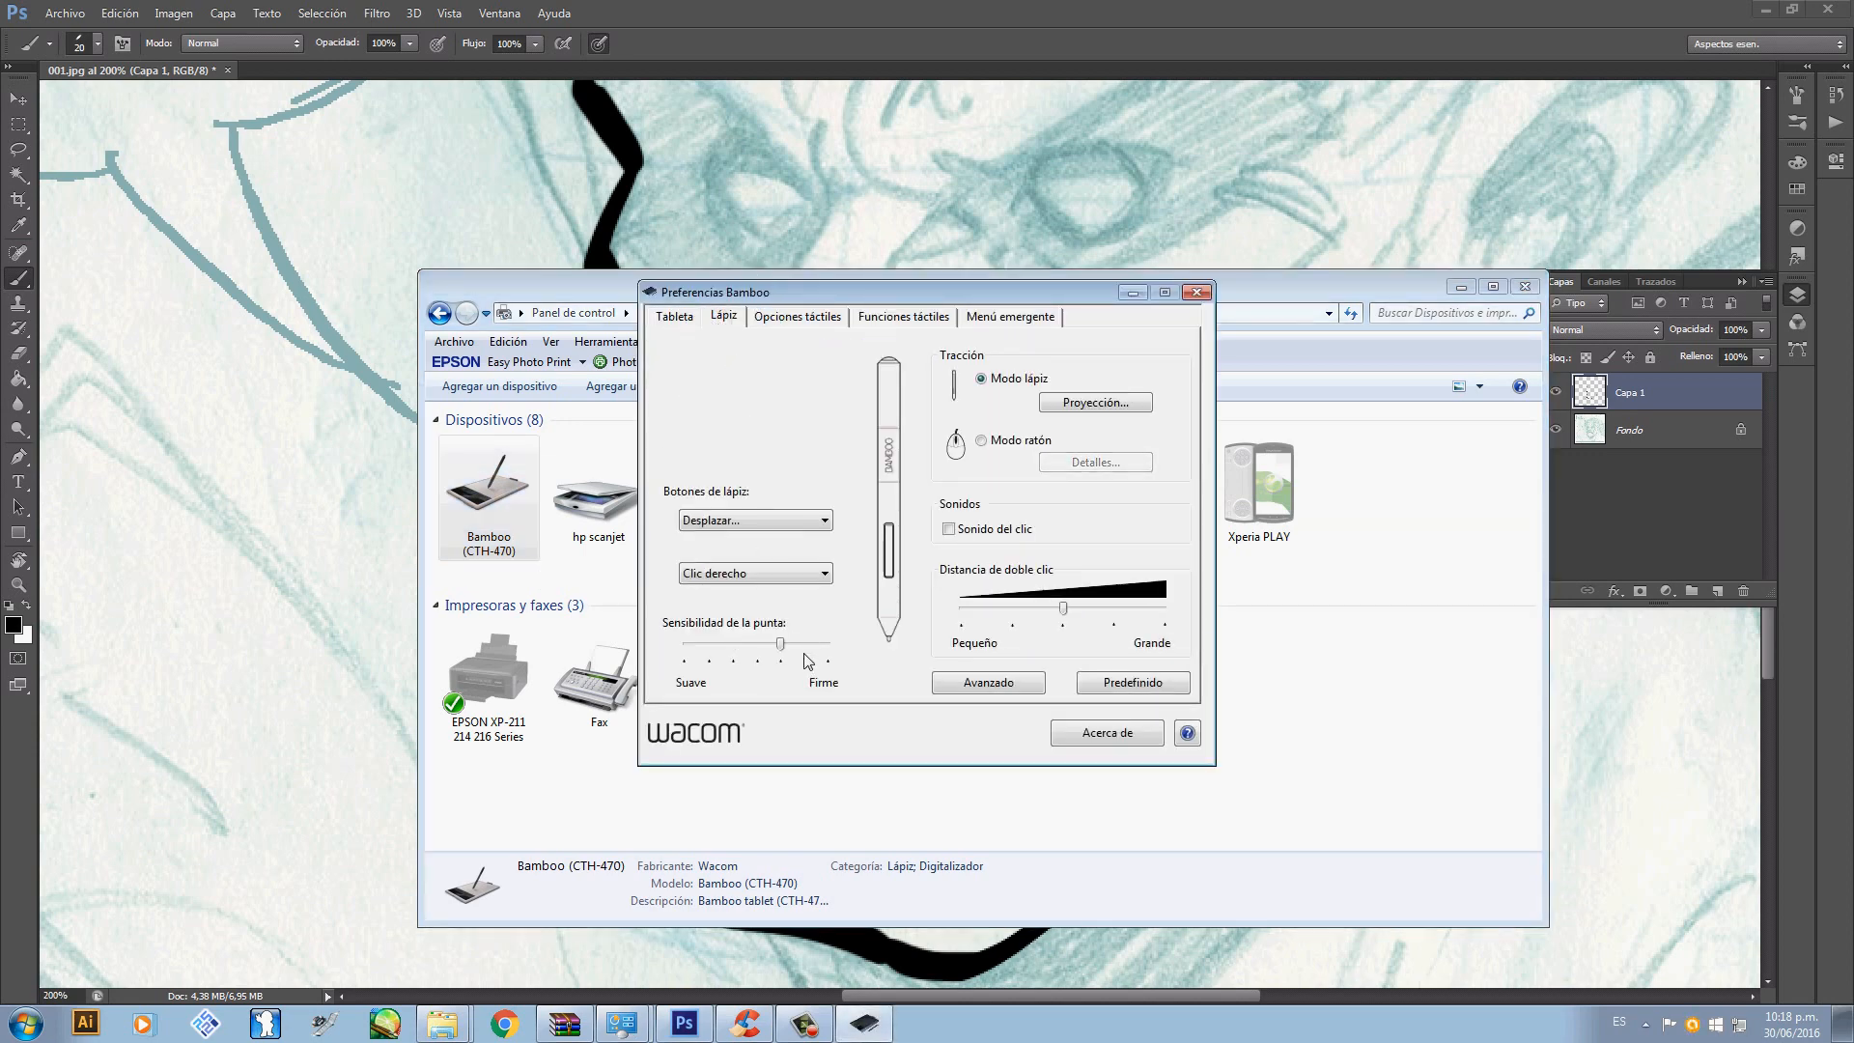
pyautogui.click(1199, 294)
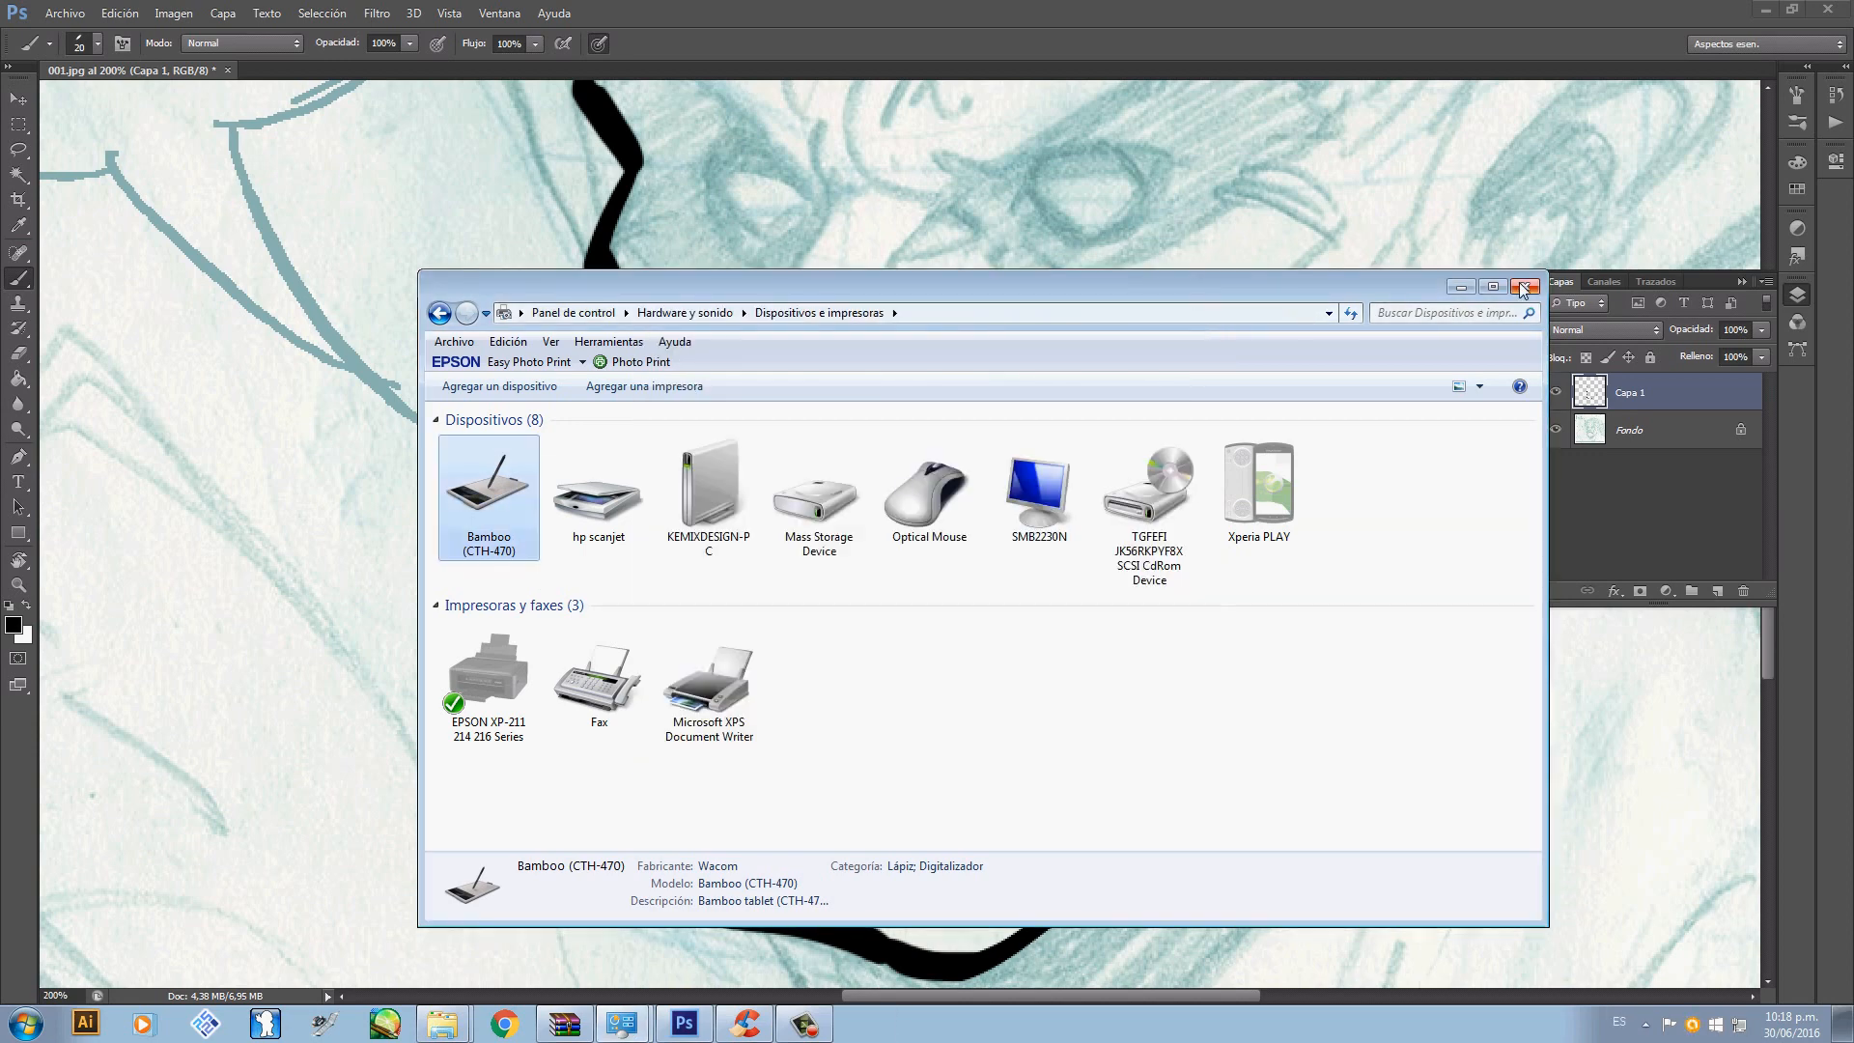
pyautogui.click(1525, 290)
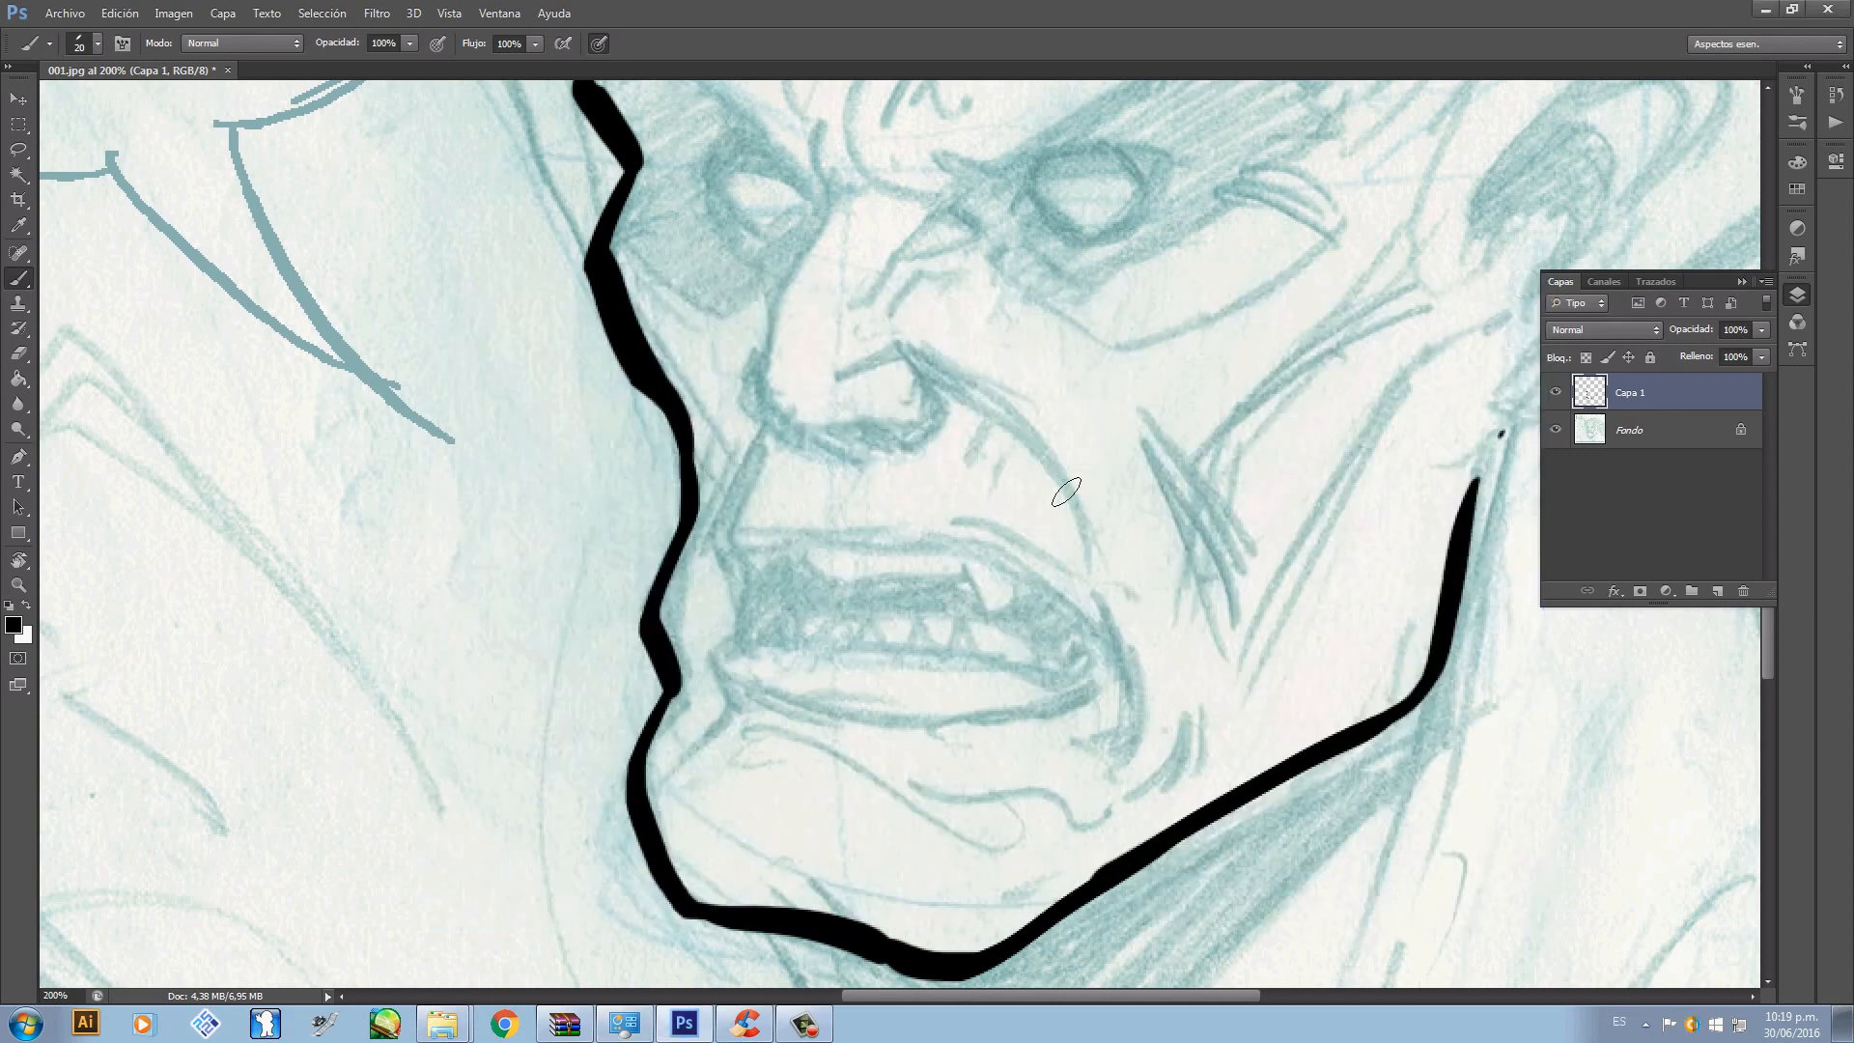
# - Try further black strokes from the nose across the face and undo them
pyautogui.scroll(3, 898, 531)
pyautogui.moveTo(751, 693)
pyautogui.mouseDown()
pyautogui.moveTo(838, 575)
pyautogui.moveTo(938, 473)
pyautogui.moveTo(1153, 312)
pyautogui.moveTo(1255, 256)
pyautogui.mouseUp()
pyautogui.hotkey('ctrl', 'alt', 'z')
pyautogui.hotkey('ctrl', 'alt', 'z')
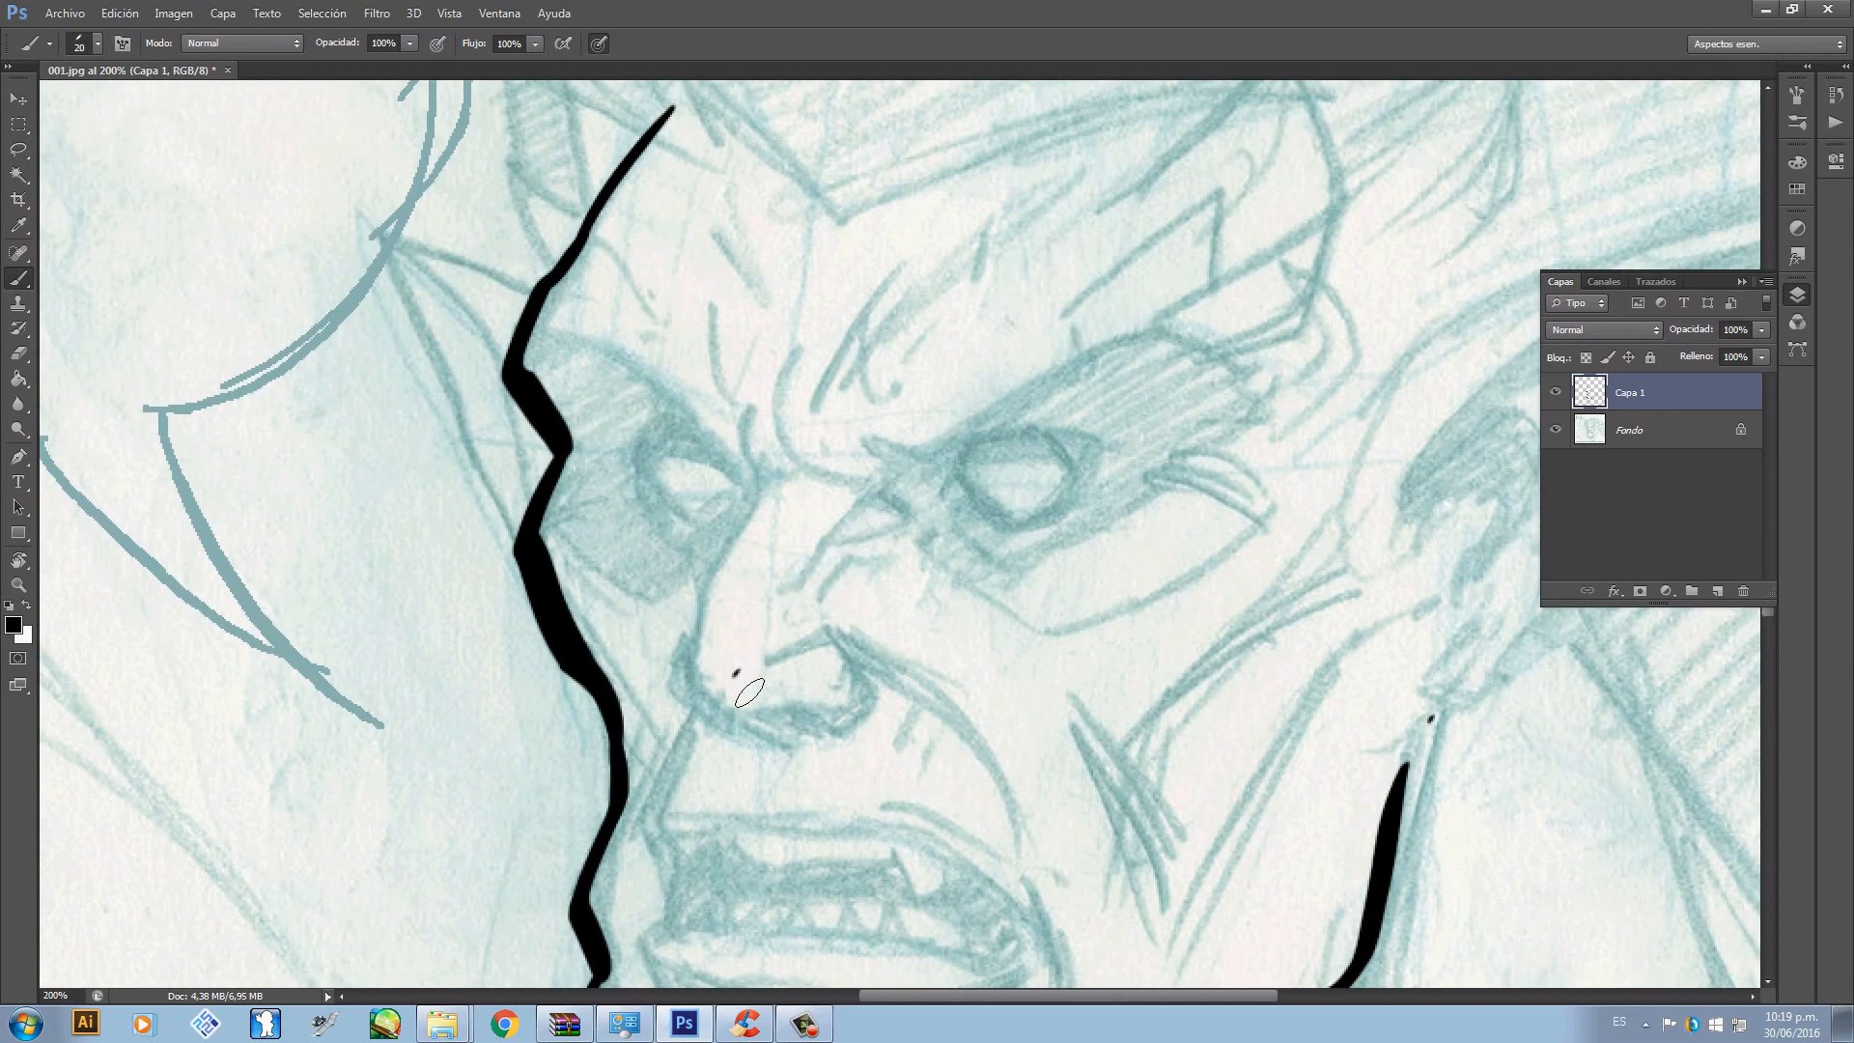
pyautogui.moveTo(736, 675)
pyautogui.mouseDown()
pyautogui.moveTo(835, 572)
pyautogui.moveTo(1011, 409)
pyautogui.moveTo(1179, 292)
pyautogui.moveTo(1325, 209)
pyautogui.mouseUp()
pyautogui.hotkey('ctrl', 'z')
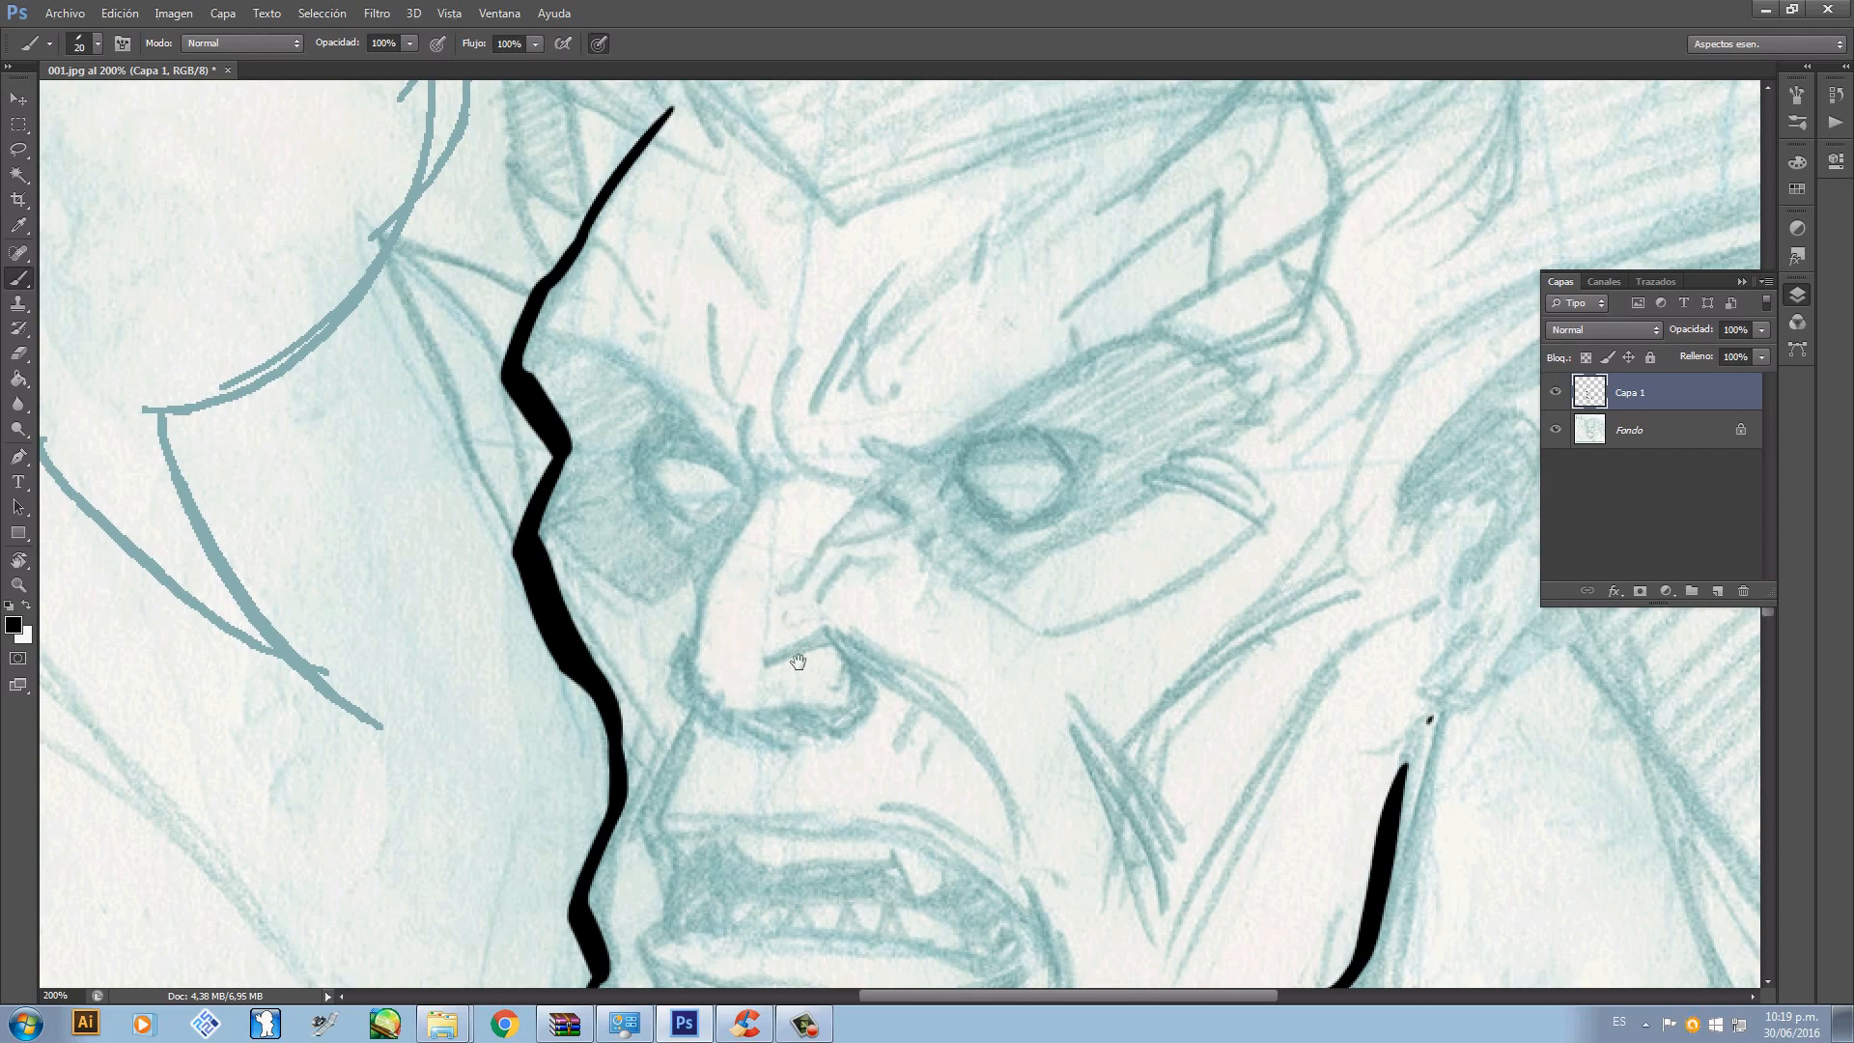
# - Ink the front line of the neck and shoulder in black from under the chin down to the lower panel border
pyautogui.moveTo(799, 653); pyautogui.dragTo(876, 260)
pyautogui.moveTo(847, 455)
pyautogui.mouseDown()
pyautogui.moveTo(587, 418)
pyautogui.moveTo(640, 124)
pyautogui.mouseUp()
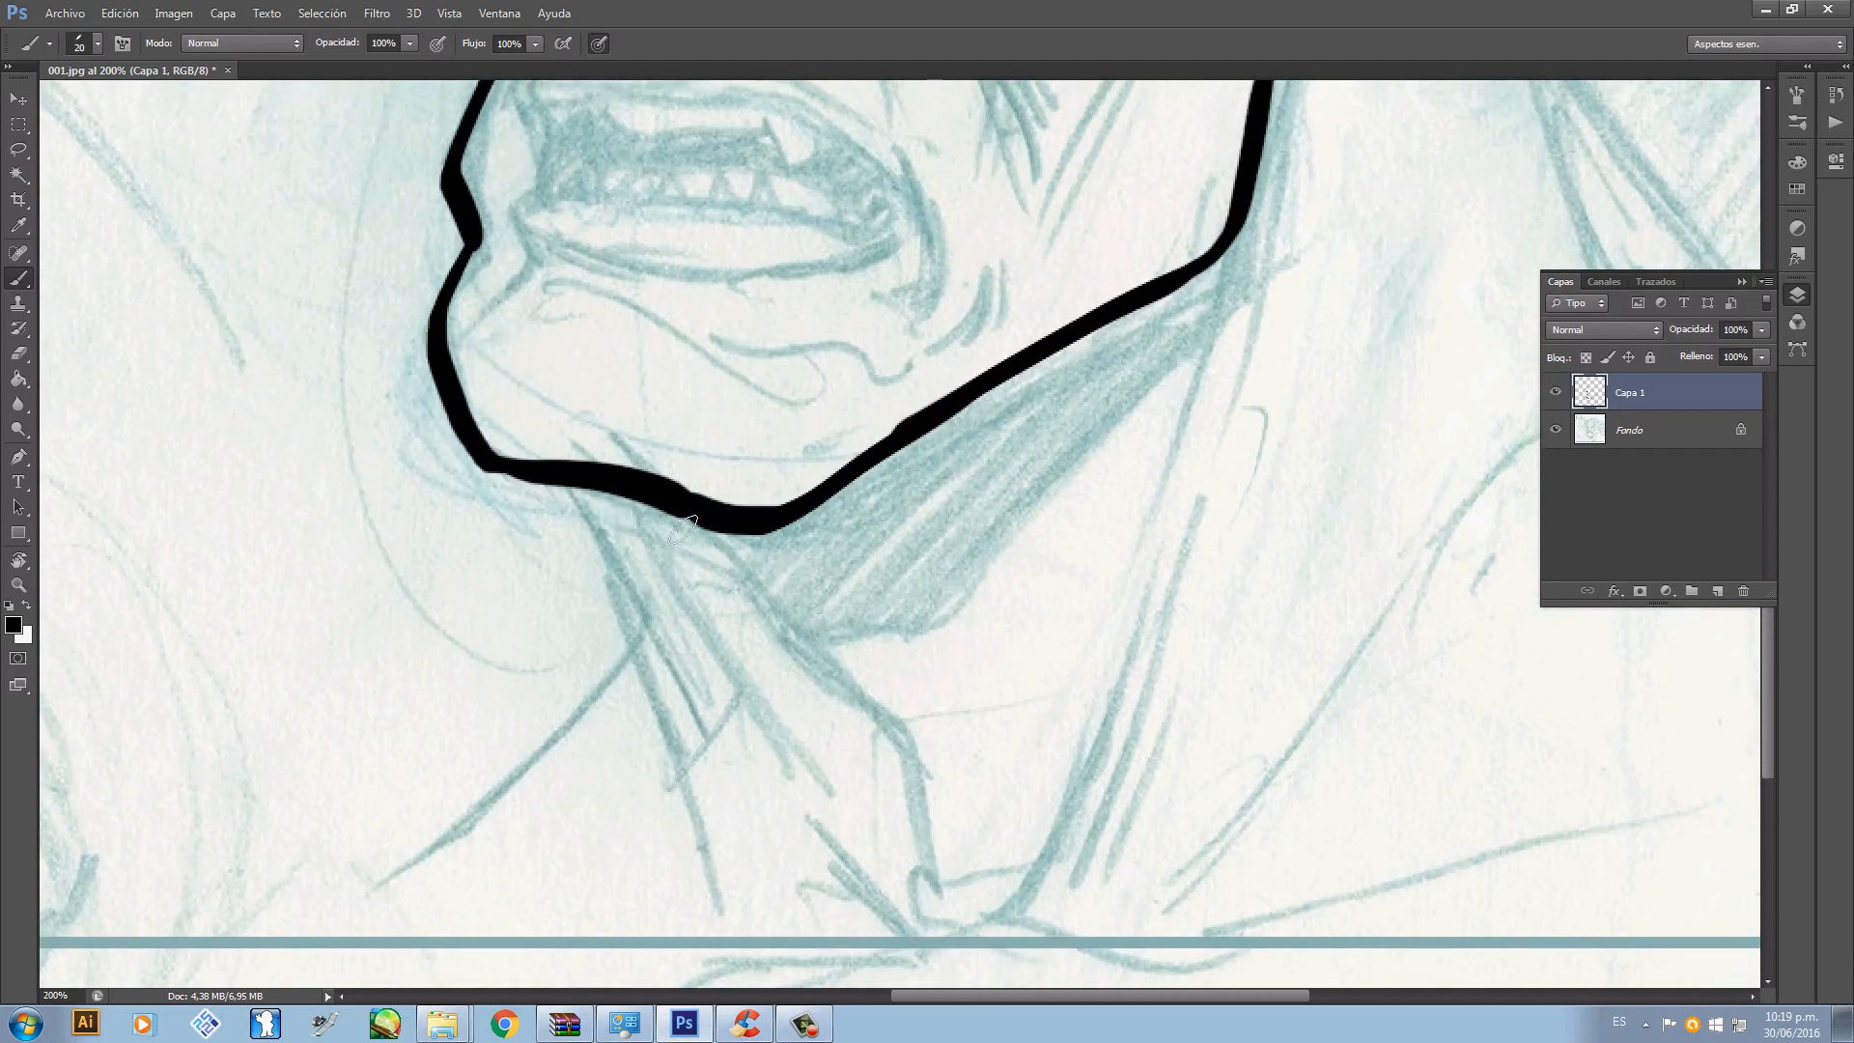
pyautogui.moveTo(641, 599); pyautogui.dragTo(757, 395)
pyautogui.moveTo(687, 293)
pyautogui.mouseDown()
pyautogui.moveTo(772, 439)
pyautogui.moveTo(784, 506)
pyautogui.moveTo(765, 400)
pyautogui.moveTo(707, 516)
pyautogui.moveTo(594, 638)
pyautogui.moveTo(454, 741)
pyautogui.moveTo(716, 521)
pyautogui.moveTo(751, 425)
pyautogui.moveTo(773, 430)
pyautogui.mouseUp()
pyautogui.hotkey('ctrl', 'z')
pyautogui.hotkey('ctrl', 'z')
pyautogui.scroll(-4, 753, 434)
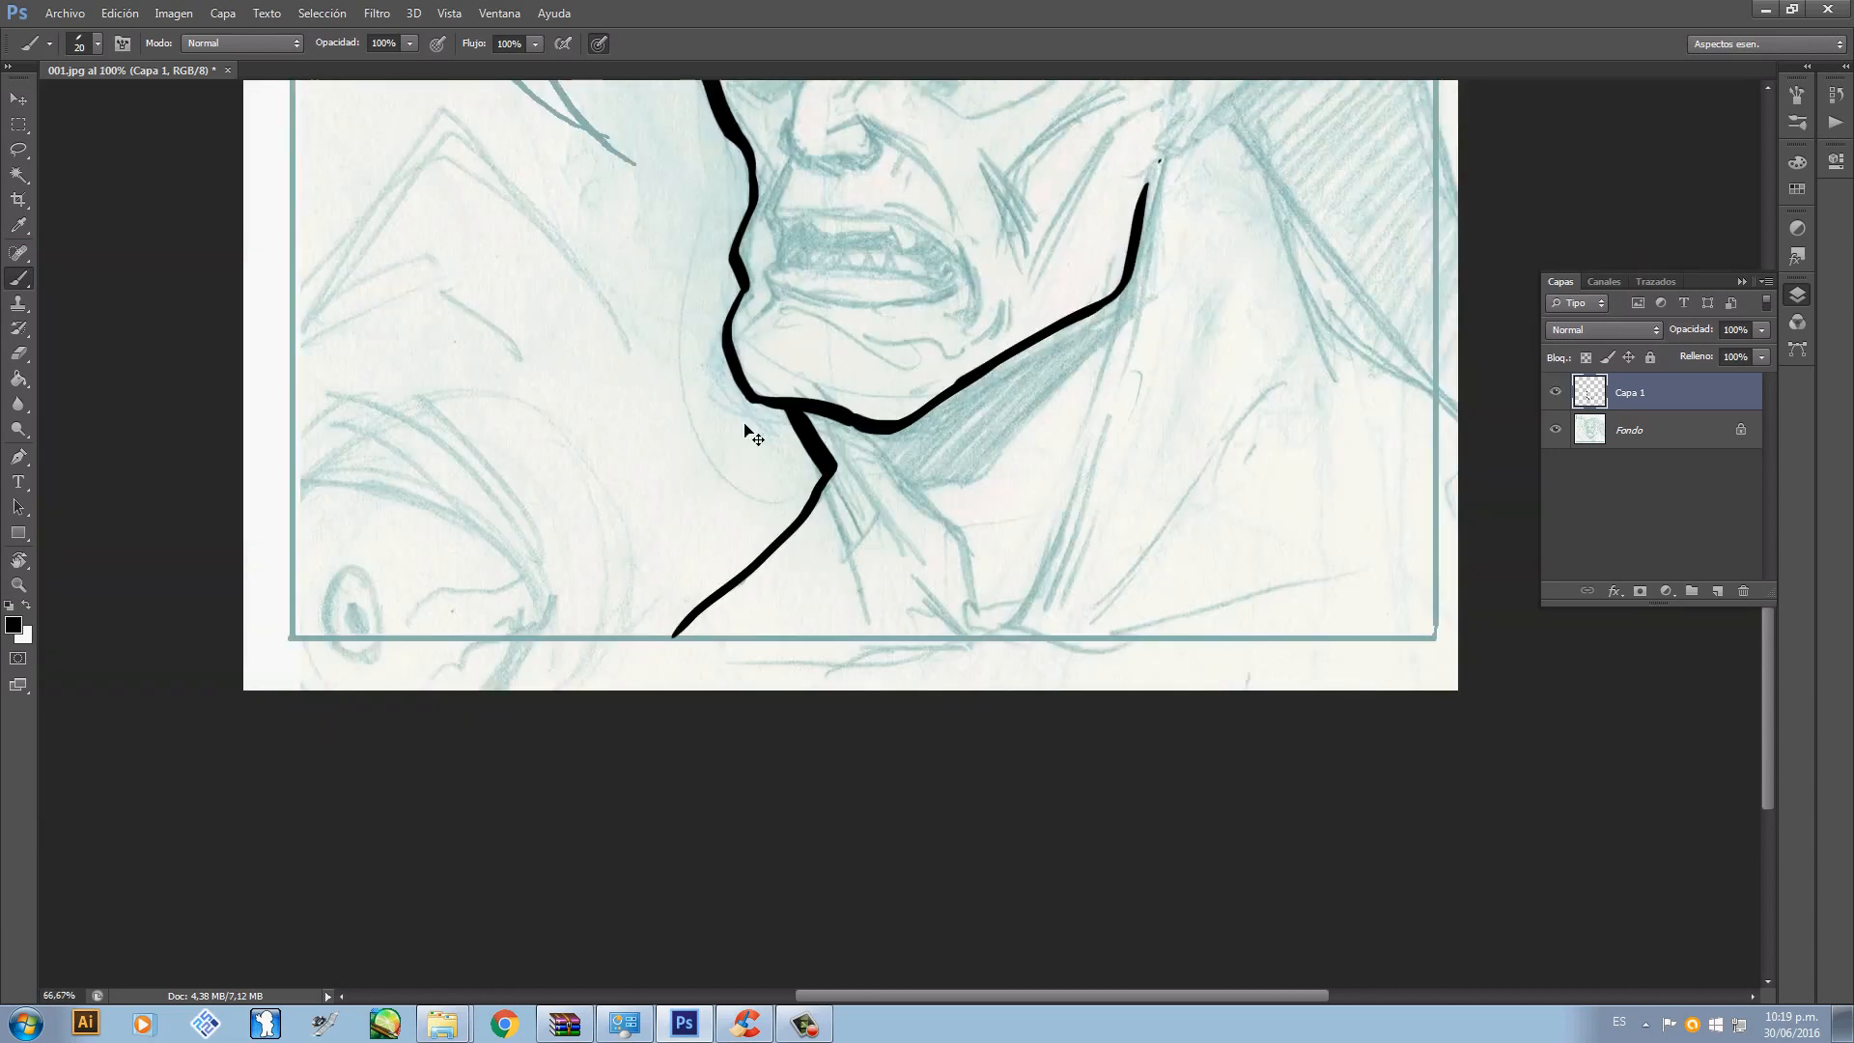
pyautogui.scroll(3, 748, 415)
# - Try inking the back of the neck and shoulder from below the ear at 100% zoom, and undo the strokes
pyautogui.moveTo(753, 434); pyautogui.dragTo(640, 486)
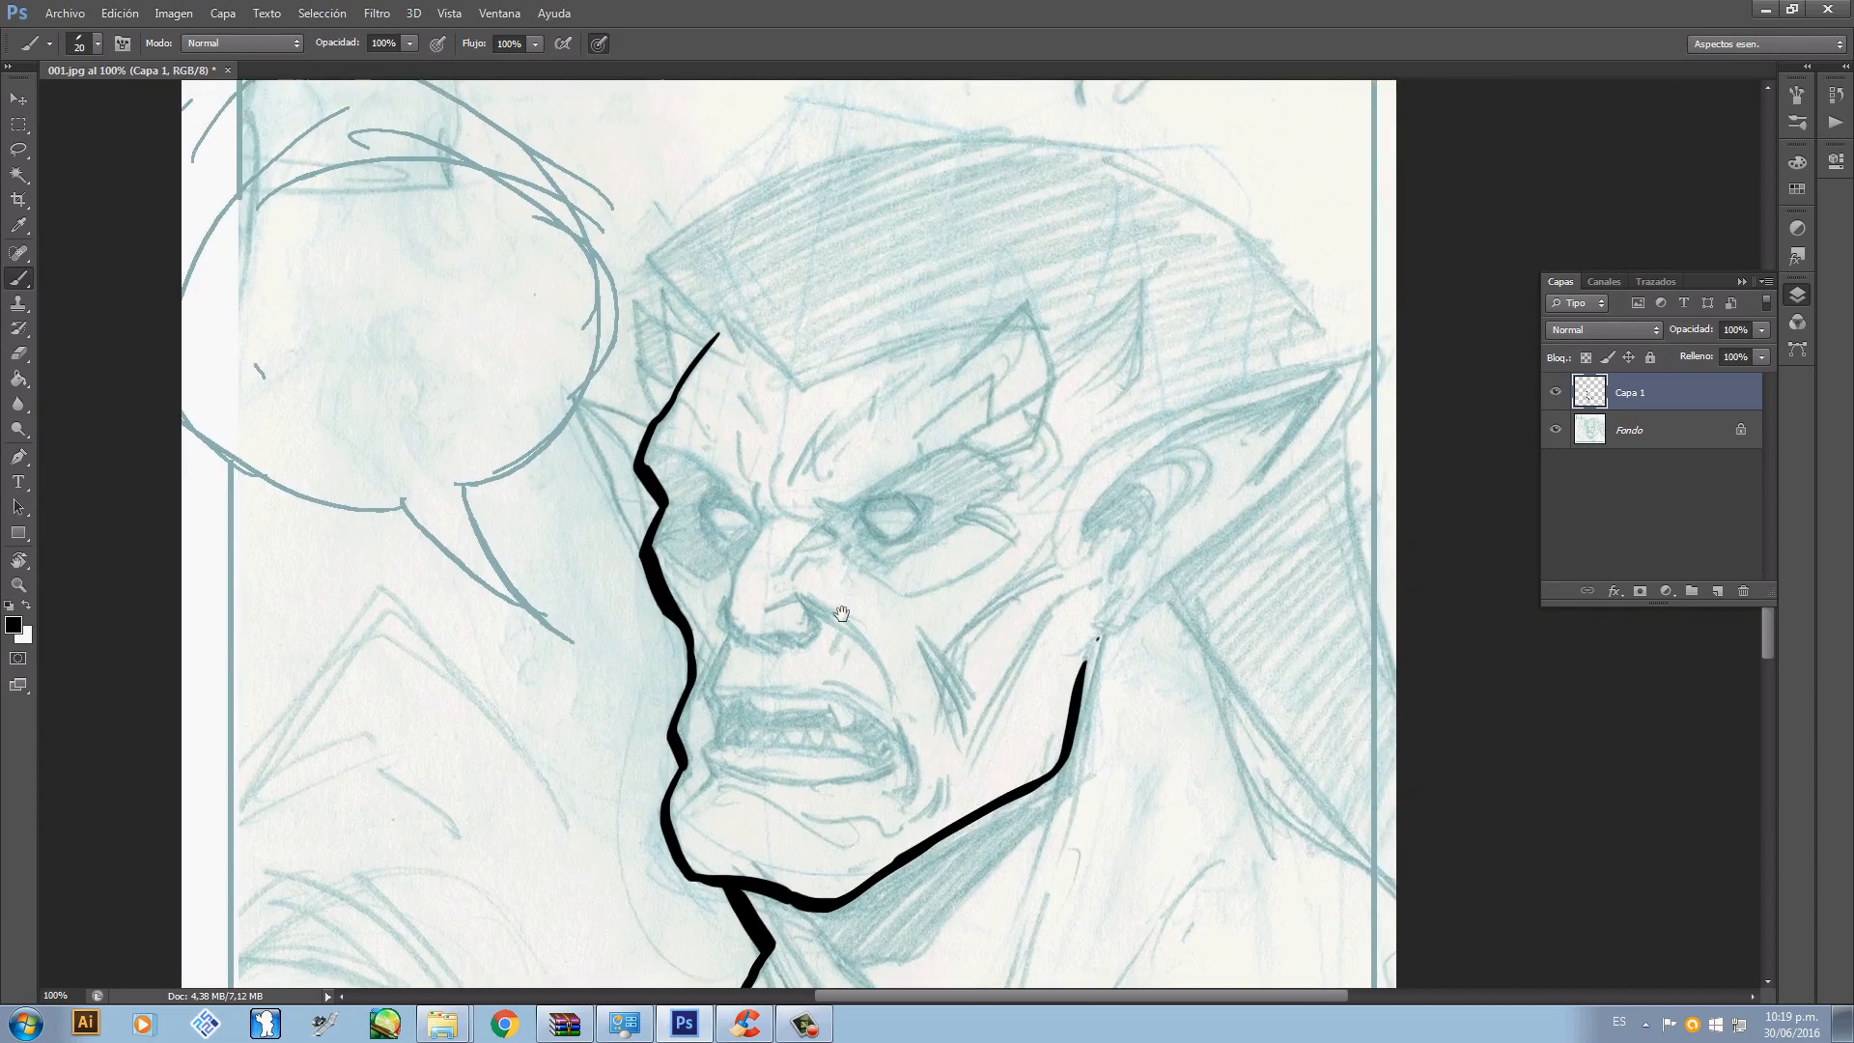
pyautogui.moveTo(1005, 629); pyautogui.dragTo(587, 402)
pyautogui.moveTo(745, 355); pyautogui.dragTo(832, 529)
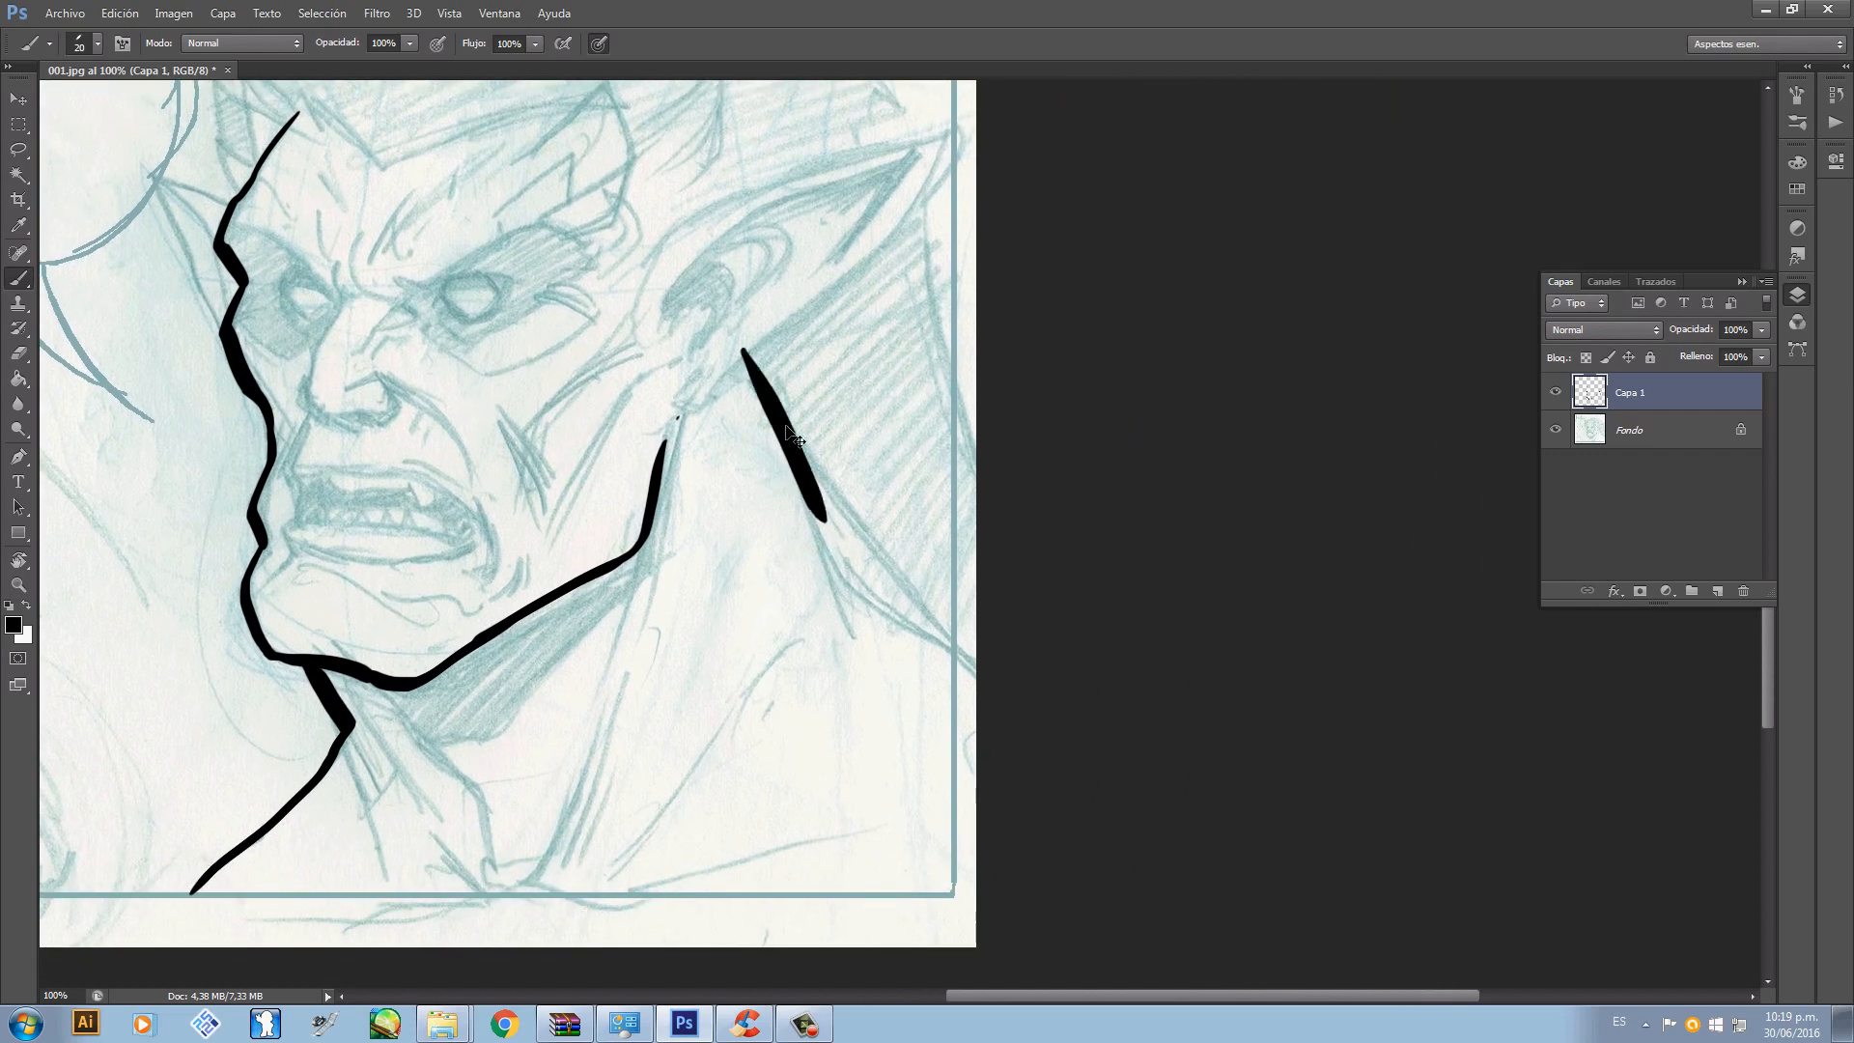
pyautogui.hotkey('ctrl', 'z')
pyautogui.moveTo(746, 359)
pyautogui.mouseDown()
pyautogui.moveTo(813, 491)
pyautogui.moveTo(980, 719)
pyautogui.mouseUp()
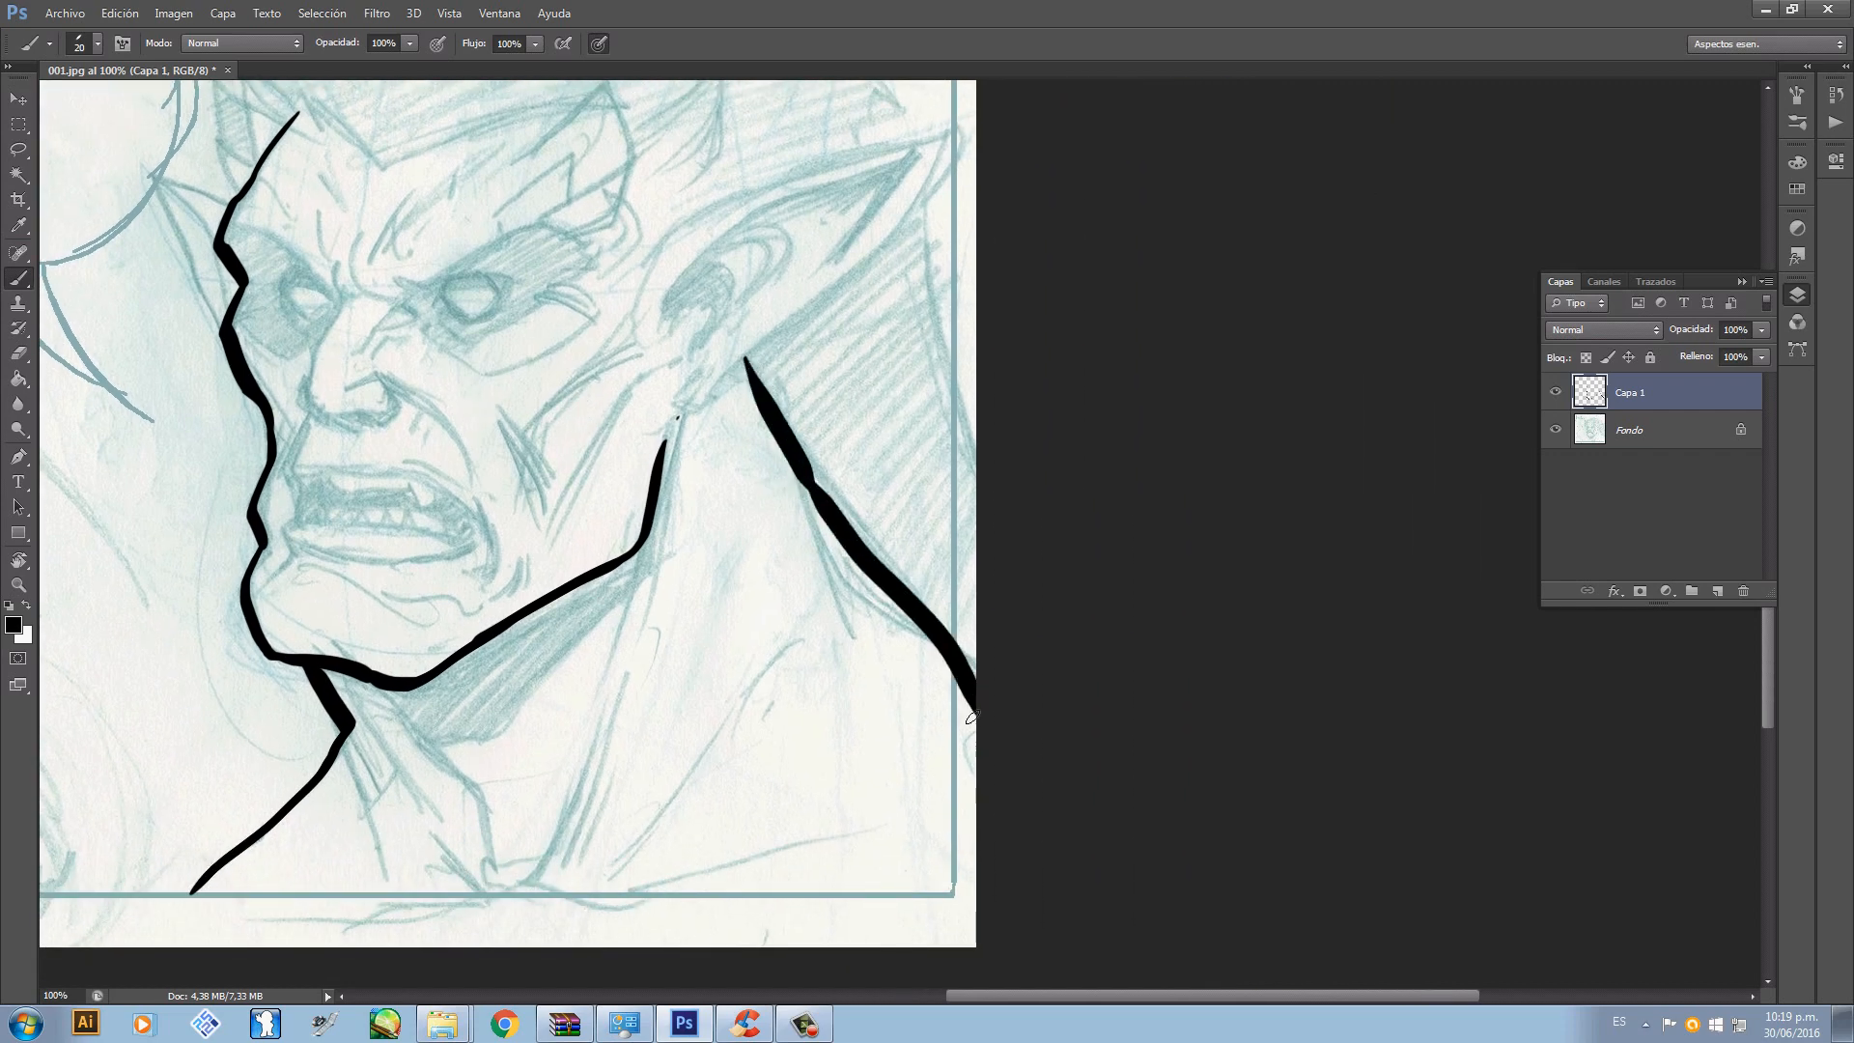
pyautogui.hotkey('ctrl', 'z')
pyautogui.moveTo(807, 478)
pyautogui.mouseDown()
pyautogui.moveTo(844, 551)
pyautogui.moveTo(1003, 720)
pyautogui.mouseUp()
pyautogui.hotkey('ctrl', 'alt', 'z')
pyautogui.hotkey('ctrl', 'alt', 'z')
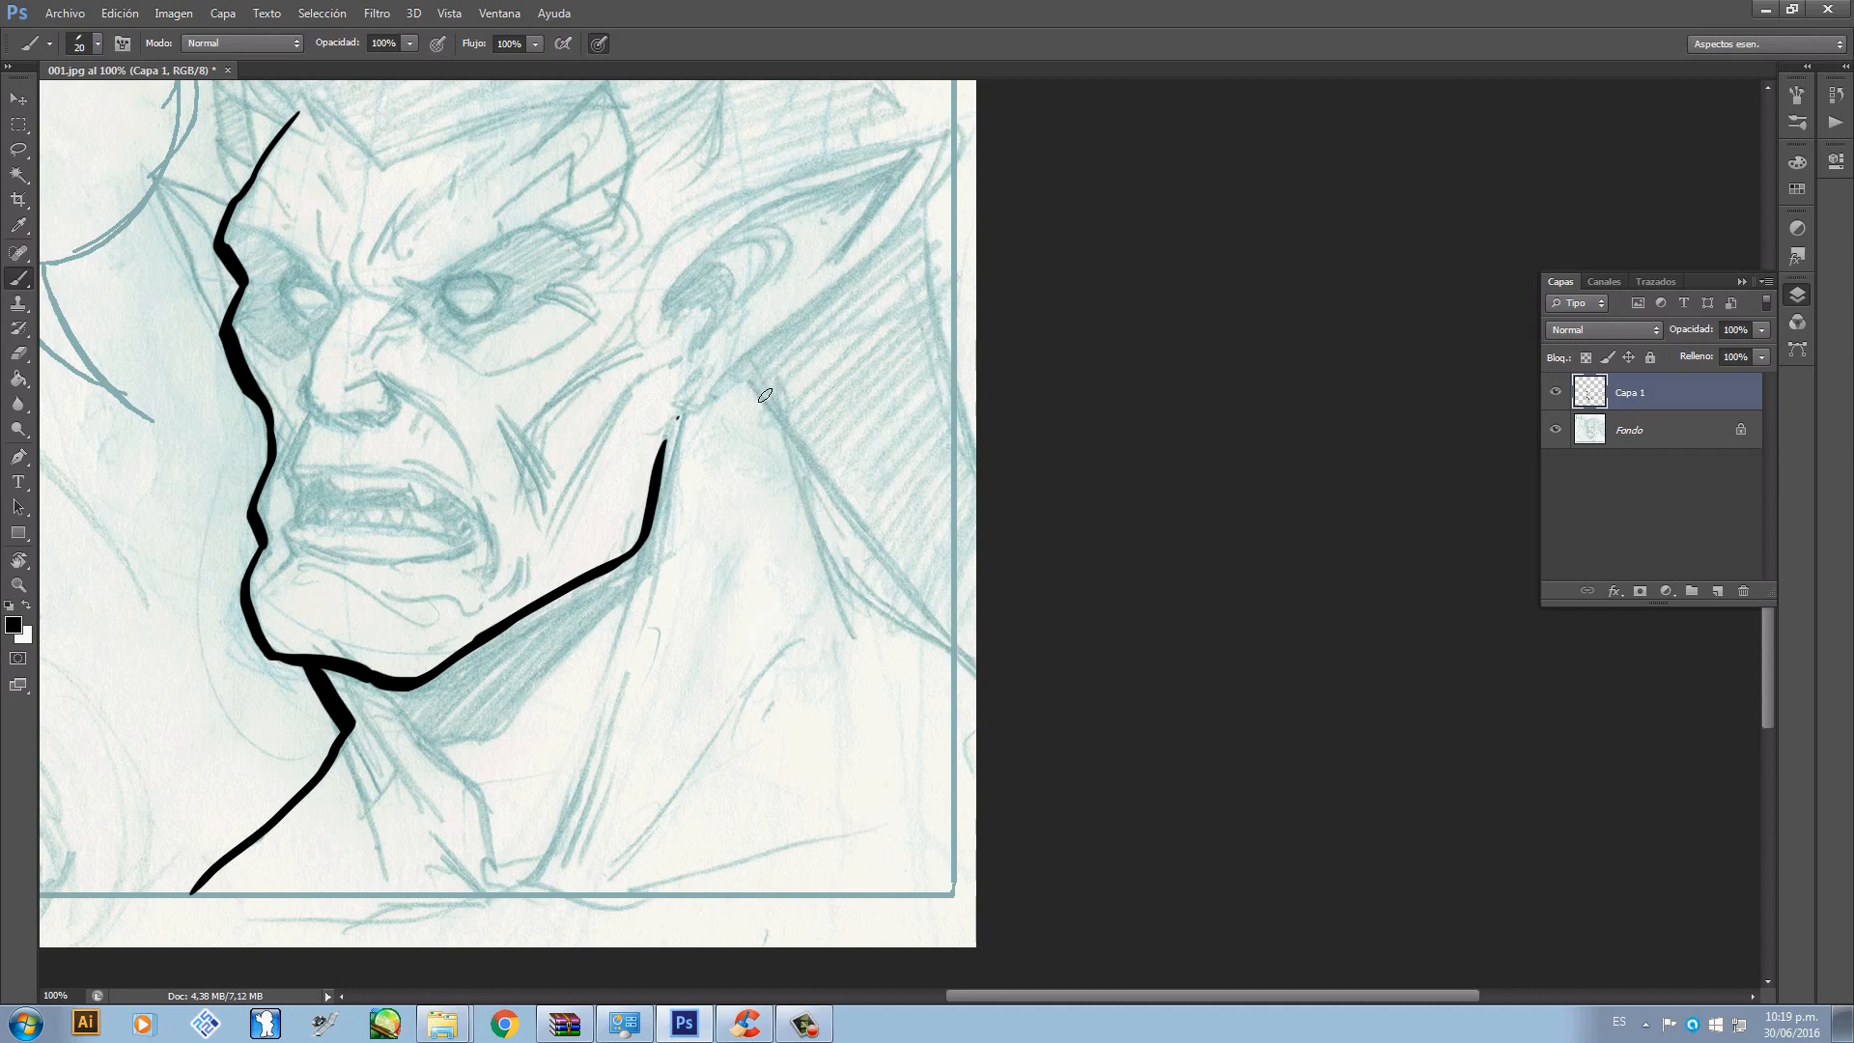
# - Ink the back of the neck and shoulder in black from below the ear to the side edge of the page
pyautogui.moveTo(744, 365)
pyautogui.mouseDown()
pyautogui.moveTo(898, 657)
pyautogui.moveTo(794, 471)
pyautogui.moveTo(869, 604)
pyautogui.moveTo(1017, 745)
pyautogui.mouseUp()
pyautogui.hotkey('ctrl', 'z')
pyautogui.moveTo(905, 571); pyautogui.dragTo(994, 703)
pyautogui.moveTo(950, 578); pyautogui.dragTo(952, 640)
pyautogui.moveTo(732, 615); pyautogui.dragTo(771, 721)
pyautogui.moveTo(508, 504)
pyautogui.mouseDown()
pyautogui.moveTo(600, 591)
pyautogui.moveTo(733, 478)
pyautogui.mouseUp()
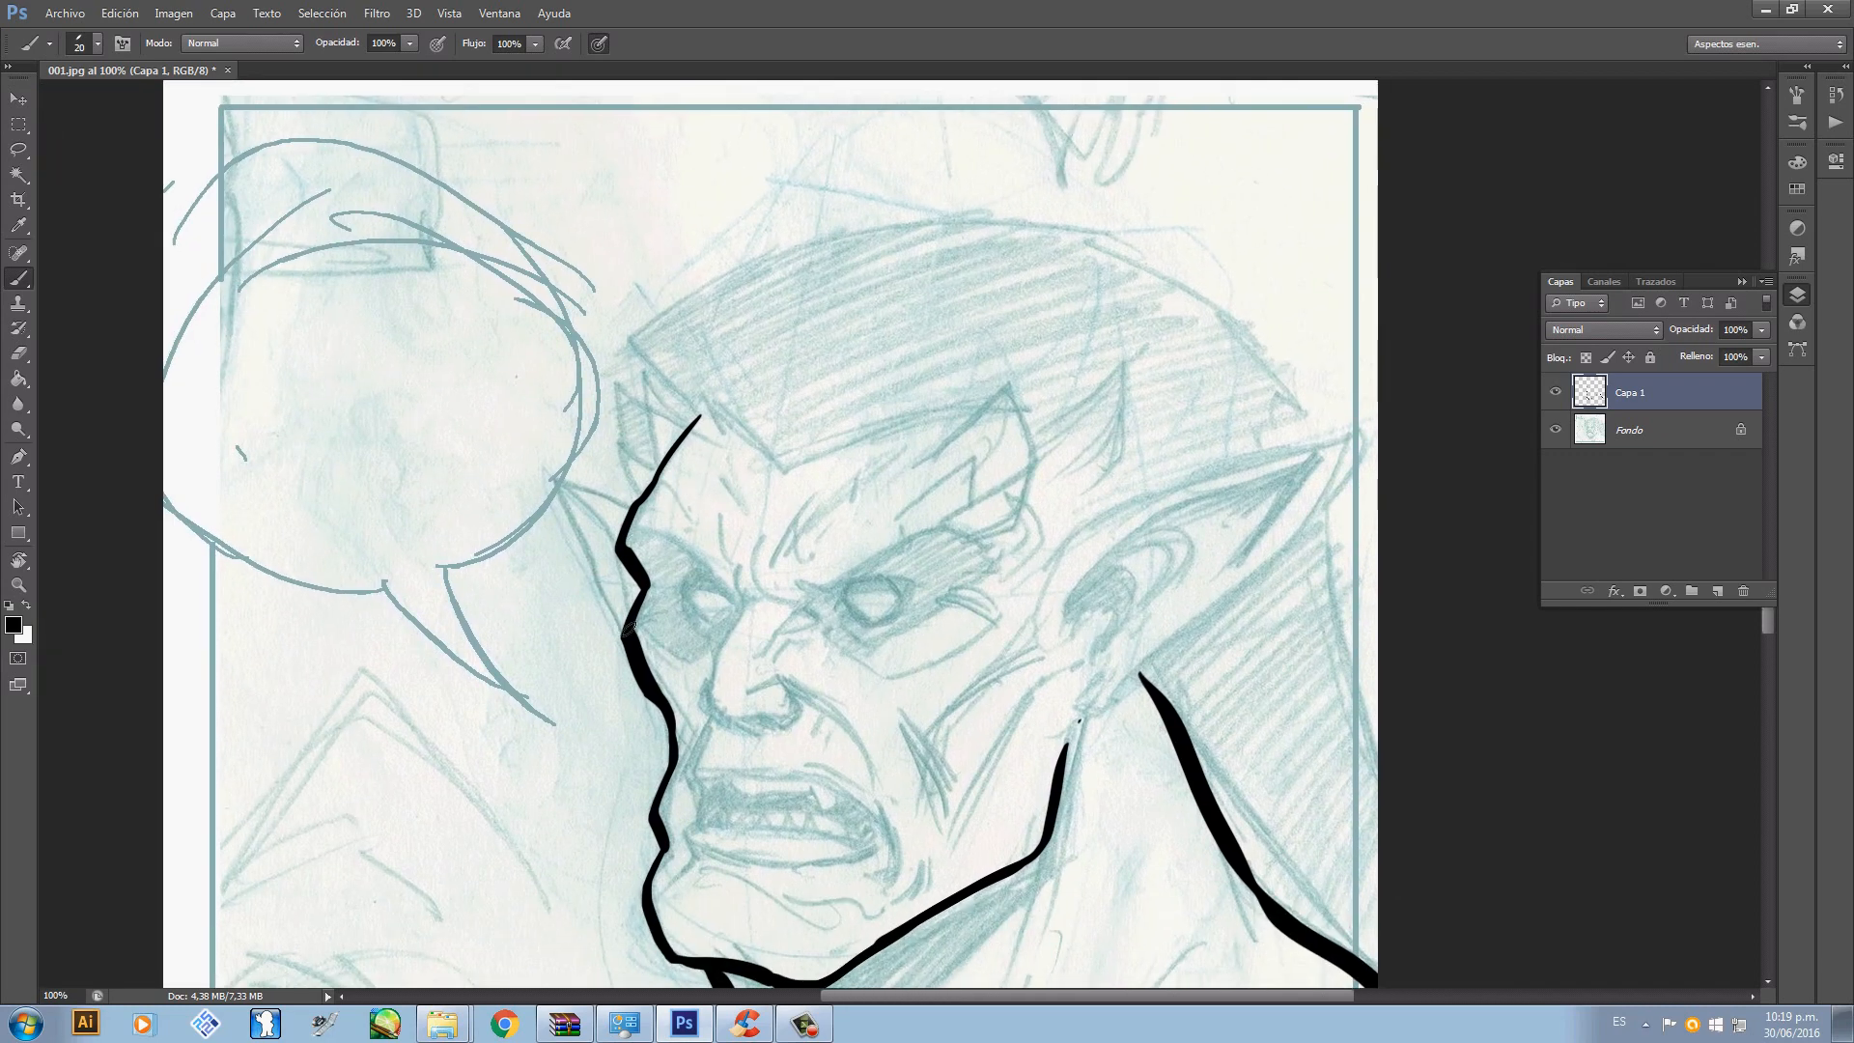
# - Ink the pointed far ear beside the speech balloon with two black strokes meeting at its tip
pyautogui.moveTo(627, 628); pyautogui.dragTo(565, 489)
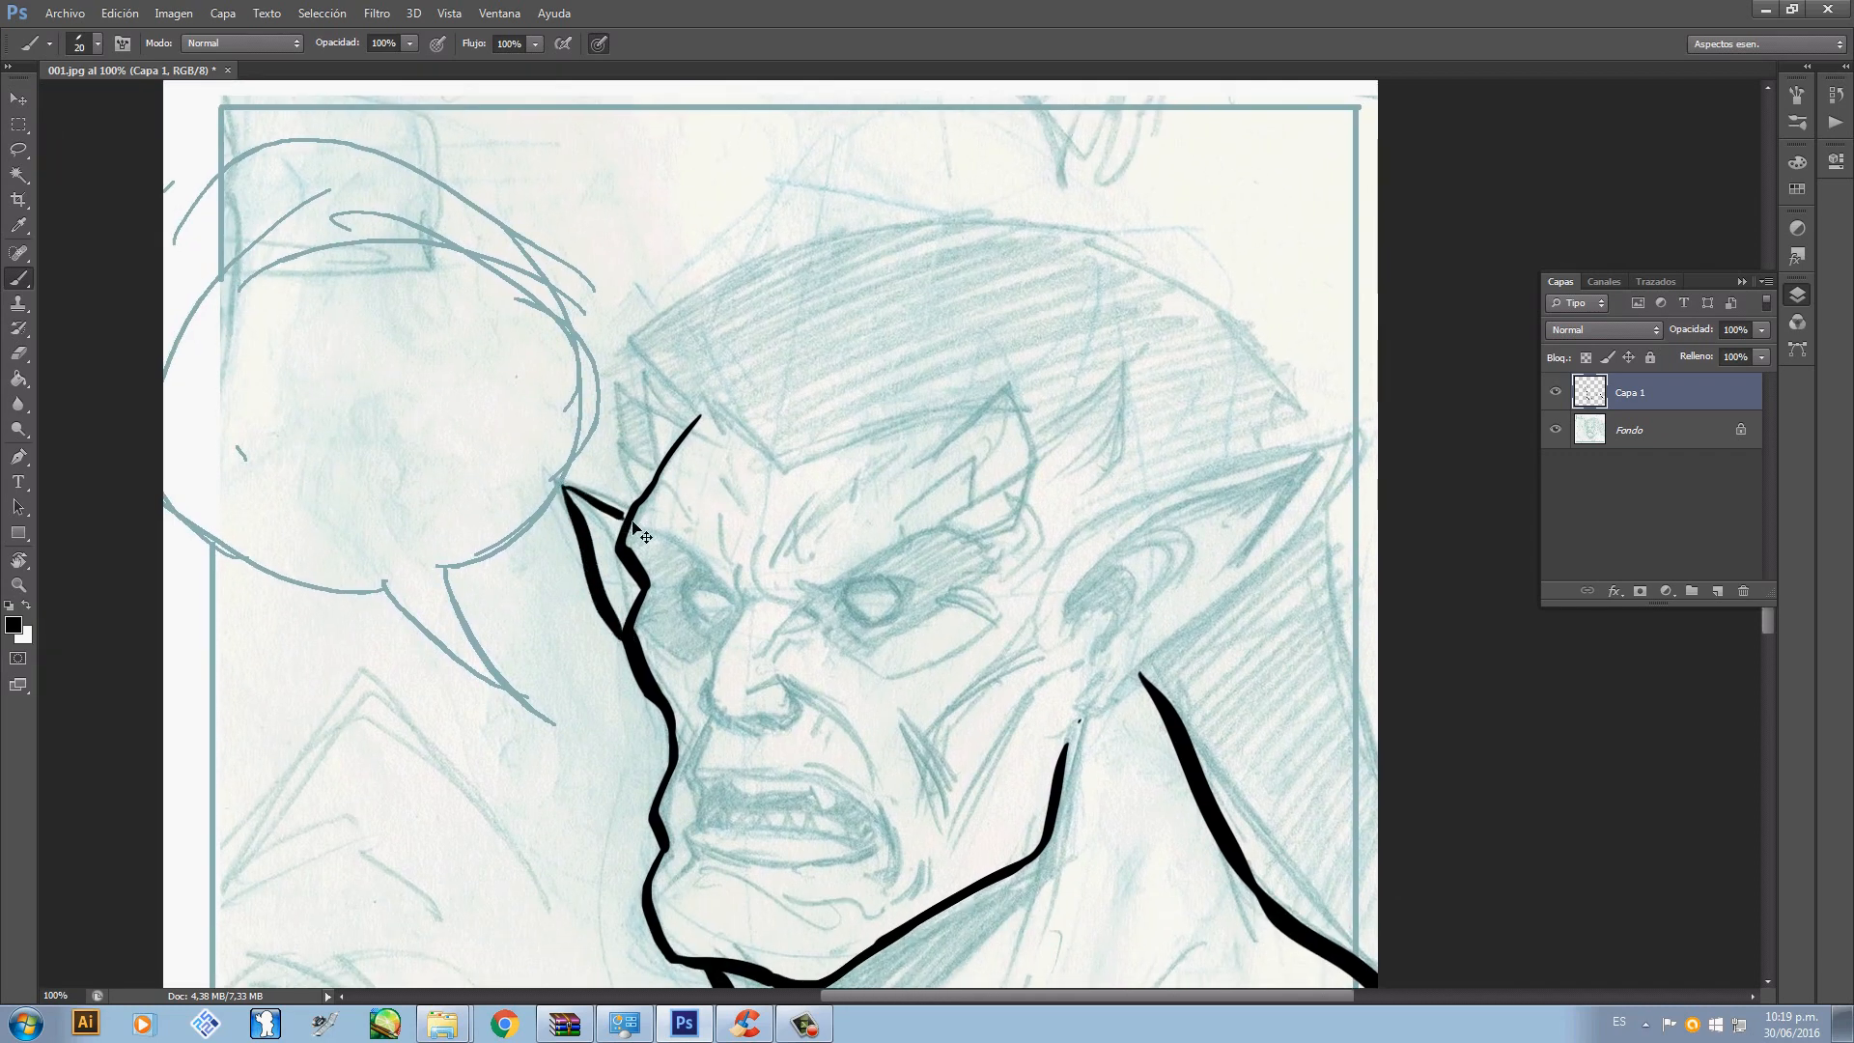
pyautogui.moveTo(564, 485); pyautogui.dragTo(635, 508)
pyautogui.hotkey('ctrl', 'z')
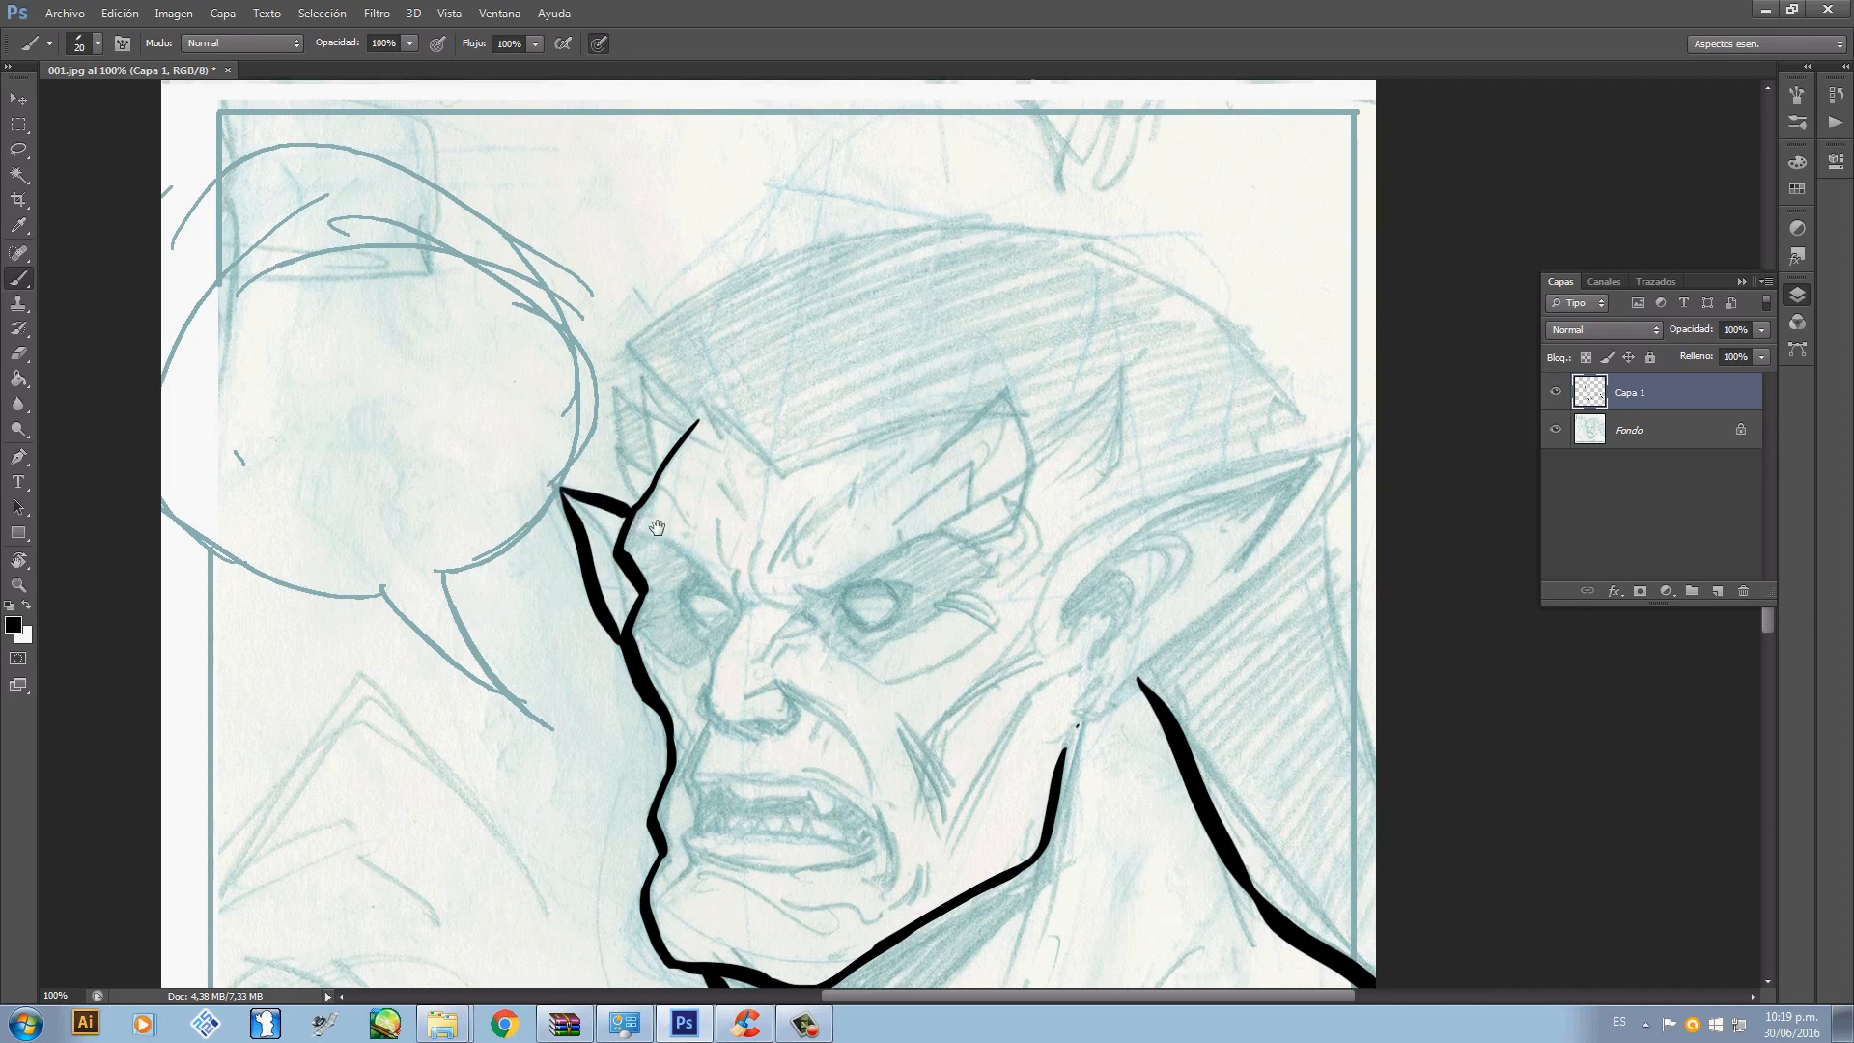
# - Ink the jagged hair tufts above the far ear and the pointed spike above the near eye in black
pyautogui.scroll(2, 639, 519)
pyautogui.moveTo(643, 574); pyautogui.dragTo(461, 419)
pyautogui.hotkey('ctrl', 'z')
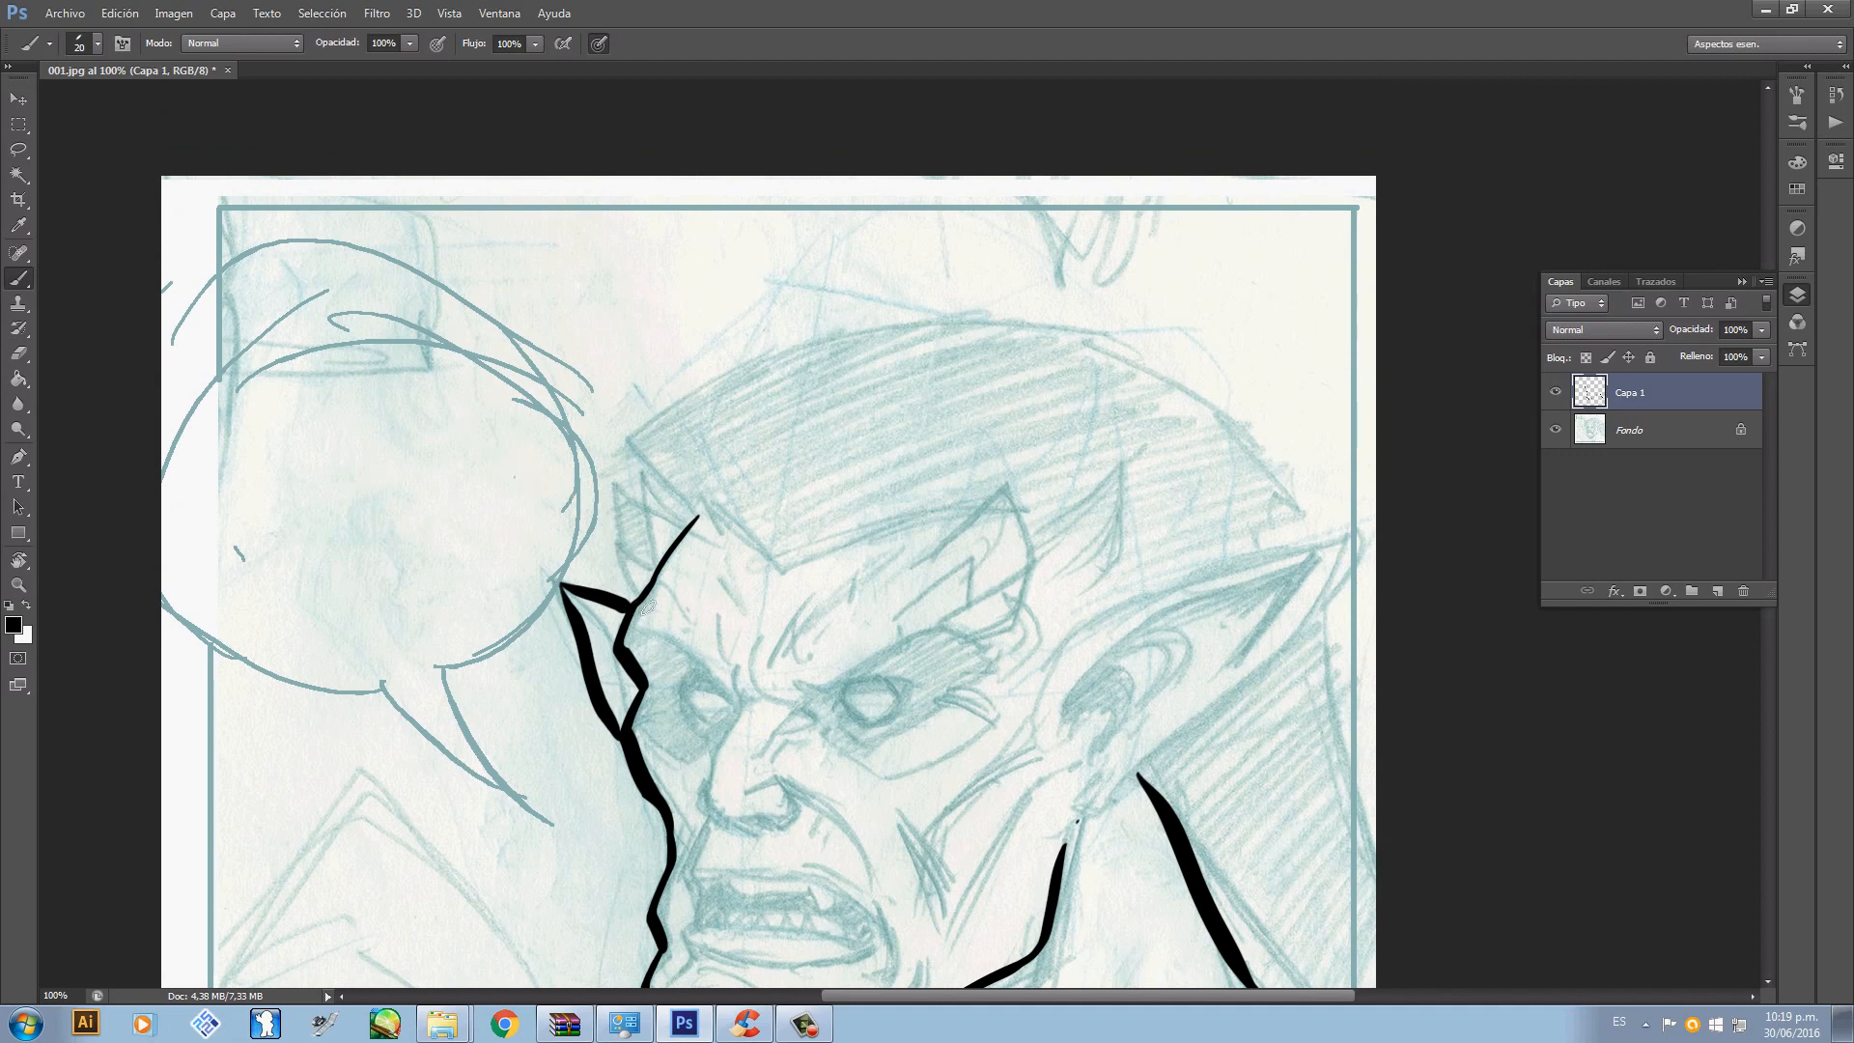
pyautogui.moveTo(633, 605)
pyautogui.mouseDown()
pyautogui.moveTo(622, 549)
pyautogui.moveTo(621, 570)
pyautogui.moveTo(643, 483)
pyautogui.mouseUp()
pyautogui.hotkey('ctrl', 'z')
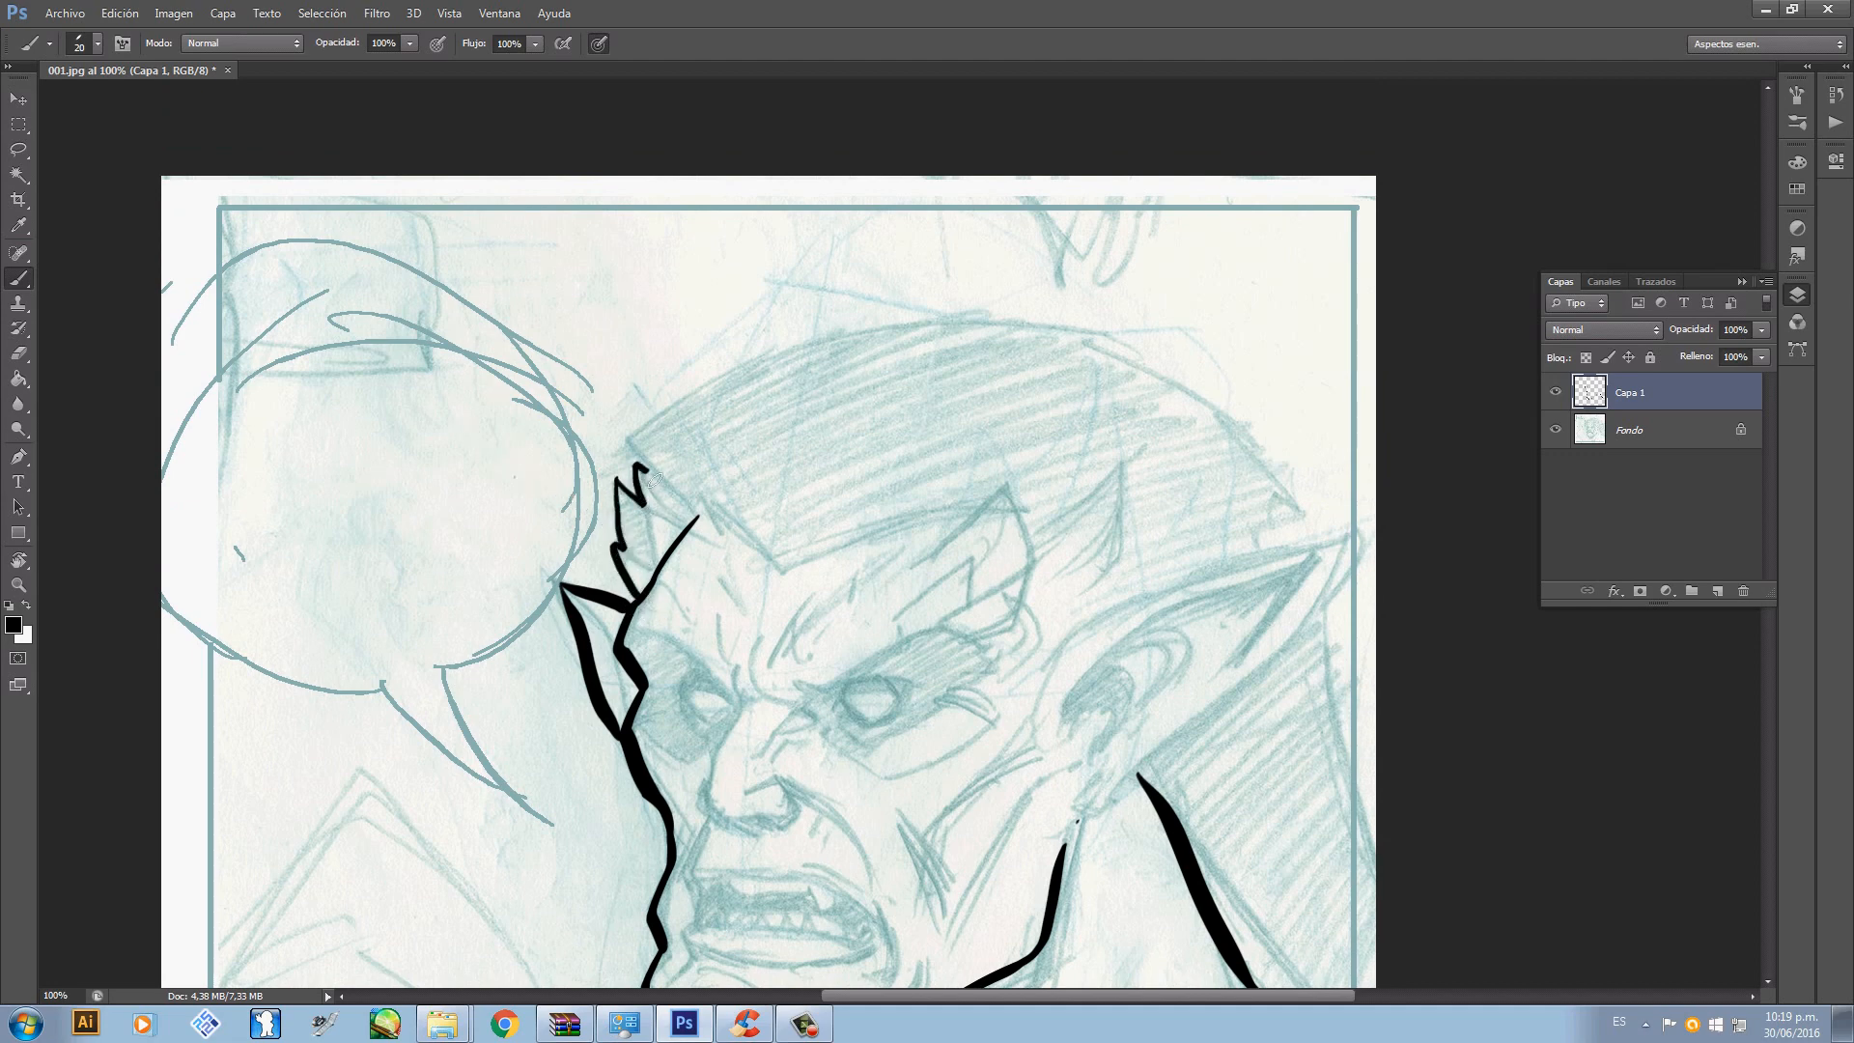
pyautogui.moveTo(946, 611)
pyautogui.mouseDown()
pyautogui.moveTo(755, 505)
pyautogui.moveTo(841, 388)
pyautogui.moveTo(865, 454)
pyautogui.mouseUp()
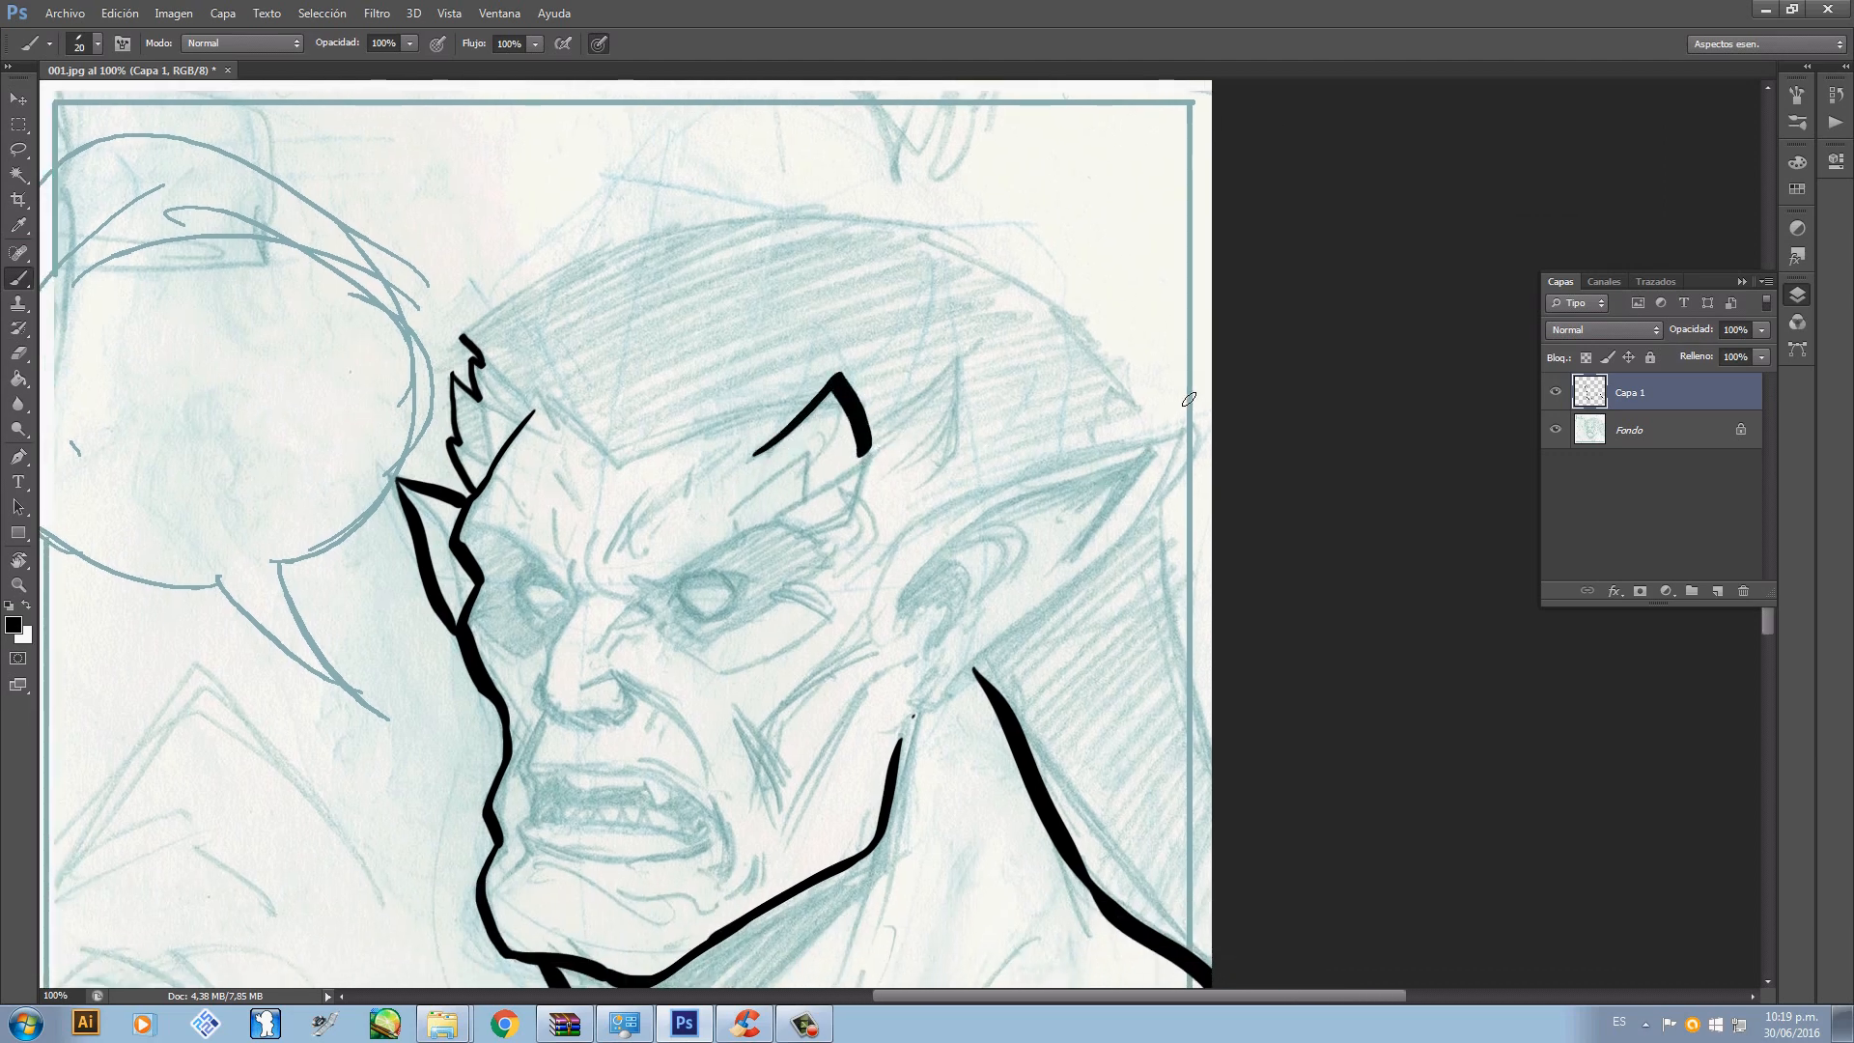
# - Ink the small hooked notch at the back of the hair, above the near ear's tip, in black
pyautogui.moveTo(1100, 441)
pyautogui.mouseDown()
pyautogui.moveTo(1105, 369)
pyautogui.moveTo(1144, 407)
pyautogui.mouseUp()
pyautogui.hotkey('ctrl', 'z')
pyautogui.moveTo(887, 744)
pyautogui.mouseDown()
pyautogui.moveTo(875, 473)
pyautogui.moveTo(972, 531)
pyautogui.moveTo(1066, 367)
pyautogui.mouseUp()
pyautogui.moveTo(751, 813); pyautogui.dragTo(861, 636)
pyautogui.moveTo(867, 780); pyautogui.dragTo(958, 801)
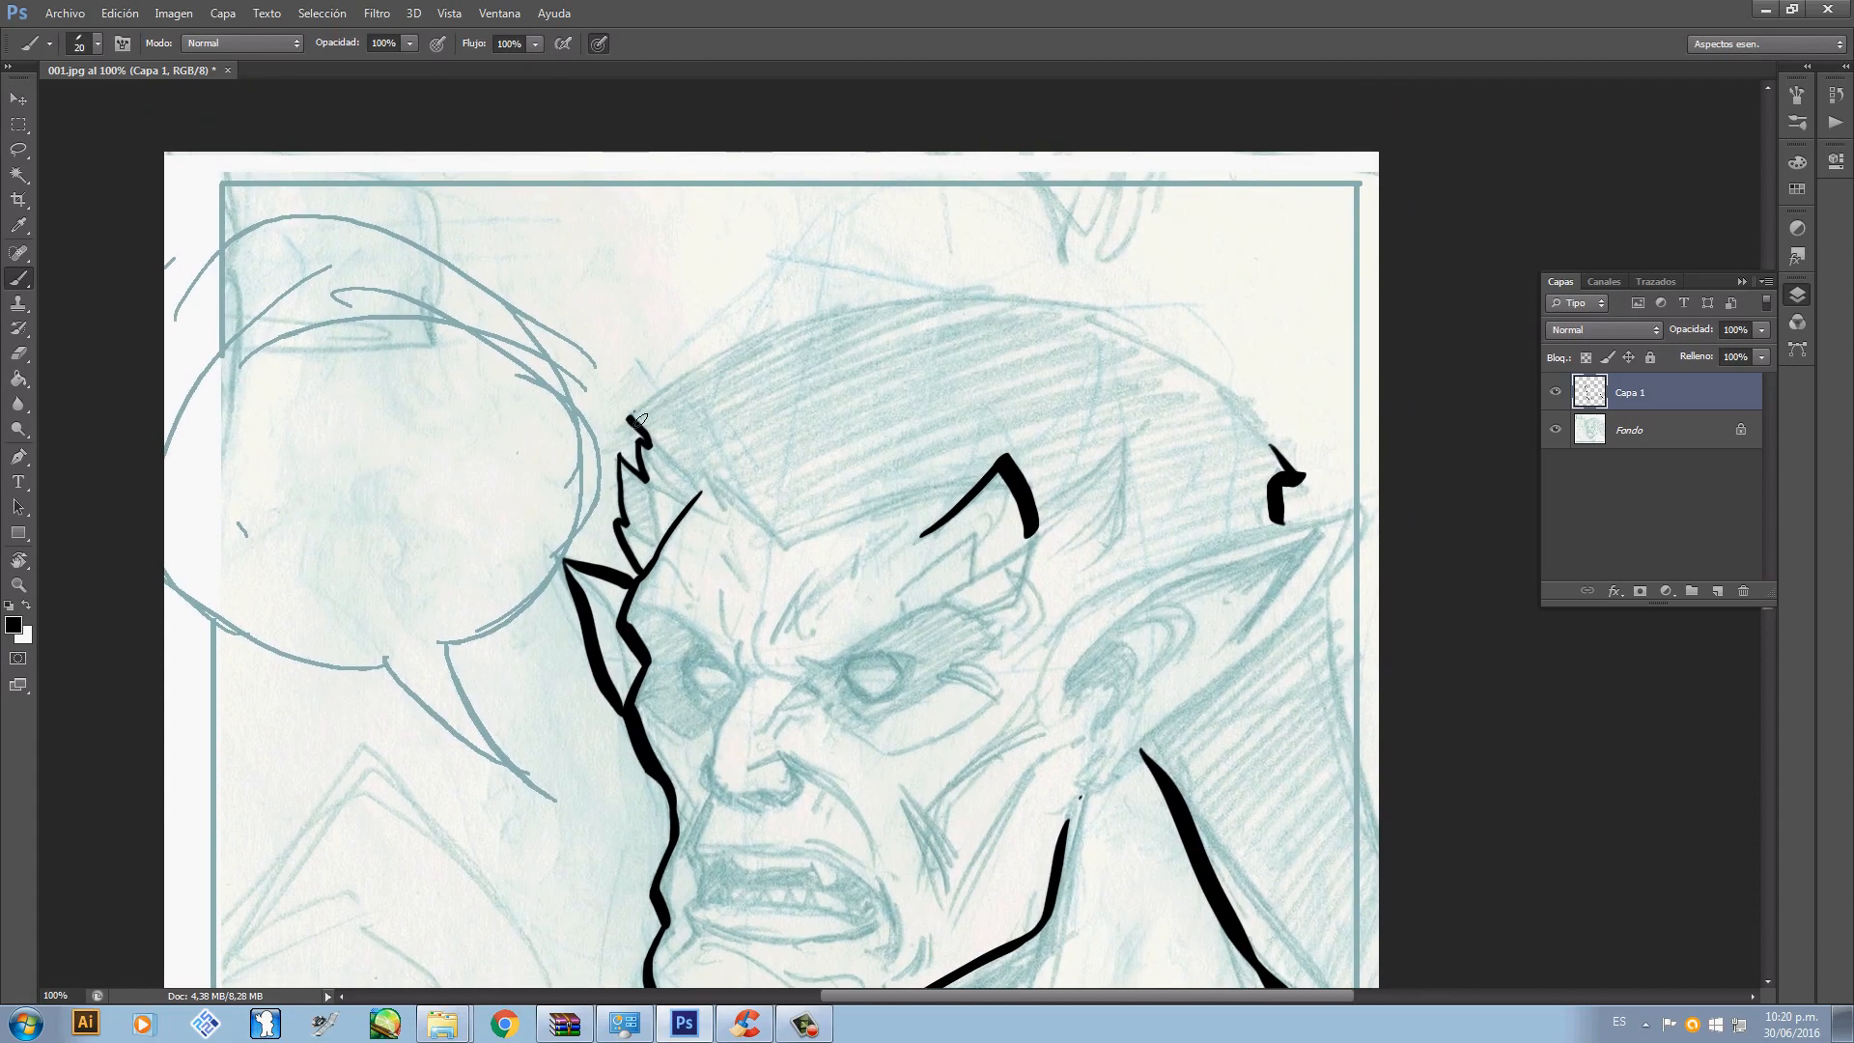
# - Ink the curved crown of the head in black from the front hair tufts to the hooked notch at the back
pyautogui.moveTo(641, 419)
pyautogui.mouseDown()
pyautogui.moveTo(928, 310)
pyautogui.moveTo(1124, 320)
pyautogui.mouseUp()
pyautogui.hotkey('ctrl', 'z')
pyautogui.moveTo(632, 424)
pyautogui.mouseDown()
pyautogui.moveTo(778, 351)
pyautogui.moveTo(1056, 311)
pyautogui.moveTo(1298, 471)
pyautogui.mouseUp()
pyautogui.hotkey('ctrl', 'z')
pyautogui.moveTo(1100, 328); pyautogui.dragTo(1283, 477)
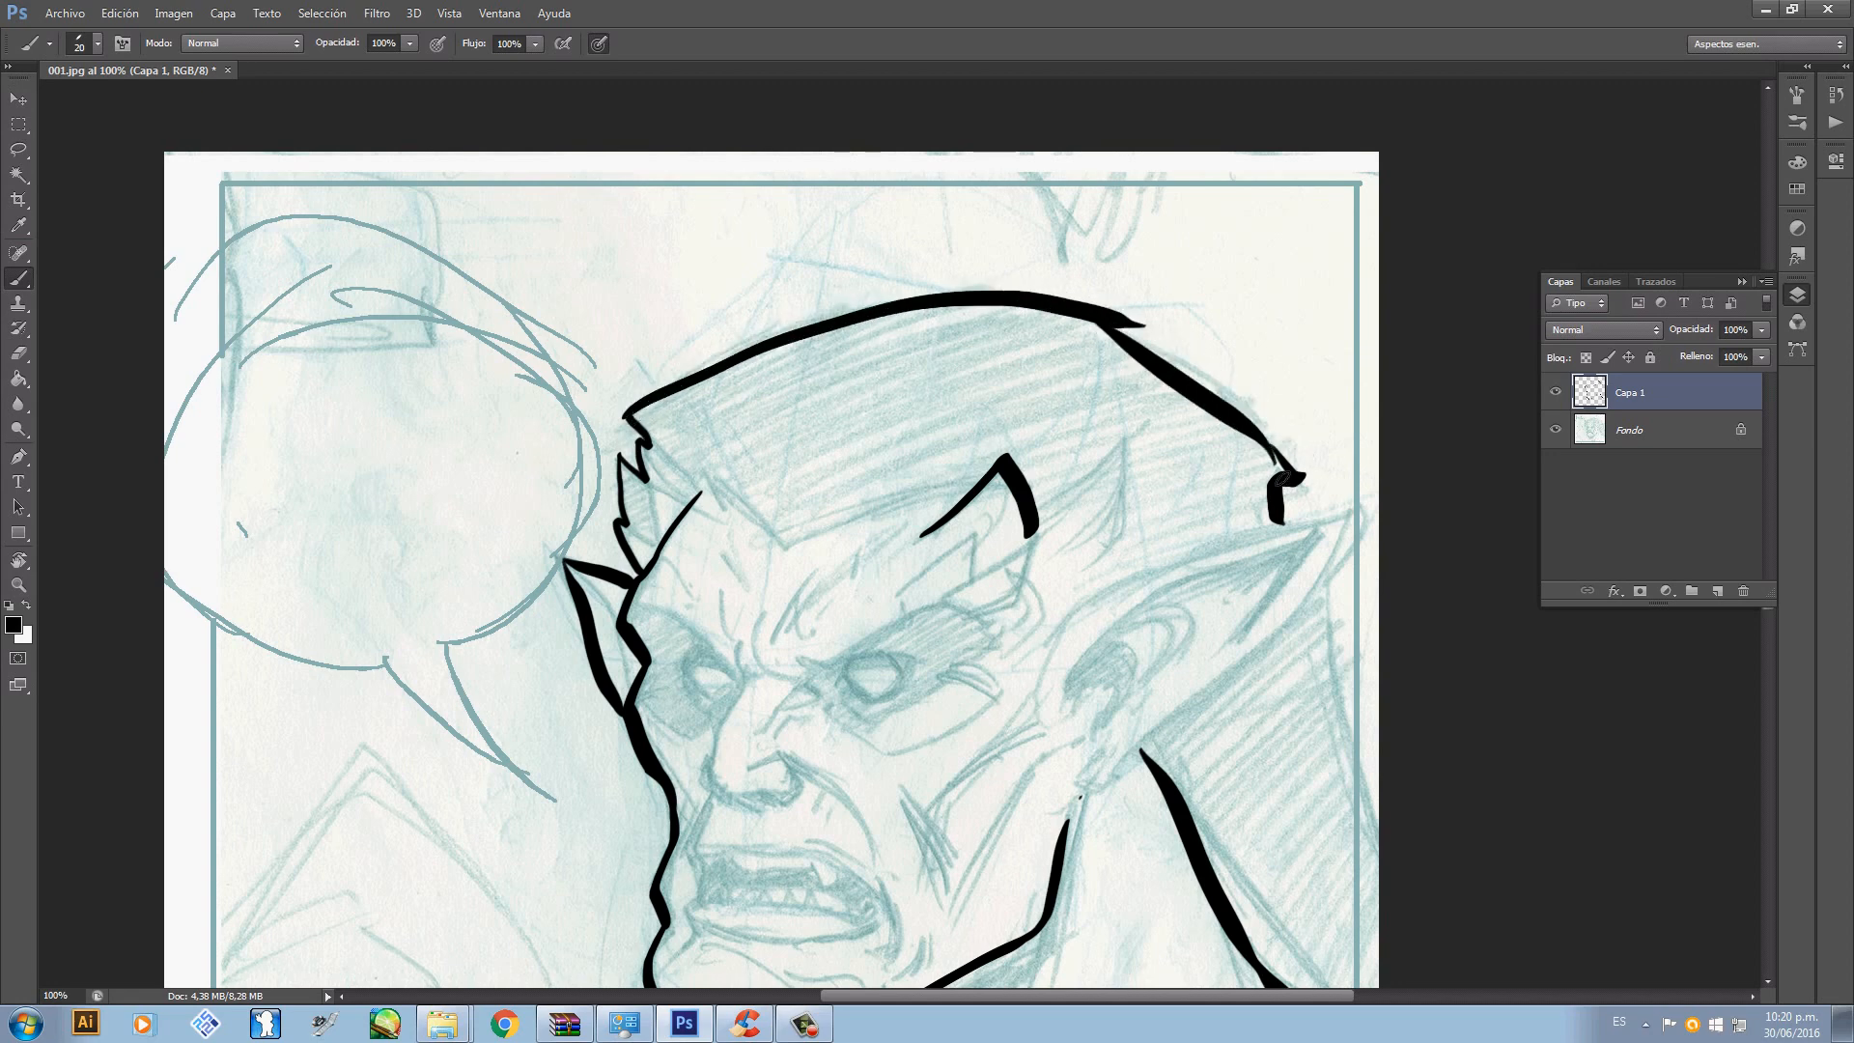
pyautogui.hotkey('ctrl', 'z')
pyautogui.moveTo(1083, 323)
pyautogui.mouseDown()
pyautogui.moveTo(1285, 485)
pyautogui.moveTo(1147, 353)
pyautogui.moveTo(1284, 488)
pyautogui.mouseUp()
pyautogui.hotkey('ctrl', 'z')
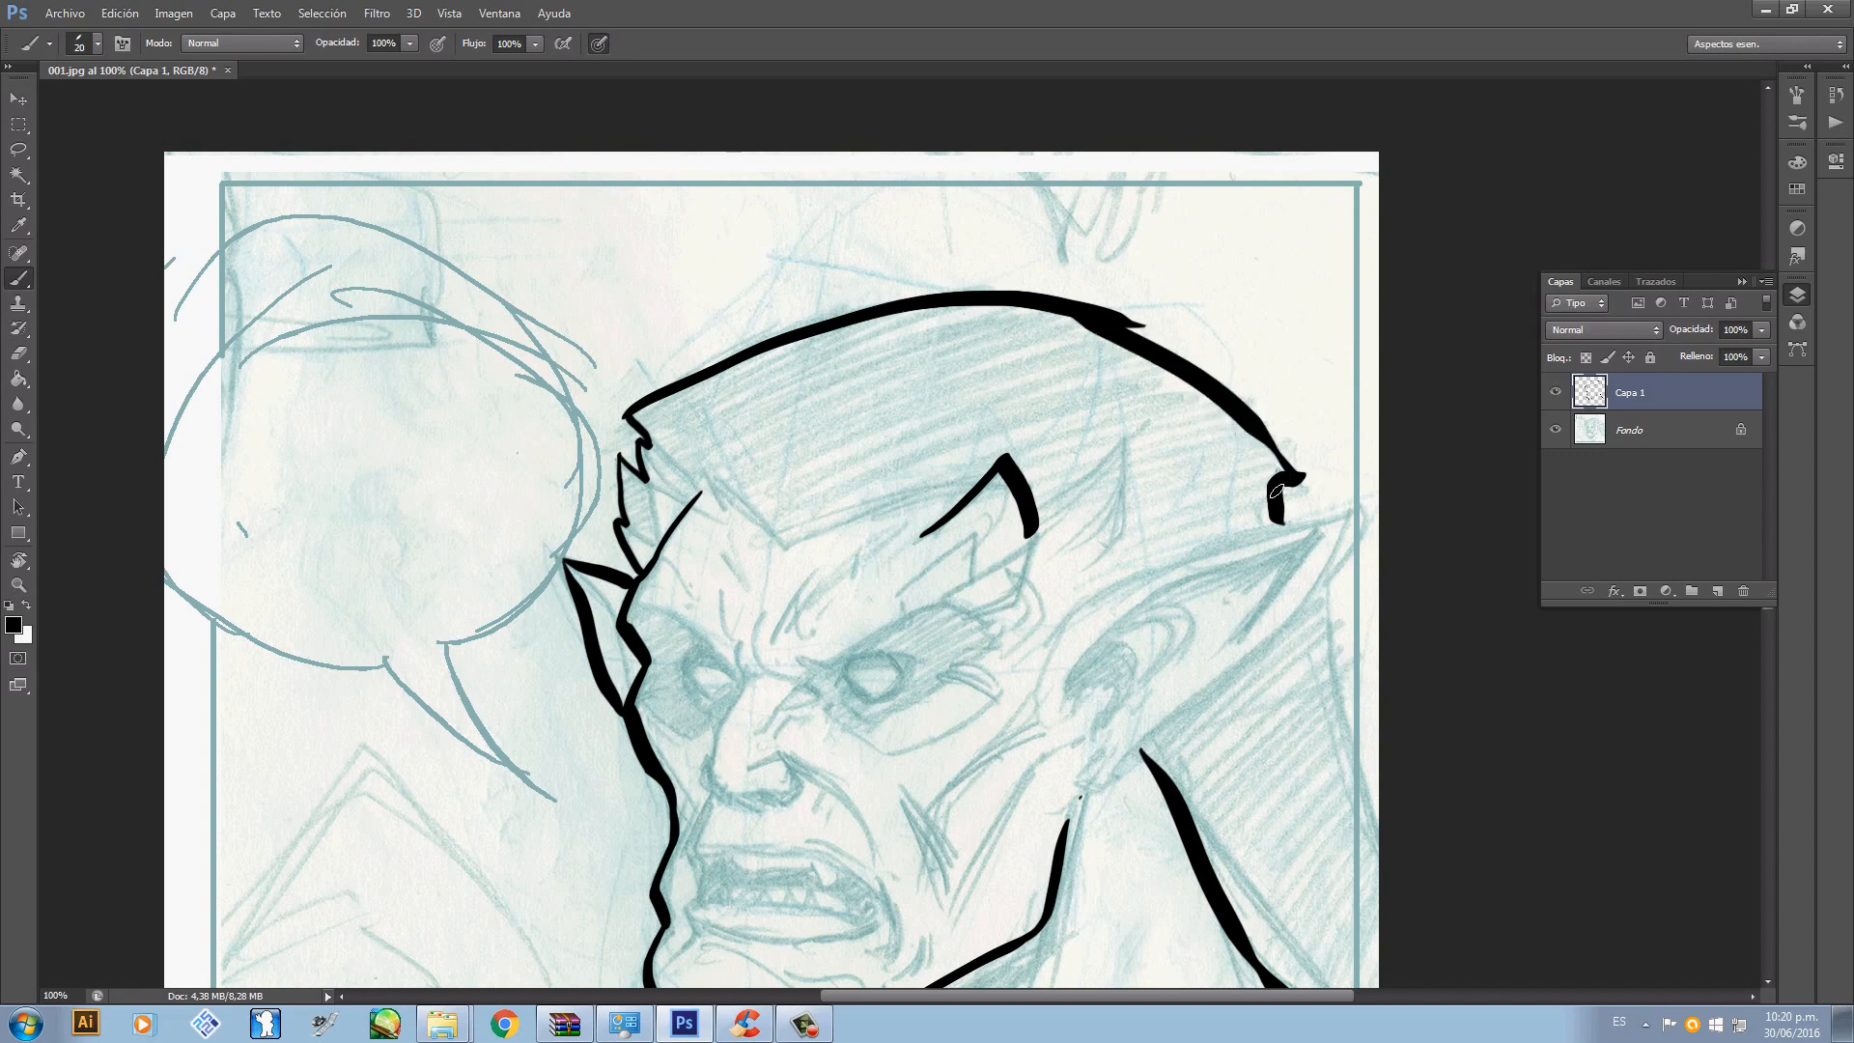
# - Ink the angled front neck line in black from under the chin down towards the lower panel border
pyautogui.moveTo(1200, 545)
pyautogui.mouseDown()
pyautogui.moveTo(1126, 450)
pyautogui.moveTo(1068, 425)
pyautogui.mouseUp()
pyautogui.moveTo(944, 500); pyautogui.dragTo(944, 464)
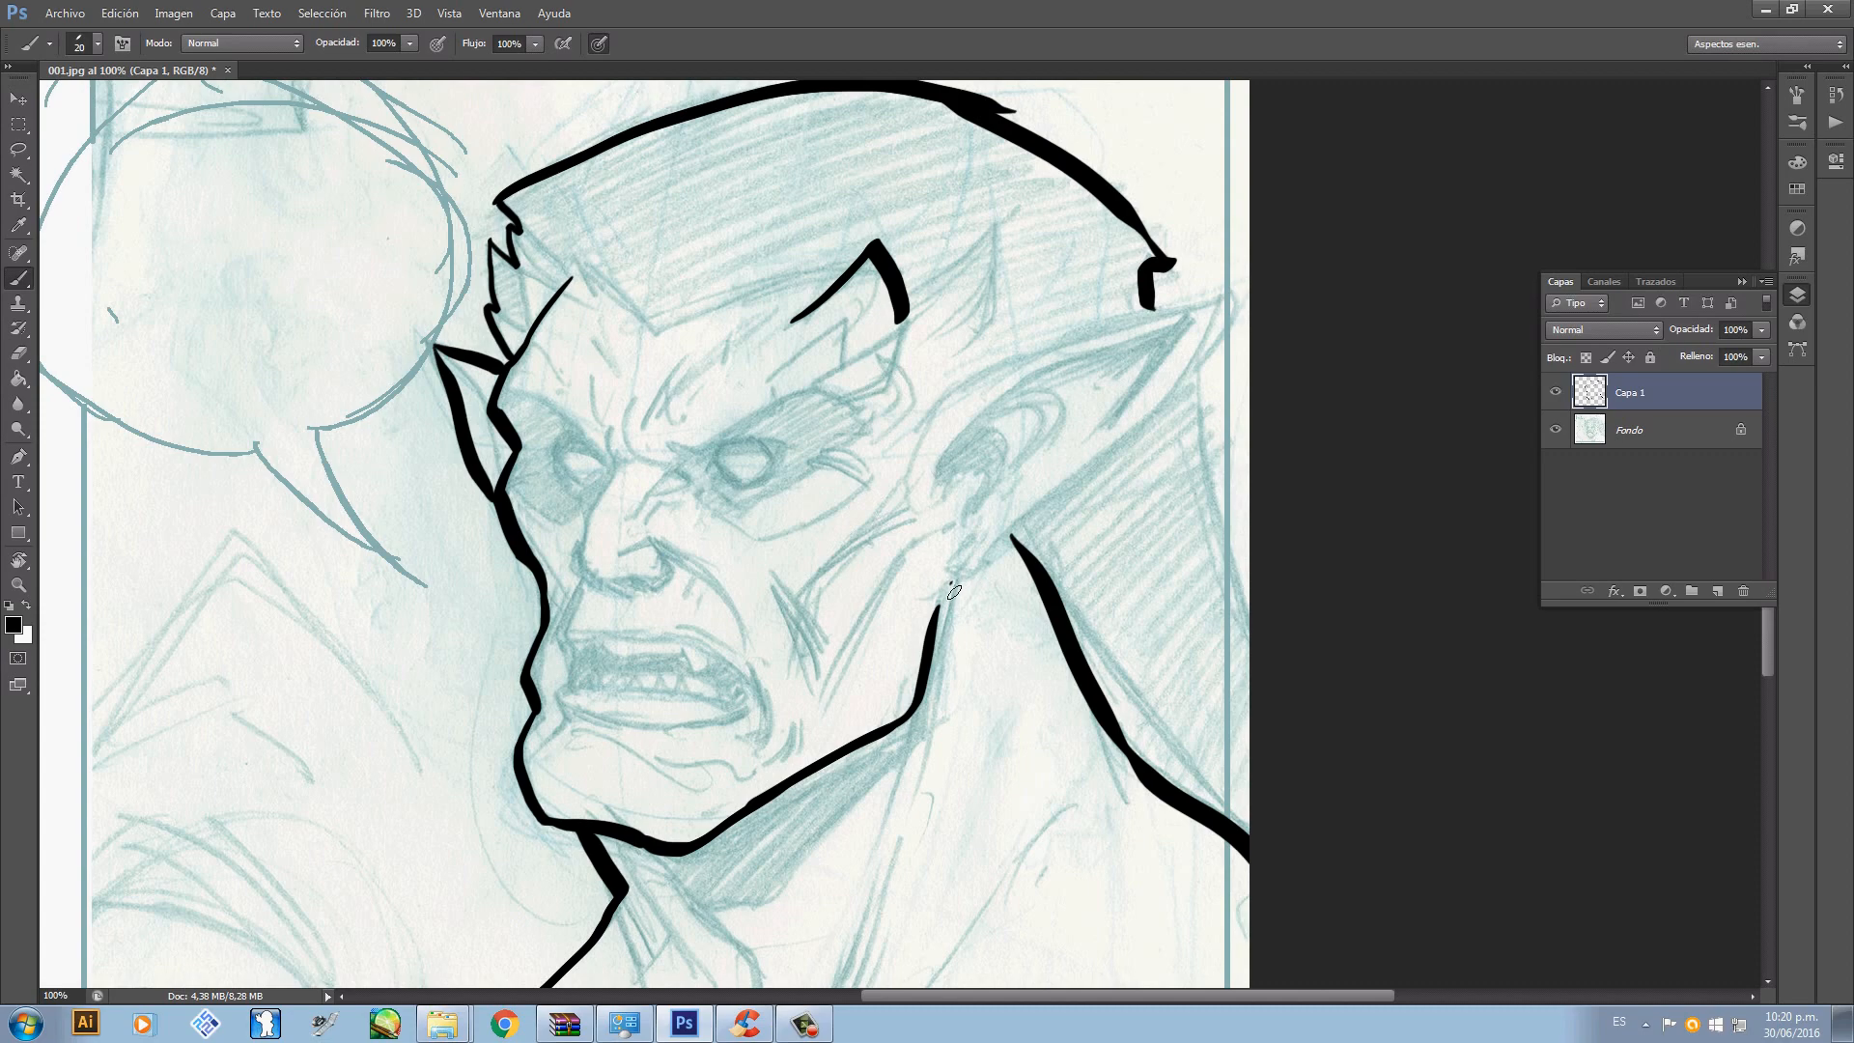
pyautogui.moveTo(821, 754); pyautogui.dragTo(832, 447)
pyautogui.moveTo(639, 543); pyautogui.dragTo(689, 553)
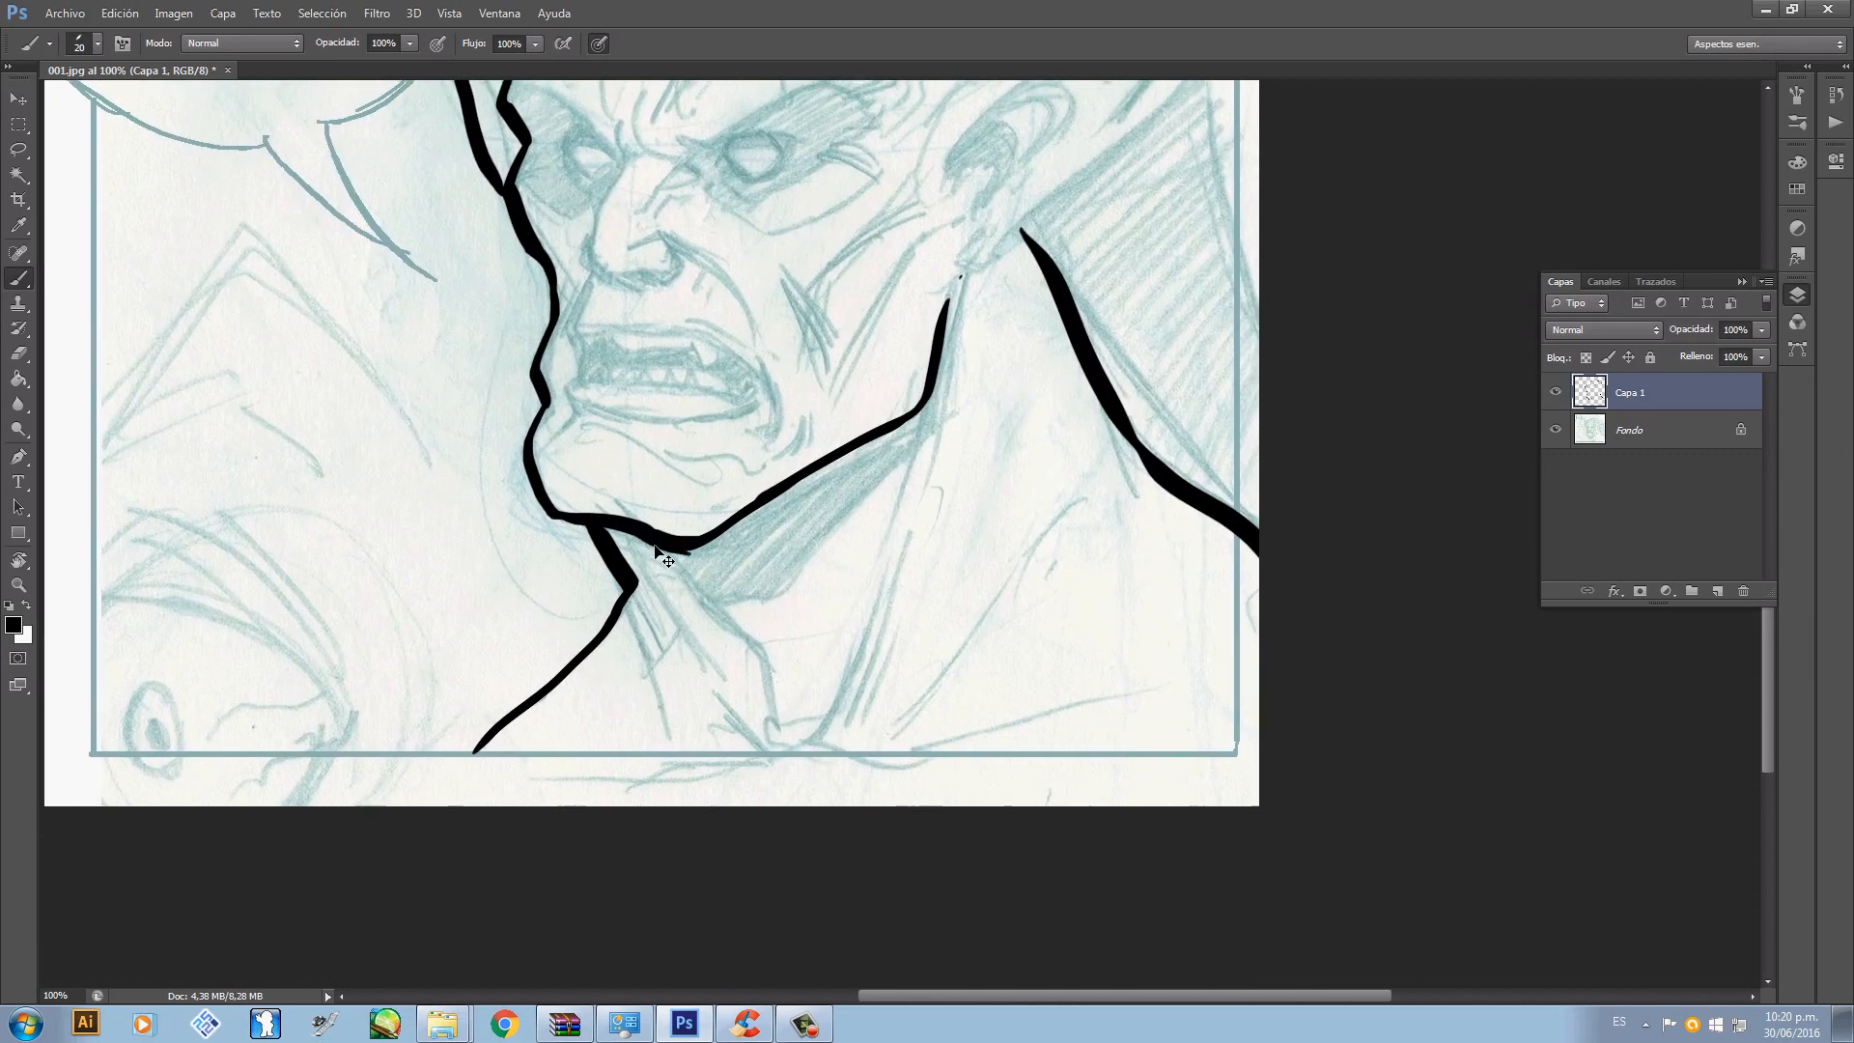
pyautogui.moveTo(620, 142); pyautogui.dragTo(620, 480)
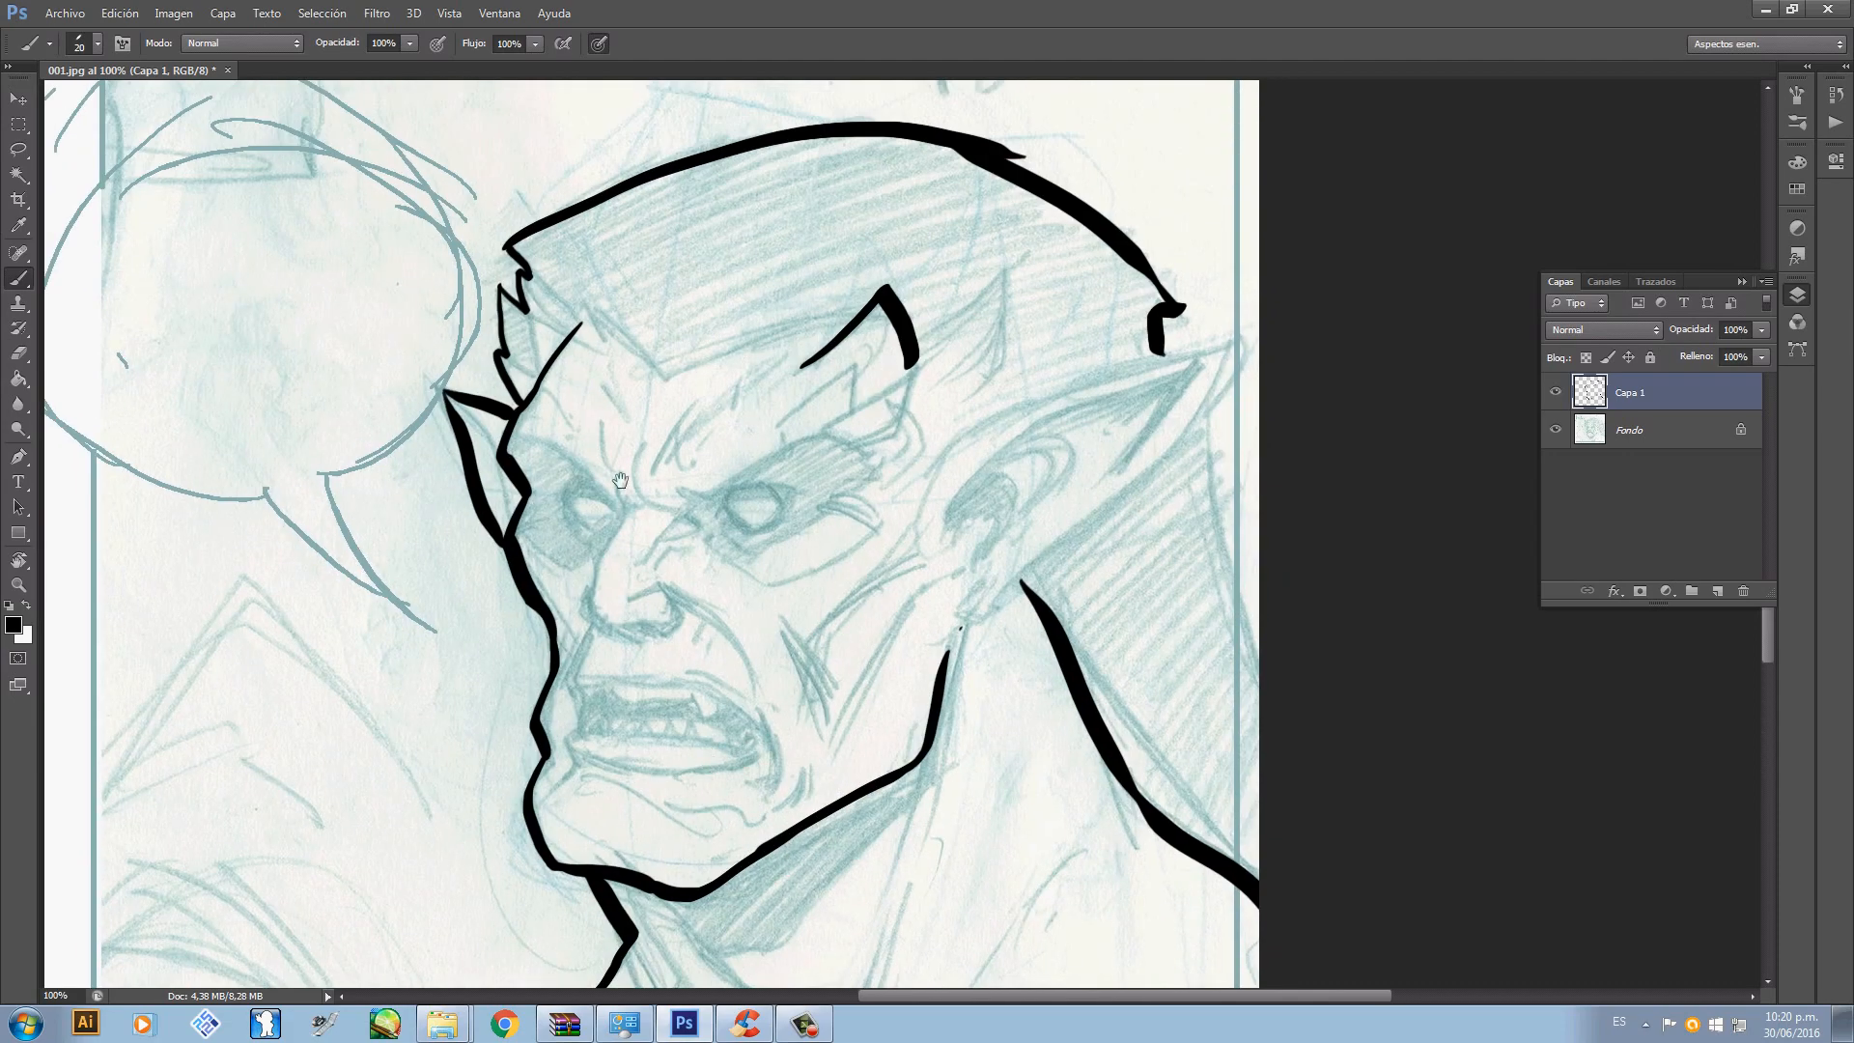
pyautogui.moveTo(734, 657); pyautogui.dragTo(700, 459)
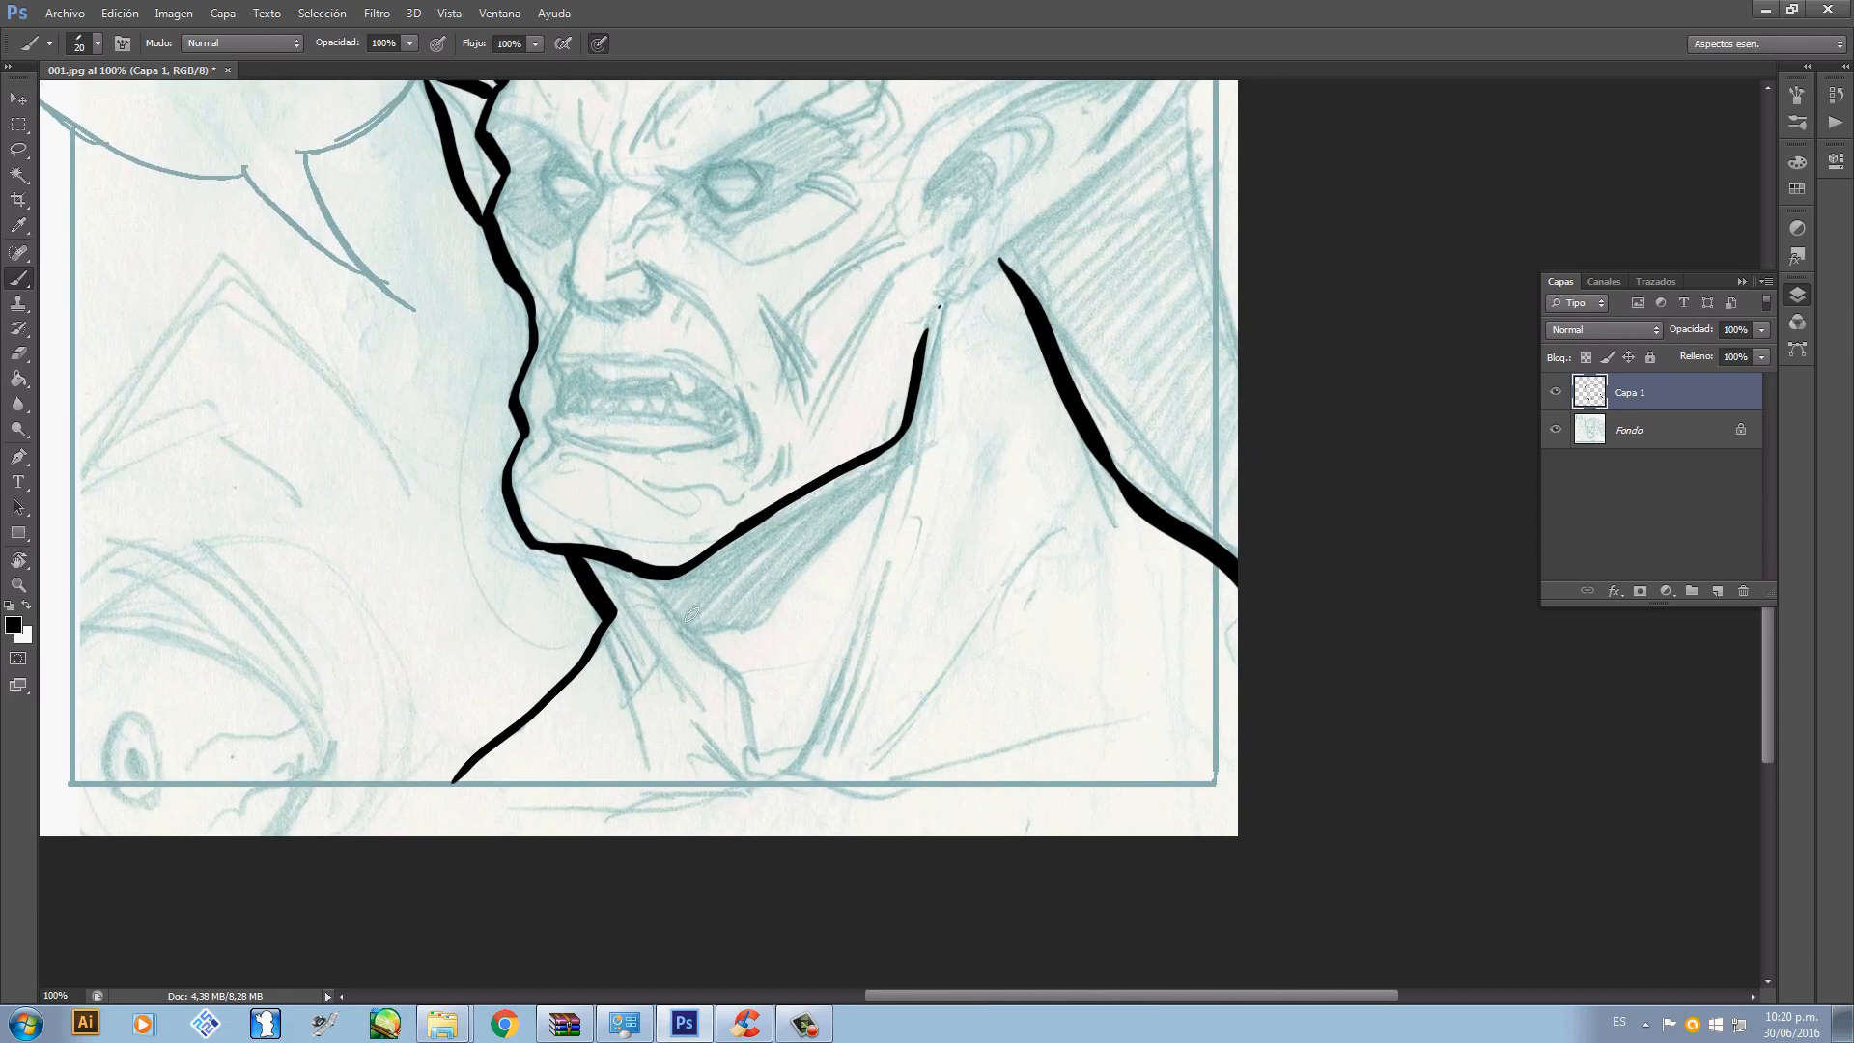
pyautogui.moveTo(636, 577); pyautogui.dragTo(705, 651)
pyautogui.hotkey('ctrl', 'z')
pyautogui.moveTo(635, 575)
pyautogui.mouseDown()
pyautogui.moveTo(734, 676)
pyautogui.moveTo(754, 761)
pyautogui.mouseUp()
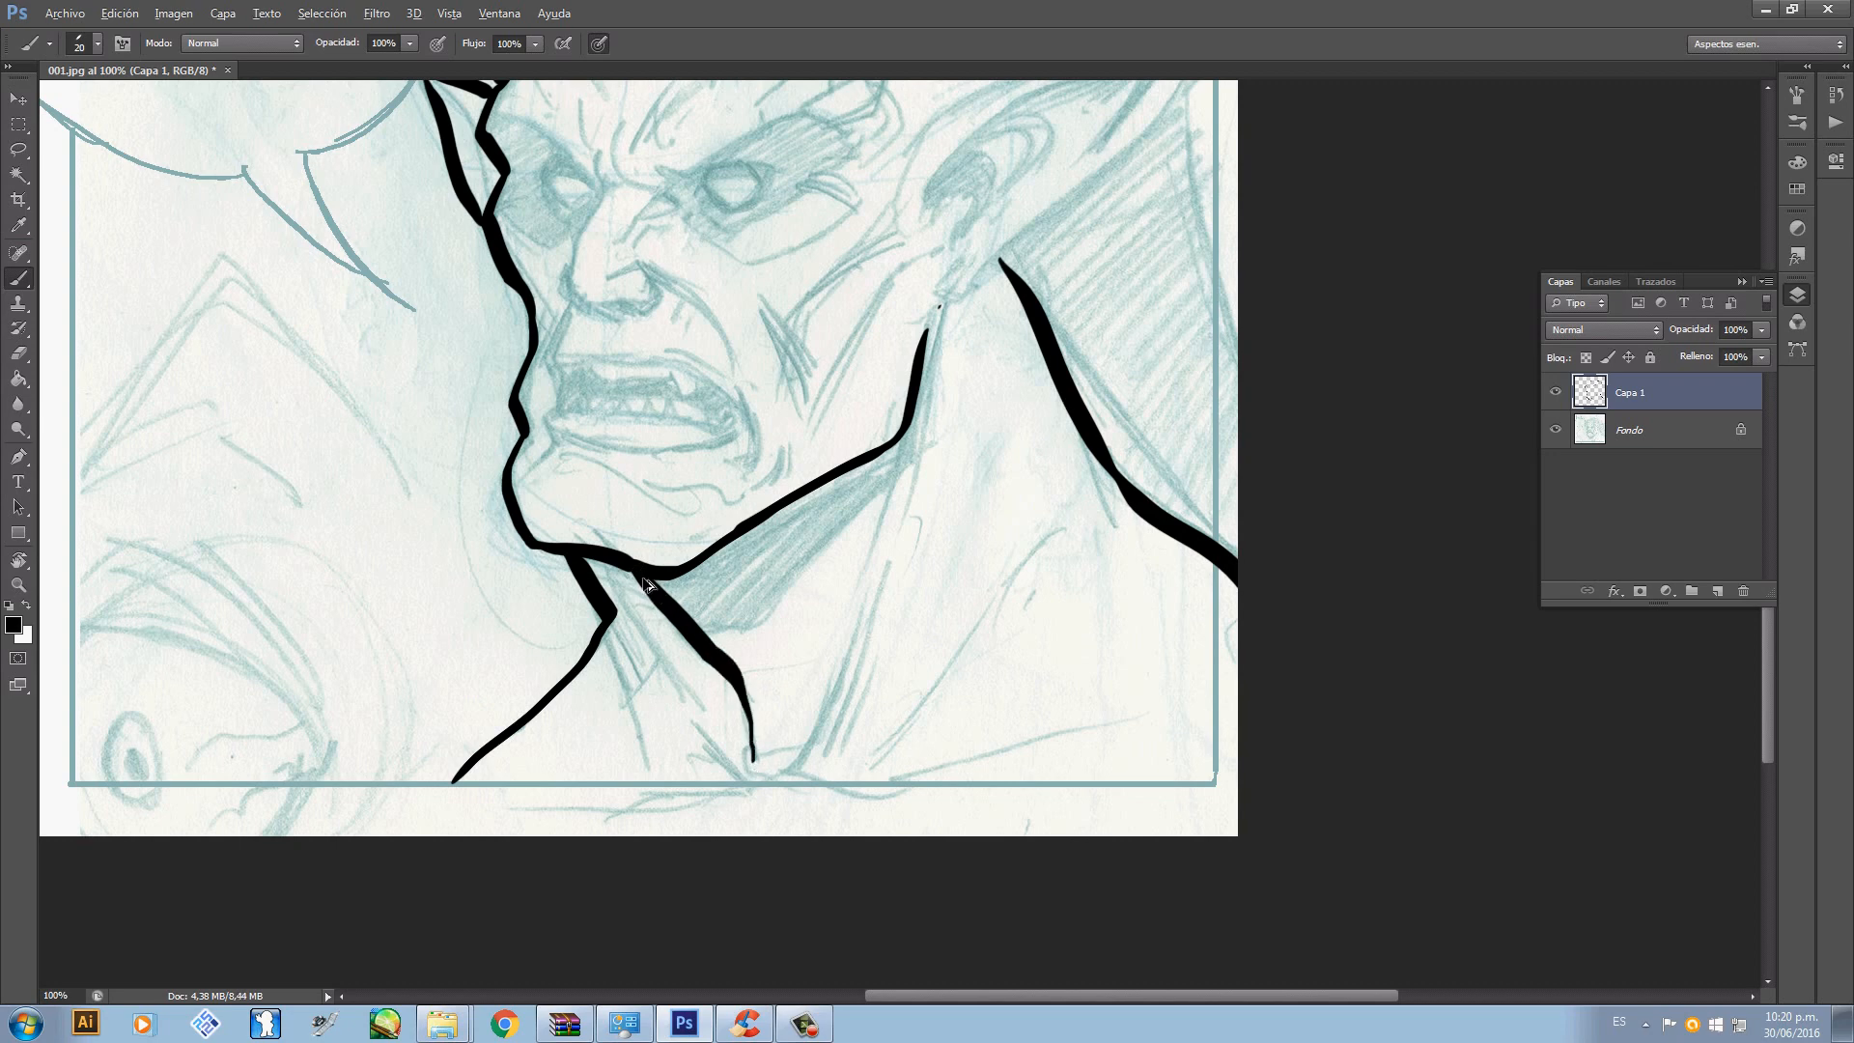
pyautogui.hotkey('ctrl', 'z')
pyautogui.moveTo(635, 572)
pyautogui.mouseDown()
pyautogui.moveTo(734, 664)
pyautogui.moveTo(757, 765)
pyautogui.mouseUp()
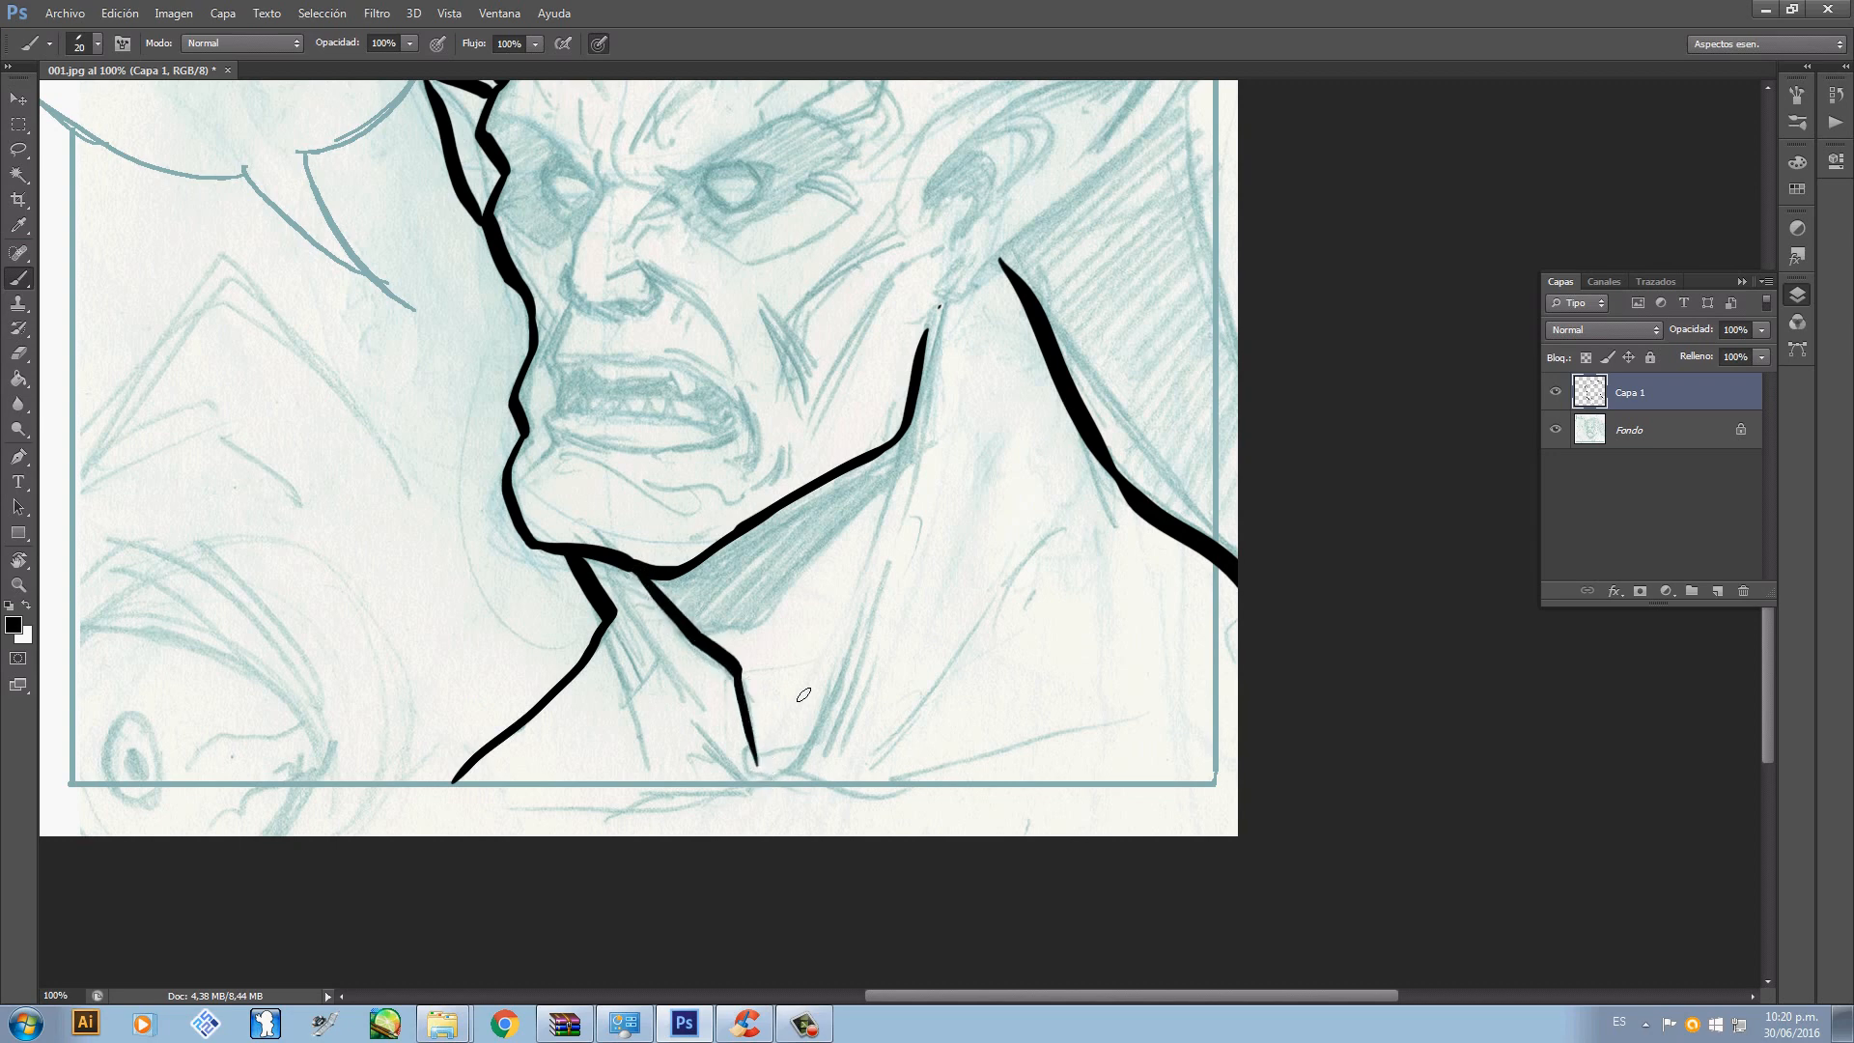
# - Ink the near ear's long upper edge in black up to its point, turning back along the rear edge
pyautogui.moveTo(804, 694); pyautogui.dragTo(749, 876)
pyautogui.moveTo(862, 532)
pyautogui.mouseDown()
pyautogui.moveTo(818, 562)
pyautogui.moveTo(807, 441)
pyautogui.moveTo(1072, 326)
pyautogui.mouseUp()
pyautogui.hotkey('ctrl', 'z')
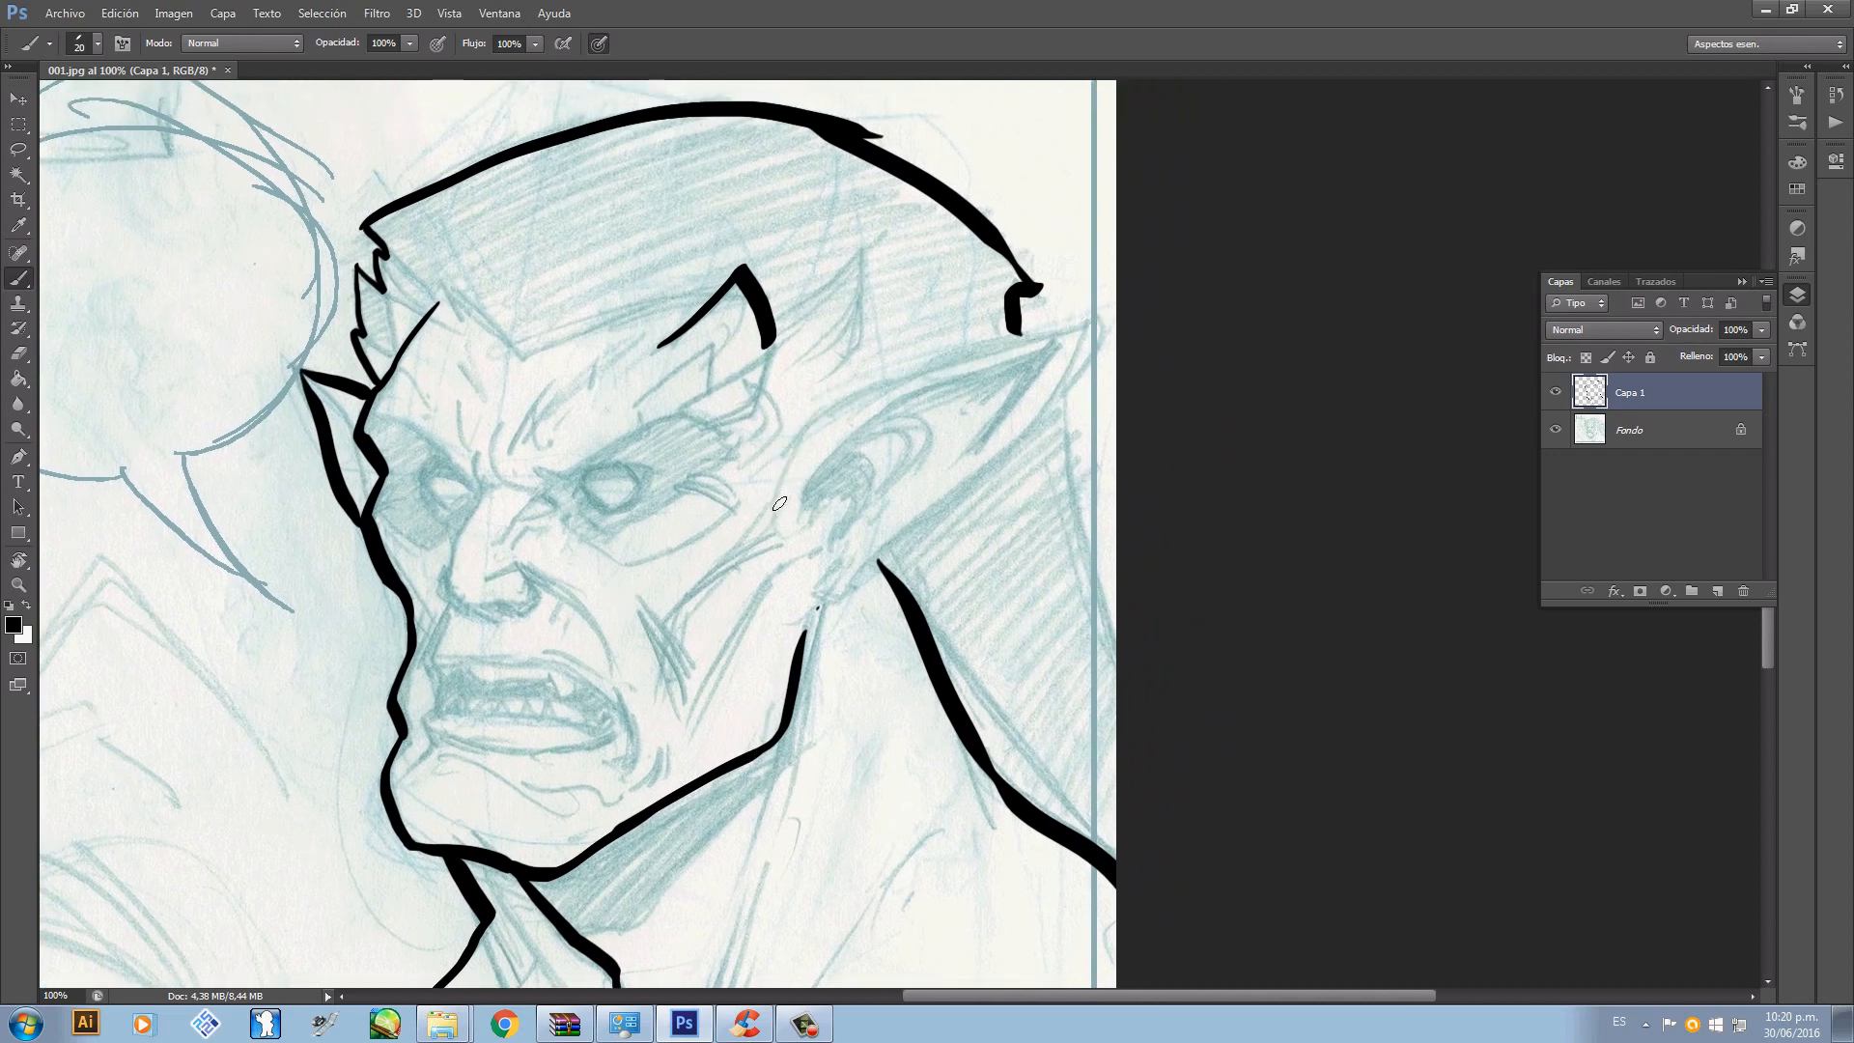
pyautogui.moveTo(775, 519)
pyautogui.mouseDown()
pyautogui.moveTo(804, 451)
pyautogui.moveTo(1079, 317)
pyautogui.moveTo(1060, 403)
pyautogui.moveTo(1012, 425)
pyautogui.mouseUp()
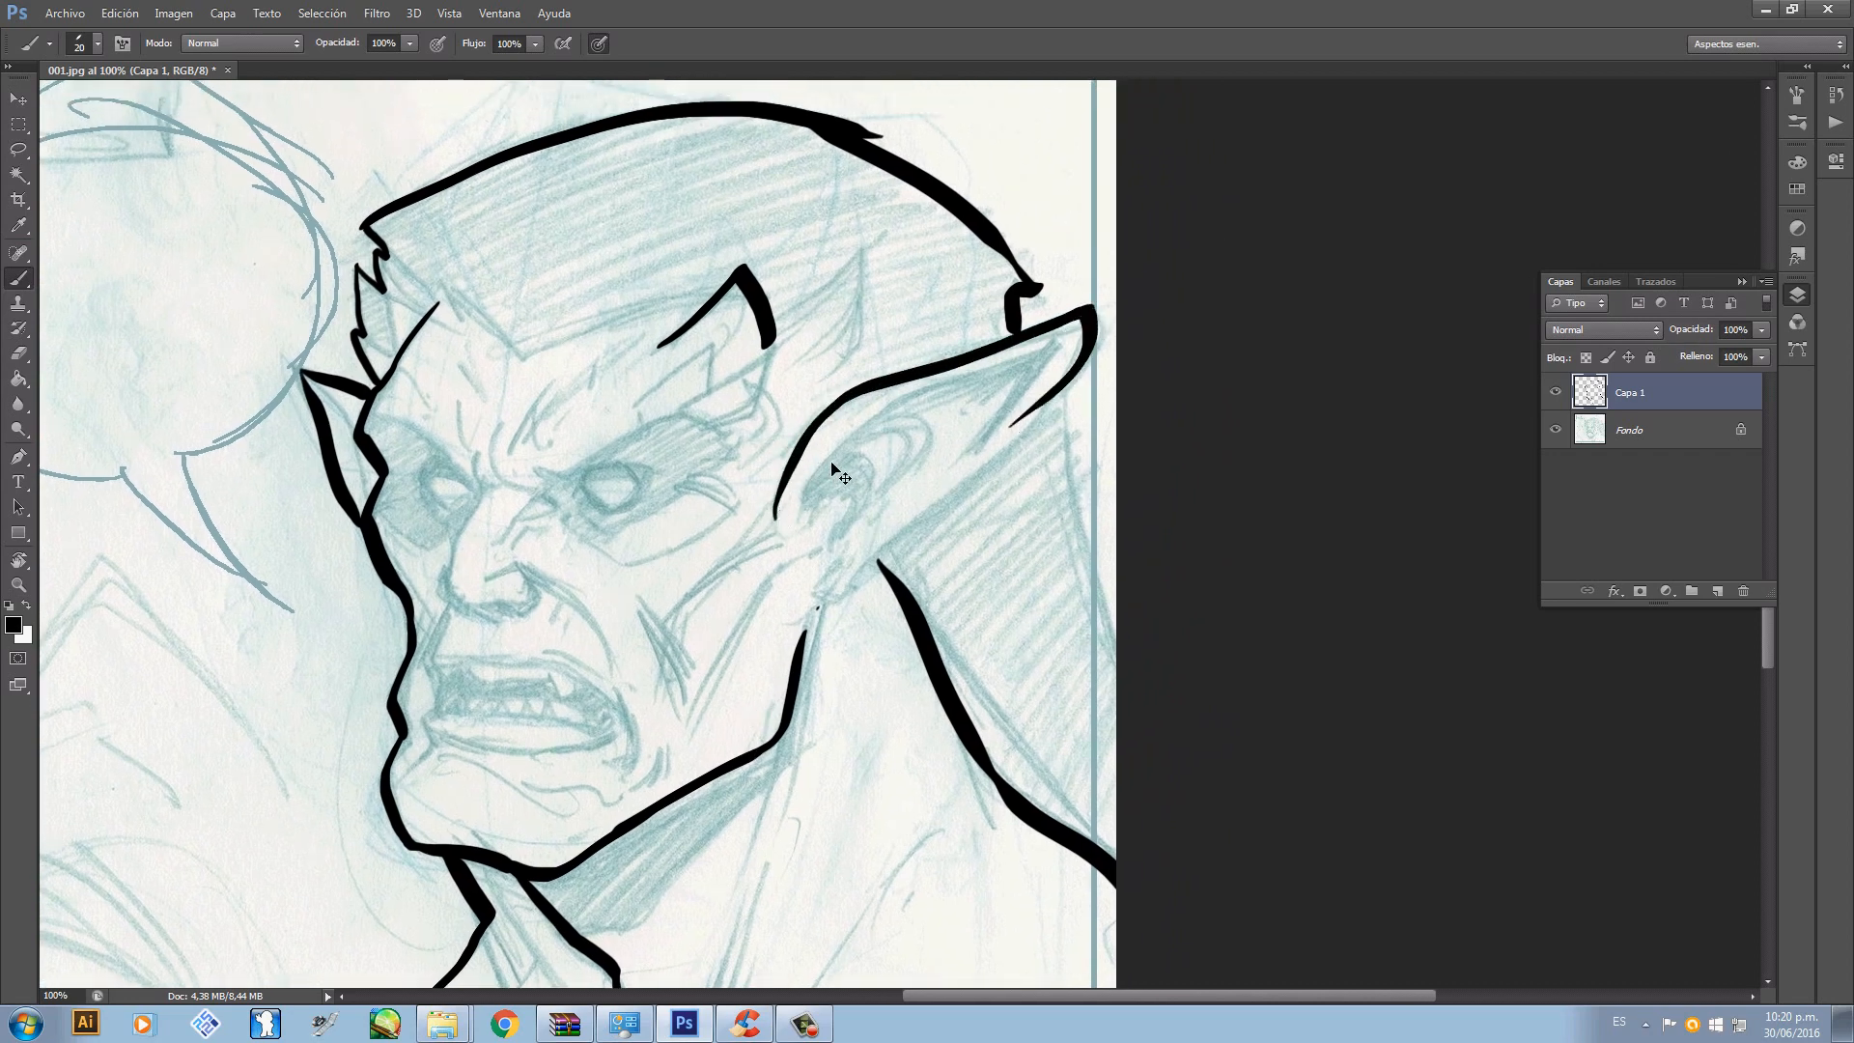
pyautogui.hotkey('ctrl', 'z')
pyautogui.moveTo(775, 521)
pyautogui.mouseDown()
pyautogui.moveTo(859, 407)
pyautogui.moveTo(1100, 313)
pyautogui.mouseUp()
pyautogui.hotkey('ctrl', 'z')
pyautogui.moveTo(763, 526)
pyautogui.mouseDown()
pyautogui.moveTo(1086, 311)
pyautogui.moveTo(1013, 464)
pyautogui.moveTo(978, 478)
pyautogui.mouseUp()
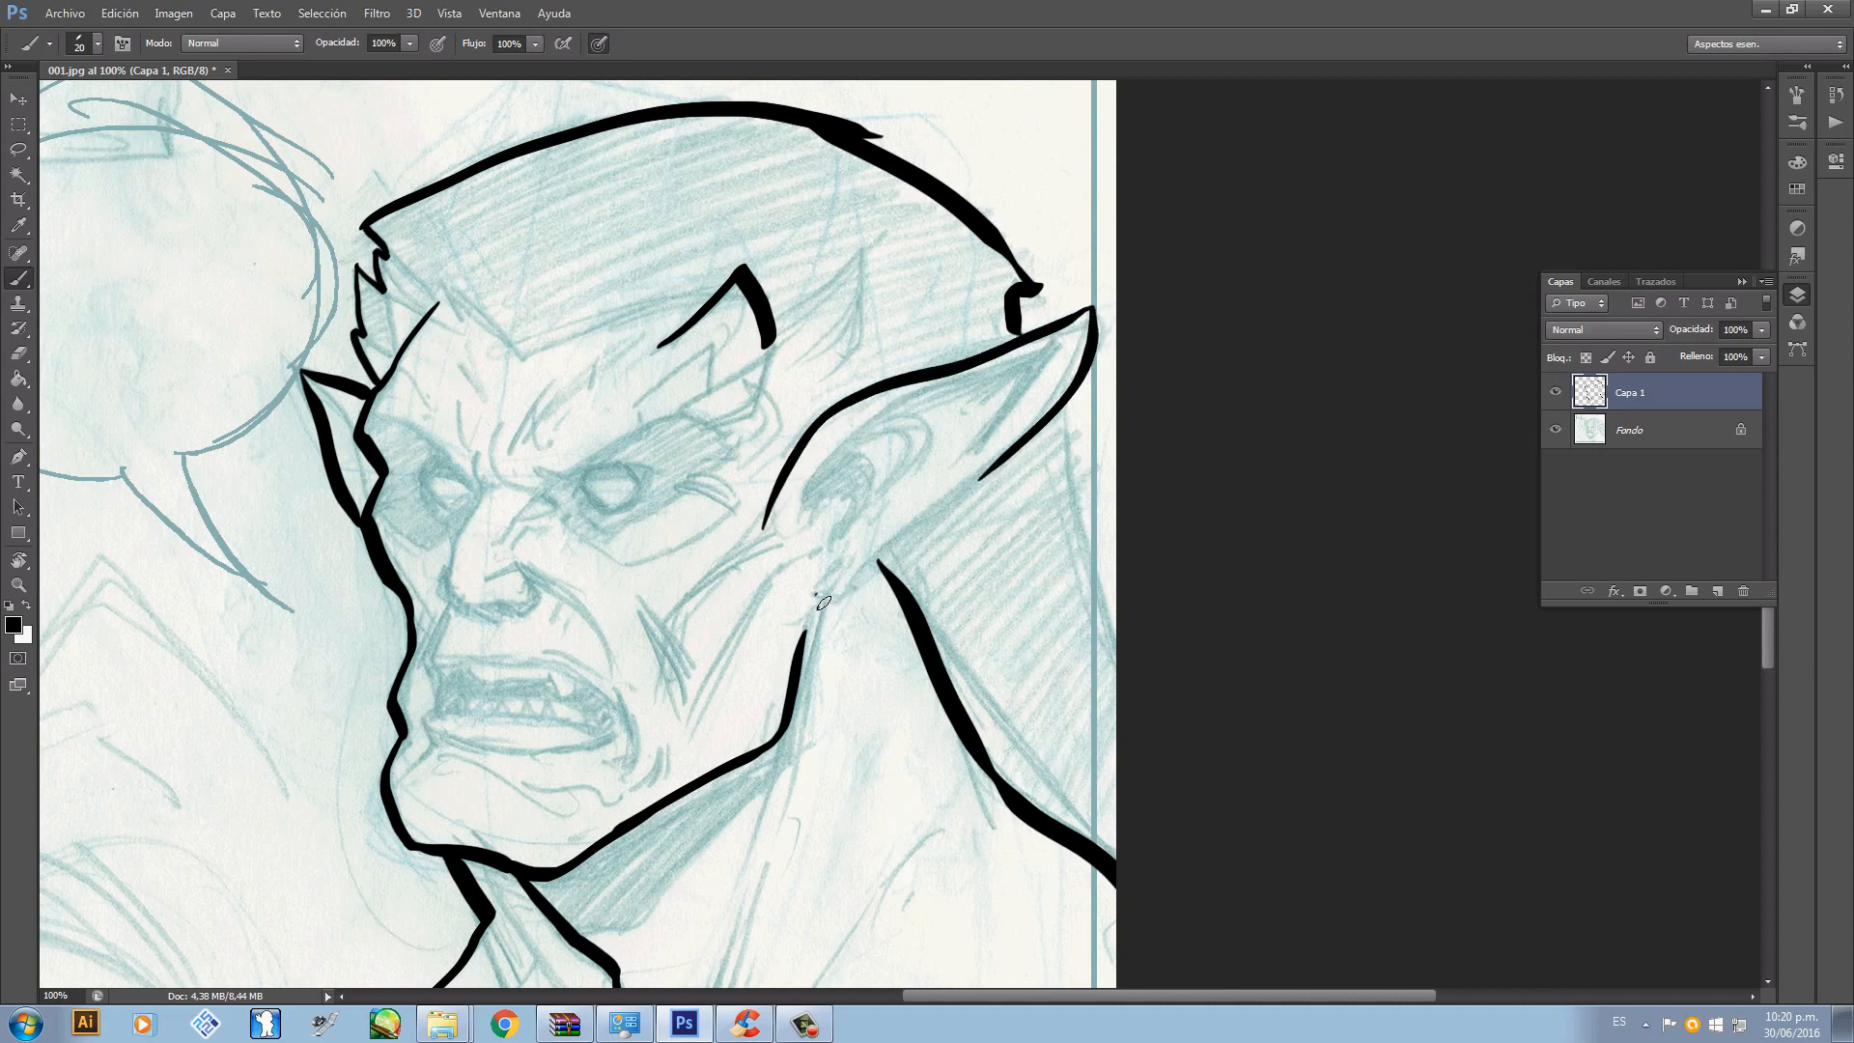
# - Ink the near ear's lobe and lower rear edge in black, joining the stroke coming from the tip
pyautogui.moveTo(816, 589)
pyautogui.mouseDown()
pyautogui.moveTo(859, 600)
pyautogui.moveTo(976, 484)
pyautogui.mouseUp()
pyautogui.hotkey('ctrl', 'z')
pyautogui.moveTo(805, 586)
pyautogui.mouseDown()
pyautogui.moveTo(860, 582)
pyautogui.moveTo(1002, 473)
pyautogui.mouseUp()
# - Ink the short slanted neck tendon in black, rising from the lower panel border beside the front neck line
pyautogui.moveTo(930, 572); pyautogui.dragTo(707, 711)
pyautogui.moveTo(770, 854); pyautogui.dragTo(845, 702)
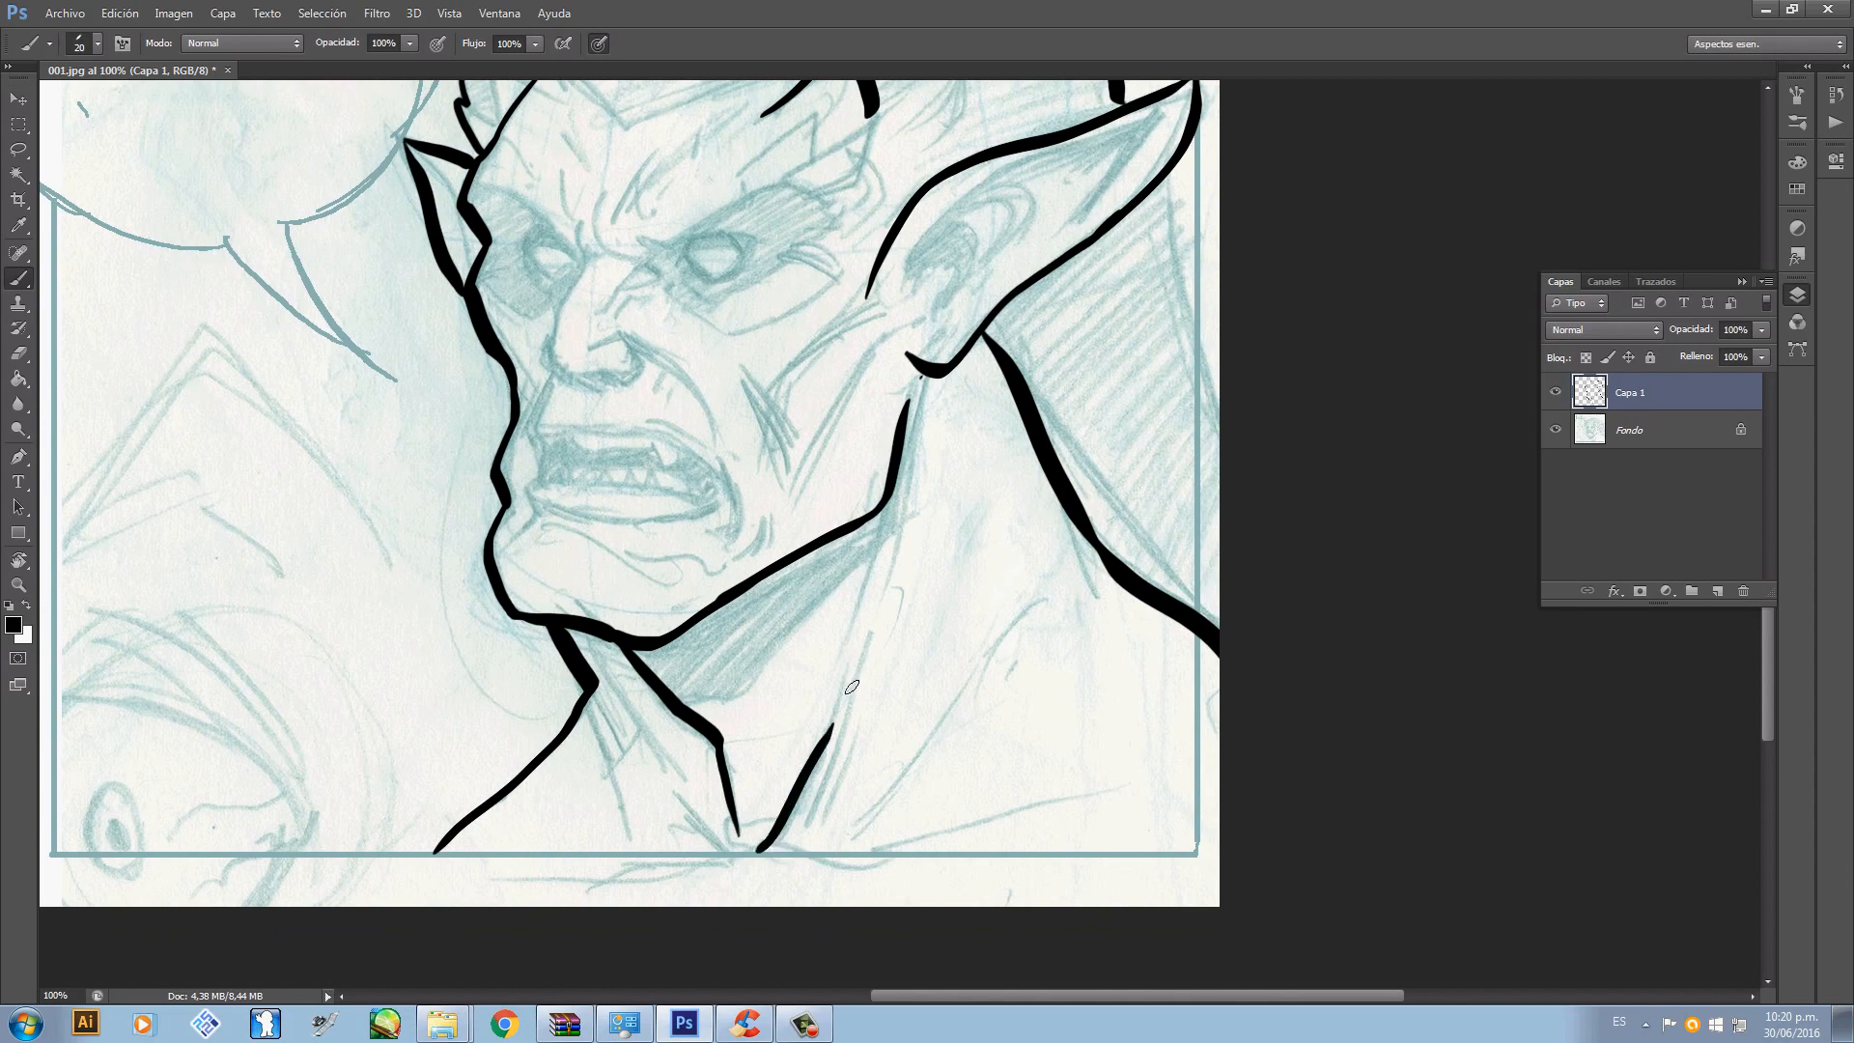
pyautogui.hotkey('ctrl', 'z')
pyautogui.moveTo(758, 854)
pyautogui.mouseDown()
pyautogui.moveTo(835, 705)
pyautogui.moveTo(814, 880)
pyautogui.mouseUp()
# - Hide the Fondo layer, add a new layer above it beneath Capa 1, and fill it with white
pyautogui.click(1555, 430)
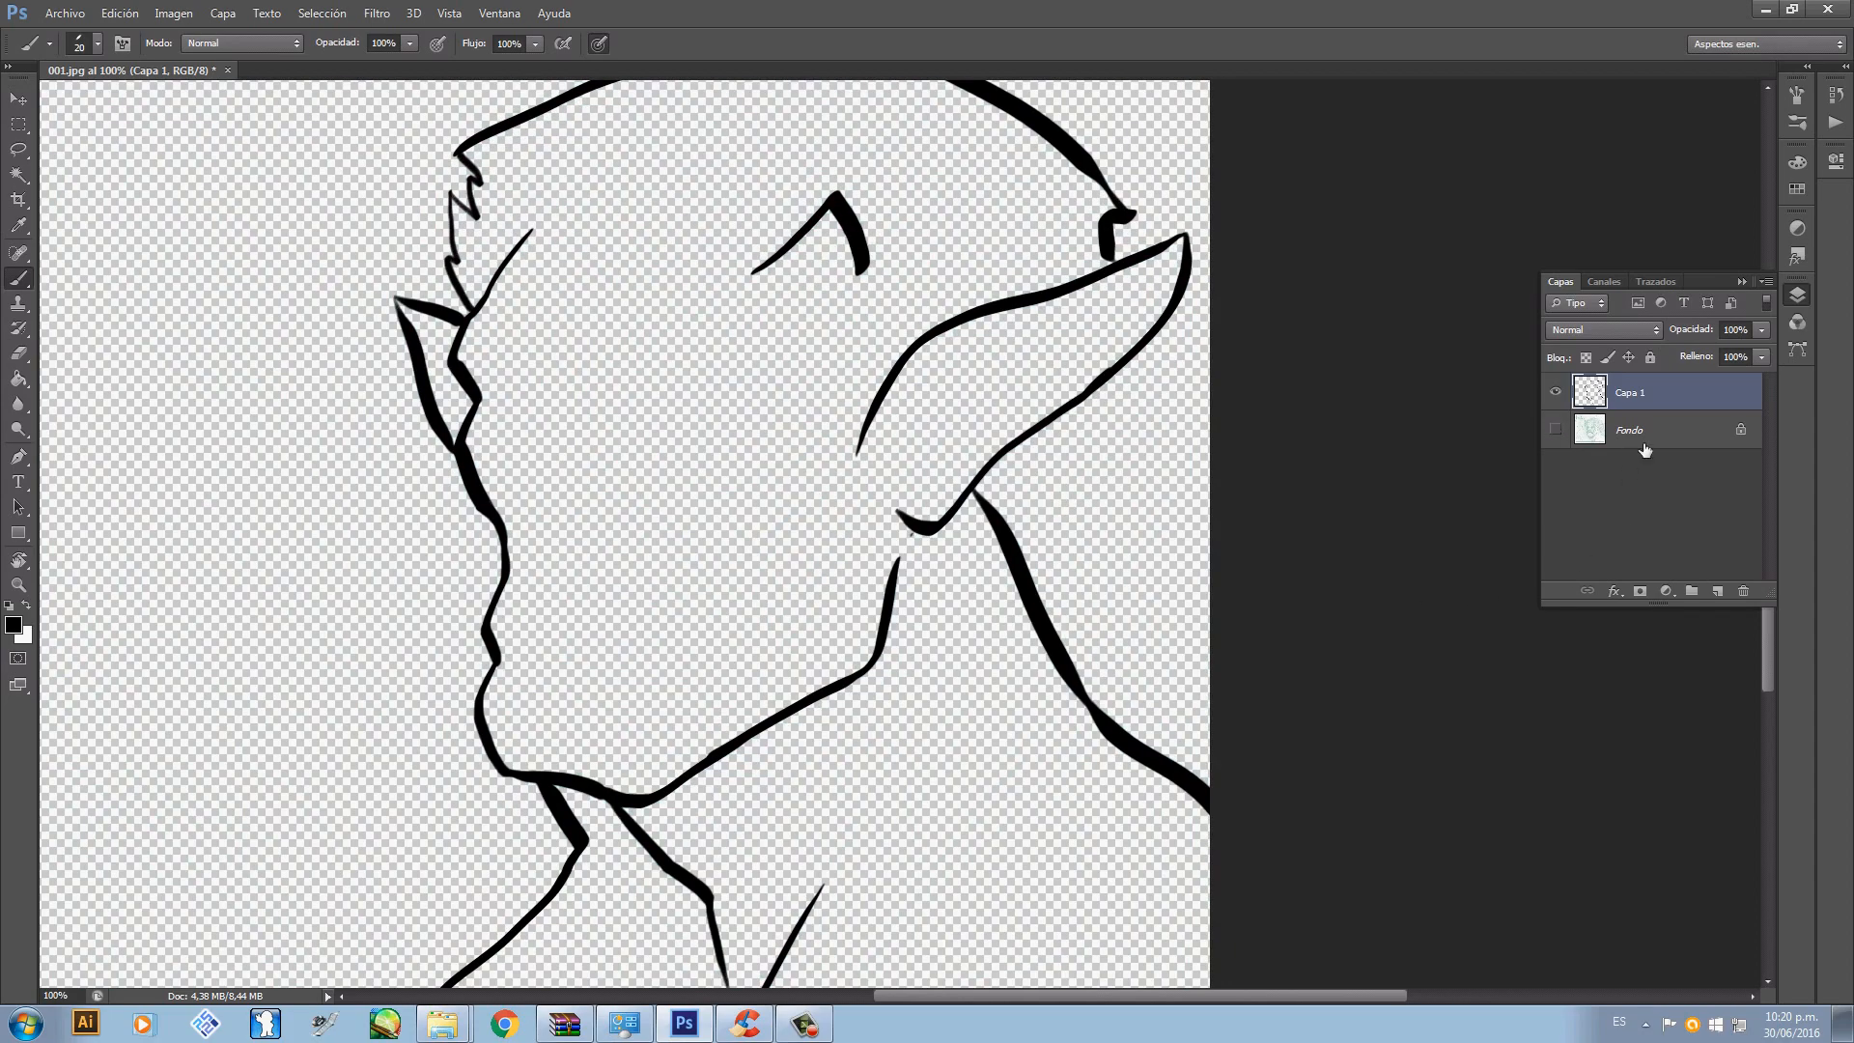
pyautogui.click(1644, 449)
pyautogui.click(1717, 590)
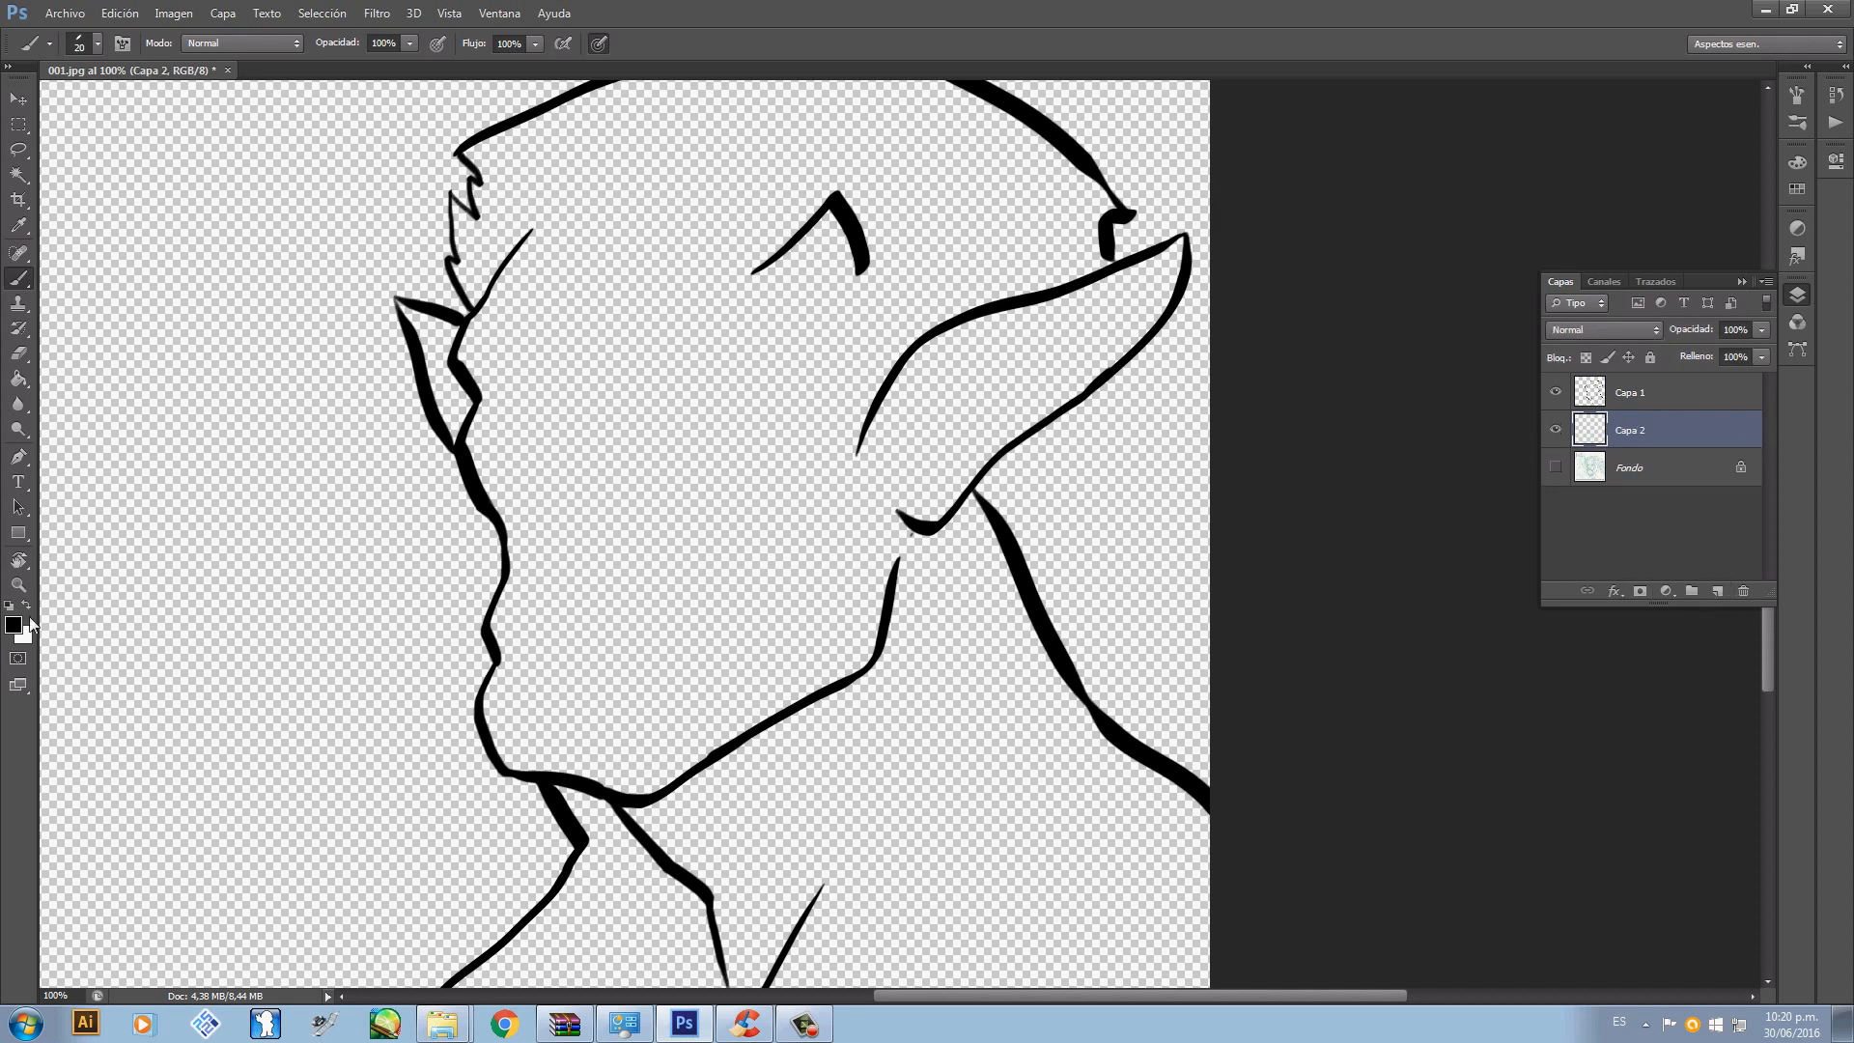
pyautogui.click(29, 603)
pyautogui.hotkey('alt', 'BackSpace')
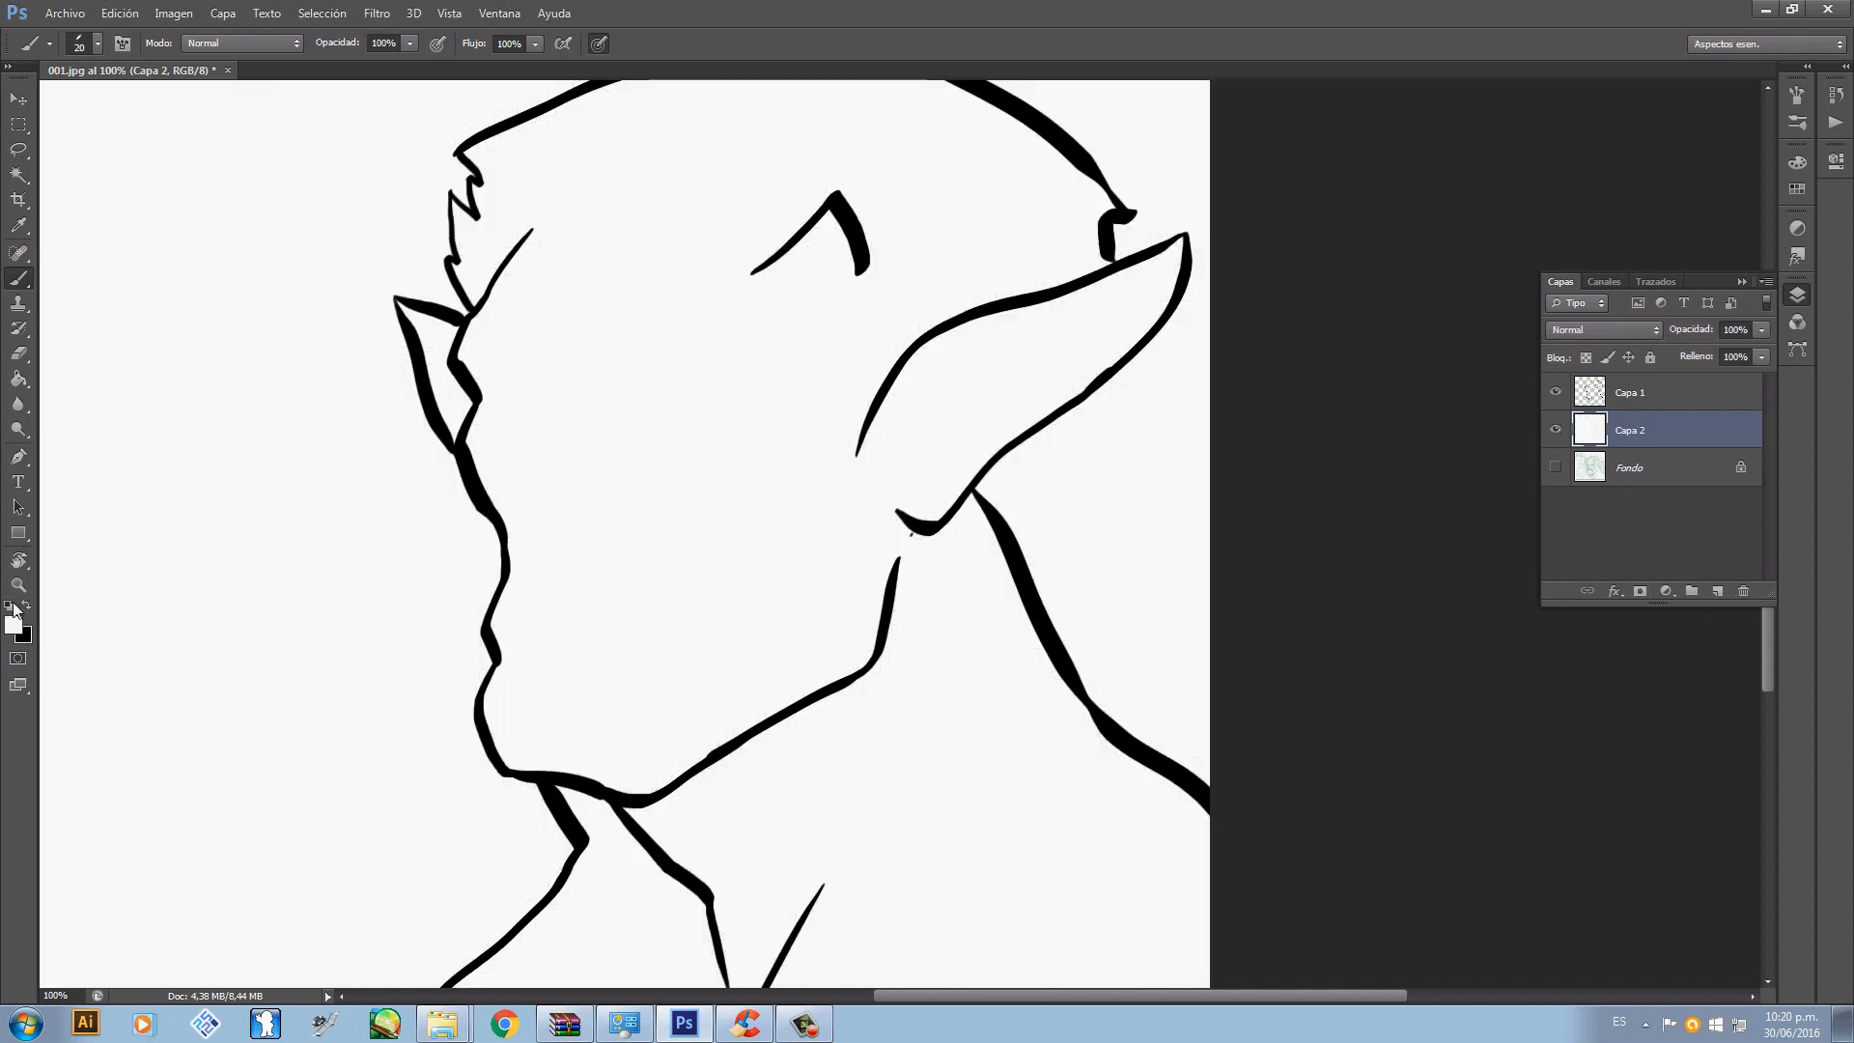
# - Show Fondo again, compare the inks with and without the white Capa 2 down to 33.33% zoom, and leave Capa 2 hidden
pyautogui.click(1559, 433)
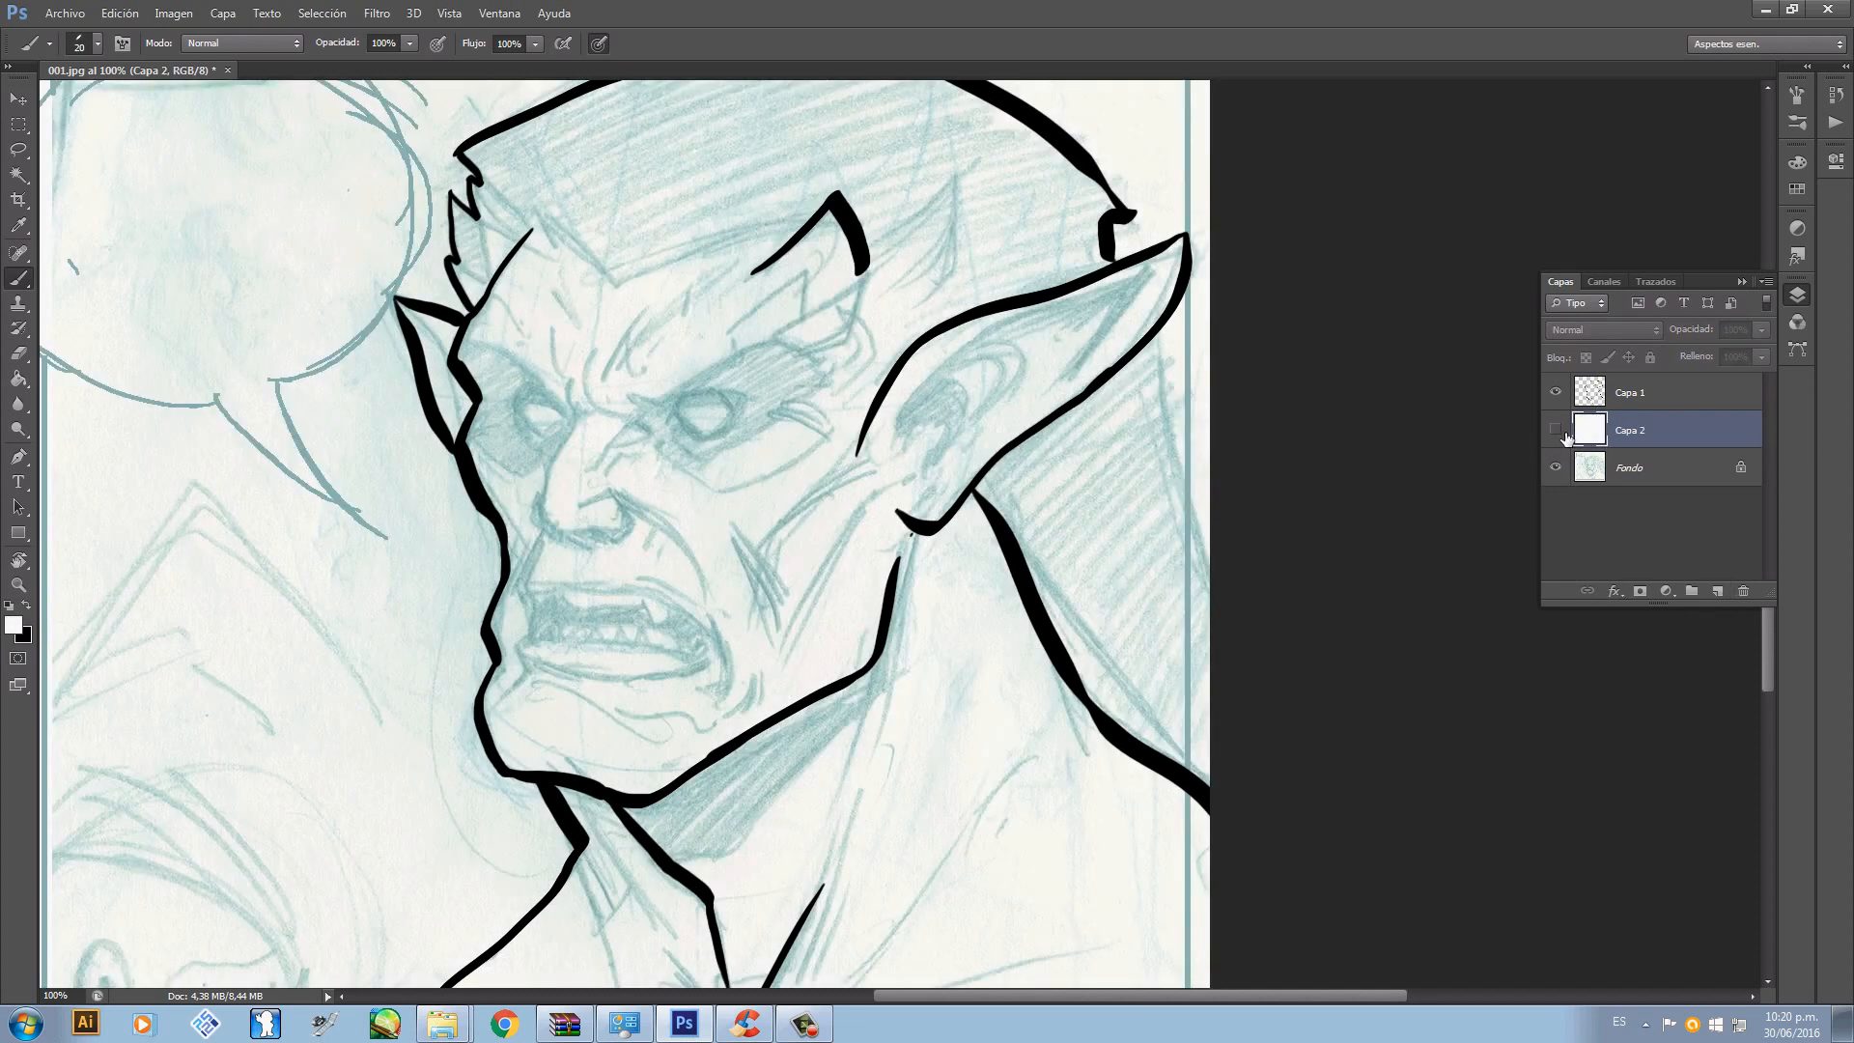
pyautogui.click(1559, 433)
pyautogui.click(1558, 432)
pyautogui.click(1559, 432)
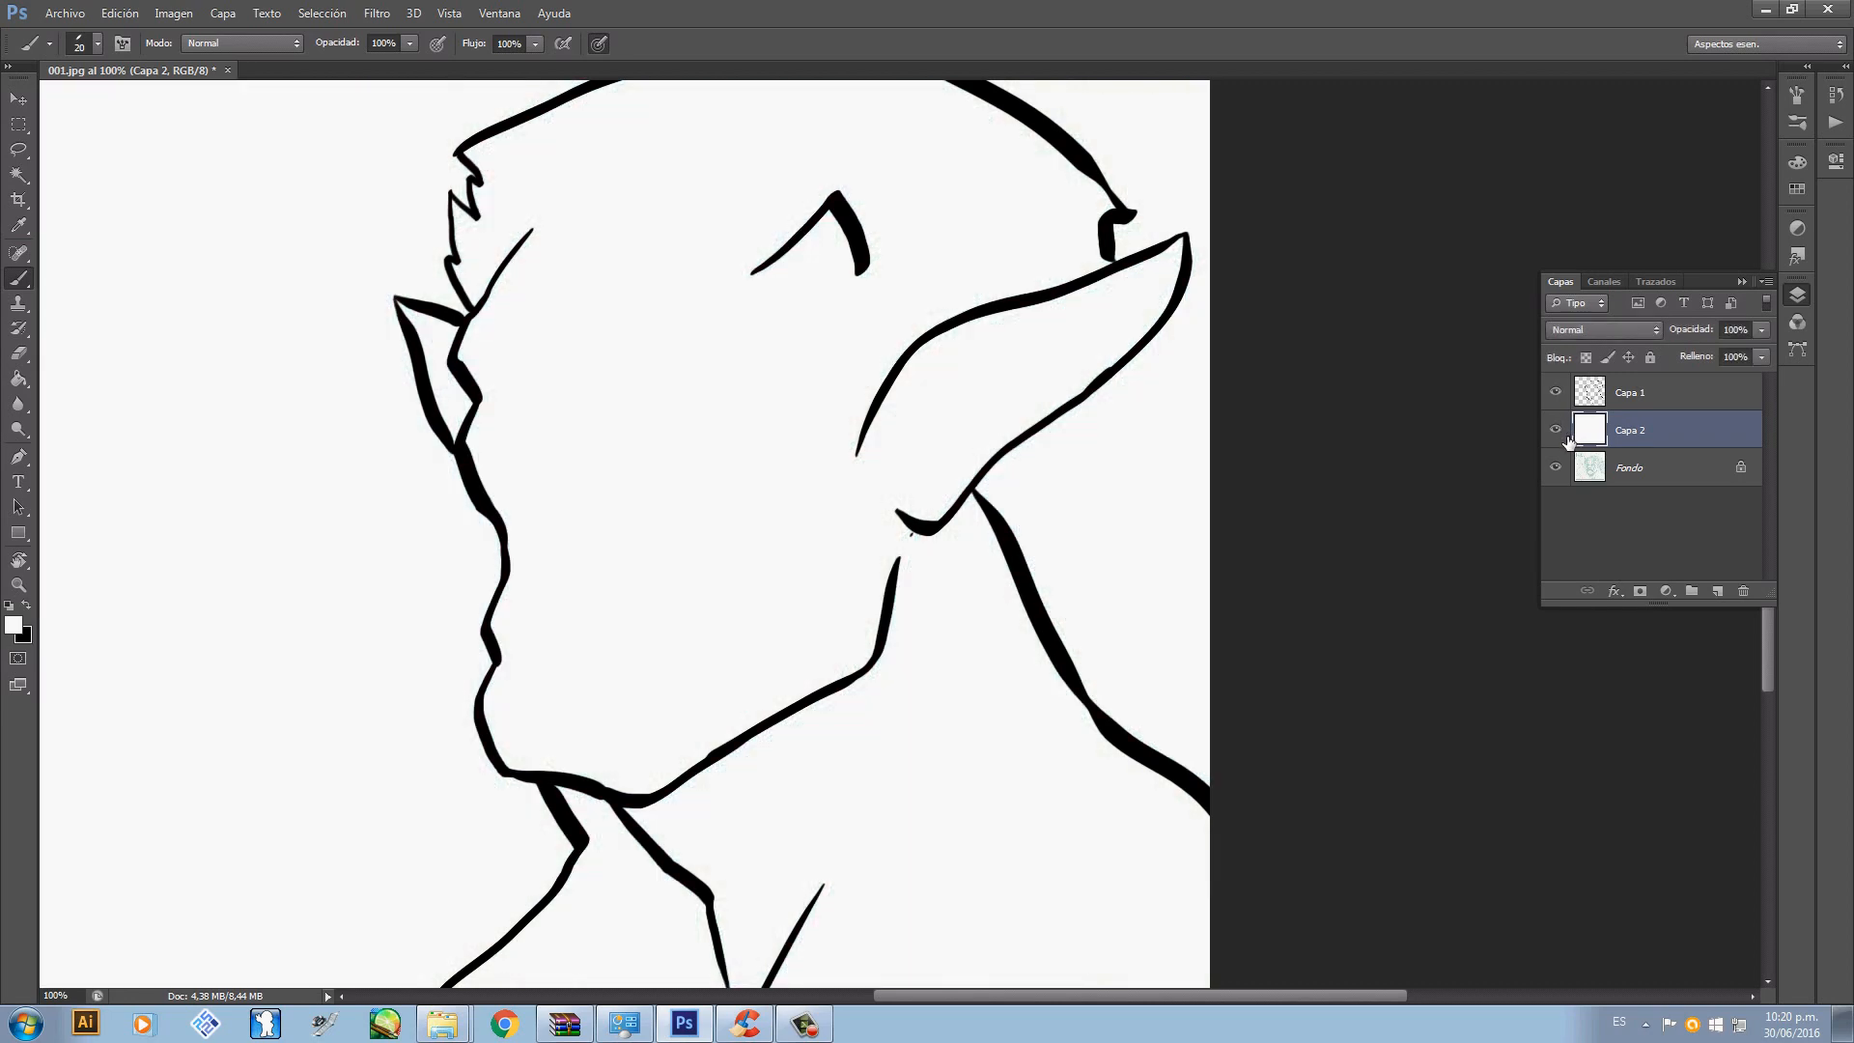
pyautogui.hotkey('ctrl', '-')
pyautogui.hotkey('ctrl', '-')
pyautogui.hotkey('ctrl', '-')
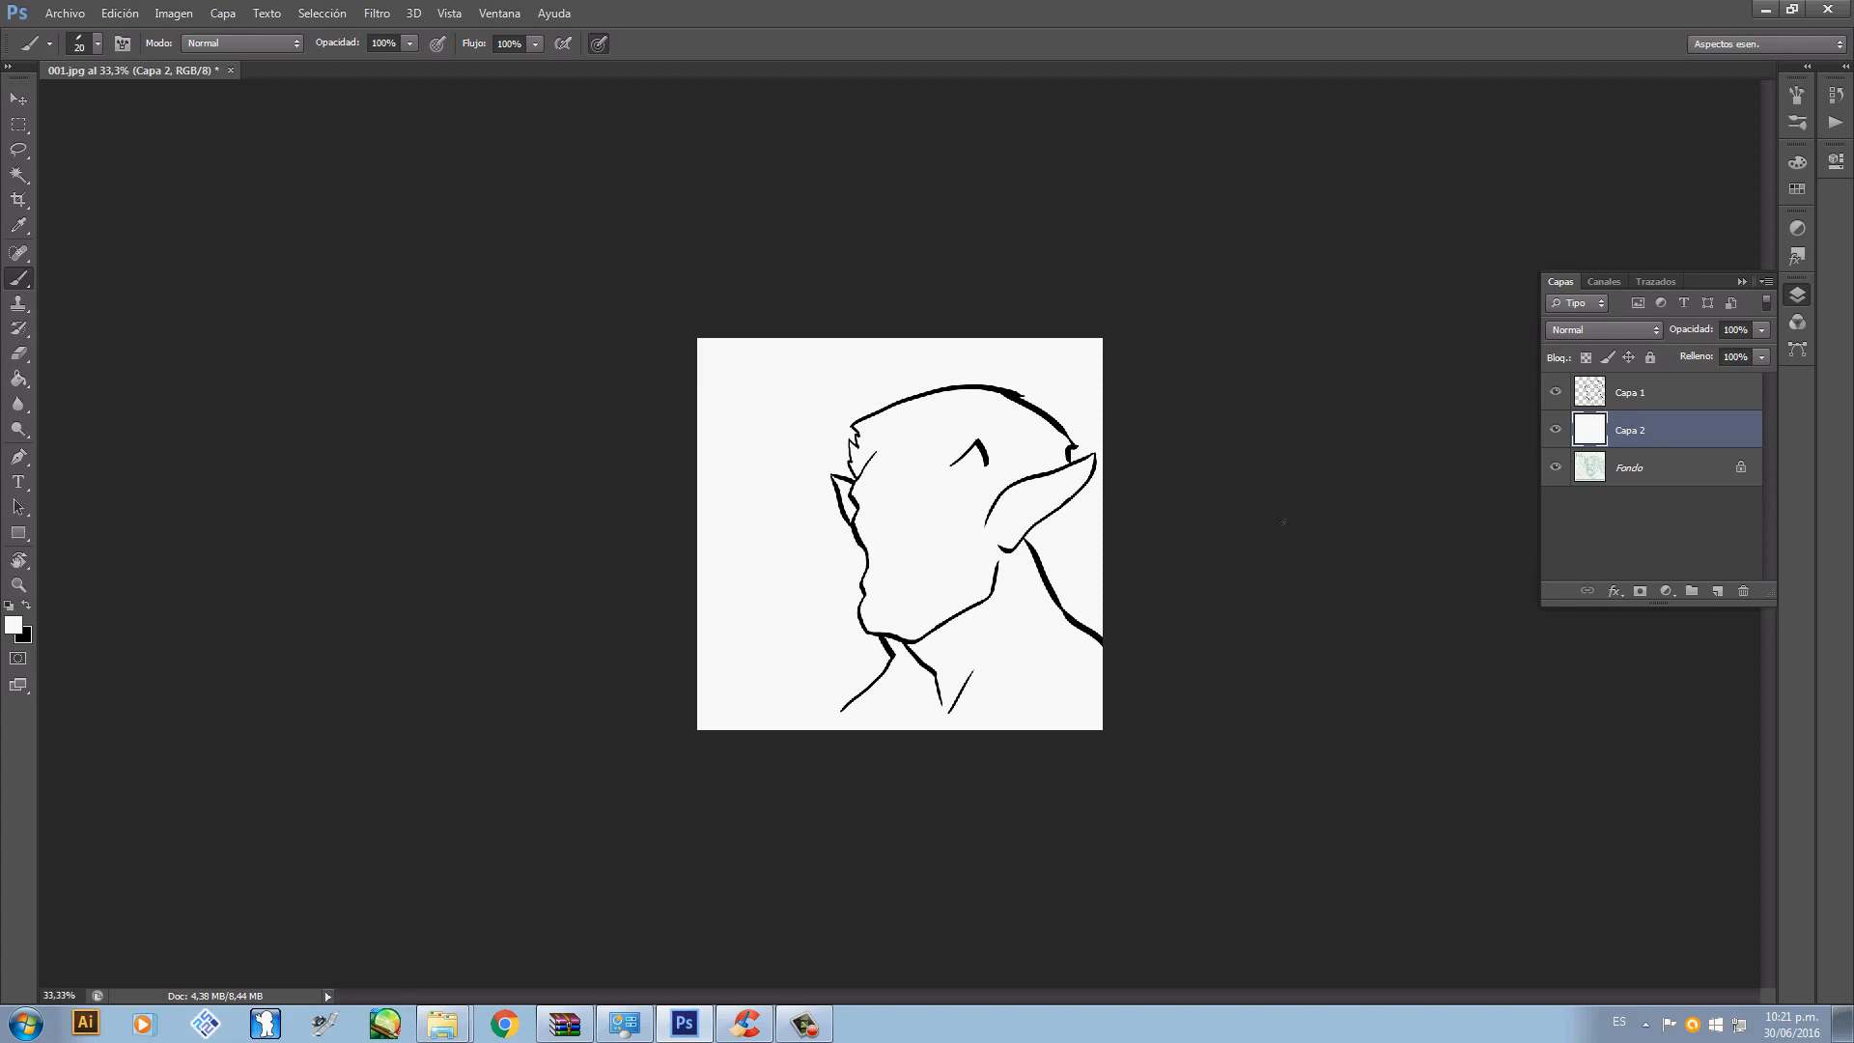
pyautogui.click(1556, 431)
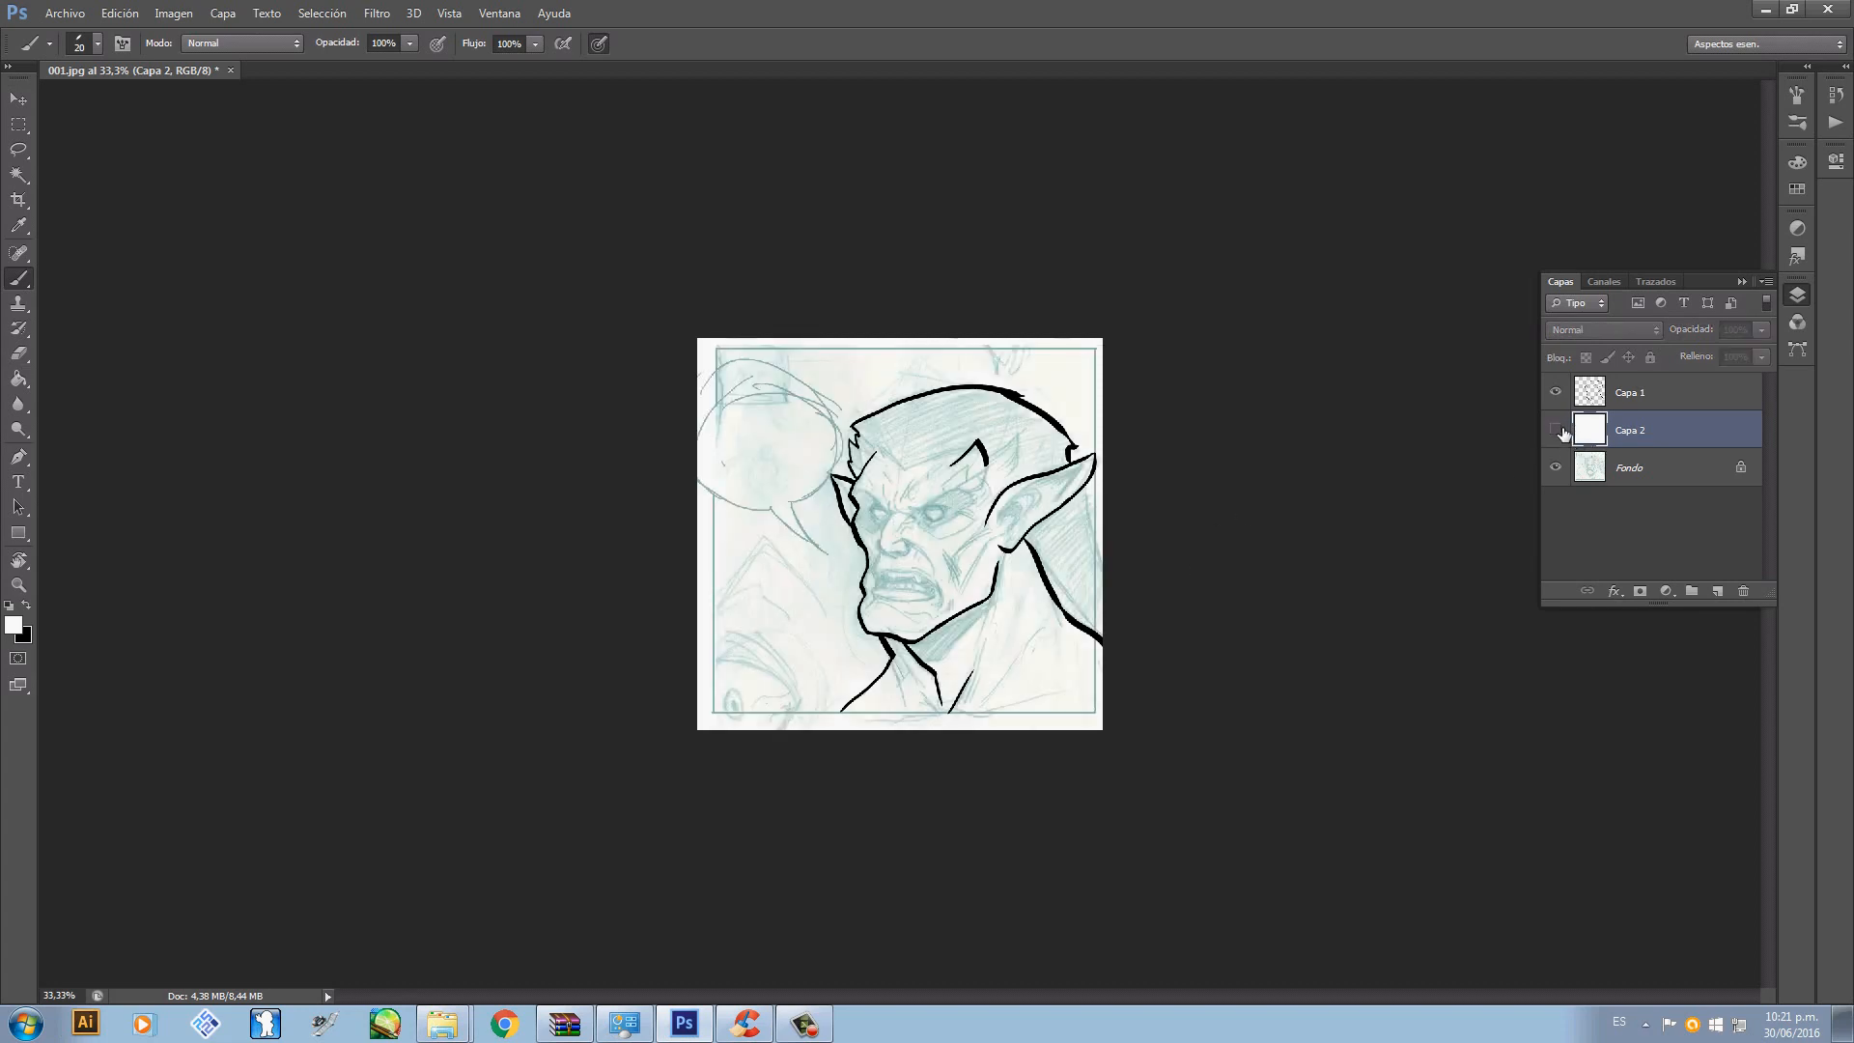
# - Make Capa 1 the active layer at 200% zoom and switch the painting colour back to black
pyautogui.hotkey('ctrl', '+')
pyautogui.hotkey('ctrl', '+')
pyautogui.hotkey('ctrl', '+')
pyautogui.hotkey('ctrl', '+')
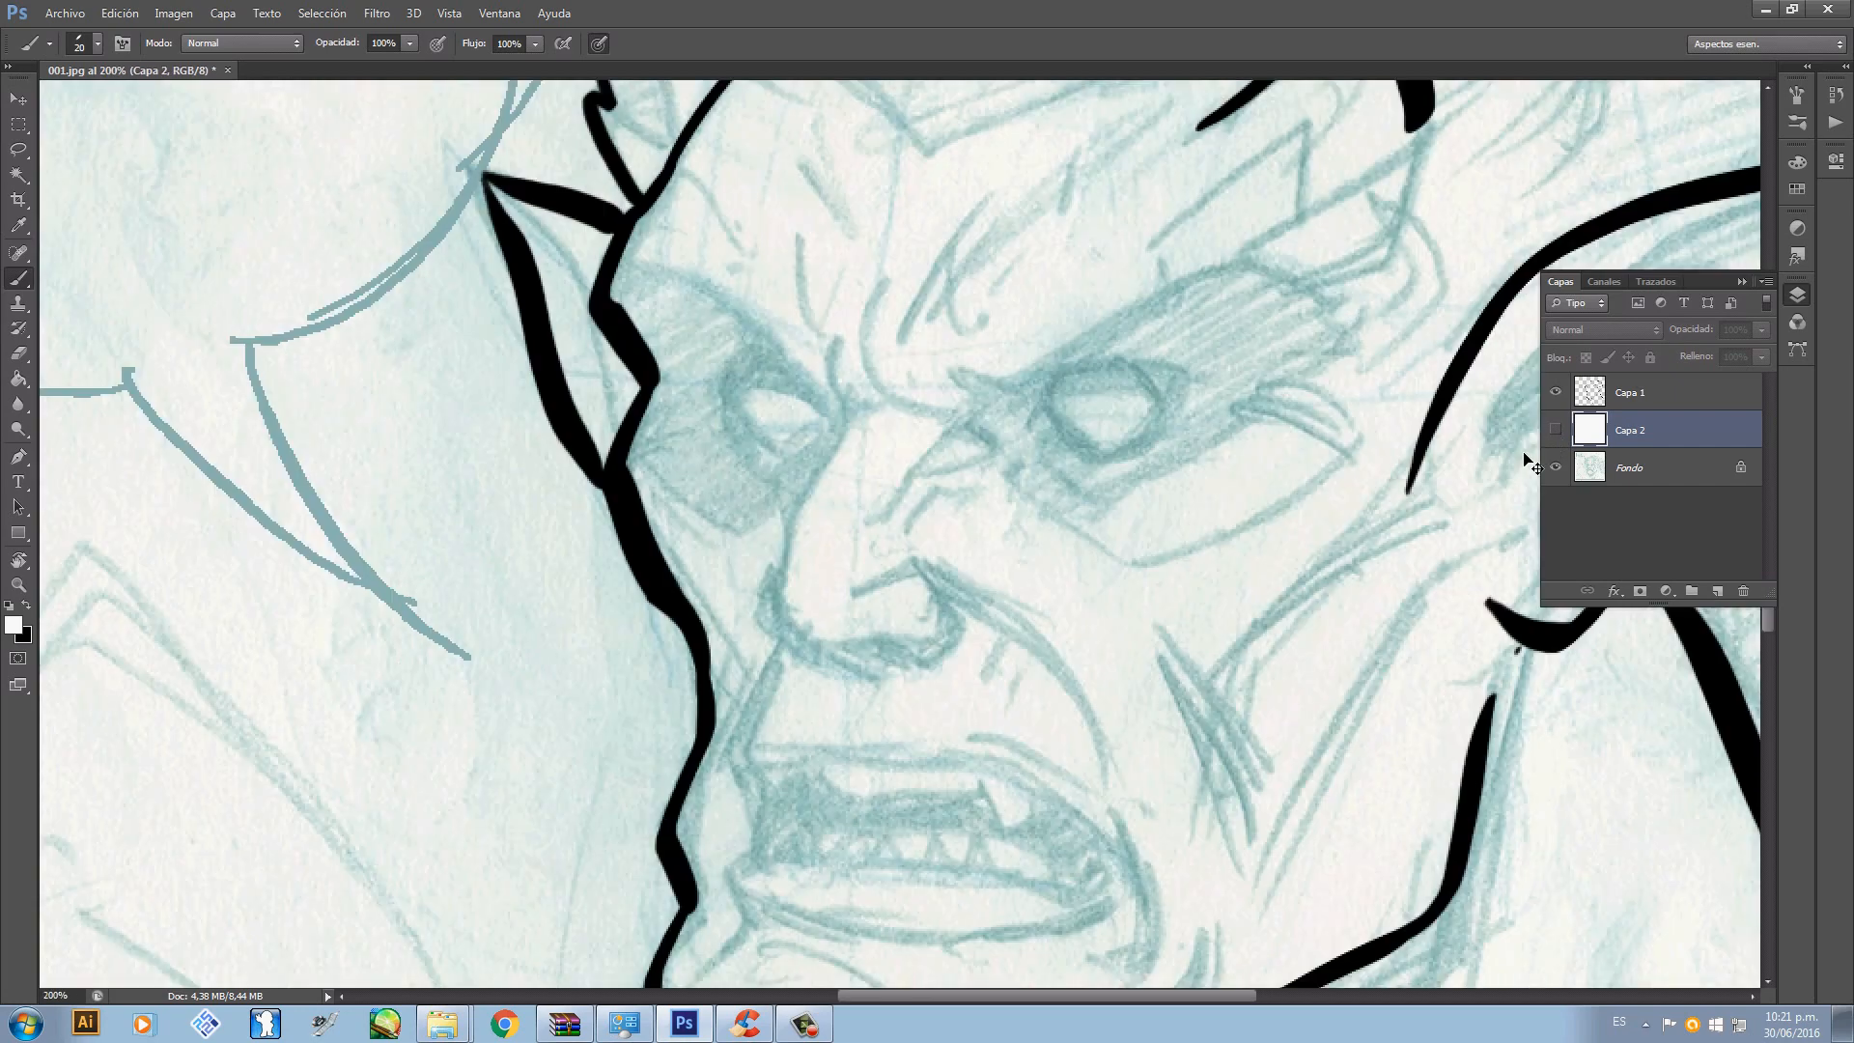
pyautogui.moveTo(1063, 622); pyautogui.dragTo(731, 960)
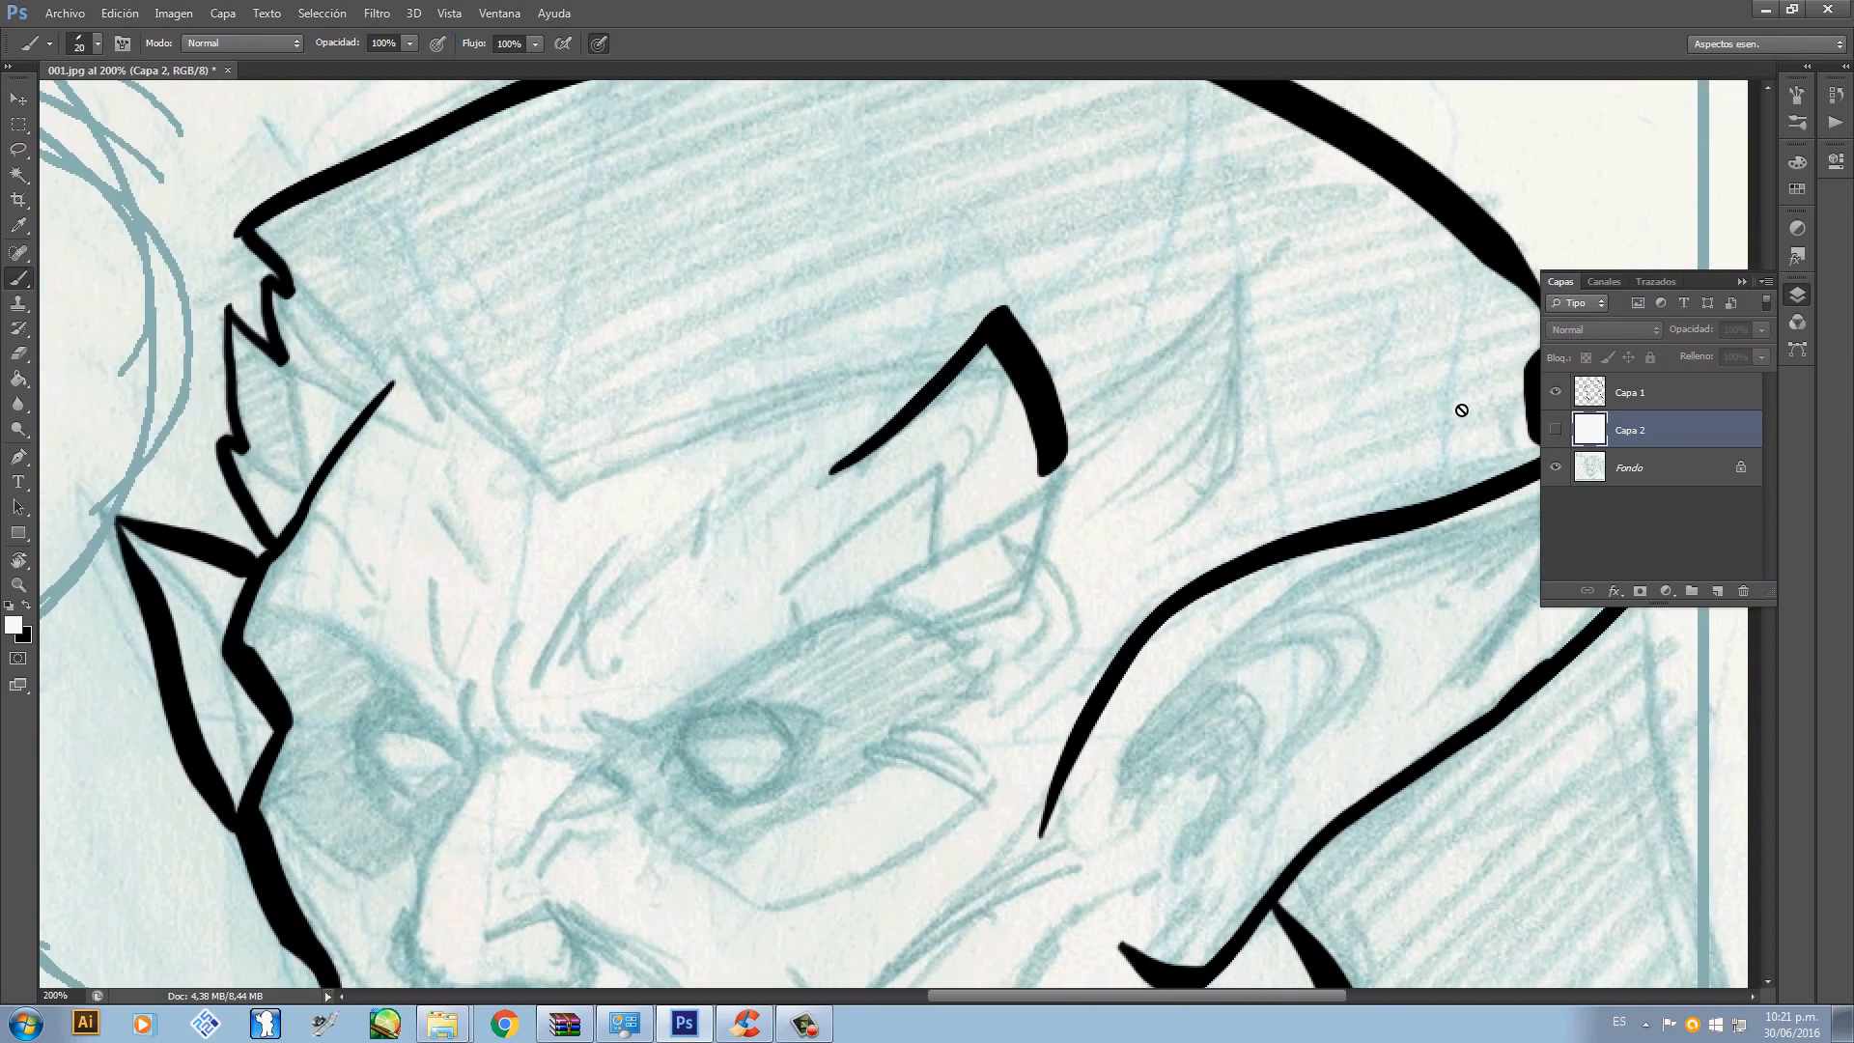
pyautogui.click(1686, 396)
pyautogui.moveTo(1062, 427); pyautogui.dragTo(1266, 282)
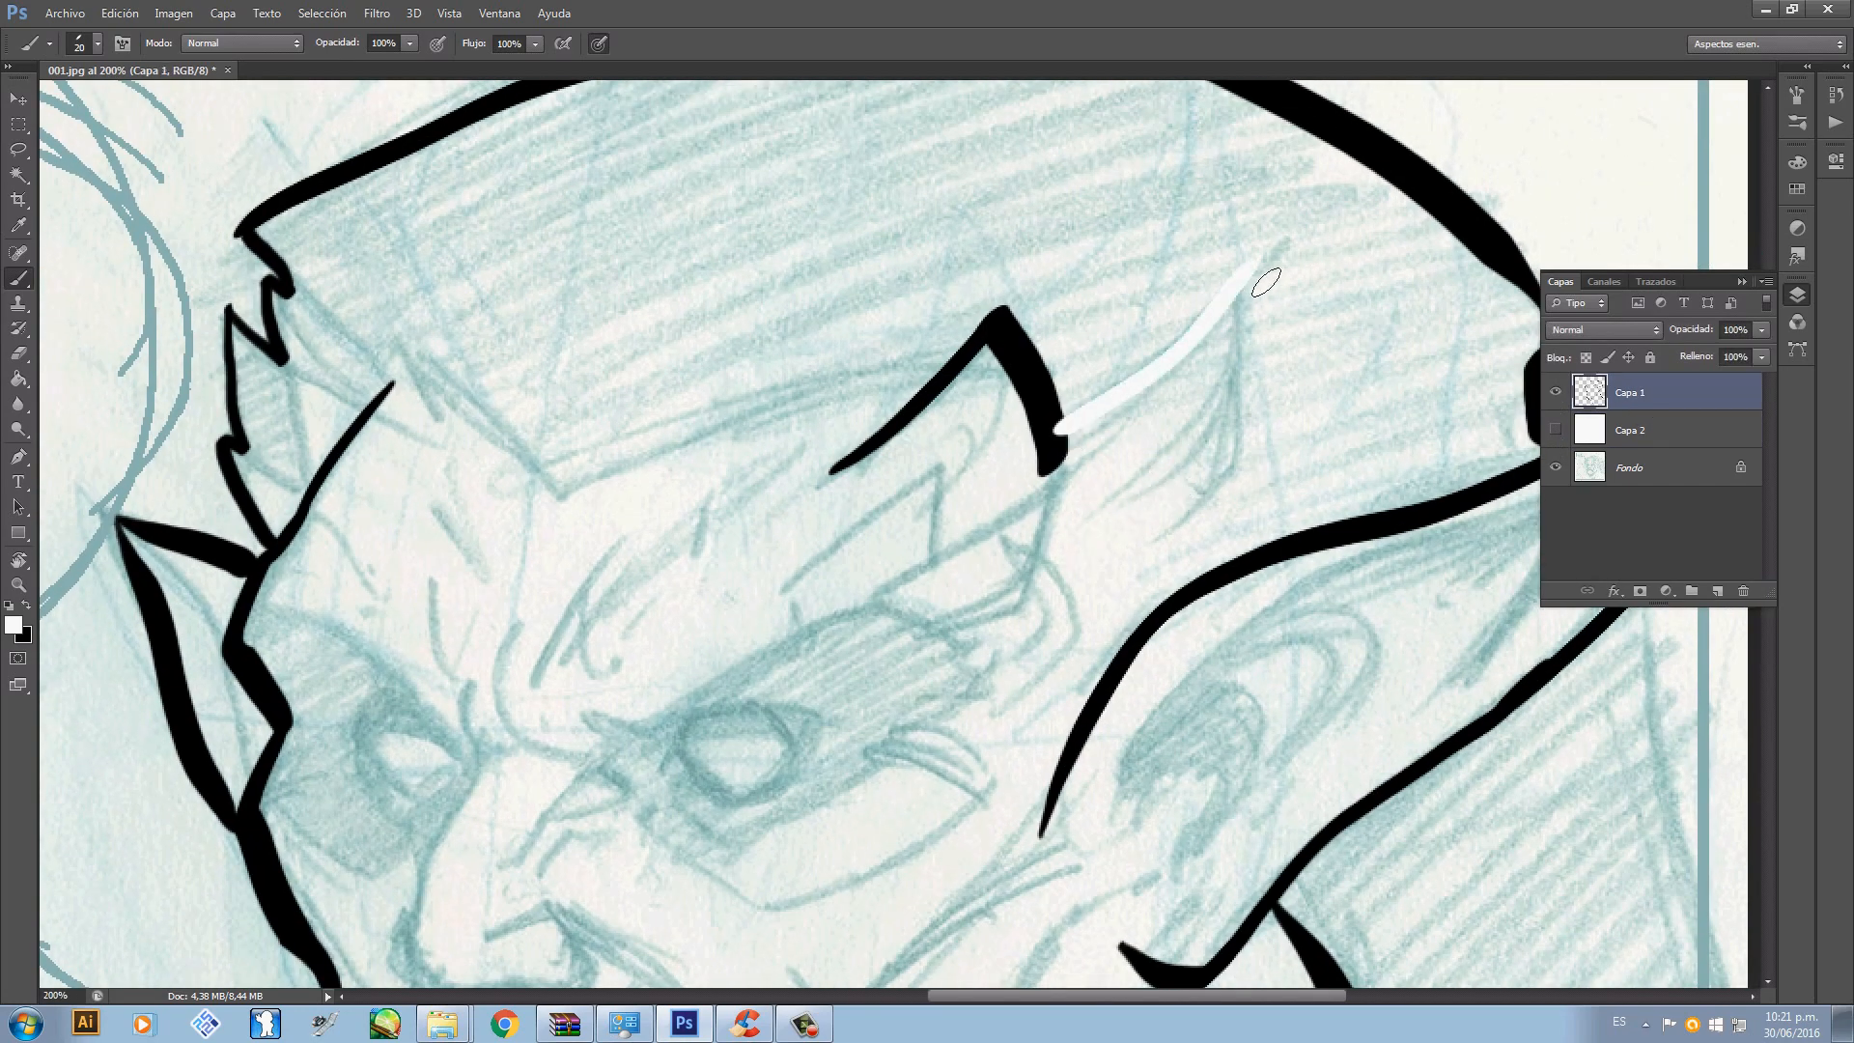
pyautogui.hotkey('ctrl', 'z')
pyautogui.press('x')
# - Ink the second pointed hair spike in black, between the spike above the near eye and the near ear
pyautogui.moveTo(1062, 427)
pyautogui.mouseDown()
pyautogui.moveTo(1251, 273)
pyautogui.moveTo(1193, 529)
pyautogui.mouseUp()
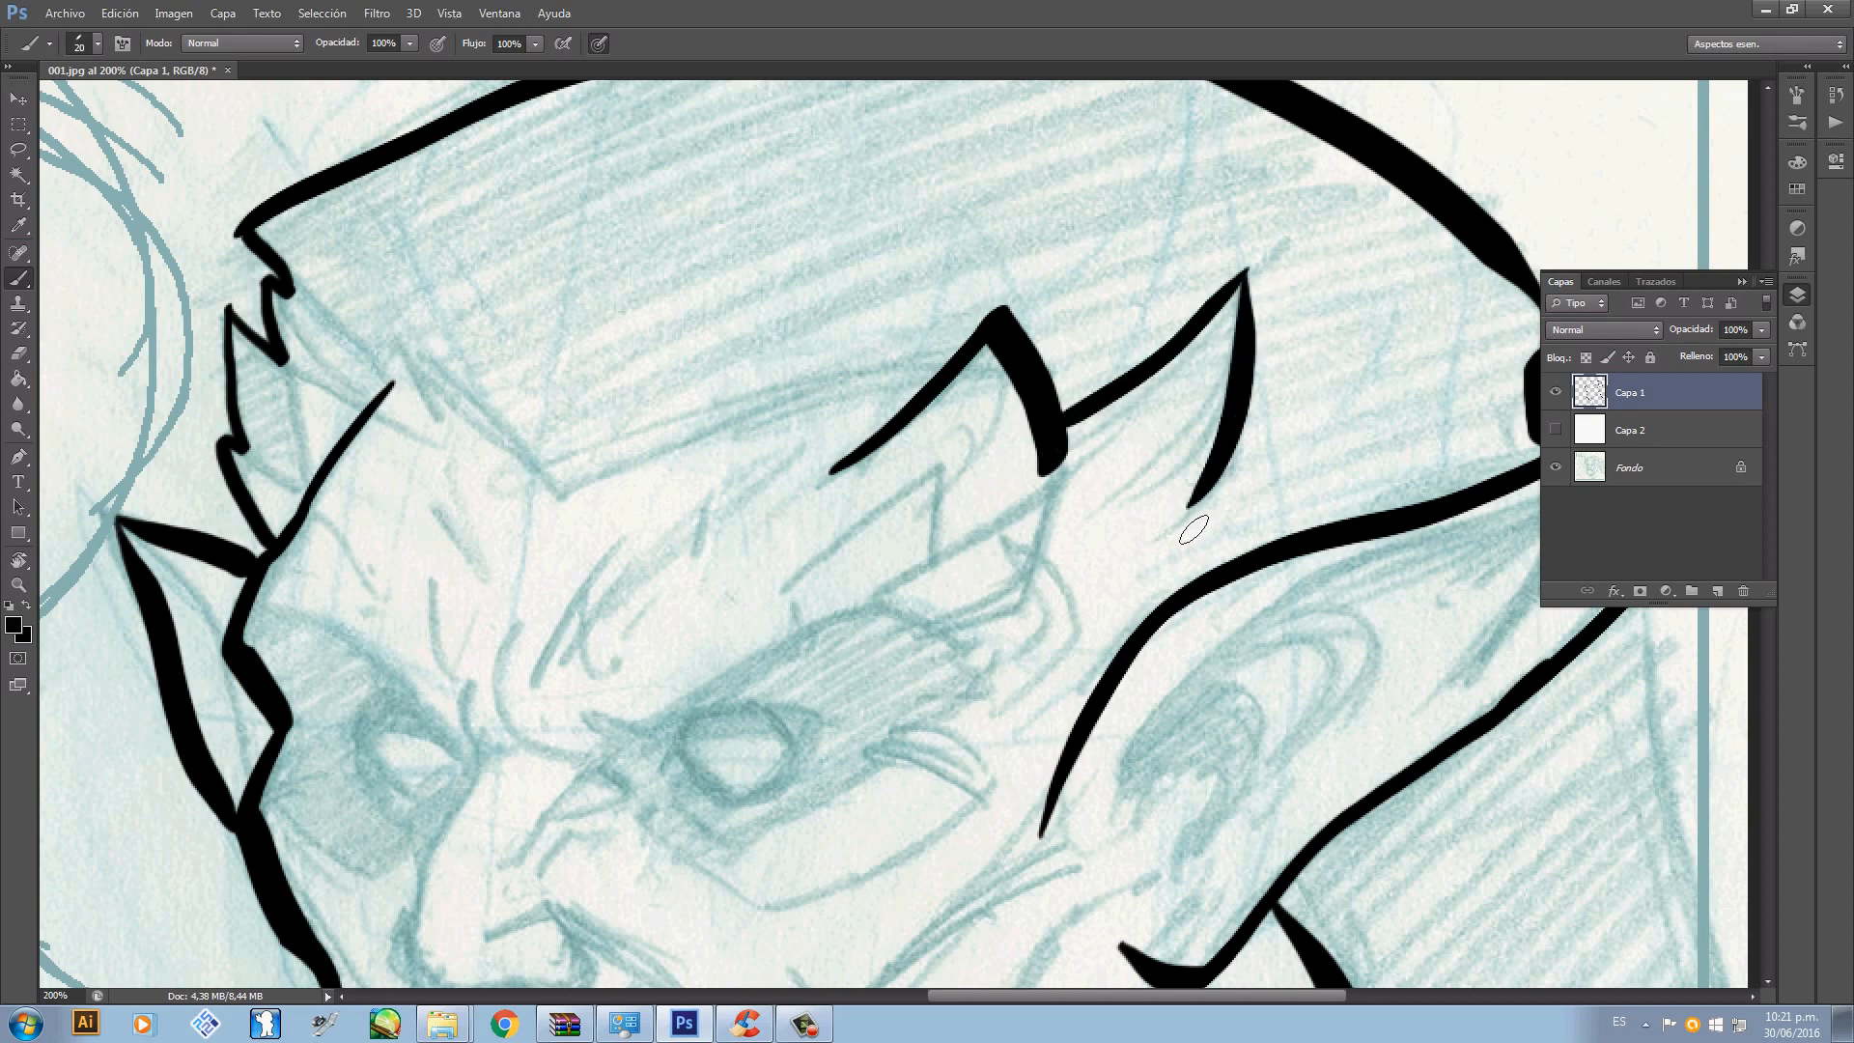
pyautogui.hotkey('ctrl', 'z')
pyautogui.moveTo(1245, 275)
pyautogui.mouseDown()
pyautogui.moveTo(1213, 518)
pyautogui.moveTo(1193, 541)
pyautogui.moveTo(1213, 501)
pyautogui.moveTo(1170, 562)
pyautogui.mouseUp()
pyautogui.hotkey('ctrl', 'z')
# - Set the brush size to 15 px for inking the facial features
pyautogui.moveTo(1049, 661); pyautogui.dragTo(1312, 380)
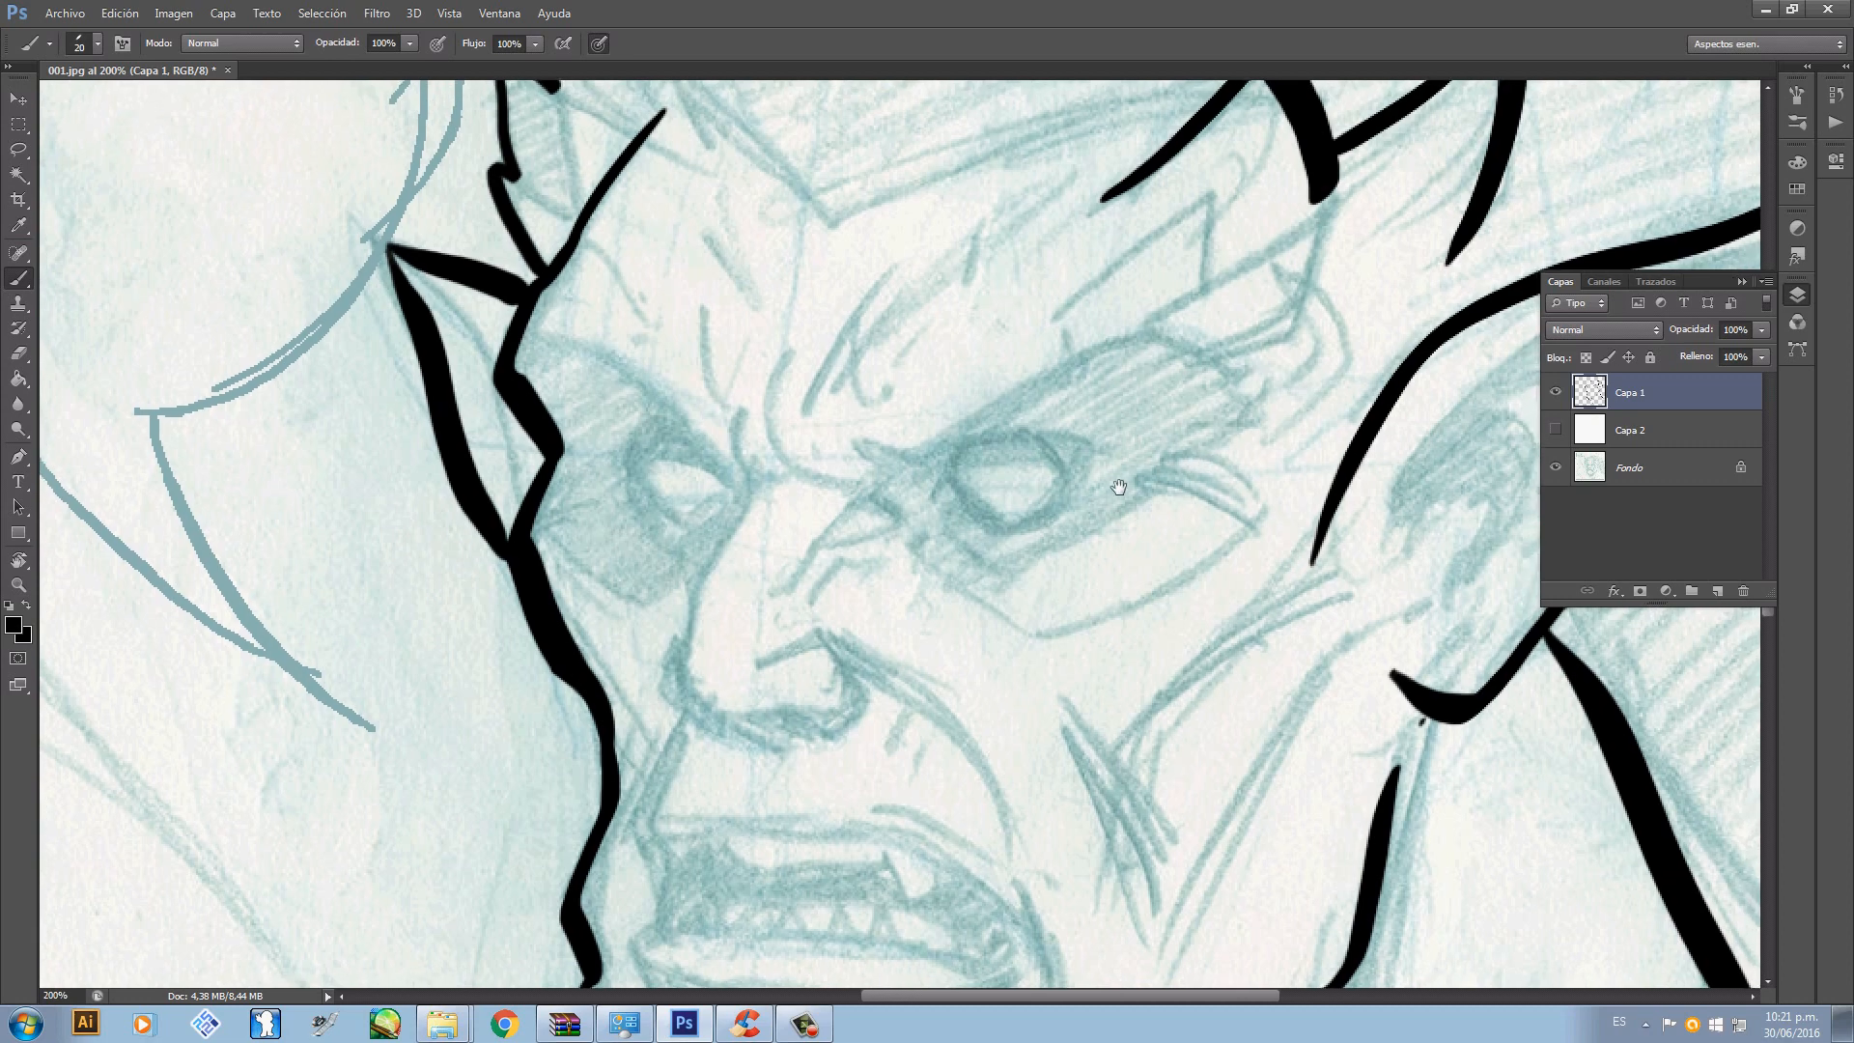
pyautogui.moveTo(966, 483); pyautogui.dragTo(1010, 385)
pyautogui.moveTo(909, 533); pyautogui.dragTo(1034, 505)
pyautogui.moveTo(970, 624); pyautogui.dragTo(1002, 559)
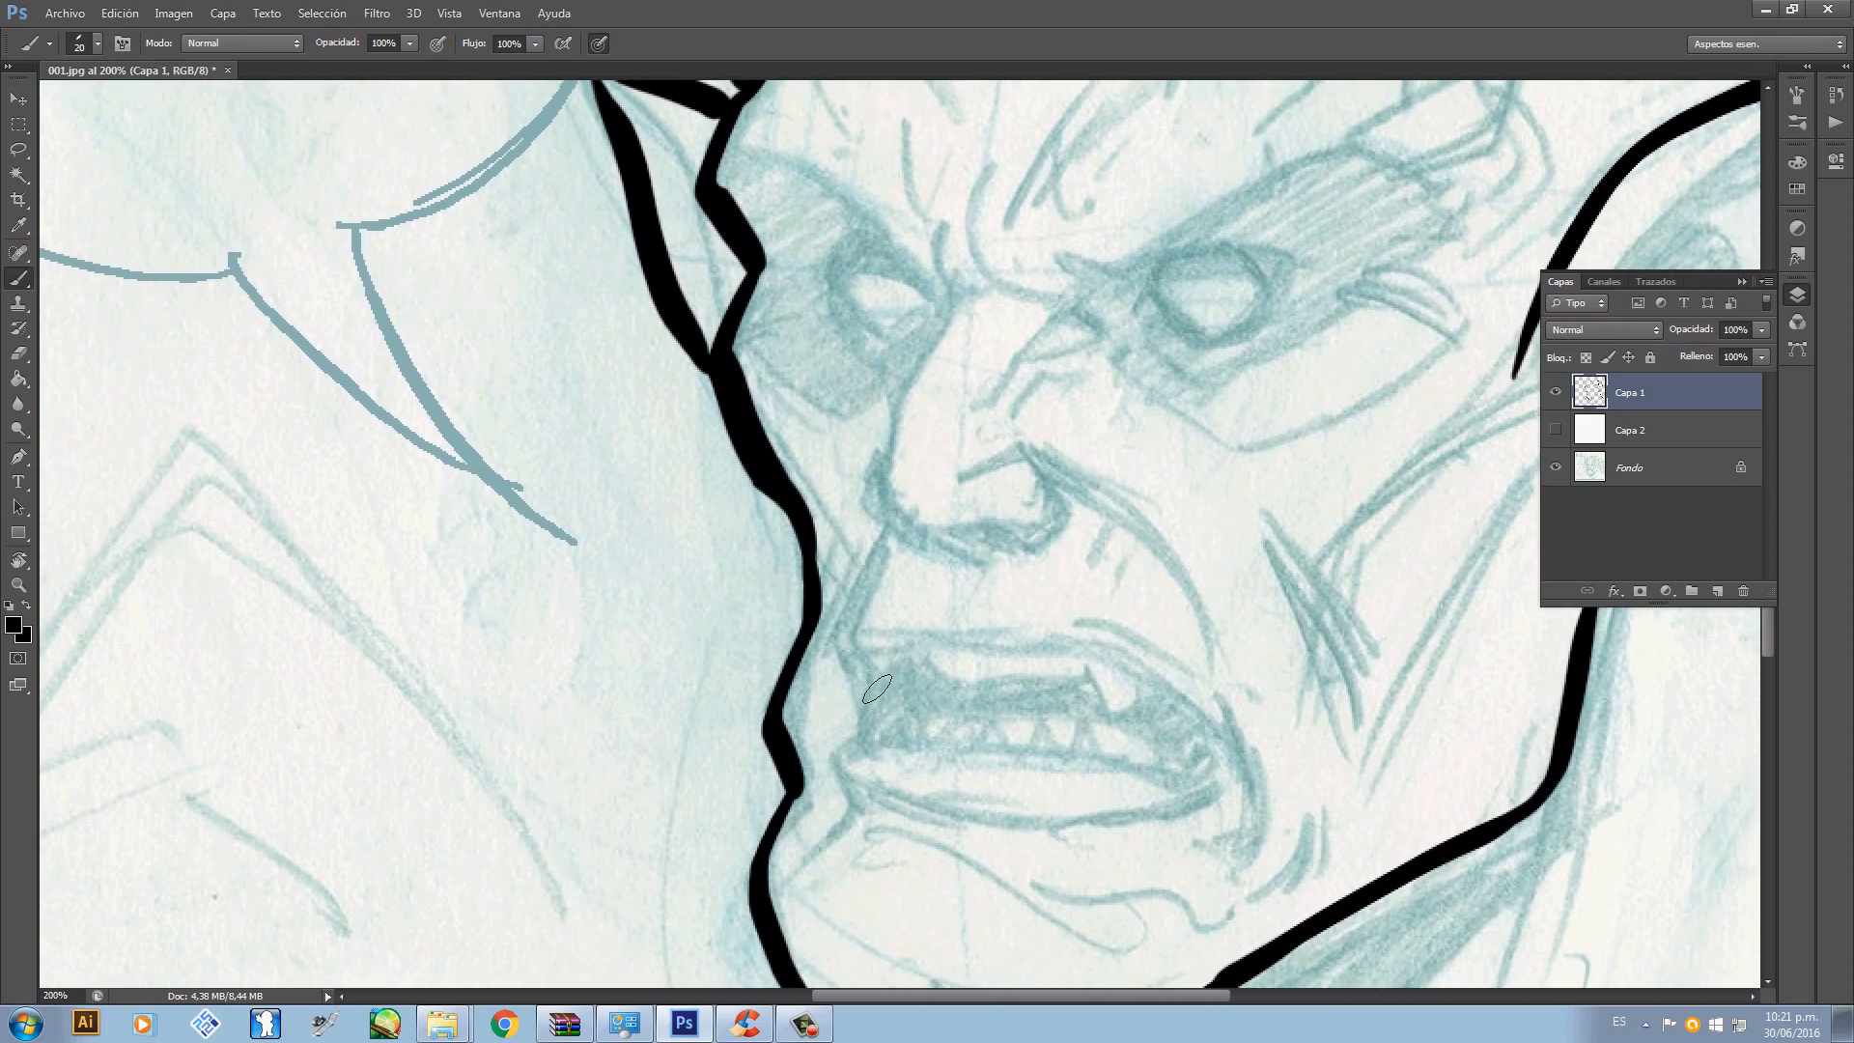
pyautogui.rightClick(864, 705)
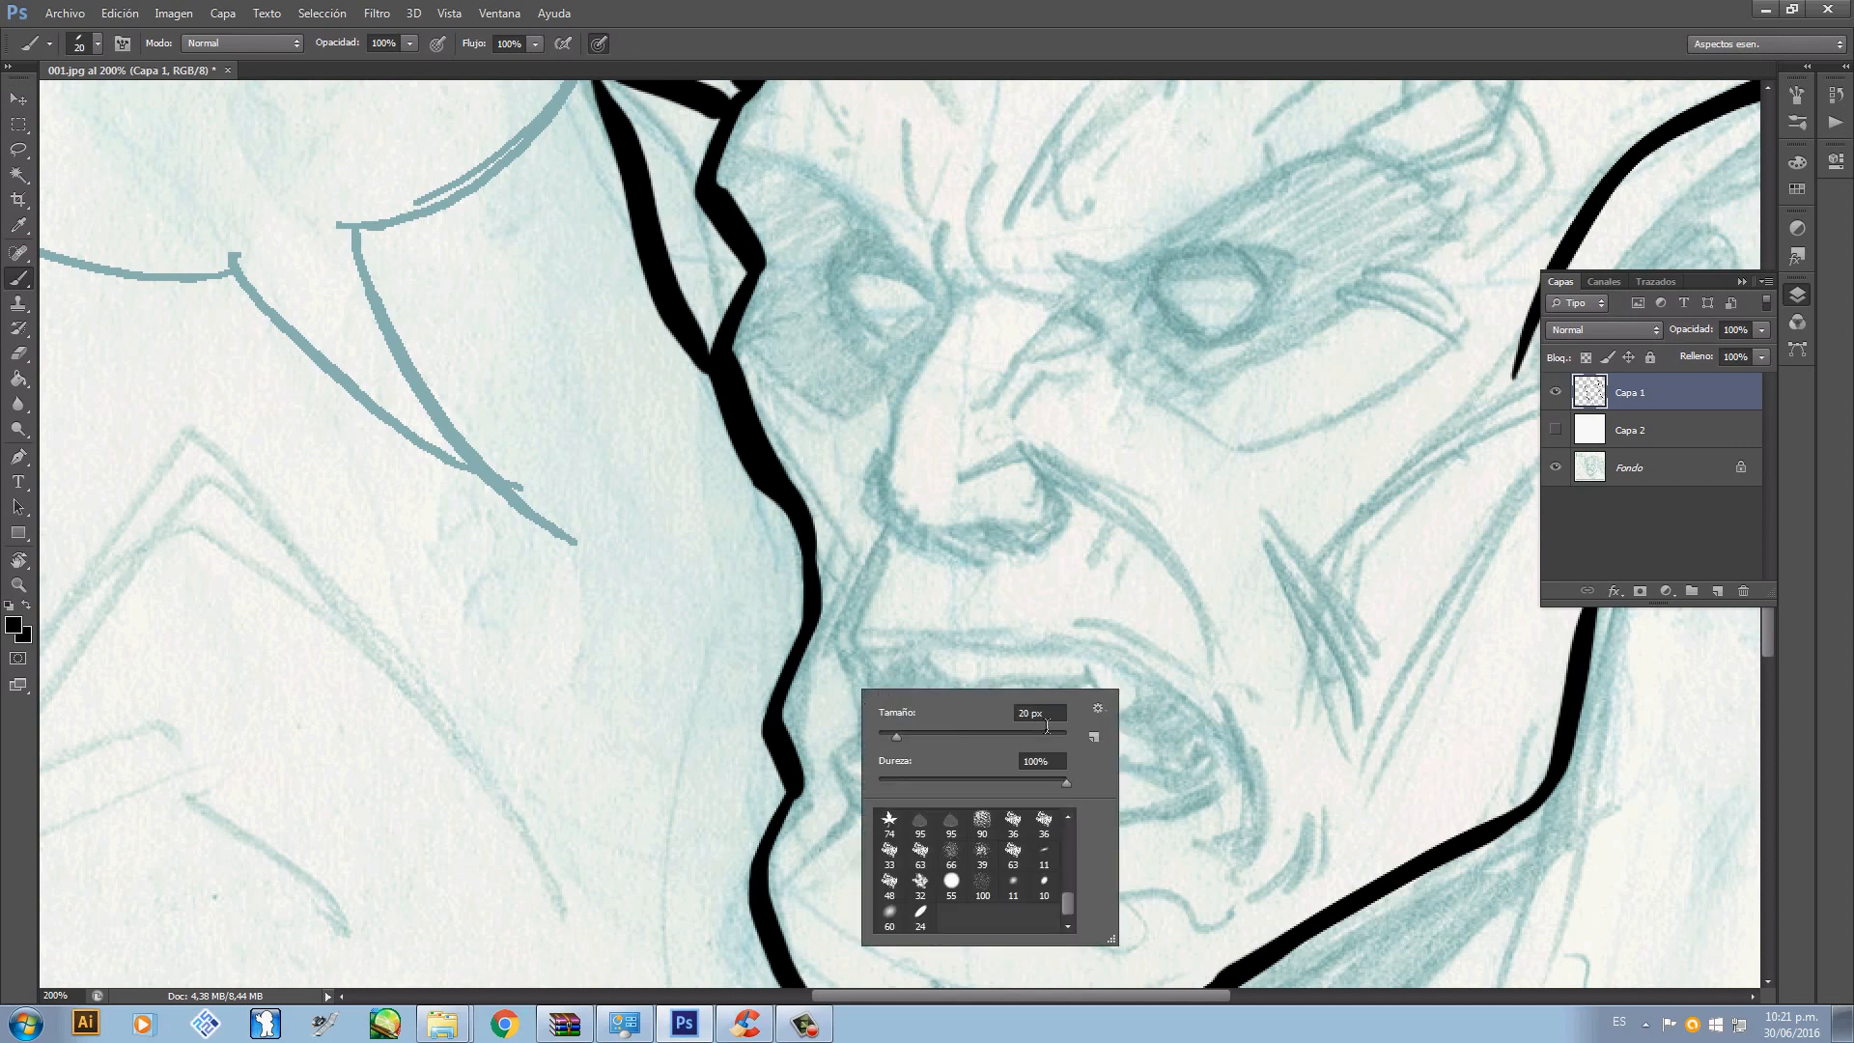
pyautogui.click(1063, 722)
pyautogui.write('15')
pyautogui.press('Return')
# - Ink the lower contour of the nose and the curved wing of the near nostril in black
pyautogui.moveTo(887, 597)
pyautogui.mouseDown()
pyautogui.moveTo(873, 733)
pyautogui.moveTo(886, 666)
pyautogui.mouseUp()
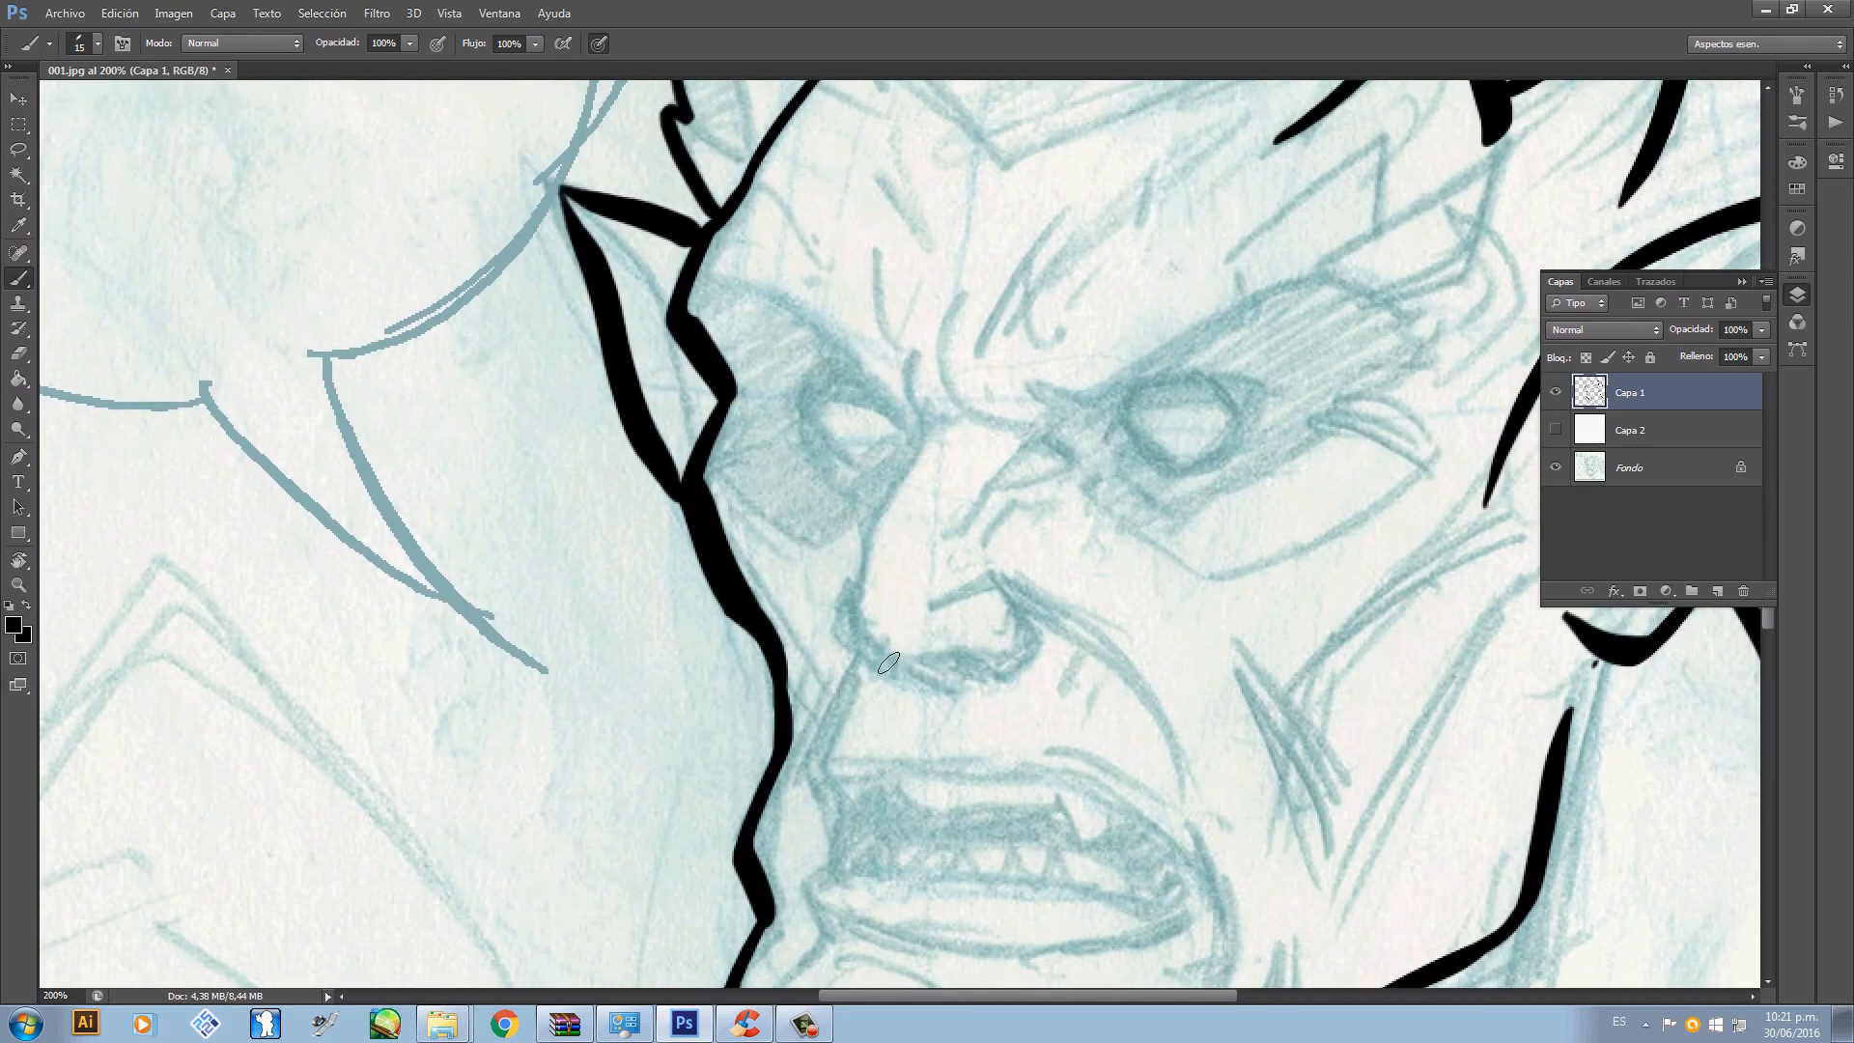
pyautogui.rightClick(887, 663)
pyautogui.click(918, 541)
pyautogui.moveTo(908, 672)
pyautogui.mouseDown()
pyautogui.moveTo(869, 630)
pyautogui.moveTo(865, 538)
pyautogui.mouseUp()
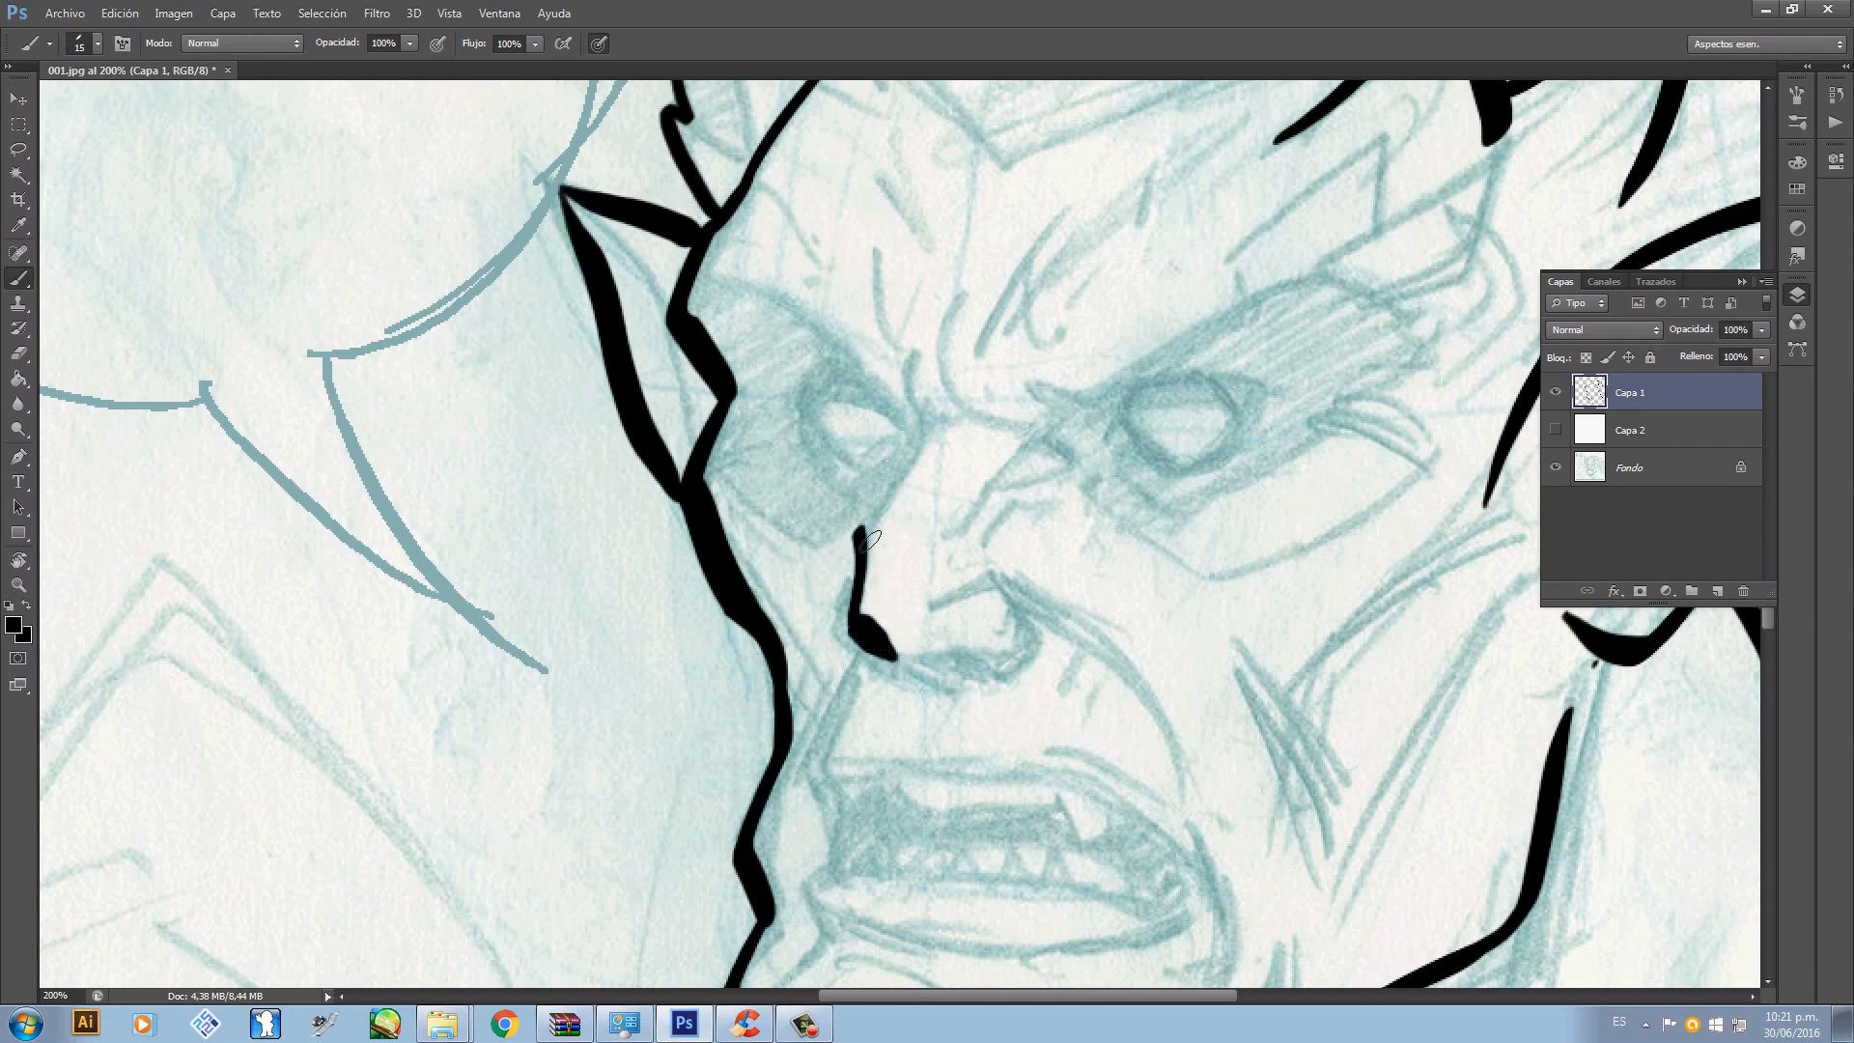
pyautogui.hotkey('ctrl', 'z')
pyautogui.moveTo(870, 631)
pyautogui.mouseDown()
pyautogui.moveTo(854, 601)
pyautogui.moveTo(956, 711)
pyautogui.moveTo(1016, 587)
pyautogui.moveTo(938, 608)
pyautogui.mouseUp()
pyautogui.hotkey('ctrl', 'z')
pyautogui.click(858, 591)
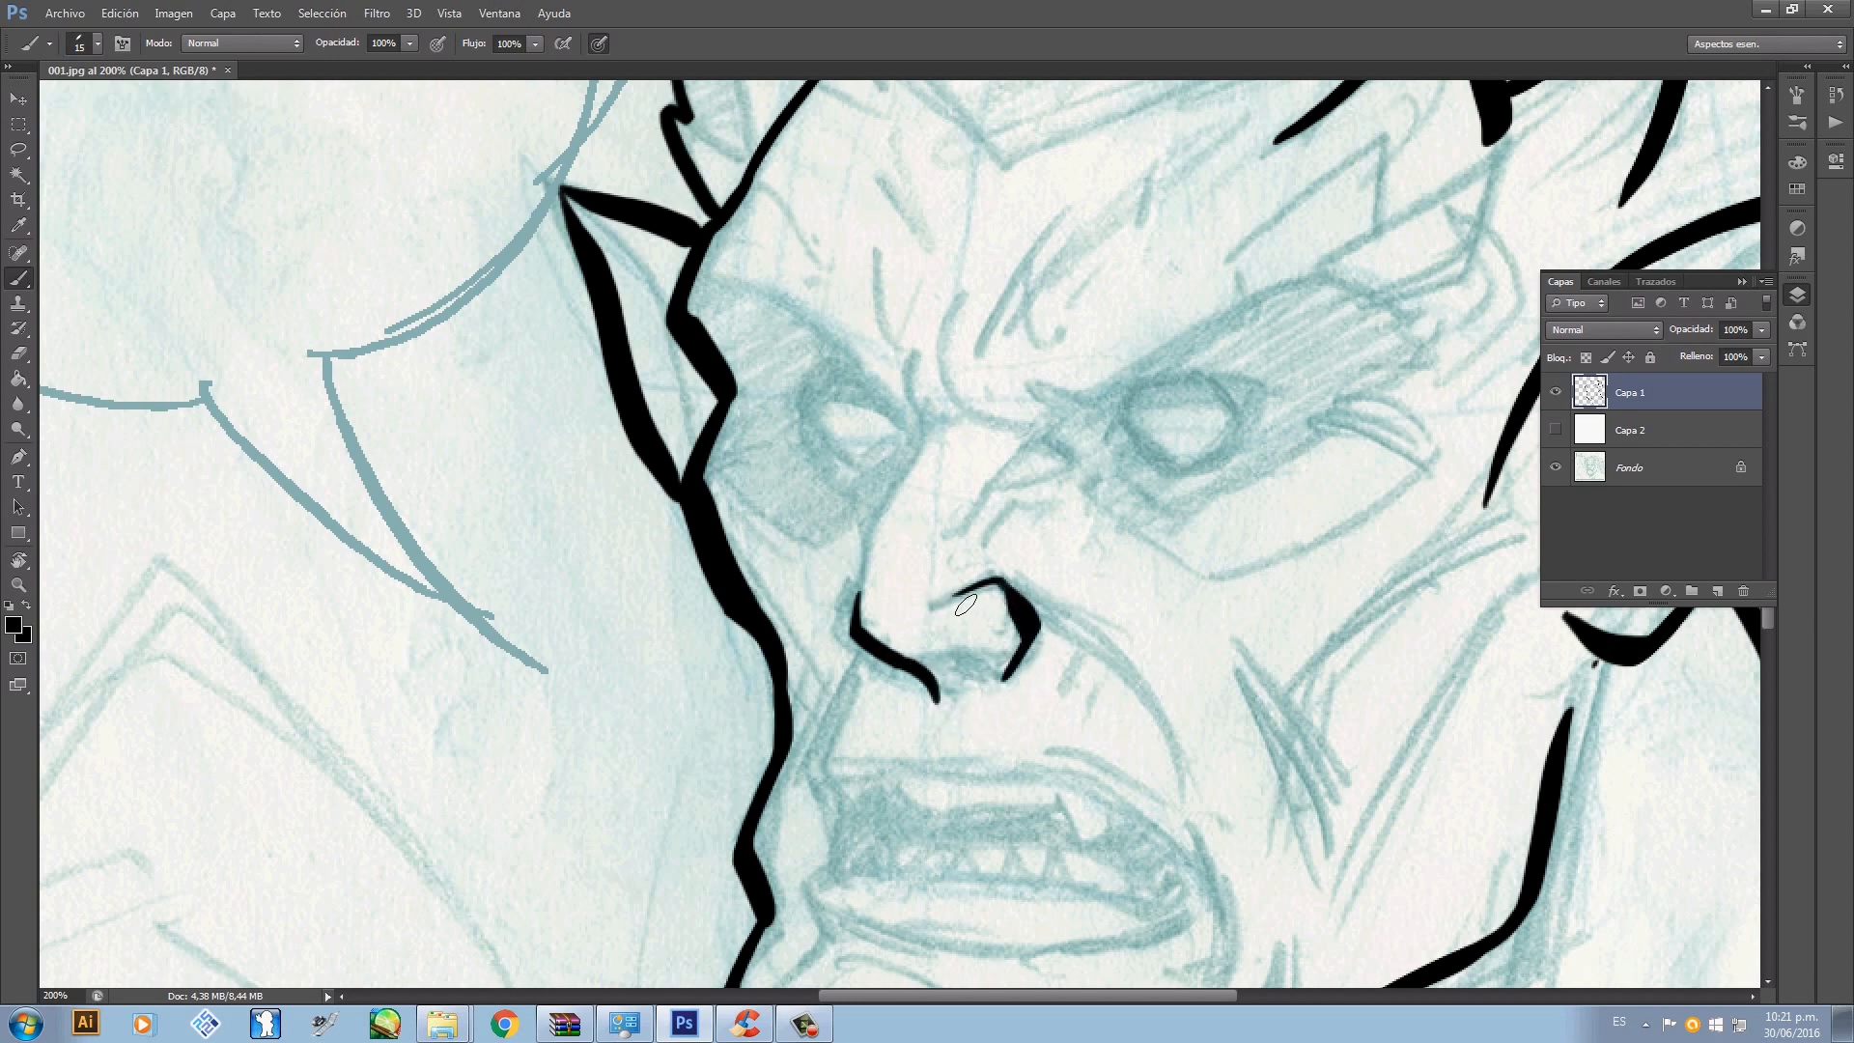
# - Ink the nose bridge in black from the far side of the nose up to the brow crease between the eyes
pyautogui.scroll(2, 965, 606)
pyautogui.scroll(1, 908, 641)
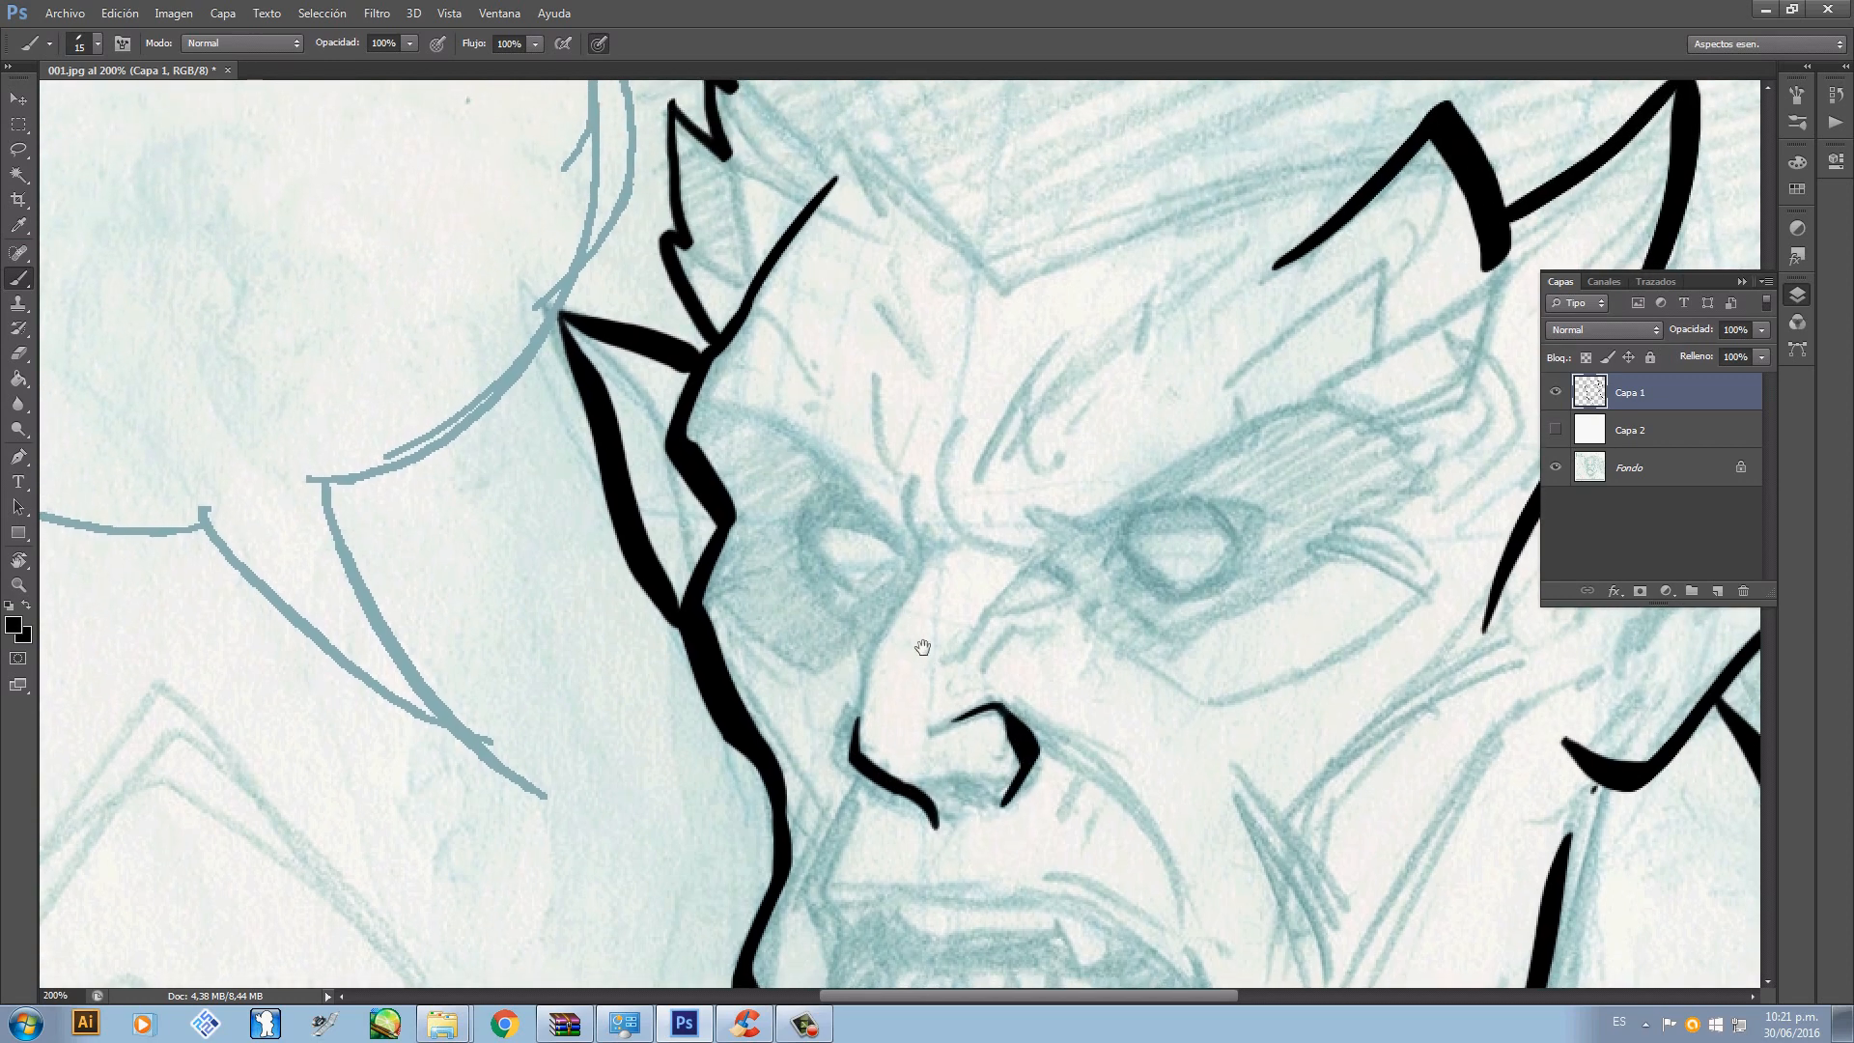
pyautogui.moveTo(867, 726); pyautogui.dragTo(935, 531)
pyautogui.hotkey('ctrl', 'z')
pyautogui.moveTo(861, 713)
pyautogui.mouseDown()
pyautogui.moveTo(927, 556)
pyautogui.moveTo(924, 470)
pyautogui.mouseUp()
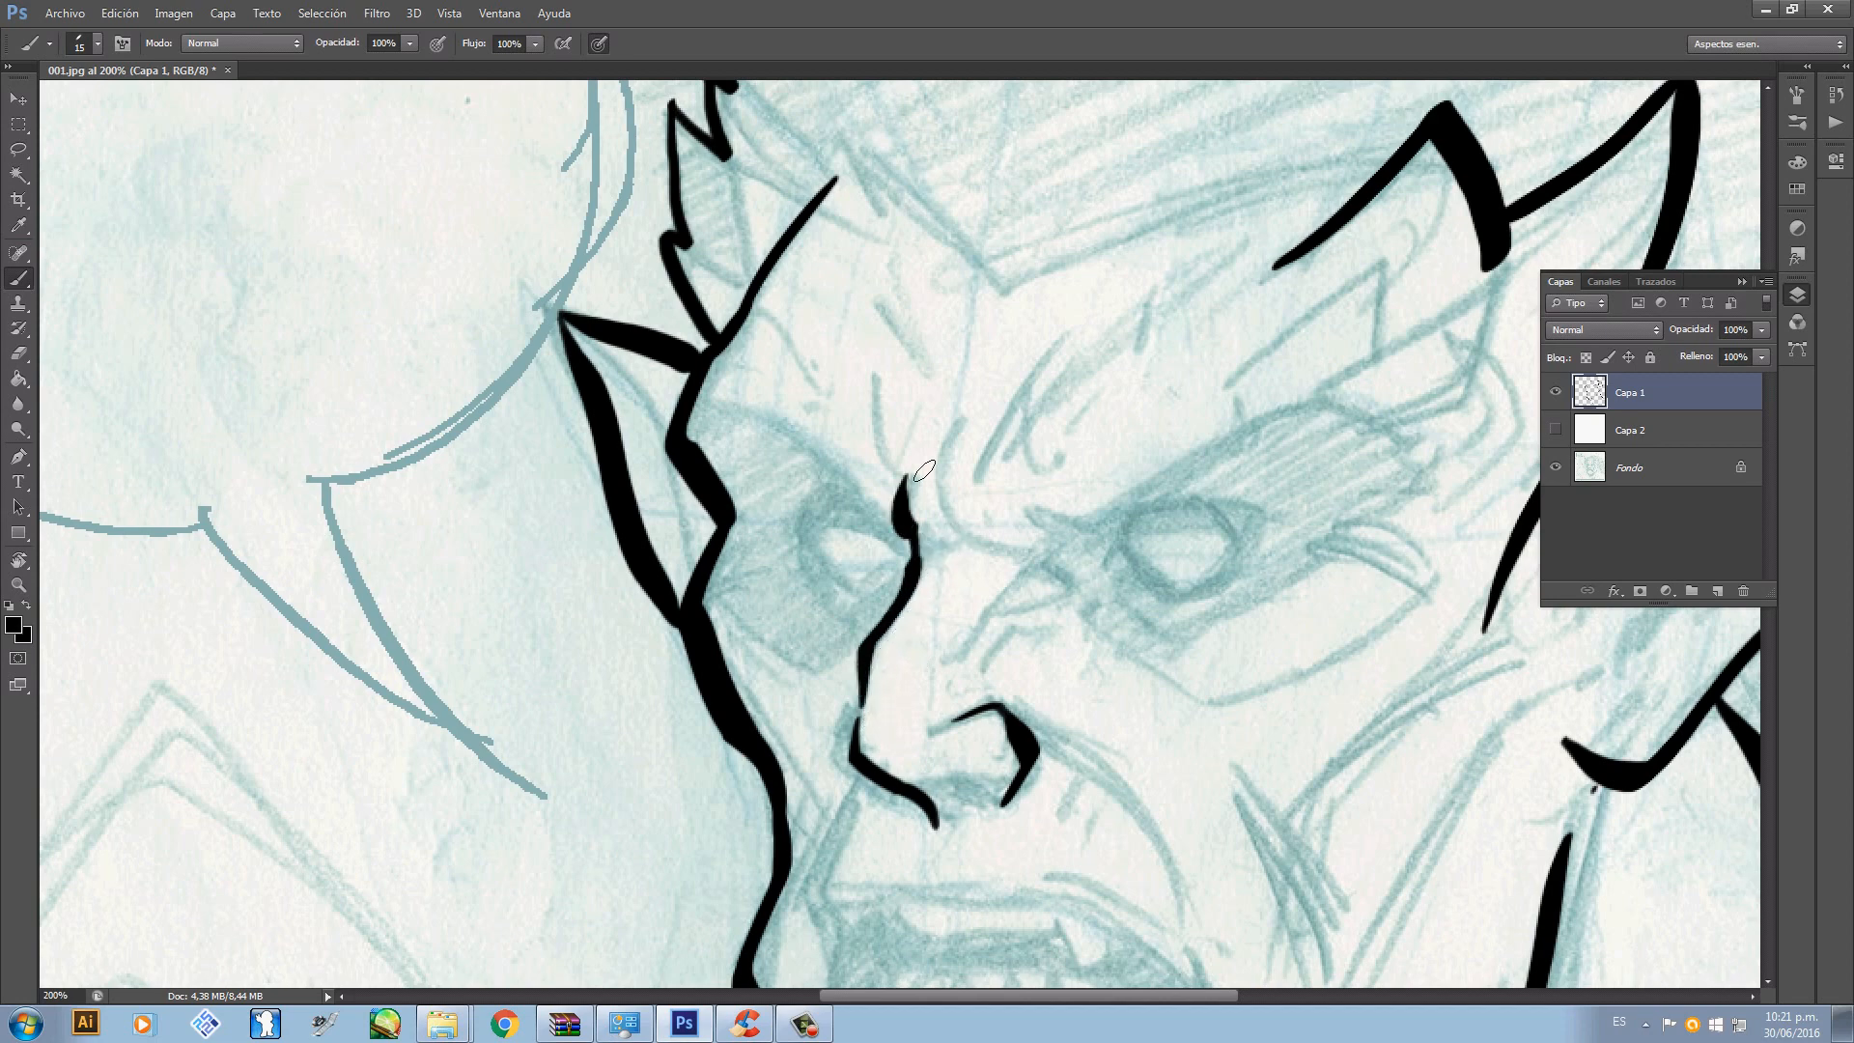
# - Ink the far nostril's outer wing and the small nostril lines on the underside of the nose in black
pyautogui.moveTo(923, 579); pyautogui.dragTo(1033, 432)
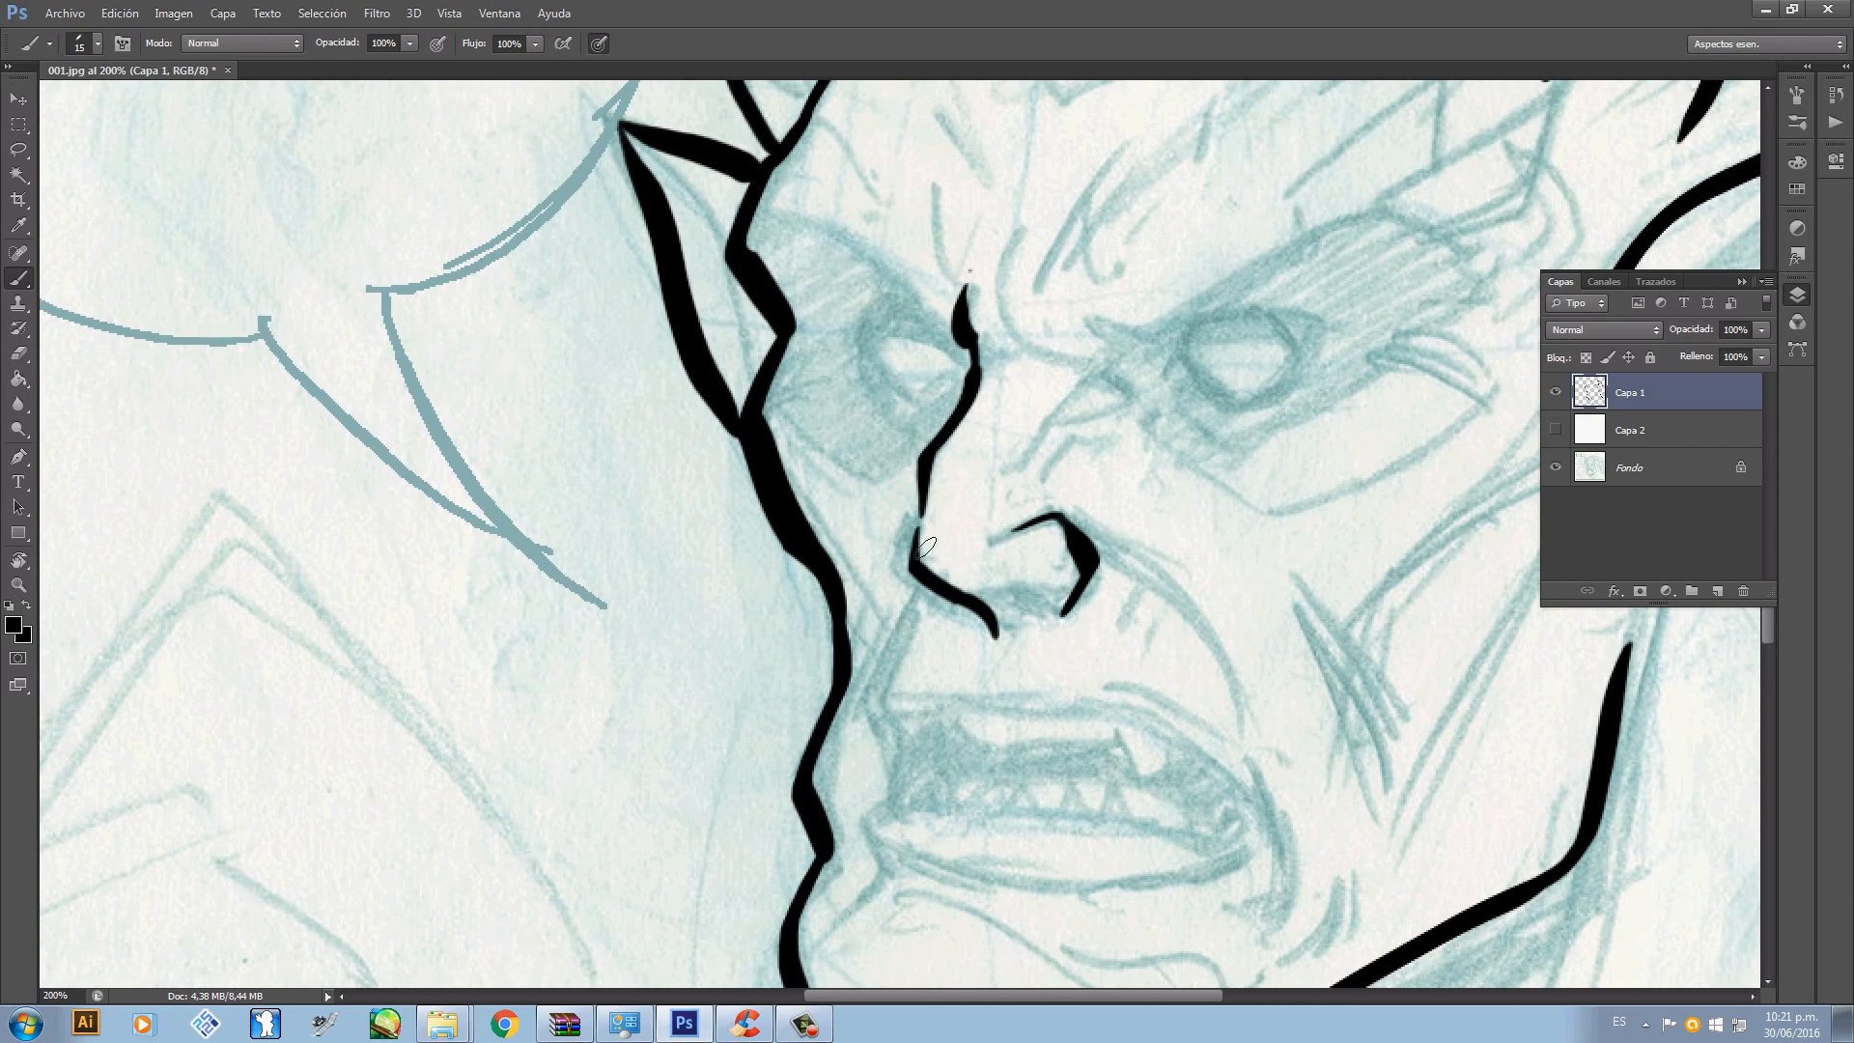
pyautogui.moveTo(917, 522); pyautogui.dragTo(908, 590)
pyautogui.hotkey('ctrl', 'z')
pyautogui.moveTo(917, 522); pyautogui.dragTo(906, 589)
pyautogui.moveTo(917, 523)
pyautogui.mouseDown()
pyautogui.moveTo(904, 577)
pyautogui.moveTo(926, 599)
pyautogui.mouseUp()
pyautogui.hscroll(3, 975, 619)
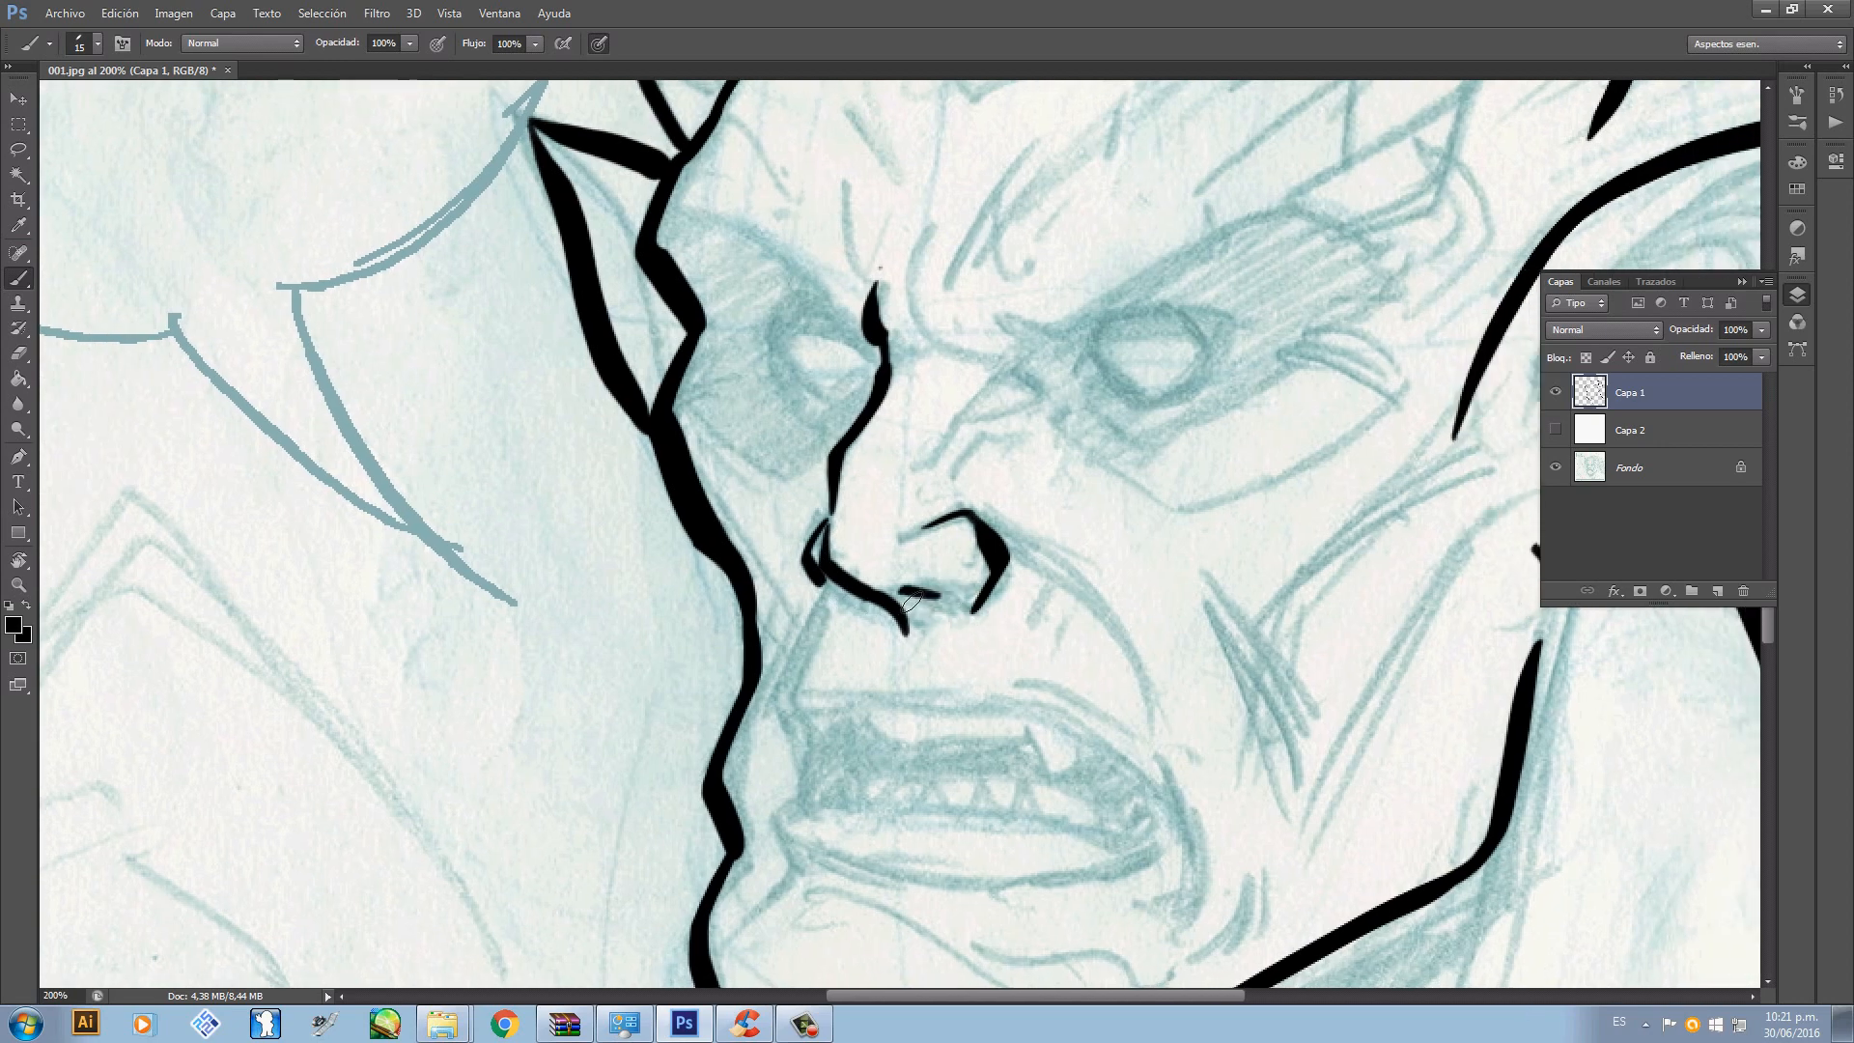
pyautogui.moveTo(896, 591)
pyautogui.mouseDown()
pyautogui.moveTo(972, 584)
pyautogui.moveTo(961, 660)
pyautogui.moveTo(917, 620)
pyautogui.mouseUp()
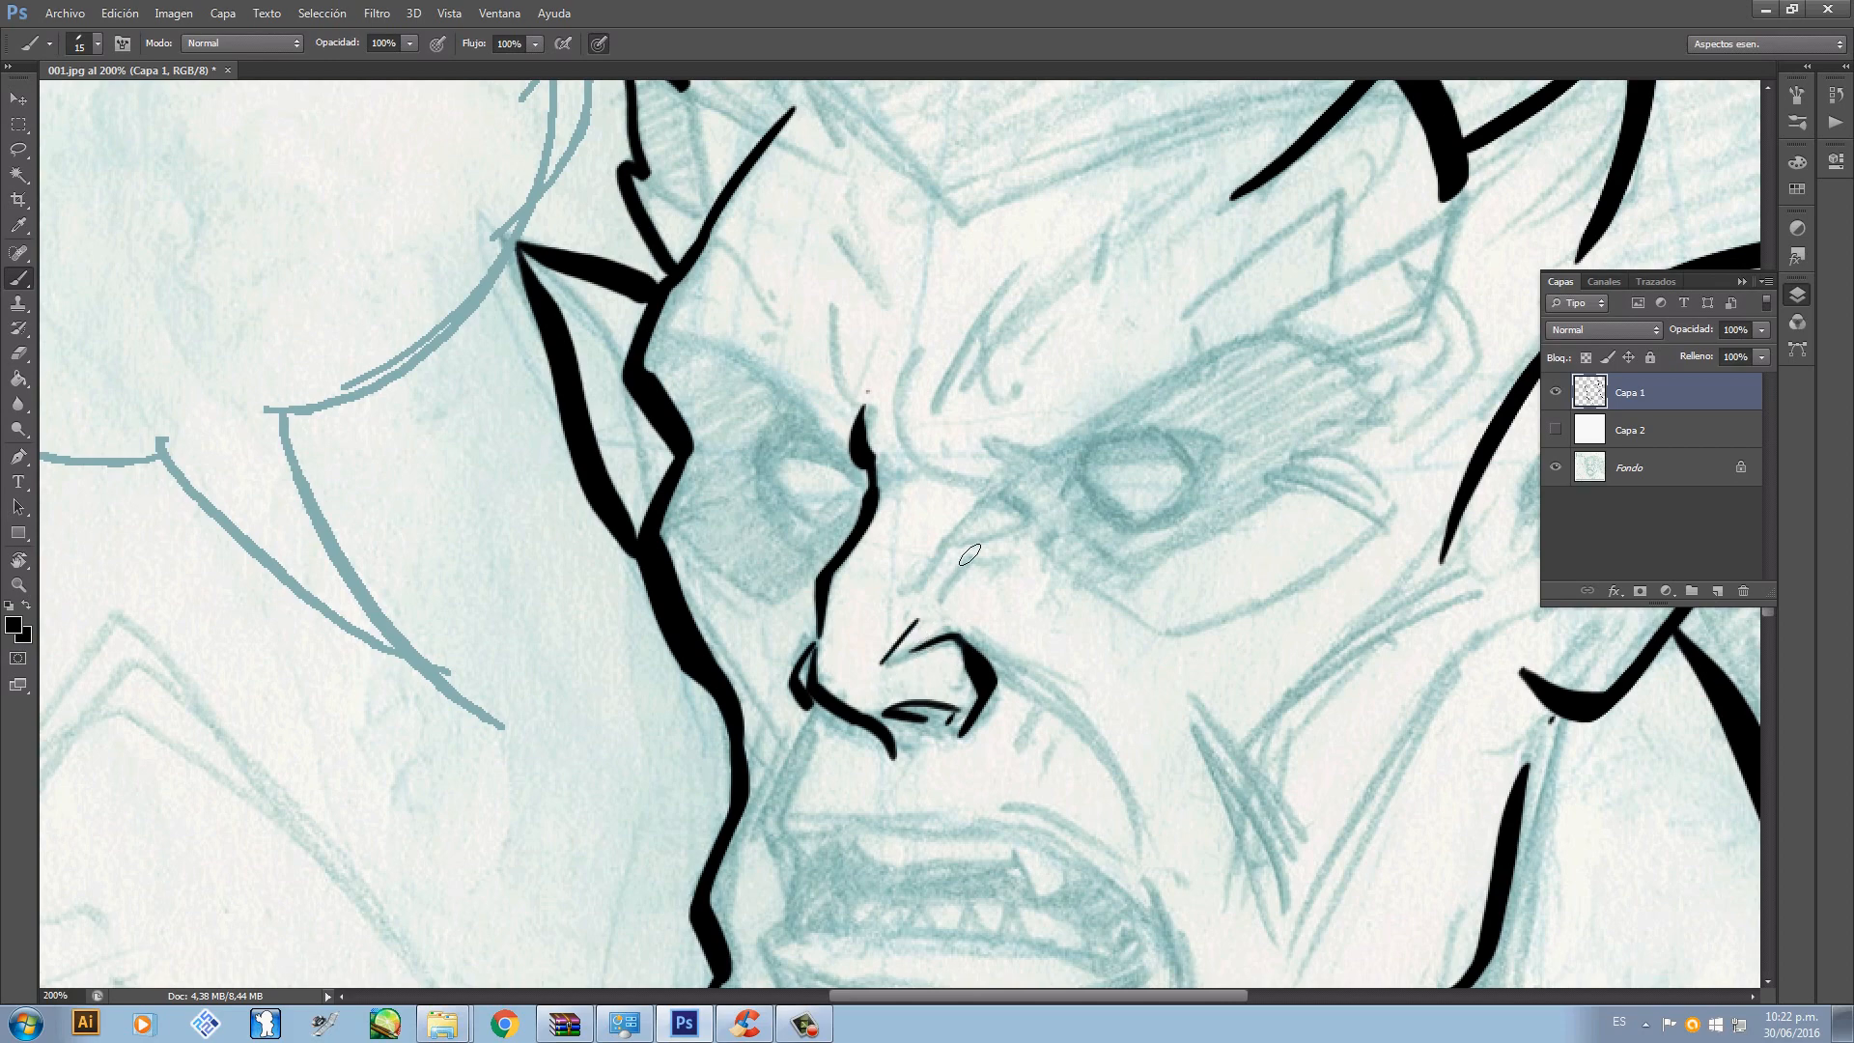
# - Ink the thick curved crease at the inner end of the near eyebrow in black
pyautogui.moveTo(1024, 532)
pyautogui.mouseDown()
pyautogui.moveTo(910, 662)
pyautogui.moveTo(914, 538)
pyautogui.moveTo(889, 588)
pyautogui.moveTo(683, 755)
pyautogui.mouseUp()
pyautogui.moveTo(981, 618); pyautogui.dragTo(992, 627)
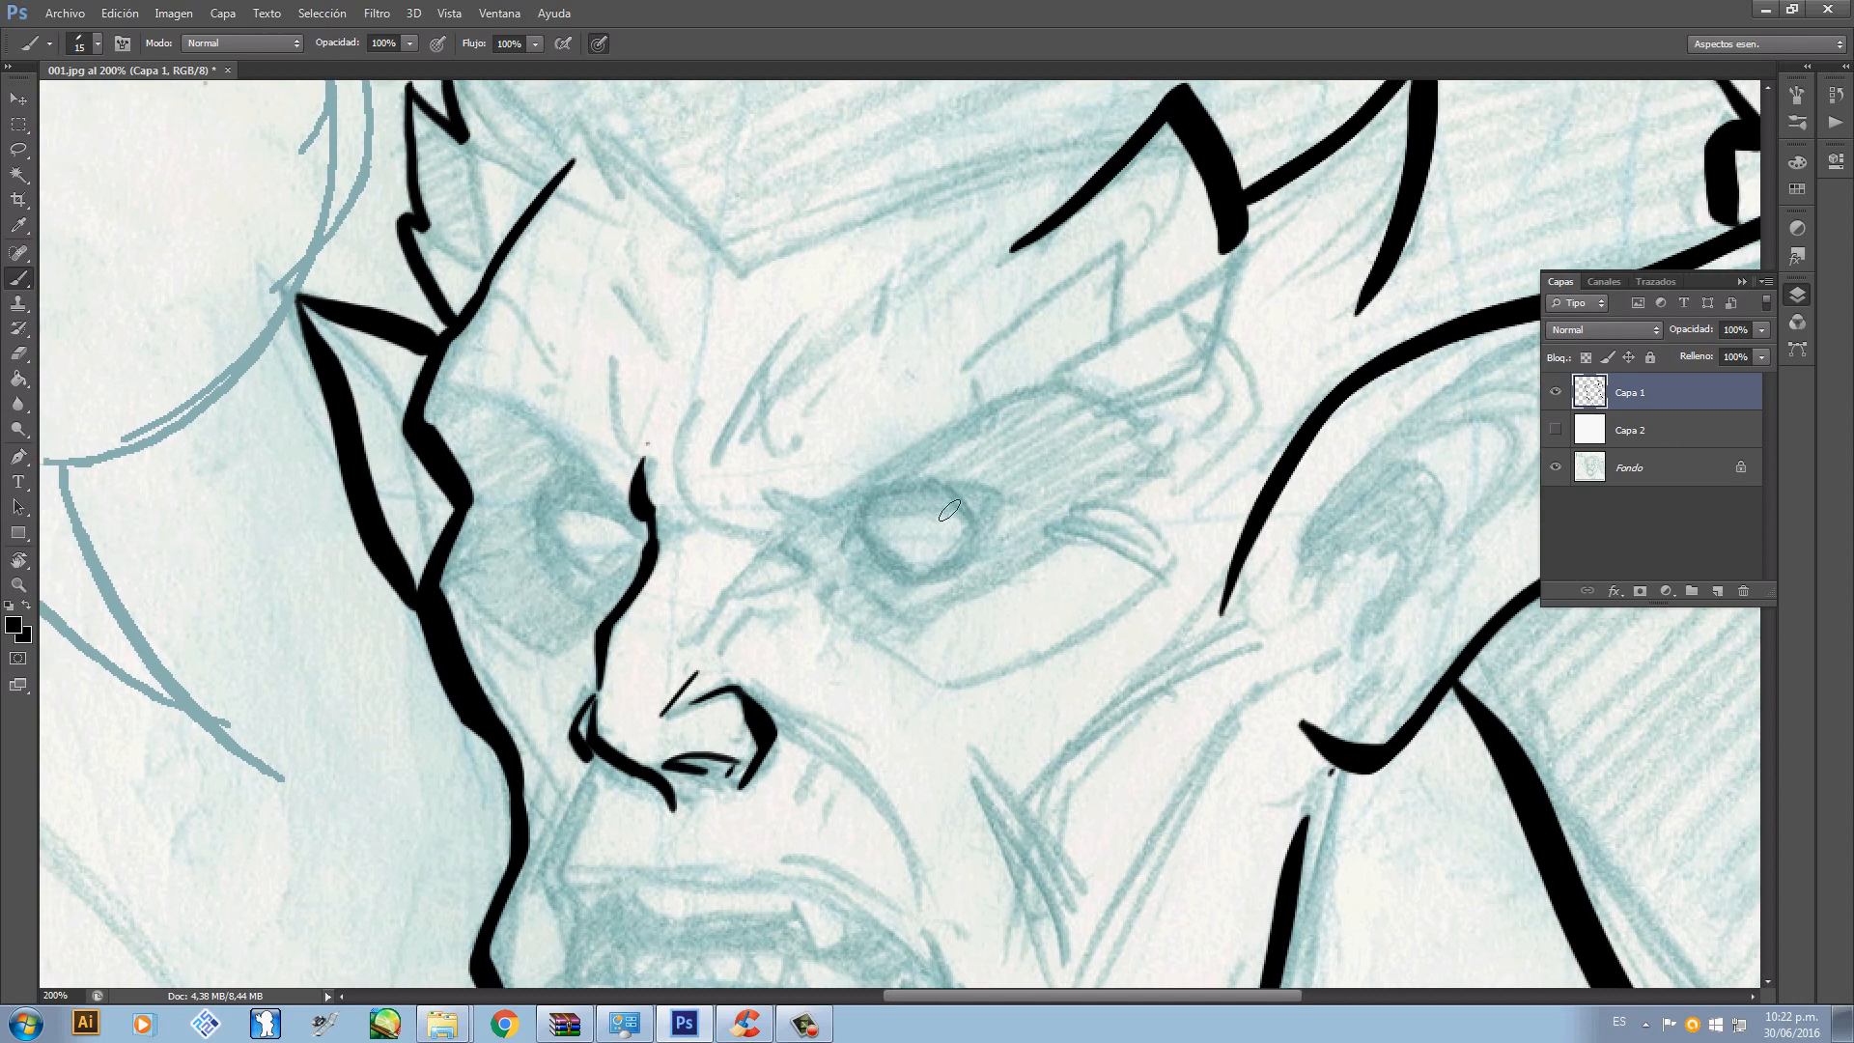
pyautogui.moveTo(714, 415)
pyautogui.mouseDown()
pyautogui.moveTo(697, 496)
pyautogui.moveTo(845, 515)
pyautogui.moveTo(694, 445)
pyautogui.moveTo(811, 528)
pyautogui.mouseUp()
pyautogui.hotkey('ctrl', 'z')
pyautogui.hotkey('ctrl', 'z')
pyautogui.moveTo(701, 390); pyautogui.dragTo(800, 528)
pyautogui.hotkey('ctrl', 'z')
pyautogui.moveTo(700, 392)
pyautogui.mouseDown()
pyautogui.moveTo(738, 550)
pyautogui.moveTo(763, 512)
pyautogui.moveTo(737, 506)
pyautogui.moveTo(973, 389)
pyautogui.mouseUp()
pyautogui.hotkey('ctrl', 'z')
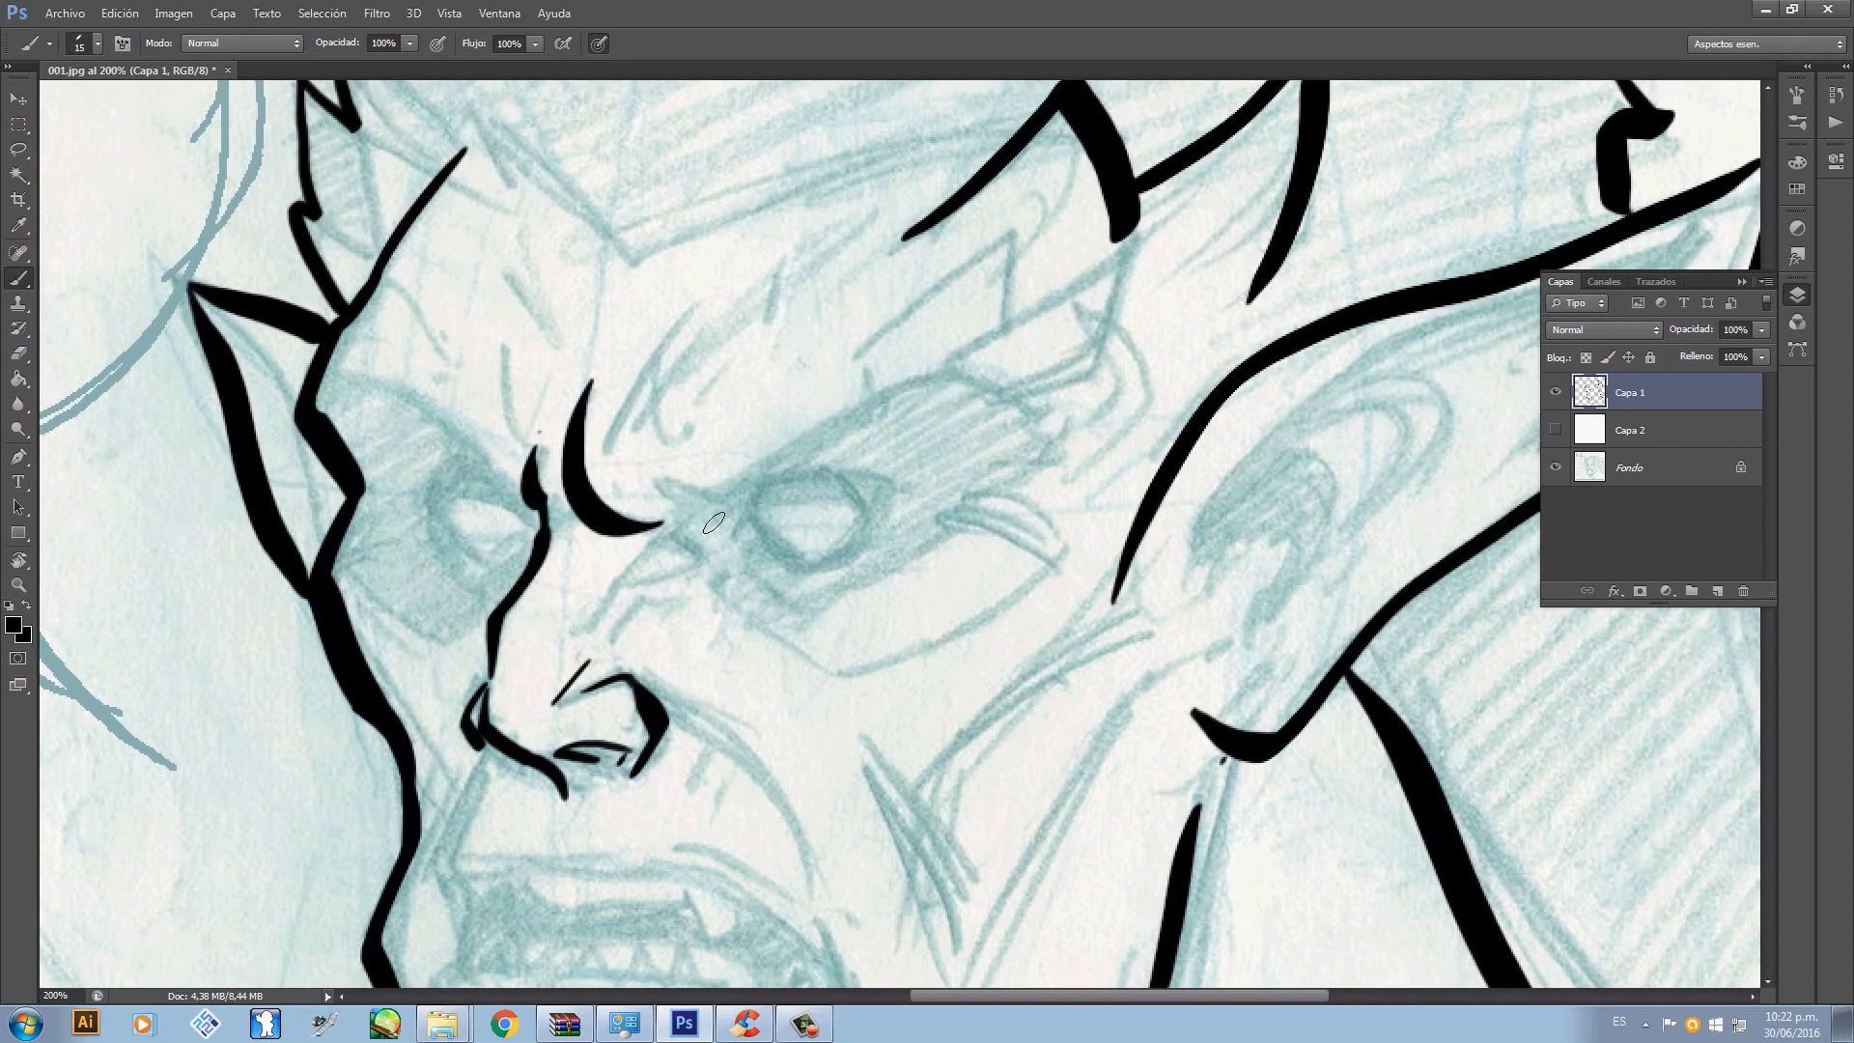
# - Ink the long tapered brow ridge over the near eye and the one over the far eye in black
pyautogui.moveTo(666, 512)
pyautogui.mouseDown()
pyautogui.moveTo(732, 515)
pyautogui.moveTo(1047, 392)
pyautogui.moveTo(1072, 425)
pyautogui.mouseUp()
pyautogui.hotkey('ctrl', 'z')
pyautogui.moveTo(657, 494); pyautogui.dragTo(1071, 410)
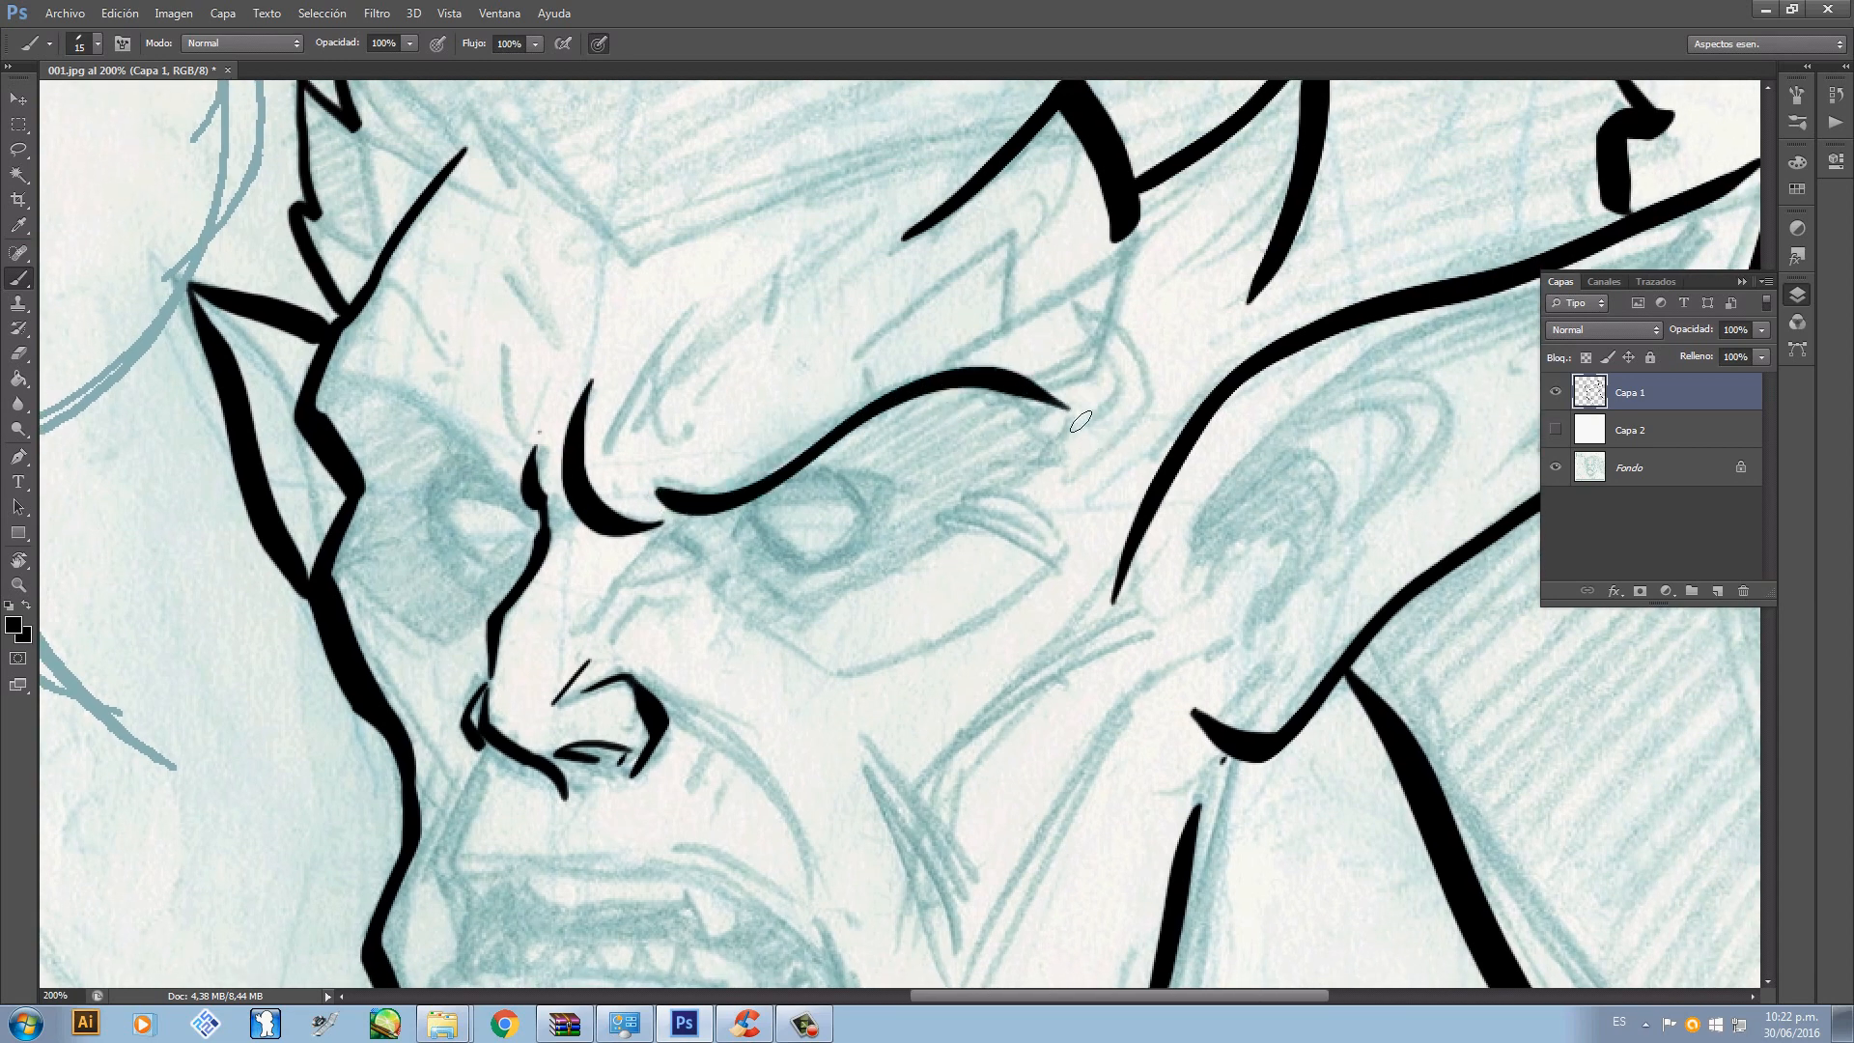
pyautogui.moveTo(676, 570); pyautogui.dragTo(934, 745)
pyautogui.moveTo(581, 564)
pyautogui.mouseDown()
pyautogui.moveTo(753, 646)
pyautogui.moveTo(789, 686)
pyautogui.moveTo(641, 542)
pyautogui.moveTo(620, 335)
pyautogui.moveTo(647, 421)
pyautogui.mouseUp()
pyautogui.hotkey('ctrl', 'z')
pyautogui.moveTo(710, 538); pyautogui.dragTo(667, 637)
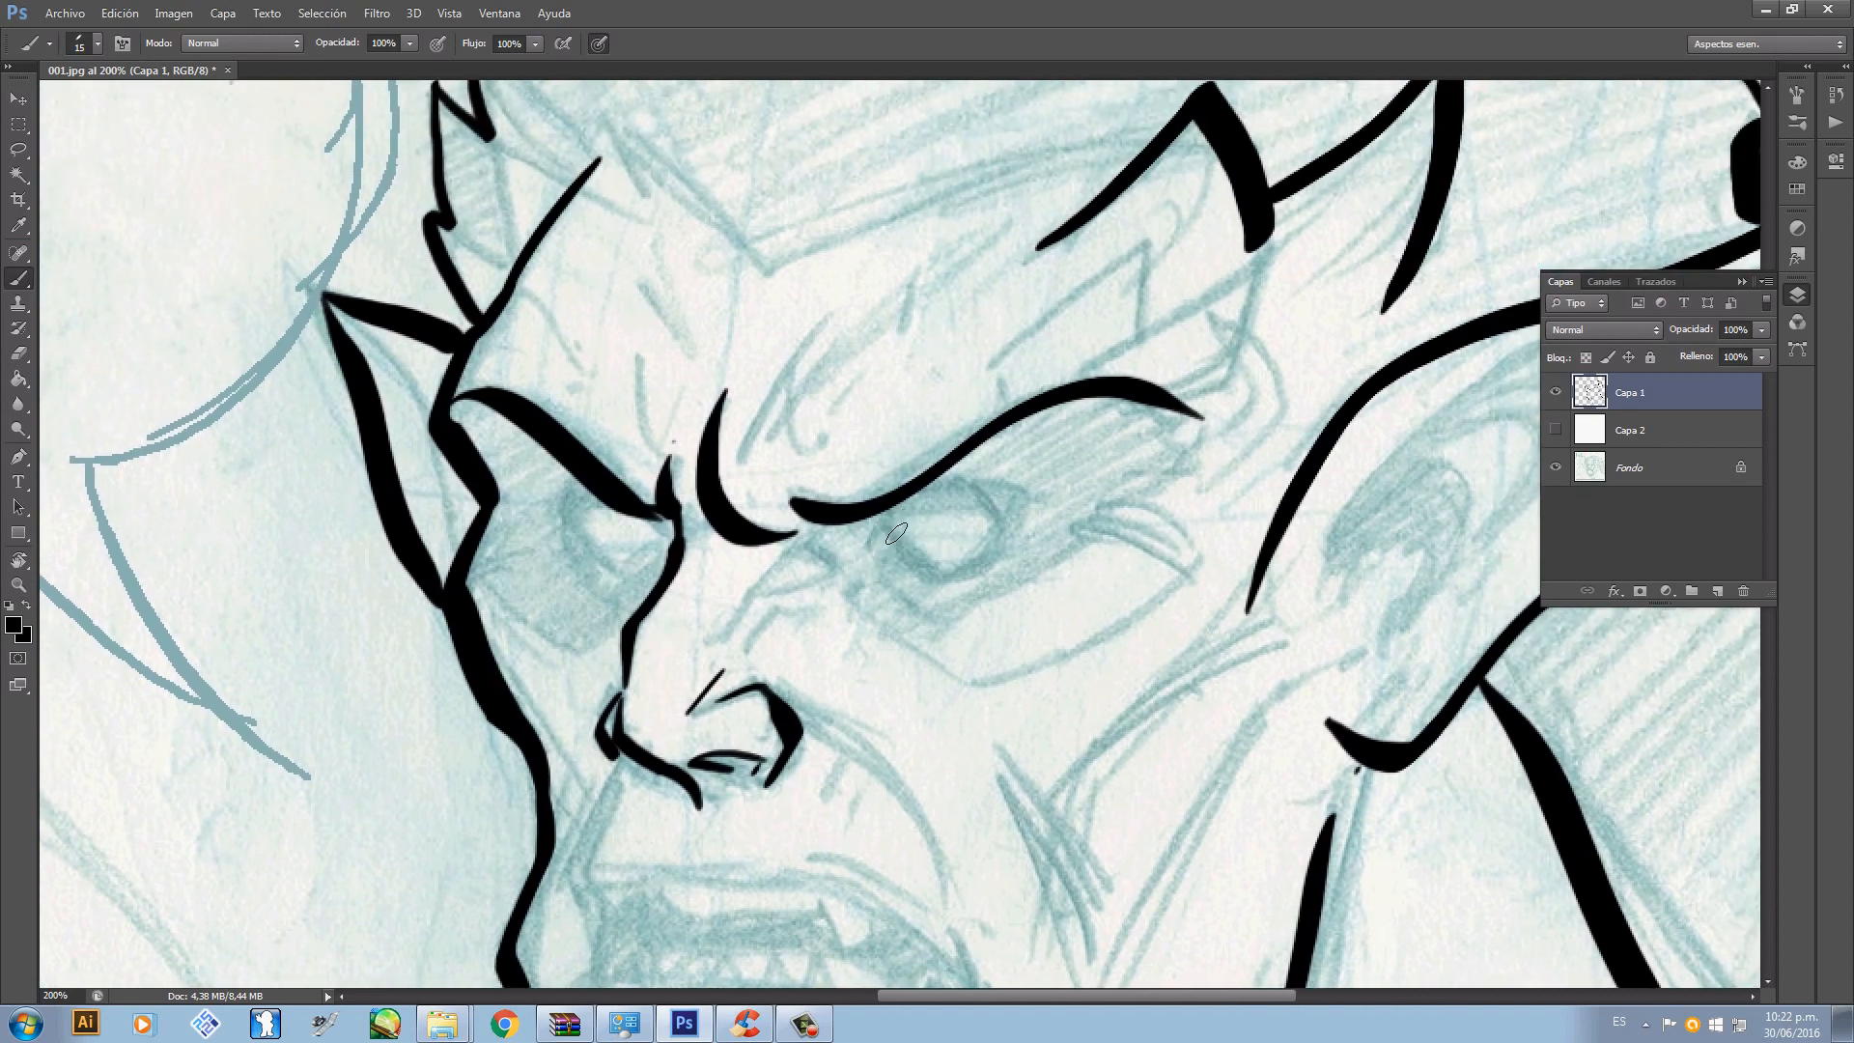
# - Ink the outline of the near eye in black, including its inner corner and the upper and lower lids
pyautogui.moveTo(885, 512)
pyautogui.mouseDown()
pyautogui.moveTo(878, 552)
pyautogui.moveTo(938, 569)
pyautogui.mouseUp()
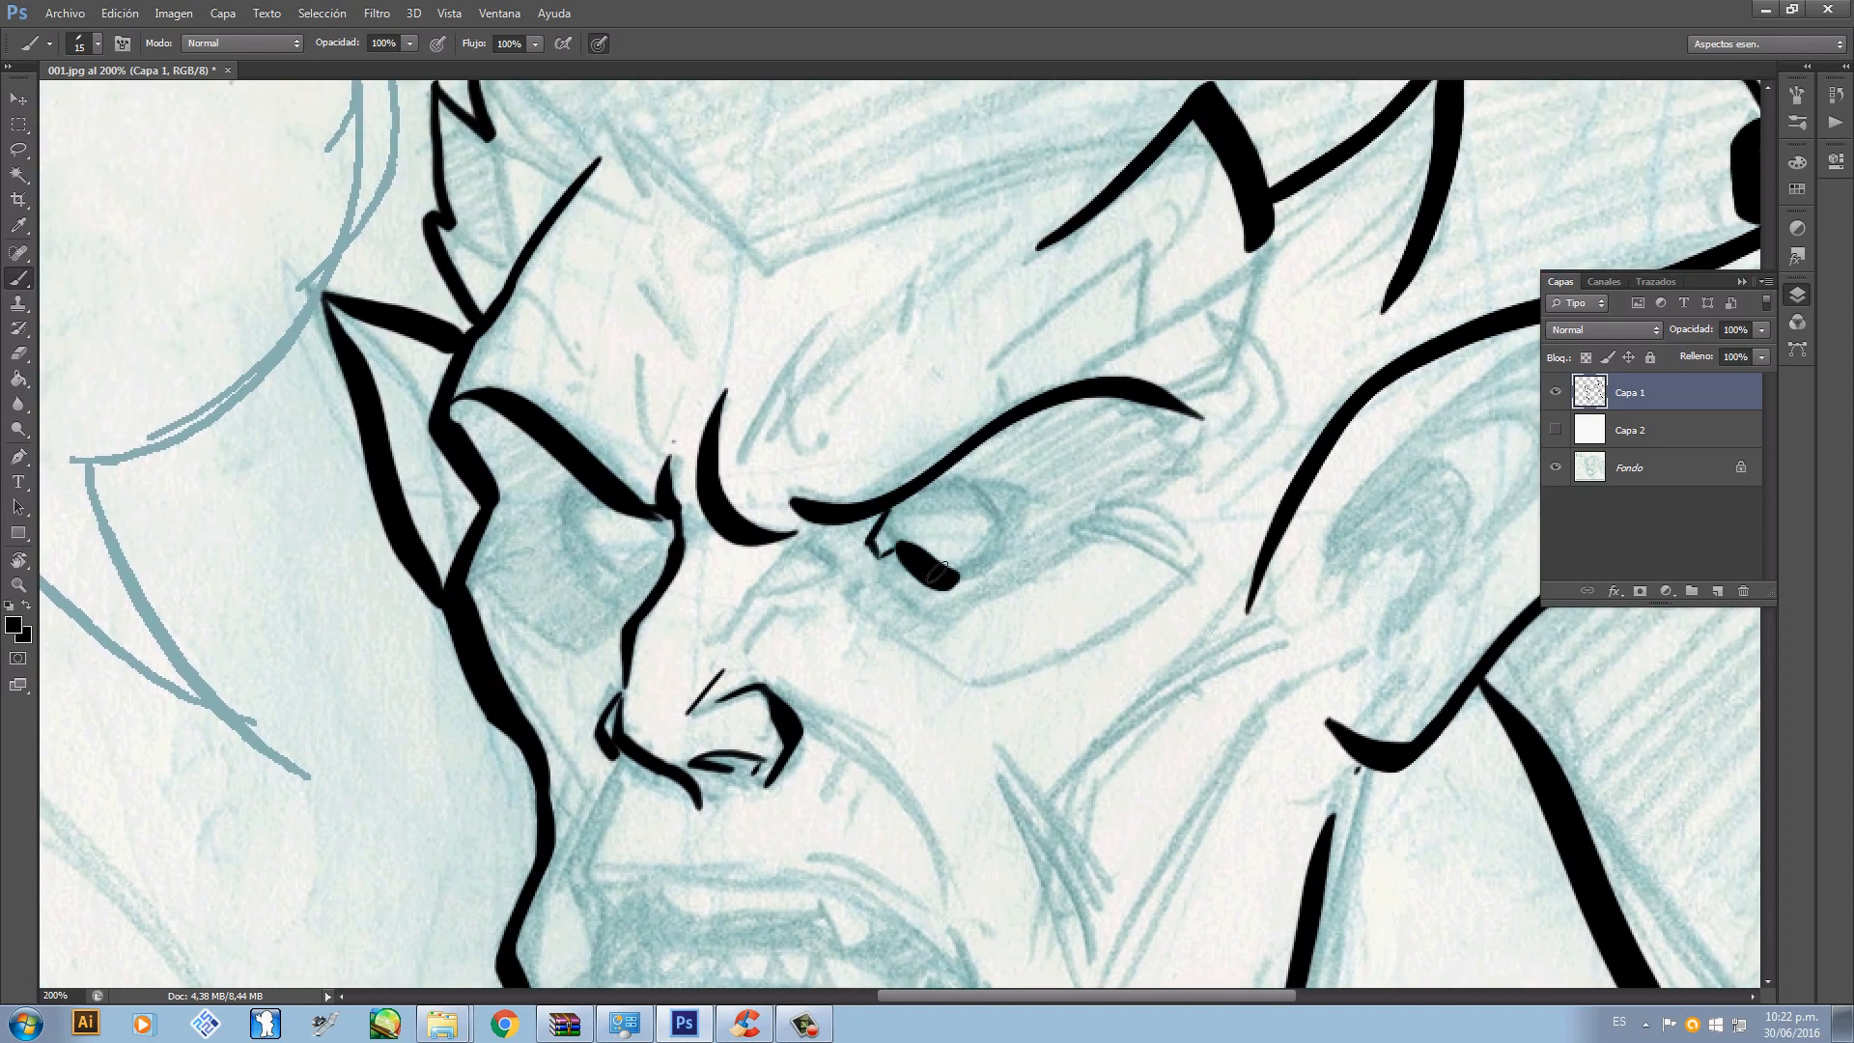
pyautogui.hotkey('ctrl', 'z')
pyautogui.moveTo(892, 510)
pyautogui.mouseDown()
pyautogui.moveTo(889, 530)
pyautogui.moveTo(1025, 531)
pyautogui.mouseUp()
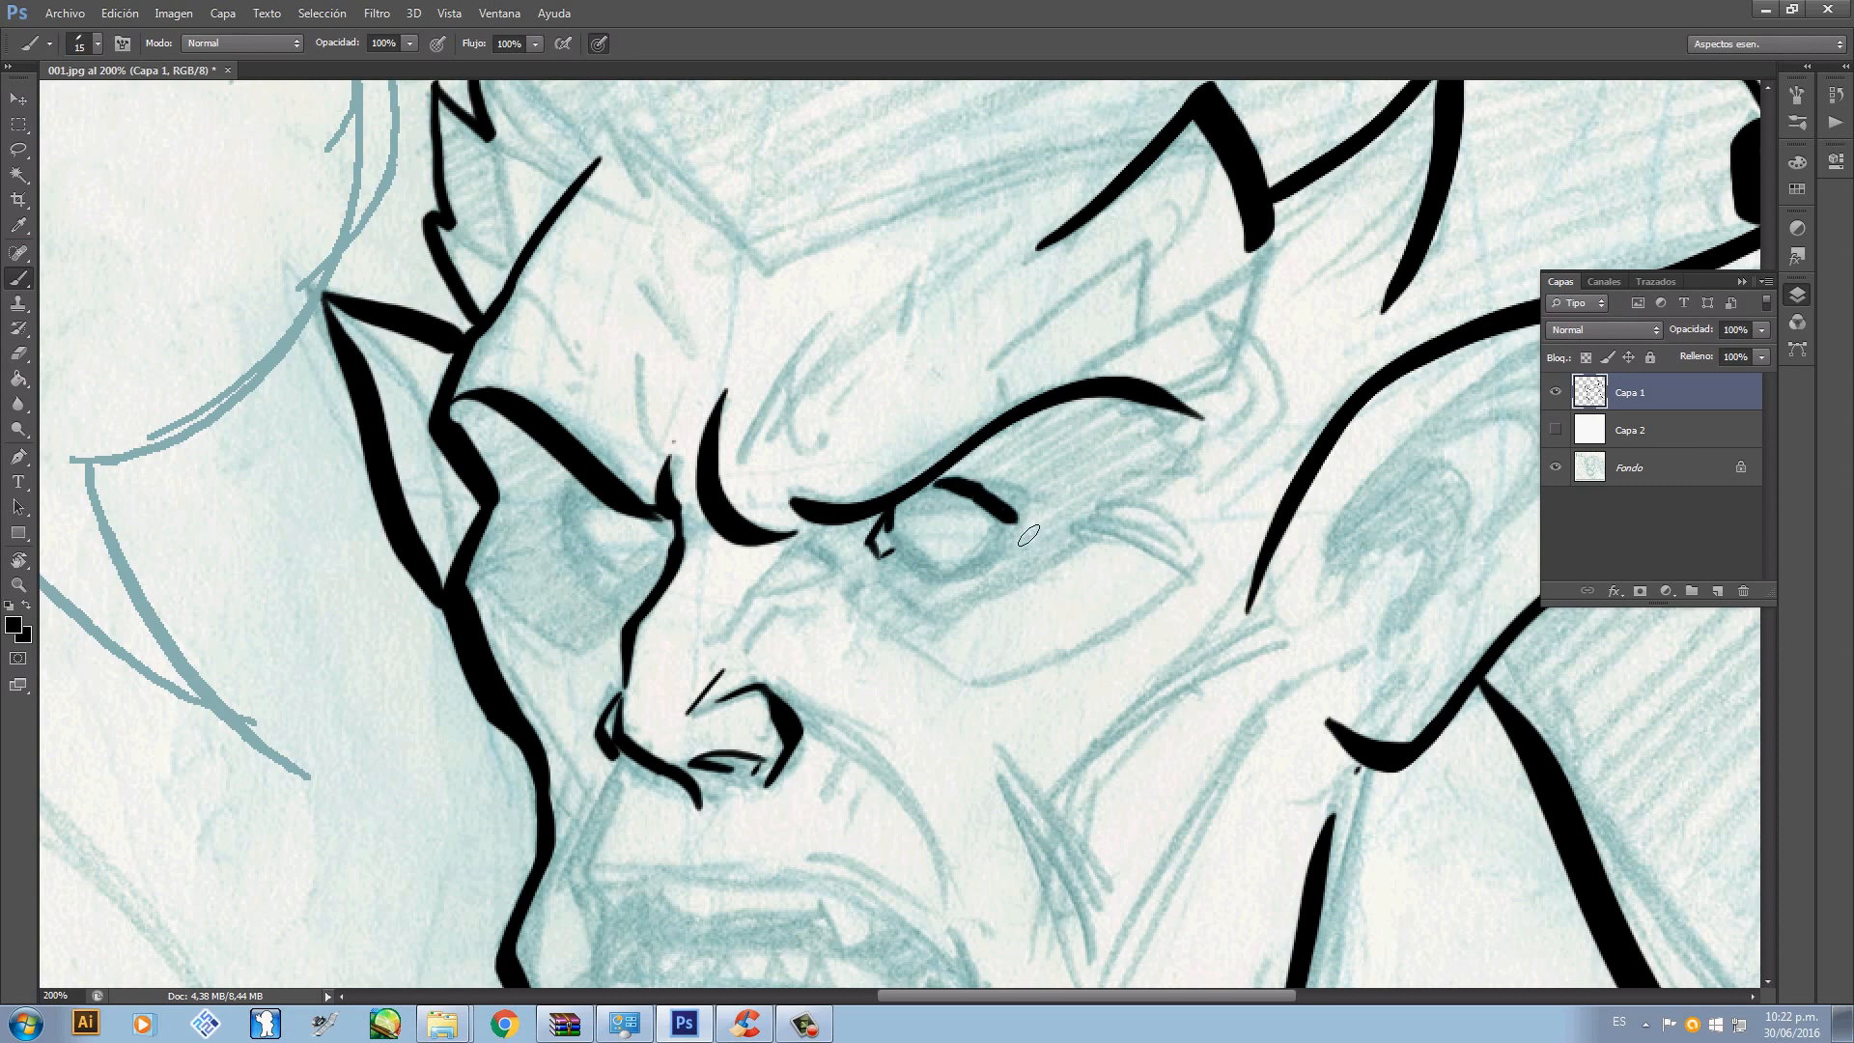
pyautogui.hotkey('ctrl', 'z')
pyautogui.moveTo(934, 475); pyautogui.dragTo(1025, 510)
pyautogui.moveTo(894, 544)
pyautogui.mouseDown()
pyautogui.moveTo(938, 585)
pyautogui.moveTo(976, 579)
pyautogui.moveTo(1014, 526)
pyautogui.mouseUp()
pyautogui.hotkey('ctrl', 'z')
pyautogui.moveTo(942, 583)
pyautogui.mouseDown()
pyautogui.moveTo(958, 591)
pyautogui.moveTo(1026, 510)
pyautogui.mouseUp()
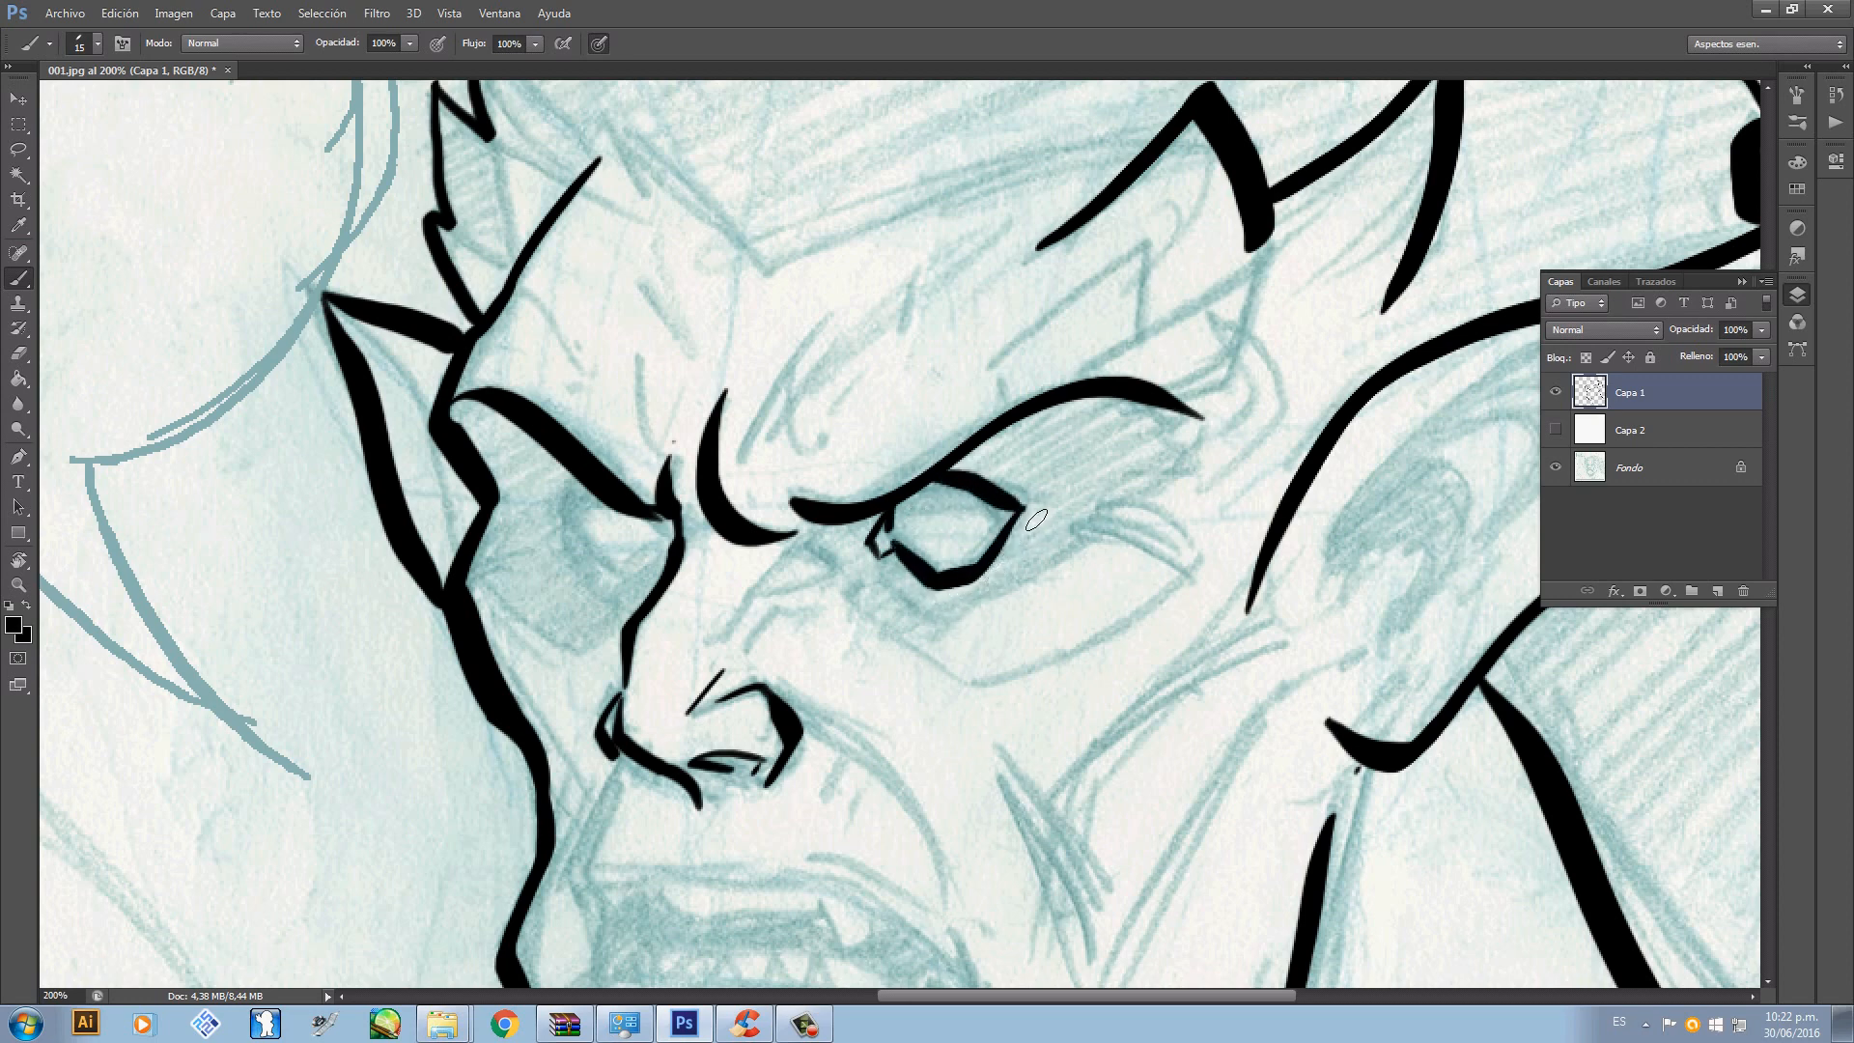
pyautogui.moveTo(903, 536); pyautogui.dragTo(911, 553)
# - Ink the outline of the far eye beneath its brow in black
pyautogui.moveTo(753, 638); pyautogui.dragTo(949, 641)
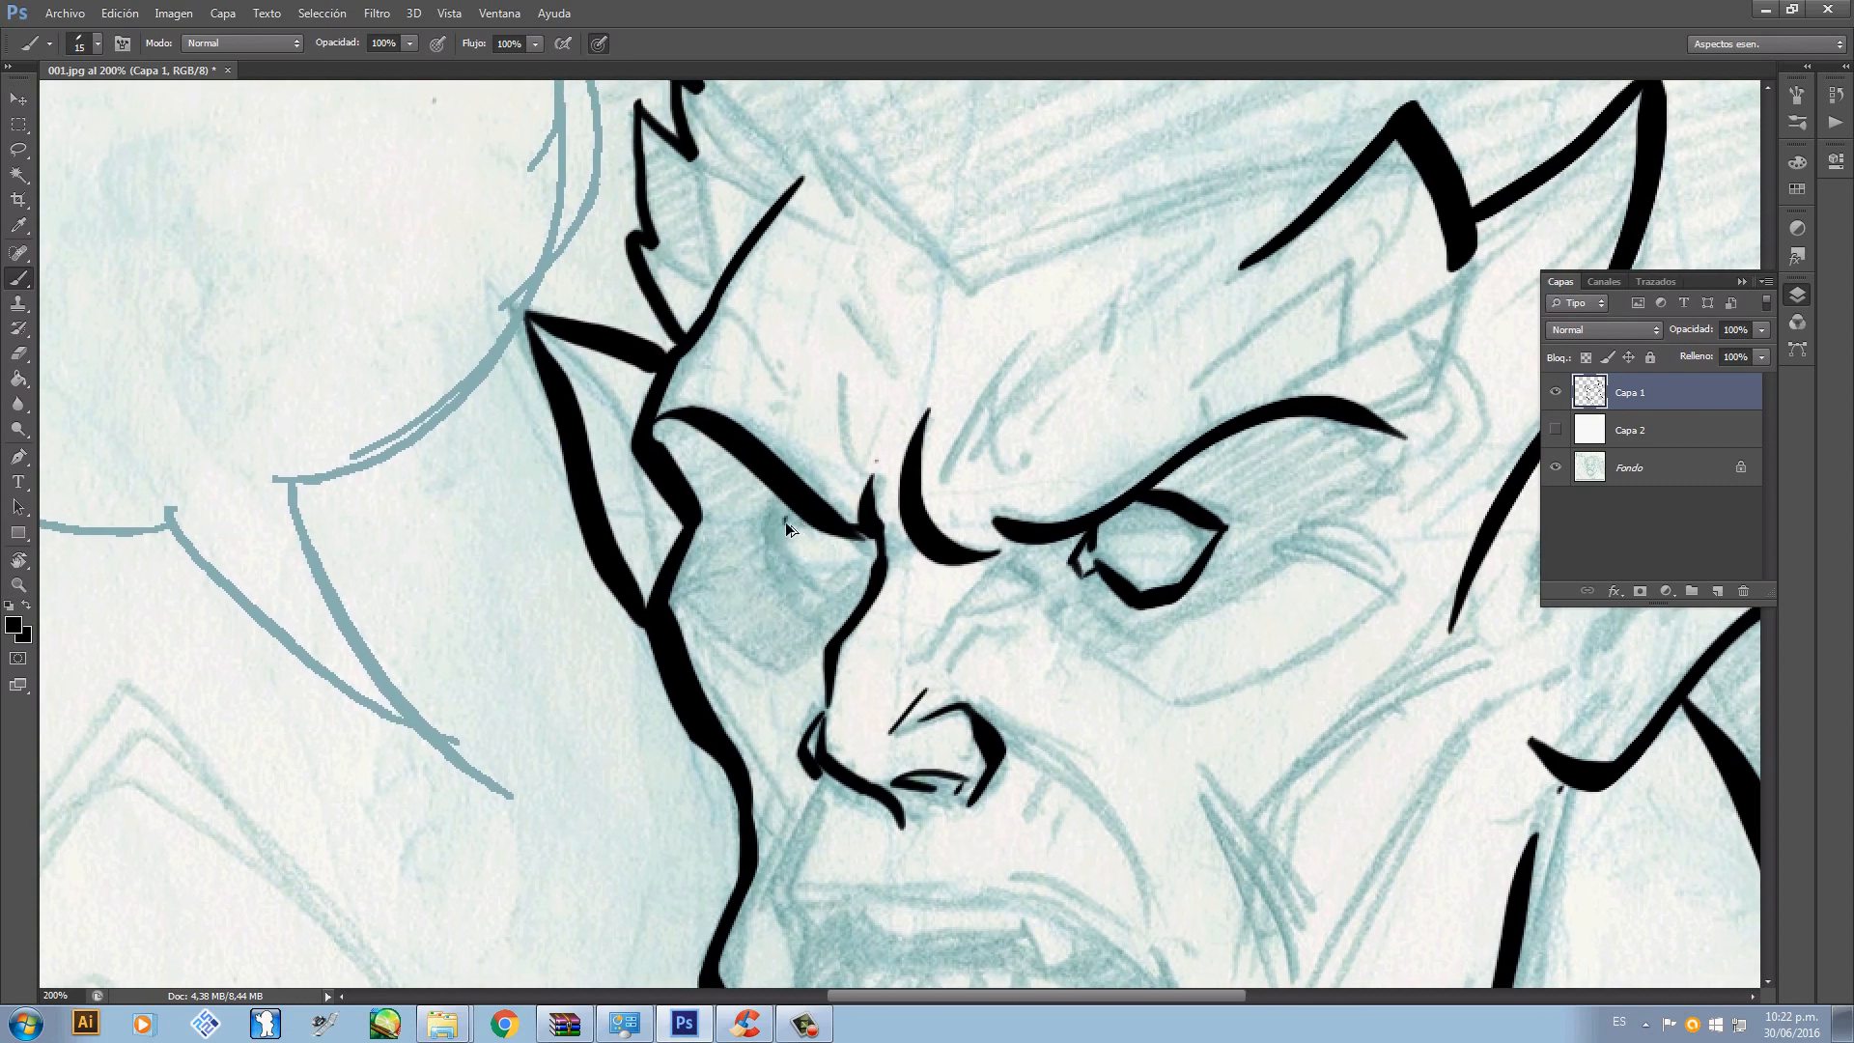
pyautogui.moveTo(778, 508)
pyautogui.mouseDown()
pyautogui.moveTo(772, 552)
pyautogui.moveTo(836, 618)
pyautogui.mouseUp()
pyautogui.hotkey('ctrl', 'z')
pyautogui.moveTo(779, 507)
pyautogui.mouseDown()
pyautogui.moveTo(780, 551)
pyautogui.moveTo(840, 609)
pyautogui.moveTo(886, 571)
pyautogui.mouseUp()
pyautogui.hotkey('ctrl', 'alt', 'z')
pyautogui.hotkey('ctrl', 'alt', 'z')
pyautogui.moveTo(792, 510)
pyautogui.mouseDown()
pyautogui.moveTo(781, 558)
pyautogui.moveTo(838, 616)
pyautogui.moveTo(803, 585)
pyautogui.moveTo(852, 614)
pyautogui.moveTo(847, 534)
pyautogui.mouseUp()
# - Ink the crow's feet beside the near eye and the wrinkles between that eye and the nose bridge in black
pyautogui.moveTo(973, 664); pyautogui.dragTo(609, 634)
pyautogui.moveTo(910, 531)
pyautogui.mouseDown()
pyautogui.moveTo(956, 518)
pyautogui.moveTo(1018, 542)
pyautogui.moveTo(1014, 510)
pyautogui.moveTo(1206, 482)
pyautogui.mouseUp()
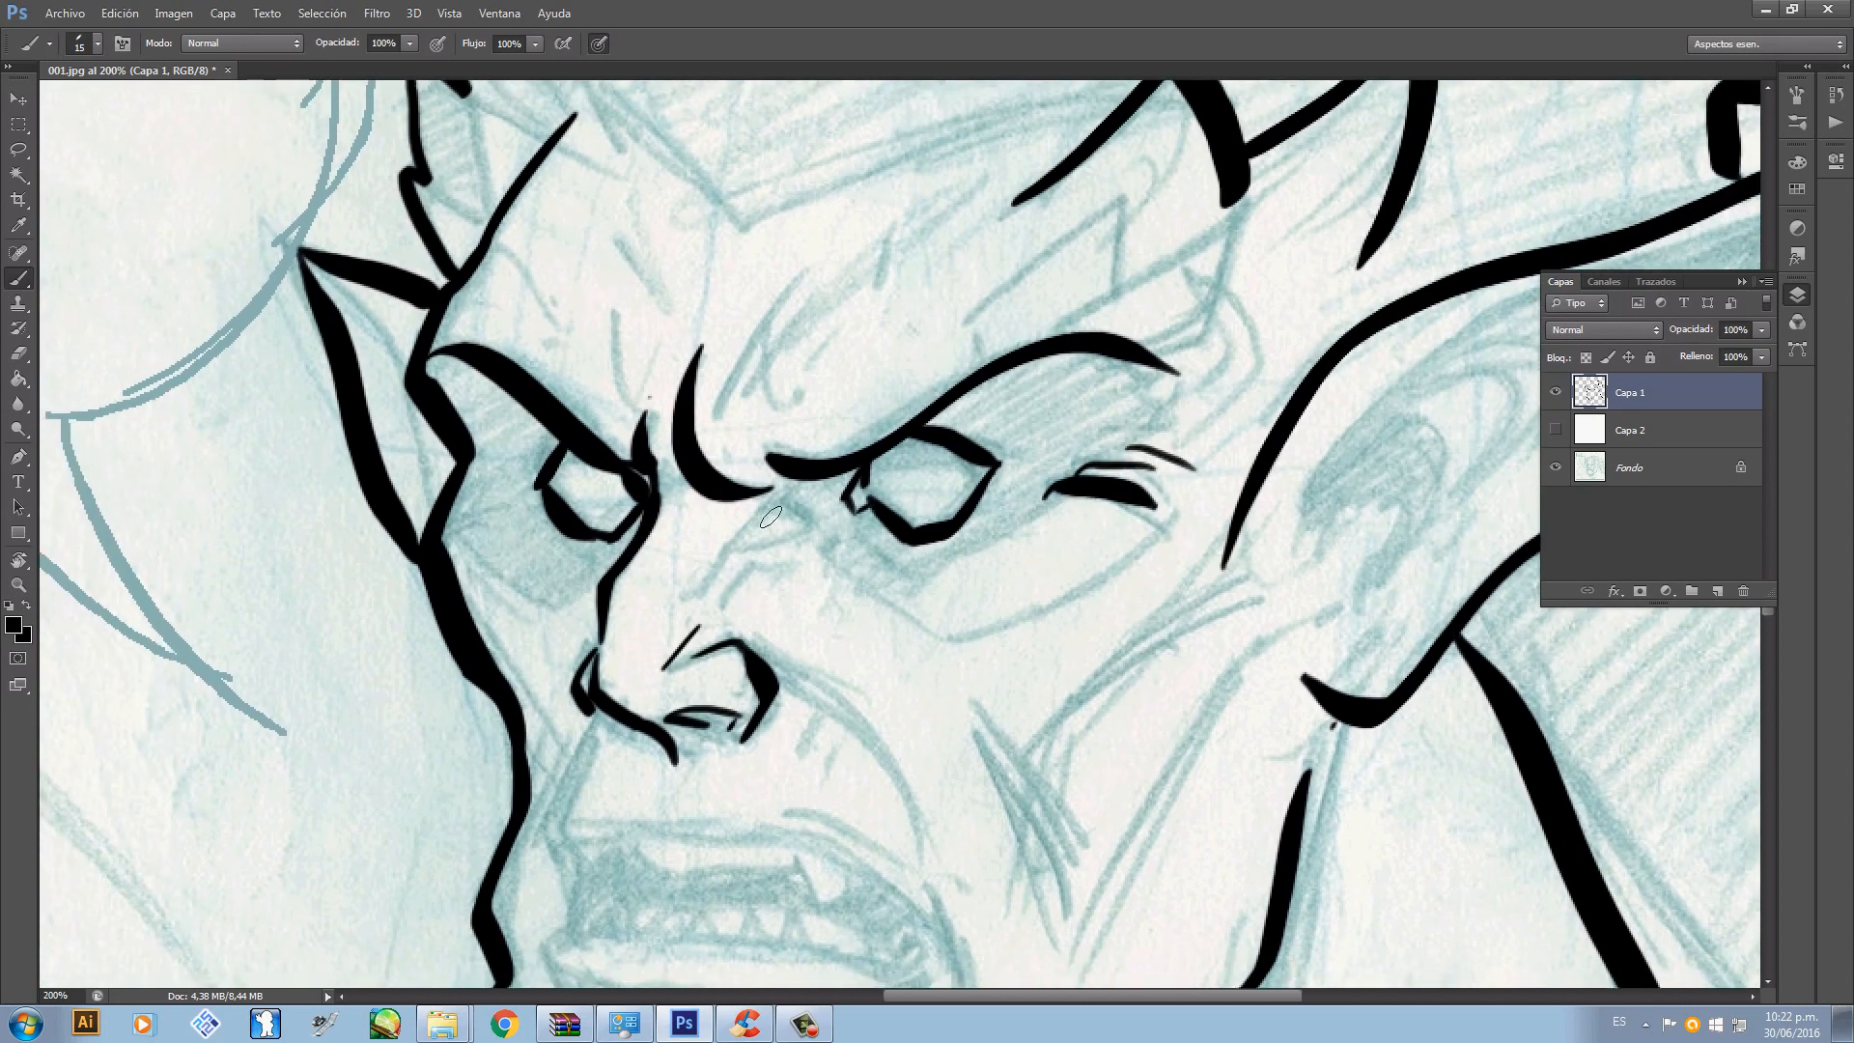
pyautogui.moveTo(723, 611)
pyautogui.mouseDown()
pyautogui.moveTo(746, 570)
pyautogui.moveTo(814, 553)
pyautogui.mouseUp()
pyautogui.moveTo(700, 592)
pyautogui.mouseDown()
pyautogui.moveTo(755, 522)
pyautogui.moveTo(816, 504)
pyautogui.moveTo(712, 580)
pyautogui.moveTo(727, 471)
pyautogui.moveTo(612, 664)
pyautogui.mouseUp()
# - Ink two slanted forehead wrinkles above the near brow and the pointed hair spikes at the near temple in black
pyautogui.moveTo(759, 511)
pyautogui.mouseDown()
pyautogui.moveTo(632, 724)
pyautogui.moveTo(644, 563)
pyautogui.mouseUp()
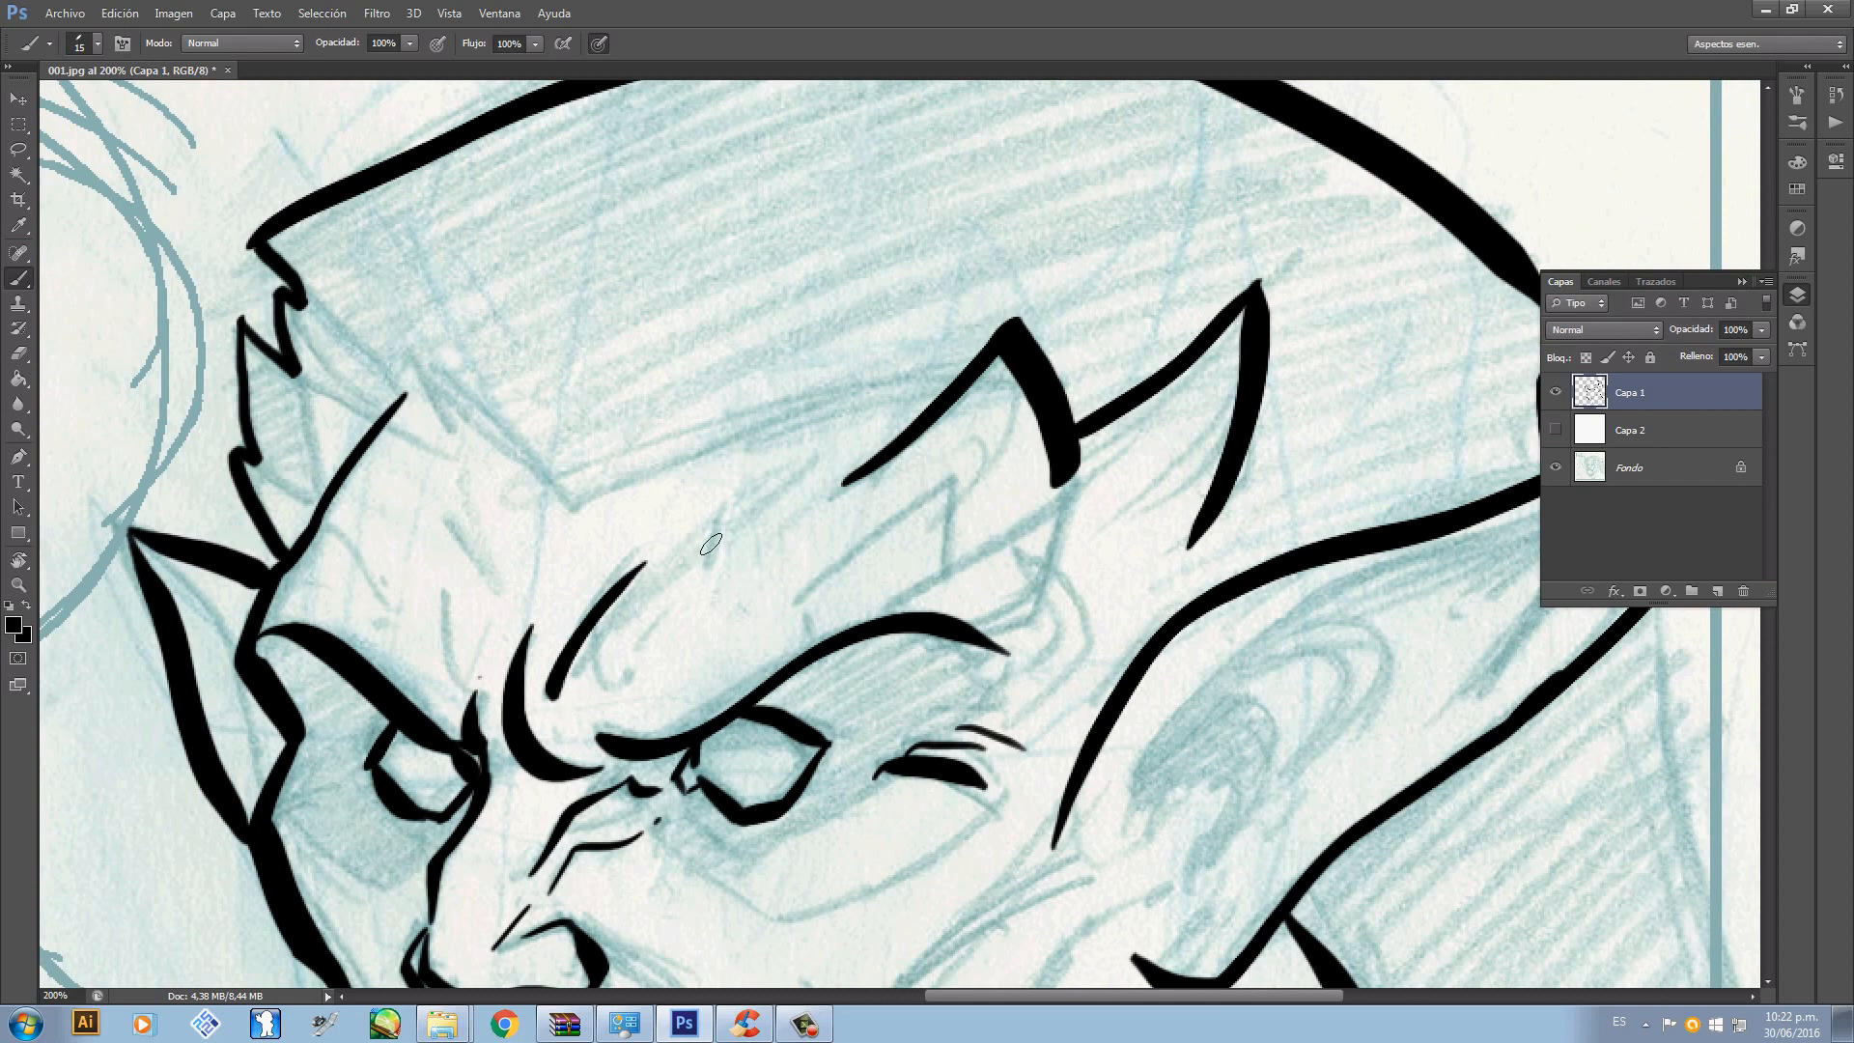
pyautogui.moveTo(637, 632); pyautogui.dragTo(777, 488)
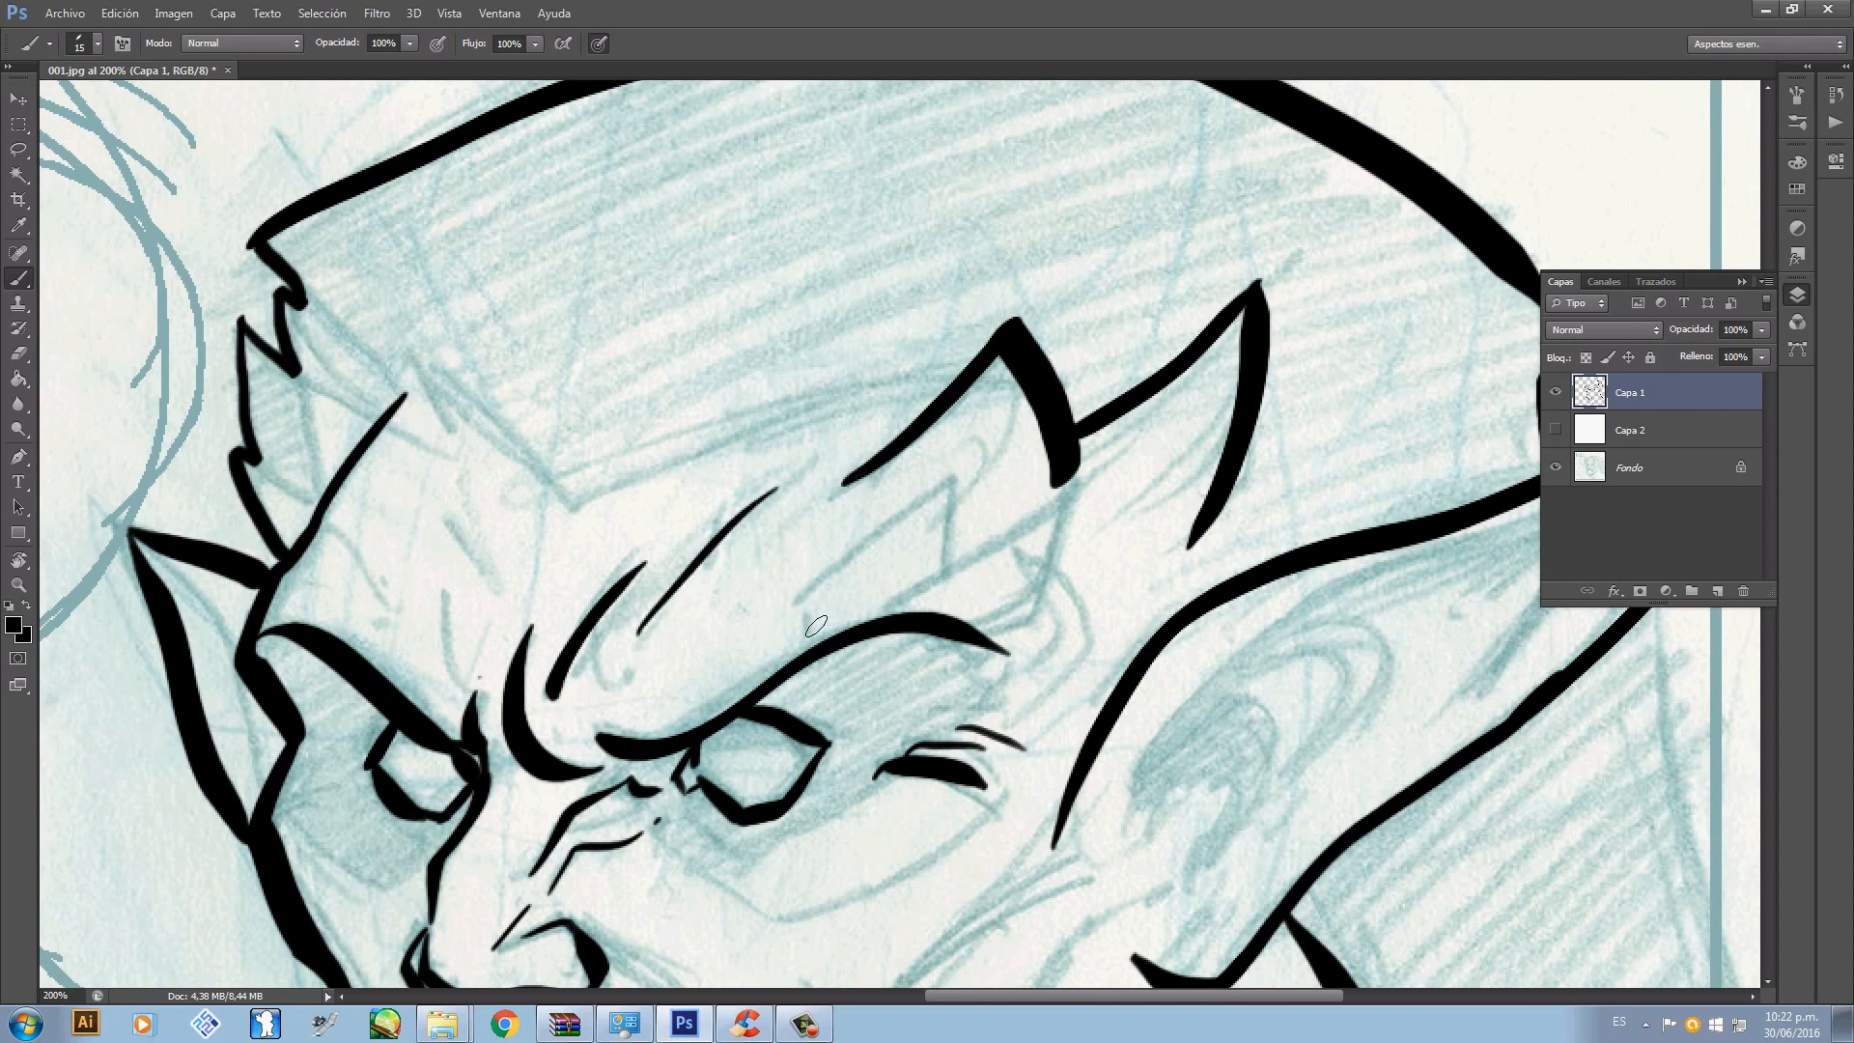
pyautogui.moveTo(805, 603)
pyautogui.mouseDown()
pyautogui.moveTo(967, 461)
pyautogui.moveTo(825, 593)
pyautogui.moveTo(963, 479)
pyautogui.moveTo(1074, 506)
pyautogui.moveTo(1036, 608)
pyautogui.mouseUp()
pyautogui.hotkey('ctrl', 'z')
pyautogui.moveTo(526, 627)
pyautogui.mouseDown()
pyautogui.moveTo(723, 549)
pyautogui.moveTo(739, 610)
pyautogui.mouseUp()
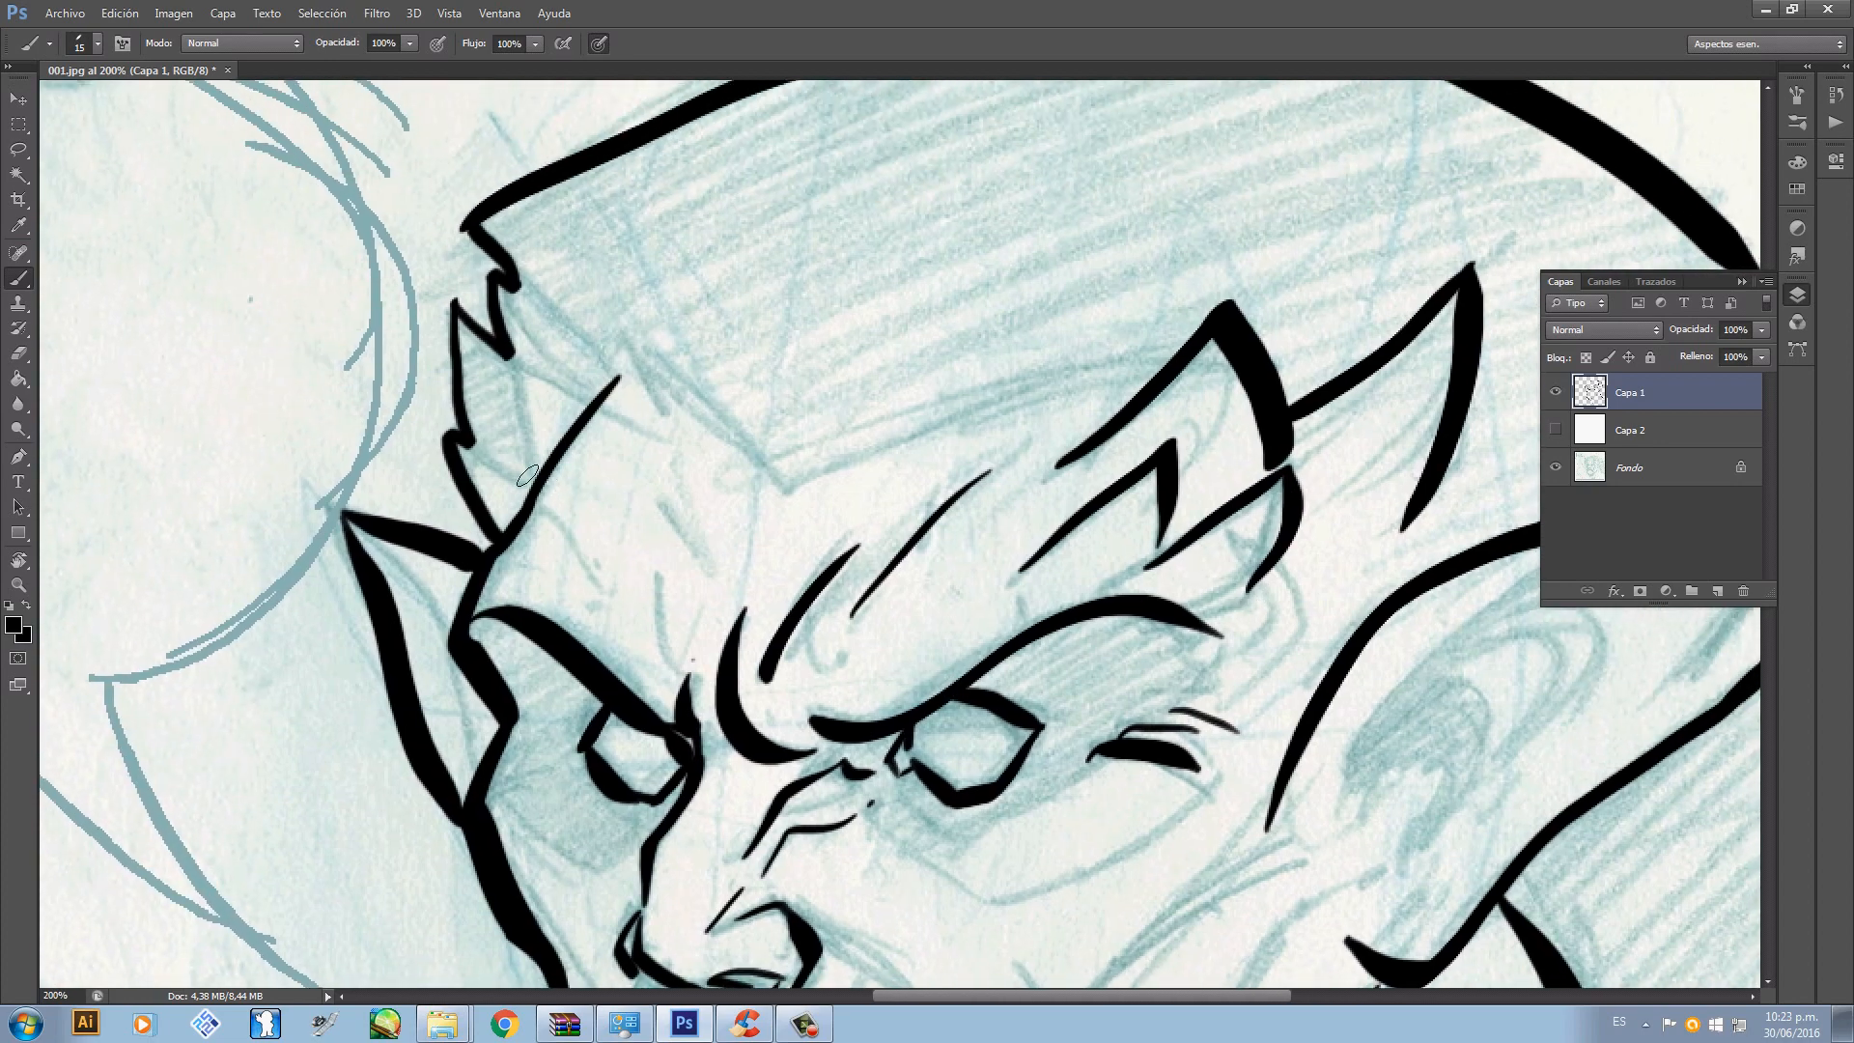
# - Ink the far-side hair tufts, the jagged V-shaped hairline and the forehead wrinkles above the far brow in black
pyautogui.moveTo(459, 442)
pyautogui.mouseDown()
pyautogui.moveTo(520, 494)
pyautogui.moveTo(498, 365)
pyautogui.moveTo(592, 392)
pyautogui.moveTo(625, 595)
pyautogui.mouseUp()
pyautogui.moveTo(509, 471)
pyautogui.mouseDown()
pyautogui.moveTo(626, 589)
pyautogui.moveTo(578, 541)
pyautogui.moveTo(778, 693)
pyautogui.moveTo(1110, 555)
pyautogui.moveTo(1033, 614)
pyautogui.moveTo(1207, 557)
pyautogui.moveTo(1048, 461)
pyautogui.mouseUp()
pyautogui.hotkey('ctrl', 'z')
pyautogui.moveTo(724, 670); pyautogui.dragTo(709, 544)
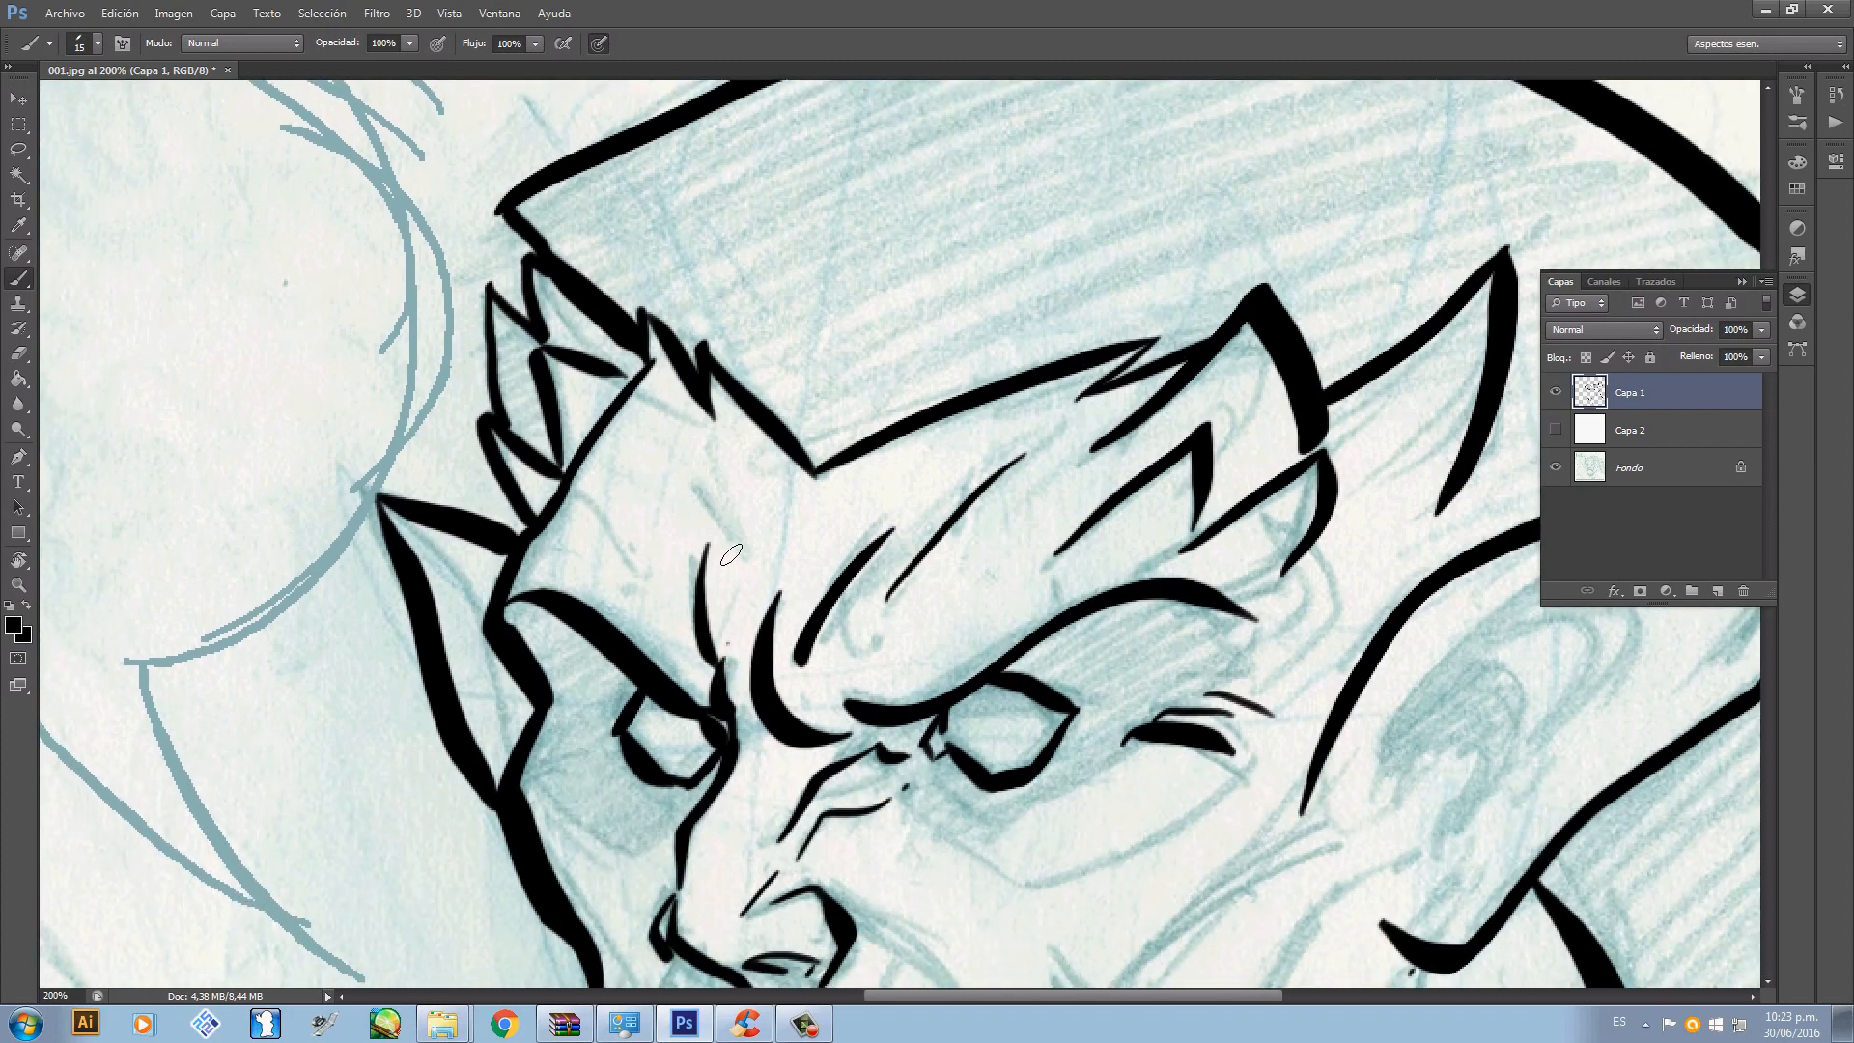
# - Ink the cheek fold running down from the near nostril and the wavy fold along the far side of the mouth
pyautogui.moveTo(853, 856); pyautogui.dragTo(698, 432)
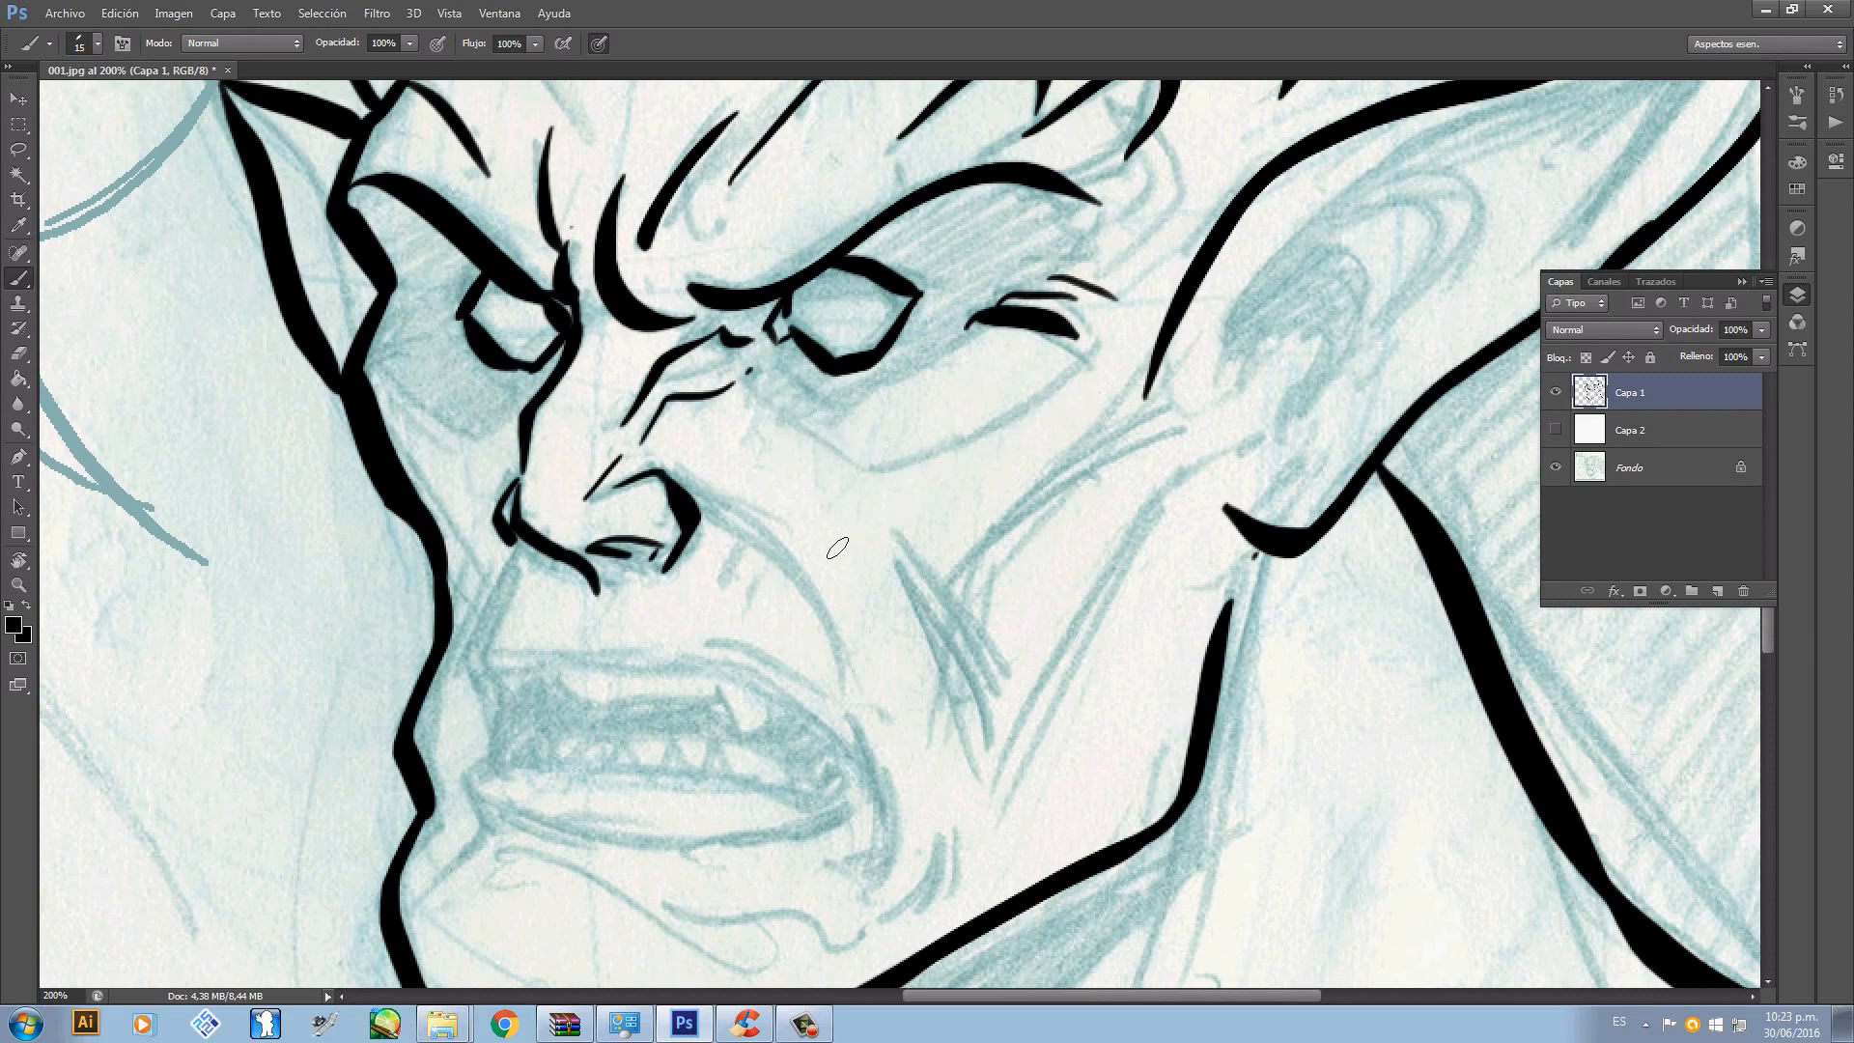
pyautogui.scroll(-1, 837, 547)
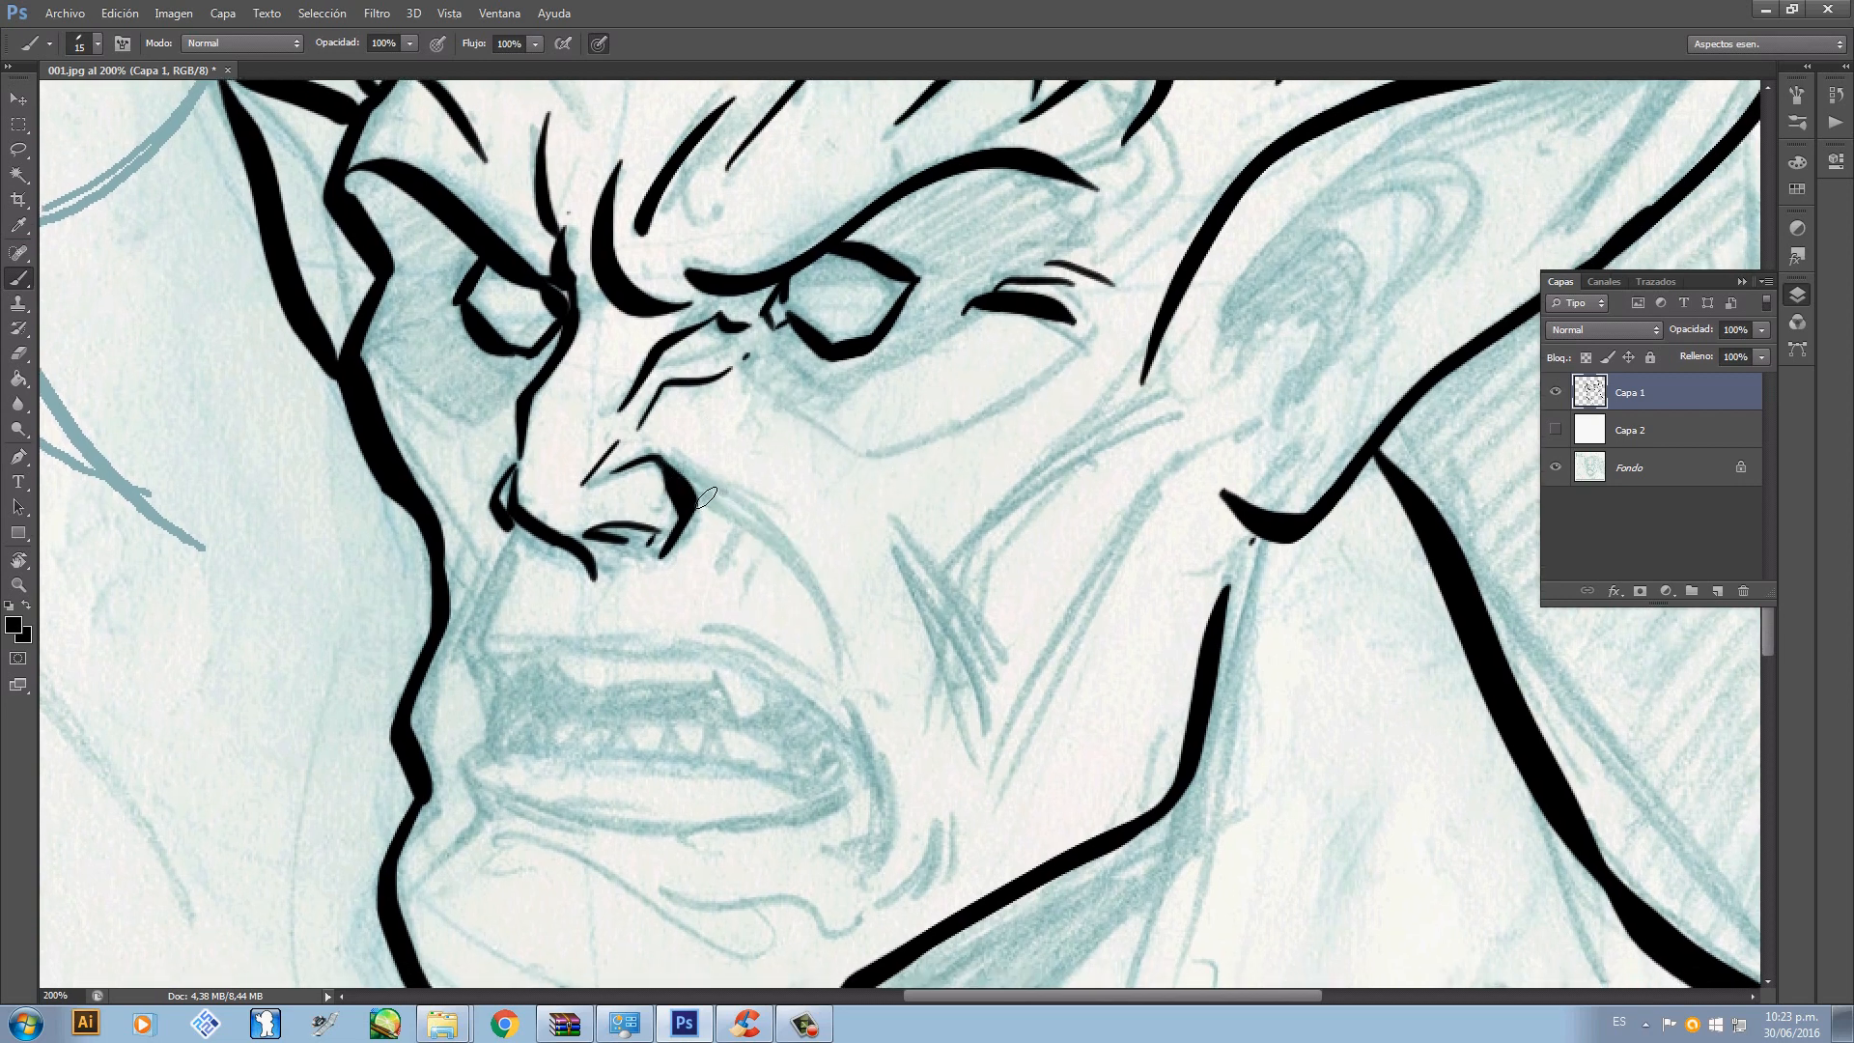
pyautogui.moveTo(685, 473); pyautogui.dragTo(827, 618)
pyautogui.hotkey('ctrl', 'z')
pyautogui.moveTo(683, 471)
pyautogui.mouseDown()
pyautogui.moveTo(828, 618)
pyautogui.moveTo(856, 723)
pyautogui.moveTo(1020, 626)
pyautogui.mouseUp()
pyautogui.moveTo(688, 427)
pyautogui.mouseDown()
pyautogui.moveTo(641, 571)
pyautogui.moveTo(676, 617)
pyautogui.moveTo(666, 657)
pyautogui.moveTo(627, 677)
pyautogui.moveTo(649, 710)
pyautogui.mouseUp()
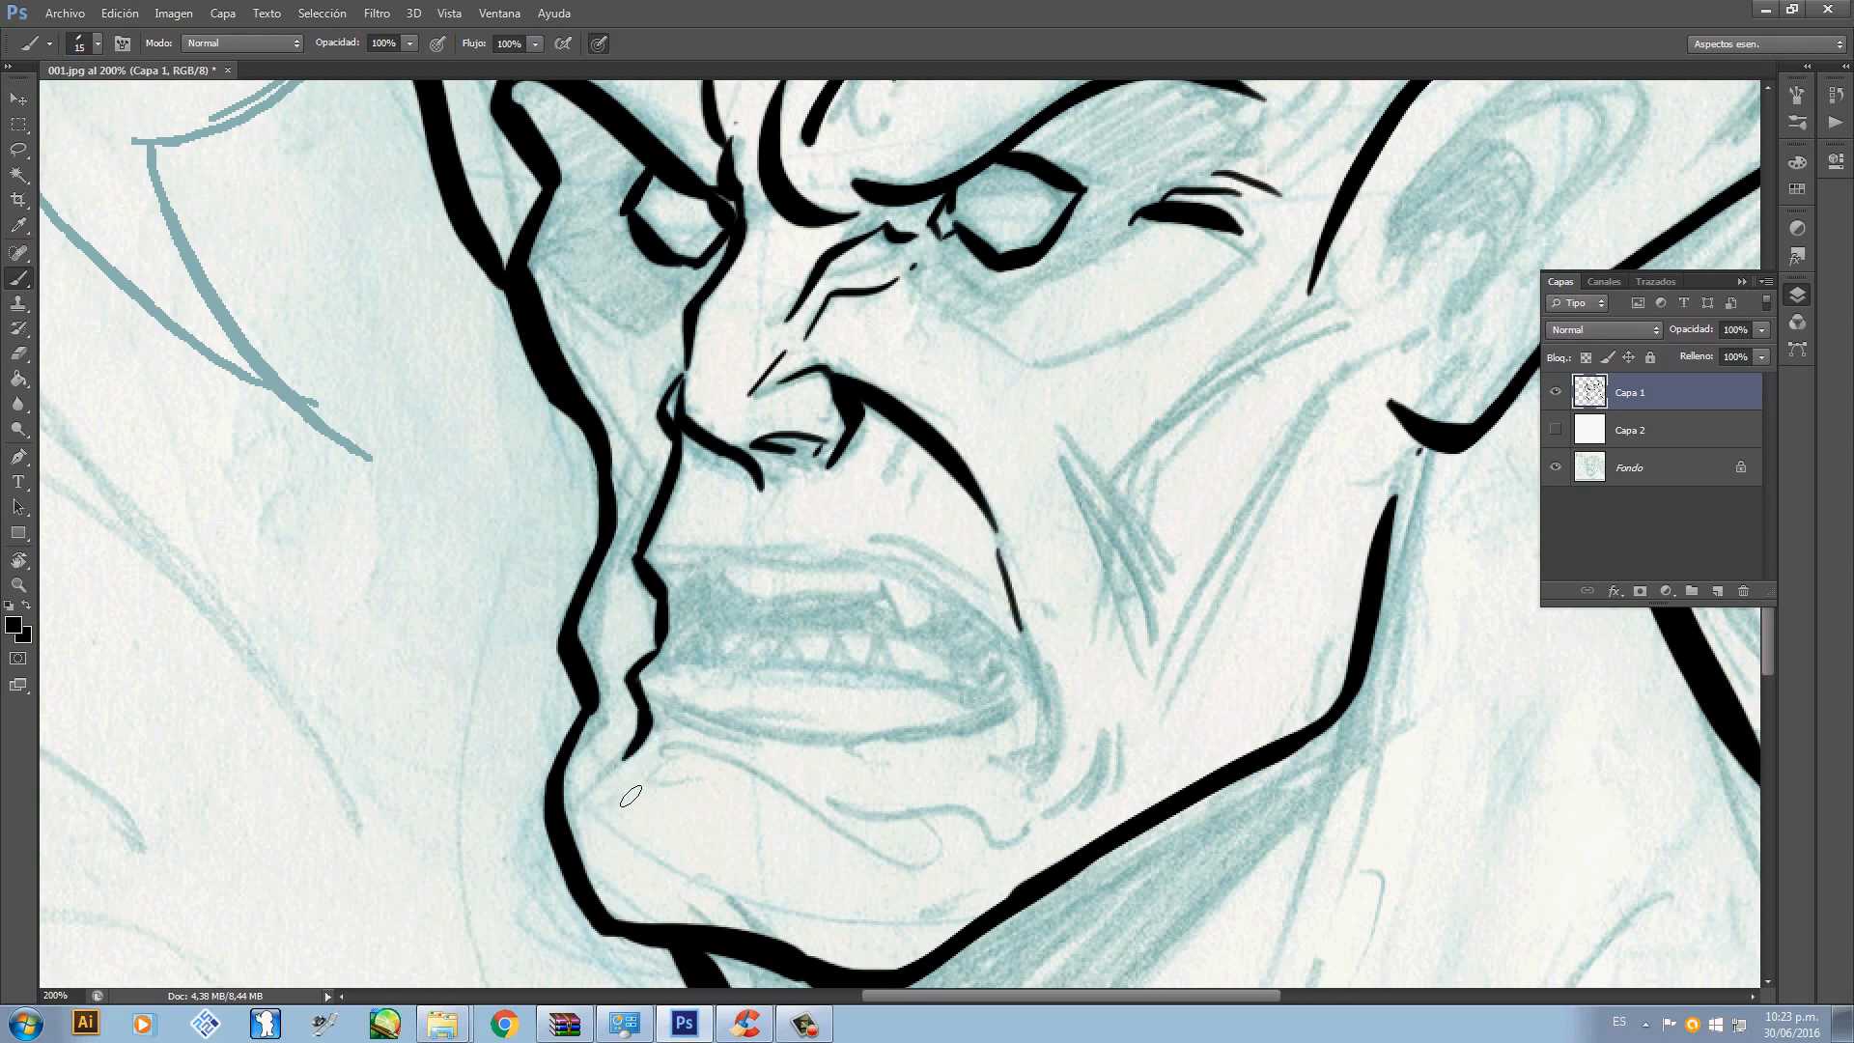
pyautogui.moveTo(702, 666); pyautogui.dragTo(681, 761)
# - Show the white layer Capa 2 to check the line art without the sketch, and hide it again
pyautogui.hotkey('ctrl', '-')
pyautogui.hotkey('ctrl', '-')
pyautogui.hotkey('ctrl', '-')
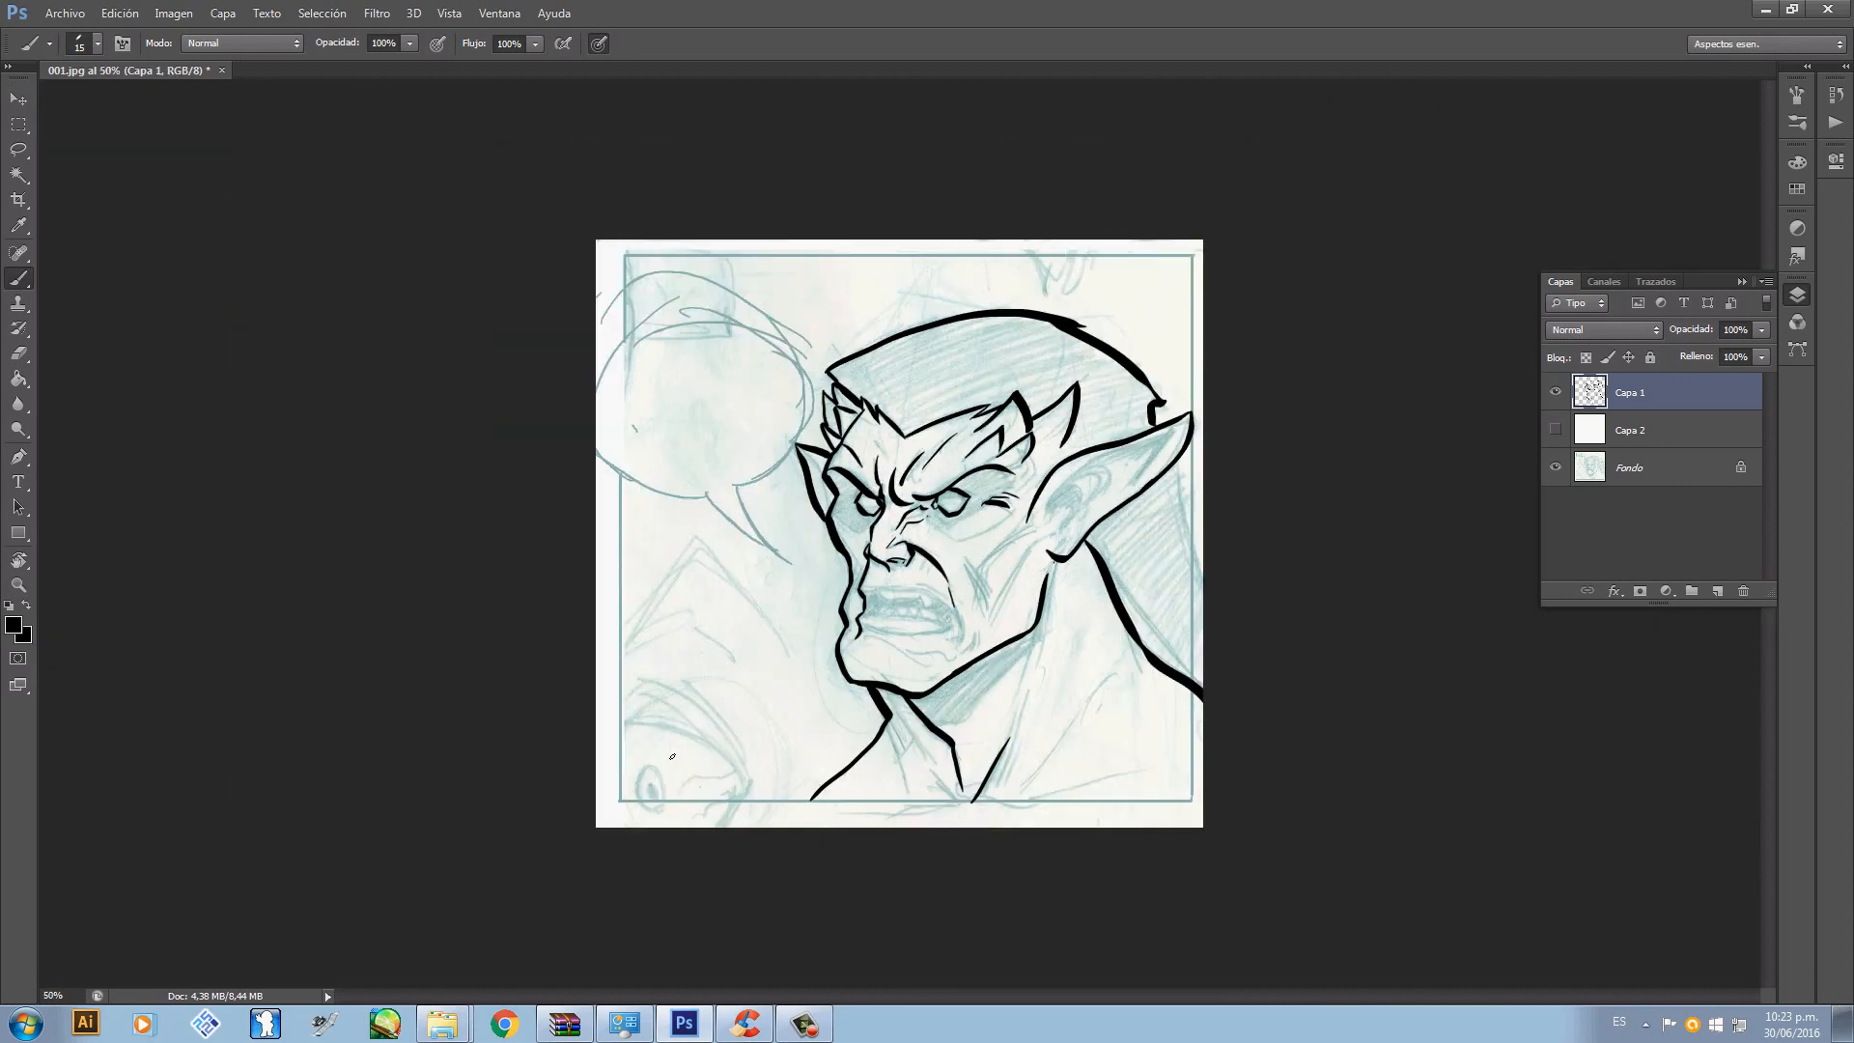
pyautogui.click(1556, 429)
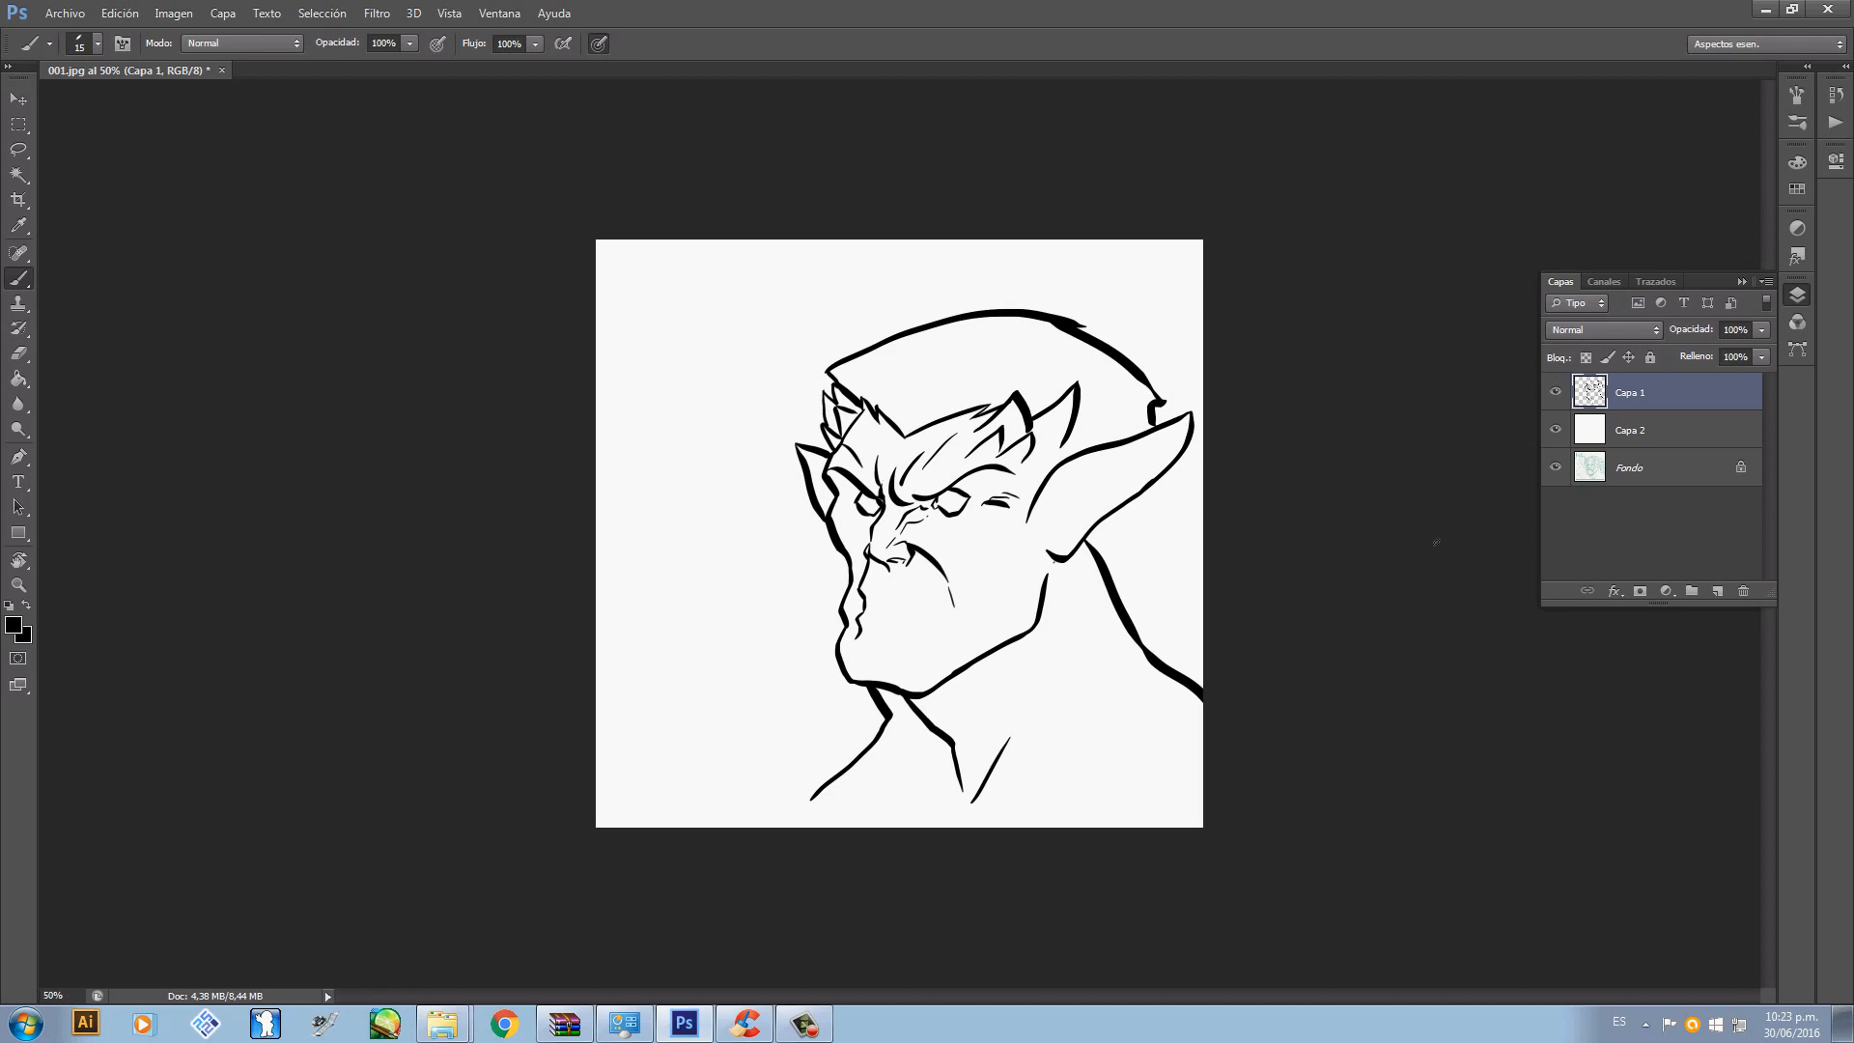
pyautogui.hotkey('ctrl', '+')
pyautogui.hotkey('ctrl', '+')
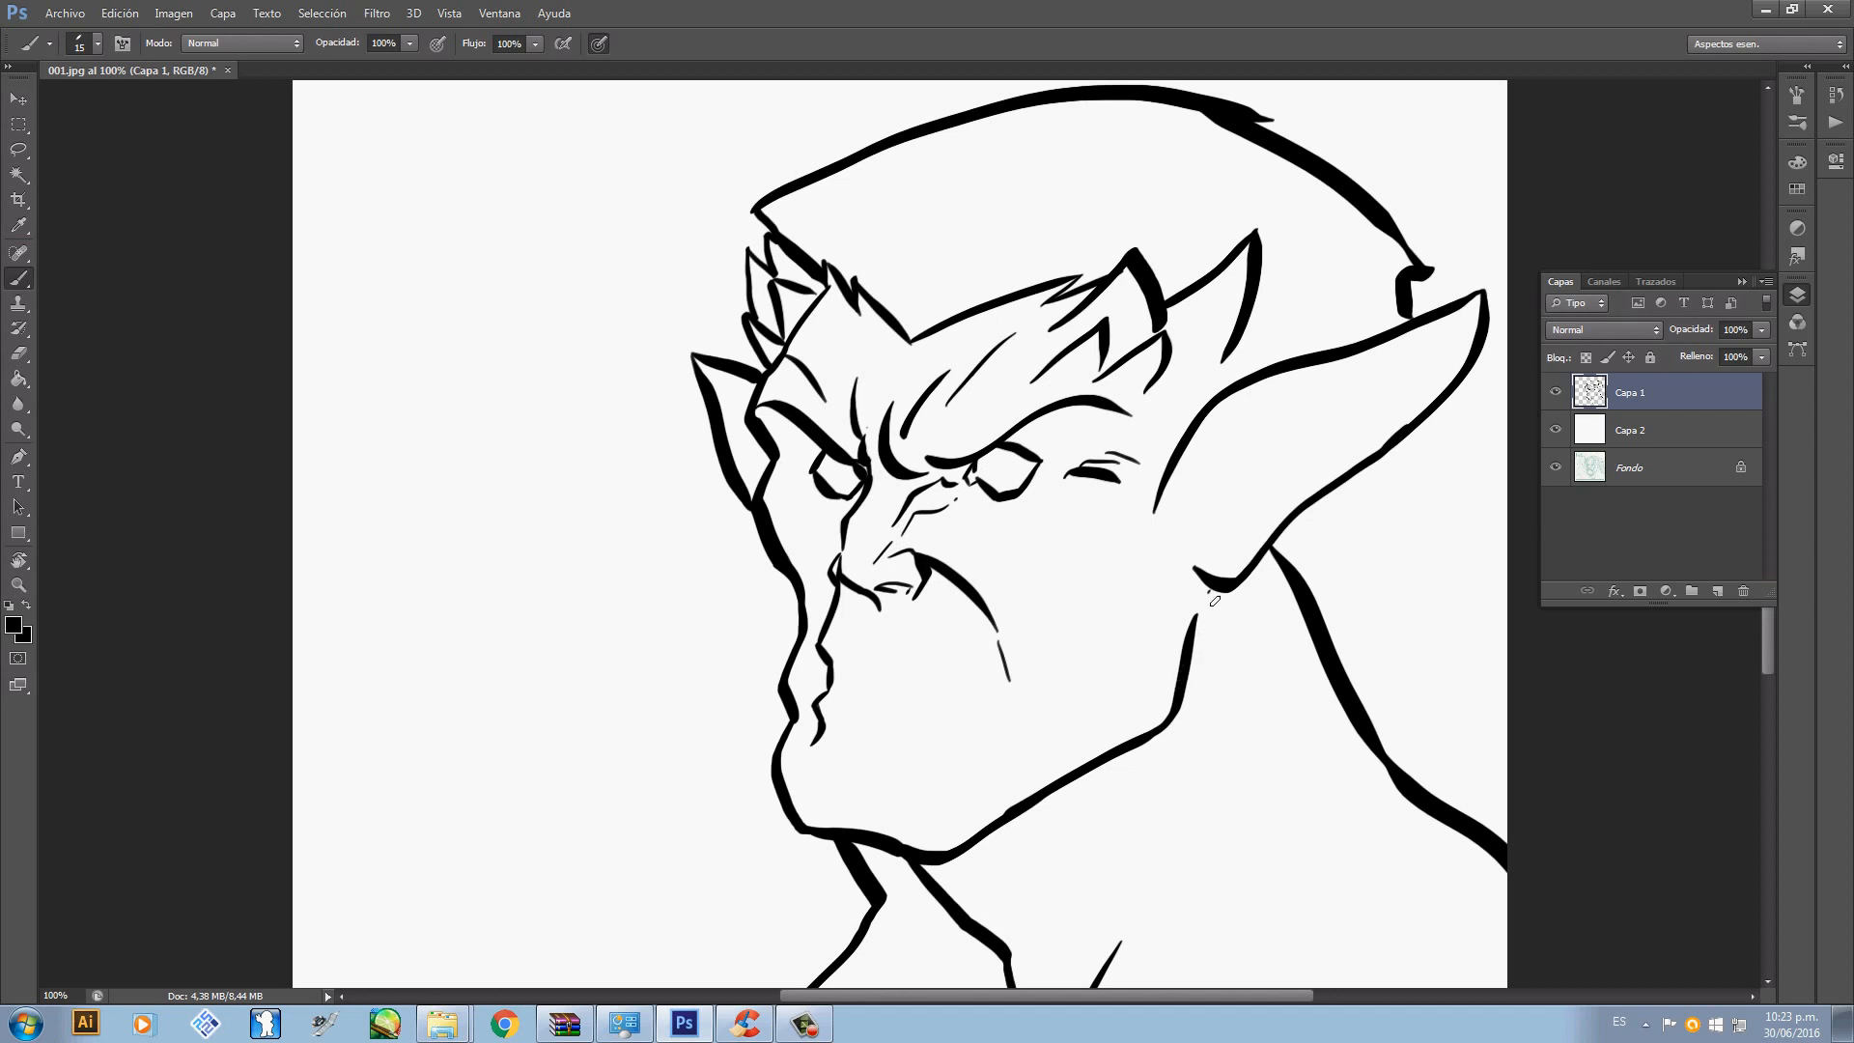
pyautogui.press('e')
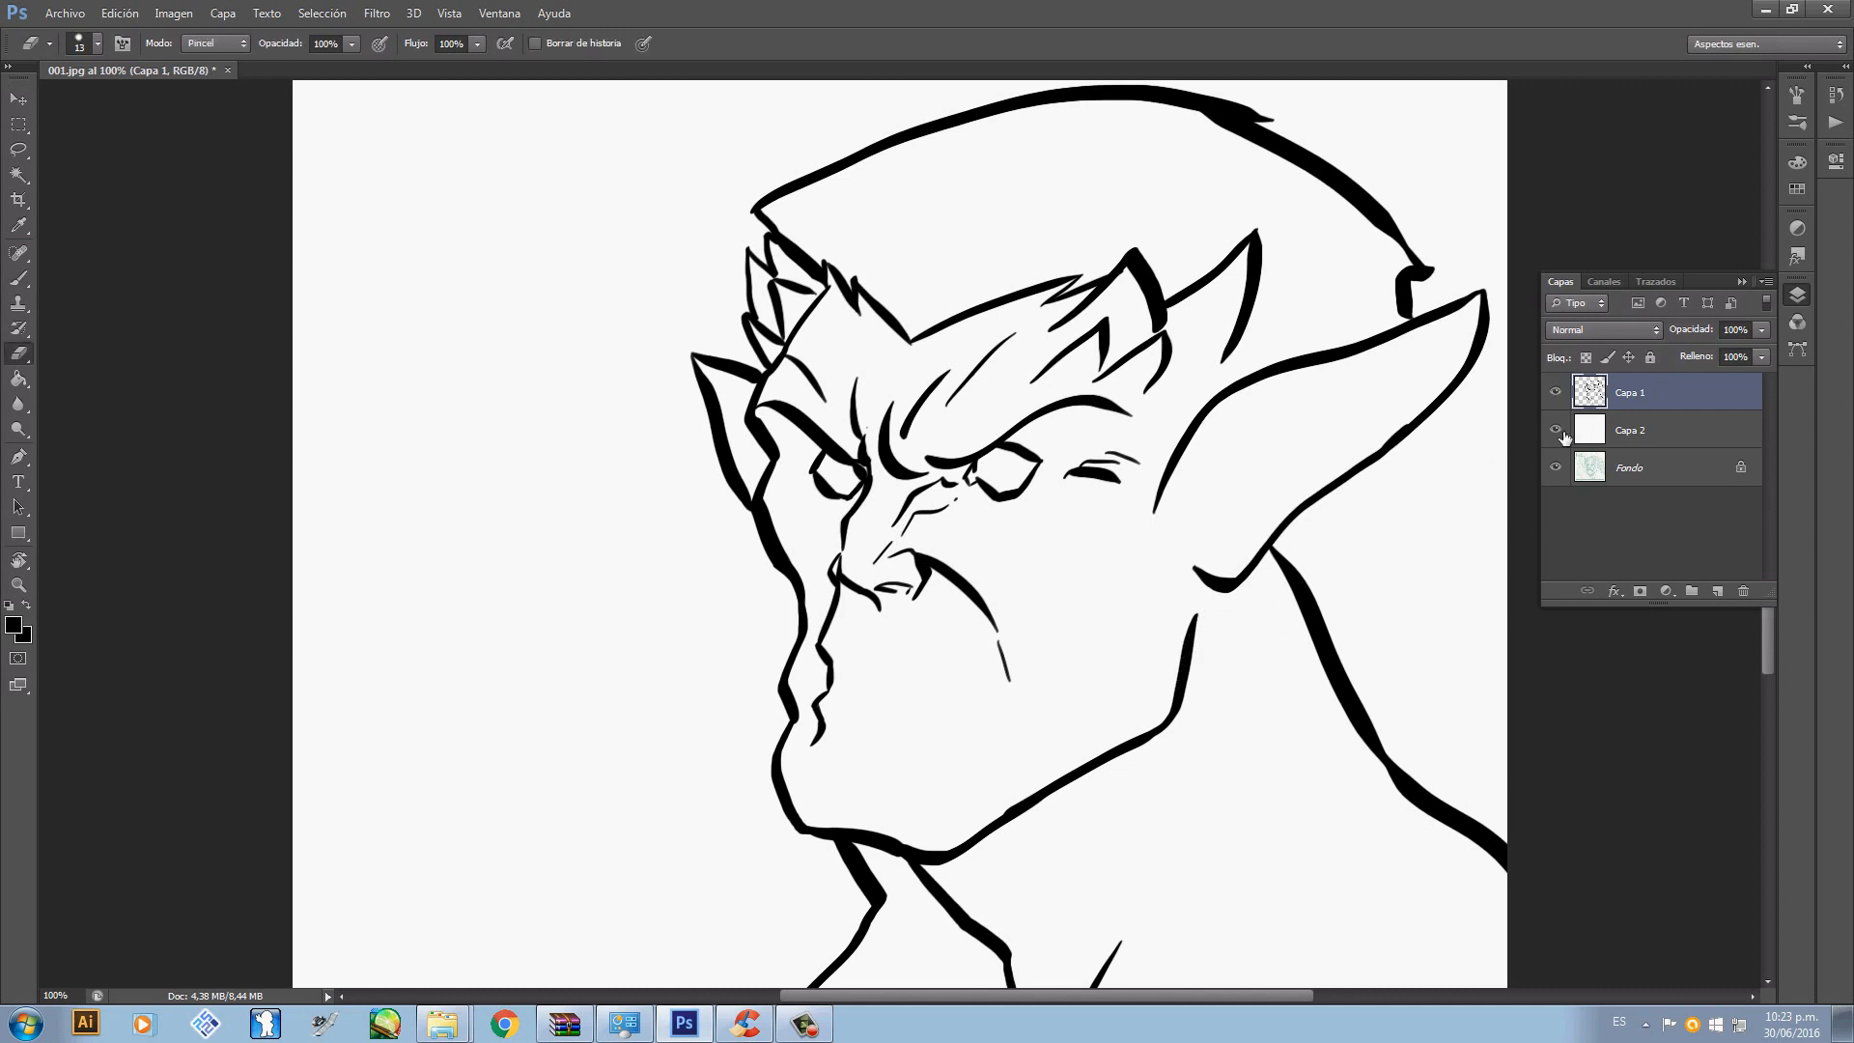
pyautogui.click(1558, 430)
pyautogui.click(1562, 433)
pyautogui.click(1556, 431)
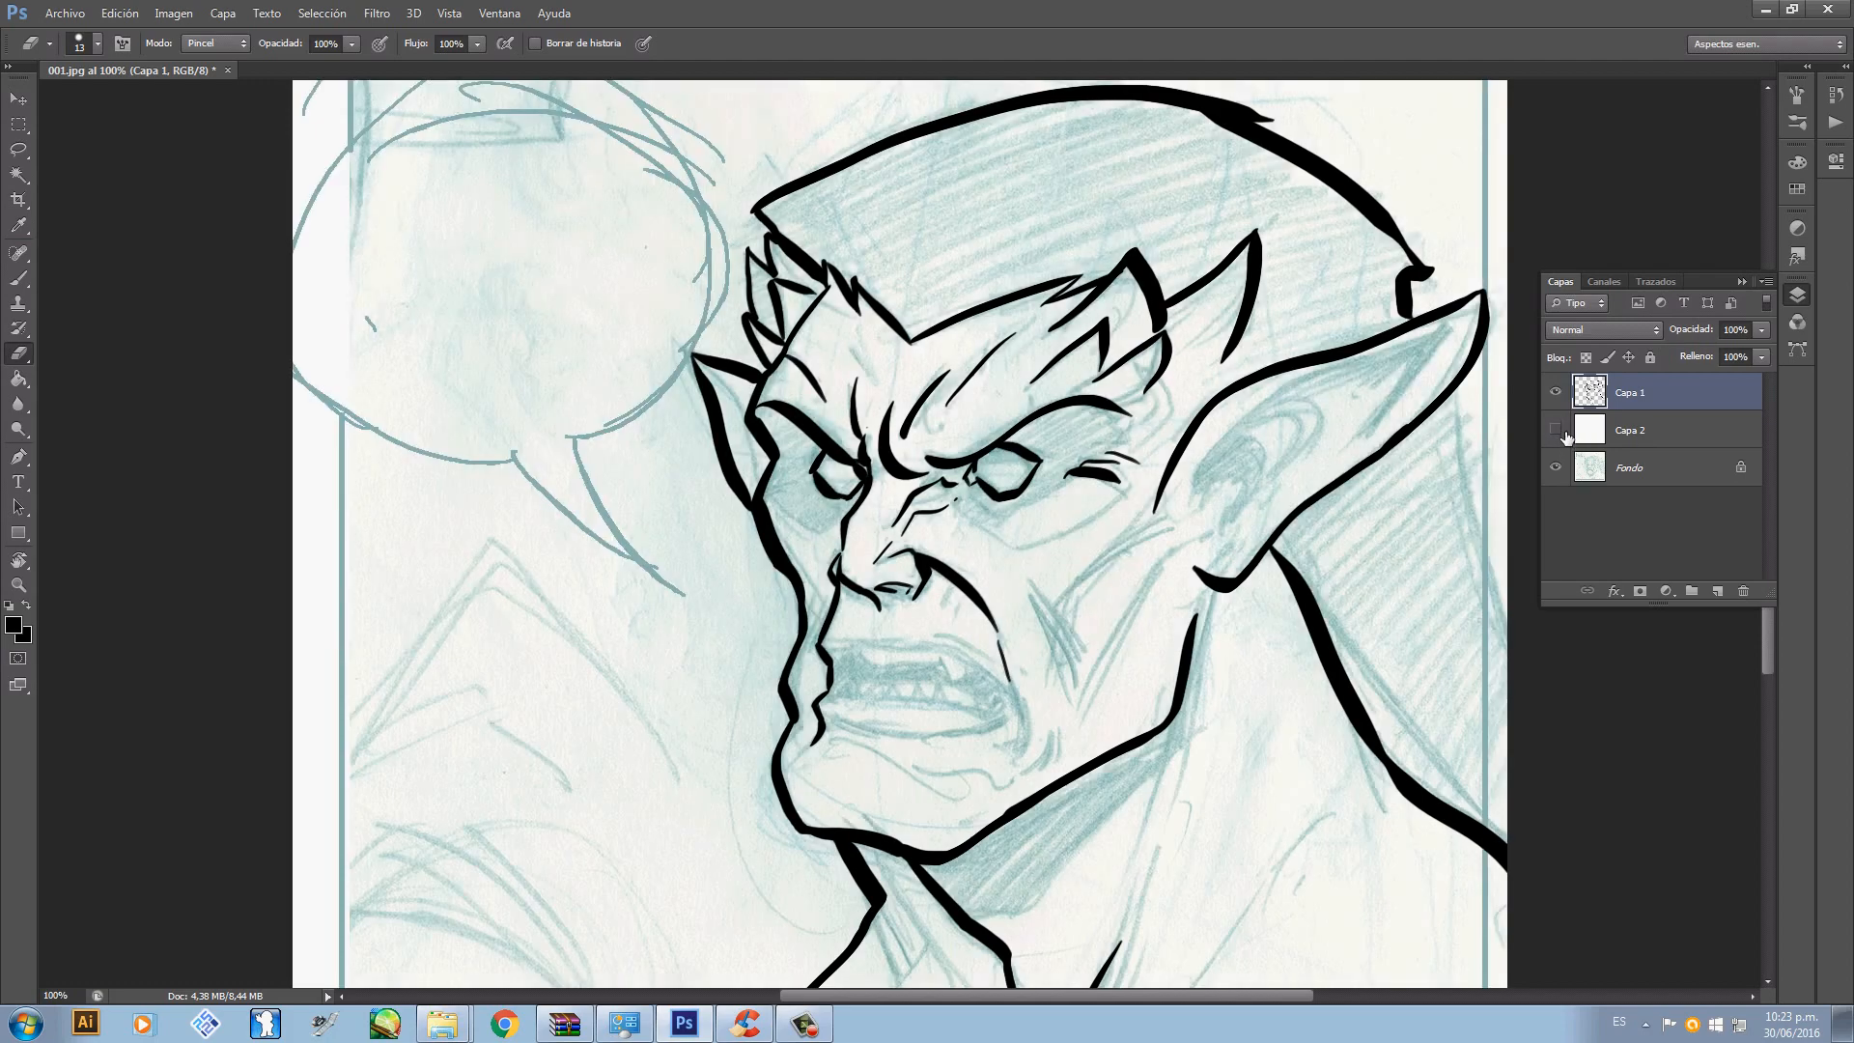
# - Ink the upper lip contour across the open mouth to its near corner and the short philtrum lines below the nose
pyautogui.scroll(6, 1496, 452)
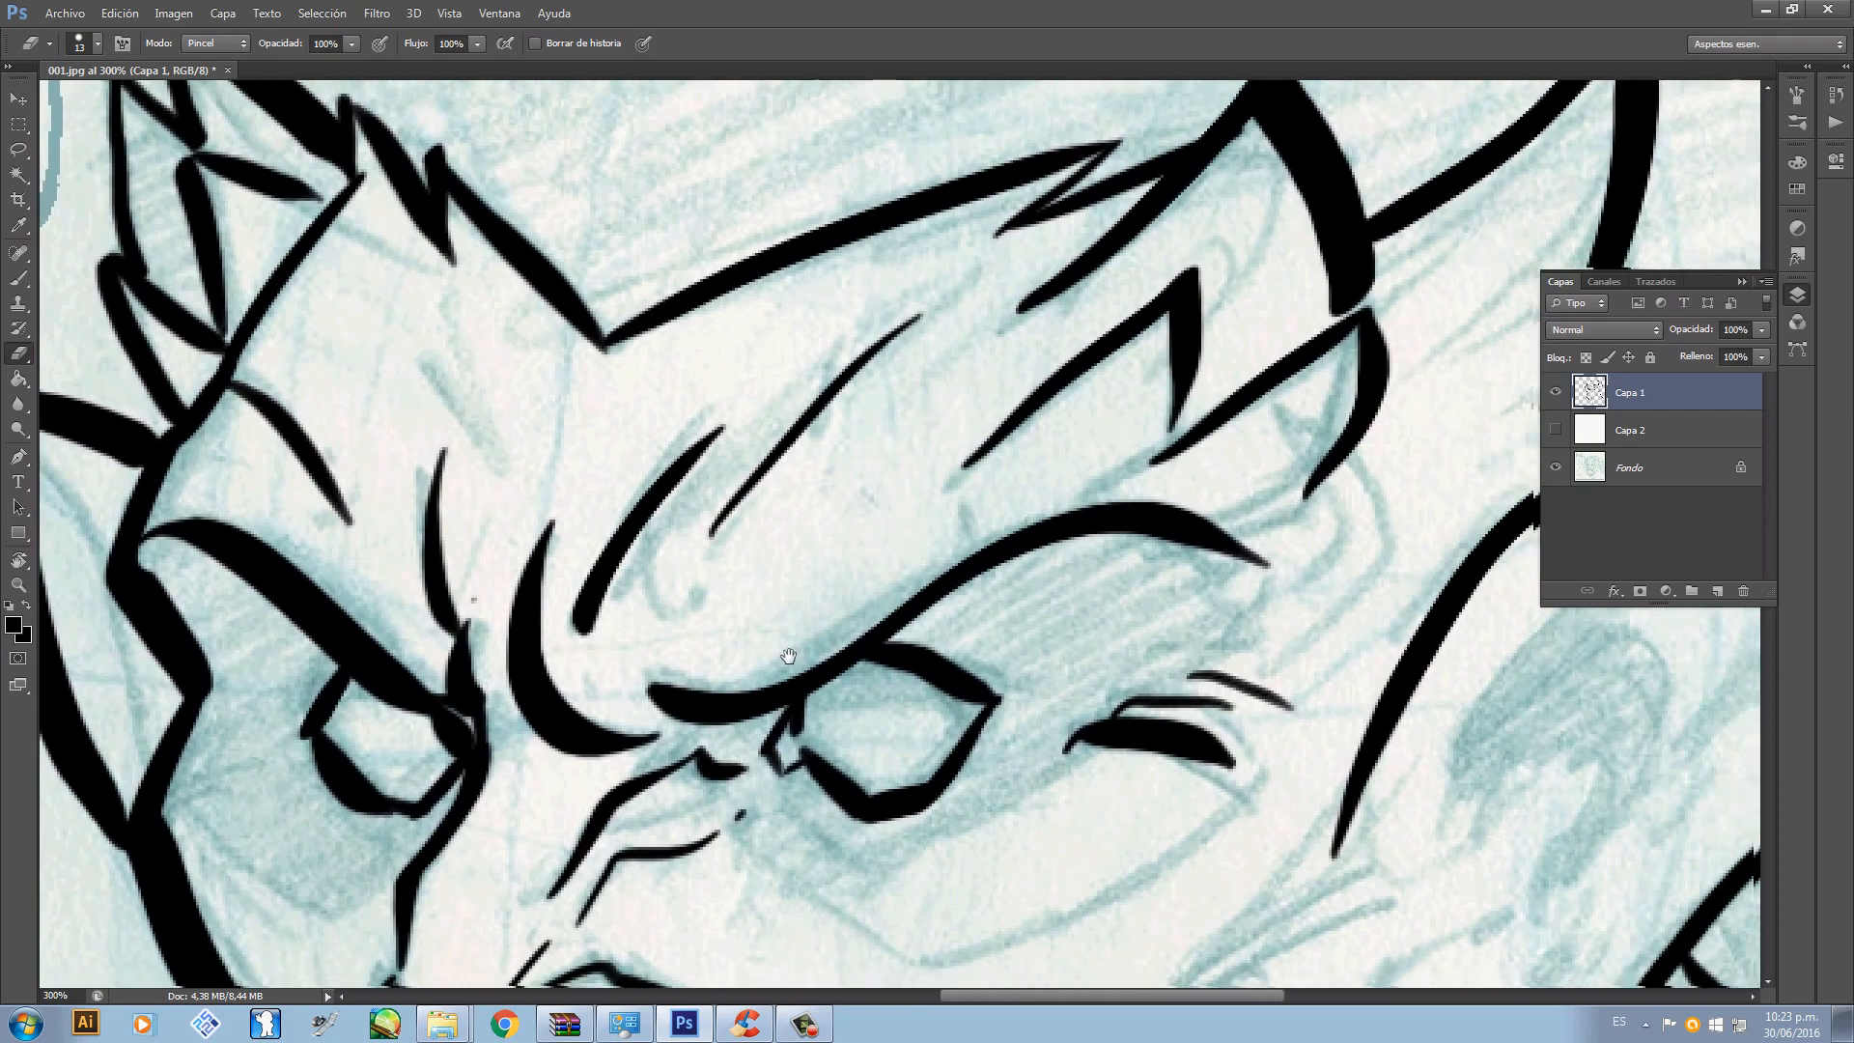
pyautogui.press('b')
pyautogui.moveTo(902, 683); pyautogui.dragTo(968, 345)
pyautogui.moveTo(1002, 542)
pyautogui.mouseDown()
pyautogui.moveTo(994, 434)
pyautogui.moveTo(1027, 270)
pyautogui.moveTo(1134, 363)
pyautogui.moveTo(1151, 212)
pyautogui.moveTo(1155, 324)
pyautogui.mouseUp()
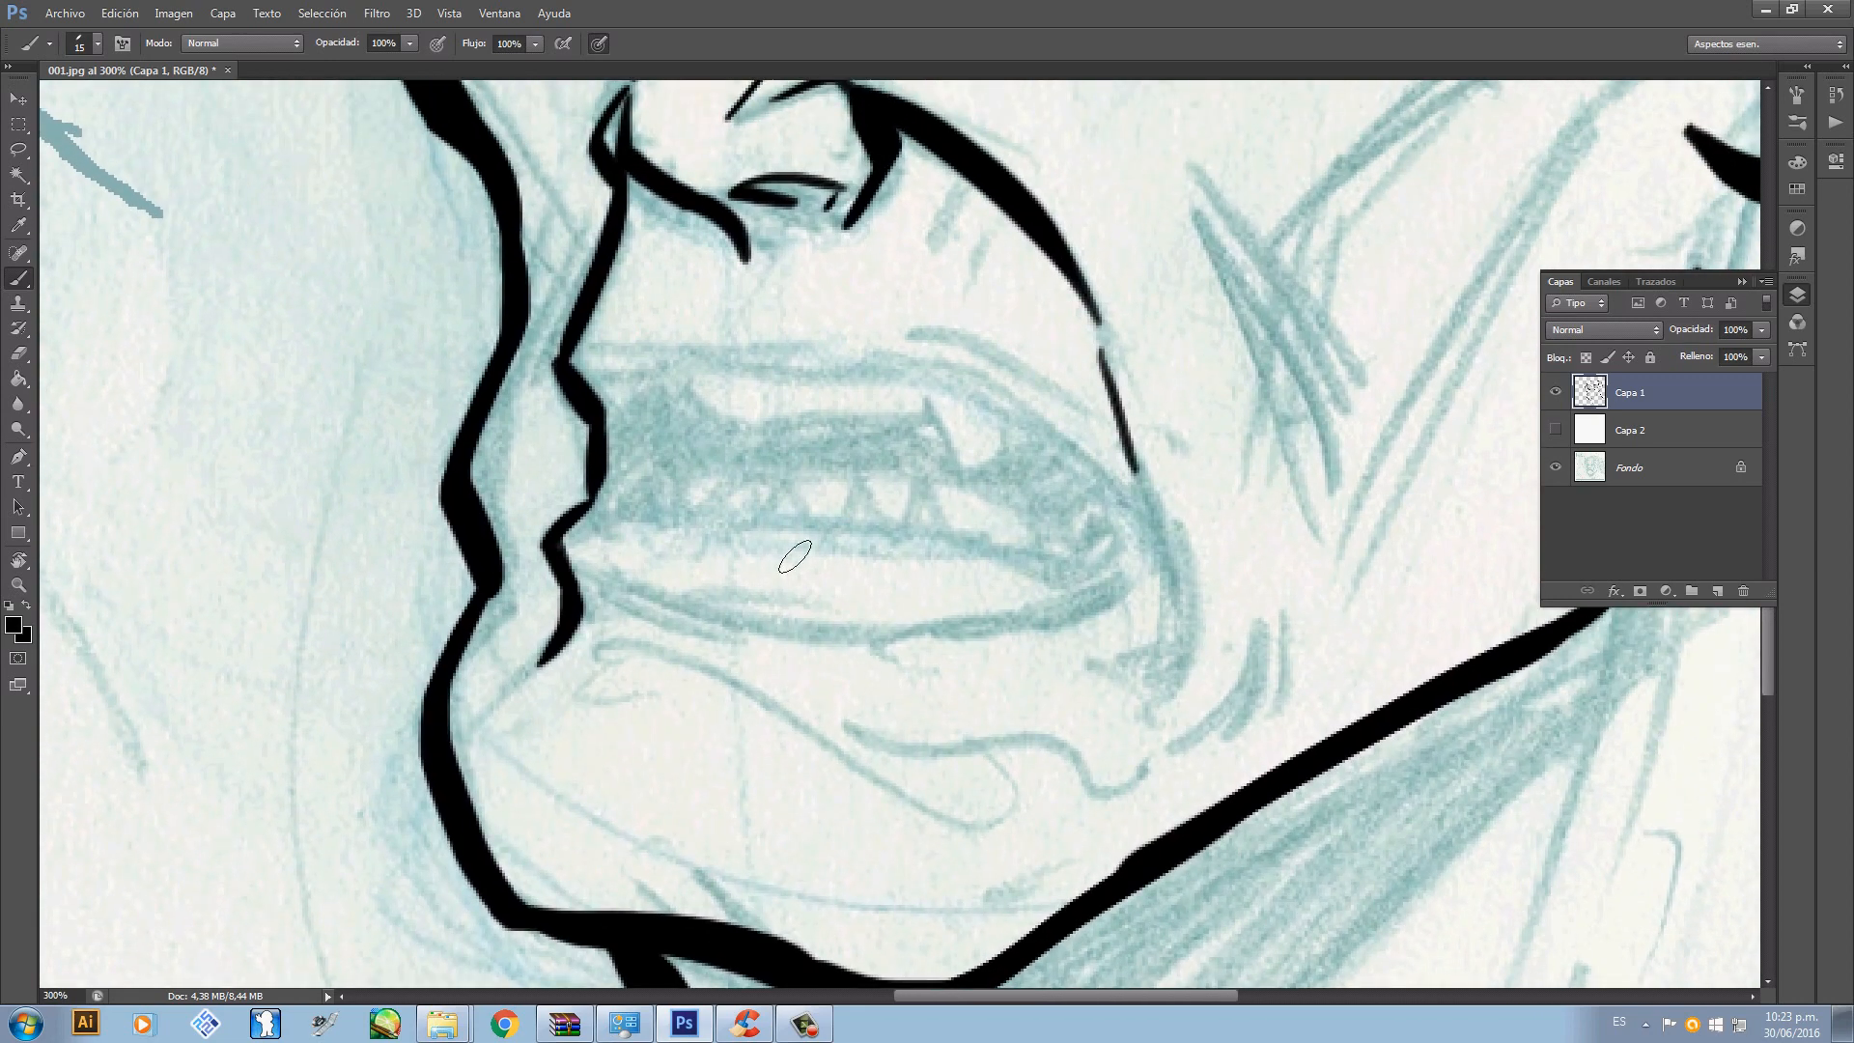
pyautogui.moveTo(565, 367); pyautogui.dragTo(777, 381)
pyautogui.hotkey('ctrl', 'z')
pyautogui.moveTo(583, 371); pyautogui.dragTo(813, 369)
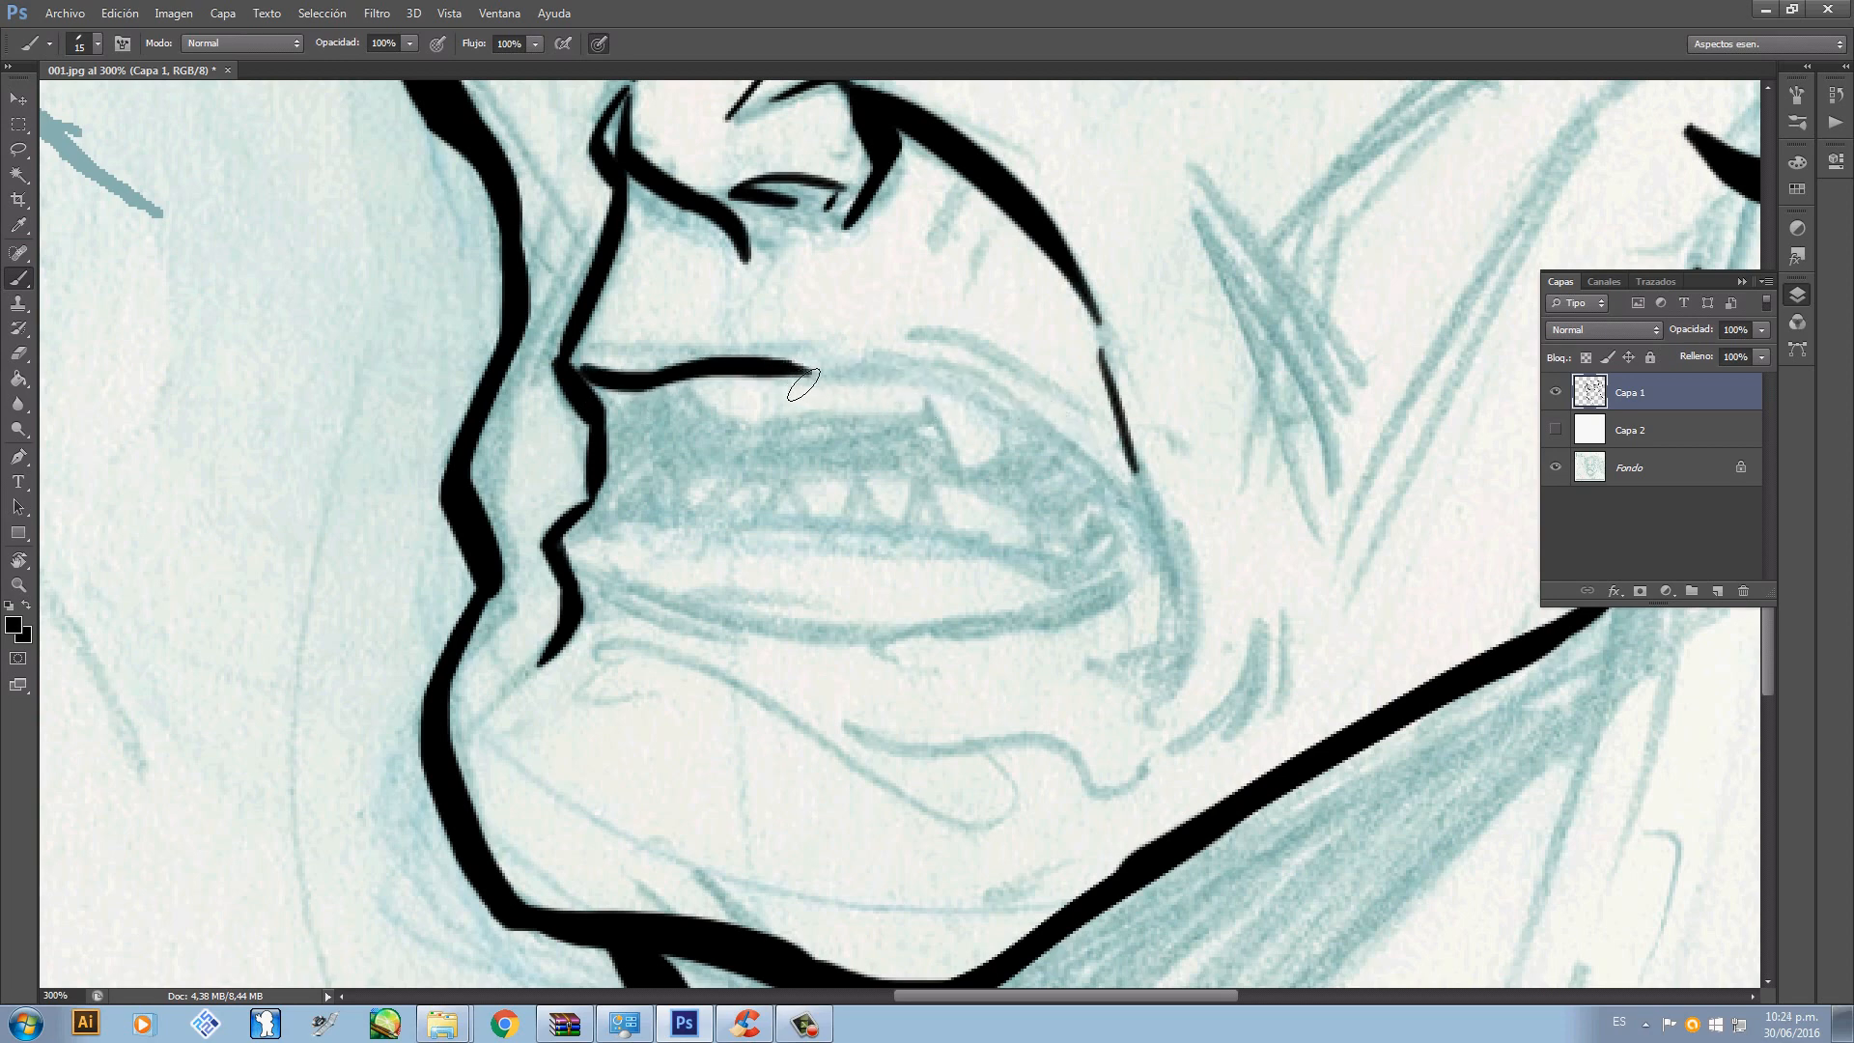
pyautogui.moveTo(799, 386)
pyautogui.mouseDown()
pyautogui.moveTo(872, 387)
pyautogui.moveTo(1142, 545)
pyautogui.moveTo(1109, 500)
pyautogui.moveTo(1144, 580)
pyautogui.mouseUp()
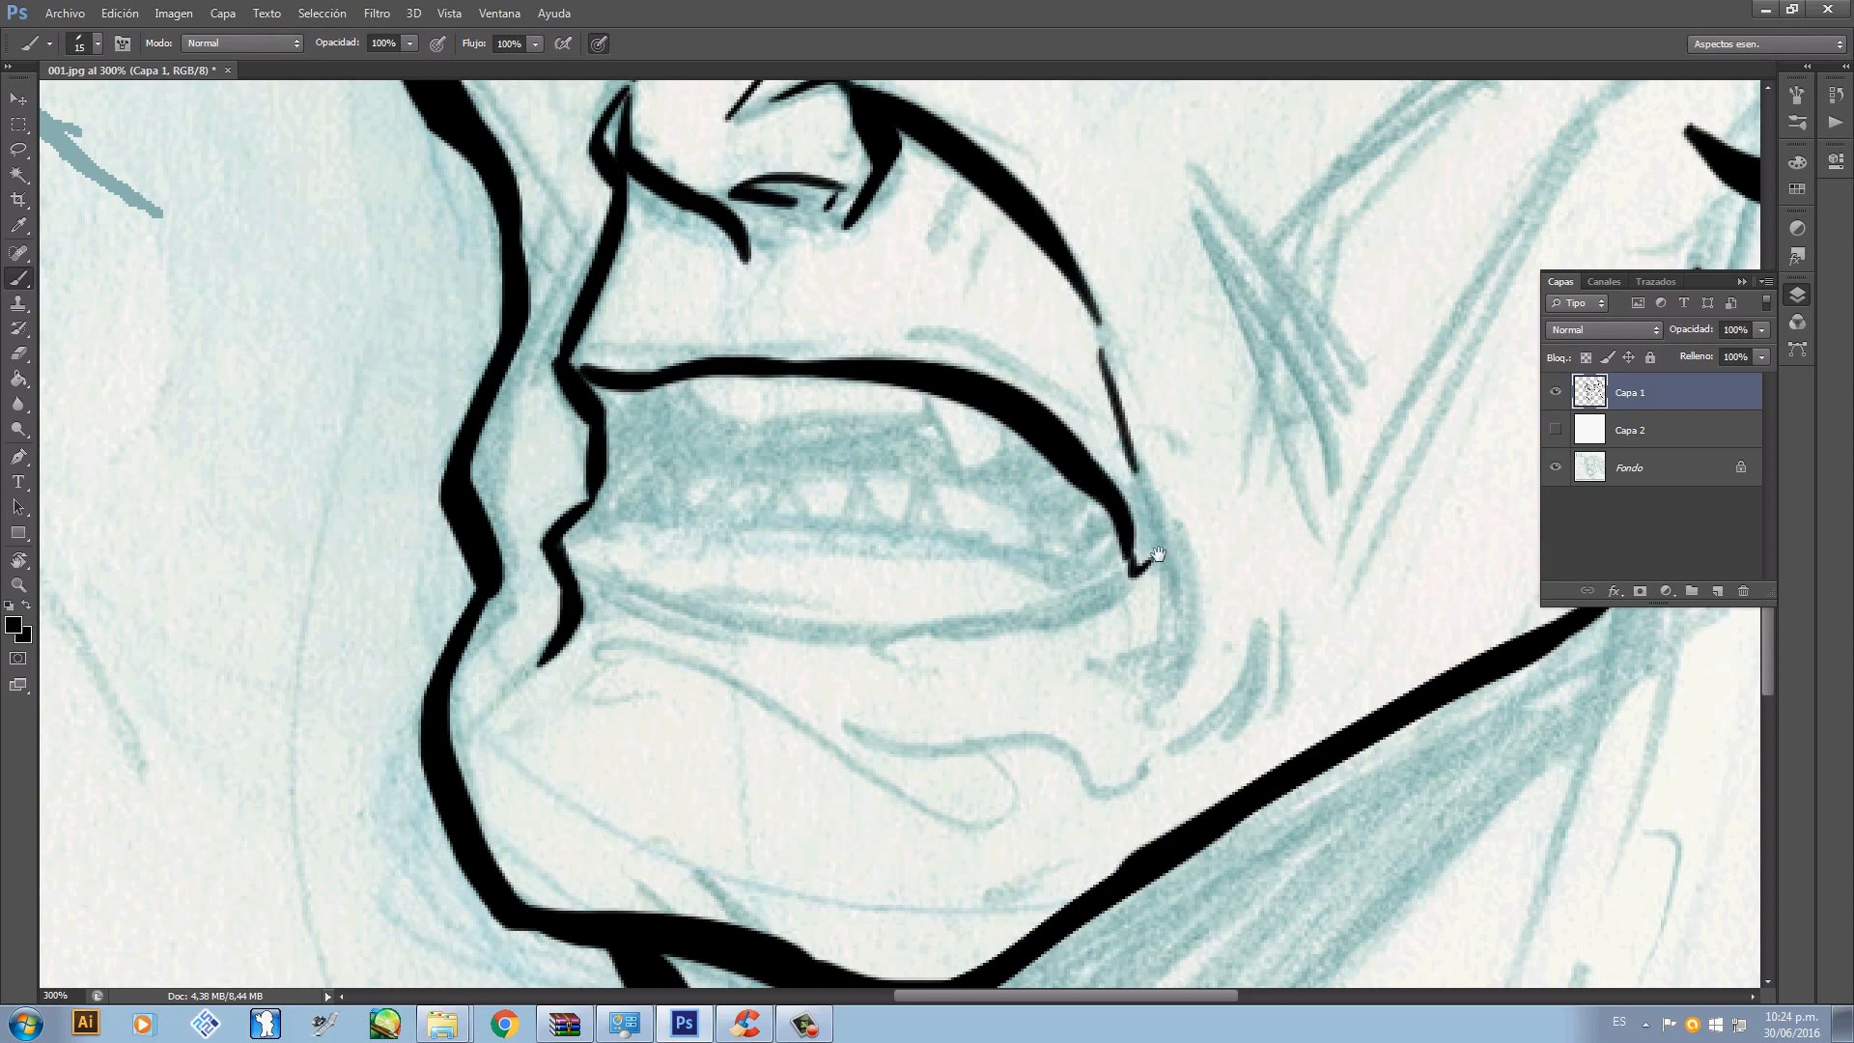
pyautogui.scroll(3, 1149, 579)
pyautogui.moveTo(768, 483); pyautogui.dragTo(741, 538)
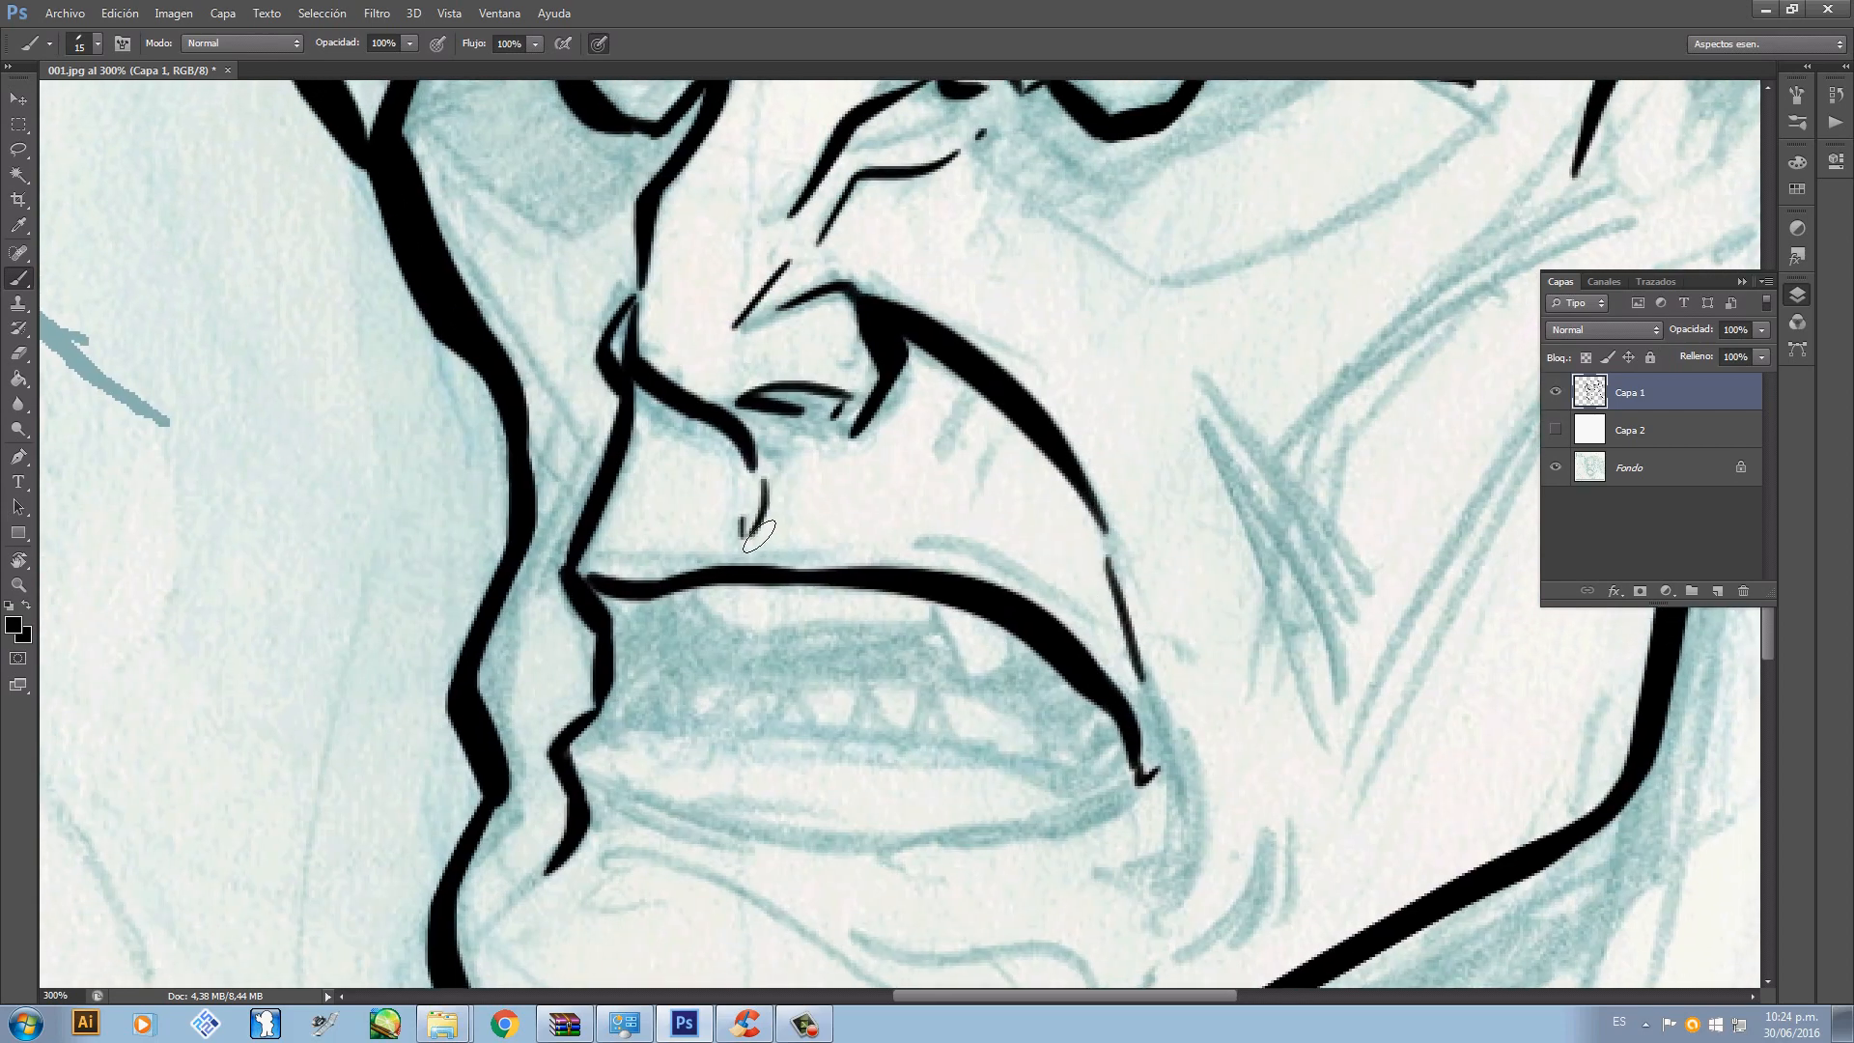
# - Ink the short stroke joining the near sideburn to the ear and touch up the front corner of the hair
pyautogui.moveTo(807, 391)
pyautogui.mouseDown()
pyautogui.moveTo(786, 667)
pyautogui.moveTo(816, 741)
pyautogui.mouseUp()
pyautogui.moveTo(1041, 519); pyautogui.dragTo(813, 645)
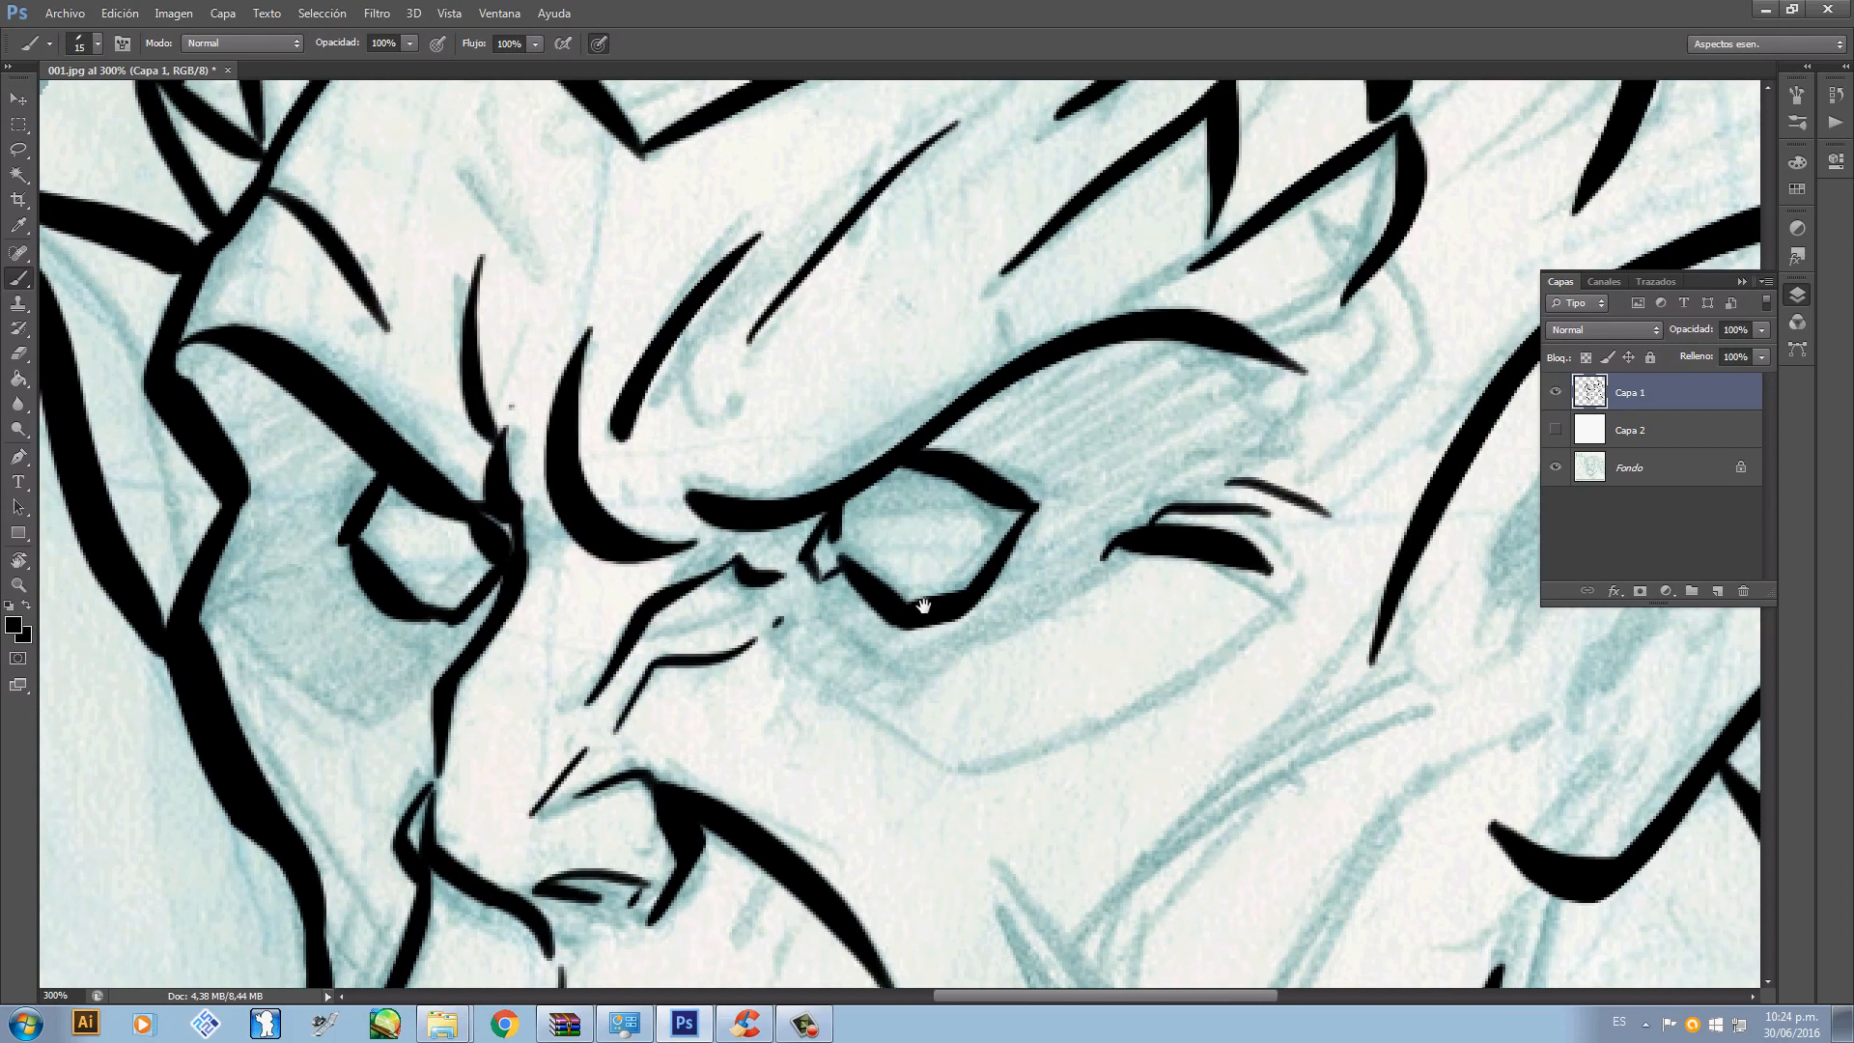
pyautogui.moveTo(1130, 380); pyautogui.dragTo(820, 608)
pyautogui.moveTo(1075, 493); pyautogui.dragTo(1076, 550)
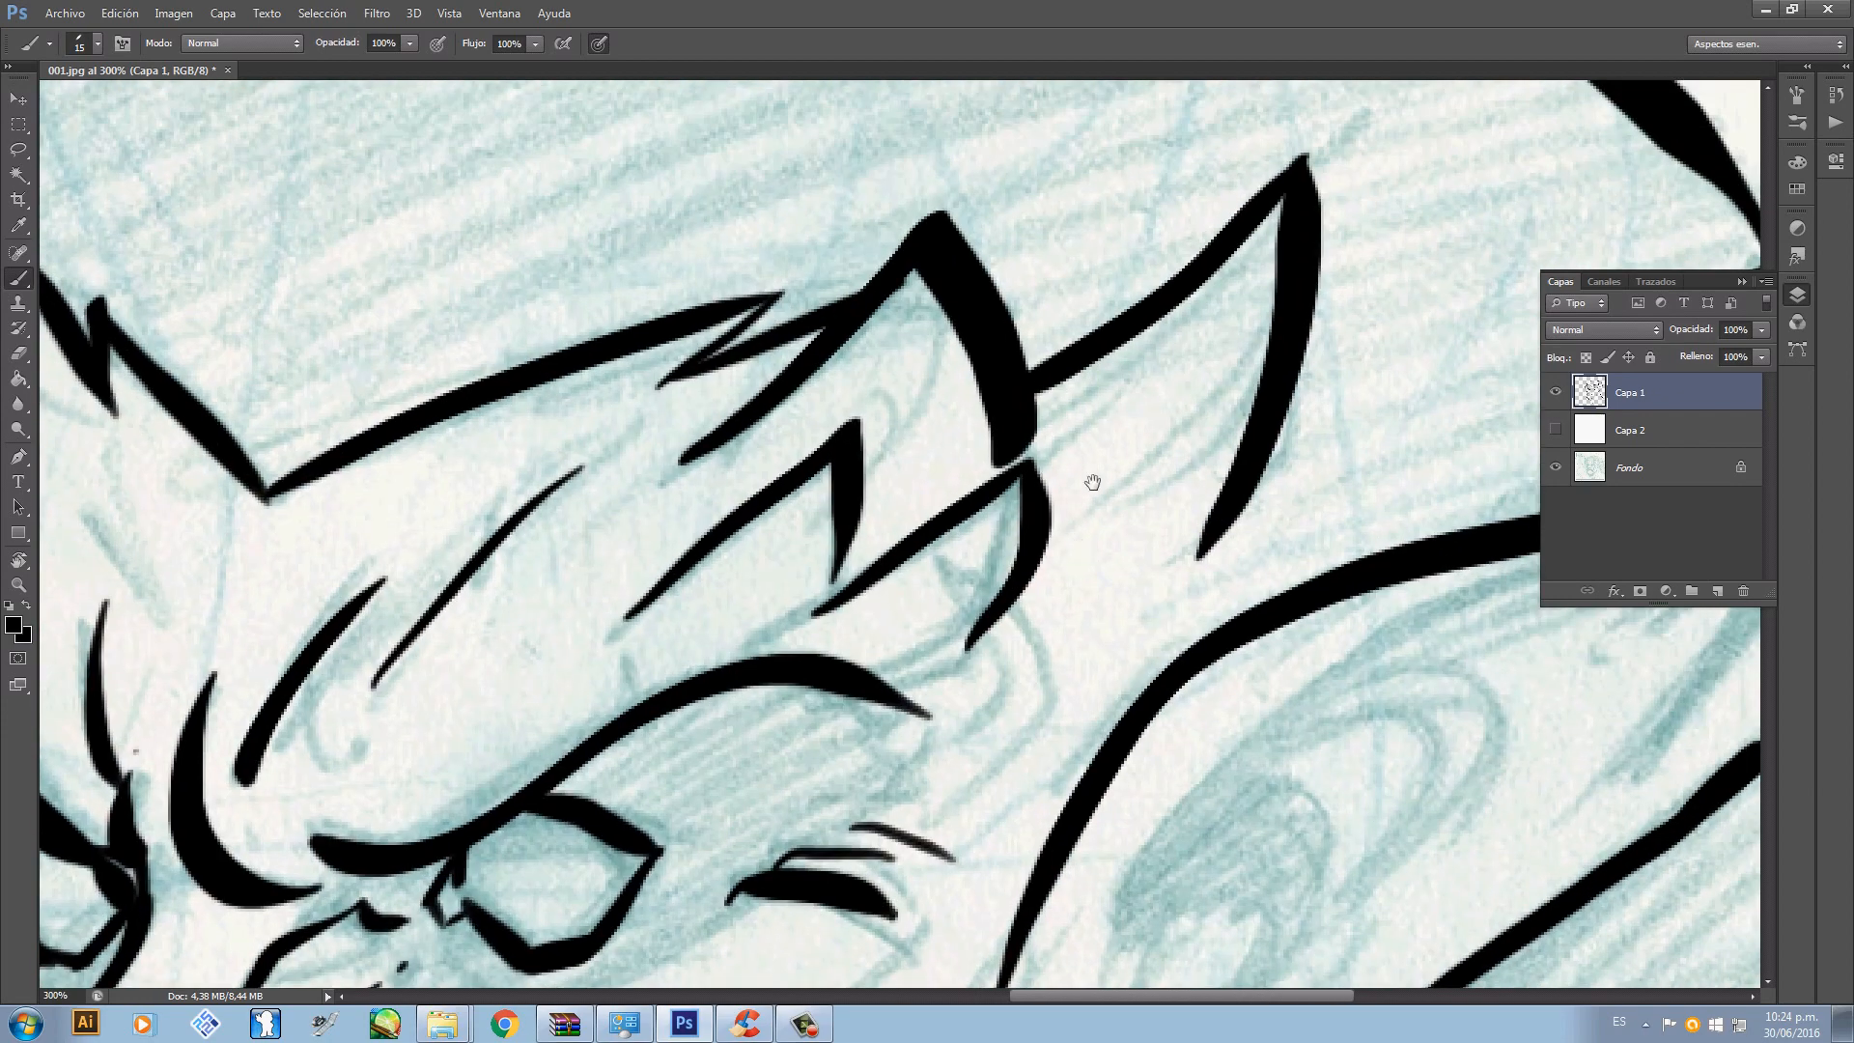
pyautogui.moveTo(1092, 484); pyautogui.dragTo(1320, 645)
pyautogui.moveTo(843, 253); pyautogui.dragTo(958, 461)
pyautogui.moveTo(502, 610)
pyautogui.mouseDown()
pyautogui.moveTo(799, 629)
pyautogui.moveTo(909, 608)
pyautogui.mouseUp()
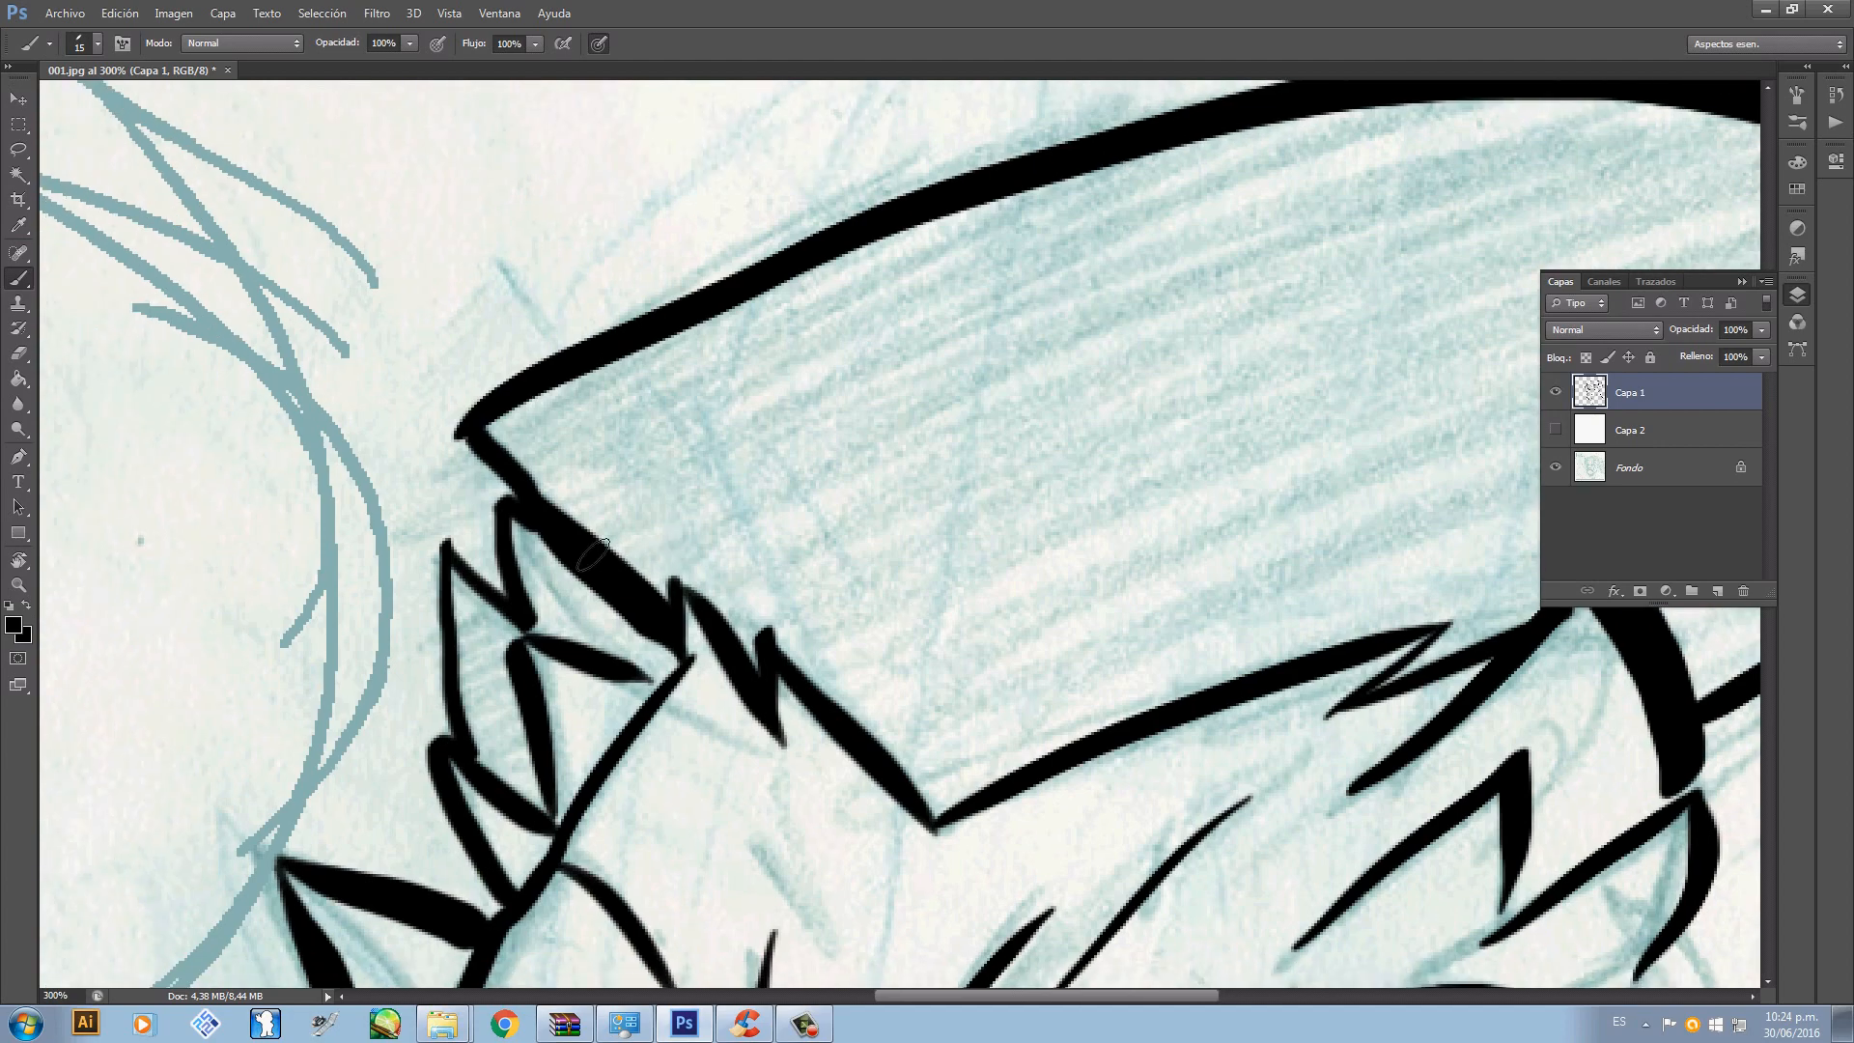
pyautogui.moveTo(475, 455)
pyautogui.mouseDown()
pyautogui.moveTo(536, 502)
pyautogui.moveTo(498, 513)
pyautogui.mouseUp()
# - Ink the inner contour line of the far pointed ear in black
pyautogui.hotkey('ctrl', '-')
pyautogui.hotkey('ctrl', '-')
pyautogui.hotkey('ctrl', '-')
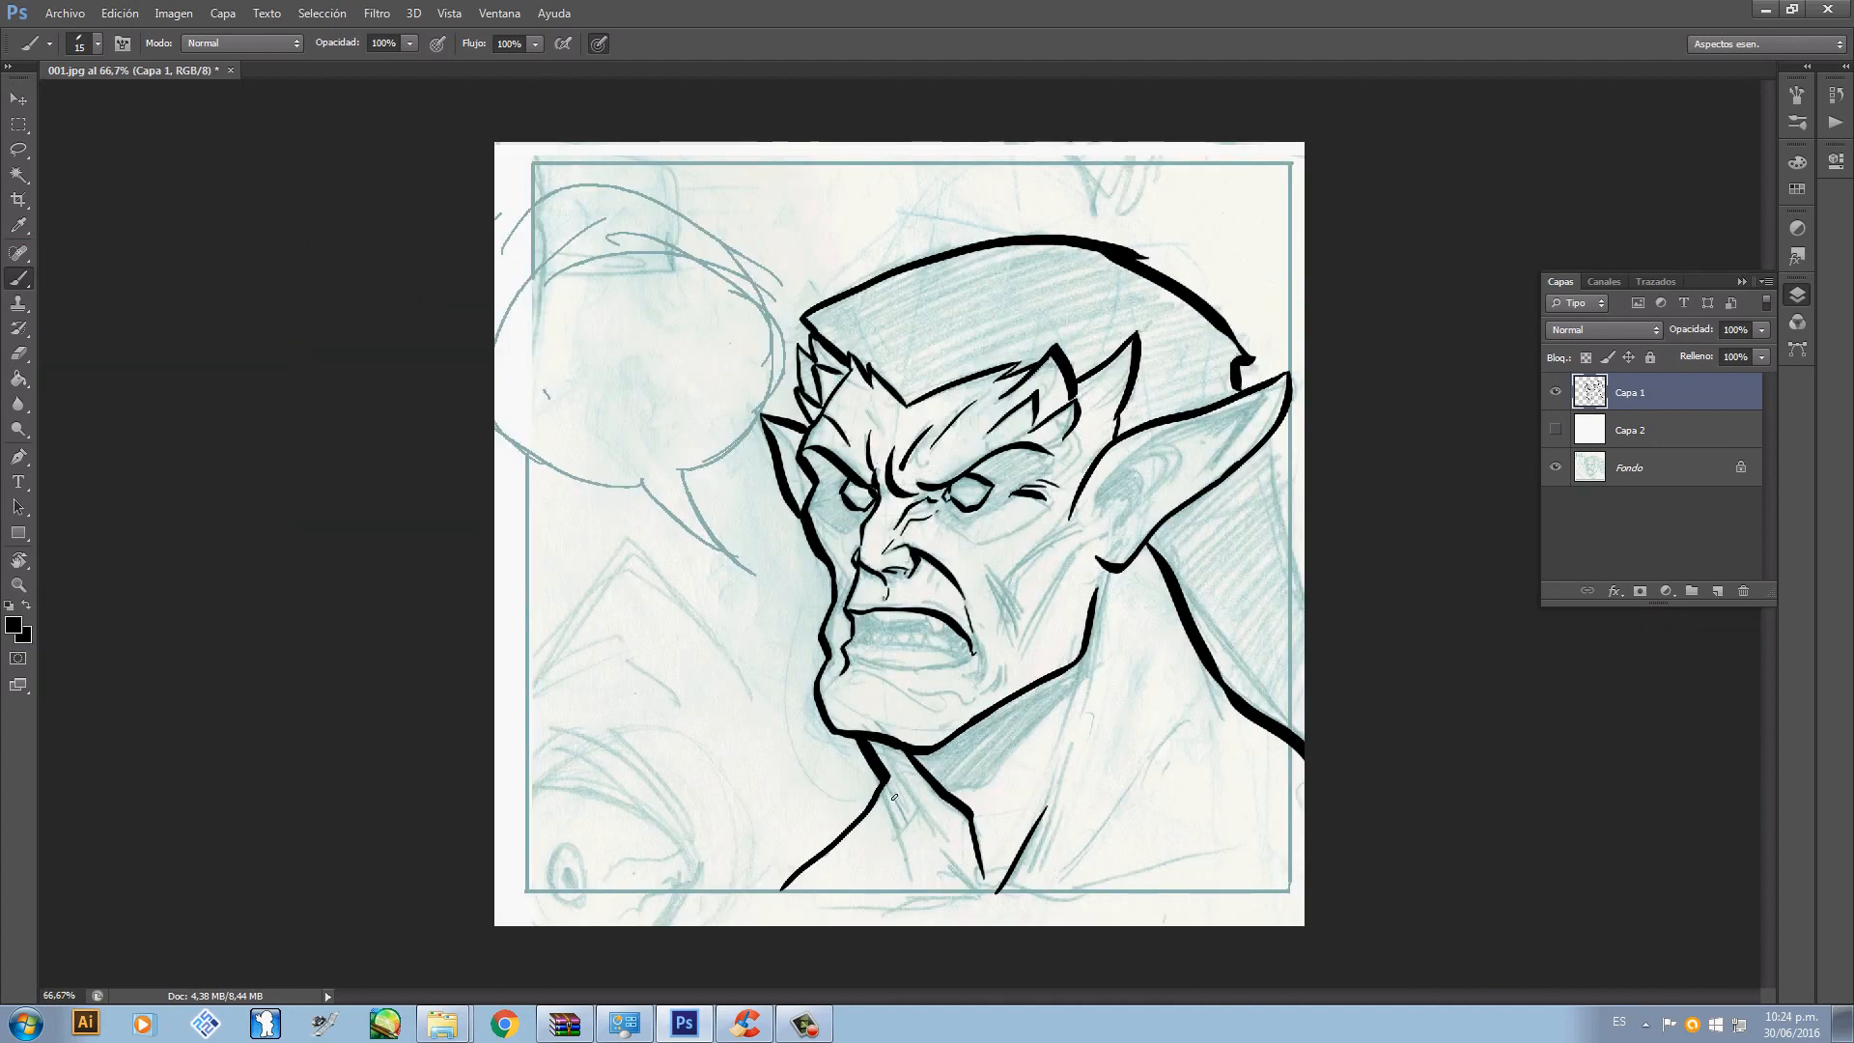
pyautogui.hotkey('ctrl', '+')
pyautogui.hotkey('ctrl', '+')
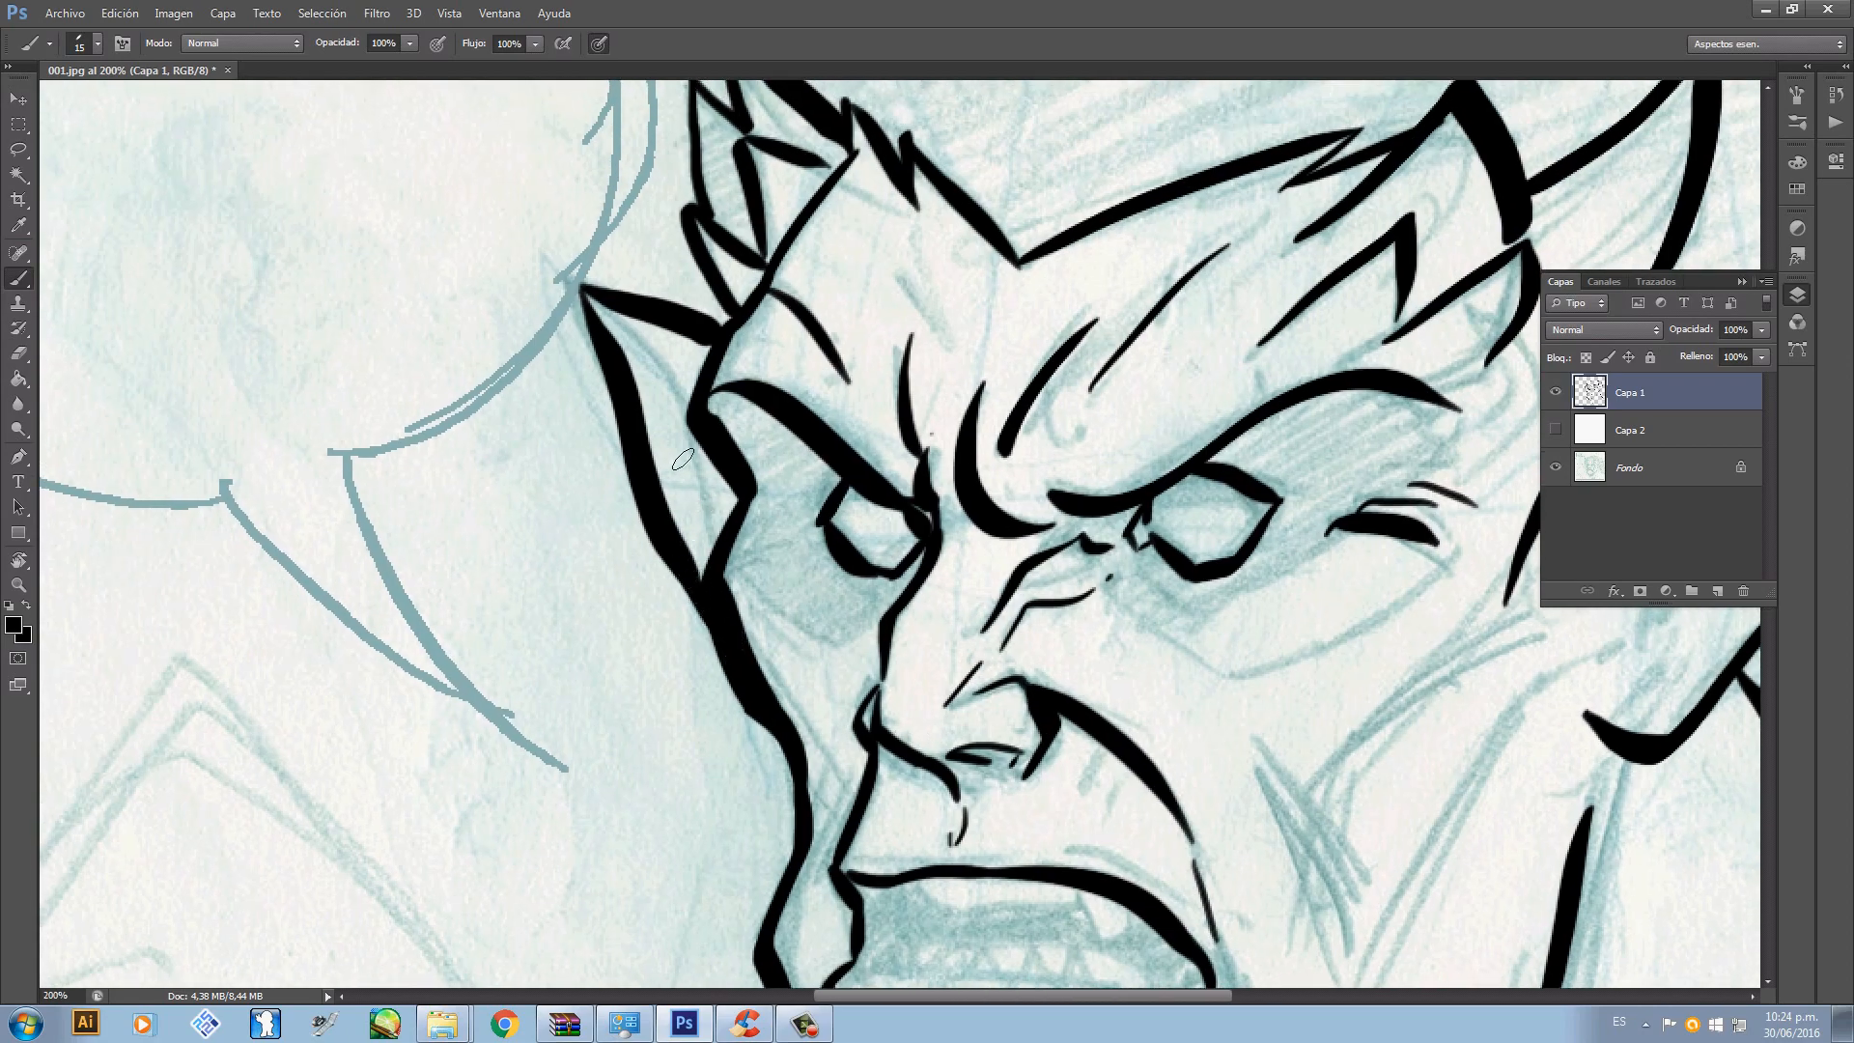
pyautogui.moveTo(601, 303); pyautogui.dragTo(715, 516)
pyautogui.hotkey('ctrl', 'z')
pyautogui.moveTo(606, 308); pyautogui.dragTo(727, 496)
pyautogui.hotkey('ctrl', 'z')
pyautogui.moveTo(606, 306)
pyautogui.mouseDown()
pyautogui.moveTo(686, 417)
pyautogui.moveTo(731, 559)
pyautogui.mouseUp()
# - Ink the inner rim of the near ear in black, from the ear opening up to the tip and partway back
pyautogui.moveTo(1025, 642)
pyautogui.mouseDown()
pyautogui.moveTo(930, 567)
pyautogui.moveTo(705, 637)
pyautogui.moveTo(734, 630)
pyautogui.moveTo(829, 457)
pyautogui.mouseUp()
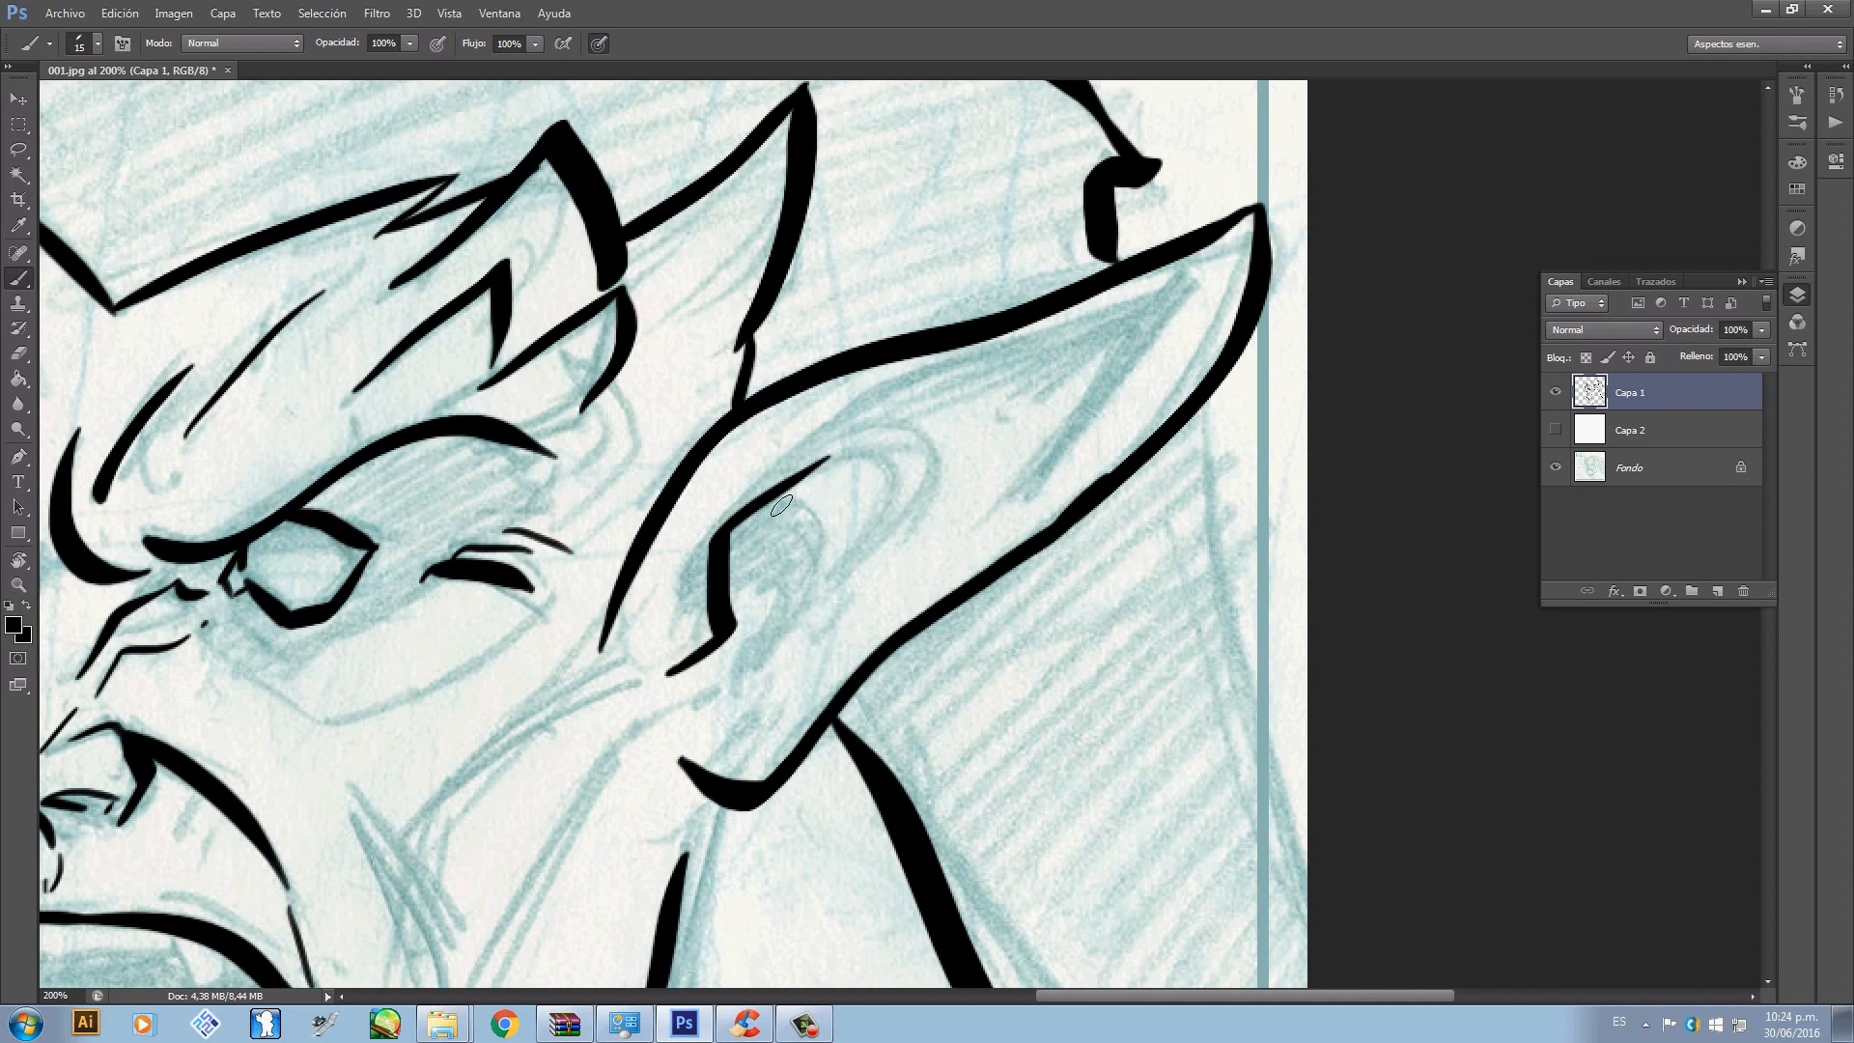
pyautogui.hotkey('ctrl', 'z')
pyautogui.moveTo(1185, 282); pyautogui.dragTo(1089, 442)
# - Ink the small curved cartilage folds inside the near ear in black
pyautogui.moveTo(765, 497)
pyautogui.mouseDown()
pyautogui.moveTo(858, 522)
pyautogui.moveTo(790, 612)
pyautogui.moveTo(809, 501)
pyautogui.moveTo(775, 624)
pyautogui.mouseUp()
pyautogui.hotkey('ctrl', 'z')
pyautogui.hotkey('ctrl', 'z')
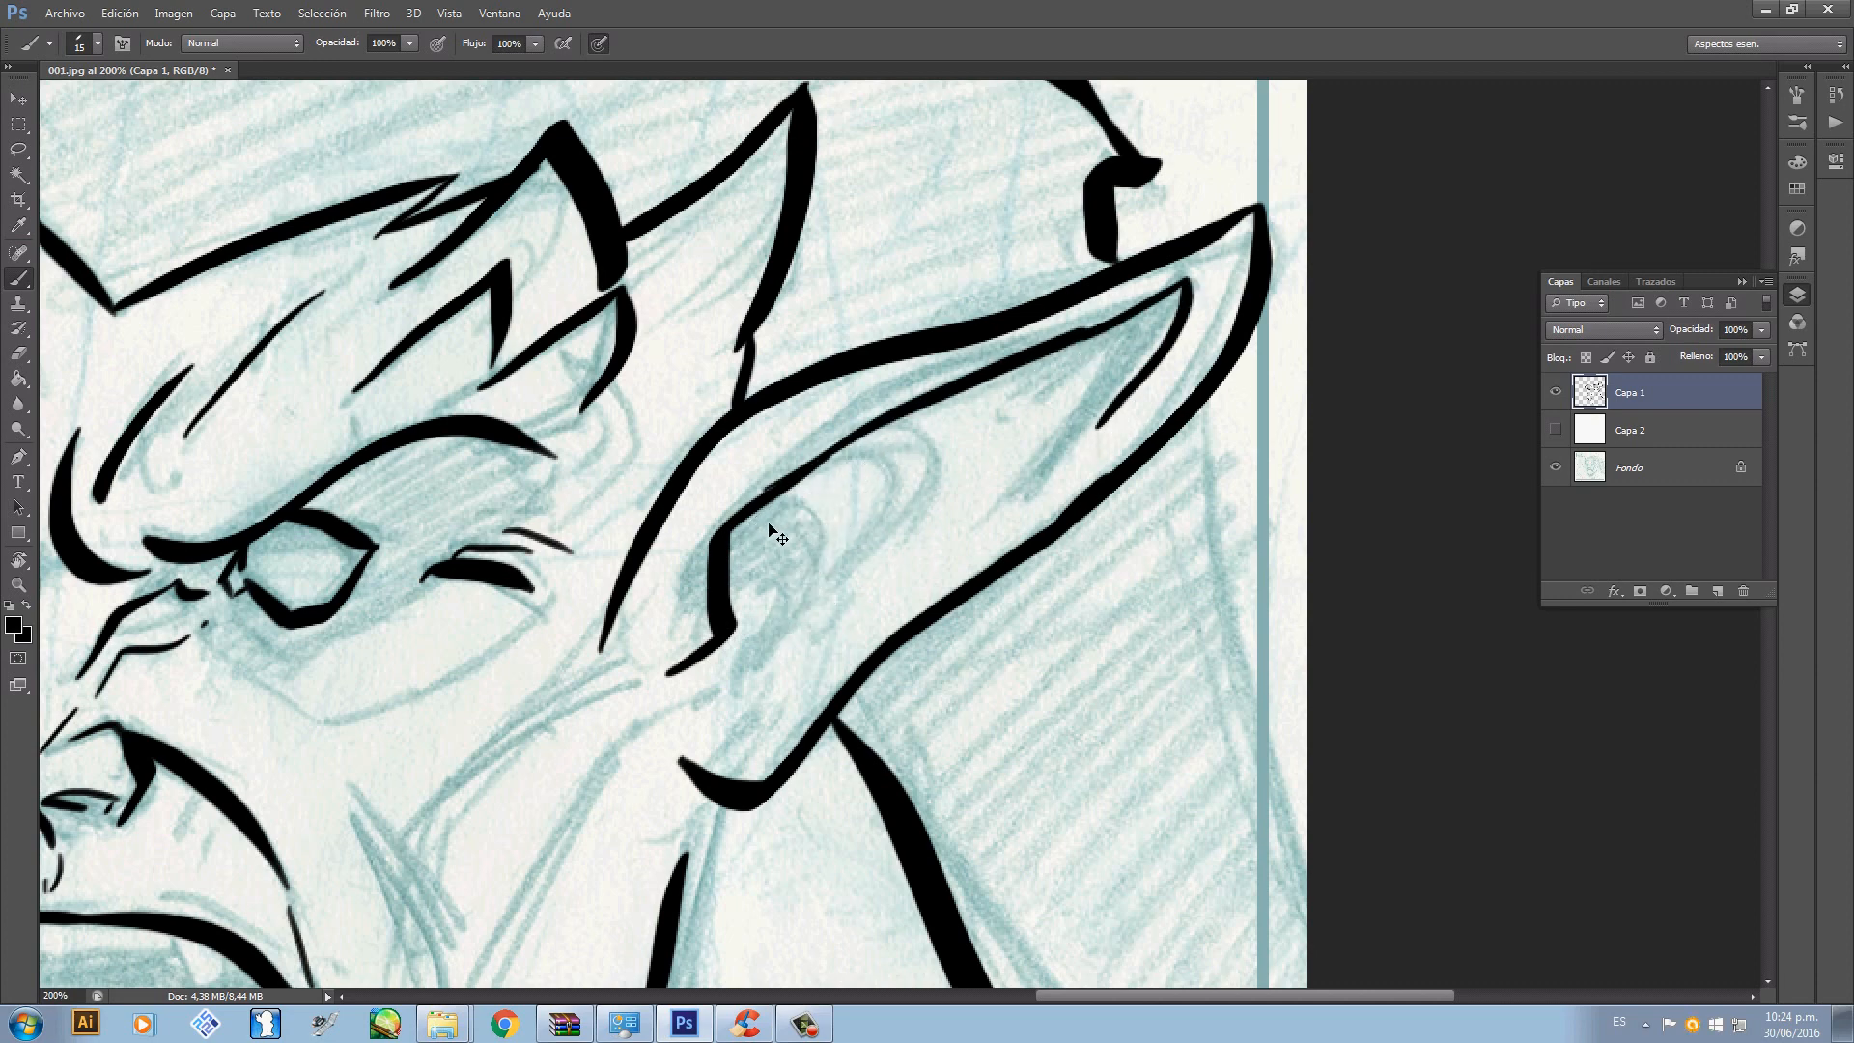
pyautogui.moveTo(765, 498)
pyautogui.mouseDown()
pyautogui.moveTo(816, 507)
pyautogui.moveTo(819, 591)
pyautogui.mouseUp()
pyautogui.moveTo(840, 446)
pyautogui.mouseDown()
pyautogui.moveTo(896, 491)
pyautogui.moveTo(859, 549)
pyautogui.mouseUp()
pyautogui.moveTo(884, 427); pyautogui.dragTo(916, 462)
pyautogui.moveTo(736, 539); pyautogui.dragTo(787, 488)
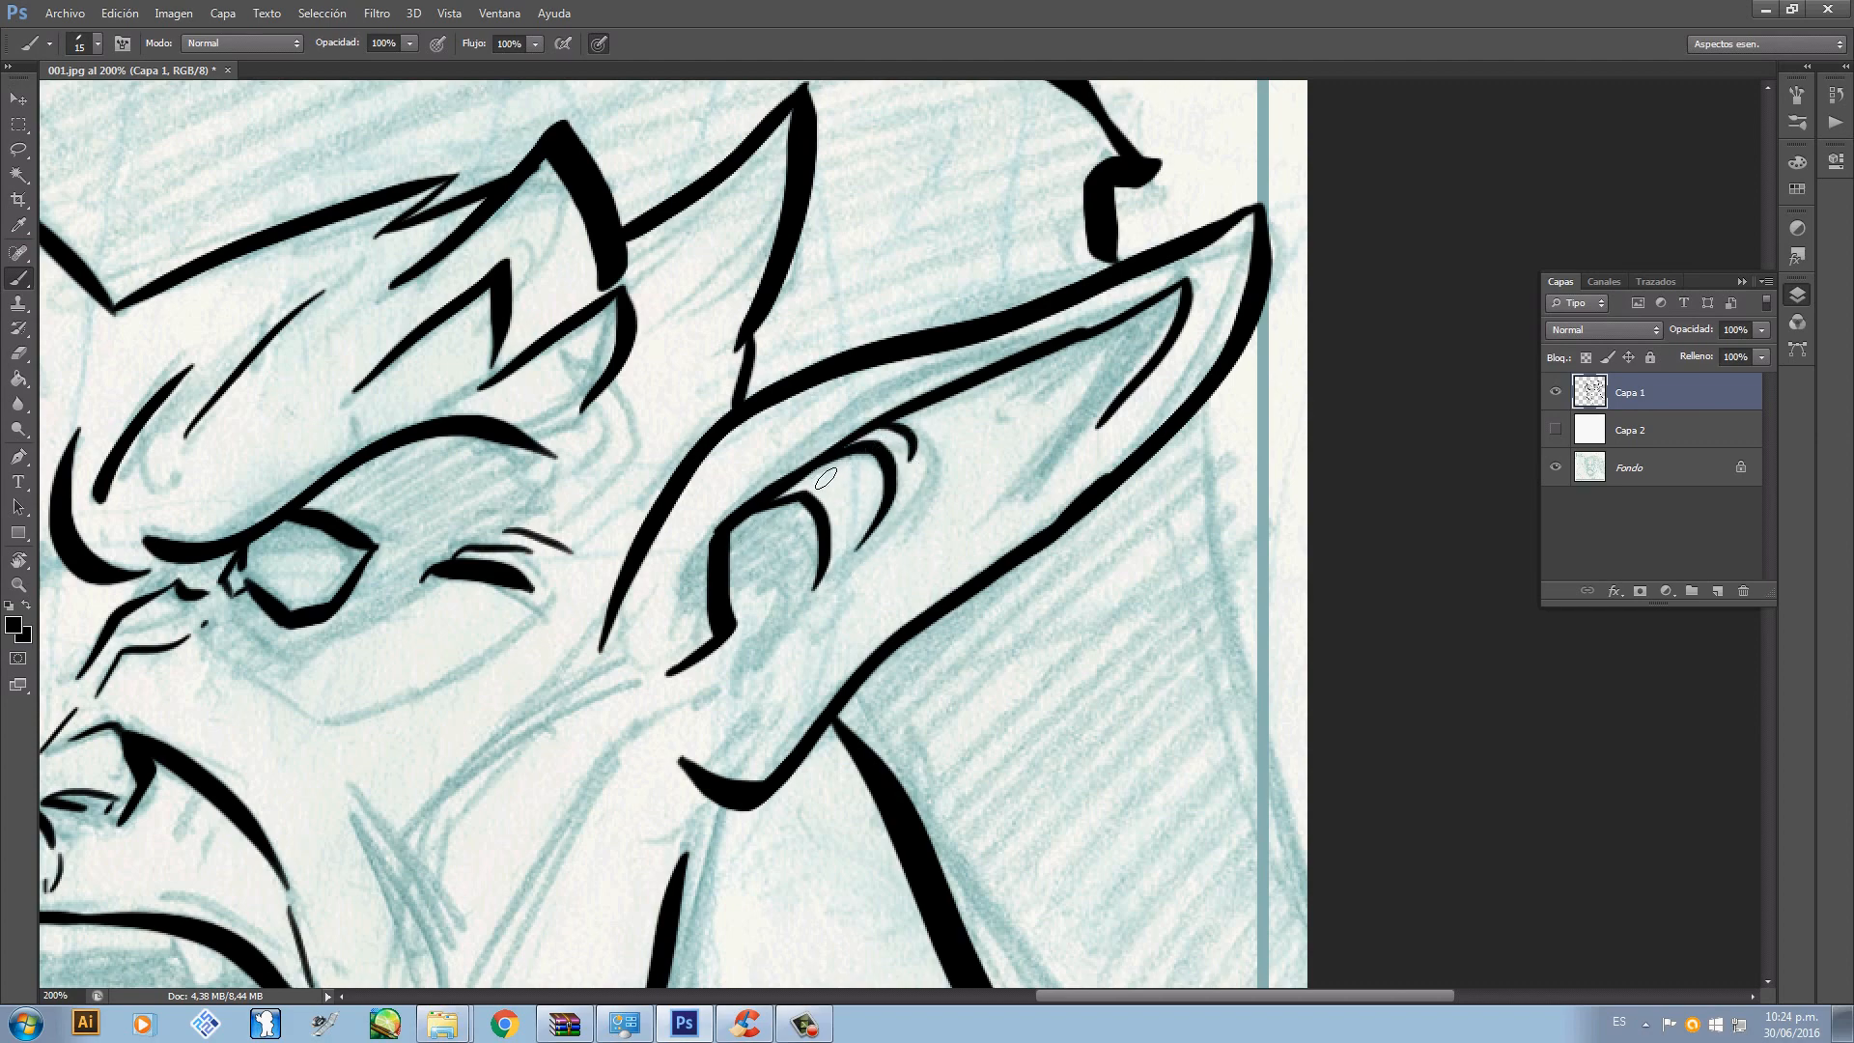
pyautogui.moveTo(712, 595)
pyautogui.mouseDown()
pyautogui.moveTo(860, 480)
pyautogui.moveTo(737, 621)
pyautogui.moveTo(852, 559)
pyautogui.moveTo(872, 521)
pyautogui.moveTo(864, 616)
pyautogui.mouseUp()
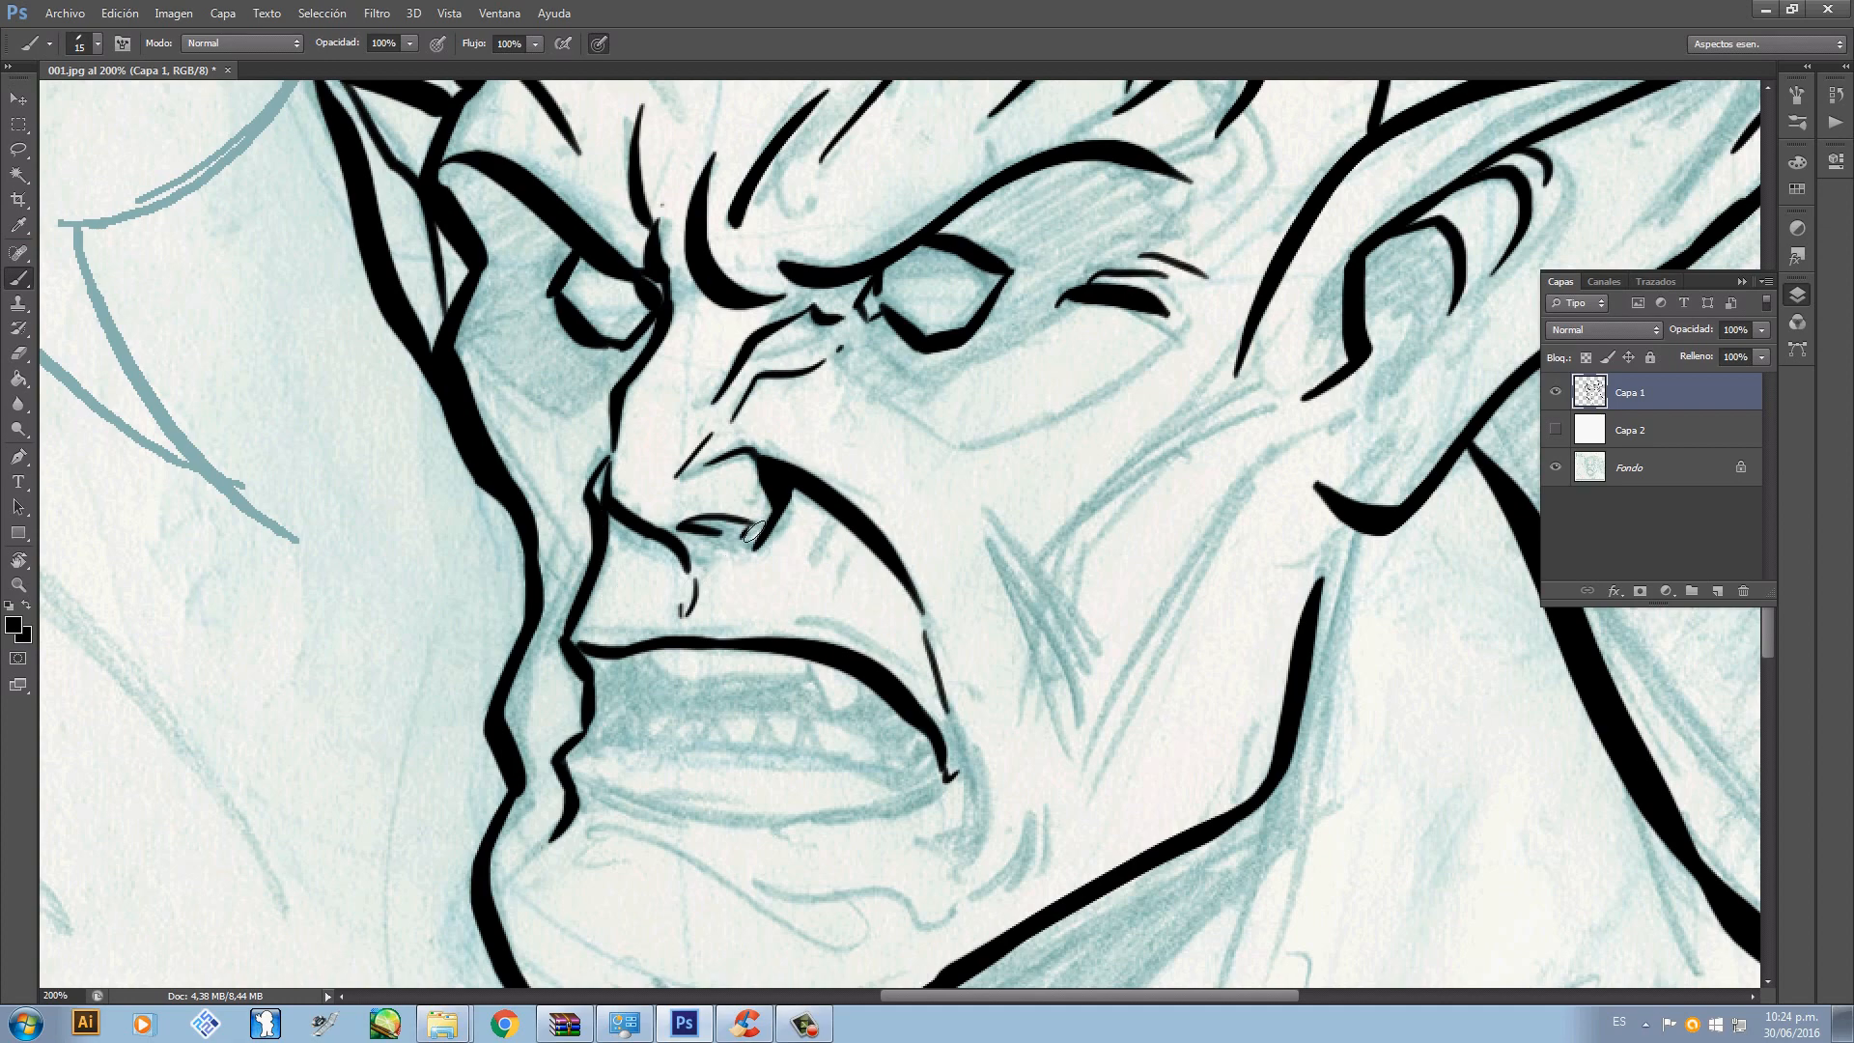
# - Select the overly thick lower wrinkle strokes beside the near eye's outer corner with the Lasso, delete them and deselect
pyautogui.press('h')
pyautogui.moveTo(753, 530); pyautogui.dragTo(745, 527)
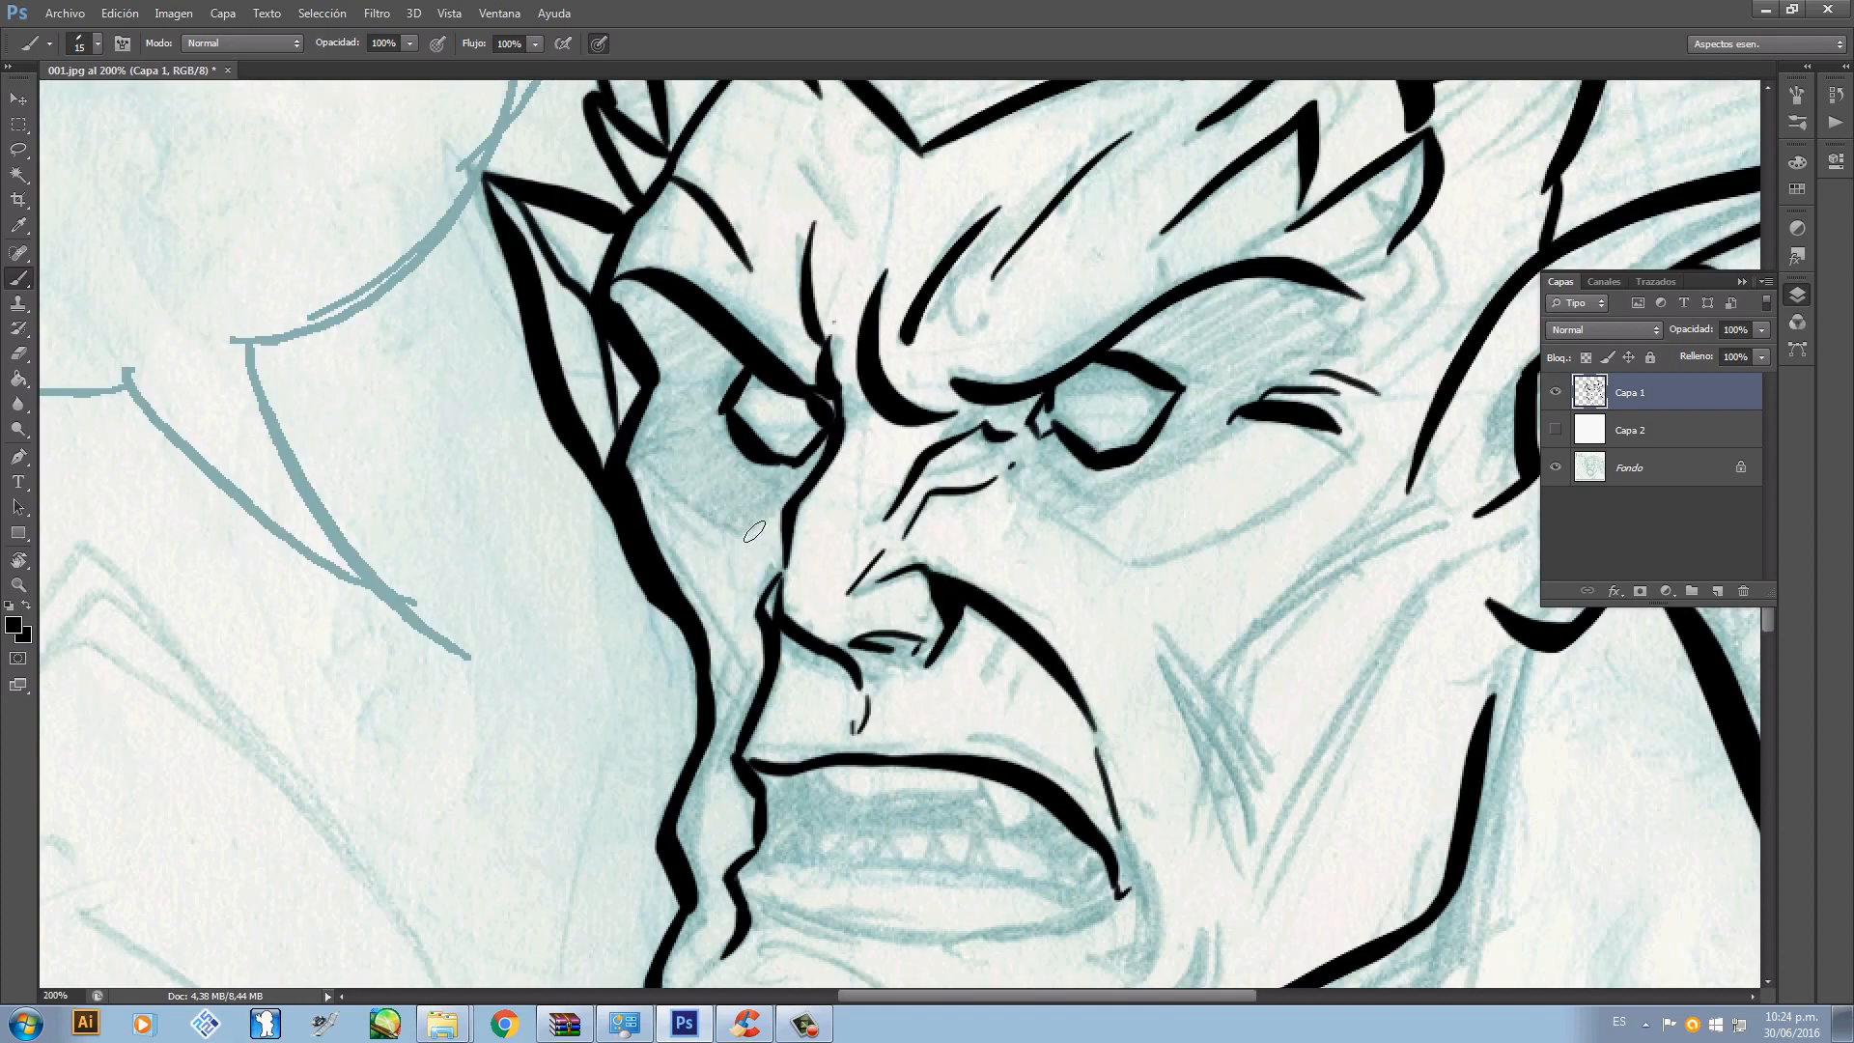
pyautogui.moveTo(881, 512); pyautogui.dragTo(620, 589)
pyautogui.press('e')
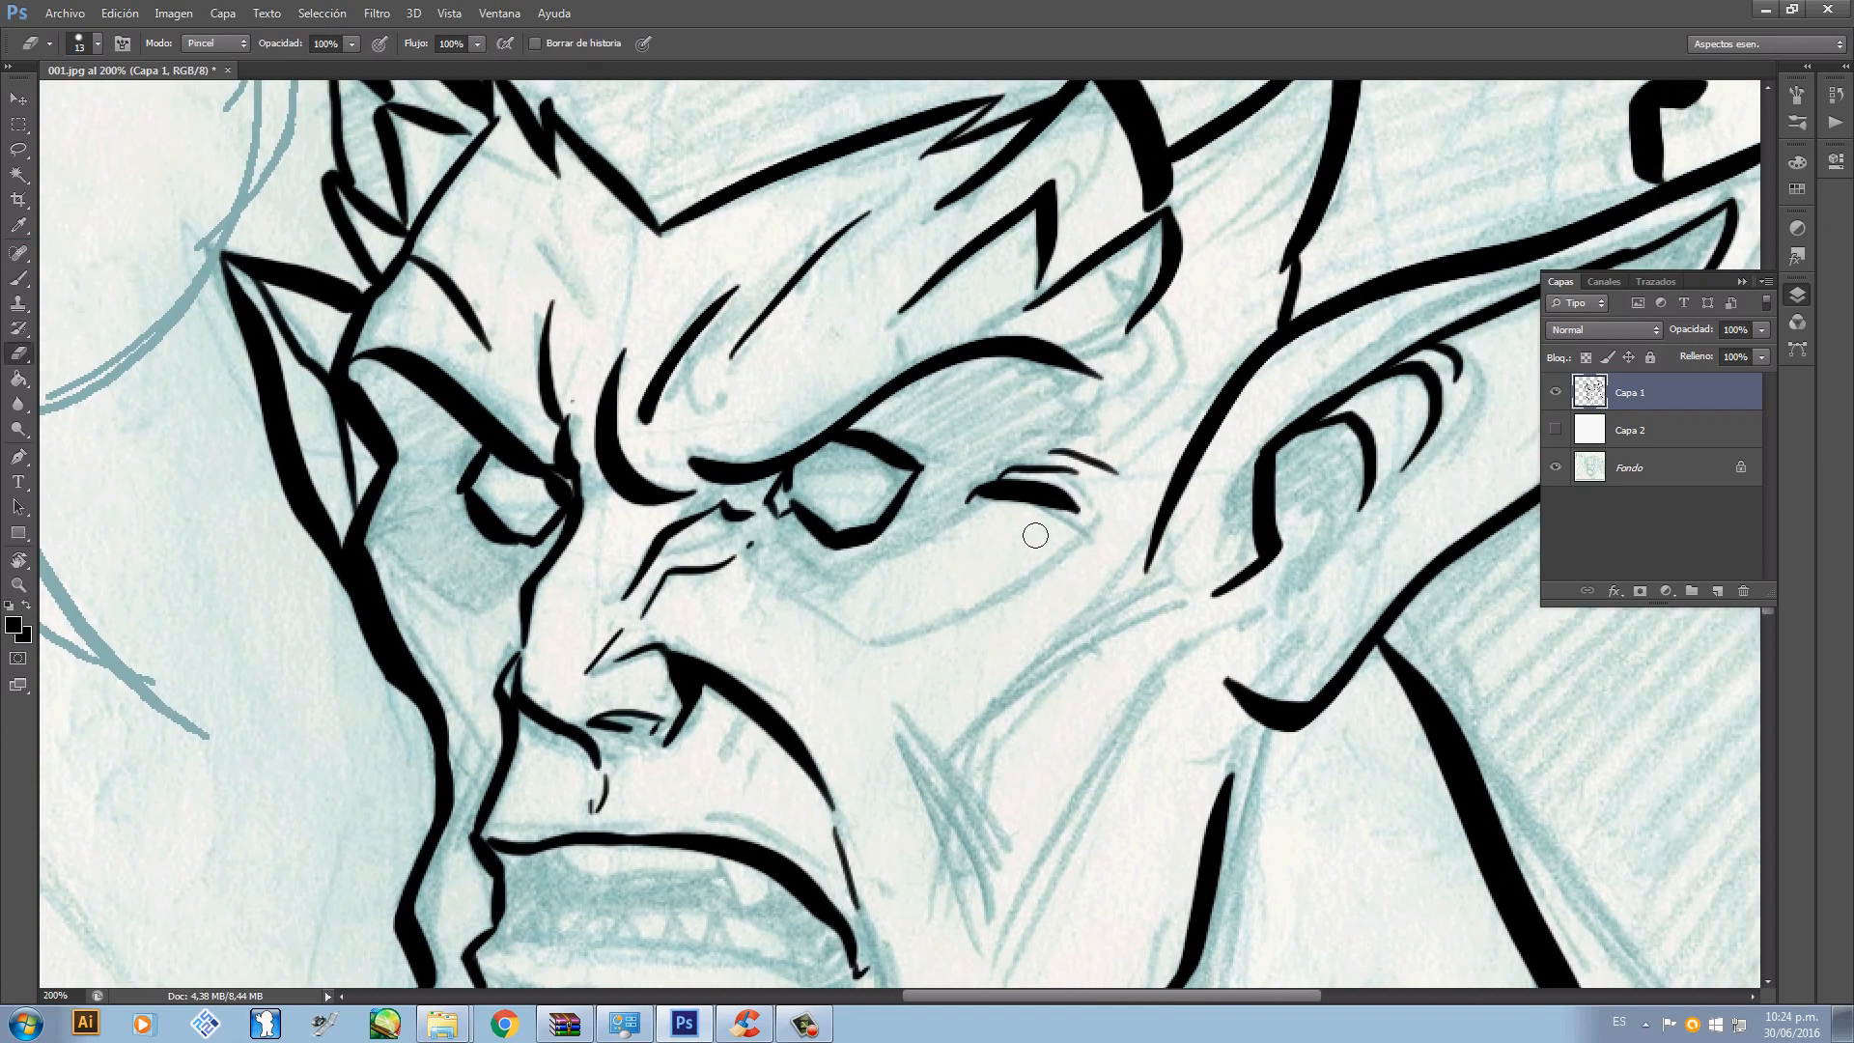
pyautogui.click(18, 150)
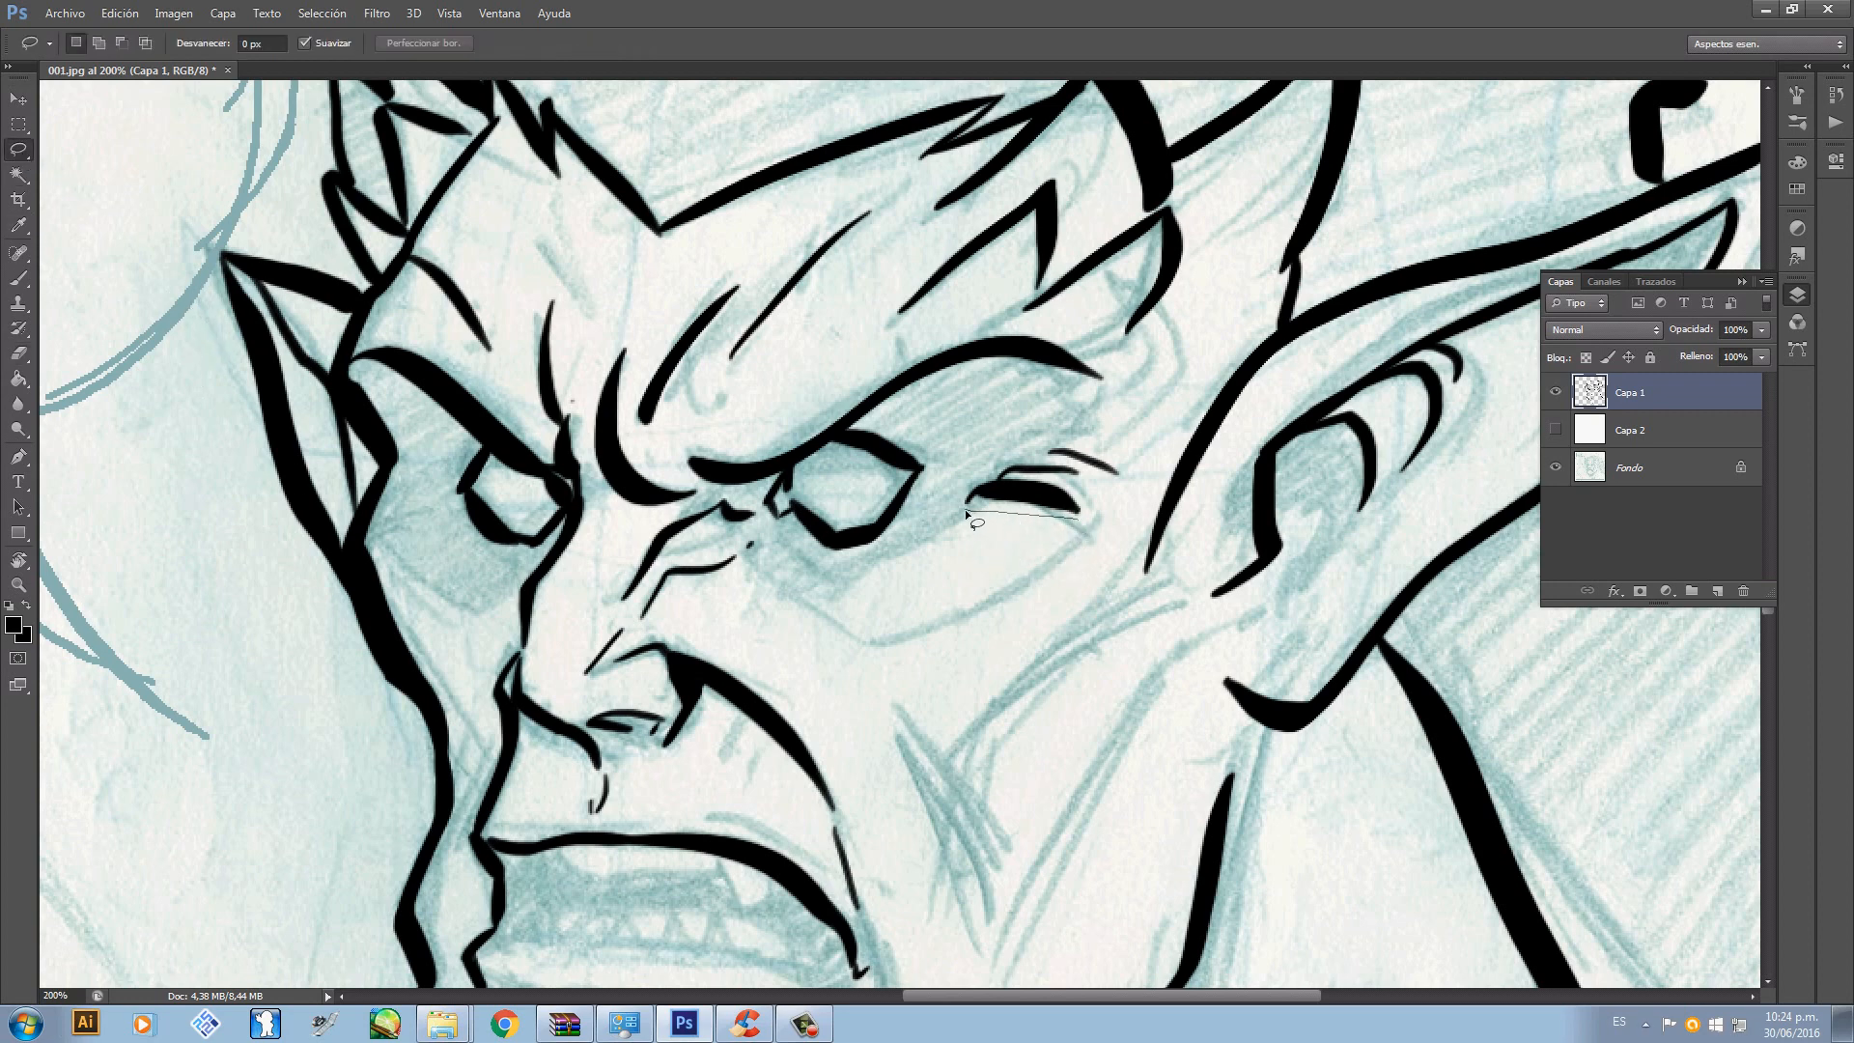
pyautogui.moveTo(967, 510); pyautogui.dragTo(1005, 477)
pyautogui.moveTo(1073, 538); pyautogui.dragTo(1043, 543)
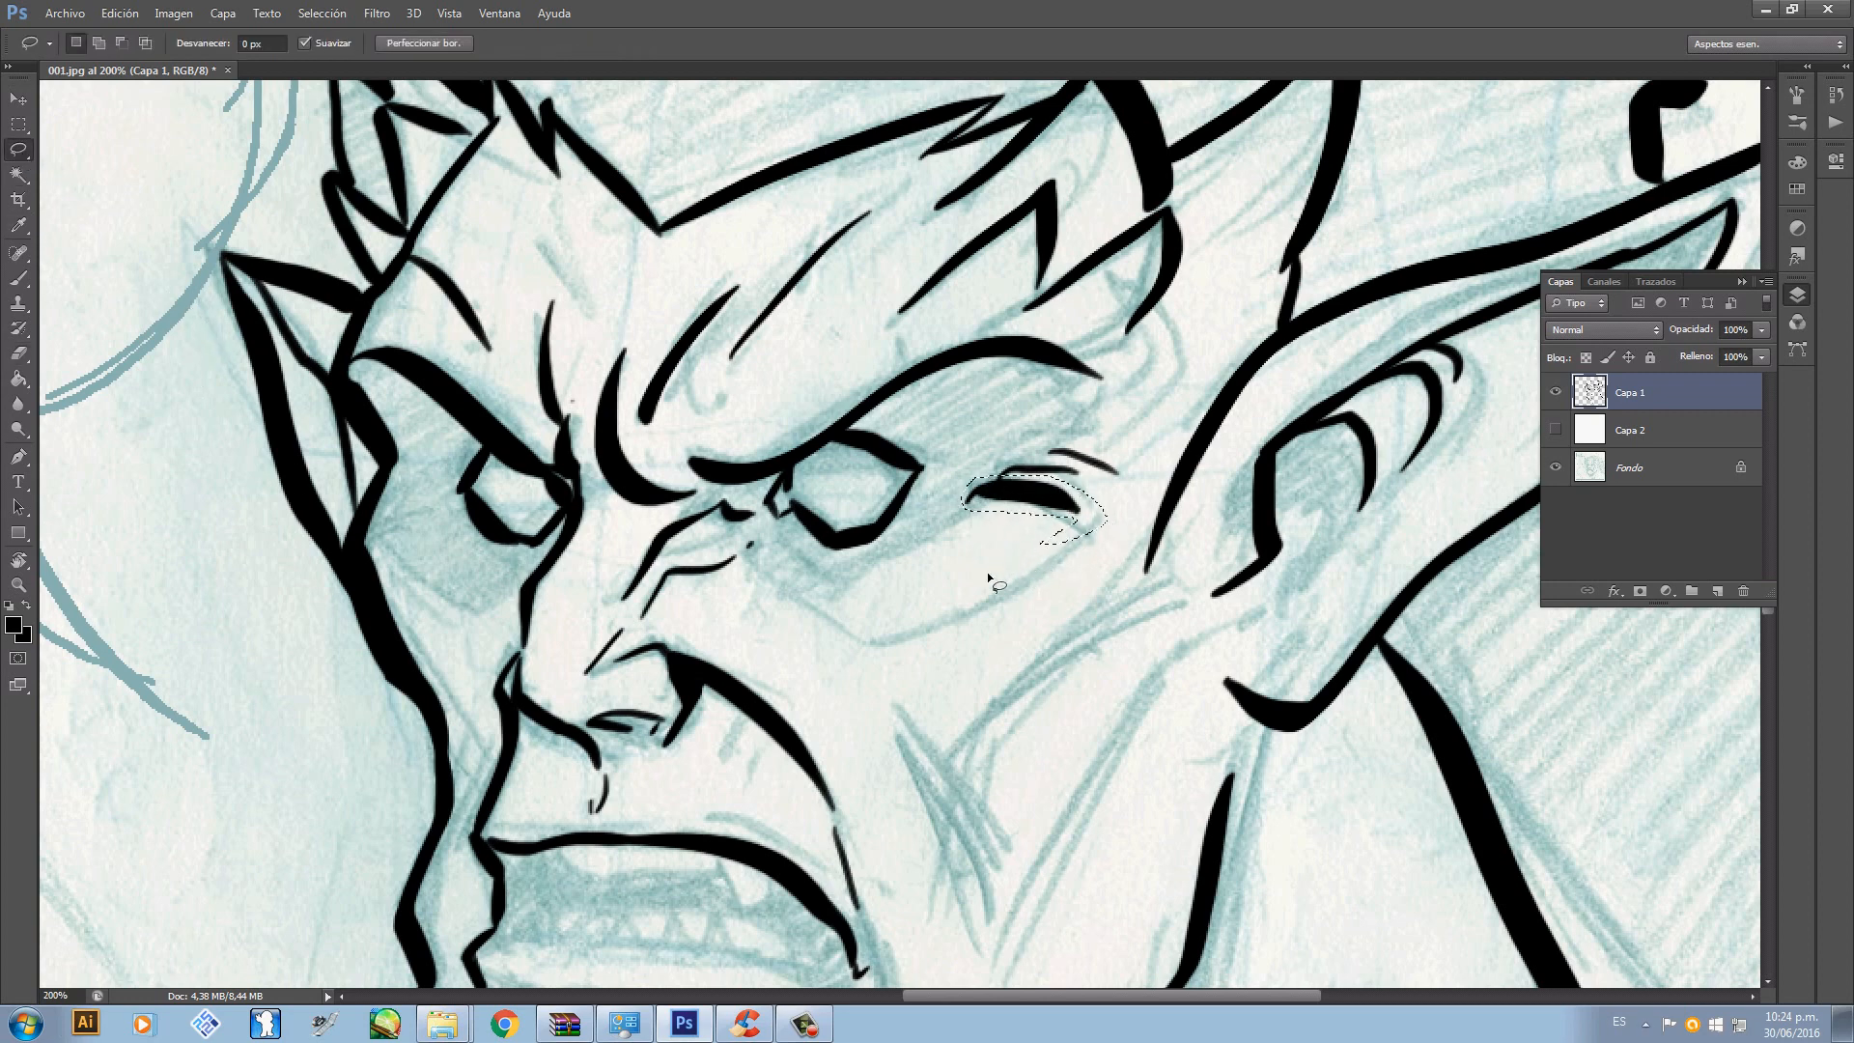
pyautogui.hotkey('ctrl', 'd')
# - Re-ink the lower wrinkles beside the near eye's outer corner with thinner black brush strokes
pyautogui.press('b')
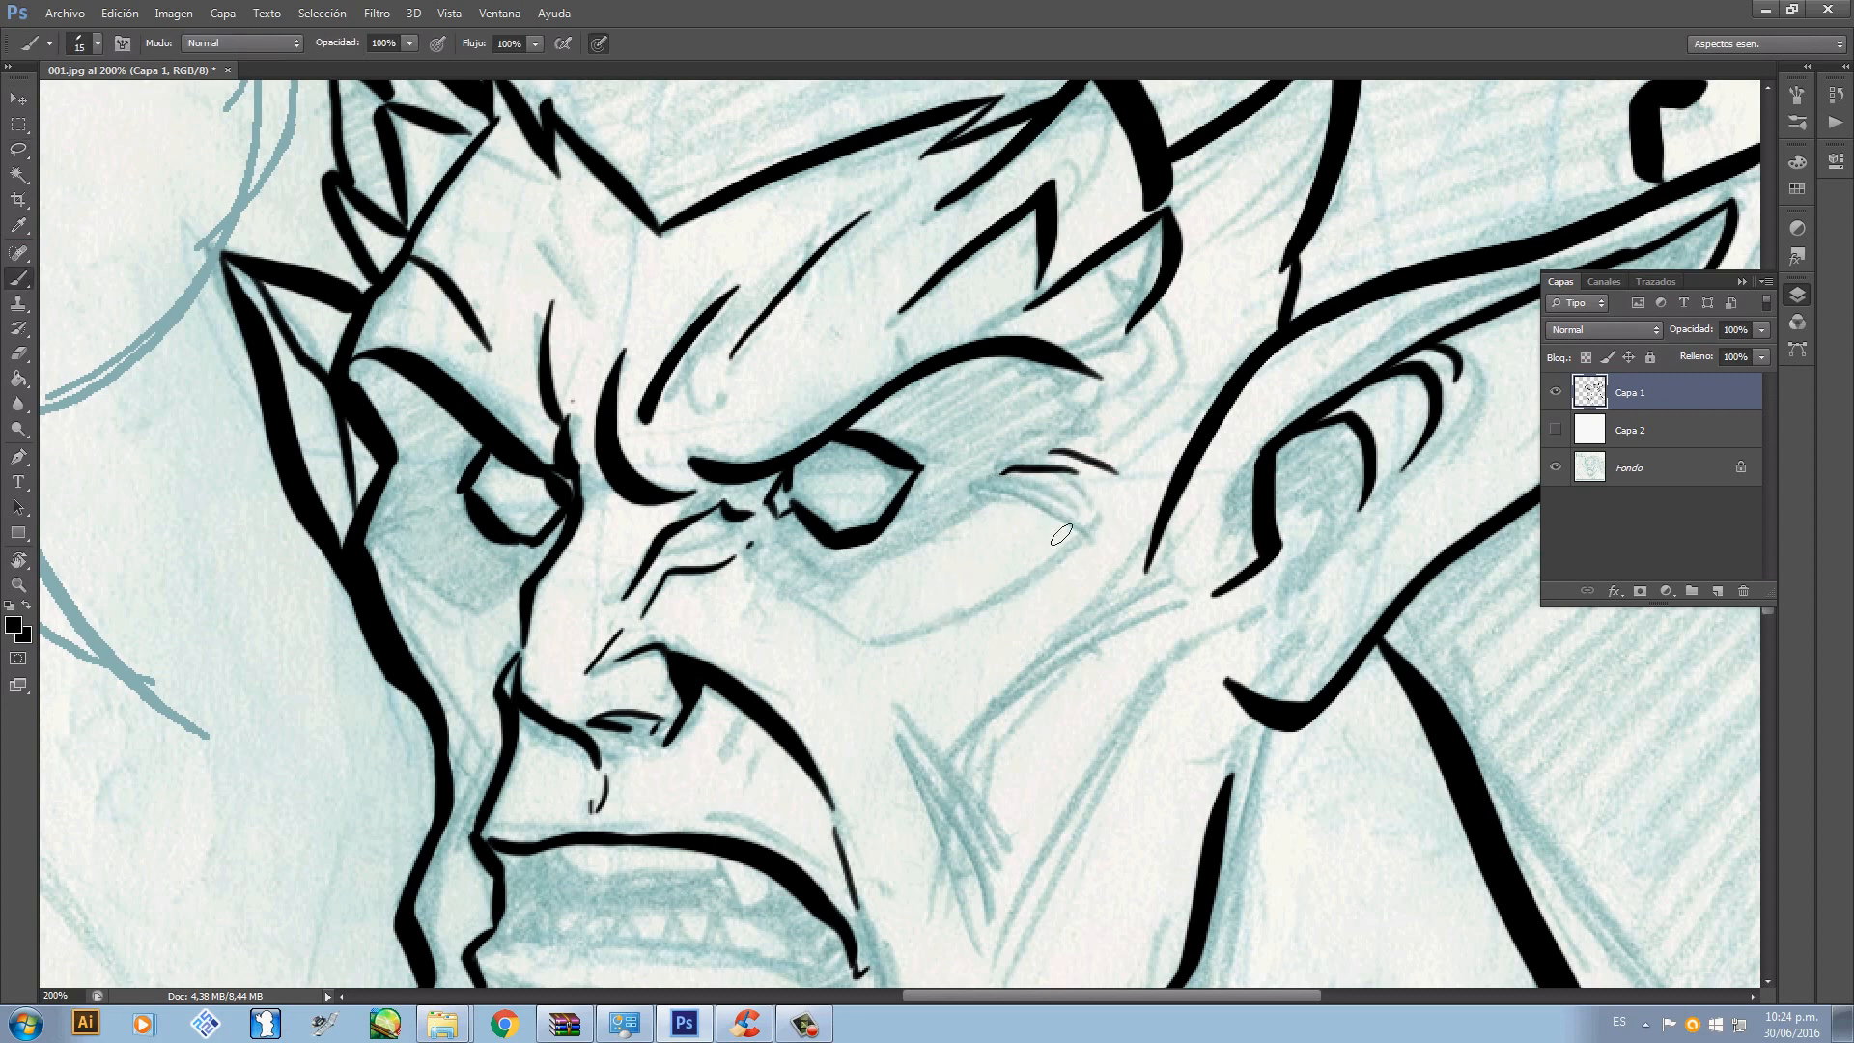
pyautogui.moveTo(980, 490); pyautogui.dragTo(1088, 510)
pyautogui.hotkey('ctrl', 'z')
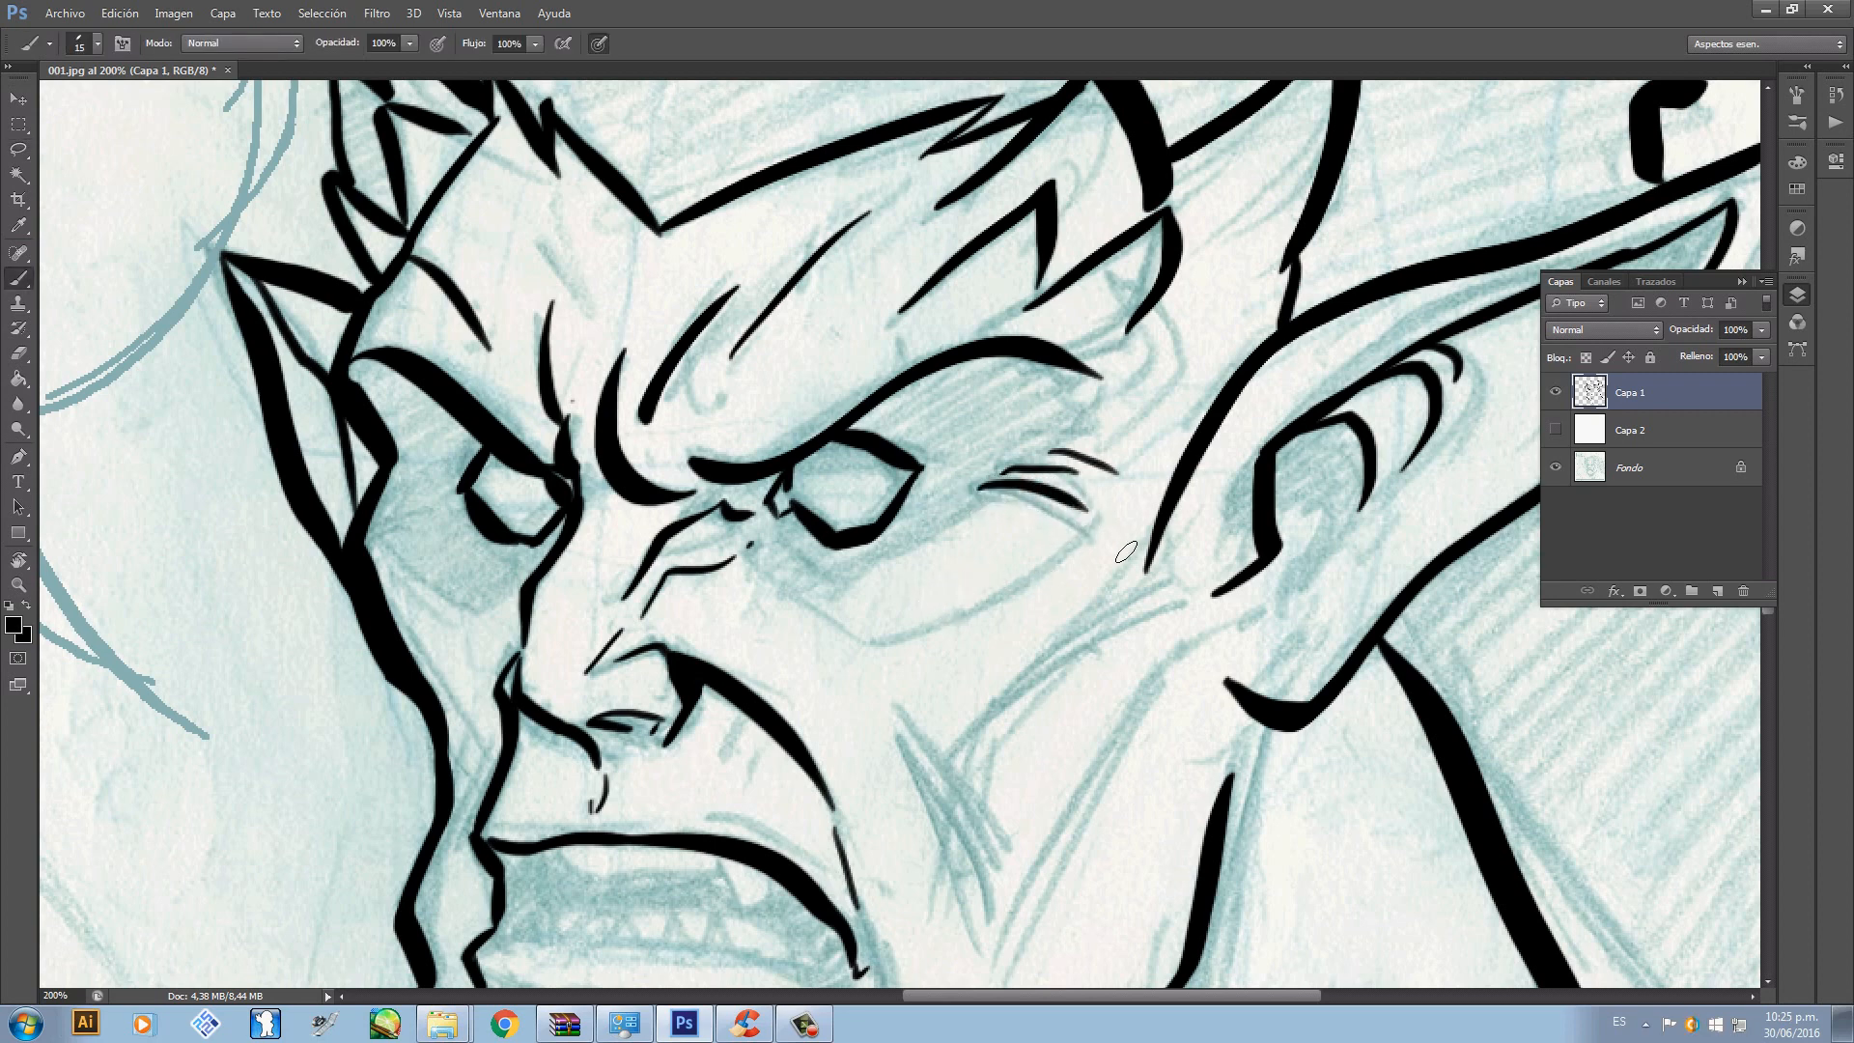
# - Ink two short black wrinkle strokes at the outer corner of the far eye
pyautogui.moveTo(882, 591); pyautogui.dragTo(1058, 592)
pyautogui.moveTo(572, 461); pyautogui.dragTo(613, 491)
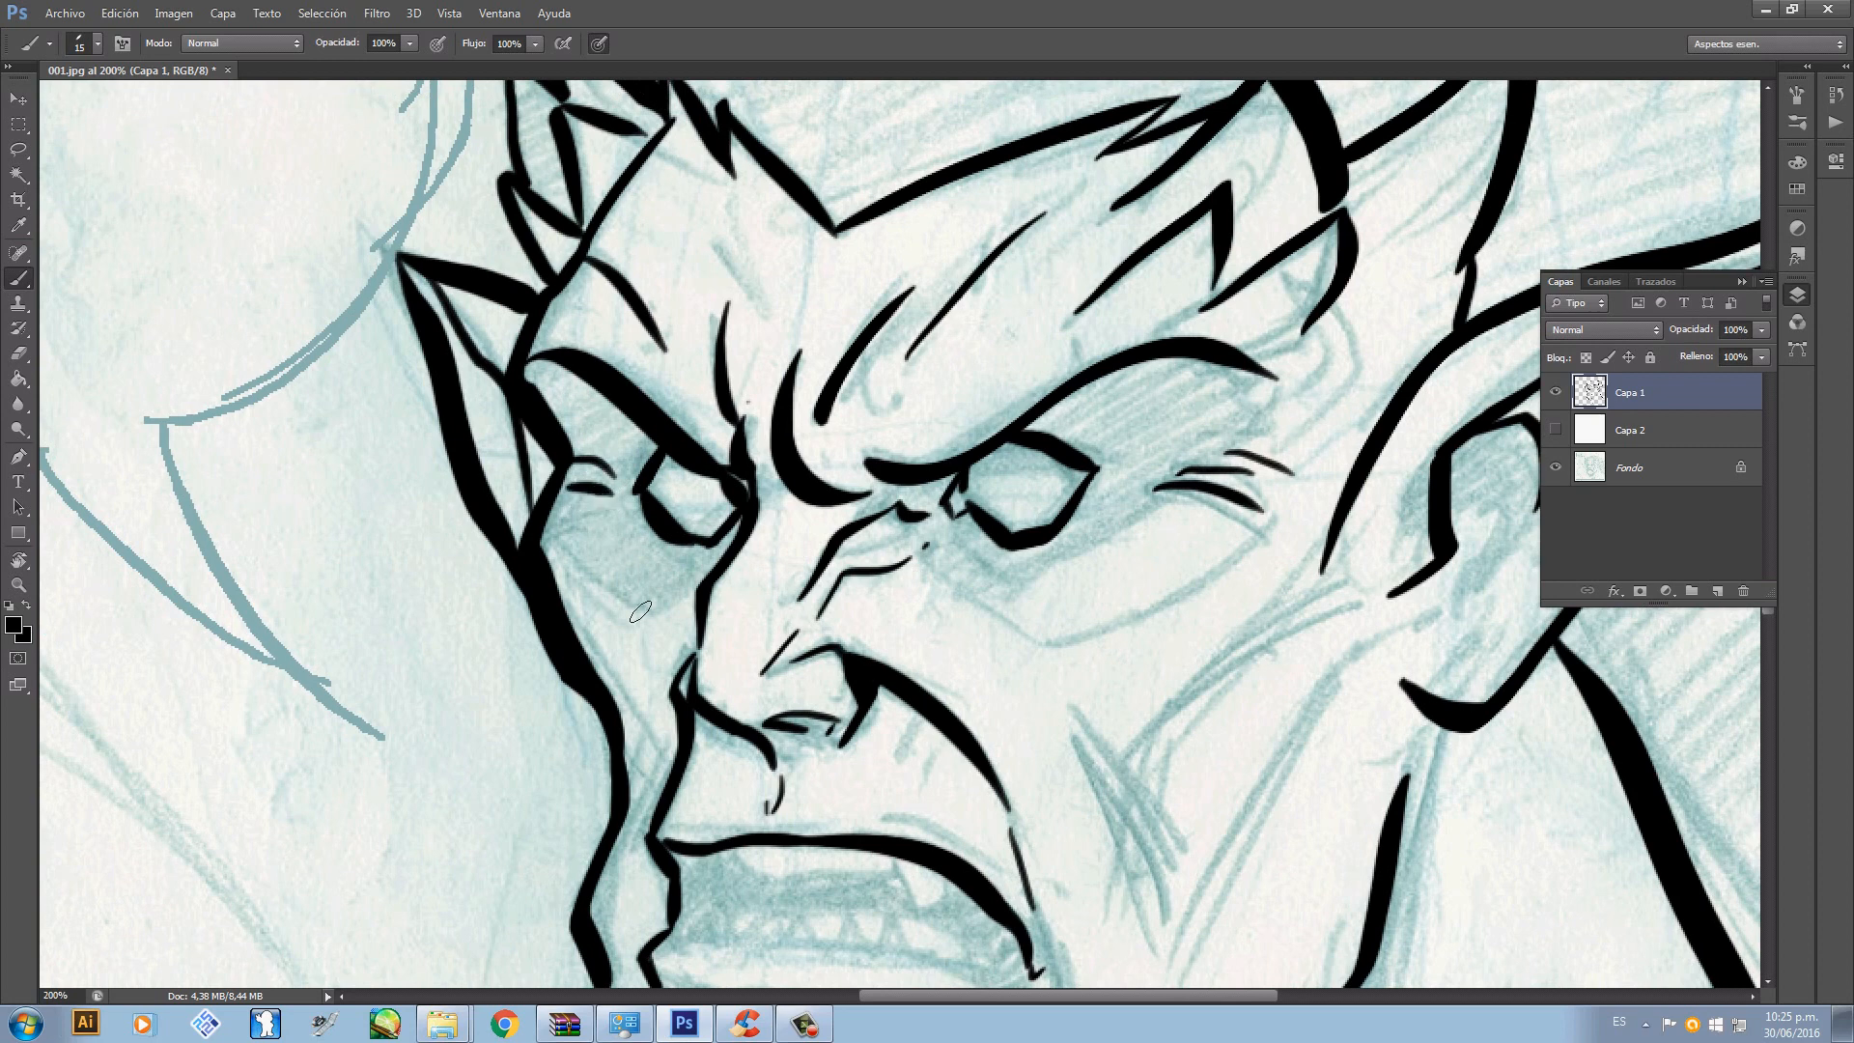
pyautogui.moveTo(844, 637); pyautogui.dragTo(845, 635)
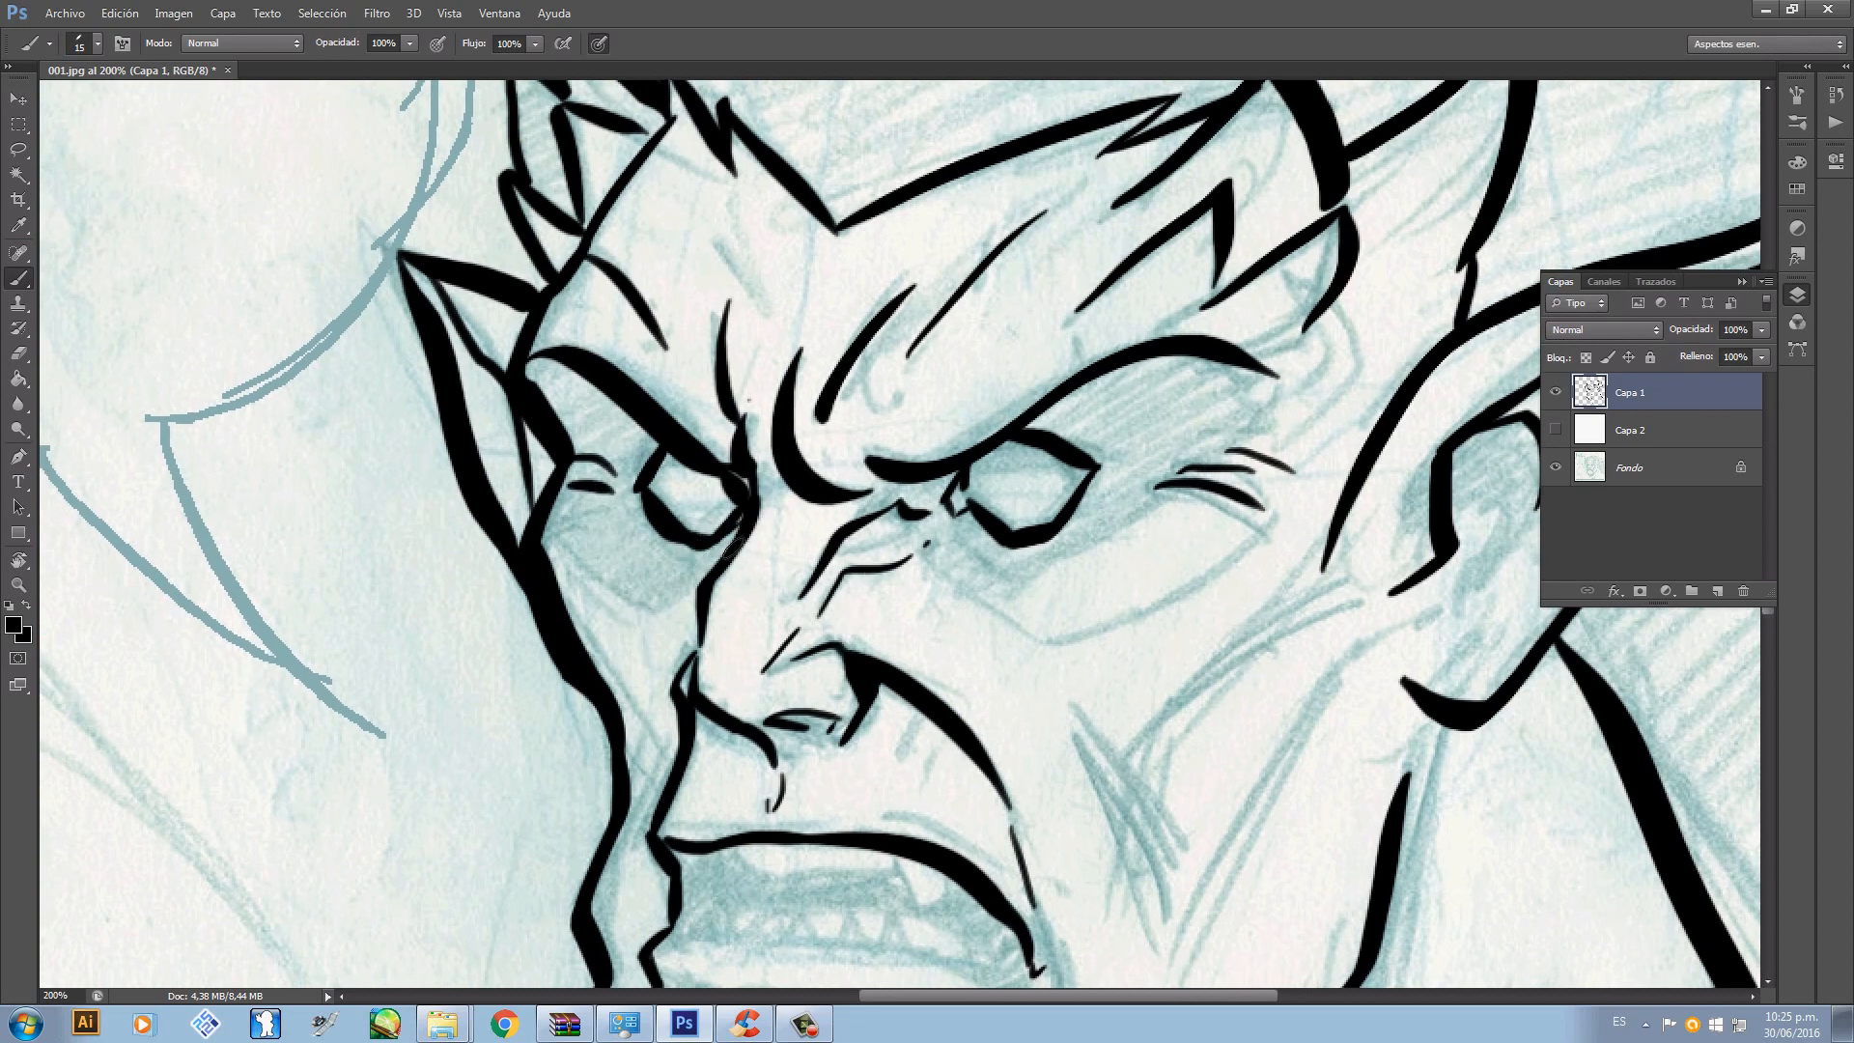
pyautogui.moveTo(859, 561); pyautogui.dragTo(620, 468)
pyautogui.moveTo(862, 688)
pyautogui.mouseDown()
pyautogui.moveTo(759, 526)
pyautogui.moveTo(888, 633)
pyautogui.moveTo(966, 782)
pyautogui.moveTo(1030, 542)
pyautogui.moveTo(1062, 502)
pyautogui.moveTo(1040, 492)
pyautogui.mouseUp()
pyautogui.moveTo(881, 608)
pyautogui.mouseDown()
pyautogui.moveTo(956, 888)
pyautogui.moveTo(893, 827)
pyautogui.moveTo(873, 702)
pyautogui.moveTo(716, 724)
pyautogui.mouseUp()
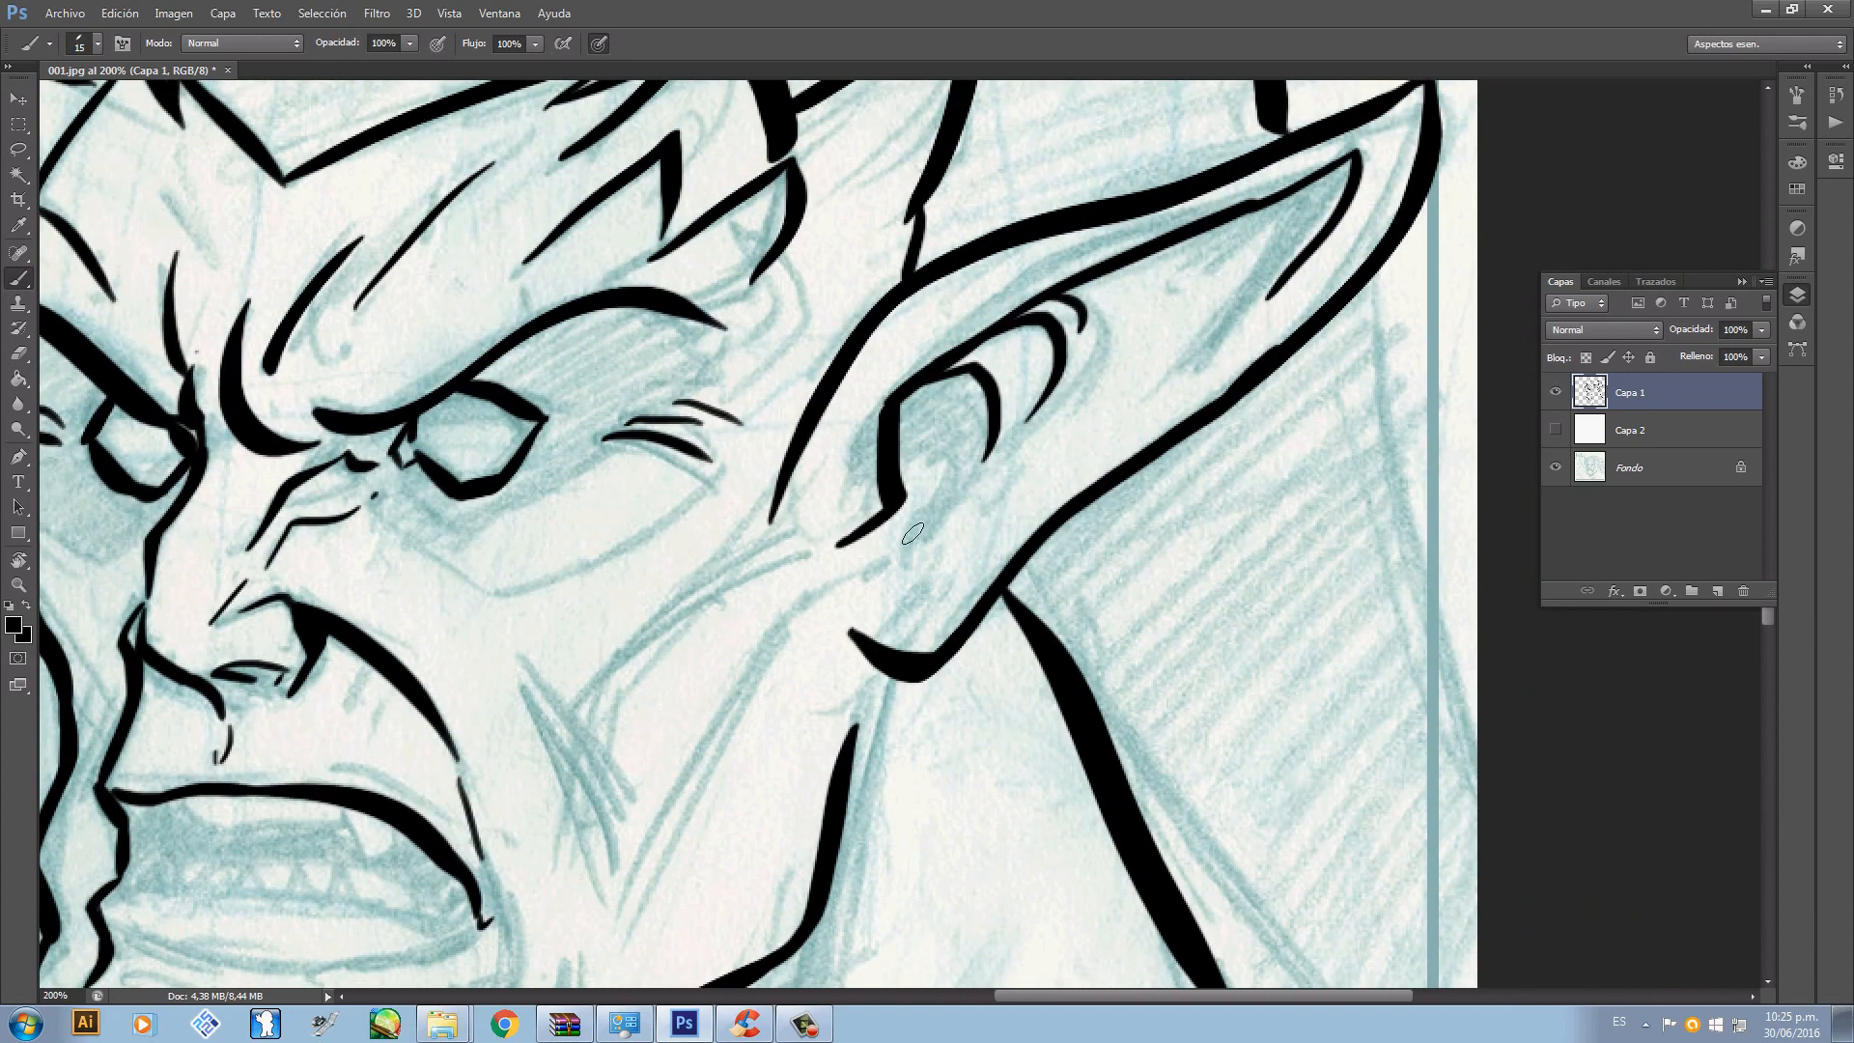
# - Ink the small inner fold at the ear opening and the hair line descending behind the large pointed ear
pyautogui.moveTo(905, 466)
pyautogui.mouseDown()
pyautogui.moveTo(912, 514)
pyautogui.moveTo(888, 543)
pyautogui.mouseUp()
pyautogui.moveTo(1057, 526); pyautogui.dragTo(913, 734)
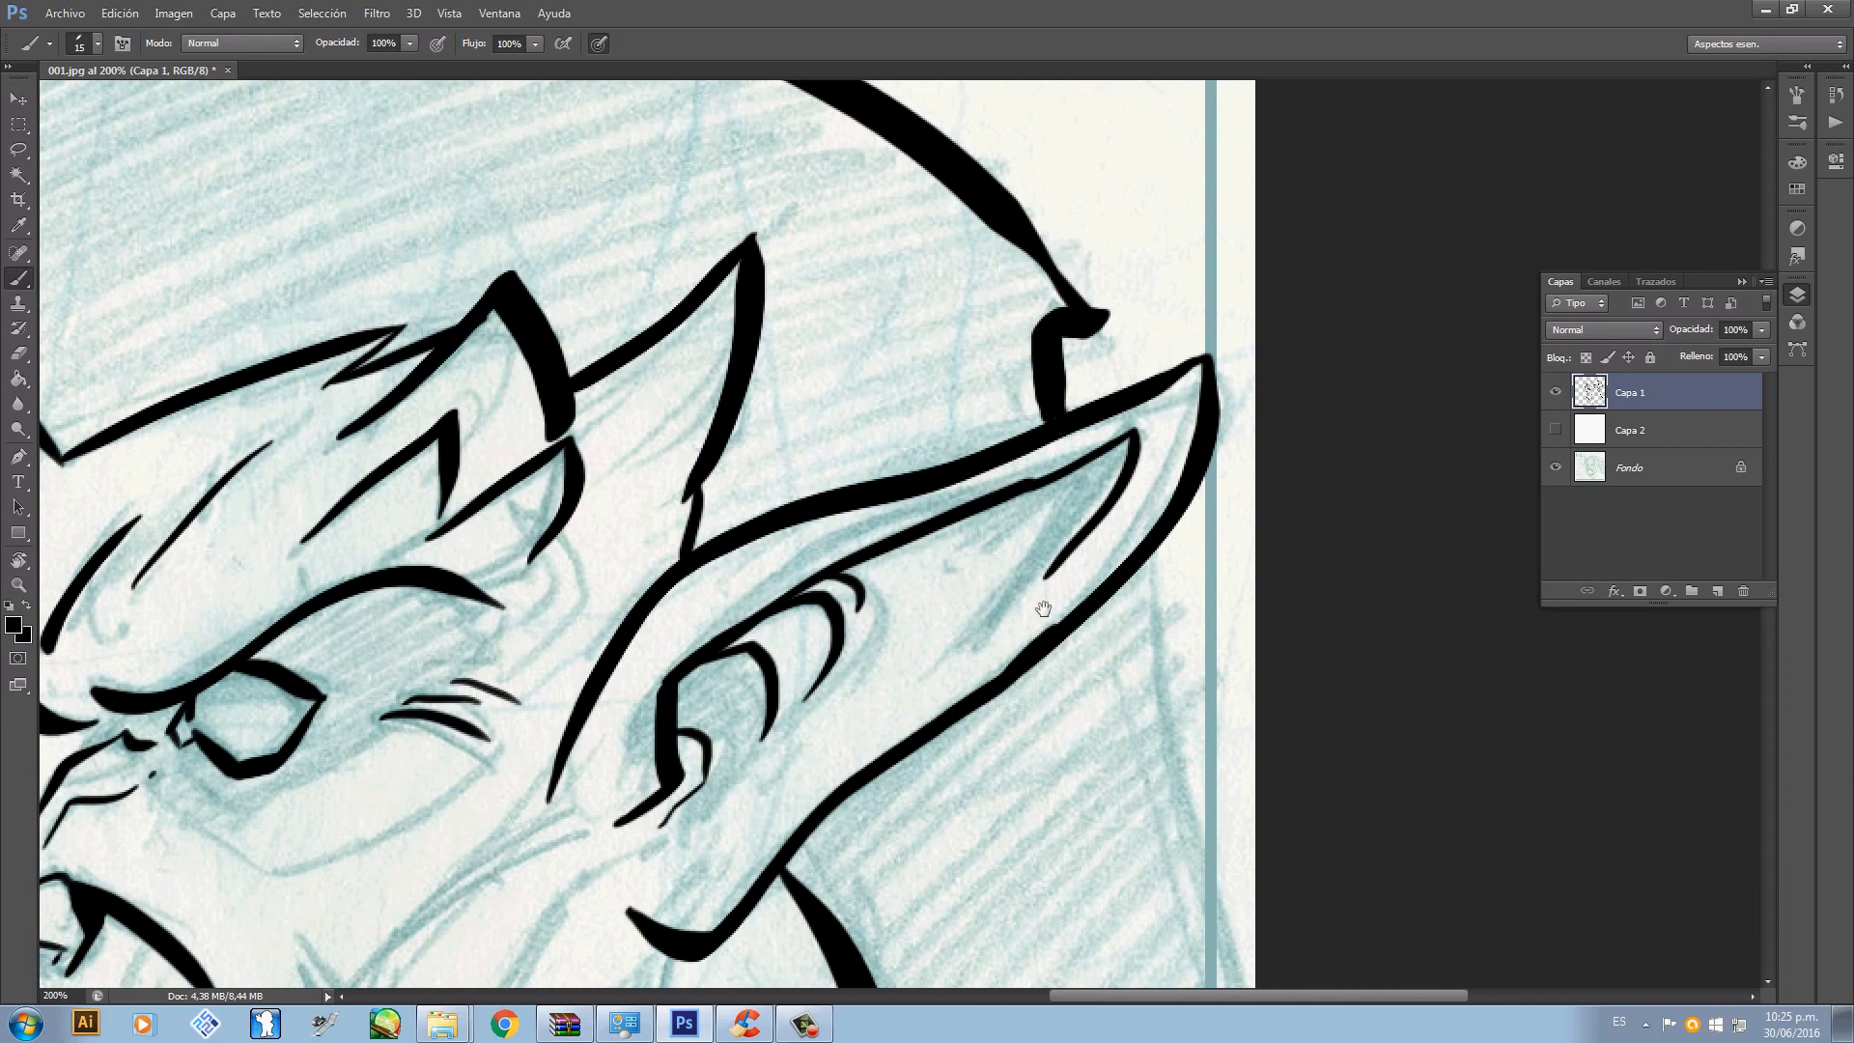
pyautogui.moveTo(1043, 609)
pyautogui.mouseDown()
pyautogui.moveTo(825, 264)
pyautogui.moveTo(1028, 593)
pyautogui.mouseUp()
pyautogui.hotkey('ctrl', 'z')
pyautogui.moveTo(874, 276)
pyautogui.mouseDown()
pyautogui.moveTo(942, 406)
pyautogui.moveTo(999, 613)
pyautogui.mouseUp()
pyautogui.hotkey('ctrl', '-')
pyautogui.hotkey('ctrl', '-')
pyautogui.hotkey('ctrl', '-')
pyautogui.hotkey('ctrl', '-')
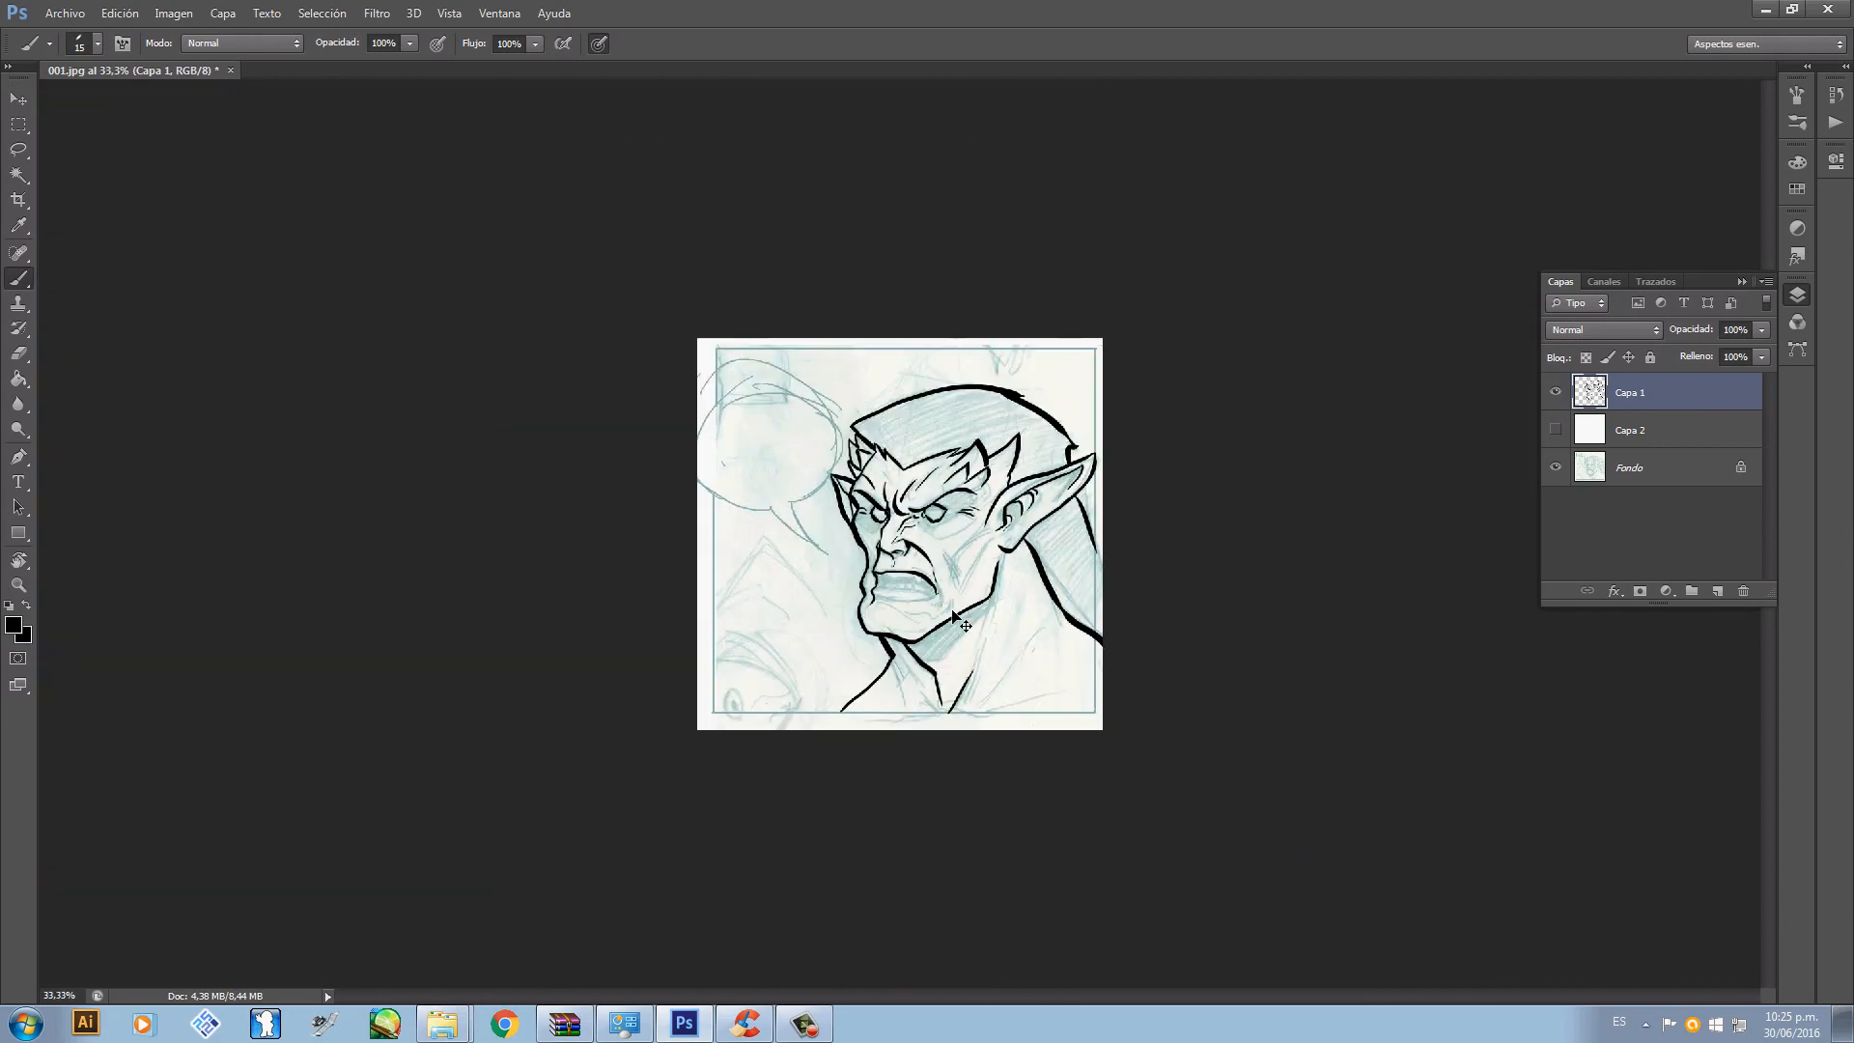
pyautogui.scroll(4, 961, 618)
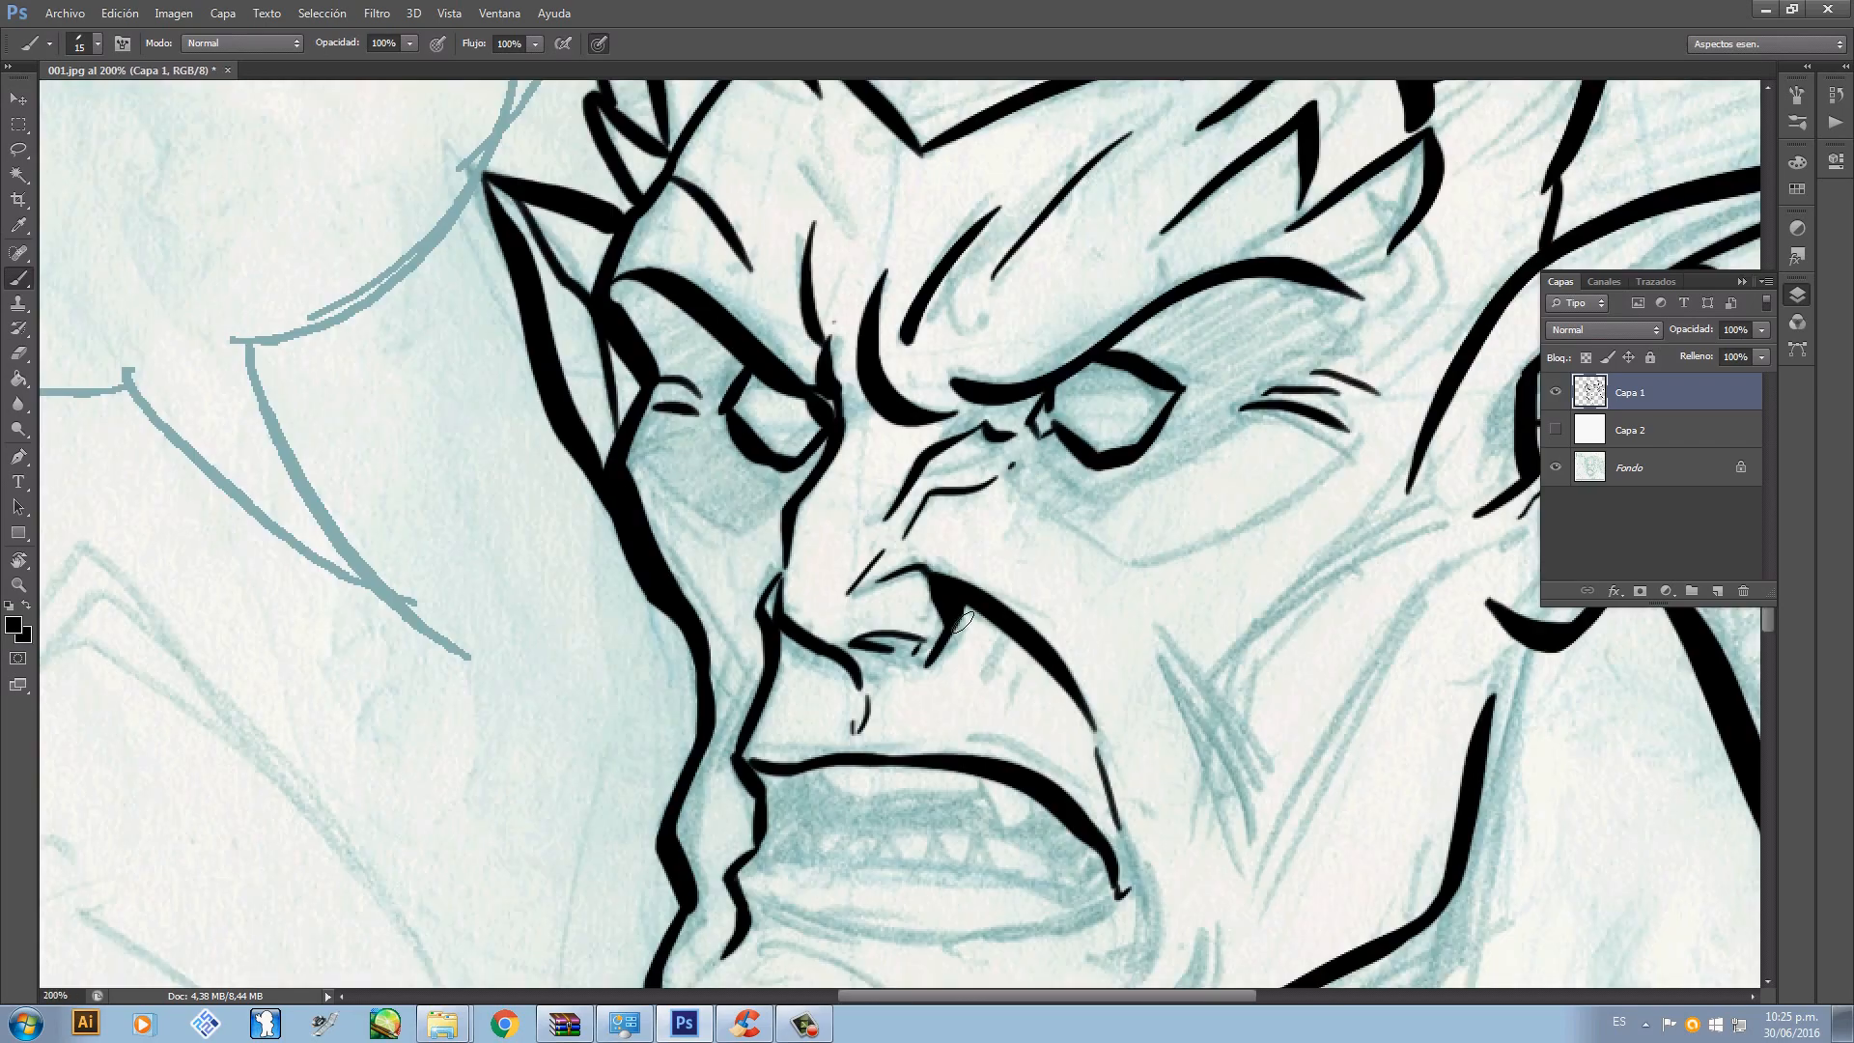
# - Ink the thin wrinkle lines in the middle of the forehead above the brows
pyautogui.moveTo(893, 540); pyautogui.dragTo(856, 751)
pyautogui.moveTo(887, 542); pyautogui.dragTo(912, 753)
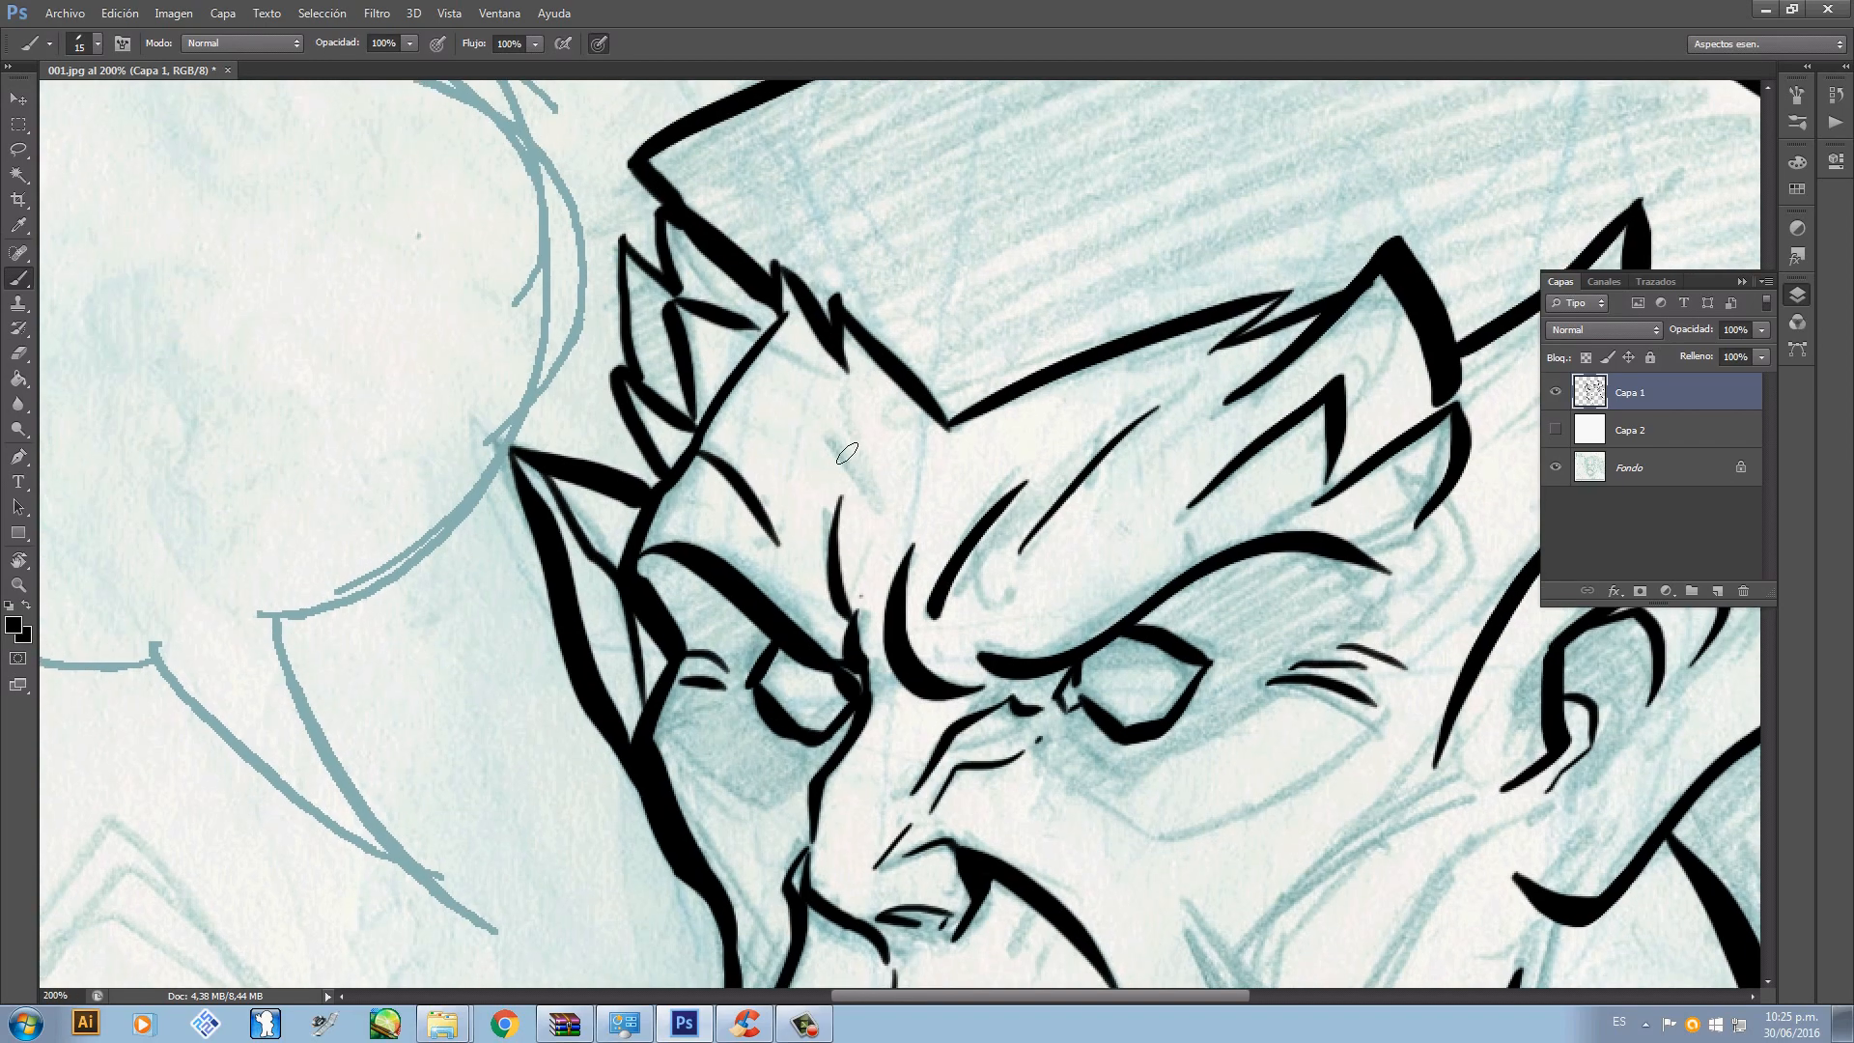
pyautogui.moveTo(820, 397); pyautogui.dragTo(879, 529)
pyautogui.moveTo(912, 416); pyautogui.dragTo(900, 488)
pyautogui.moveTo(931, 613); pyautogui.dragTo(898, 451)
pyautogui.moveTo(1039, 656); pyautogui.dragTo(874, 376)
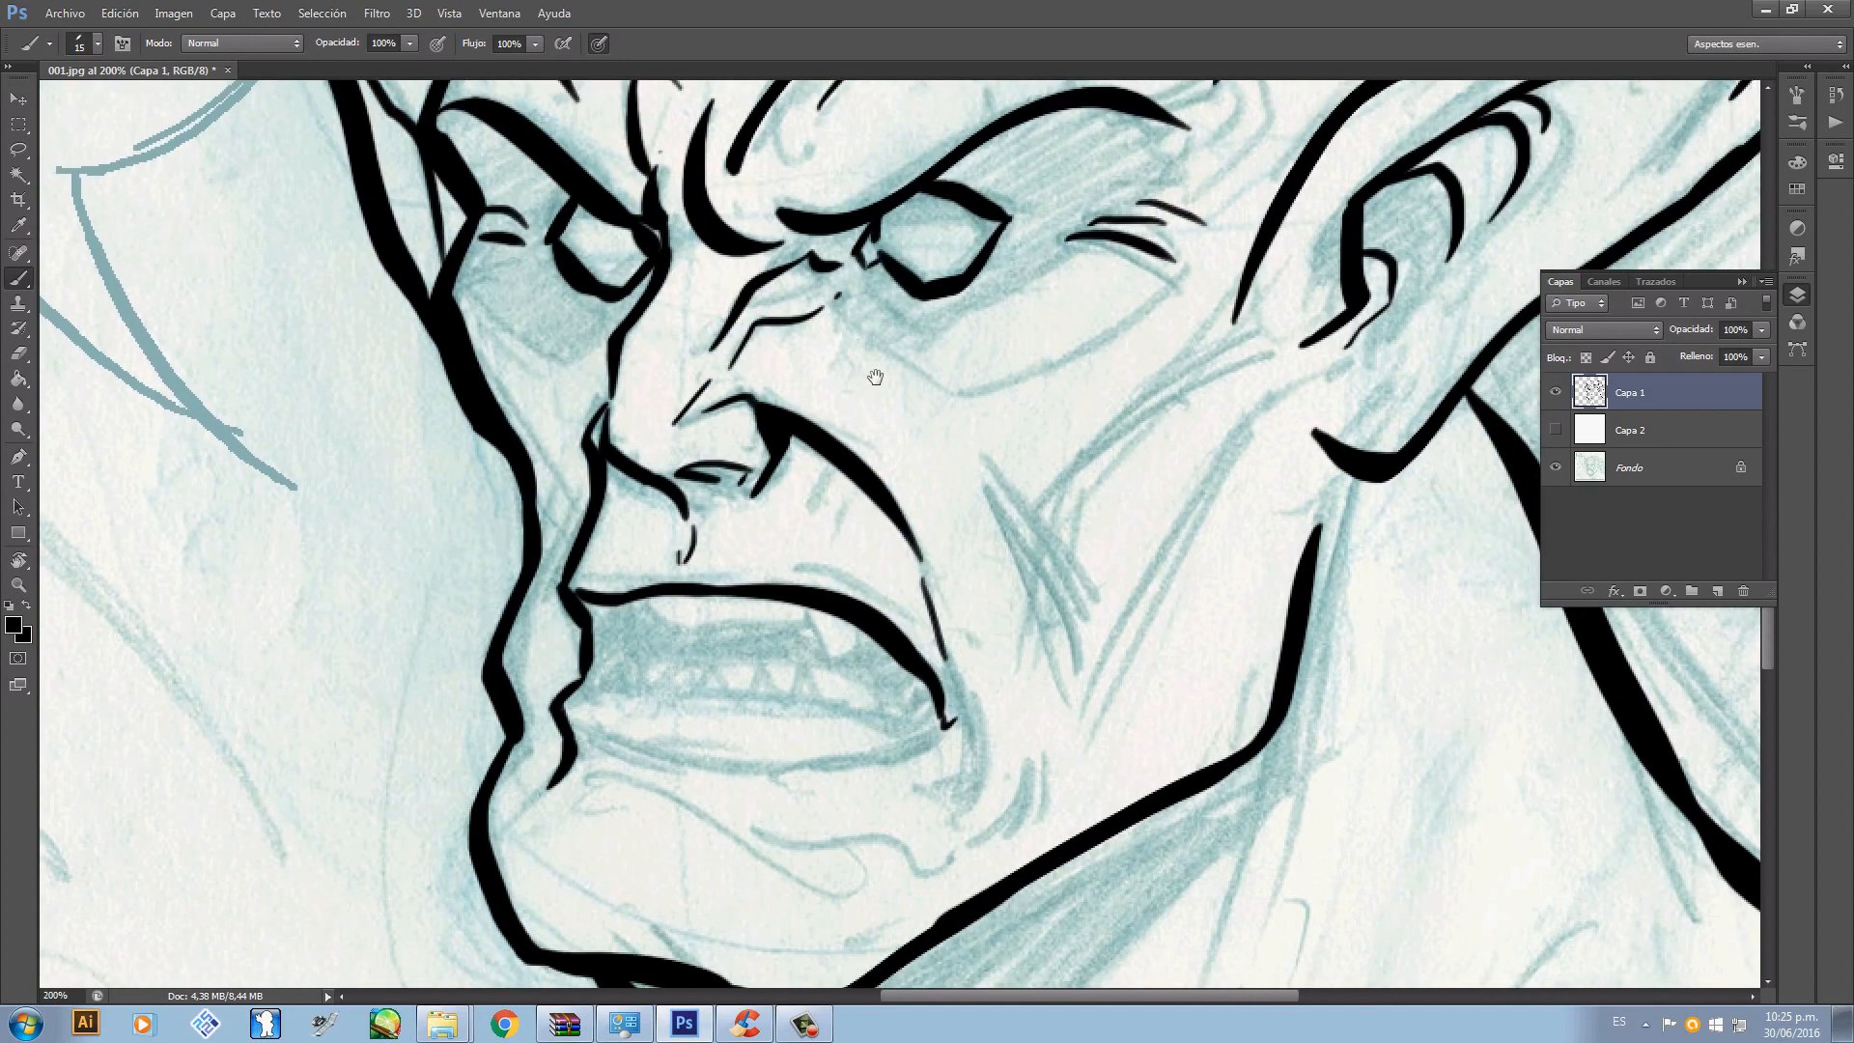
pyautogui.moveTo(1062, 681); pyautogui.dragTo(970, 473)
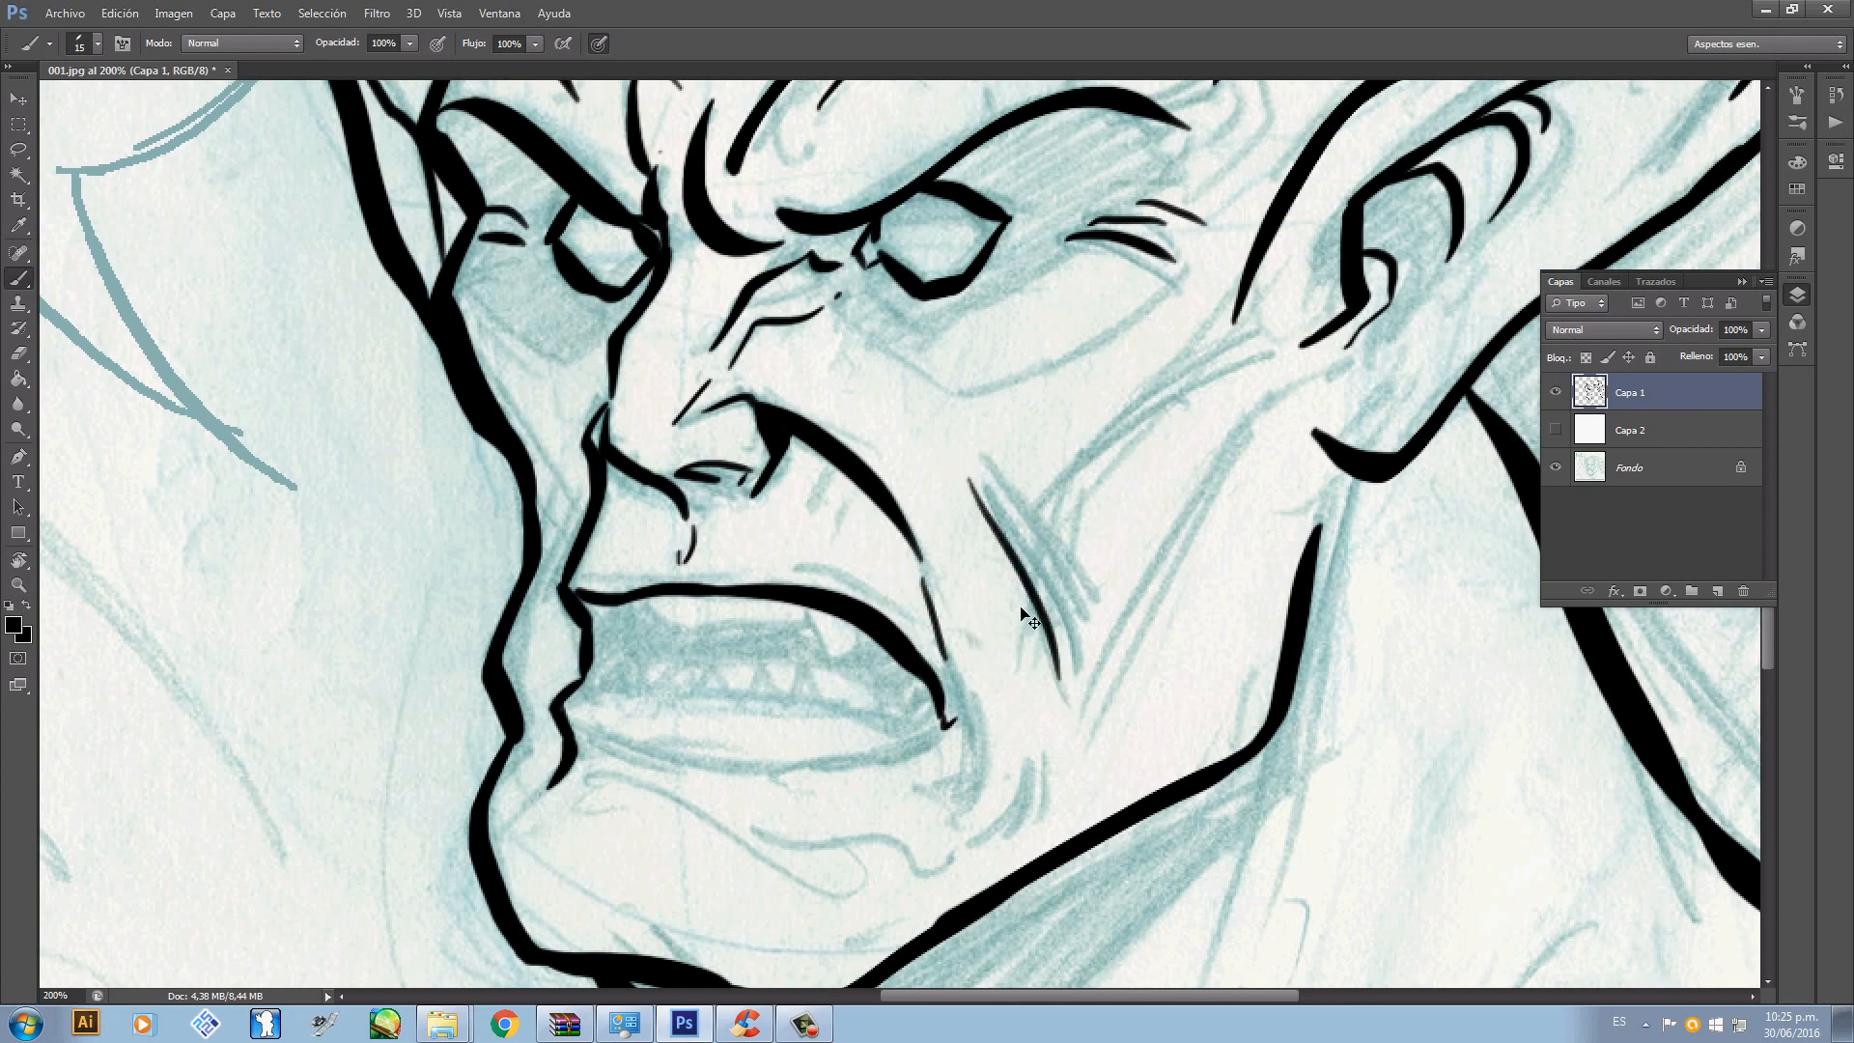
pyautogui.hotkey('ctrl', 'z')
# - Ink the lower lip line across the open mouth, from one corner to the other, with a tapered overlap in the middle
pyautogui.moveTo(1011, 685); pyautogui.dragTo(1117, 525)
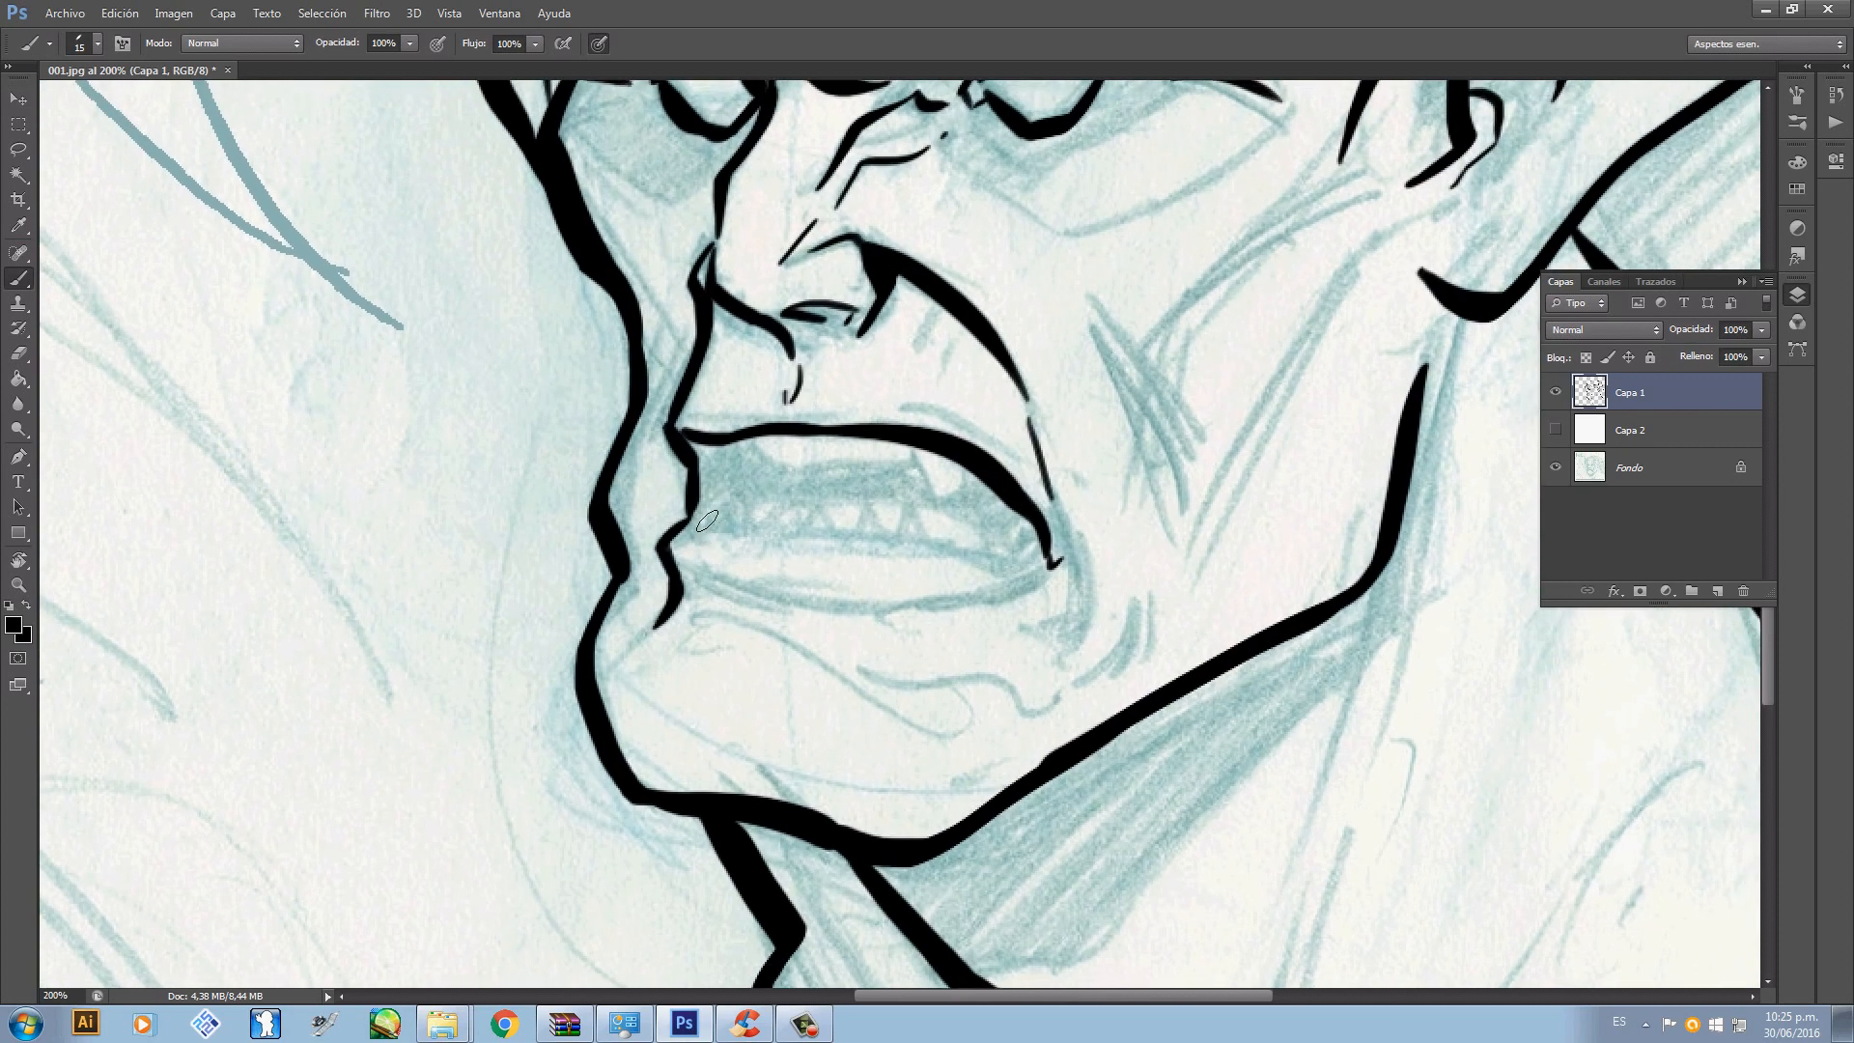
pyautogui.moveTo(706, 521)
pyautogui.mouseDown()
pyautogui.moveTo(723, 549)
pyautogui.moveTo(1056, 558)
pyautogui.mouseUp()
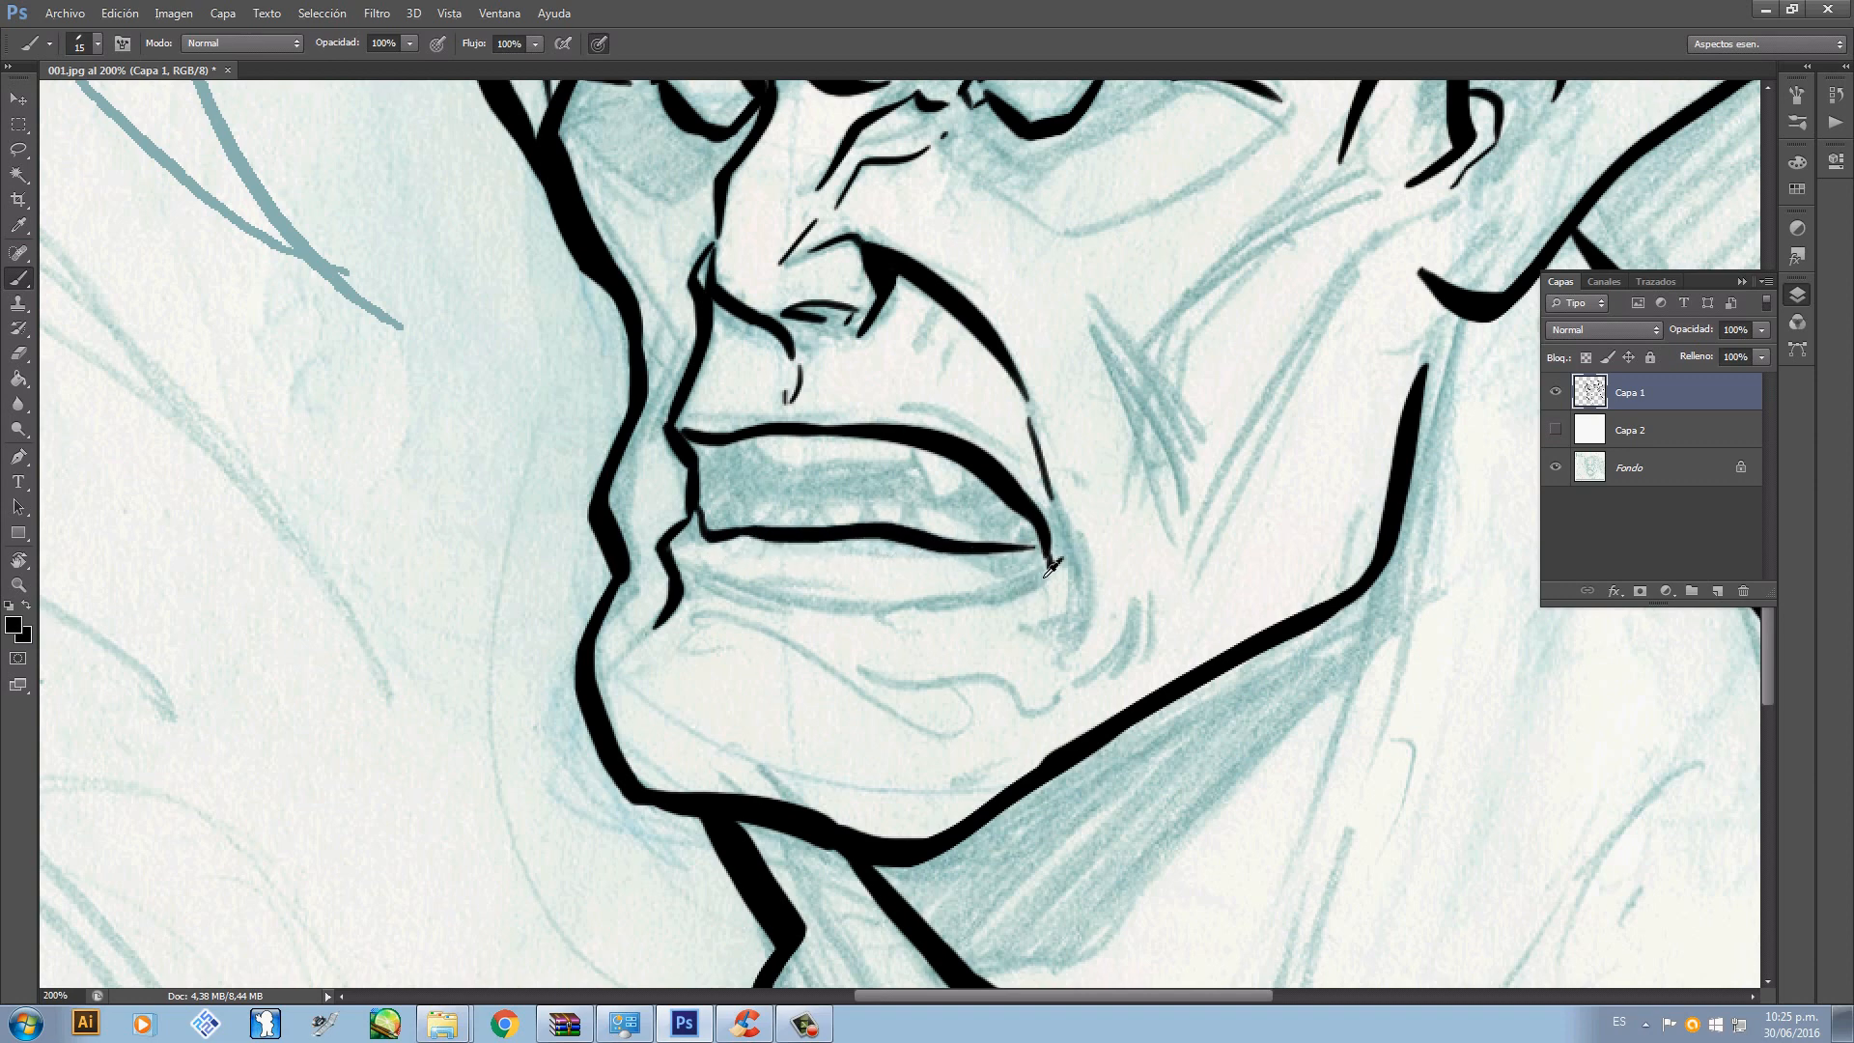
pyautogui.hotkey('ctrl', 'z')
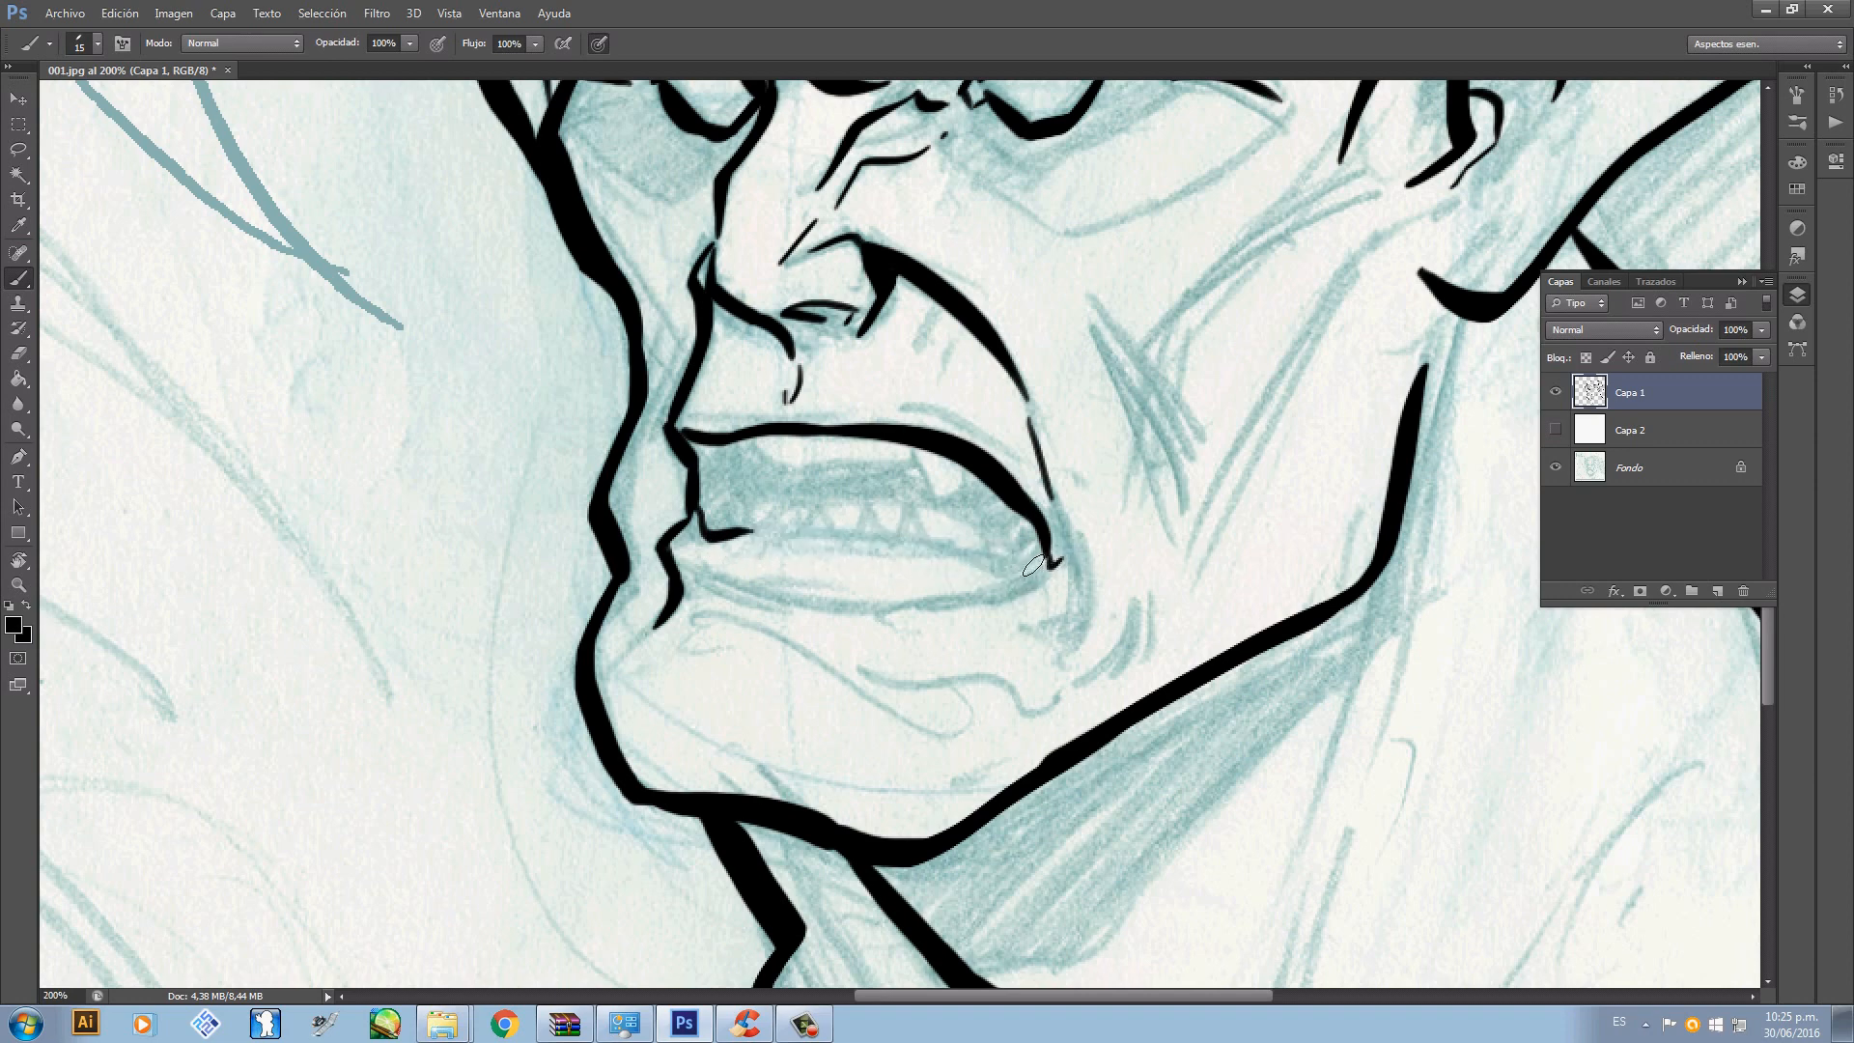
pyautogui.moveTo(1054, 560)
pyautogui.mouseDown()
pyautogui.moveTo(837, 574)
pyautogui.moveTo(896, 560)
pyautogui.moveTo(878, 555)
pyautogui.moveTo(807, 578)
pyautogui.moveTo(861, 554)
pyautogui.moveTo(740, 548)
pyautogui.moveTo(856, 537)
pyautogui.mouseUp()
pyautogui.hotkey('ctrl', 'z')
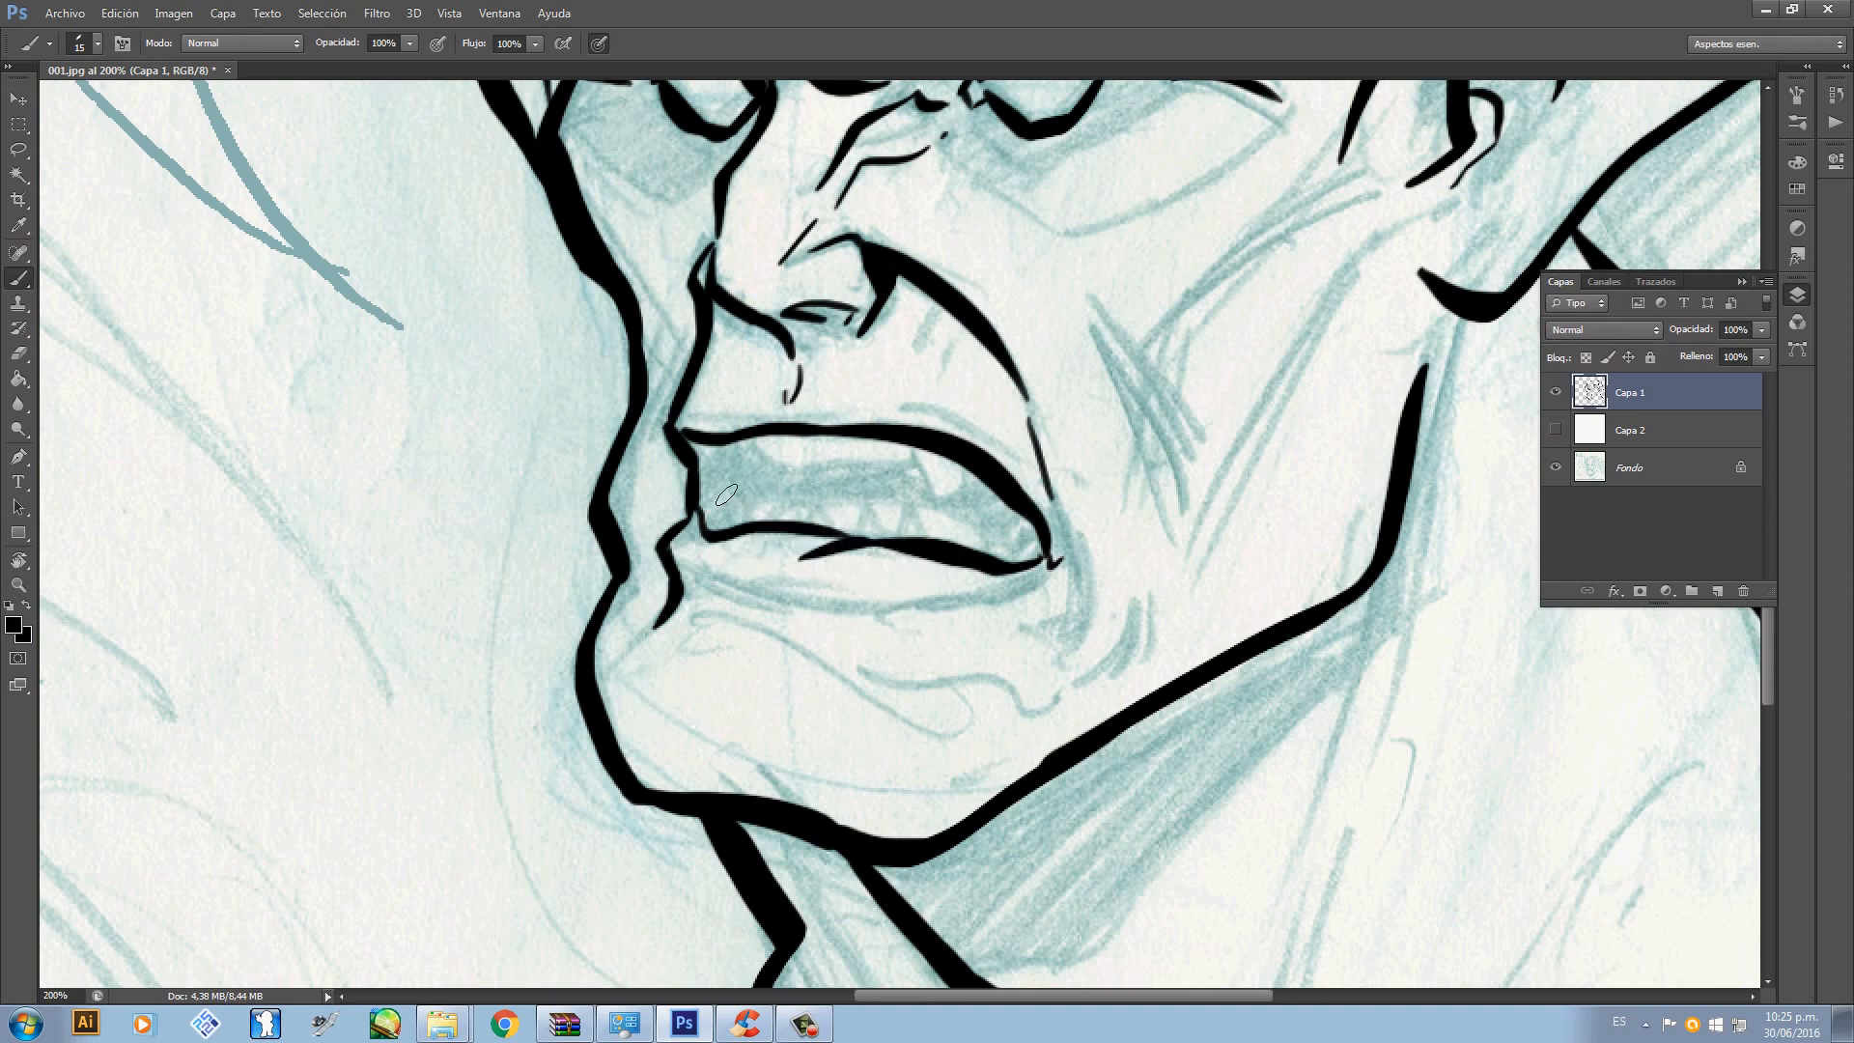
pyautogui.moveTo(699, 470); pyautogui.dragTo(741, 444)
pyautogui.hotkey('ctrl', 'z')
pyautogui.moveTo(713, 445); pyautogui.dragTo(738, 486)
pyautogui.hotkey('ctrl', 'z')
# - Ink the thin tapered neck muscle lines running from the throat up to the jaw
pyautogui.moveTo(917, 441); pyautogui.dragTo(695, 699)
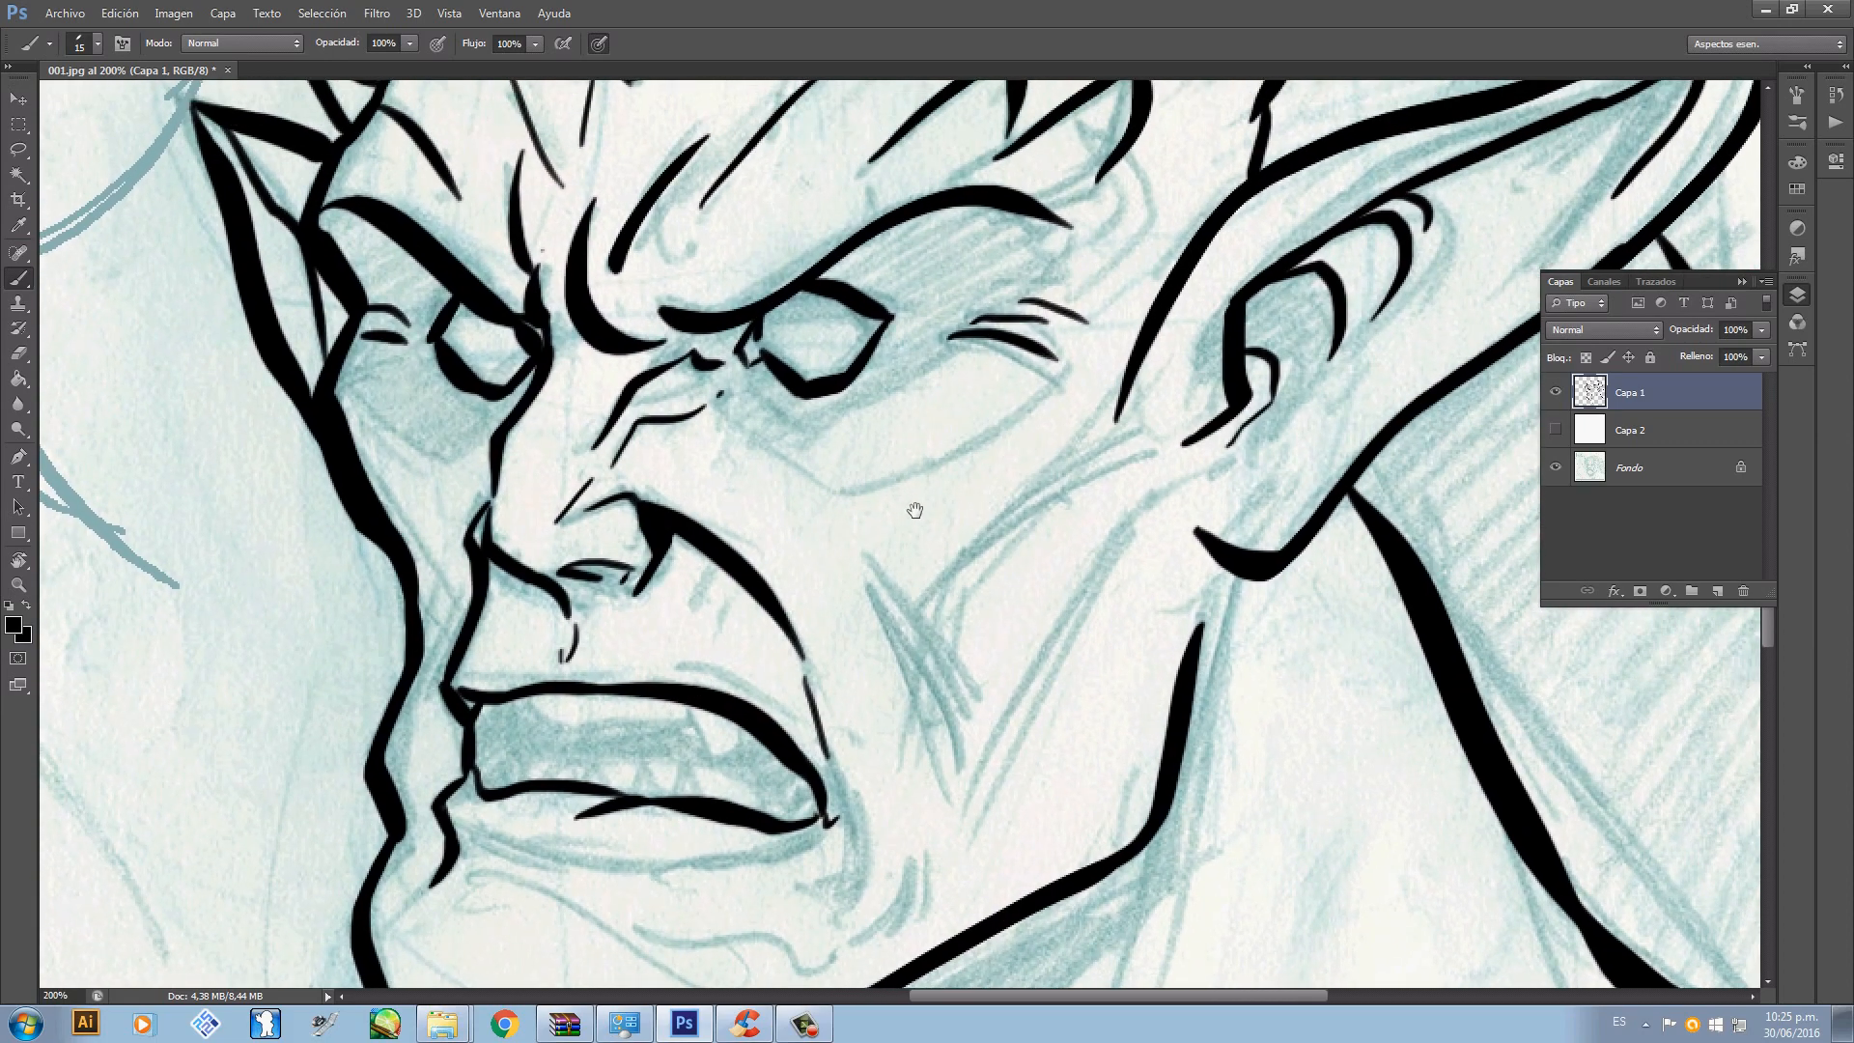
pyautogui.moveTo(915, 510)
pyautogui.mouseDown()
pyautogui.moveTo(831, 289)
pyautogui.moveTo(749, 380)
pyautogui.moveTo(820, 447)
pyautogui.moveTo(821, 610)
pyautogui.moveTo(918, 349)
pyautogui.mouseUp()
pyautogui.hotkey('ctrl', 'z')
pyautogui.moveTo(746, 685); pyautogui.dragTo(881, 459)
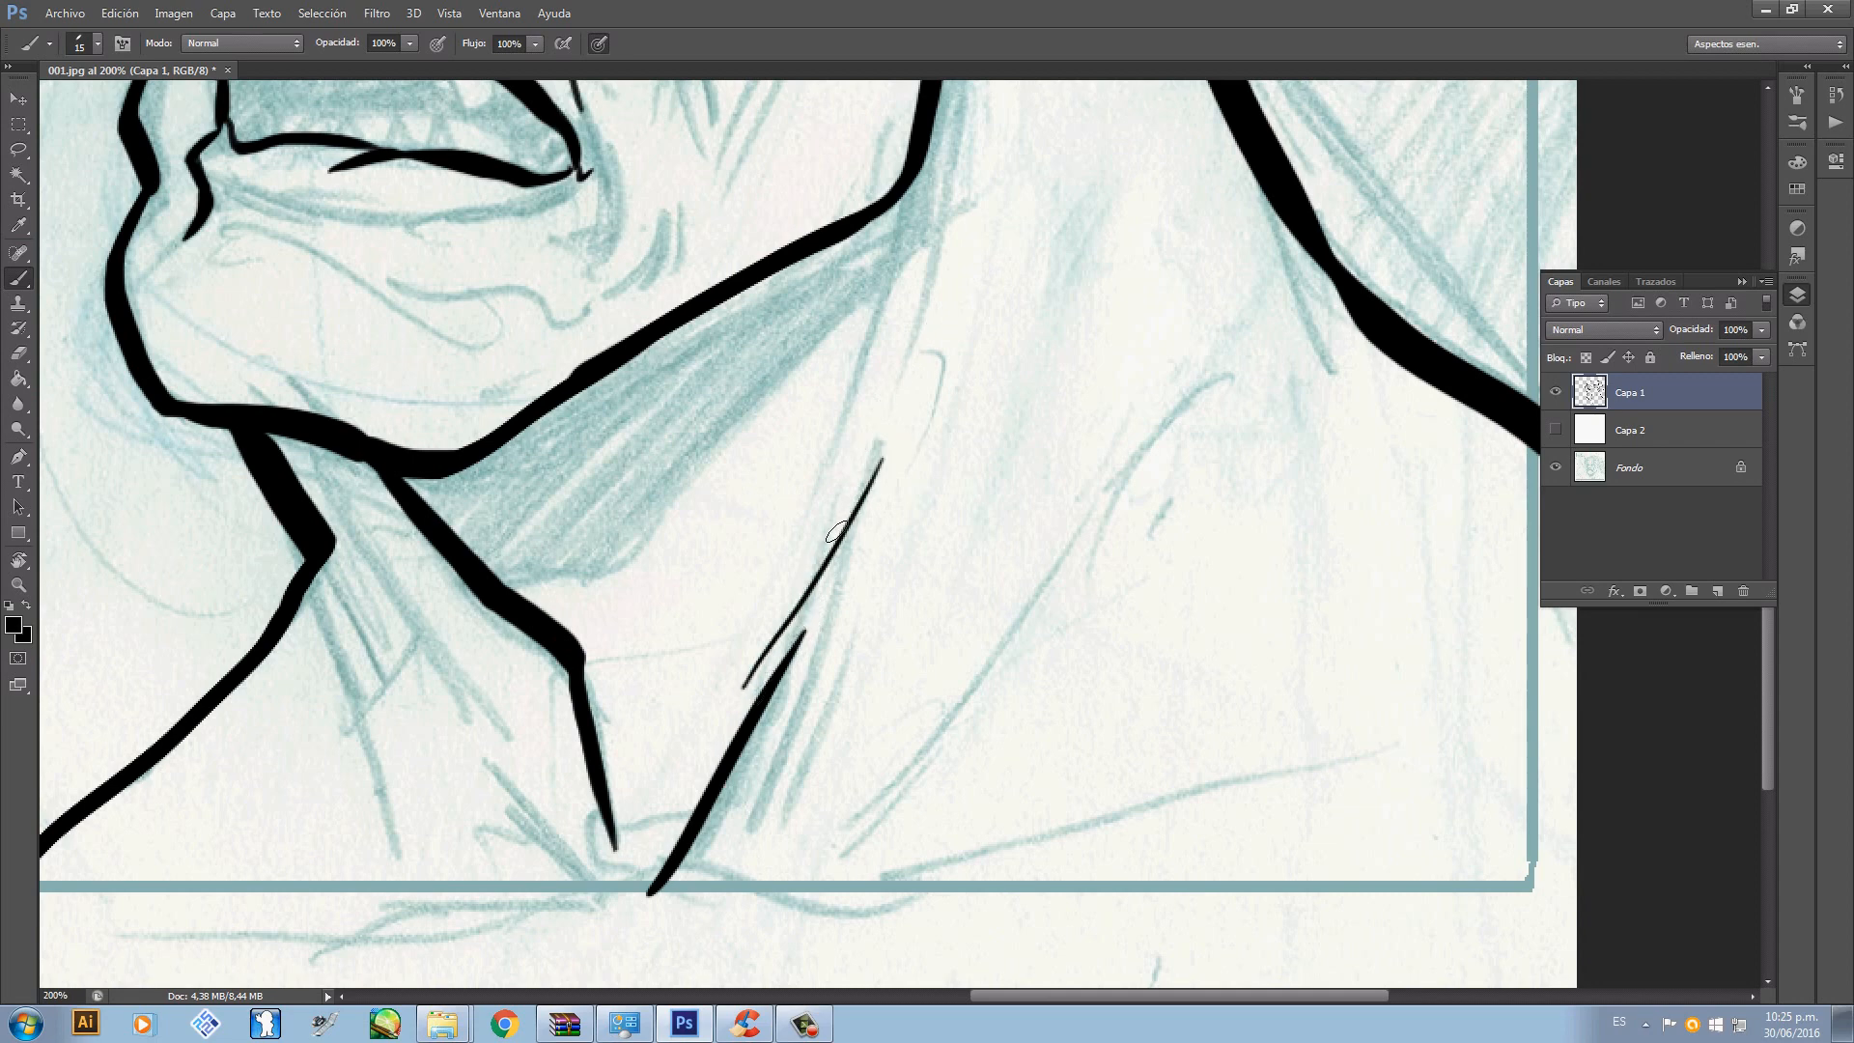
pyautogui.moveTo(803, 528); pyautogui.dragTo(916, 200)
# - Ink two short tapered strokes at the base of the throat and the long collarbone curve towards the shoulder
pyautogui.moveTo(650, 574); pyautogui.dragTo(756, 396)
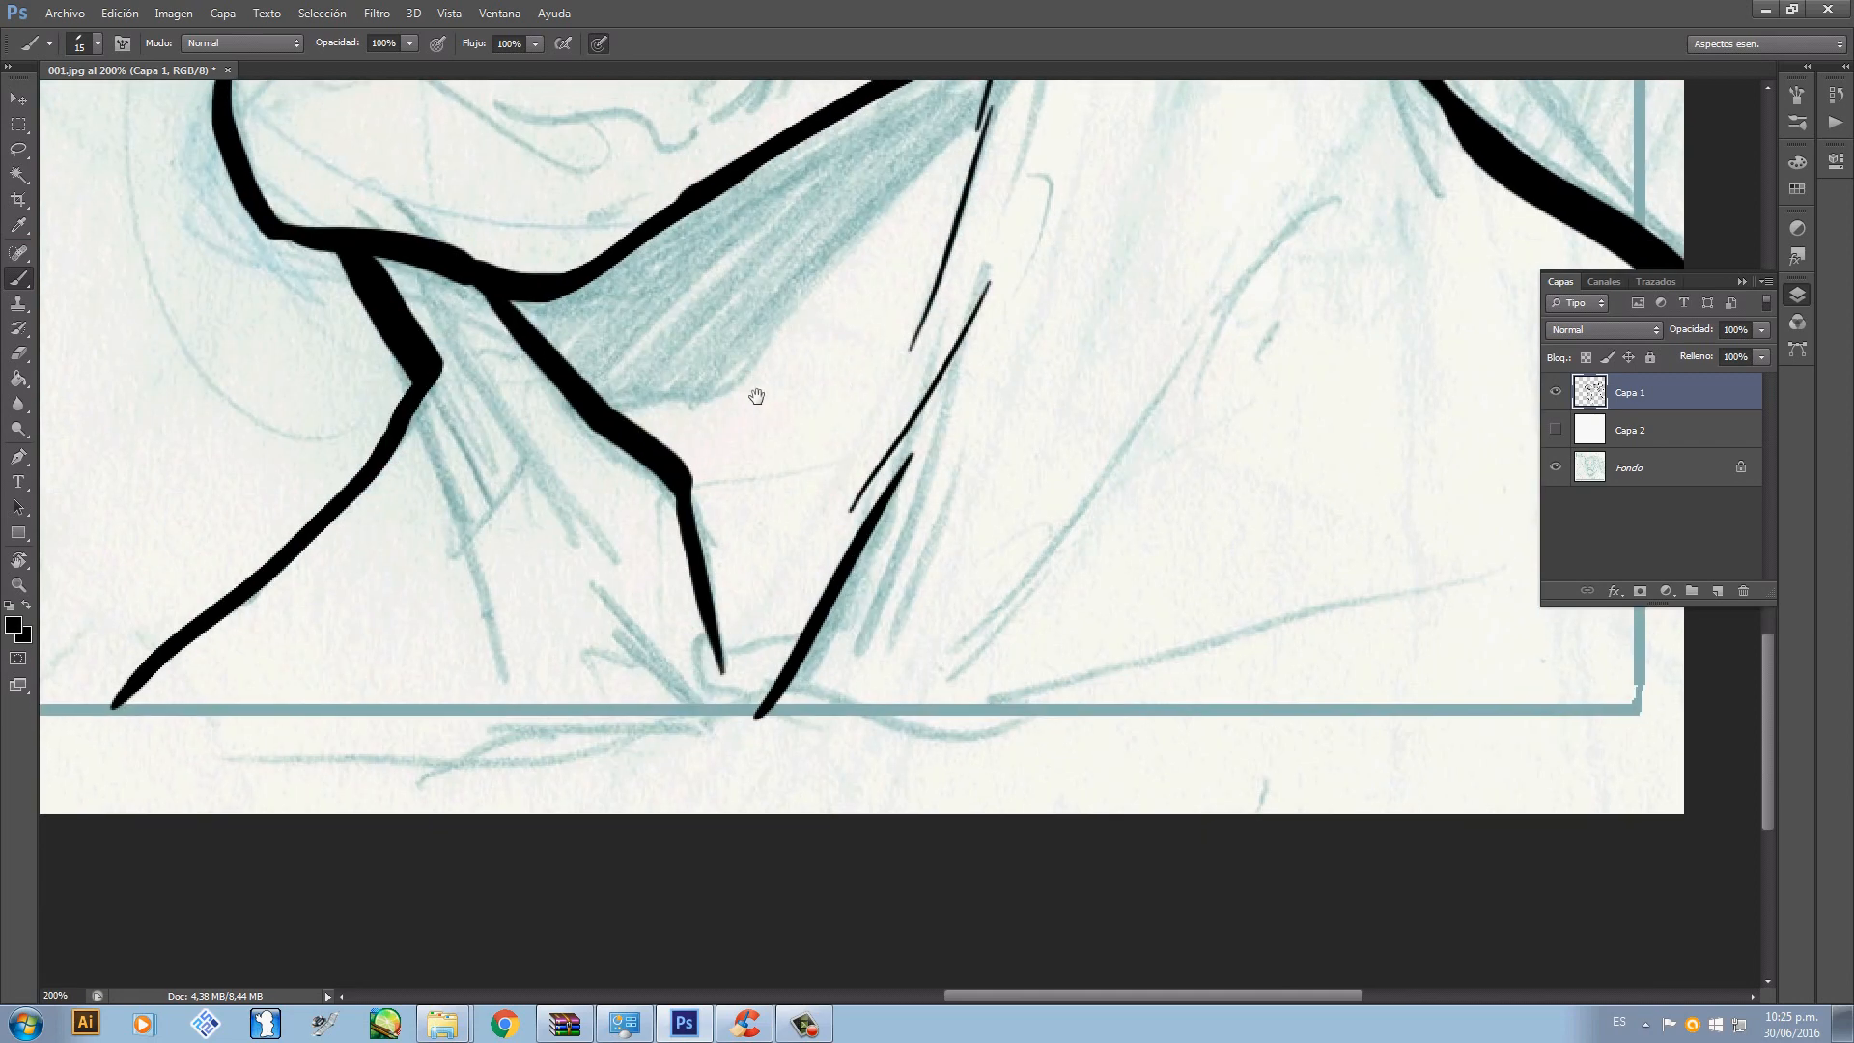
pyautogui.moveTo(686, 720)
pyautogui.mouseDown()
pyautogui.moveTo(592, 572)
pyautogui.moveTo(594, 606)
pyautogui.mouseUp()
pyautogui.moveTo(1089, 567); pyautogui.dragTo(826, 644)
pyautogui.moveTo(681, 763); pyautogui.dragTo(1019, 306)
pyautogui.moveTo(1052, 287); pyautogui.dragTo(1194, 284)
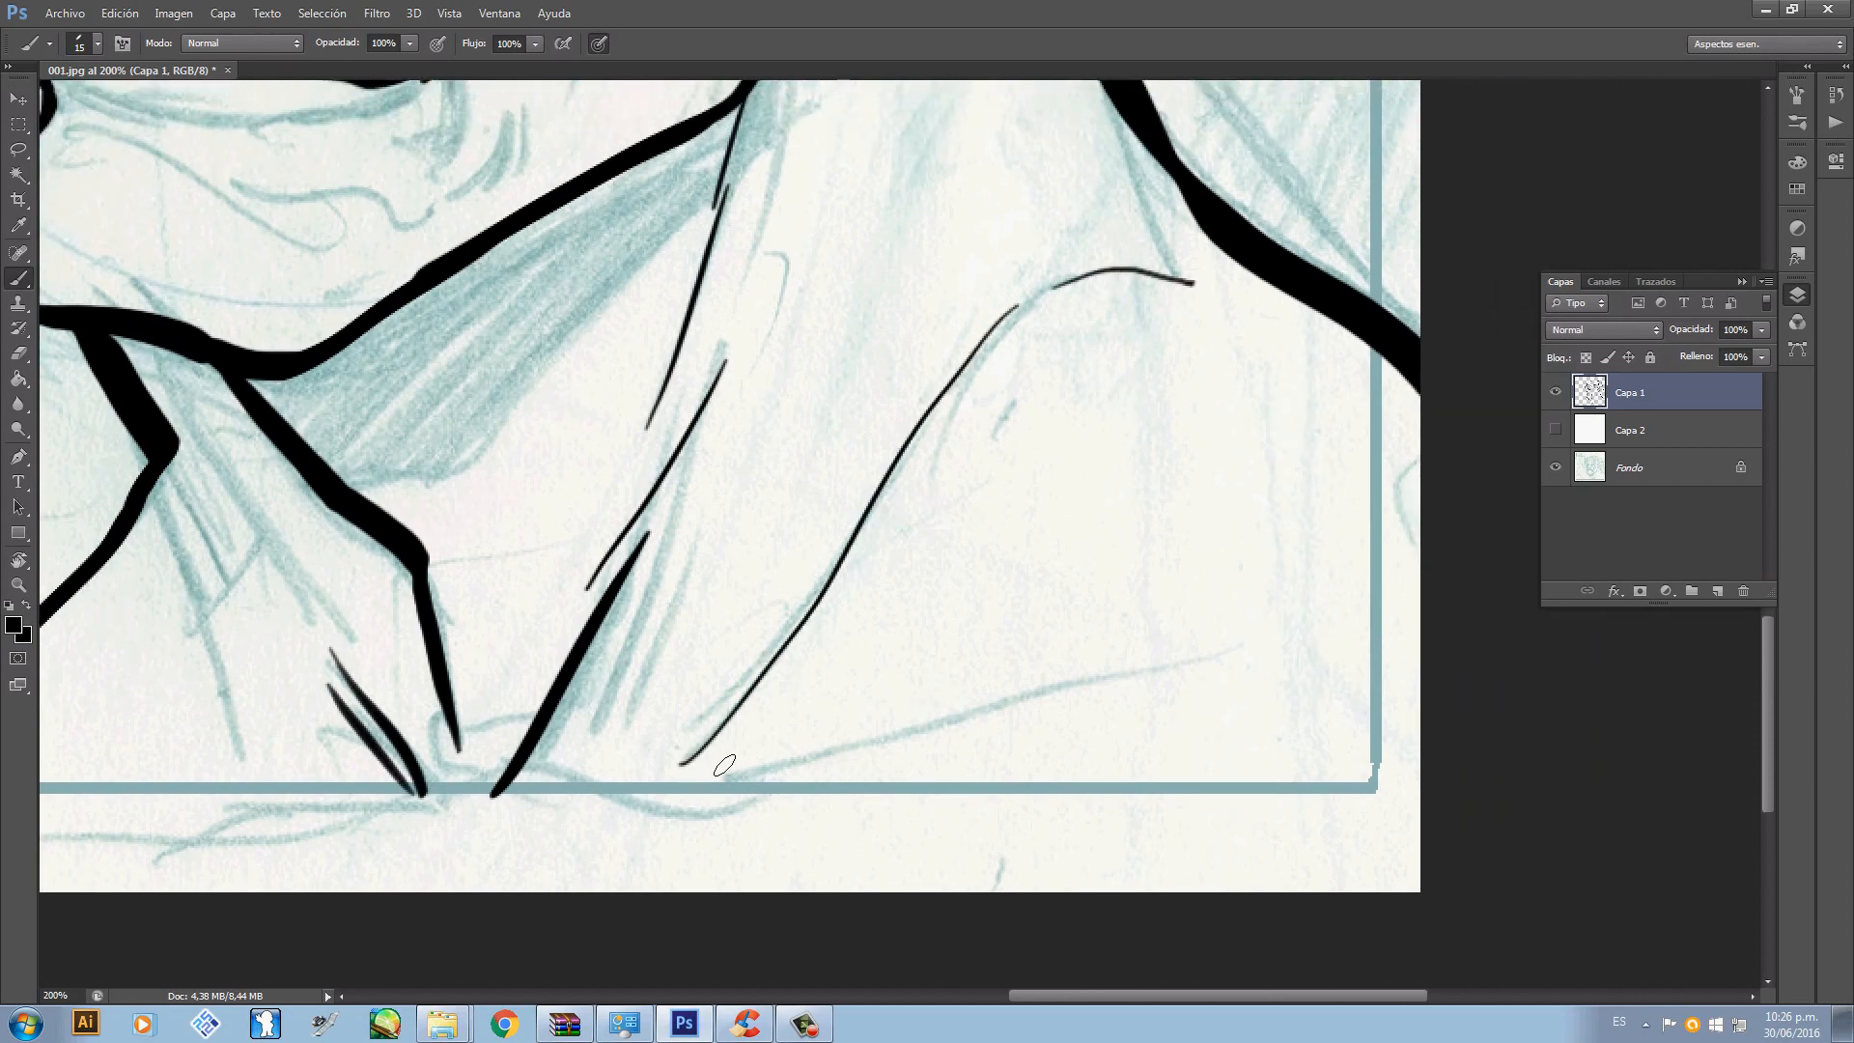
# - Finish the earlobe's end with a small hook and ink thin inner lines in the pointed hair tufts
pyautogui.moveTo(907, 303); pyautogui.dragTo(889, 745)
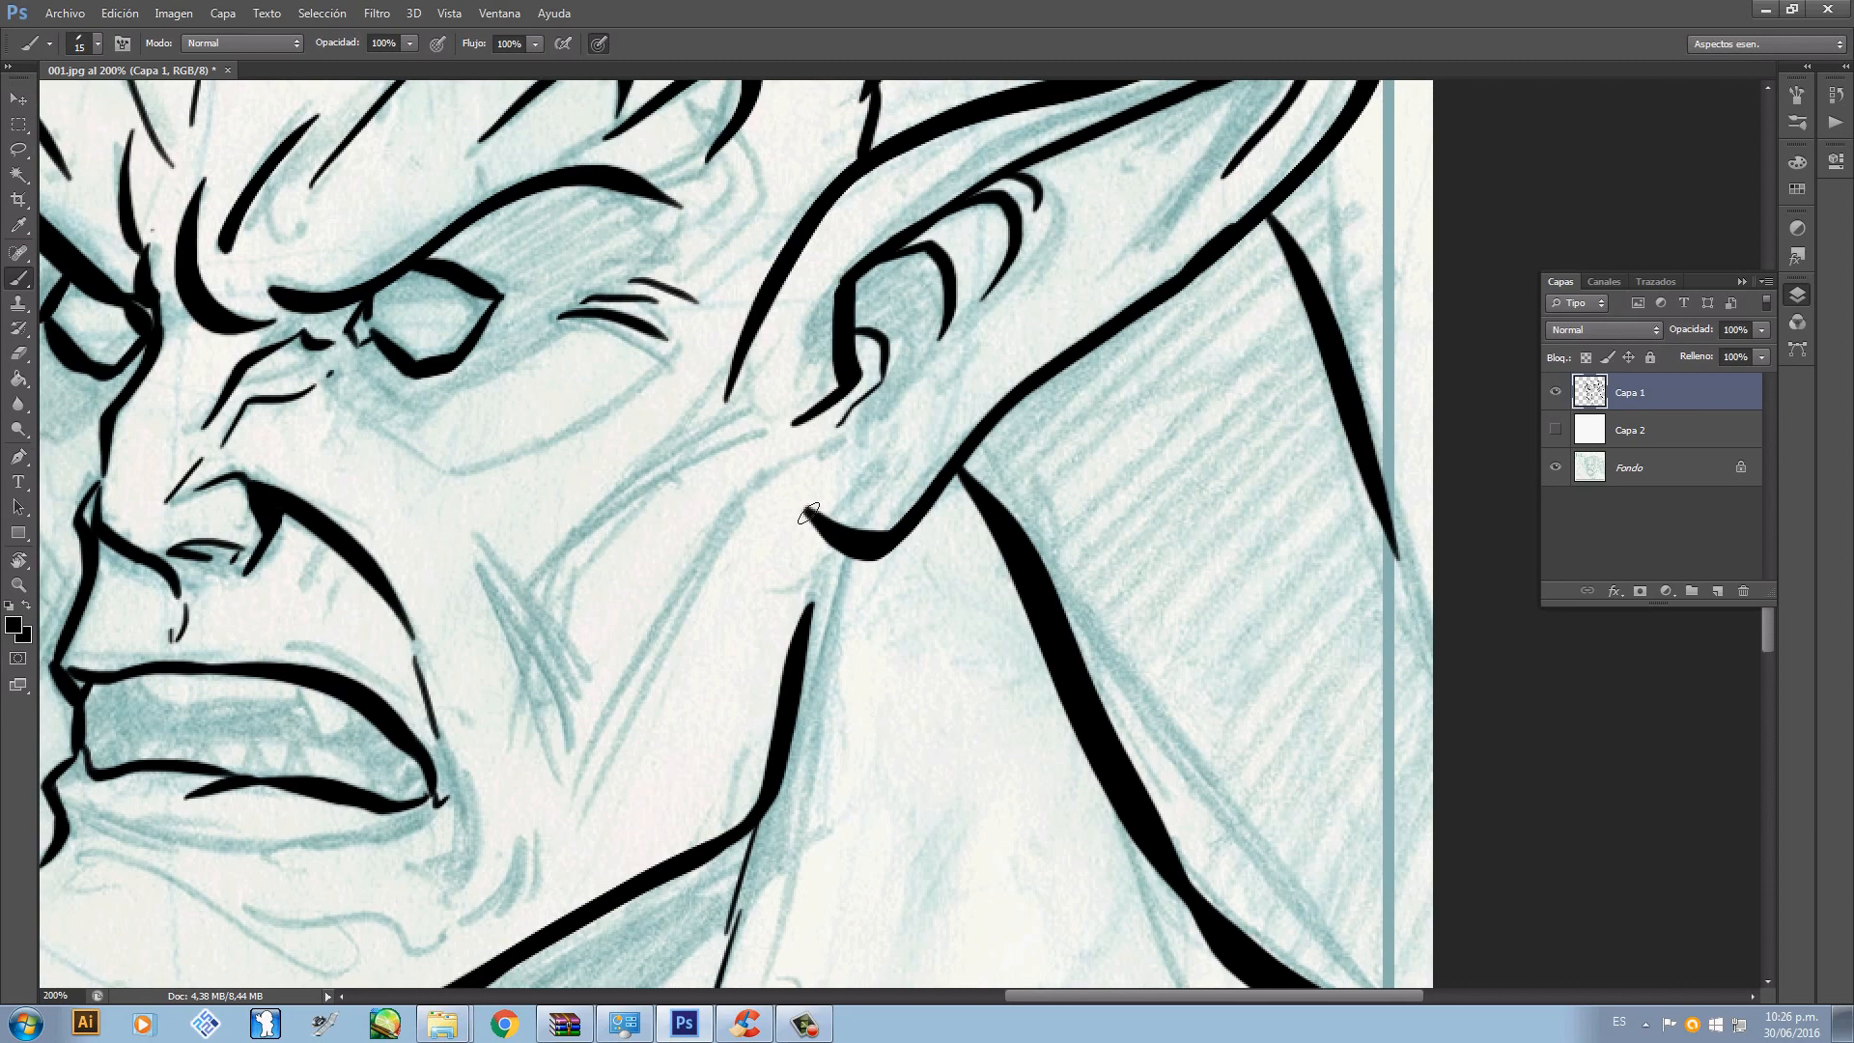
pyautogui.moveTo(792, 542)
pyautogui.mouseDown()
pyautogui.moveTo(915, 507)
pyautogui.moveTo(1027, 522)
pyautogui.mouseUp()
pyautogui.moveTo(843, 498)
pyautogui.mouseDown()
pyautogui.moveTo(881, 517)
pyautogui.moveTo(894, 621)
pyautogui.mouseUp()
pyautogui.moveTo(898, 459)
pyautogui.mouseDown()
pyautogui.moveTo(908, 652)
pyautogui.moveTo(817, 777)
pyautogui.mouseUp()
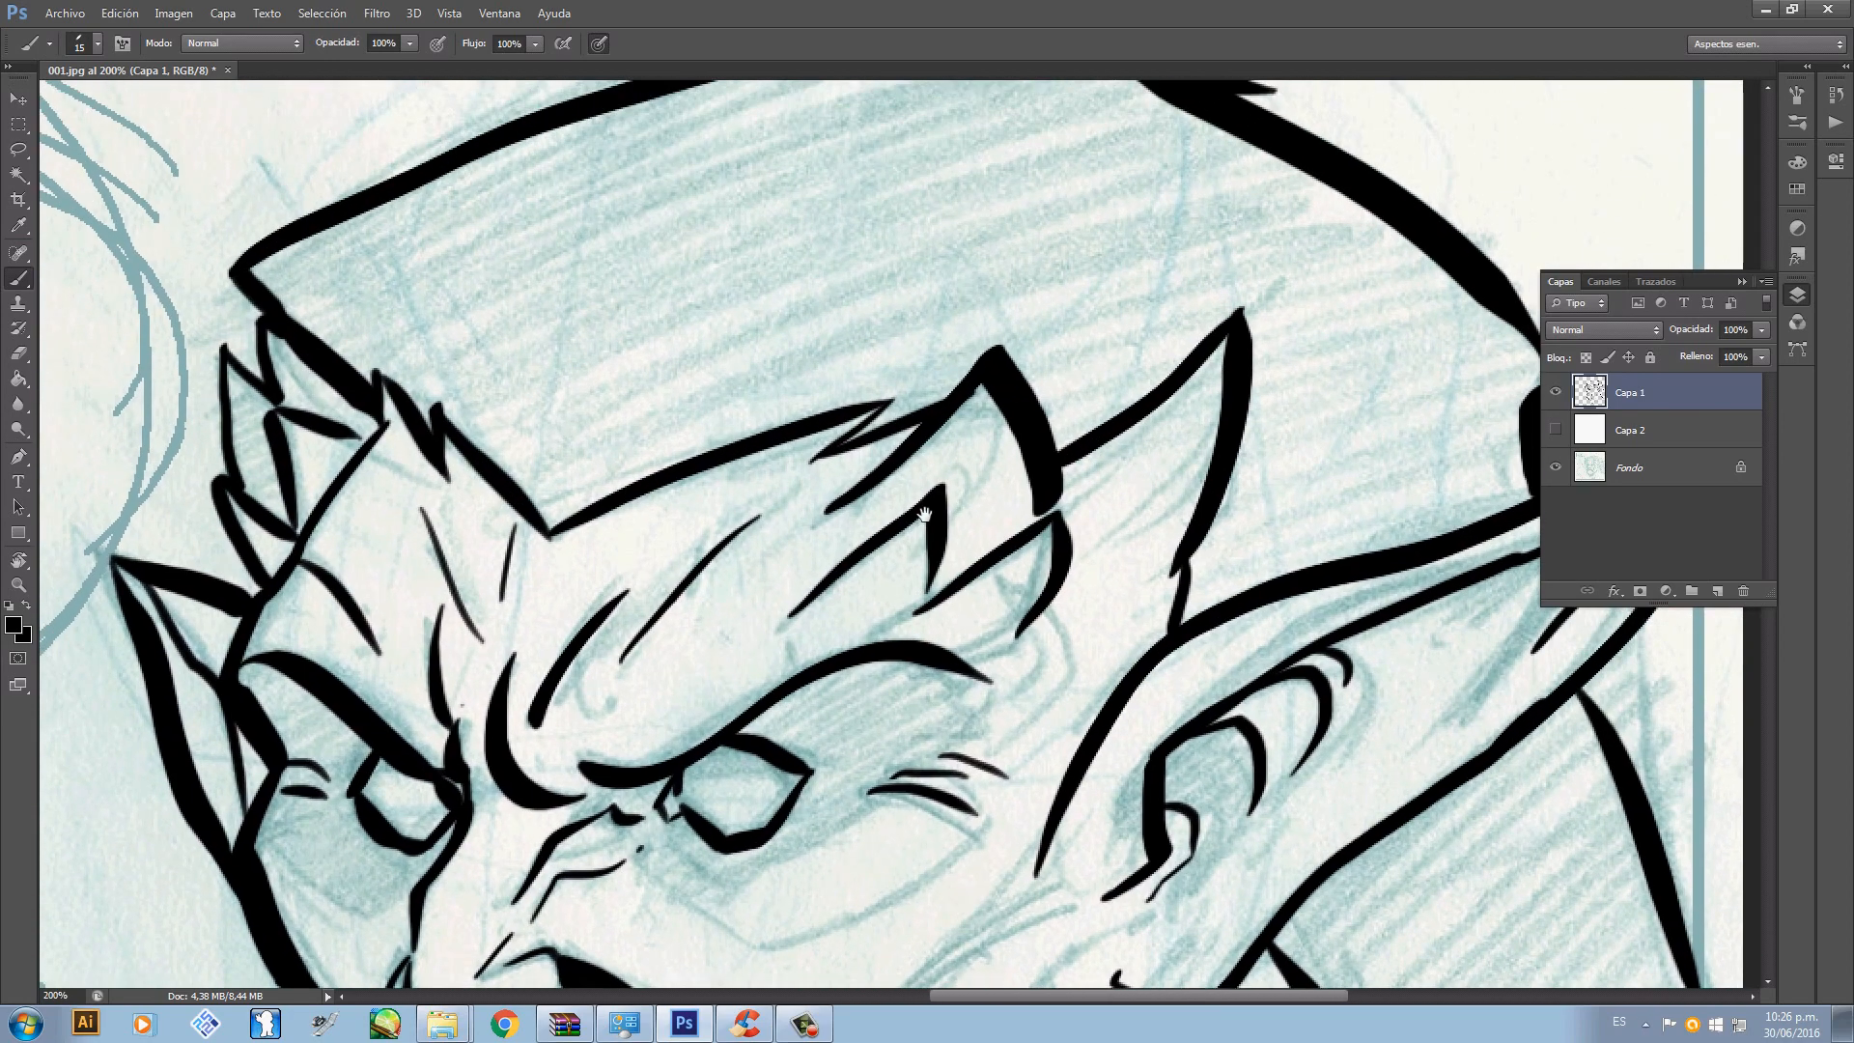
pyautogui.moveTo(1236, 355); pyautogui.dragTo(1122, 533)
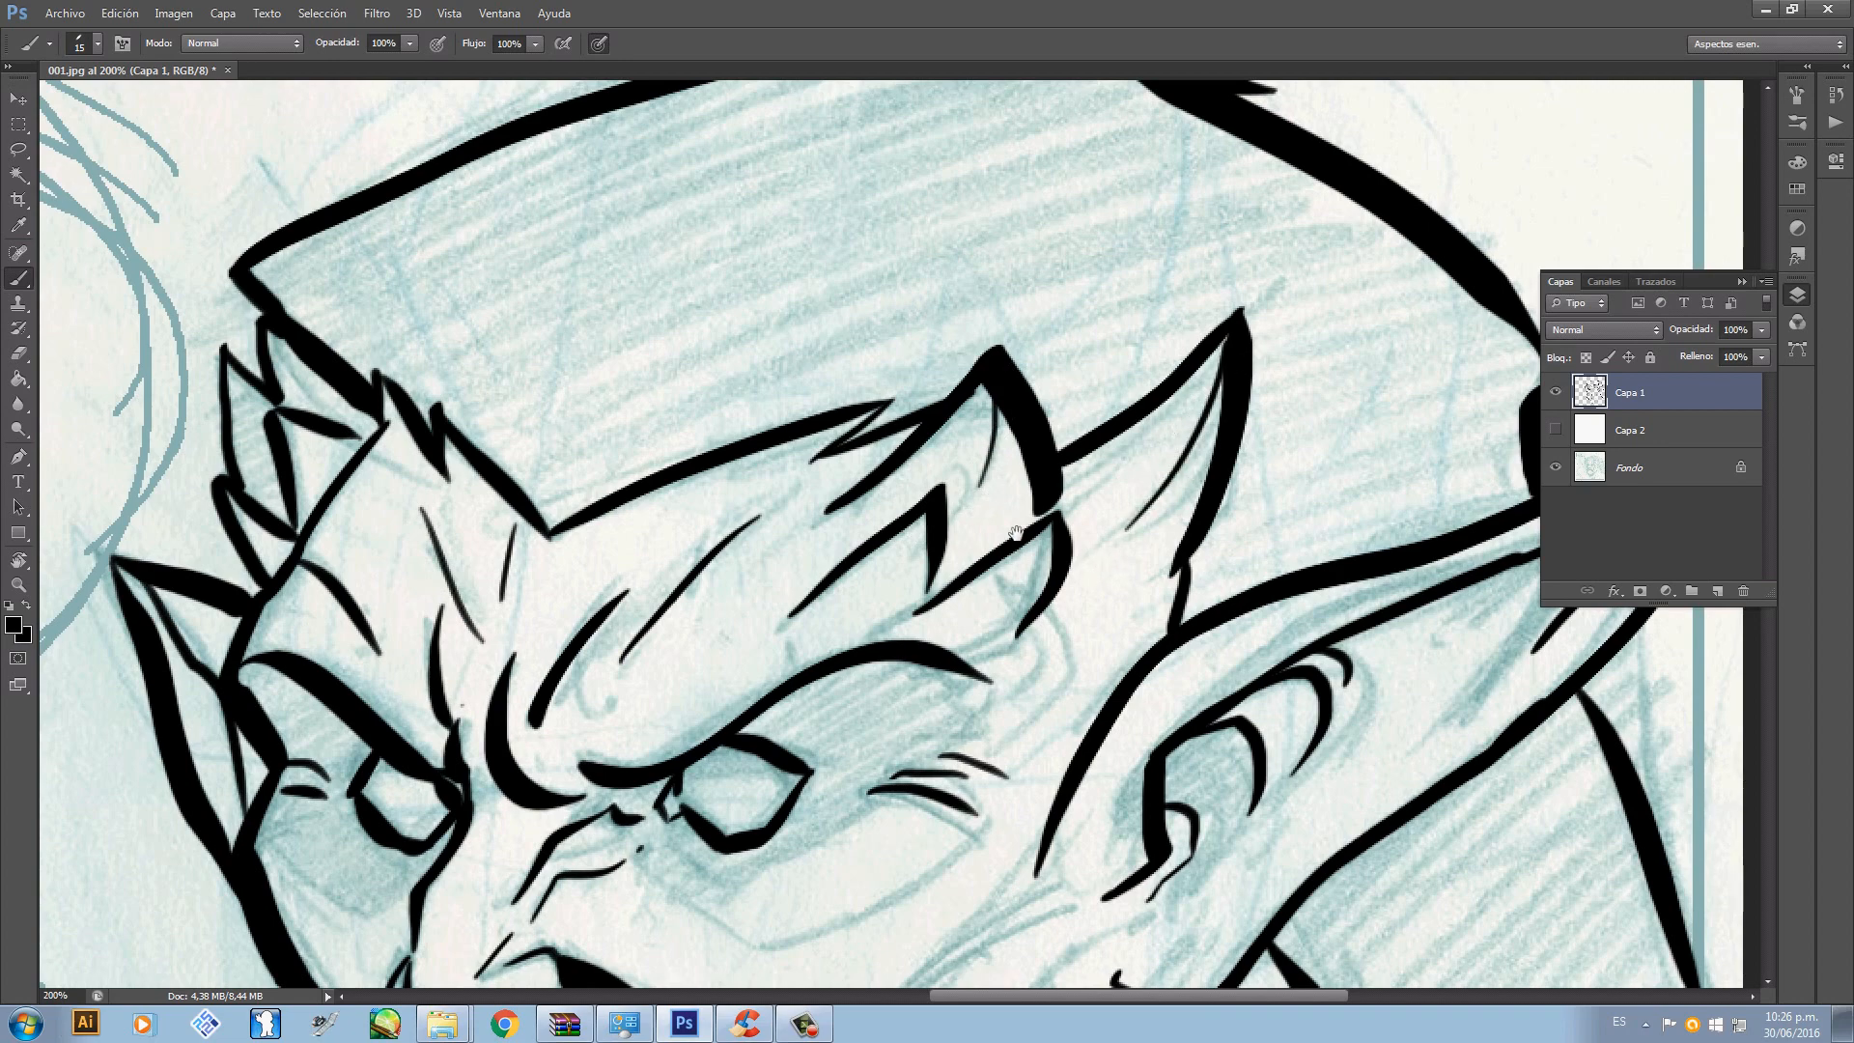
pyautogui.moveTo(541, 568); pyautogui.dragTo(830, 501)
pyautogui.moveTo(705, 655); pyautogui.dragTo(653, 534)
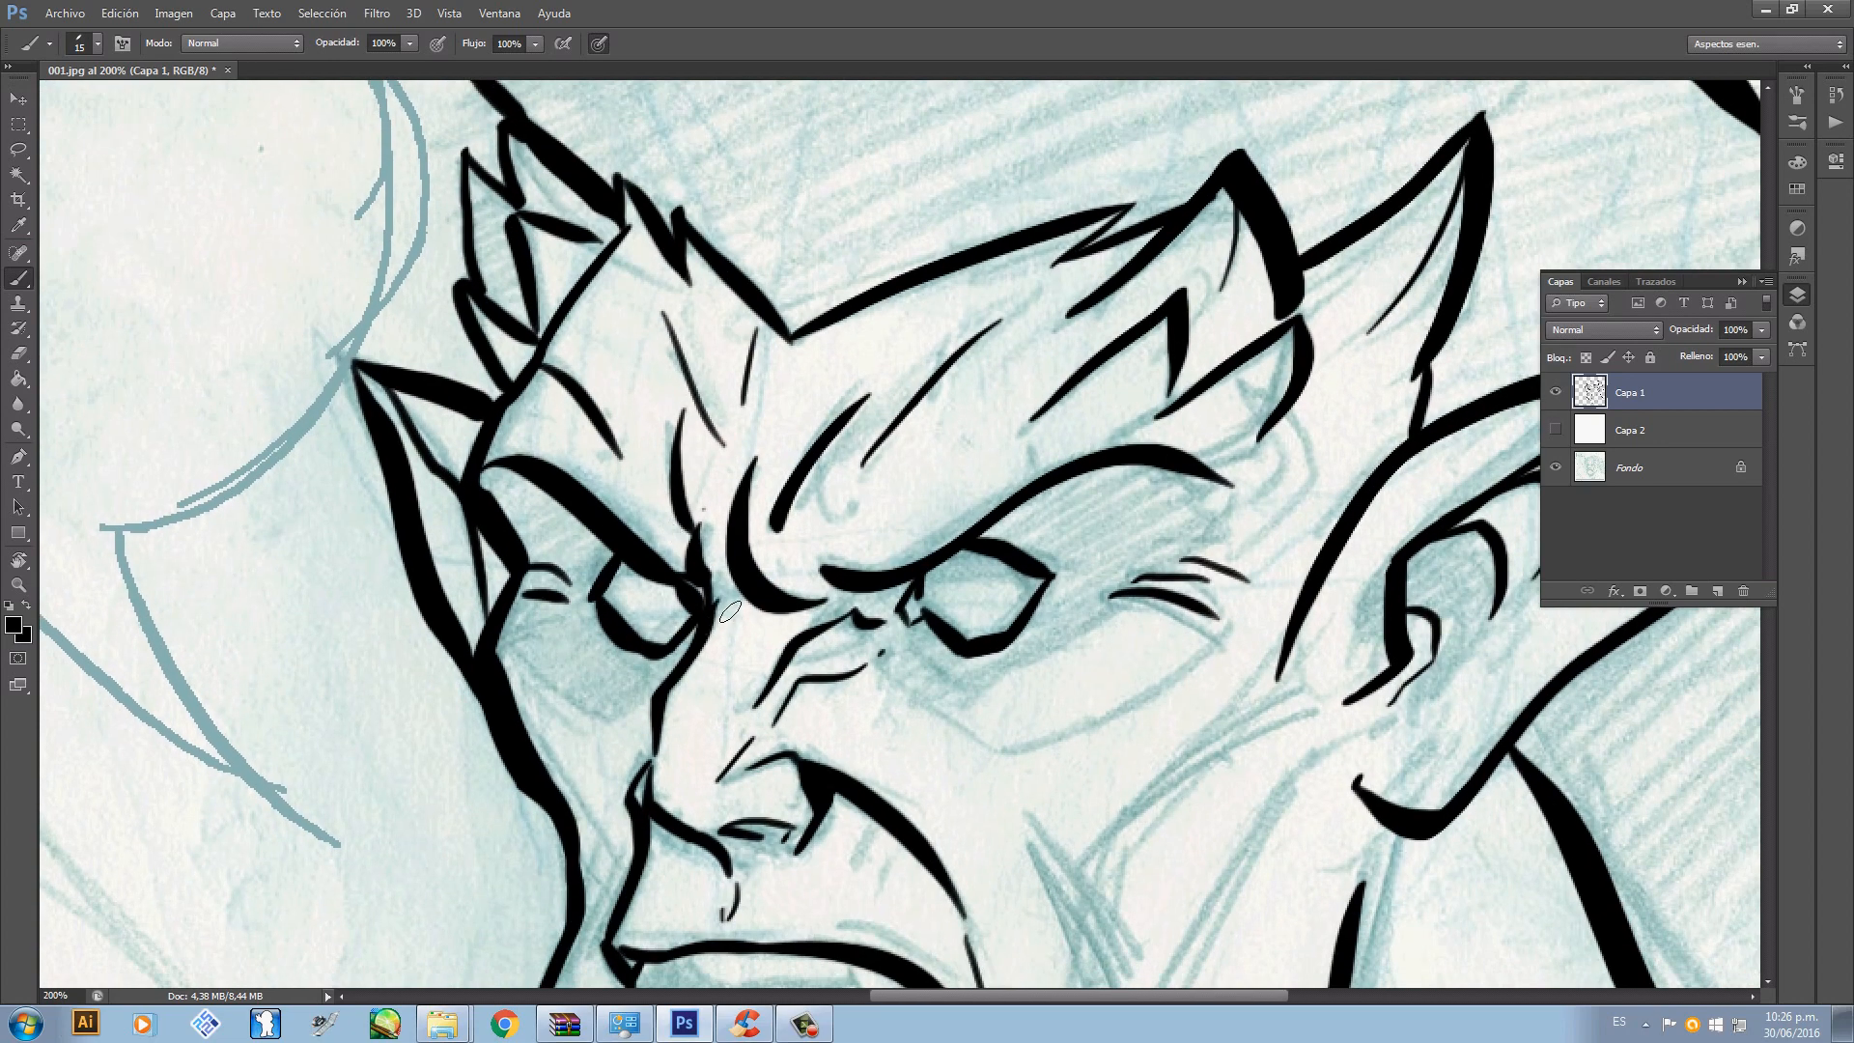
# - Check the line art on its own by showing the white Capa 2 layer, and hide it again
pyautogui.hotkey('ctrl', '-')
pyautogui.hotkey('ctrl', '-')
pyautogui.hotkey('ctrl', '-')
pyautogui.hotkey('ctrl', '-')
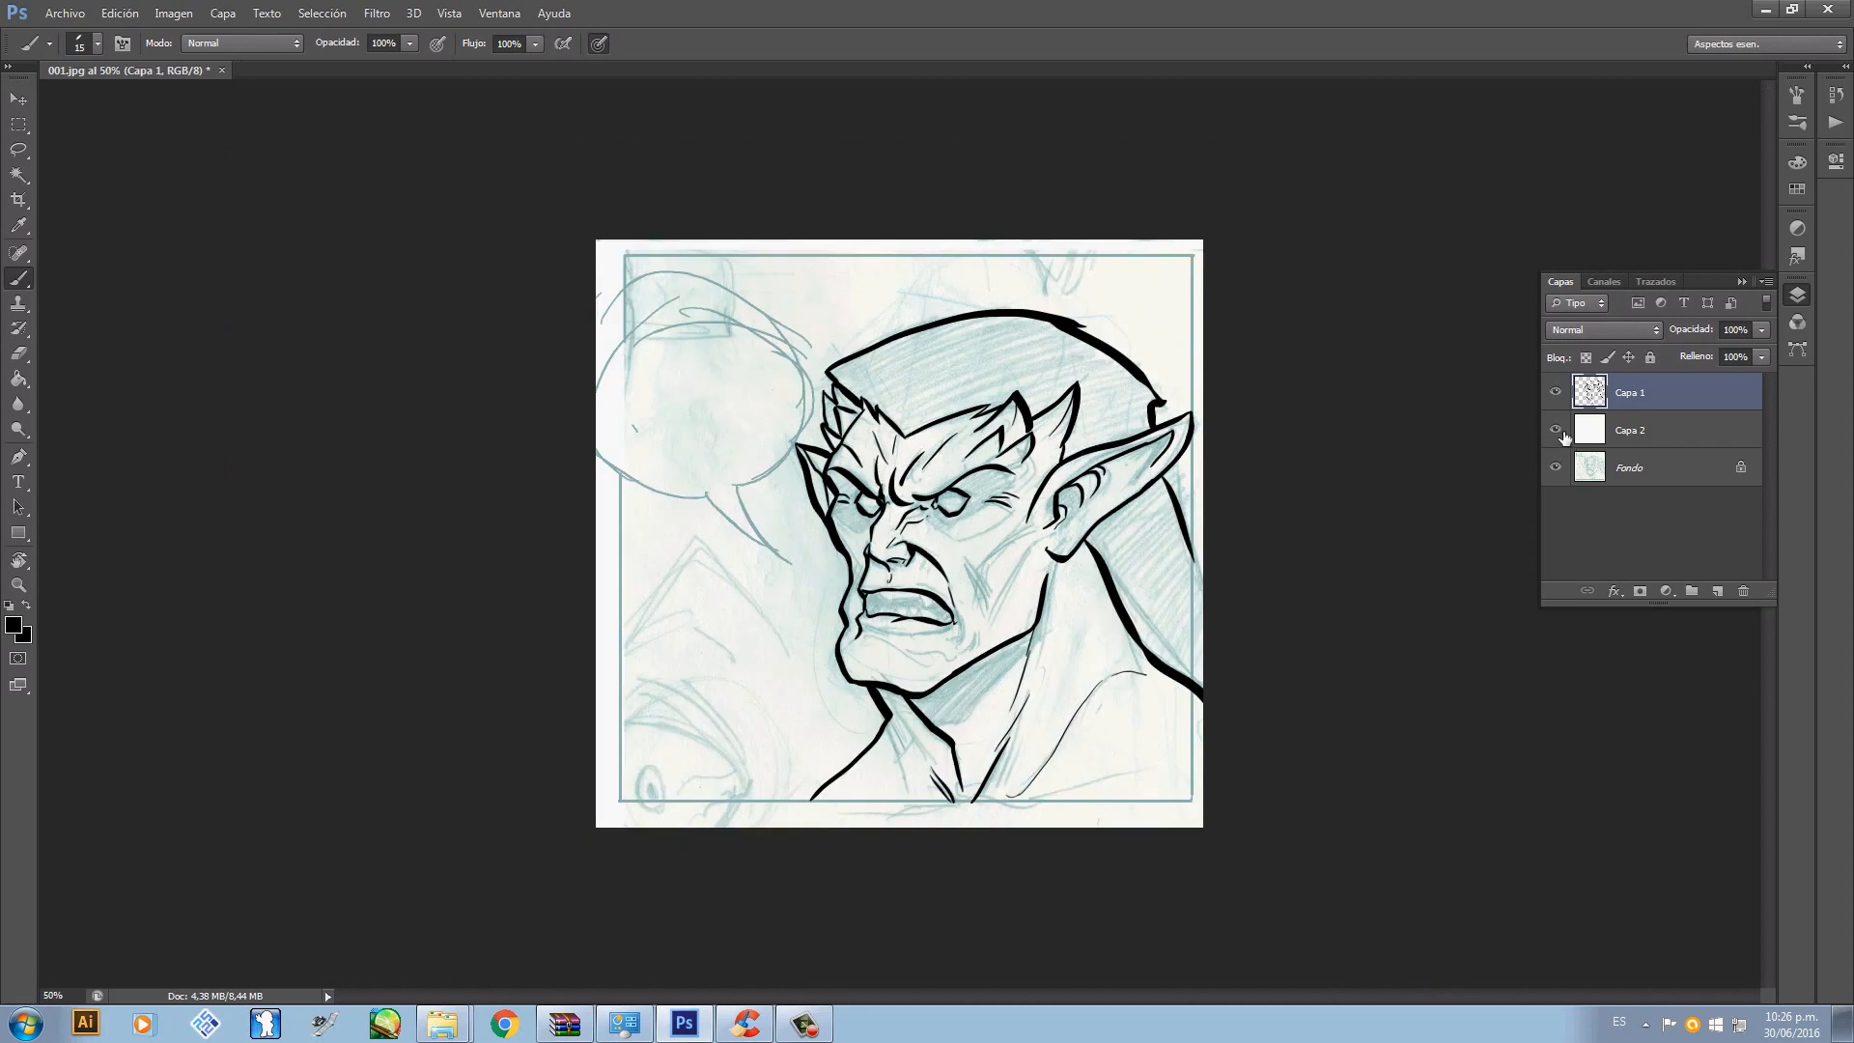
pyautogui.click(1557, 432)
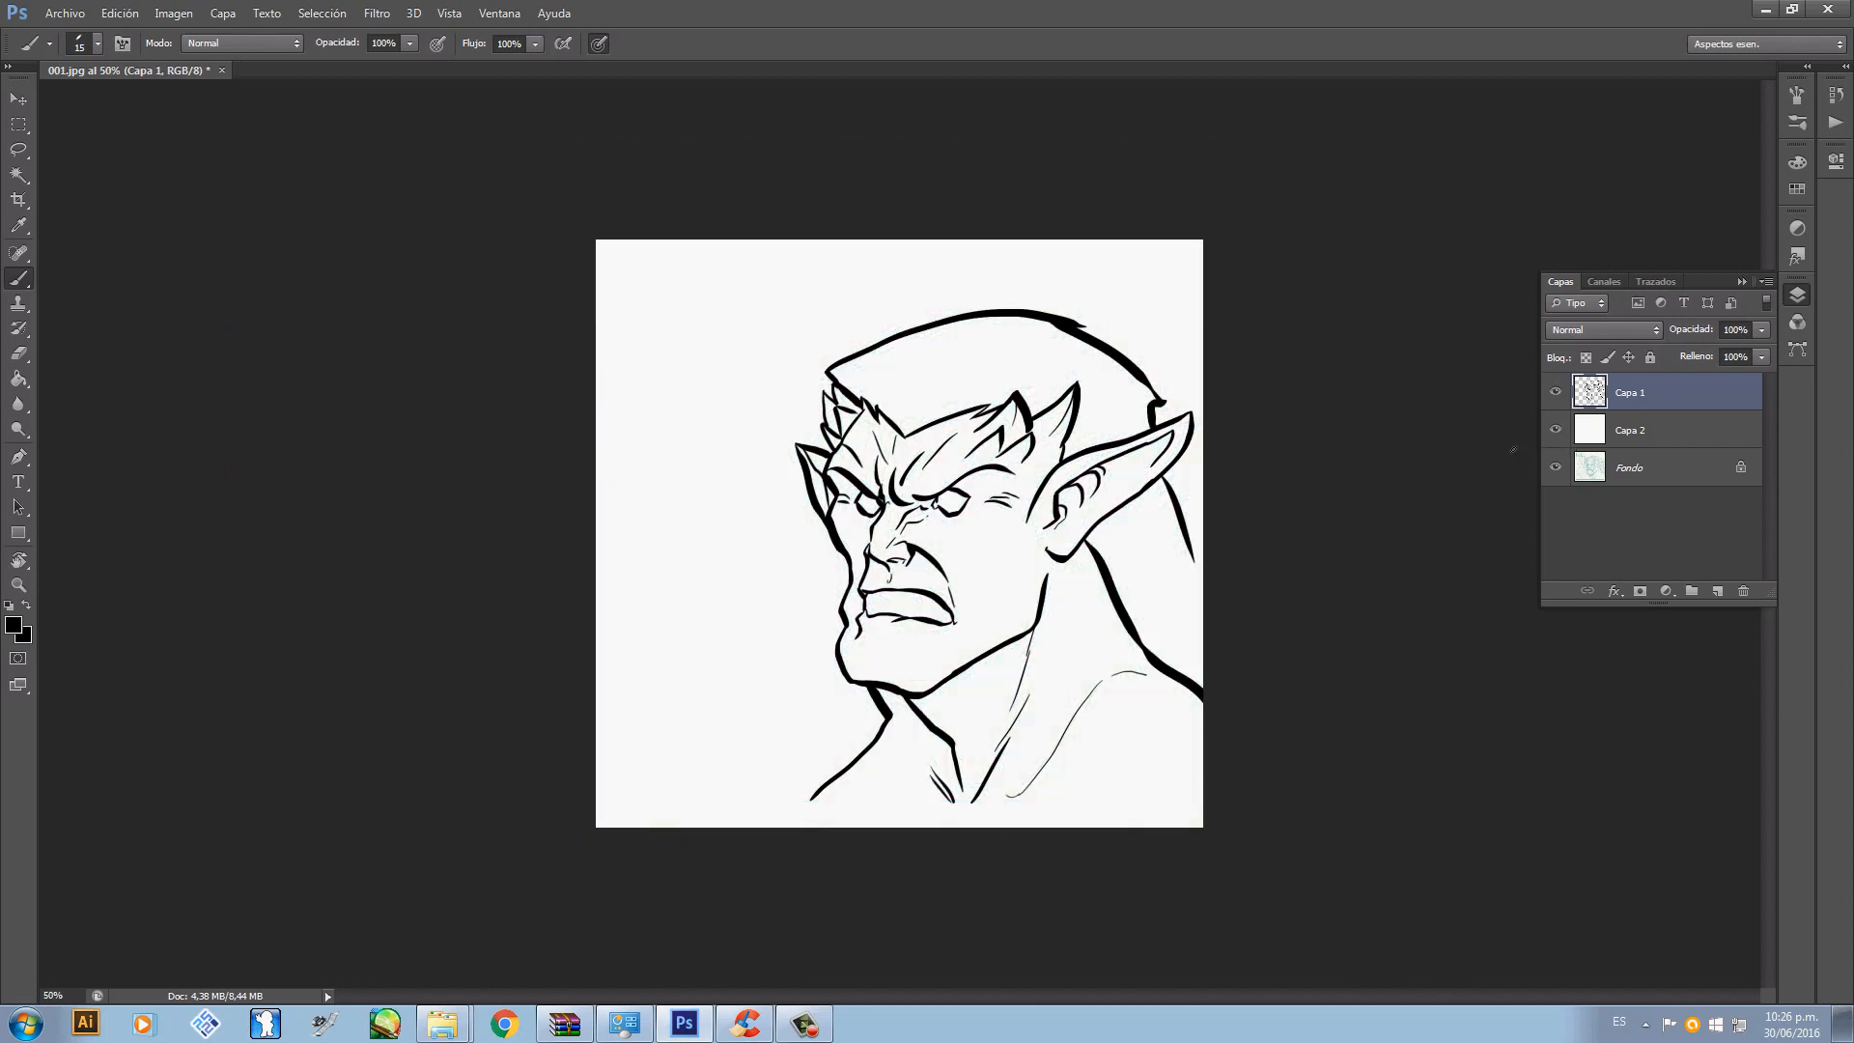
pyautogui.hotkey('ctrl', '+')
pyautogui.hotkey('ctrl', '+')
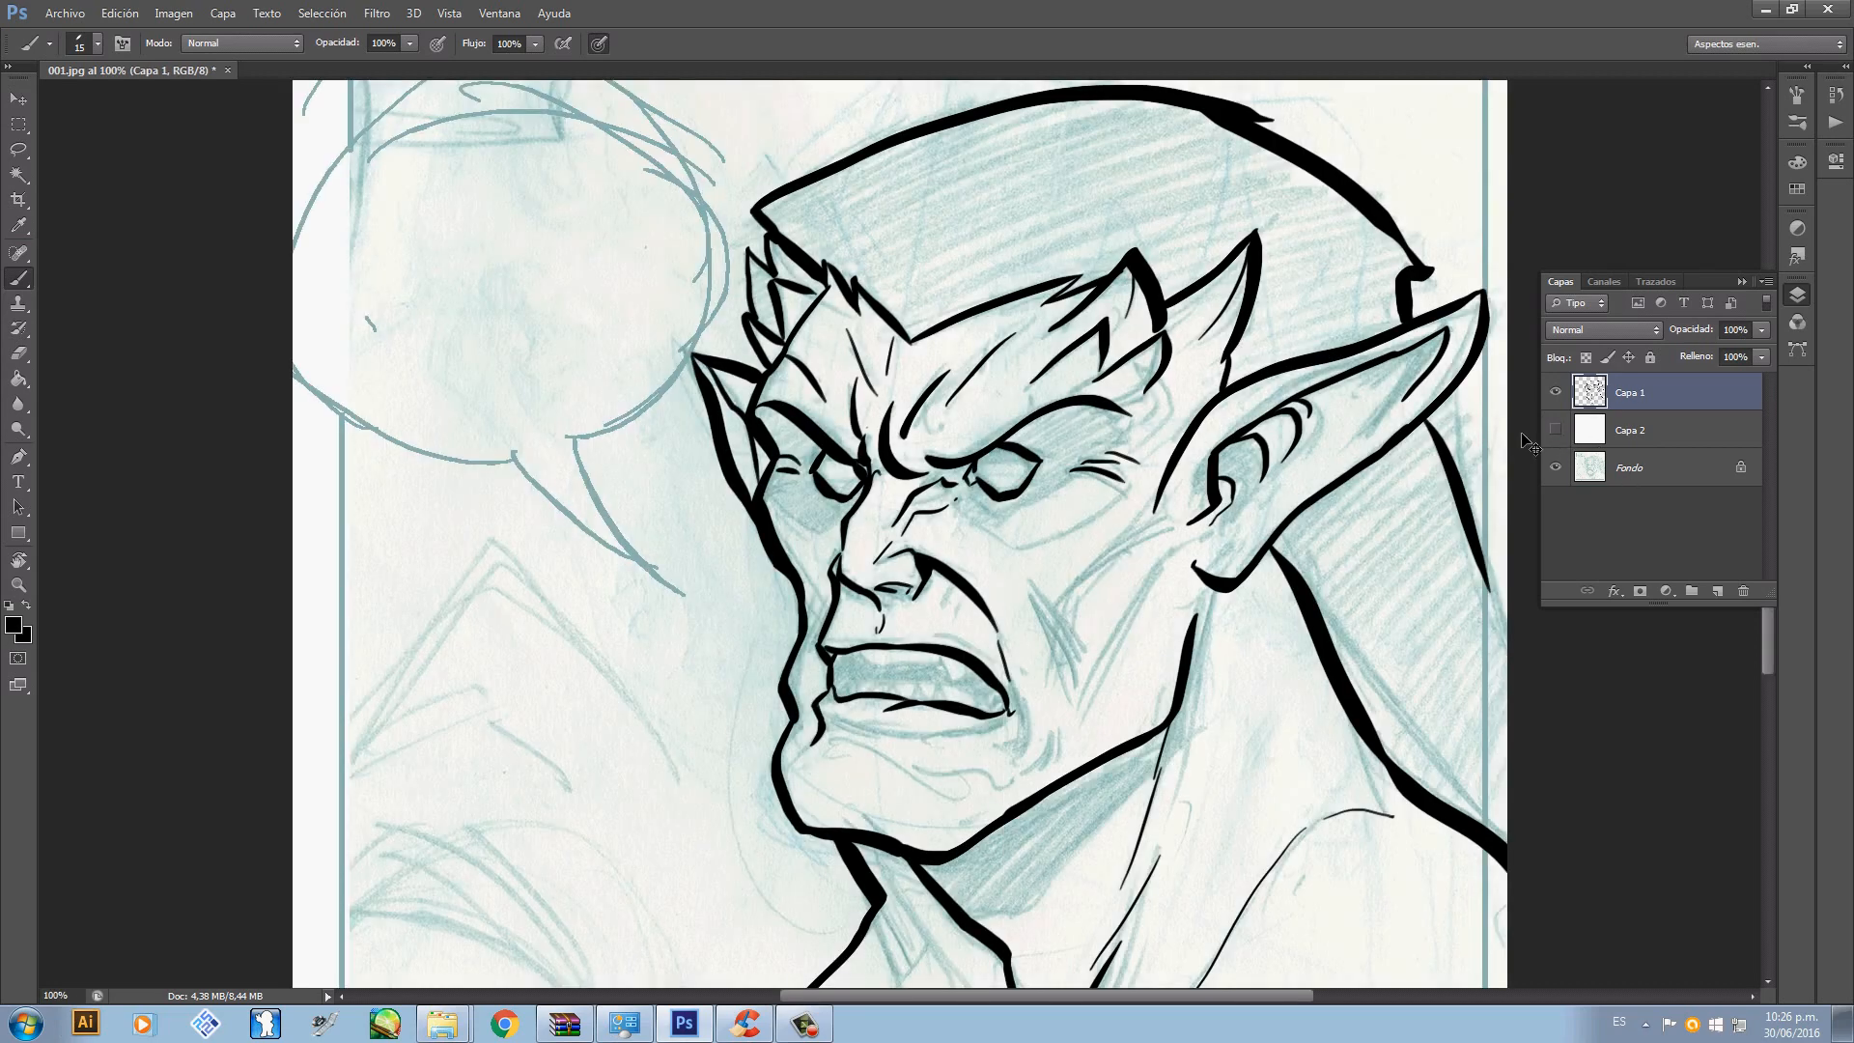
# - Set the brush size to 5 px
pyautogui.hotkey('ctrl', '+')
pyautogui.rightClick(963, 585)
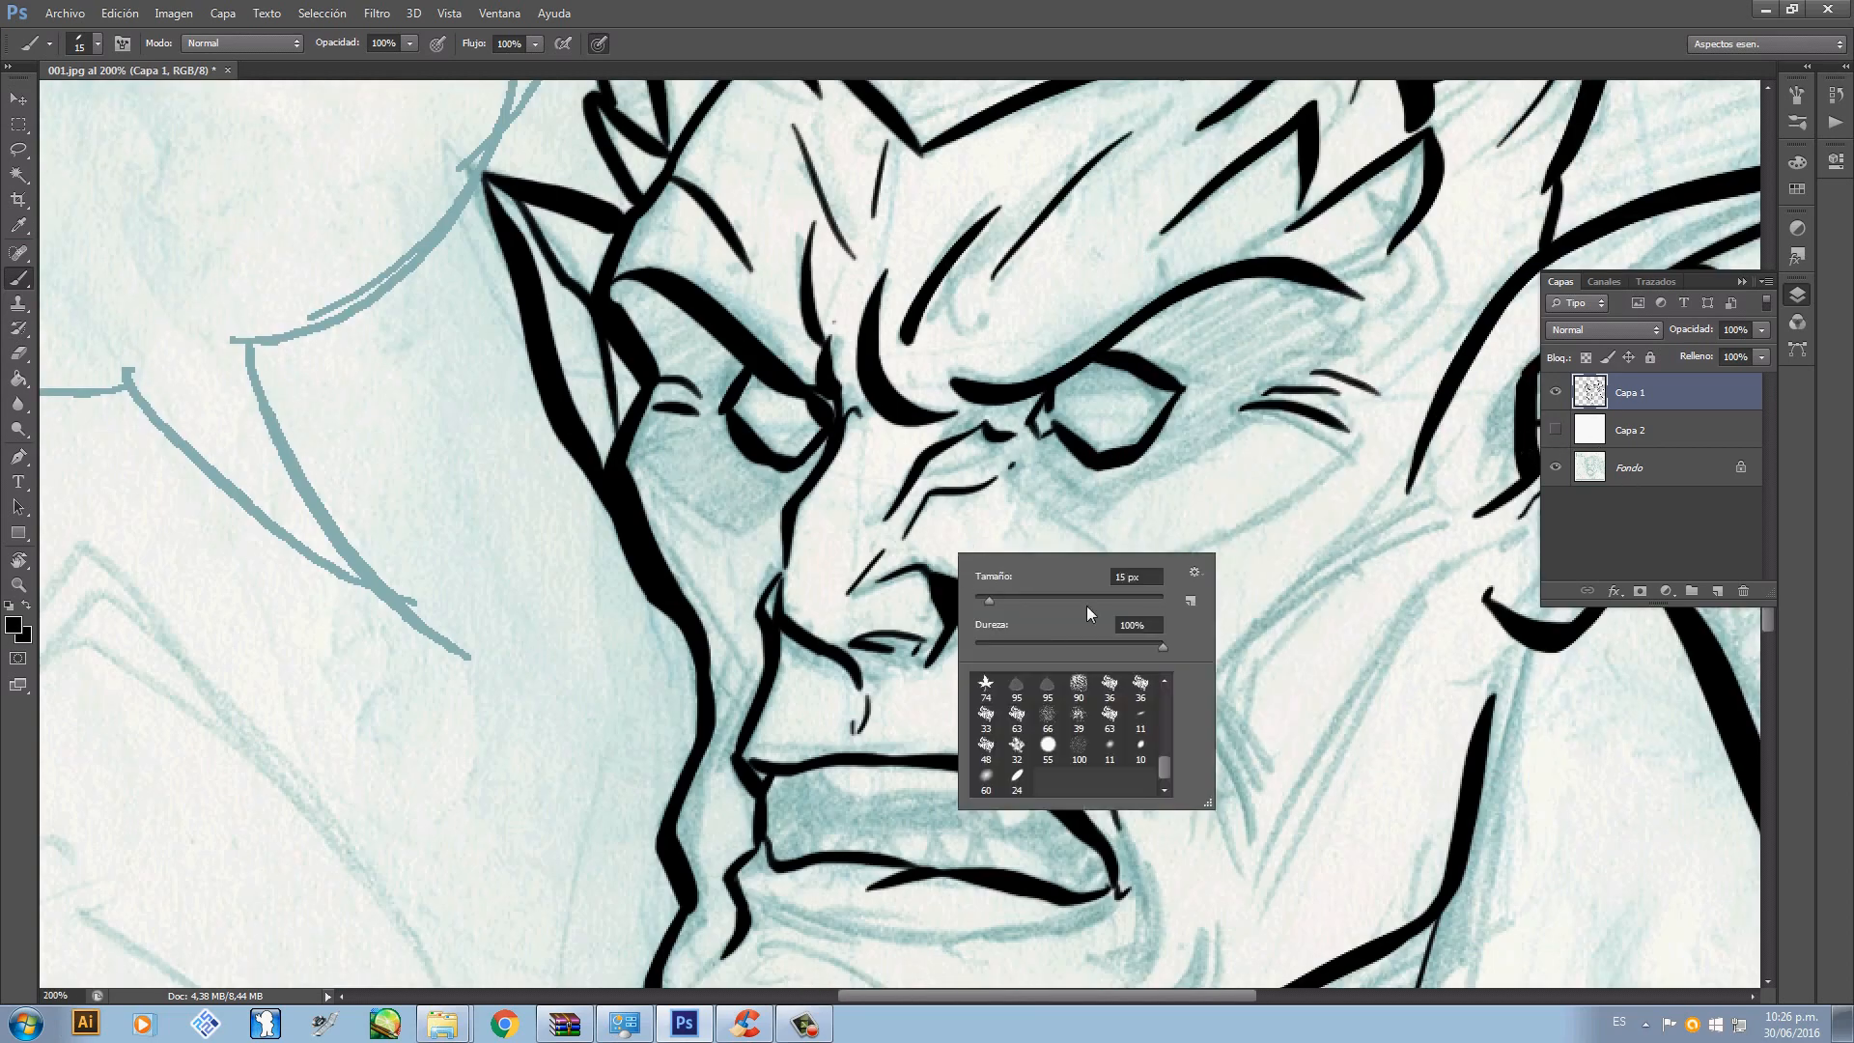
pyautogui.doubleClick(1152, 578)
pyautogui.write('5')
pyautogui.press('Return')
pyautogui.hotkey('ctrl', '+')
pyautogui.hotkey('ctrl', '+')
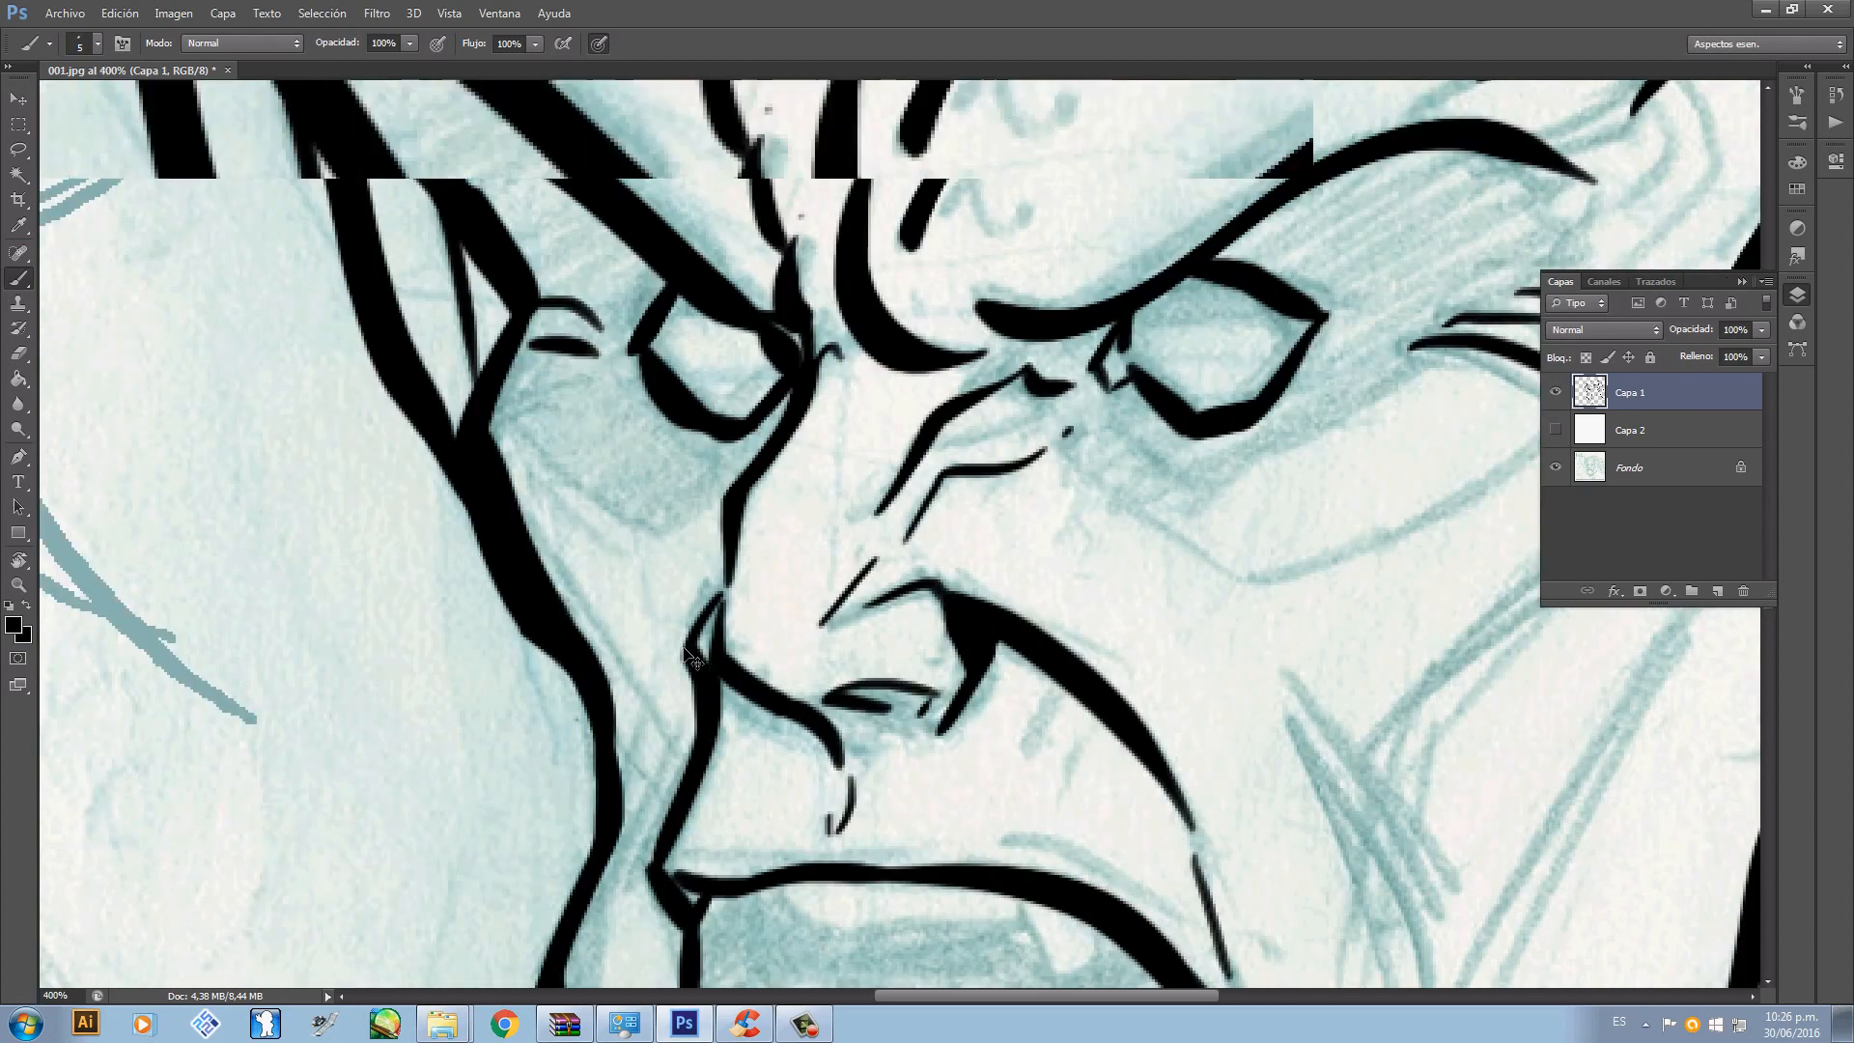
# - Ink the thin curved bag lines beneath both eyes
pyautogui.moveTo(740, 479); pyautogui.dragTo(799, 649)
pyautogui.moveTo(1410, 891); pyautogui.dragTo(864, 686)
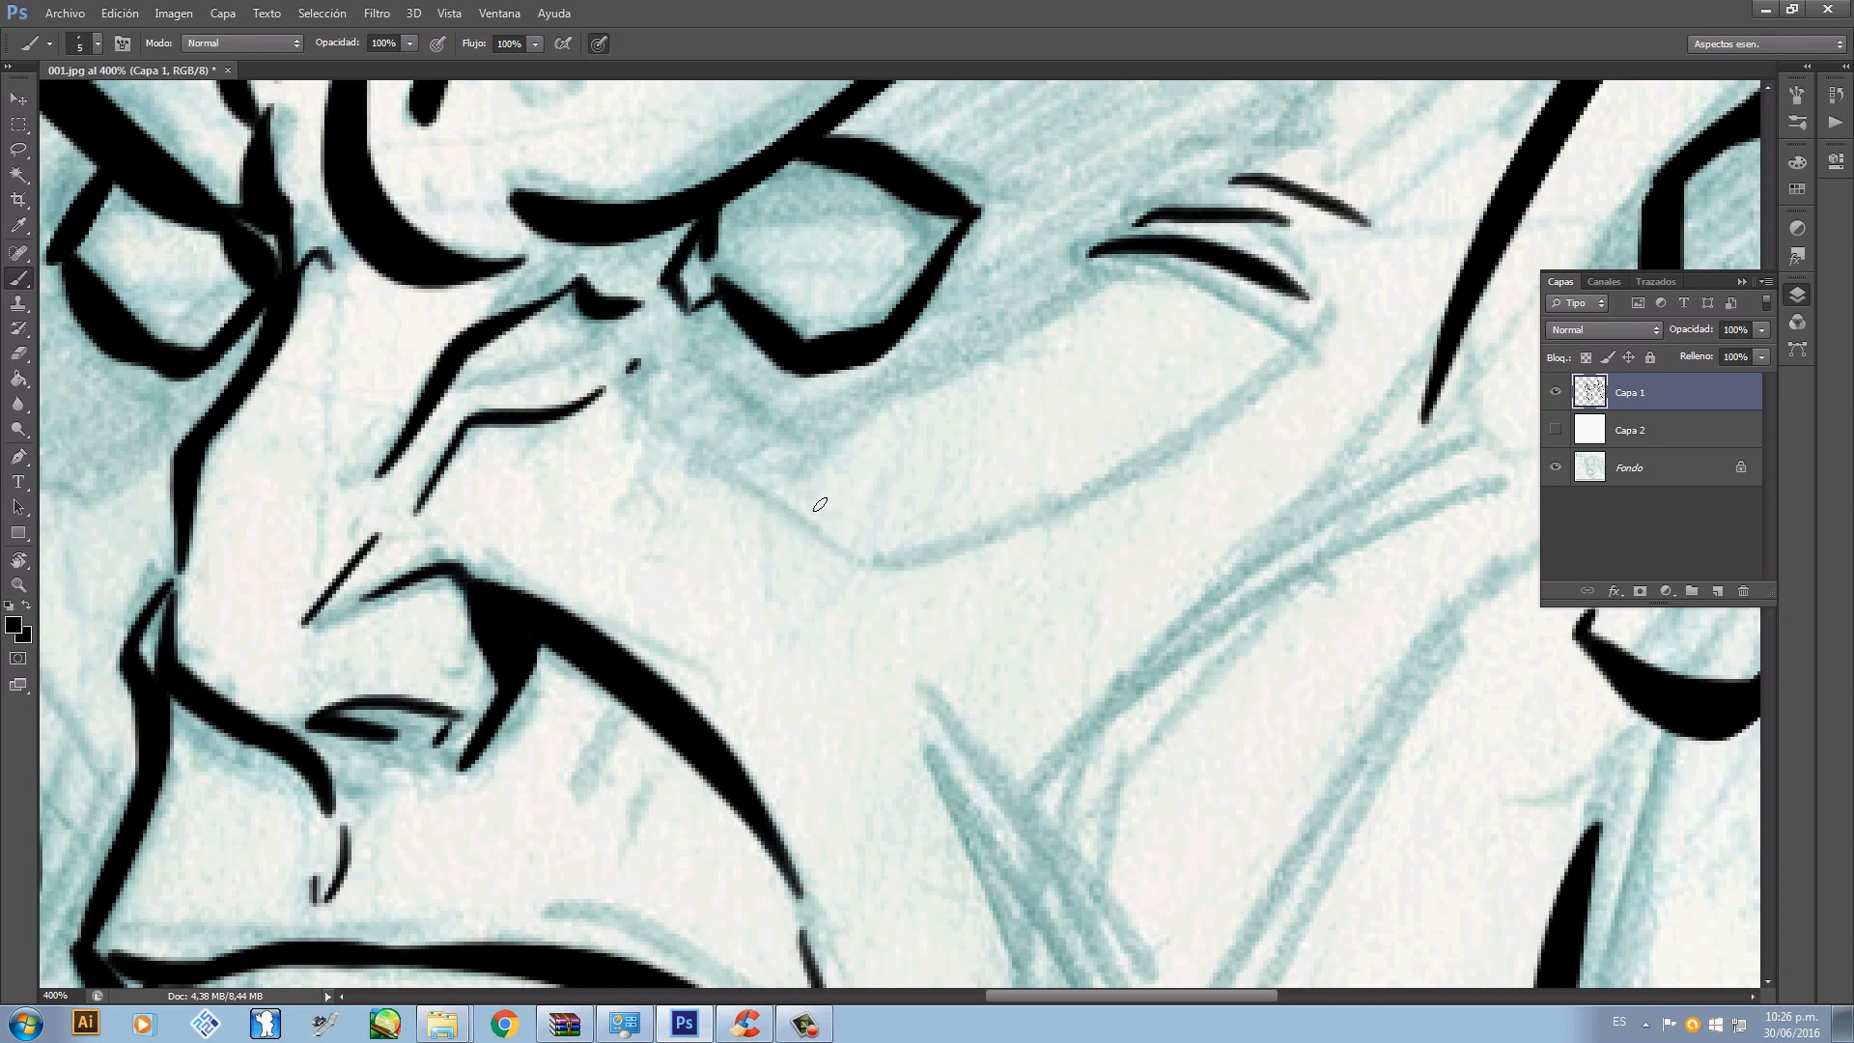
pyautogui.moveTo(666, 411)
pyautogui.mouseDown()
pyautogui.moveTo(715, 472)
pyautogui.moveTo(951, 527)
pyautogui.mouseUp()
pyautogui.hotkey('ctrl', 'z')
pyautogui.moveTo(657, 409)
pyautogui.mouseDown()
pyautogui.moveTo(985, 537)
pyautogui.moveTo(1012, 519)
pyautogui.mouseUp()
pyautogui.hotkey('ctrl', 'z')
pyautogui.moveTo(645, 440)
pyautogui.mouseDown()
pyautogui.moveTo(912, 558)
pyautogui.moveTo(1282, 365)
pyautogui.mouseUp()
pyautogui.hscroll(-5, 1274, 386)
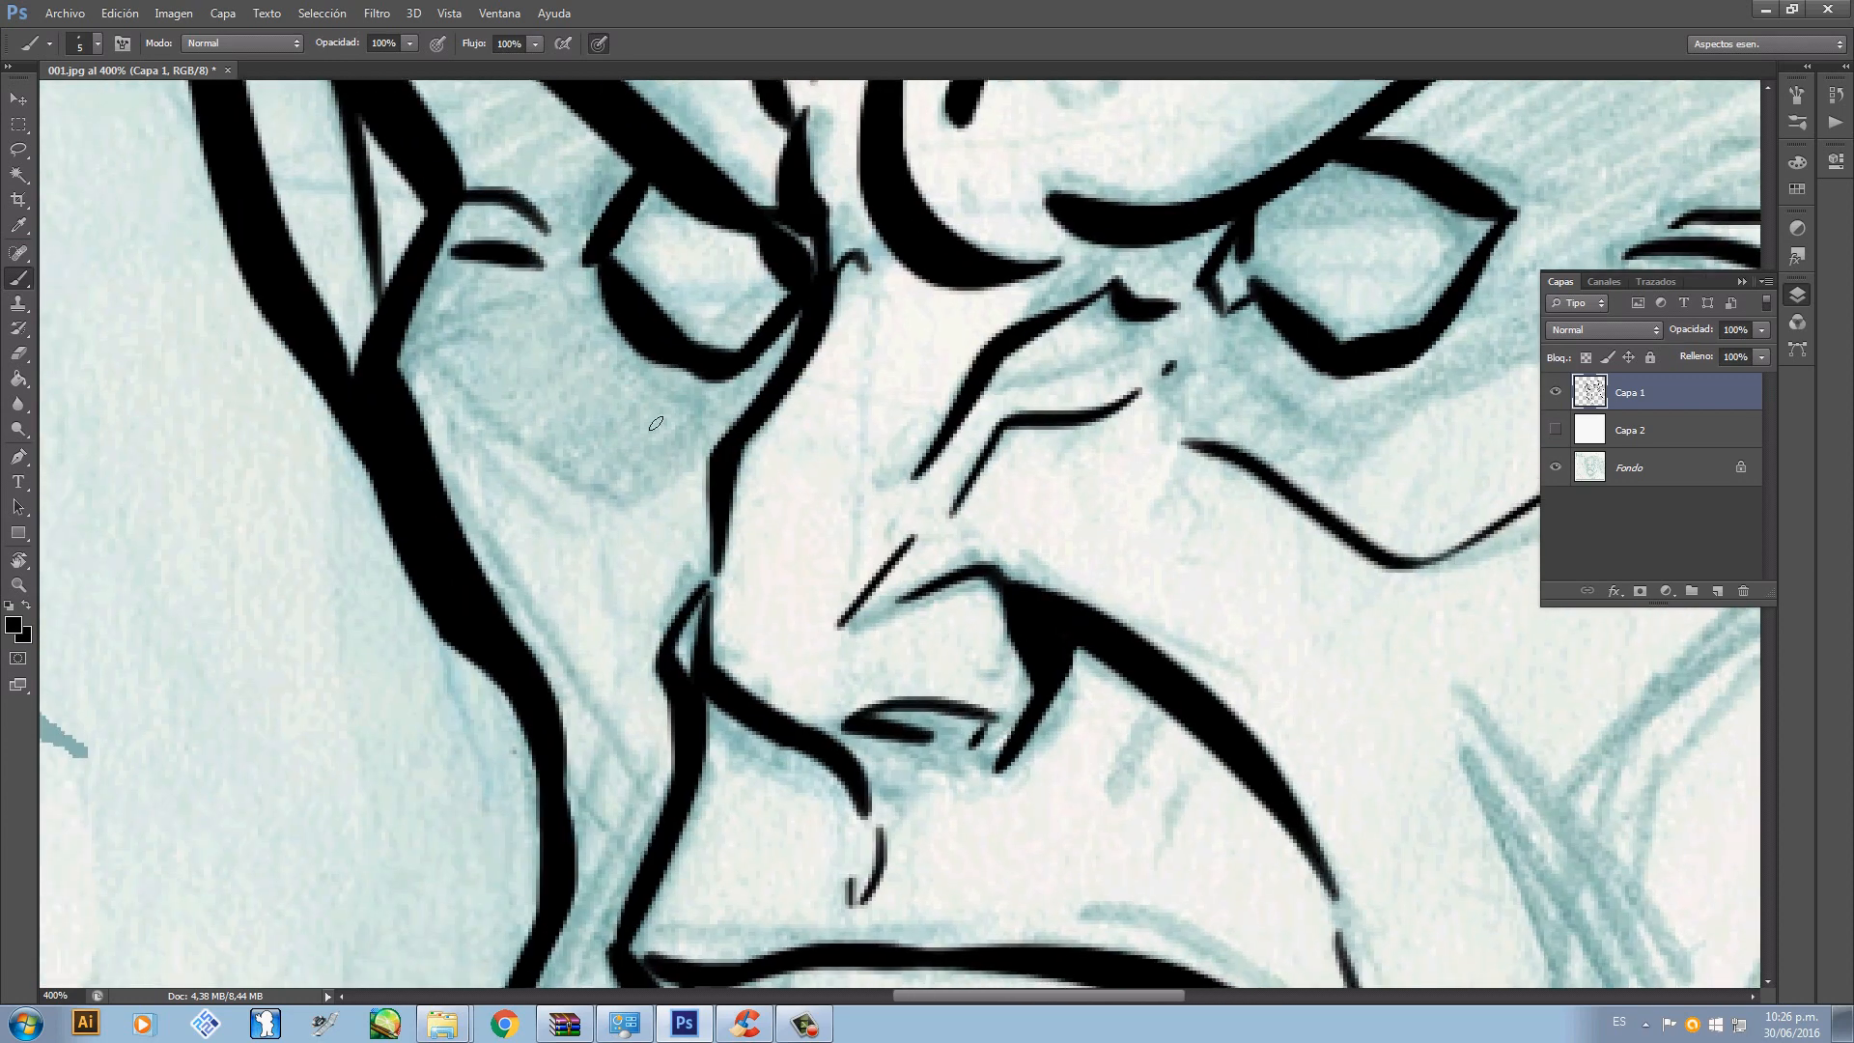
pyautogui.moveTo(446, 396)
pyautogui.mouseDown()
pyautogui.moveTo(512, 454)
pyautogui.moveTo(693, 487)
pyautogui.mouseUp()
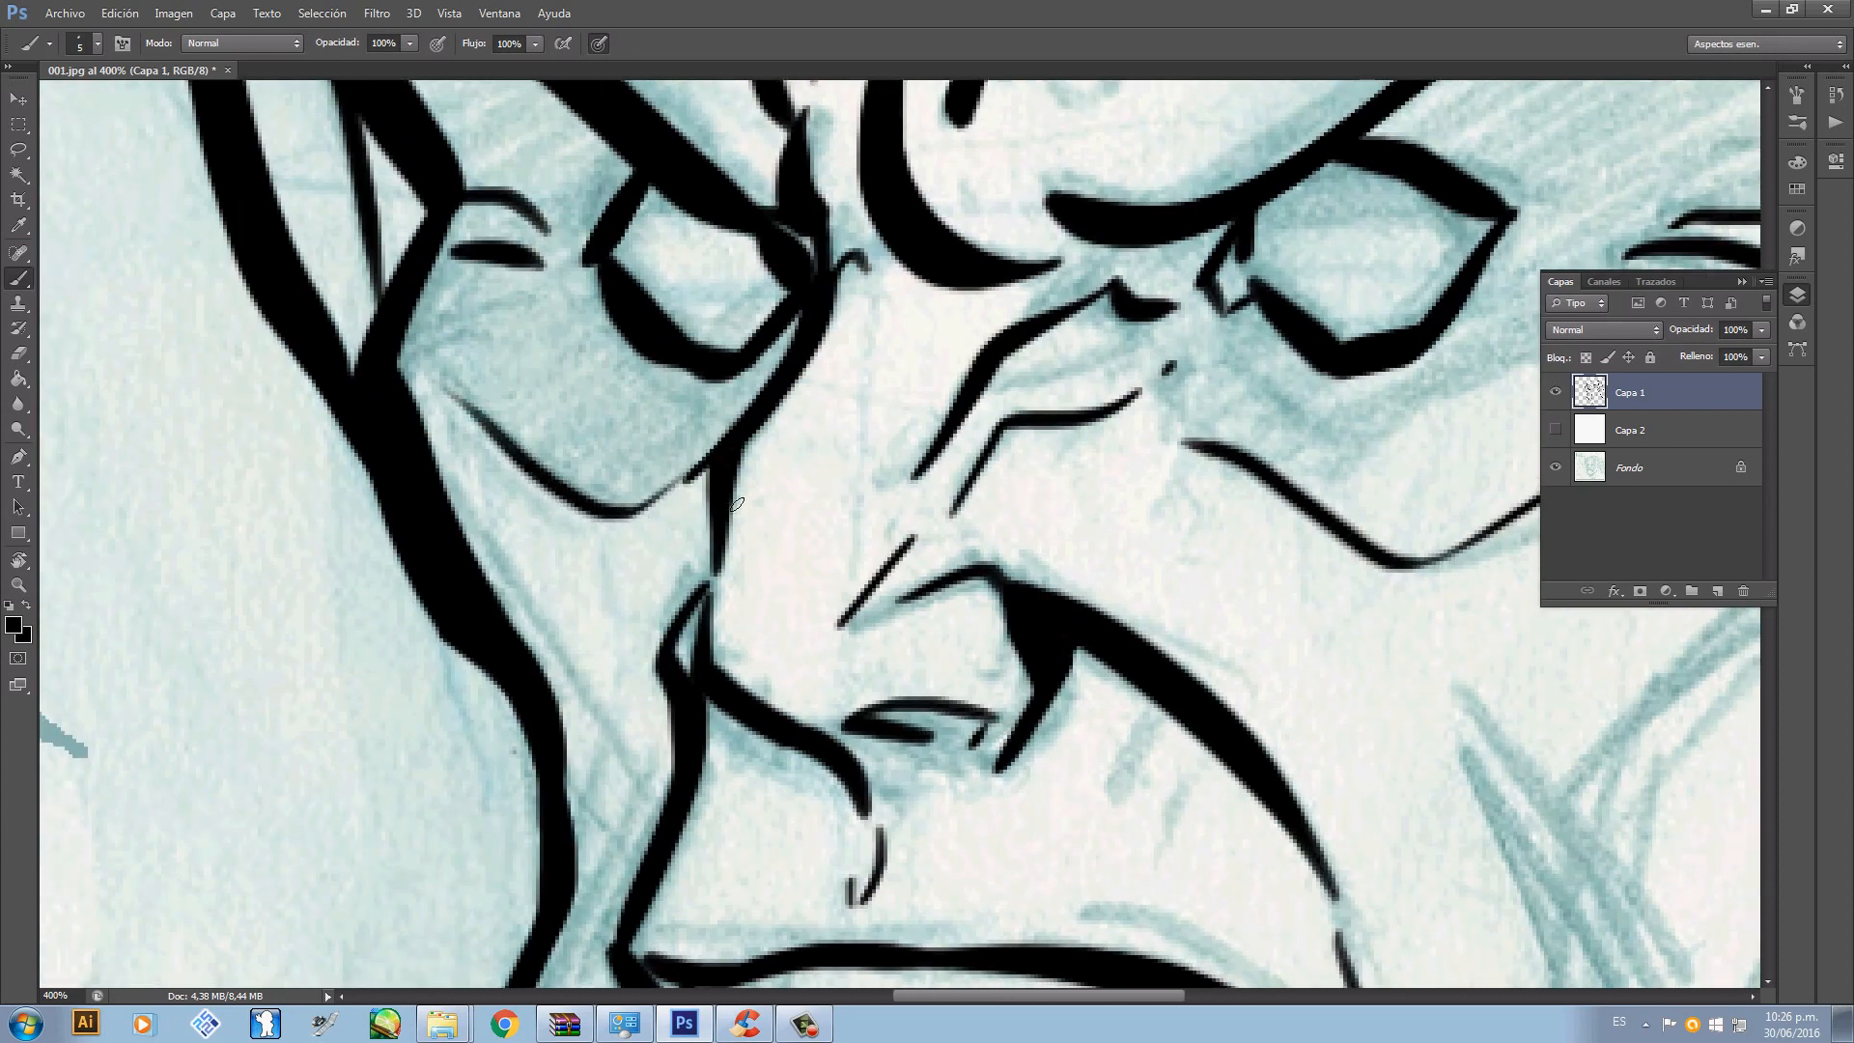
pyautogui.moveTo(928, 708); pyautogui.dragTo(683, 215)
pyautogui.moveTo(885, 364); pyautogui.dragTo(844, 513)
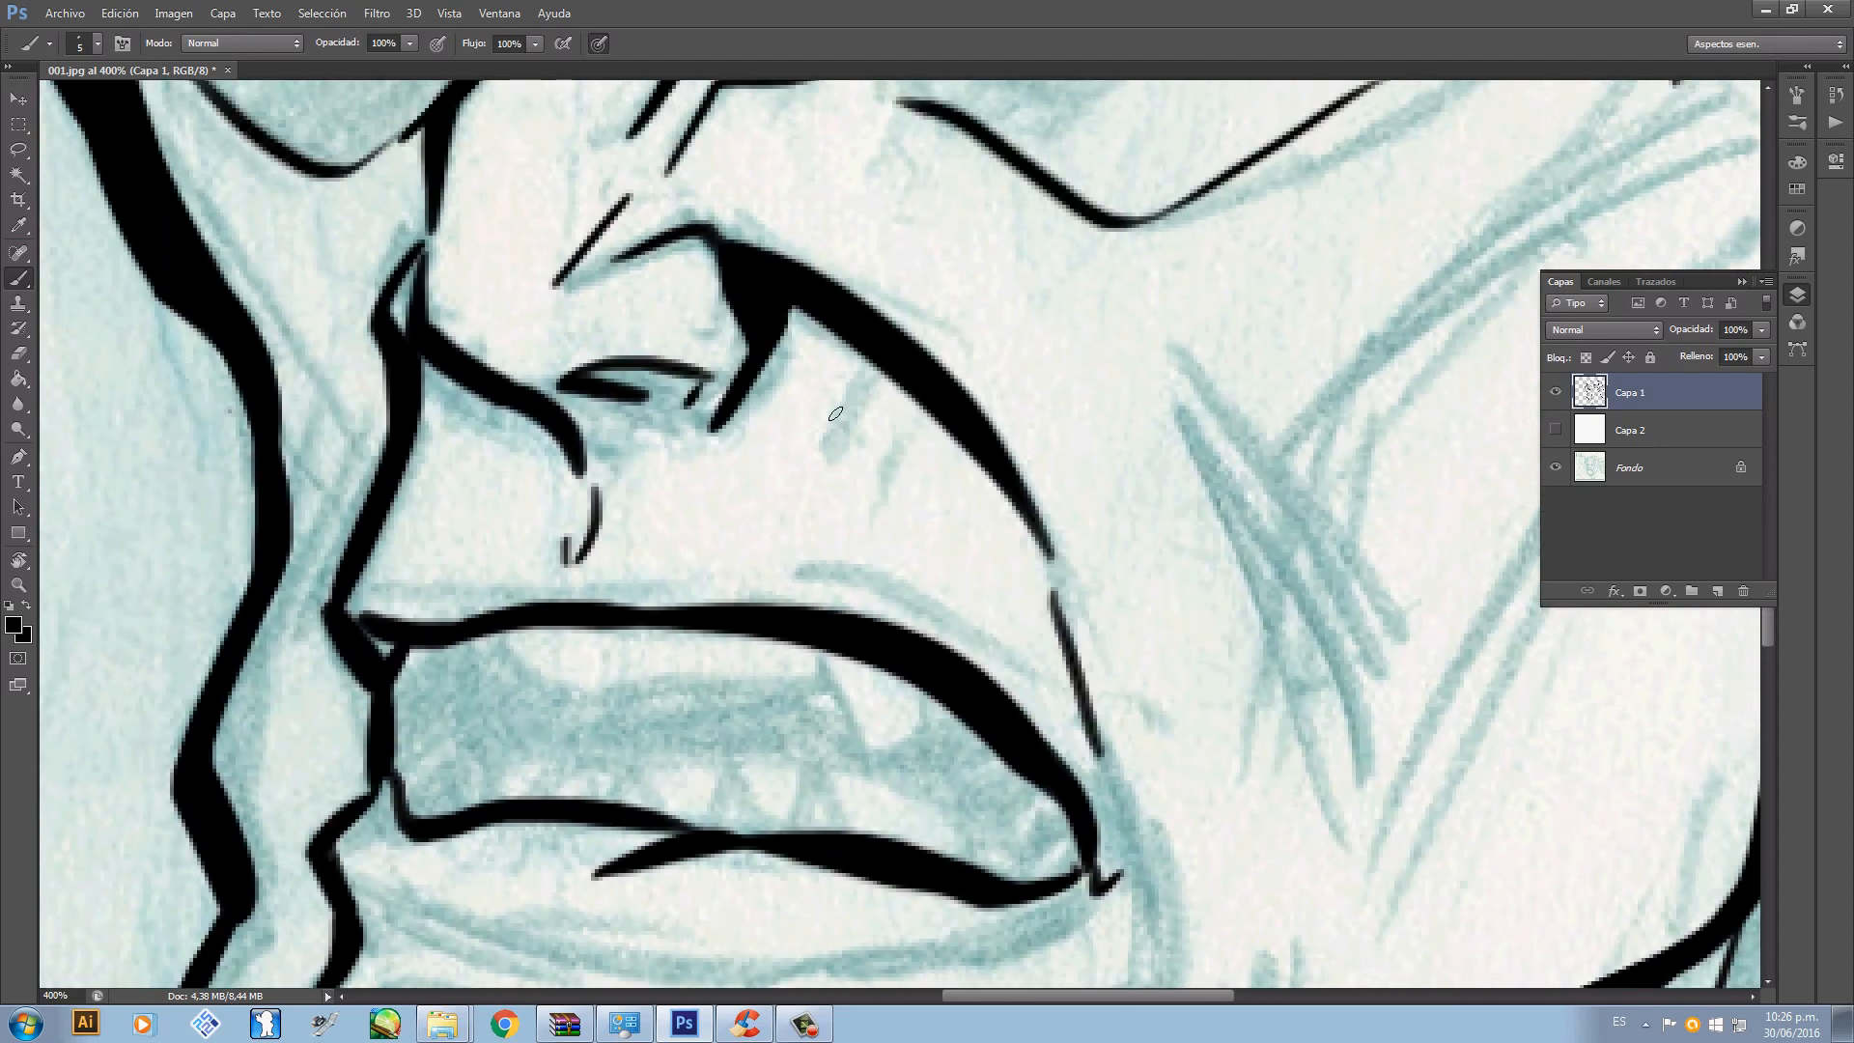
pyautogui.moveTo(662, 488)
pyautogui.mouseDown()
pyautogui.moveTo(785, 592)
pyautogui.moveTo(976, 558)
pyautogui.moveTo(898, 649)
pyautogui.moveTo(765, 656)
pyautogui.moveTo(723, 556)
pyautogui.mouseUp()
pyautogui.hotkey('ctrl', 'z')
# - Add short ticks to the inner end of the ear-side eyebrow and extend that eye's outer corner to a point
pyautogui.moveTo(767, 635)
pyautogui.mouseDown()
pyautogui.moveTo(724, 577)
pyautogui.moveTo(755, 580)
pyautogui.moveTo(695, 478)
pyautogui.moveTo(452, 377)
pyautogui.mouseUp()
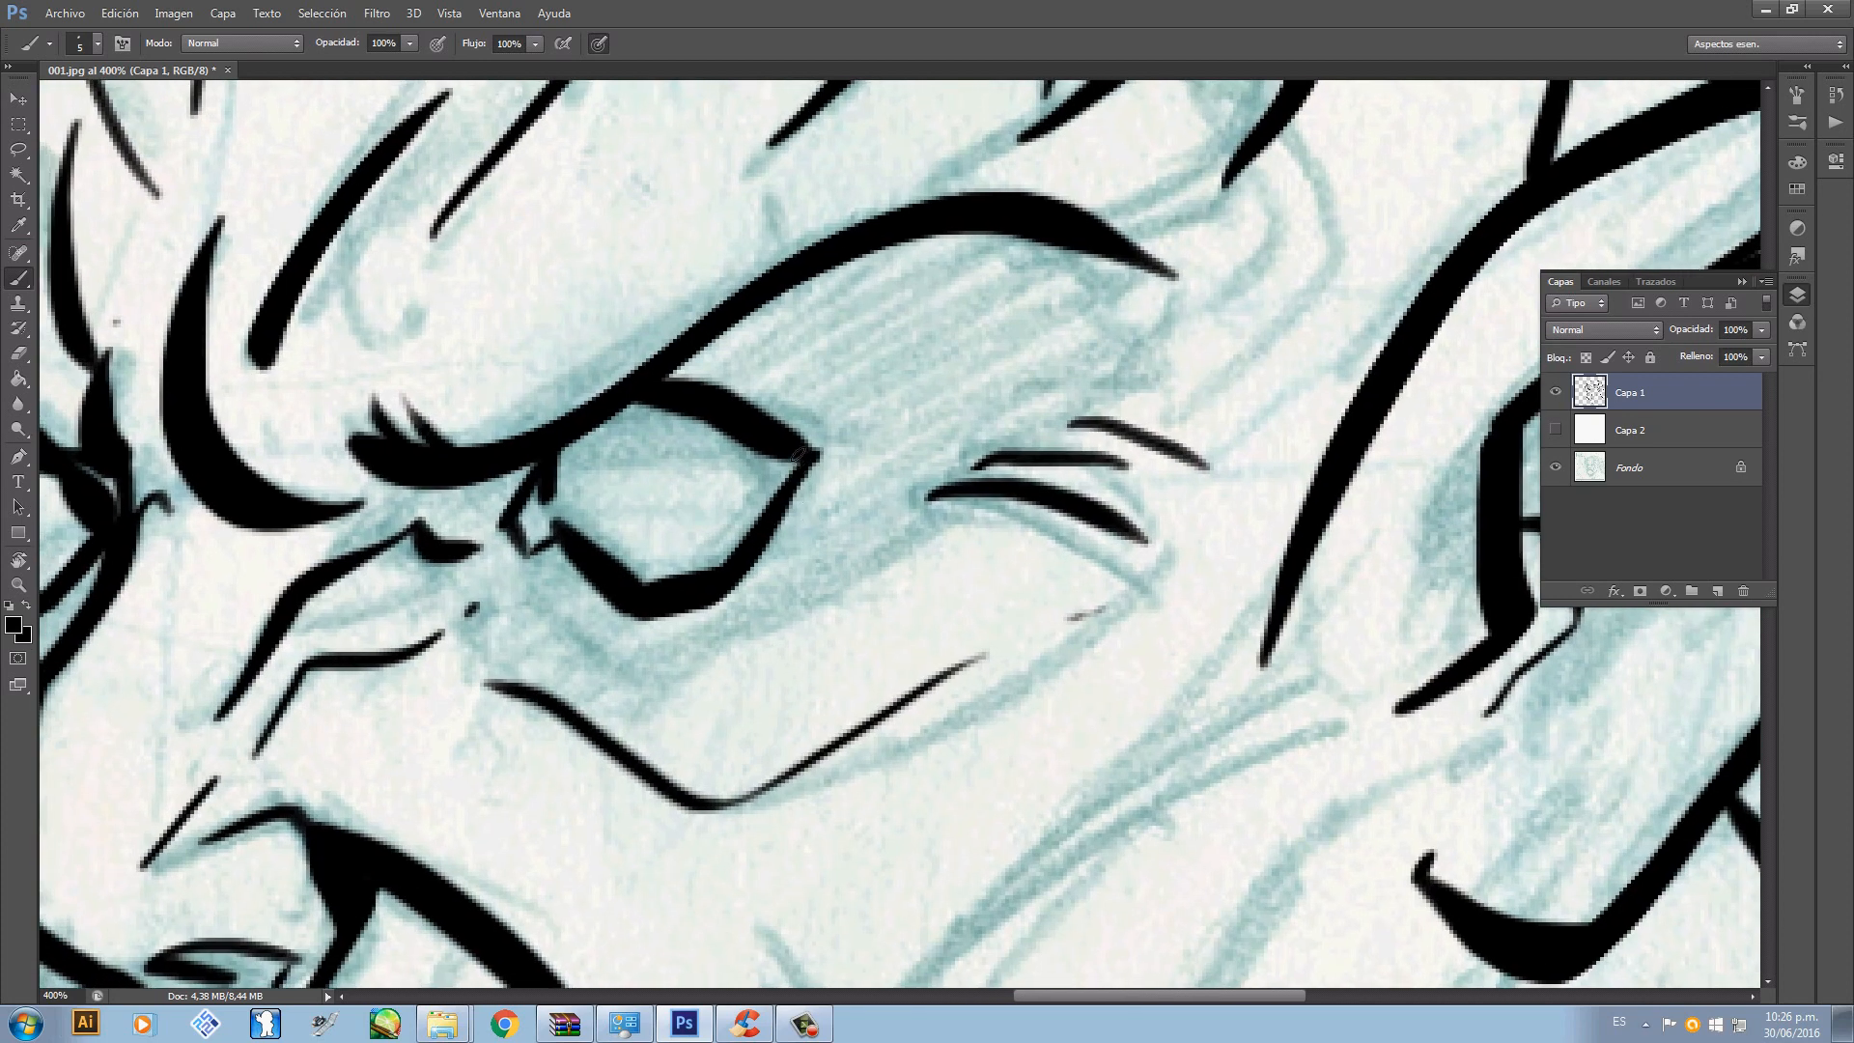
pyautogui.moveTo(777, 434)
pyautogui.mouseDown()
pyautogui.moveTo(839, 451)
pyautogui.moveTo(816, 466)
pyautogui.moveTo(794, 450)
pyautogui.moveTo(835, 458)
pyautogui.moveTo(767, 545)
pyautogui.mouseUp()
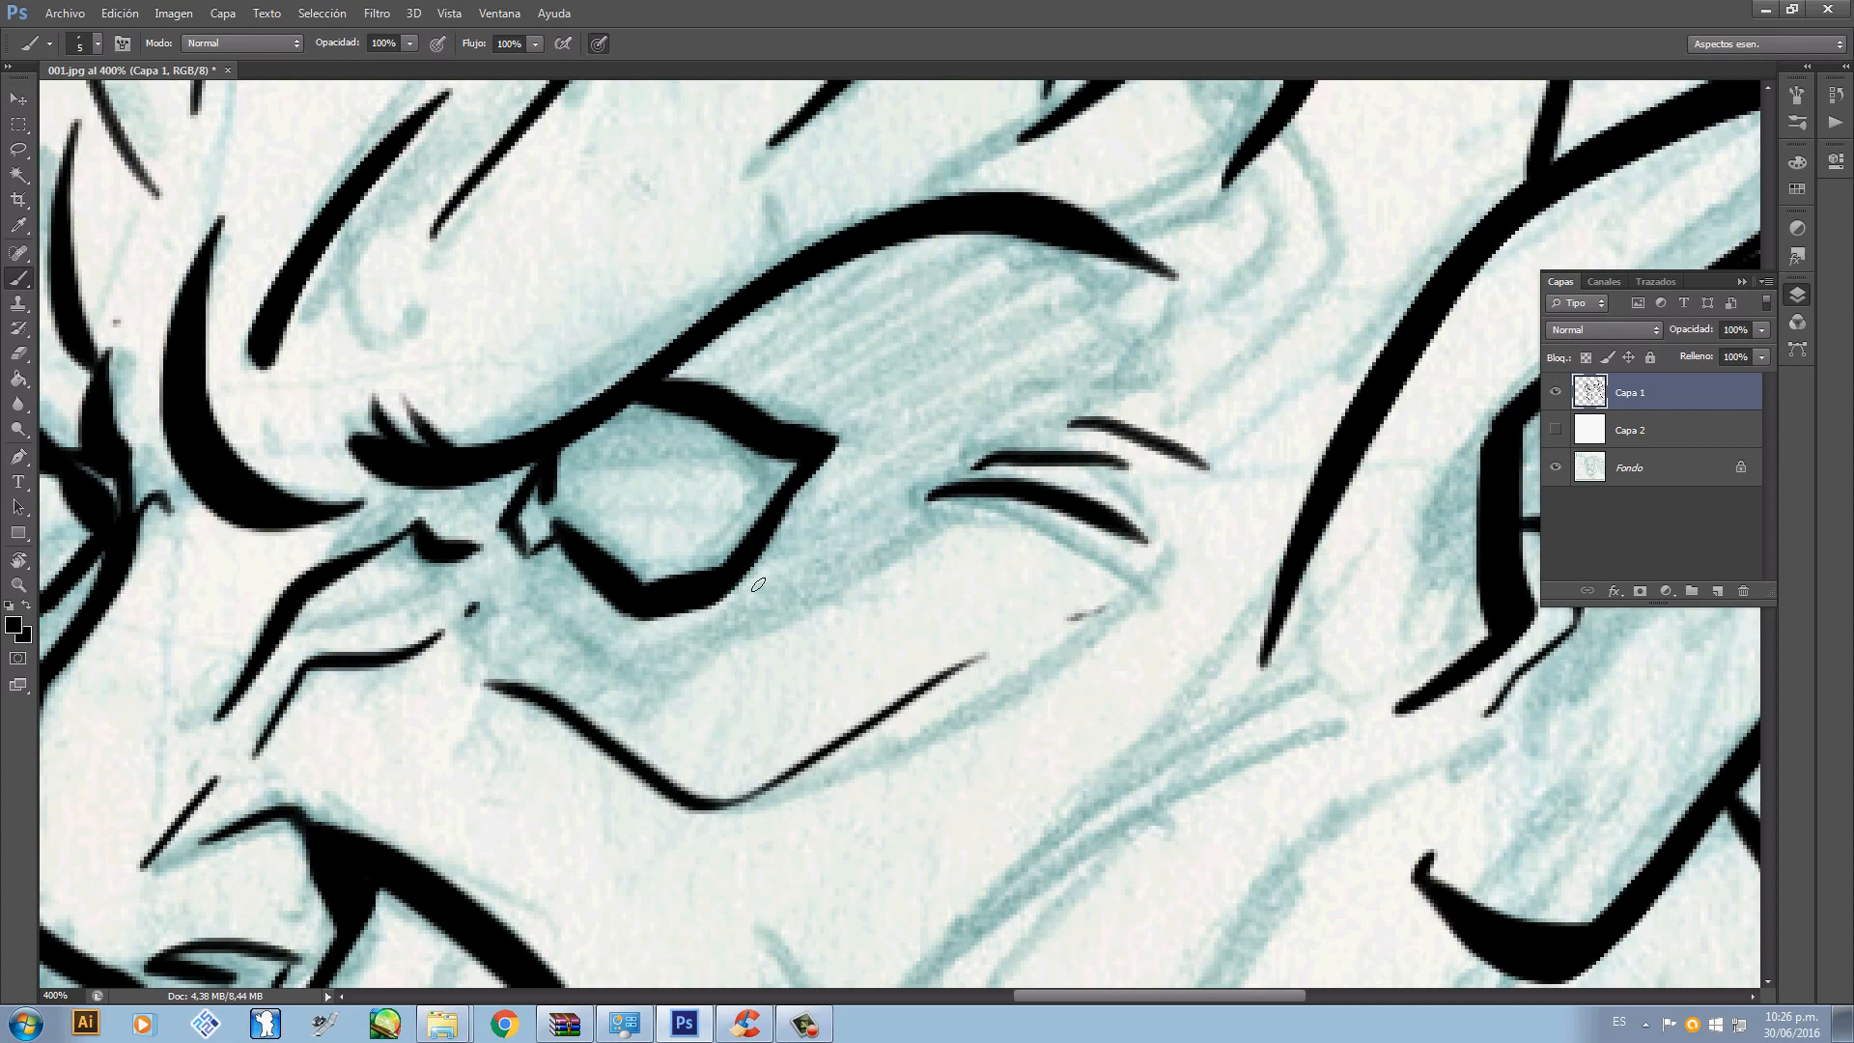
pyautogui.hotkey('ctrl', '-')
pyautogui.hotkey('ctrl', '-')
pyautogui.hotkey('ctrl', '-')
pyautogui.hotkey('ctrl', '+')
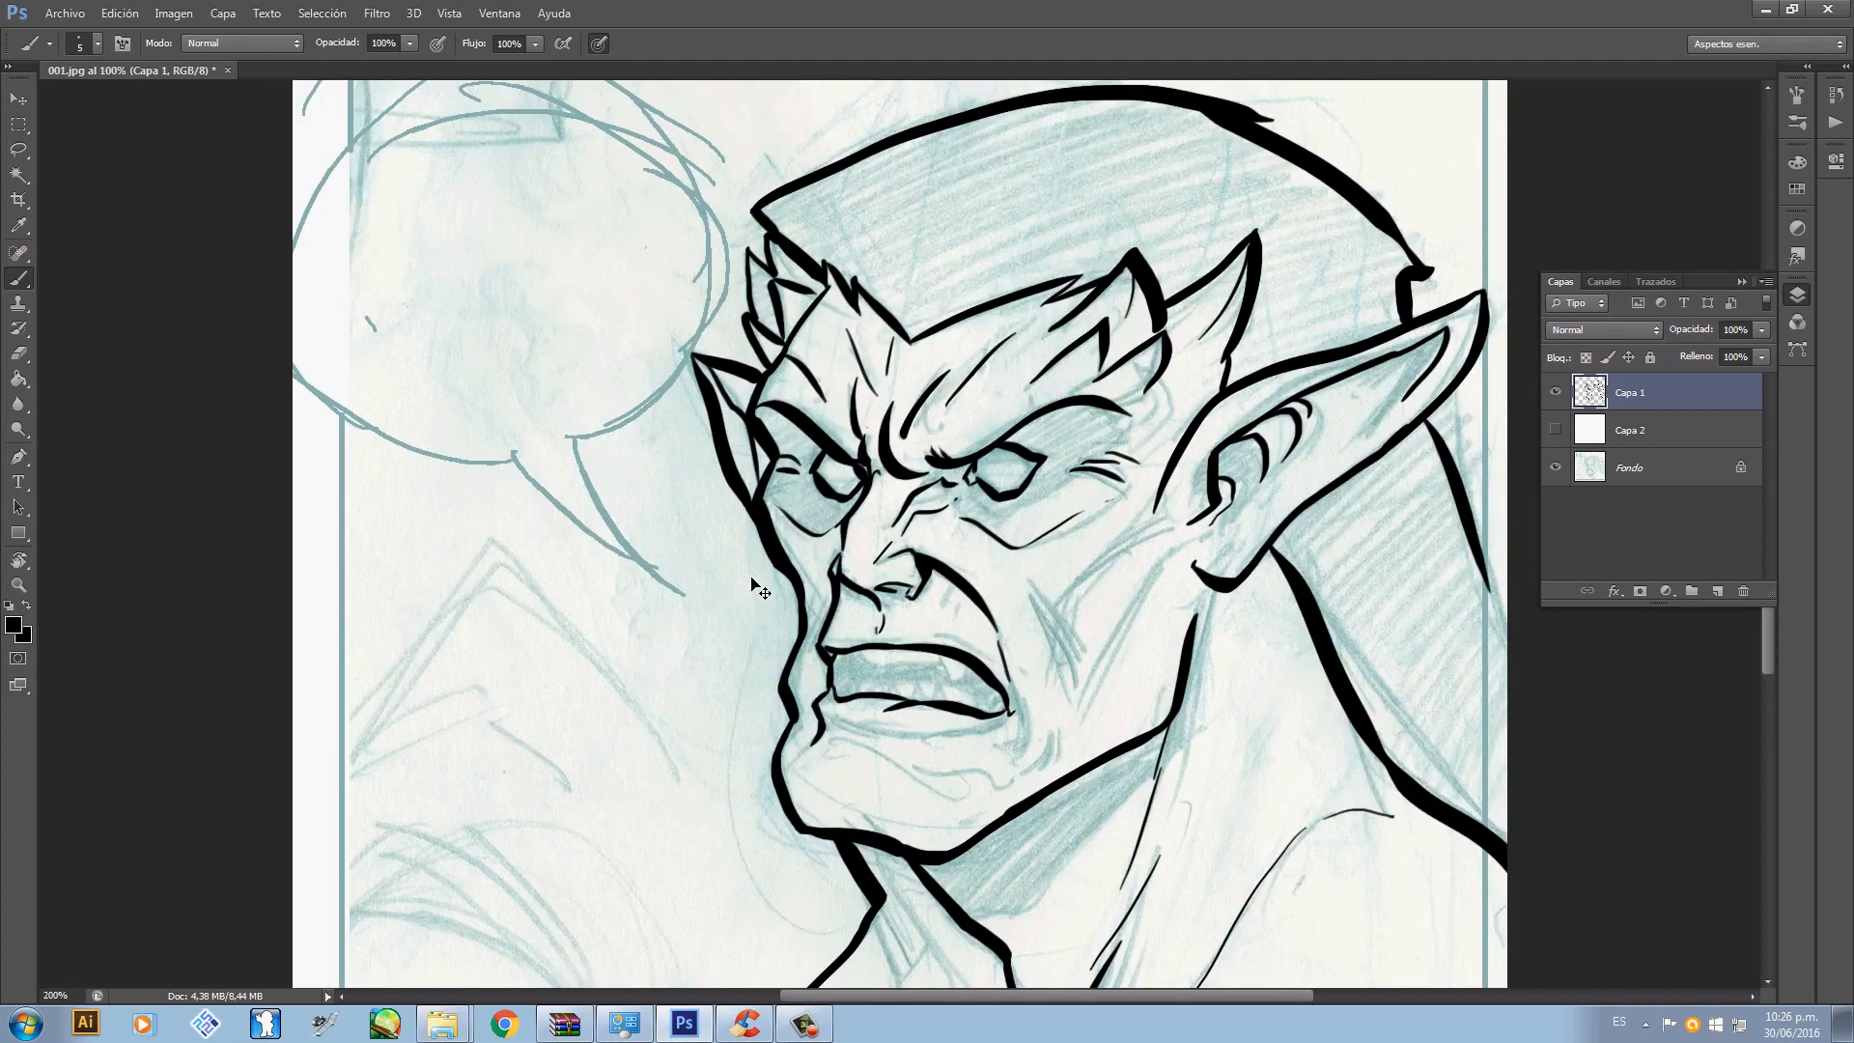
# - Hatch the far cheek beside the upper lip with short parallel strokes
pyautogui.moveTo(814, 772); pyautogui.dragTo(834, 724)
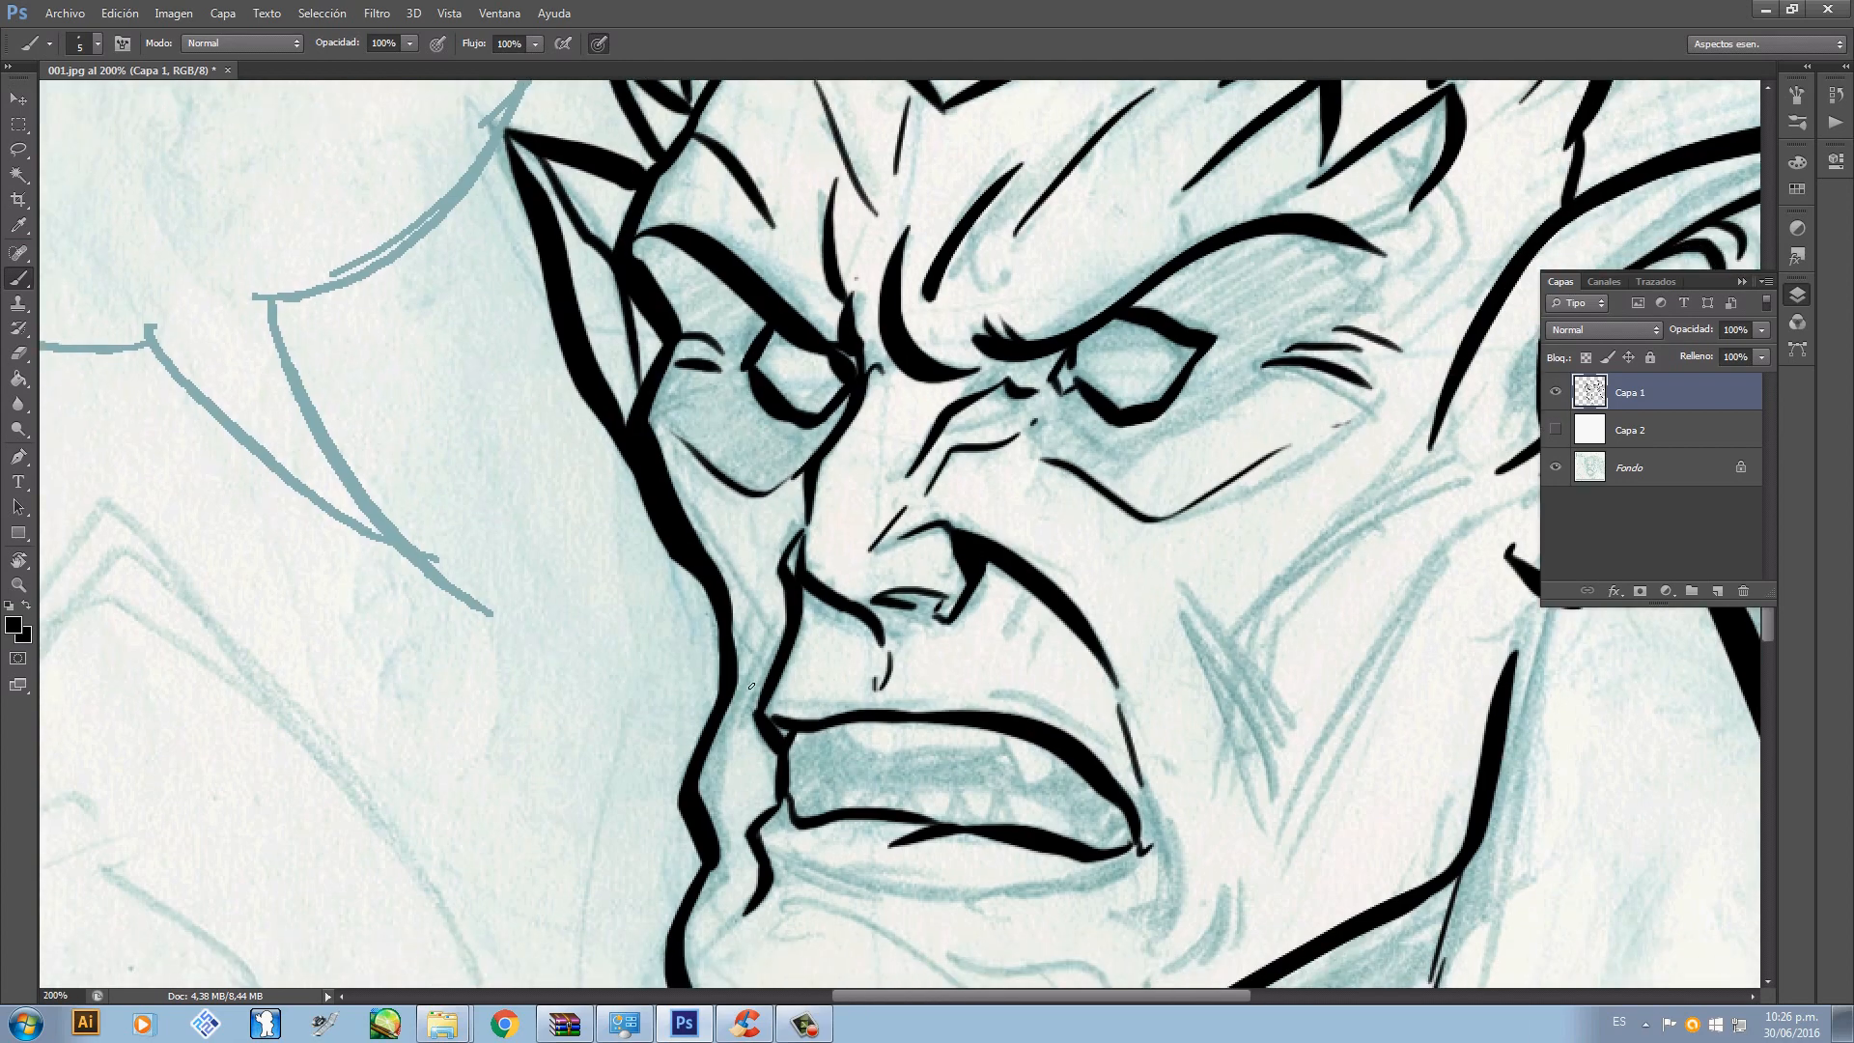
pyautogui.moveTo(738, 686); pyautogui.dragTo(767, 636)
pyautogui.moveTo(726, 722); pyautogui.dragTo(764, 651)
pyautogui.moveTo(731, 721); pyautogui.dragTo(786, 630)
# - Hatch the hollow of the near cheek with tapered parallel diagonal strokes
pyautogui.moveTo(1183, 725); pyautogui.dragTo(816, 584)
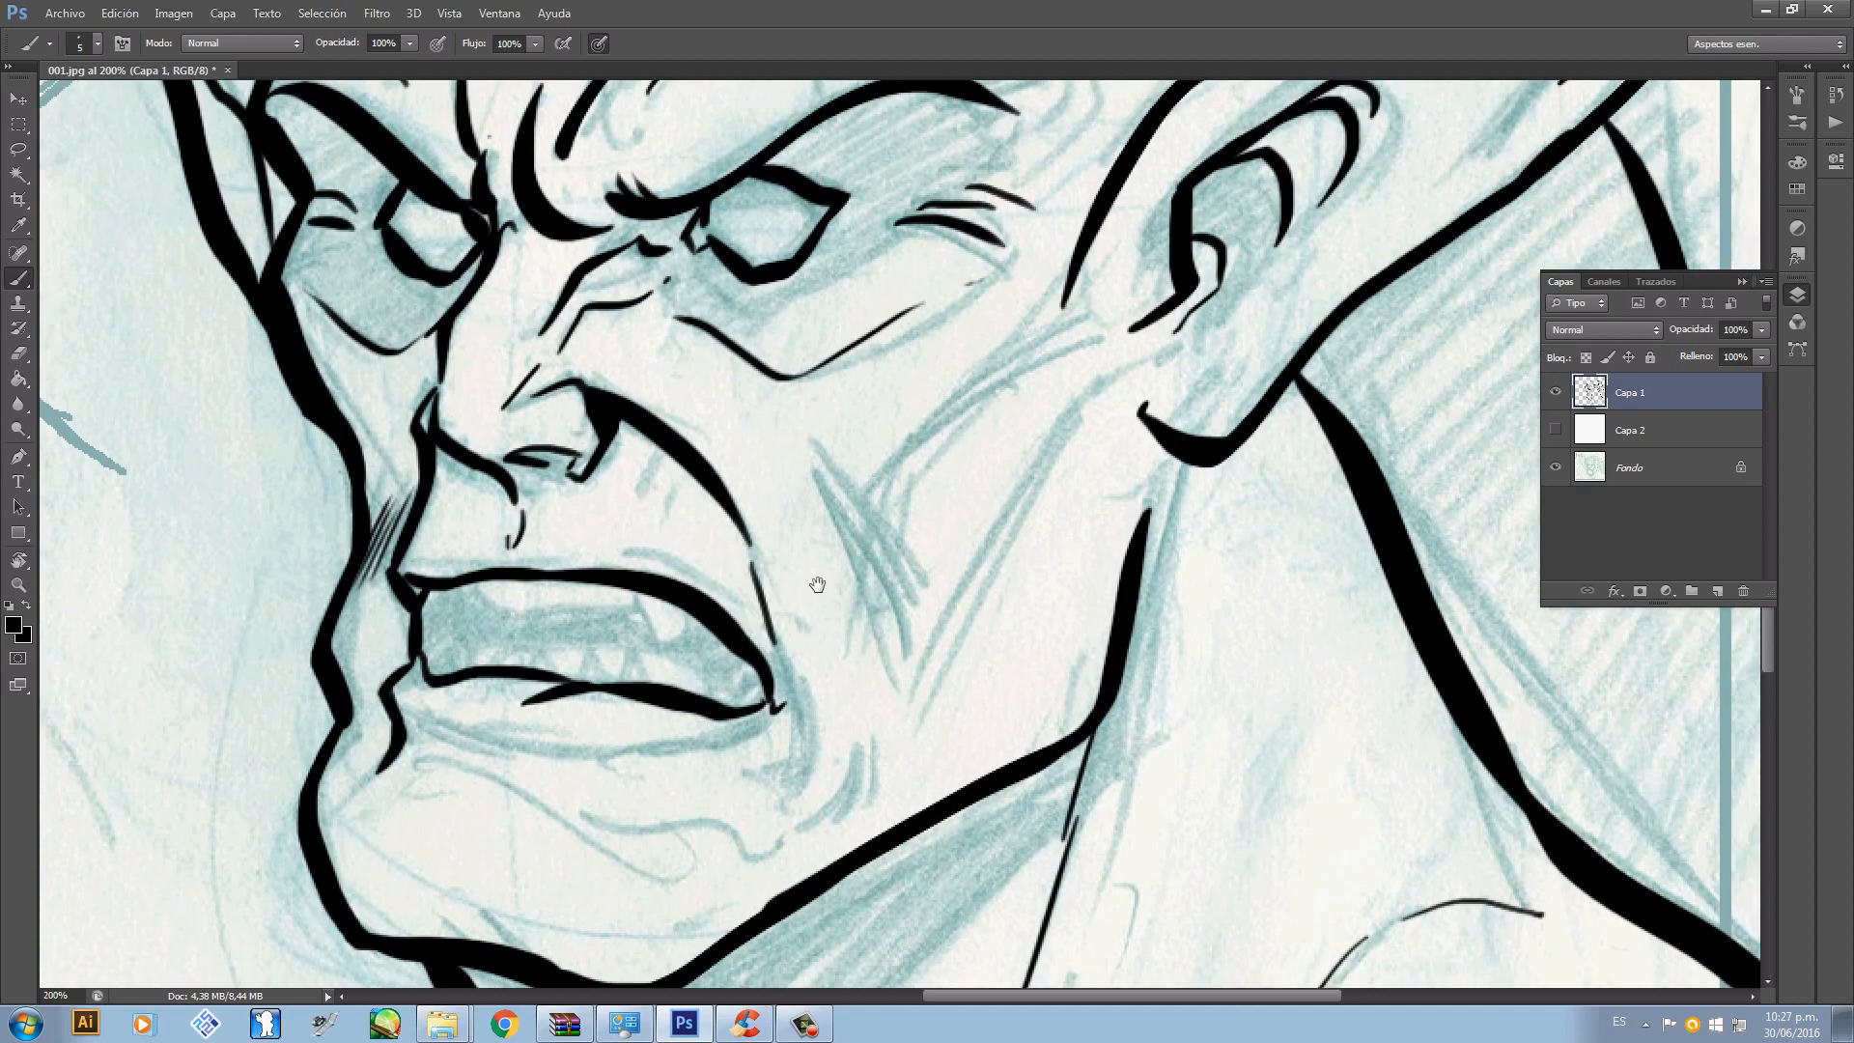
pyautogui.moveTo(885, 664); pyautogui.dragTo(822, 481)
pyautogui.hotkey('ctrl', 'z')
pyautogui.moveTo(880, 670)
pyautogui.mouseDown()
pyautogui.moveTo(805, 477)
pyautogui.moveTo(827, 488)
pyautogui.mouseUp()
pyautogui.moveTo(903, 626); pyautogui.dragTo(820, 457)
pyautogui.moveTo(913, 578); pyautogui.dragTo(869, 637)
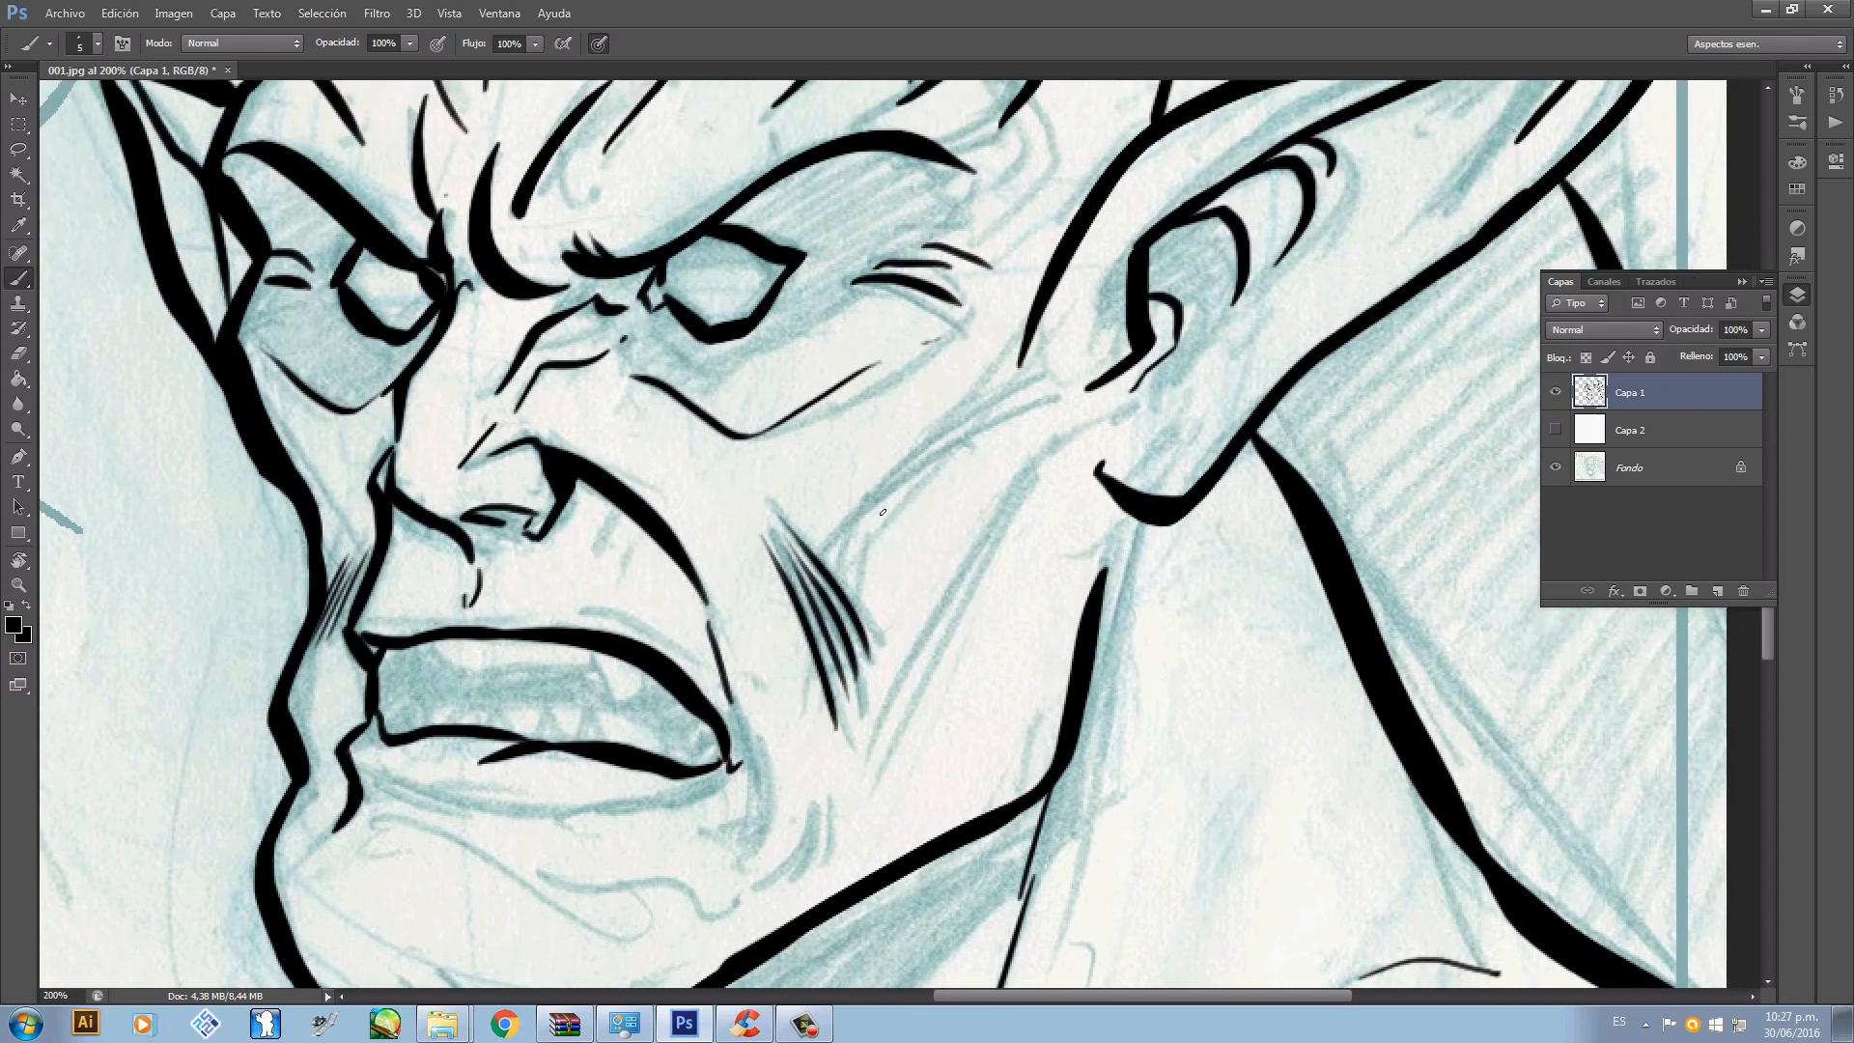
# - Ink close parallel strokes along the cheekbone, rising from the cheek hatching towards the ear
pyautogui.moveTo(830, 534)
pyautogui.mouseDown()
pyautogui.moveTo(1016, 384)
pyautogui.moveTo(989, 410)
pyautogui.mouseUp()
pyautogui.hotkey('ctrl', 'z')
pyautogui.moveTo(858, 512); pyautogui.dragTo(1029, 378)
pyautogui.hotkey('ctrl', 'z')
pyautogui.moveTo(846, 534)
pyautogui.mouseDown()
pyautogui.moveTo(1042, 365)
pyautogui.moveTo(925, 451)
pyautogui.moveTo(1017, 379)
pyautogui.mouseUp()
pyautogui.hotkey('ctrl', 'z')
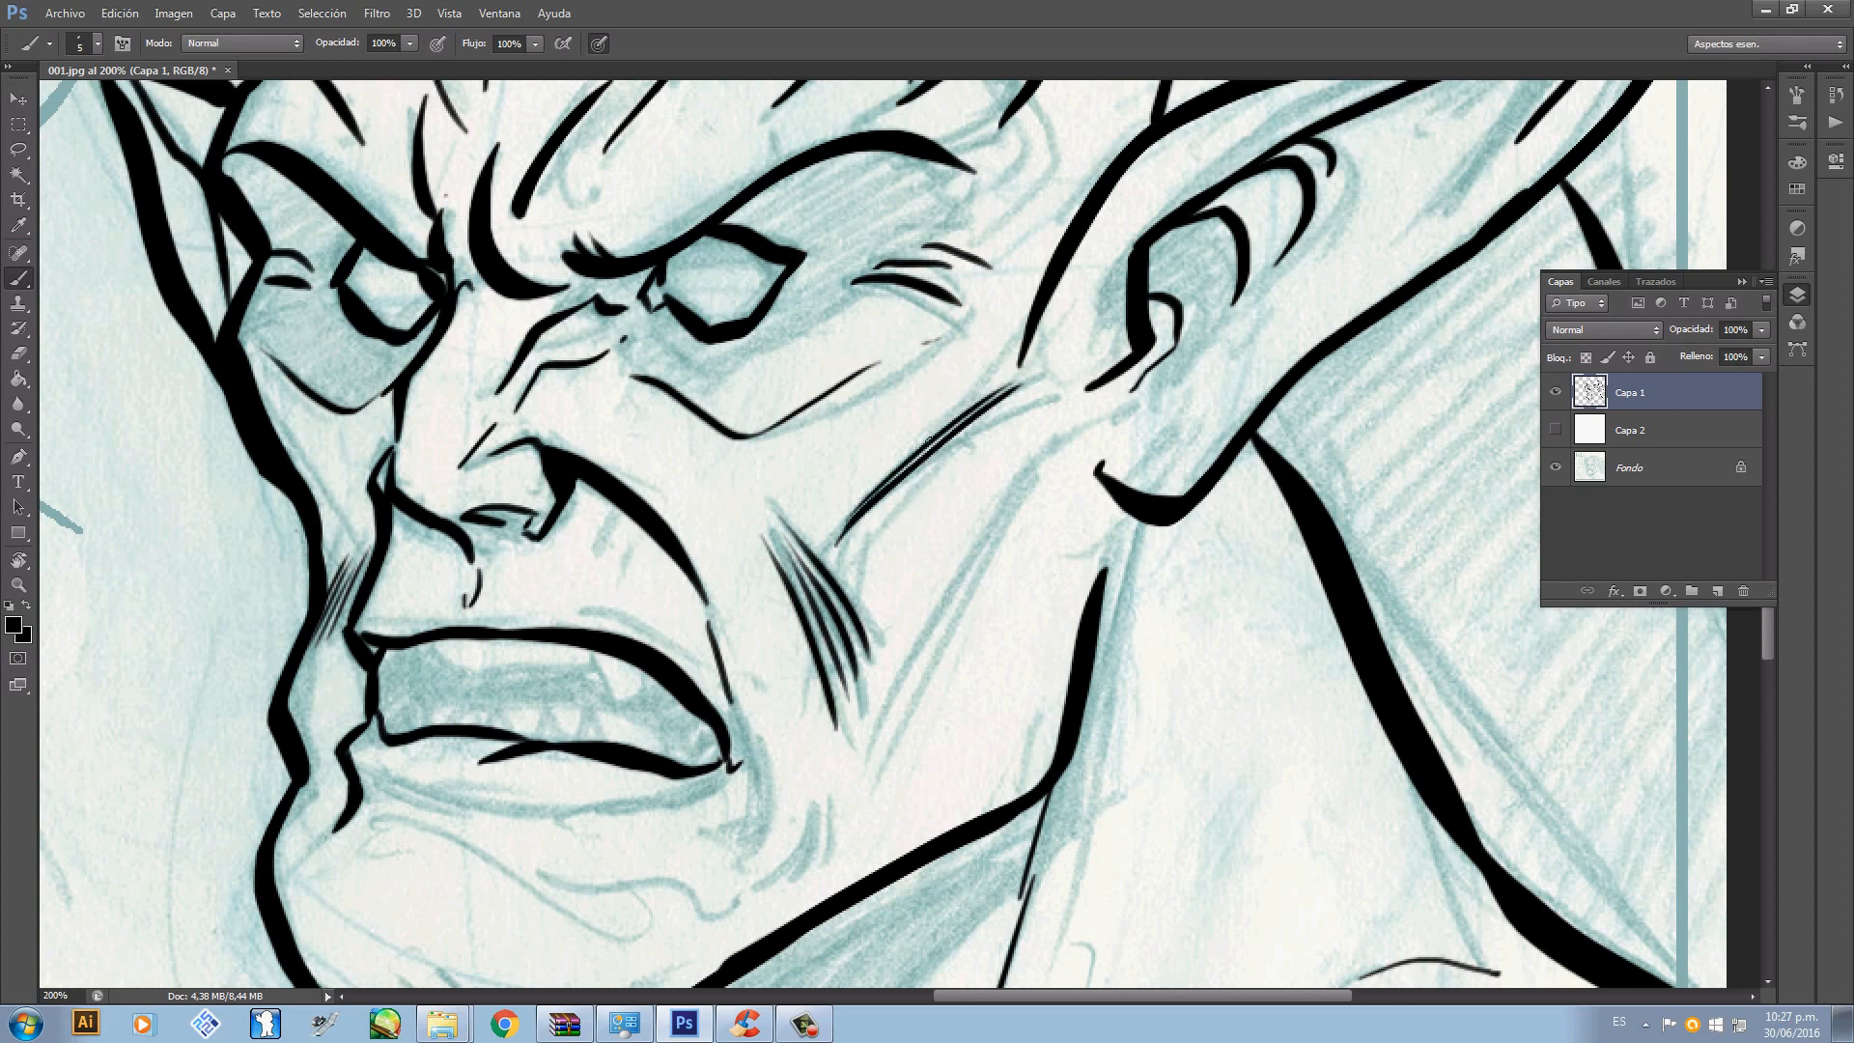
pyautogui.moveTo(883, 481); pyautogui.dragTo(1028, 367)
pyautogui.moveTo(936, 527); pyautogui.dragTo(935, 447)
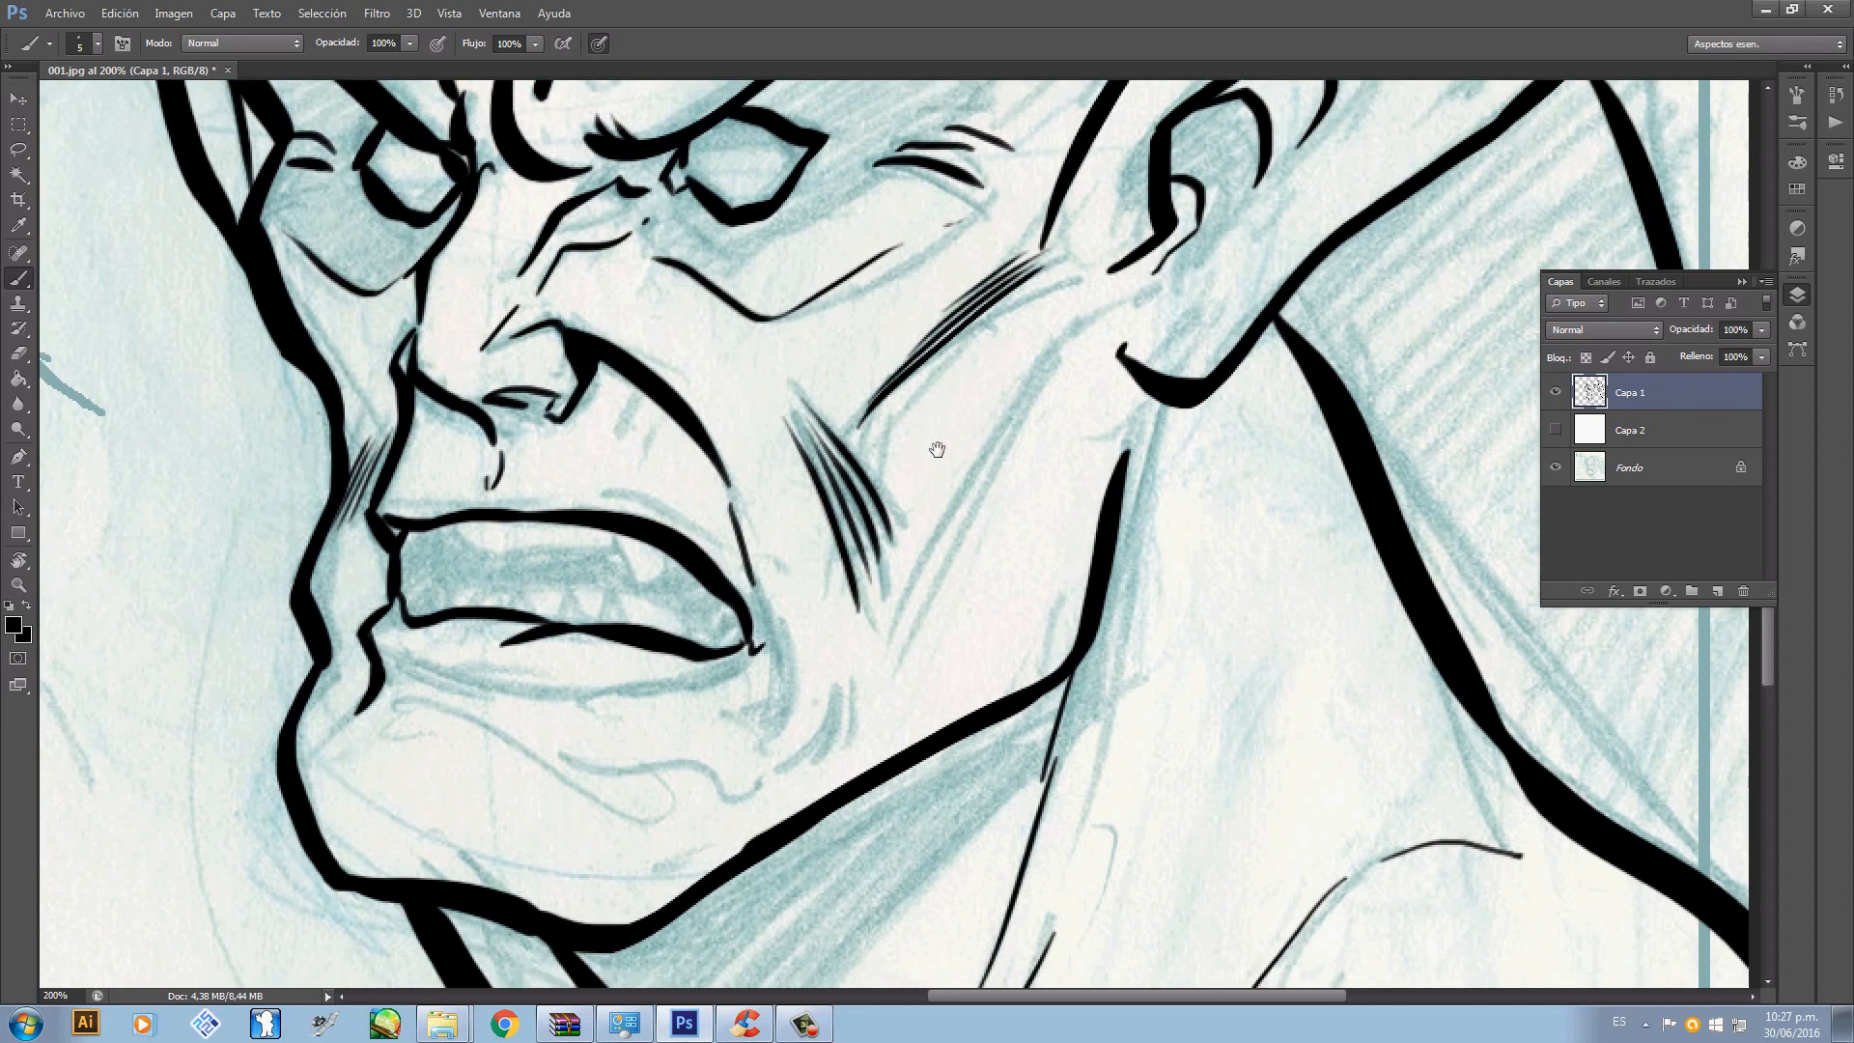
# - Hatch the cheek below the near corner of the mouth with short, curved parallel strokes
pyautogui.moveTo(838, 699); pyautogui.dragTo(782, 768)
pyautogui.moveTo(828, 652)
pyautogui.mouseDown()
pyautogui.moveTo(813, 757)
pyautogui.moveTo(836, 757)
pyautogui.mouseUp()
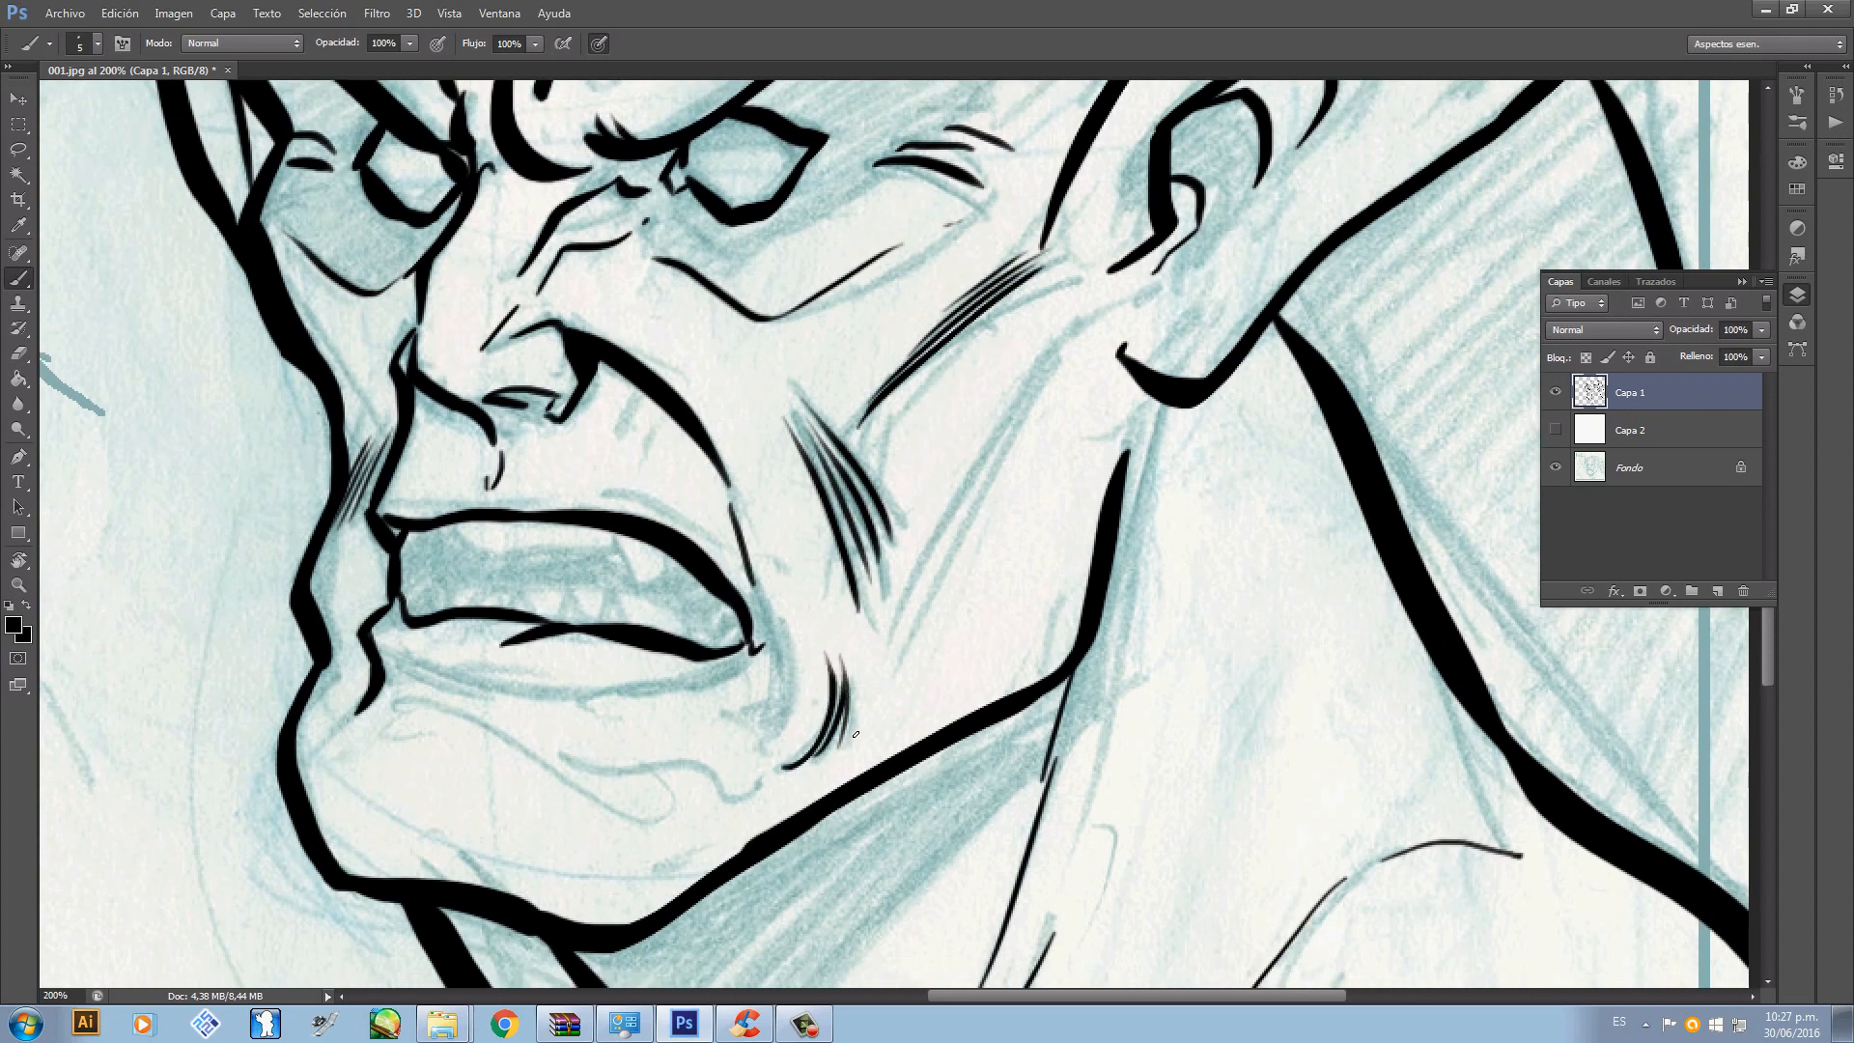
pyautogui.hotkey('ctrl', 'z')
pyautogui.moveTo(844, 660); pyautogui.dragTo(845, 742)
pyautogui.hotkey('ctrl', 'z')
pyautogui.moveTo(846, 660); pyautogui.dragTo(847, 728)
# - Add thin parallel strokes alongside the crease lines beneath both eyes
pyautogui.moveTo(866, 691)
pyautogui.mouseDown()
pyautogui.moveTo(965, 763)
pyautogui.moveTo(975, 830)
pyautogui.mouseUp()
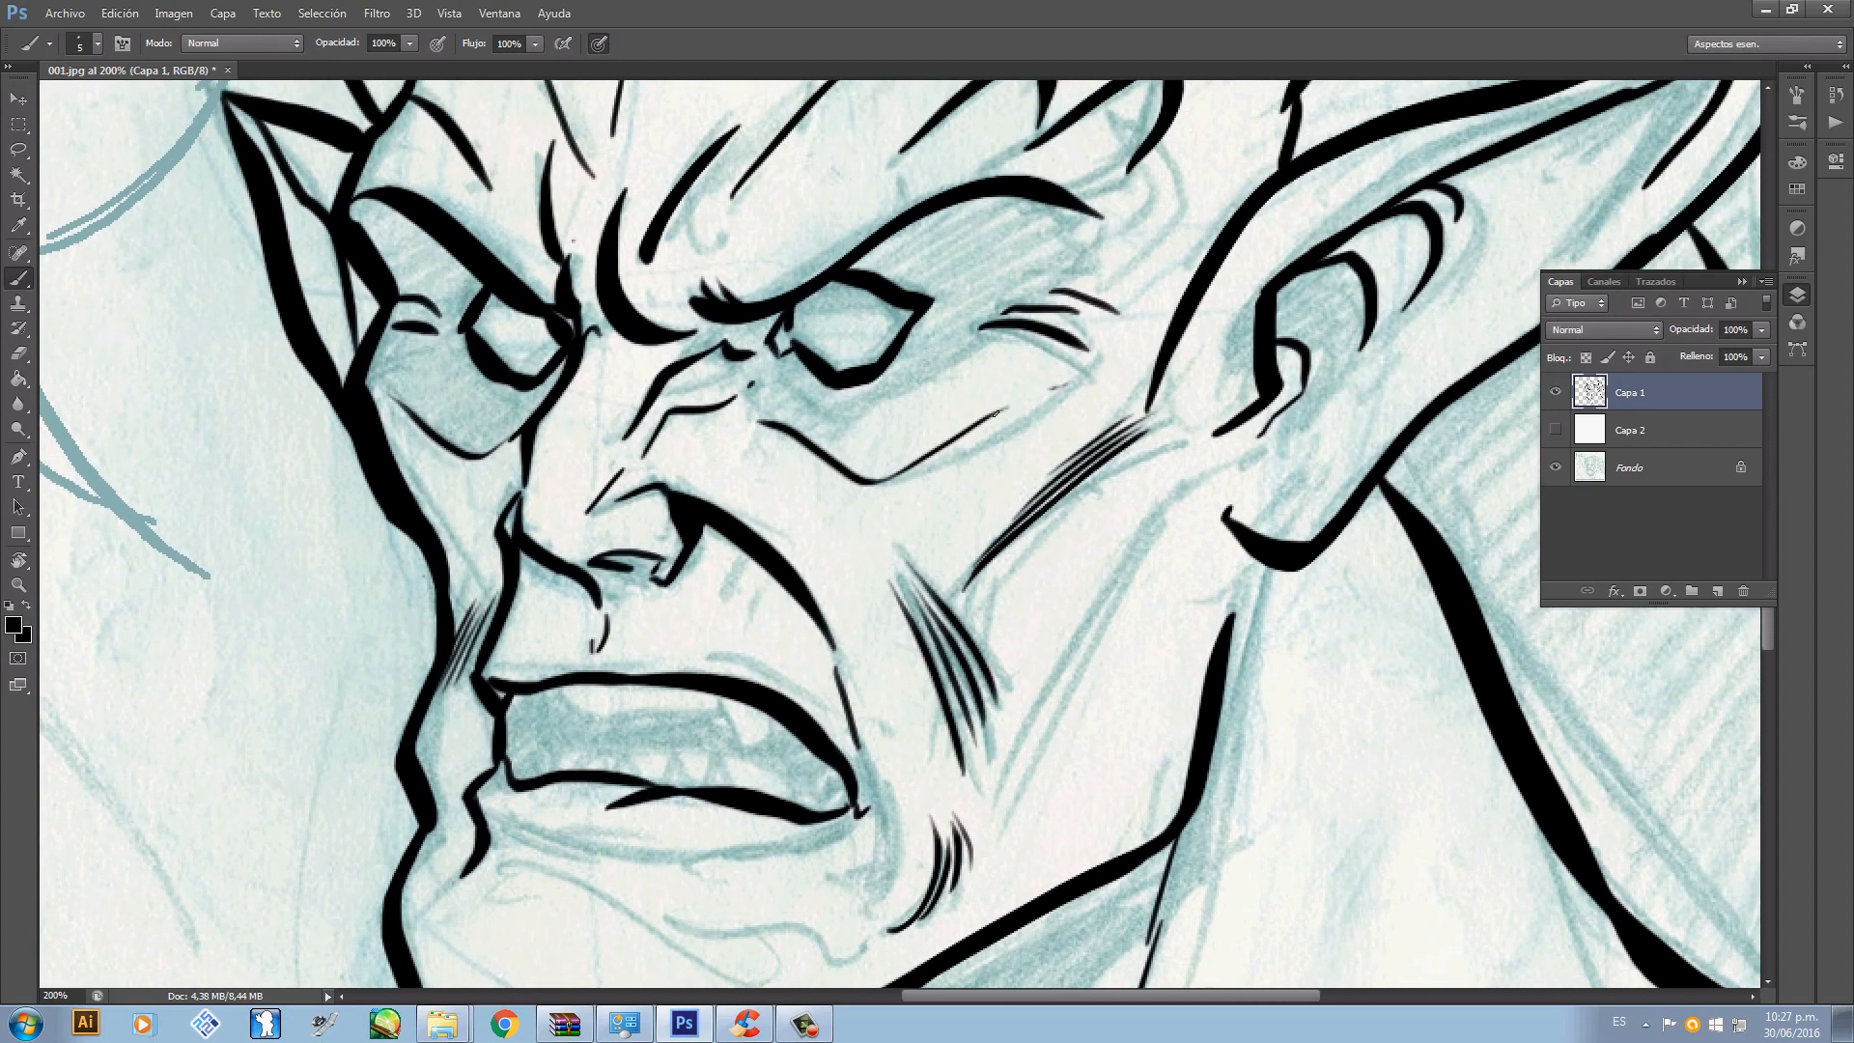
pyautogui.moveTo(929, 456); pyautogui.dragTo(1018, 416)
pyautogui.moveTo(373, 395); pyautogui.dragTo(449, 458)
# - Add more short tapered ticks at the inner end of the ear-side eyebrow
pyautogui.moveTo(895, 270); pyautogui.dragTo(807, 491)
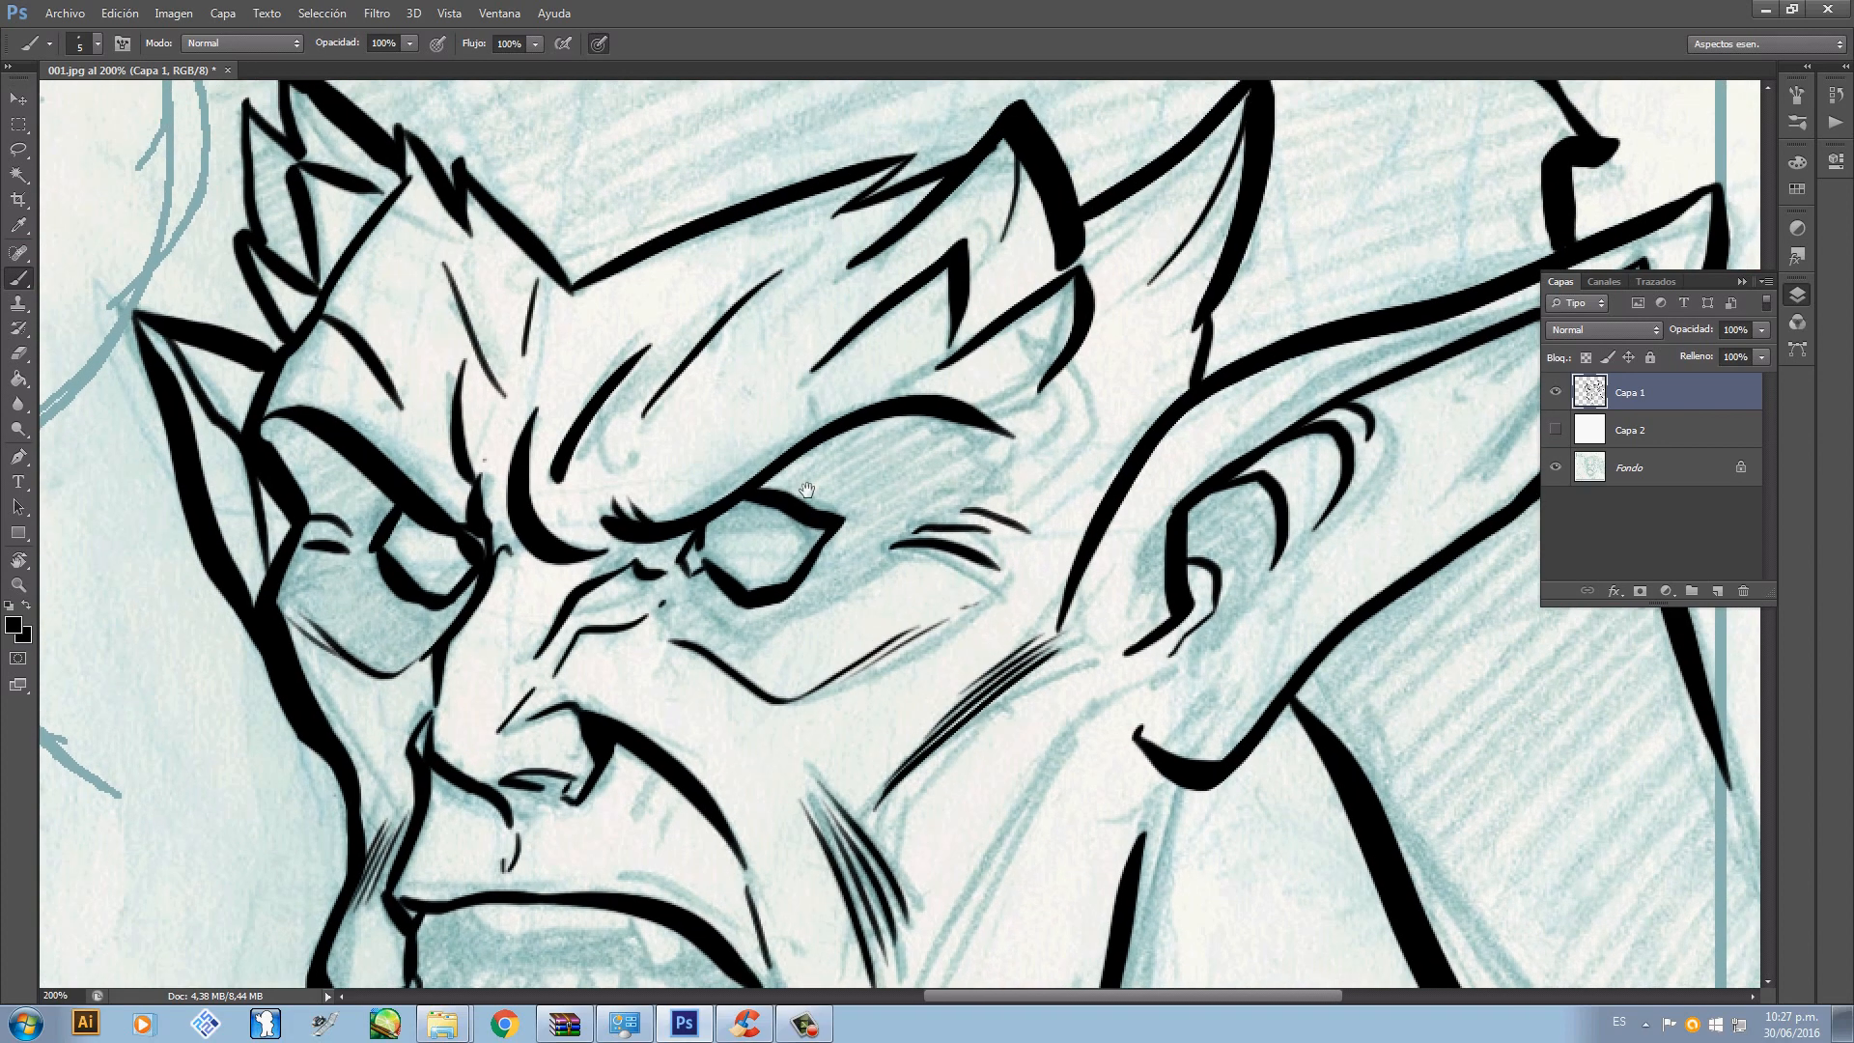
pyautogui.moveTo(614, 532); pyautogui.dragTo(588, 486)
pyautogui.hotkey('ctrl', 'z')
# - Show the white Capa 2 layer and examine the inking of the whole head without the pencil sketch
pyautogui.moveTo(596, 558)
pyautogui.mouseDown()
pyautogui.moveTo(642, 512)
pyautogui.moveTo(472, 445)
pyautogui.mouseUp()
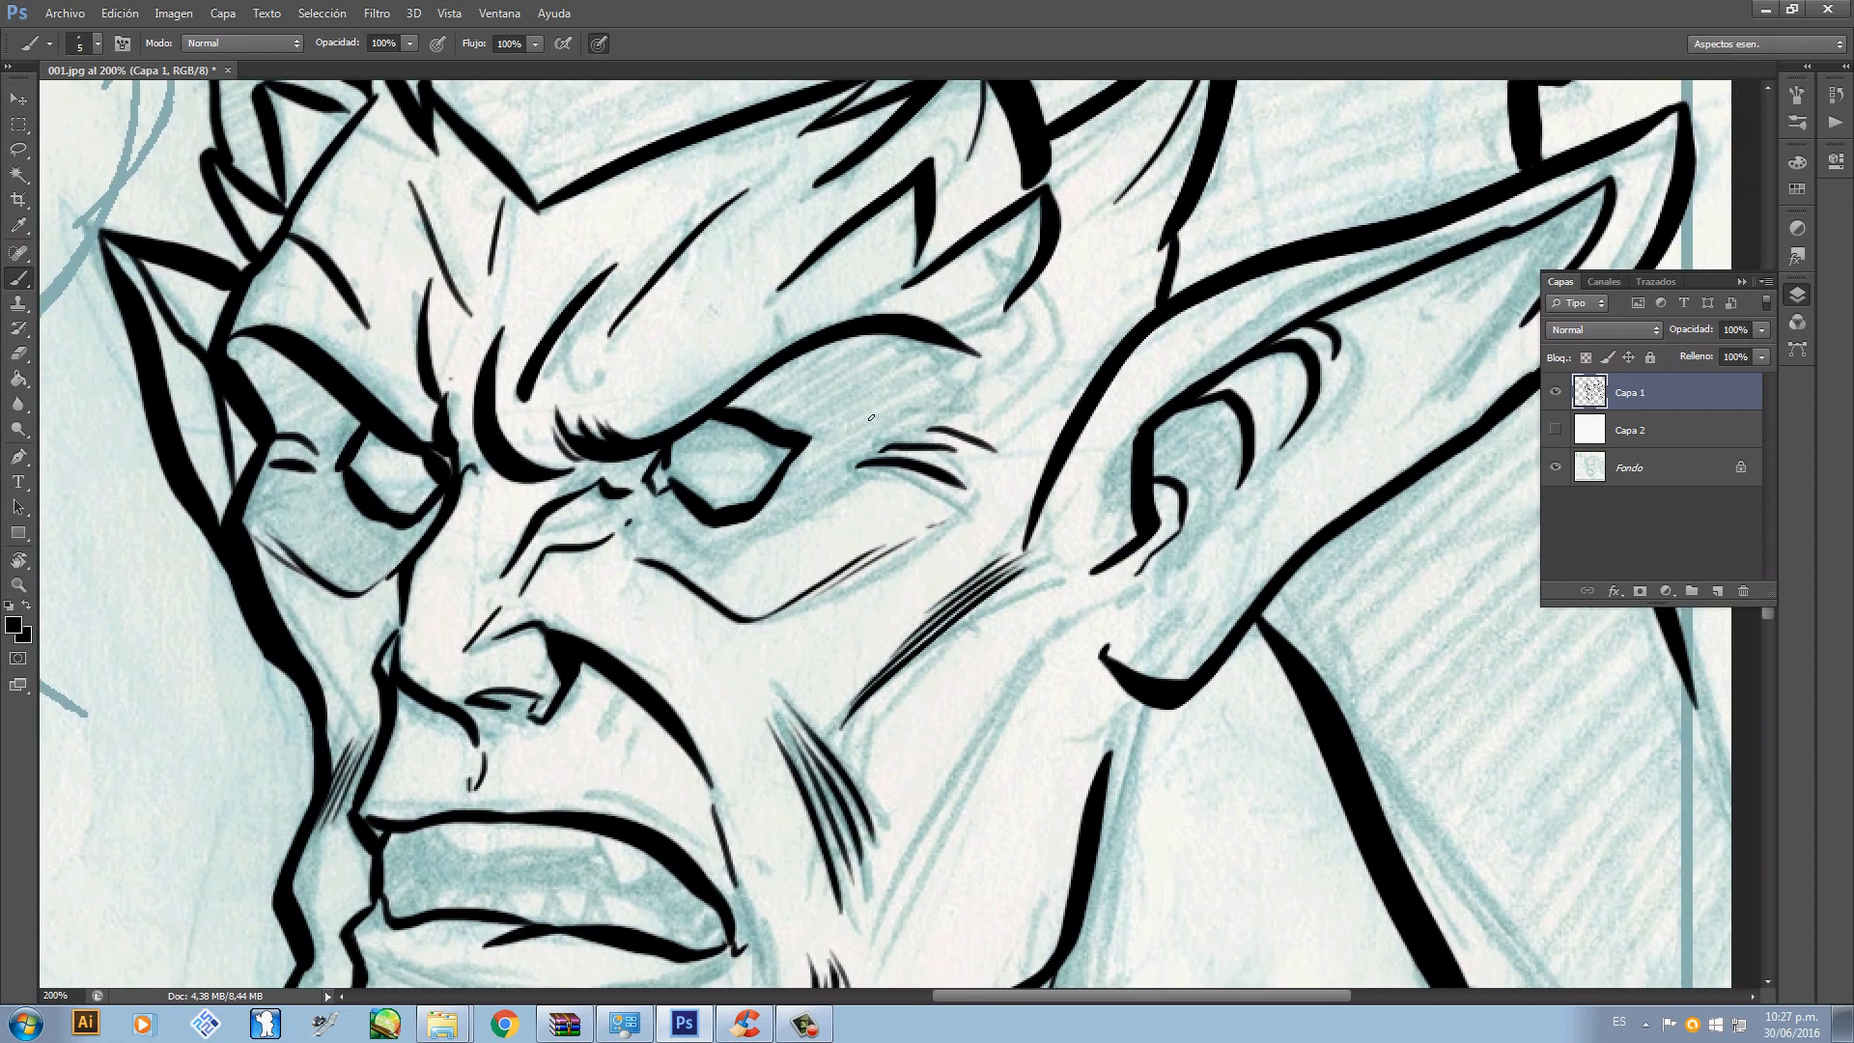
pyautogui.click(1555, 429)
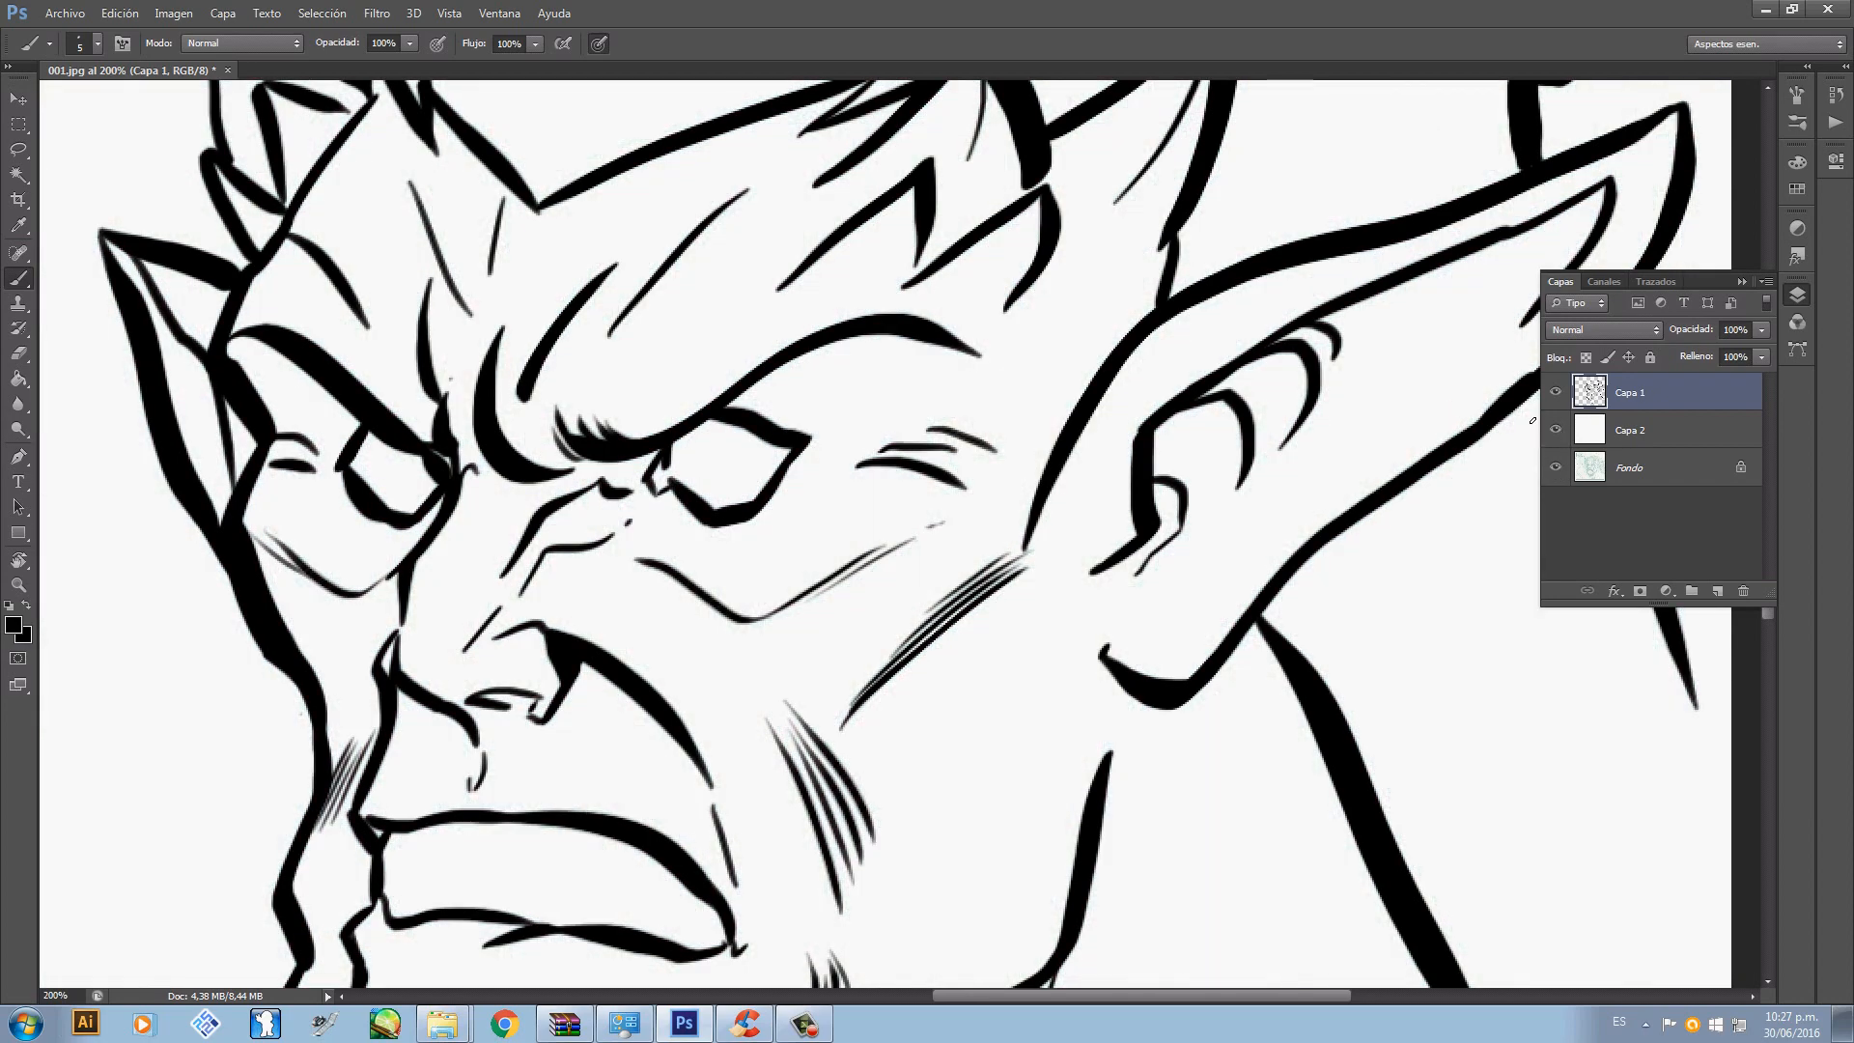
pyautogui.hotkey('ctrl', '-')
pyautogui.hotkey('ctrl', '-')
pyautogui.hotkey('ctrl', '-')
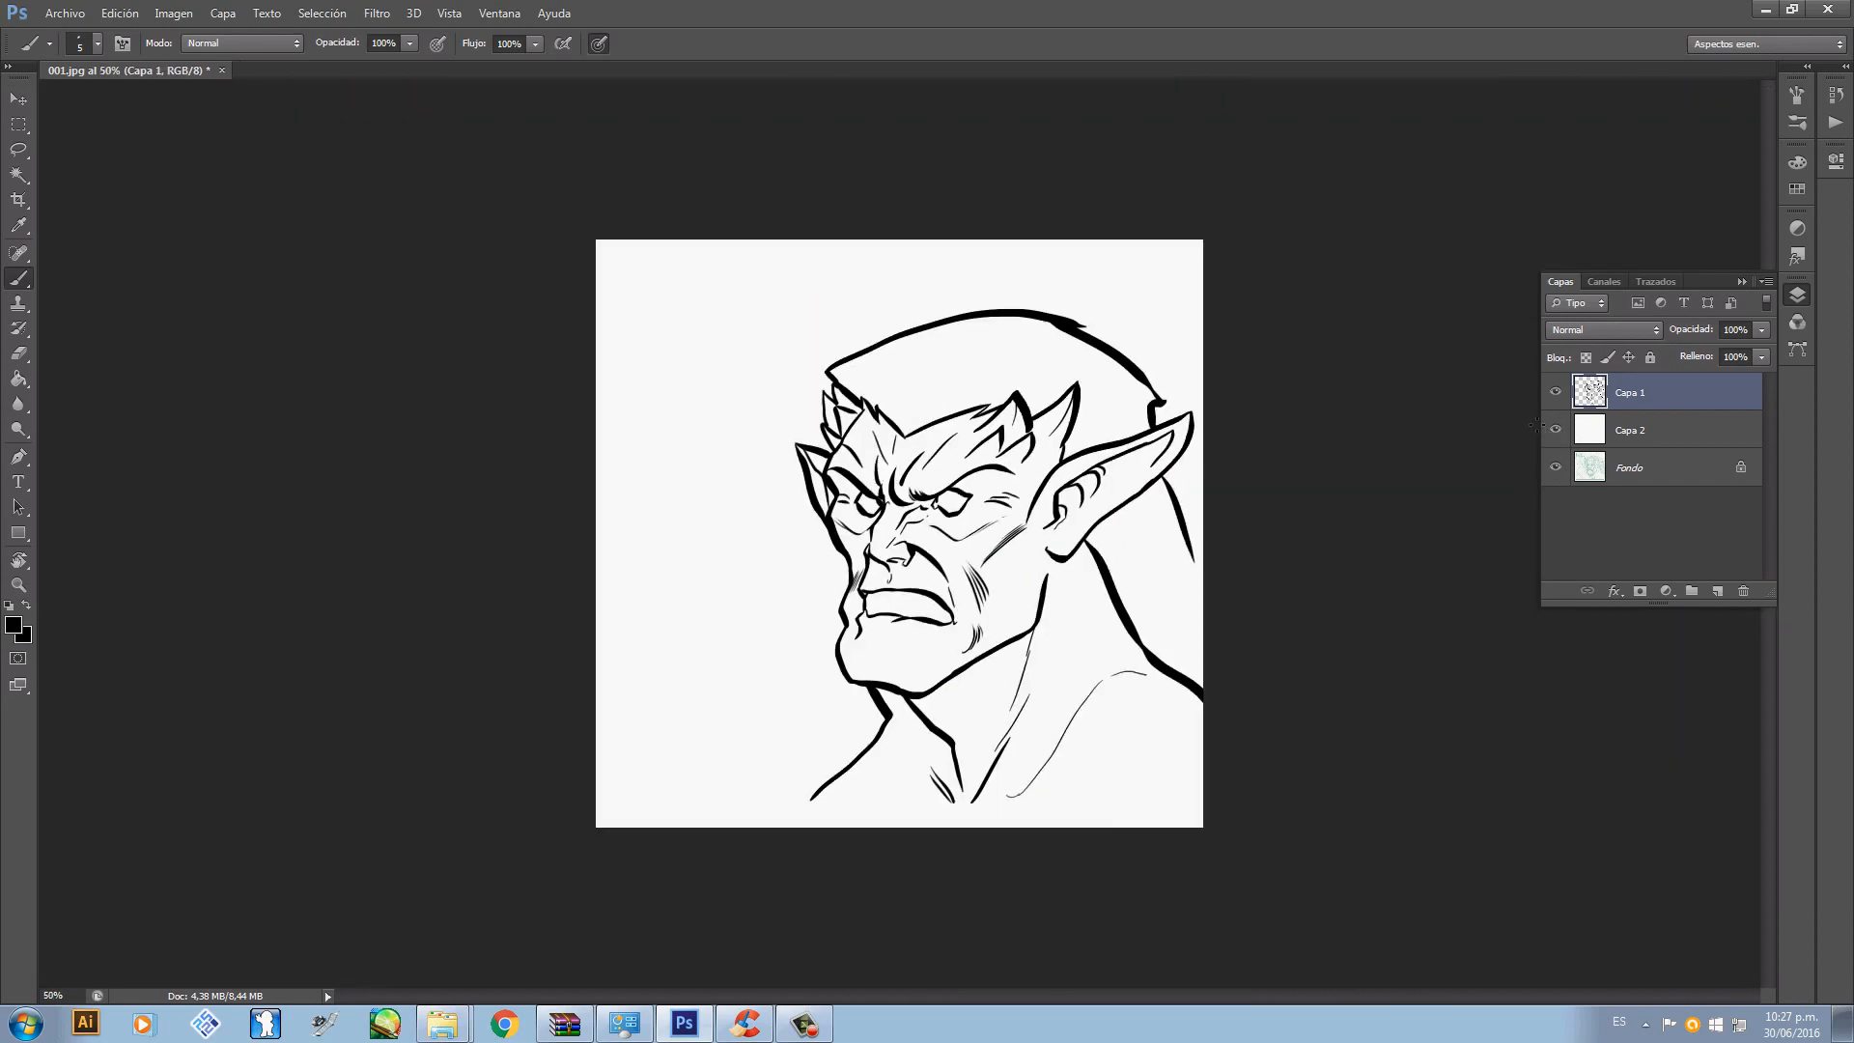
pyautogui.hotkey('ctrl', '+')
pyautogui.hotkey('ctrl', '+')
pyautogui.hotkey('ctrl', '+')
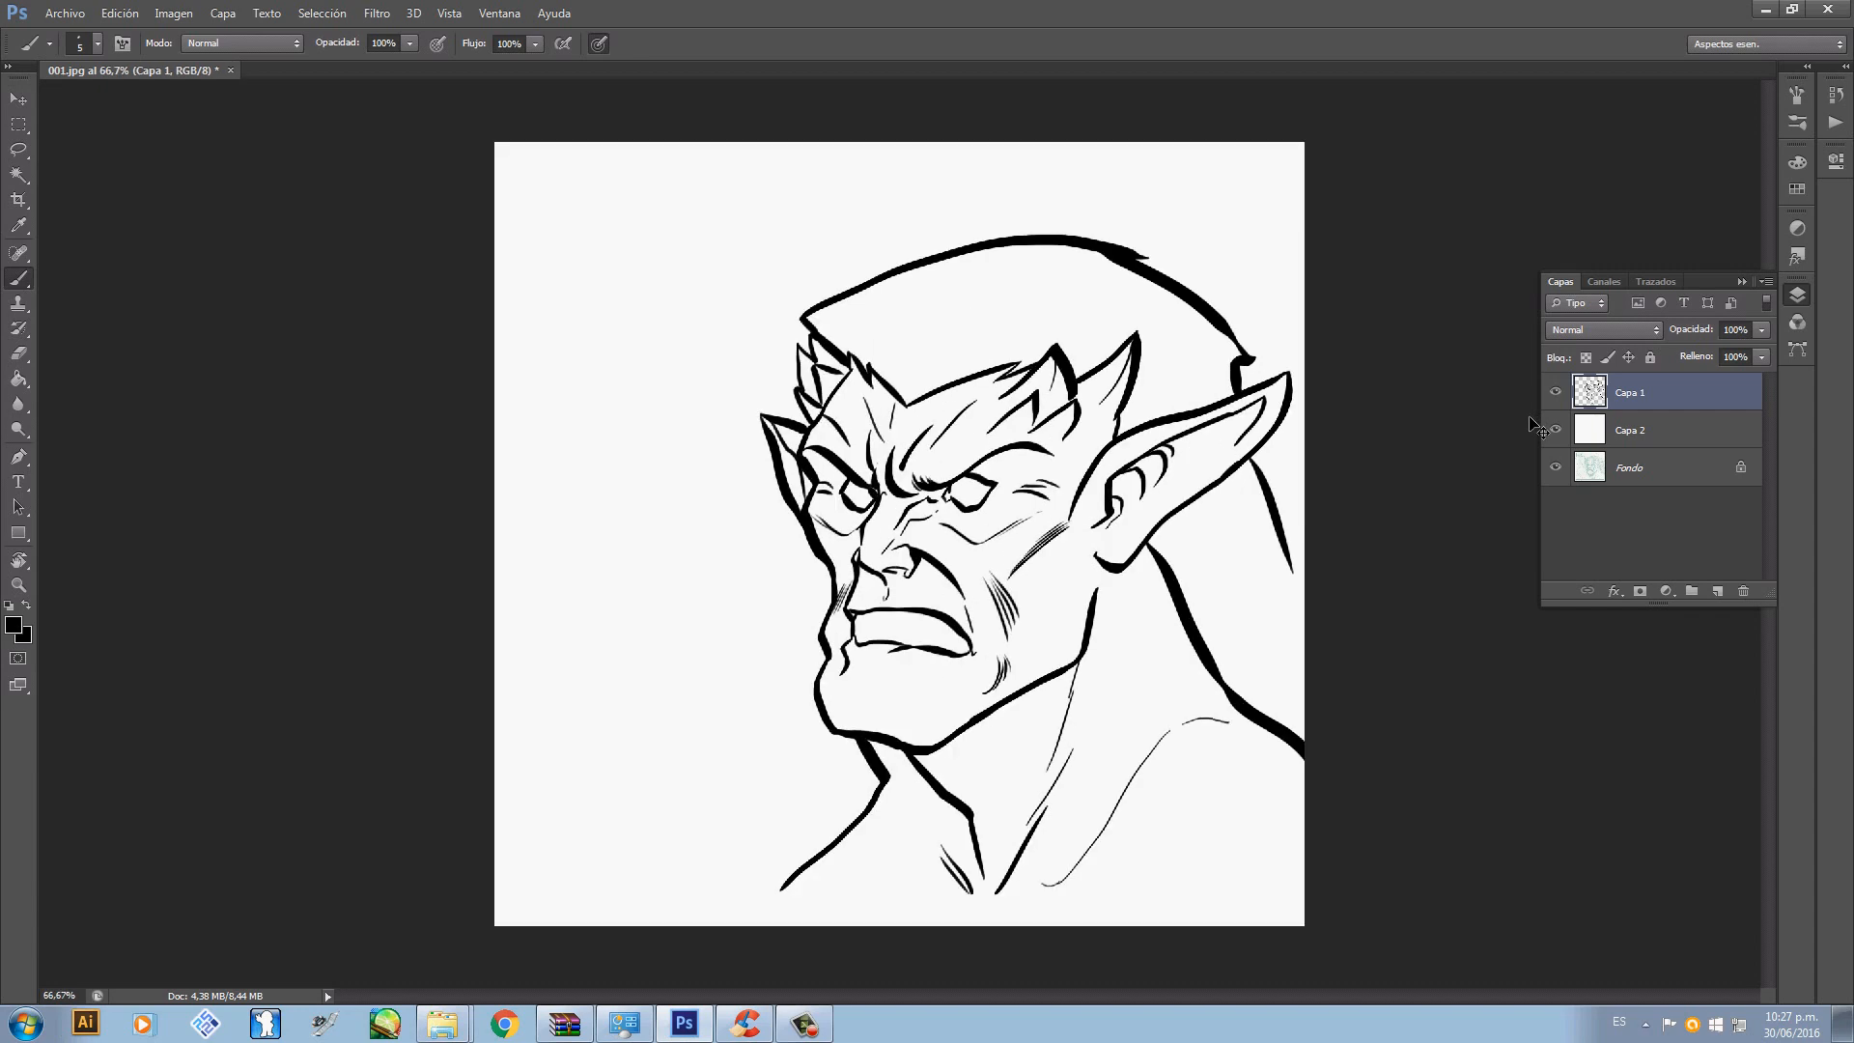
# - Hatch the far cheek below the eye with short strokes along the face outline and thicken that eye's lower edge
pyautogui.moveTo(724, 662); pyautogui.dragTo(689, 630)
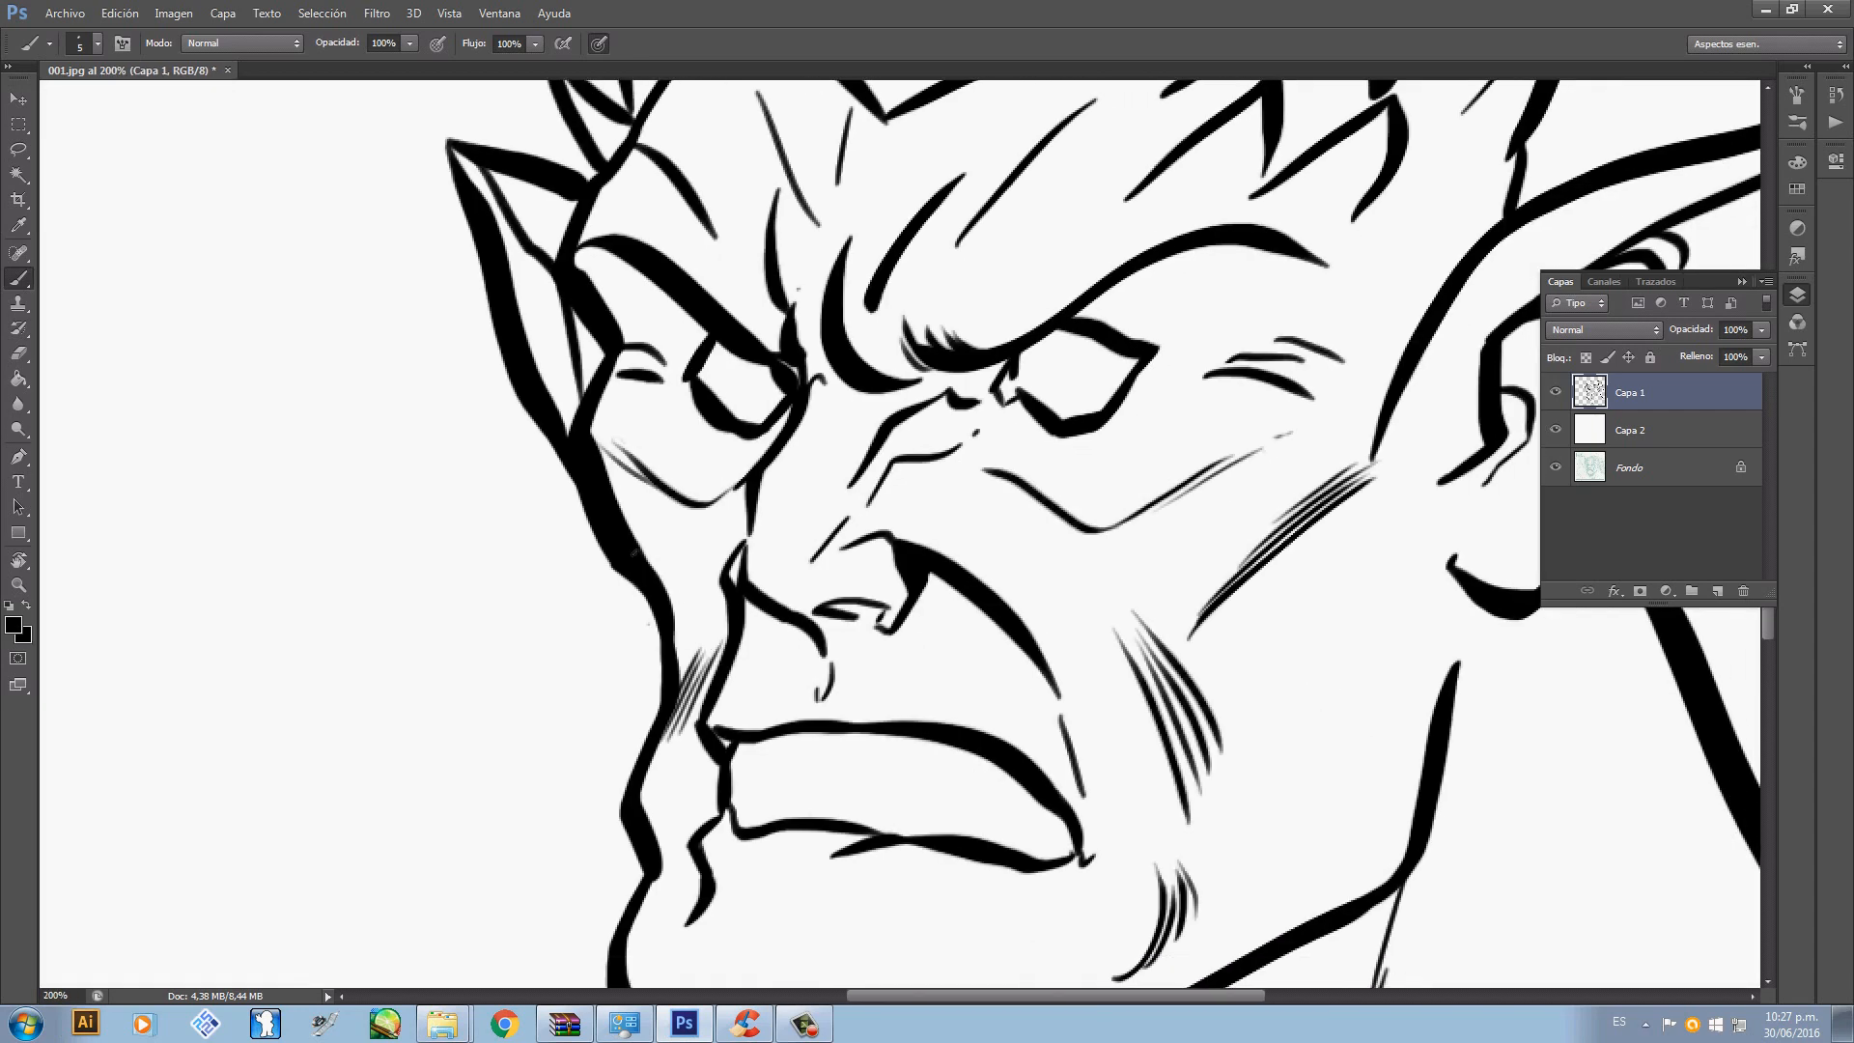
pyautogui.moveTo(645, 549)
pyautogui.mouseDown()
pyautogui.moveTo(708, 638)
pyautogui.moveTo(671, 585)
pyautogui.moveTo(686, 619)
pyautogui.mouseUp()
pyautogui.hotkey('ctrl', 'z')
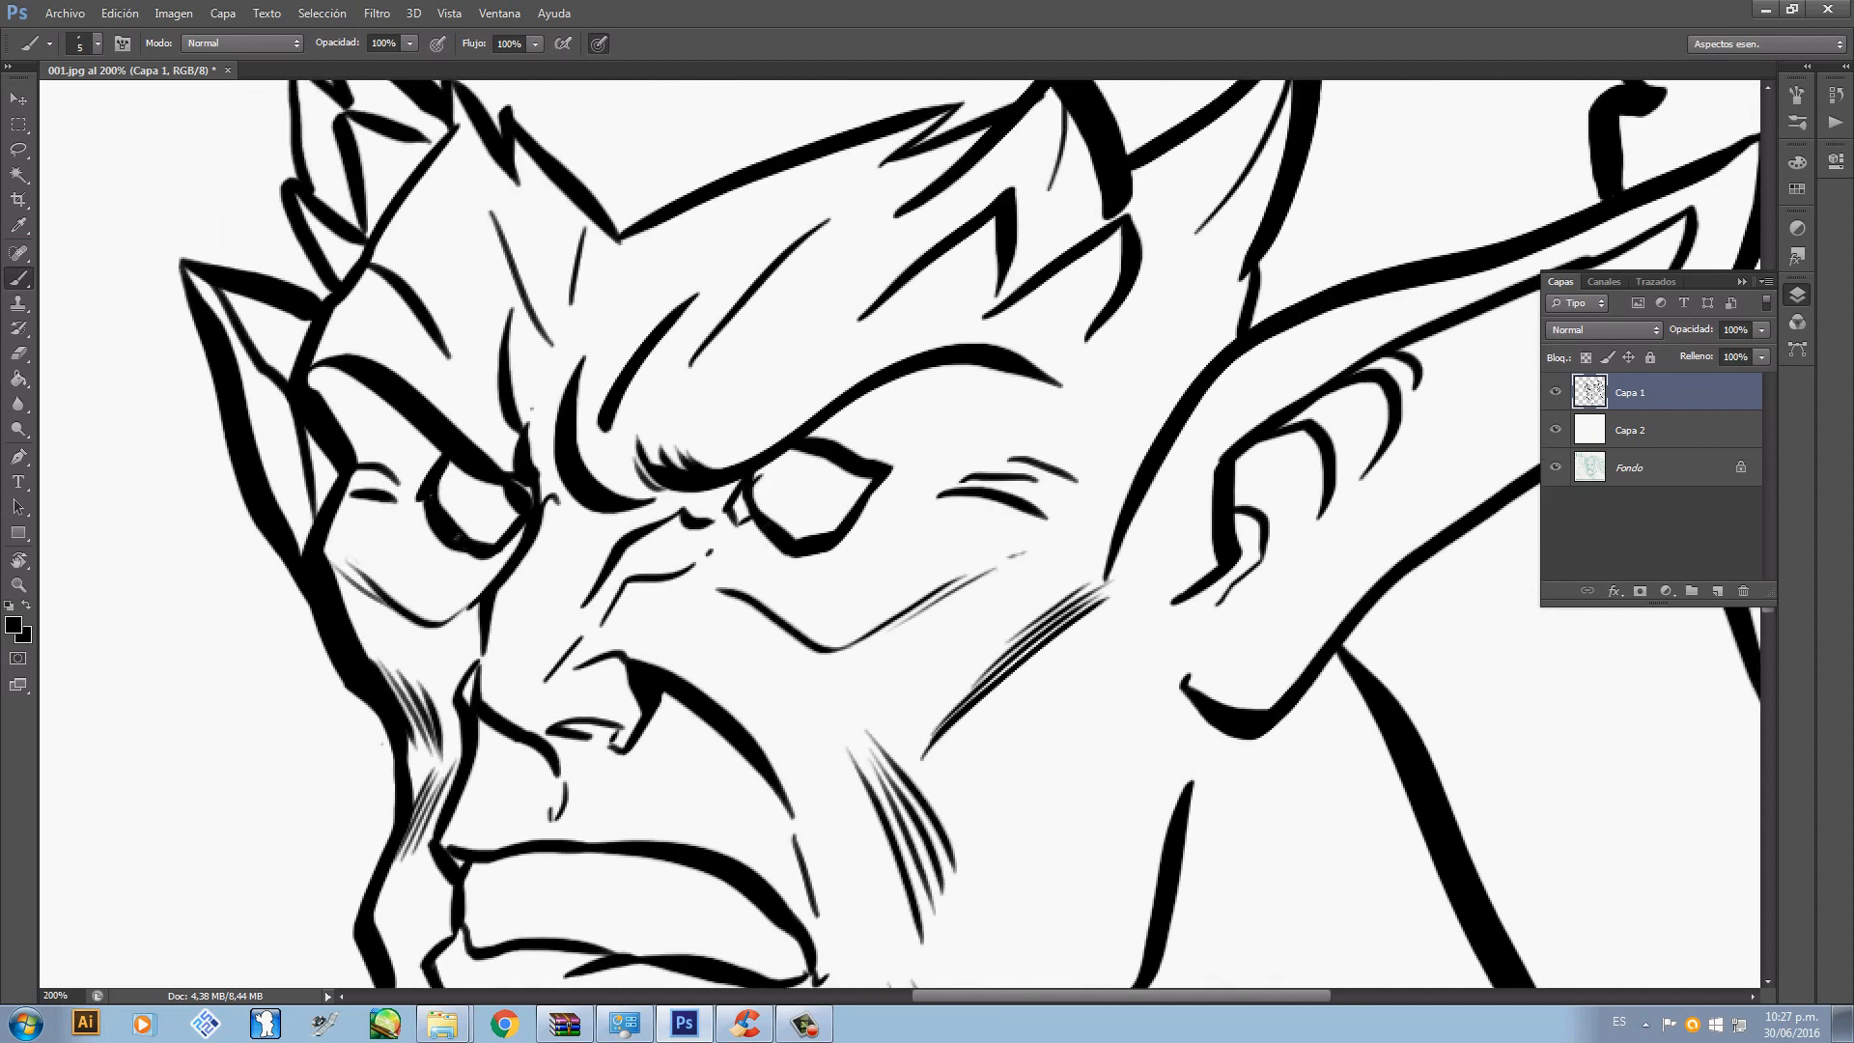
pyautogui.moveTo(434, 537); pyautogui.dragTo(501, 560)
# - Hide the white Capa 2 layer to bring back the pencil sketch around the mouth and chin
pyautogui.moveTo(1019, 552); pyautogui.dragTo(994, 275)
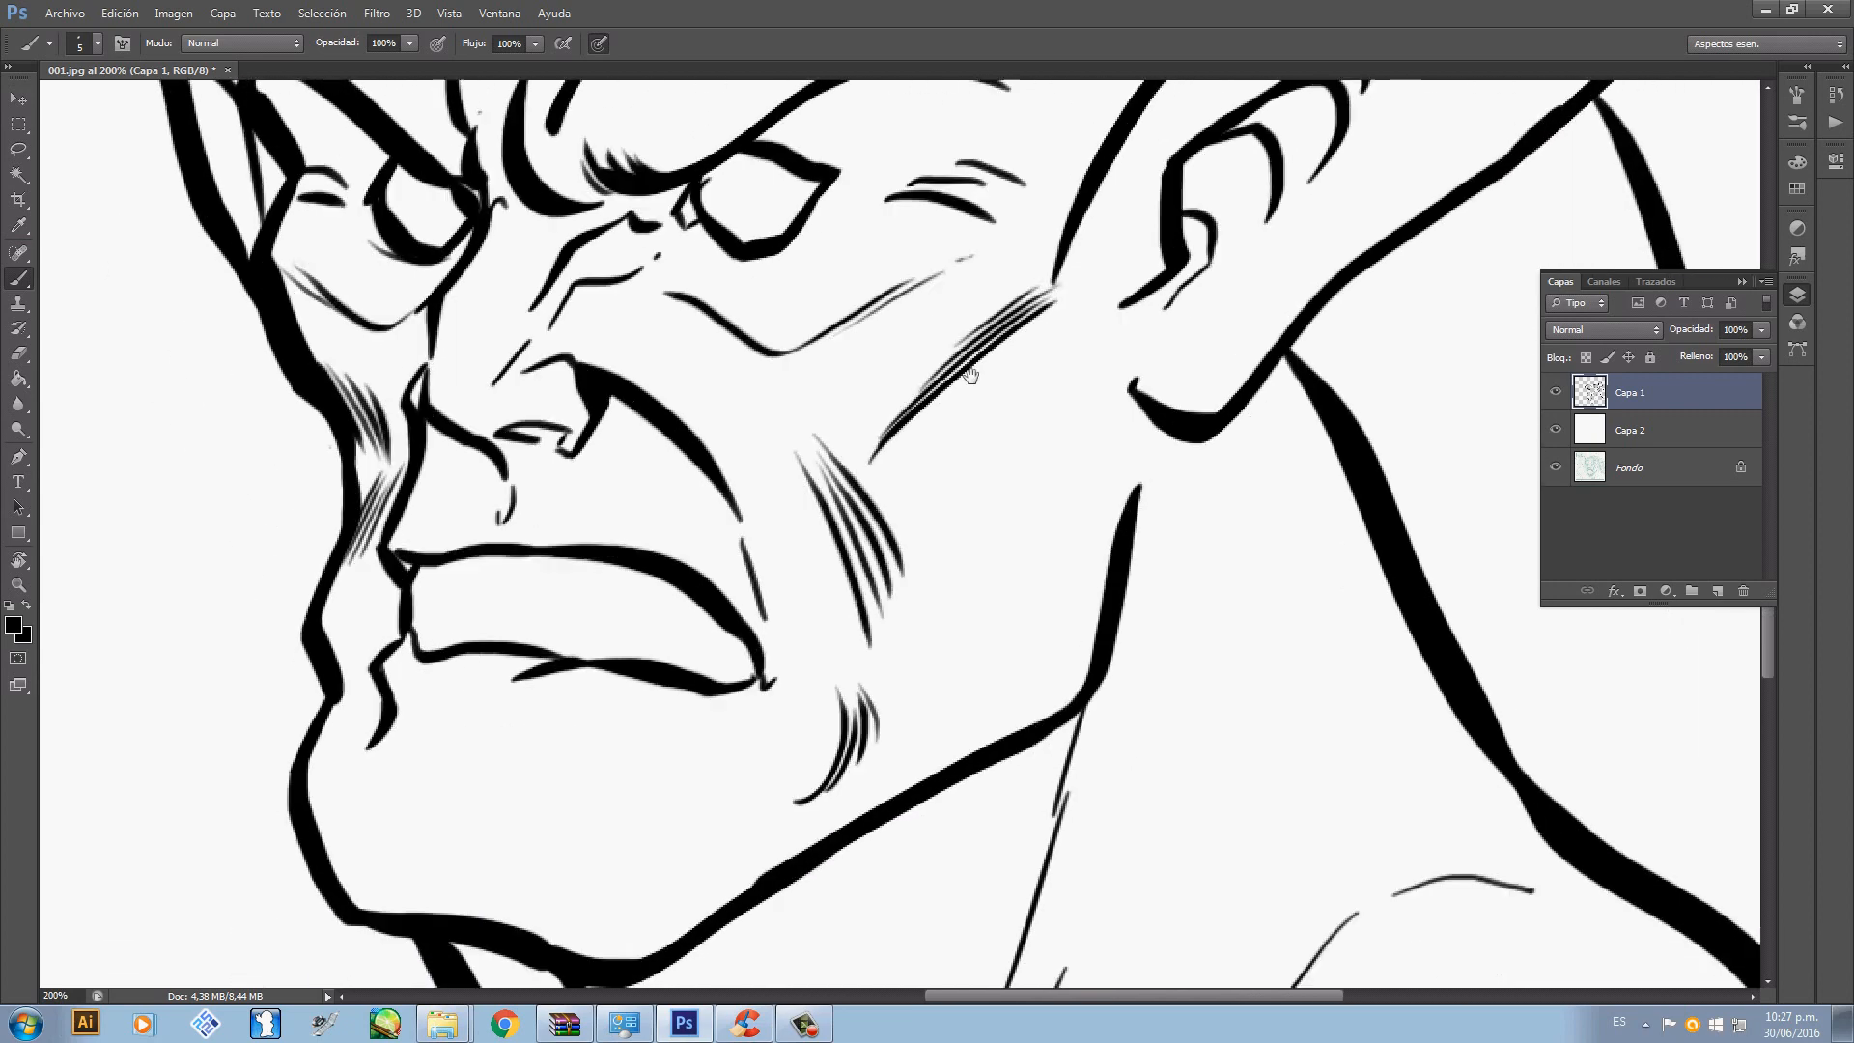
pyautogui.moveTo(951, 643); pyautogui.dragTo(935, 426)
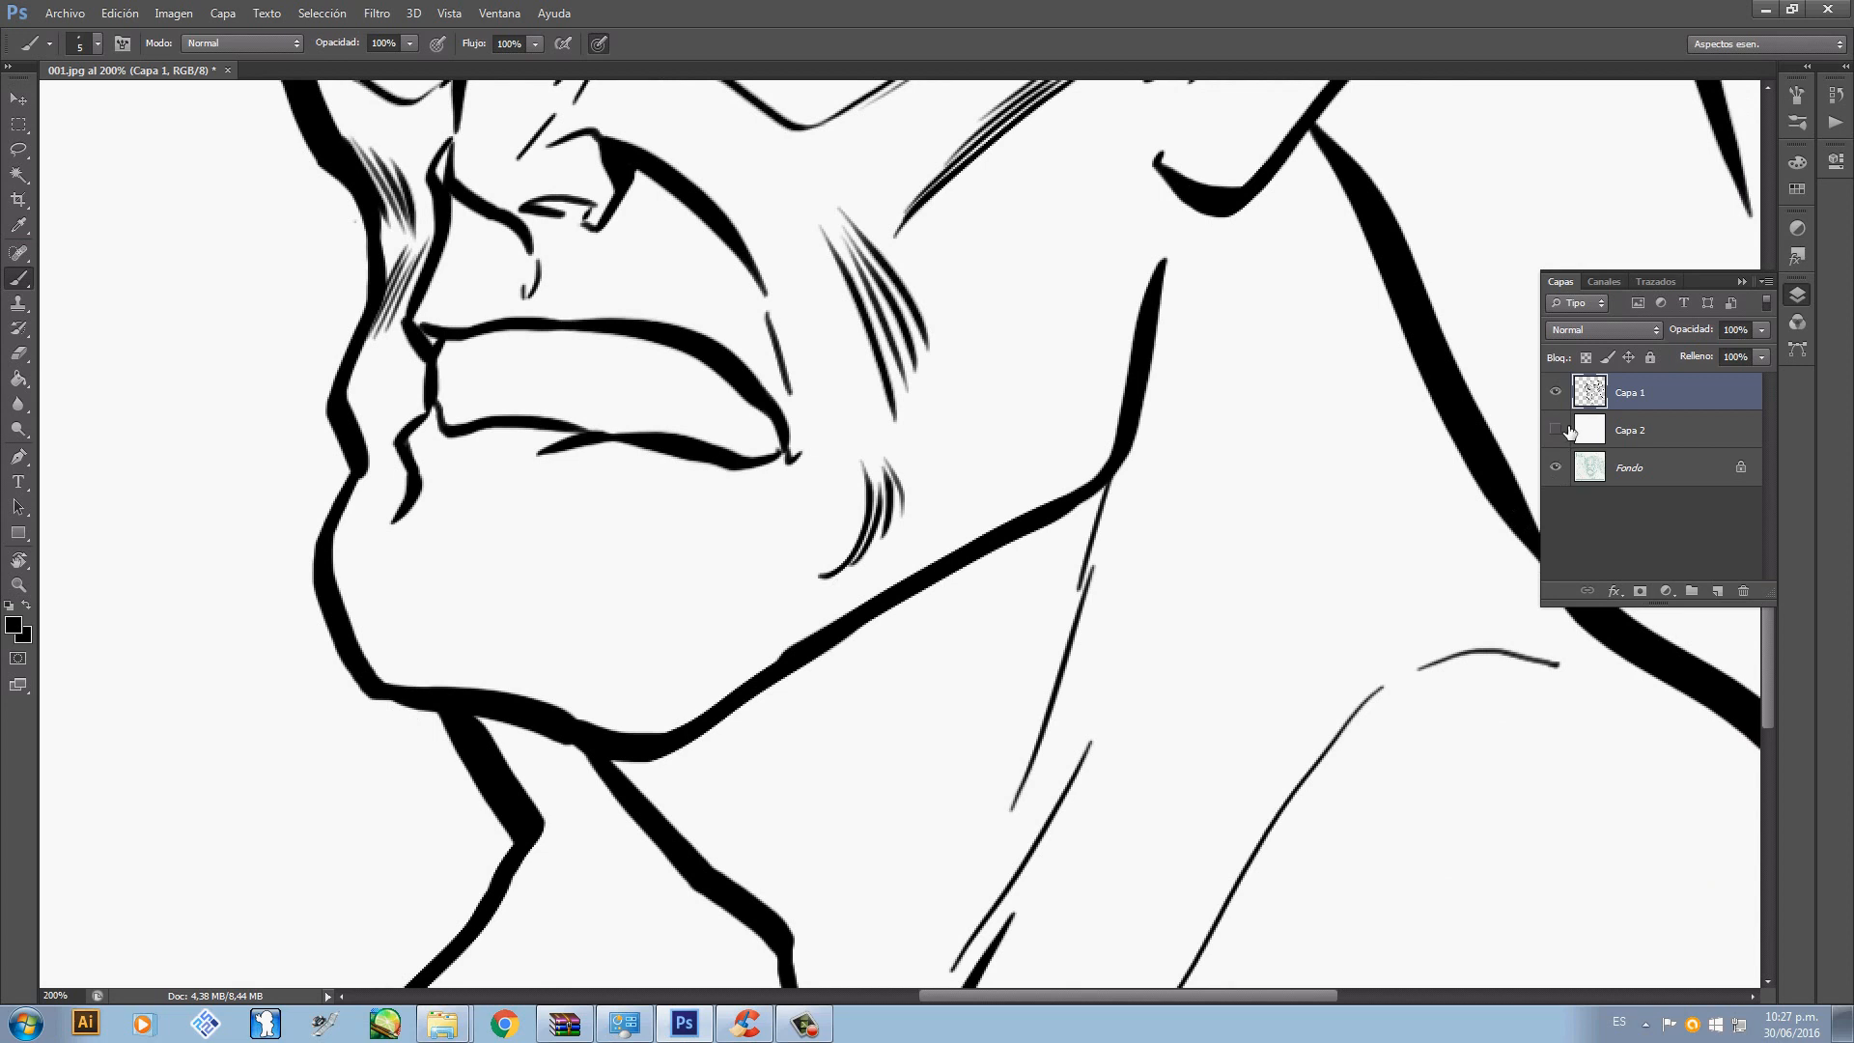
pyautogui.click(1555, 430)
pyautogui.moveTo(349, 412); pyautogui.dragTo(565, 429)
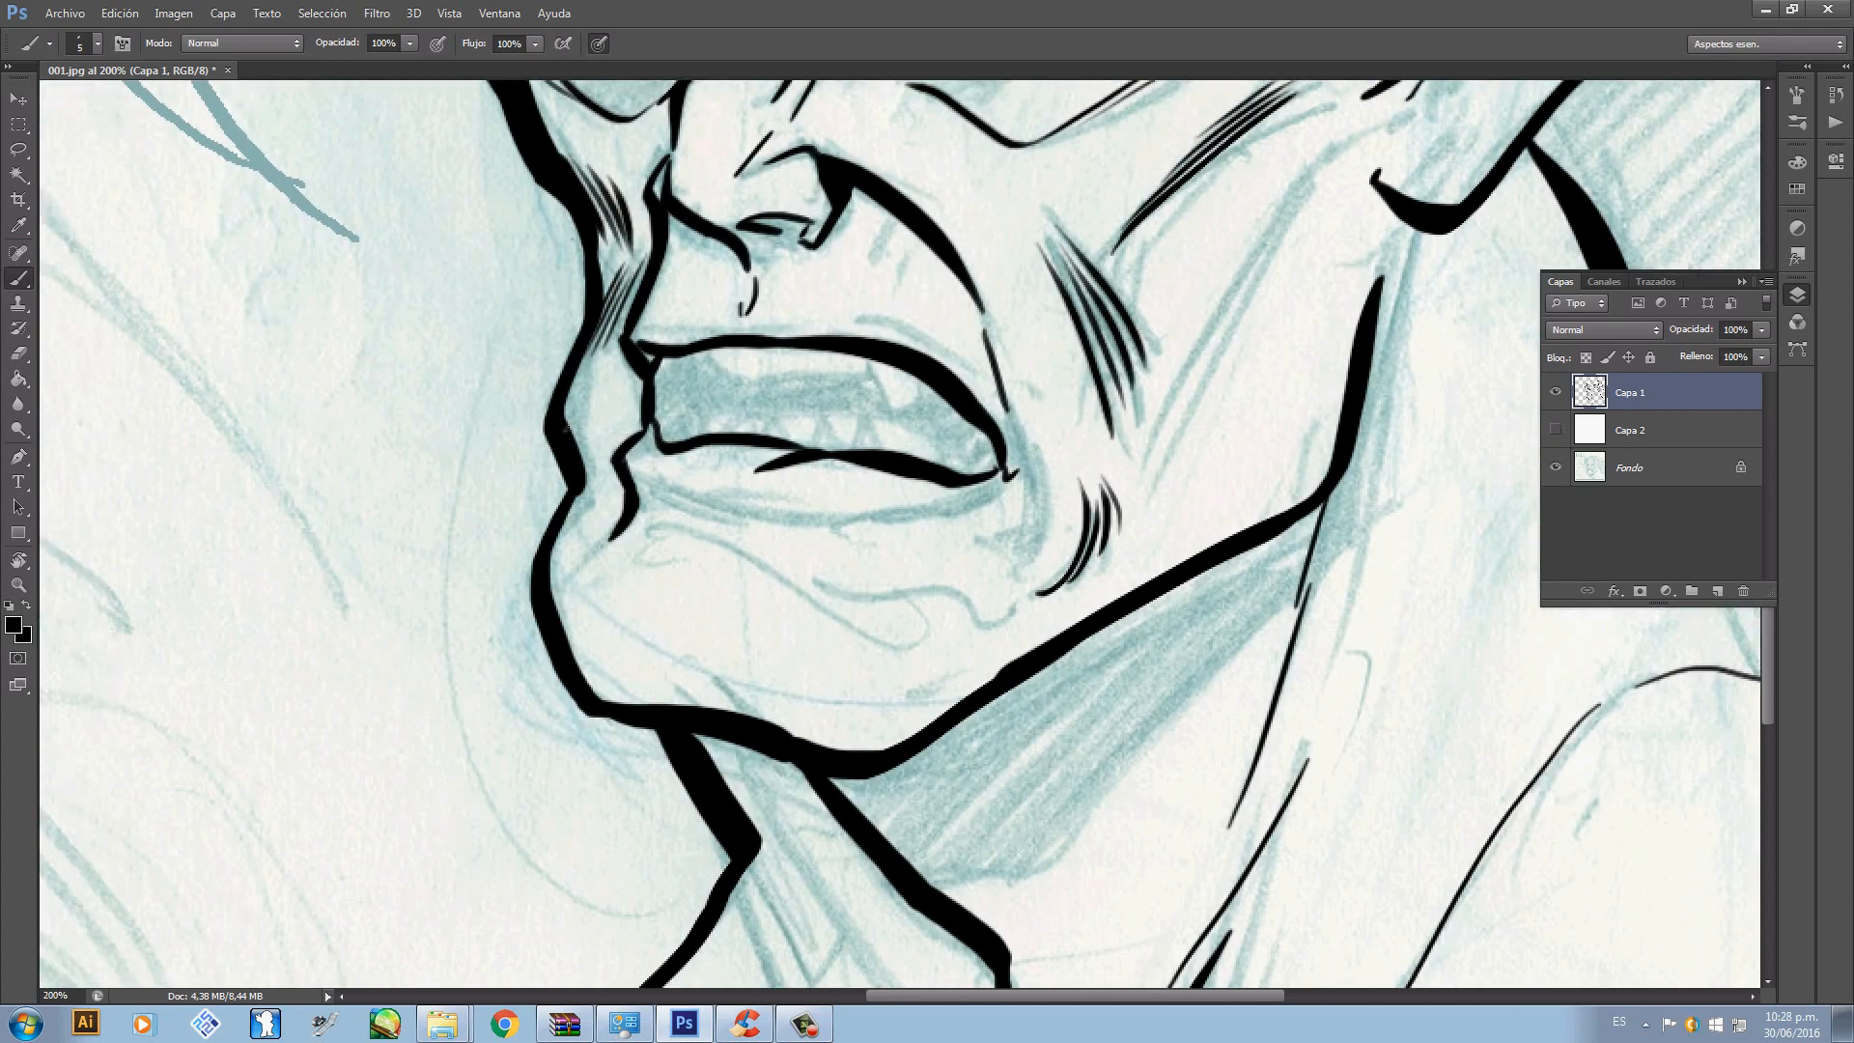
# - Ink the lower edge of the bottom lip from corner to corner and add short curved creases across the lip
pyautogui.moveTo(637, 492)
pyautogui.mouseDown()
pyautogui.moveTo(904, 517)
pyautogui.moveTo(1007, 476)
pyautogui.mouseUp()
pyautogui.hotkey('ctrl', 'z')
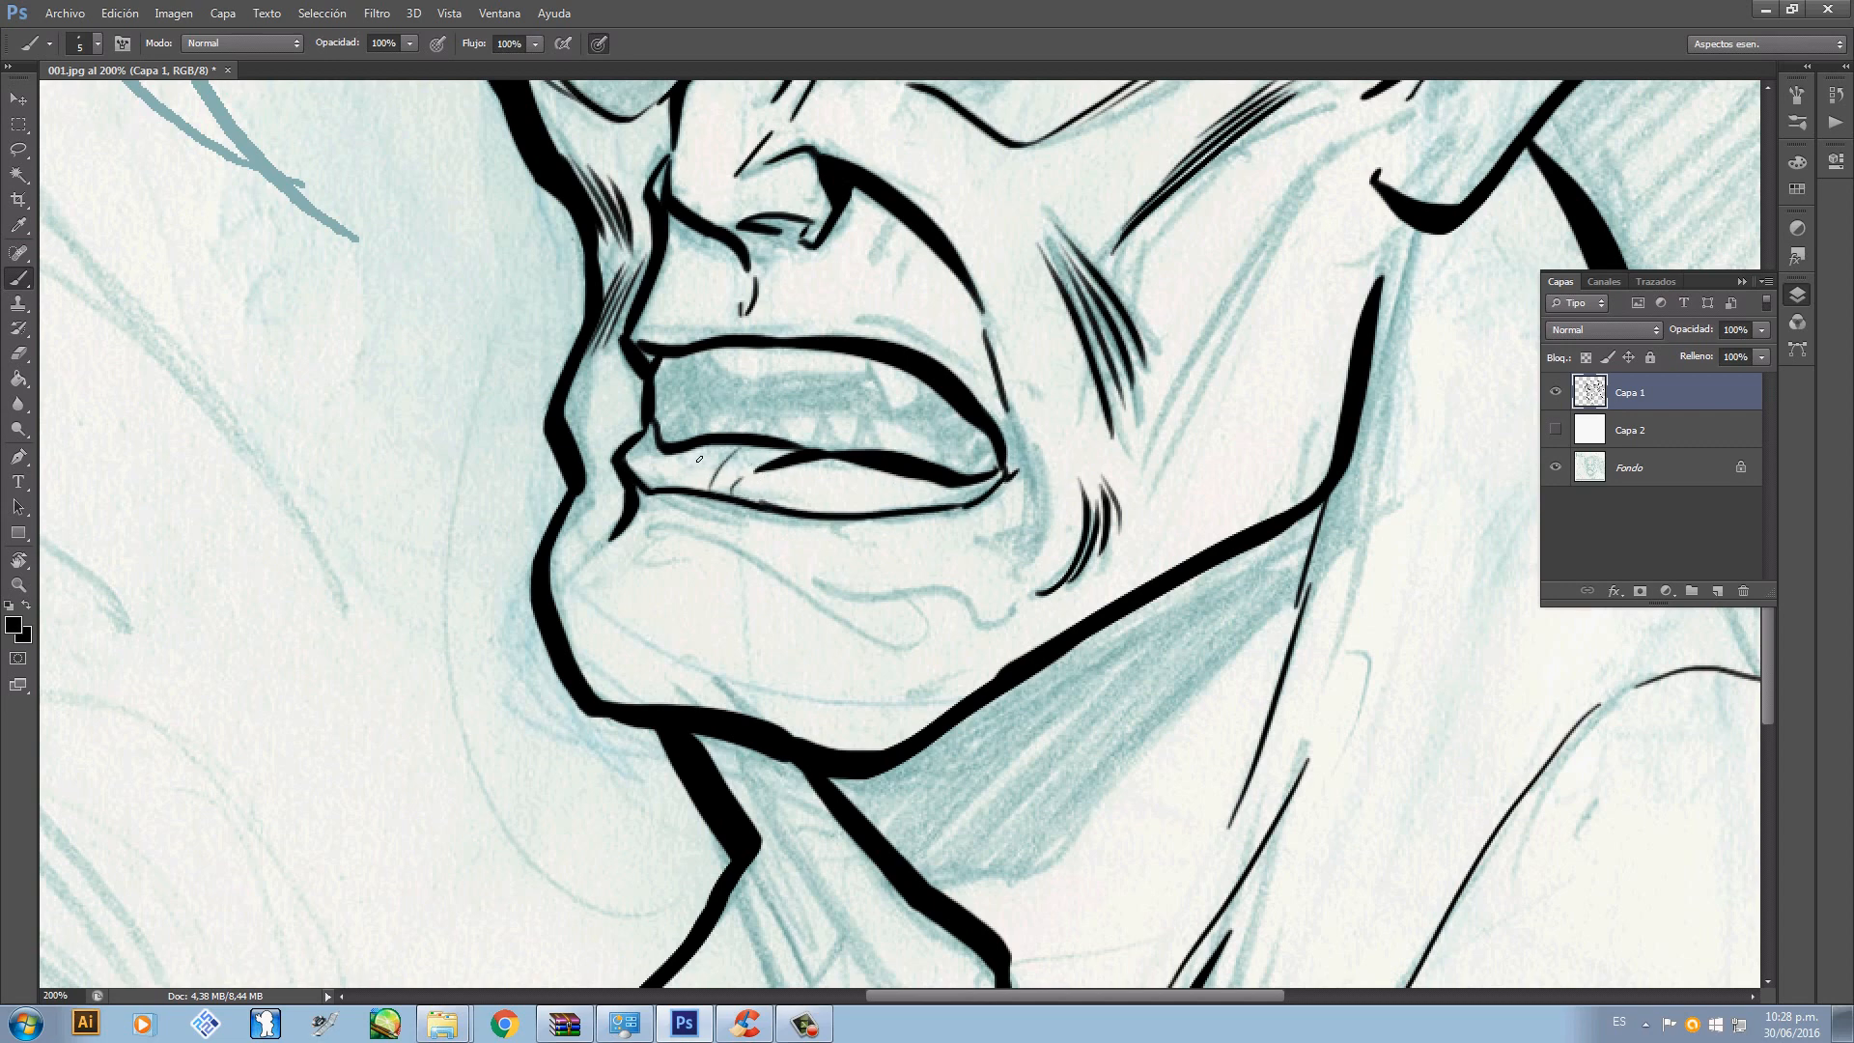
pyautogui.moveTo(717, 445); pyautogui.dragTo(697, 464)
pyautogui.moveTo(697, 447); pyautogui.dragTo(672, 482)
pyautogui.moveTo(847, 478); pyautogui.dragTo(820, 509)
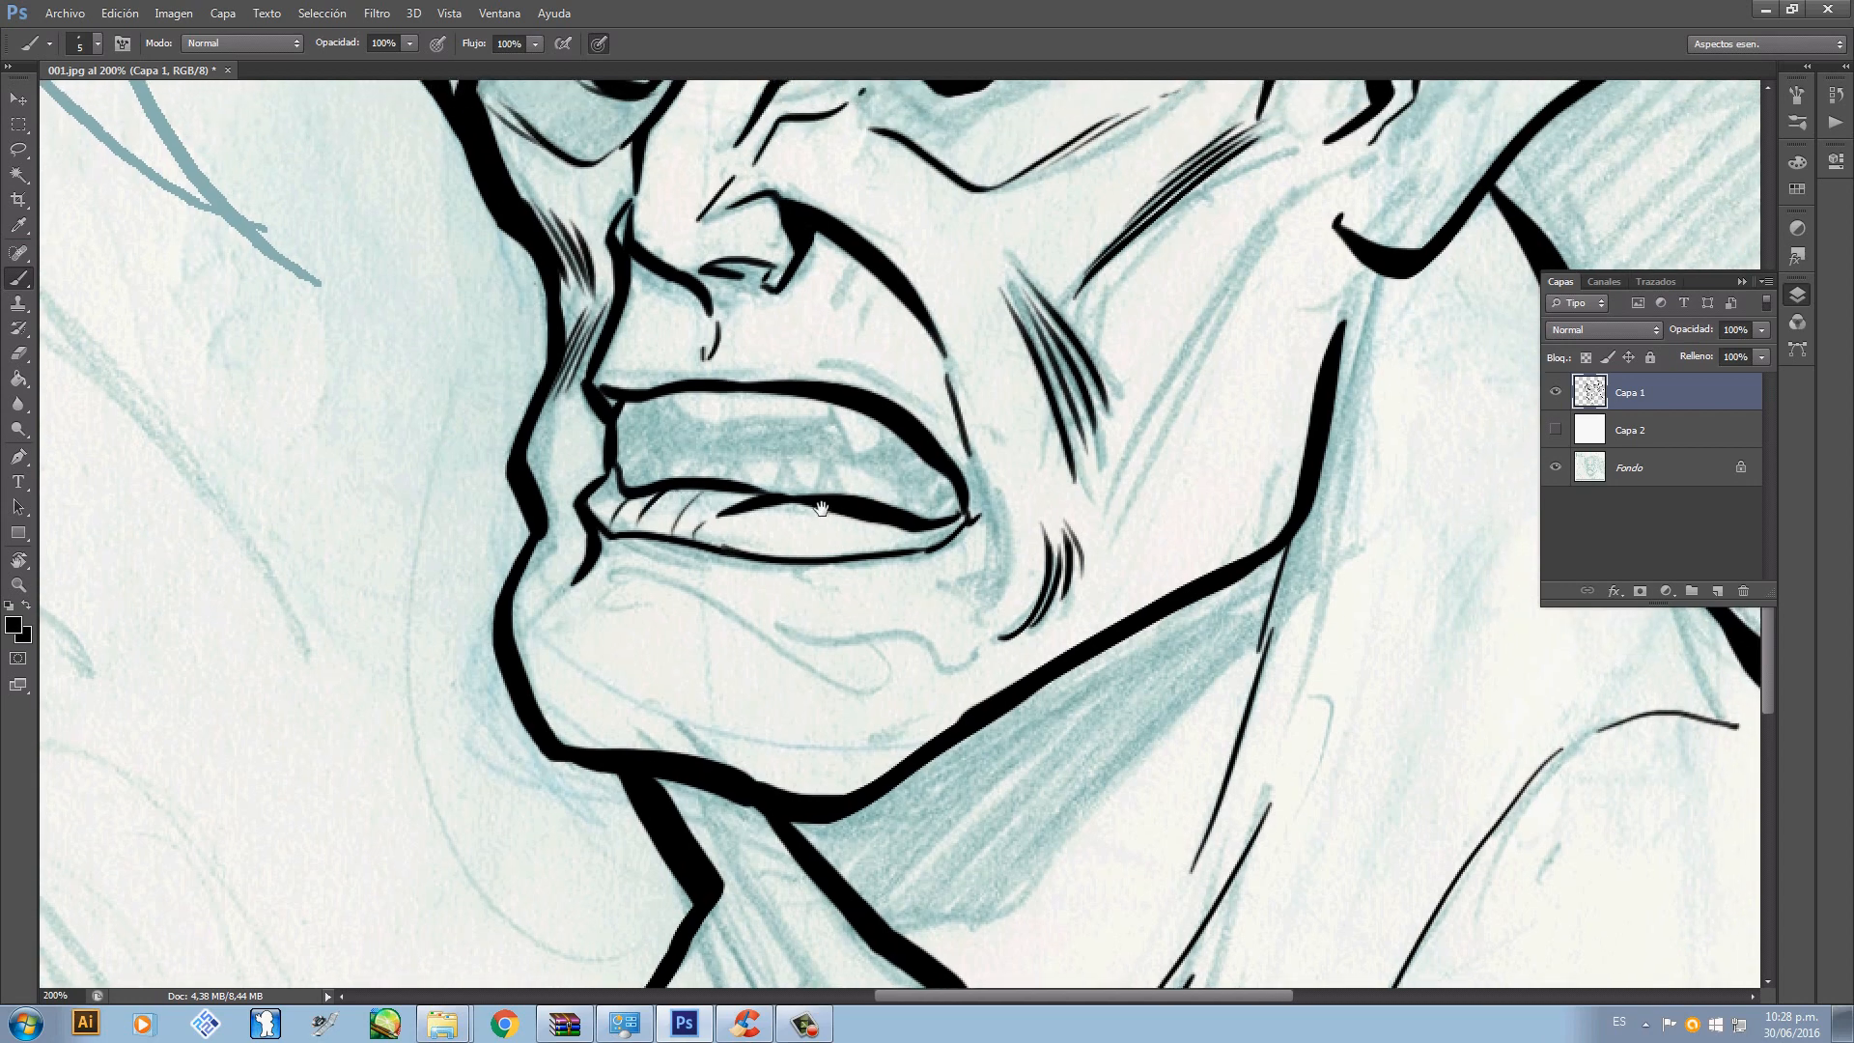
pyautogui.moveTo(619, 544); pyautogui.dragTo(724, 547)
# - Ink the long curved crease under the bottom lip, following the sketch across the chin
pyautogui.moveTo(609, 579); pyautogui.dragTo(898, 654)
pyautogui.hotkey('ctrl', 'z')
pyautogui.moveTo(607, 578)
pyautogui.mouseDown()
pyautogui.moveTo(805, 659)
pyautogui.moveTo(884, 655)
pyautogui.moveTo(869, 633)
pyautogui.moveTo(990, 665)
pyautogui.mouseUp()
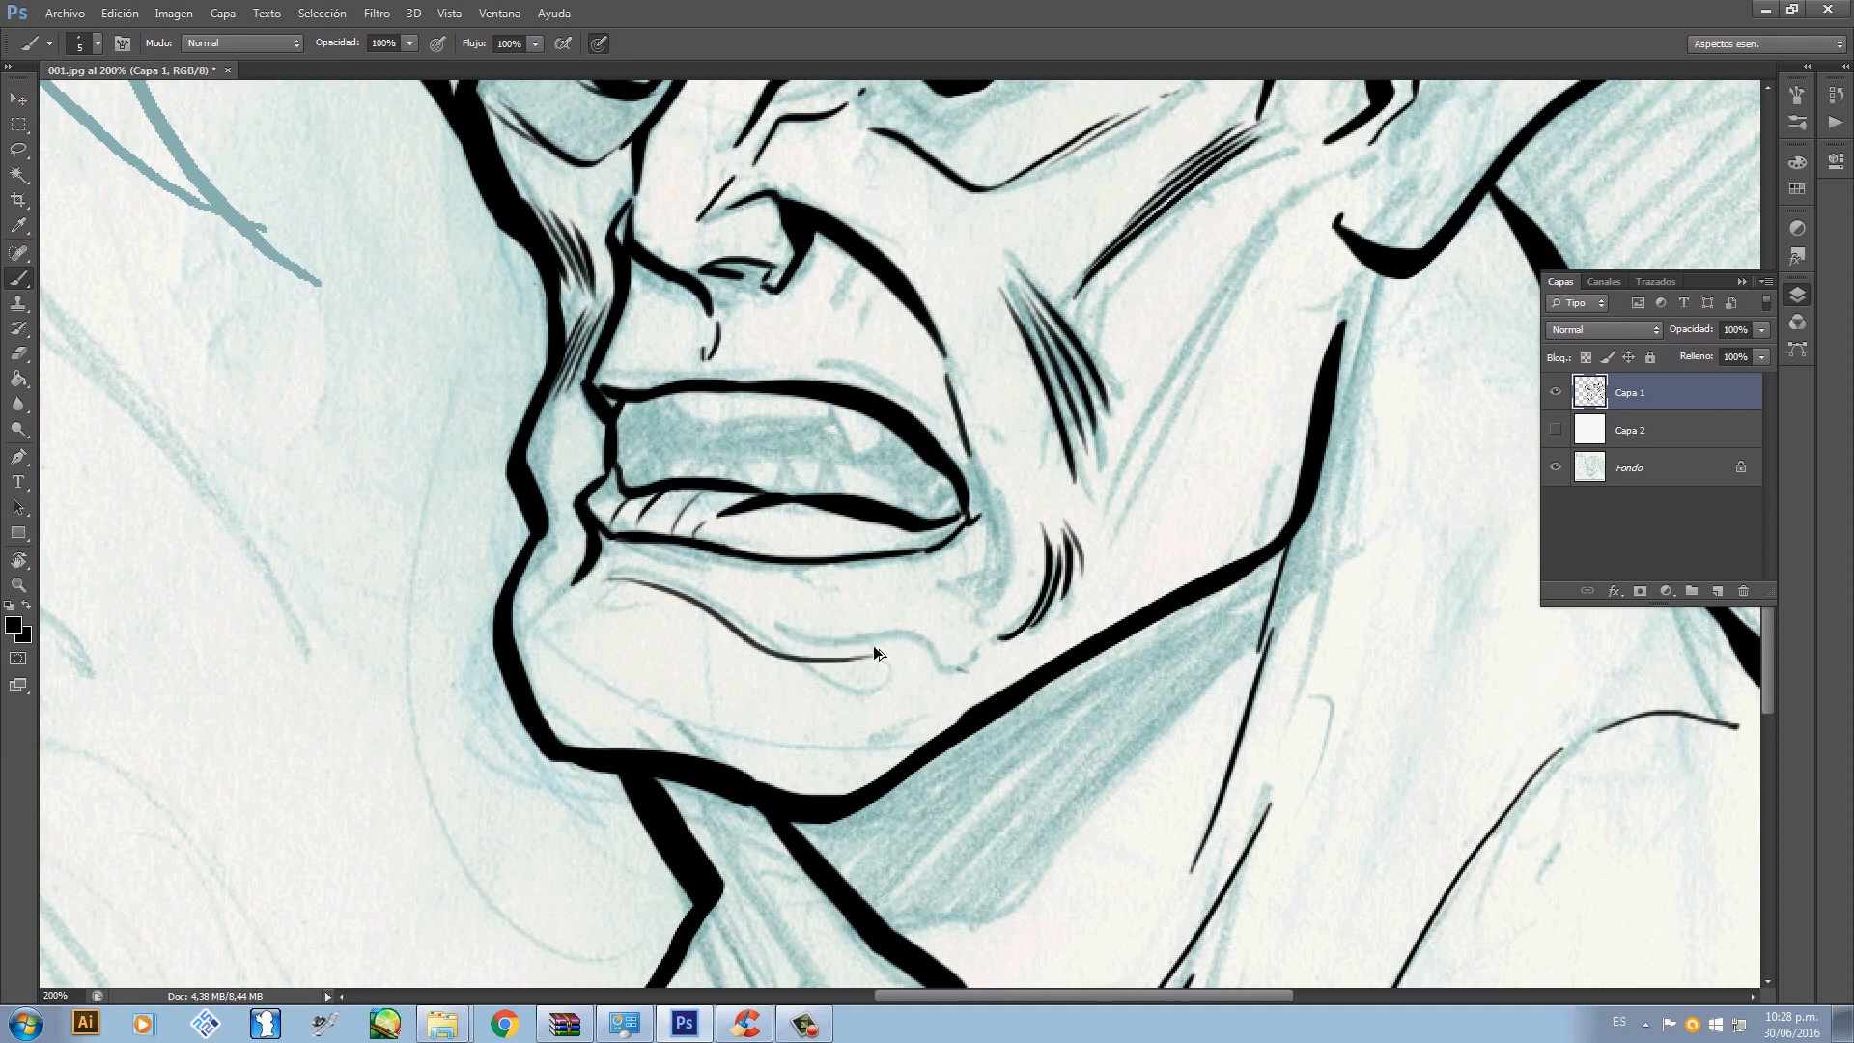
# - Ink the short wavy fold on the chin below the near corner of the mouth
pyautogui.moveTo(832, 640); pyautogui.dragTo(981, 654)
pyautogui.hotkey('ctrl', 'z')
pyautogui.moveTo(847, 638); pyautogui.dragTo(970, 655)
pyautogui.hotkey('ctrl', 'z')
pyautogui.moveTo(829, 637); pyautogui.dragTo(959, 665)
pyautogui.hotkey('ctrl', 'z')
pyautogui.moveTo(832, 638)
pyautogui.mouseDown()
pyautogui.moveTo(965, 658)
pyautogui.moveTo(943, 615)
pyautogui.mouseUp()
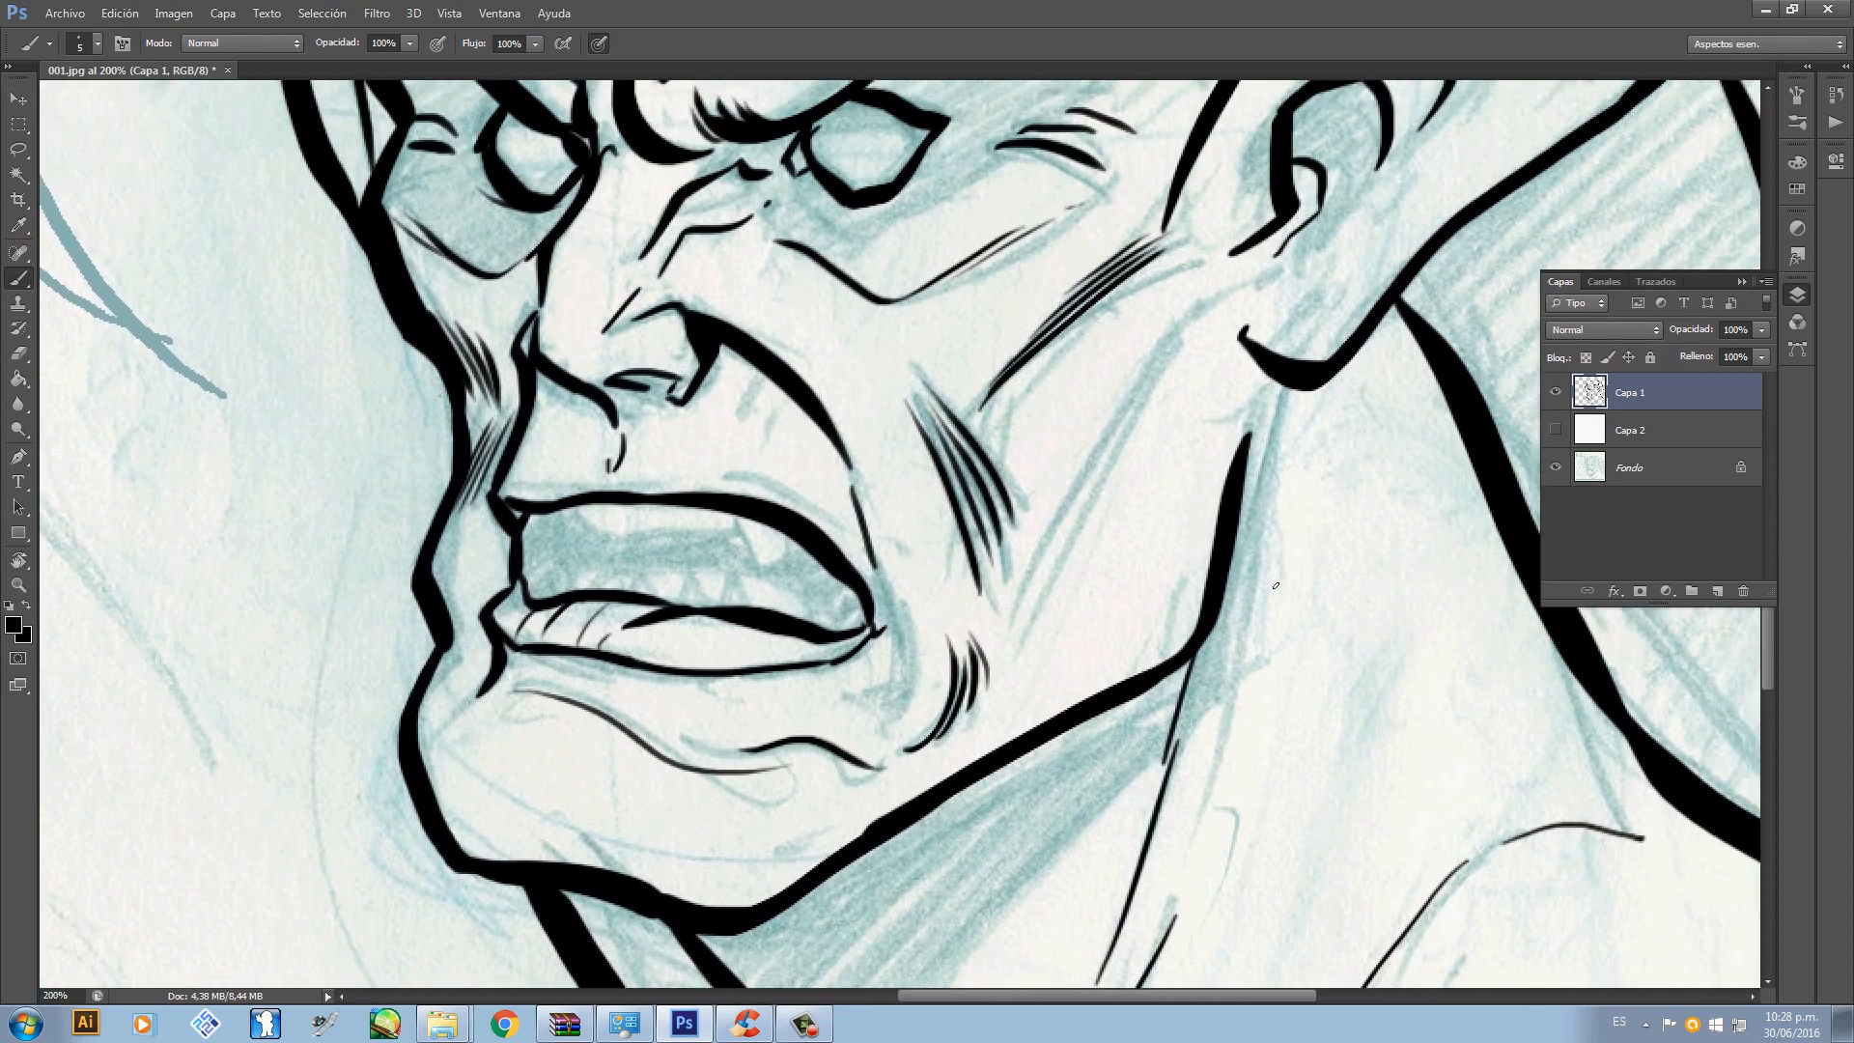
# - Set the brush's minimum diameter to 100% in its shape dynamics
pyautogui.click(1794, 95)
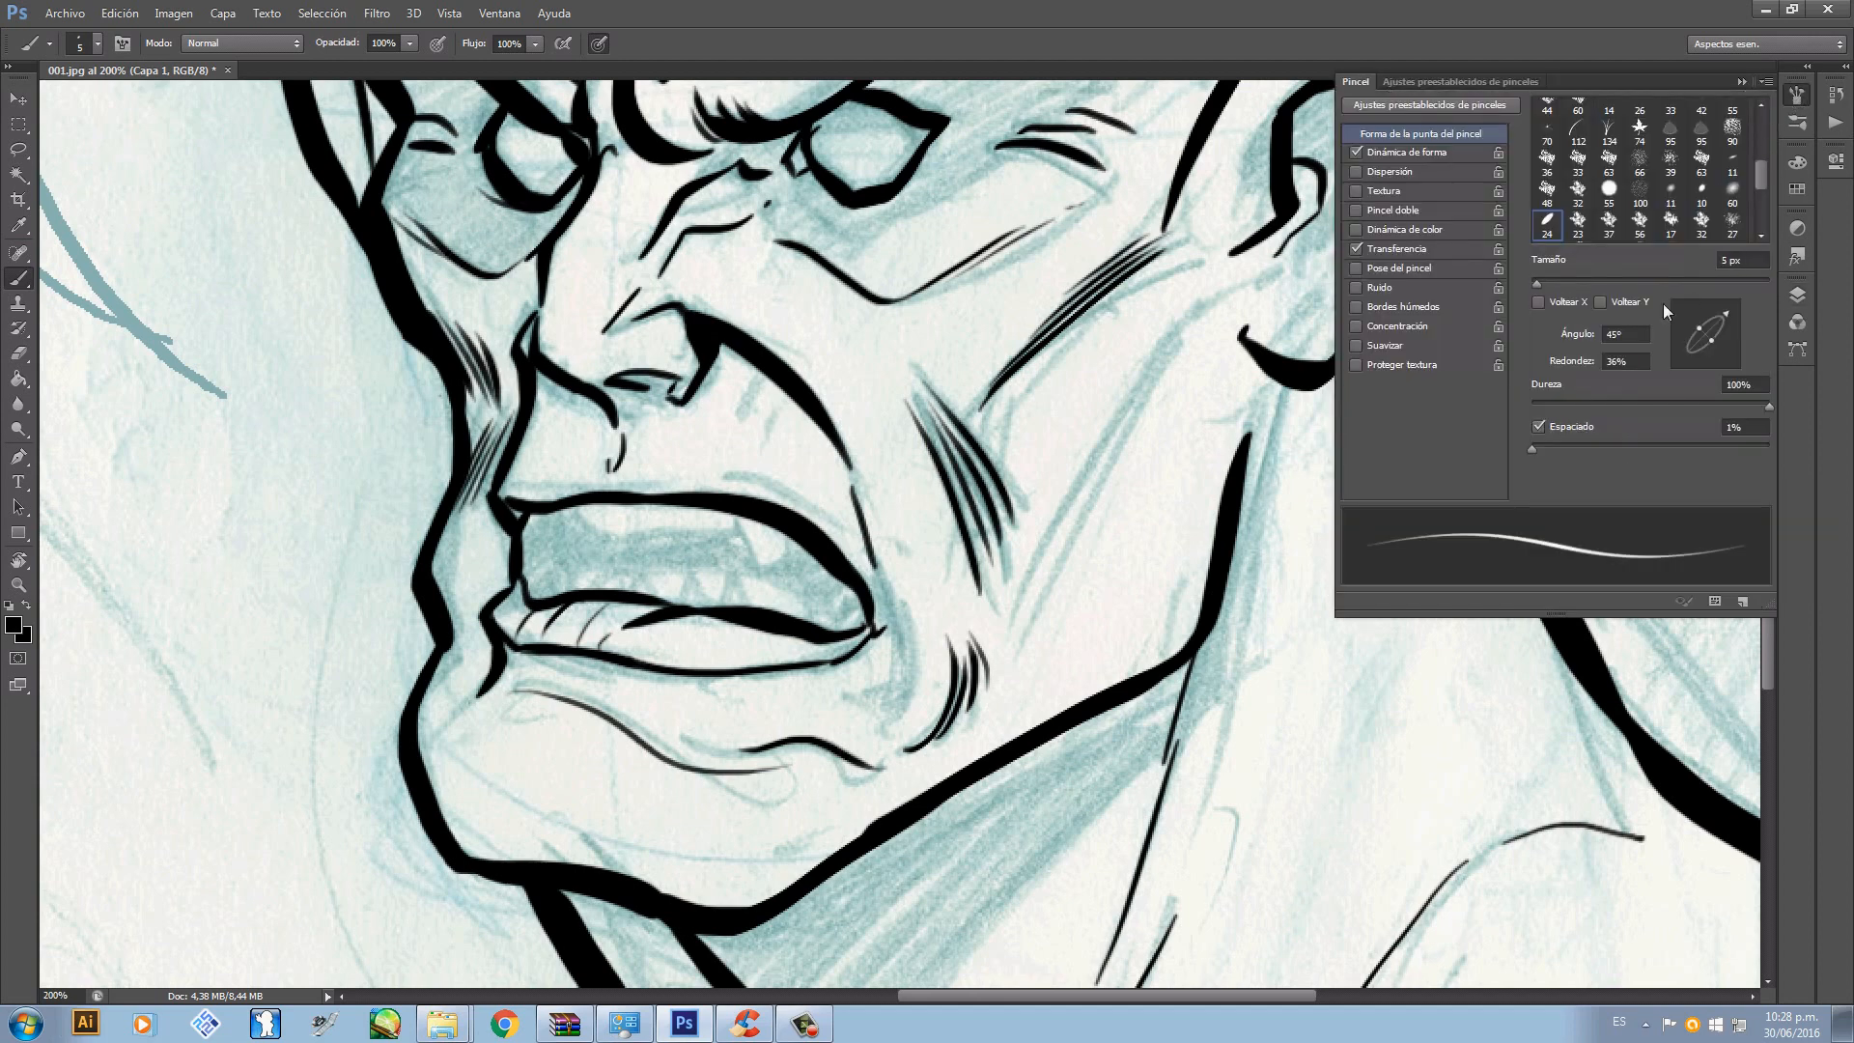
pyautogui.click(1433, 154)
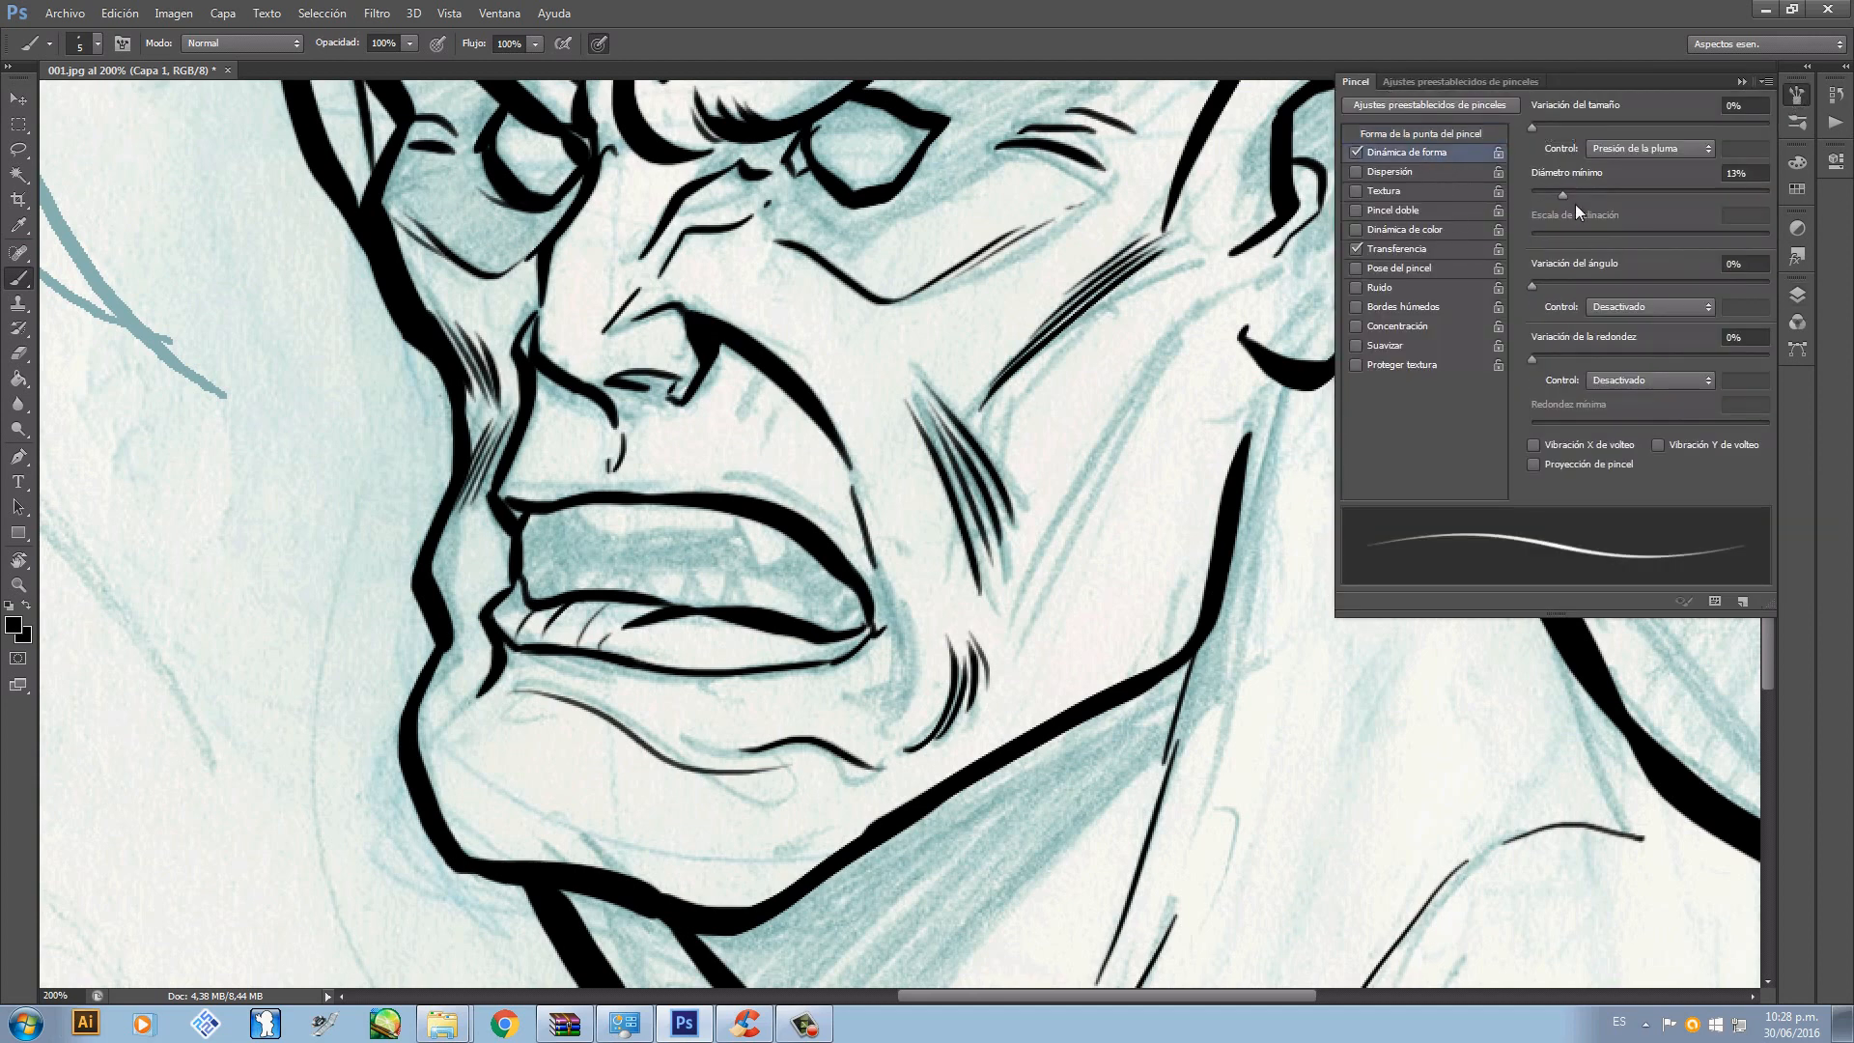
pyautogui.moveTo(1724, 195); pyautogui.dragTo(1771, 195)
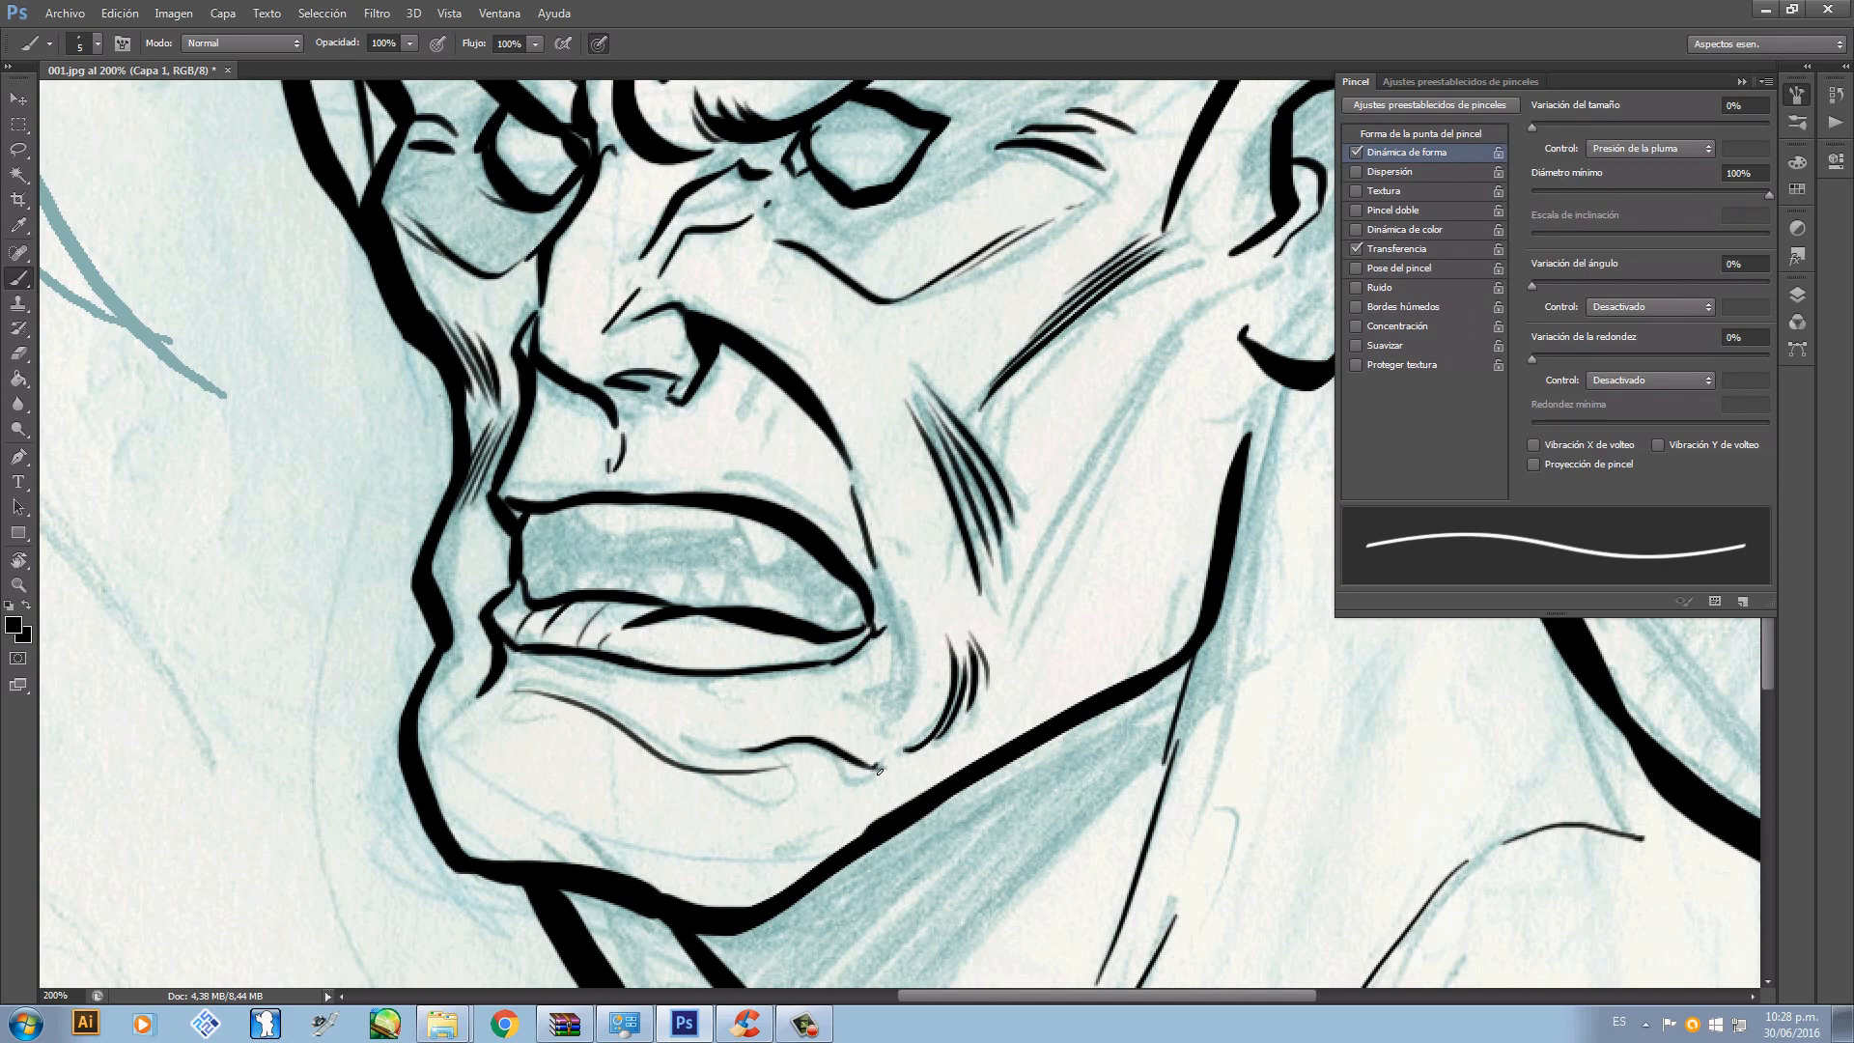
# - Ink the small bag lines directly beneath both eyes
pyautogui.scroll(3, 580, 609)
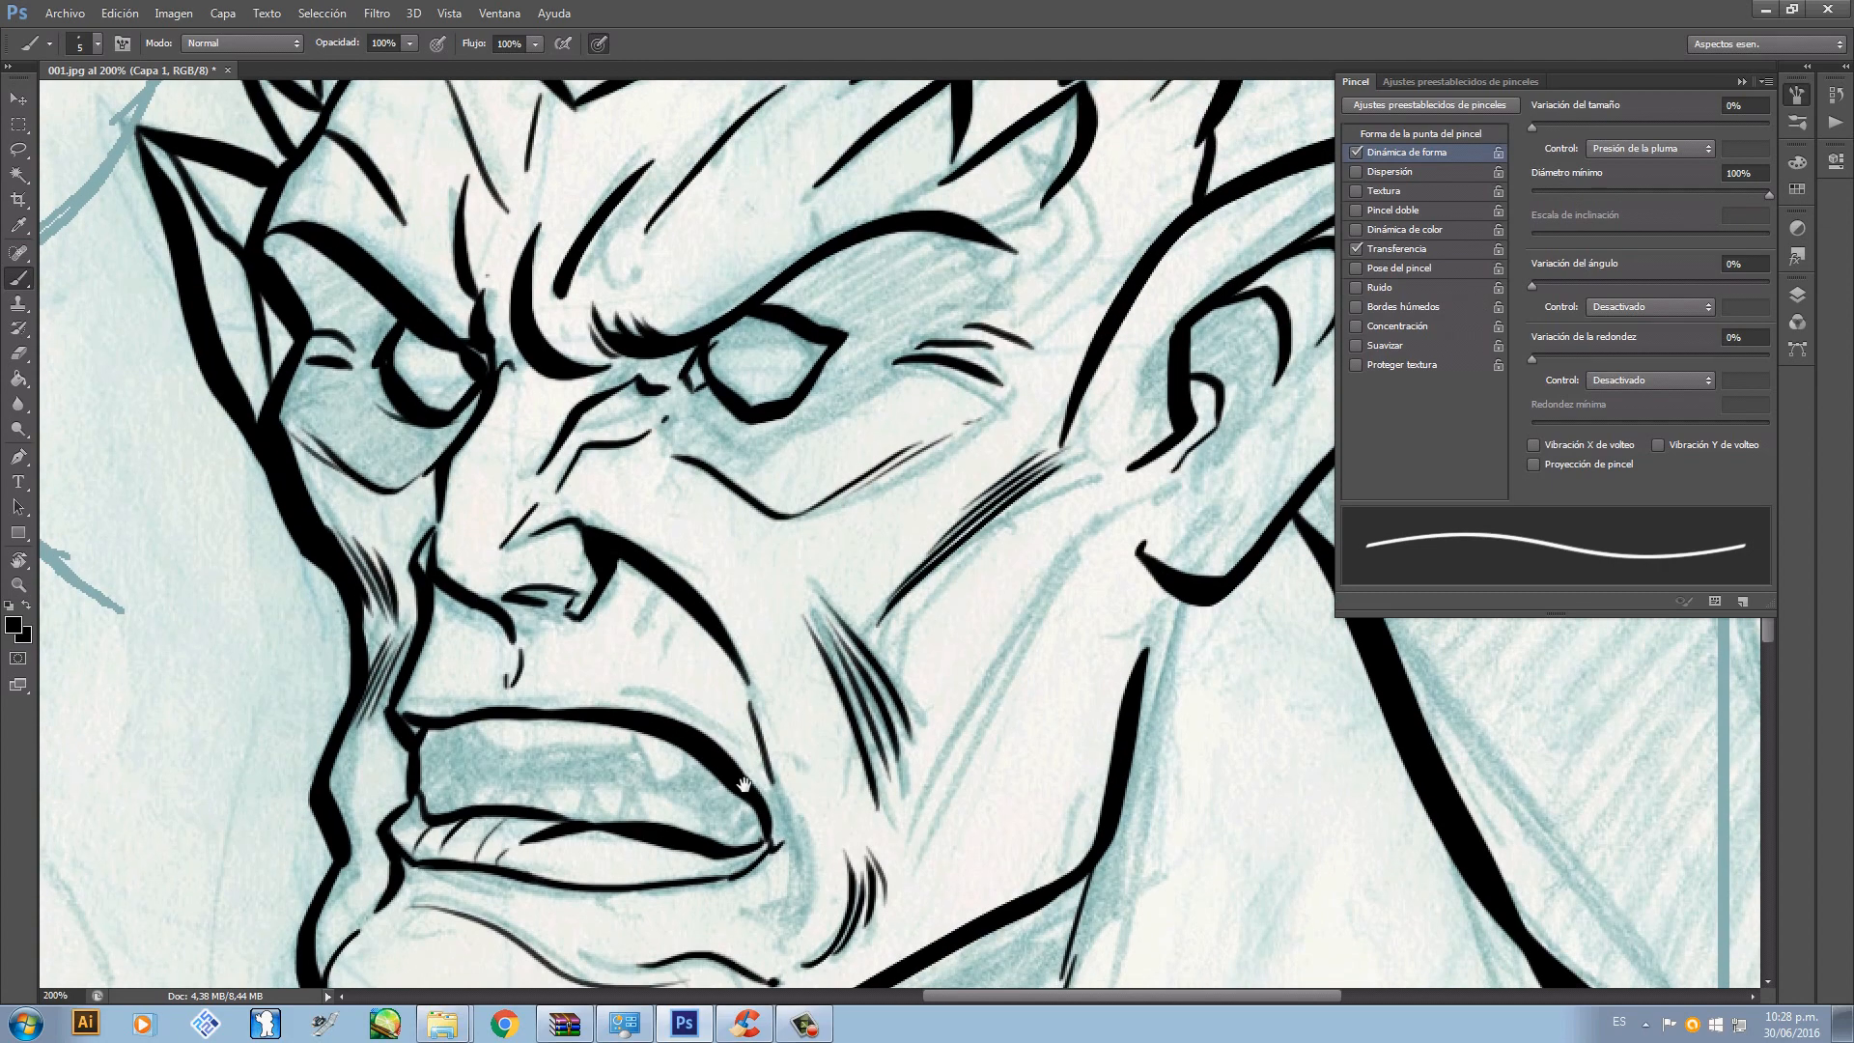
pyautogui.moveTo(682, 442)
pyautogui.mouseDown()
pyautogui.moveTo(712, 417)
pyautogui.moveTo(771, 468)
pyautogui.mouseUp()
pyautogui.hotkey('ctrl', 'z')
pyautogui.moveTo(377, 408); pyautogui.dragTo(399, 450)
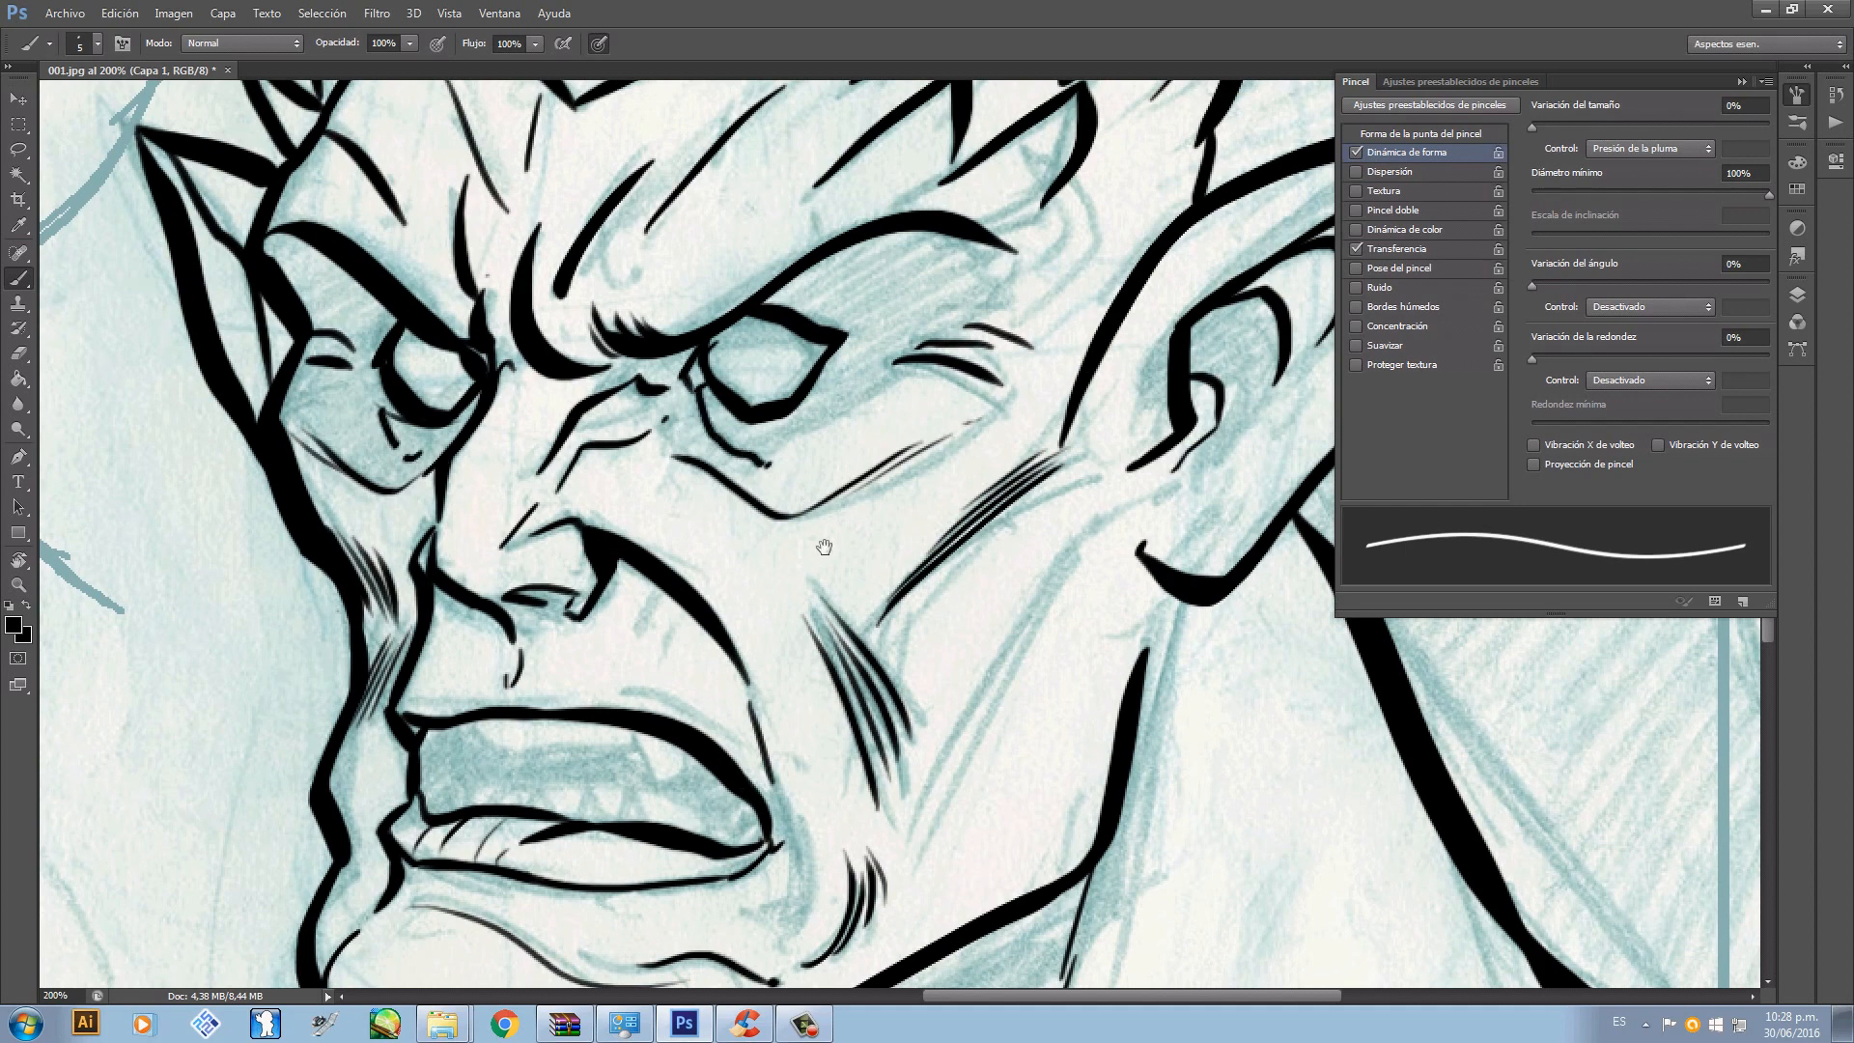
# - Lower the brush's minimum diameter again for tapered strokes and close the brush settings
pyautogui.moveTo(824, 548); pyautogui.dragTo(802, 601)
pyautogui.scroll(-4, 788, 590)
pyautogui.scroll(3, 789, 591)
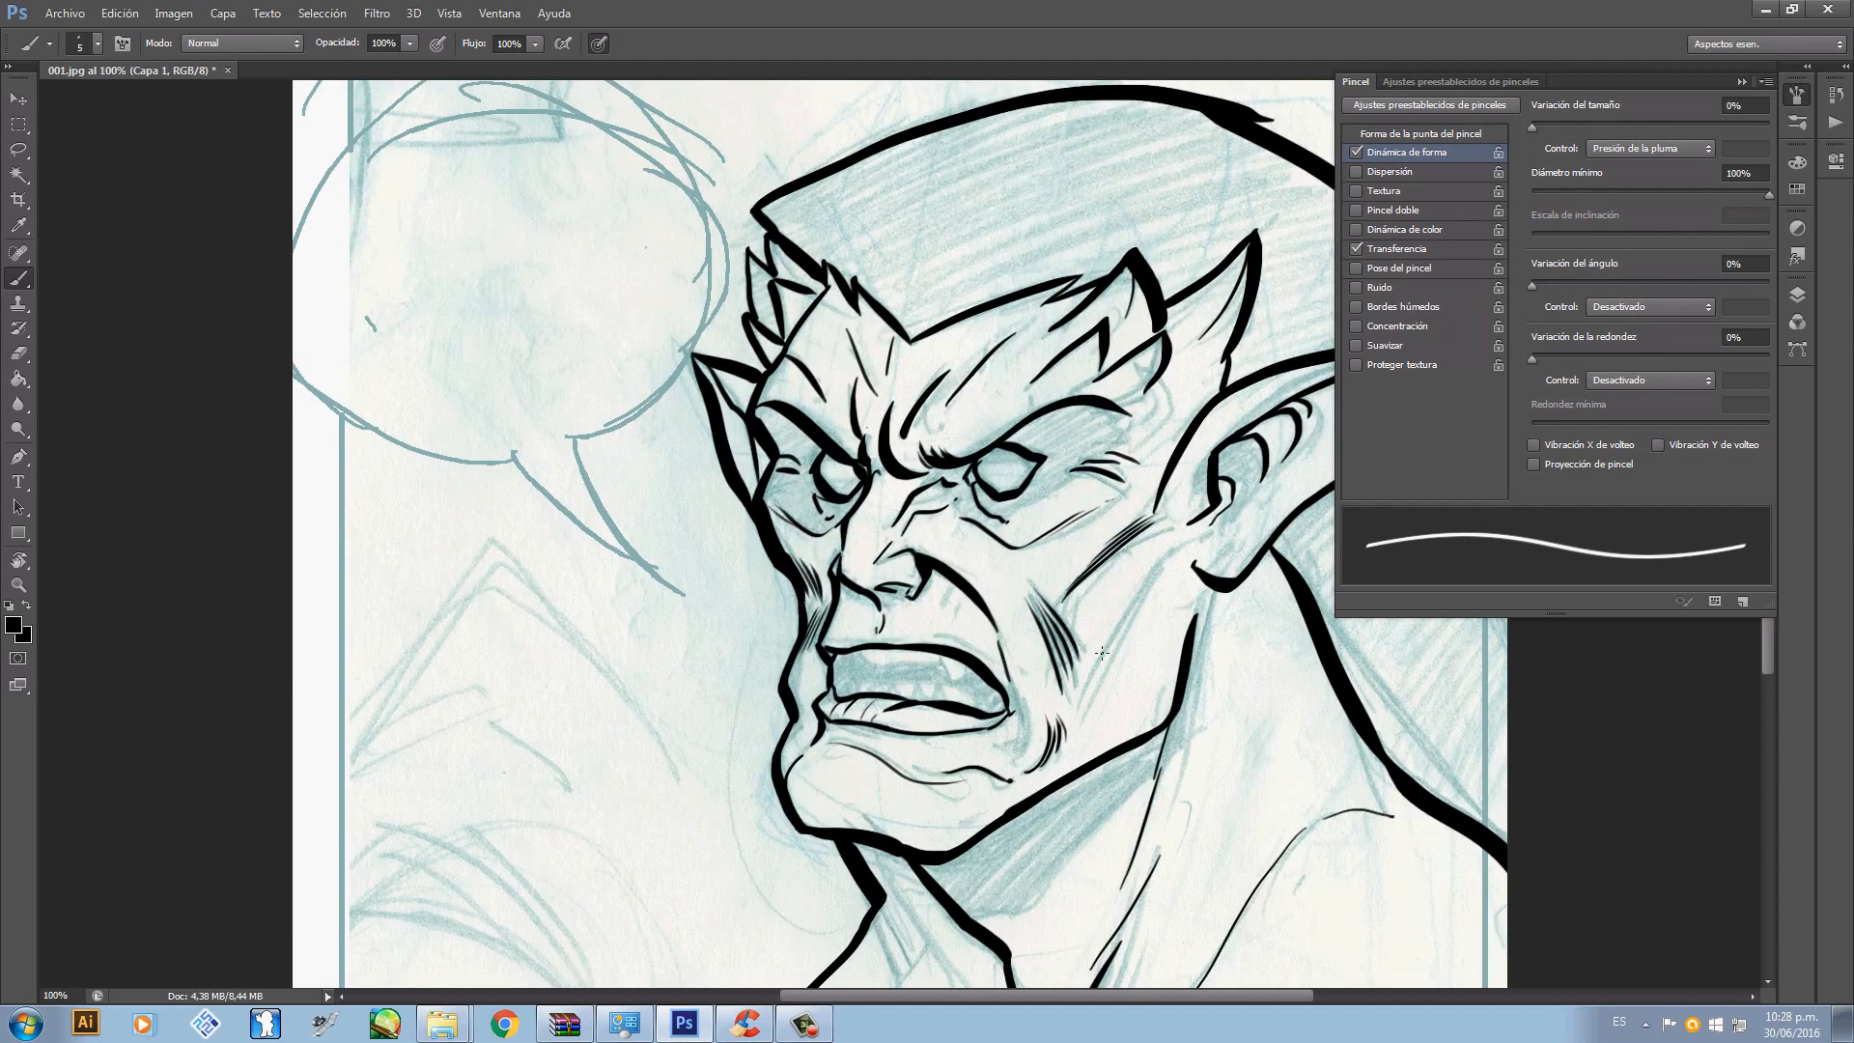
pyautogui.moveTo(1101, 653)
pyautogui.mouseDown()
pyautogui.moveTo(1120, 589)
pyautogui.moveTo(1125, 664)
pyautogui.mouseUp()
pyautogui.click(1553, 194)
pyautogui.click(1741, 82)
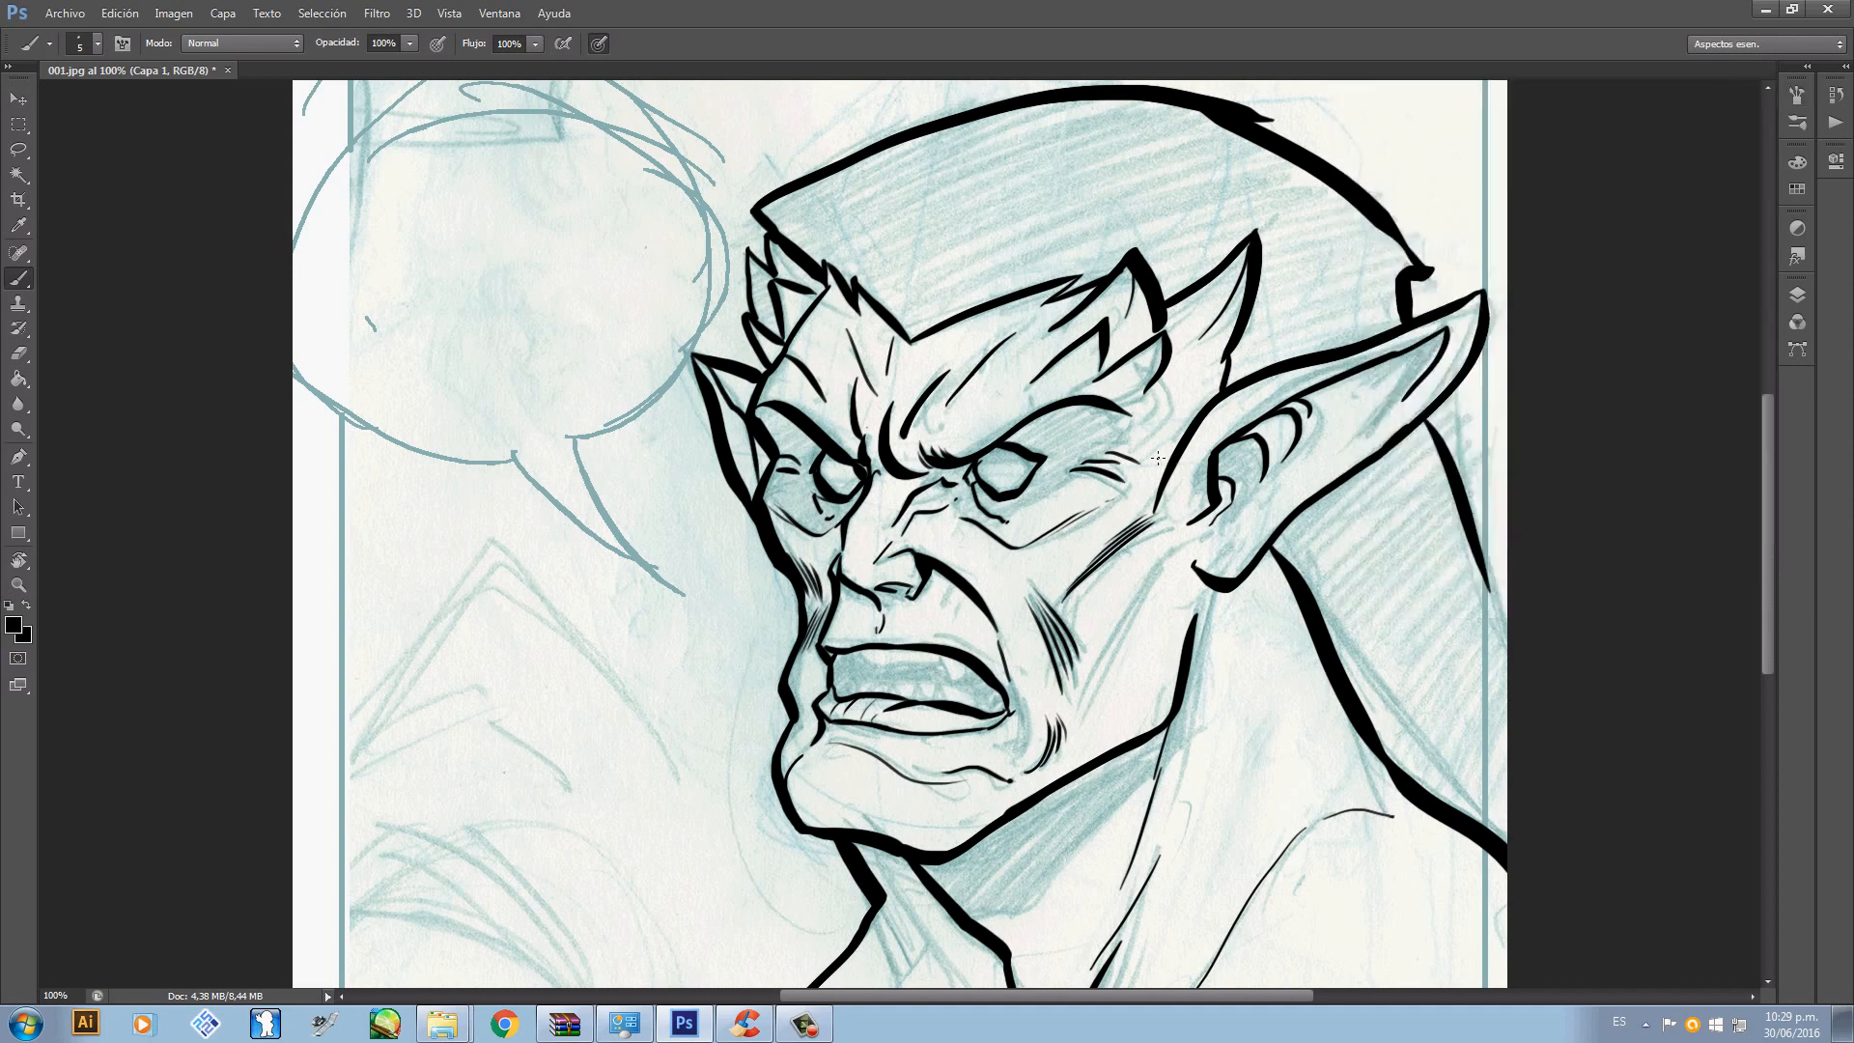
# - Ink fine strokes inside the lower hair lock at the near temple
pyautogui.hotkey('ctrl', '+')
pyautogui.moveTo(1102, 394); pyautogui.dragTo(993, 545)
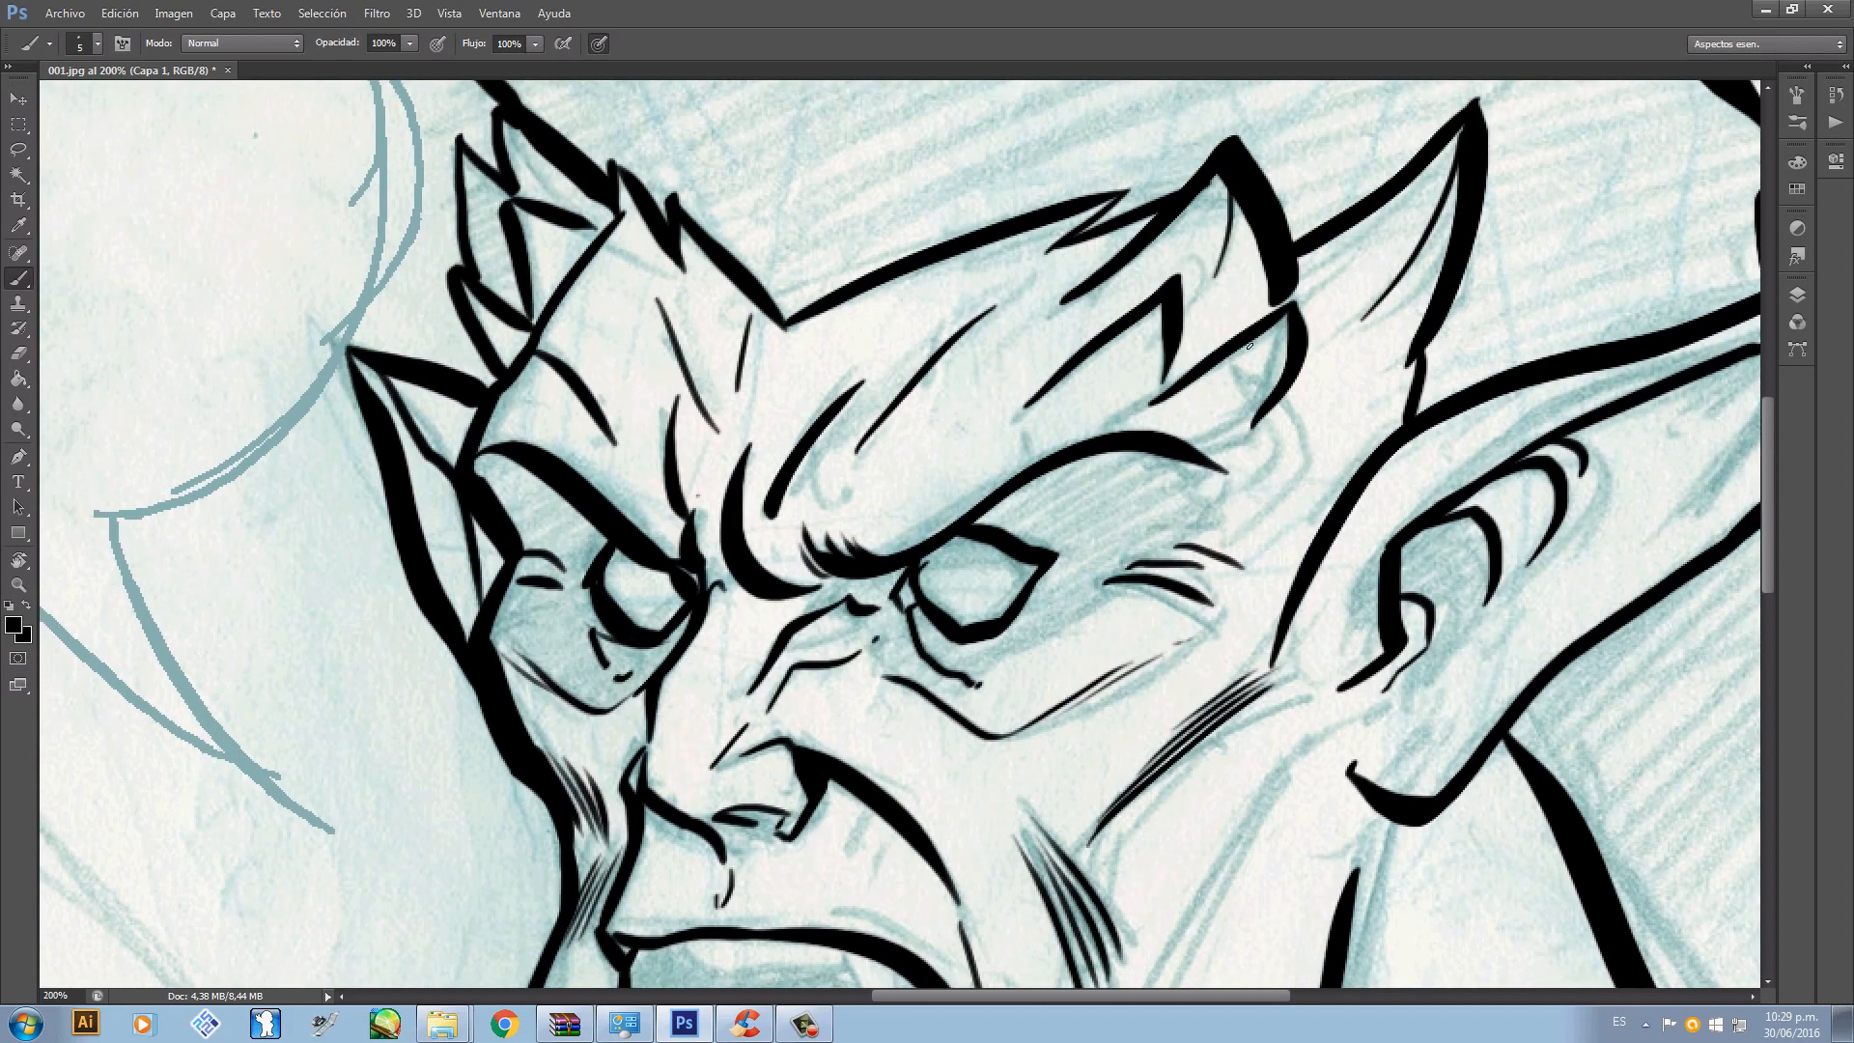
pyautogui.moveTo(1295, 316); pyautogui.dragTo(1224, 410)
# - Ink the thin curved muscle line running from below the near earlobe down across the cheek
pyautogui.moveTo(1170, 969); pyautogui.dragTo(1112, 568)
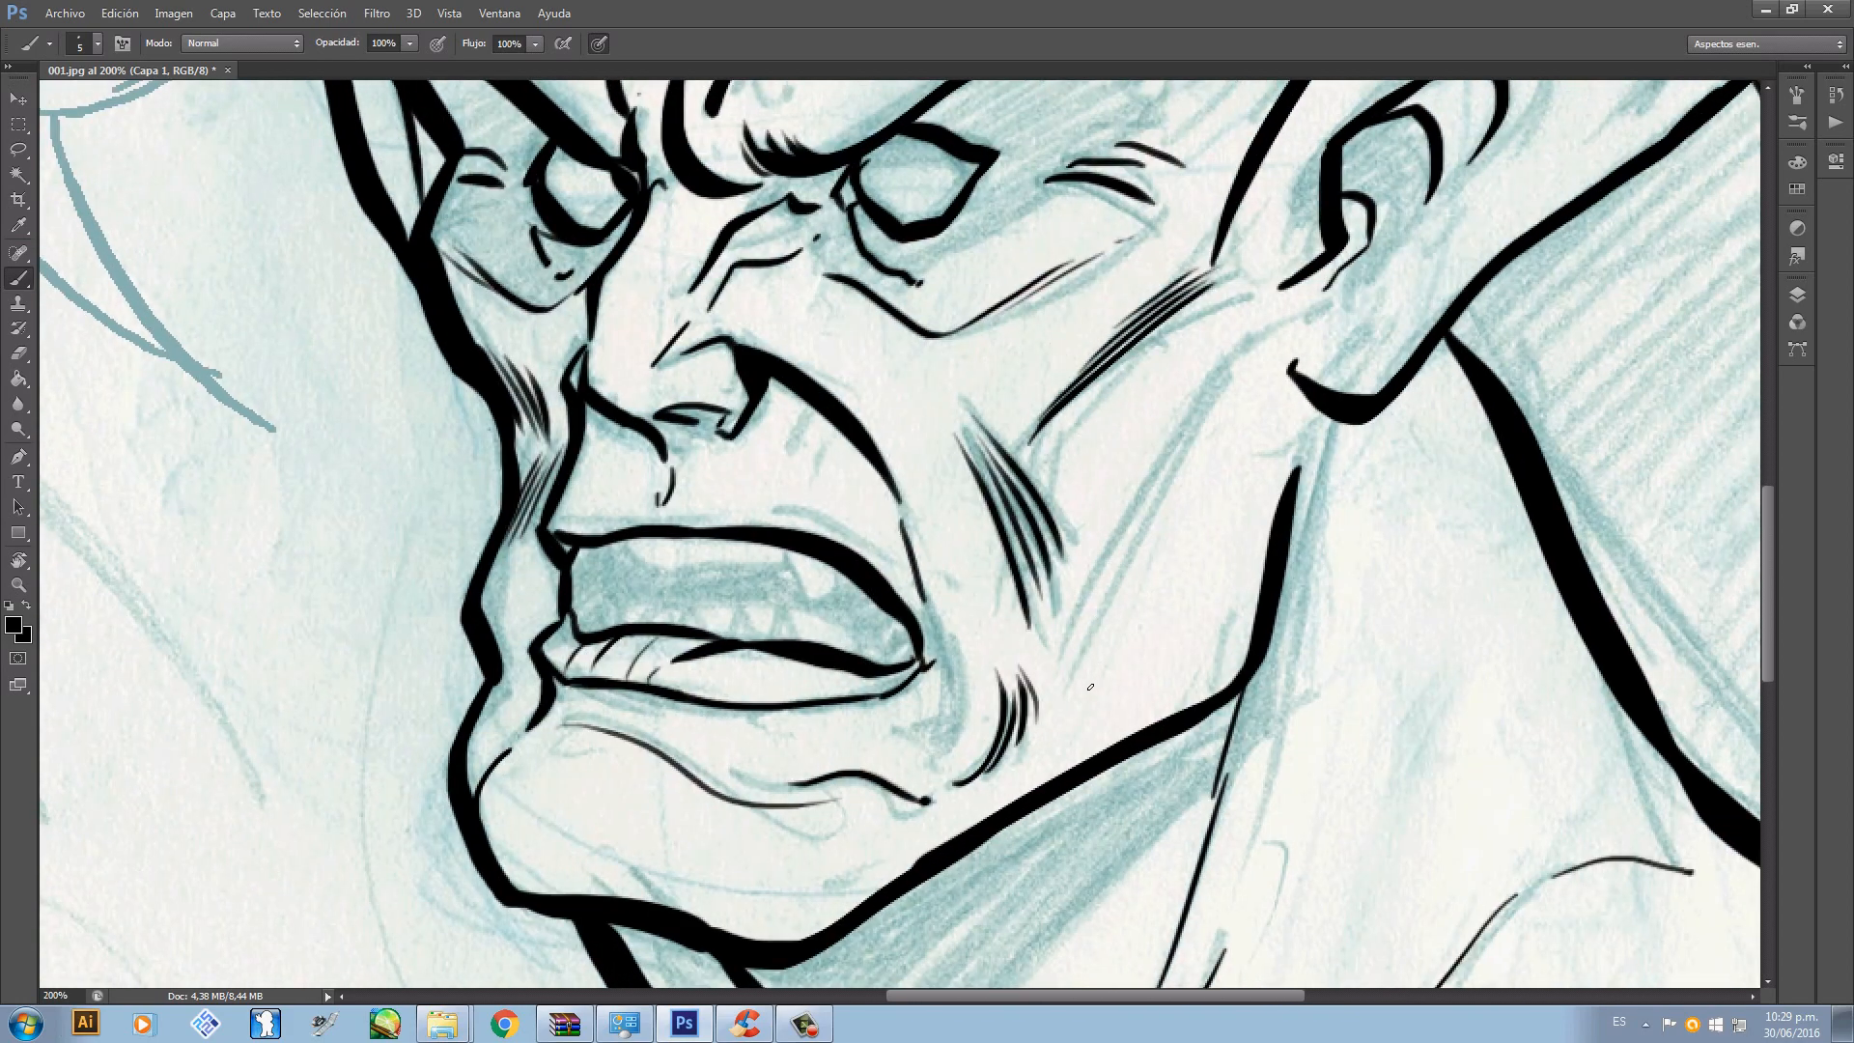
pyautogui.moveTo(1090, 686); pyautogui.dragTo(1242, 357)
pyautogui.moveTo(1184, 594)
pyautogui.mouseDown()
pyautogui.moveTo(1136, 724)
pyautogui.moveTo(1173, 641)
pyautogui.moveTo(1170, 794)
pyautogui.mouseUp()
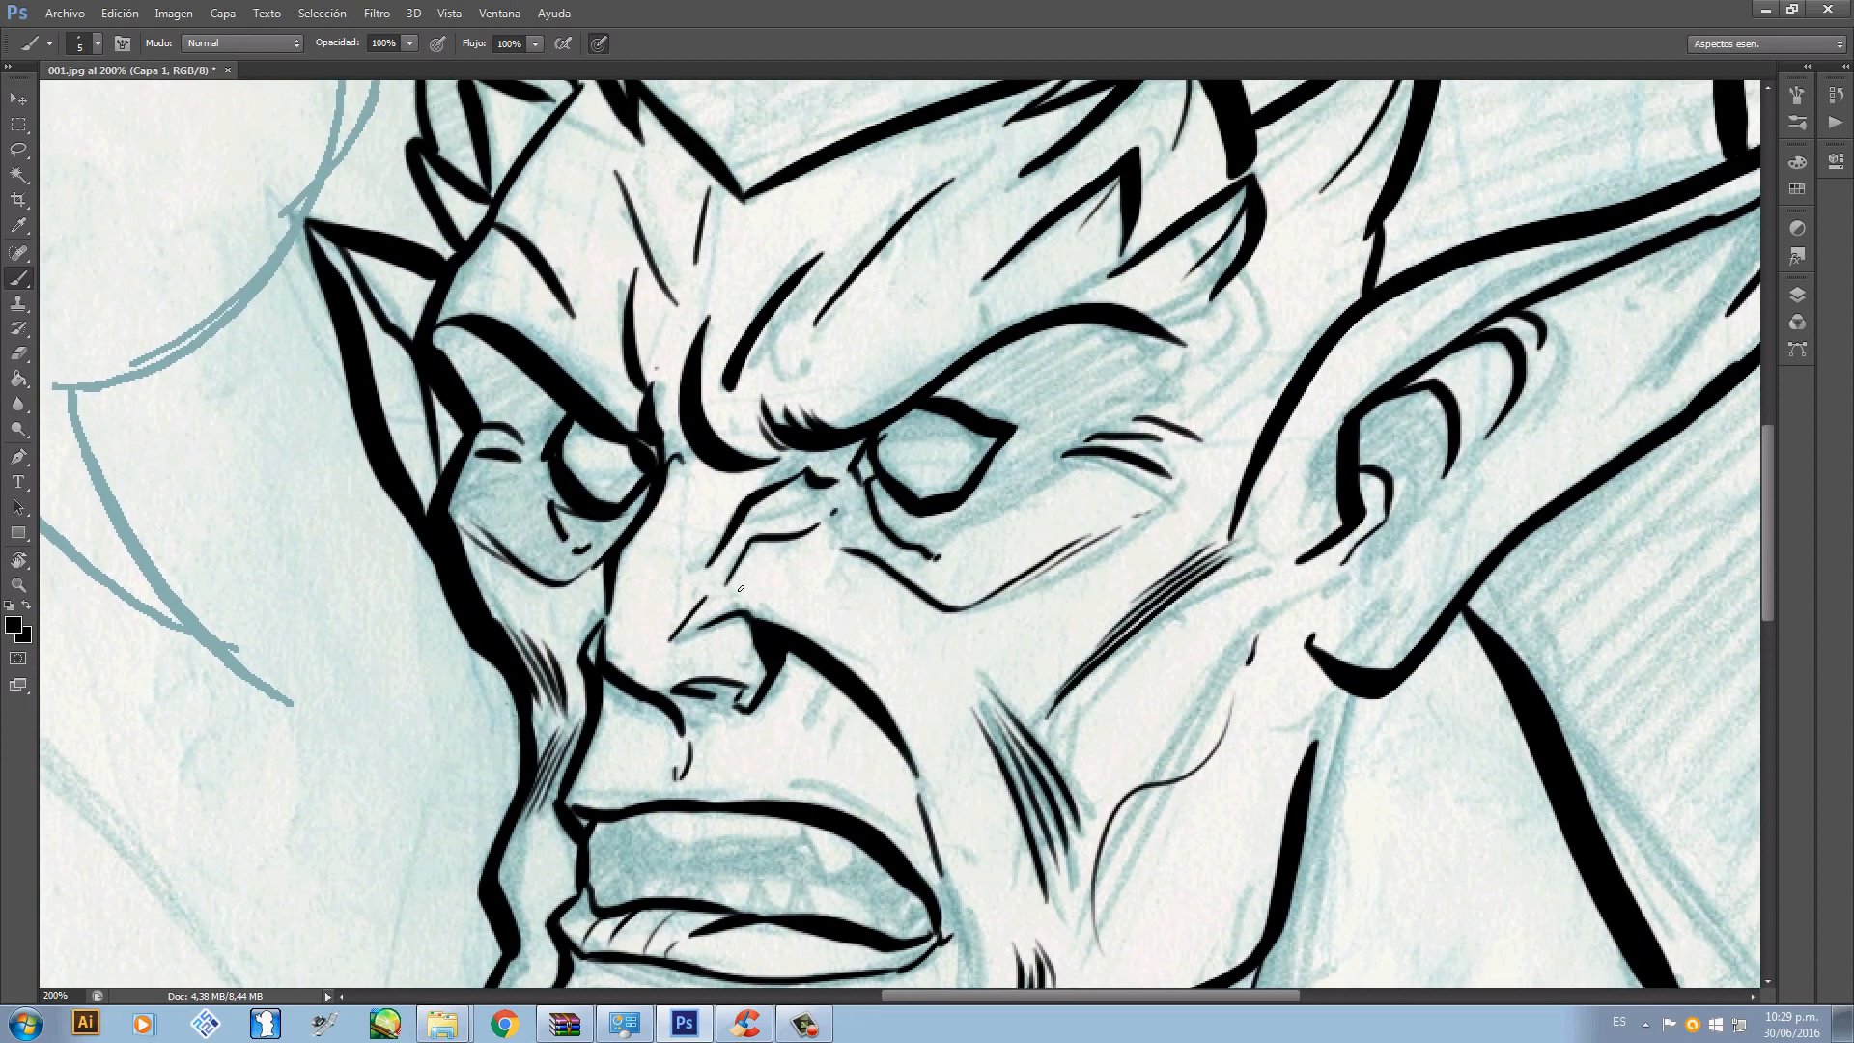
# - Reinforce the forehead wrinkles with fine strokes along the creases above the brows
pyautogui.moveTo(729, 588)
pyautogui.mouseDown()
pyautogui.moveTo(816, 571)
pyautogui.moveTo(826, 635)
pyautogui.moveTo(800, 668)
pyautogui.mouseUp()
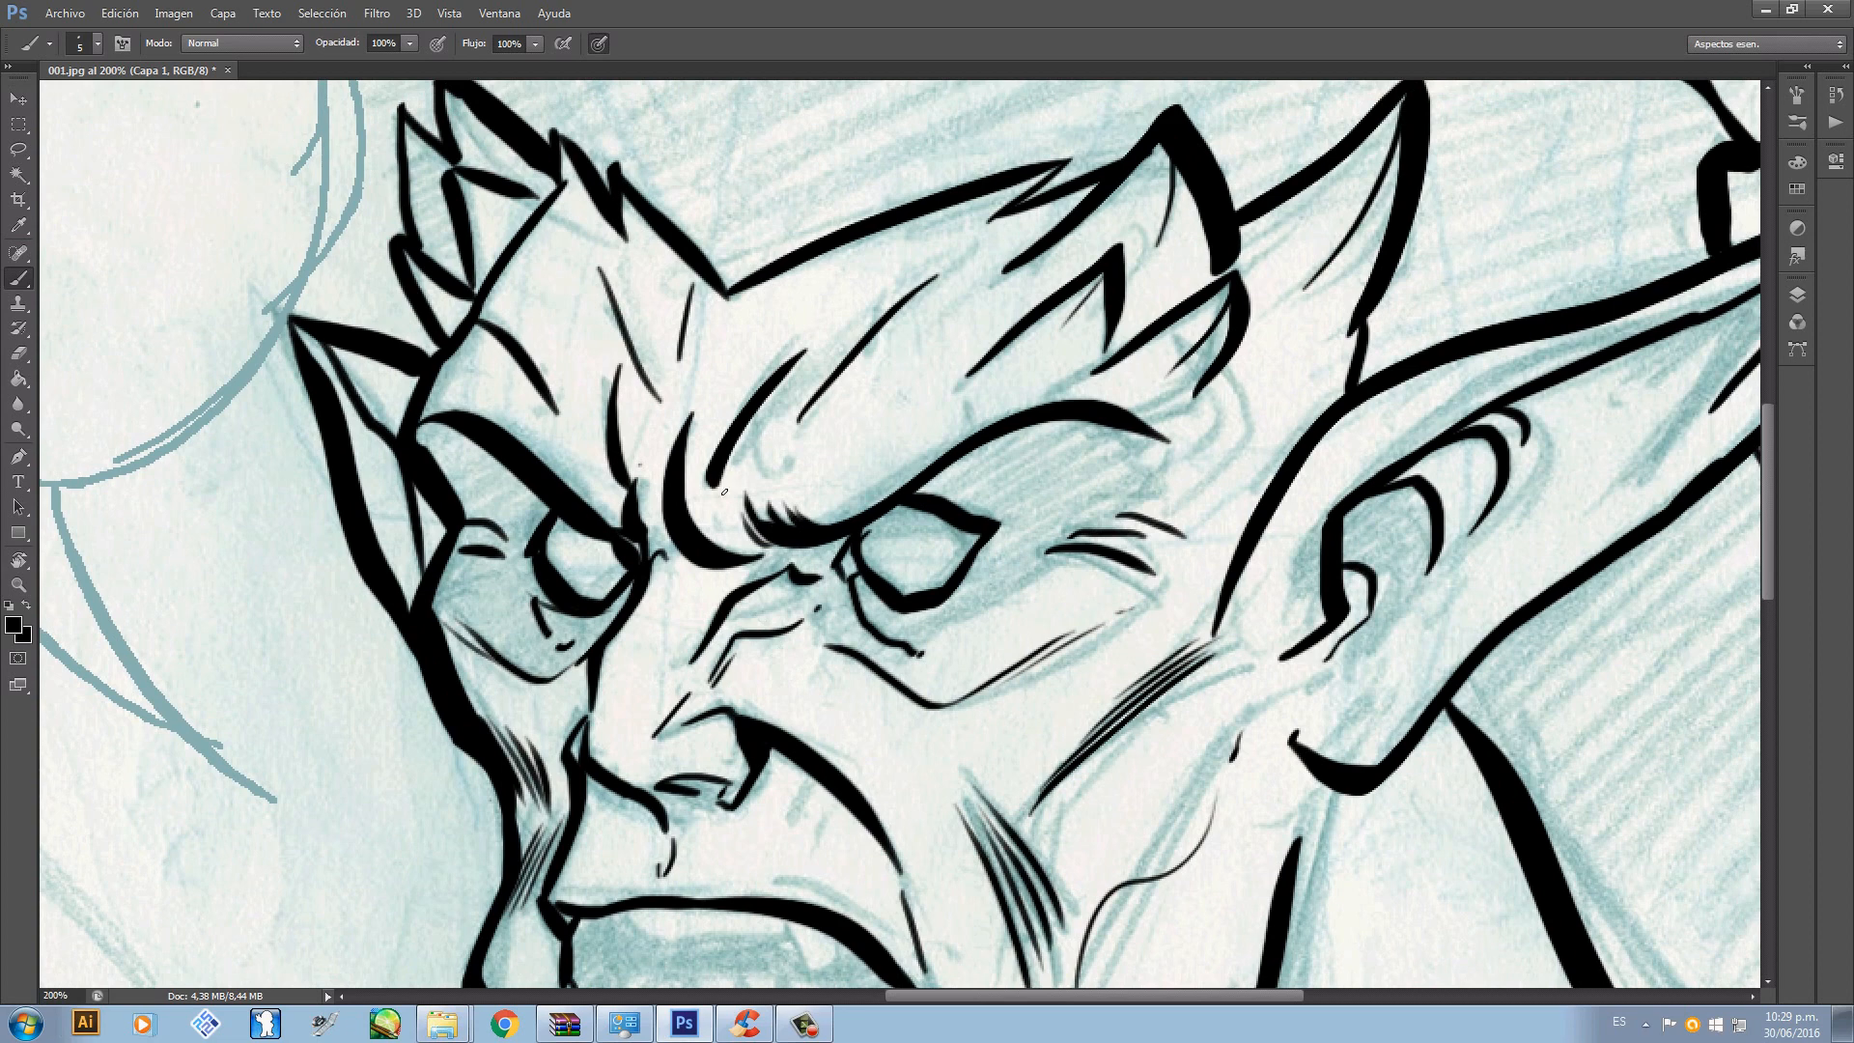
pyautogui.moveTo(712, 510)
pyautogui.mouseDown()
pyautogui.moveTo(752, 444)
pyautogui.moveTo(753, 438)
pyautogui.mouseUp()
pyautogui.hotkey('ctrl', 'z')
pyautogui.moveTo(903, 297)
pyautogui.mouseDown()
pyautogui.moveTo(856, 423)
pyautogui.moveTo(917, 381)
pyautogui.mouseUp()
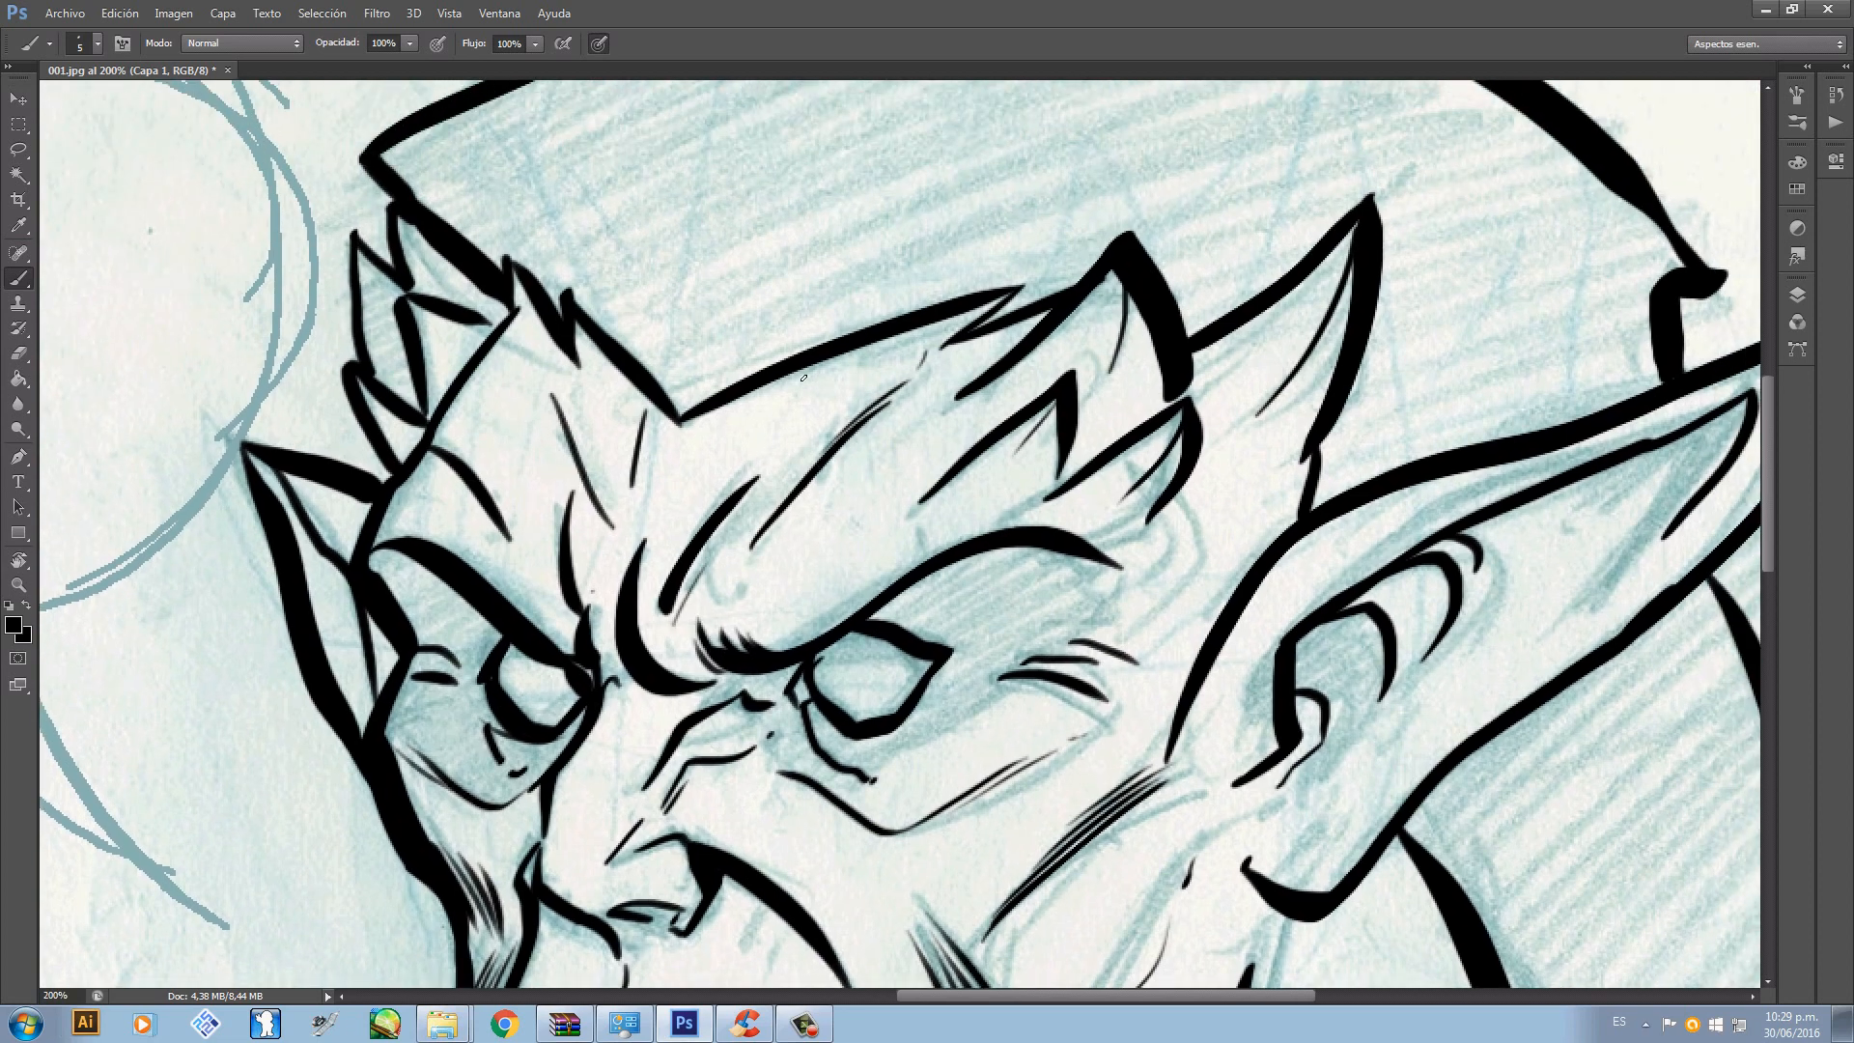
pyautogui.moveTo(522, 375); pyautogui.dragTo(579, 485)
pyautogui.hotkey('ctrl', 'z')
pyautogui.hotkey('ctrl', 'z')
pyautogui.moveTo(525, 379); pyautogui.dragTo(578, 482)
# - Ink the fold lines inside the far ear and fine shading strokes along the inside of the near ear
pyautogui.moveTo(630, 587); pyautogui.dragTo(639, 282)
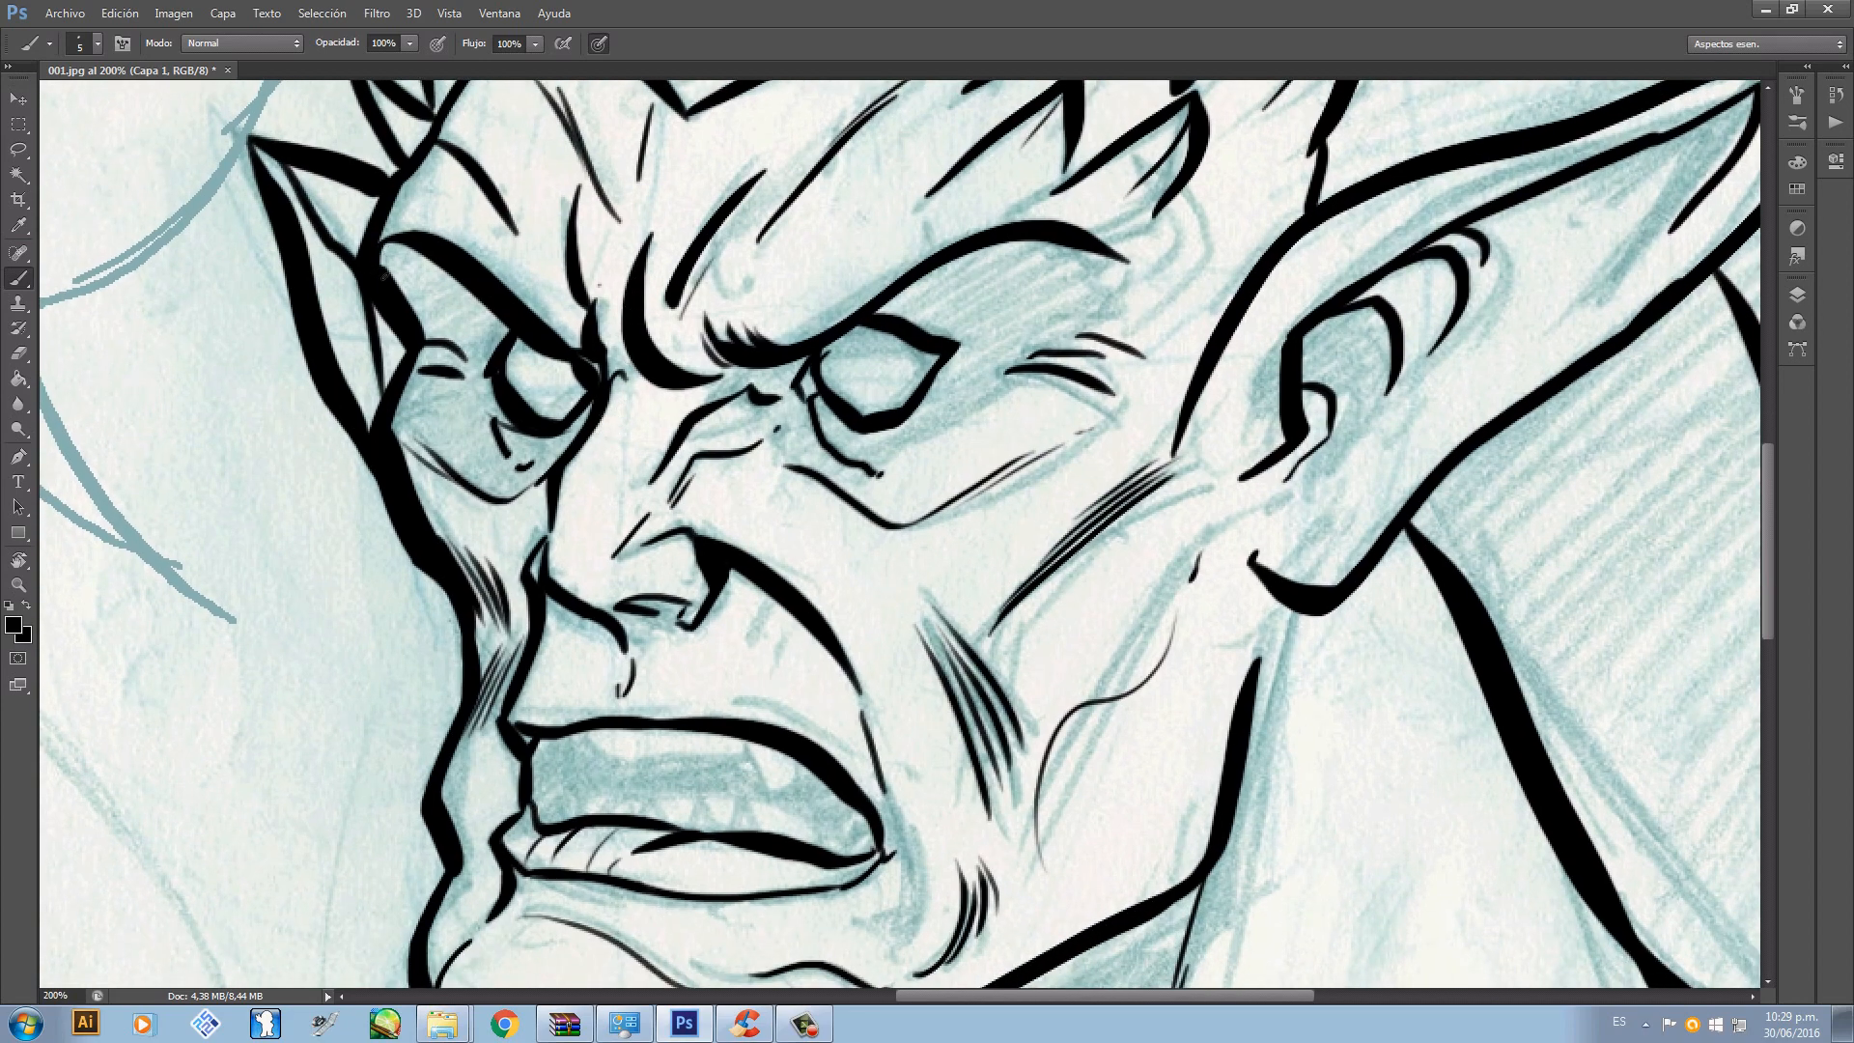
pyautogui.moveTo(355, 318); pyautogui.dragTo(378, 406)
pyautogui.moveTo(361, 286); pyautogui.dragTo(346, 351)
pyautogui.moveTo(1149, 522); pyautogui.dragTo(904, 594)
pyautogui.moveTo(1057, 591)
pyautogui.mouseDown()
pyautogui.moveTo(1241, 391)
pyautogui.moveTo(1303, 381)
pyautogui.moveTo(1388, 307)
pyautogui.mouseUp()
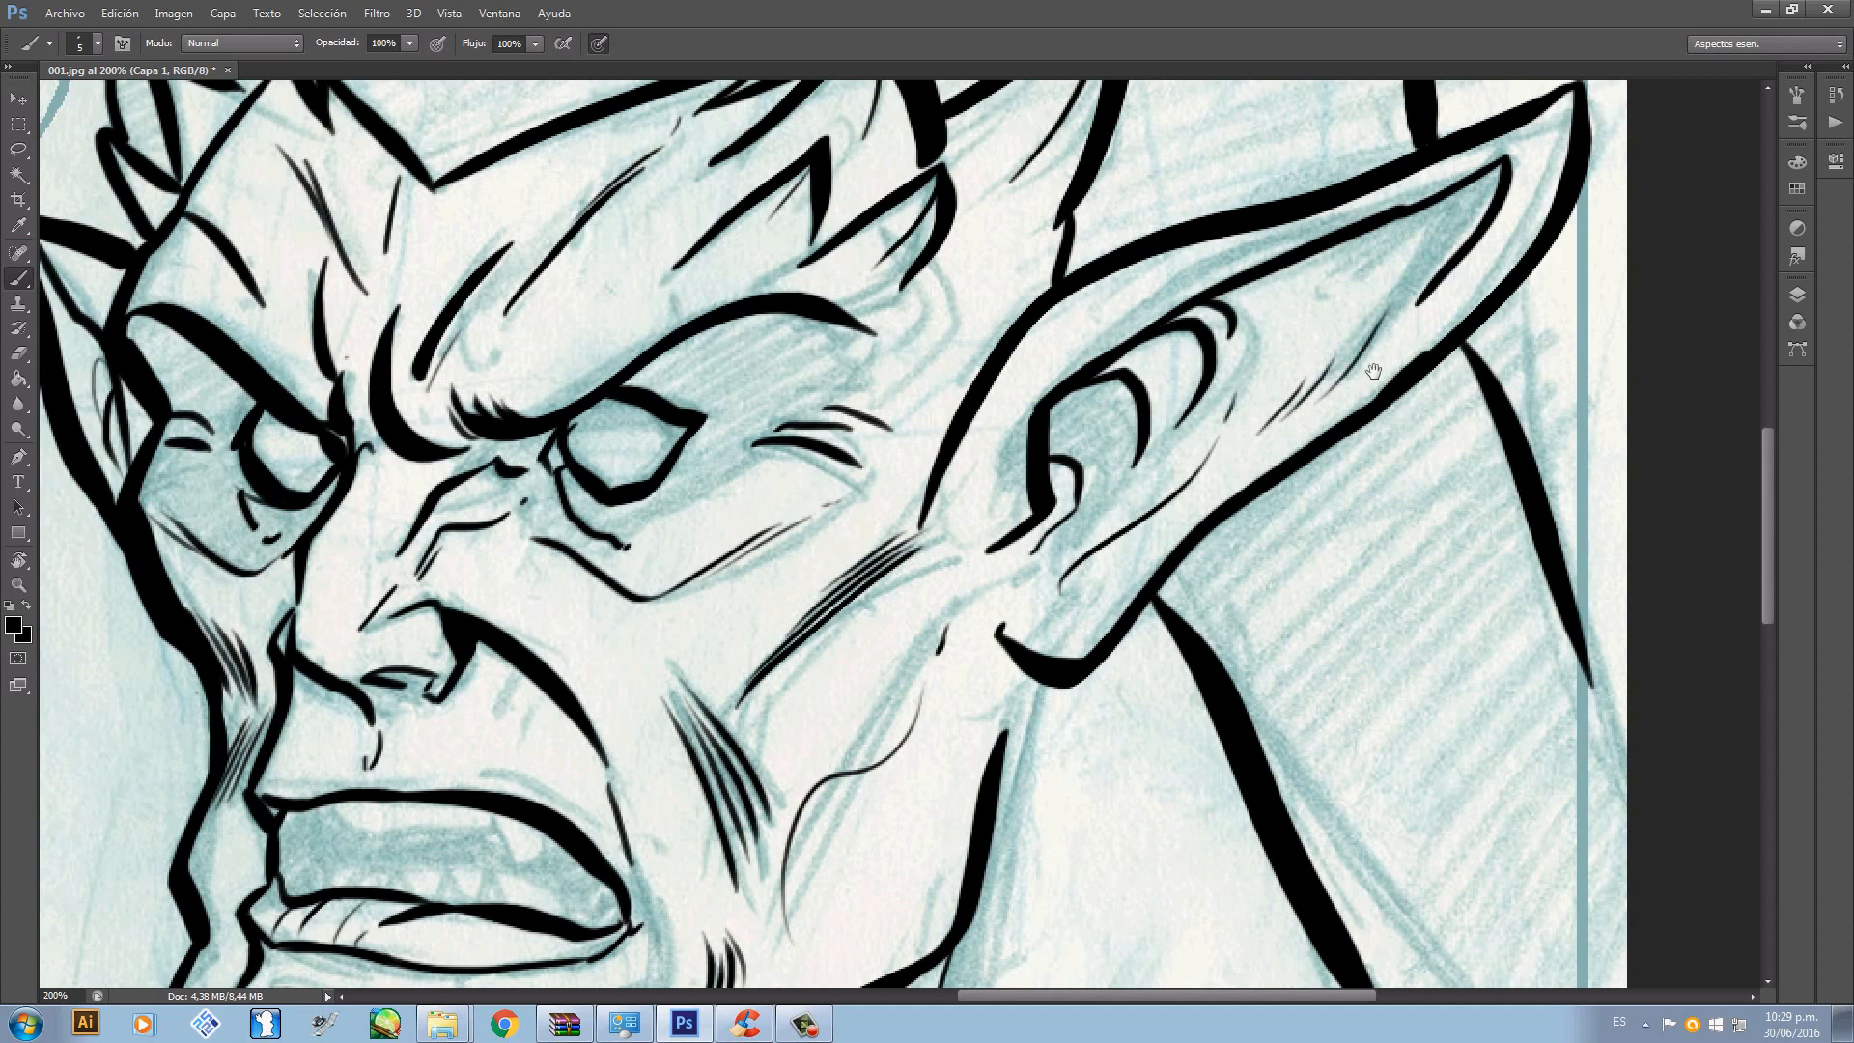
pyautogui.moveTo(1062, 647); pyautogui.dragTo(1308, 289)
# - Ink the upper and lower rows of teeth with their pointed fangs inside the open mouth
pyautogui.moveTo(855, 524); pyautogui.dragTo(942, 628)
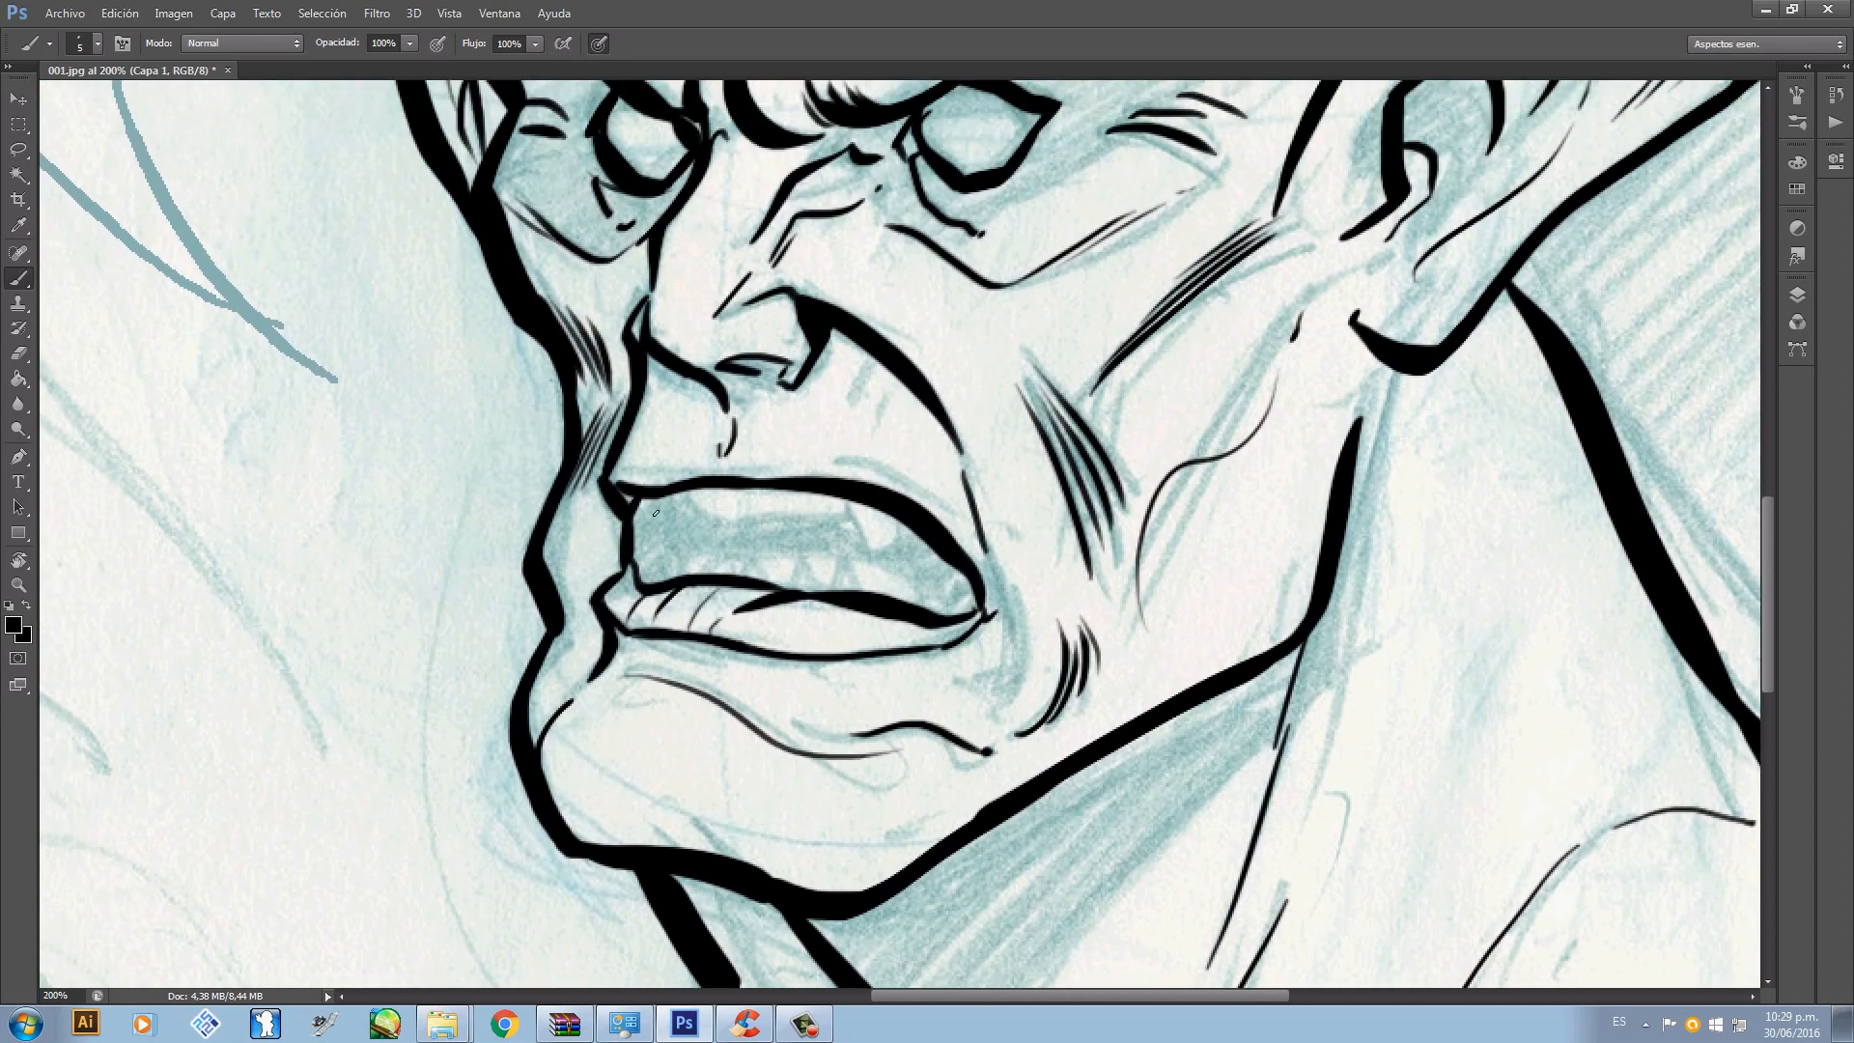
pyautogui.moveTo(649, 497)
pyautogui.mouseDown()
pyautogui.moveTo(680, 538)
pyautogui.moveTo(688, 514)
pyautogui.moveTo(817, 515)
pyautogui.moveTo(861, 555)
pyautogui.moveTo(893, 531)
pyautogui.mouseUp()
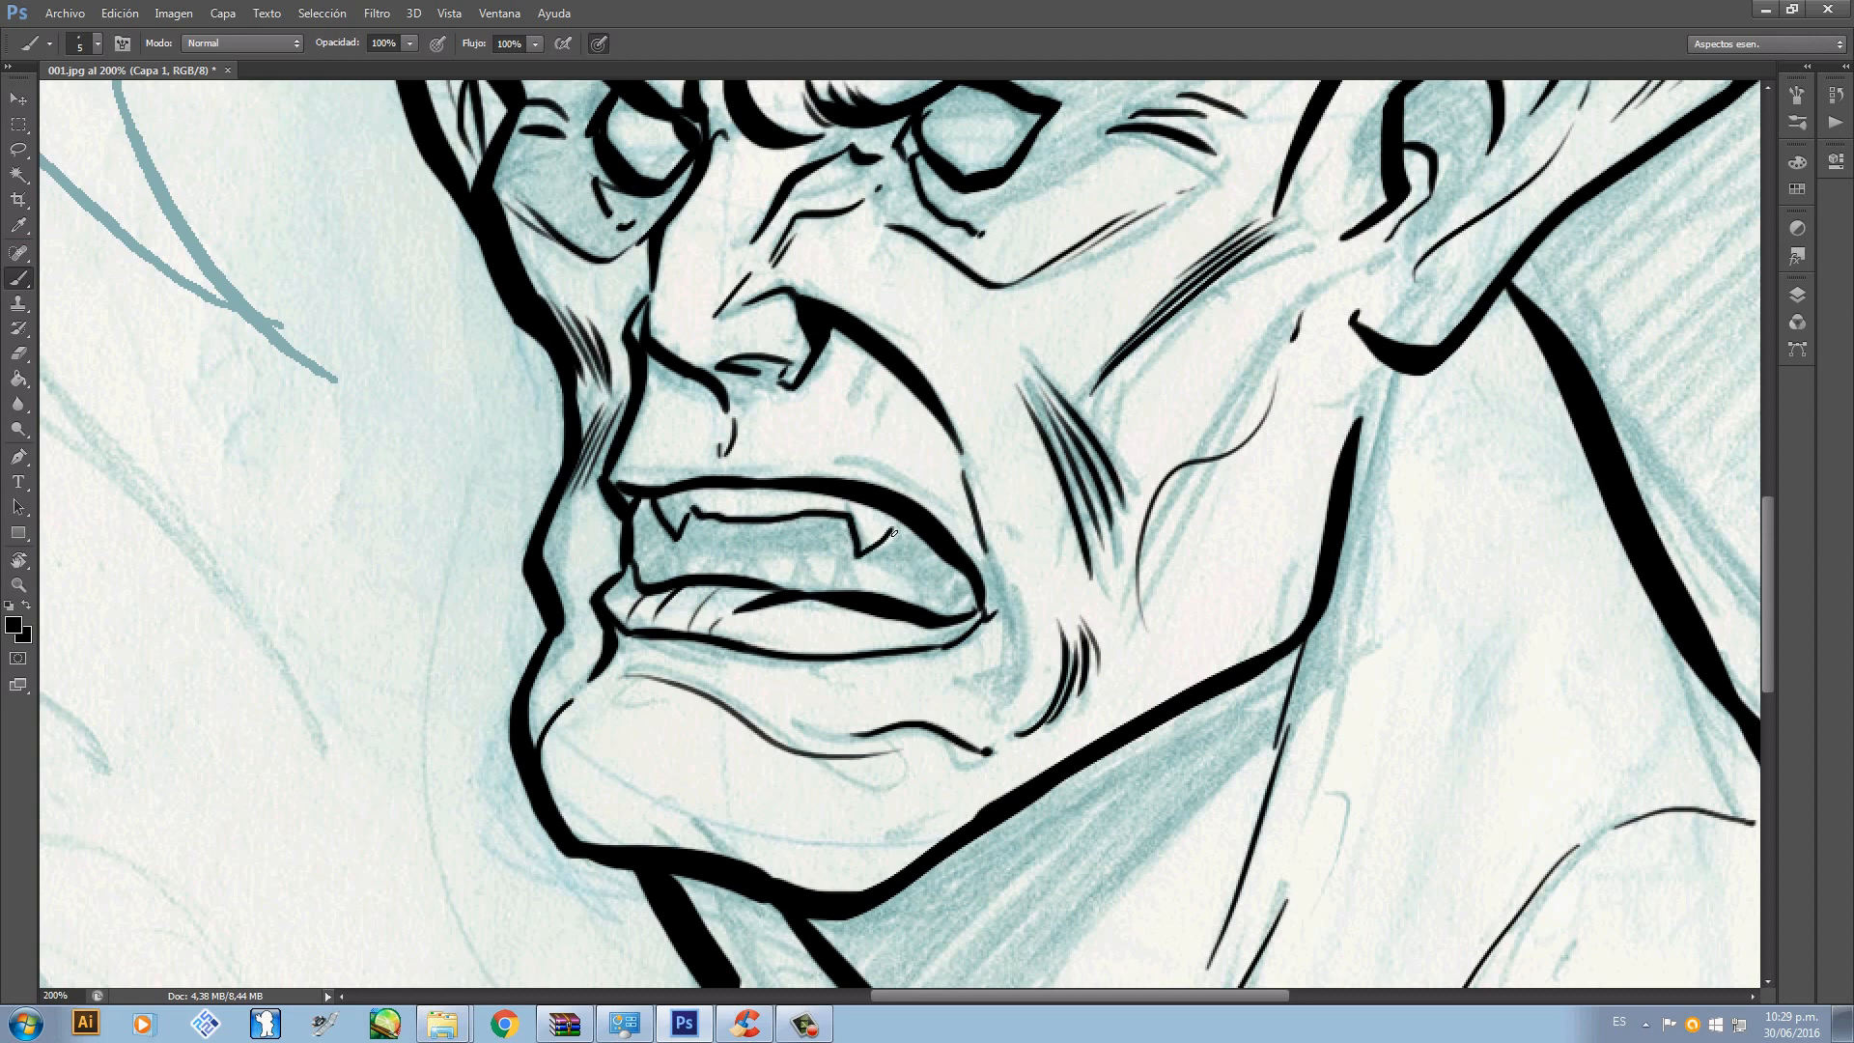
pyautogui.moveTo(692, 519); pyautogui.dragTo(700, 496)
pyautogui.moveTo(660, 578)
pyautogui.mouseDown()
pyautogui.moveTo(842, 570)
pyautogui.moveTo(847, 550)
pyautogui.moveTo(871, 587)
pyautogui.moveTo(925, 612)
pyautogui.mouseUp()
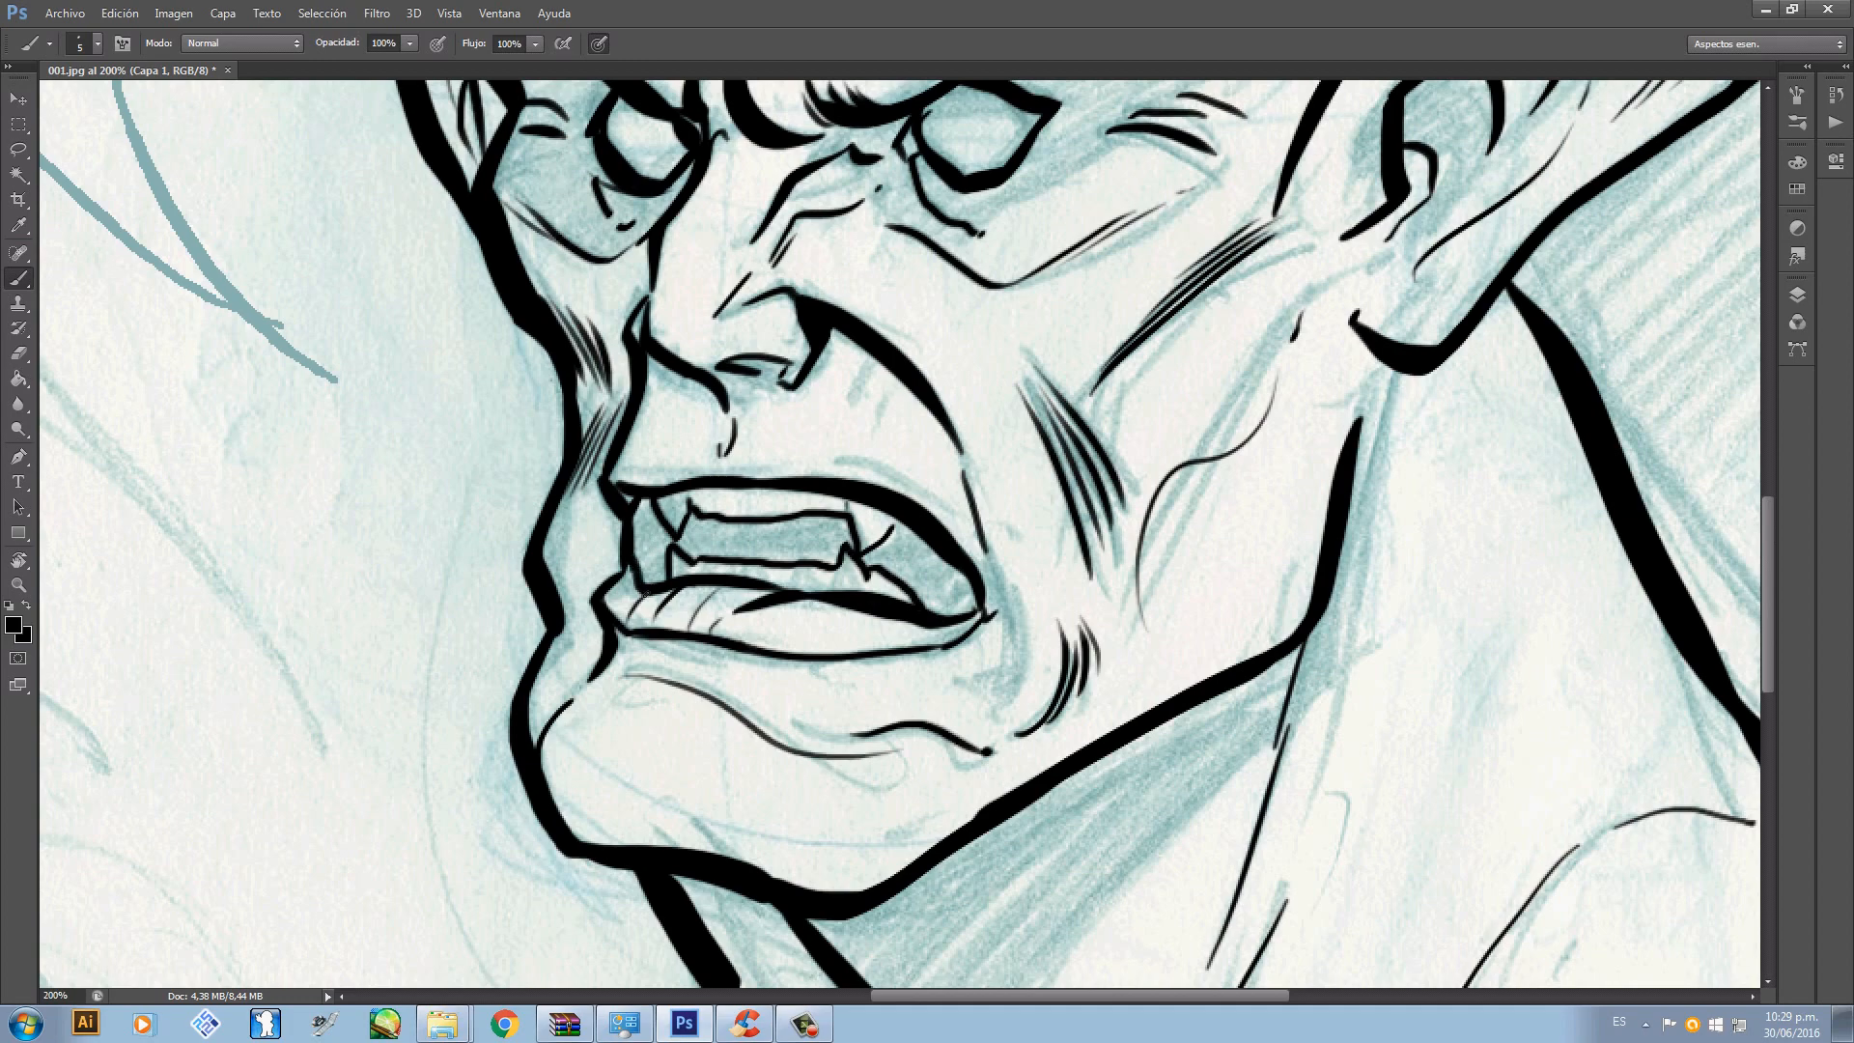
pyautogui.moveTo(852, 411)
pyautogui.mouseDown()
pyautogui.moveTo(741, 492)
pyautogui.moveTo(742, 585)
pyautogui.mouseUp()
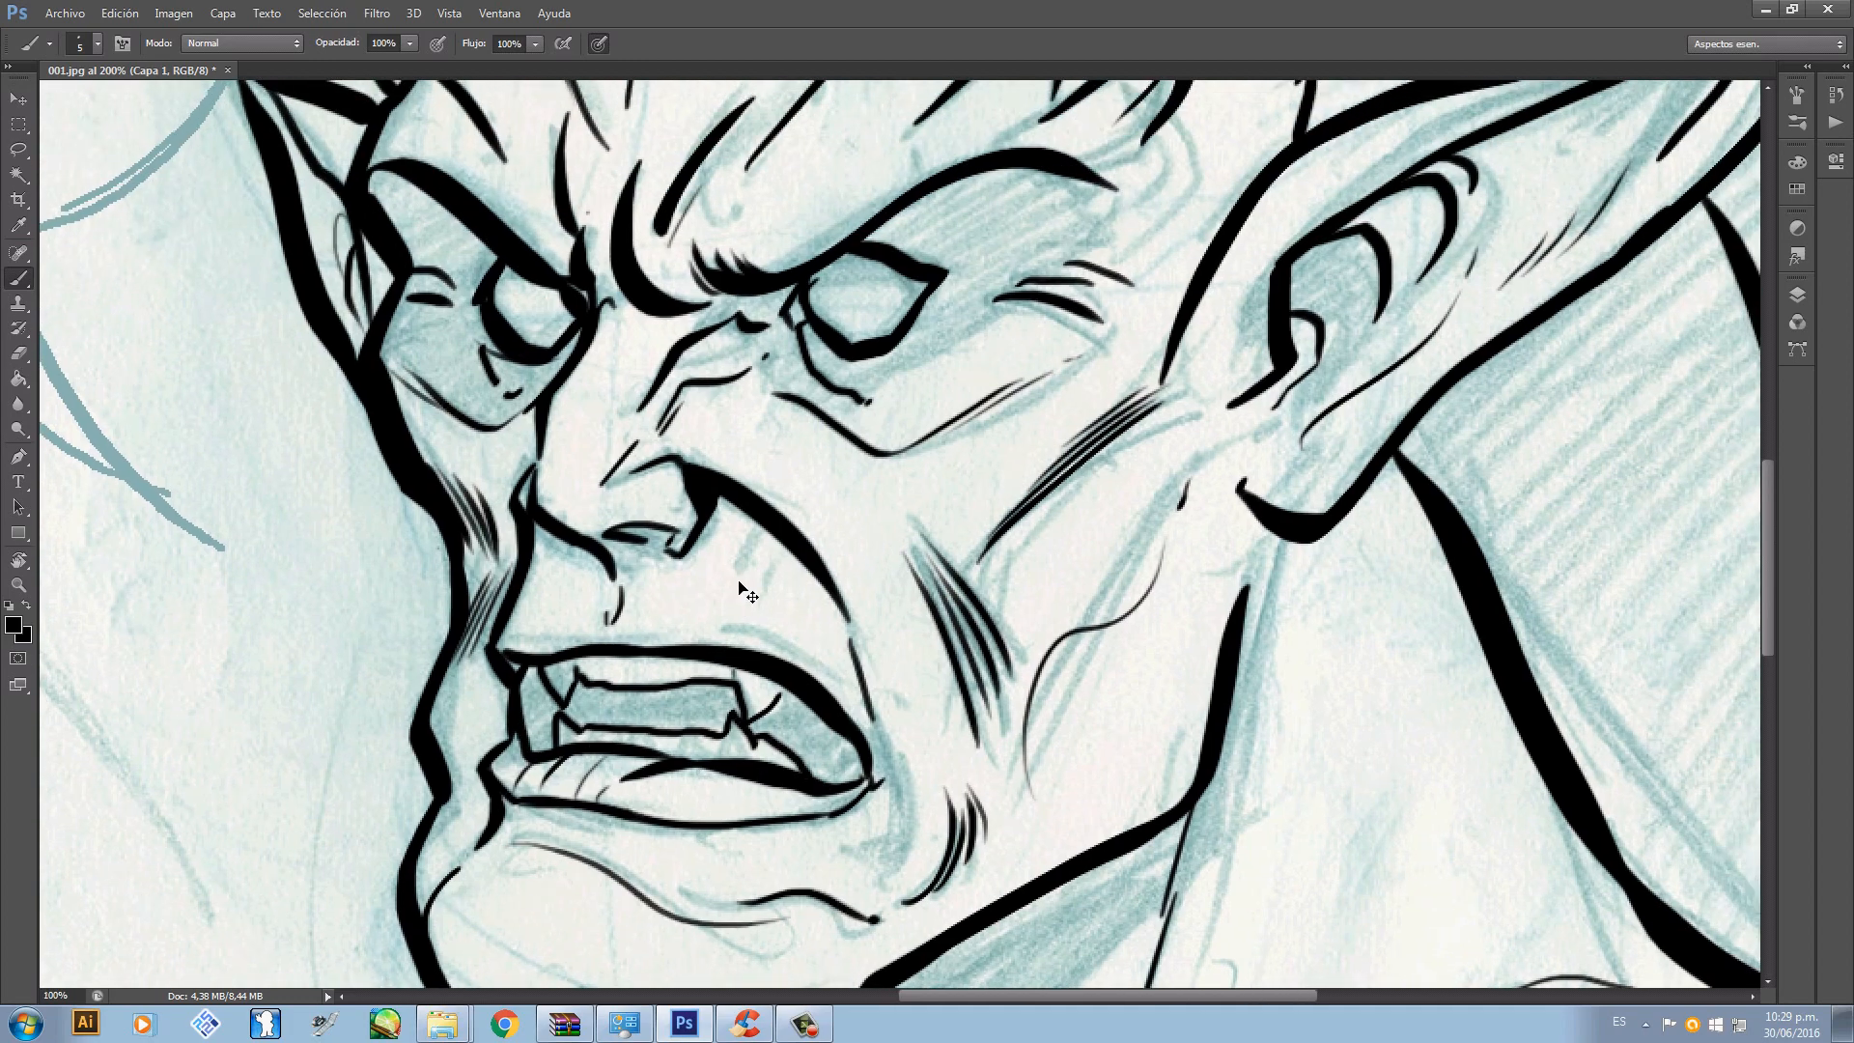
pyautogui.hotkey('ctrl', '-')
pyautogui.hotkey('ctrl', '-')
pyautogui.hotkey('ctrl', '+')
pyautogui.hotkey('ctrl', '+')
pyautogui.hotkey('ctrl', '+')
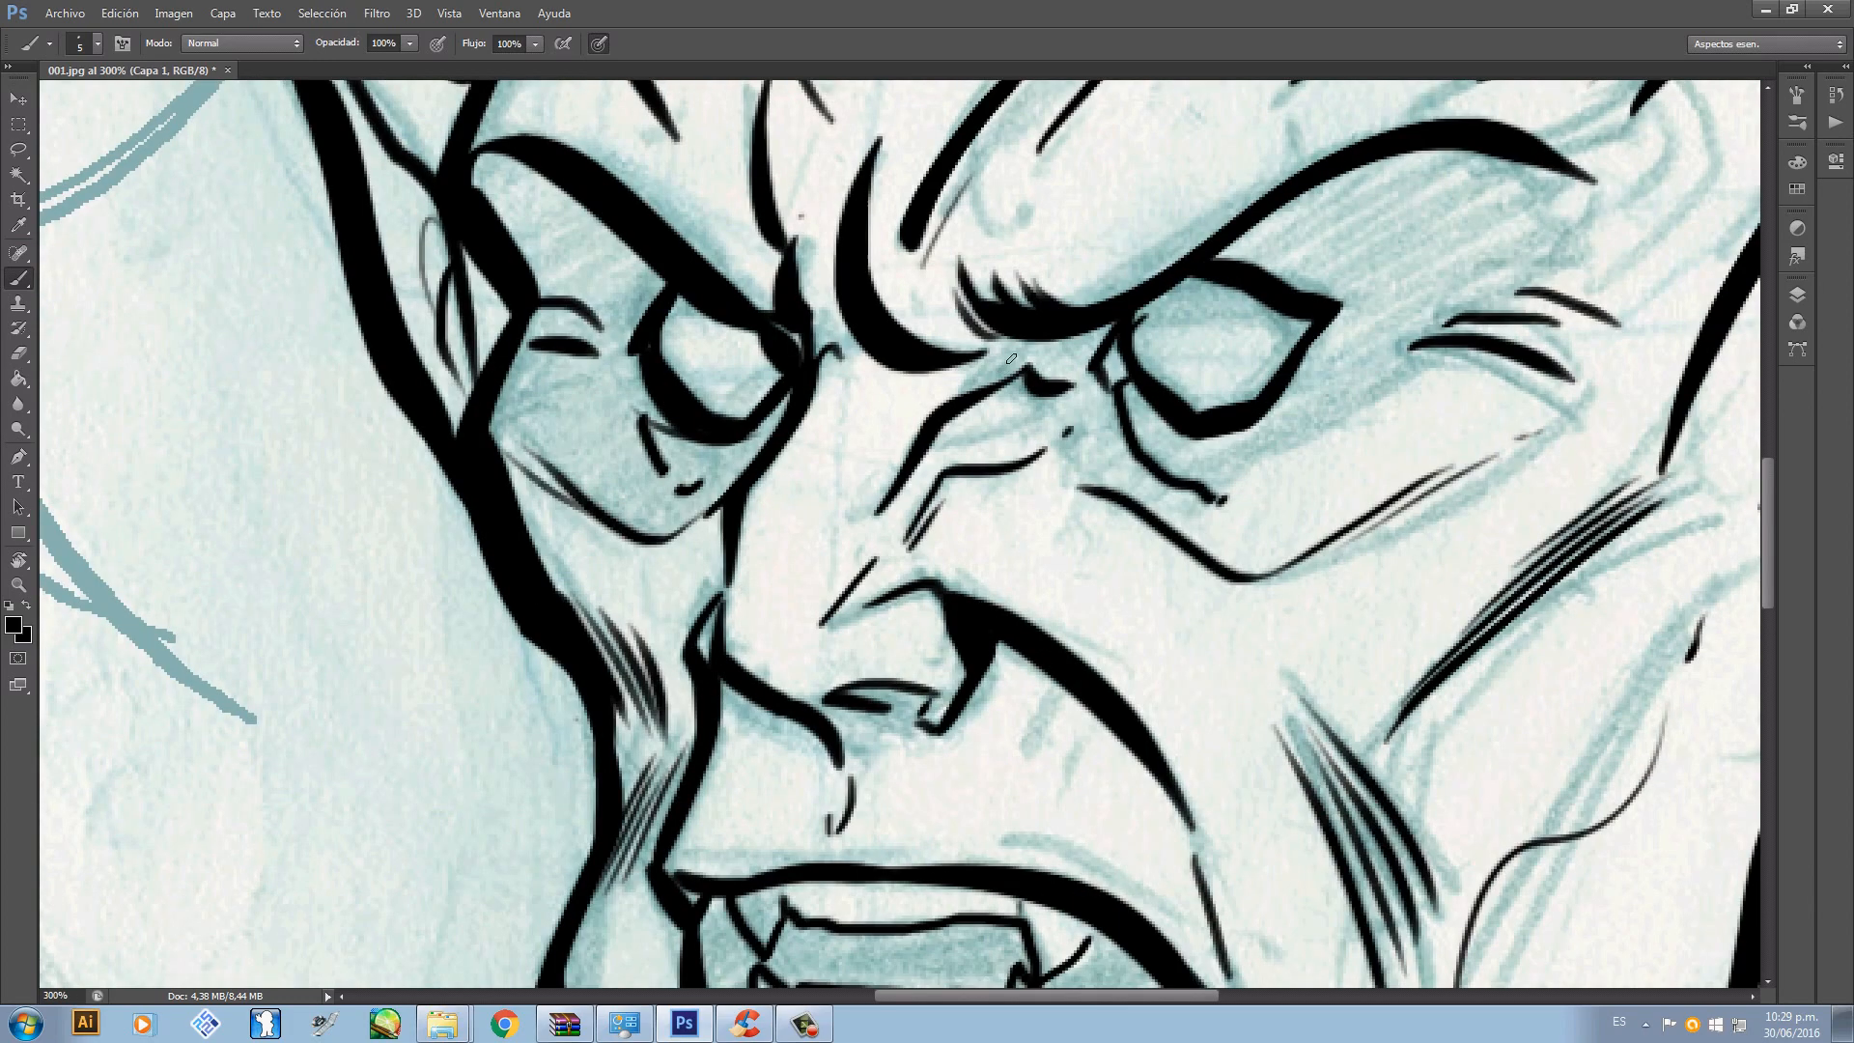
# - Ink fine slanted hatching between the near eyebrow's inner end and the bridge of the nose
pyautogui.moveTo(1010, 351); pyautogui.dragTo(930, 397)
pyautogui.hotkey('ctrl', 'z')
pyautogui.moveTo(1021, 350); pyautogui.dragTo(585, 601)
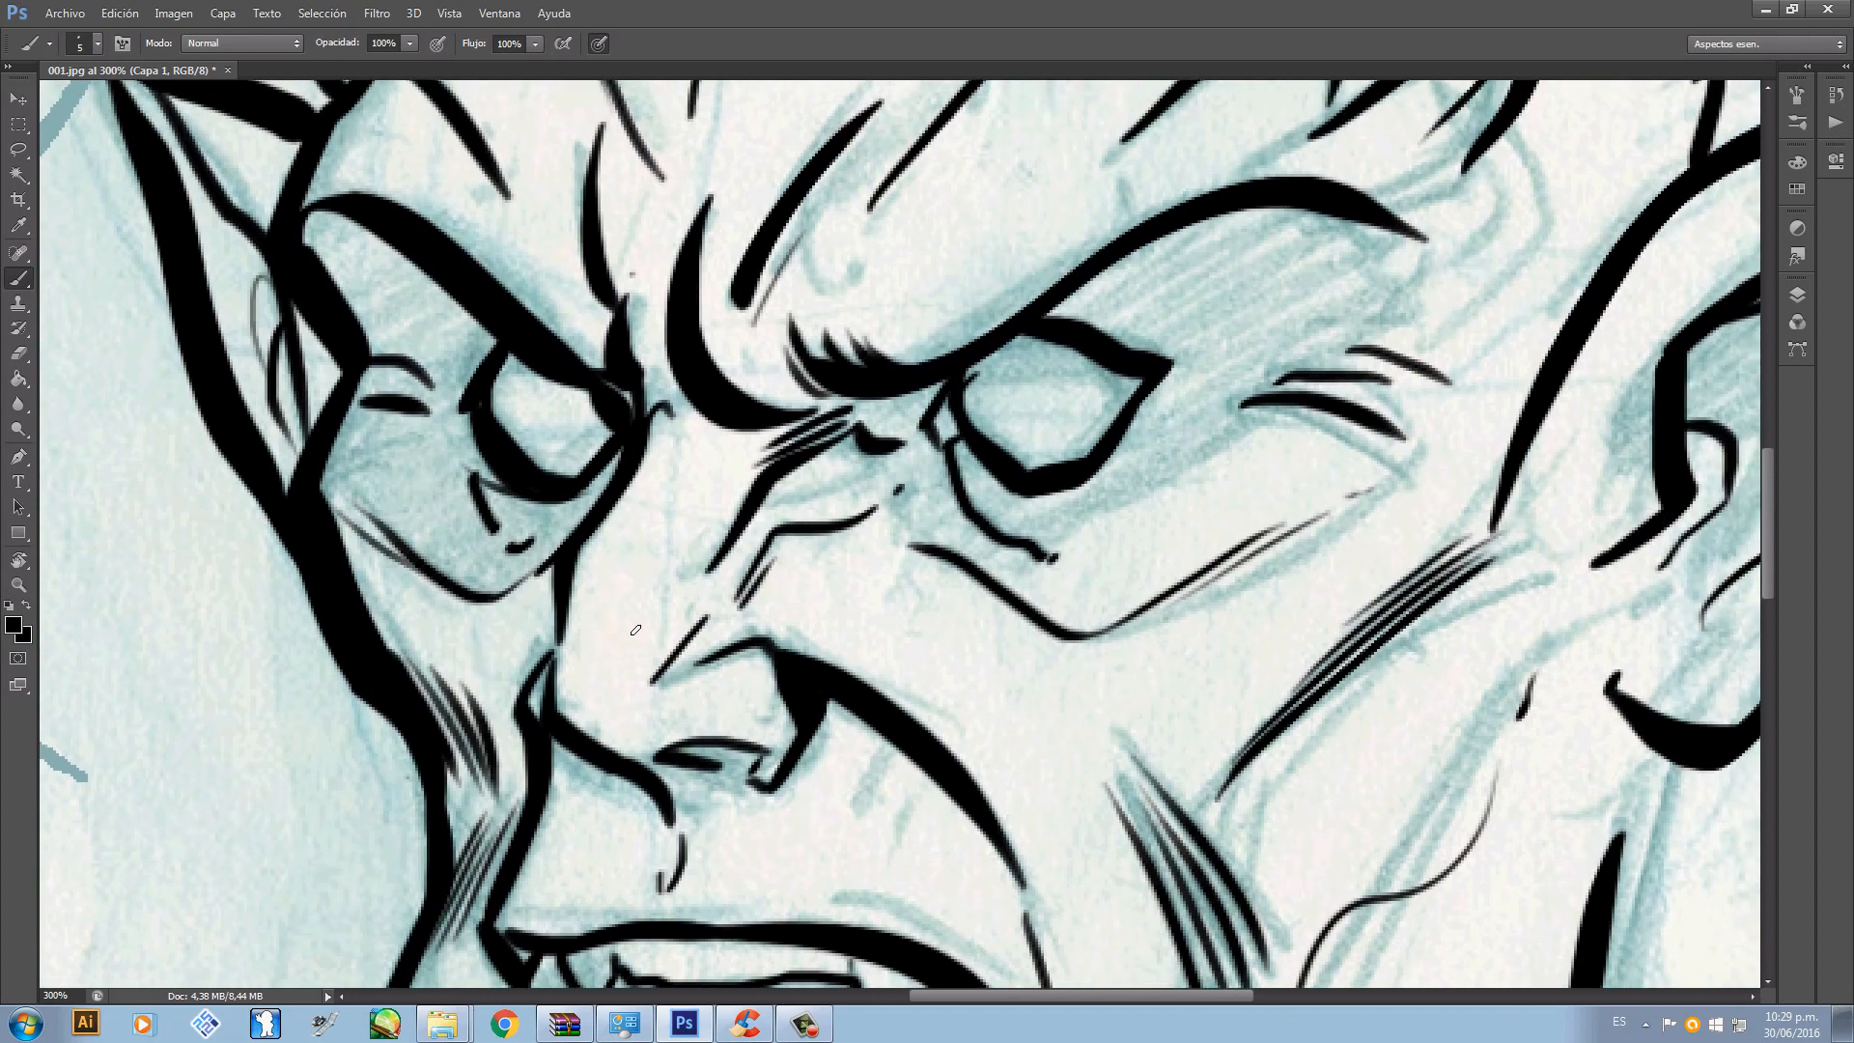
pyautogui.moveTo(556, 662); pyautogui.dragTo(665, 581)
pyautogui.hotkey('ctrl', 'z')
pyautogui.moveTo(562, 650); pyautogui.dragTo(672, 630)
pyautogui.hotkey('ctrl', 'z')
pyautogui.moveTo(566, 651)
pyautogui.mouseDown()
pyautogui.moveTo(675, 650)
pyautogui.moveTo(583, 645)
pyautogui.moveTo(656, 638)
pyautogui.moveTo(584, 635)
pyautogui.moveTo(645, 615)
pyautogui.mouseUp()
pyautogui.hotkey('ctrl', '-')
pyautogui.hotkey('ctrl', '-')
pyautogui.hotkey('ctrl', '-')
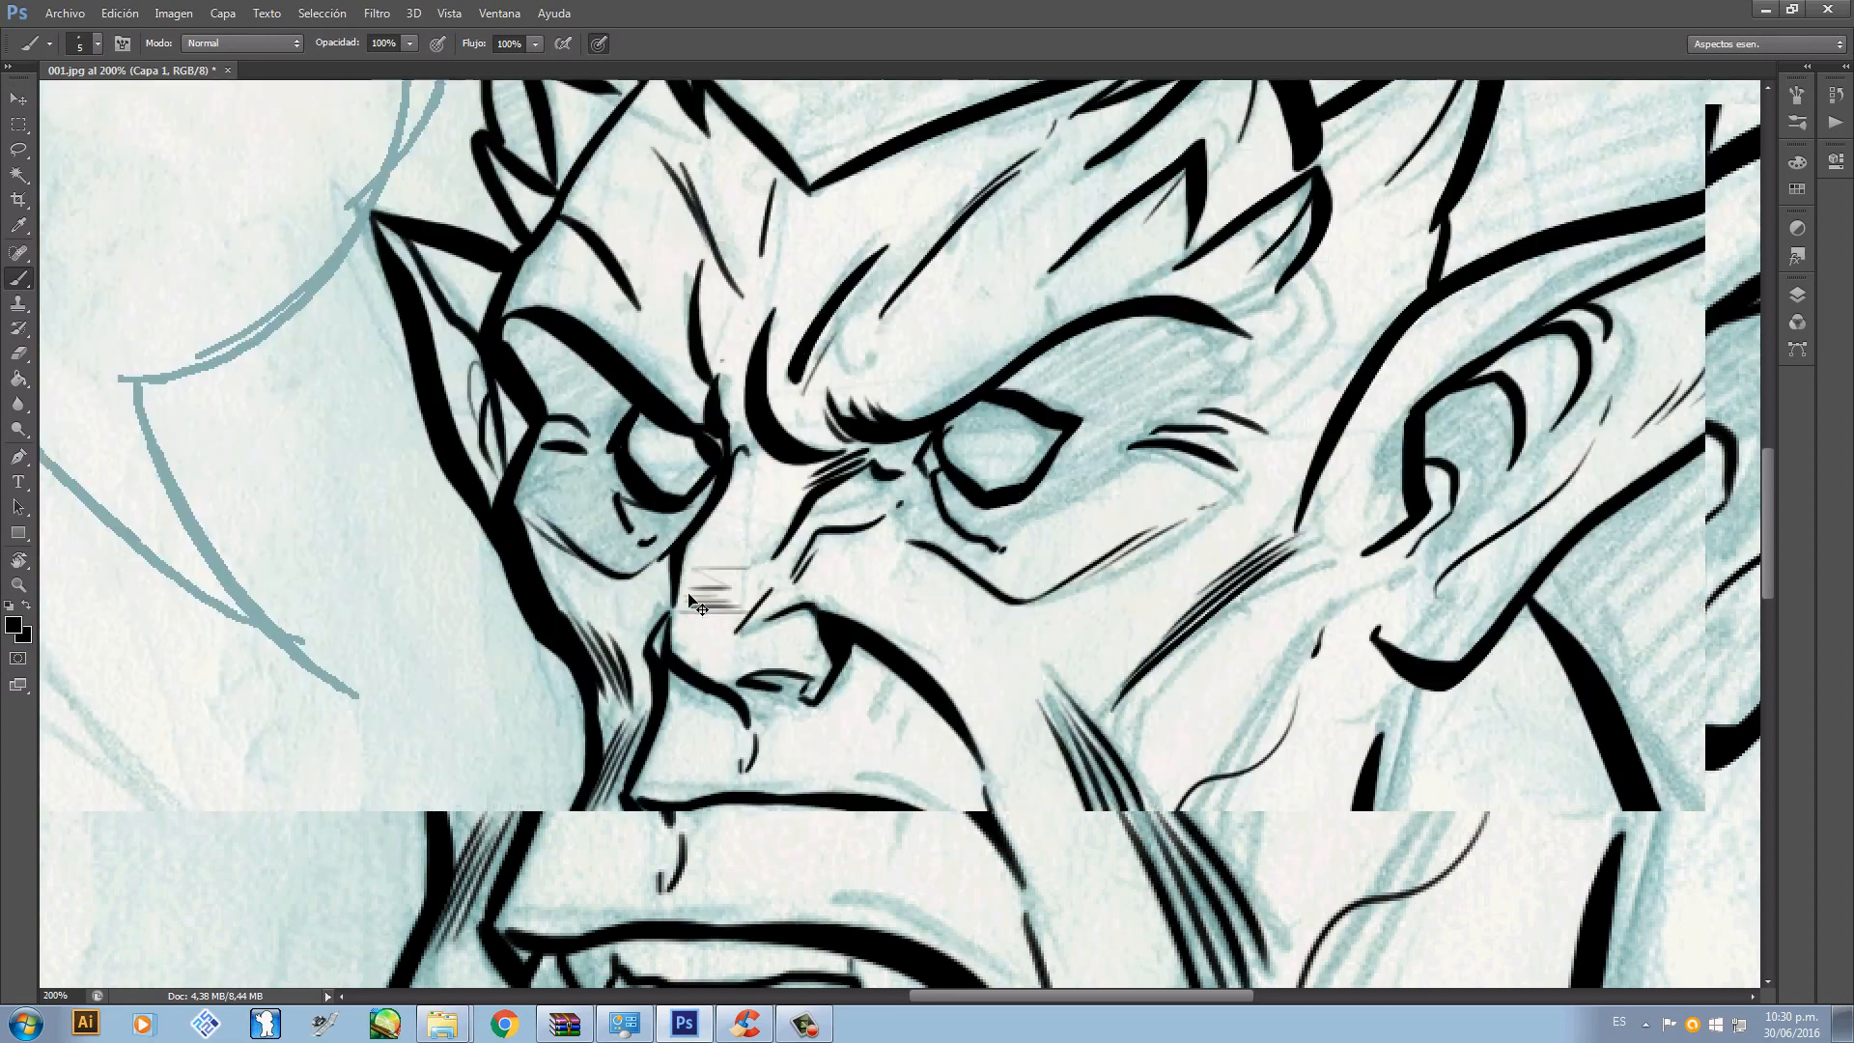
# - Hatch the bridge of the nose just above the tip with a row of short, thin slanted strokes
pyautogui.hotkey('ctrl', '+')
pyautogui.hotkey('ctrl', '+')
pyautogui.hotkey('ctrl', '+')
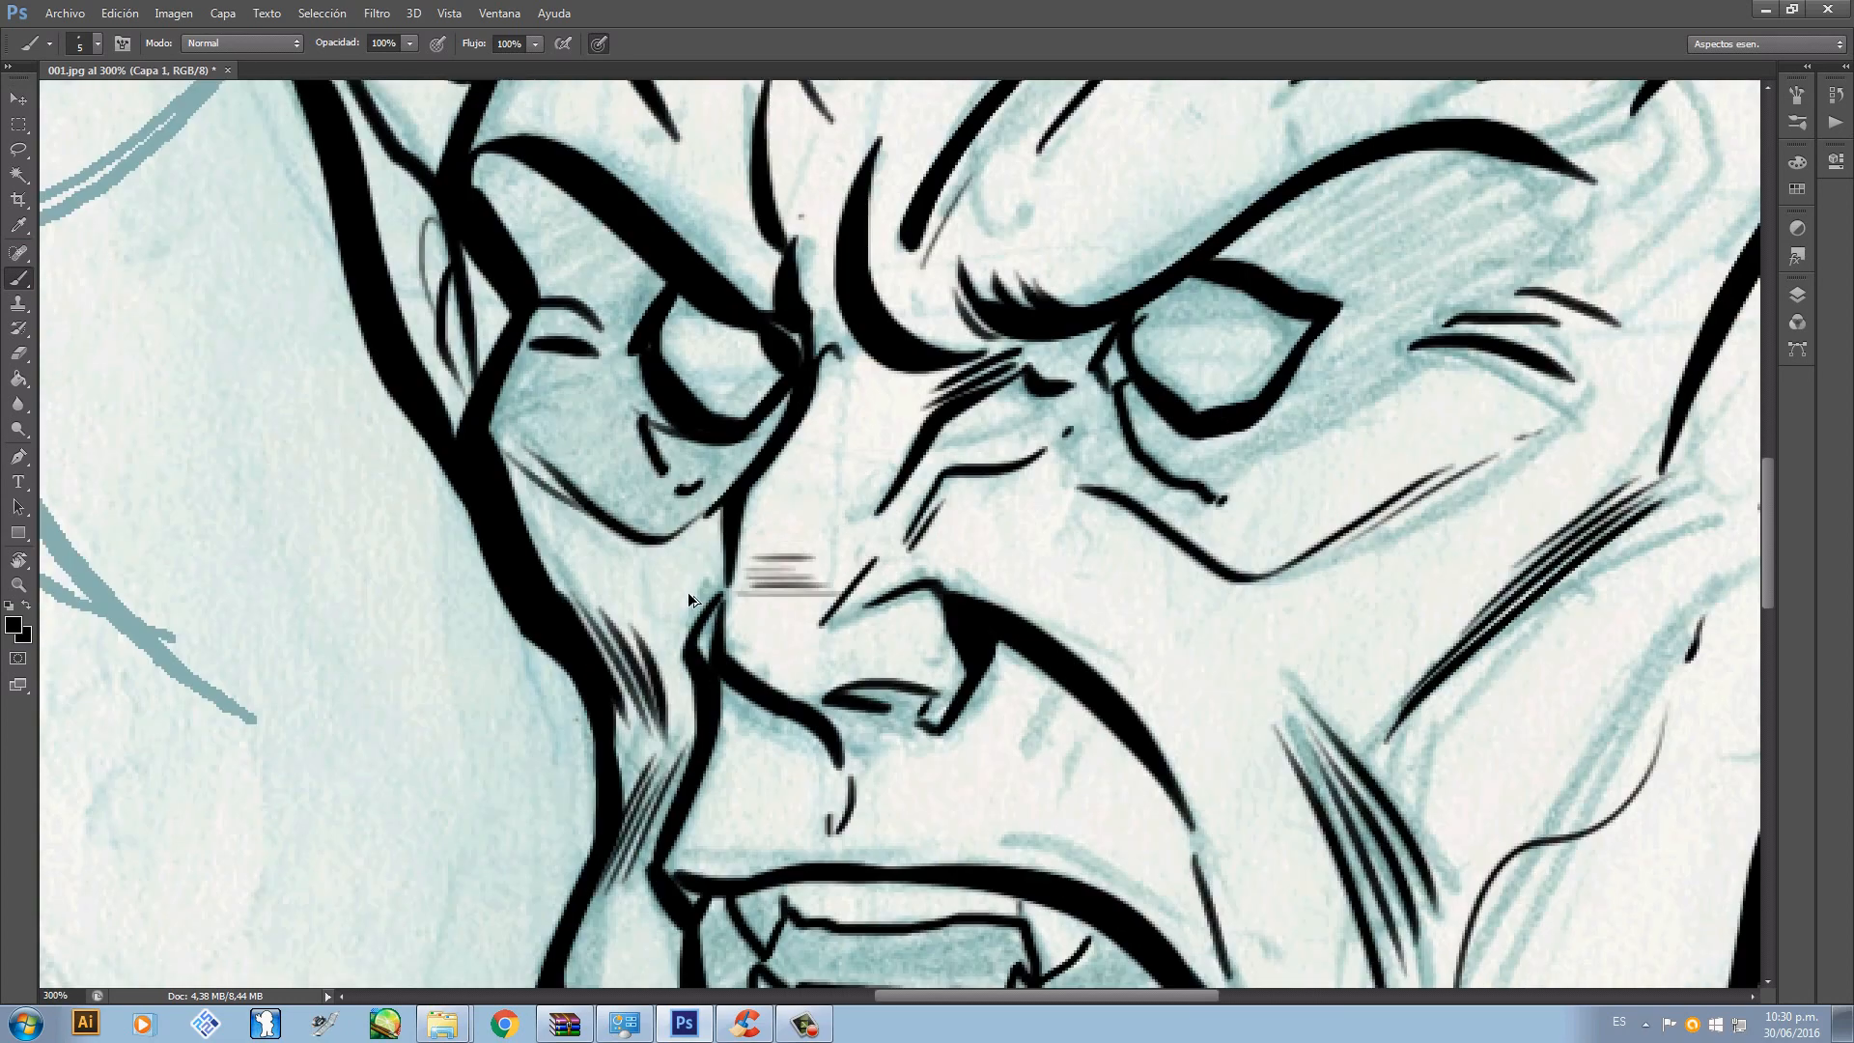
pyautogui.moveTo(748, 596); pyautogui.dragTo(778, 529)
pyautogui.moveTo(767, 591)
pyautogui.mouseDown()
pyautogui.moveTo(812, 518)
pyautogui.moveTo(798, 563)
pyautogui.moveTo(839, 503)
pyautogui.moveTo(801, 583)
pyautogui.moveTo(856, 492)
pyautogui.moveTo(813, 592)
pyautogui.moveTo(867, 518)
pyautogui.mouseUp()
# - Ink a pair of short strokes on the forehead just above the far eyebrow
pyautogui.moveTo(1139, 283)
pyautogui.mouseDown()
pyautogui.moveTo(965, 424)
pyautogui.moveTo(908, 640)
pyautogui.mouseUp()
pyautogui.moveTo(1173, 377); pyautogui.dragTo(1167, 393)
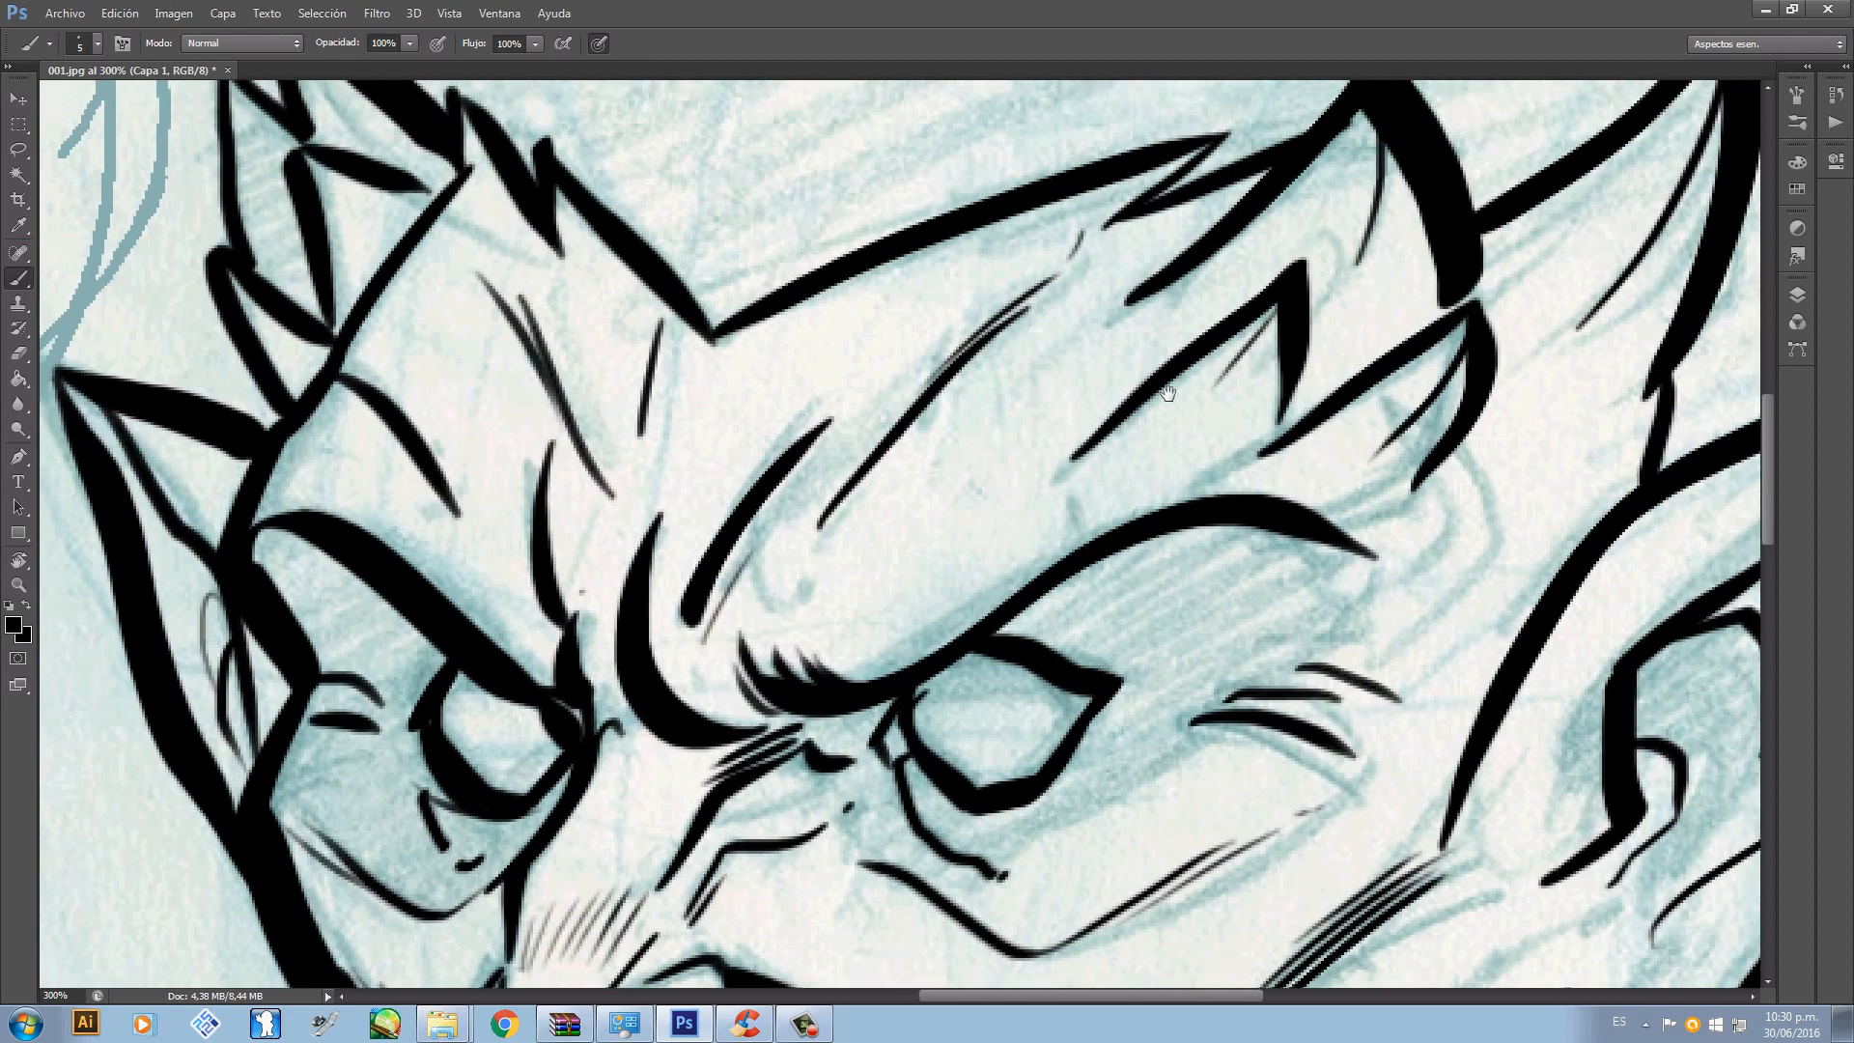
pyautogui.moveTo(1054, 477); pyautogui.dragTo(1089, 420)
pyautogui.moveTo(473, 500); pyautogui.dragTo(542, 624)
# - Erase two sections of the forehead's far outline between the hair tufts at the temple
pyautogui.press('e')
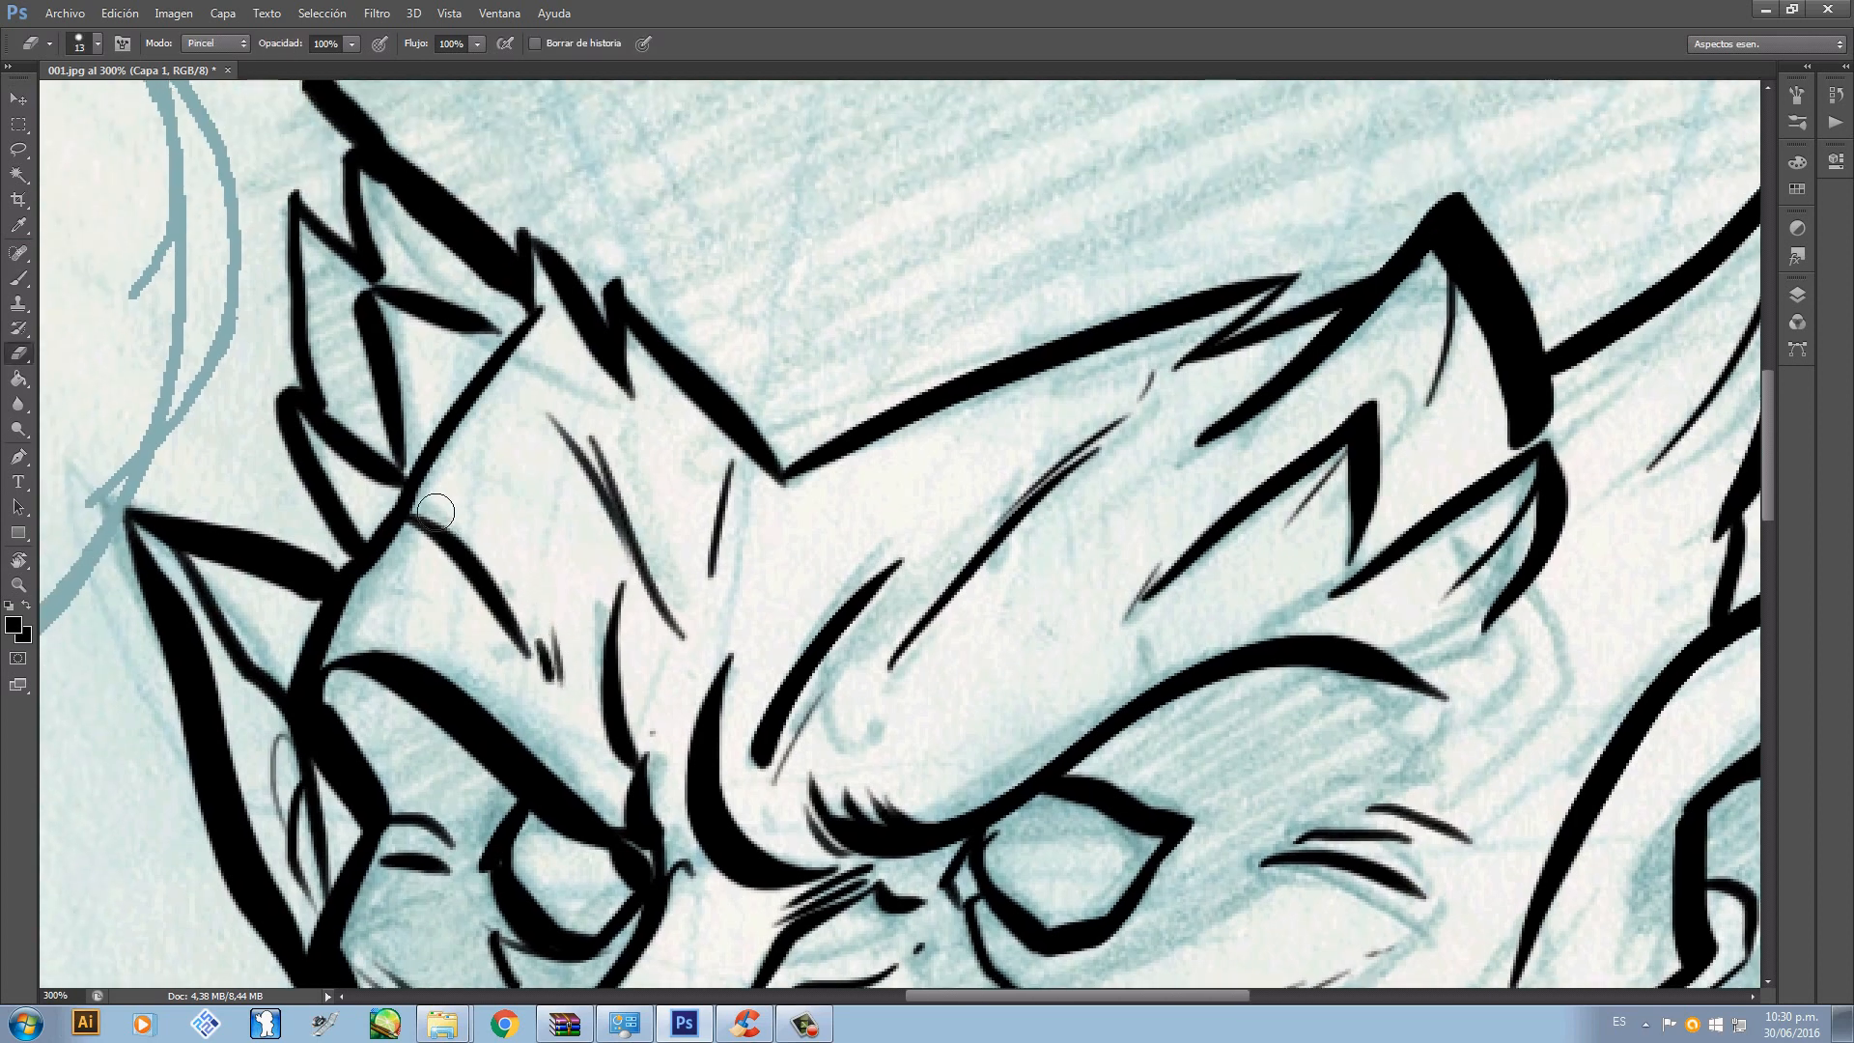
pyautogui.moveTo(403, 571); pyautogui.dragTo(399, 541)
pyautogui.moveTo(467, 394)
pyautogui.mouseDown()
pyautogui.moveTo(470, 499)
pyautogui.moveTo(447, 414)
pyautogui.mouseUp()
# - Ink fine tapered hair strokes at the far temple where the forehead outline is open
pyautogui.press('b')
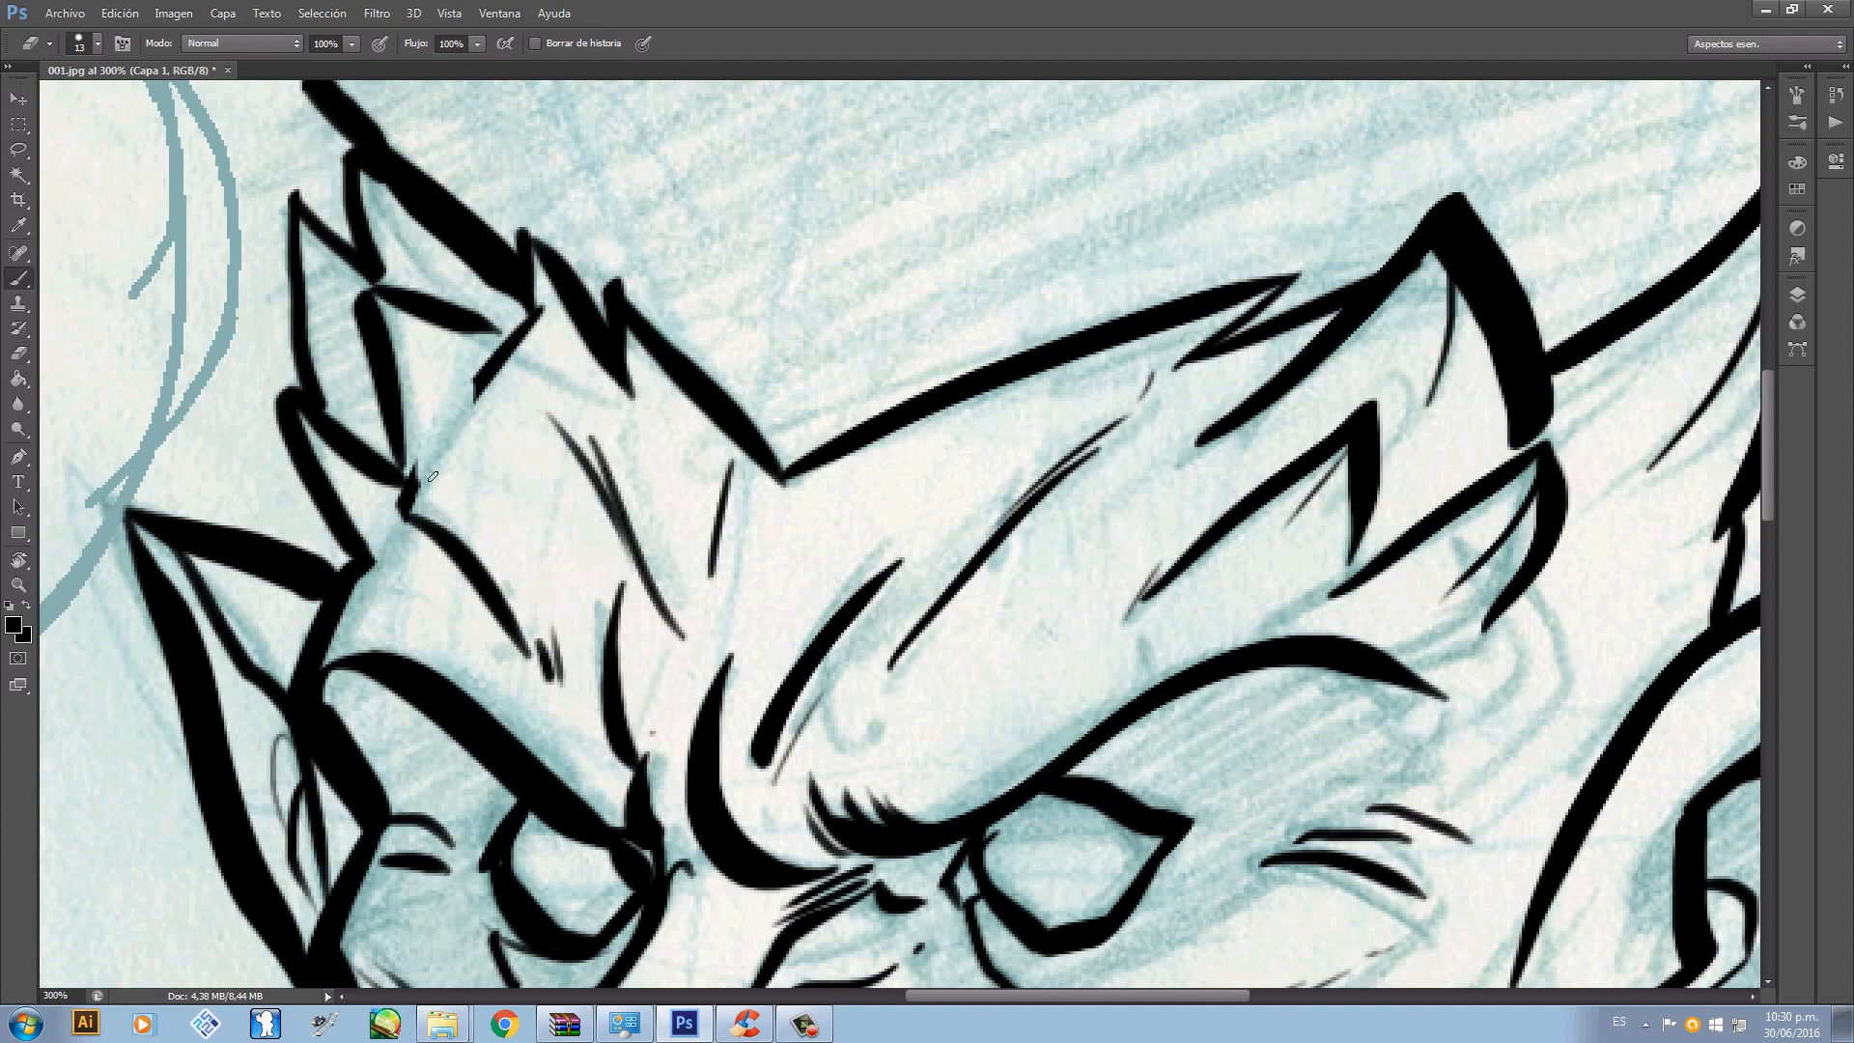
pyautogui.moveTo(428, 478); pyautogui.dragTo(418, 406)
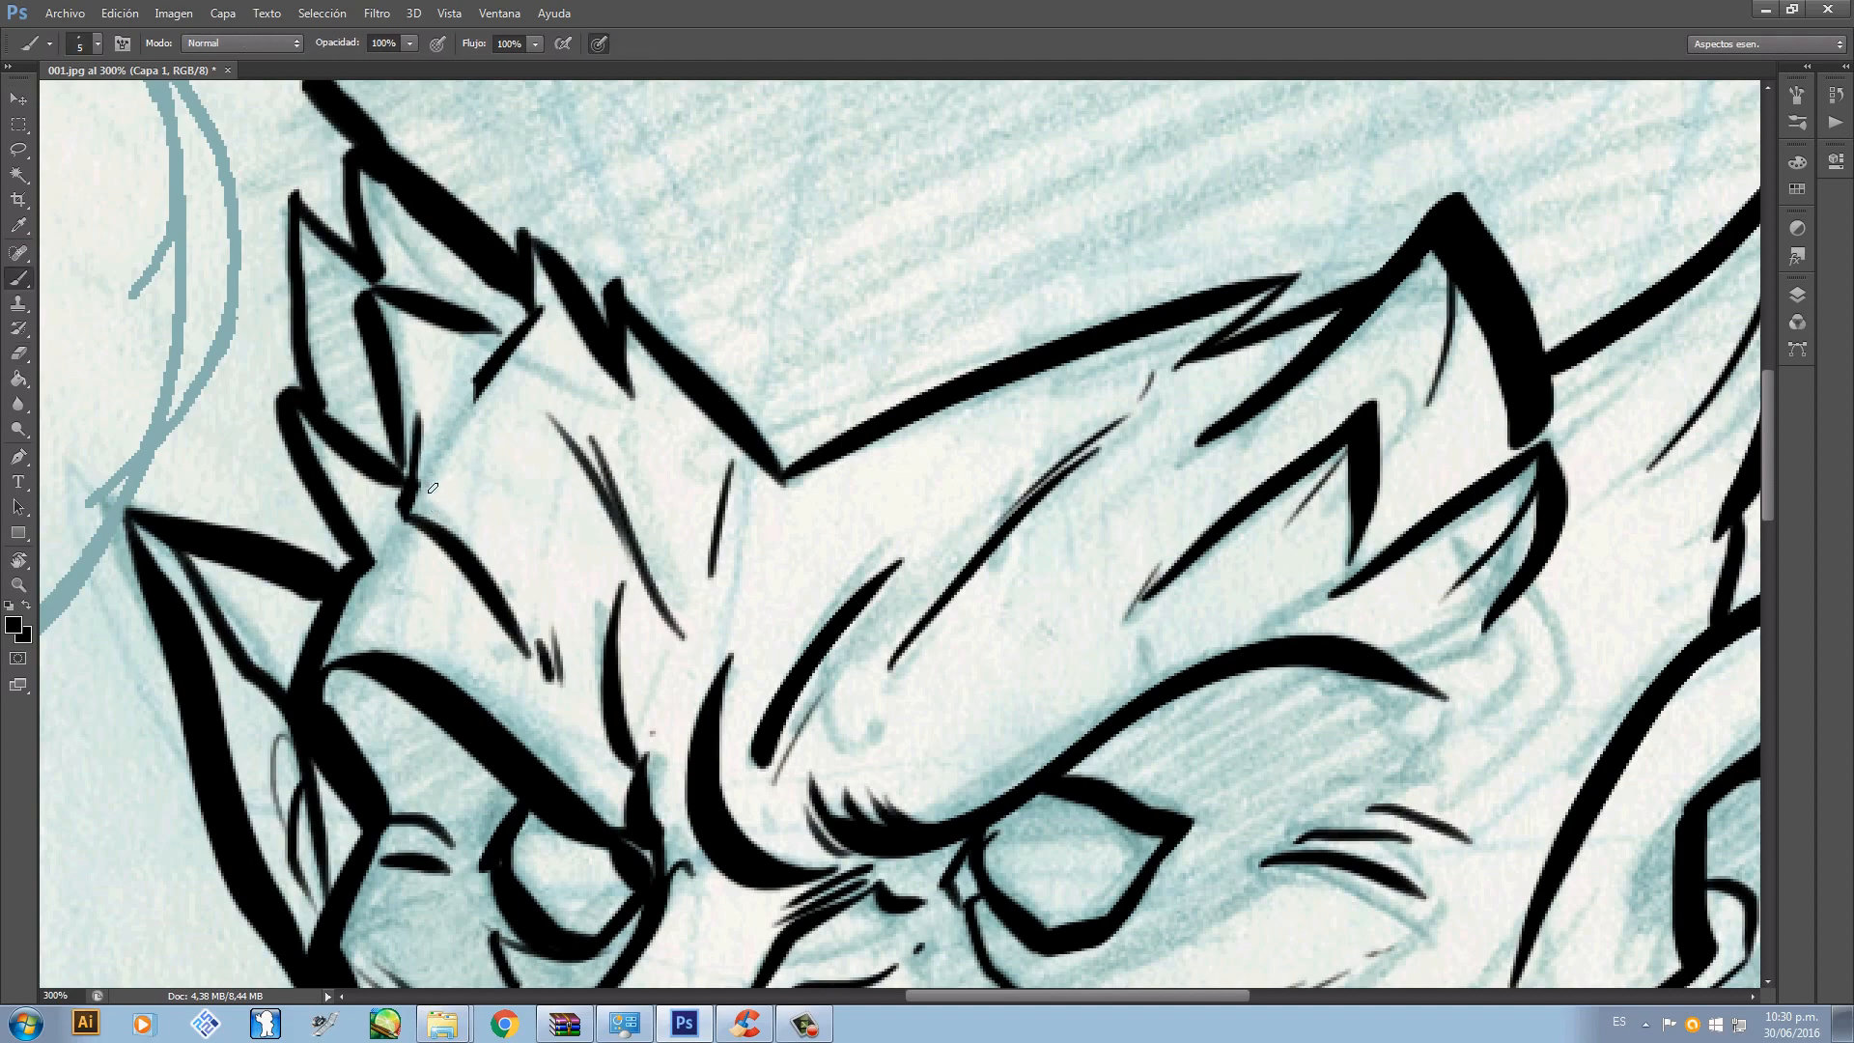
pyautogui.moveTo(429, 491); pyautogui.dragTo(434, 410)
pyautogui.moveTo(482, 475); pyautogui.dragTo(607, 176)
# - Ink a thin line from the chin crease up towards the near mouth corner and hatch the skin beside that corner
pyautogui.moveTo(1030, 707); pyautogui.dragTo(761, 405)
pyautogui.moveTo(882, 938)
pyautogui.mouseDown()
pyautogui.moveTo(848, 445)
pyautogui.moveTo(814, 406)
pyautogui.moveTo(828, 411)
pyautogui.mouseUp()
pyautogui.moveTo(873, 800)
pyautogui.mouseDown()
pyautogui.moveTo(967, 574)
pyautogui.moveTo(1009, 572)
pyautogui.mouseUp()
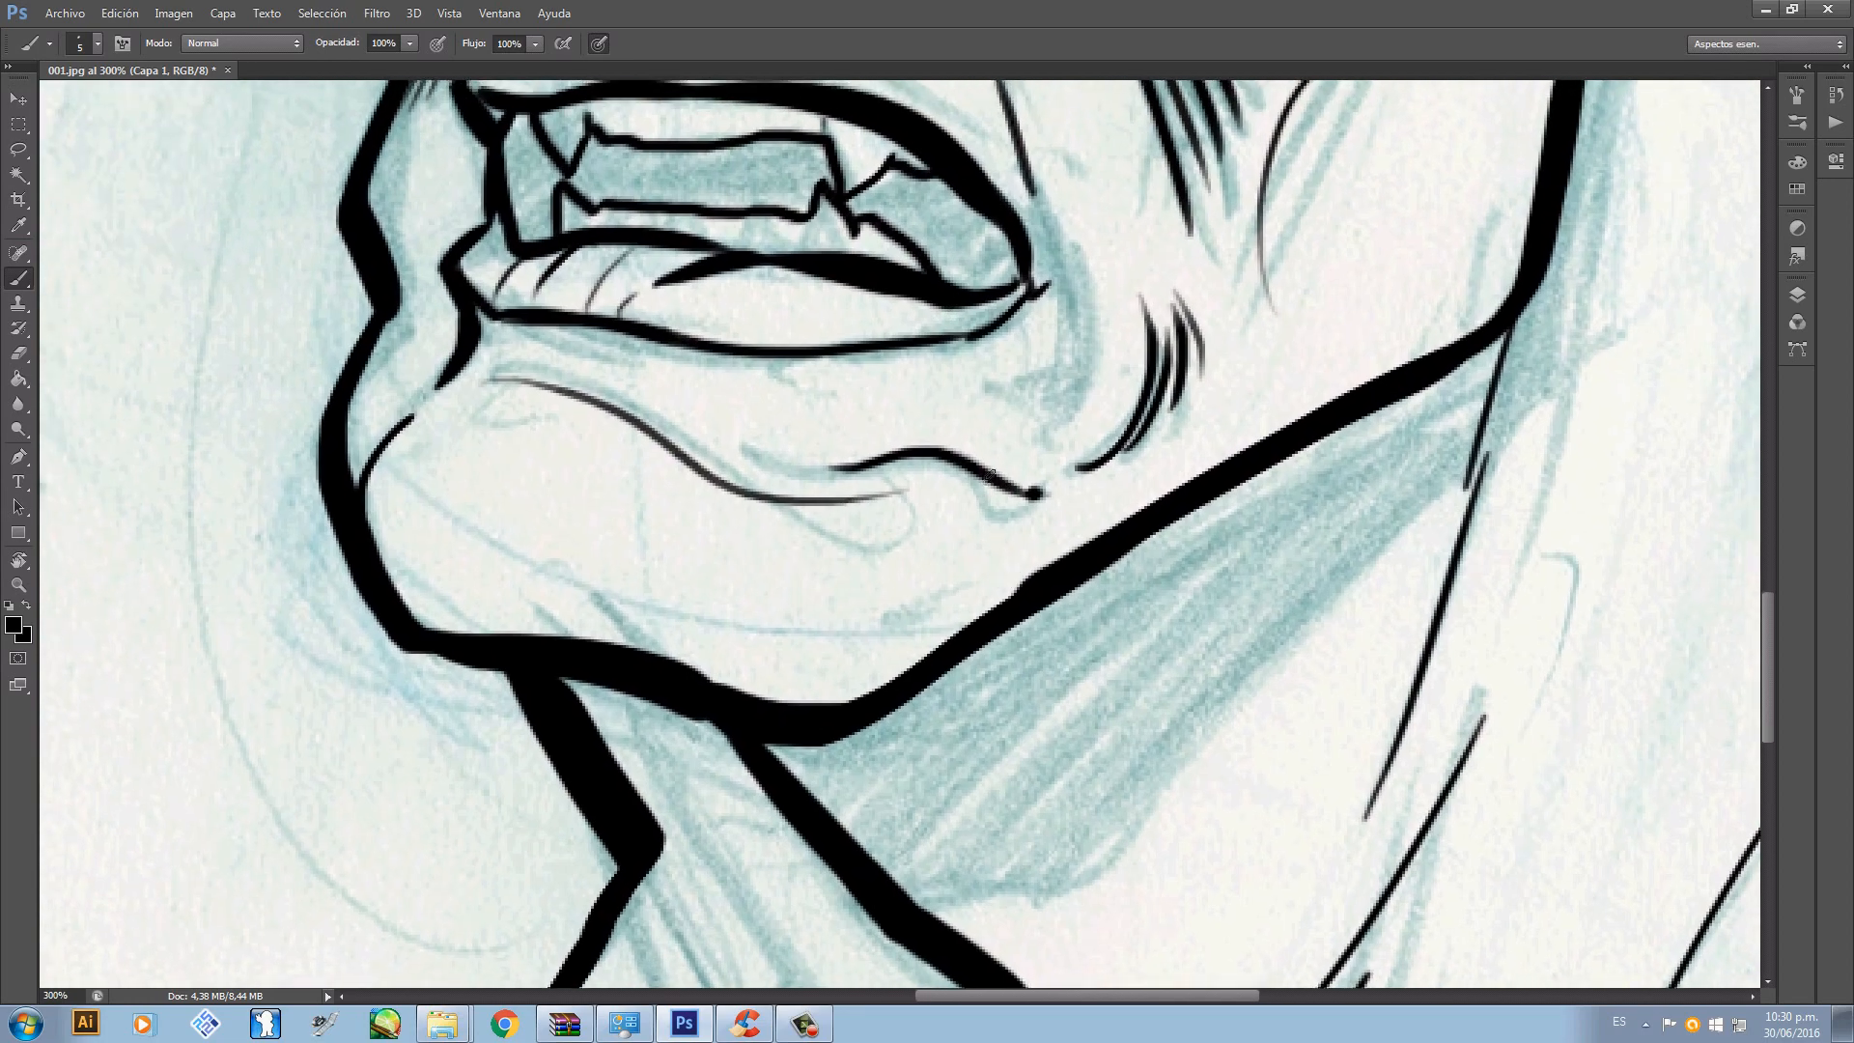
pyautogui.moveTo(1022, 483); pyautogui.dragTo(1070, 417)
pyautogui.moveTo(1057, 224); pyautogui.dragTo(1059, 379)
pyautogui.moveTo(1095, 283); pyautogui.dragTo(1063, 409)
pyautogui.moveTo(878, 422)
pyautogui.mouseDown()
pyautogui.moveTo(952, 551)
pyautogui.moveTo(995, 576)
pyautogui.mouseUp()
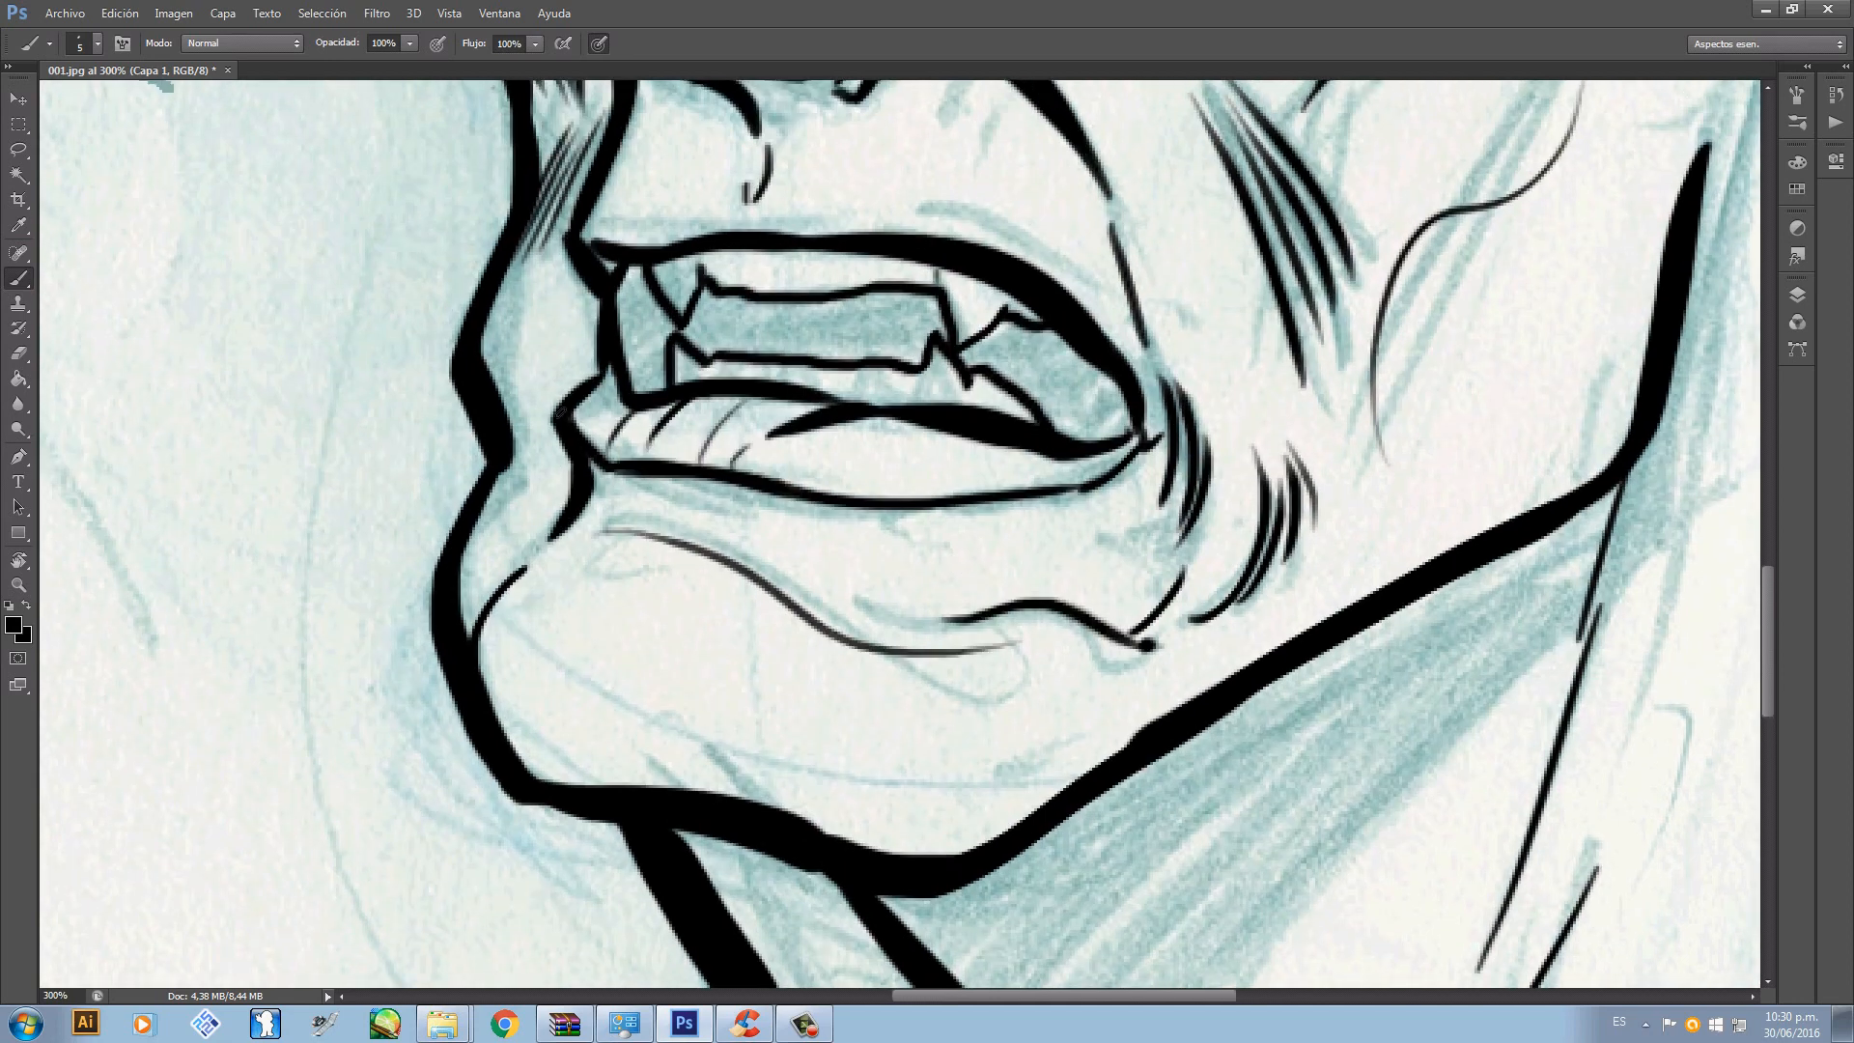
# - Reinforce the far edge of the open mouth and erase a small spot under the lower lip's outline
pyautogui.moveTo(591, 294); pyautogui.dragTo(581, 384)
pyautogui.hotkey('ctrl', 'z')
pyautogui.moveTo(591, 295)
pyautogui.mouseDown()
pyautogui.moveTo(582, 376)
pyautogui.moveTo(598, 314)
pyautogui.moveTo(563, 251)
pyautogui.mouseUp()
pyautogui.hotkey('ctrl', 'z')
pyautogui.moveTo(608, 381); pyautogui.dragTo(607, 300)
pyautogui.press('e')
pyautogui.click(836, 506)
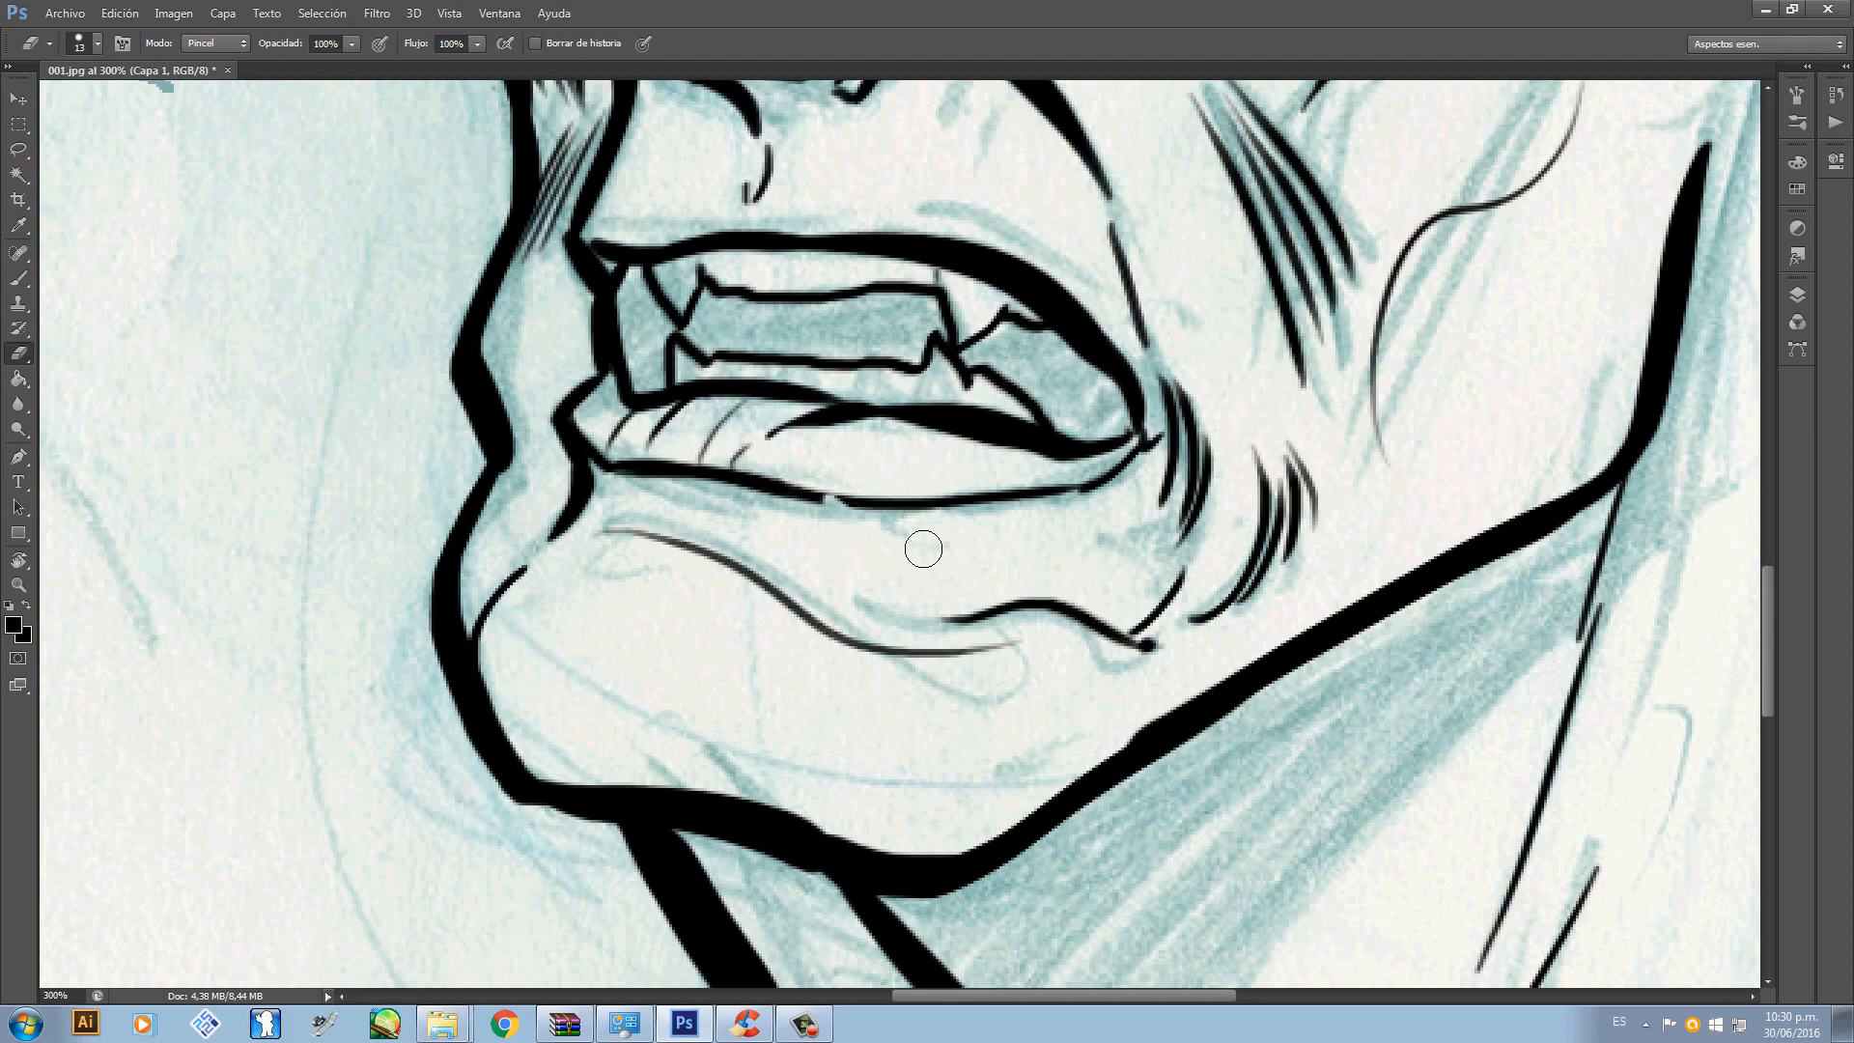
# - Ink short fine strokes in the sideburn hair just in front of the near ear
pyautogui.scroll(-3, 923, 549)
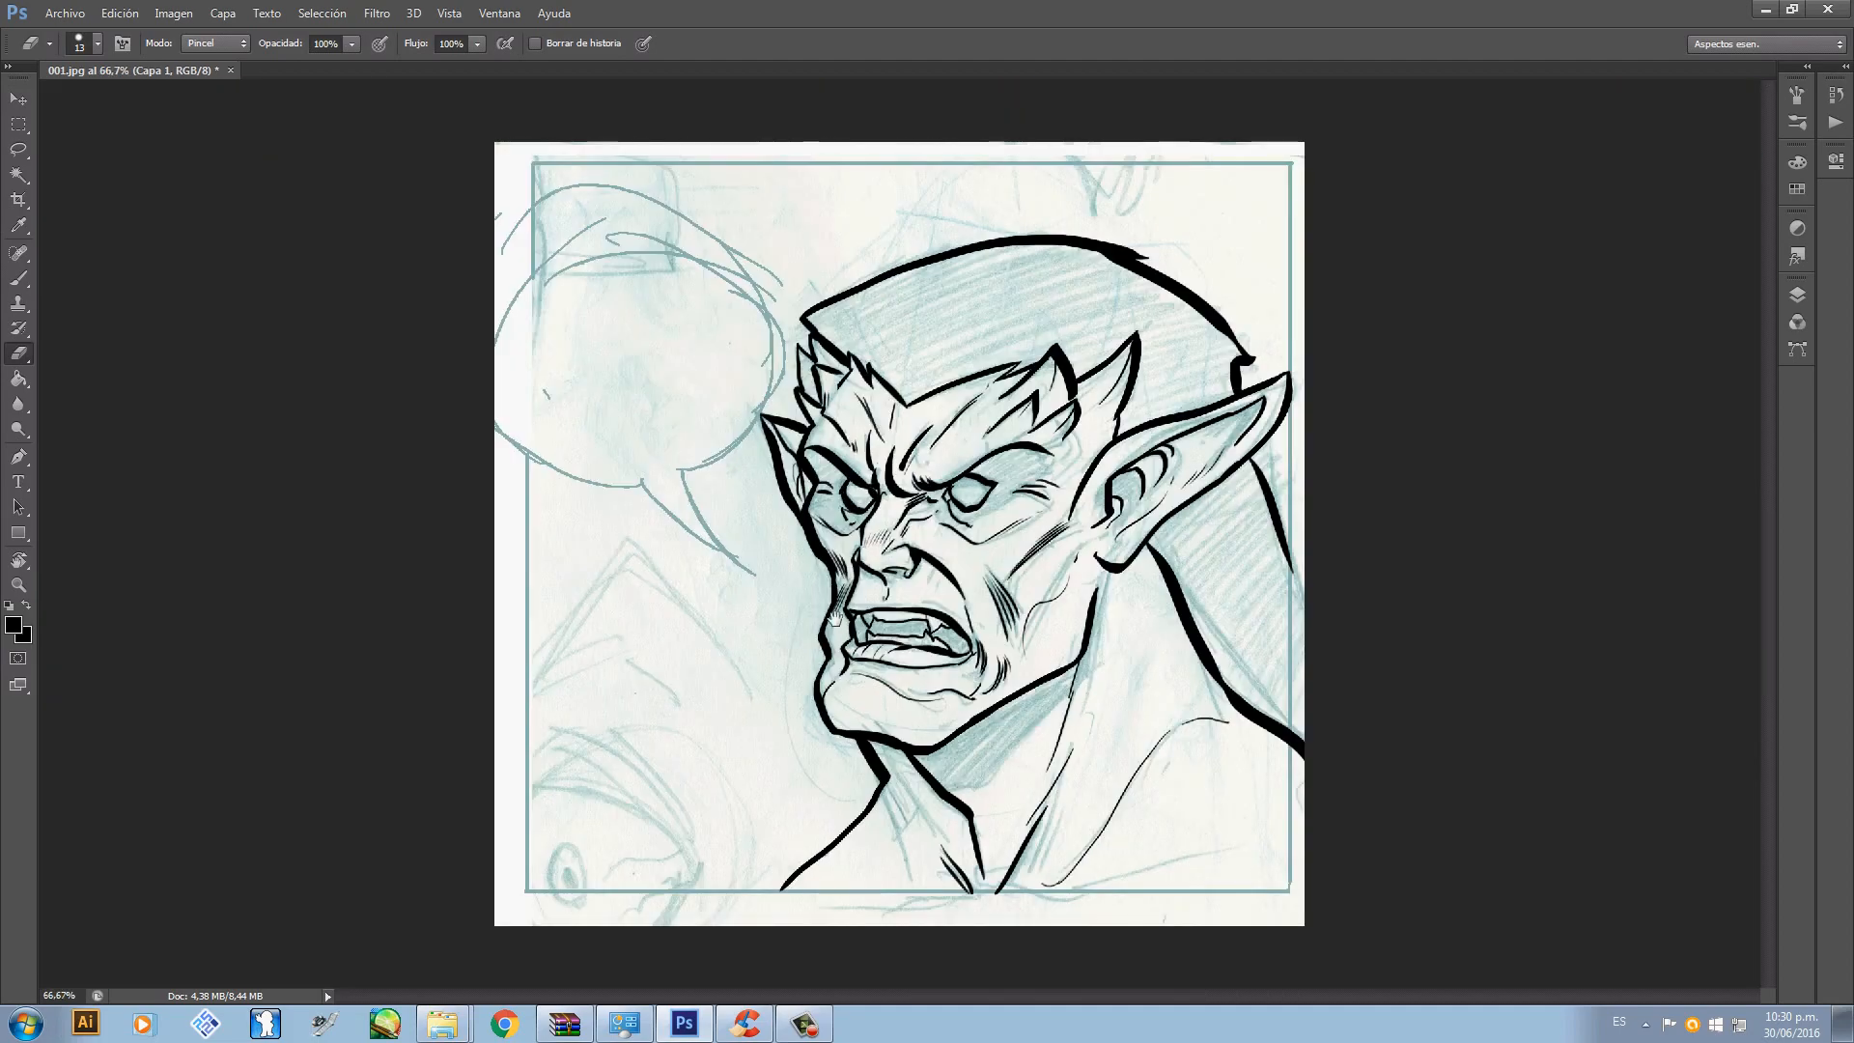
pyautogui.scroll(3, 835, 618)
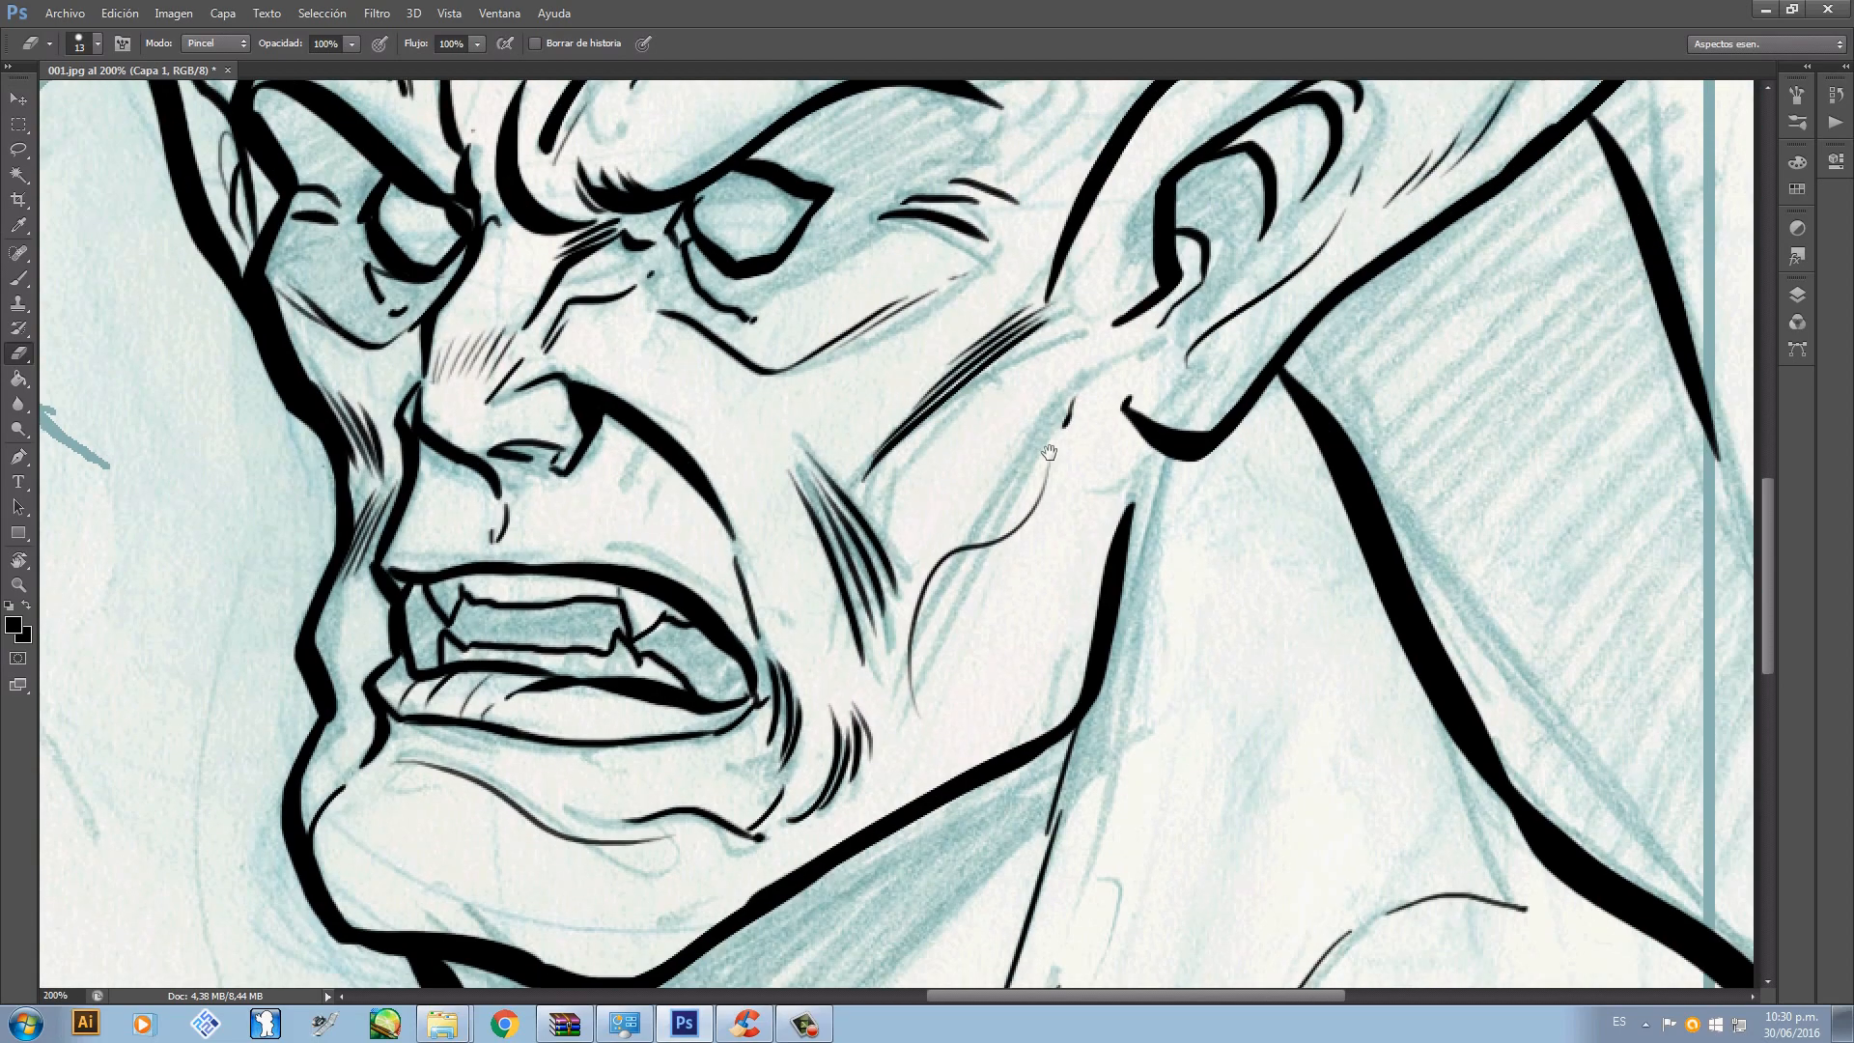
pyautogui.moveTo(1049, 452); pyautogui.dragTo(769, 944)
pyautogui.press('b')
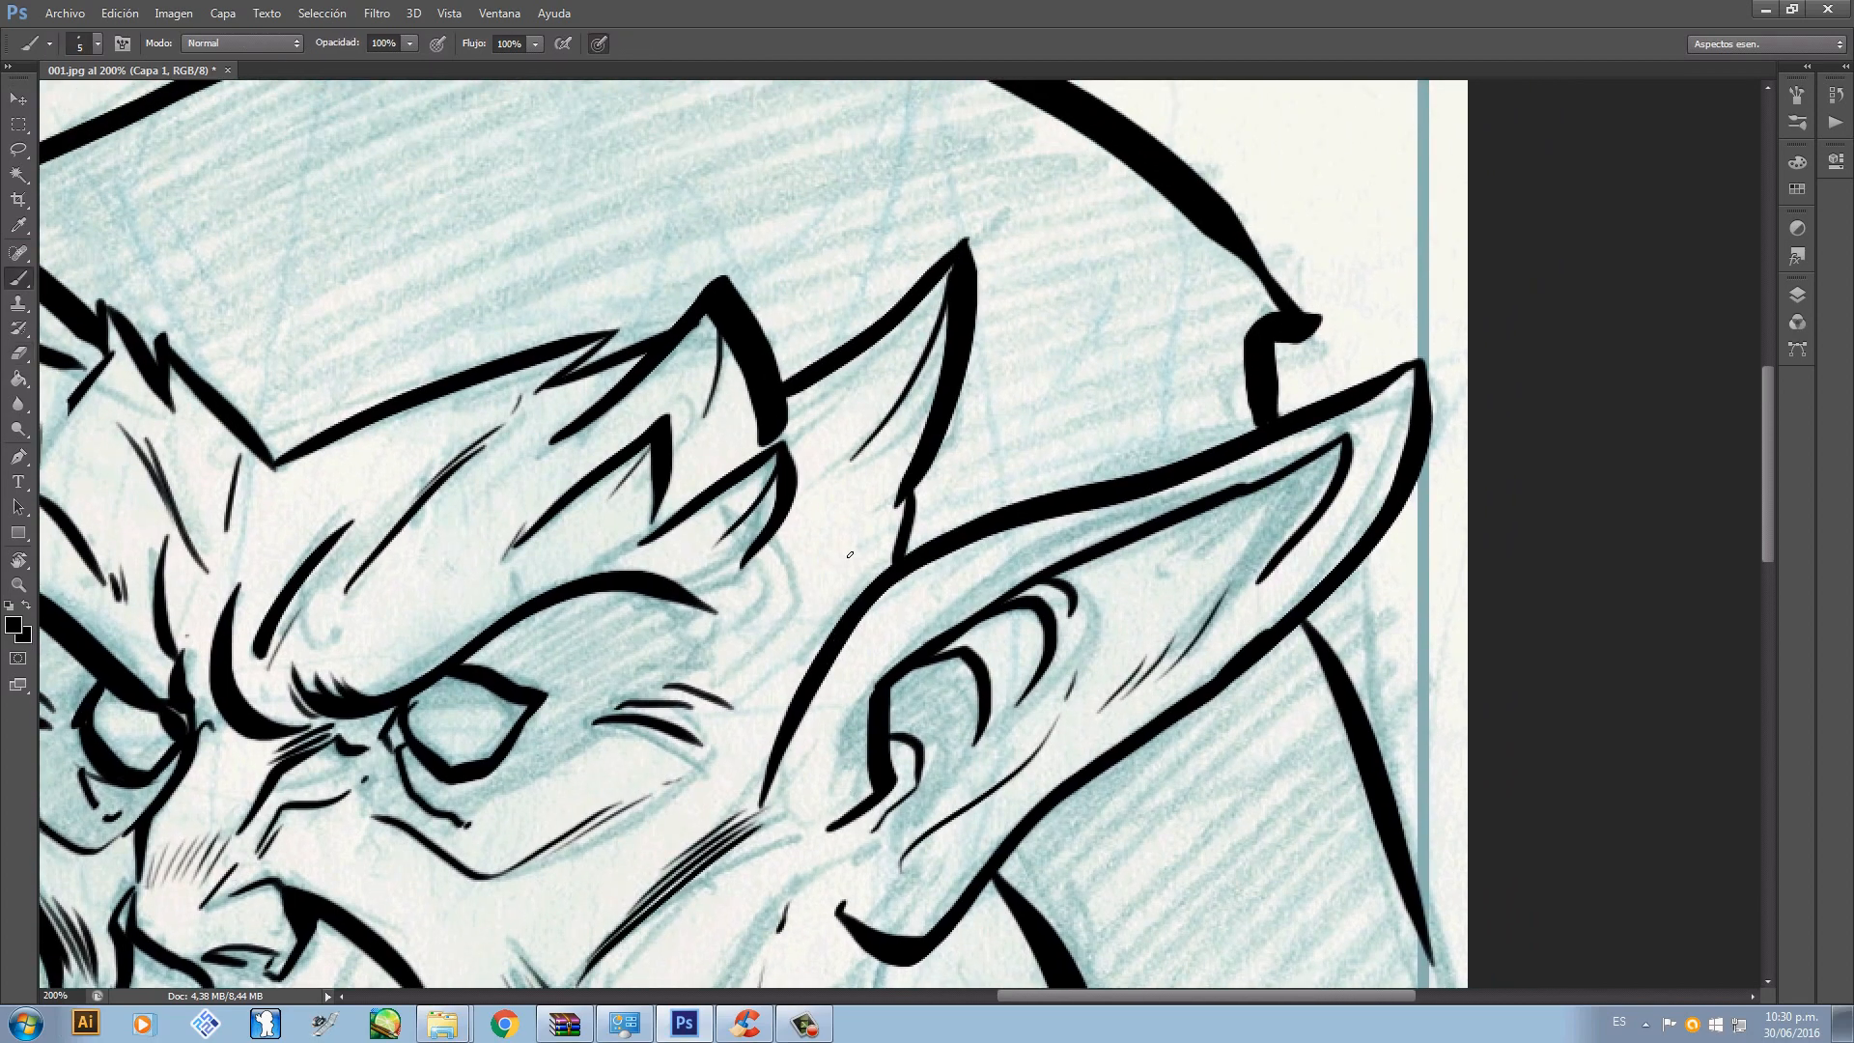
pyautogui.moveTo(861, 514)
pyautogui.mouseDown()
pyautogui.moveTo(822, 574)
pyautogui.moveTo(842, 558)
pyautogui.mouseUp()
# - Thicken the upper end of the thin cheek muscle line beside the near earlobe
pyautogui.moveTo(850, 678)
pyautogui.mouseDown()
pyautogui.moveTo(942, 374)
pyautogui.moveTo(913, 58)
pyautogui.moveTo(821, 376)
pyautogui.moveTo(801, 380)
pyautogui.moveTo(828, 245)
pyautogui.mouseUp()
pyautogui.hotkey('ctrl', 'z')
pyautogui.moveTo(803, 307); pyautogui.dragTo(826, 261)
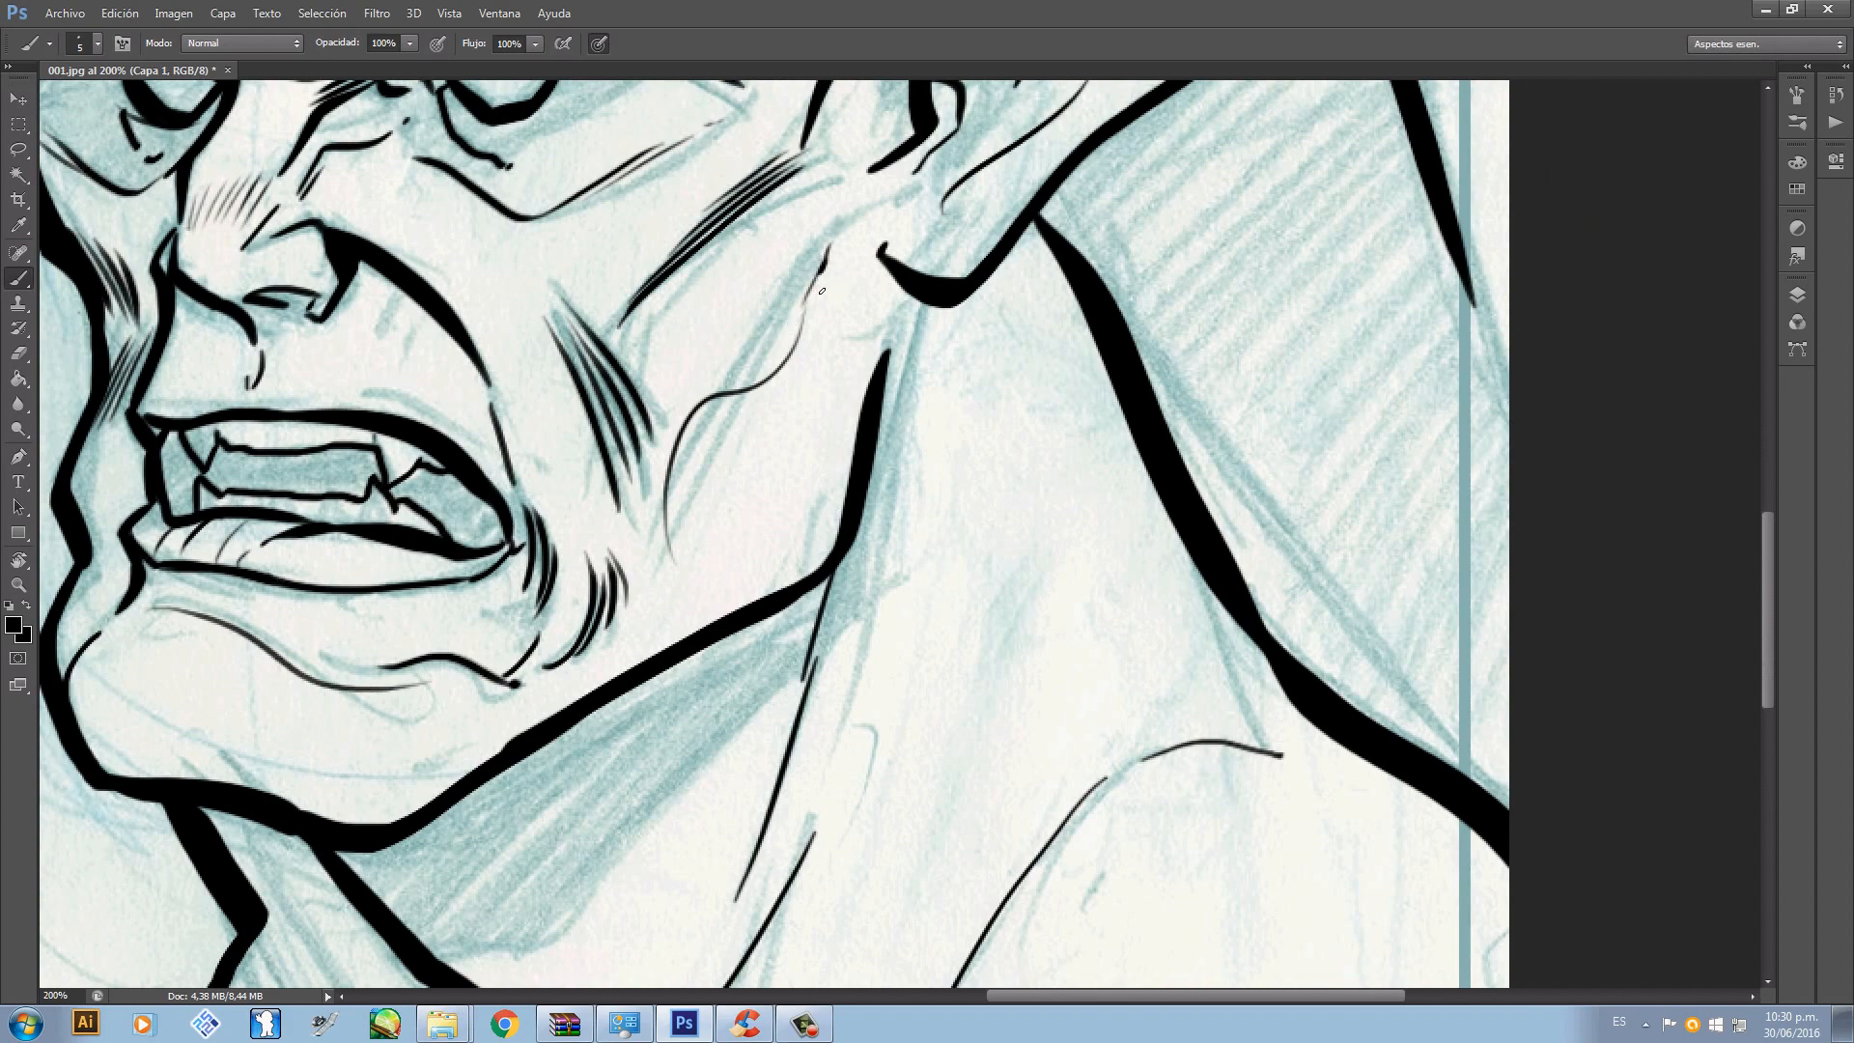
# - Ink short hatch strokes inside the far side of the neck and a curved stroke at the collarbone line's lower end
pyautogui.moveTo(788, 562)
pyautogui.mouseDown()
pyautogui.moveTo(843, 447)
pyautogui.moveTo(647, 556)
pyautogui.mouseUp()
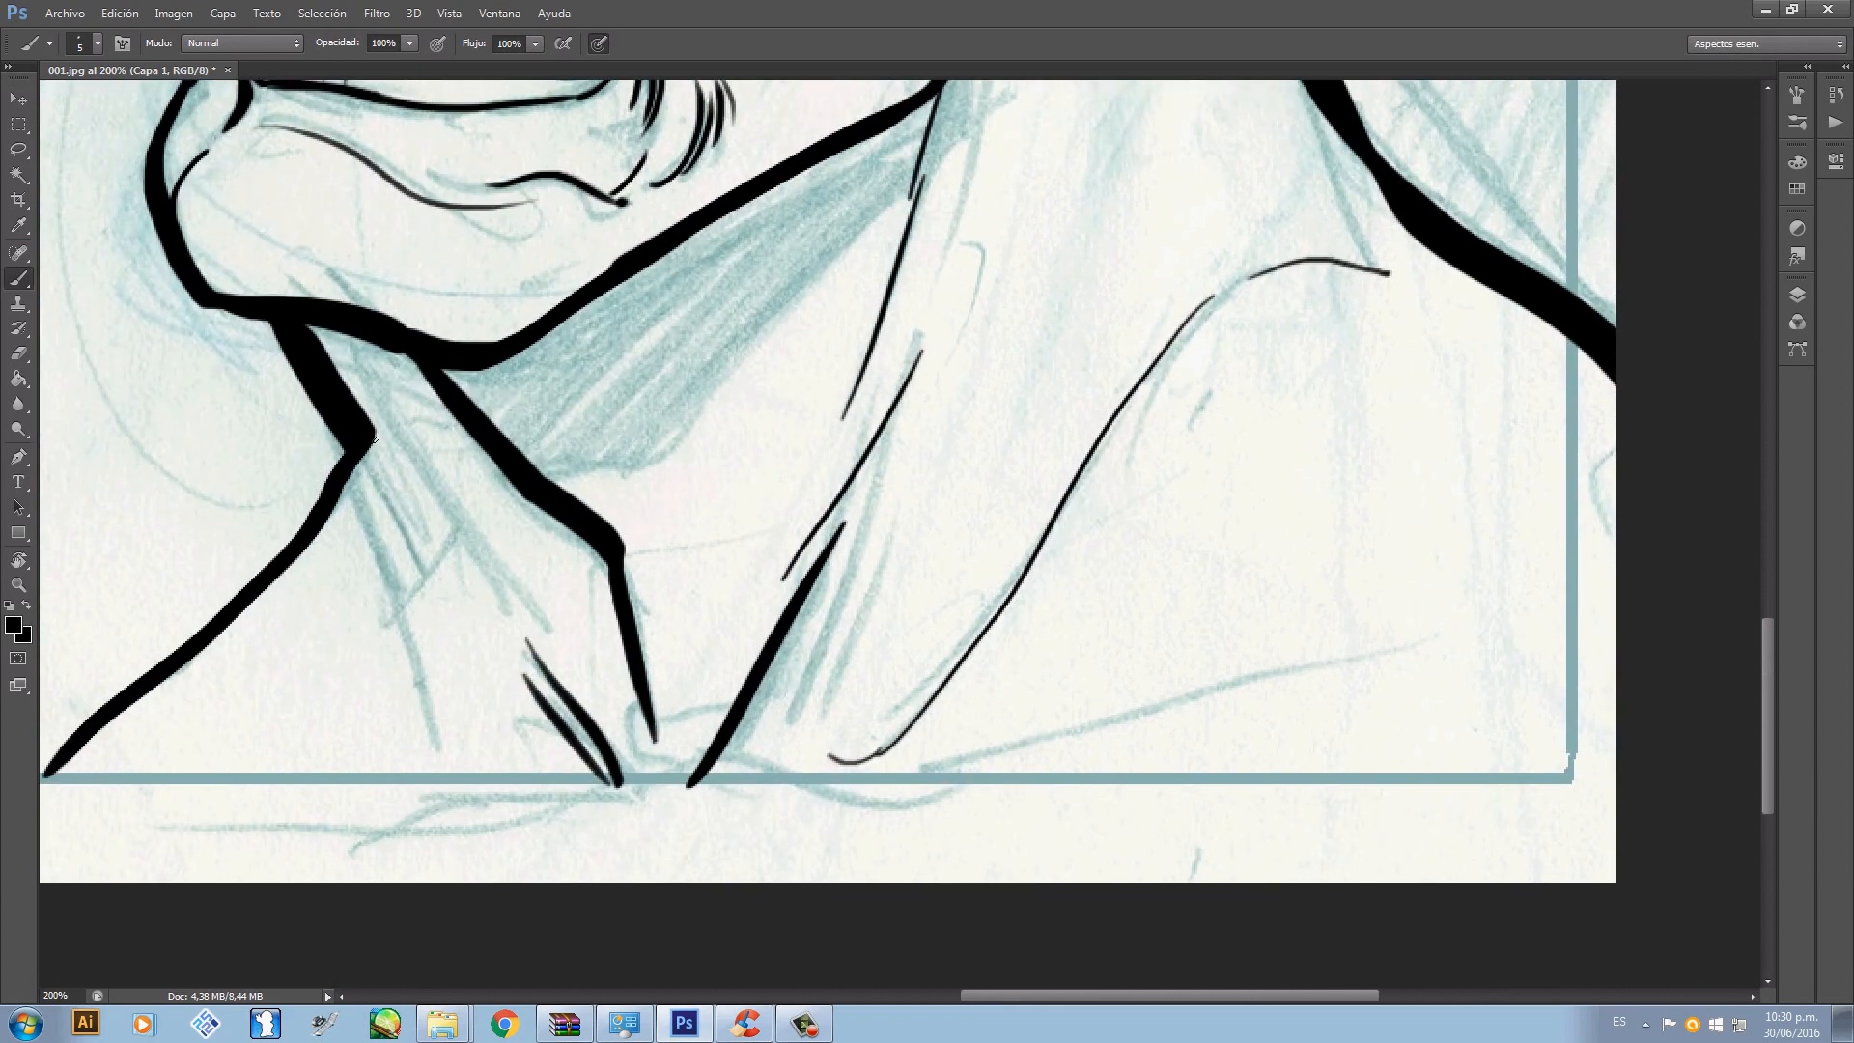
pyautogui.moveTo(371, 436); pyautogui.dragTo(426, 531)
pyautogui.moveTo(1060, 663); pyautogui.dragTo(739, 704)
pyautogui.moveTo(496, 796); pyautogui.dragTo(614, 754)
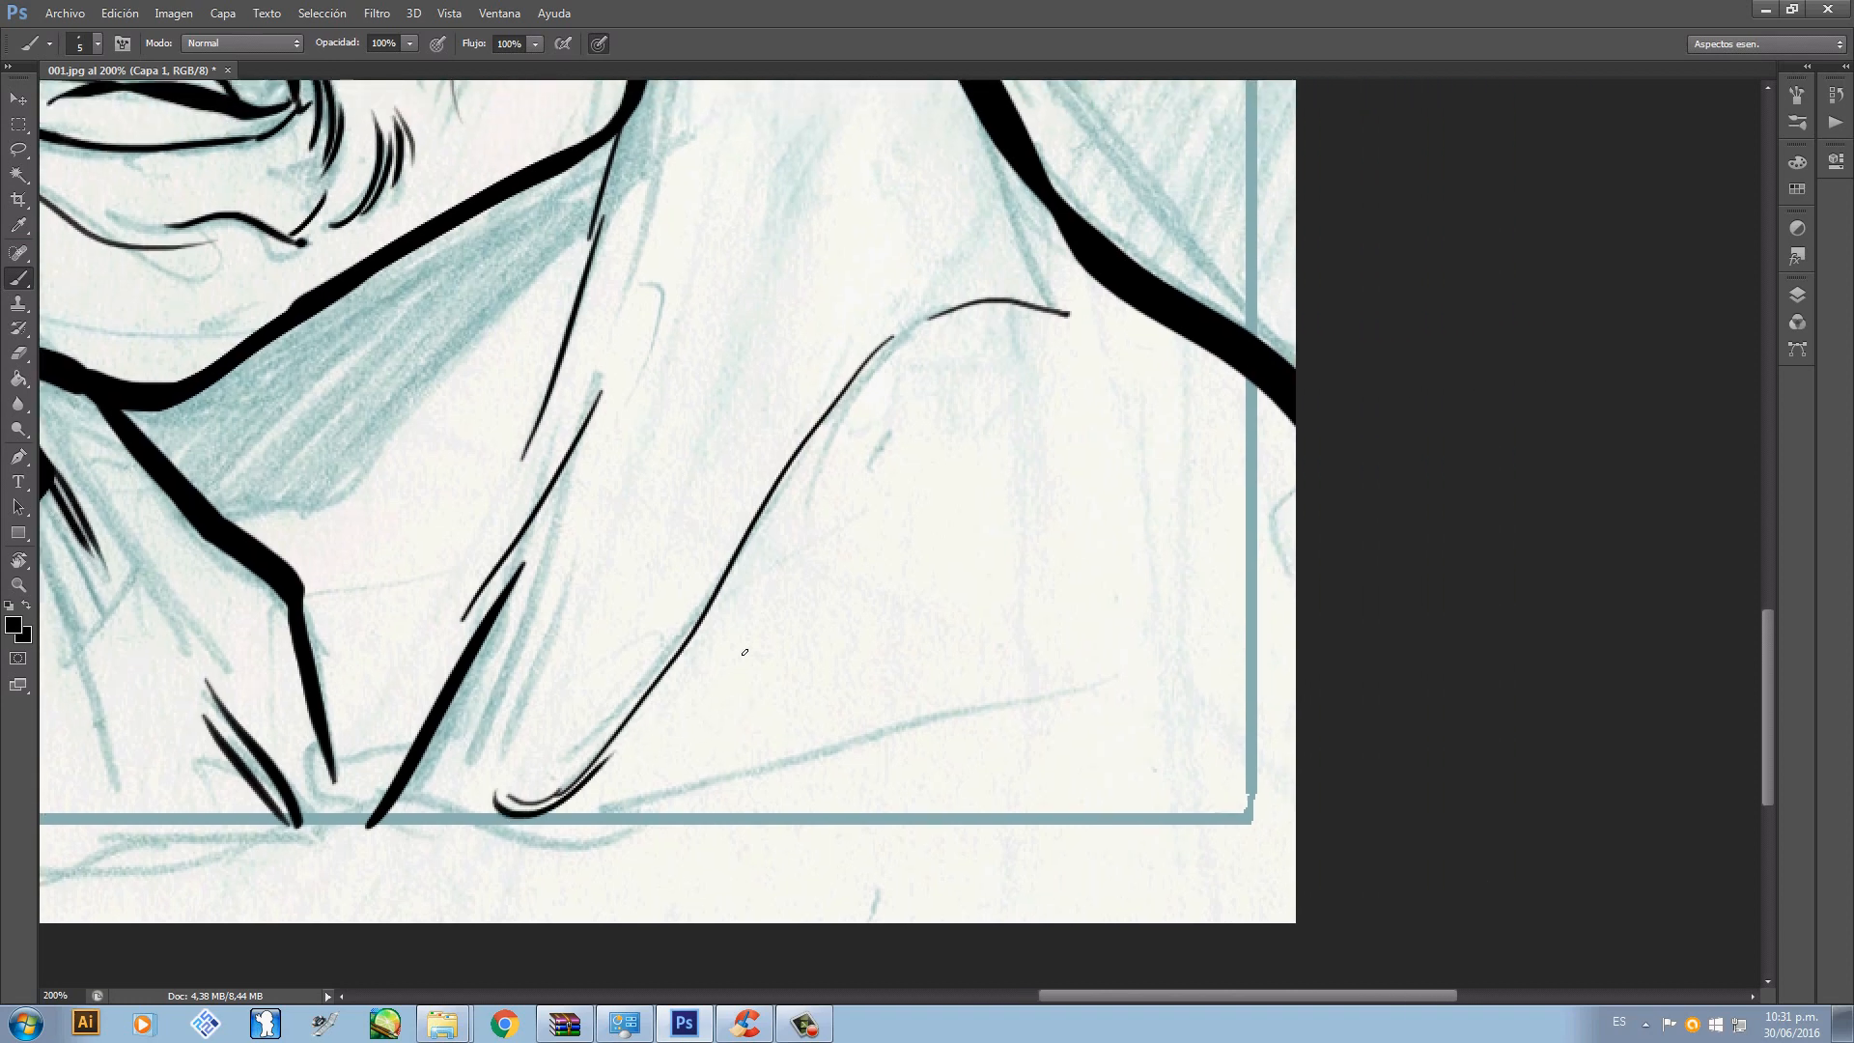
# - Ink a group of long tapered strokes on the near shoulder below the collarbone line
pyautogui.moveTo(1137, 796); pyautogui.dragTo(1037, 577)
pyautogui.moveTo(1108, 762)
pyautogui.mouseDown()
pyautogui.moveTo(1056, 677)
pyautogui.moveTo(992, 476)
pyautogui.mouseUp()
pyautogui.hotkey('ctrl', 'alt', 'z')
pyautogui.hotkey('ctrl', 'alt', 'z')
pyautogui.moveTo(1036, 669); pyautogui.dragTo(960, 451)
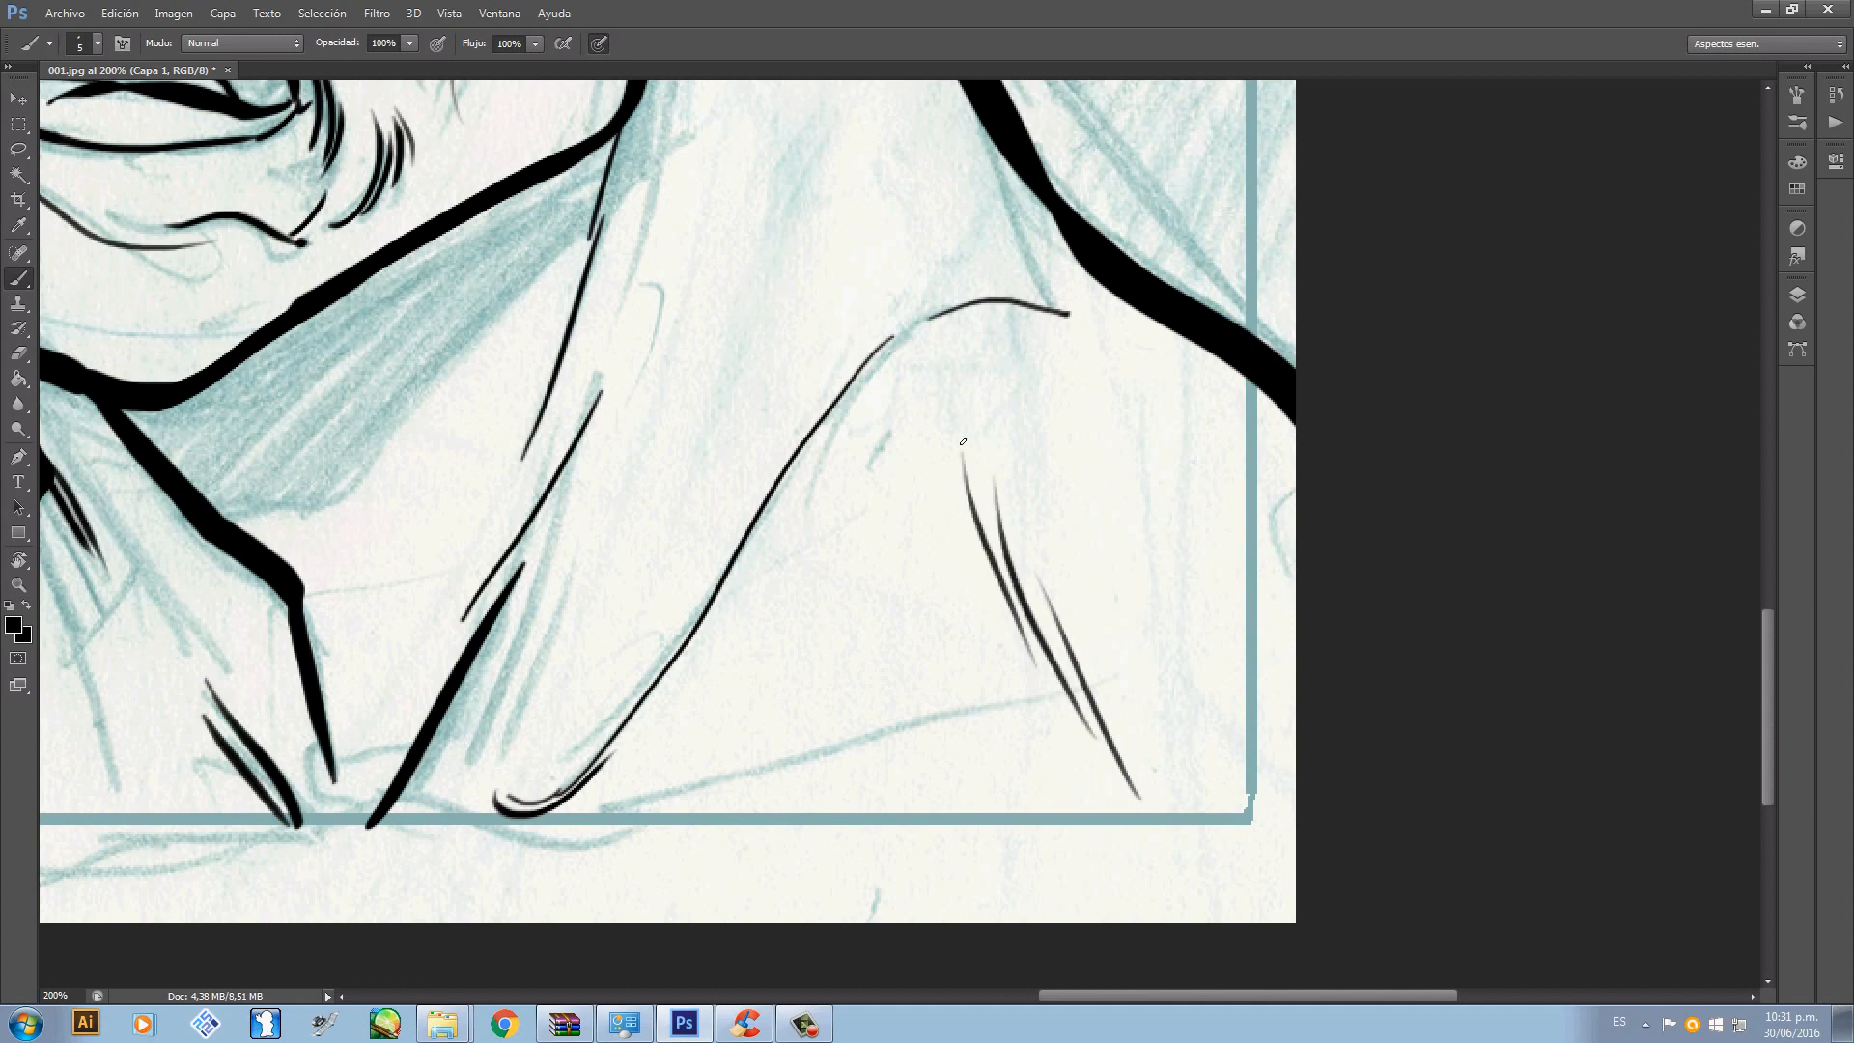
pyautogui.moveTo(975, 593)
pyautogui.mouseDown()
pyautogui.moveTo(911, 412)
pyautogui.moveTo(998, 612)
pyautogui.mouseUp()
# - Ink fine strokes beside the neck muscle line and a thin broken line rising from the throat outline
pyautogui.moveTo(591, 751); pyautogui.dragTo(732, 537)
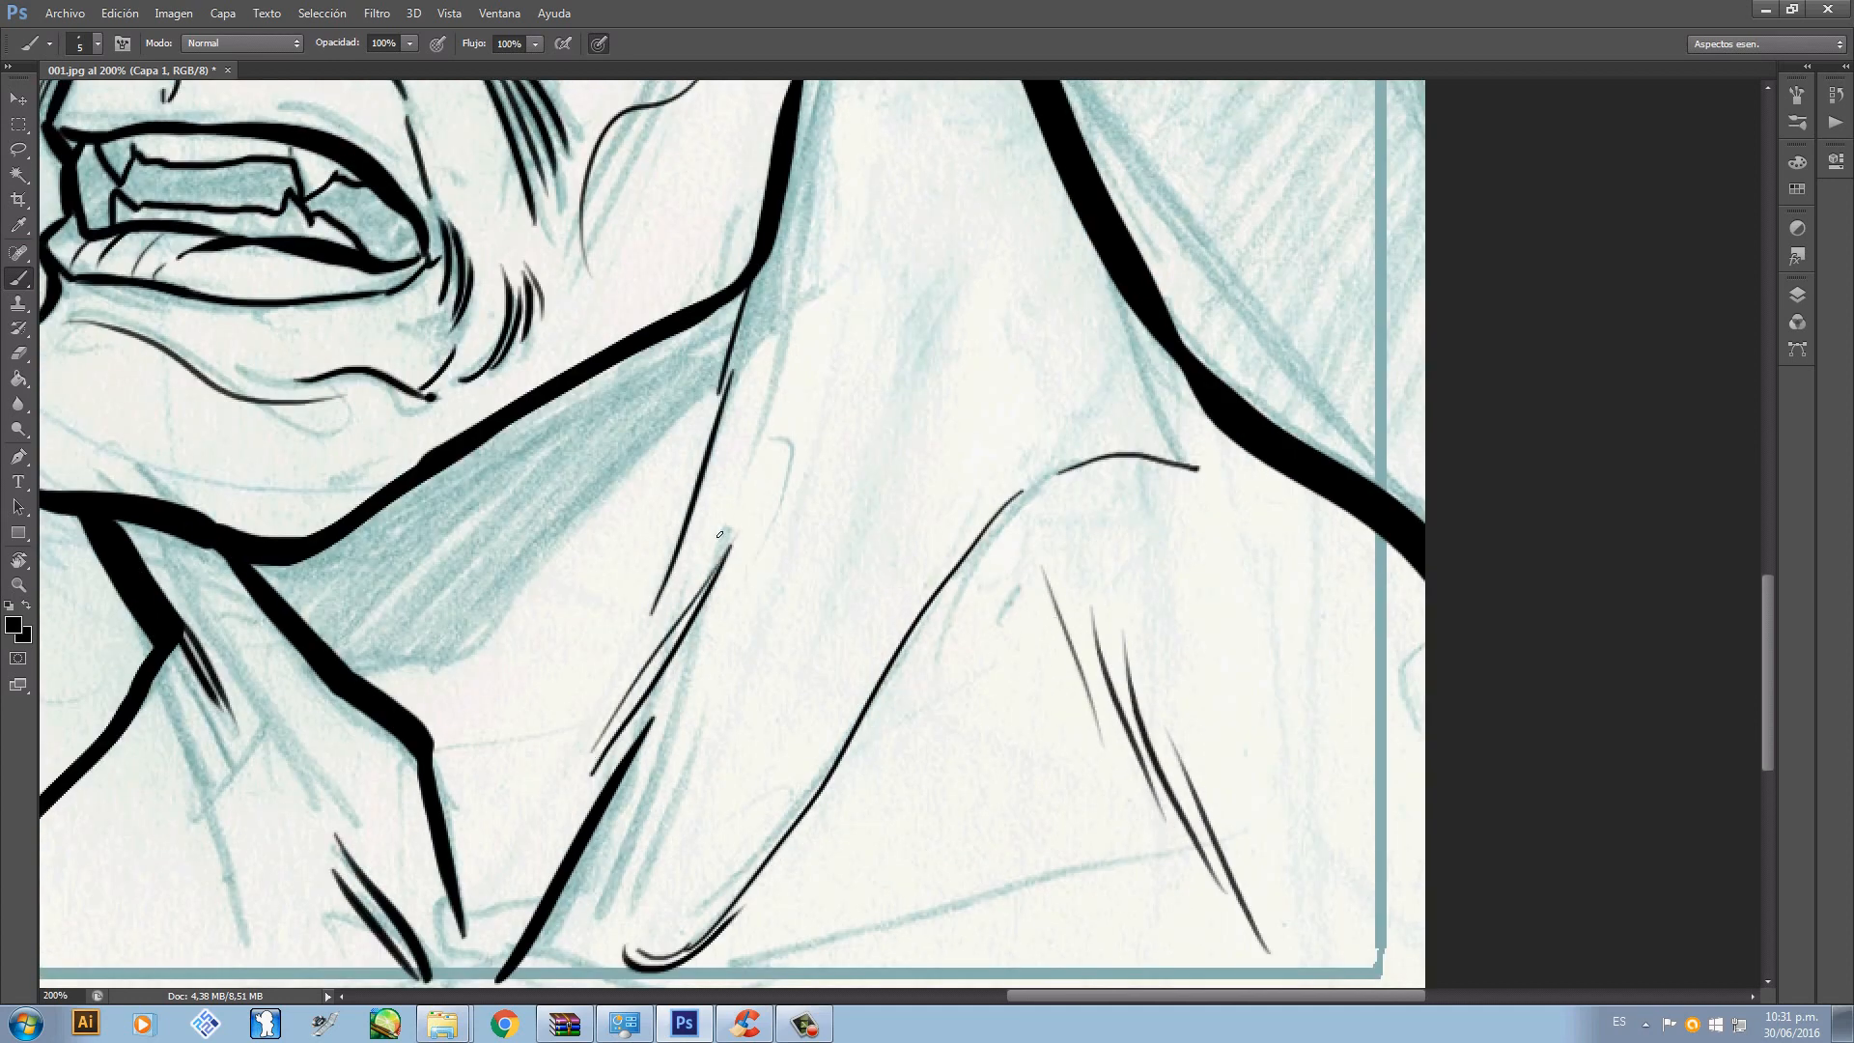
pyautogui.hotkey('ctrl', 'alt', 'z')
pyautogui.moveTo(628, 709); pyautogui.dragTo(726, 500)
pyautogui.moveTo(437, 742)
pyautogui.mouseDown()
pyautogui.moveTo(478, 731)
pyautogui.moveTo(592, 623)
pyautogui.mouseUp()
pyautogui.moveTo(609, 580); pyautogui.dragTo(630, 548)
# - Show the white Capa 2 layer to check the line art without the sketch, and hide it again
pyautogui.hotkey('ctrl', '-')
pyautogui.hotkey('ctrl', '-')
pyautogui.hotkey('ctrl', '-')
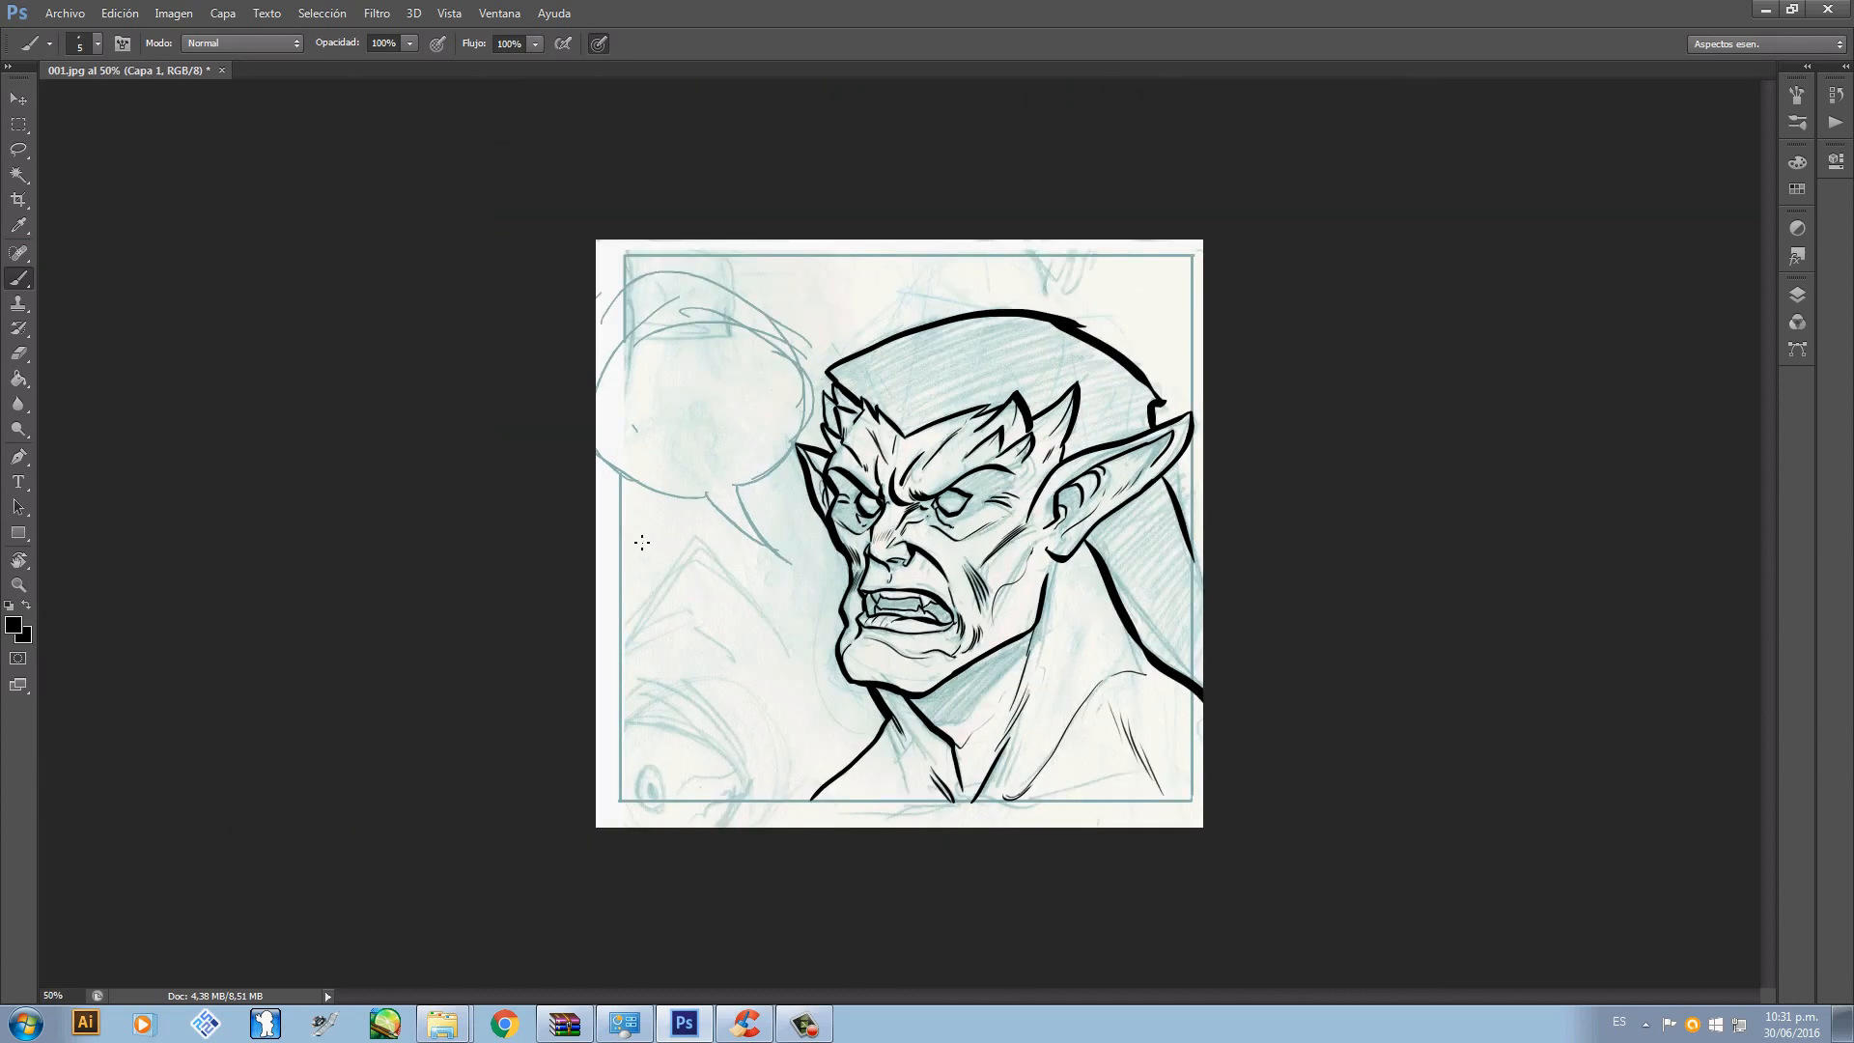
pyautogui.click(1797, 297)
pyautogui.click(1555, 430)
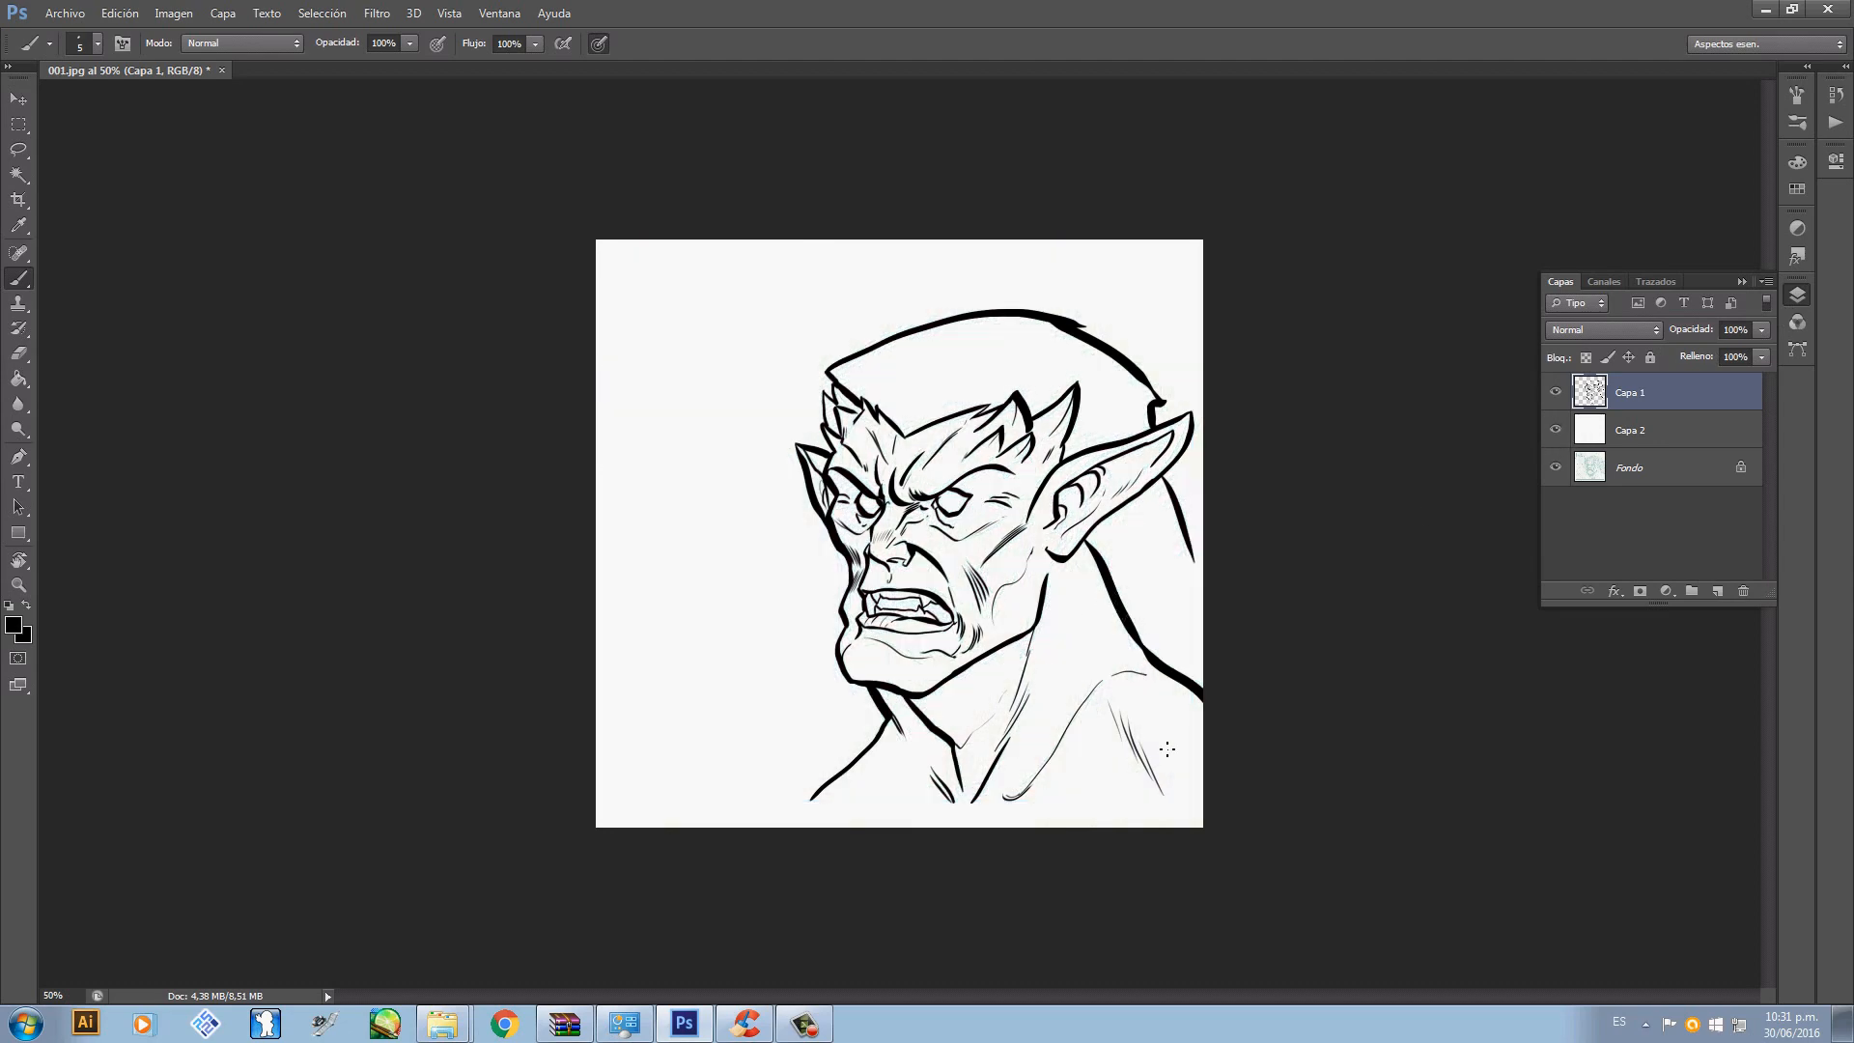
pyautogui.hotkey('ctrl', '+')
pyautogui.hotkey('ctrl', '+')
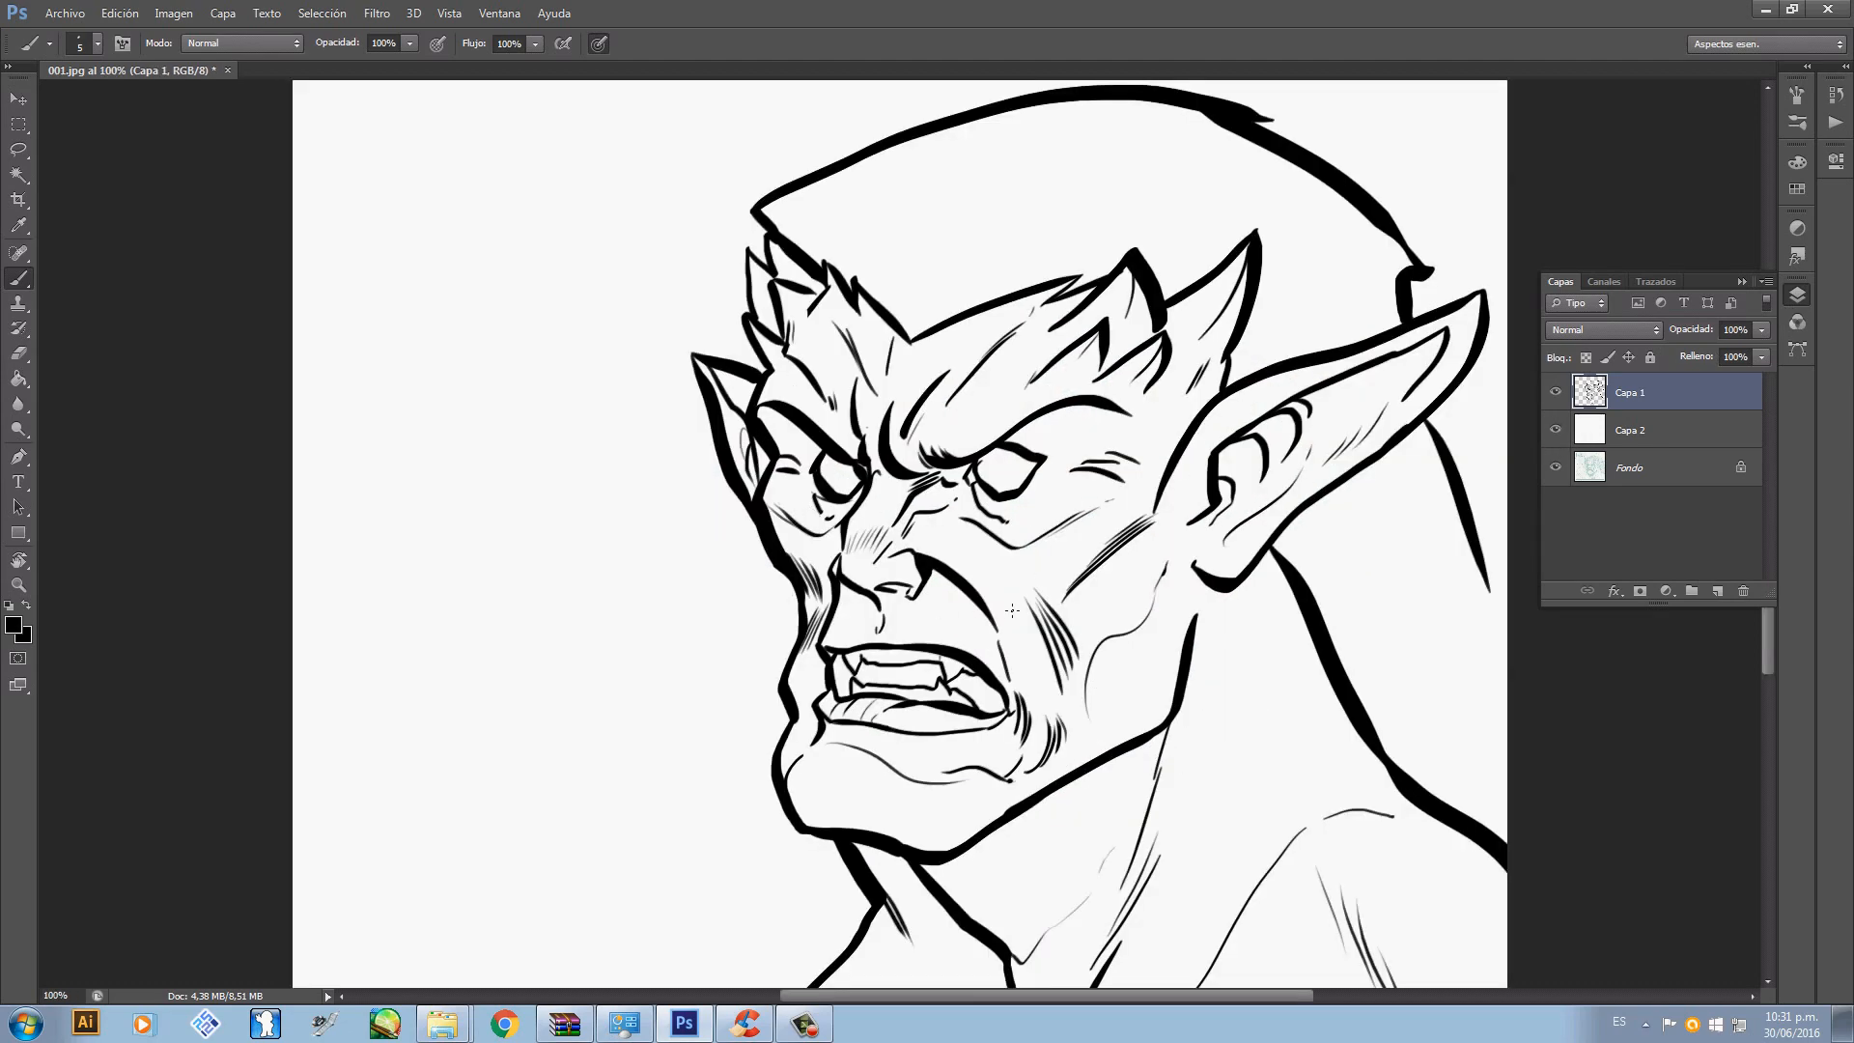
pyautogui.click(1555, 430)
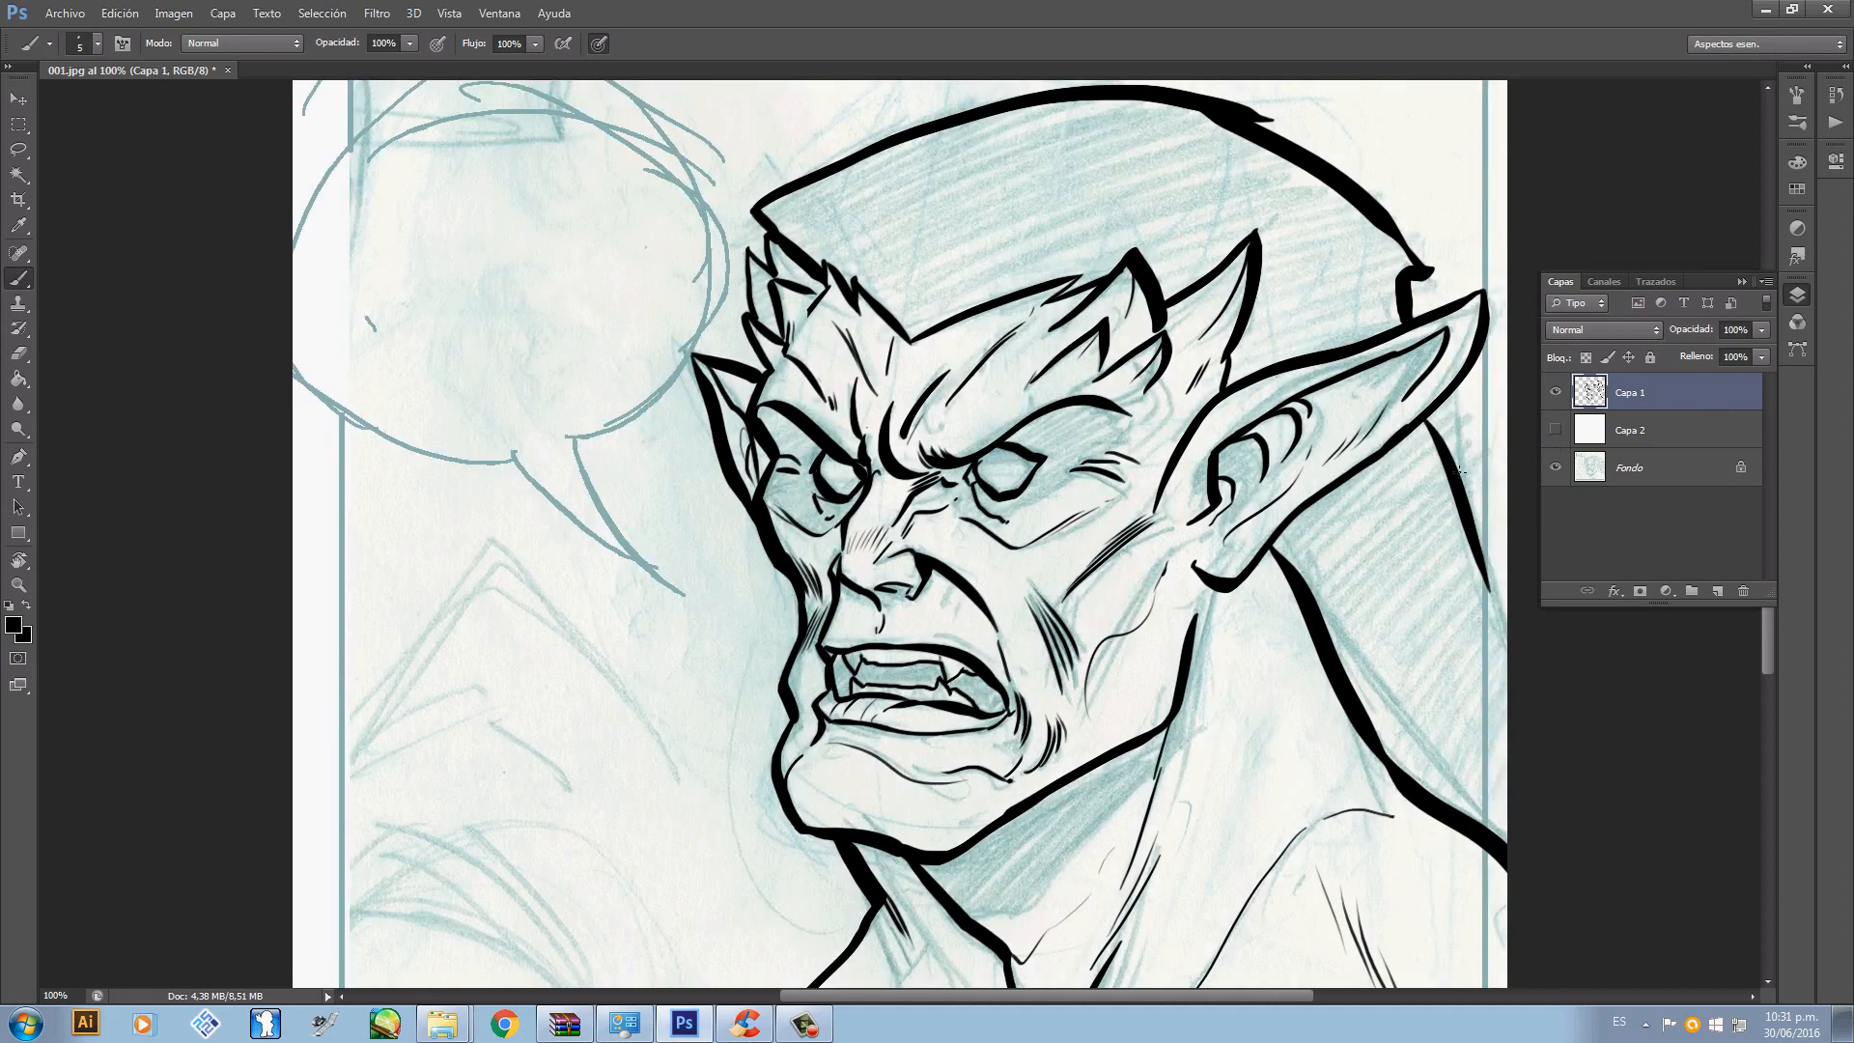
# - Extend the outer line behind the near ear down to the edge of the canvas
pyautogui.hotkey('ctrl', '+')
pyautogui.moveTo(908, 785); pyautogui.dragTo(315, 579)
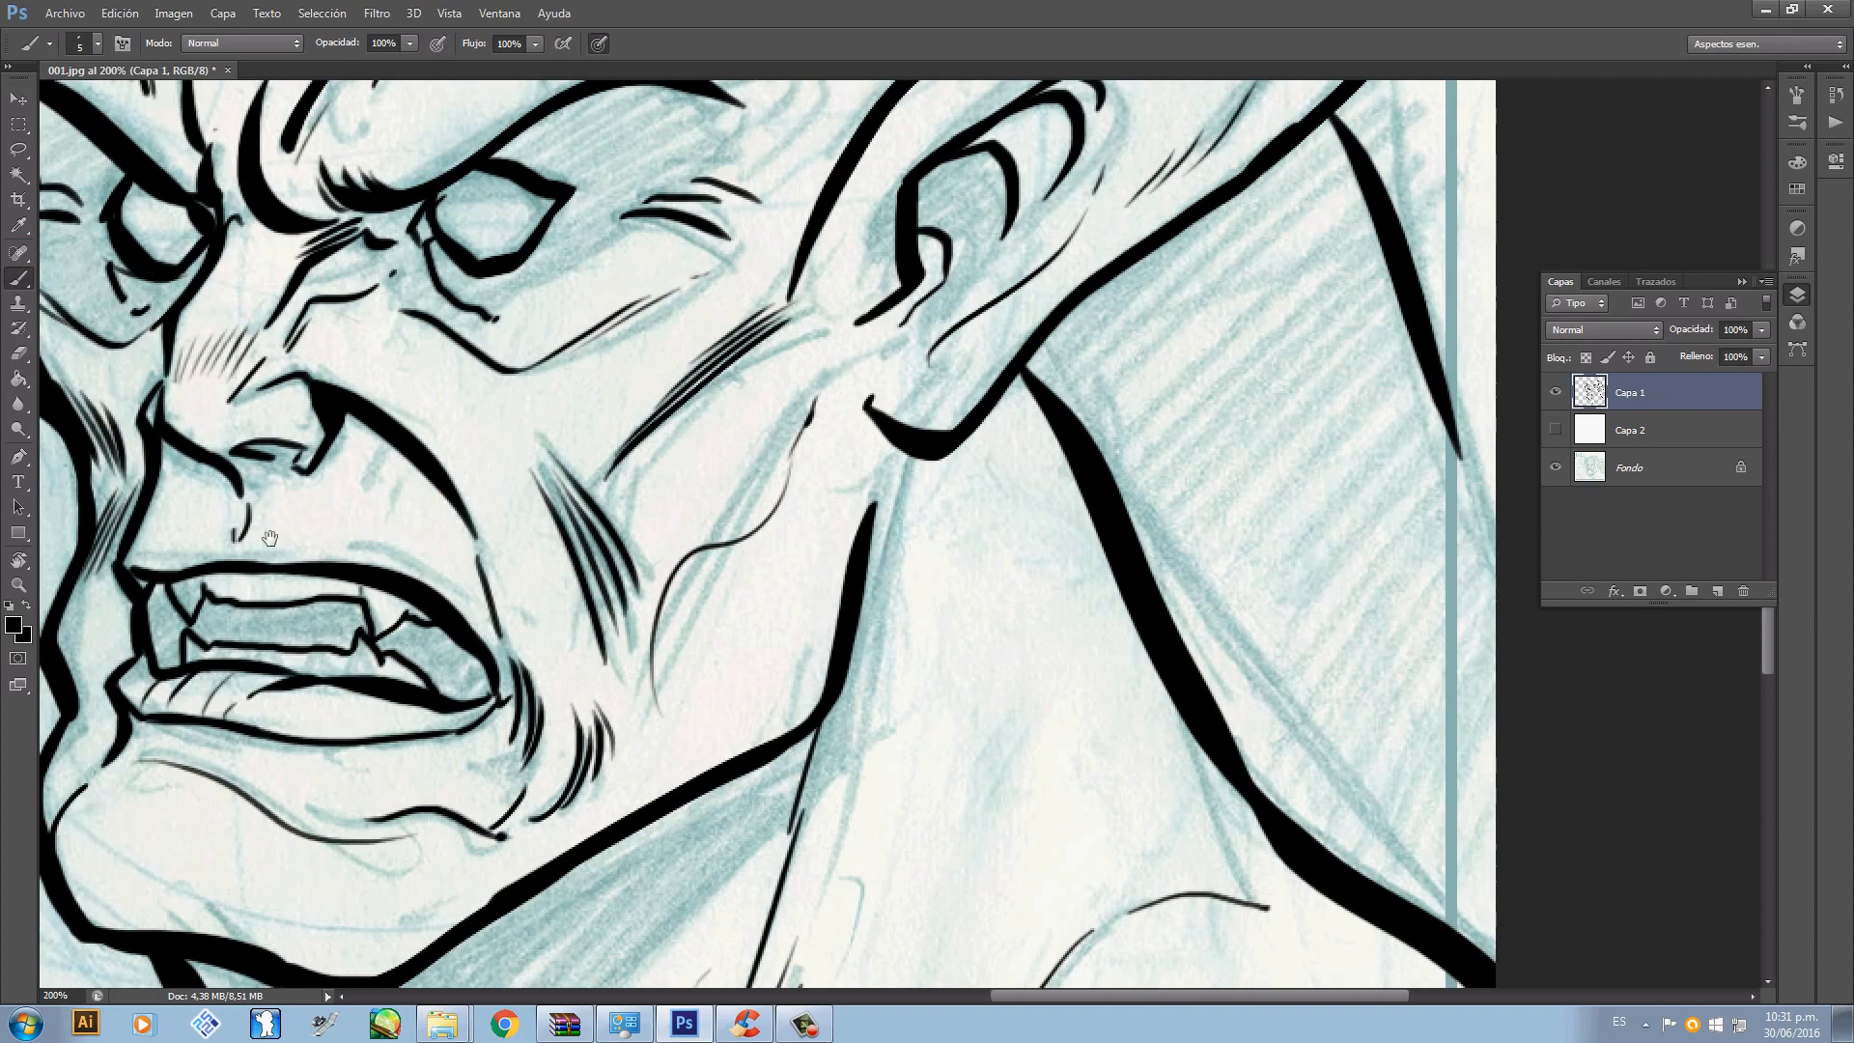
pyautogui.moveTo(1251, 802); pyautogui.dragTo(630, 703)
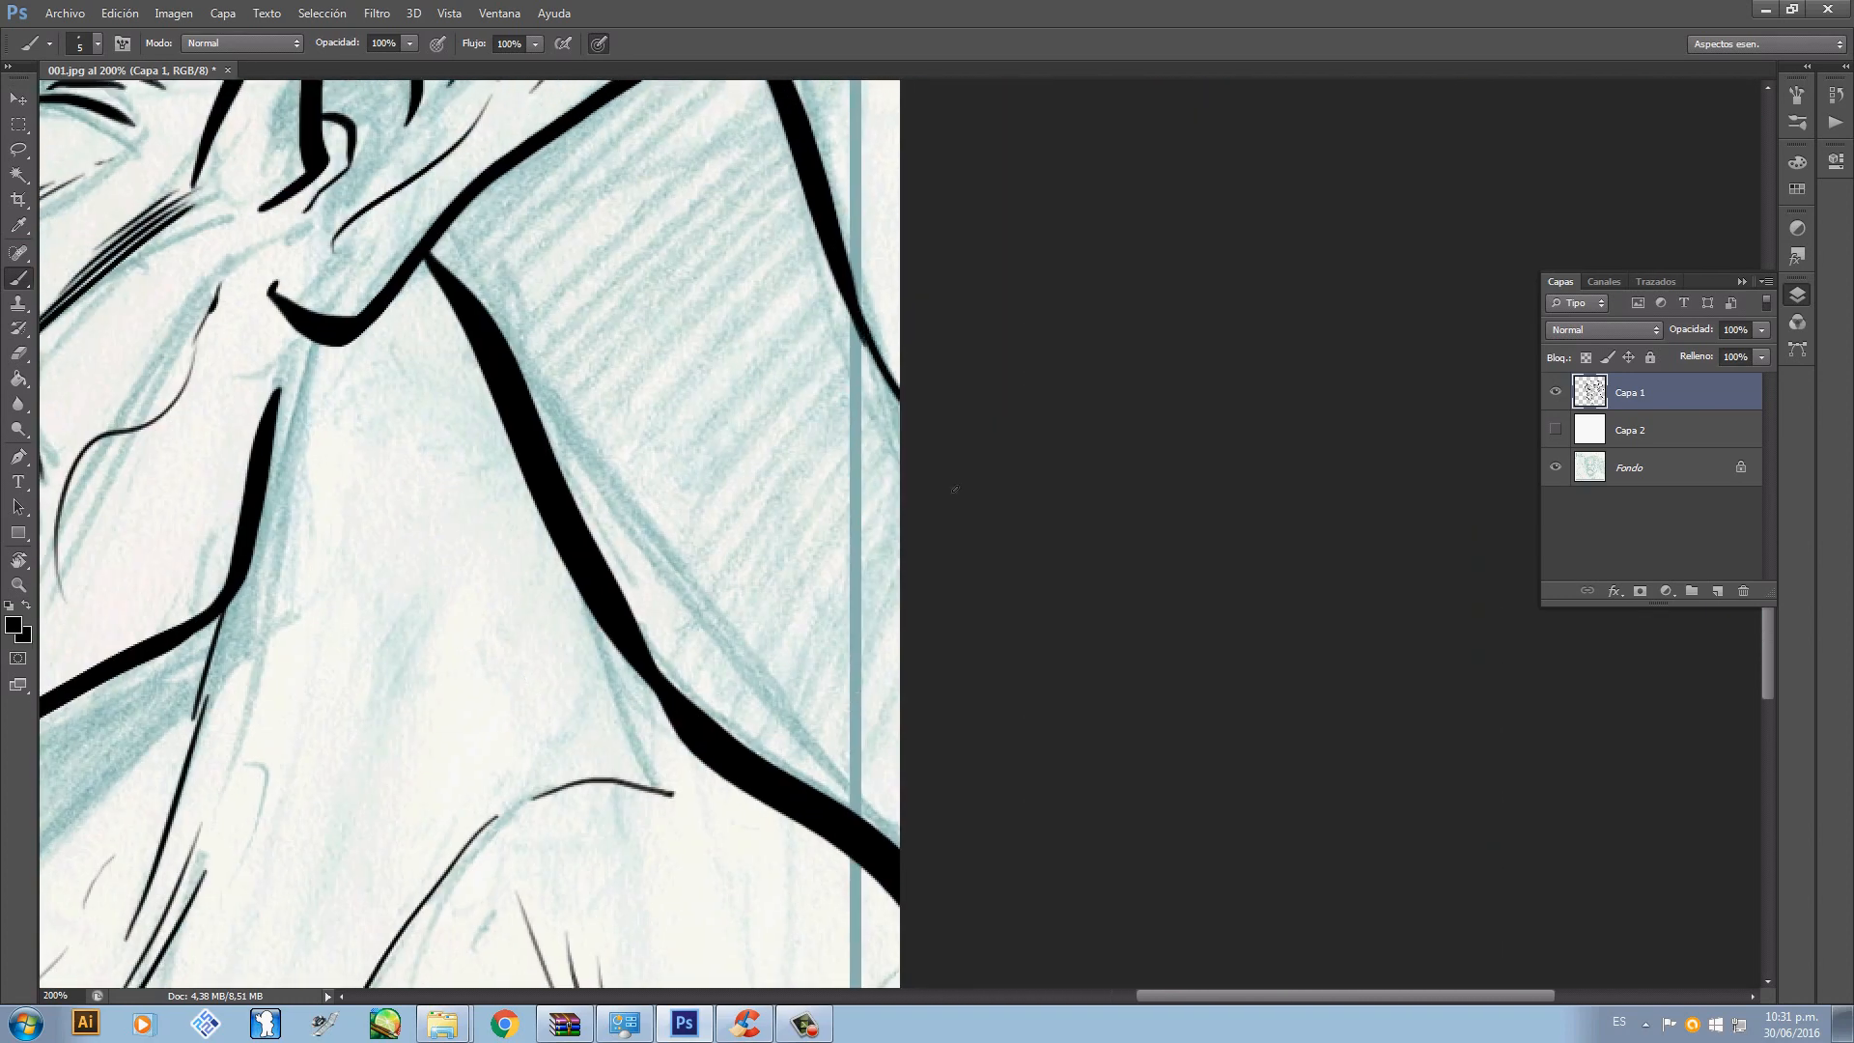
pyautogui.moveTo(820, 402); pyautogui.dragTo(1135, 800)
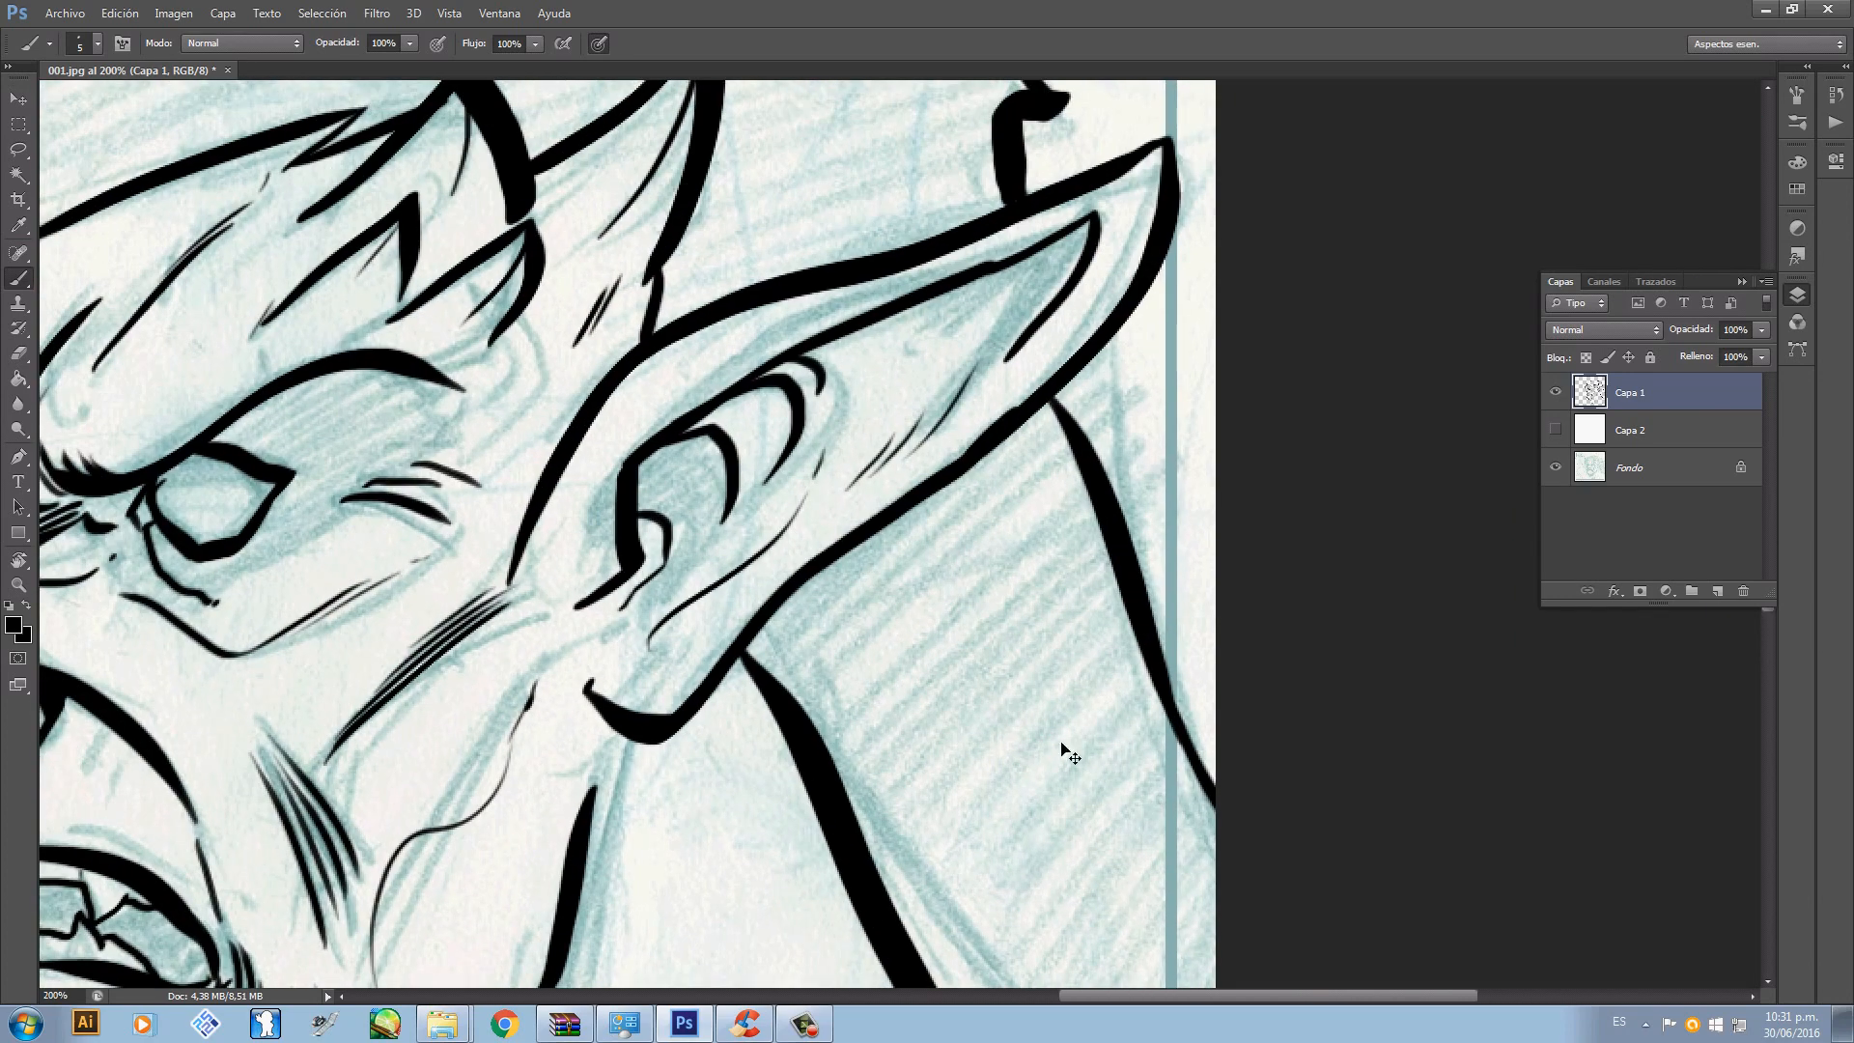
pyautogui.hotkey('ctrl', '-')
pyautogui.moveTo(682, 465); pyautogui.dragTo(896, 601)
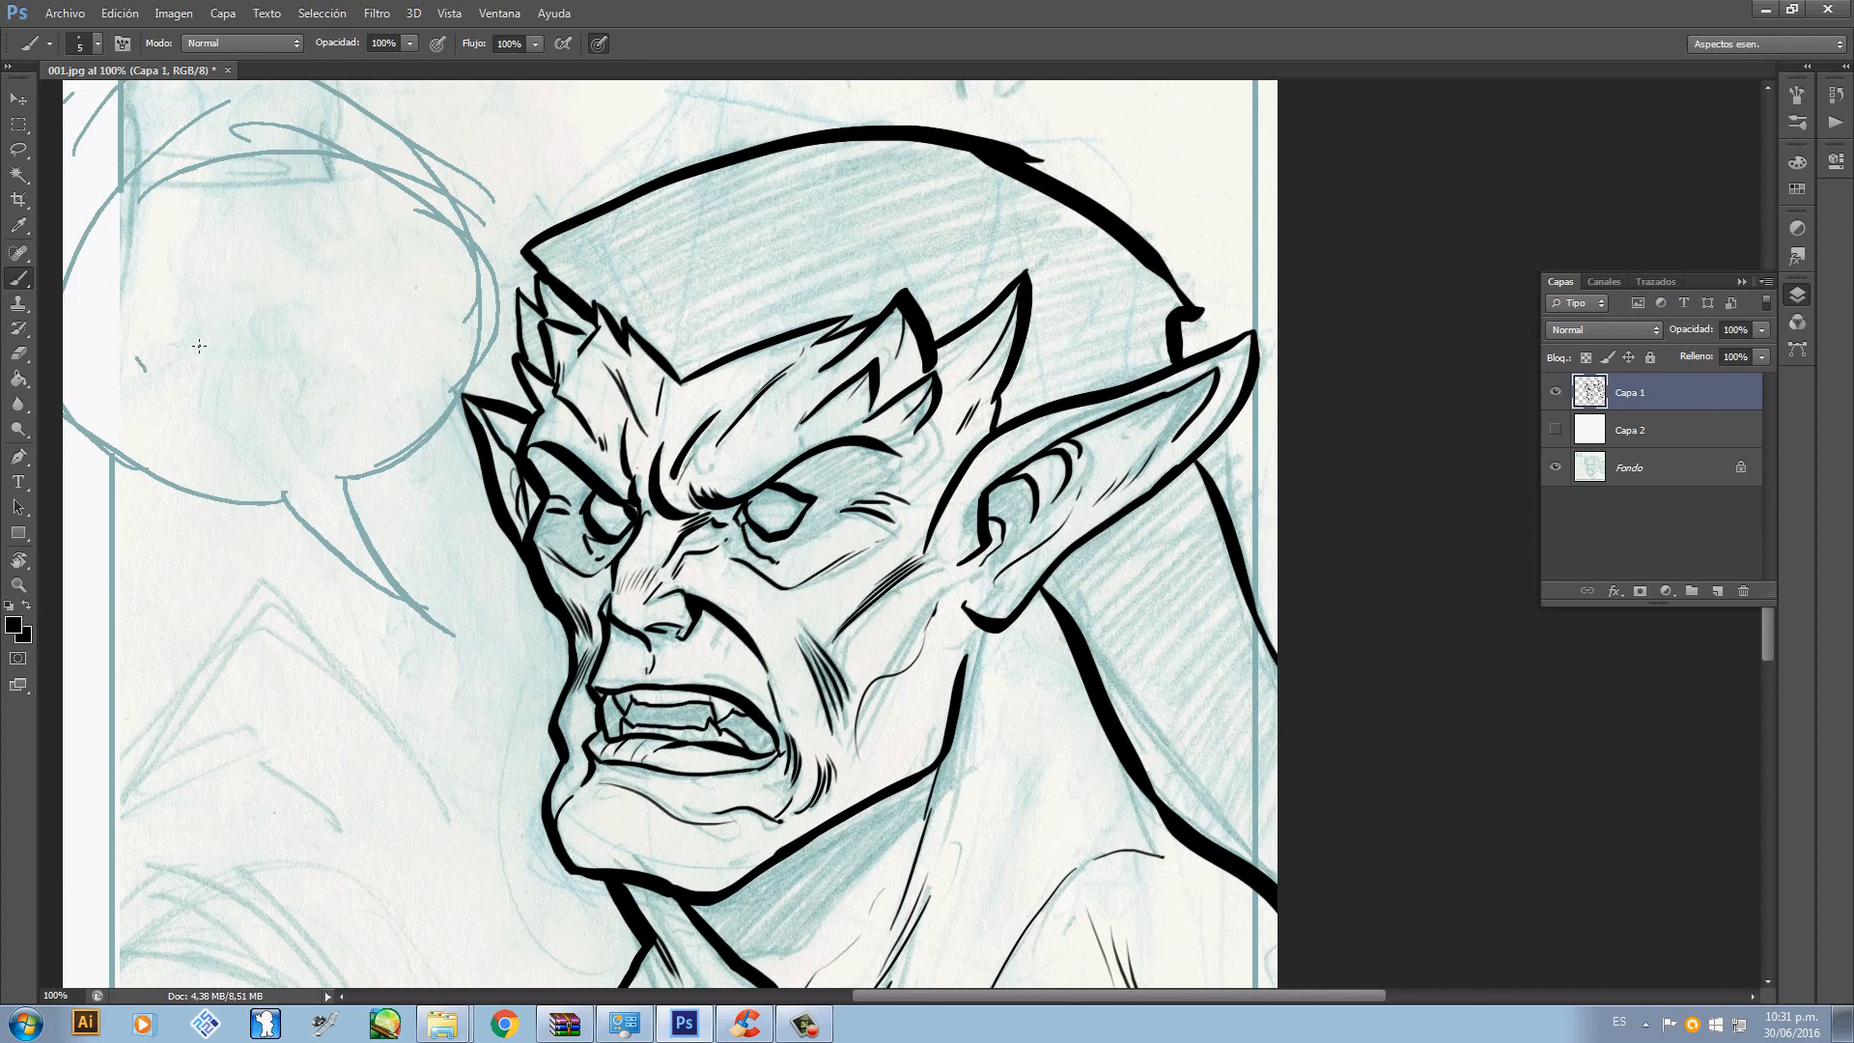
pyautogui.press('w')
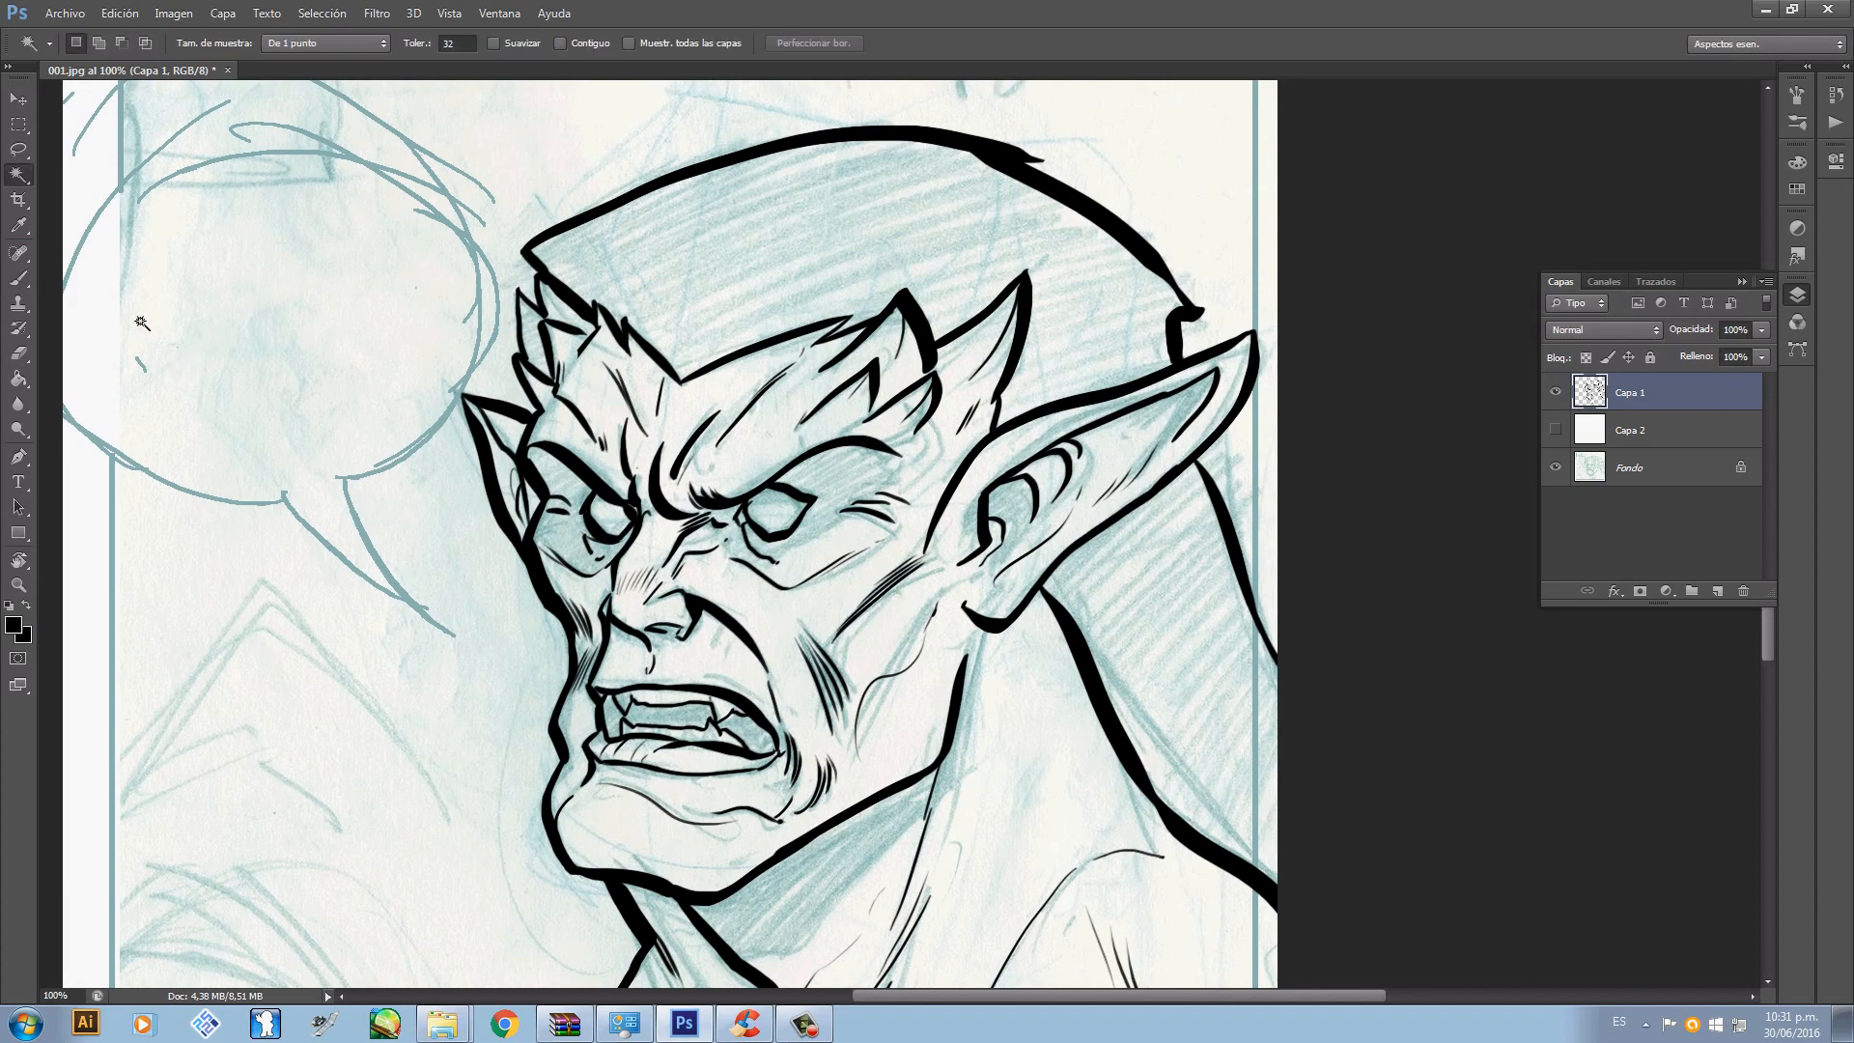
pyautogui.click(854, 489)
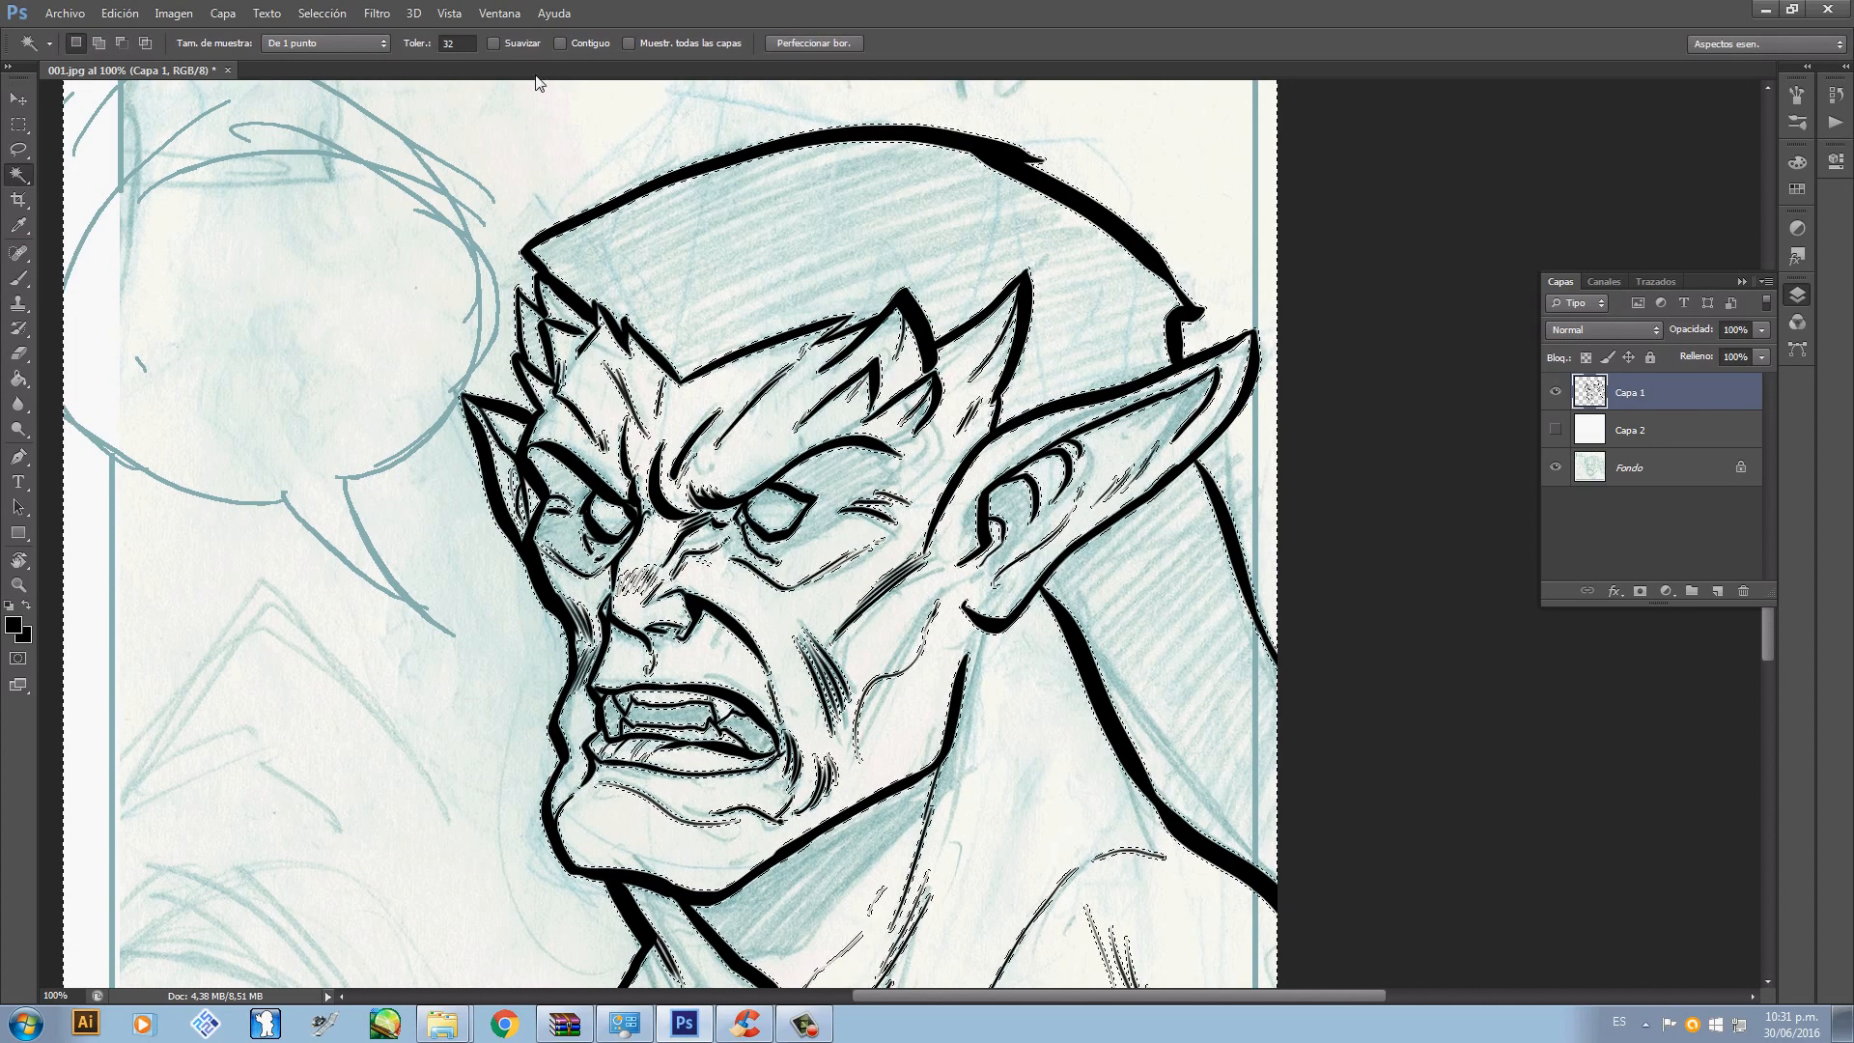
pyautogui.click(559, 43)
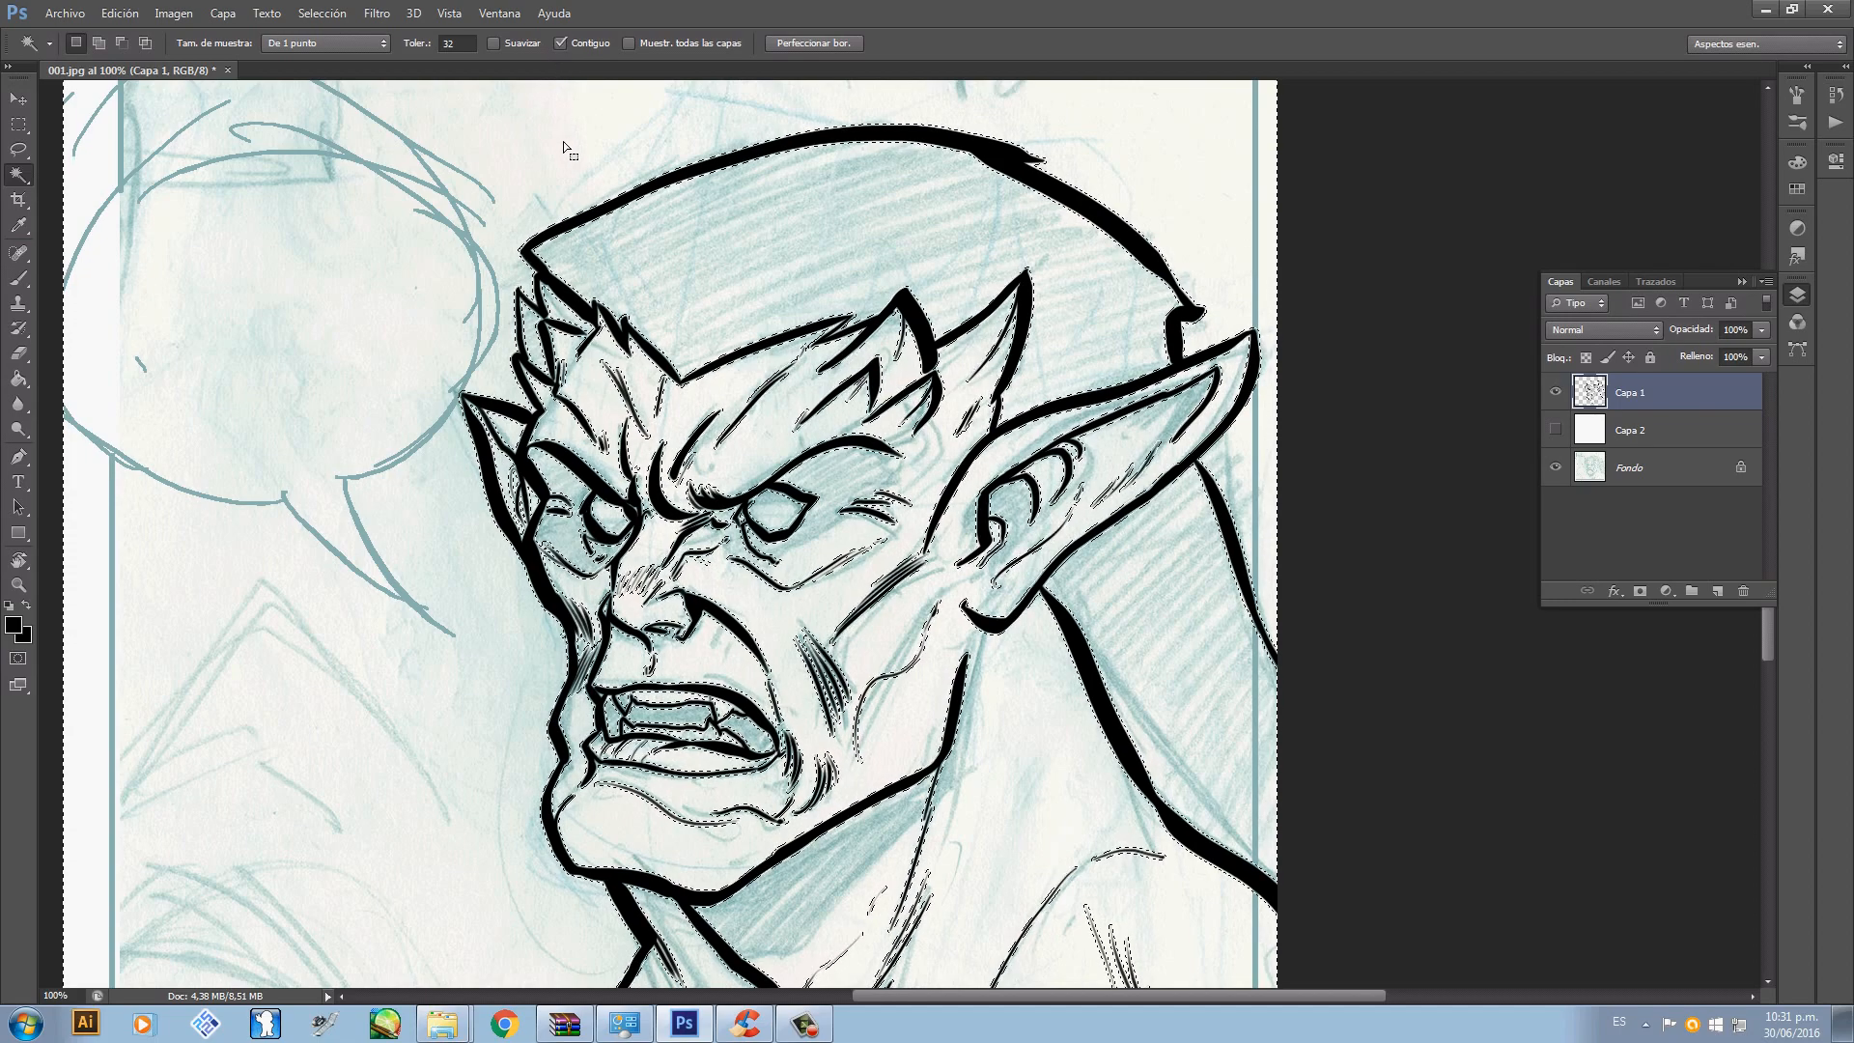
pyautogui.hotkey('ctrl', 'd')
pyautogui.click(832, 487)
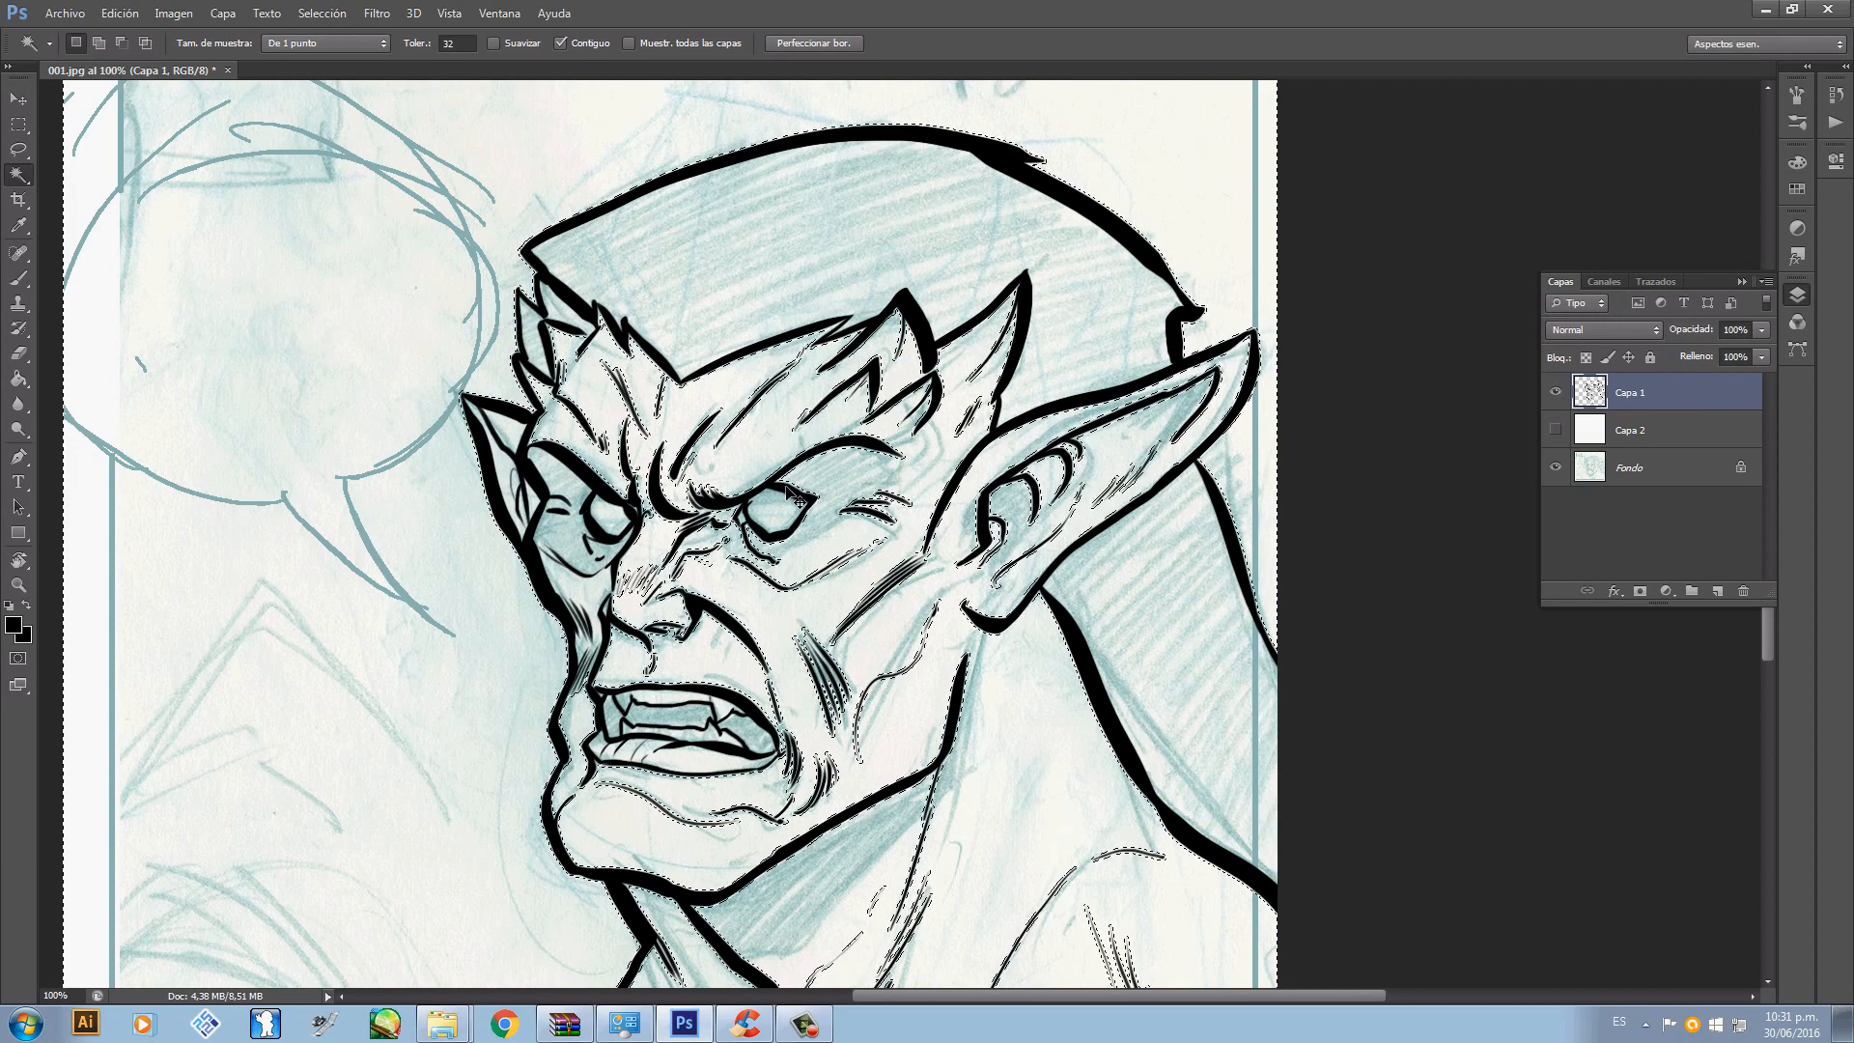
pyautogui.hotkey('ctrl', 'd')
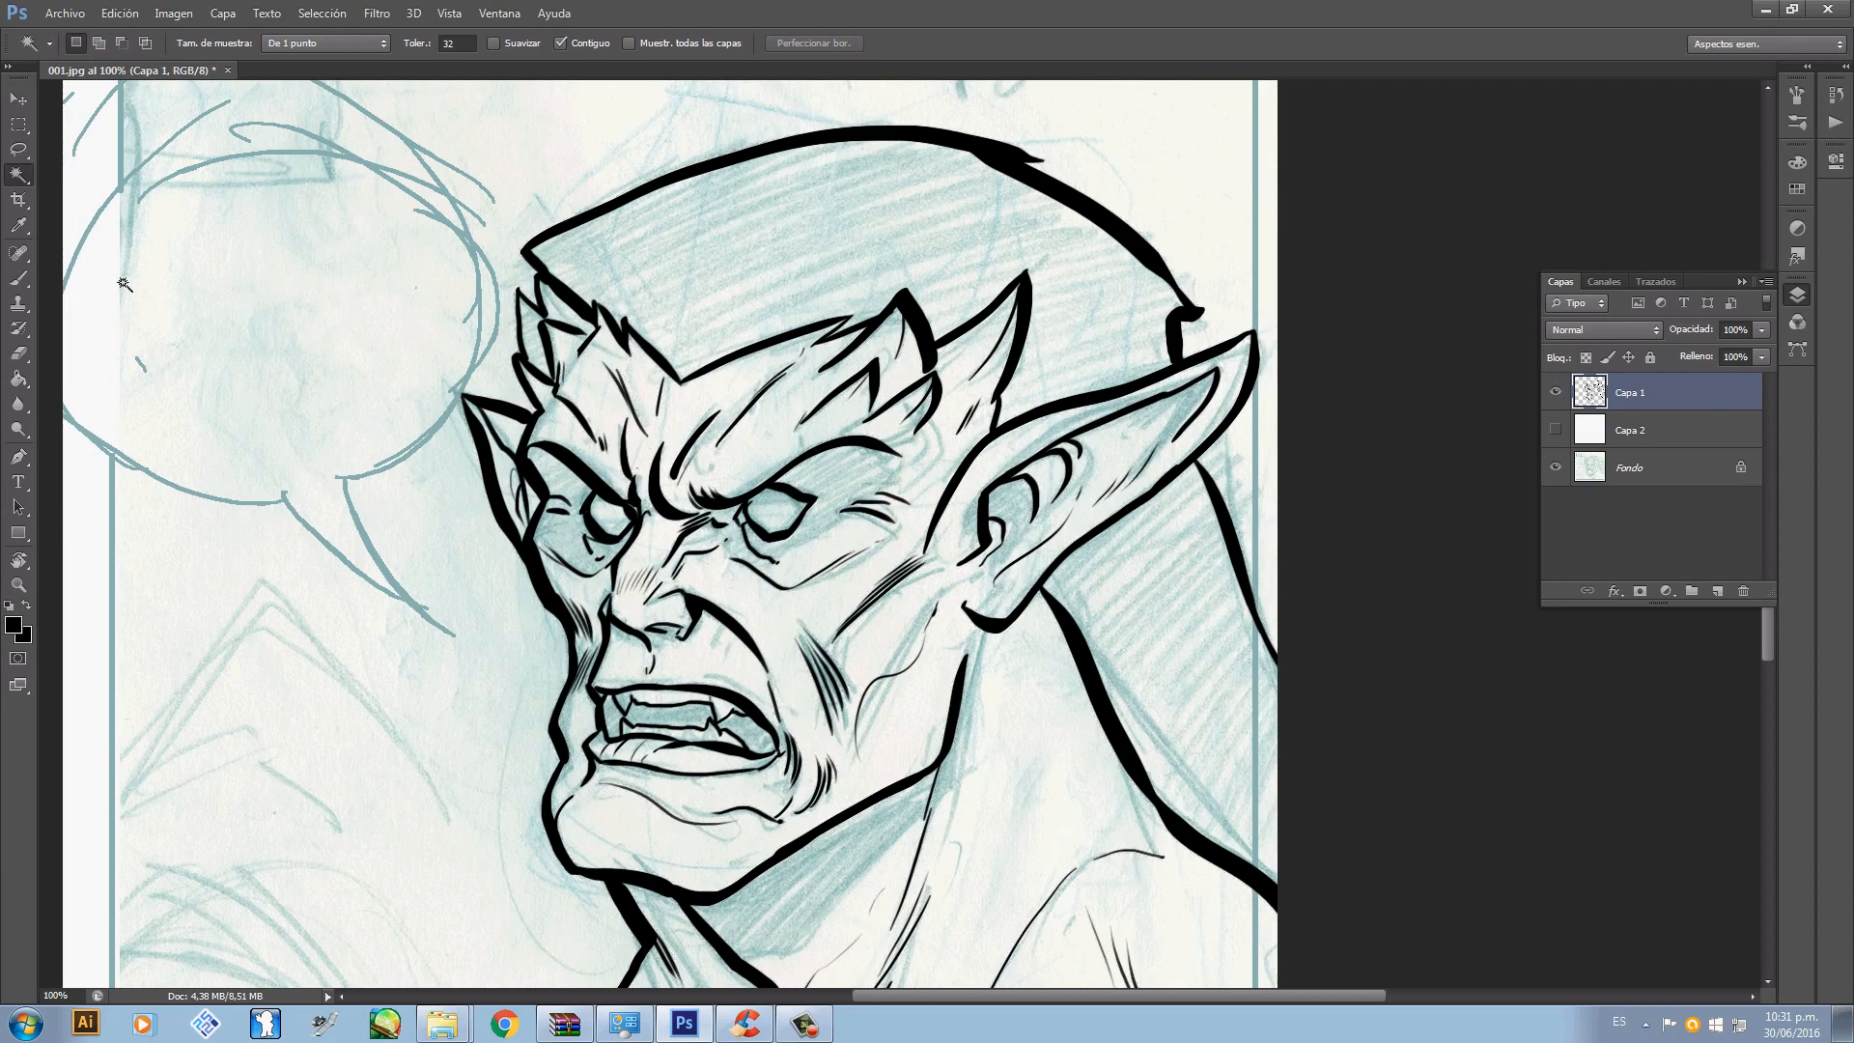
# - Select the shaded socket around the near eye with the Lasso, giving its outer and inner ends jagged edges
pyautogui.click(19, 149)
pyautogui.hotkey('ctrl', '+')
pyautogui.hotkey('ctrl', '+')
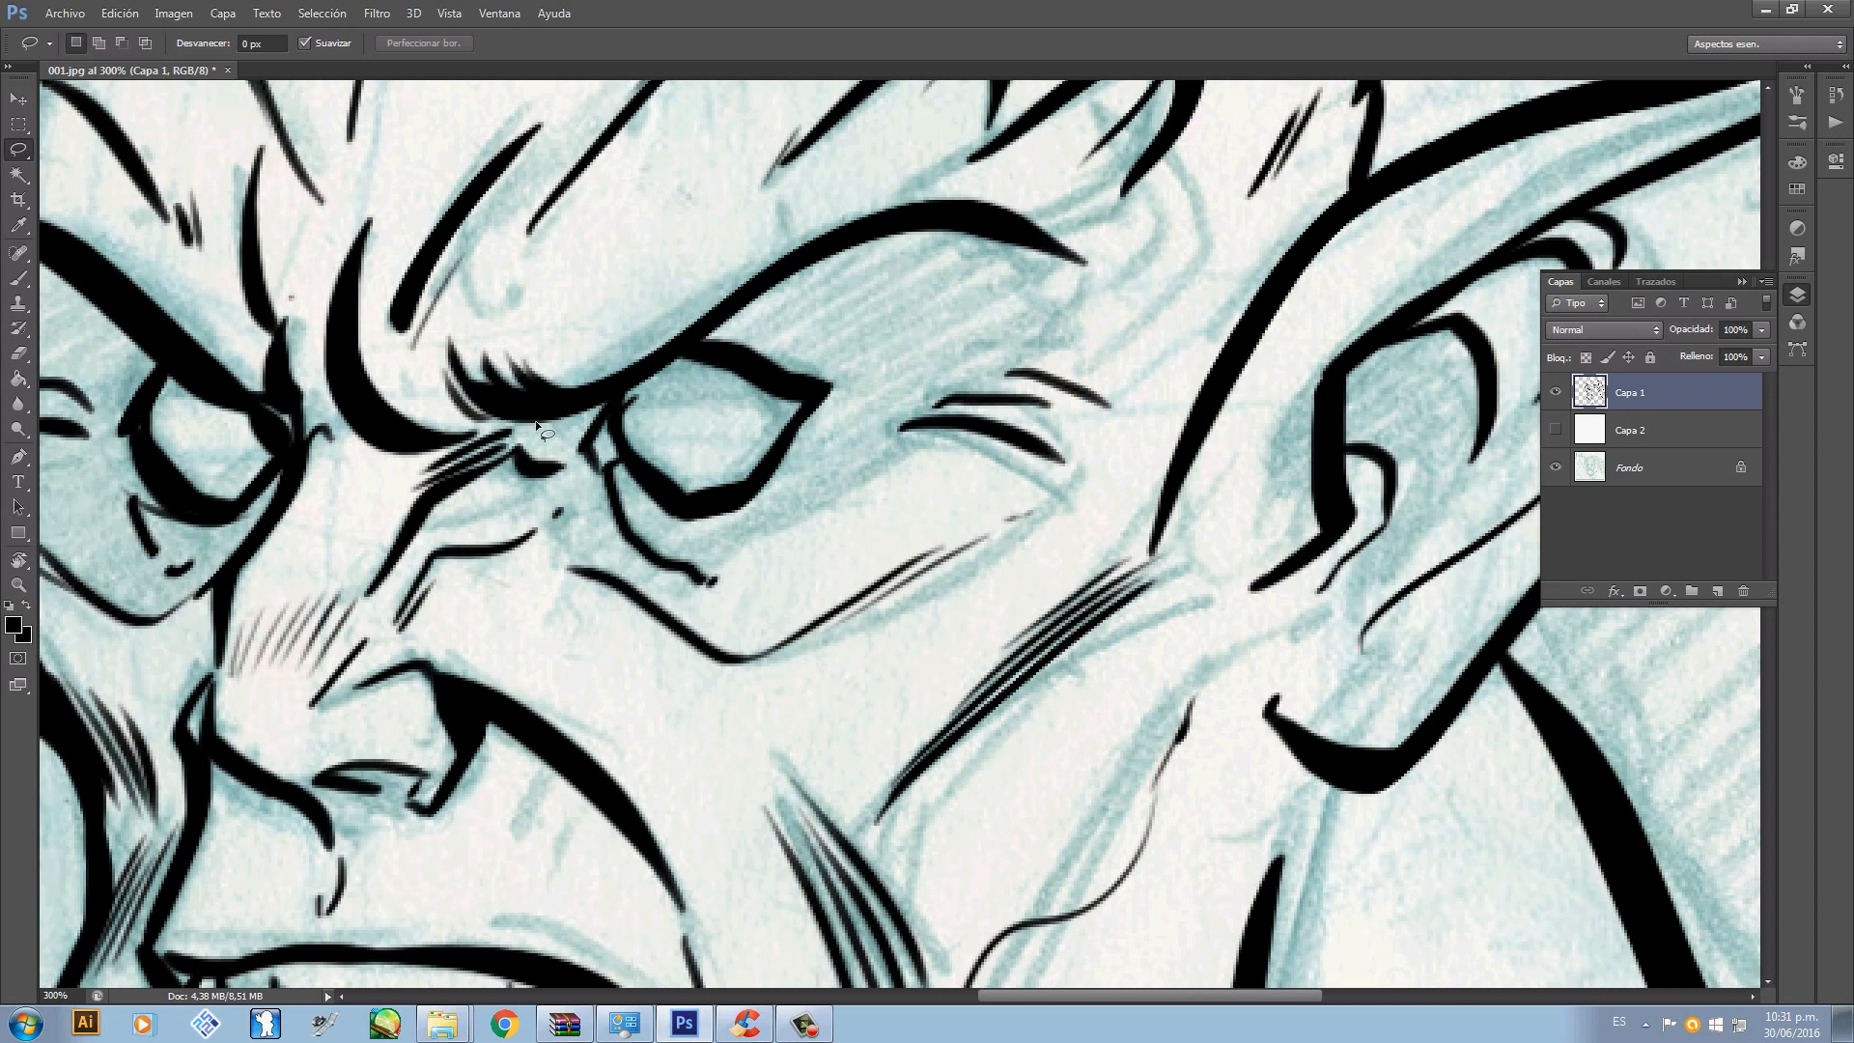
pyautogui.moveTo(518, 413)
pyautogui.mouseDown()
pyautogui.moveTo(529, 443)
pyautogui.moveTo(582, 416)
pyautogui.mouseUp()
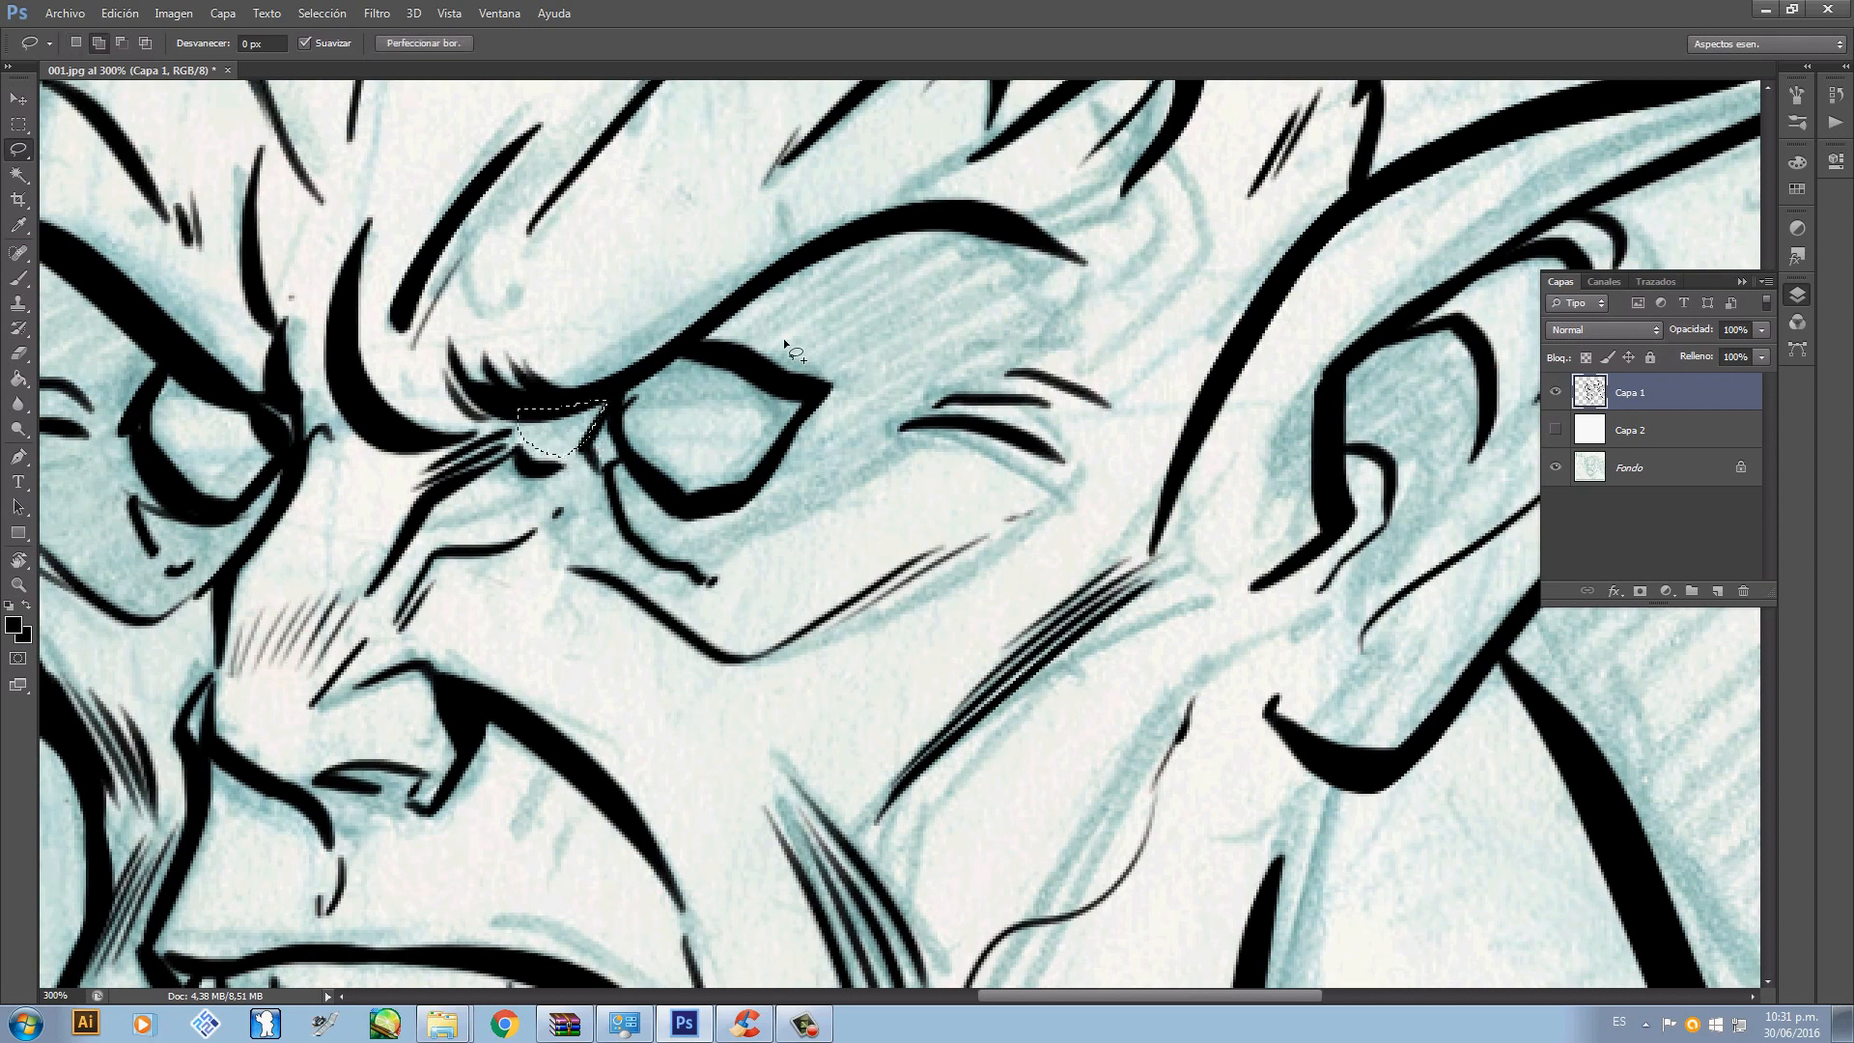
pyautogui.moveTo(684, 339)
pyautogui.mouseDown()
pyautogui.moveTo(961, 224)
pyautogui.moveTo(1079, 267)
pyautogui.moveTo(1035, 298)
pyautogui.moveTo(1057, 331)
pyautogui.moveTo(1013, 381)
pyautogui.moveTo(952, 398)
pyautogui.moveTo(888, 463)
pyautogui.moveTo(718, 564)
pyautogui.moveTo(618, 505)
pyautogui.moveTo(572, 526)
pyautogui.moveTo(556, 442)
pyautogui.mouseUp()
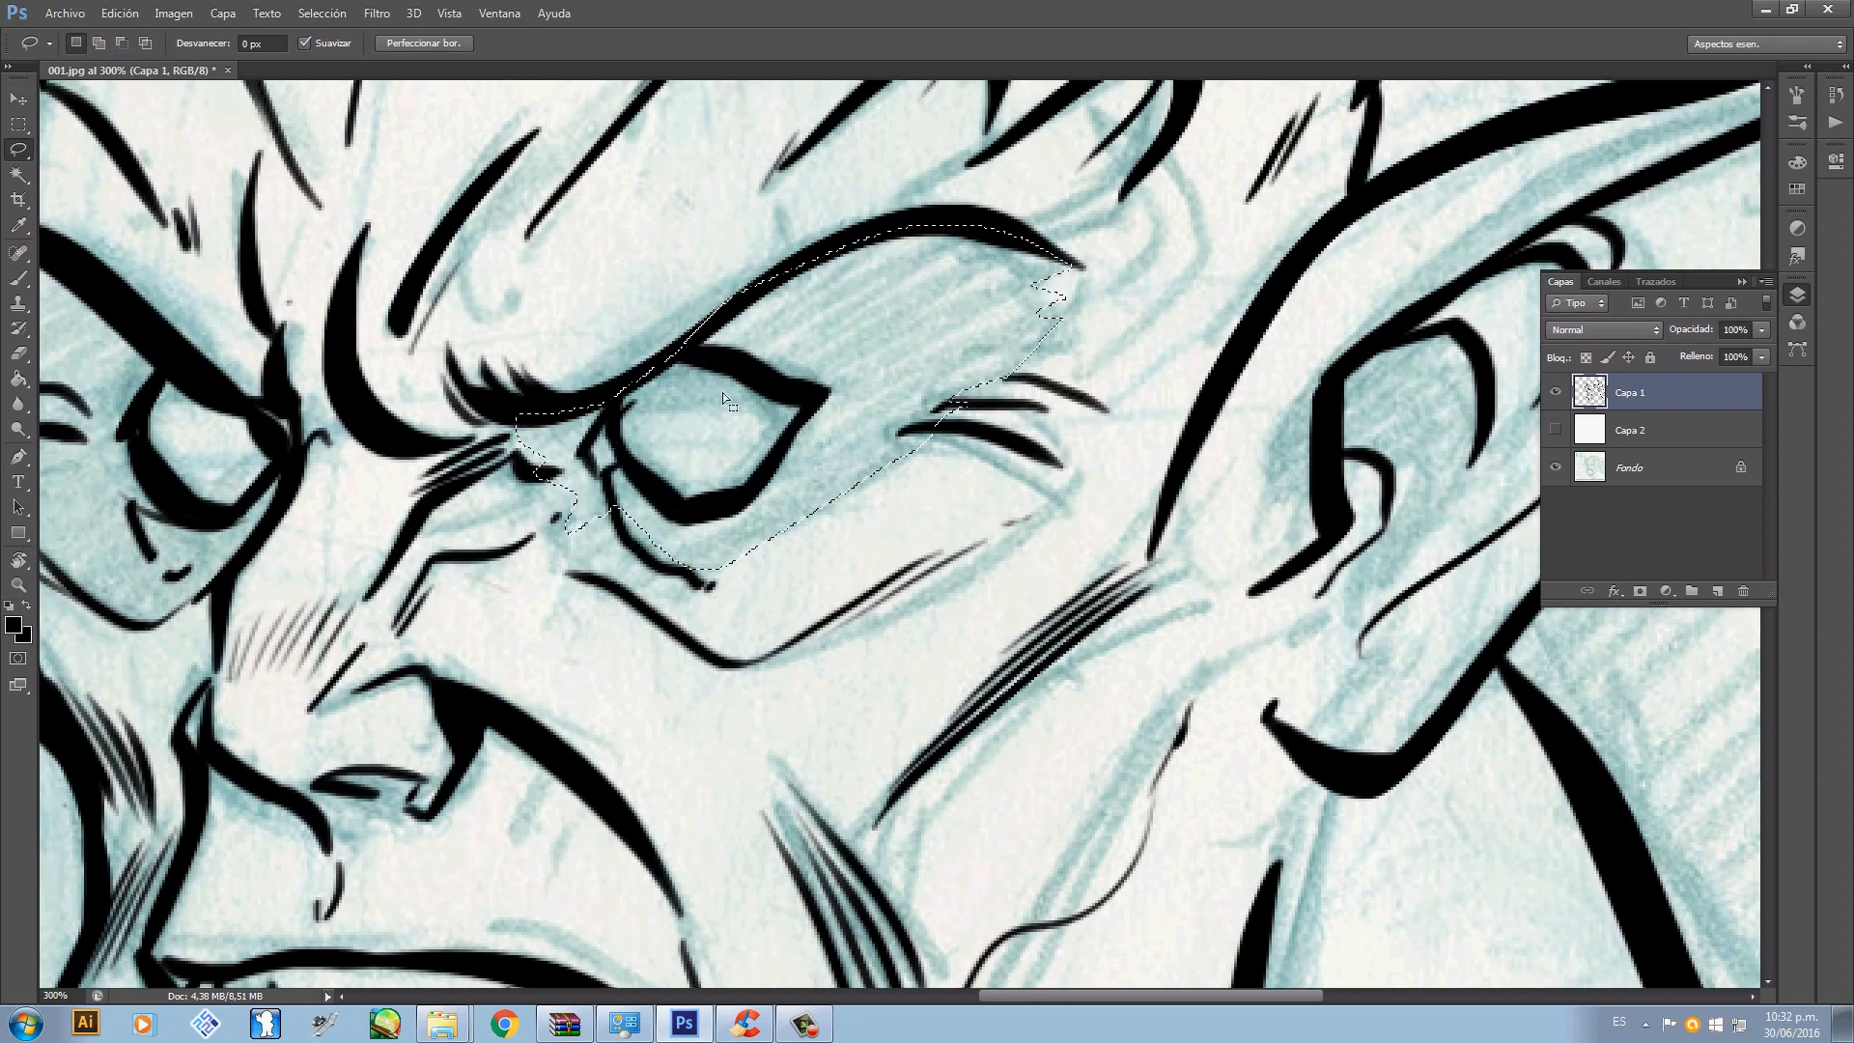
pyautogui.moveTo(1062, 278); pyautogui.dragTo(1060, 323)
pyautogui.press('alt')
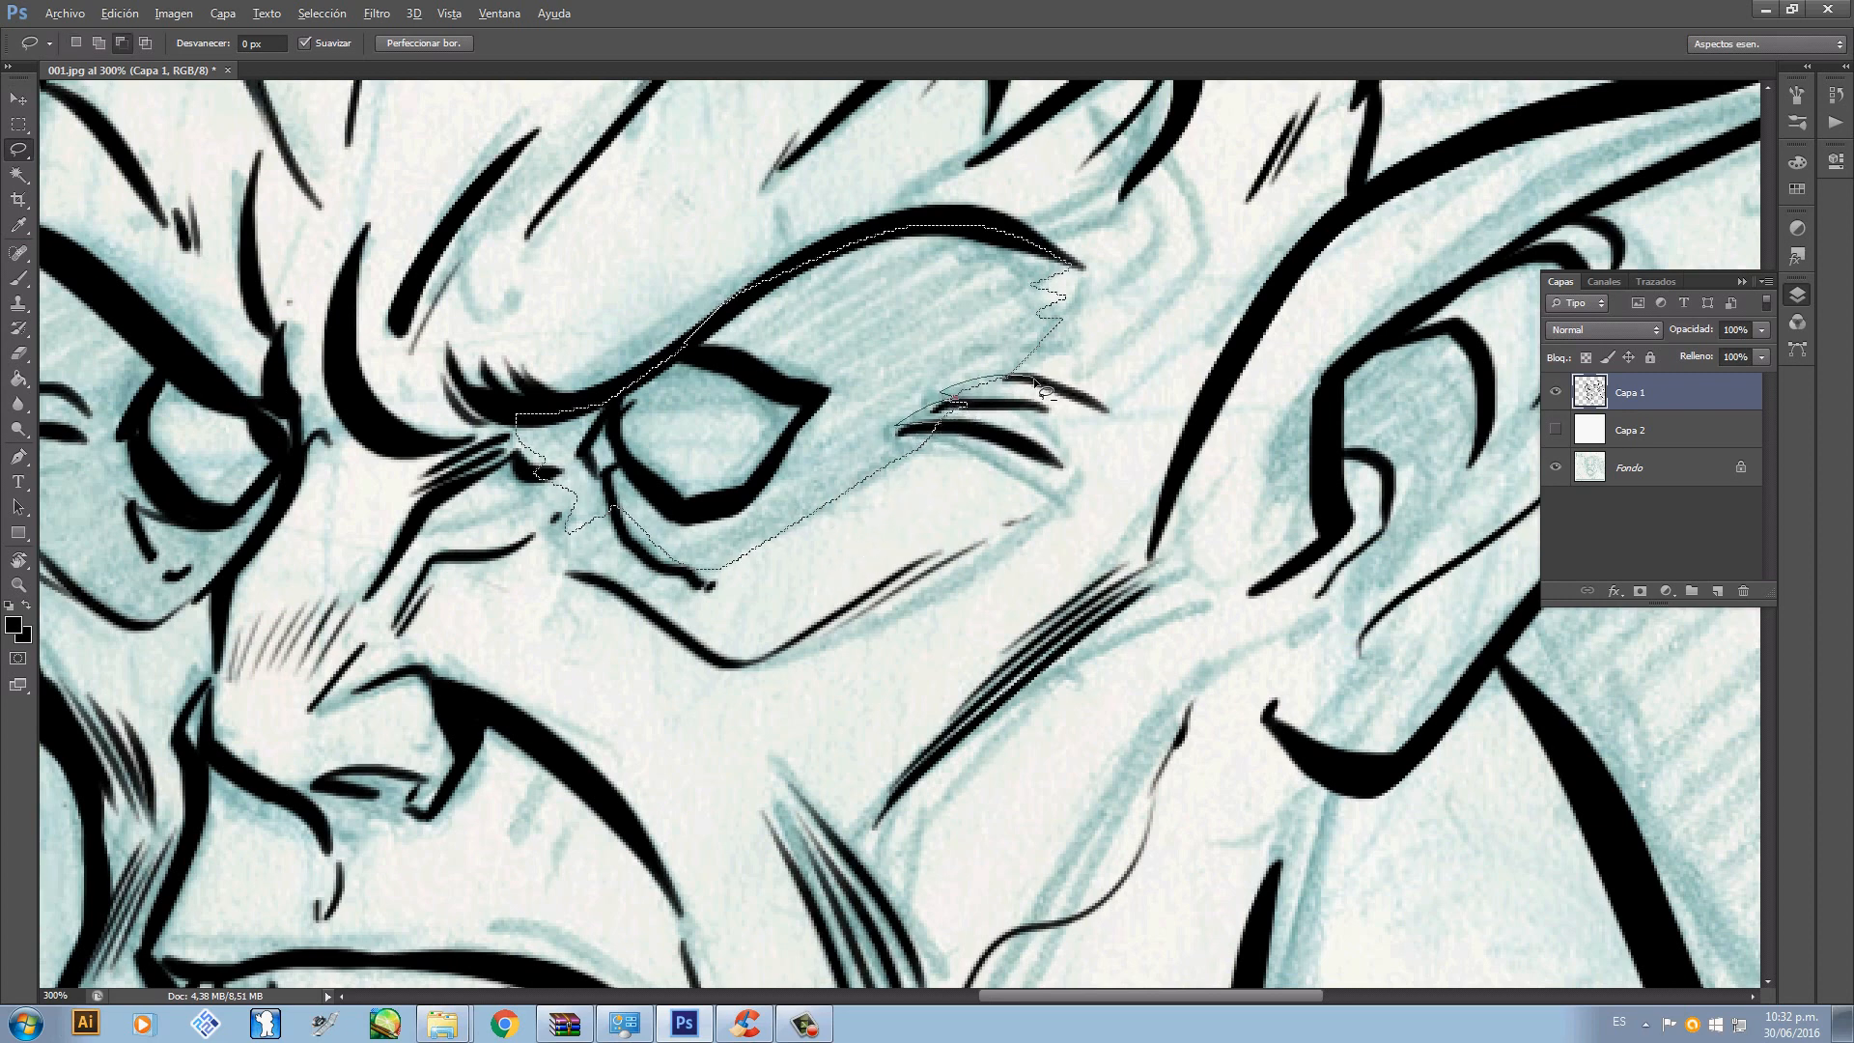
pyautogui.moveTo(1046, 391); pyautogui.dragTo(1043, 395)
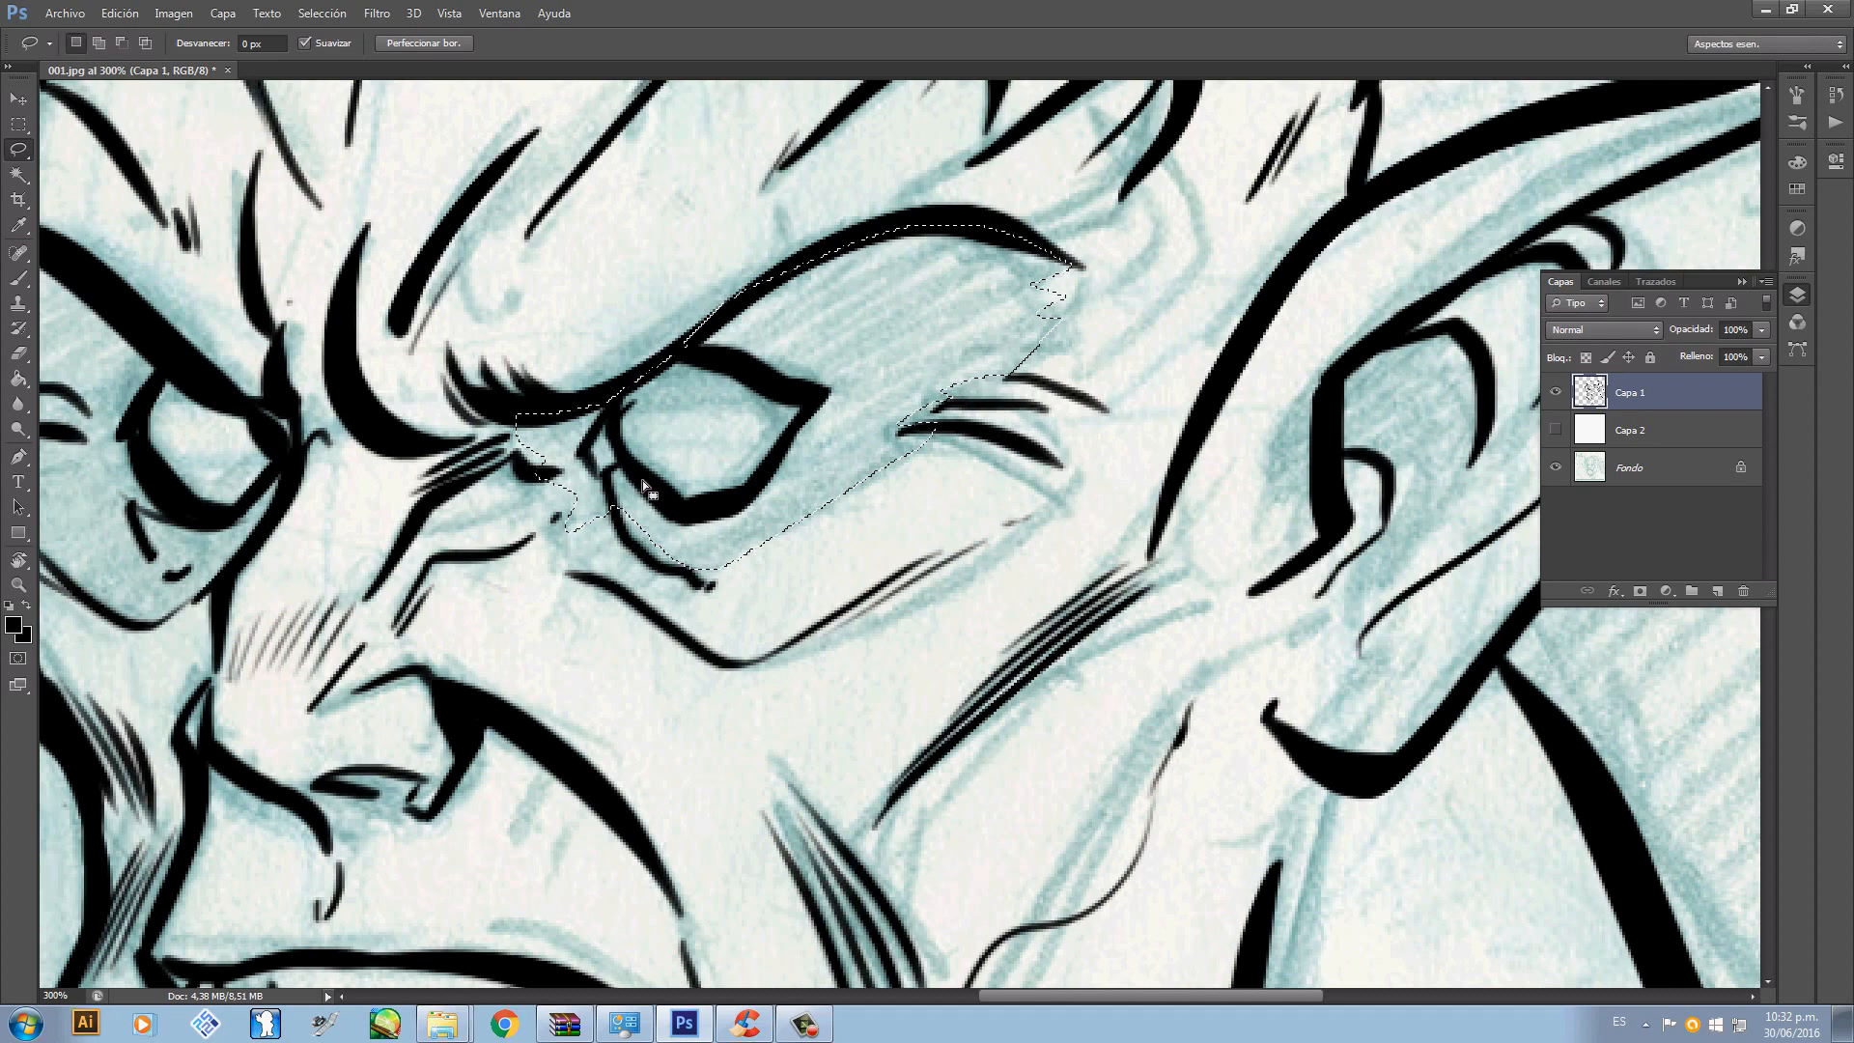
# - Subtract the near eyeball from the selection and extend the selection at the eye's inner corner
pyautogui.press('alt')
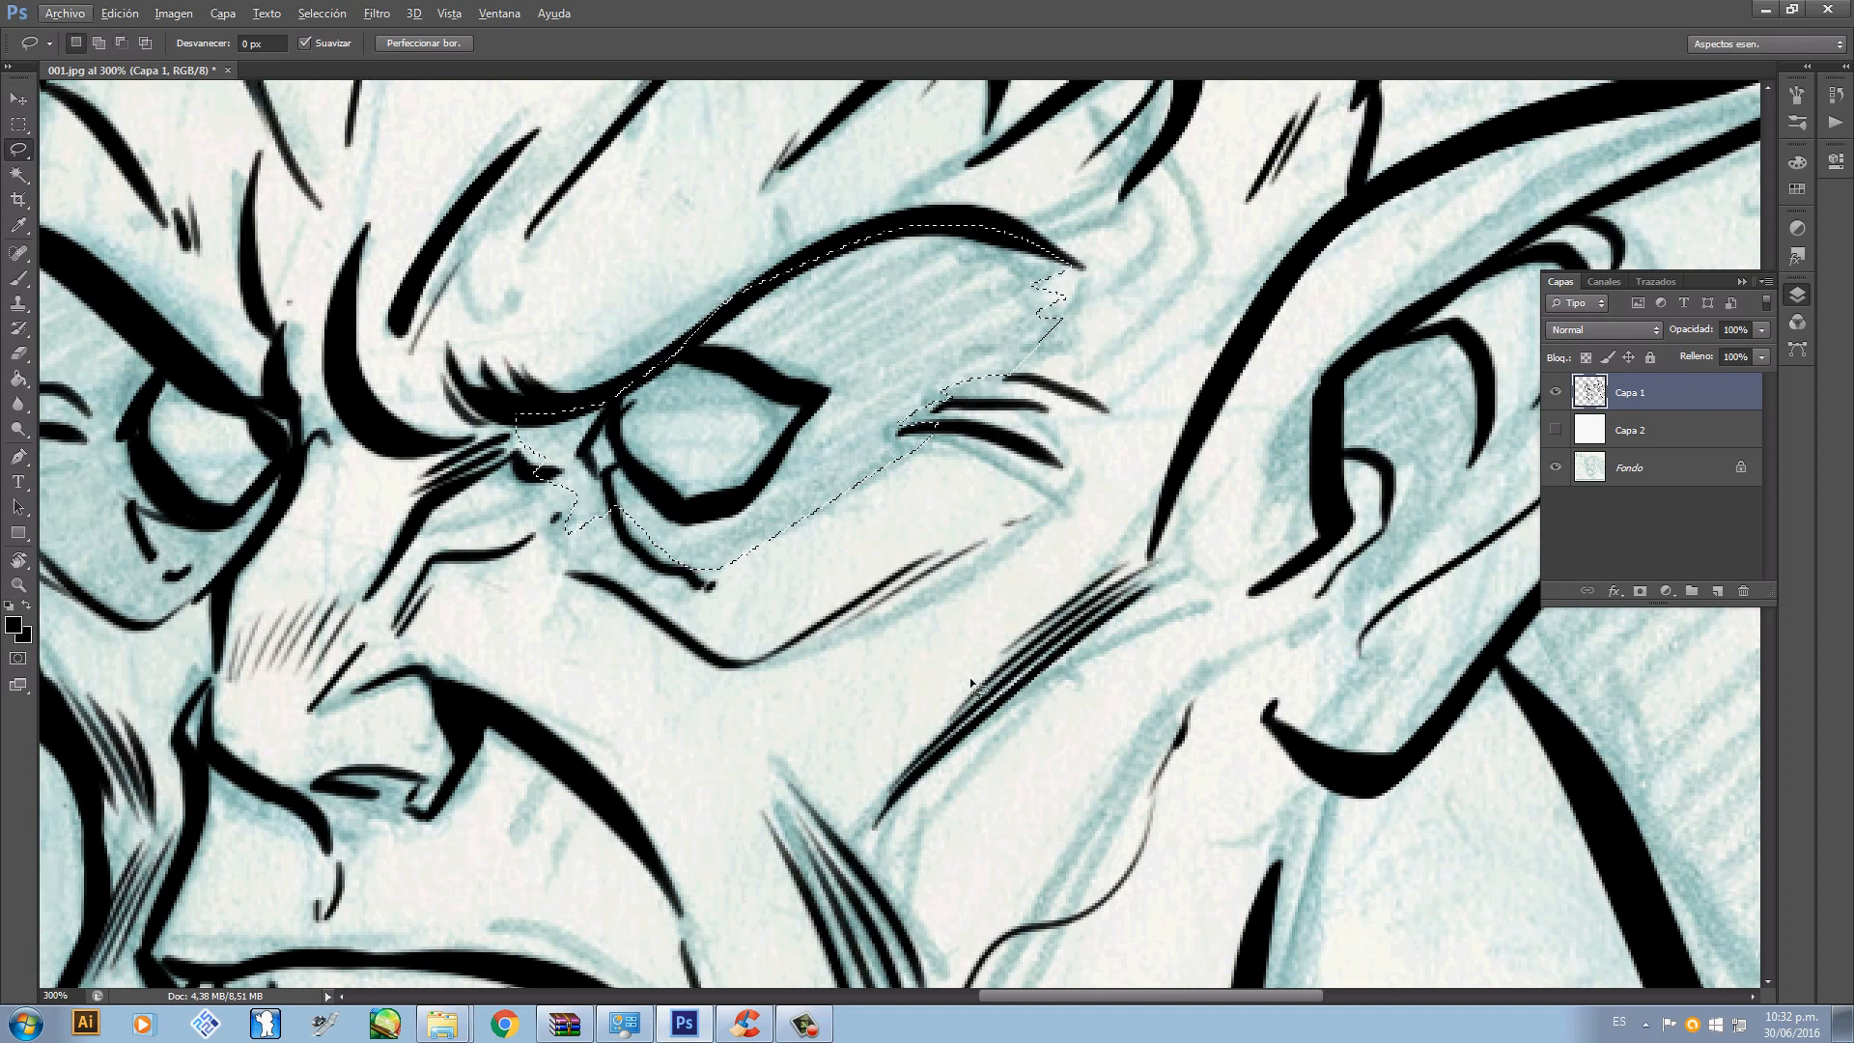
pyautogui.press('alt')
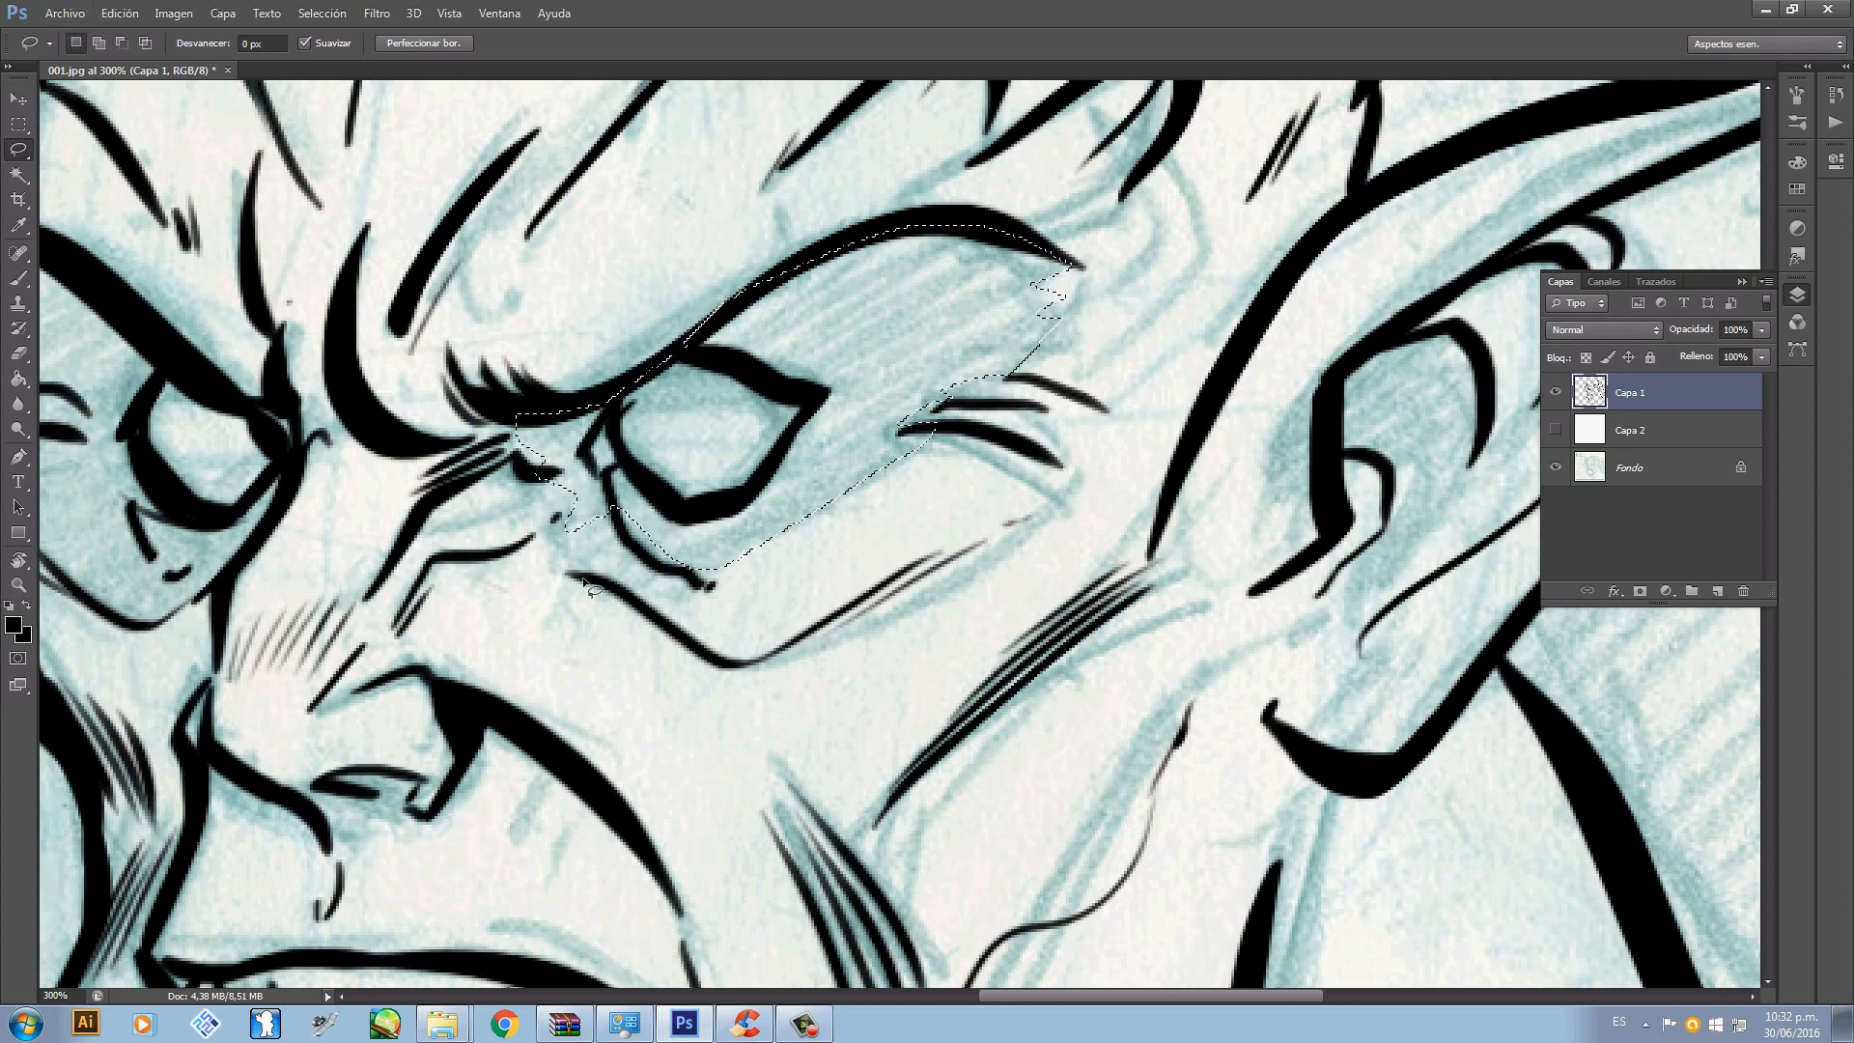
pyautogui.press('alt')
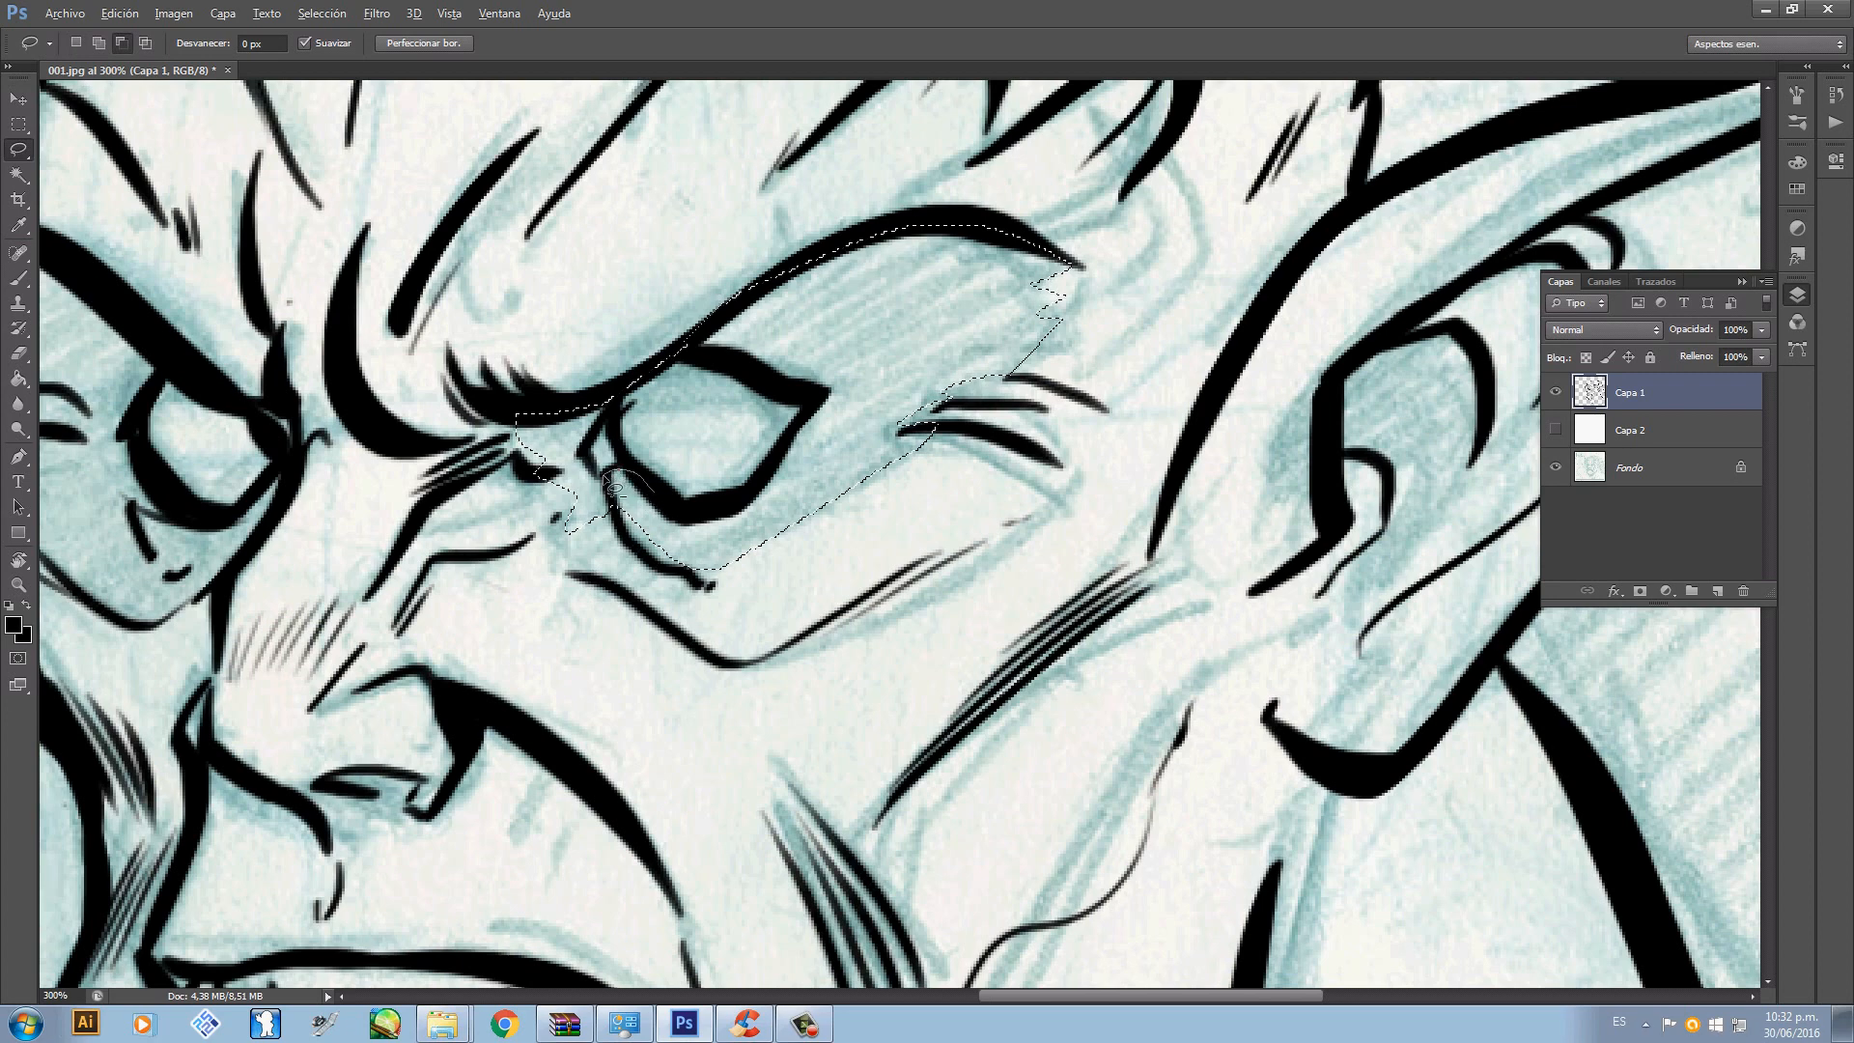
pyautogui.moveTo(605, 476)
pyautogui.mouseDown()
pyautogui.moveTo(609, 418)
pyautogui.moveTo(605, 475)
pyautogui.mouseUp()
pyautogui.hotkey('ctrl', 'z')
pyautogui.moveTo(724, 353); pyautogui.dragTo(807, 397)
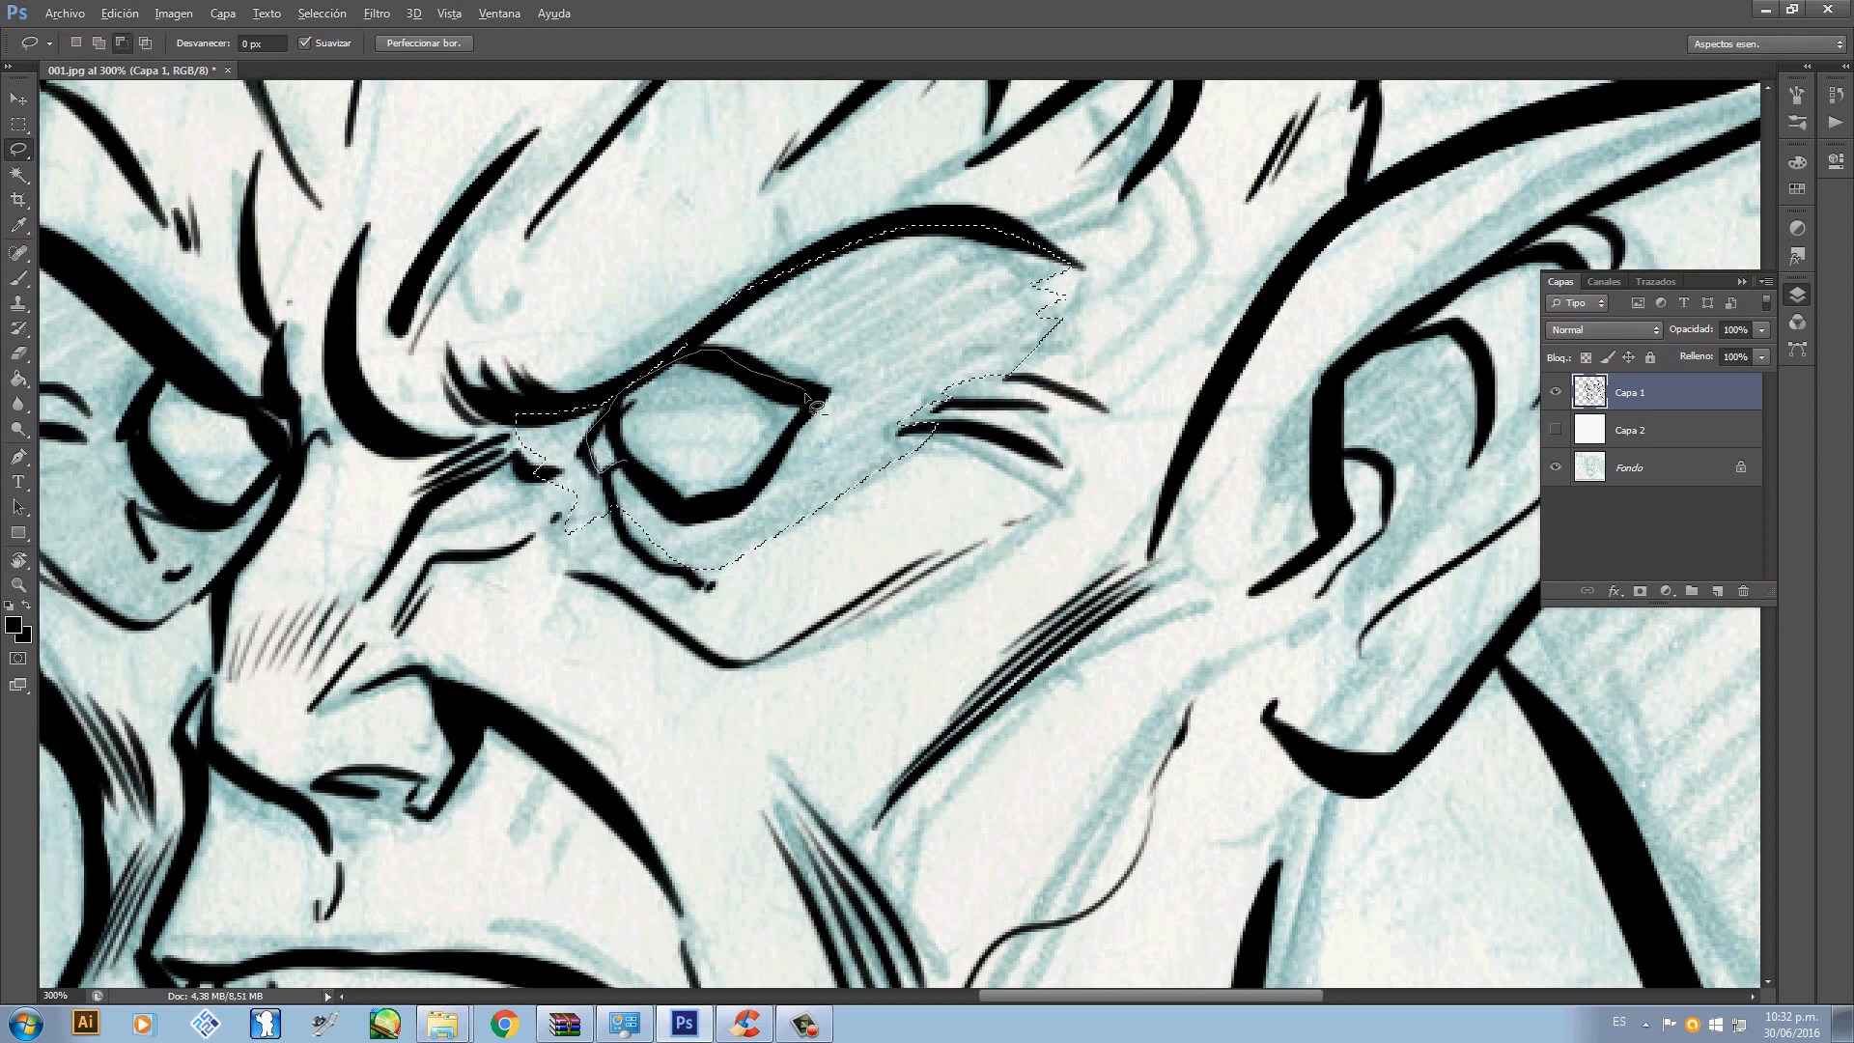
pyautogui.moveTo(625, 494)
pyautogui.mouseDown()
pyautogui.moveTo(630, 473)
pyautogui.moveTo(480, 417)
pyautogui.moveTo(574, 416)
pyautogui.moveTo(584, 474)
pyautogui.moveTo(504, 468)
pyautogui.mouseUp()
pyautogui.press('shift')
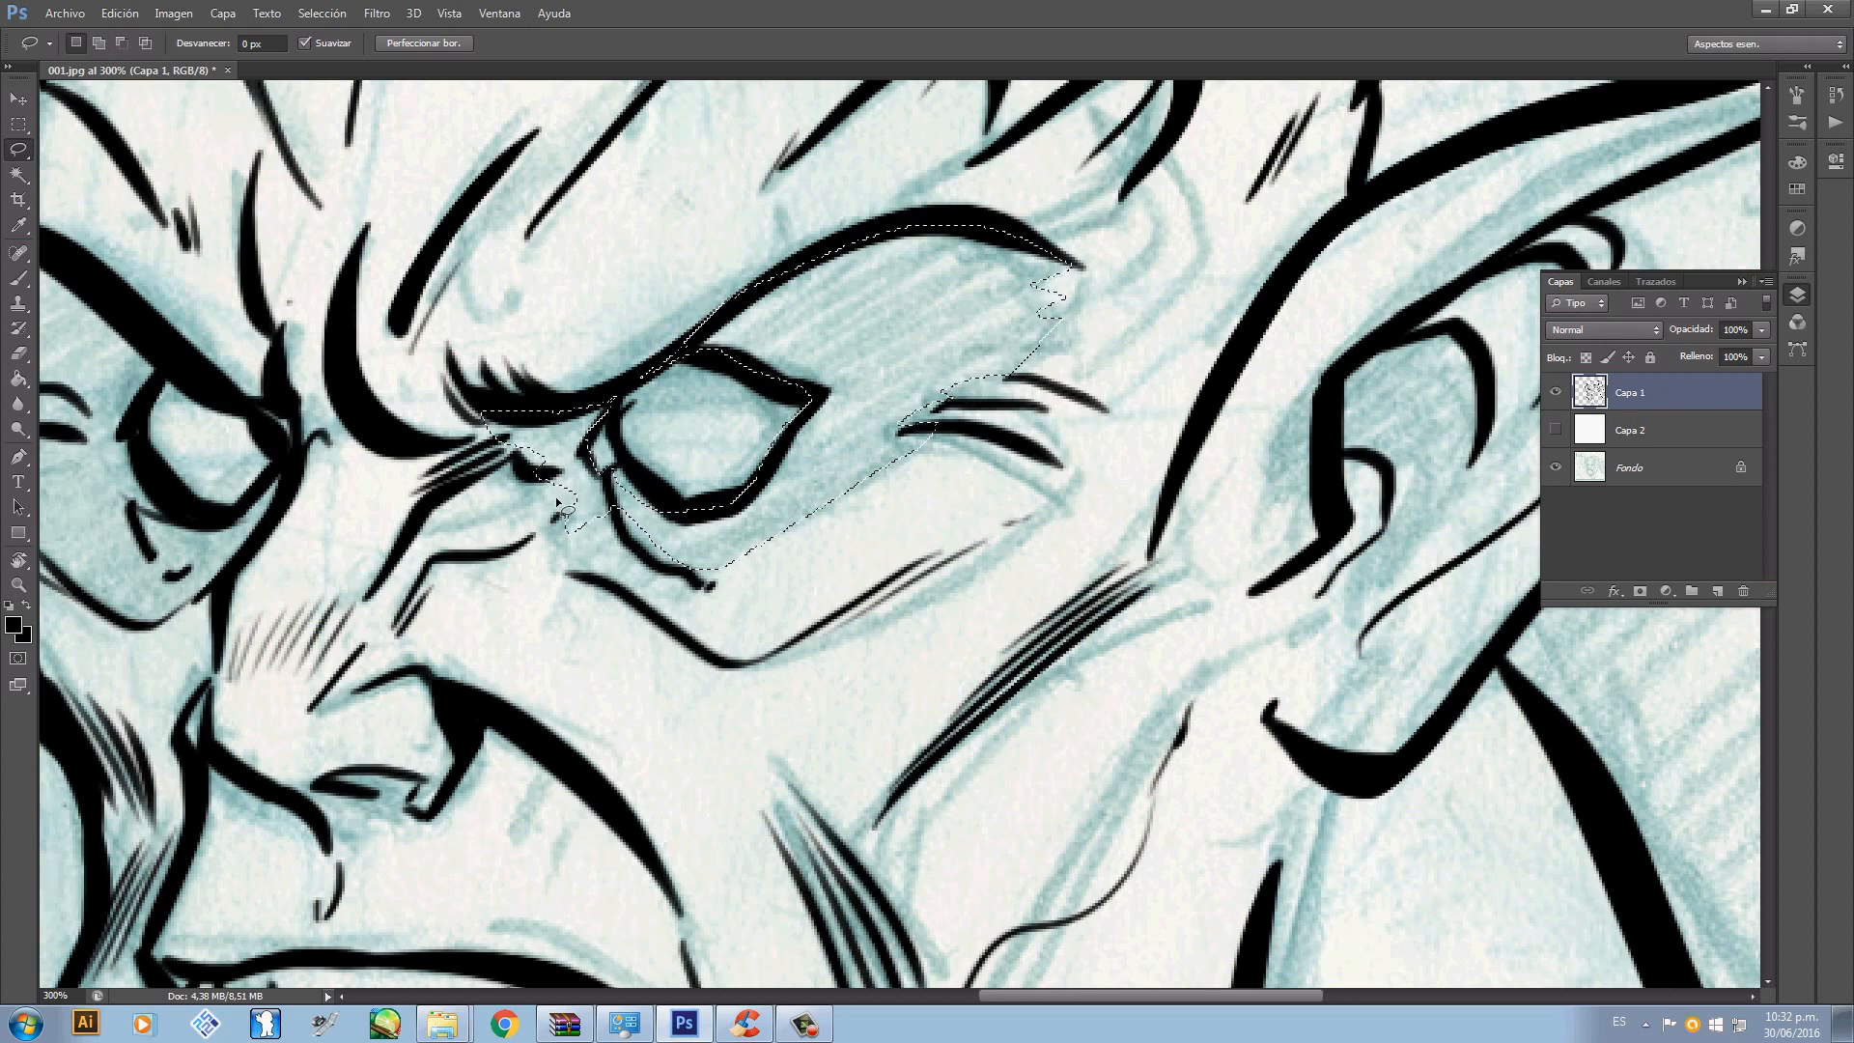
# - Fill the selected shadow around the near eye with black on a new layer above Capa 1, and deselect
pyautogui.click(20, 380)
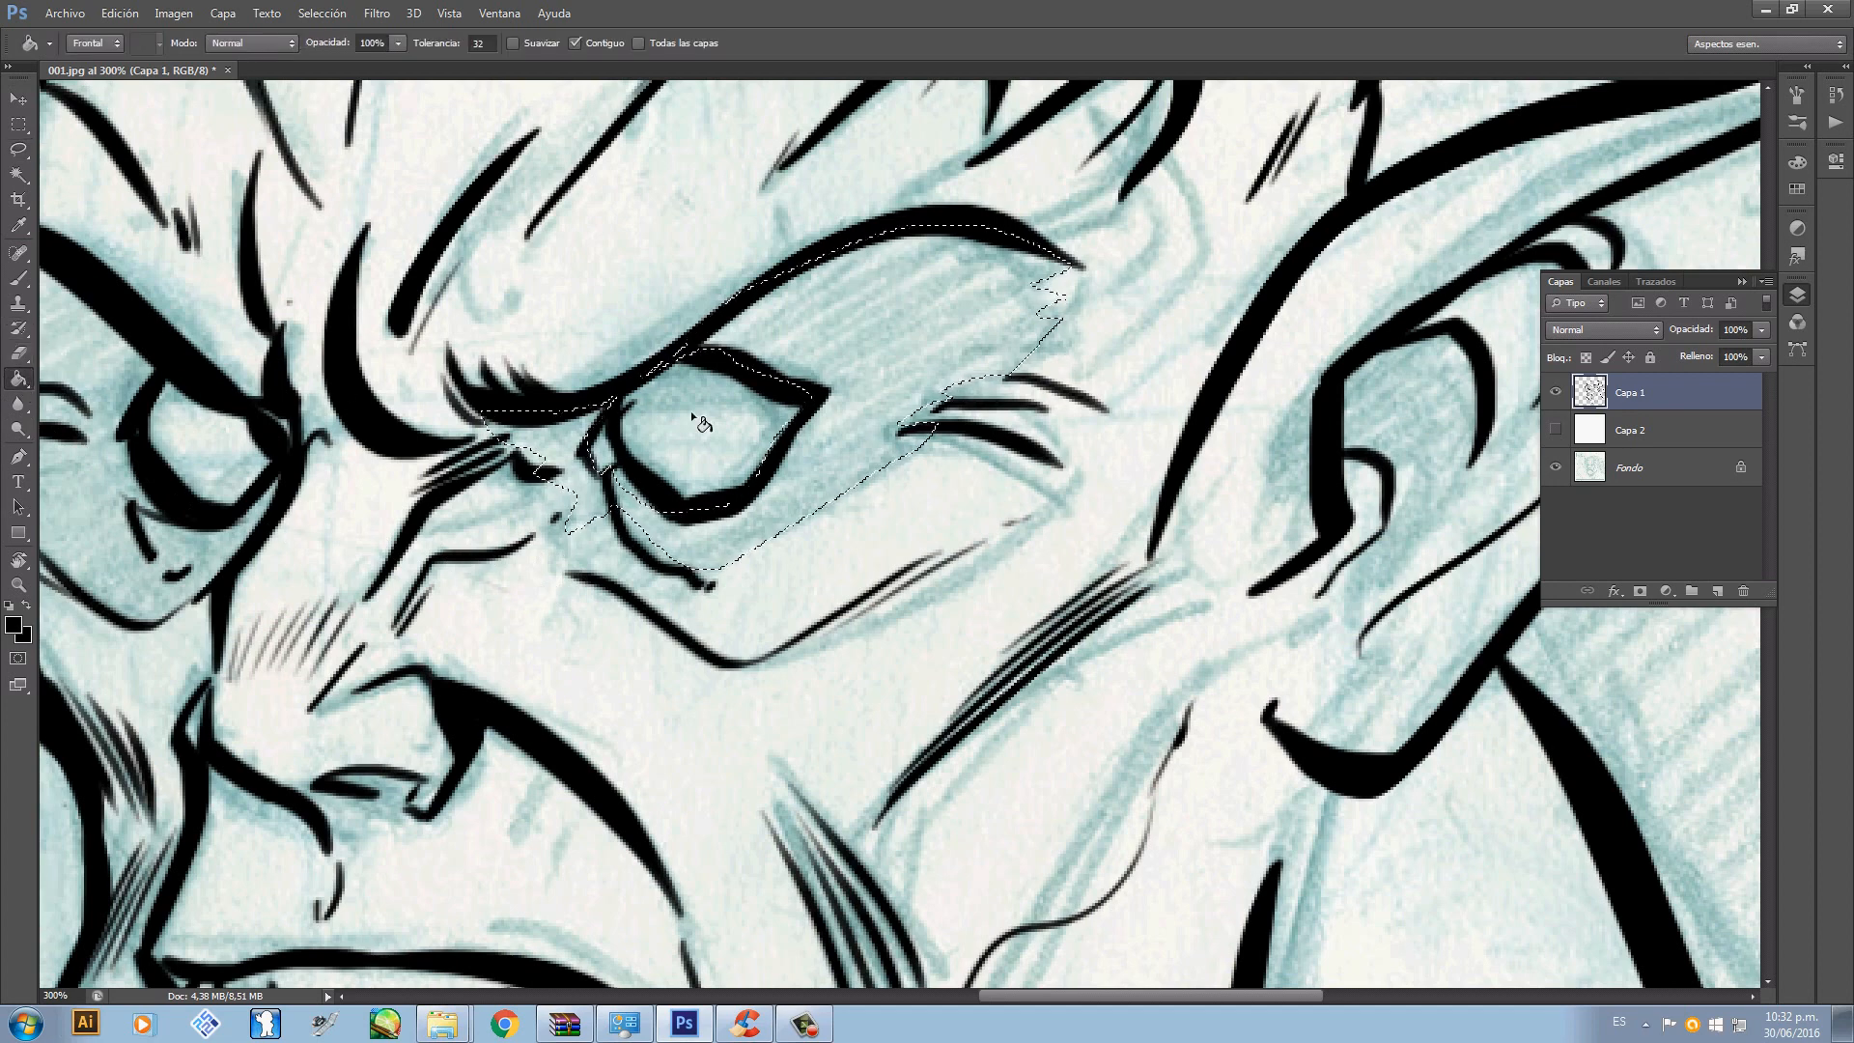
pyautogui.click(887, 367)
pyautogui.hotkey('ctrl', 'z')
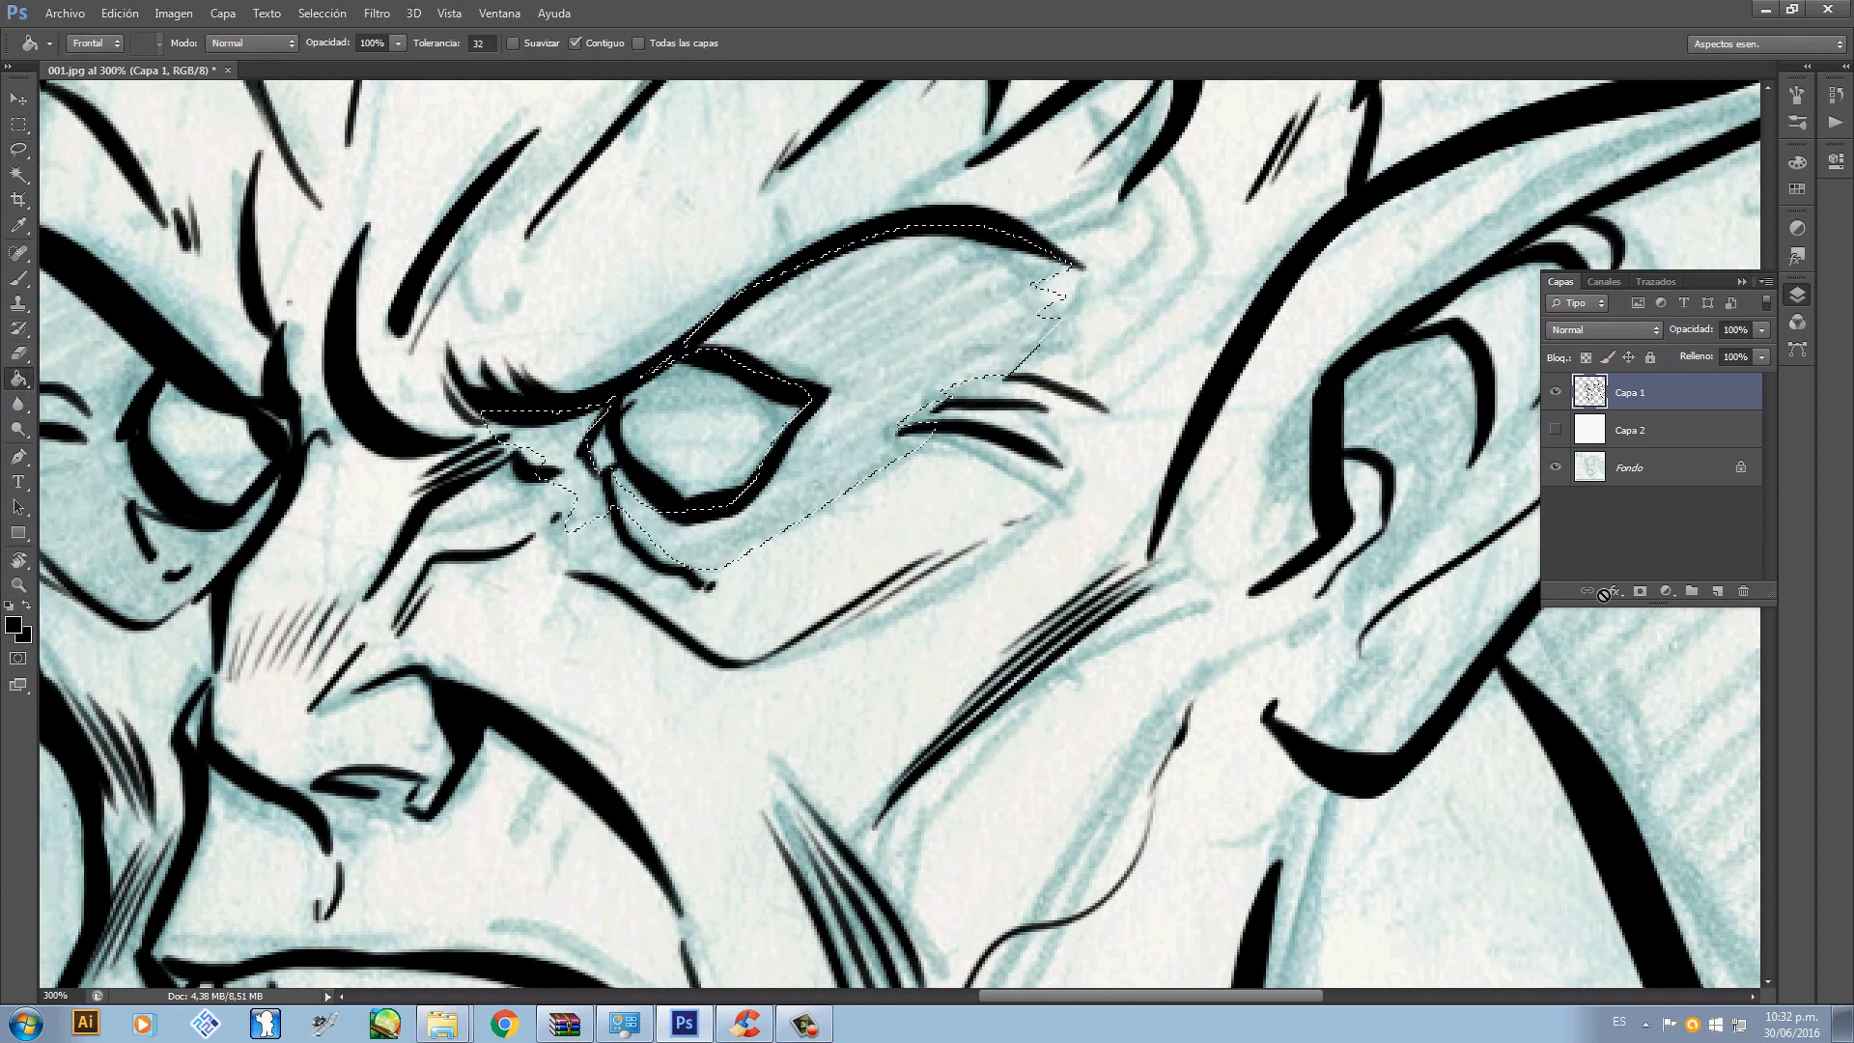
pyautogui.click(1717, 590)
pyautogui.click(903, 348)
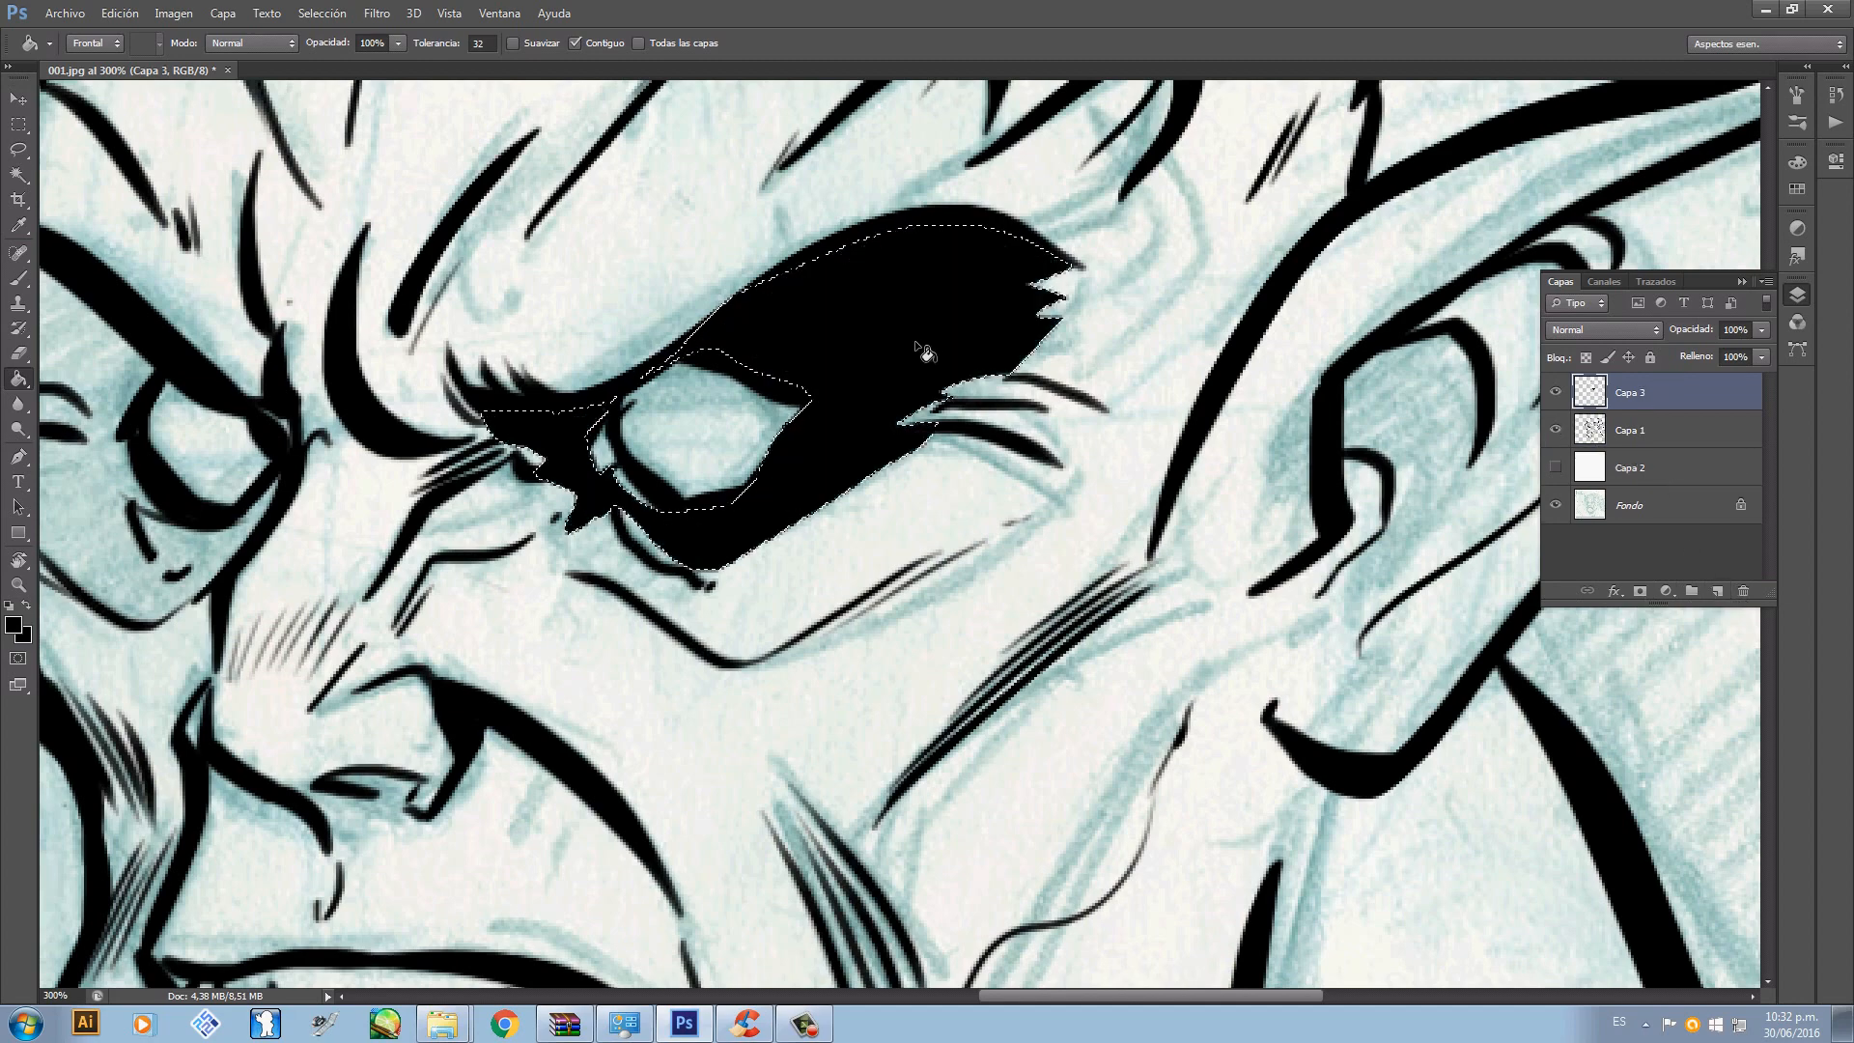
pyautogui.hotkey('ctrl', 'd')
# - Ink short jagged strokes for the shadow edge at the outer side of the far eye on Capa 3
pyautogui.hotkey('ctrl', '-')
pyautogui.hotkey('ctrl', '-')
pyautogui.hotkey('ctrl', '-')
pyautogui.hotkey('ctrl', '-')
pyautogui.hotkey('ctrl', '+')
pyautogui.hotkey('ctrl', '+')
pyautogui.hotkey('ctrl', '+')
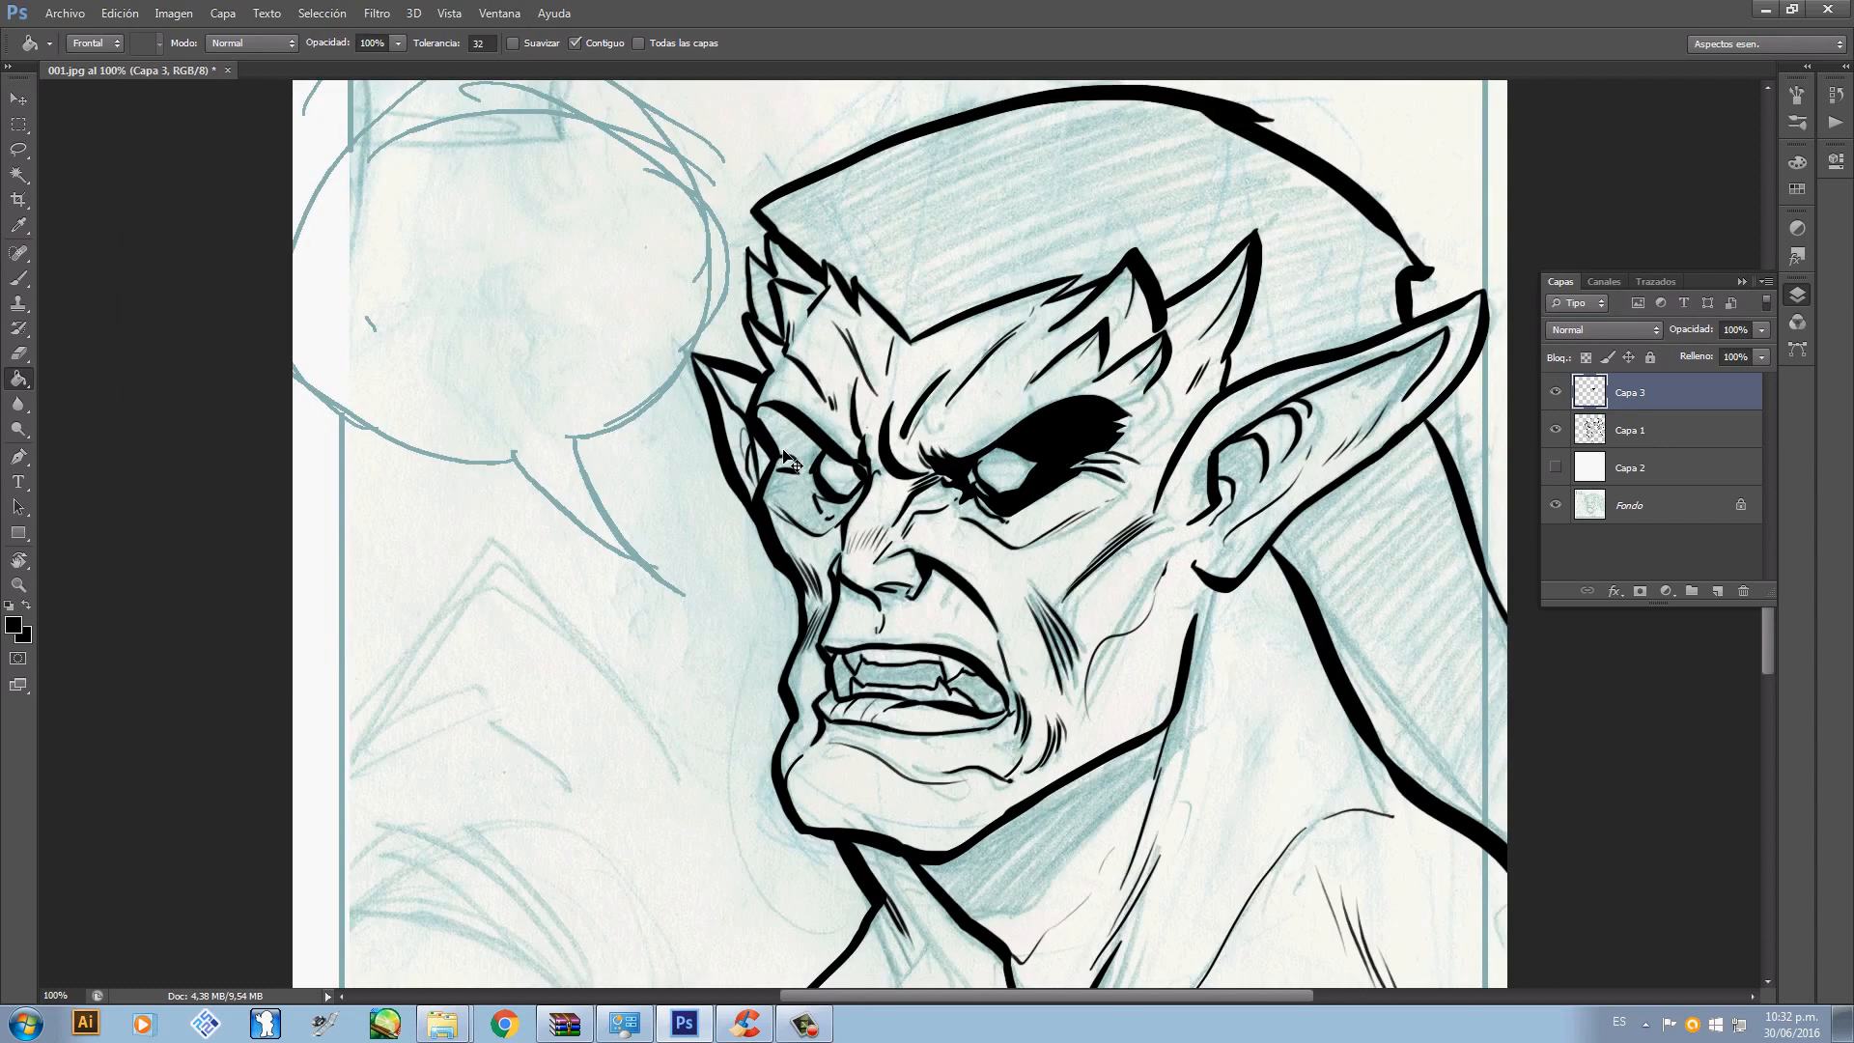
pyautogui.press('b')
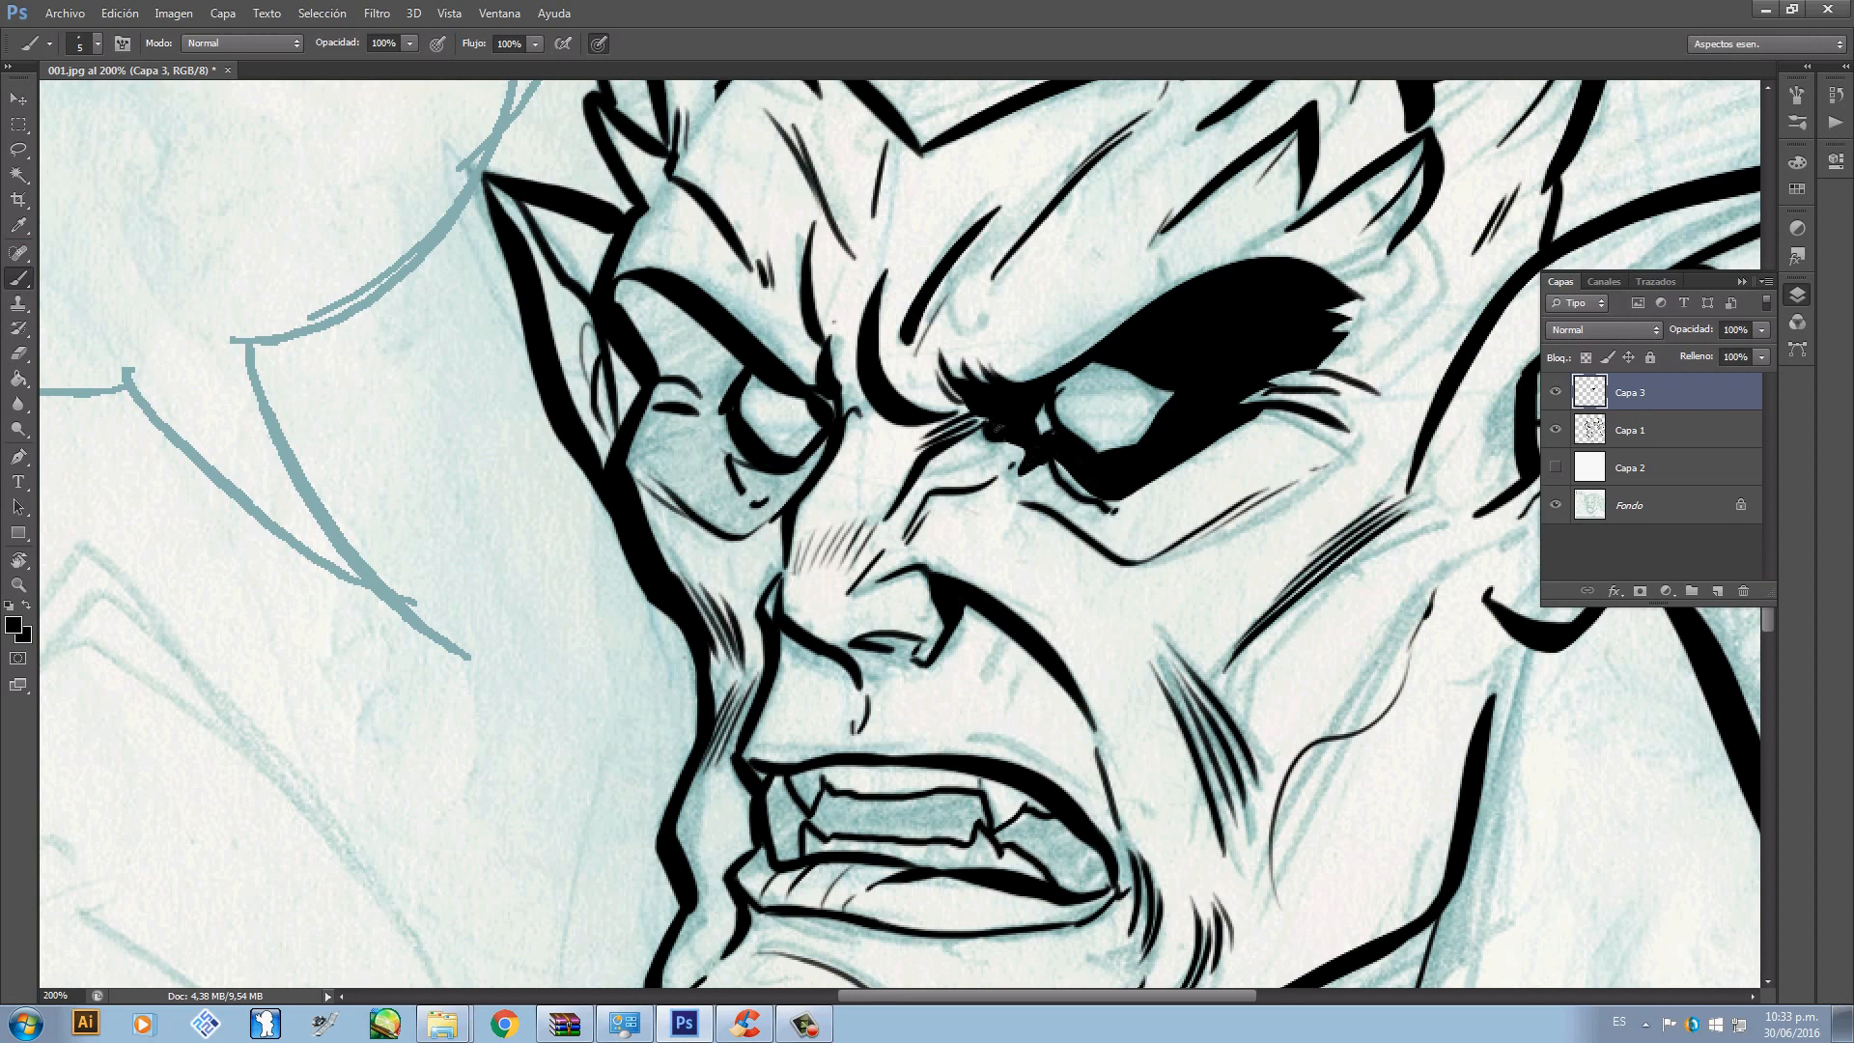
pyautogui.moveTo(1049, 447); pyautogui.dragTo(1014, 504)
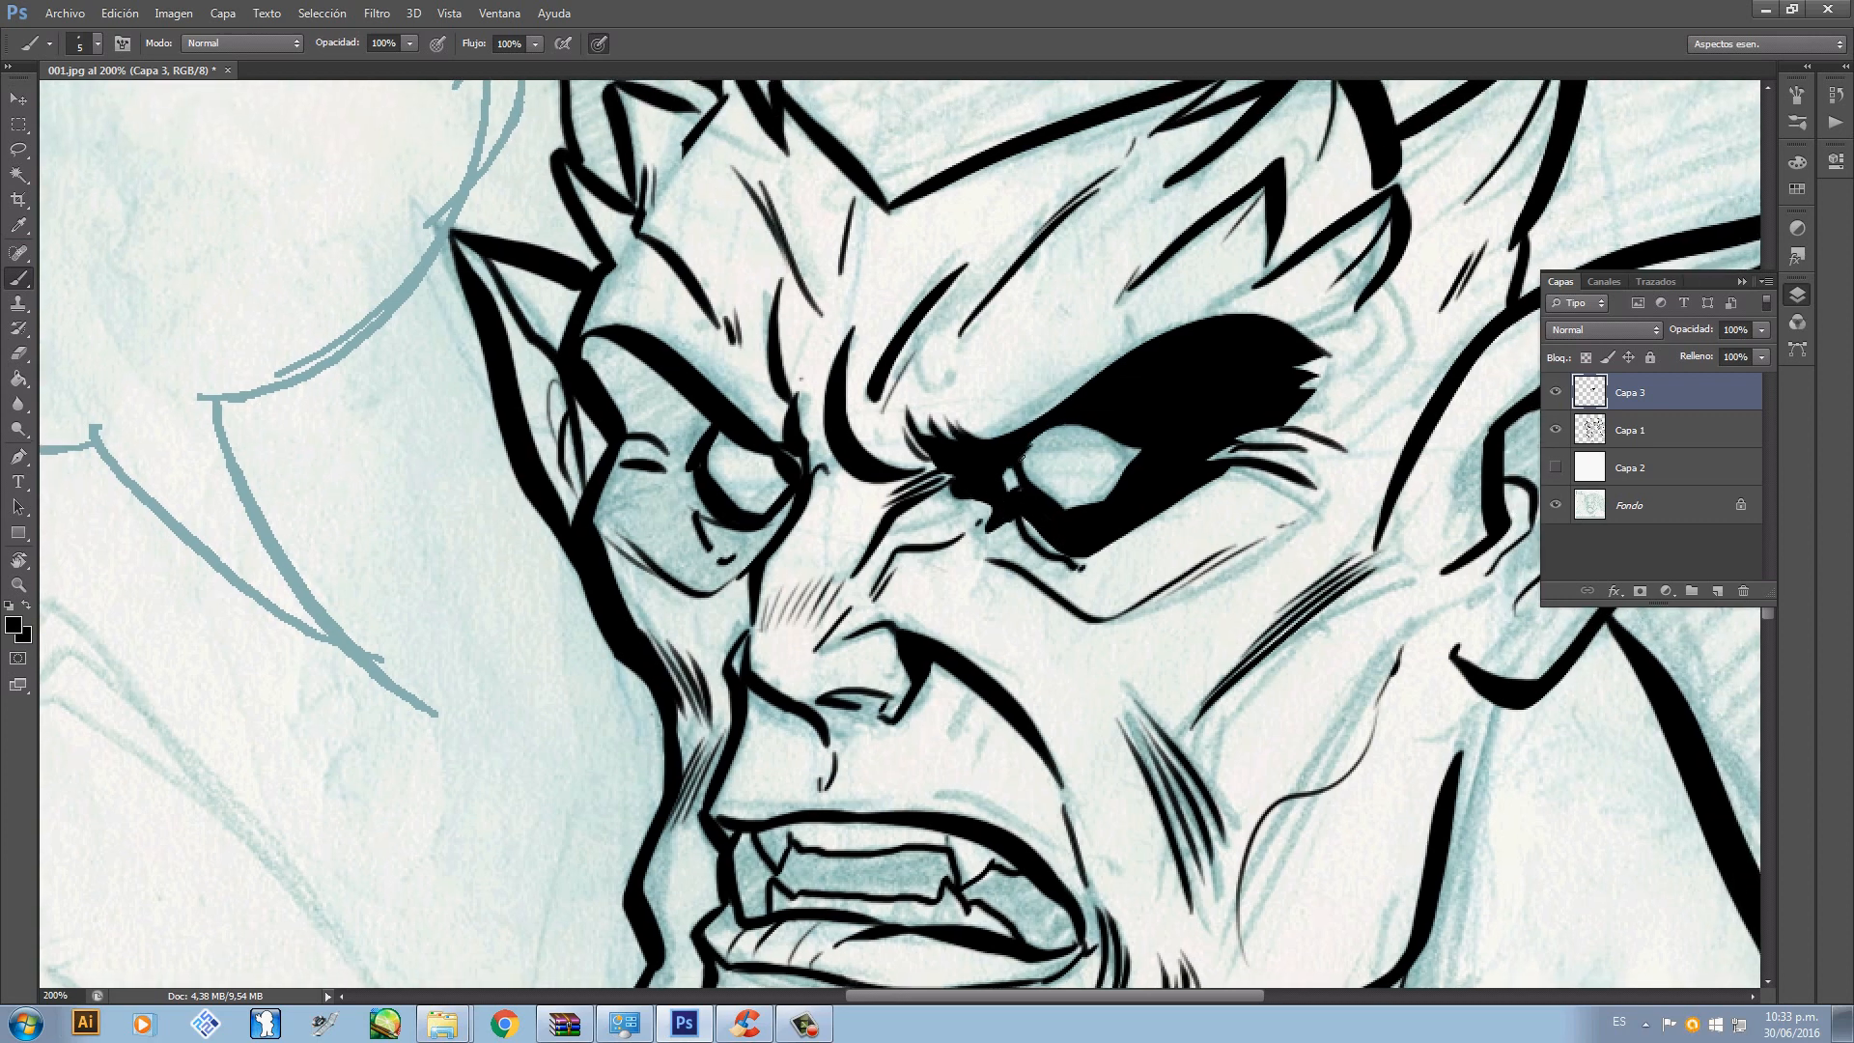
pyautogui.moveTo(958, 502); pyautogui.dragTo(1008, 538)
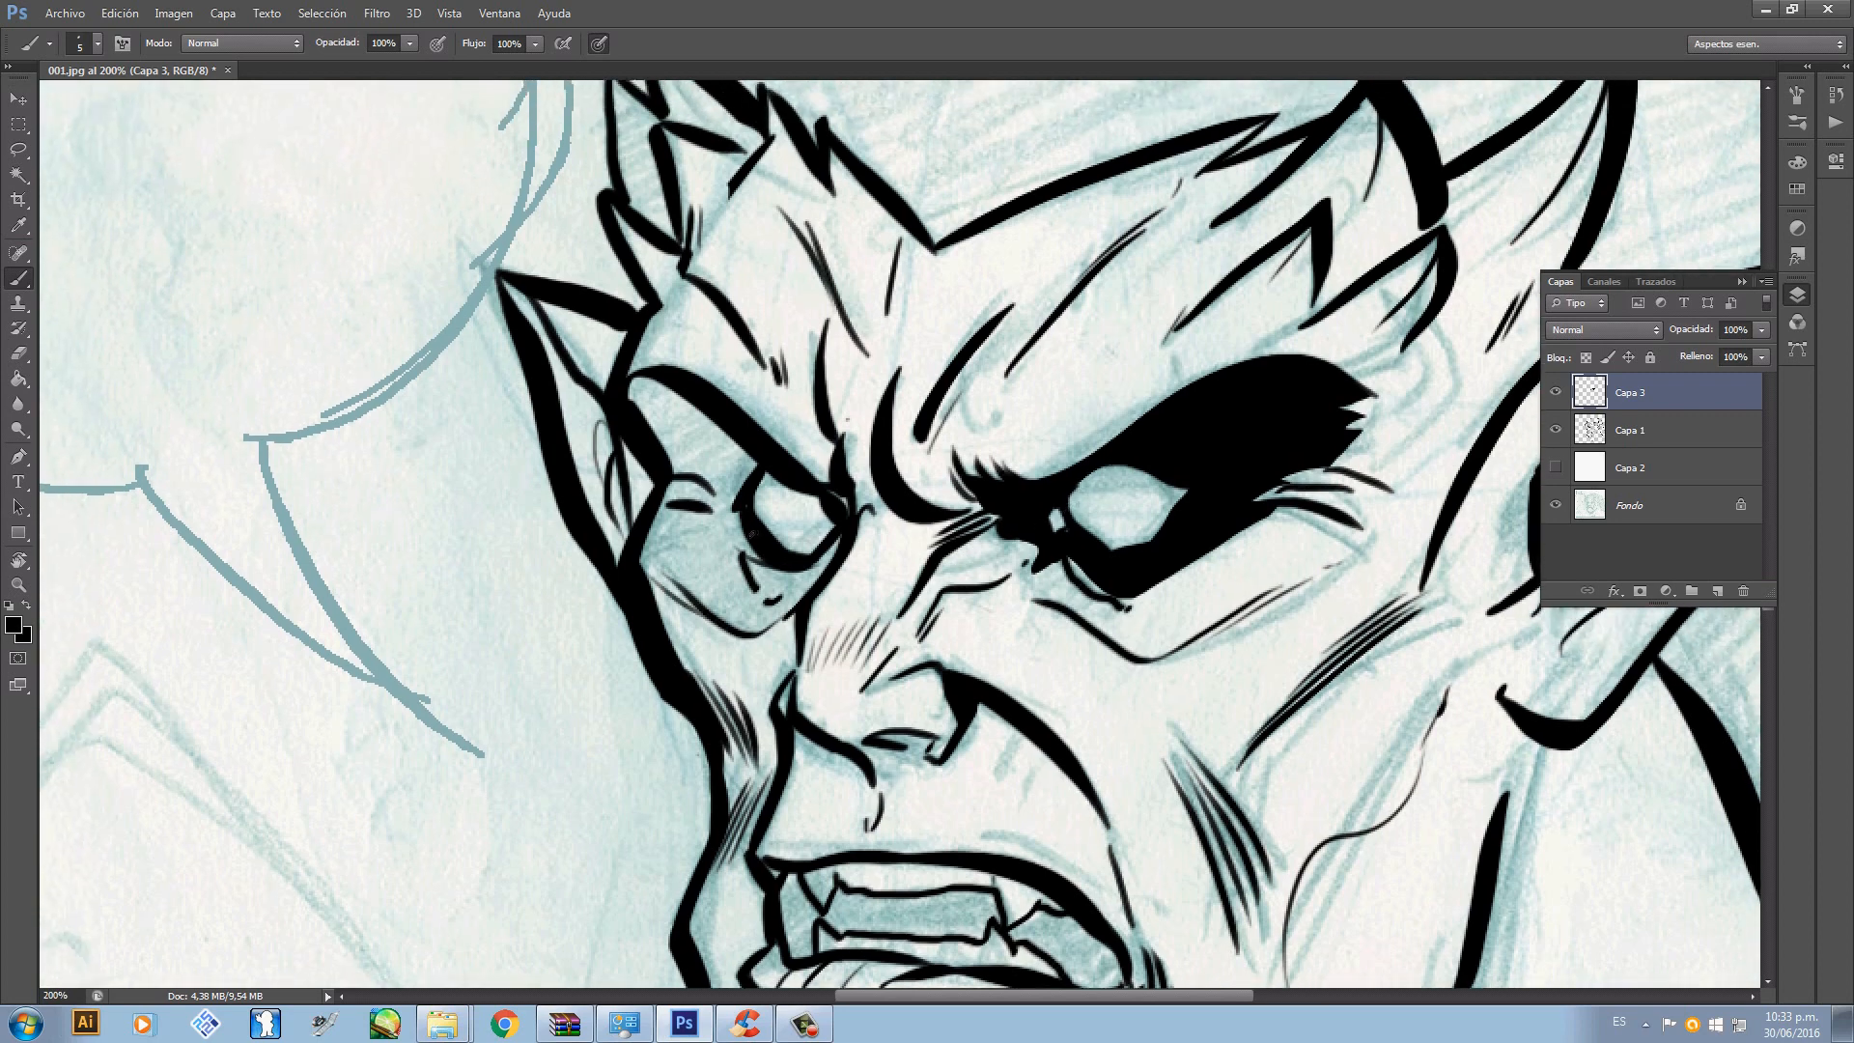
pyautogui.moveTo(692, 607); pyautogui.dragTo(679, 559)
pyautogui.hotkey('ctrl', 'z')
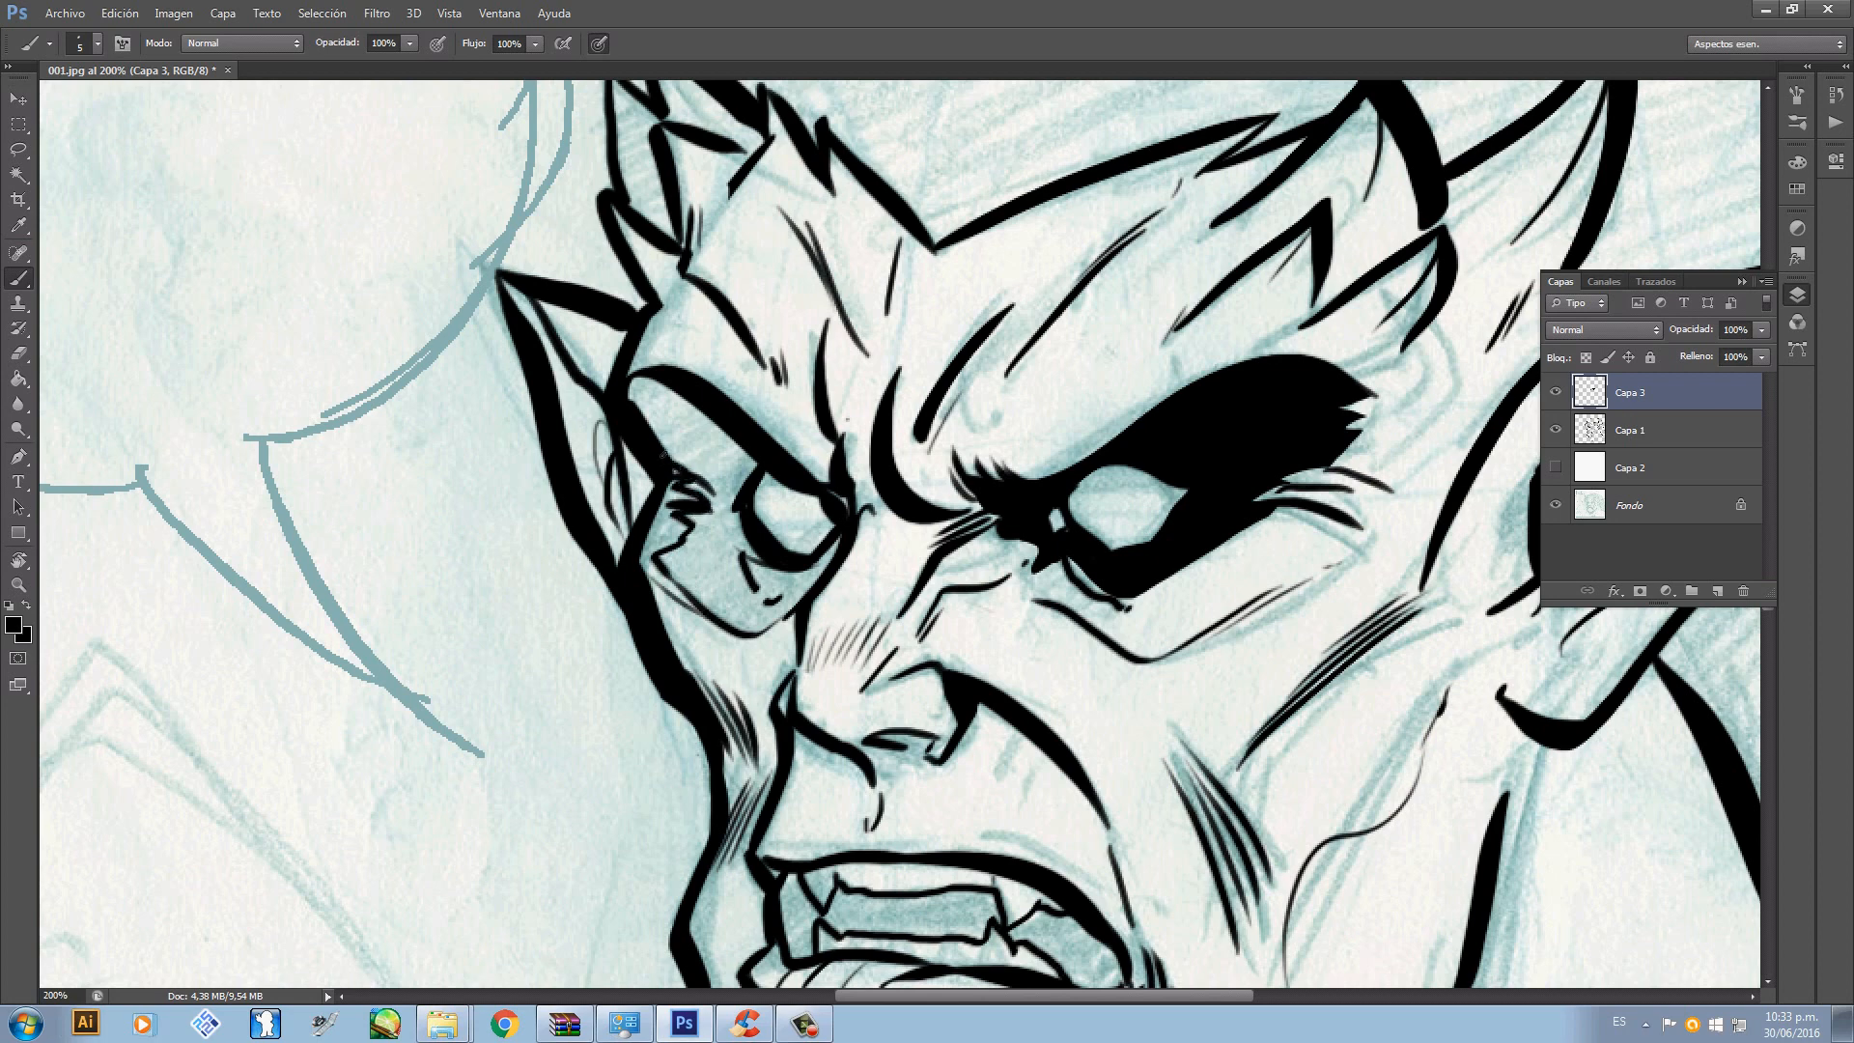
pyautogui.press('w')
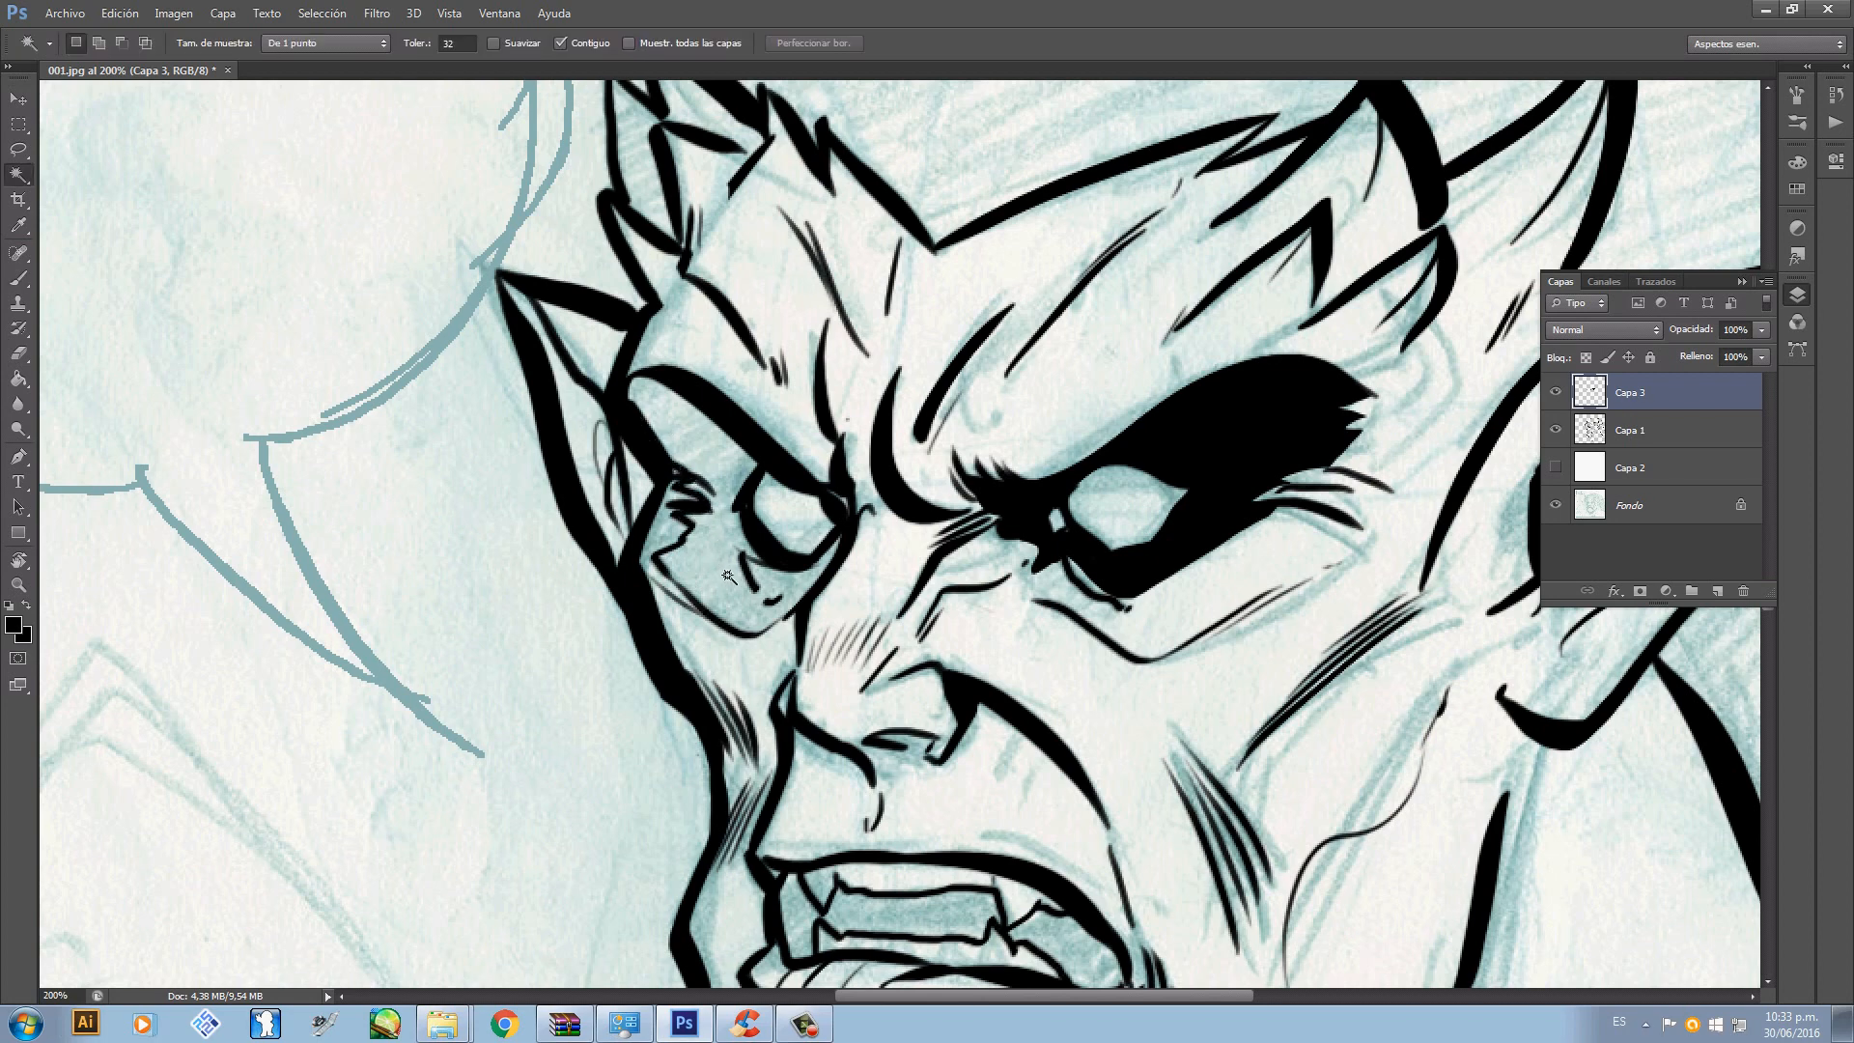
pyautogui.click(712, 577)
pyautogui.hotkey('ctrl', 'd')
# - Select the shaded socket around the far eye with the Lasso, leaving out the eyeball and following the jagged strokes
pyautogui.press('l')
pyautogui.moveTo(818, 592); pyautogui.dragTo(772, 624)
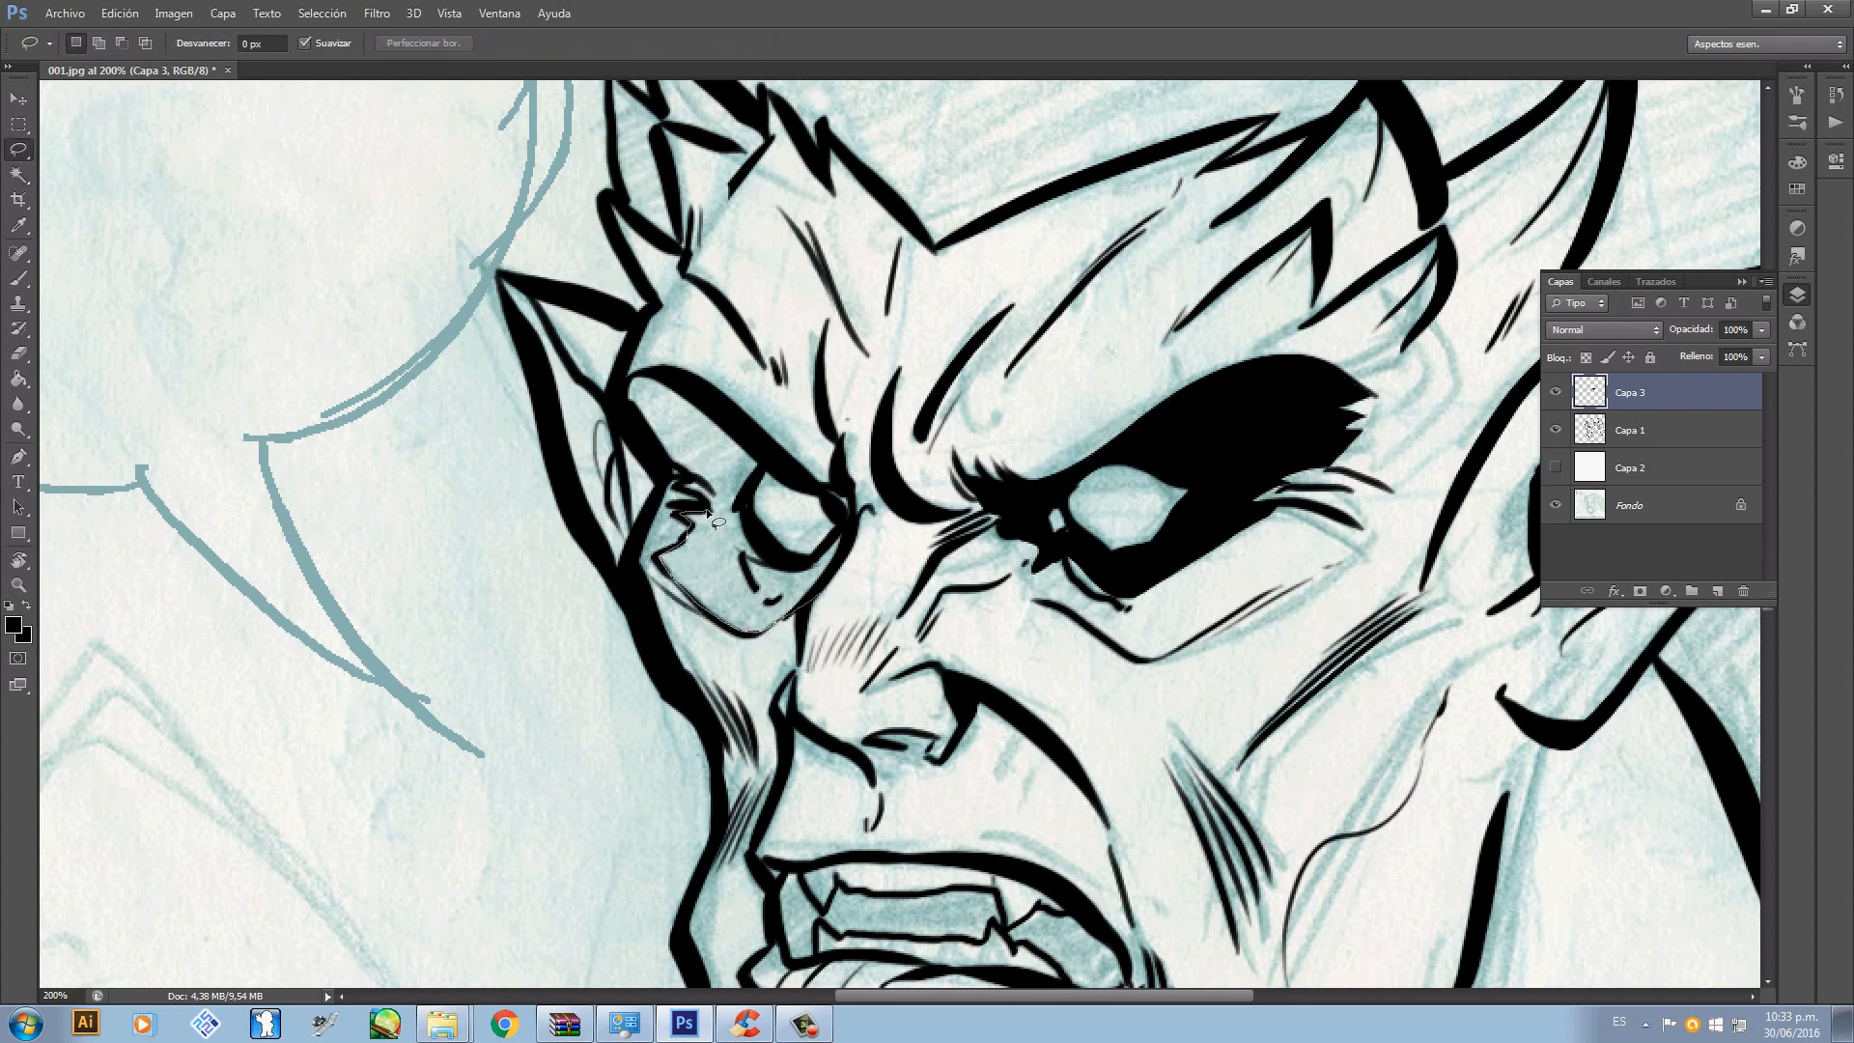
pyautogui.moveTo(634, 382)
pyautogui.mouseDown()
pyautogui.moveTo(703, 387)
pyautogui.moveTo(756, 432)
pyautogui.mouseUp()
pyautogui.moveTo(819, 593); pyautogui.dragTo(820, 593)
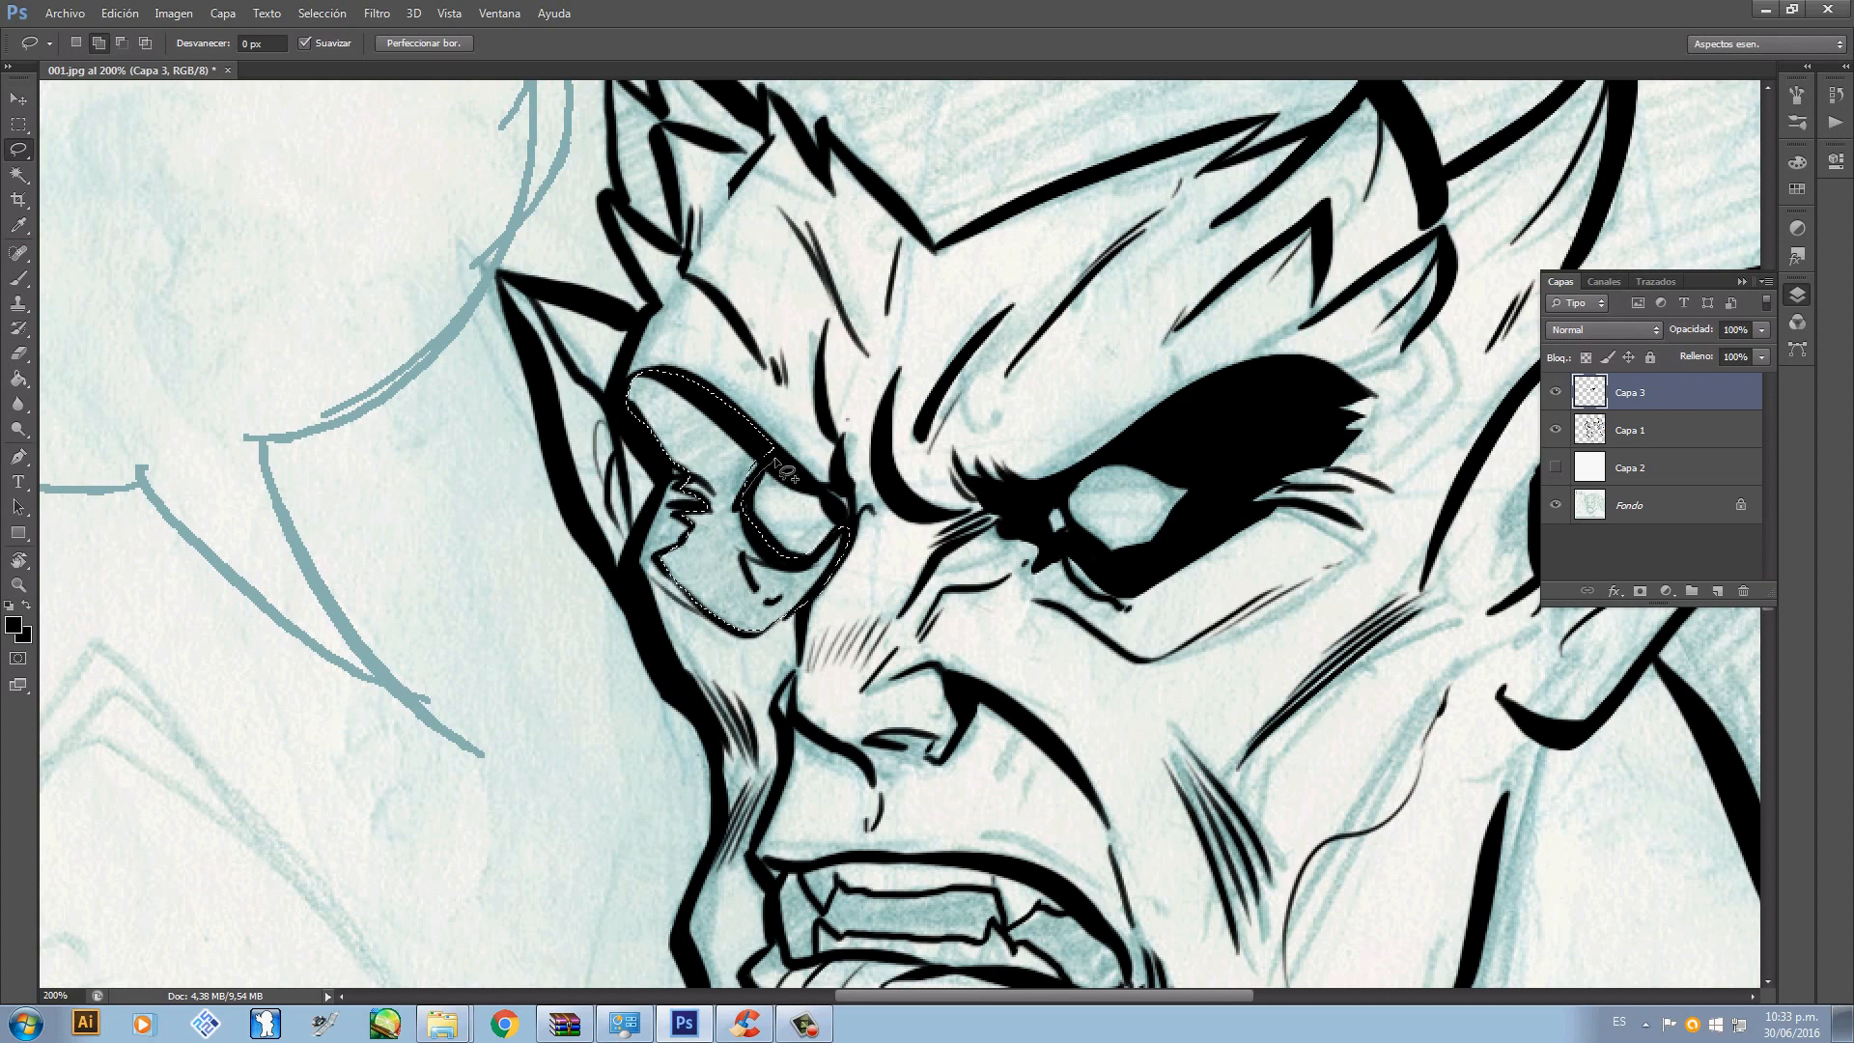
pyautogui.press('alt')
pyautogui.moveTo(751, 567); pyautogui.dragTo(753, 570)
# - Fill the selected shadow around the far eye with black and deselect
pyautogui.hotkey('alt', 'BackSpace')
pyautogui.hotkey('ctrl', 'd')
pyautogui.hotkey('ctrl', '-')
pyautogui.hotkey('ctrl', '-')
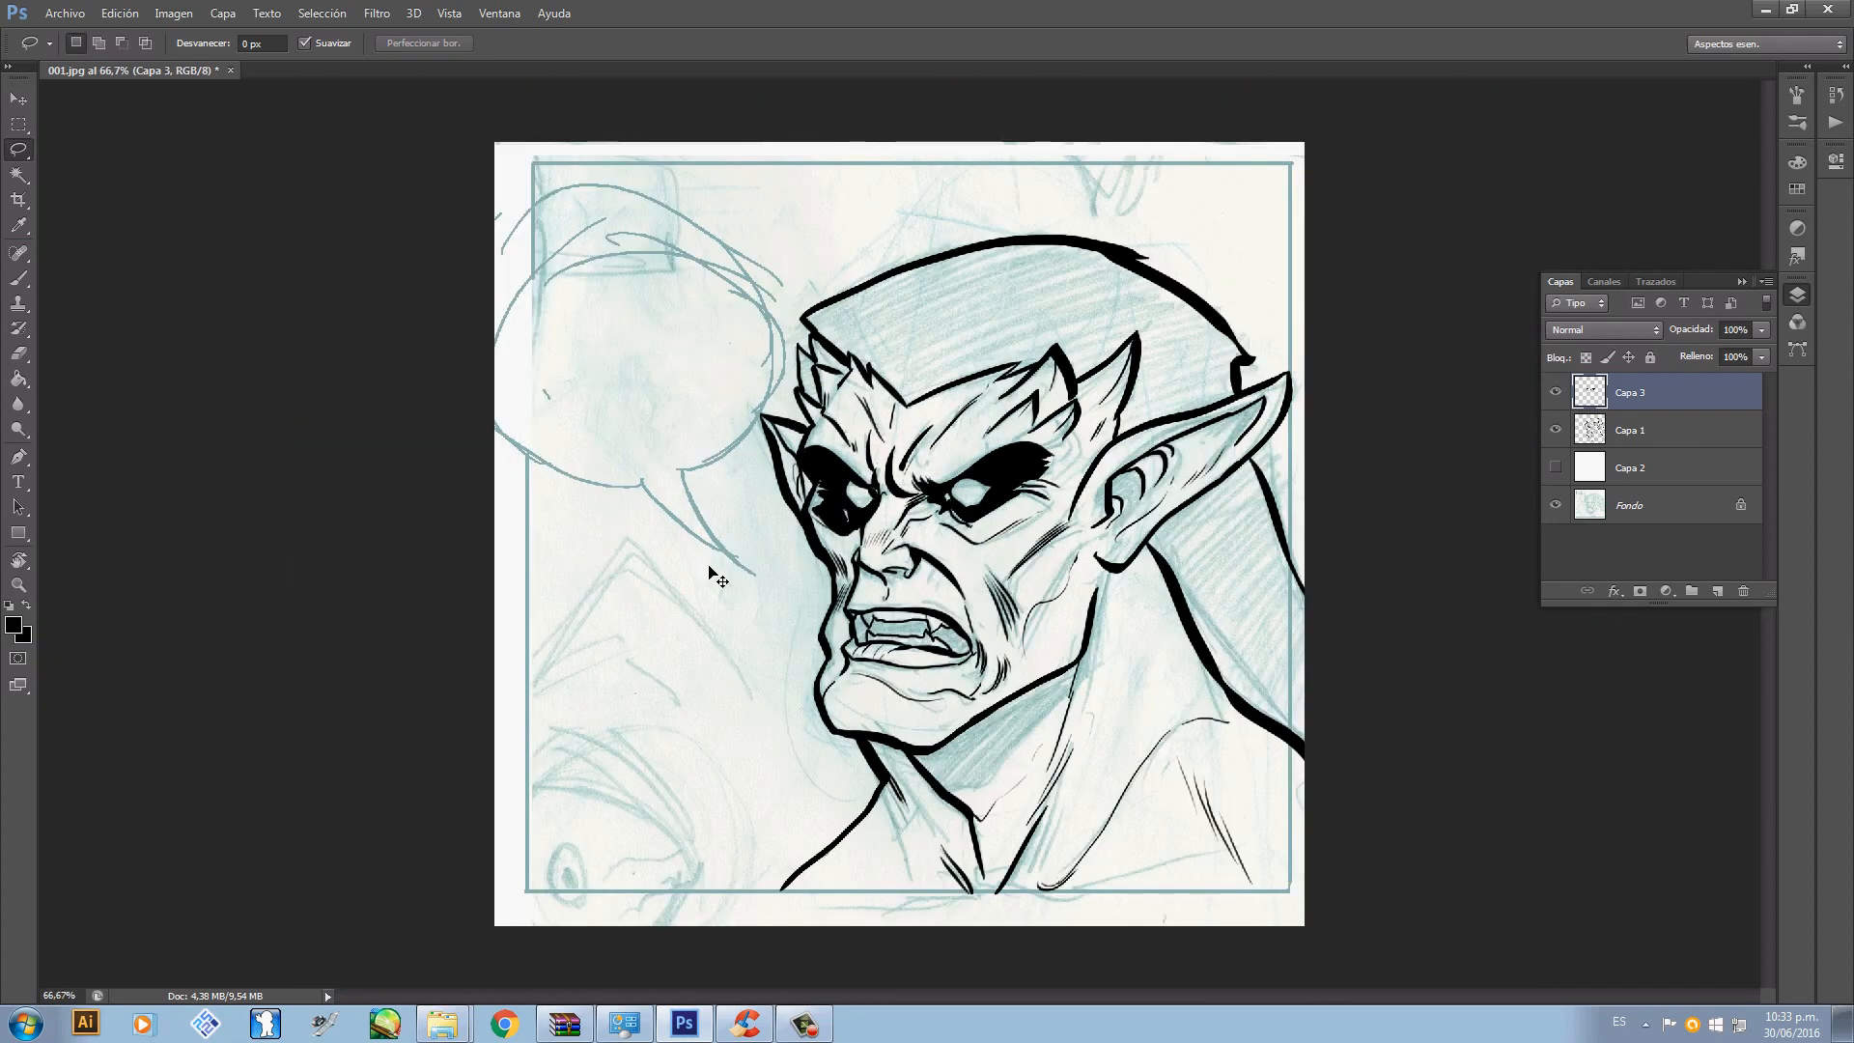
pyautogui.hotkey('ctrl', '+')
pyautogui.hotkey('ctrl', '+')
pyautogui.press('b')
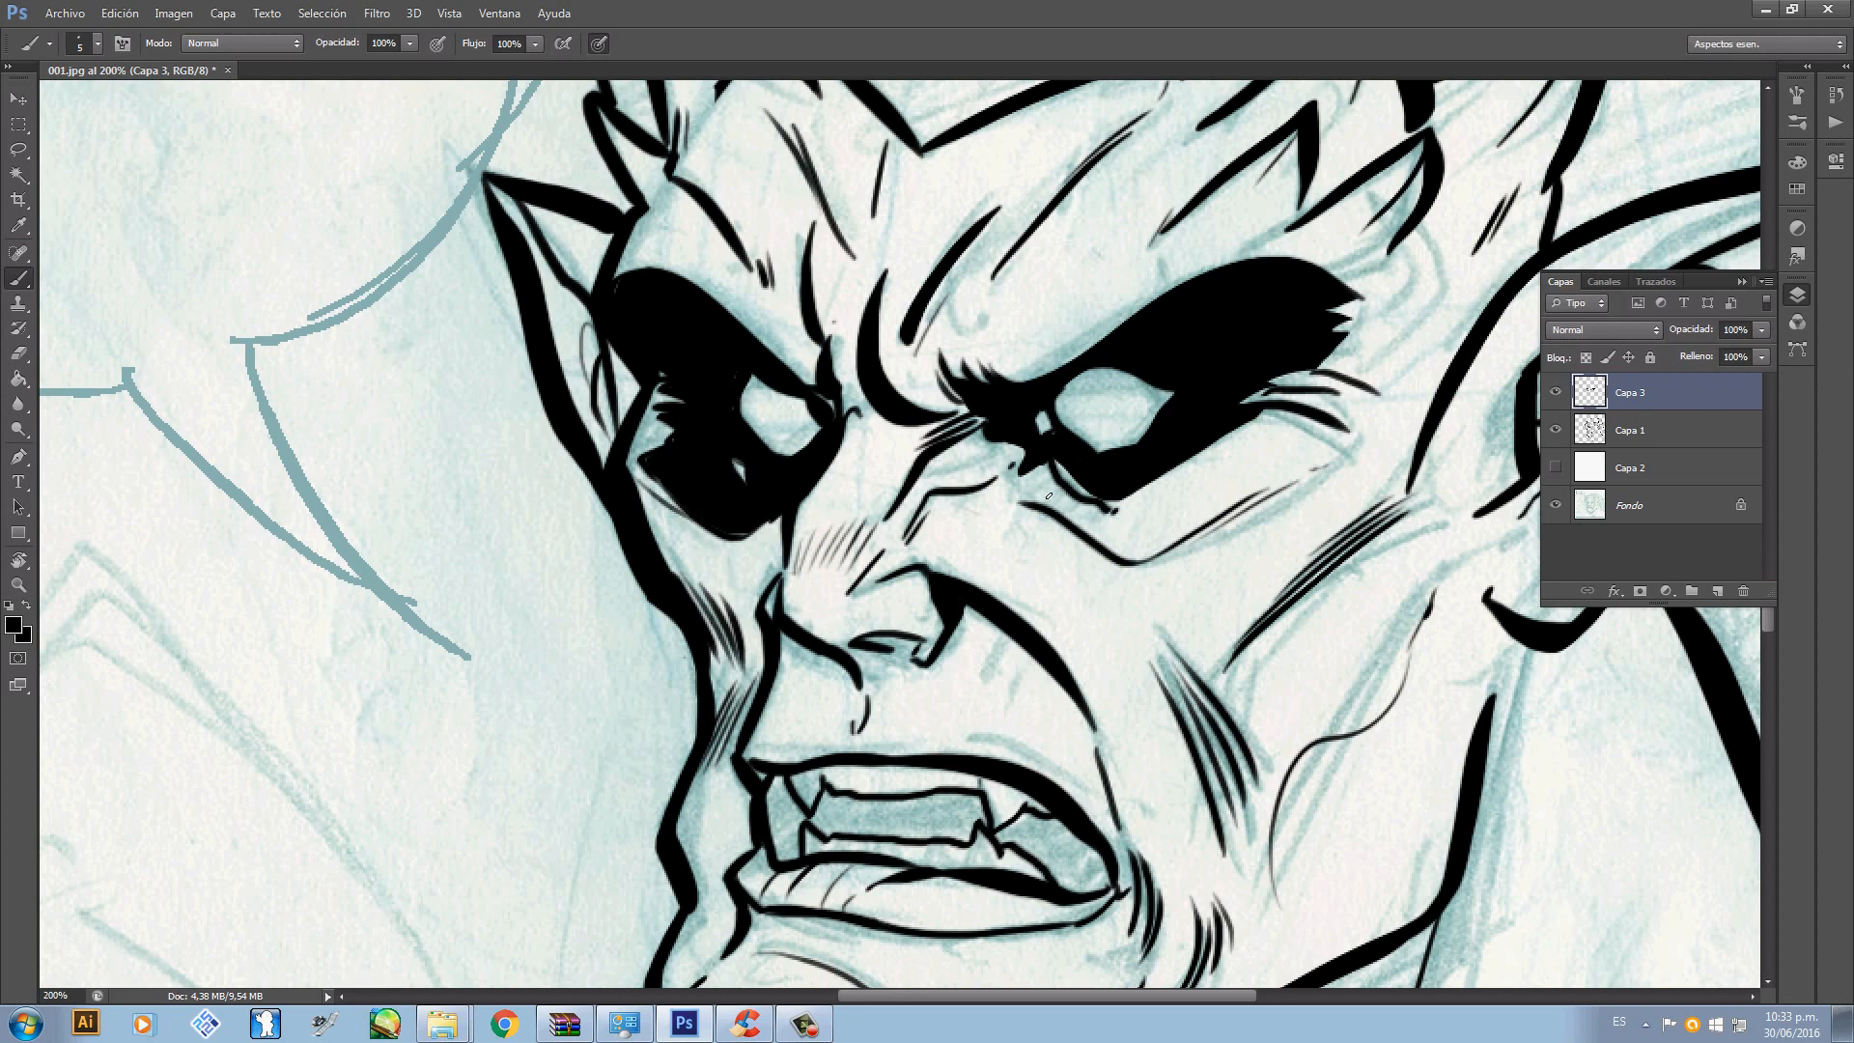
pyautogui.moveTo(1049, 495)
pyautogui.mouseDown()
pyautogui.moveTo(1106, 541)
pyautogui.moveTo(1198, 524)
pyautogui.mouseUp()
pyautogui.hotkey('ctrl', 'z')
# - Lasso the area beneath the near eye down to the eye-bag line, fill it with black and deselect
pyautogui.press('l')
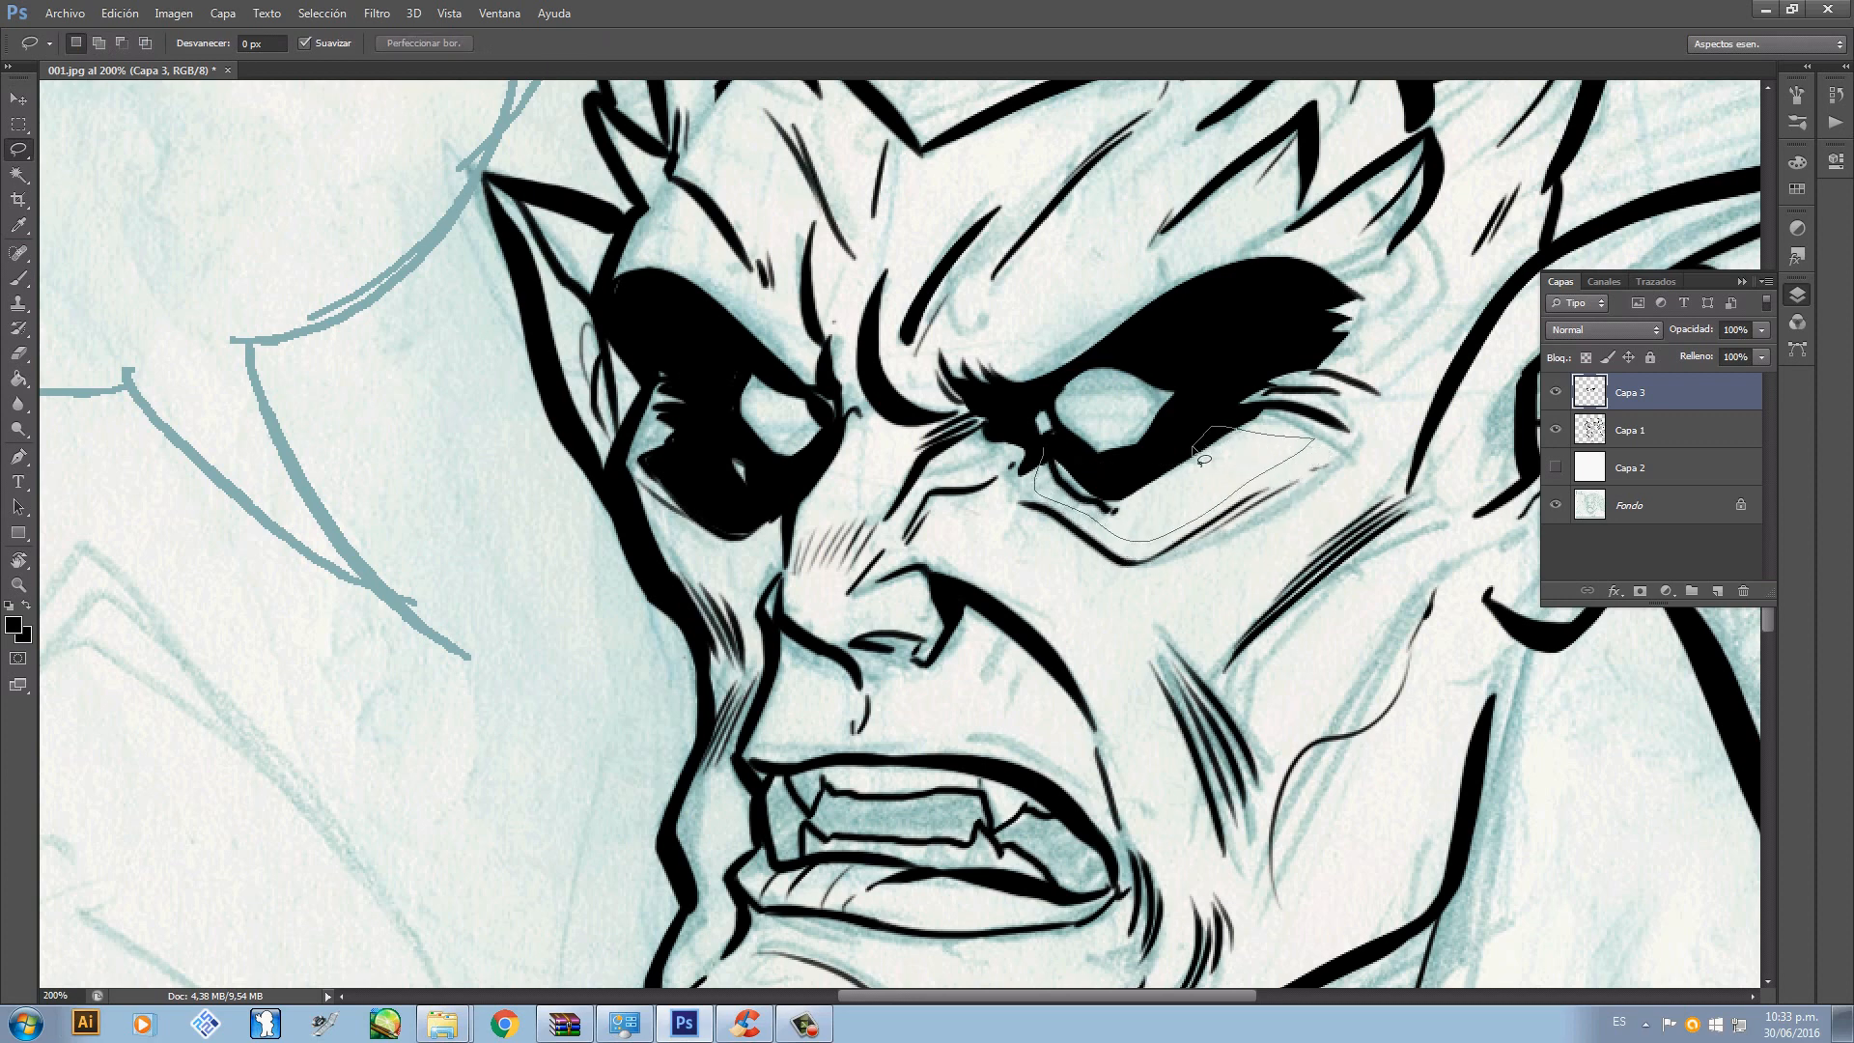
pyautogui.moveTo(1202, 459)
pyautogui.mouseDown()
pyautogui.moveTo(1124, 477)
pyautogui.moveTo(1047, 447)
pyautogui.mouseUp()
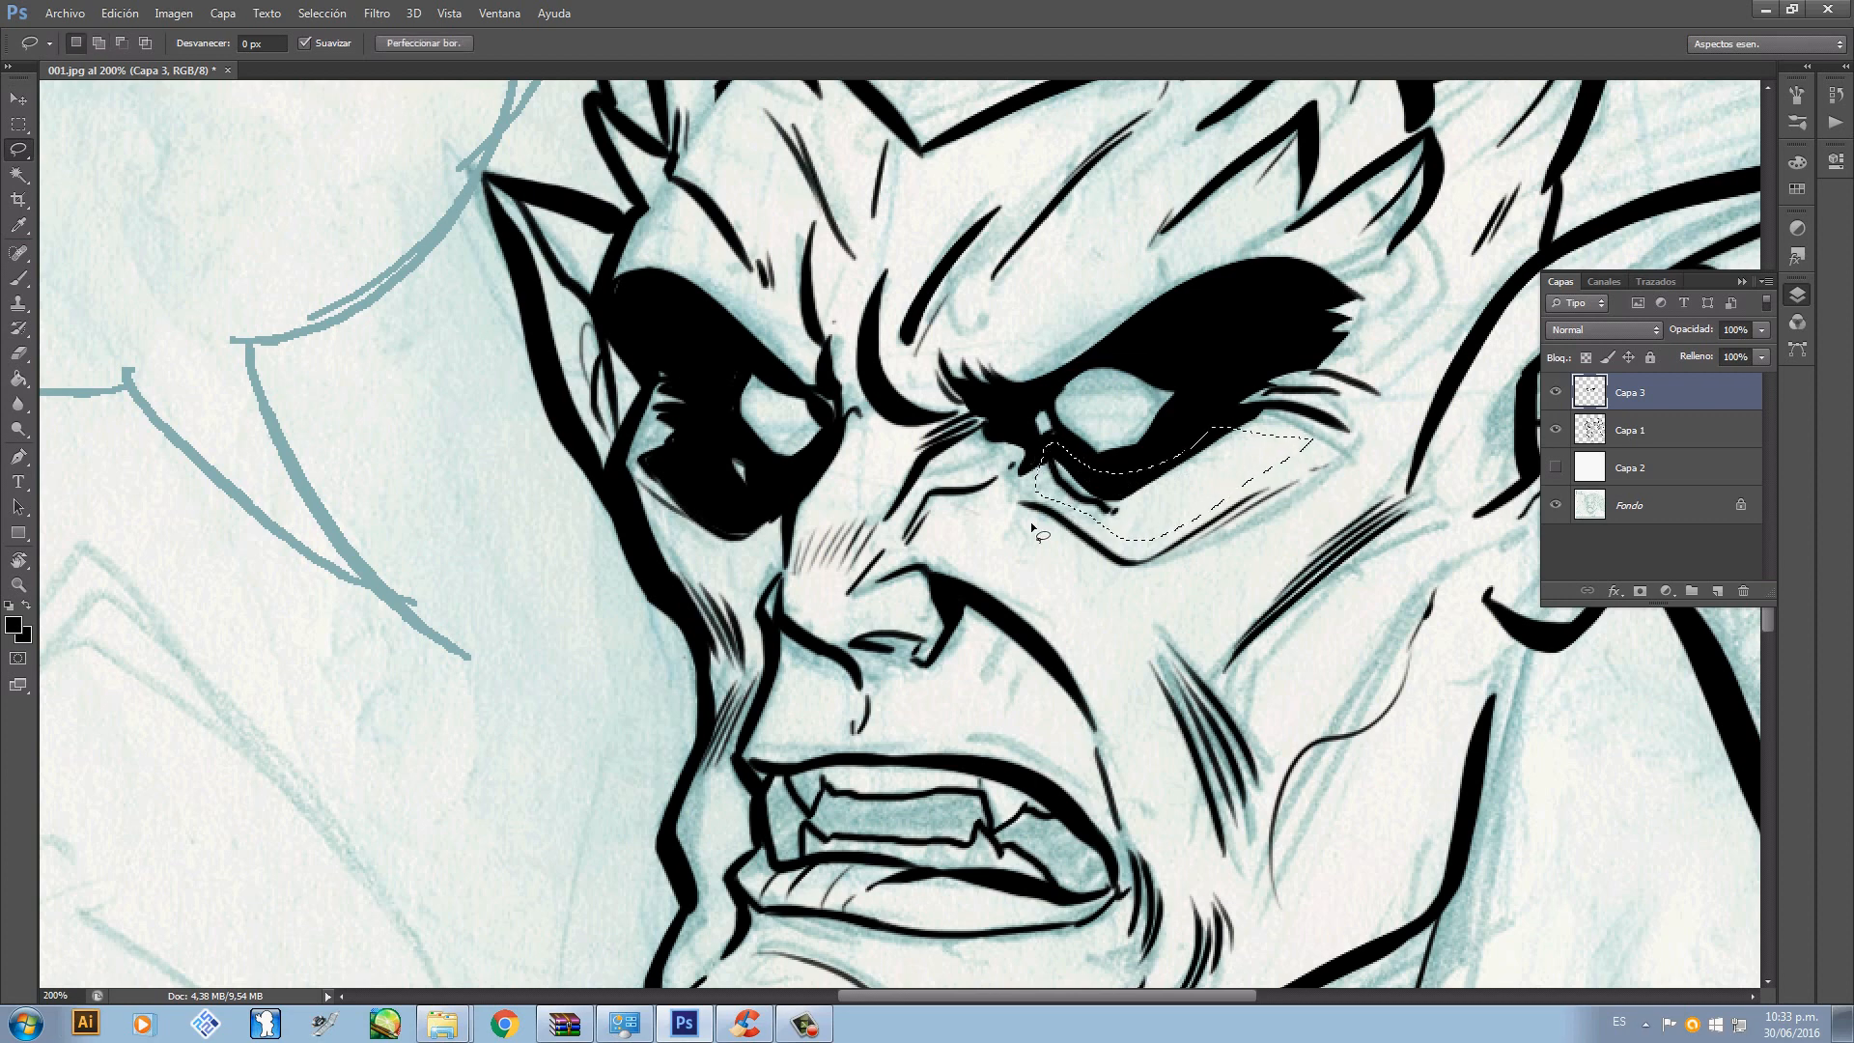
pyautogui.hotkey('alt', 'BackSpace')
pyautogui.hotkey('ctrl', 'd')
pyautogui.hotkey('ctrl', '-')
pyautogui.hotkey('ctrl', '-')
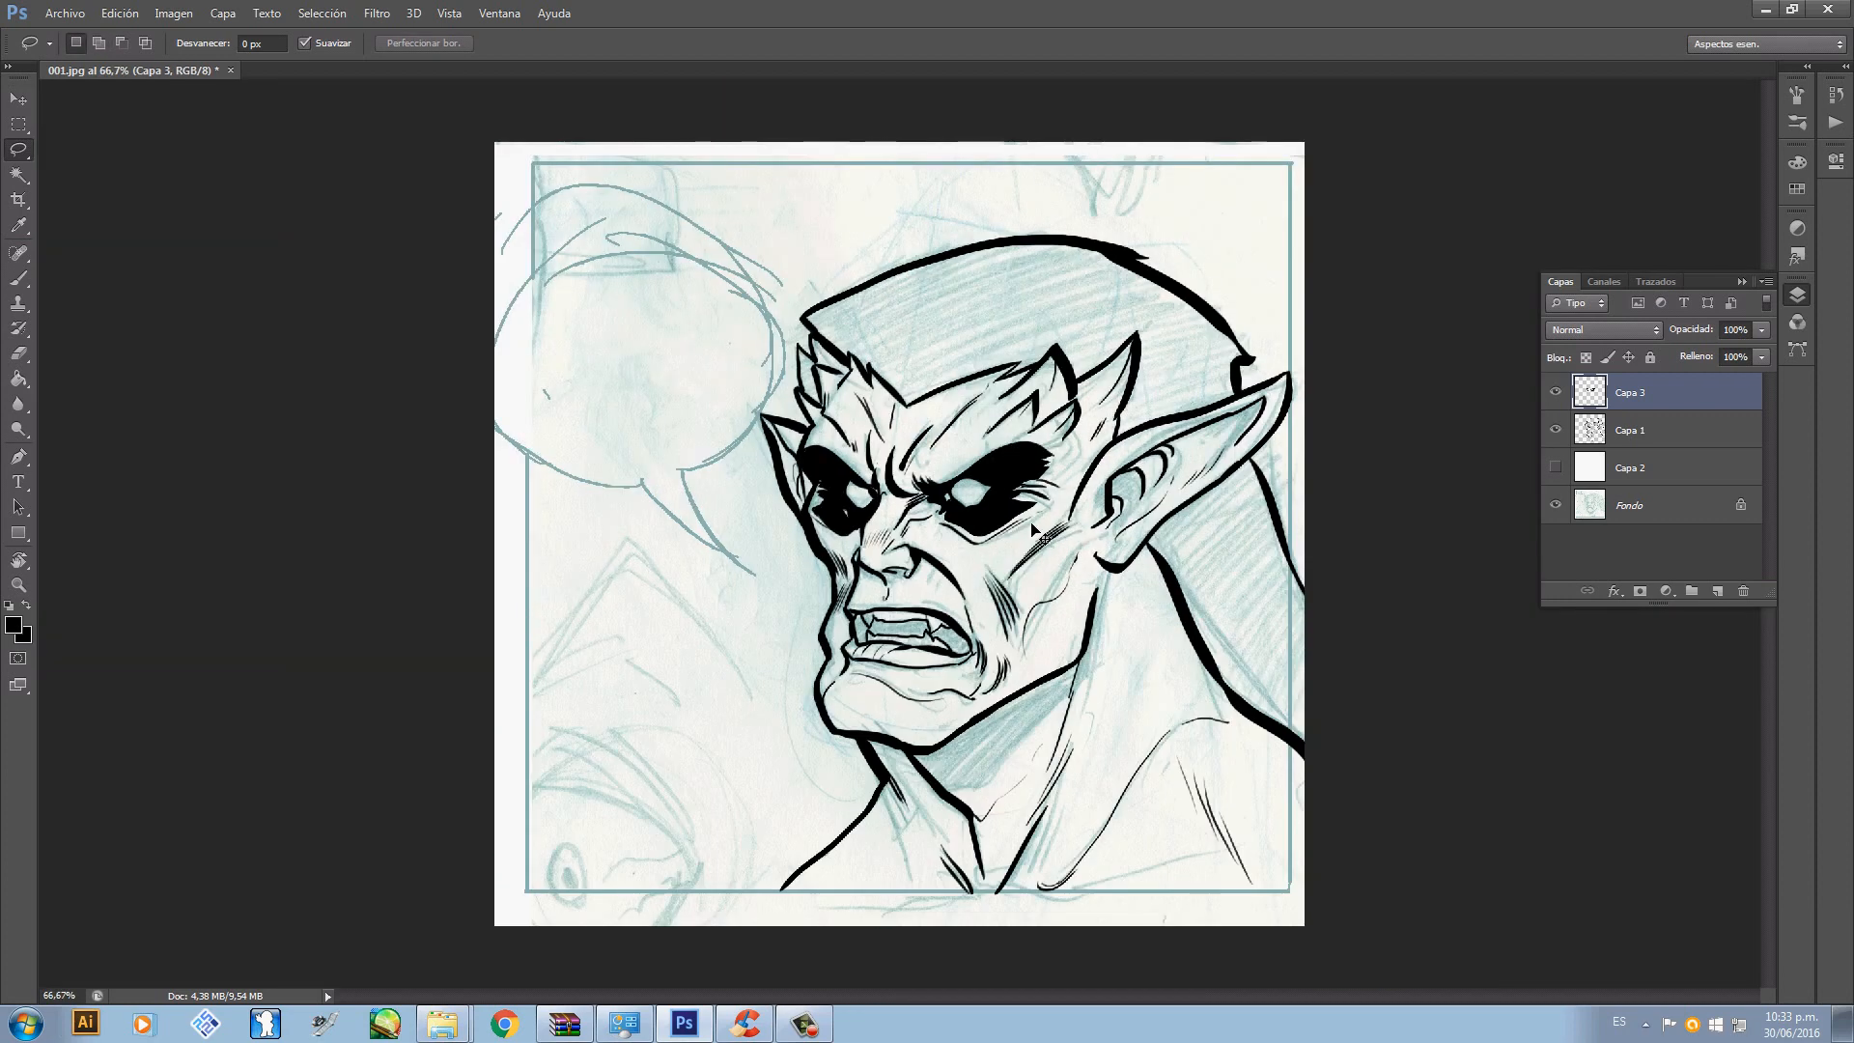
# - Select the three dark gaps inside the mouth on the Capa 1 layer with the Magic Wand
pyautogui.scroll(2, 1033, 529)
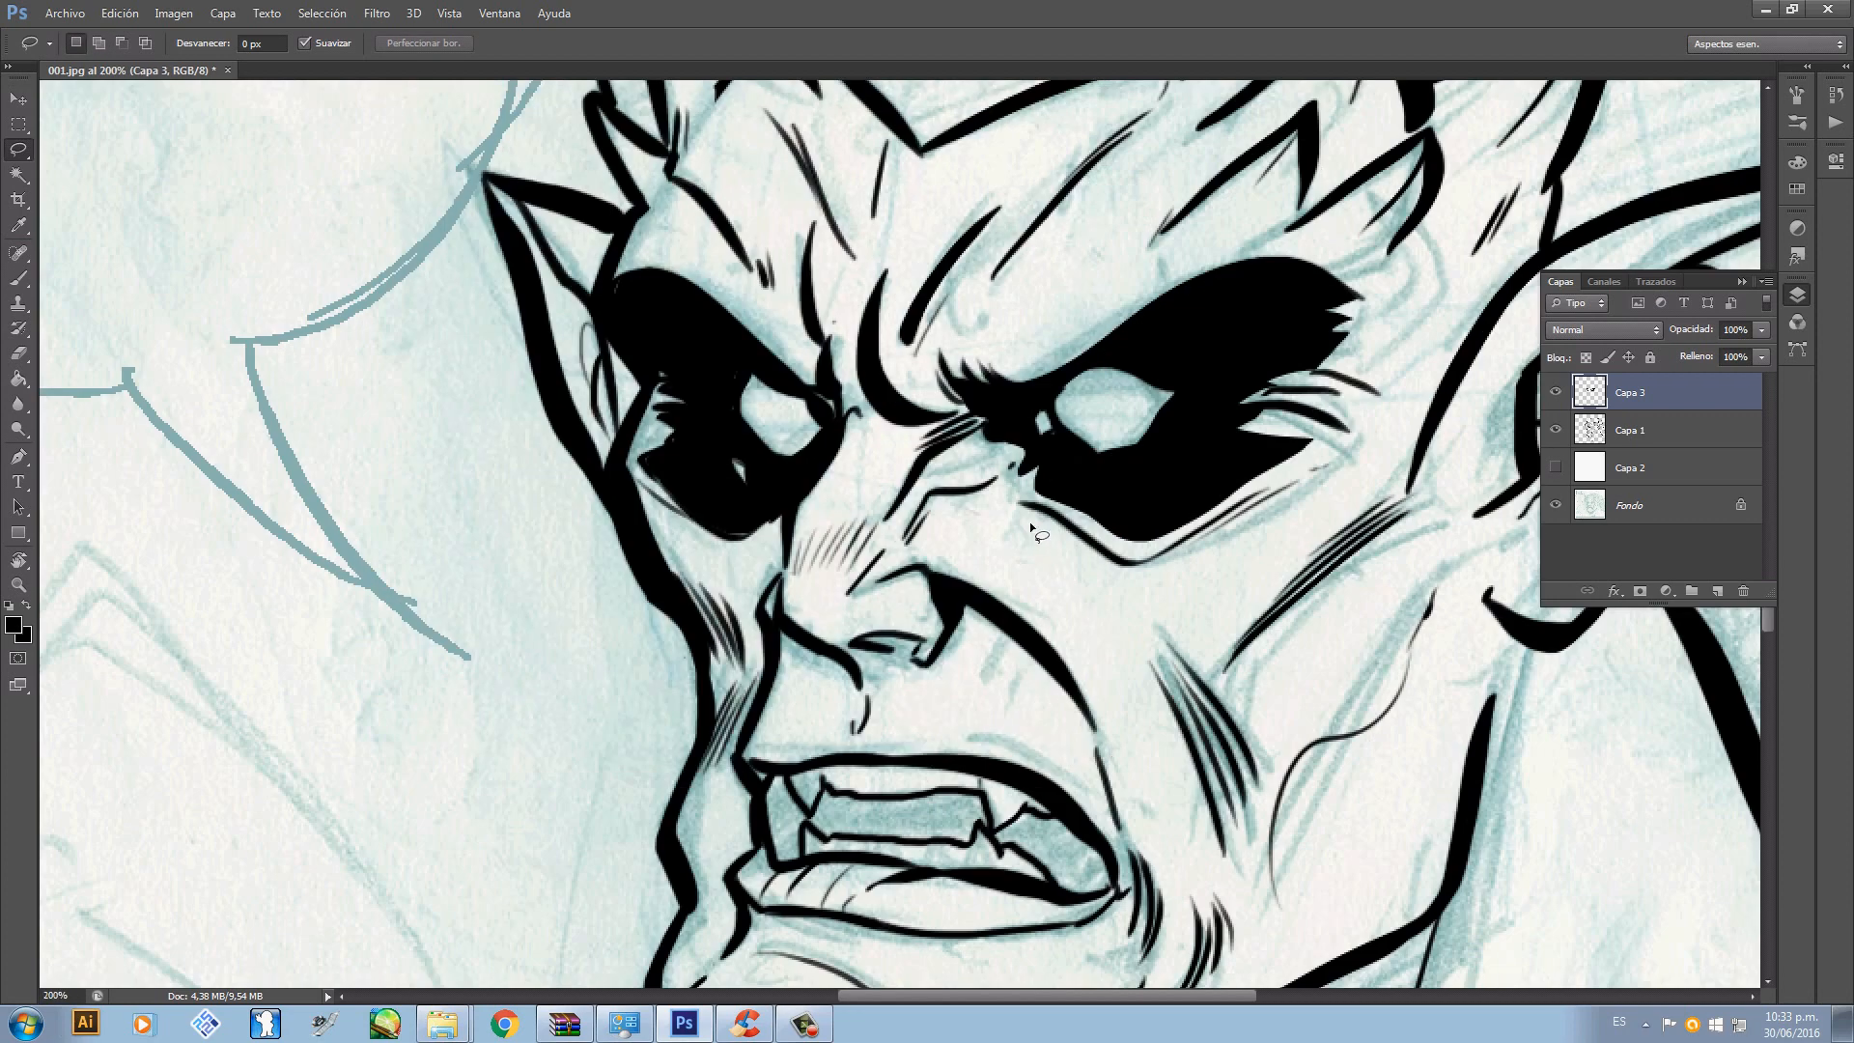
pyautogui.press('b')
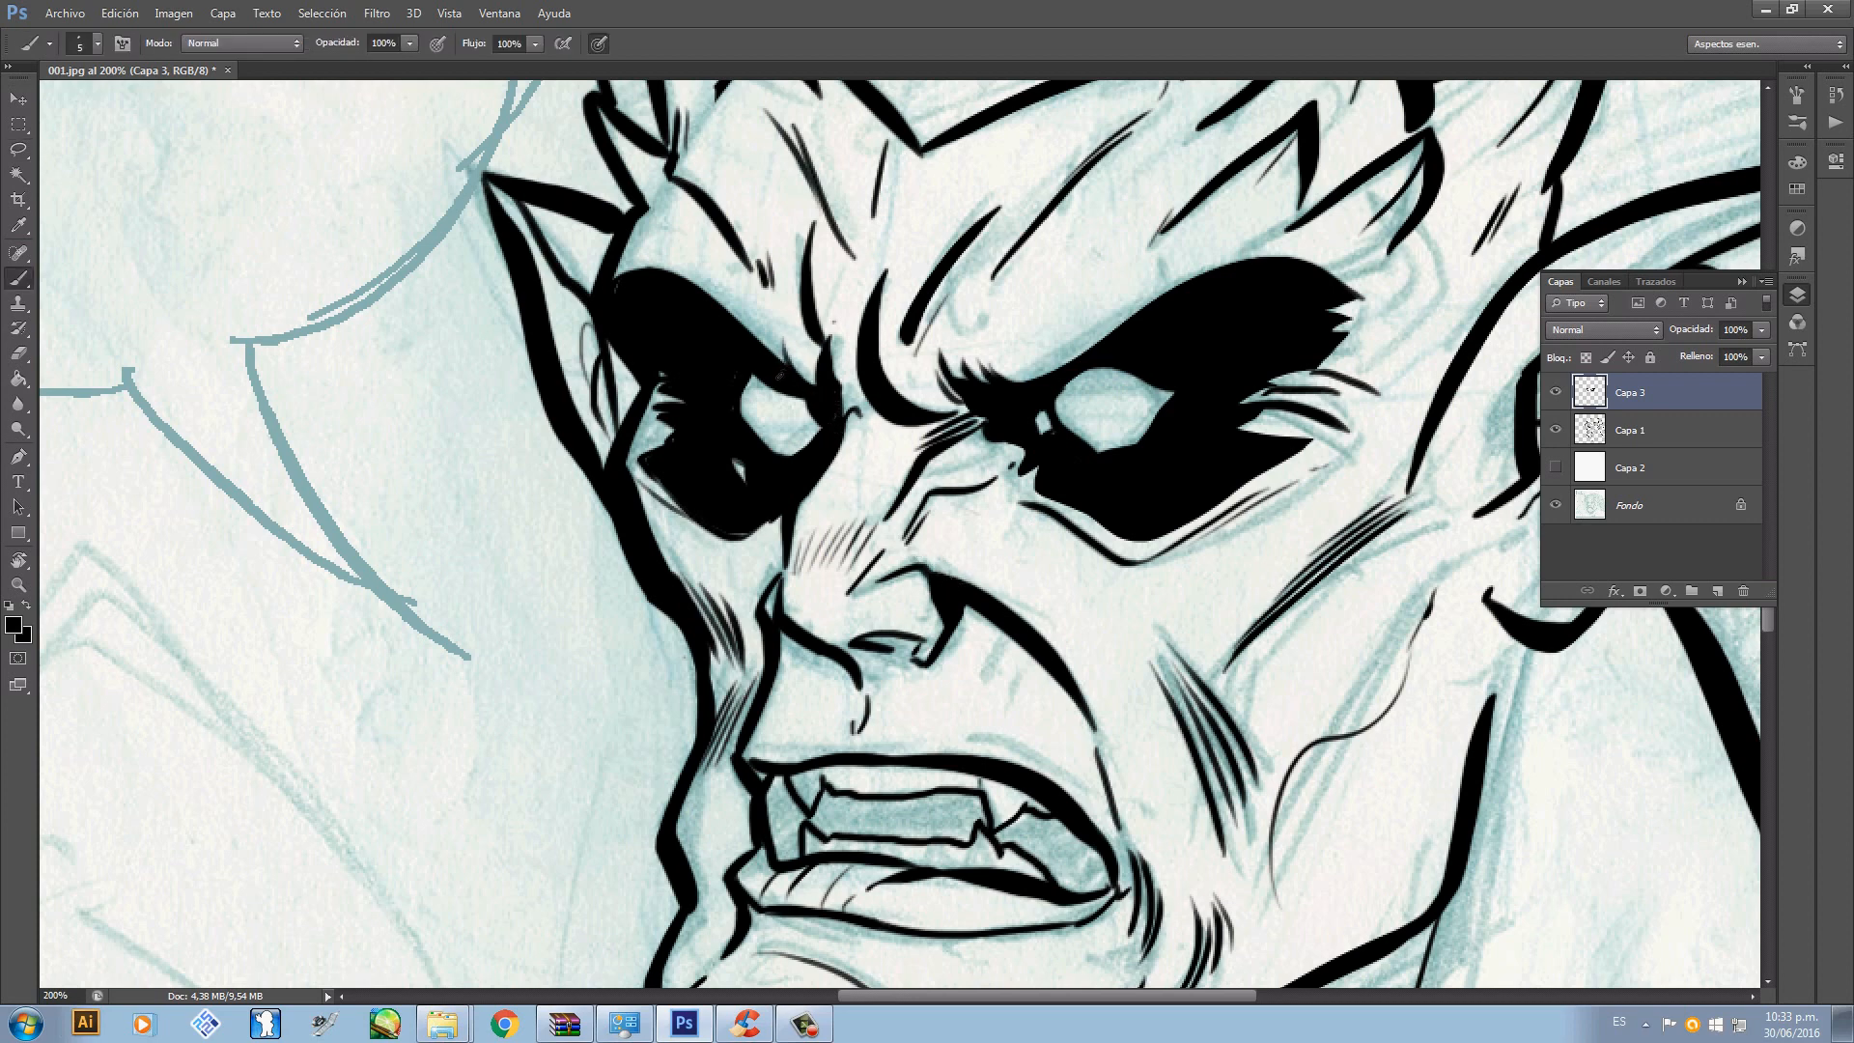
pyautogui.moveTo(998, 706); pyautogui.dragTo(885, 487)
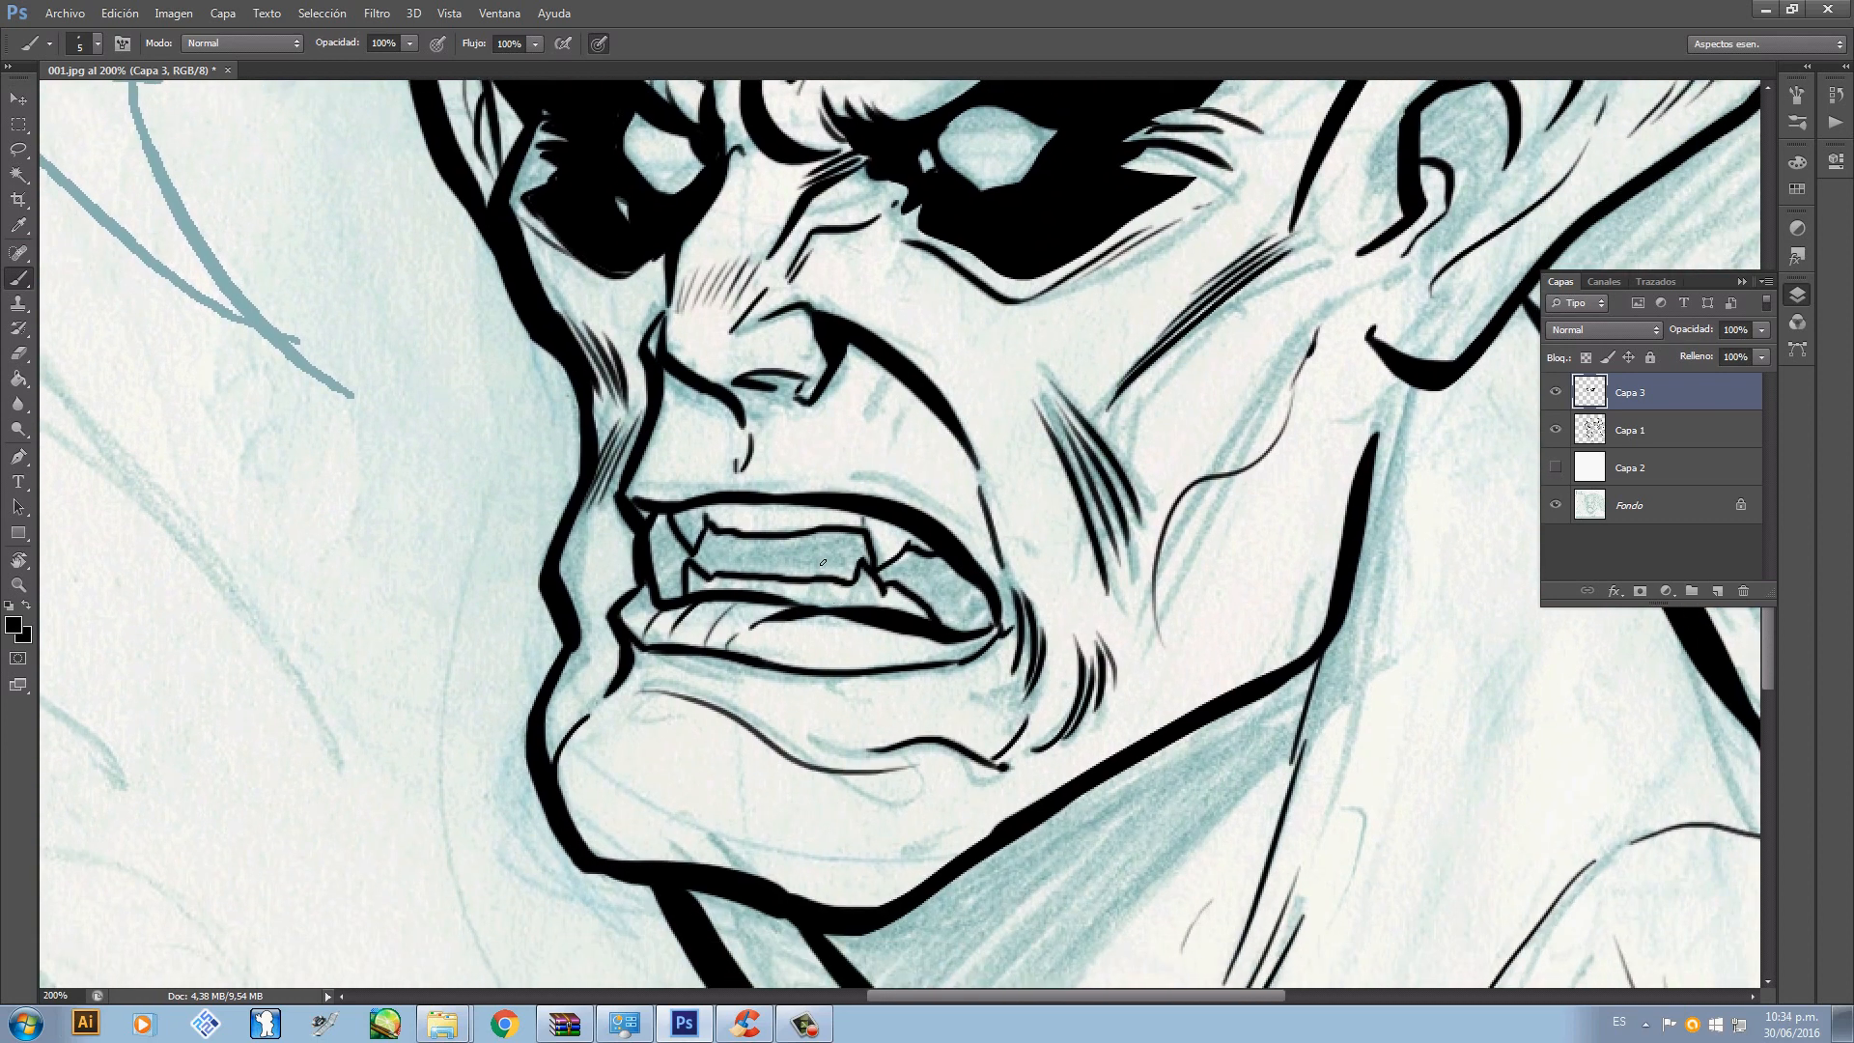
pyautogui.press('l')
pyautogui.click(1646, 433)
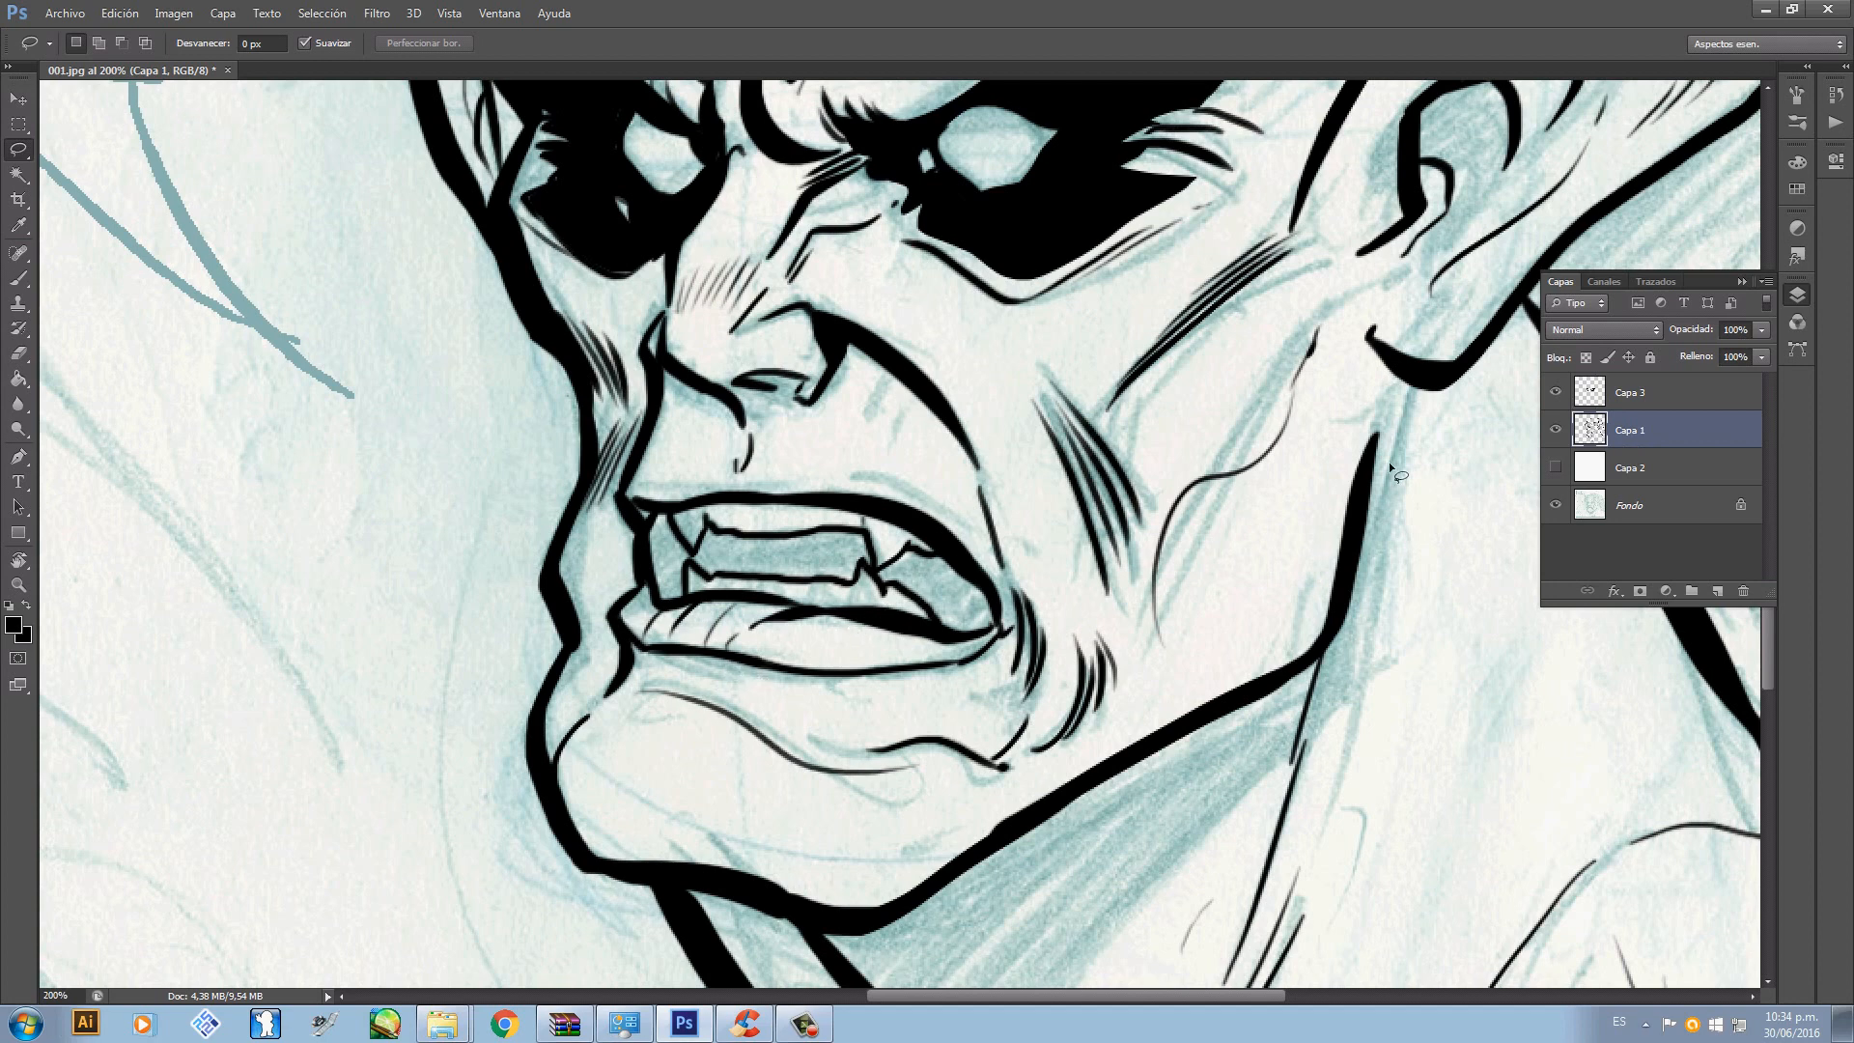
pyautogui.press('w')
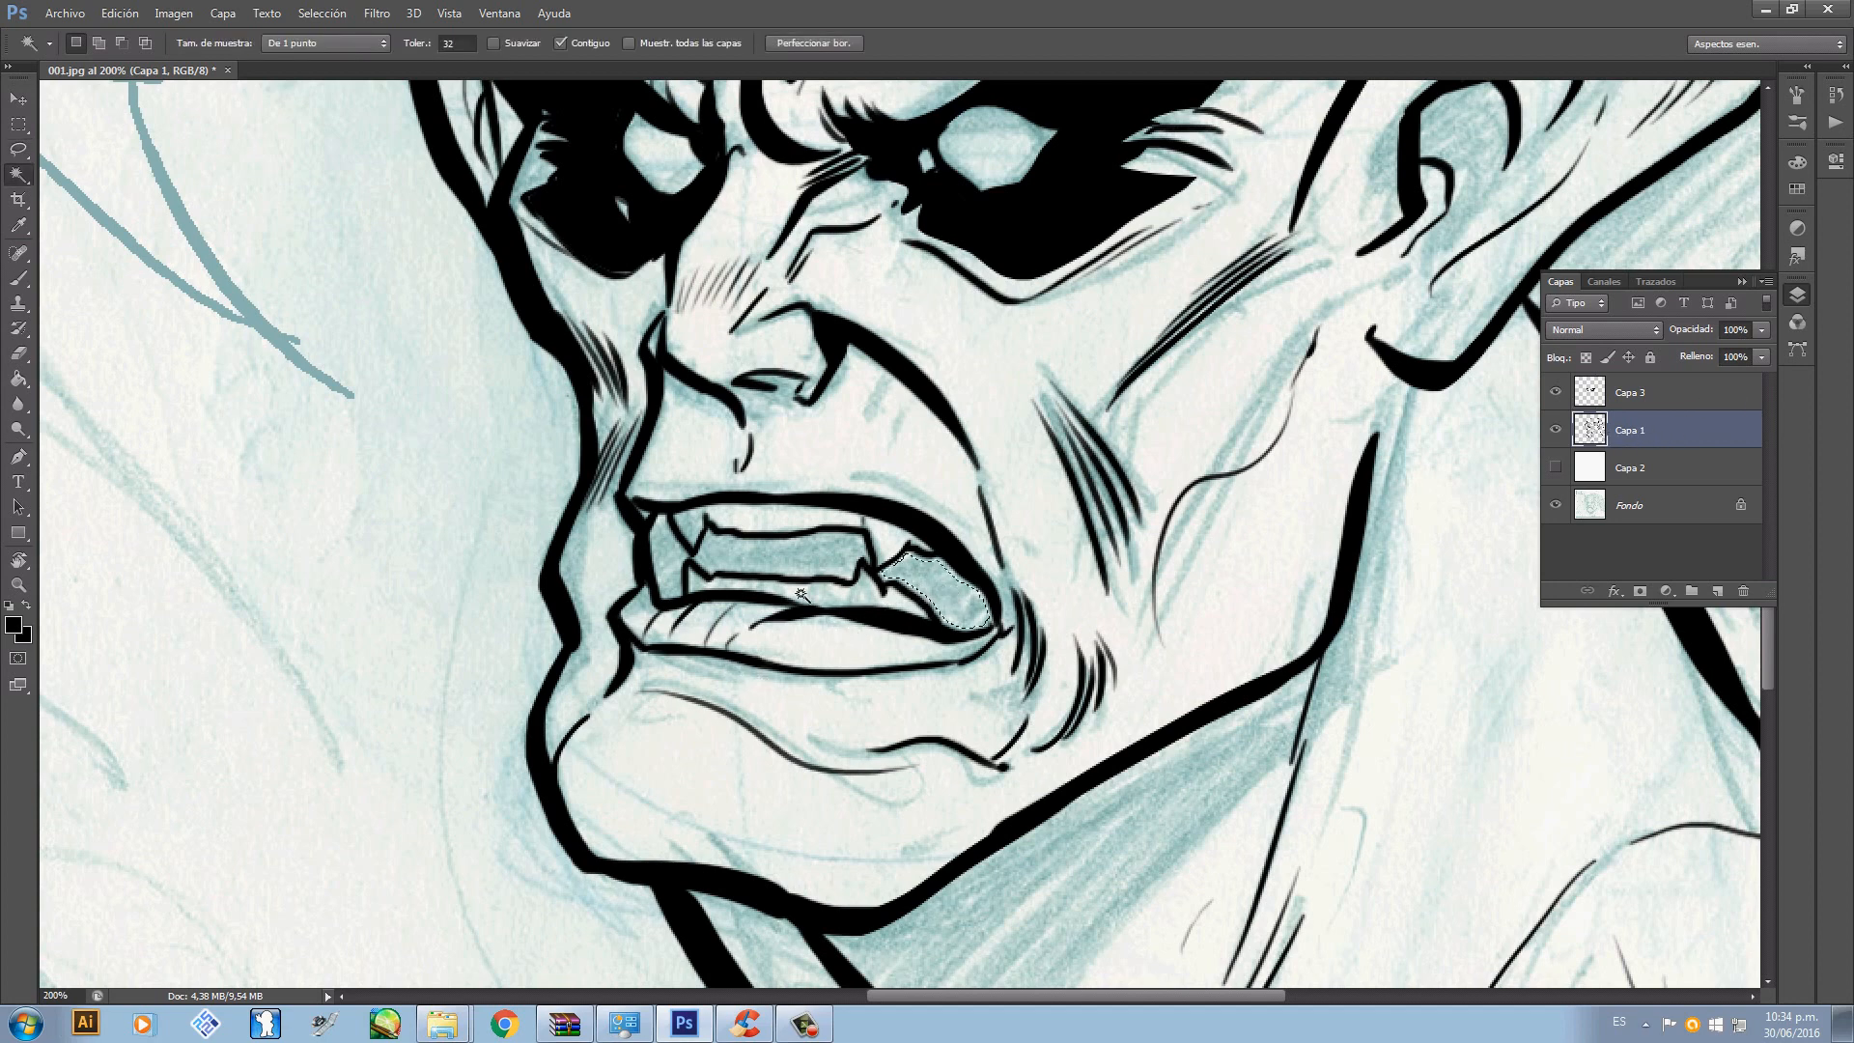
pyautogui.click(792, 555)
pyautogui.keyDown('shift'); pyautogui.click(931, 585); pyautogui.keyUp('shift')
pyautogui.keyDown('shift'); pyautogui.click(669, 562); pyautogui.keyUp('shift')
# - Expand the mouth selection by 2 pixels
pyautogui.click(376, 14)
pyautogui.moveTo(322, 14)
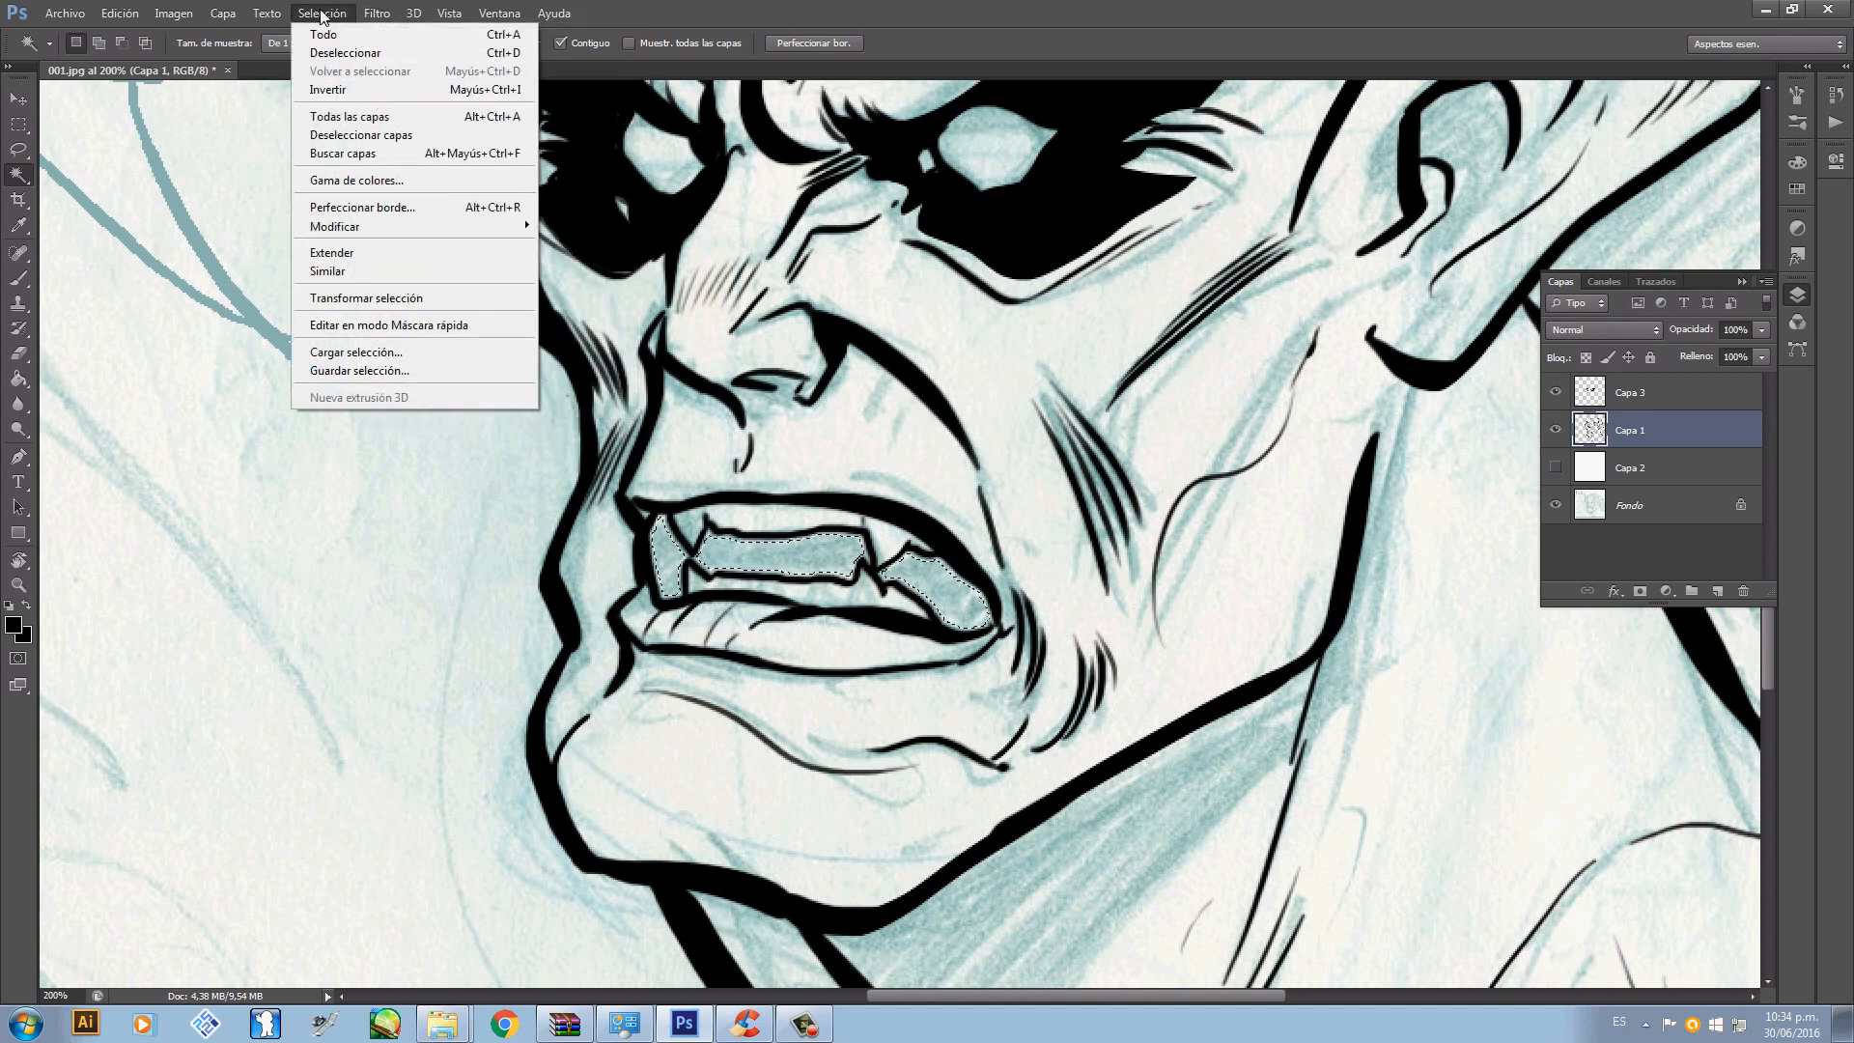
pyautogui.moveTo(512, 228)
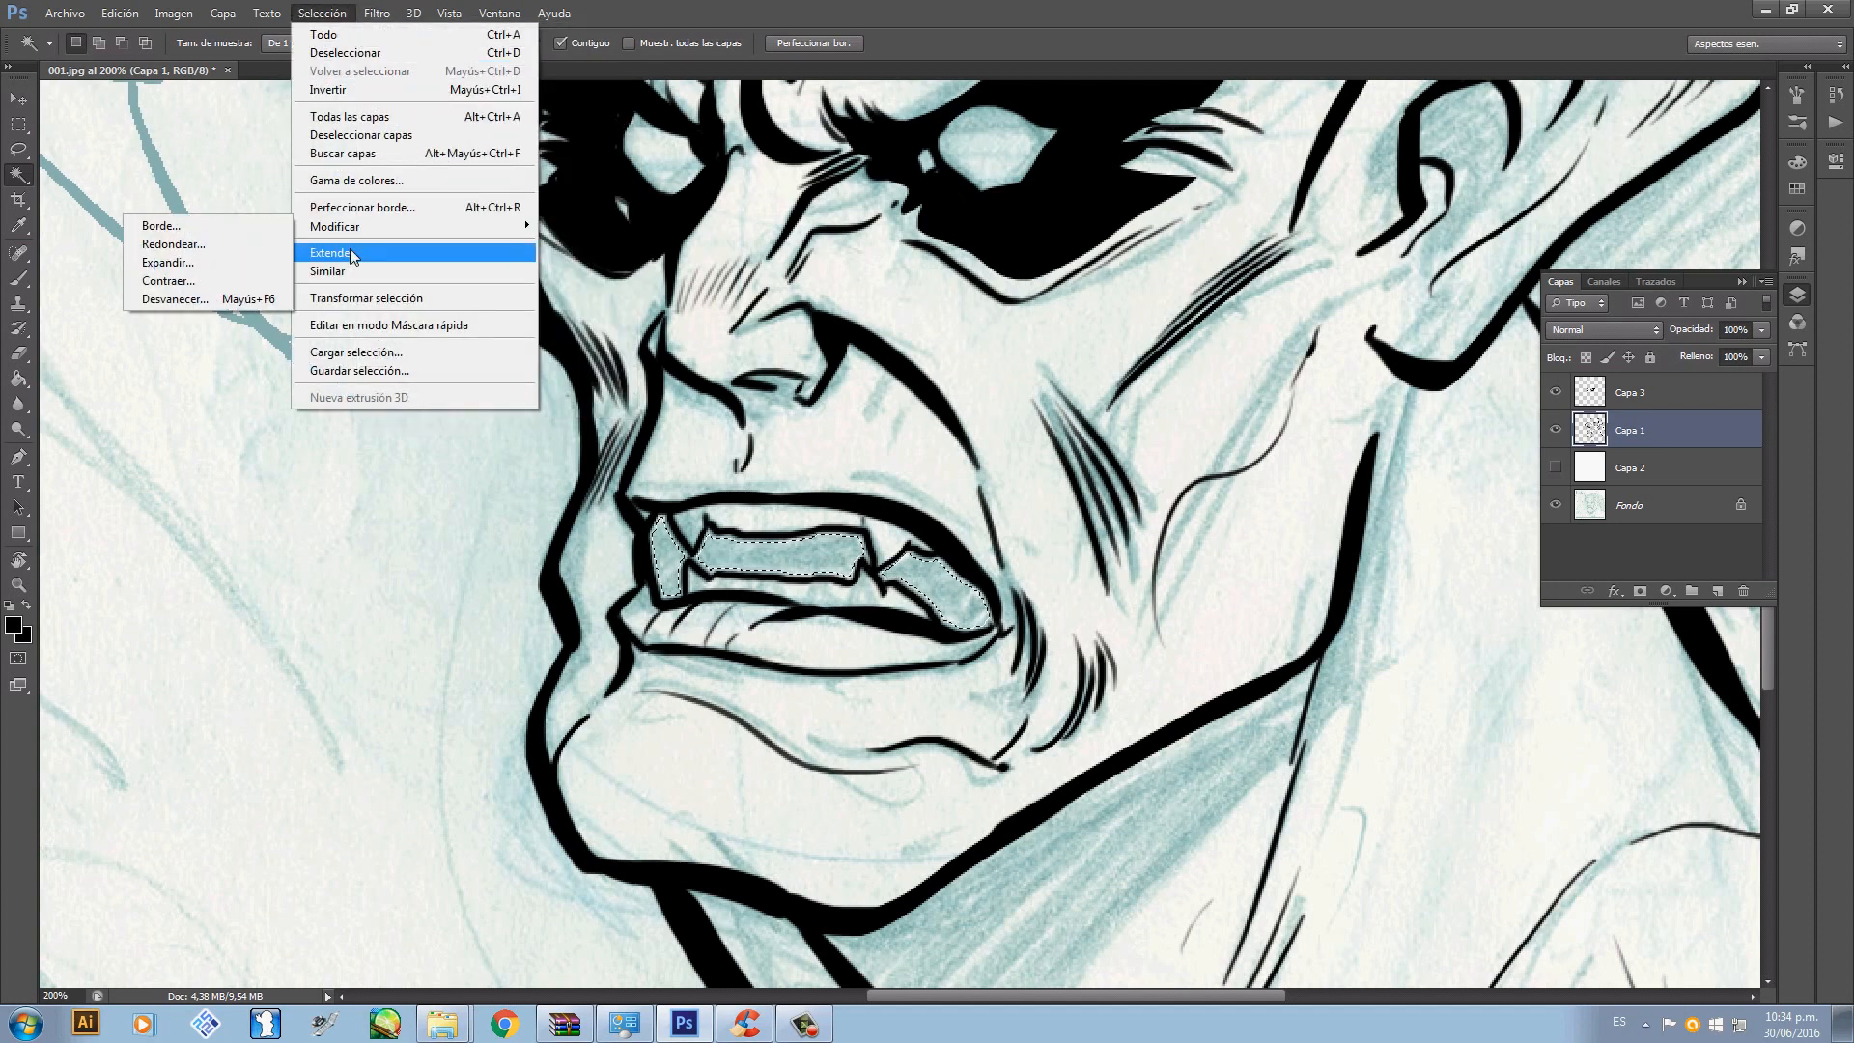
pyautogui.click(241, 263)
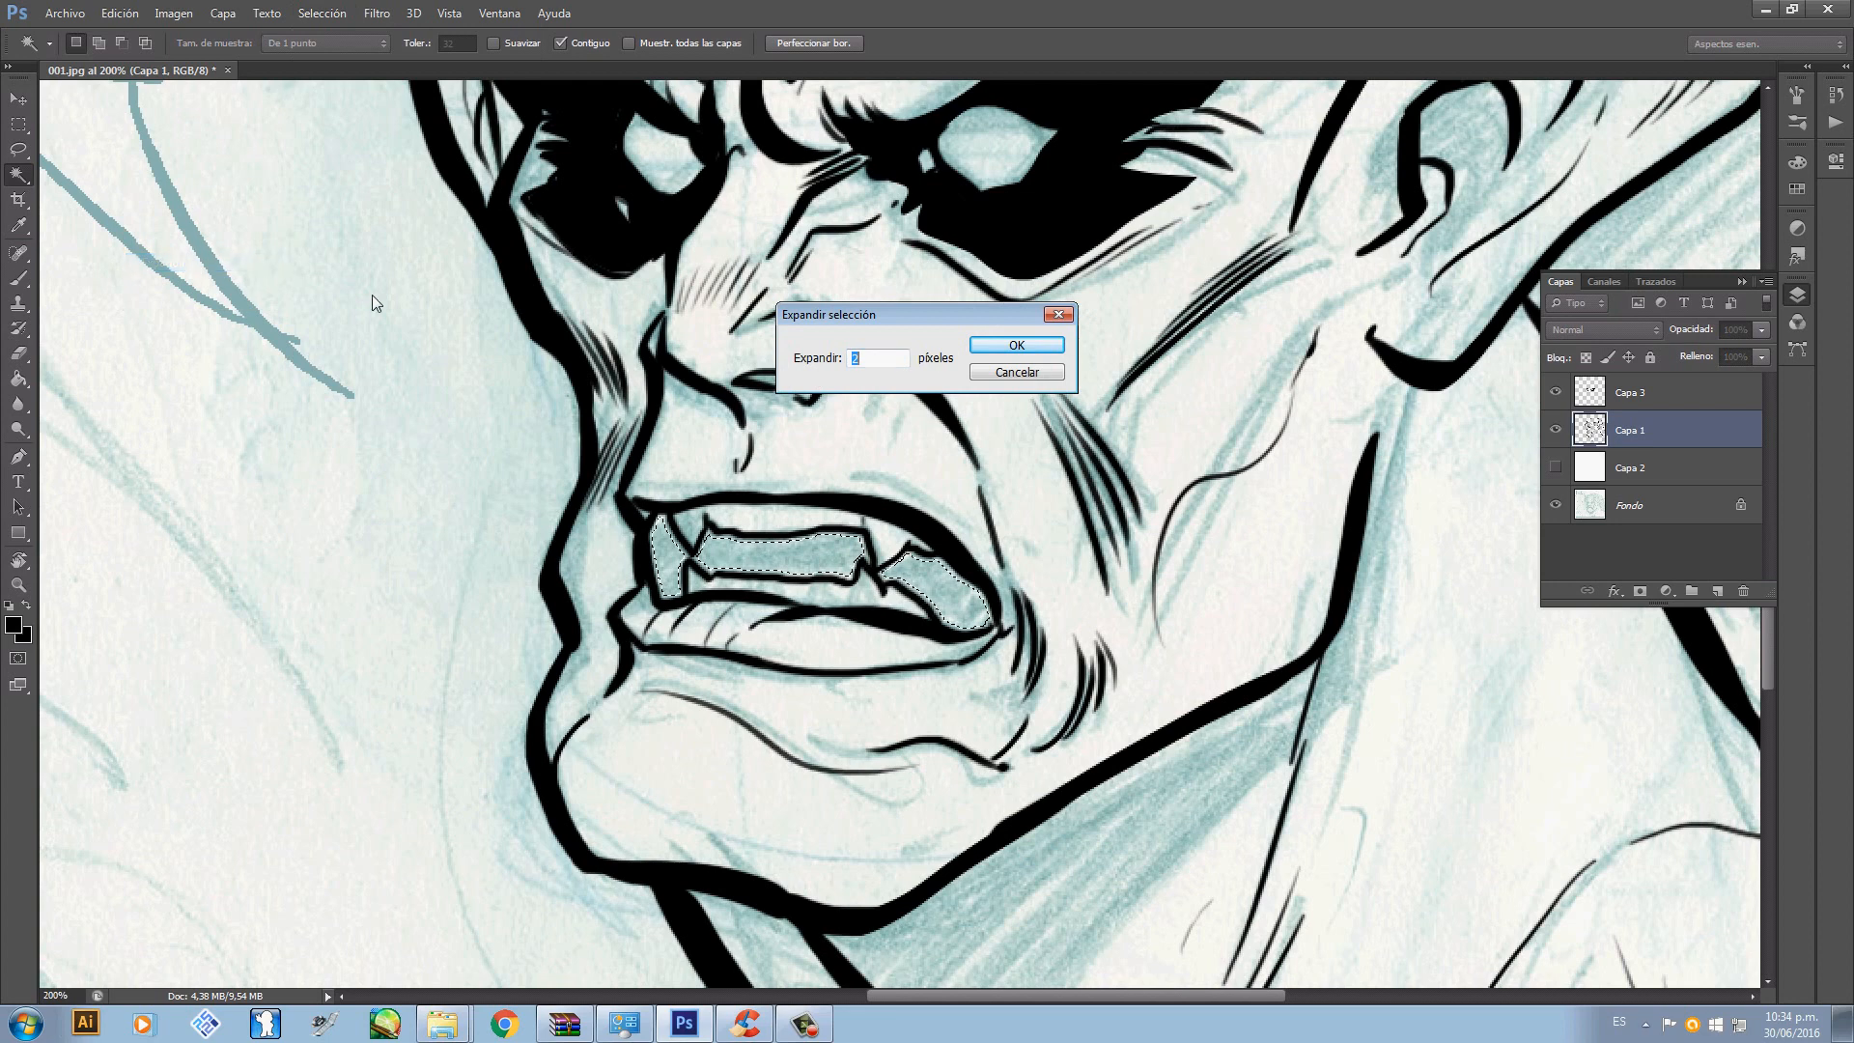
pyautogui.click(1021, 346)
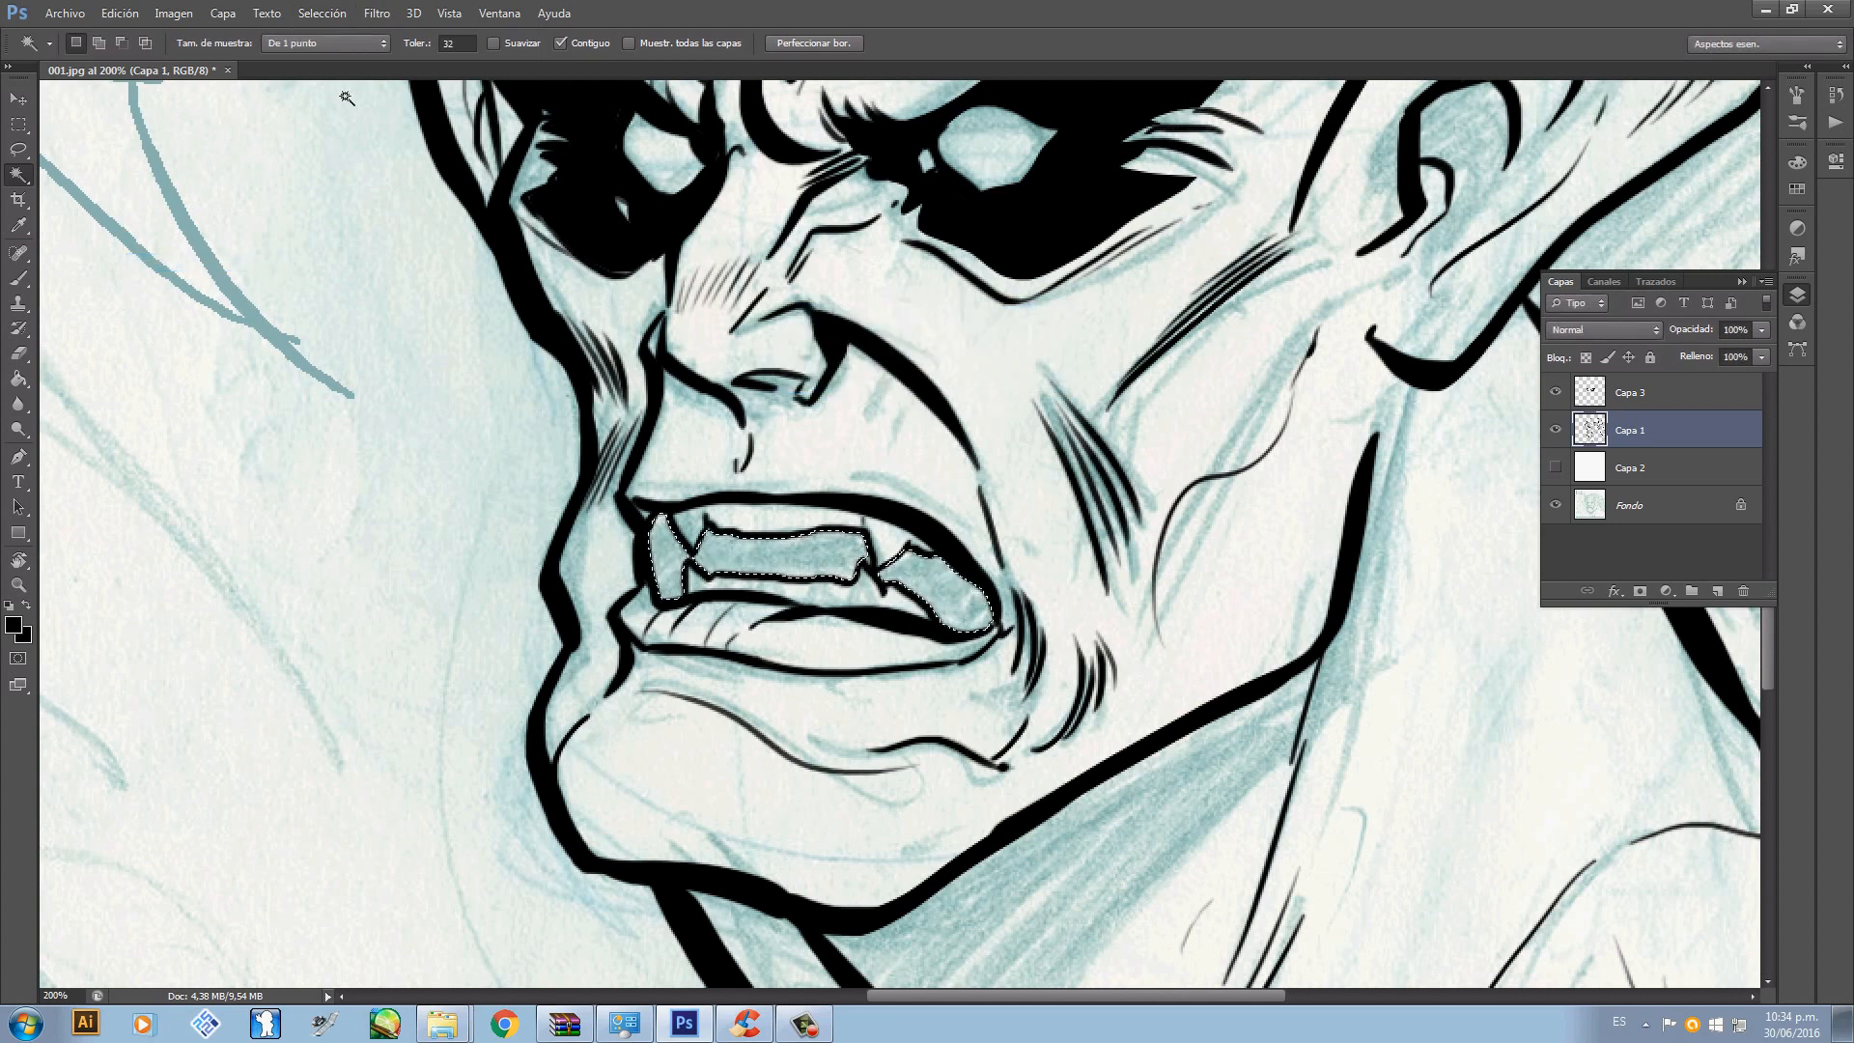
# - Try filling the three mouth gaps with black without the 2-pixel expansion and undo the fill
pyautogui.click(326, 14)
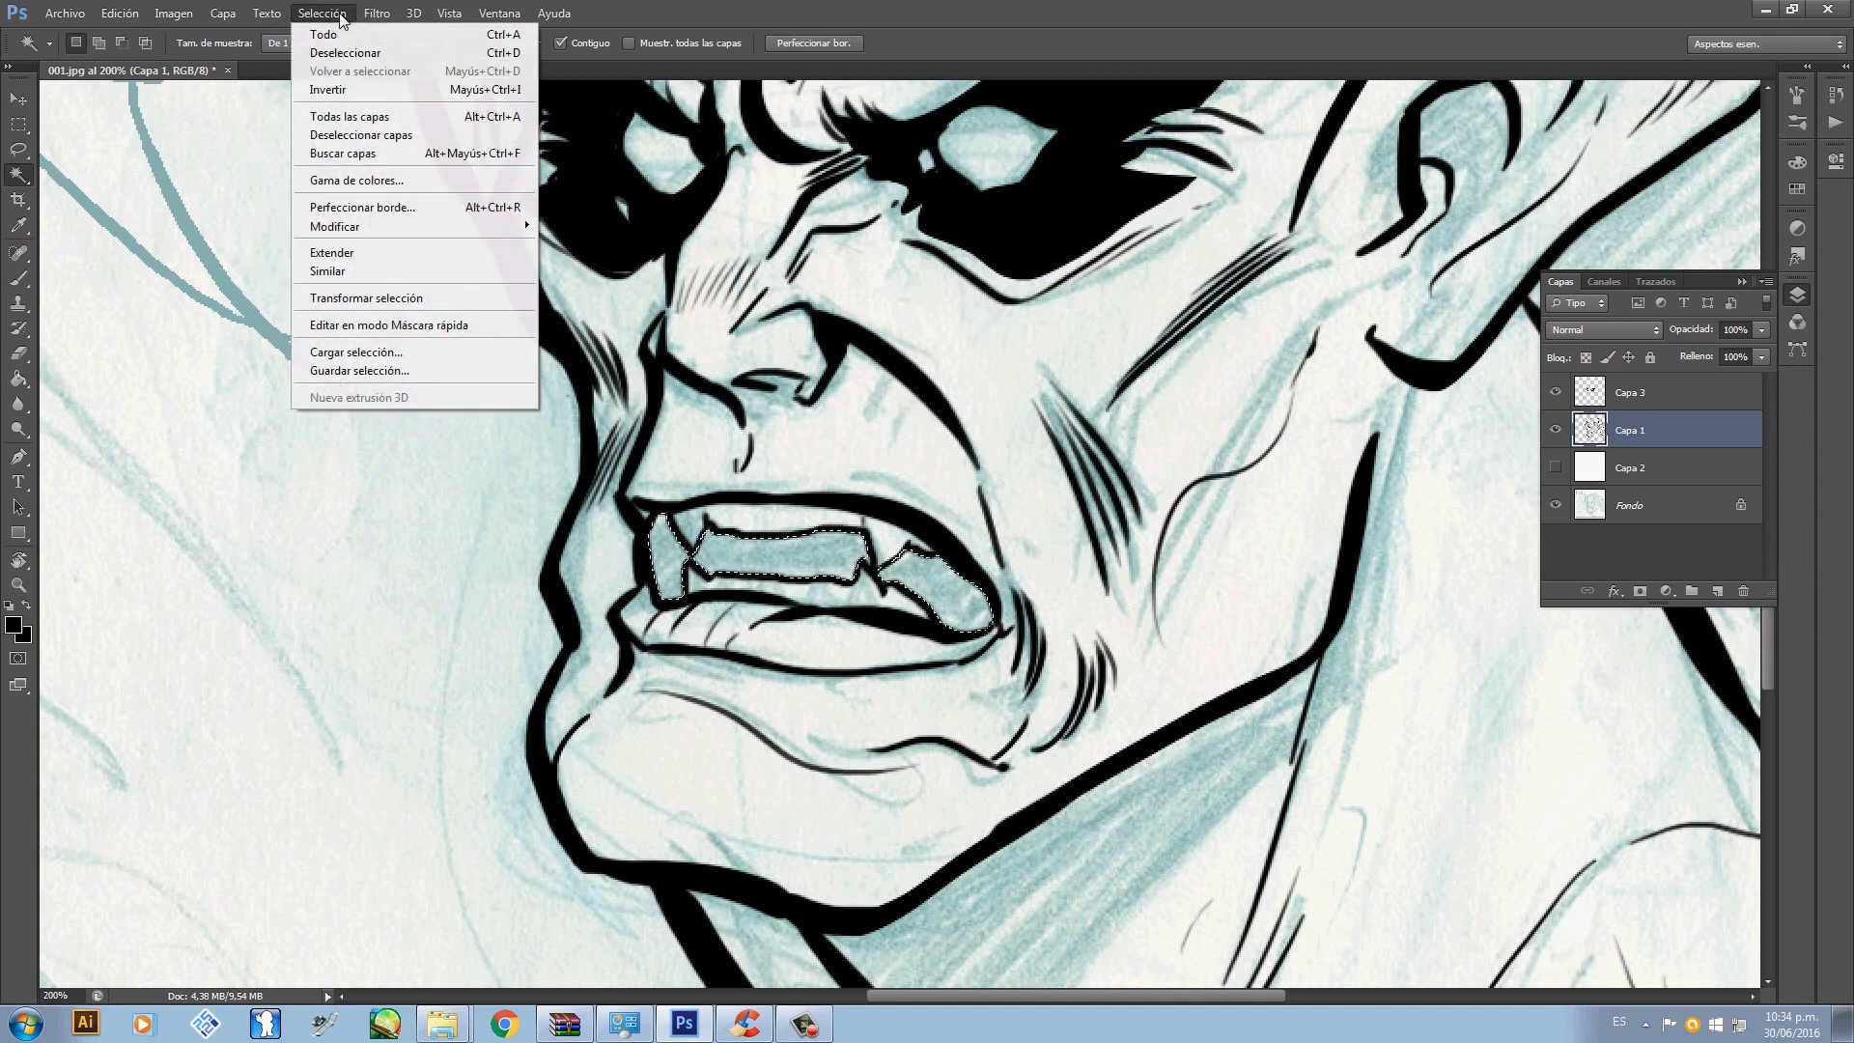
pyautogui.moveTo(361, 226)
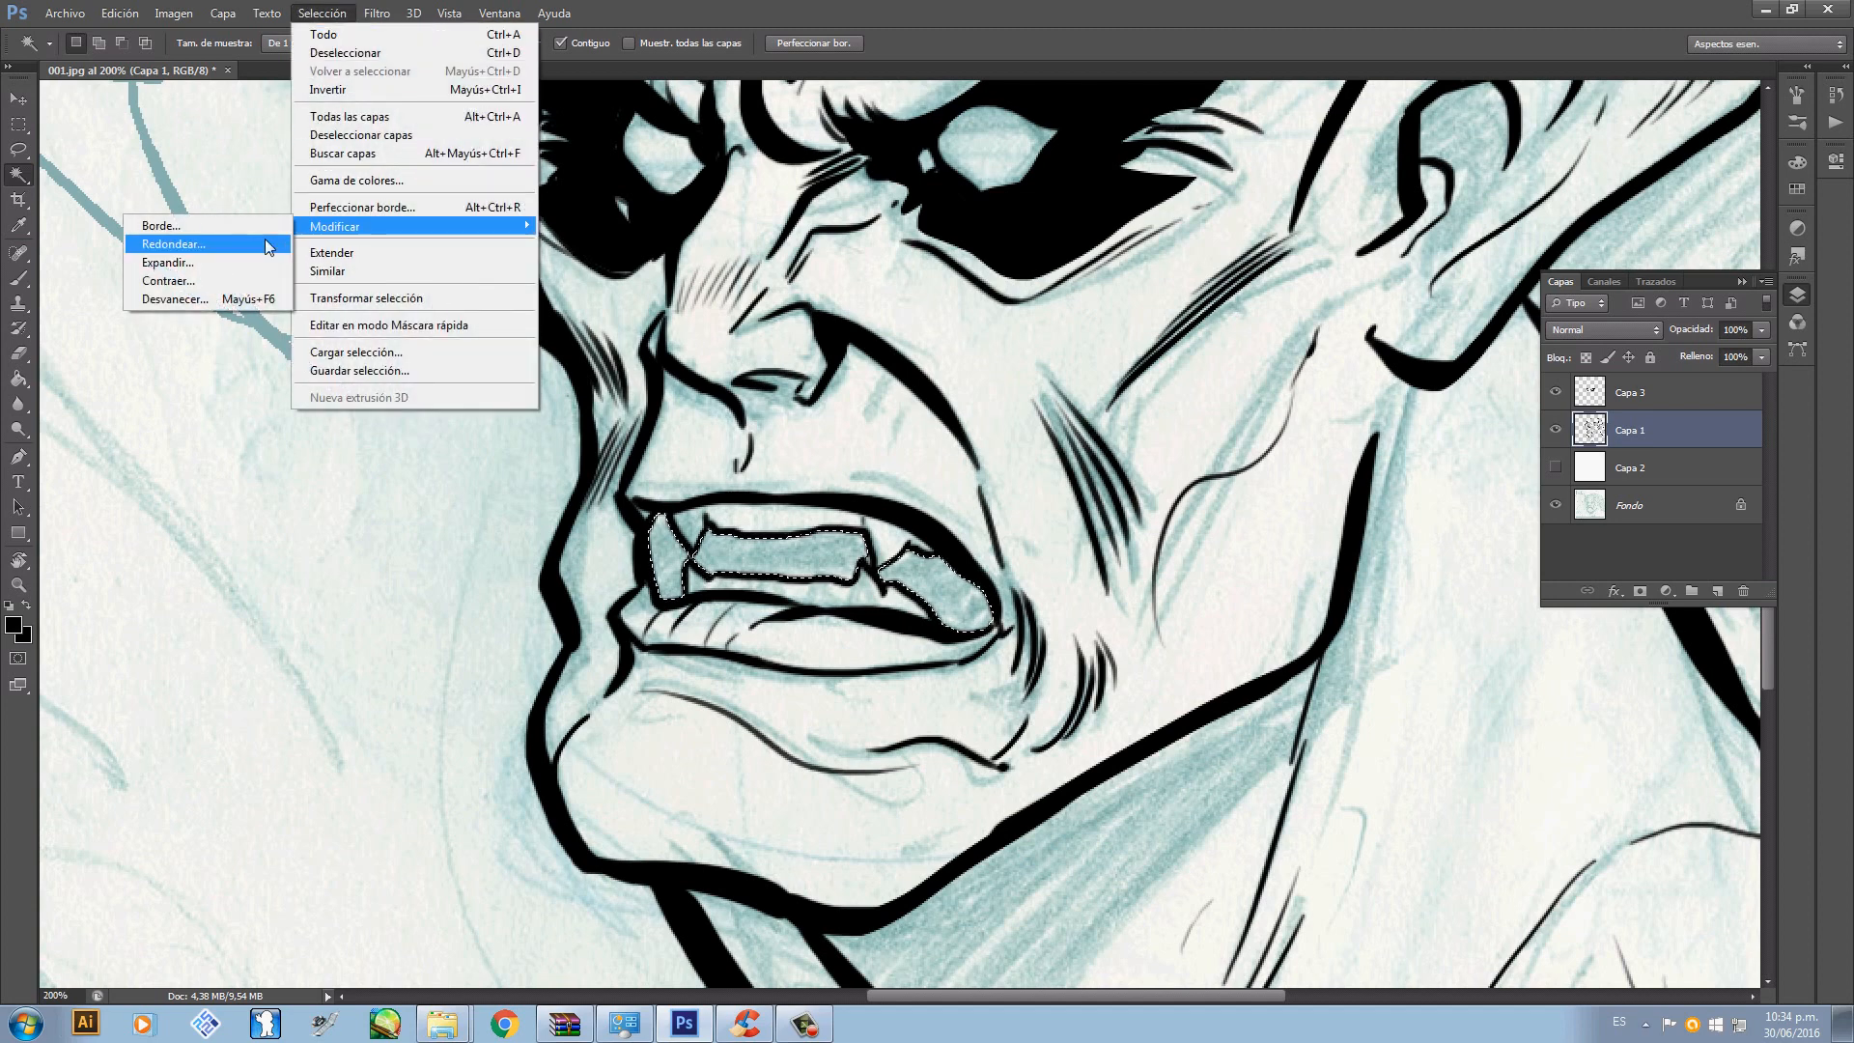
pyautogui.click(270, 262)
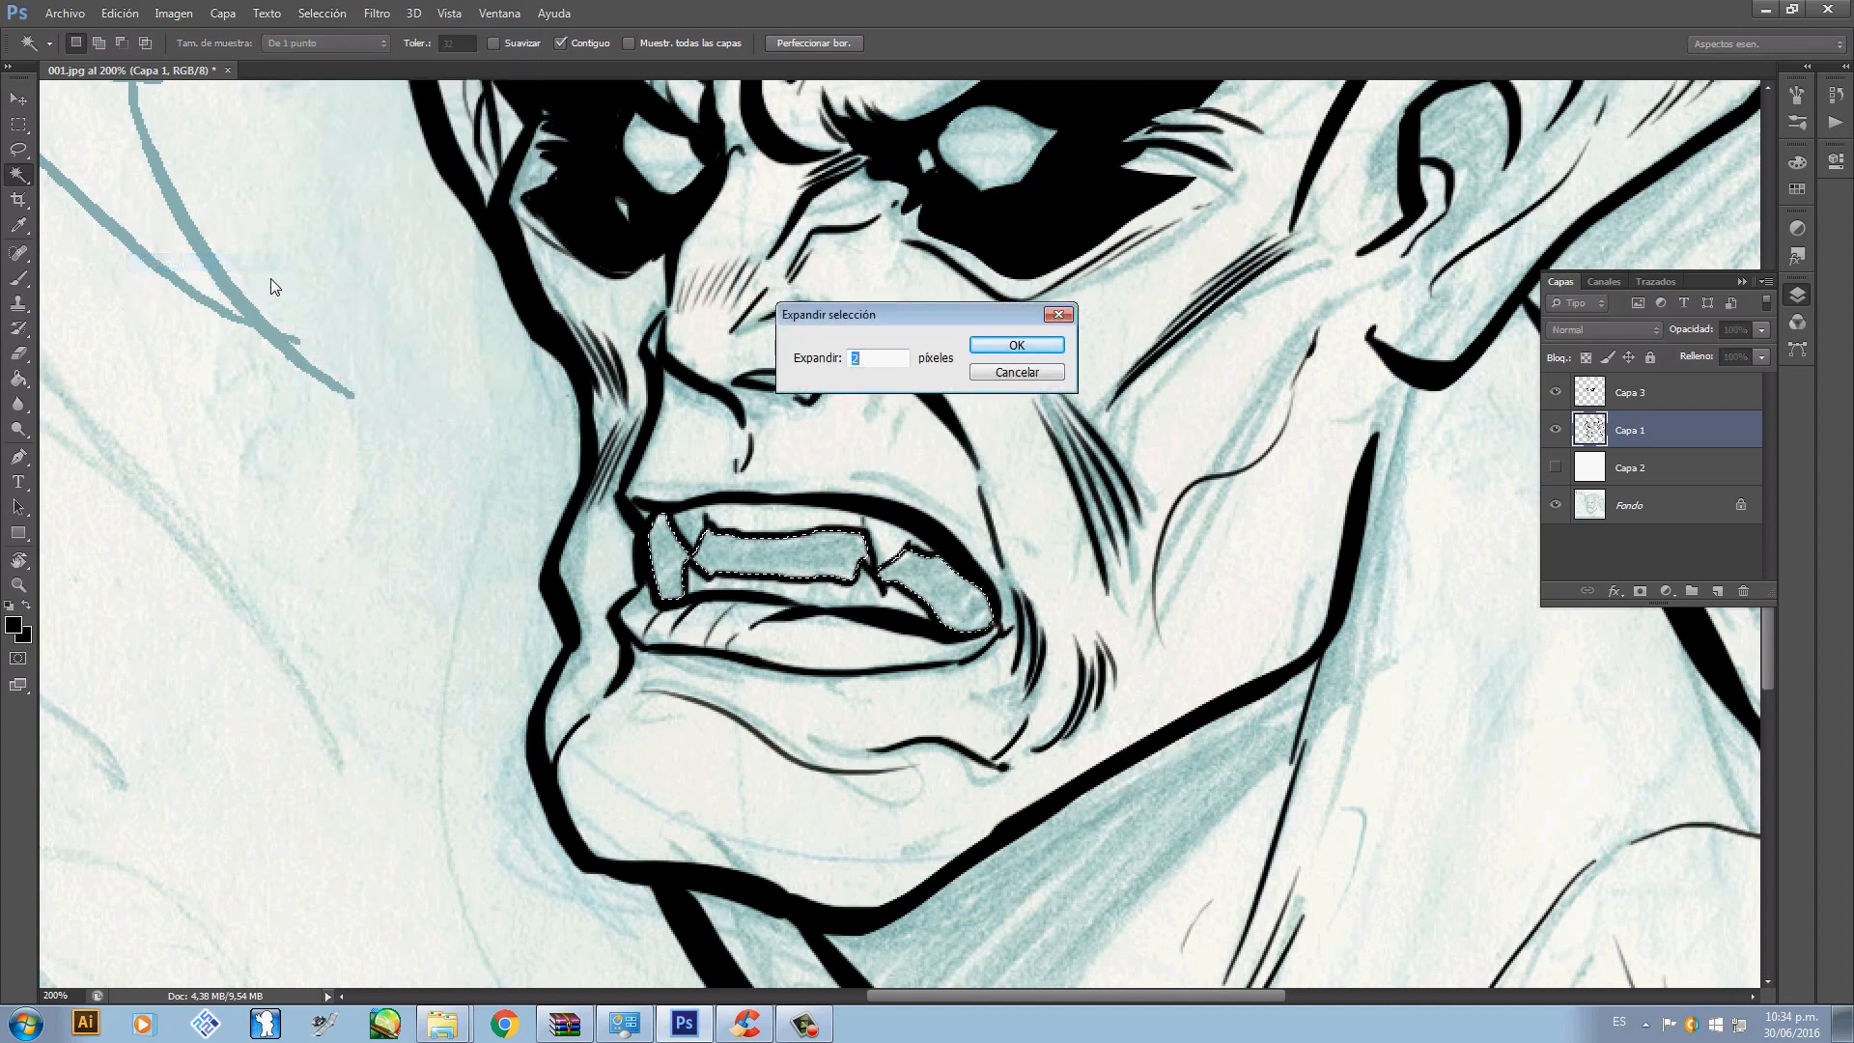
pyautogui.click(1031, 348)
pyautogui.hotkey('ctrl', 'z')
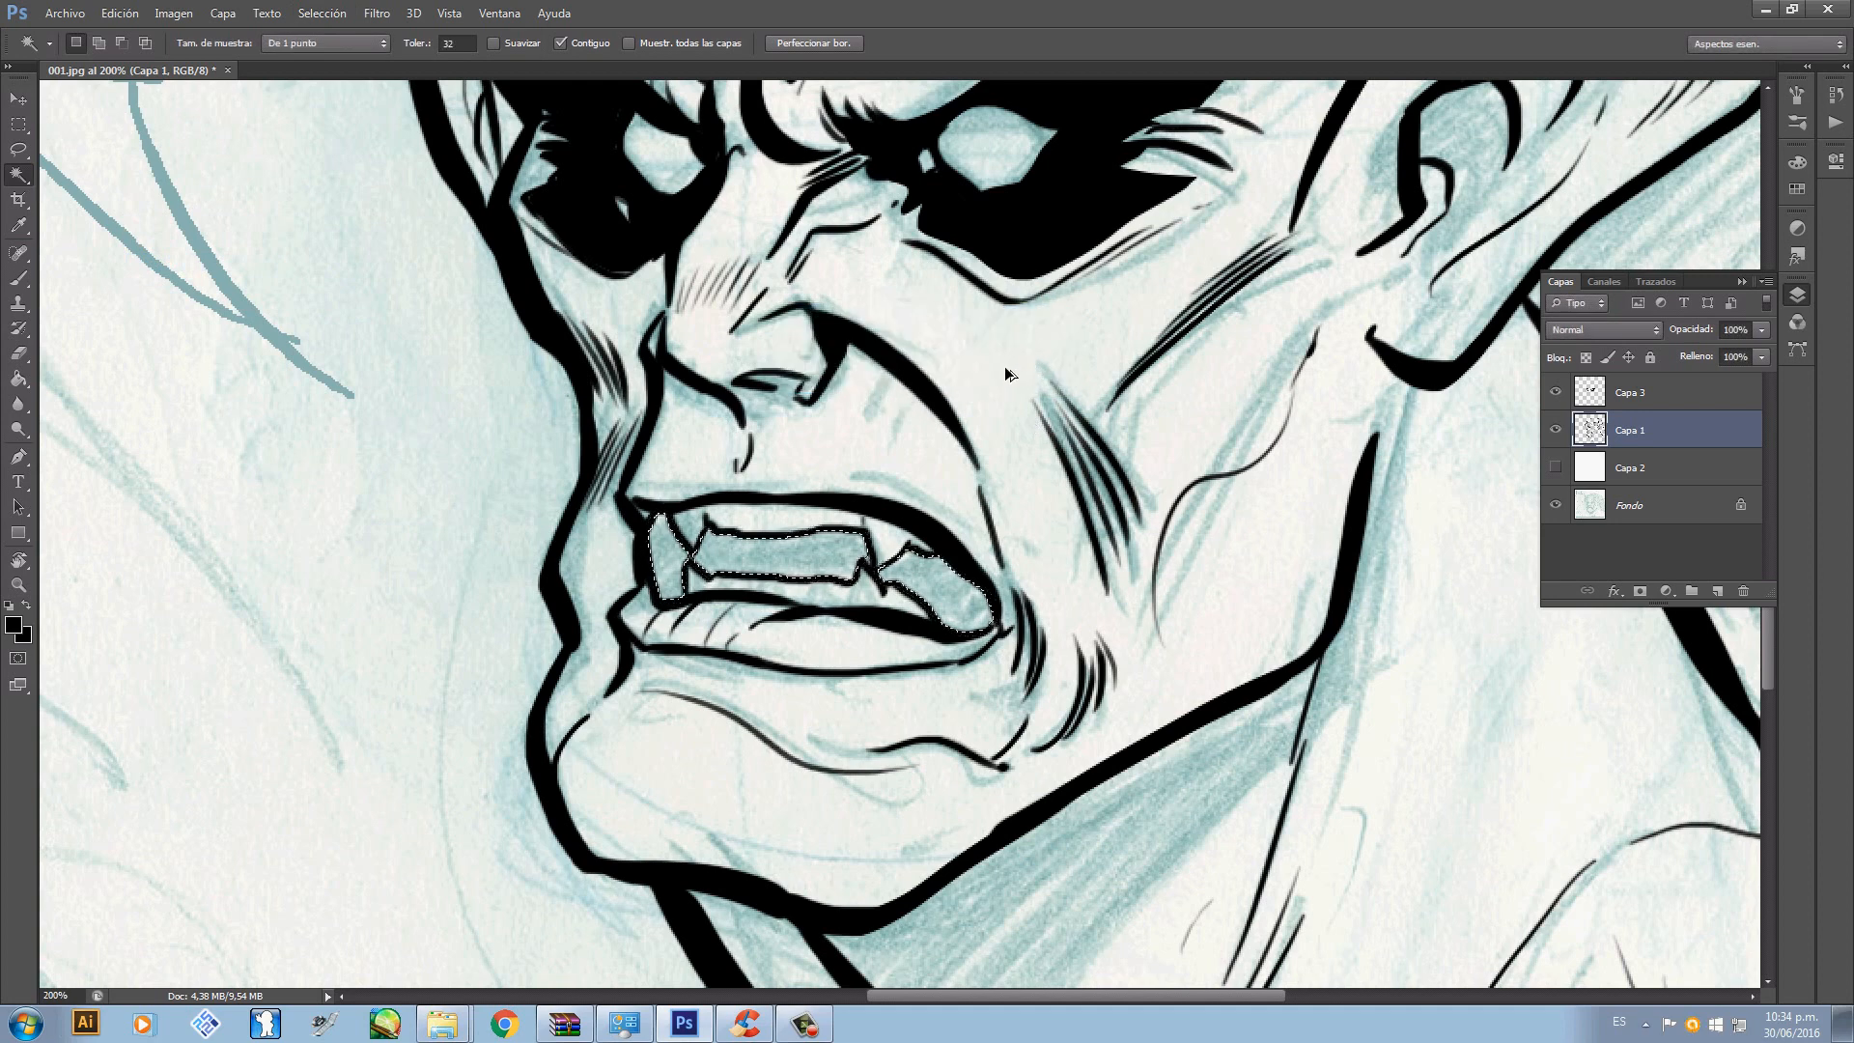
pyautogui.hotkey('alt', 'BackSpace')
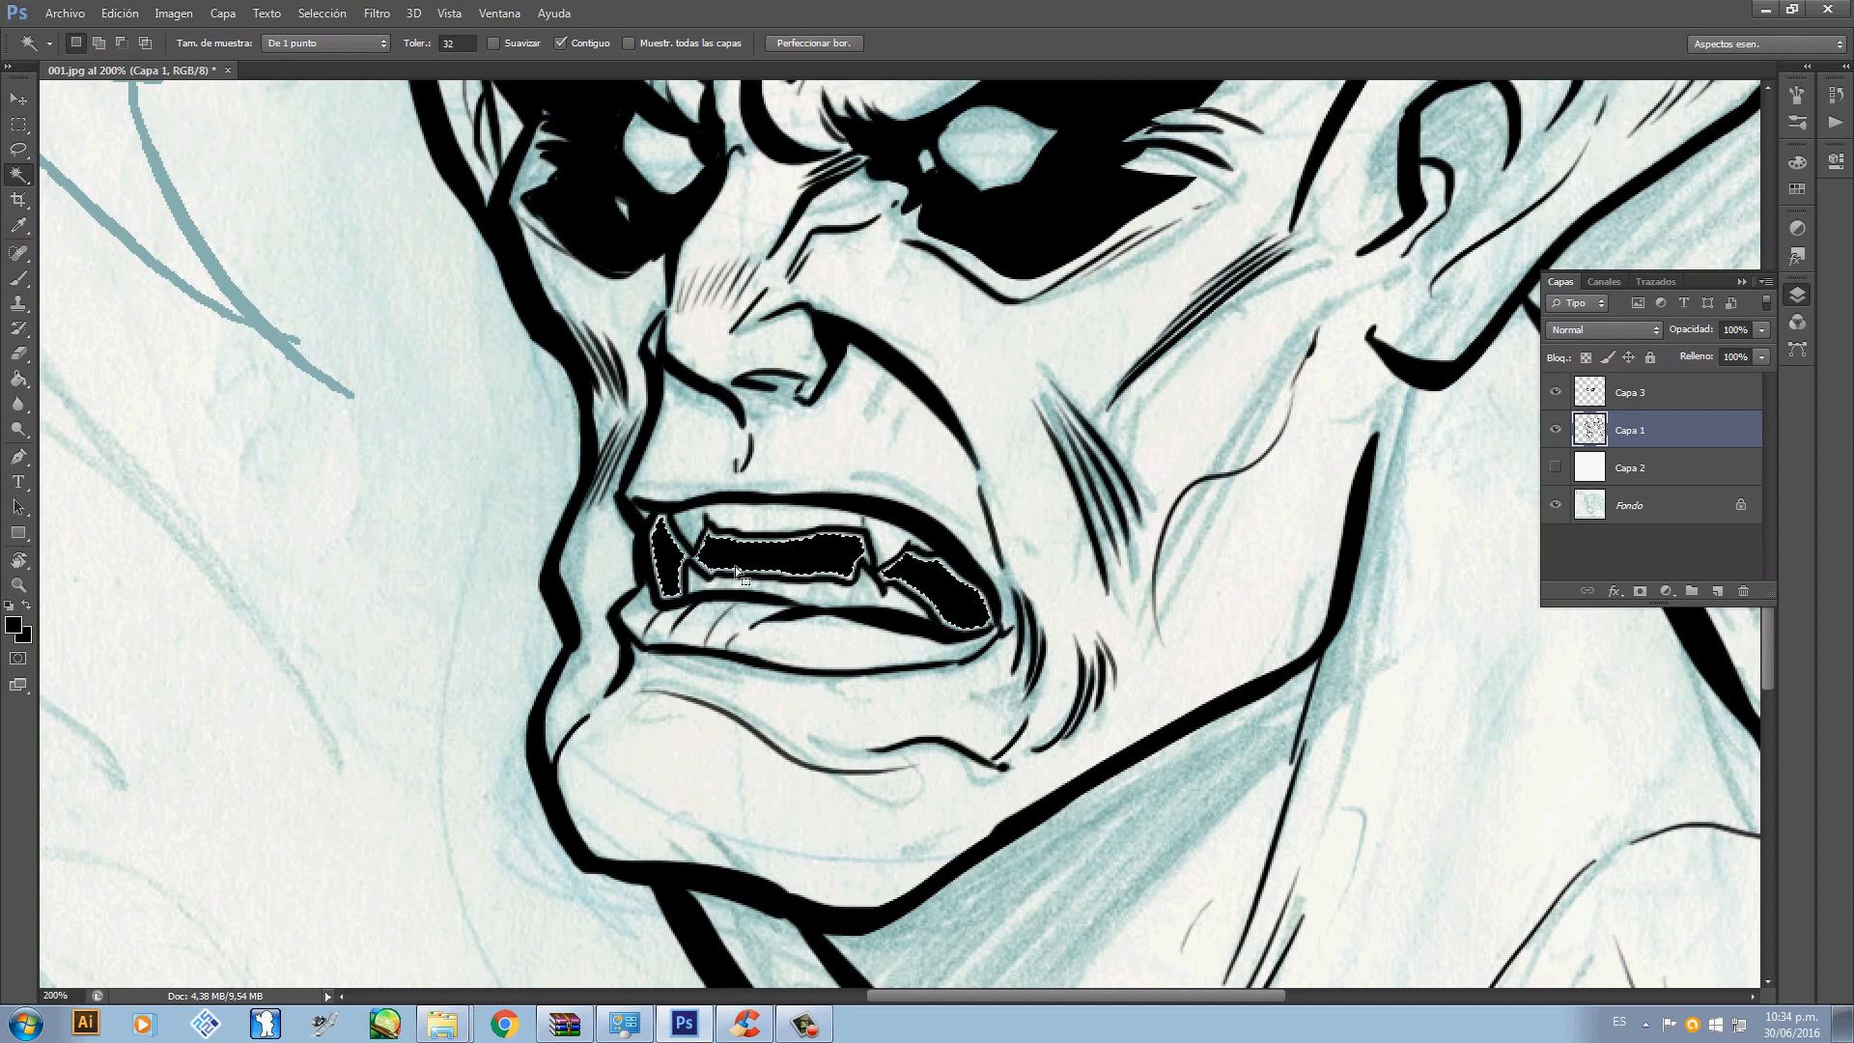
pyautogui.hotkey('ctrl', 'alt', 'z')
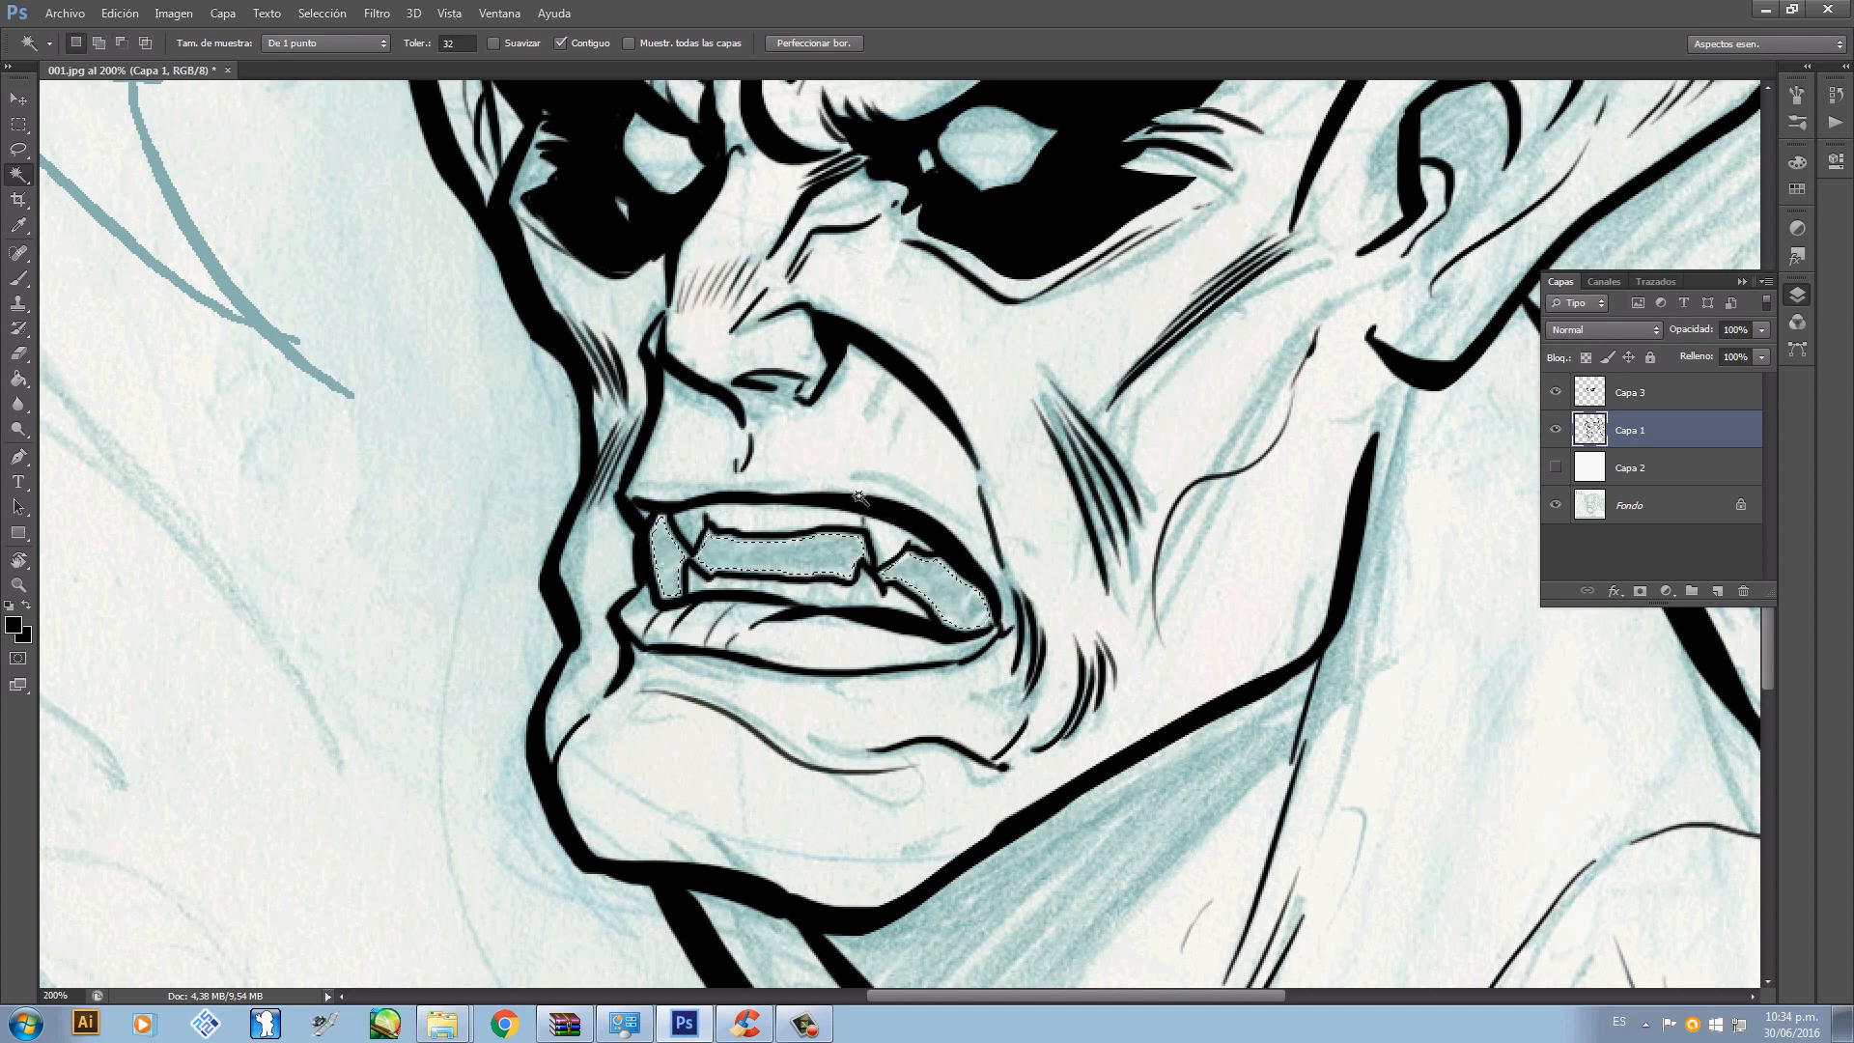
# - Expand the selection of the three mouth gaps by 3 pixels and fill it with black
pyautogui.click(322, 13)
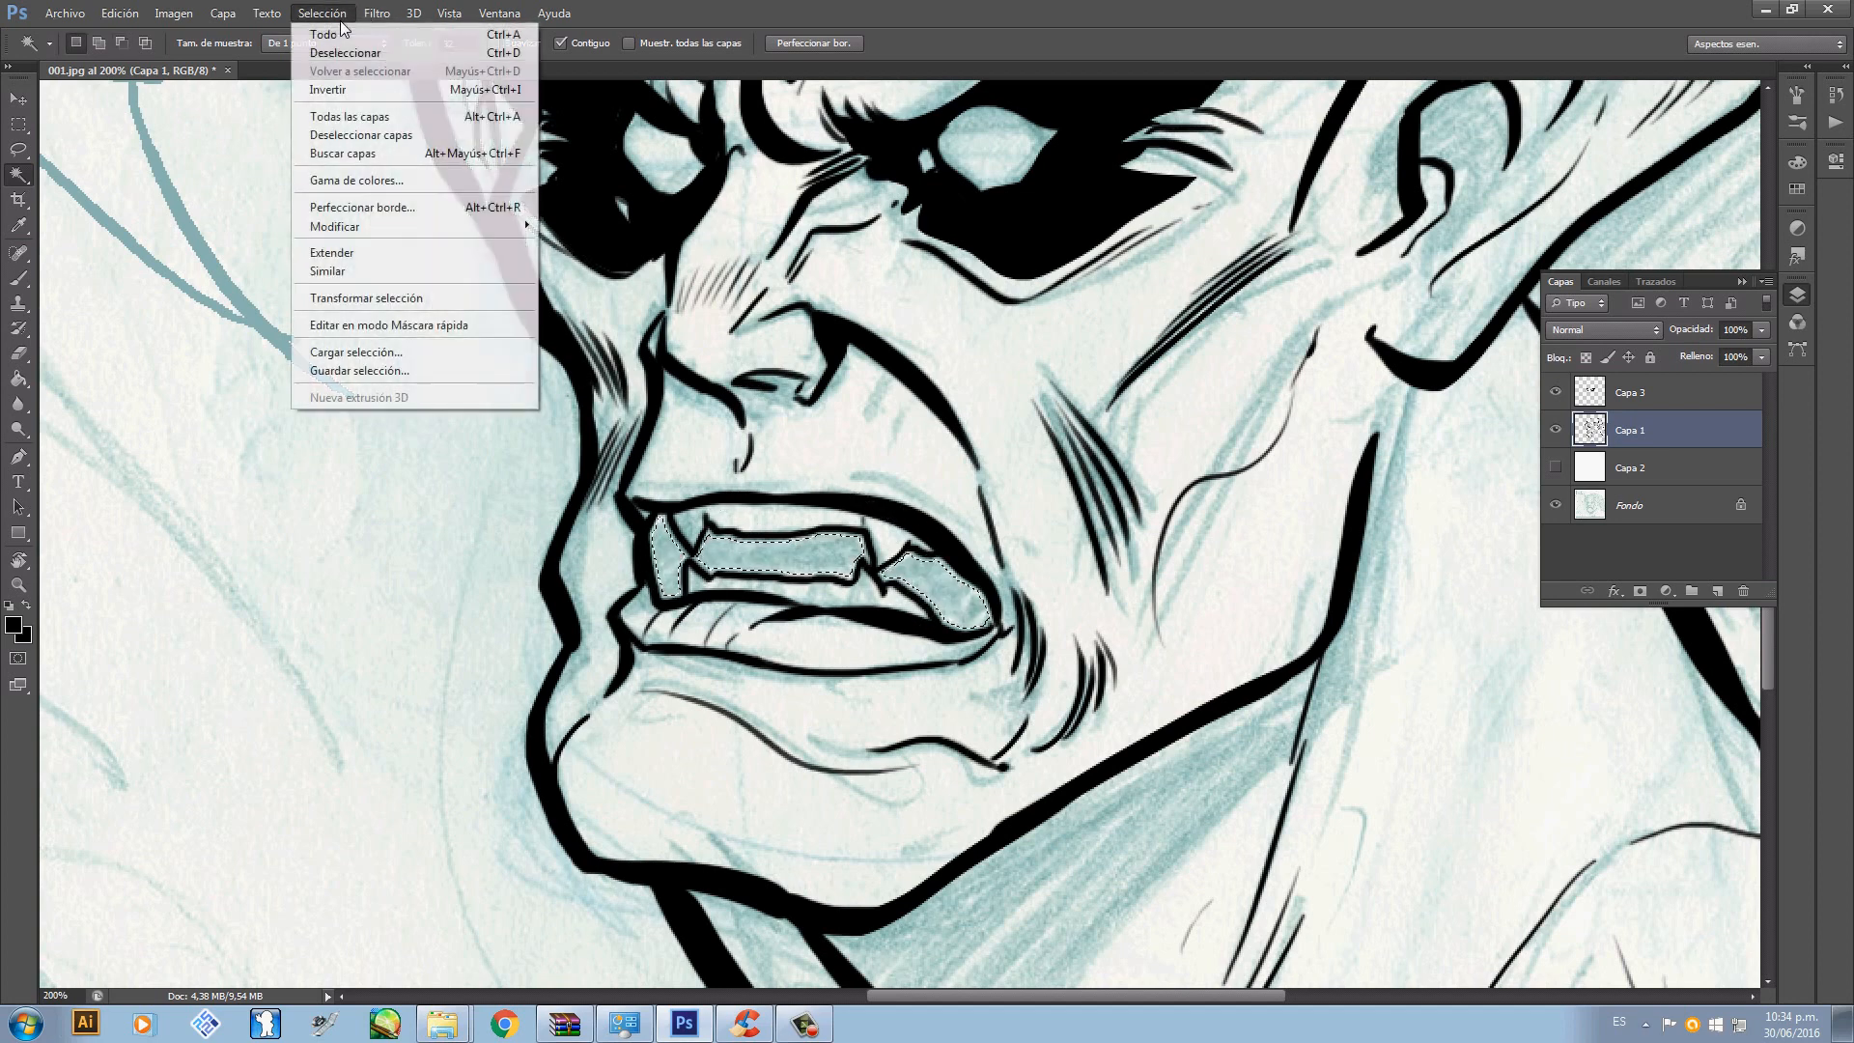
pyautogui.moveTo(406, 227)
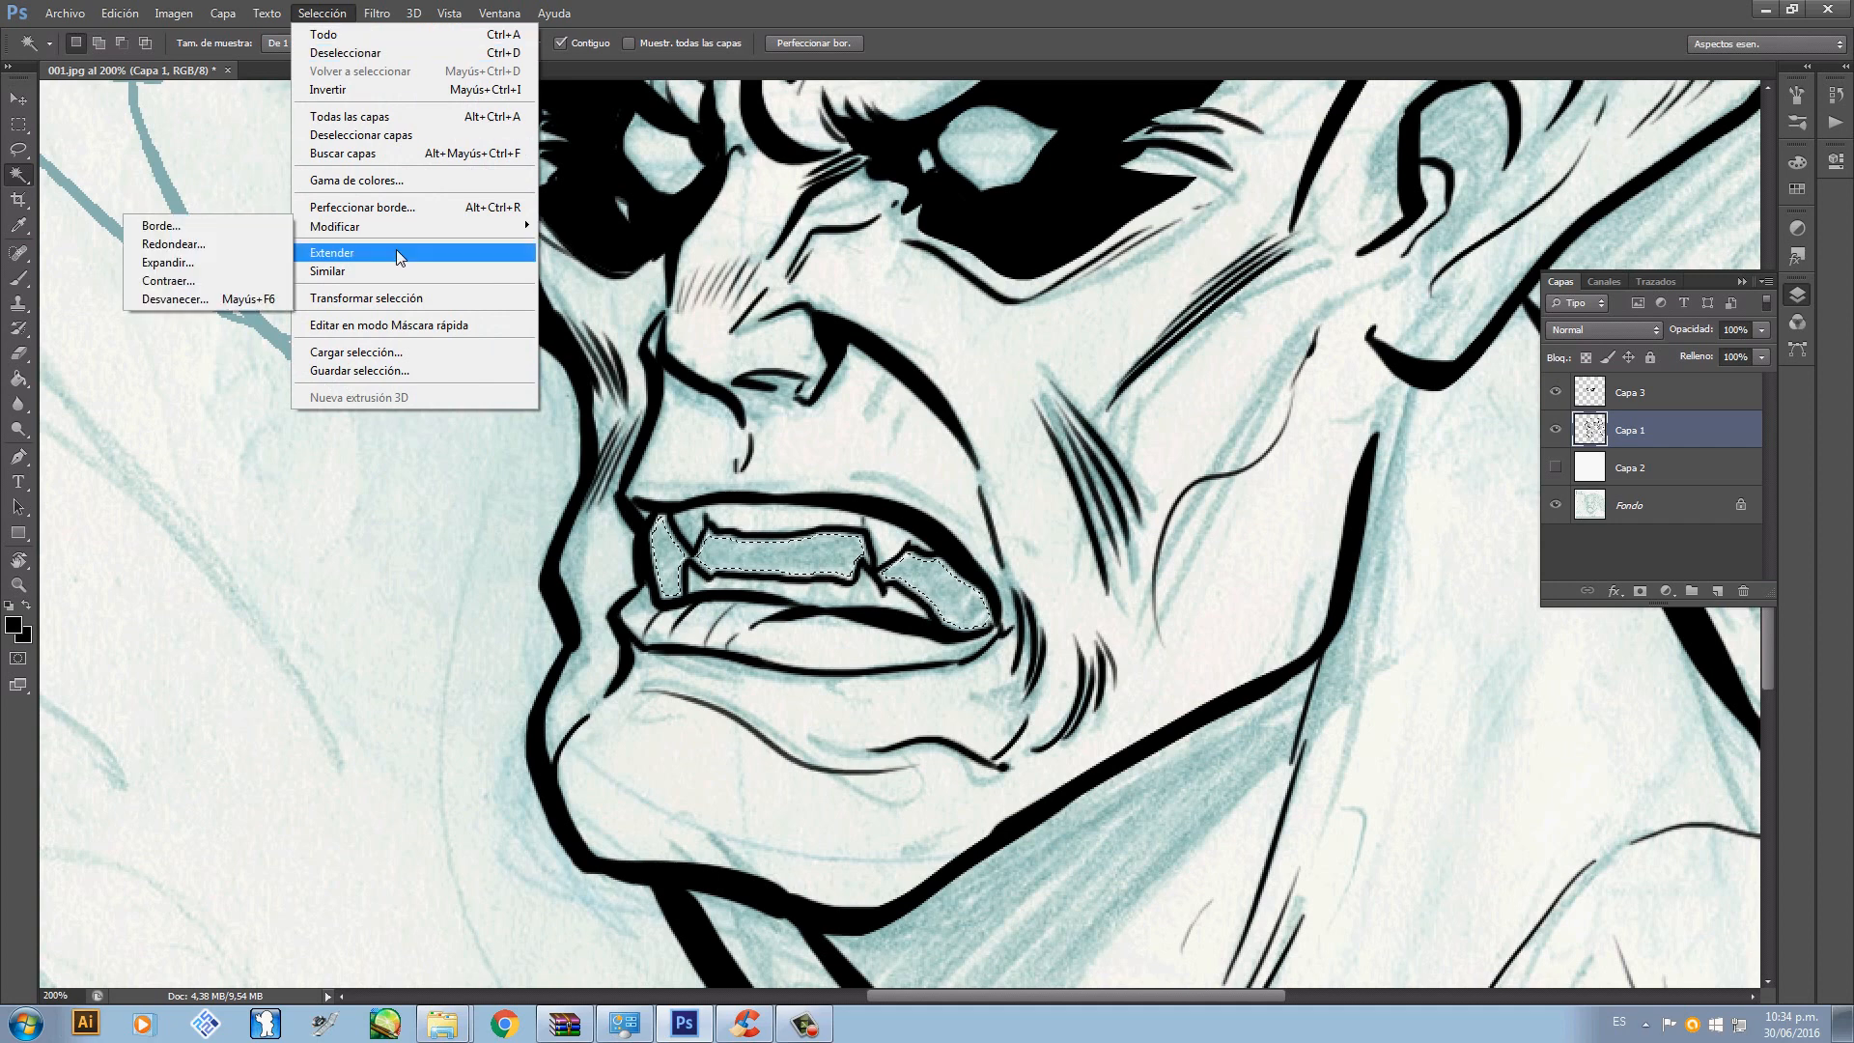
pyautogui.click(193, 265)
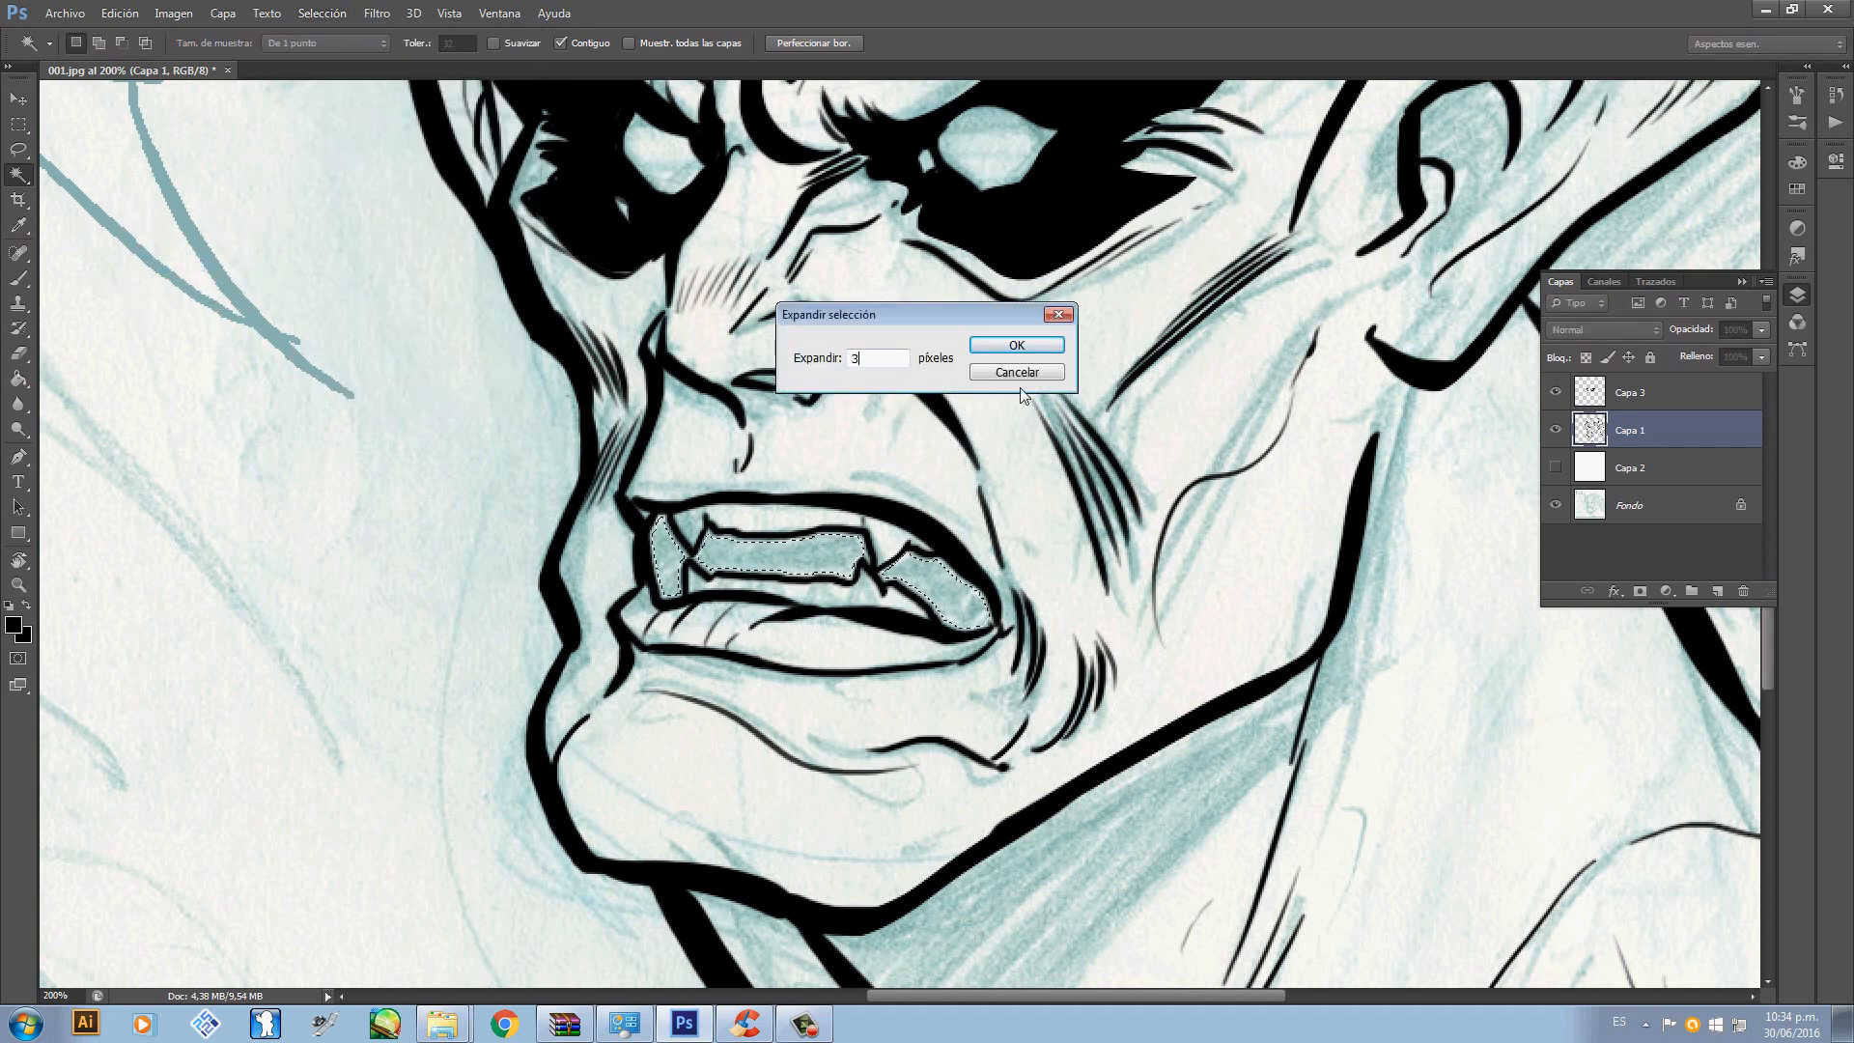
pyautogui.click(1017, 344)
pyautogui.hotkey('alt', 'BackSpace')
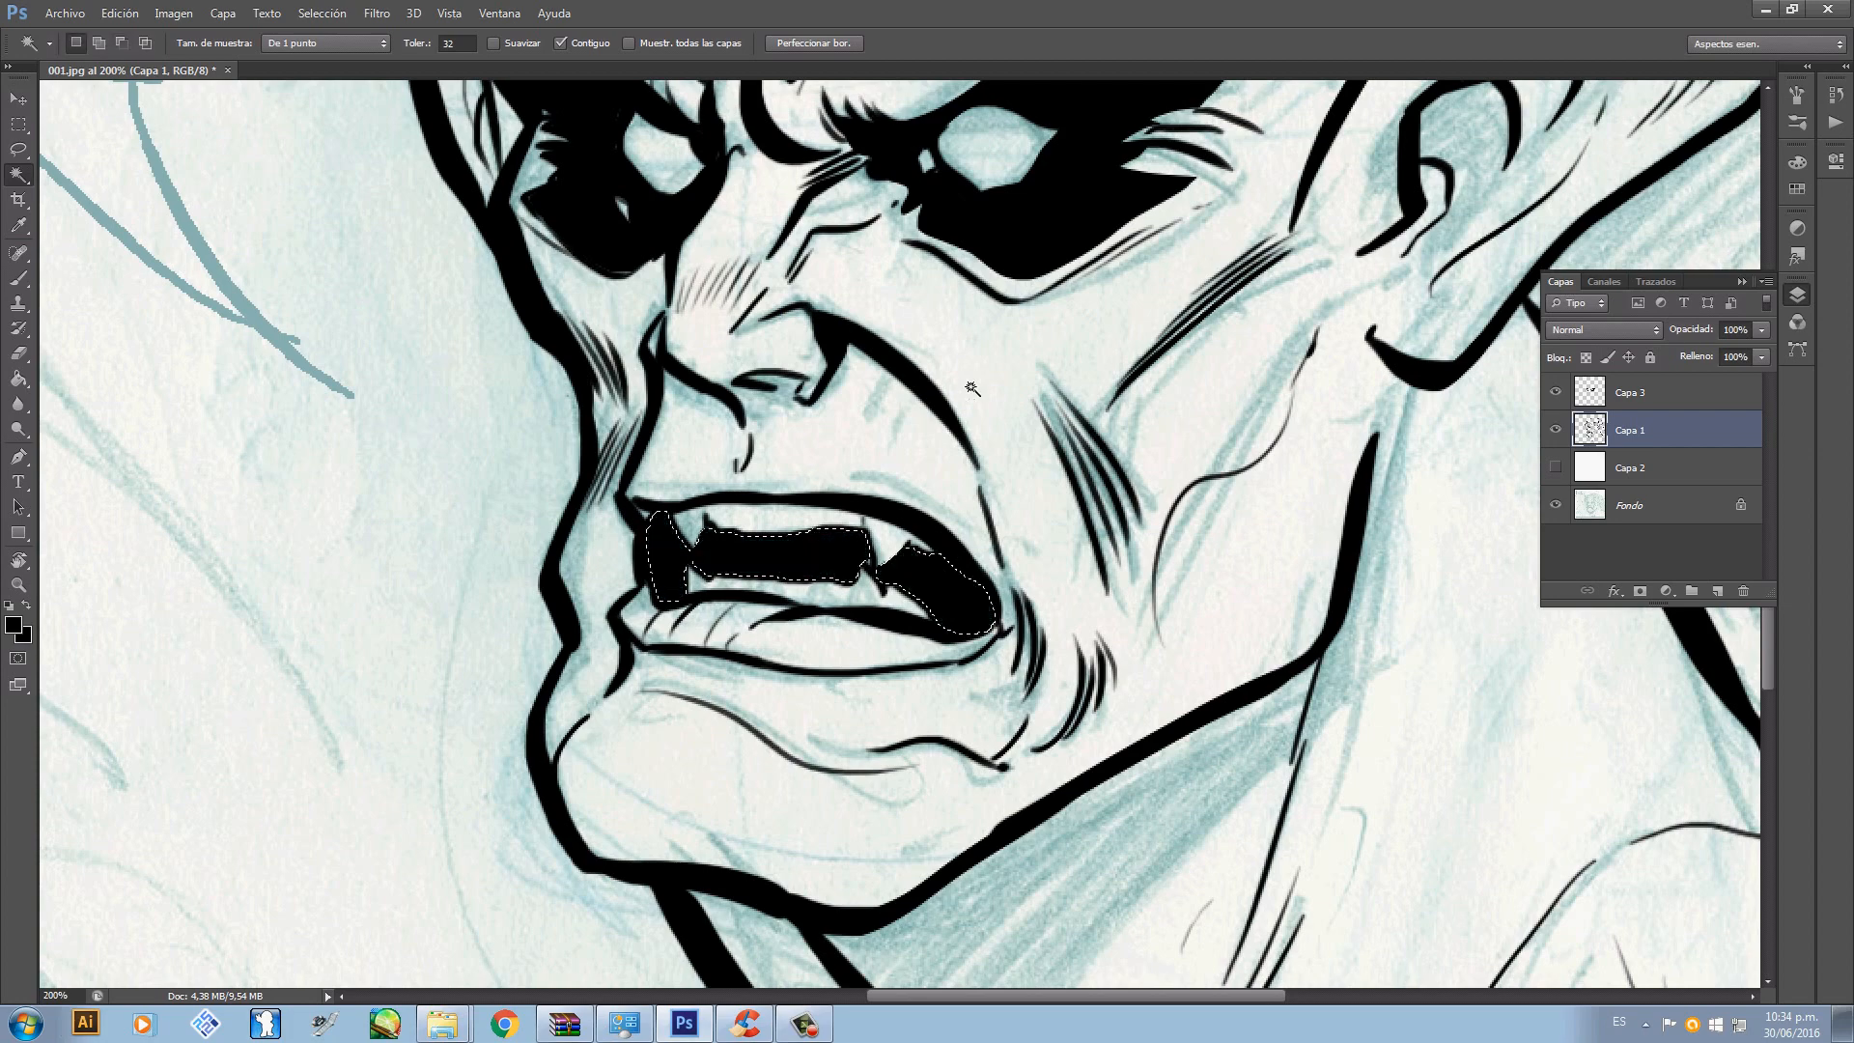
pyautogui.hotkey('ctrl', '-')
pyautogui.hotkey('ctrl', '-')
pyautogui.hotkey('ctrl', '-')
pyautogui.hotkey('ctrl', '+')
pyautogui.hotkey('ctrl', '+')
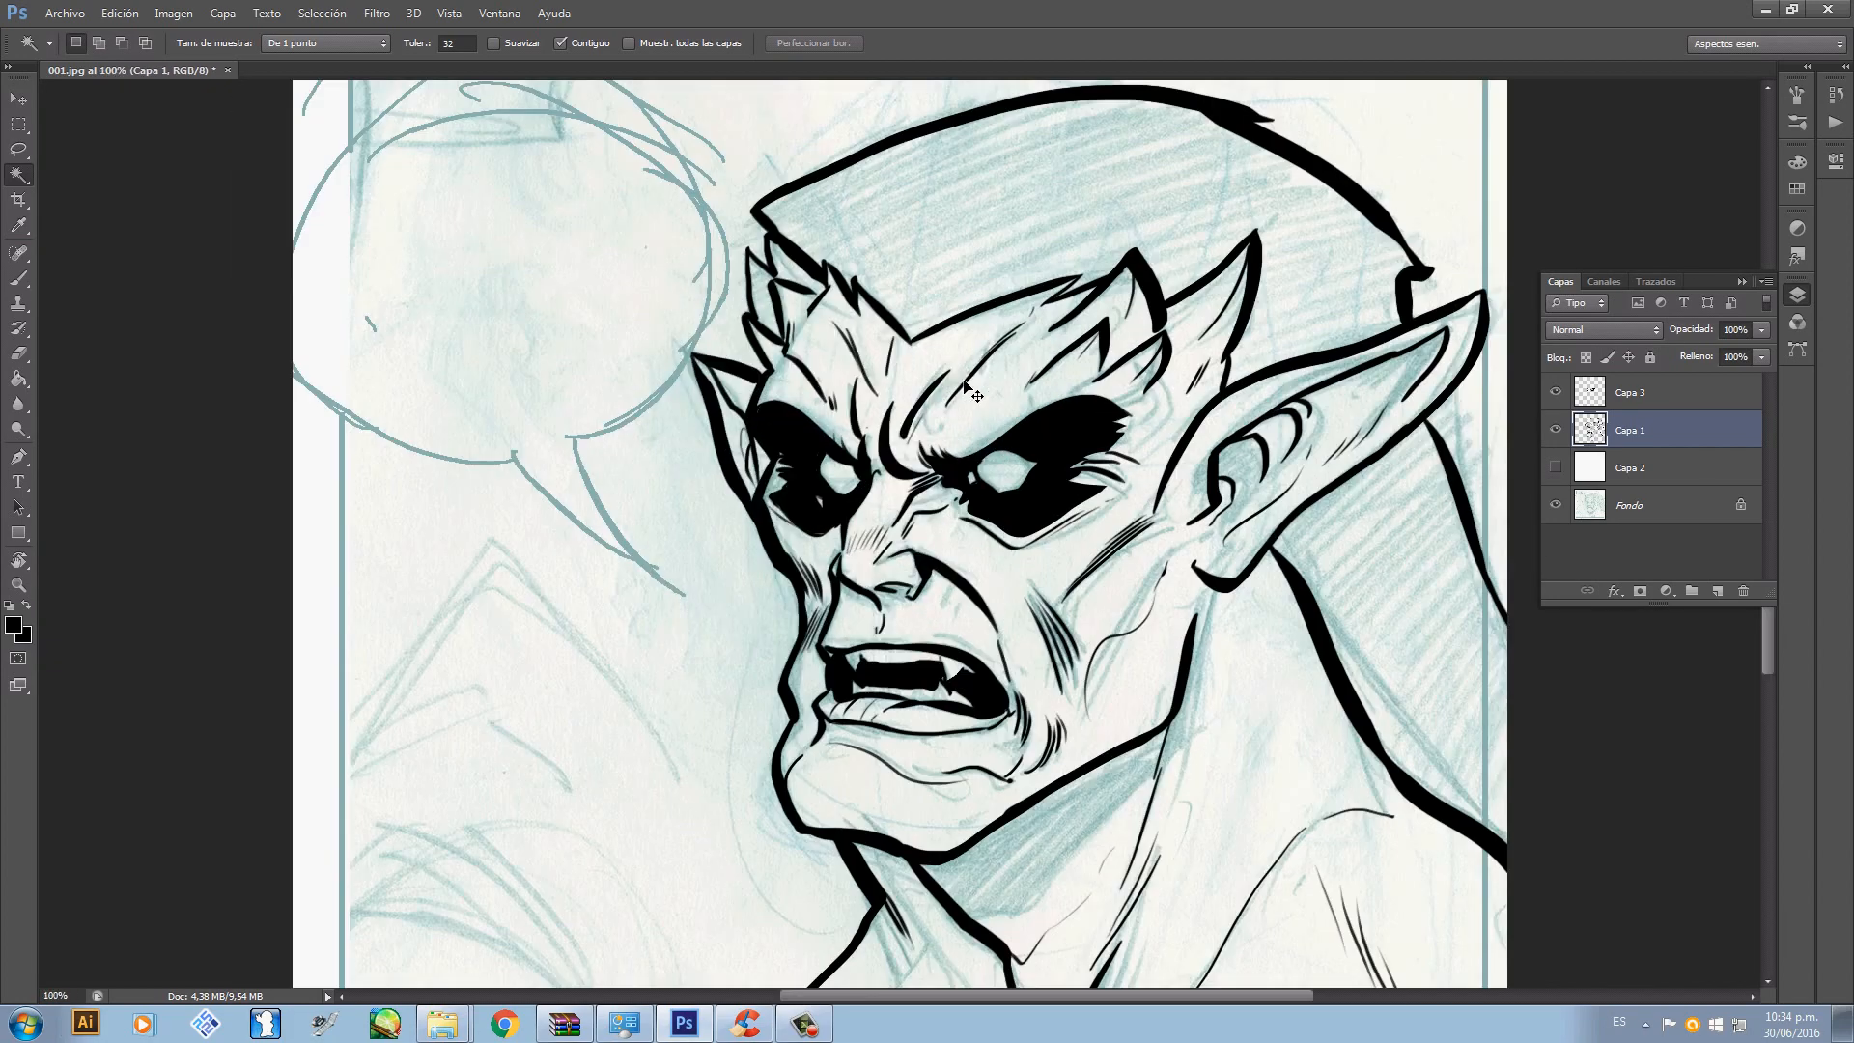
# - Lasso the shaded area under the jaw, from below the ear down to the chin and the front of the neck
pyautogui.moveTo(1002, 684); pyautogui.dragTo(843, 612)
pyautogui.press('b')
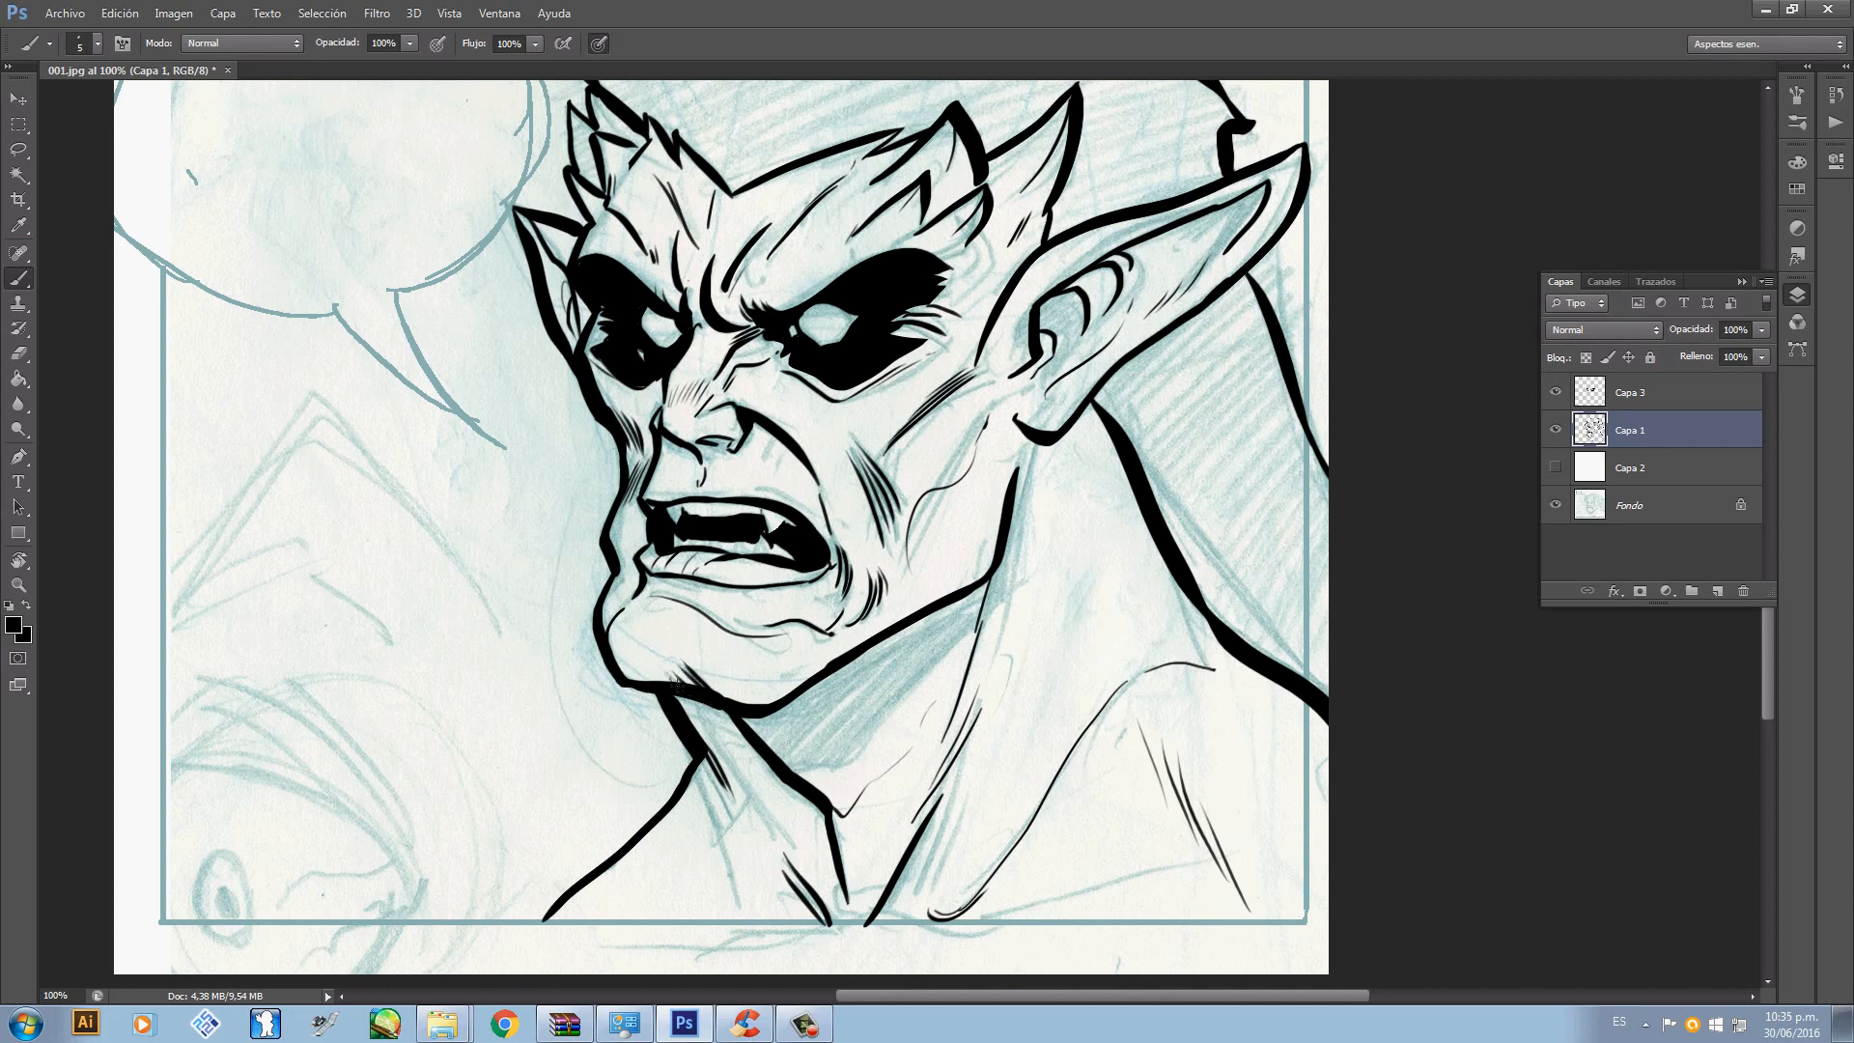
pyautogui.moveTo(902, 707); pyautogui.dragTo(855, 655)
pyautogui.press('l')
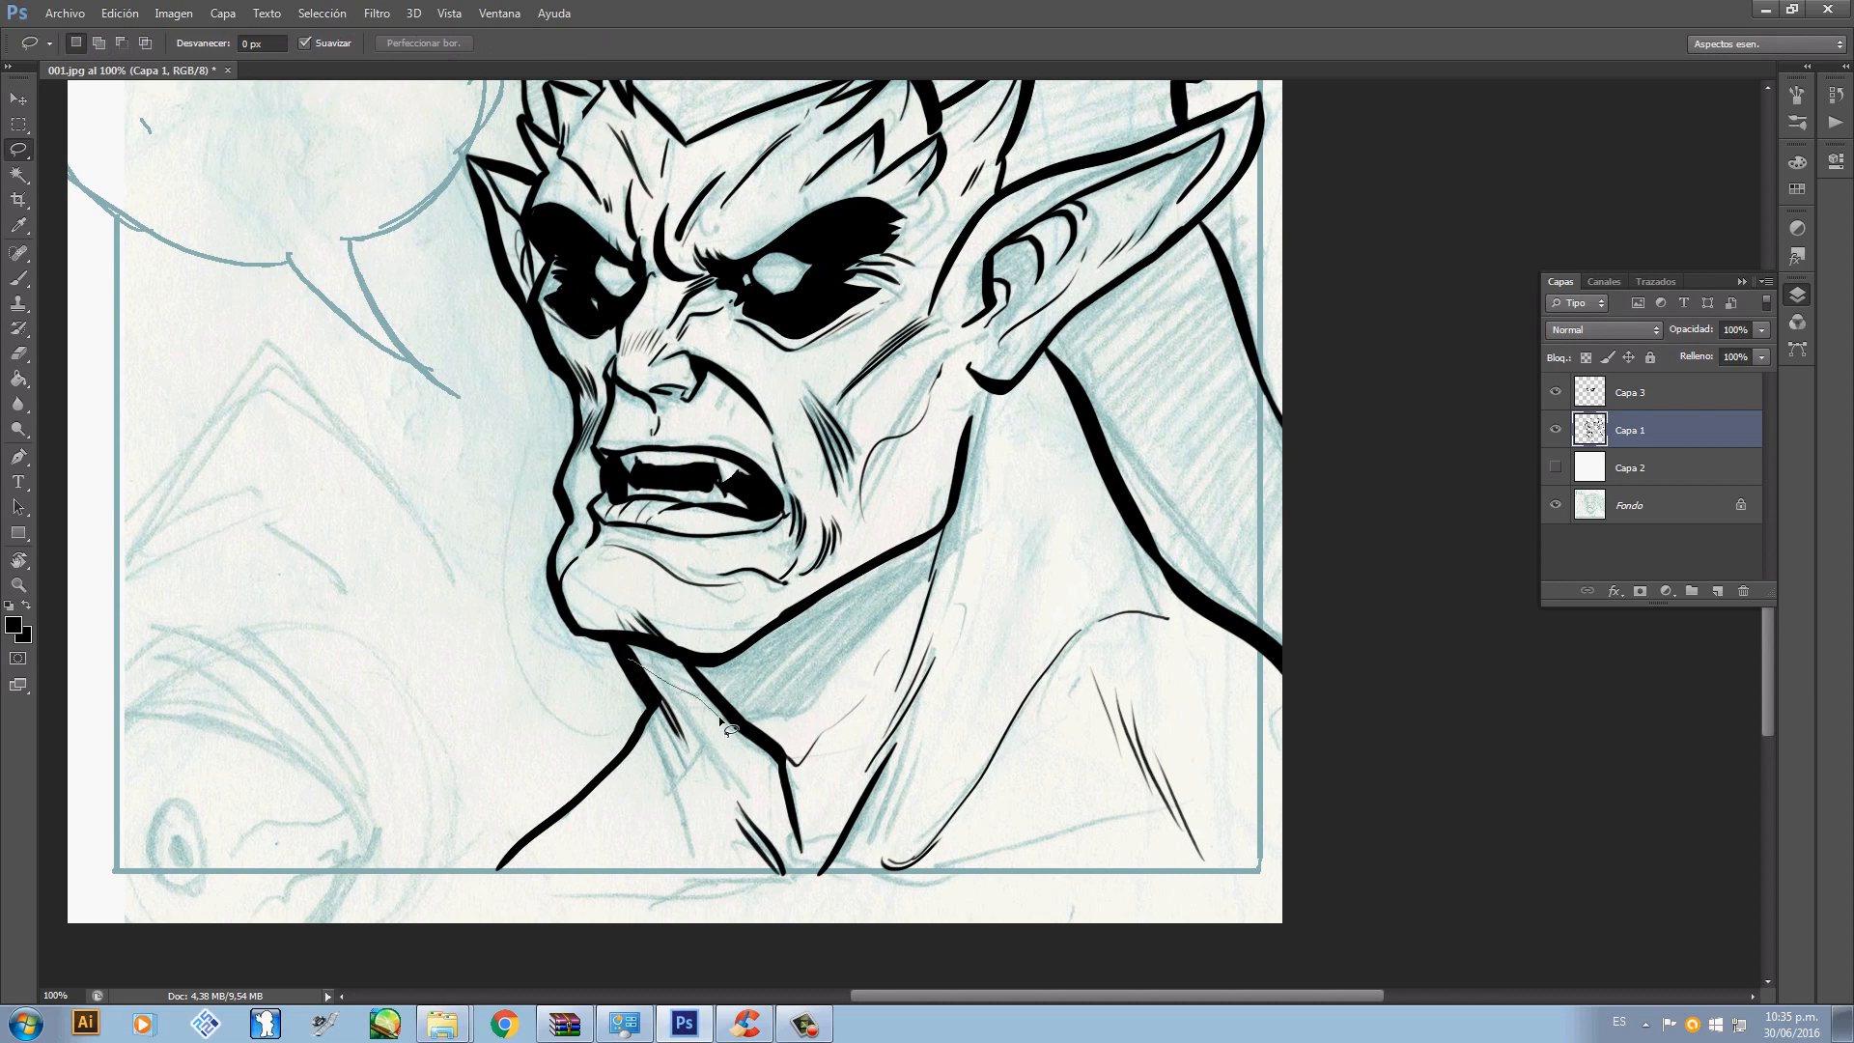
pyautogui.moveTo(803, 715); pyautogui.dragTo(905, 604)
pyautogui.moveTo(811, 615); pyautogui.dragTo(630, 660)
pyautogui.click(804, 1023)
pyautogui.click(1735, 925)
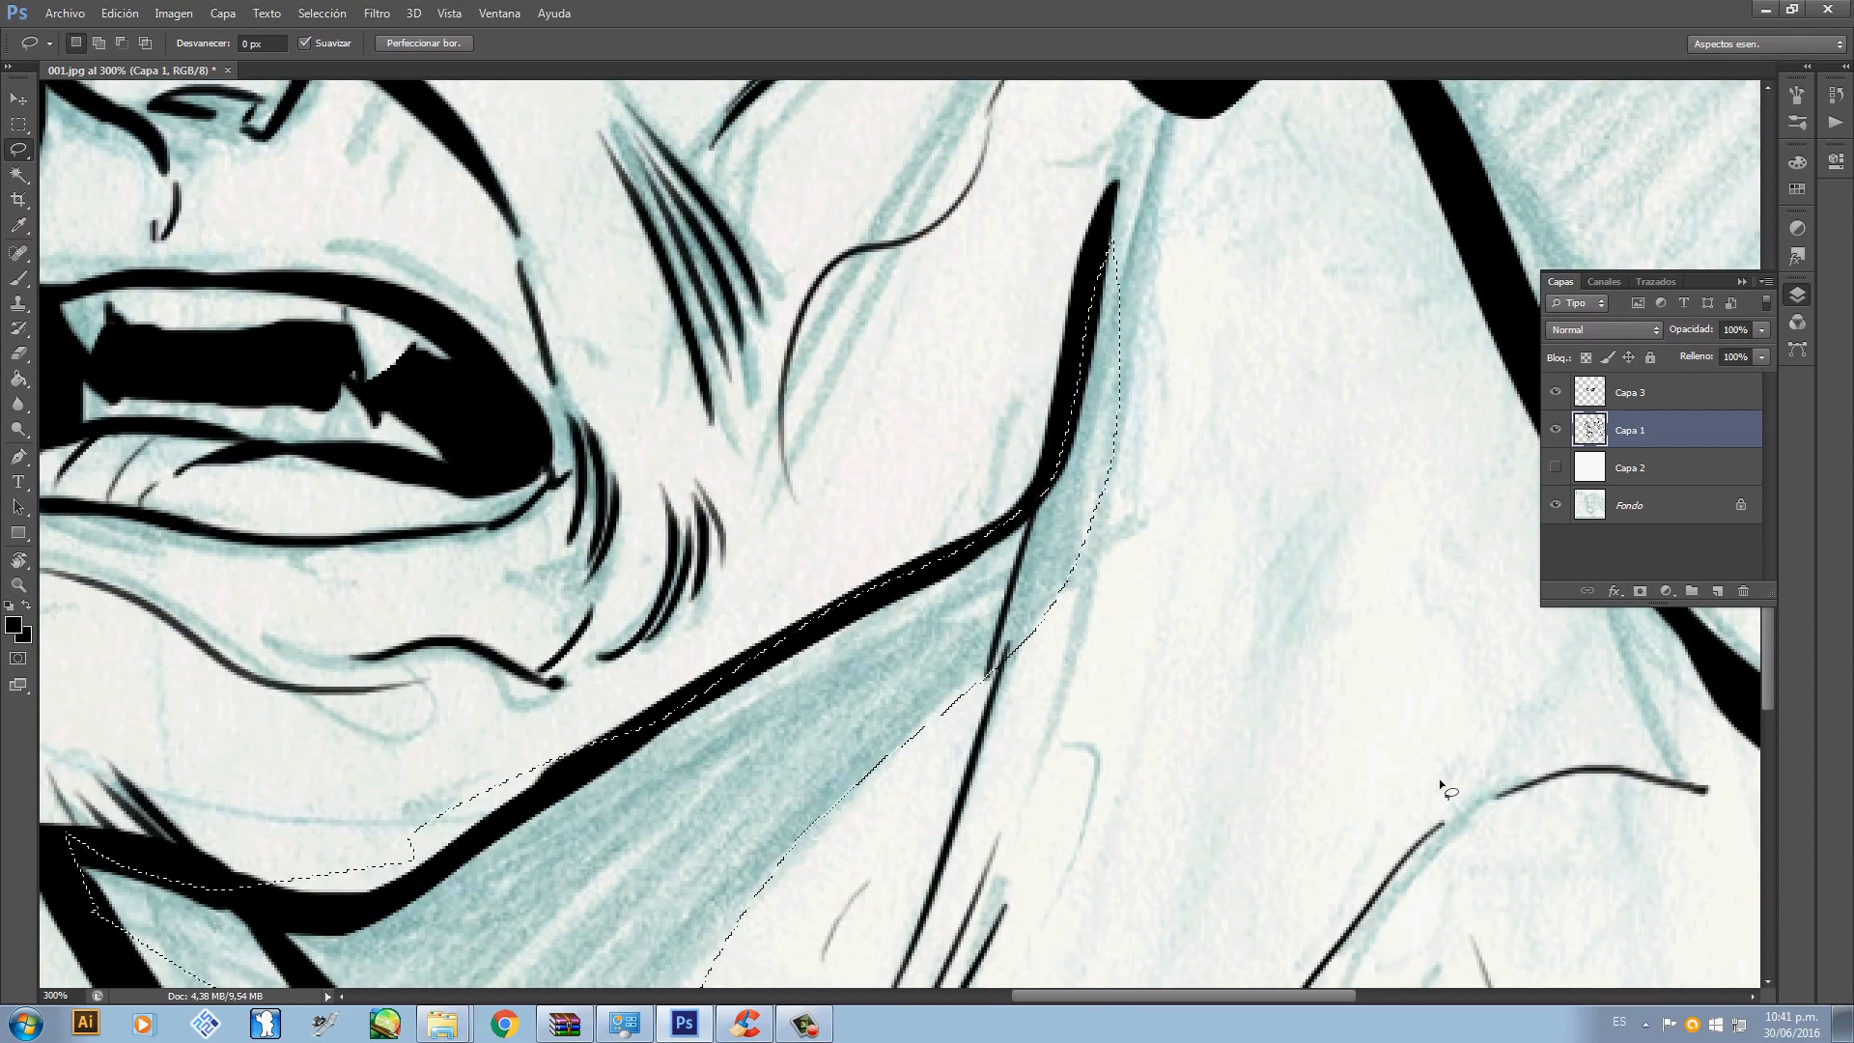
# - Refine the jaw shadow selection by subtracting areas along the jawline and cutting a notch at the front of the neck
pyautogui.hotkey('ctrl', '1')
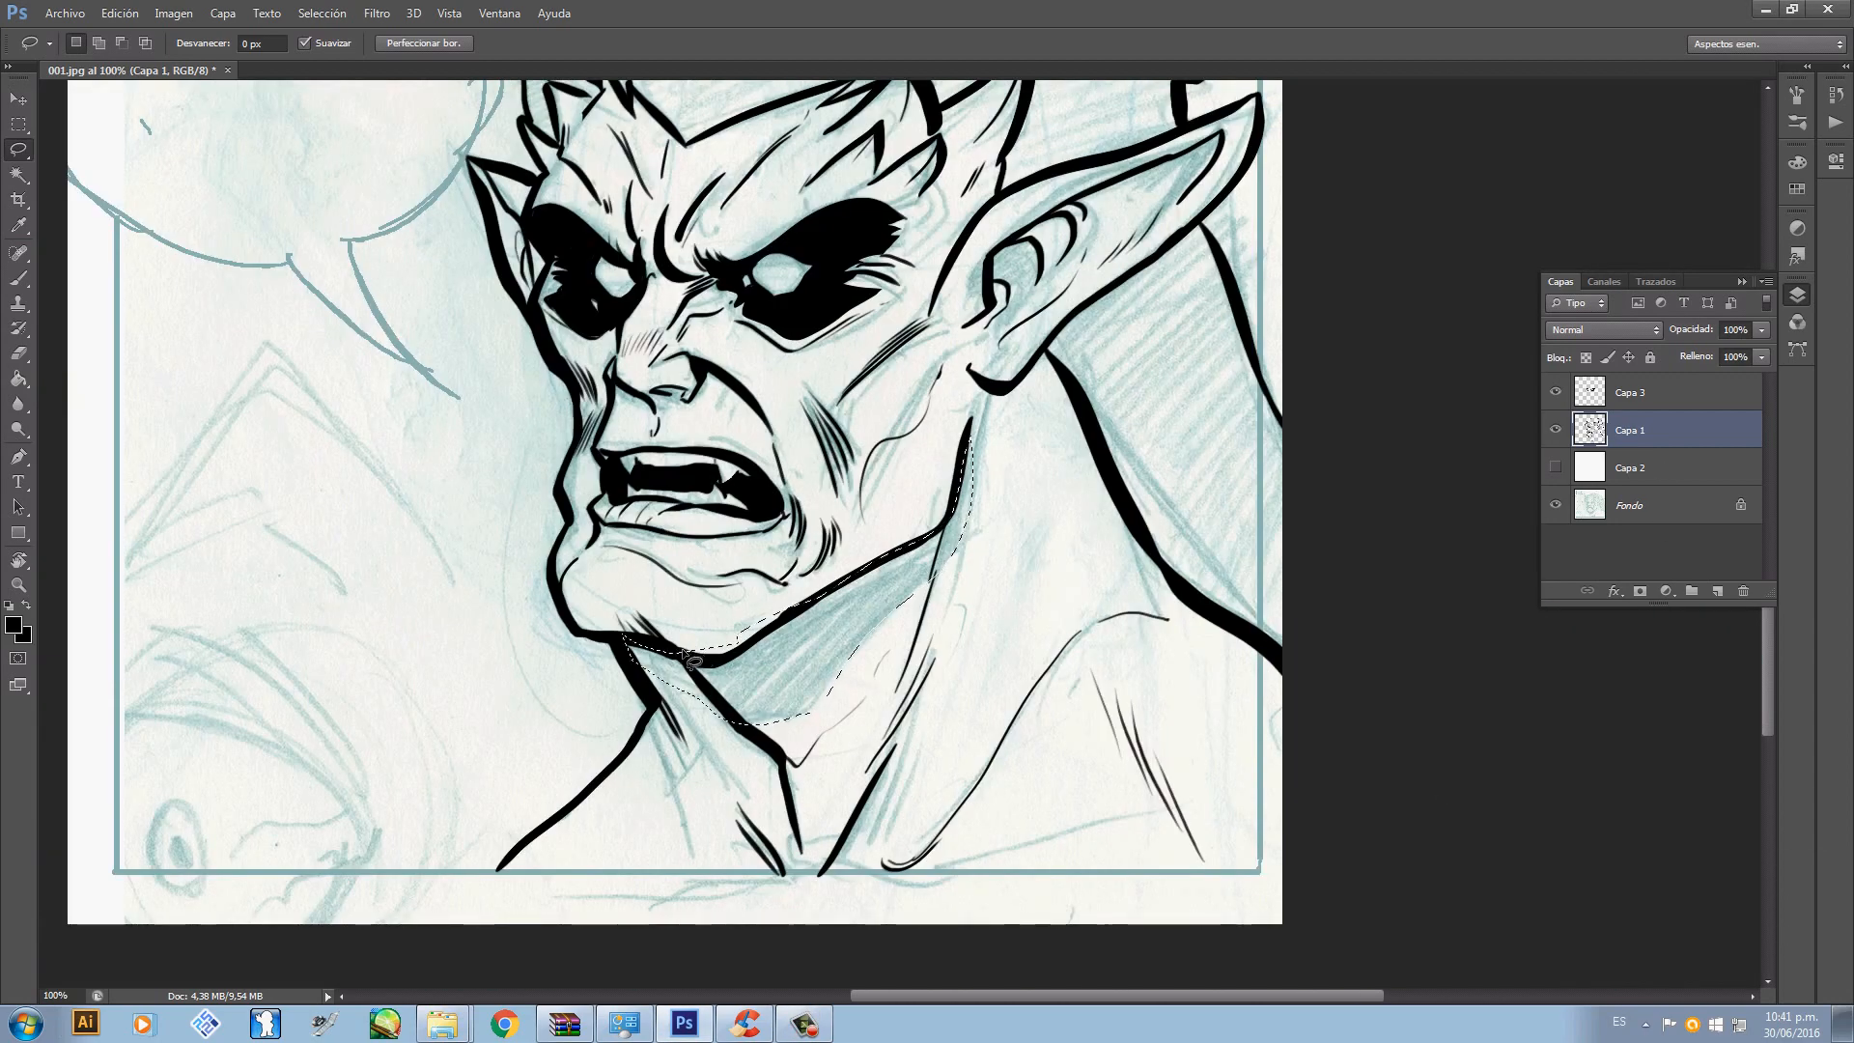
pyautogui.press('alt')
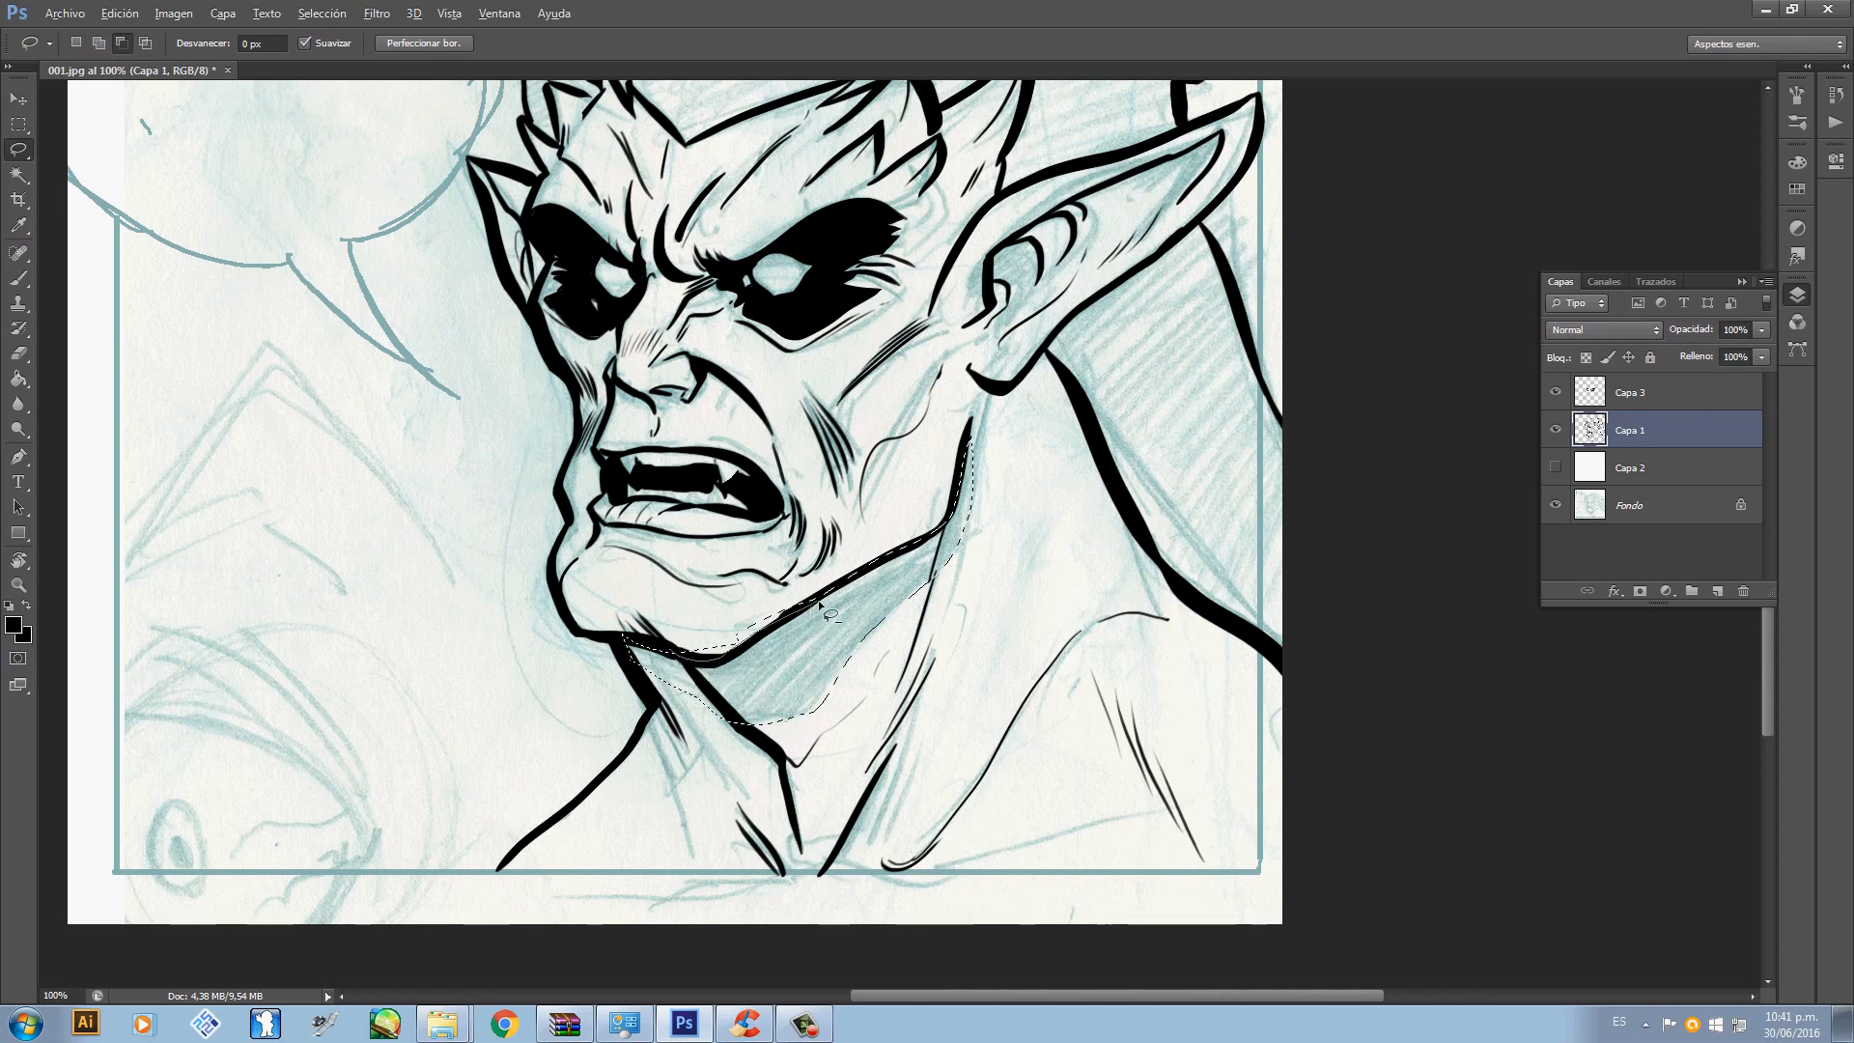
pyautogui.moveTo(819, 600); pyautogui.dragTo(715, 646)
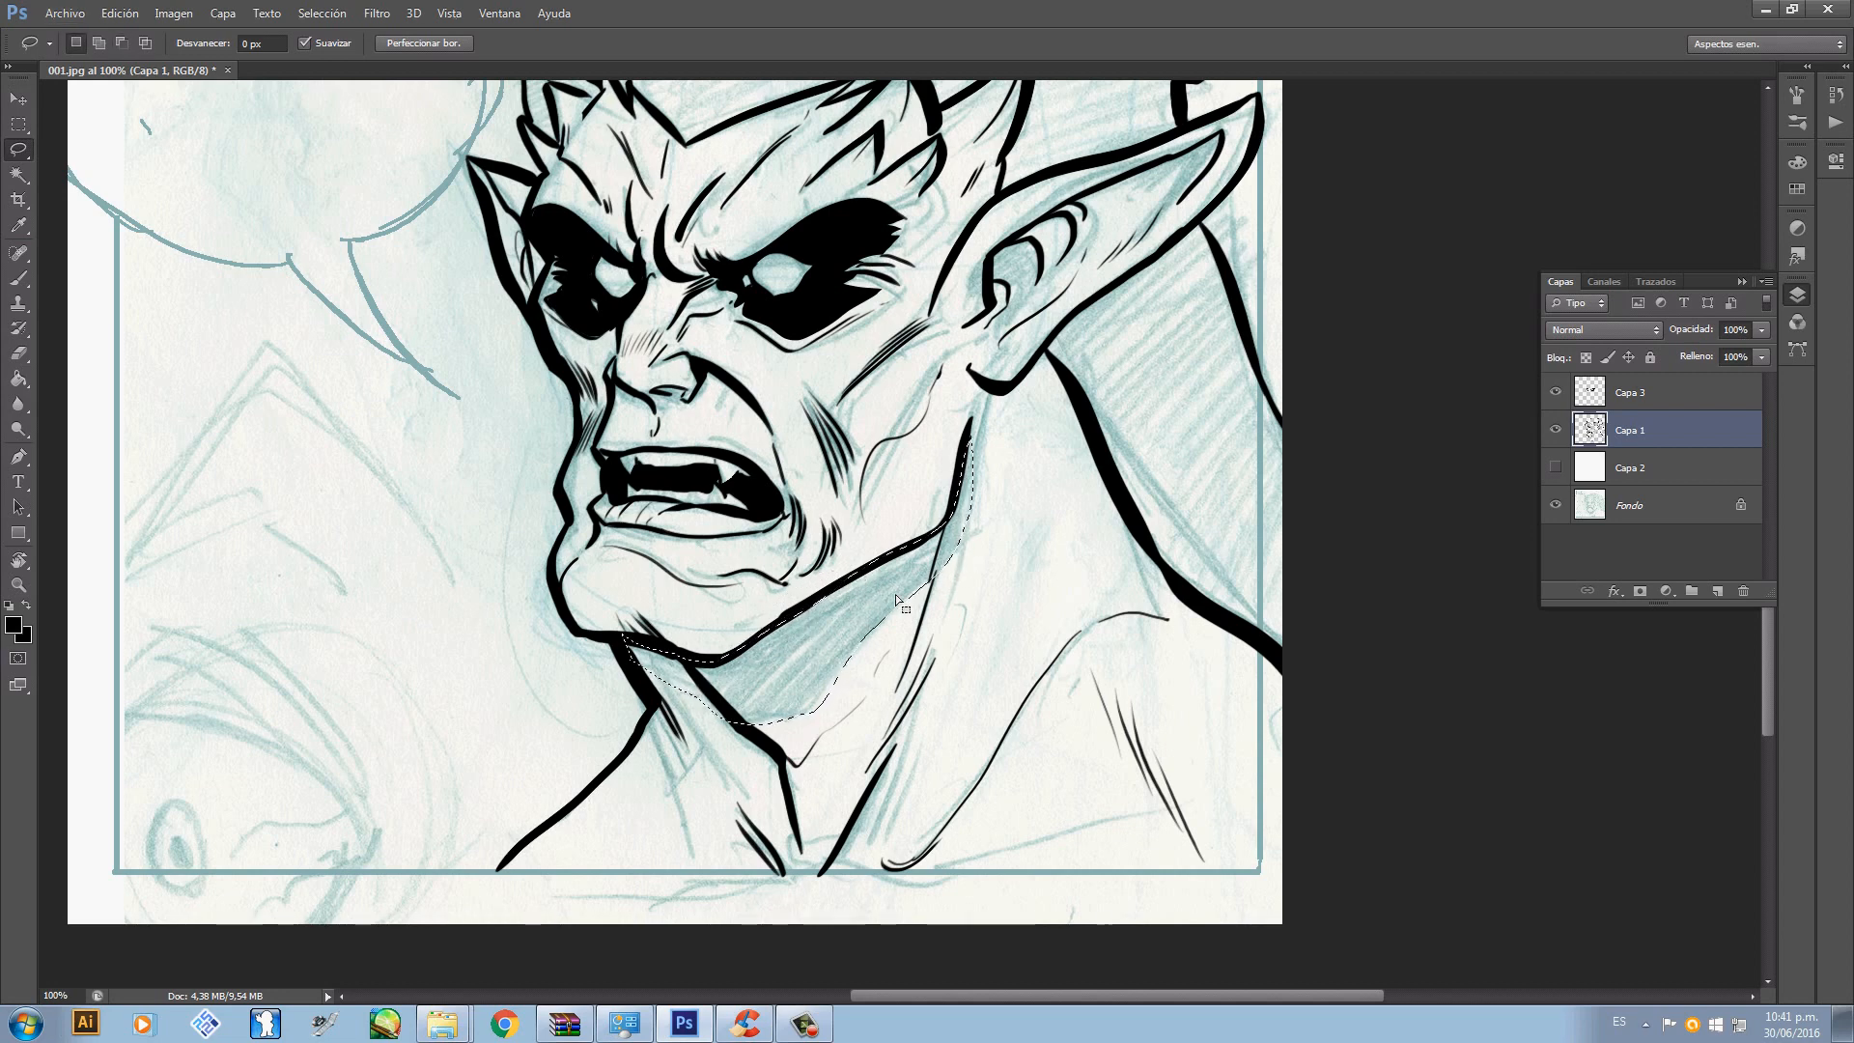
pyautogui.press('alt')
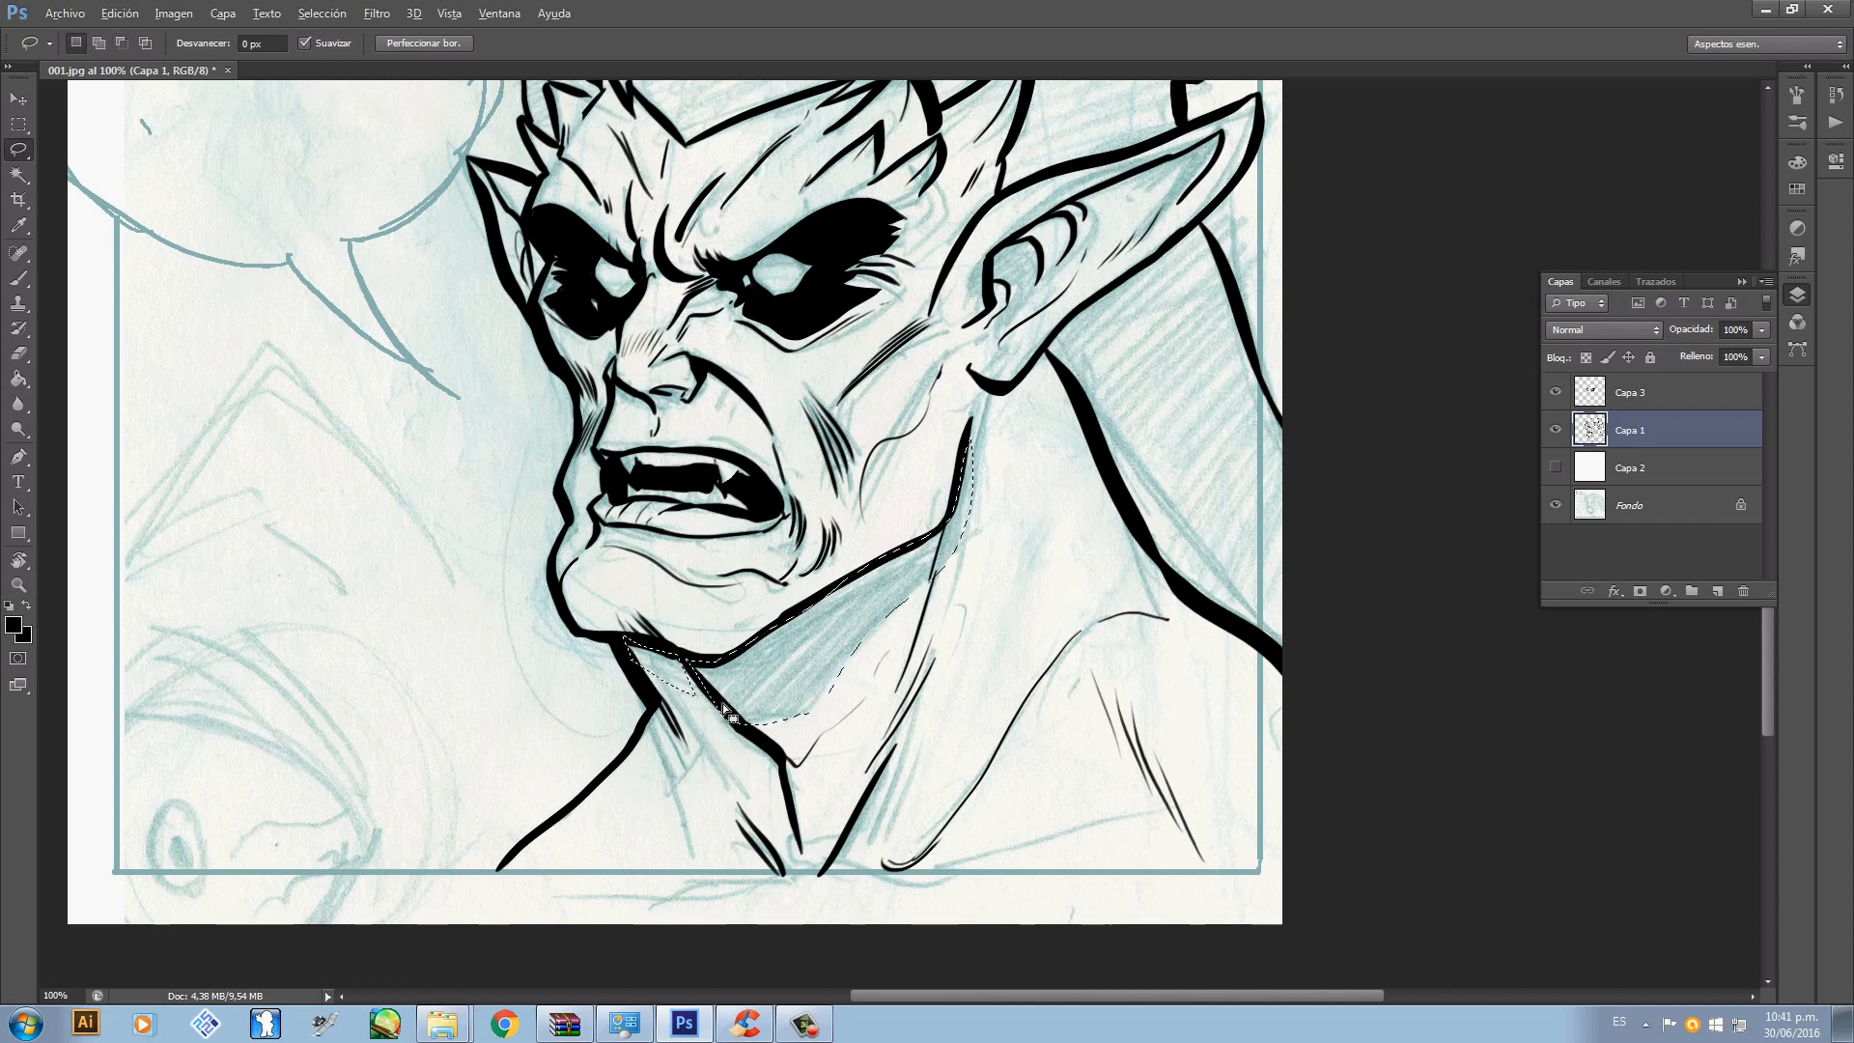
pyautogui.press('alt')
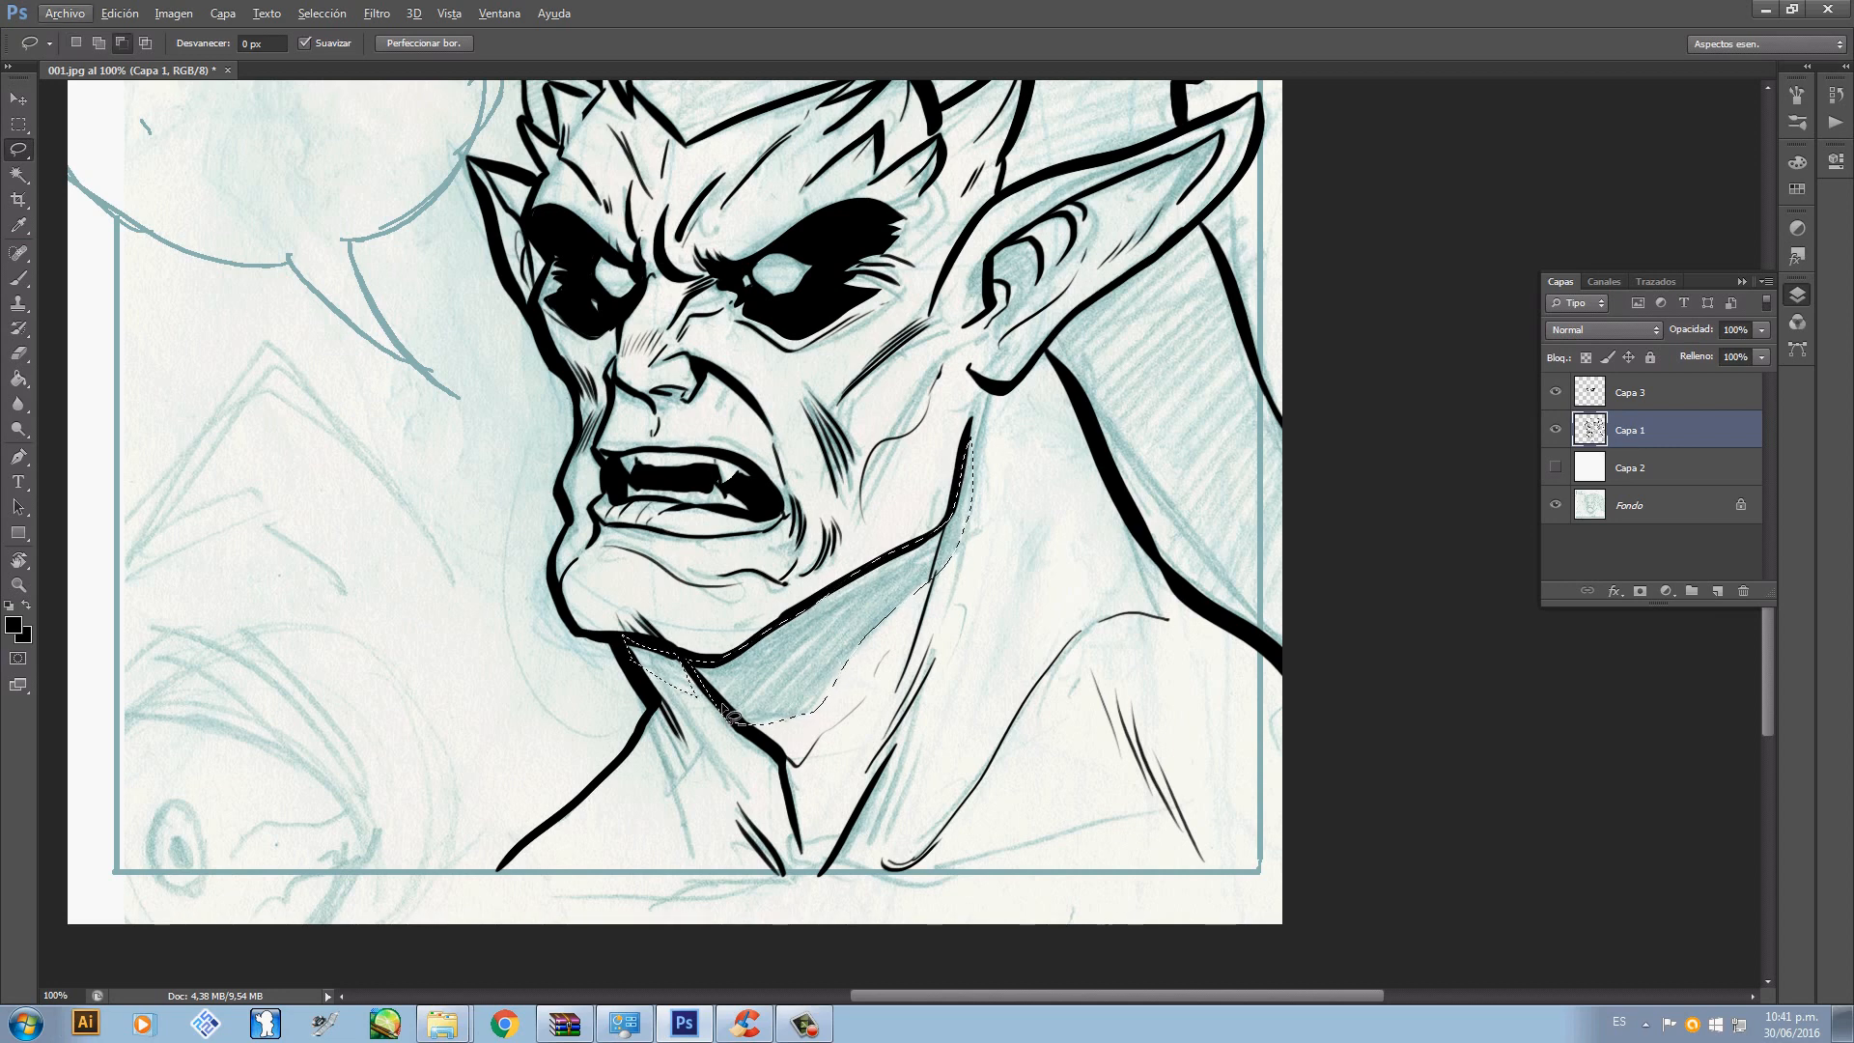
pyautogui.press('alt')
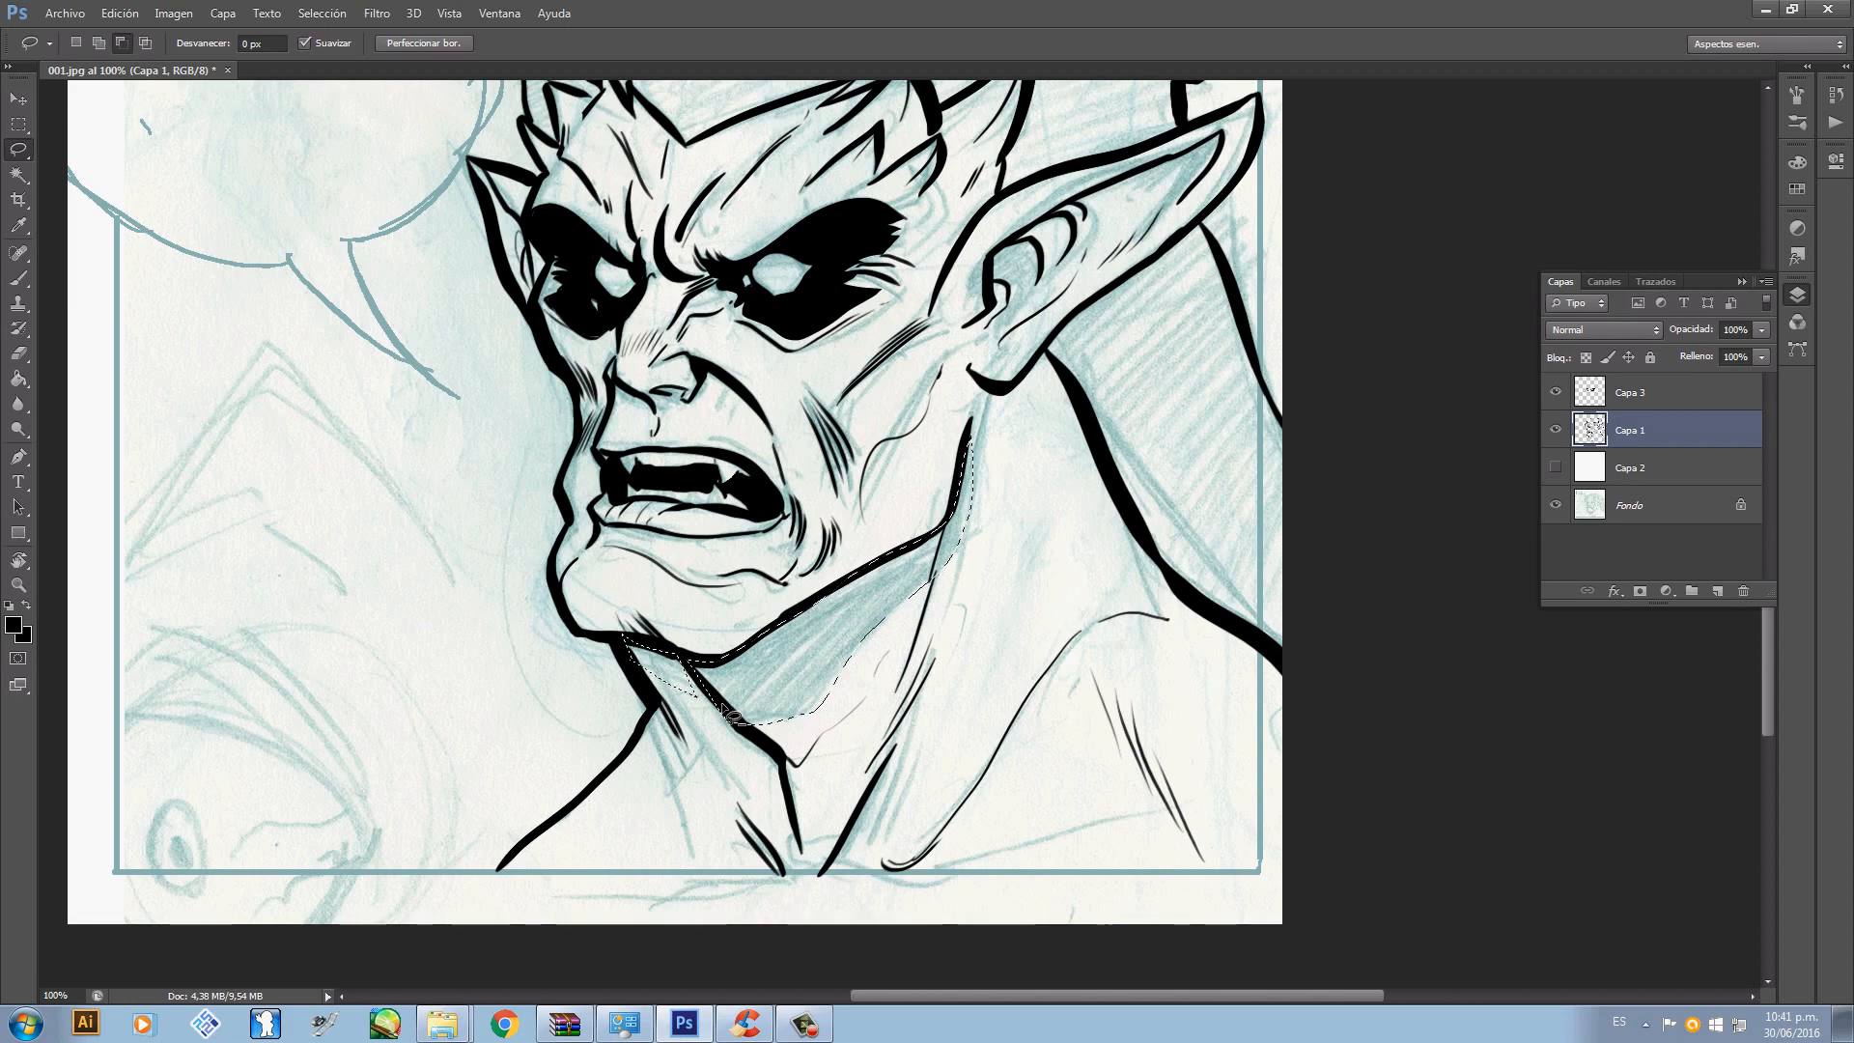
# - Fill the selected shadow under the jaw with black and deselect
pyautogui.hotkey('alt', 'BackSpace')
pyautogui.hotkey('ctrl', 'd')
pyautogui.hotkey('ctrl', '-')
pyautogui.hotkey('ctrl', '+')
pyautogui.hotkey('ctrl', '+')
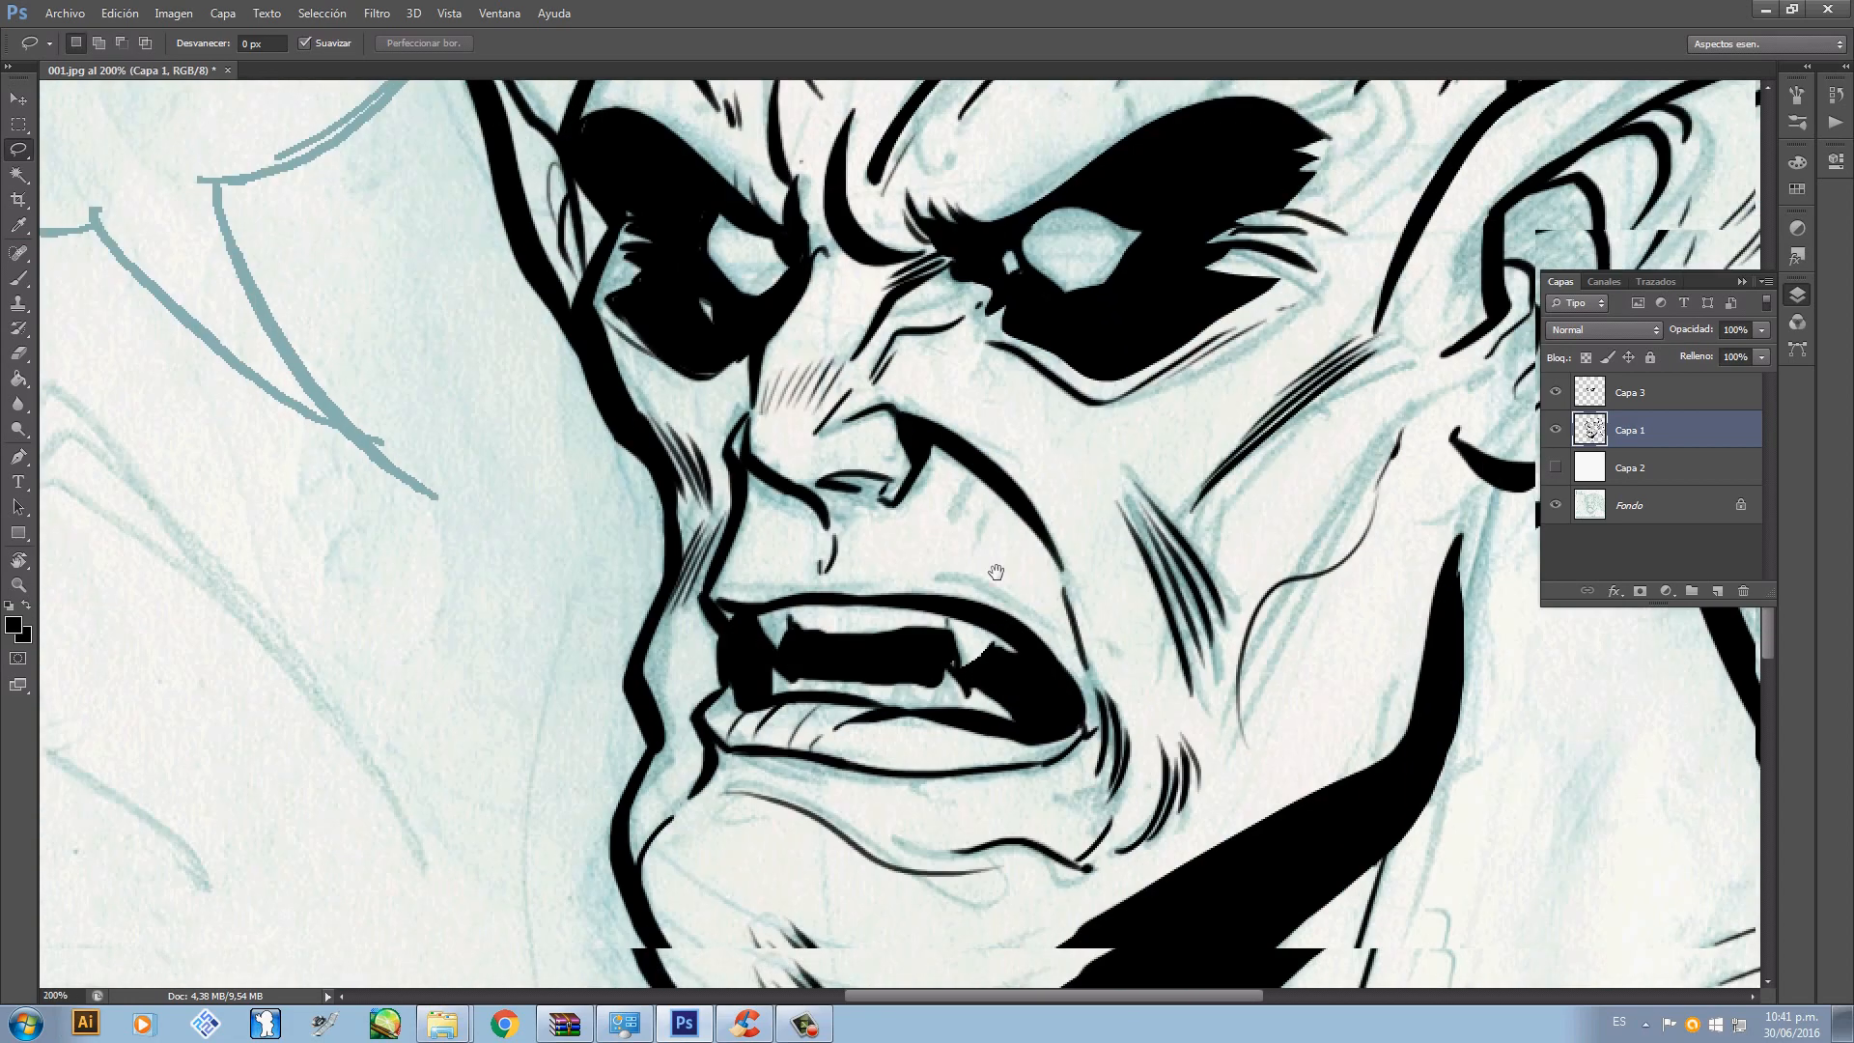
pyautogui.moveTo(996, 571); pyautogui.dragTo(943, 546)
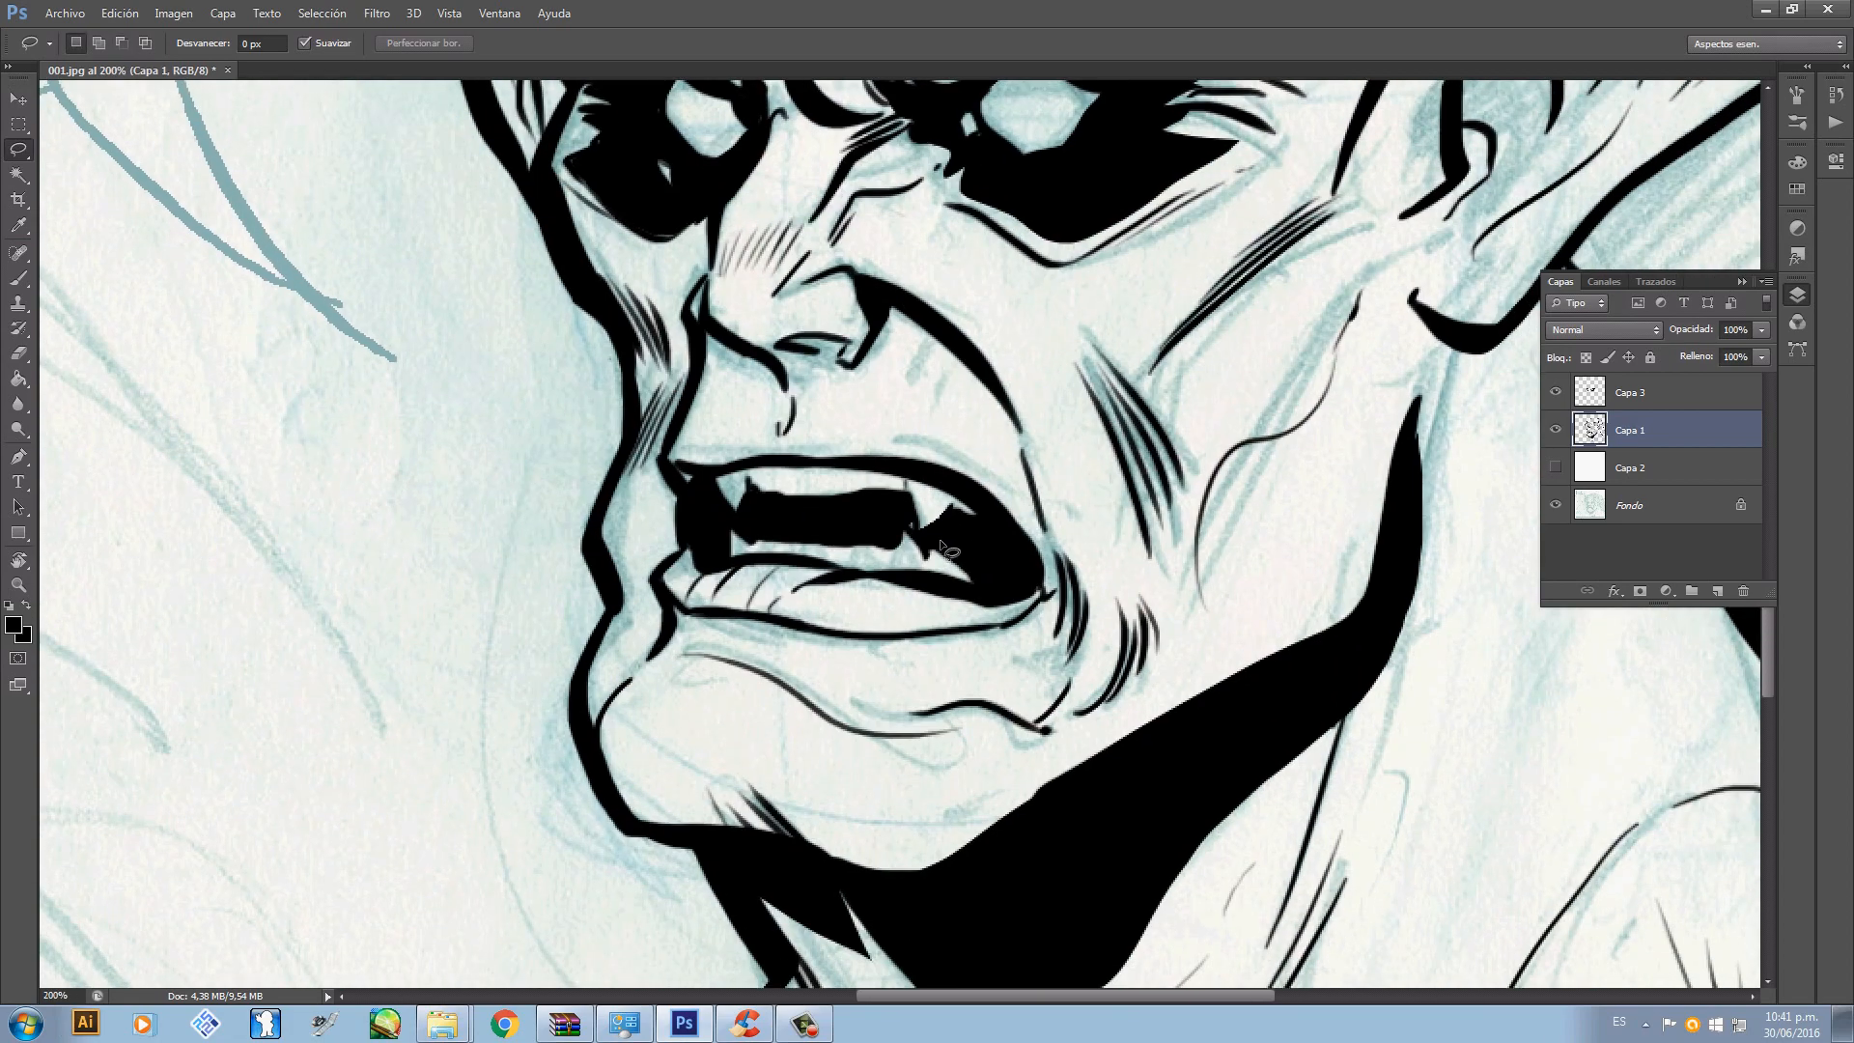
# - Lasso a thin sliver along the underside of the lower lip, fill it with black and deselect
pyautogui.press('b')
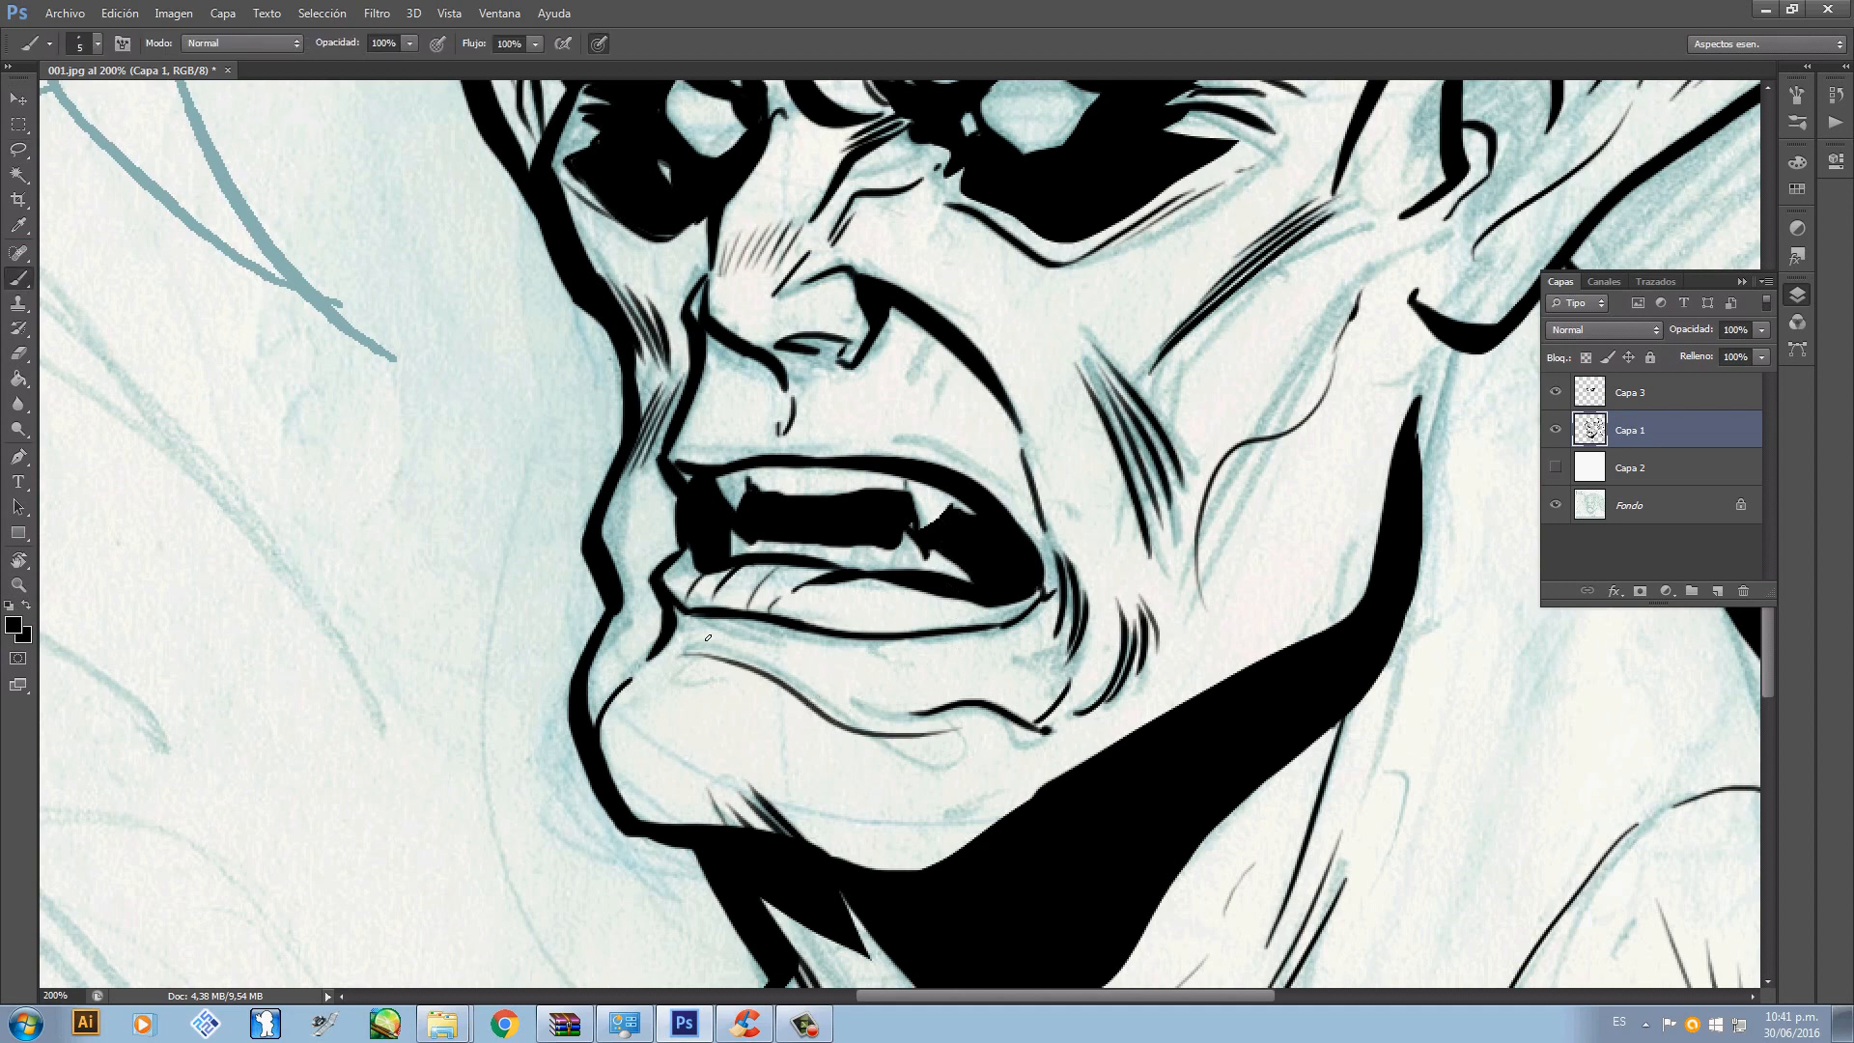
pyautogui.press('l')
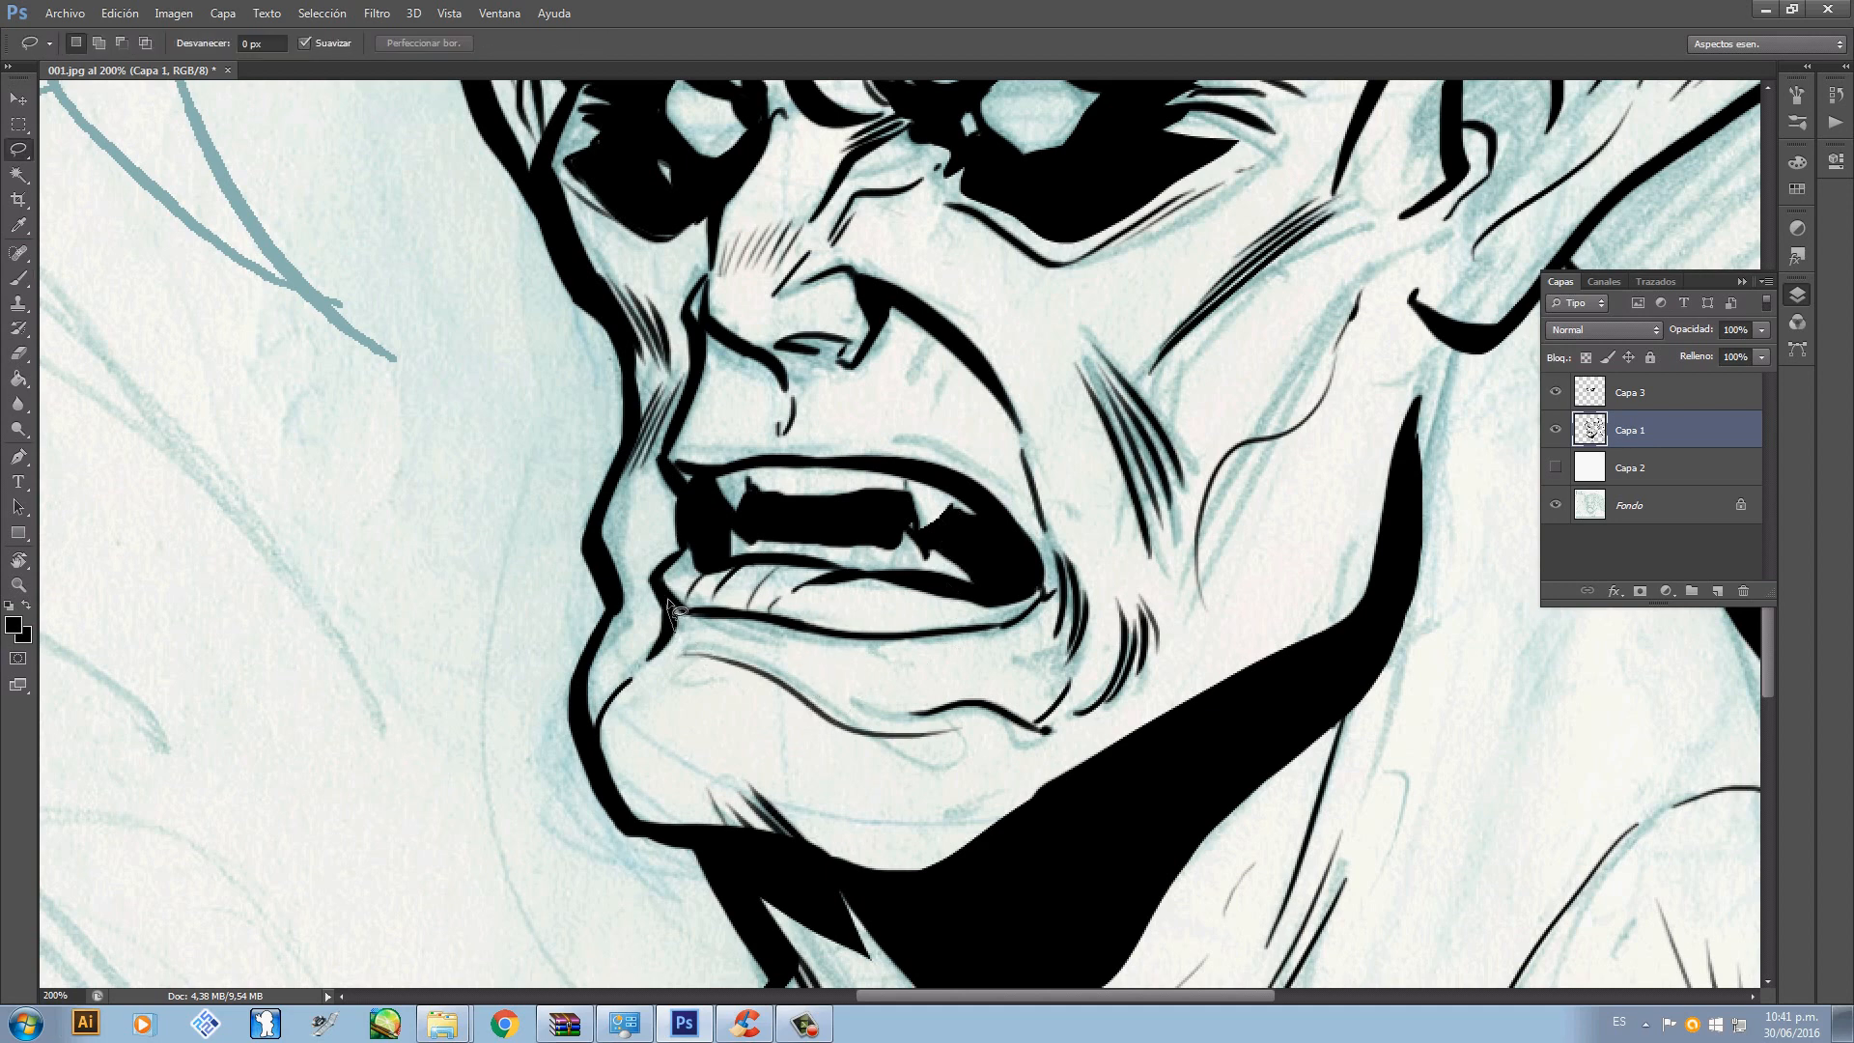
pyautogui.moveTo(687, 611)
pyautogui.mouseDown()
pyautogui.moveTo(969, 631)
pyautogui.moveTo(929, 645)
pyautogui.mouseUp()
pyautogui.moveTo(692, 637)
pyautogui.mouseDown()
pyautogui.moveTo(681, 627)
pyautogui.moveTo(823, 661)
pyautogui.moveTo(901, 657)
pyautogui.moveTo(798, 665)
pyautogui.mouseUp()
pyautogui.hotkey('ctrl', 'd')
pyautogui.hotkey('ctrl', '-')
pyautogui.hotkey('ctrl', '-')
pyautogui.hotkey('ctrl', '-')
pyautogui.hotkey('ctrl', '+')
pyautogui.hotkey('ctrl', '+')
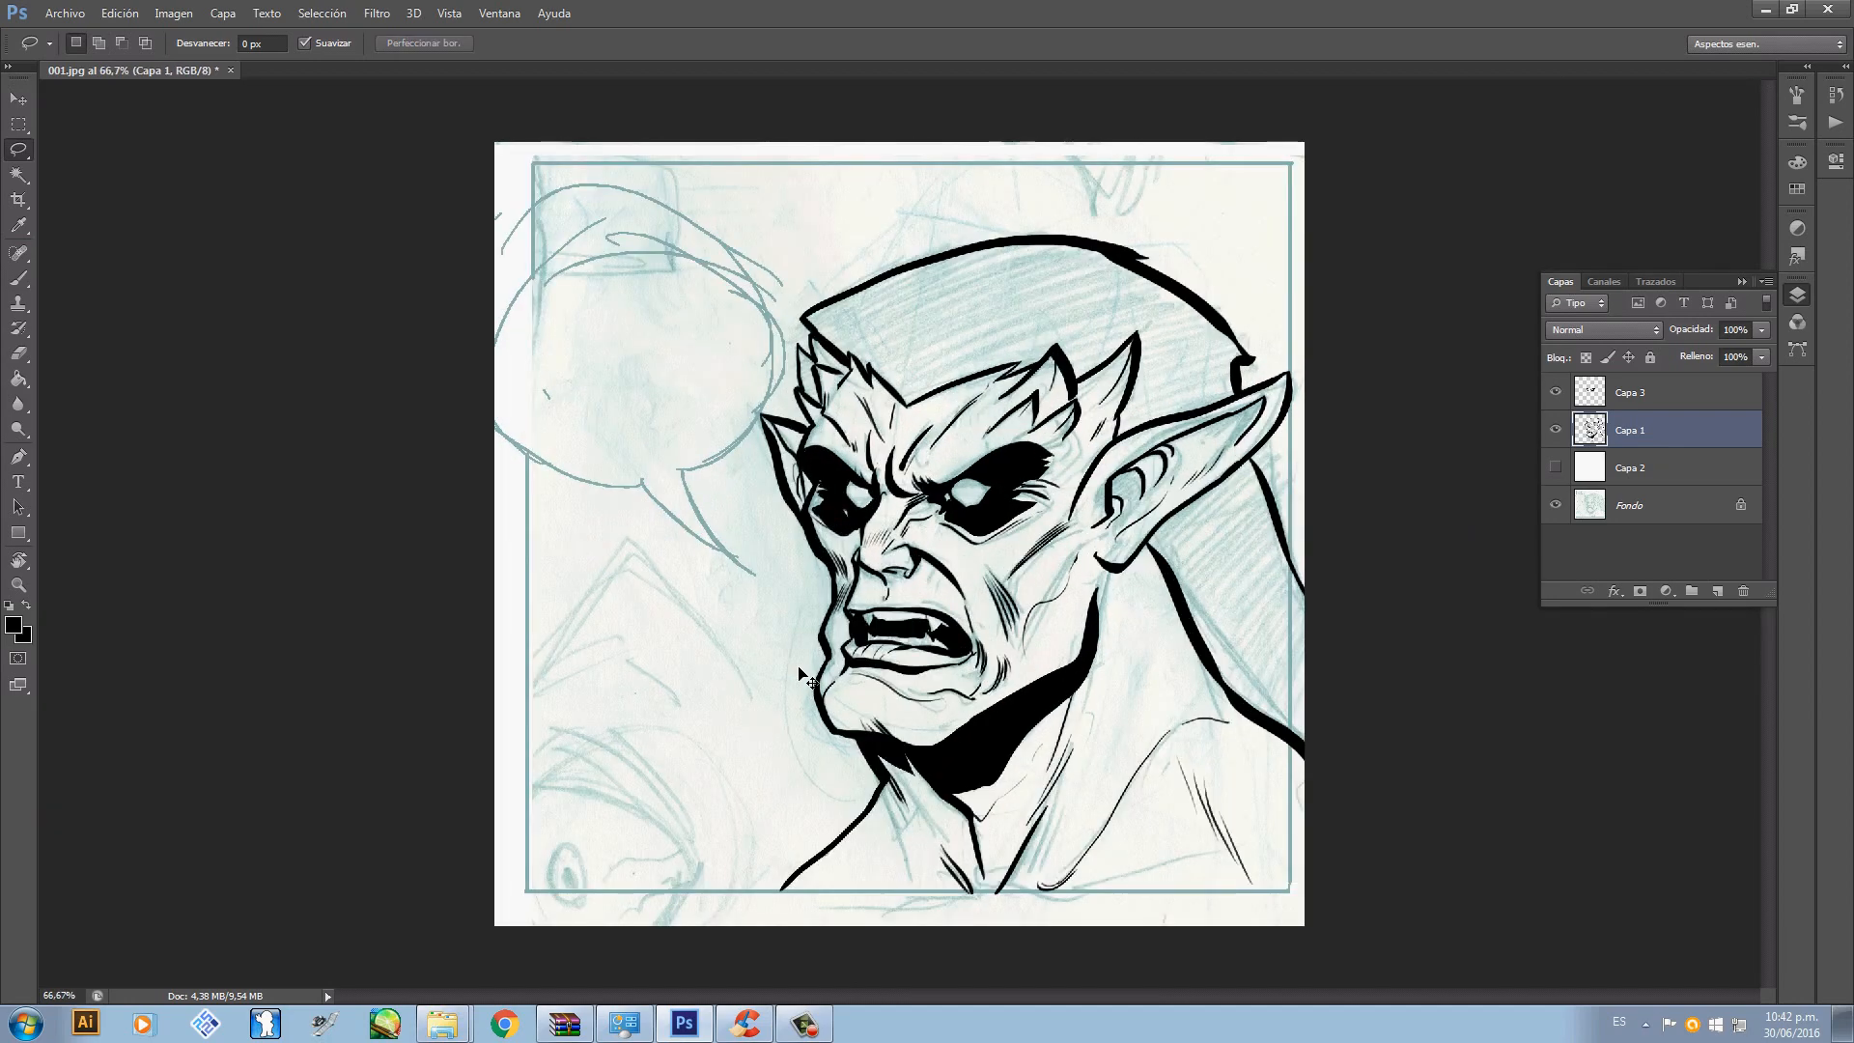
pyautogui.scroll(-3, 800, 673)
pyautogui.hscroll(3, 799, 673)
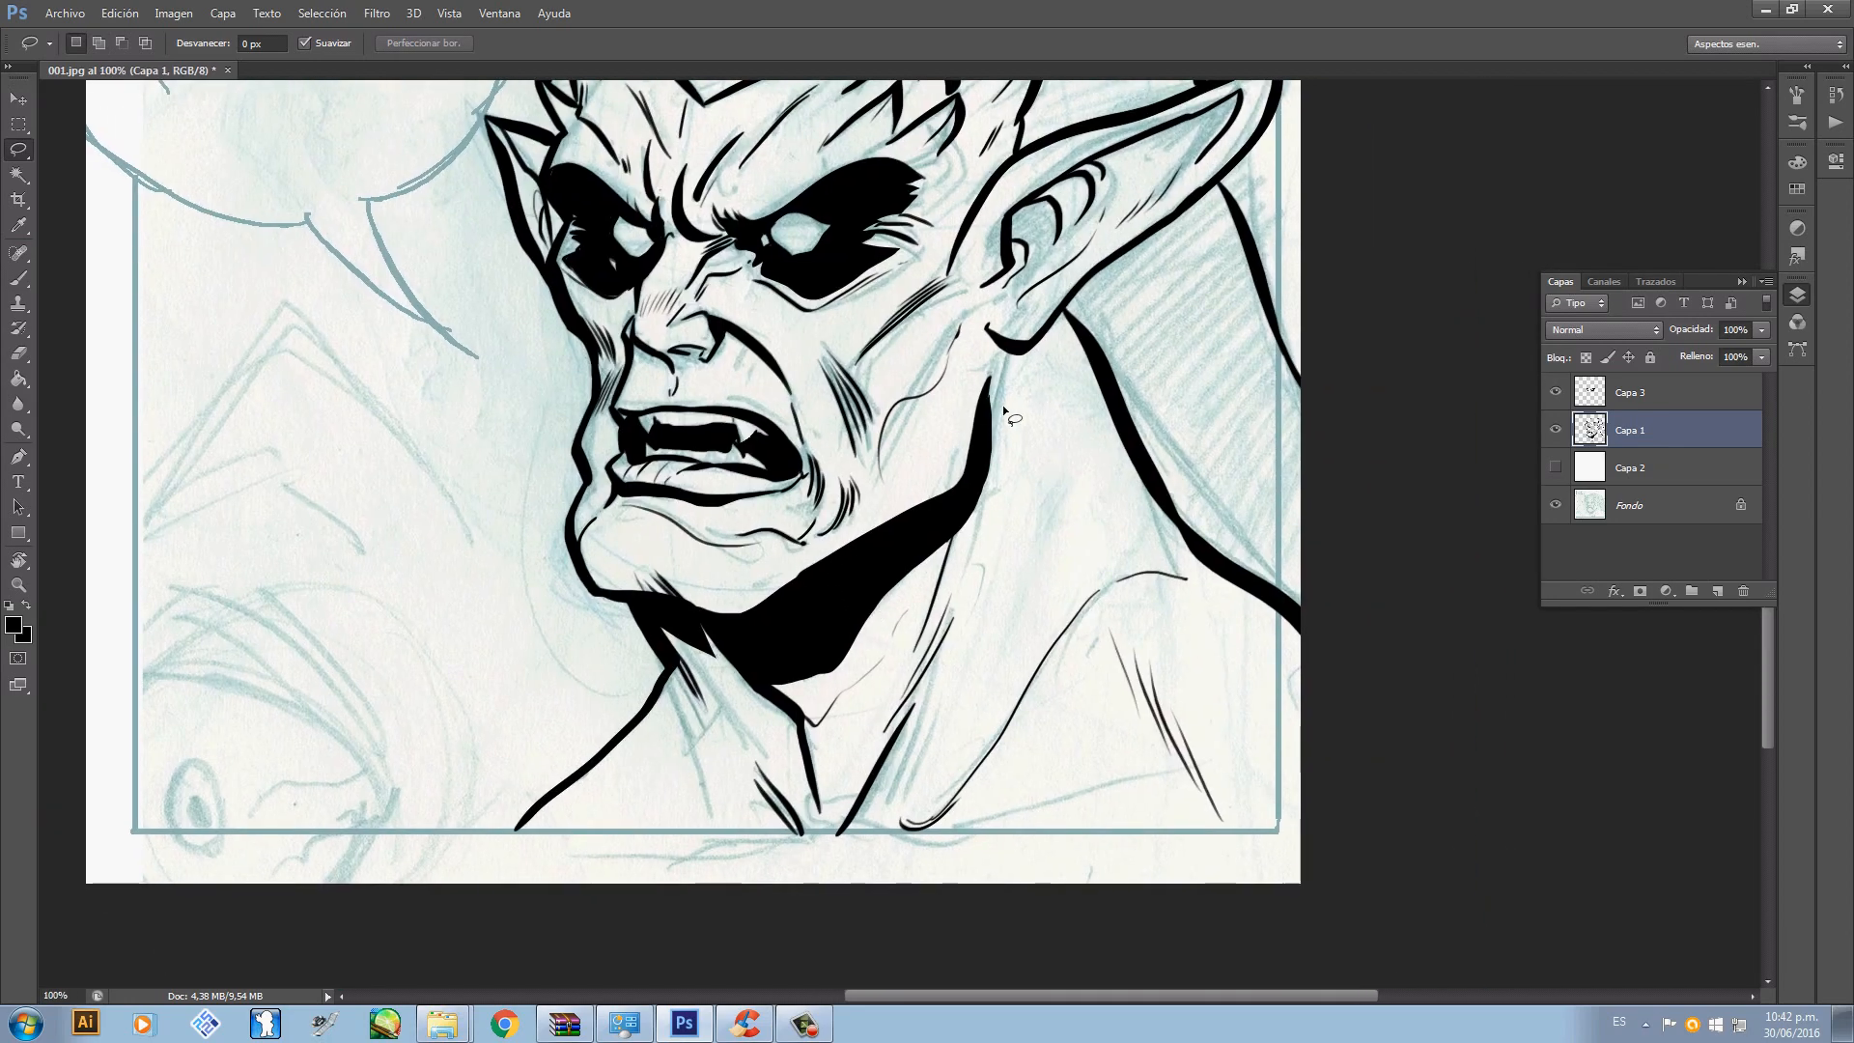
# - Erase thin slivers from the edge of the black jaw shadow below the ear and undo the last stroke
pyautogui.press('e')
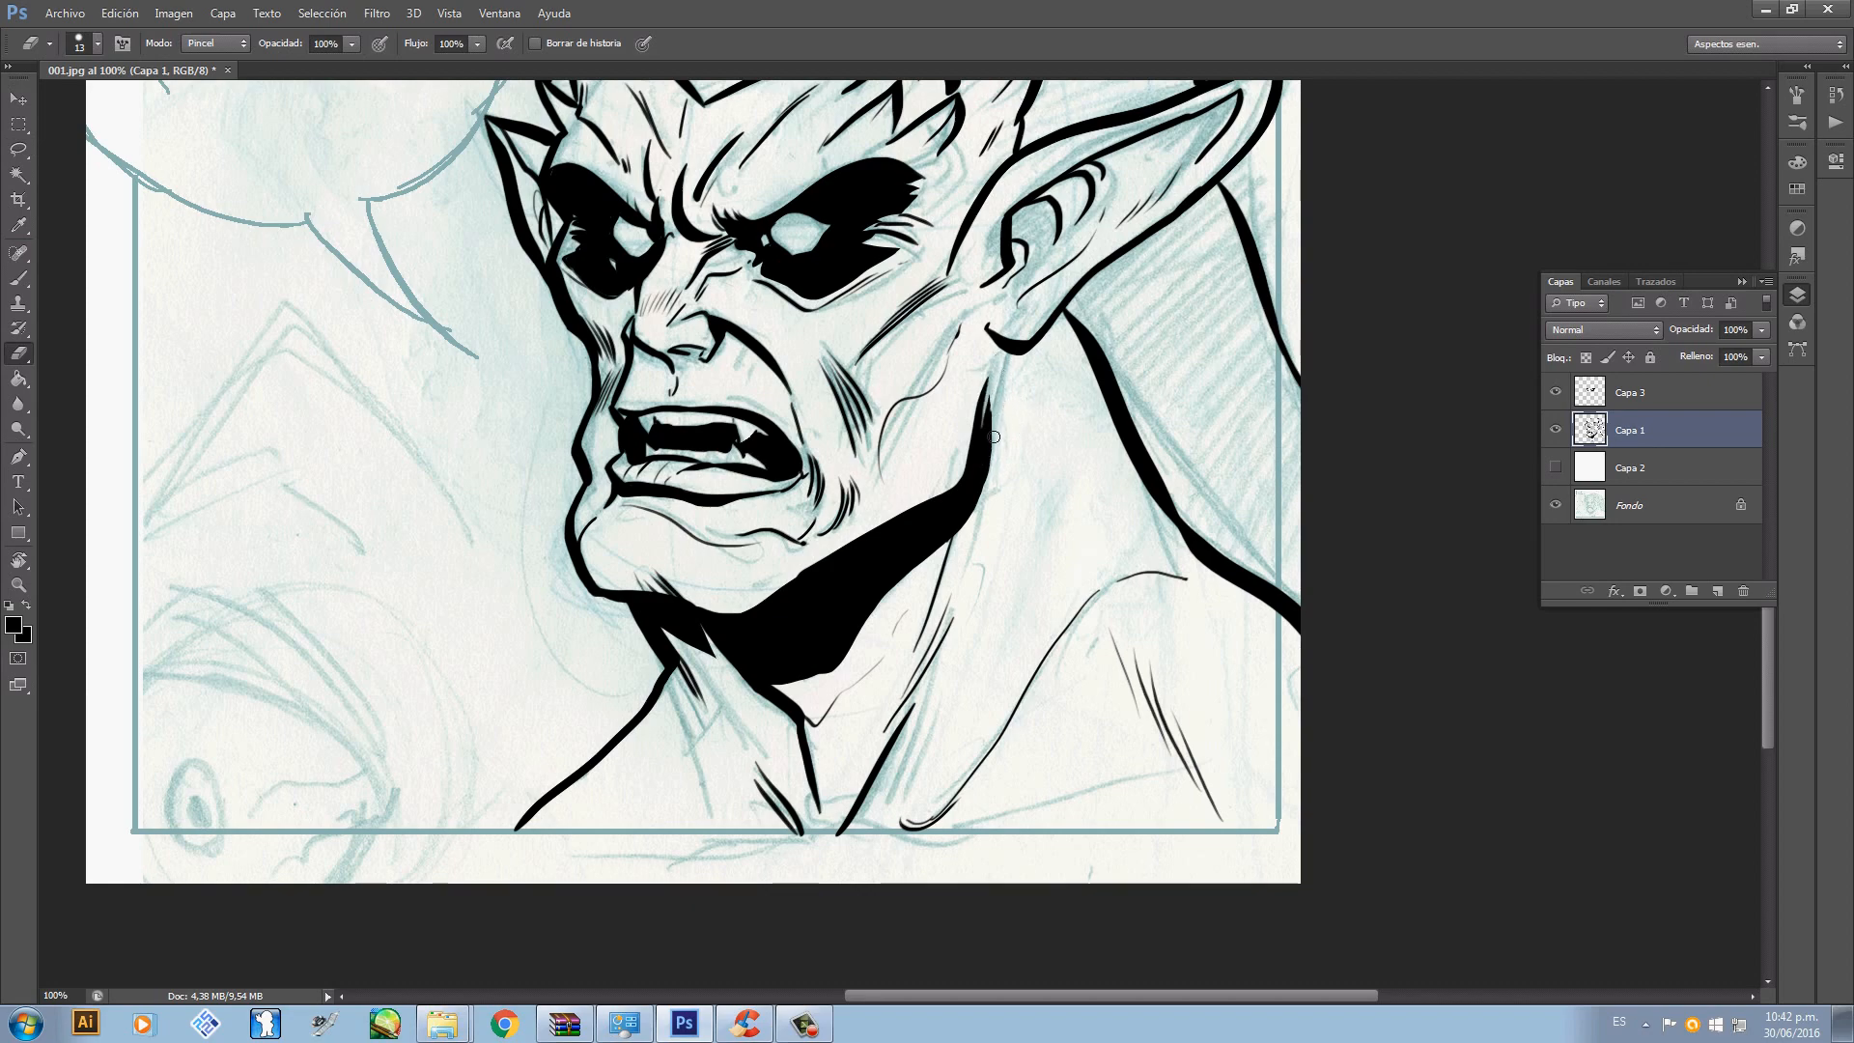
pyautogui.moveTo(994, 436)
pyautogui.mouseDown()
pyautogui.moveTo(1023, 739)
pyautogui.moveTo(1168, 425)
pyautogui.mouseUp()
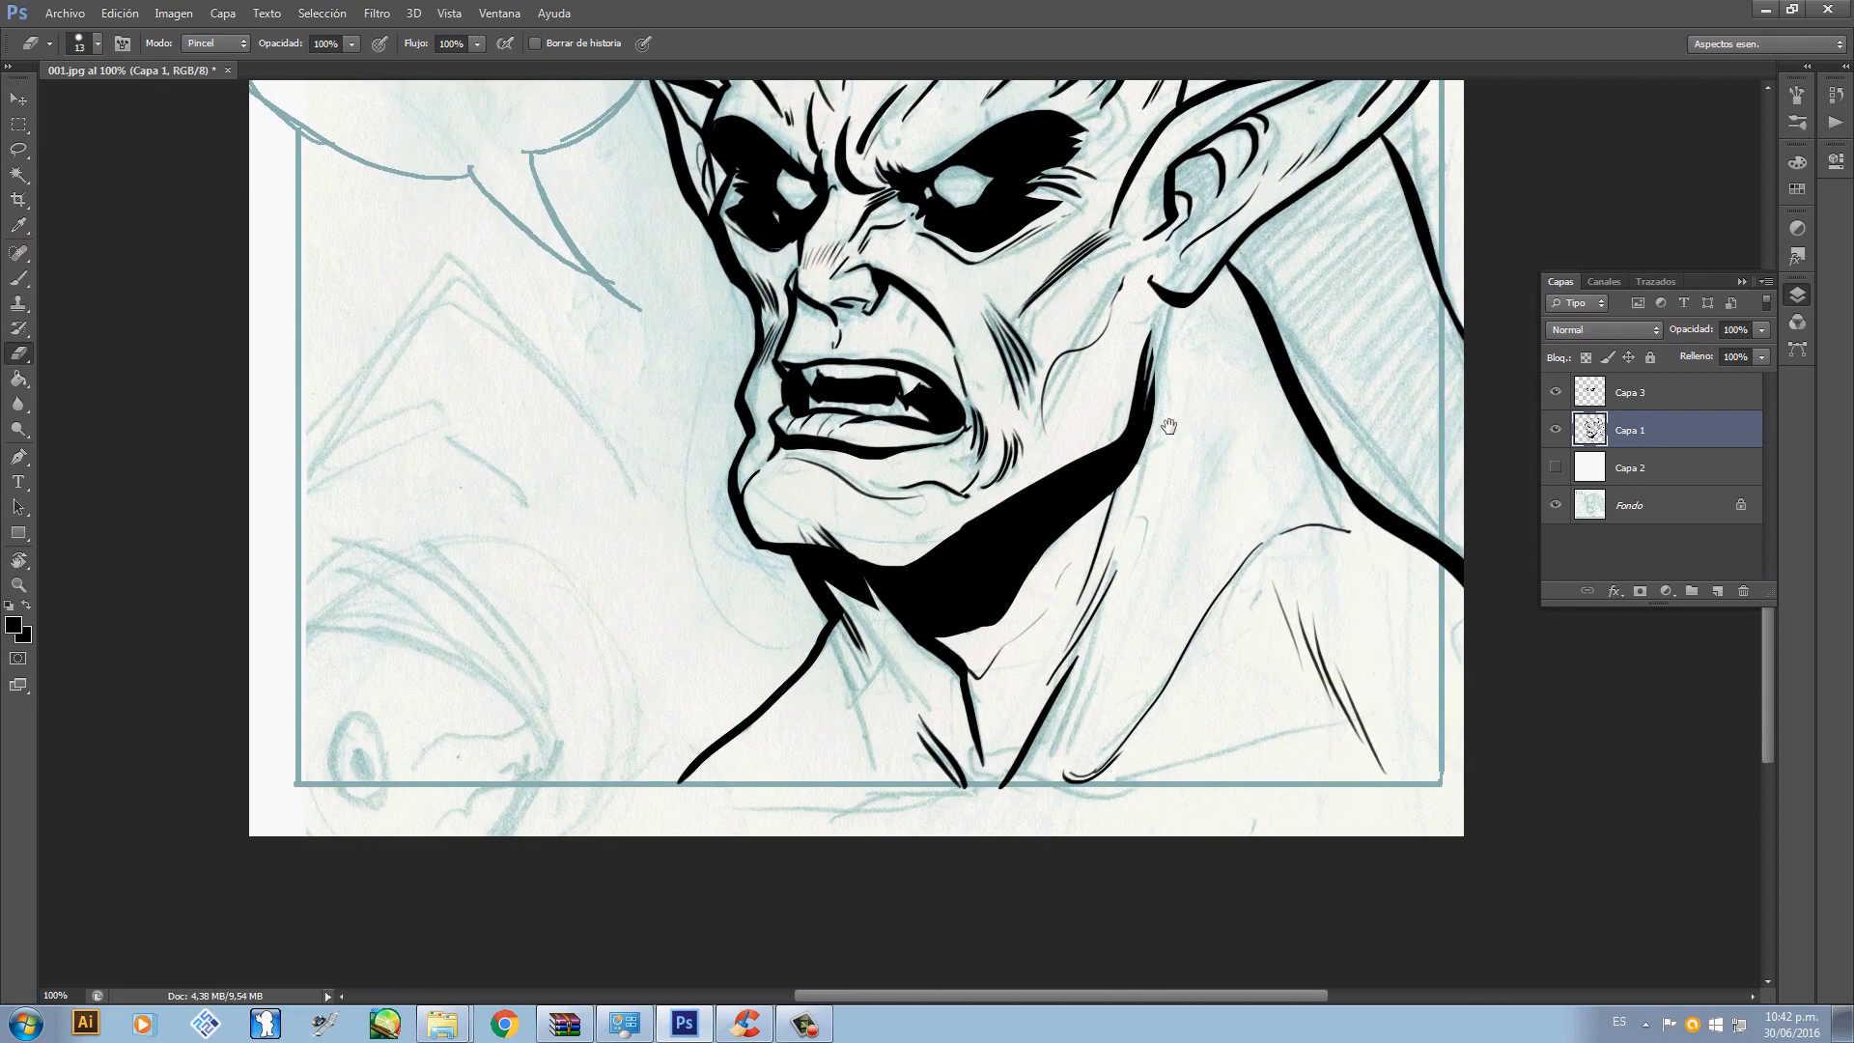
pyautogui.moveTo(1104, 512)
pyautogui.mouseDown()
pyautogui.moveTo(1137, 432)
pyautogui.moveTo(1146, 460)
pyautogui.mouseUp()
pyautogui.hotkey('ctrl', 'z')
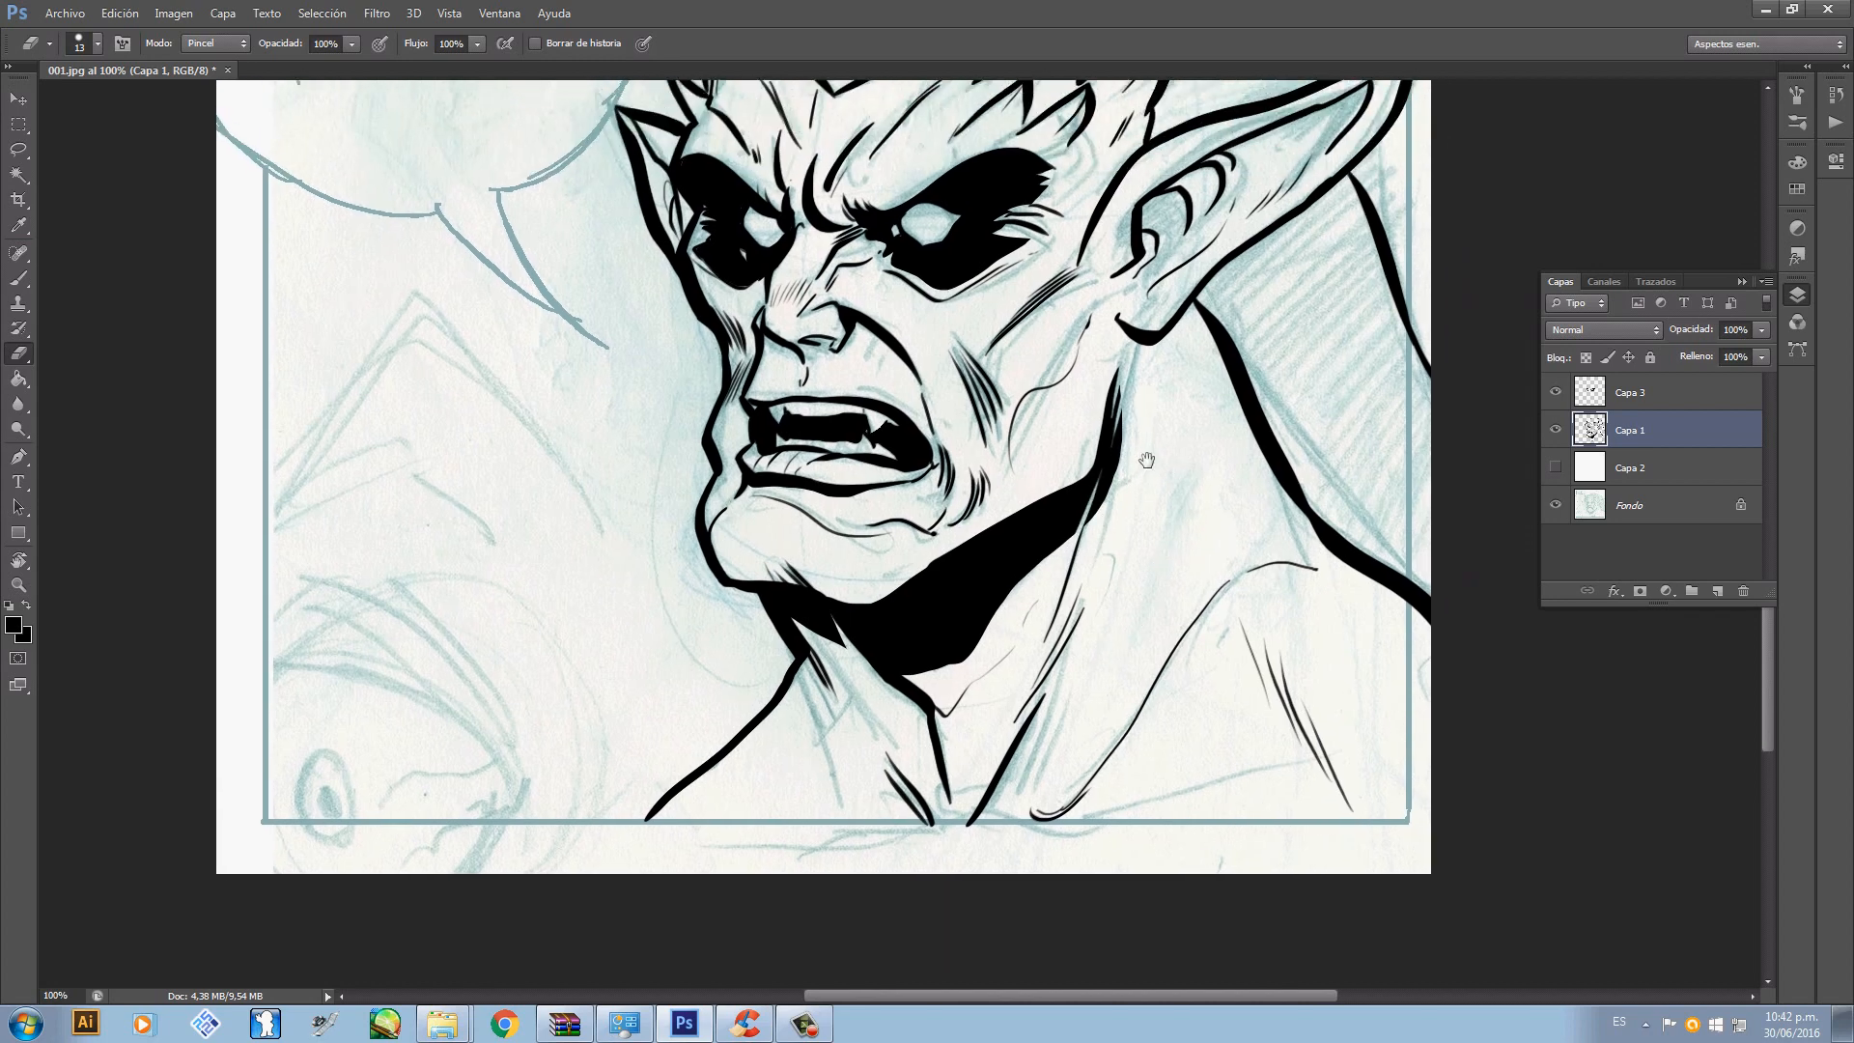
# - Lasso a jagged pointed shadow at the base of the neck beside the collar line, fill it with black and deselect
pyautogui.moveTo(1000, 687); pyautogui.dragTo(1070, 522)
pyautogui.press('l')
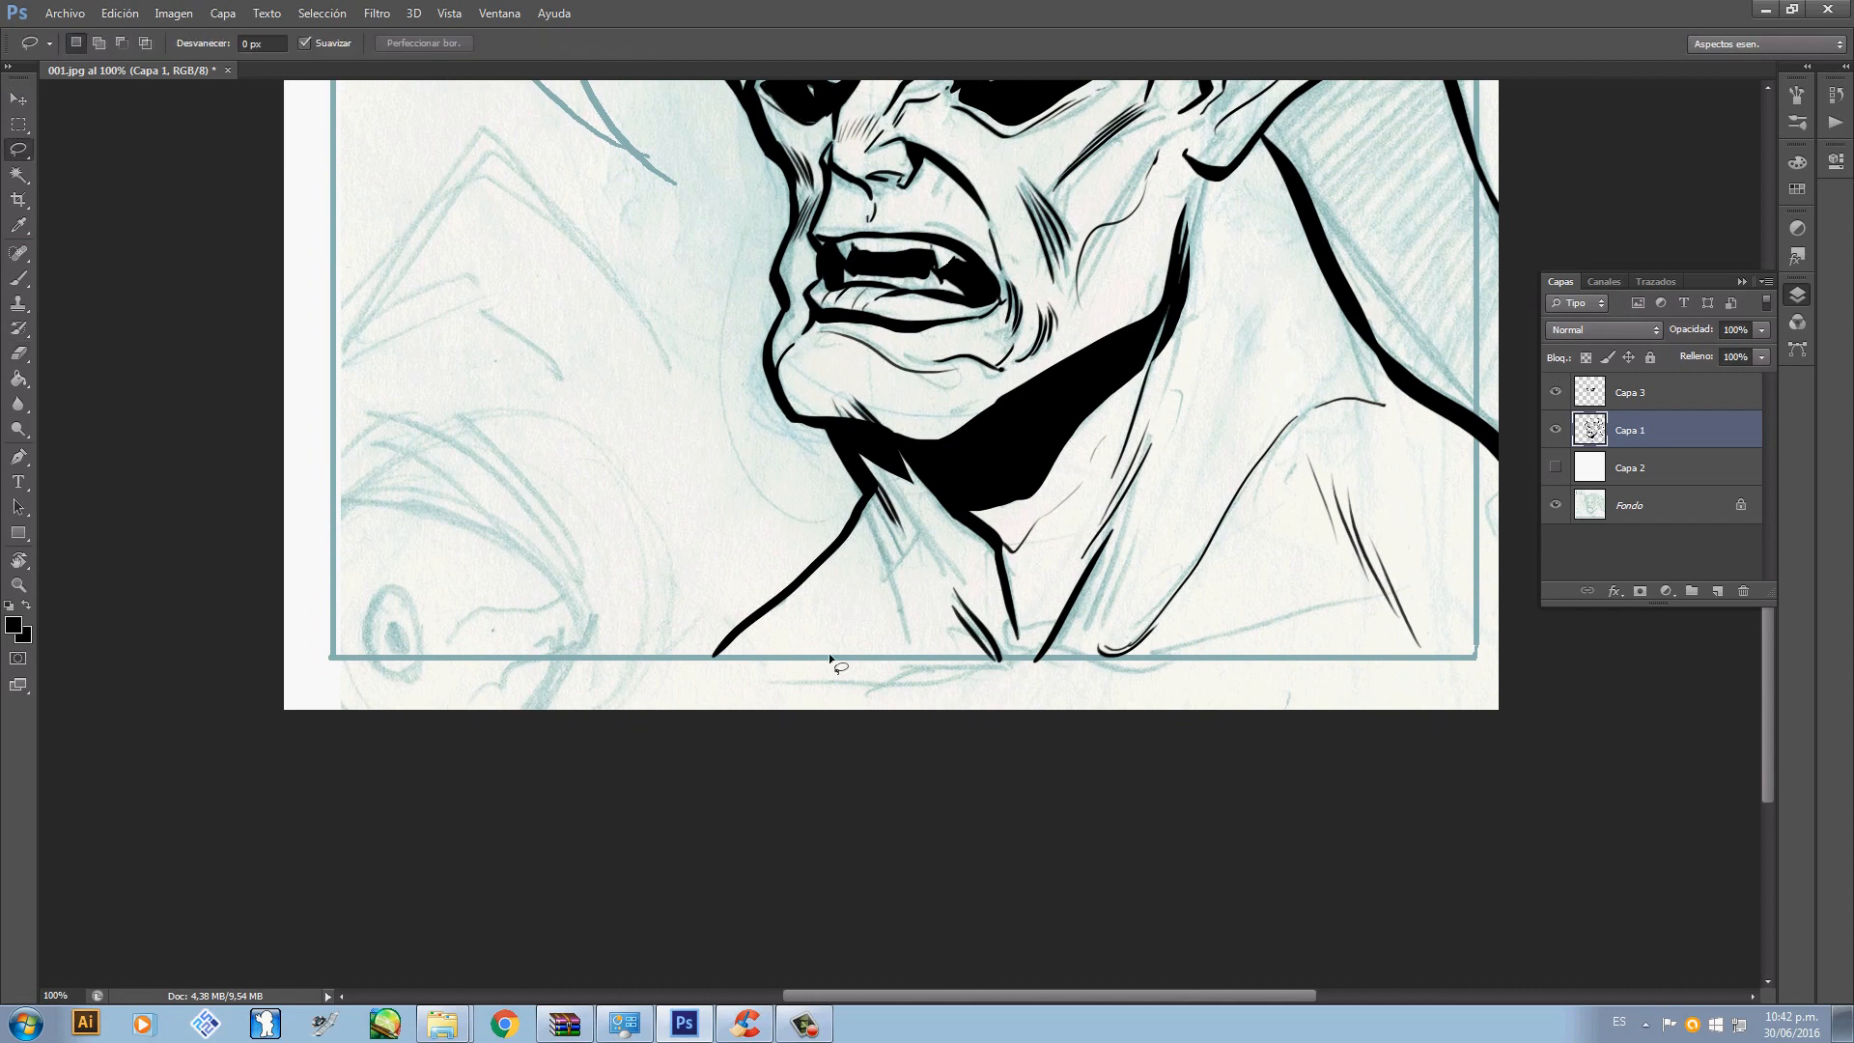
pyautogui.moveTo(831, 654)
pyautogui.mouseDown()
pyautogui.moveTo(890, 544)
pyautogui.moveTo(919, 651)
pyautogui.moveTo(868, 663)
pyautogui.mouseUp()
pyautogui.hotkey('alt', 'BackSpace')
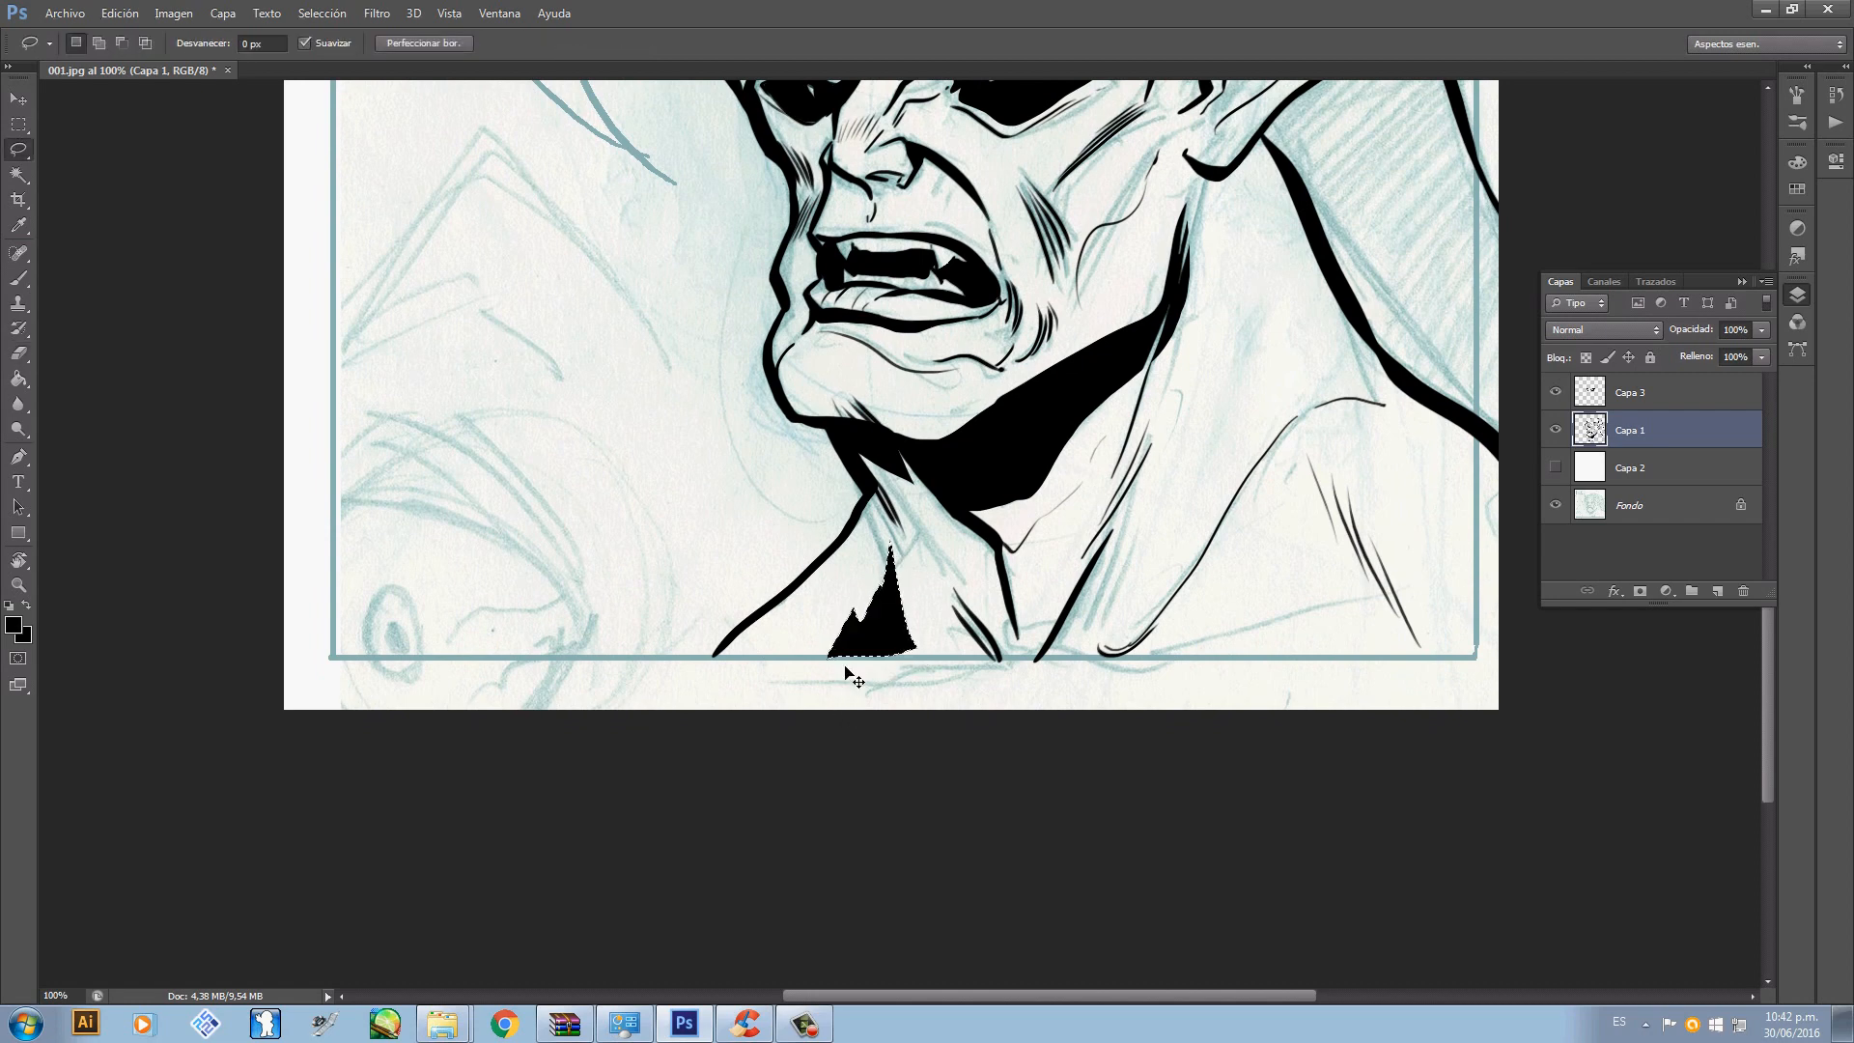
pyautogui.hotkey('ctrl', 'd')
# - Erase thin streaks through the pointed black shadow at the base of the neck to turn it into hatching
pyautogui.press('b')
pyautogui.press('e')
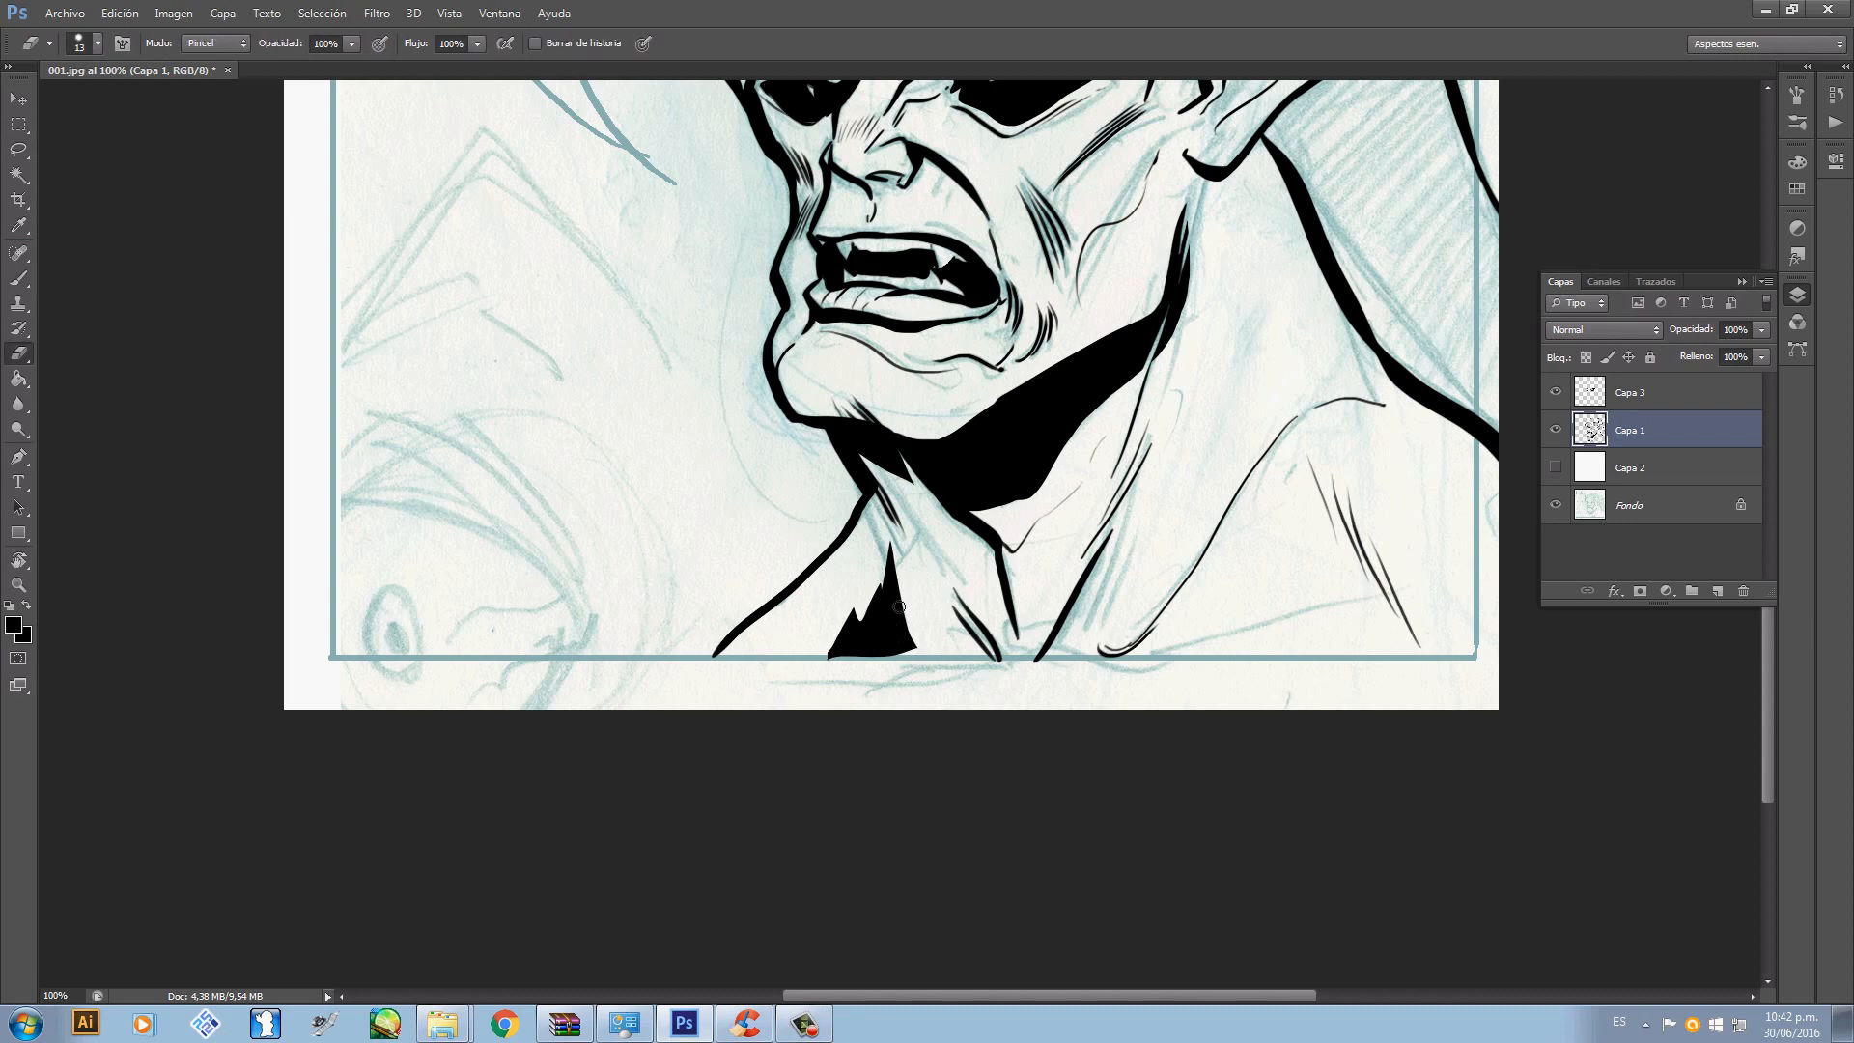
pyautogui.moveTo(888, 550); pyautogui.dragTo(899, 651)
pyautogui.hotkey('ctrl', 'z')
pyautogui.moveTo(886, 558); pyautogui.dragTo(902, 647)
pyautogui.moveTo(886, 578)
pyautogui.mouseDown()
pyautogui.moveTo(896, 642)
pyautogui.moveTo(871, 612)
pyautogui.moveTo(885, 654)
pyautogui.moveTo(852, 599)
pyautogui.moveTo(862, 663)
pyautogui.mouseUp()
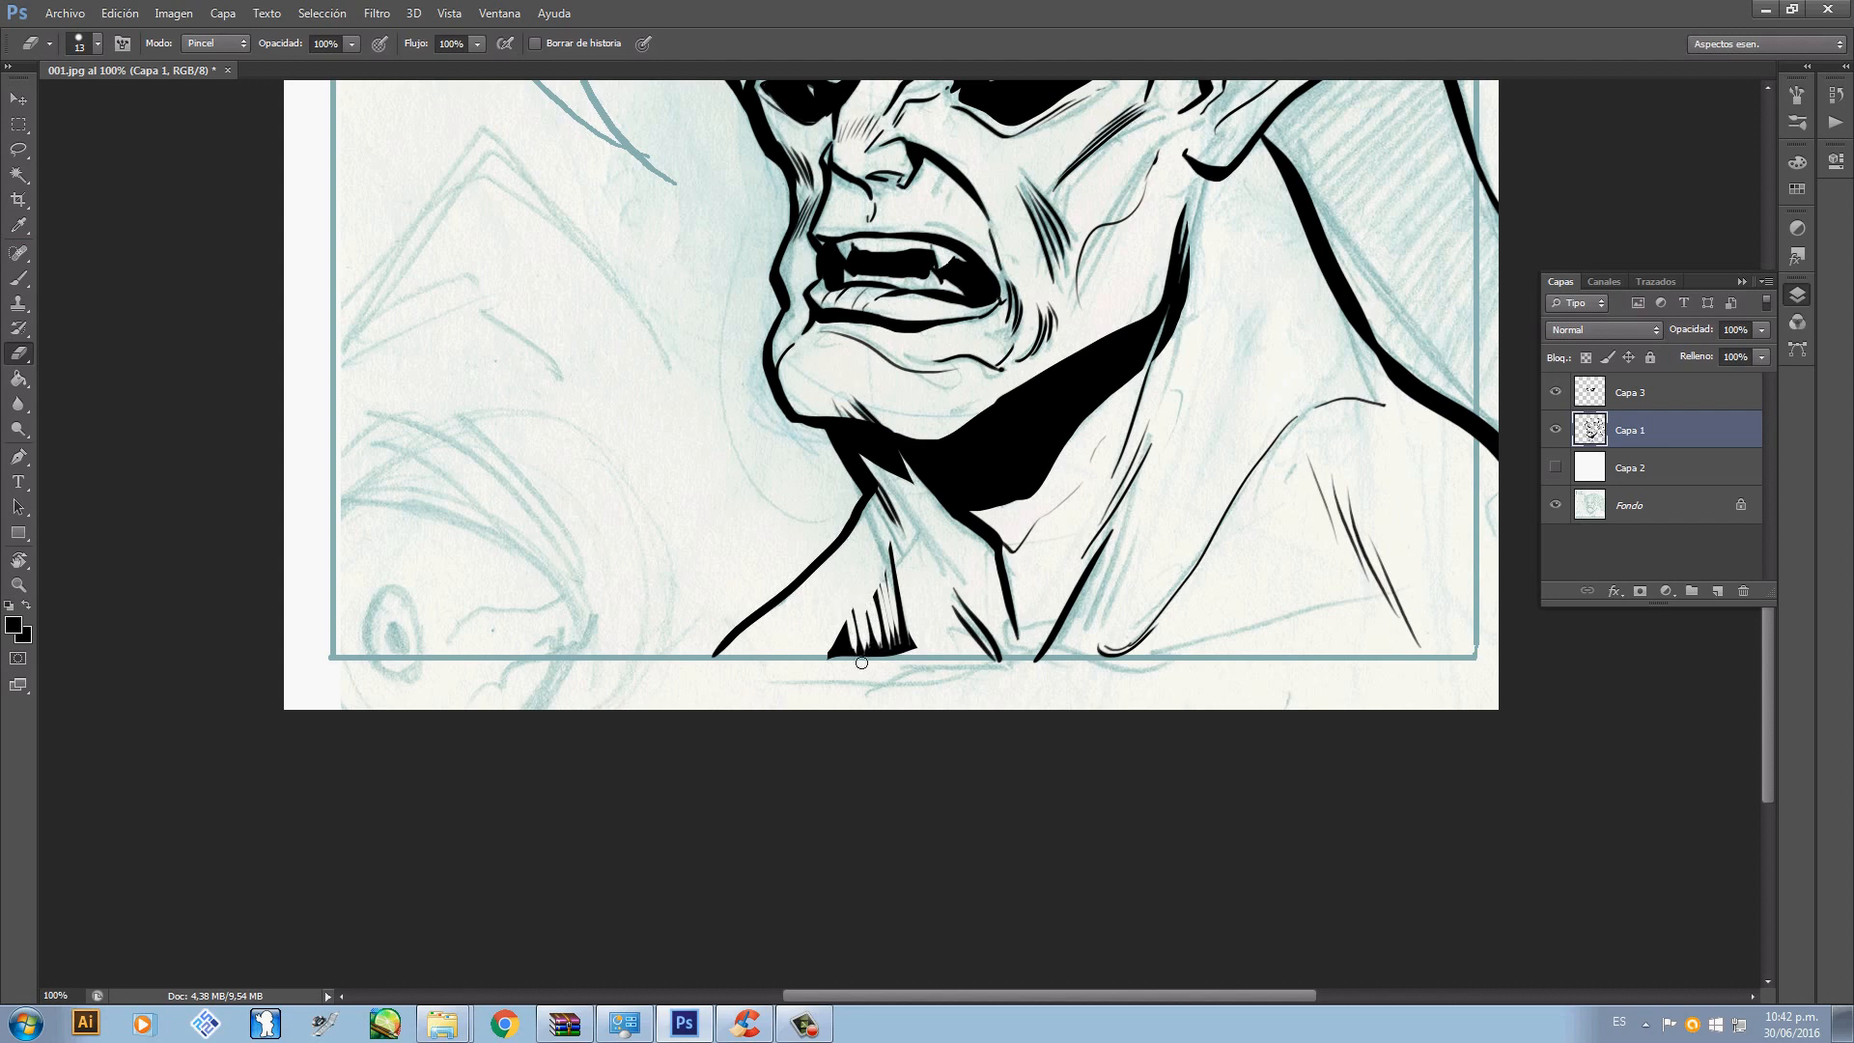
pyautogui.moveTo(877, 583)
pyautogui.mouseDown()
pyautogui.moveTo(980, 655)
pyautogui.moveTo(932, 669)
pyautogui.moveTo(917, 637)
pyautogui.moveTo(850, 638)
pyautogui.mouseUp()
# - Ink a thin diagonal brush line at the base of the neck in place of the pointed black shadow
pyautogui.press('b')
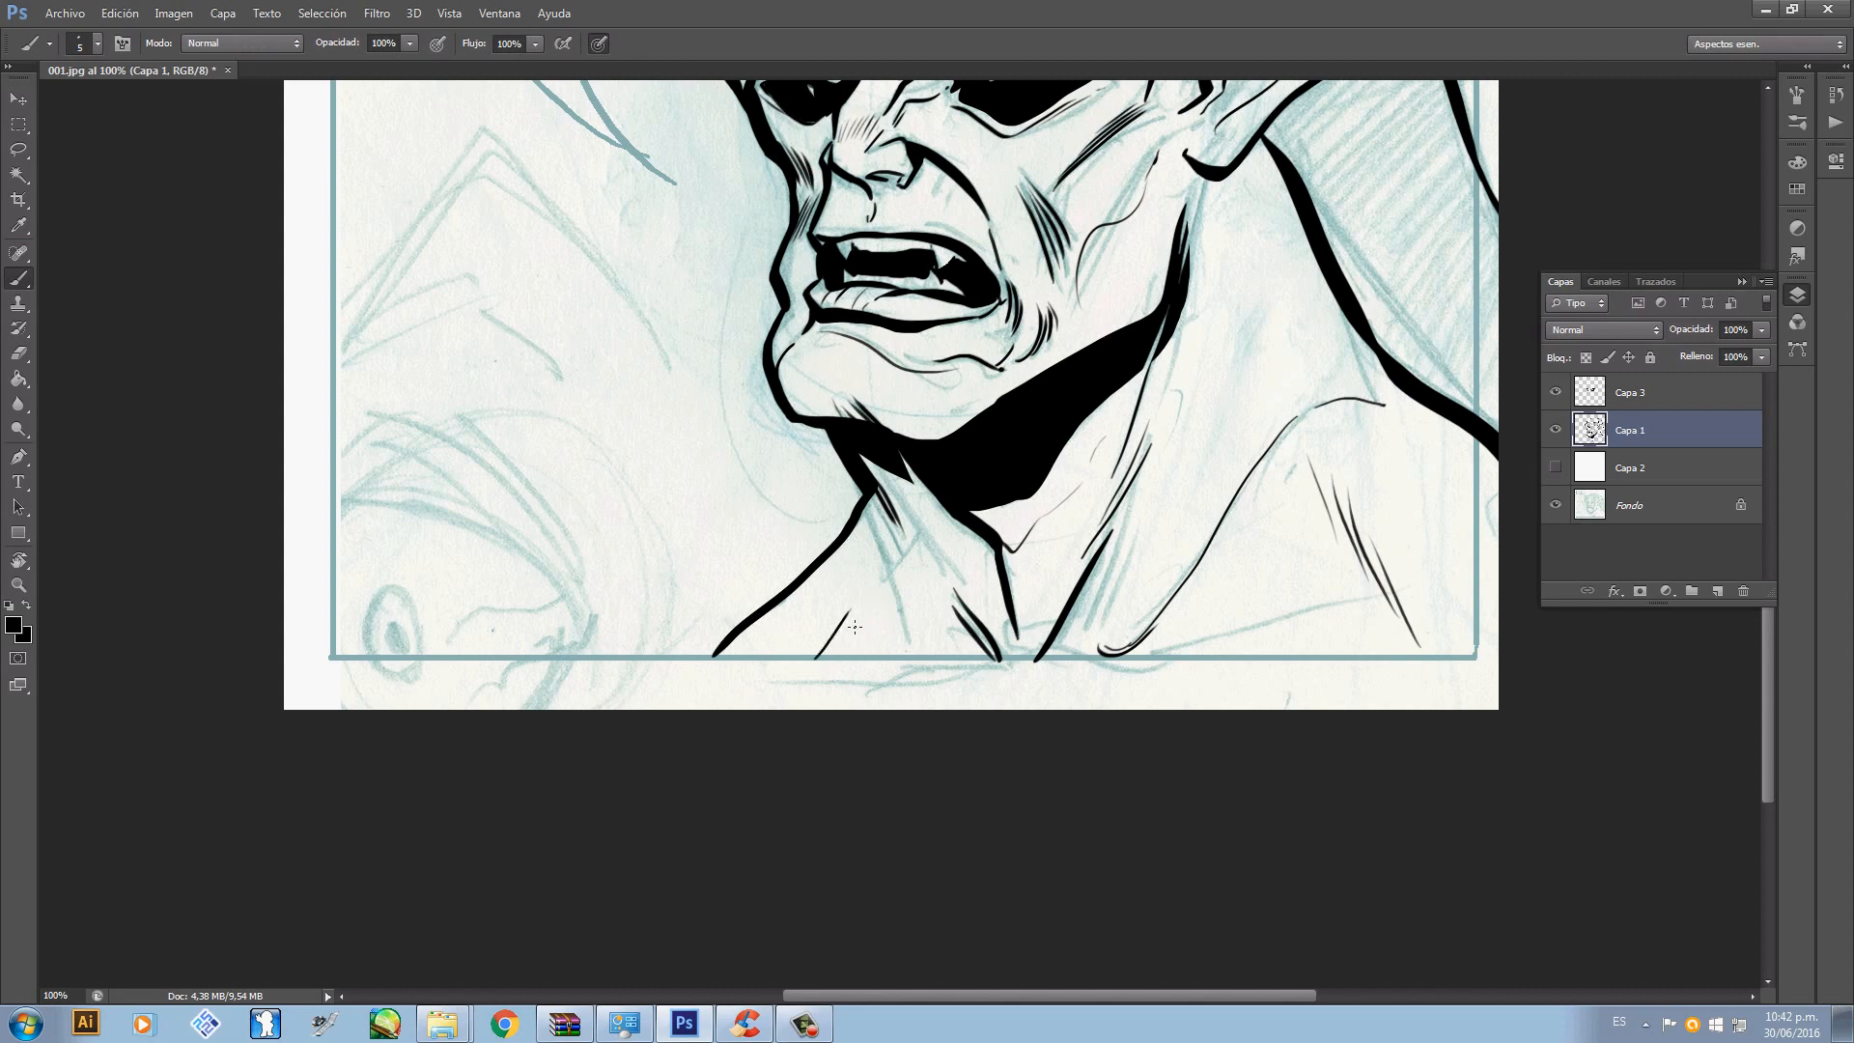
pyautogui.moveTo(1217, 533); pyautogui.dragTo(889, 610)
pyautogui.moveTo(1021, 469); pyautogui.dragTo(1057, 620)
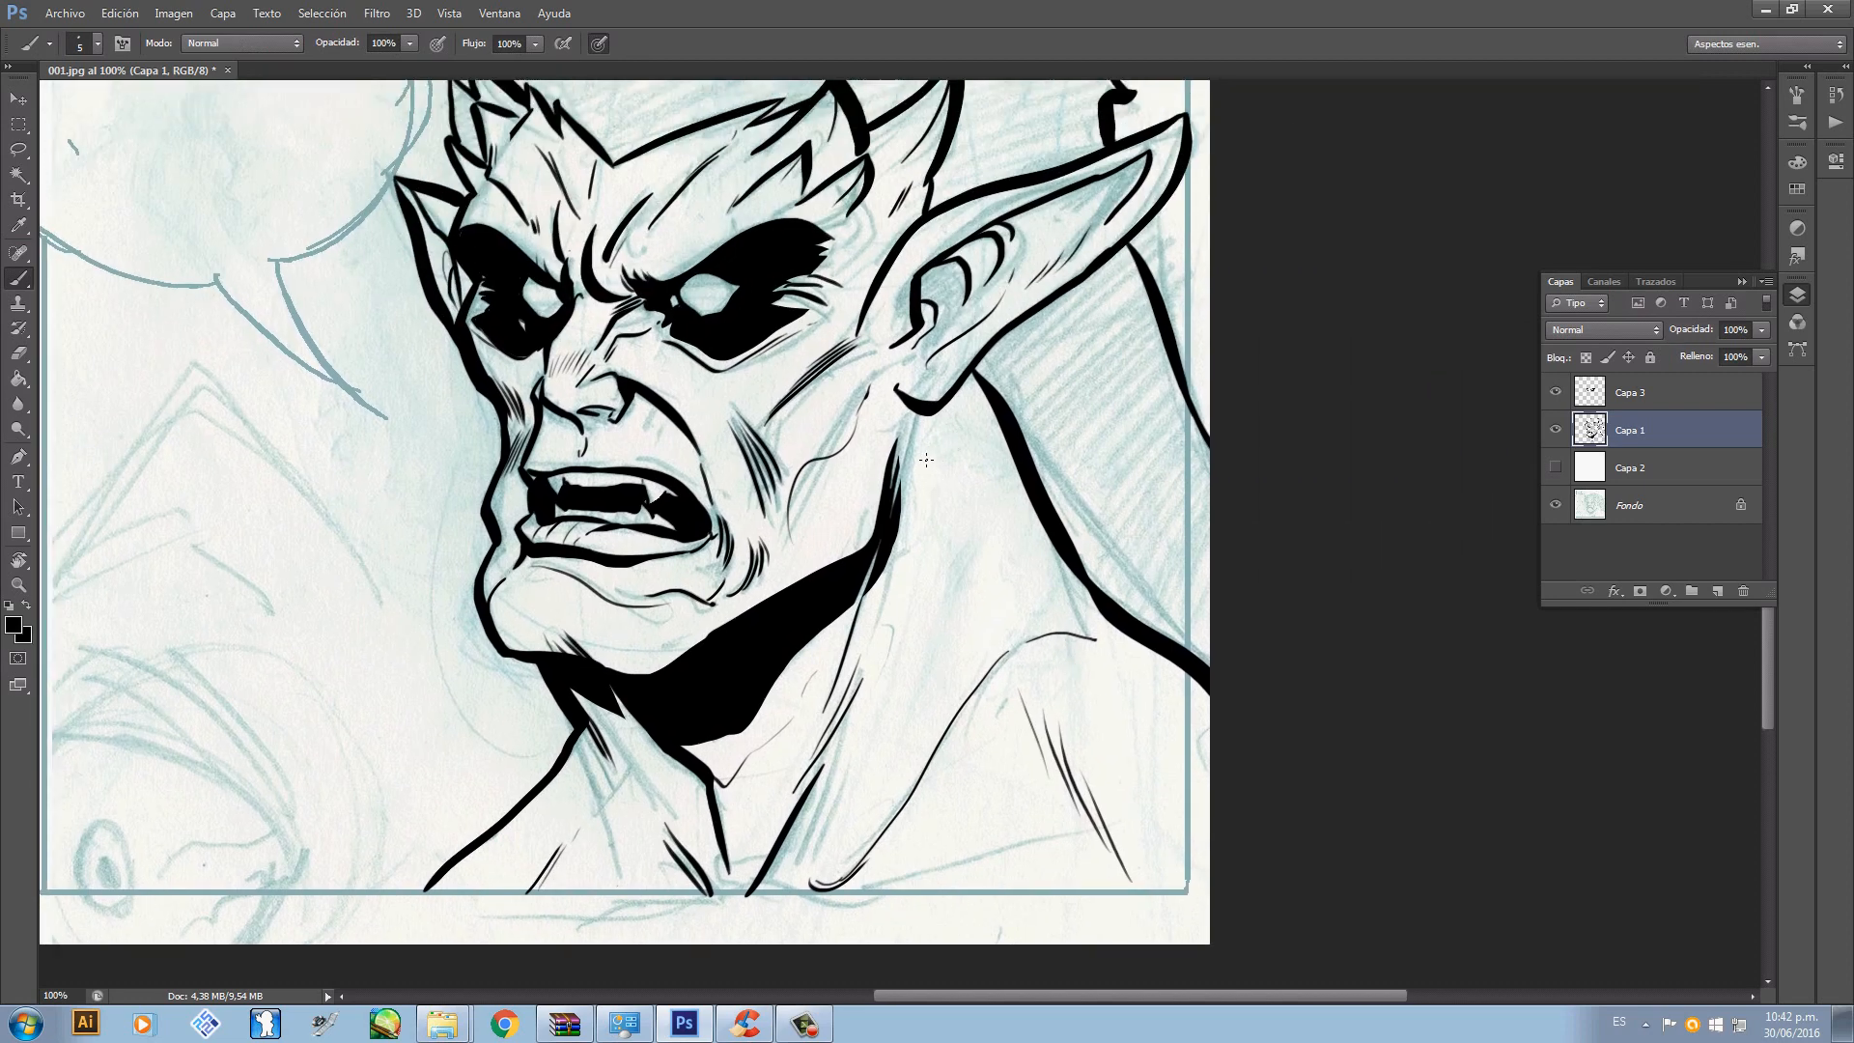
# - Lasso a small shadow on the neck just under the near ear's lobe, fill it with black and deselect
pyautogui.press('l')
pyautogui.moveTo(898, 394)
pyautogui.mouseDown()
pyautogui.moveTo(956, 439)
pyautogui.moveTo(977, 384)
pyautogui.moveTo(917, 411)
pyautogui.moveTo(899, 397)
pyautogui.mouseUp()
pyautogui.hotkey('alt', 'BackSpace')
pyautogui.hotkey('ctrl', 'd')
# - Lasso the gap at the outer edge of the far eye socket, fill it with black and deselect
pyautogui.hotkey('ctrl', '-')
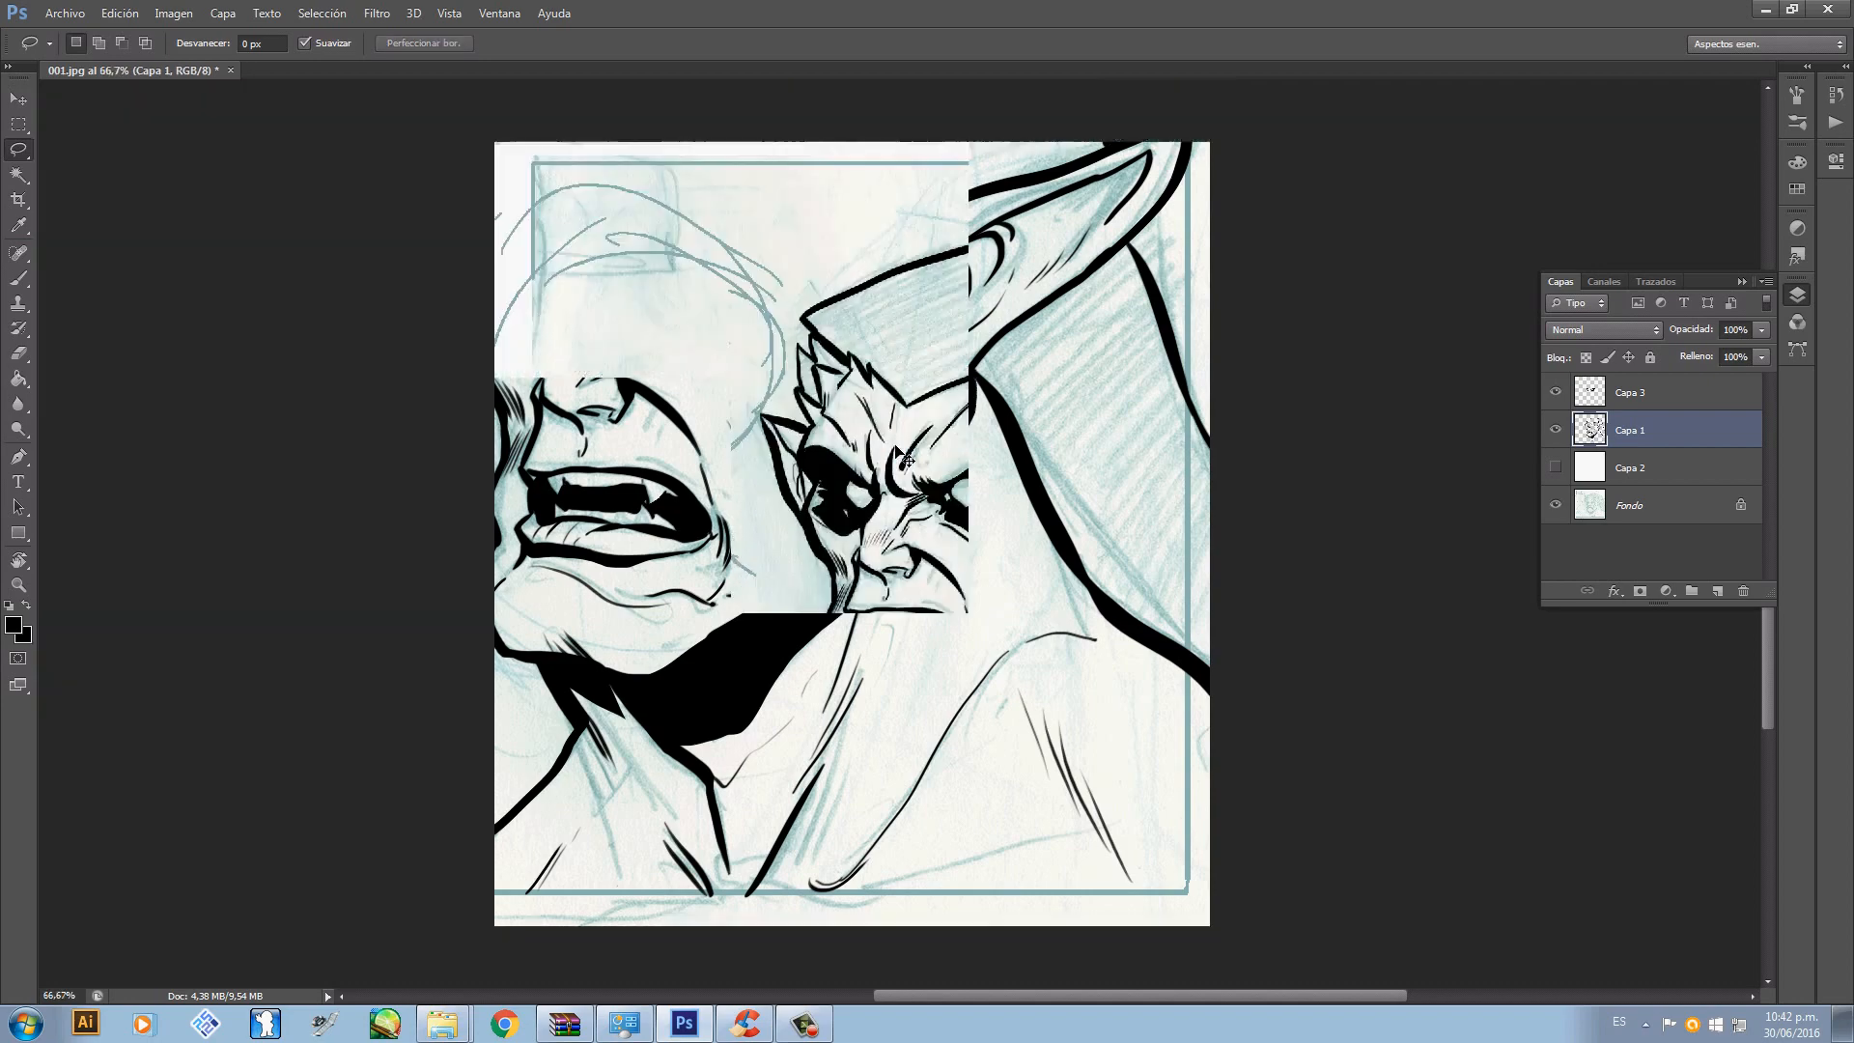
pyautogui.hotkey('ctrl', '+')
pyautogui.moveTo(757, 601); pyautogui.dragTo(828, 732)
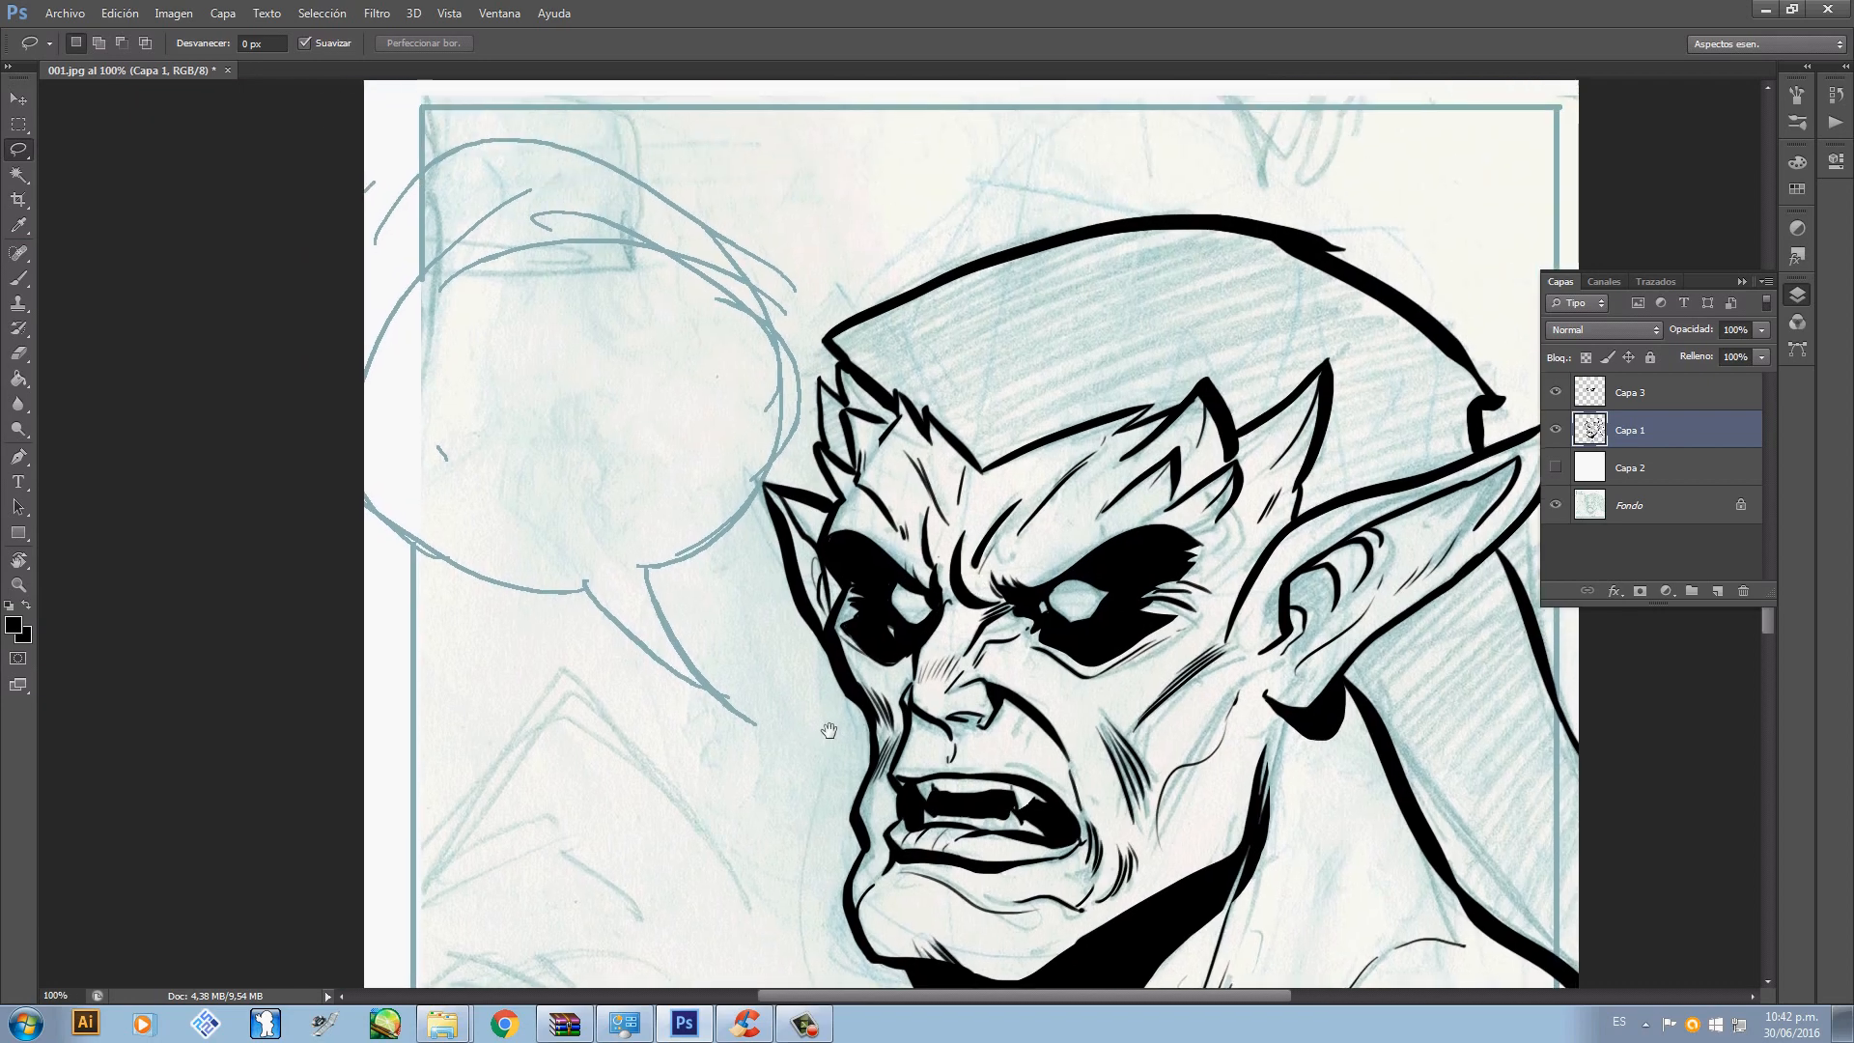
pyautogui.hotkey('ctrl', '+')
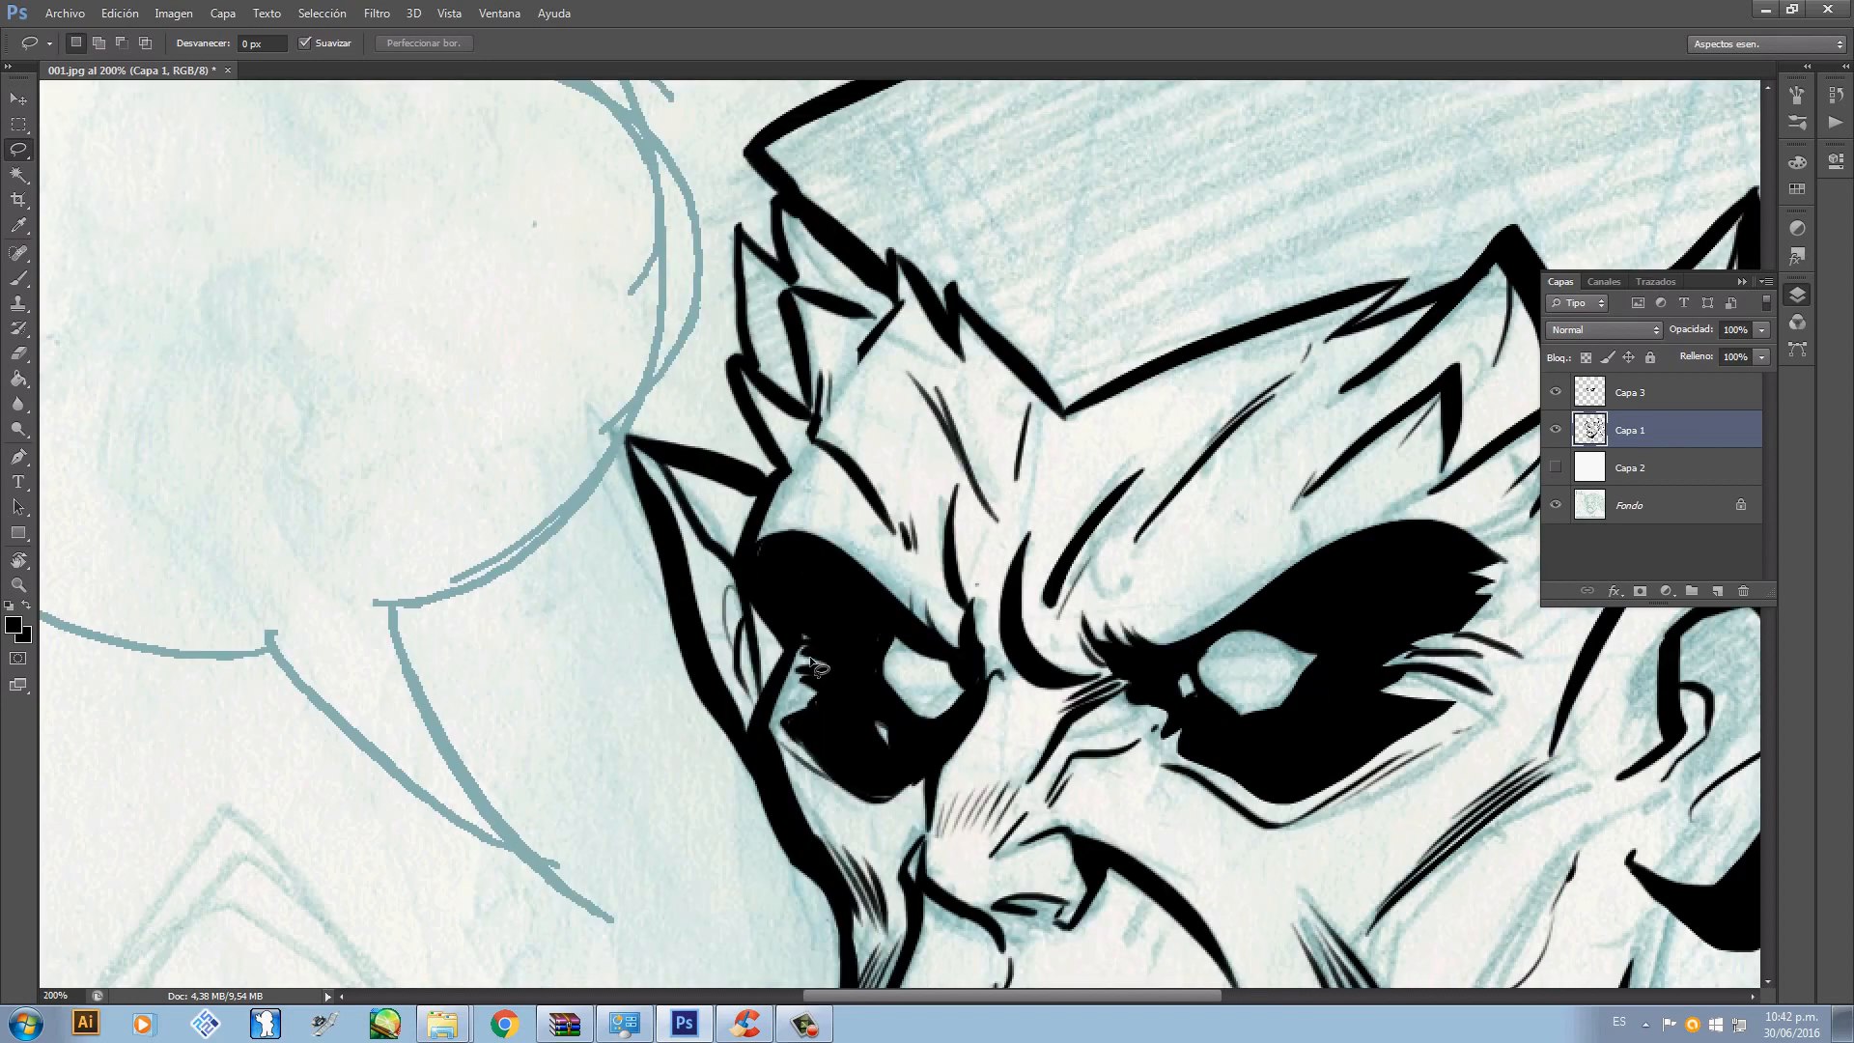
pyautogui.moveTo(805, 642)
pyautogui.mouseDown()
pyautogui.moveTo(745, 566)
pyautogui.moveTo(809, 625)
pyautogui.moveTo(822, 681)
pyautogui.moveTo(778, 724)
pyautogui.mouseUp()
pyautogui.hotkey('alt', 'BackSpace')
pyautogui.hotkey('ctrl', 'd')
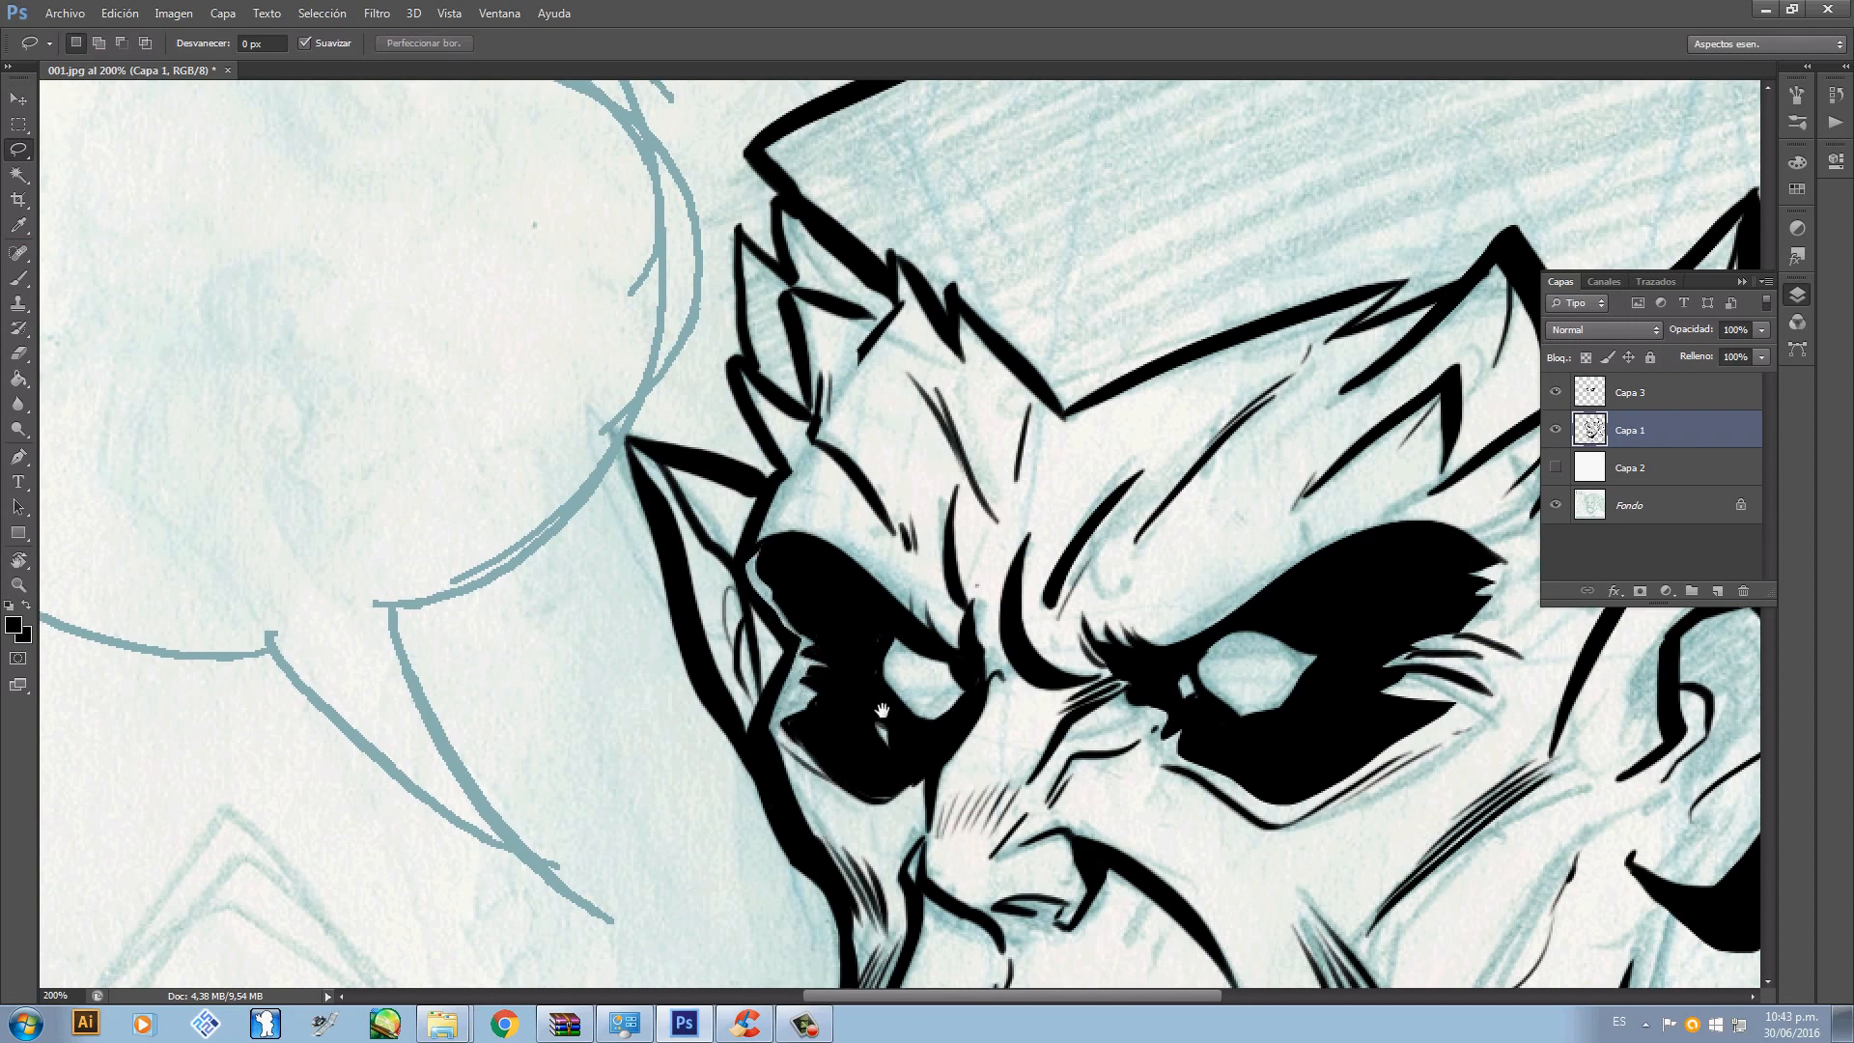
# - Lasso the triangular inner area of the far ear, fill it with black and deselect
pyautogui.scroll(3, 819, 836)
pyautogui.hscroll(-3, 819, 836)
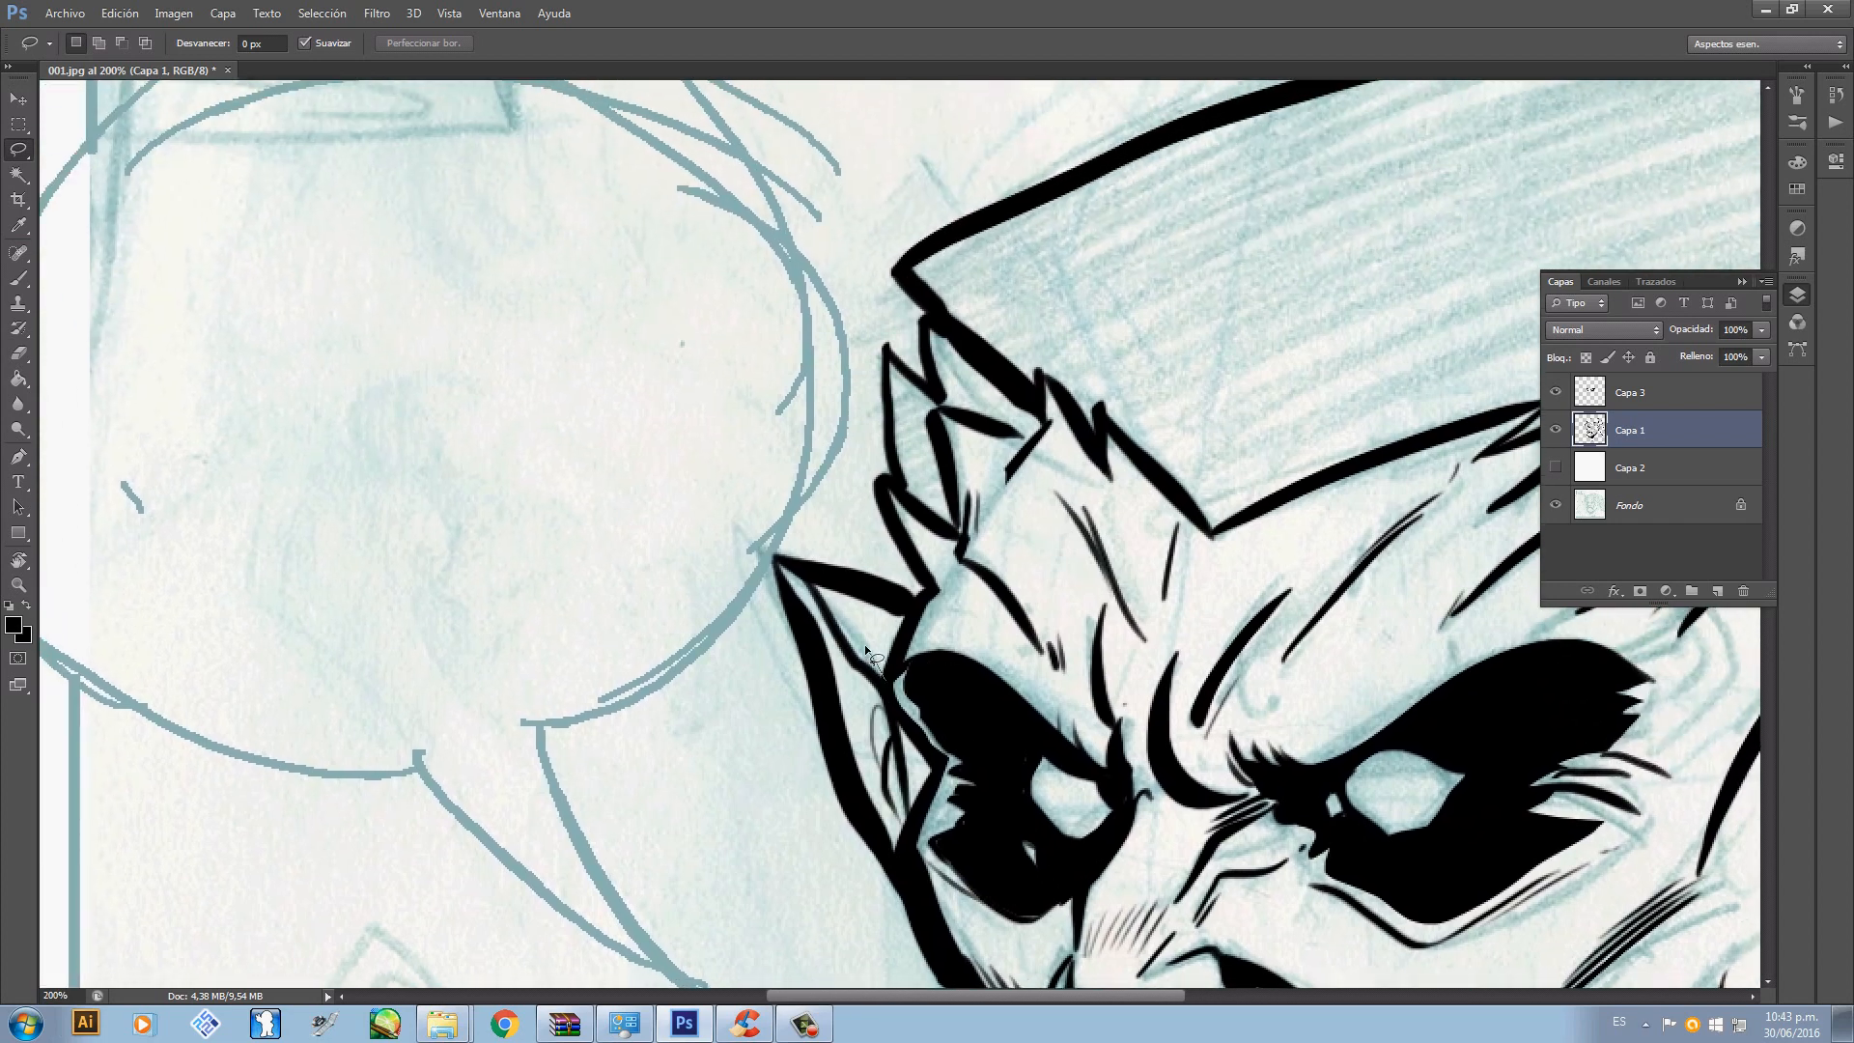
pyautogui.moveTo(903, 607); pyautogui.dragTo(886, 678)
pyautogui.hotkey('alt', 'BackSpace')
pyautogui.hotkey('ctrl', 'd')
# - Add a new layer above the ink layer Capa 1 and set the foreground colour to bright red
pyautogui.hotkey('ctrl', '-')
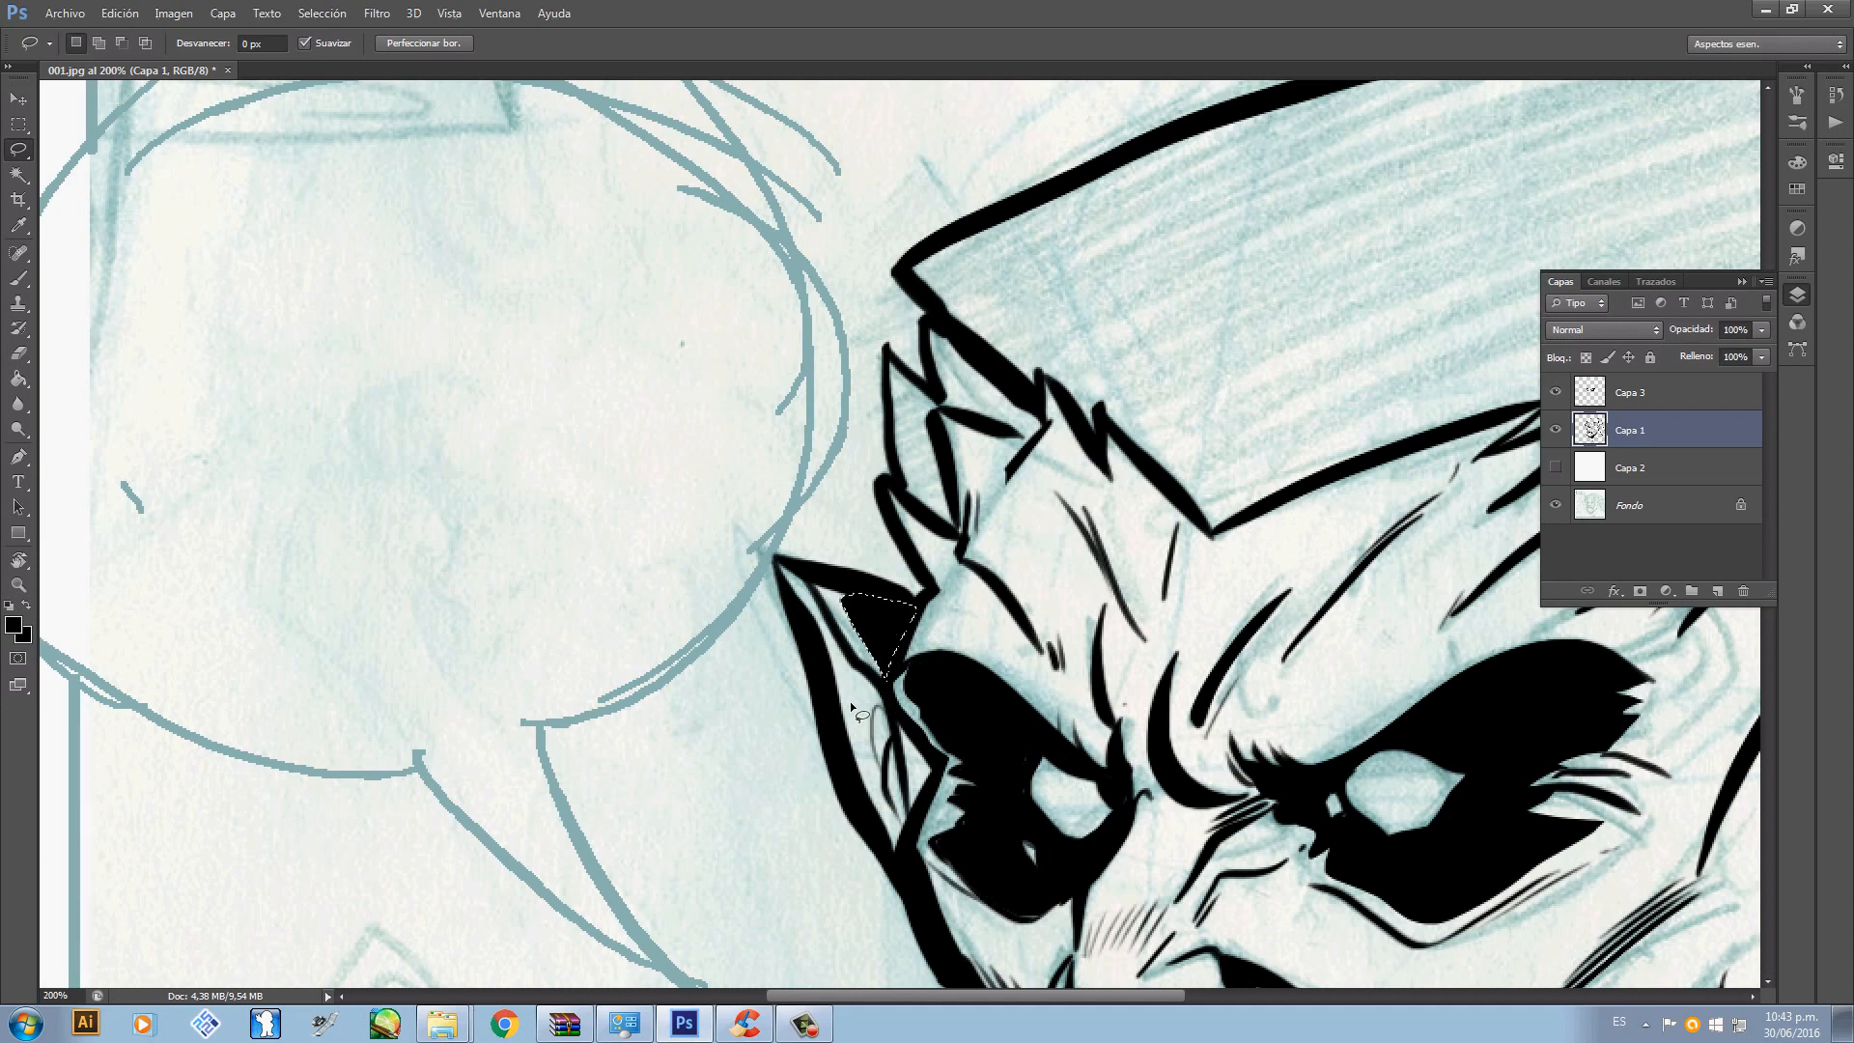
pyautogui.hotkey('ctrl', '-')
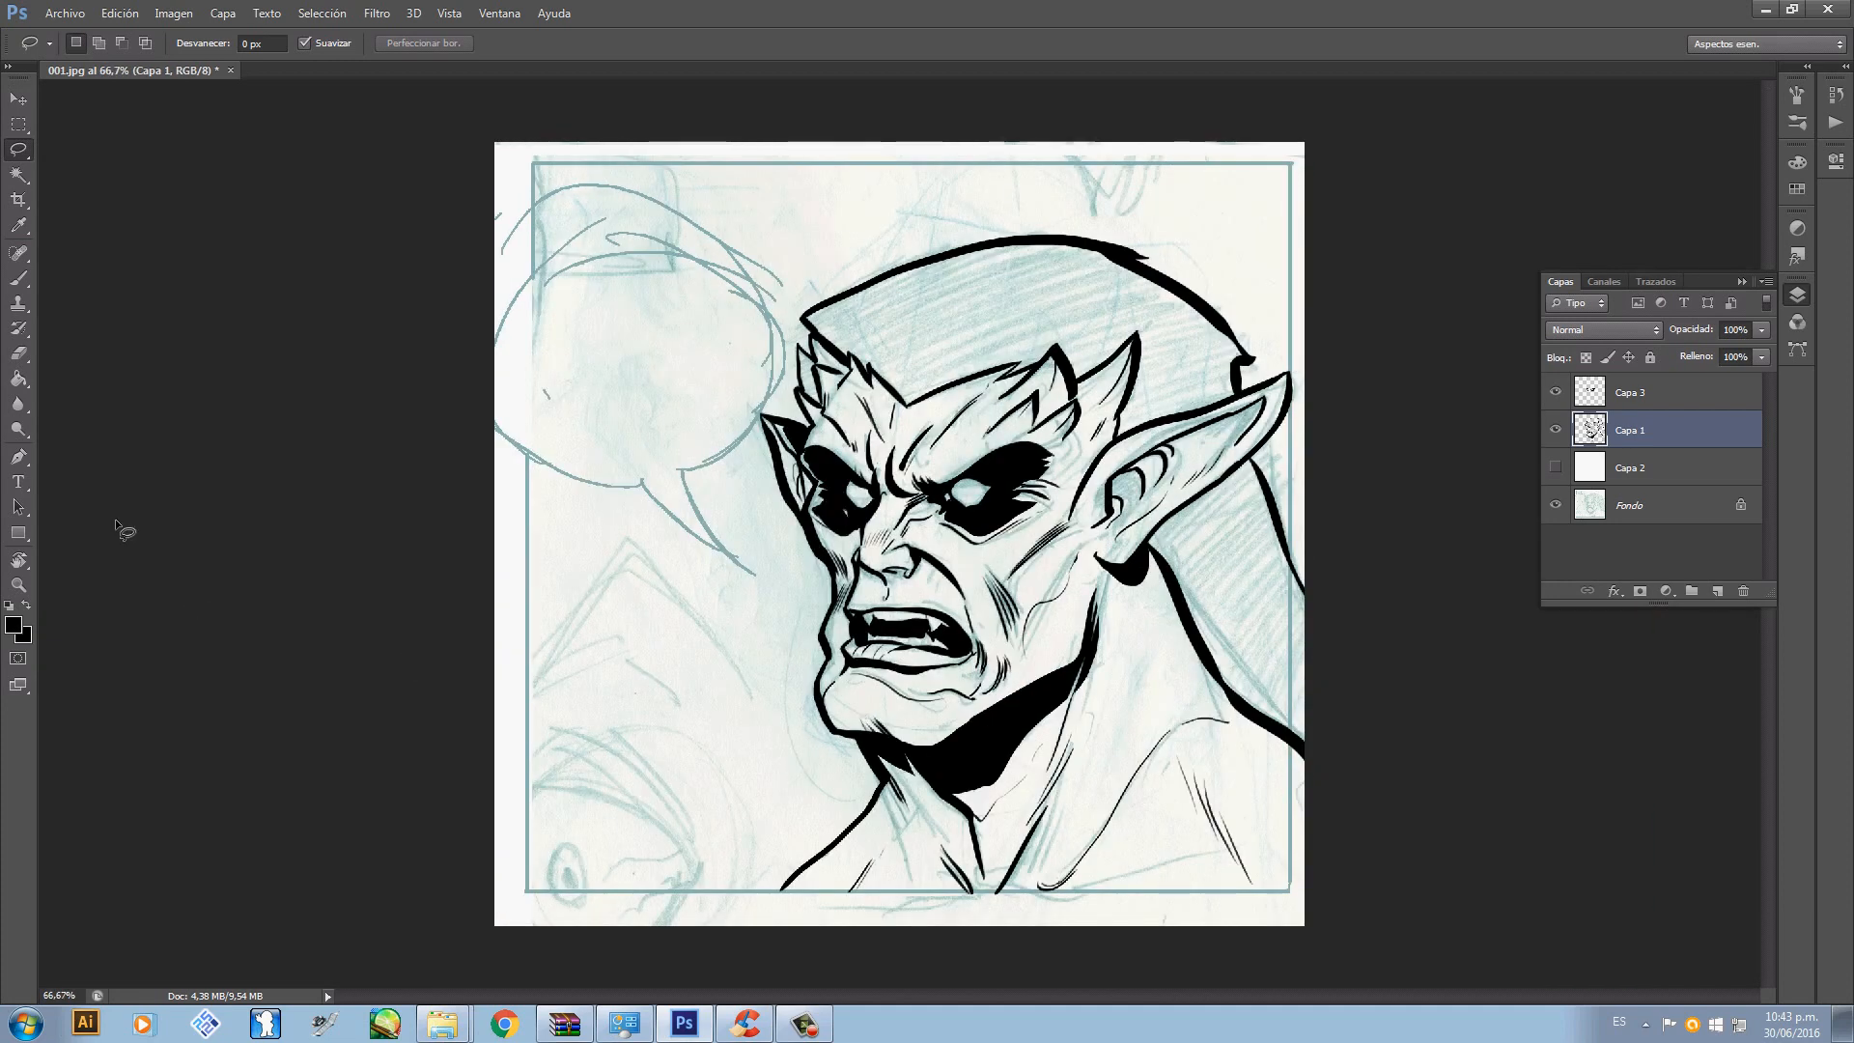
pyautogui.click(1718, 591)
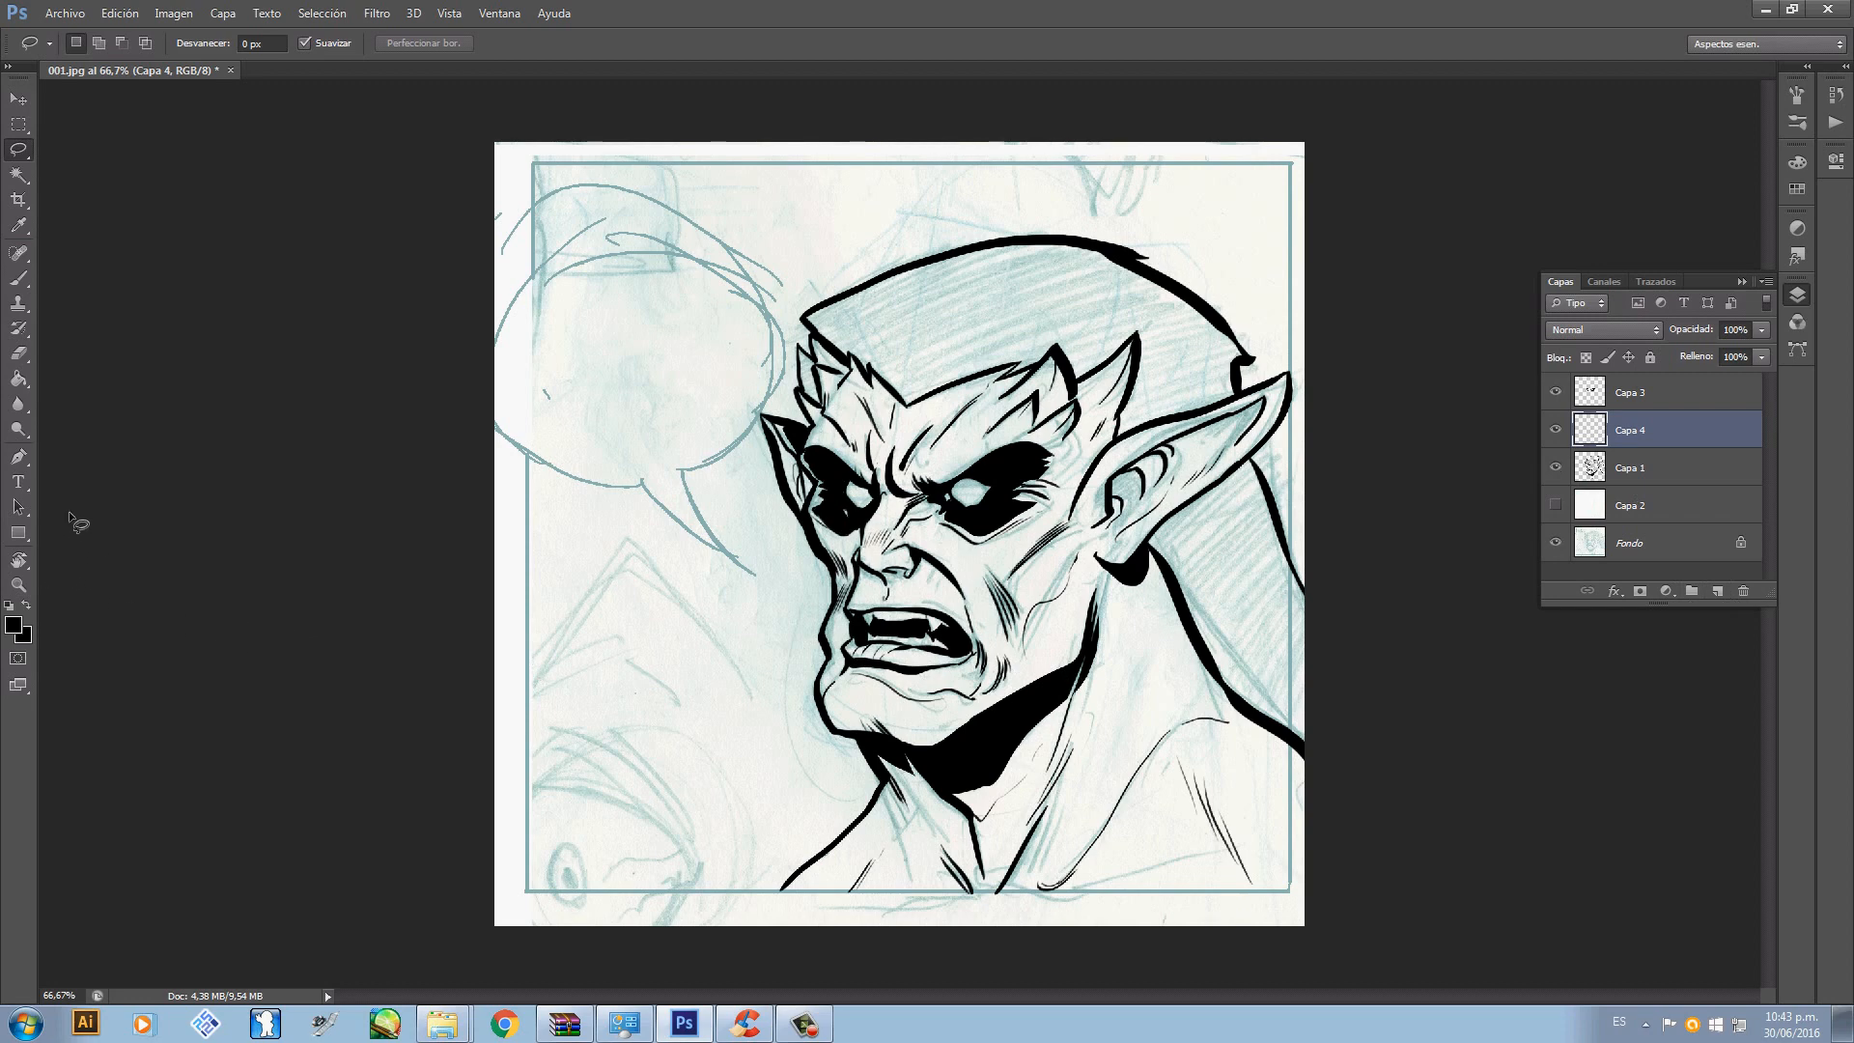
pyautogui.click(16, 628)
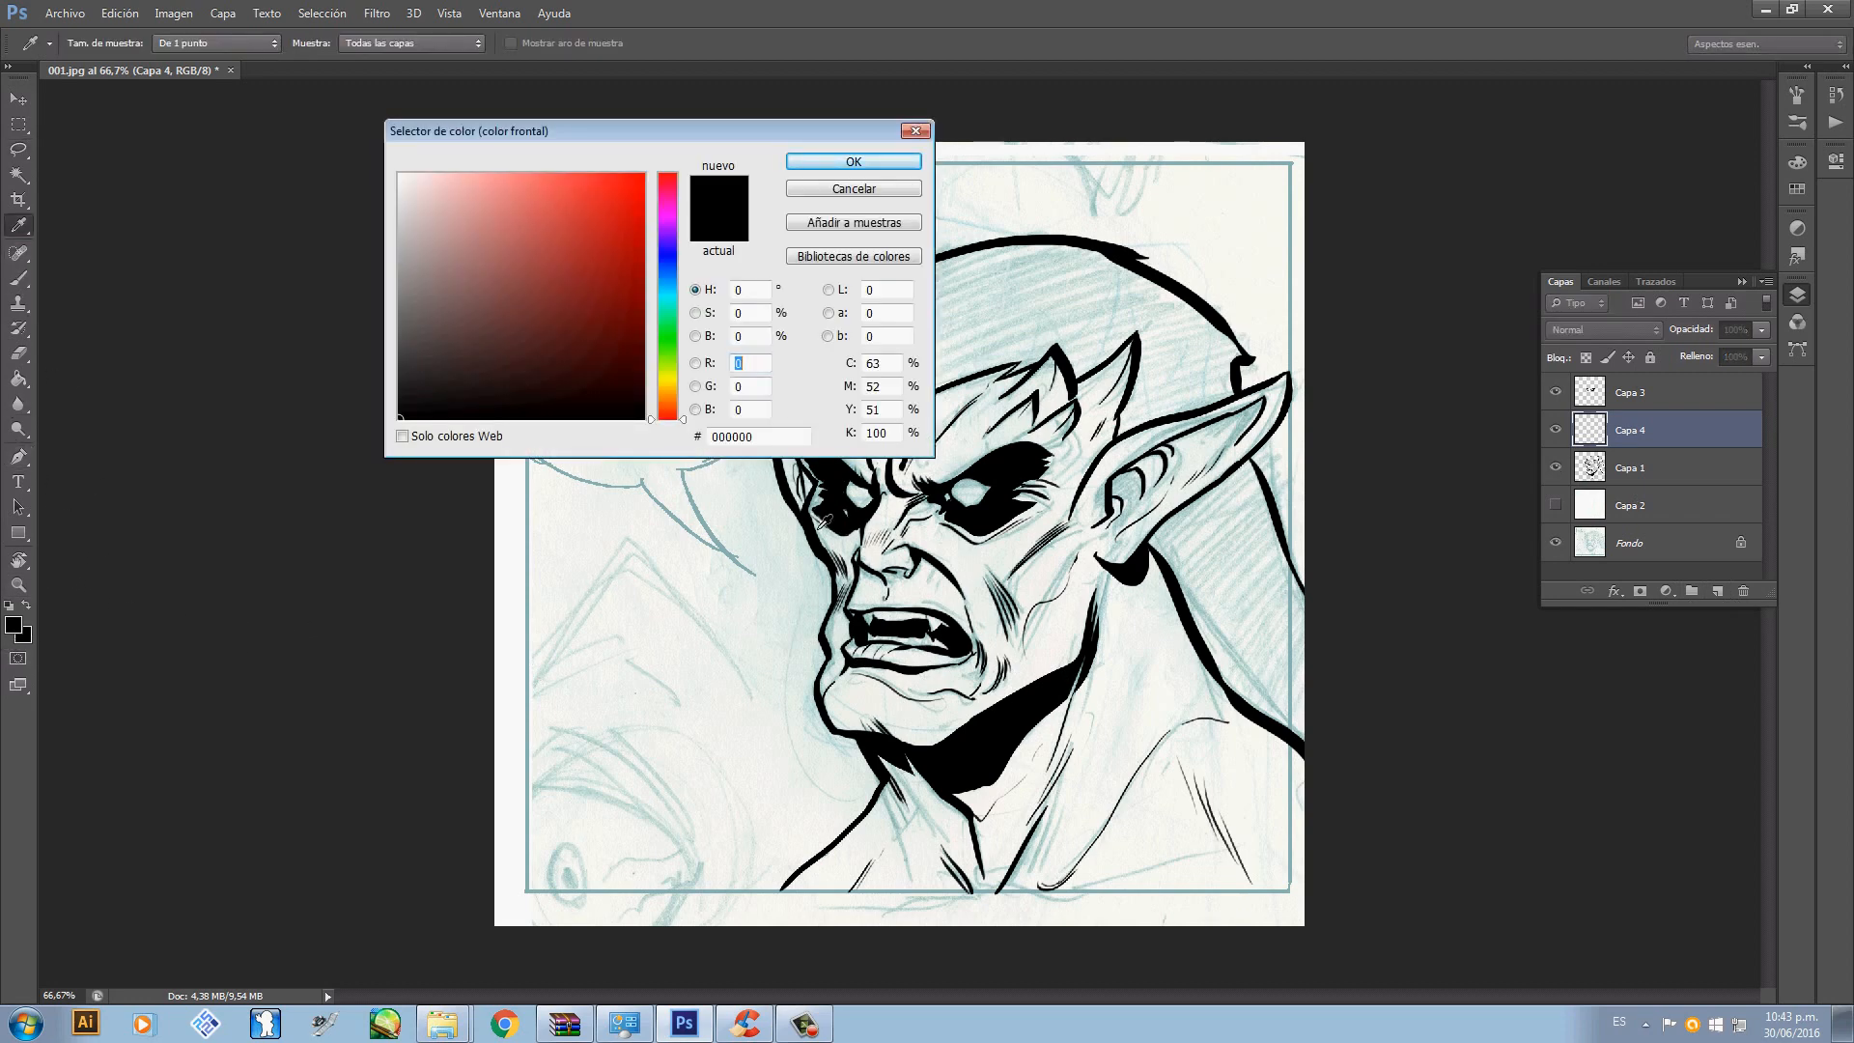
pyautogui.moveTo(580, 307); pyautogui.dragTo(682, 179)
pyautogui.click(855, 160)
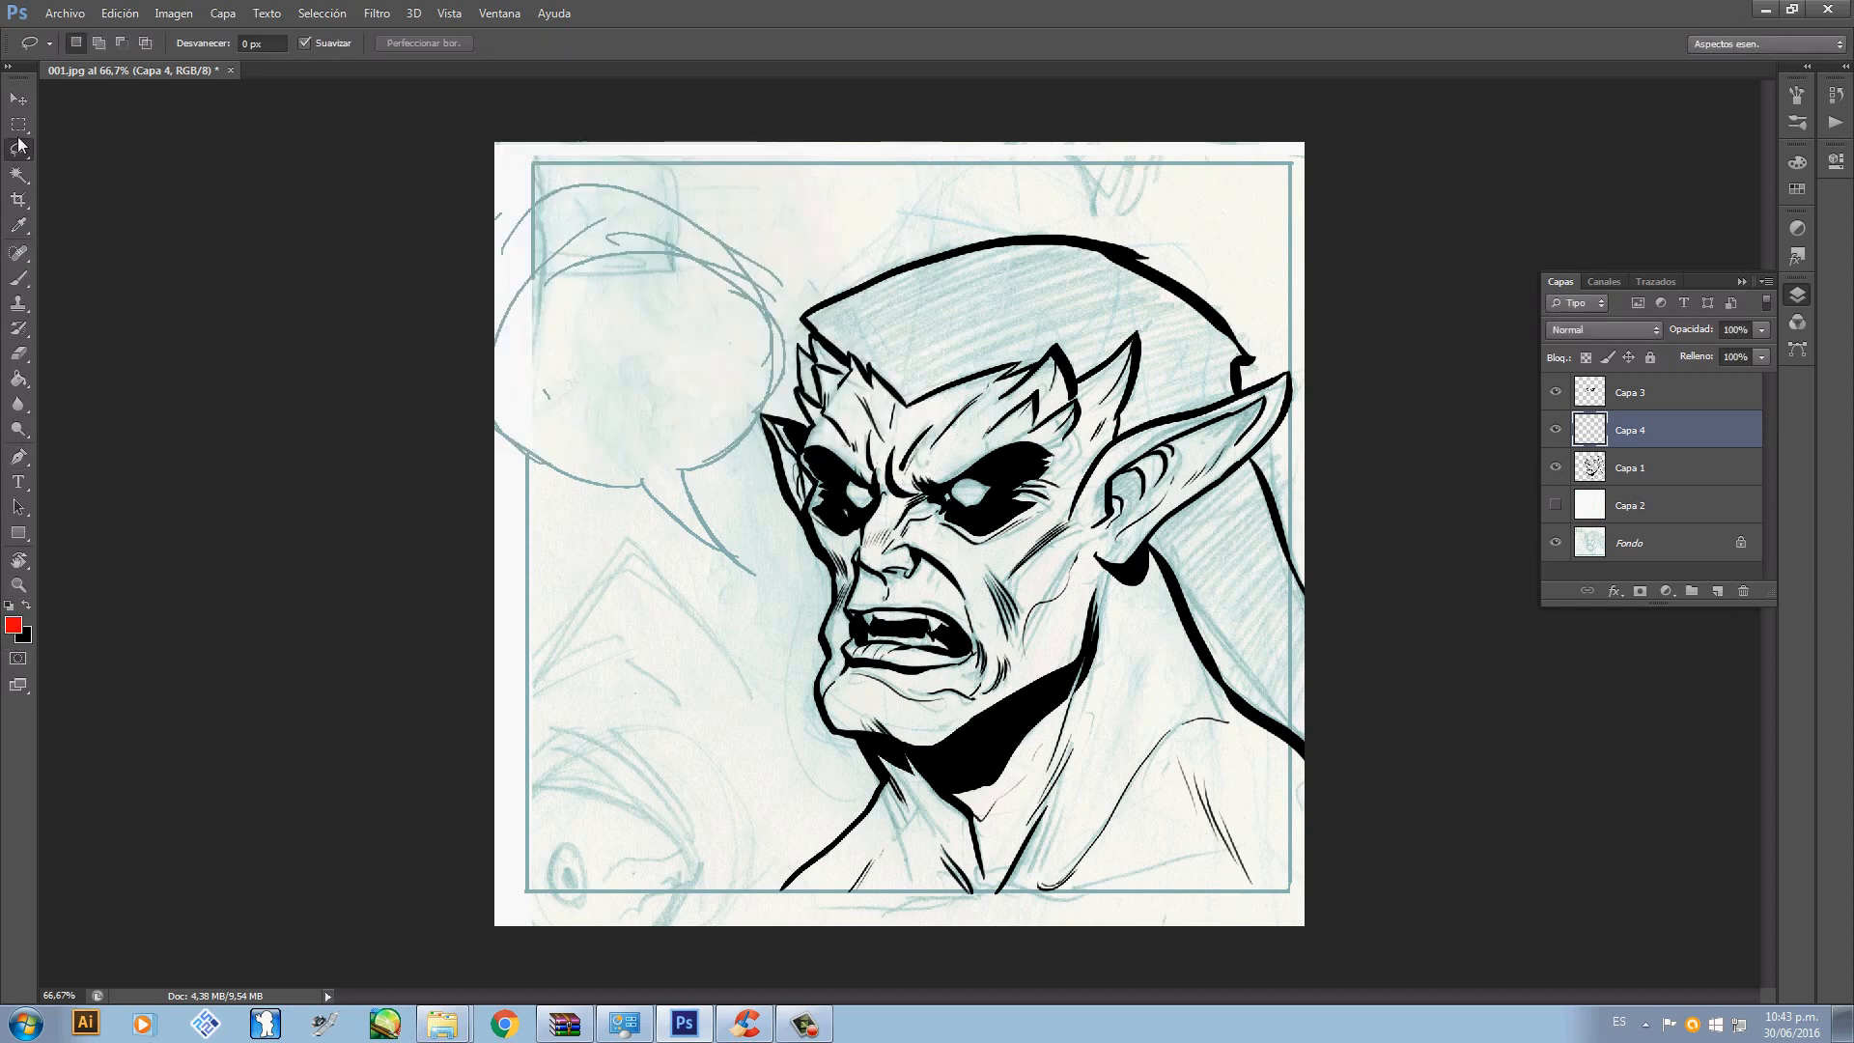
# - Fill a circular selection with red in the empty area beside the face and place a duplicate partly overlapping it
pyautogui.moveTo(18, 123); pyautogui.dragTo(66, 147)
pyautogui.moveTo(531, 614); pyautogui.dragTo(675, 759)
pyautogui.hotkey('alt', 'BackSpace')
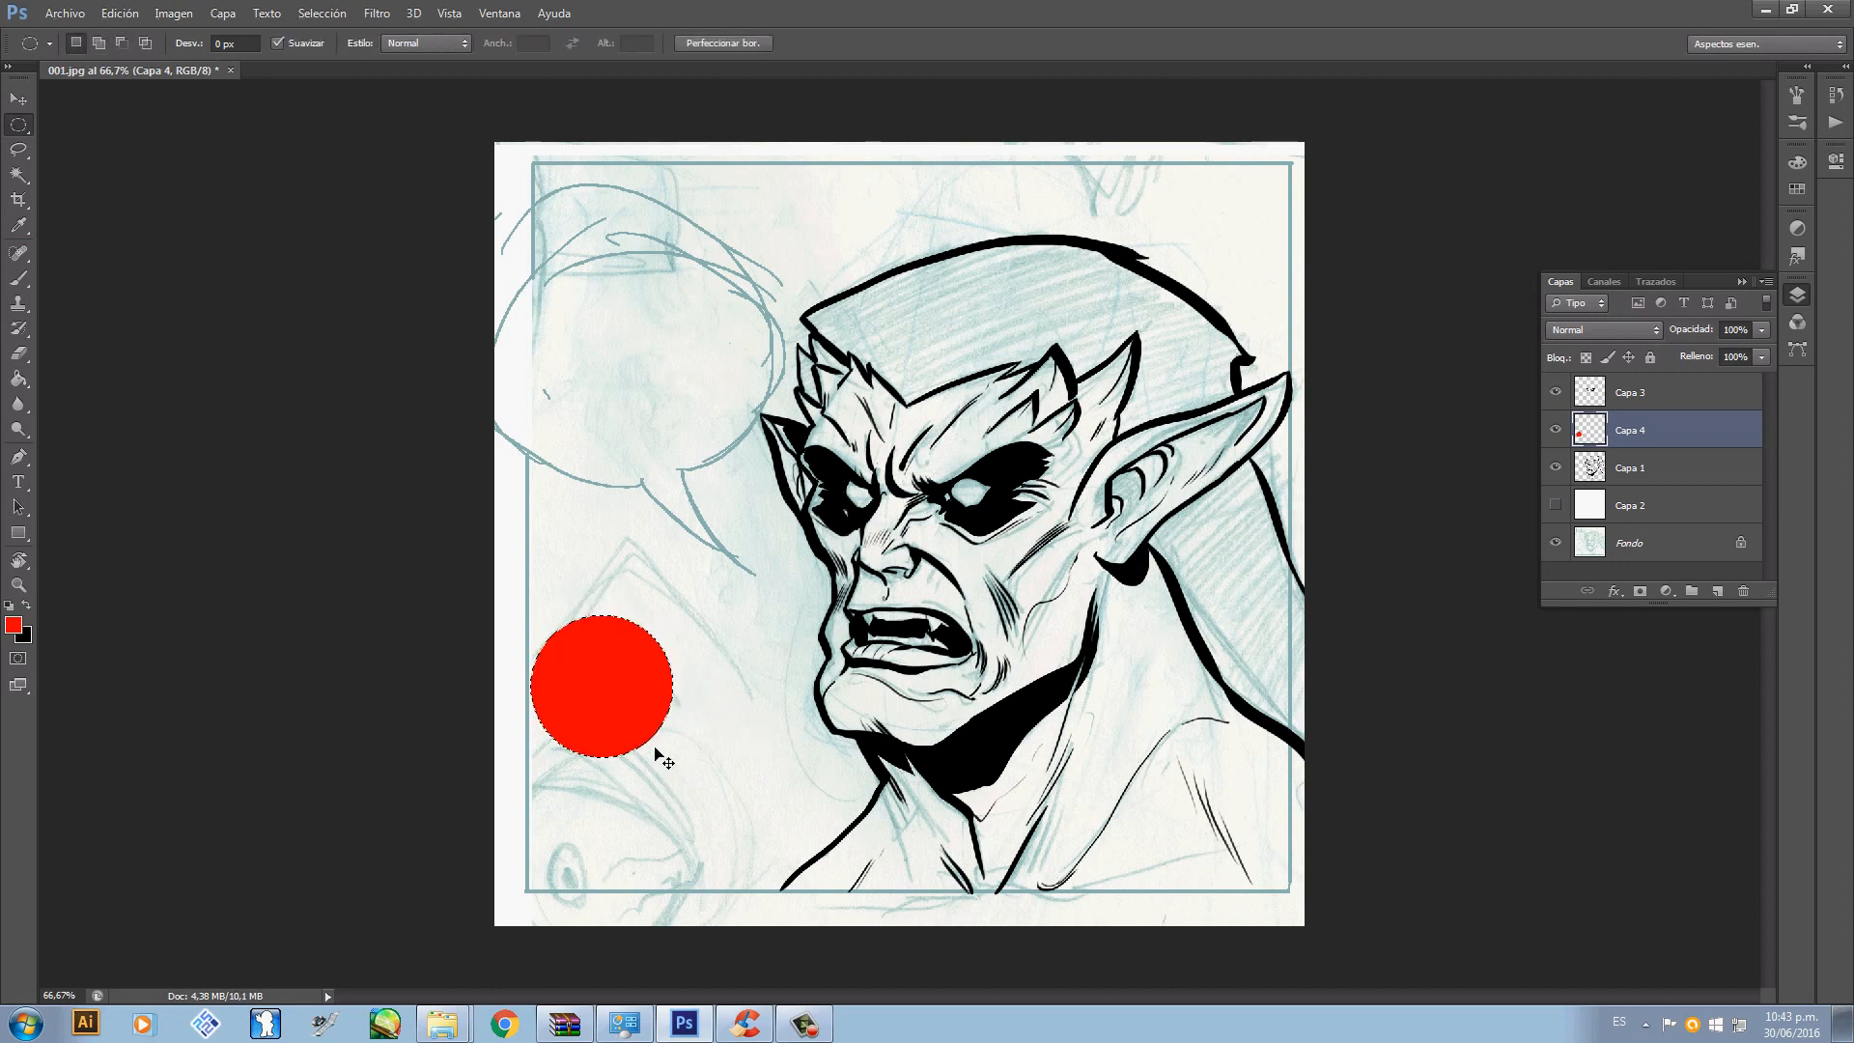
pyautogui.hotkey('ctrl', 'd')
pyautogui.press('v')
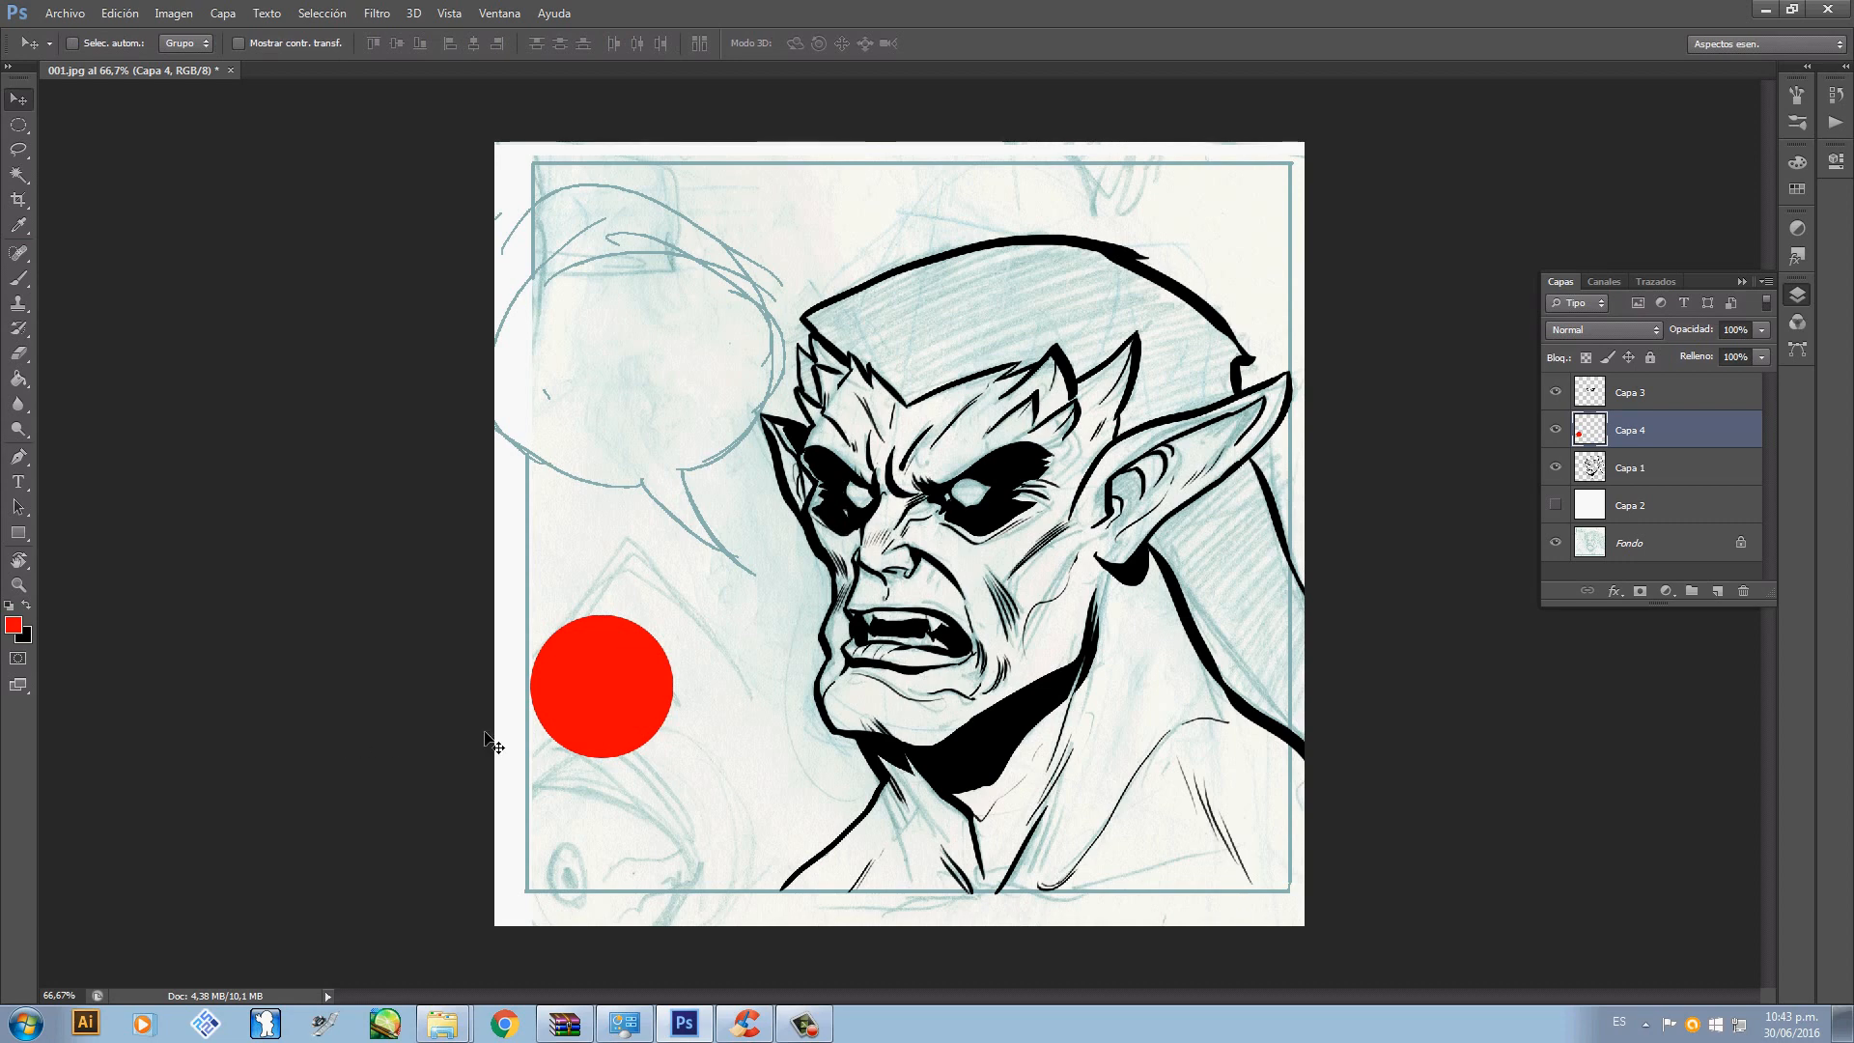
pyautogui.moveTo(599, 715); pyautogui.dragTo(680, 720)
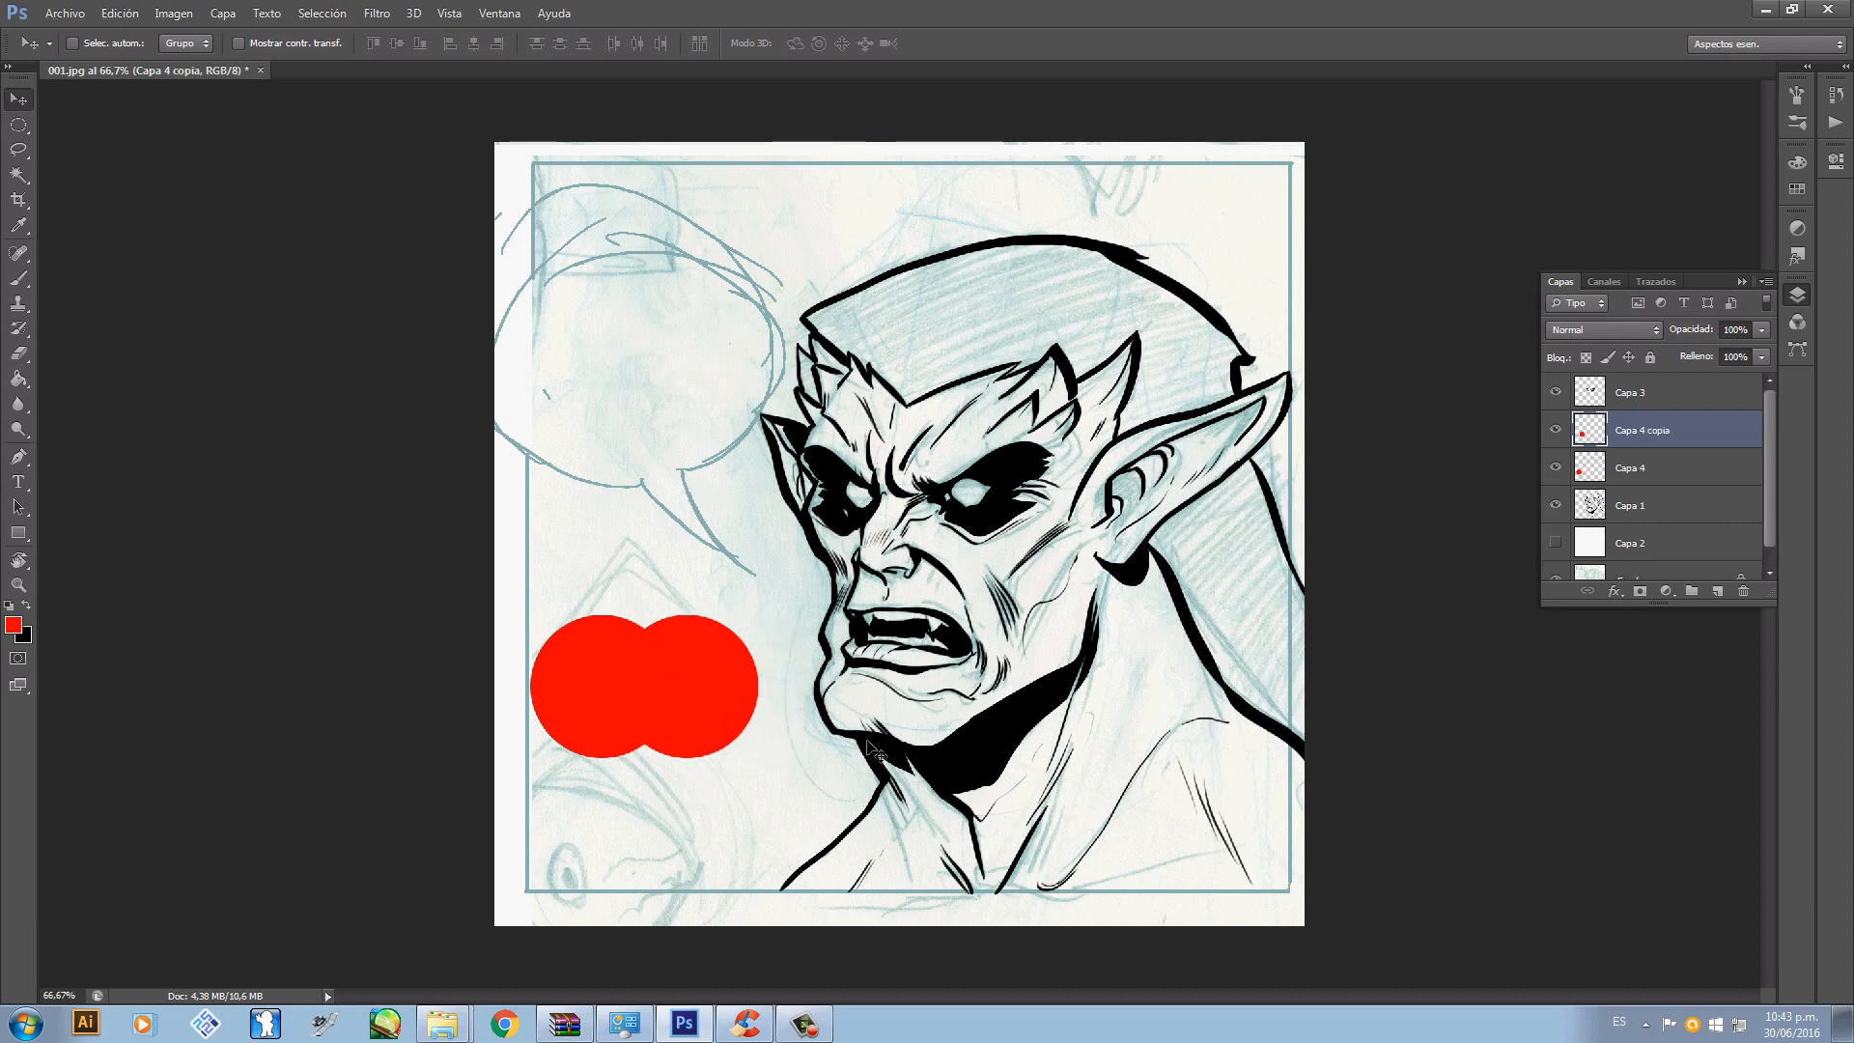
# - Try the Subexposición lineal, Sobreexponer color and Superponer blending modes on the duplicated circle's layer
pyautogui.click(1625, 326)
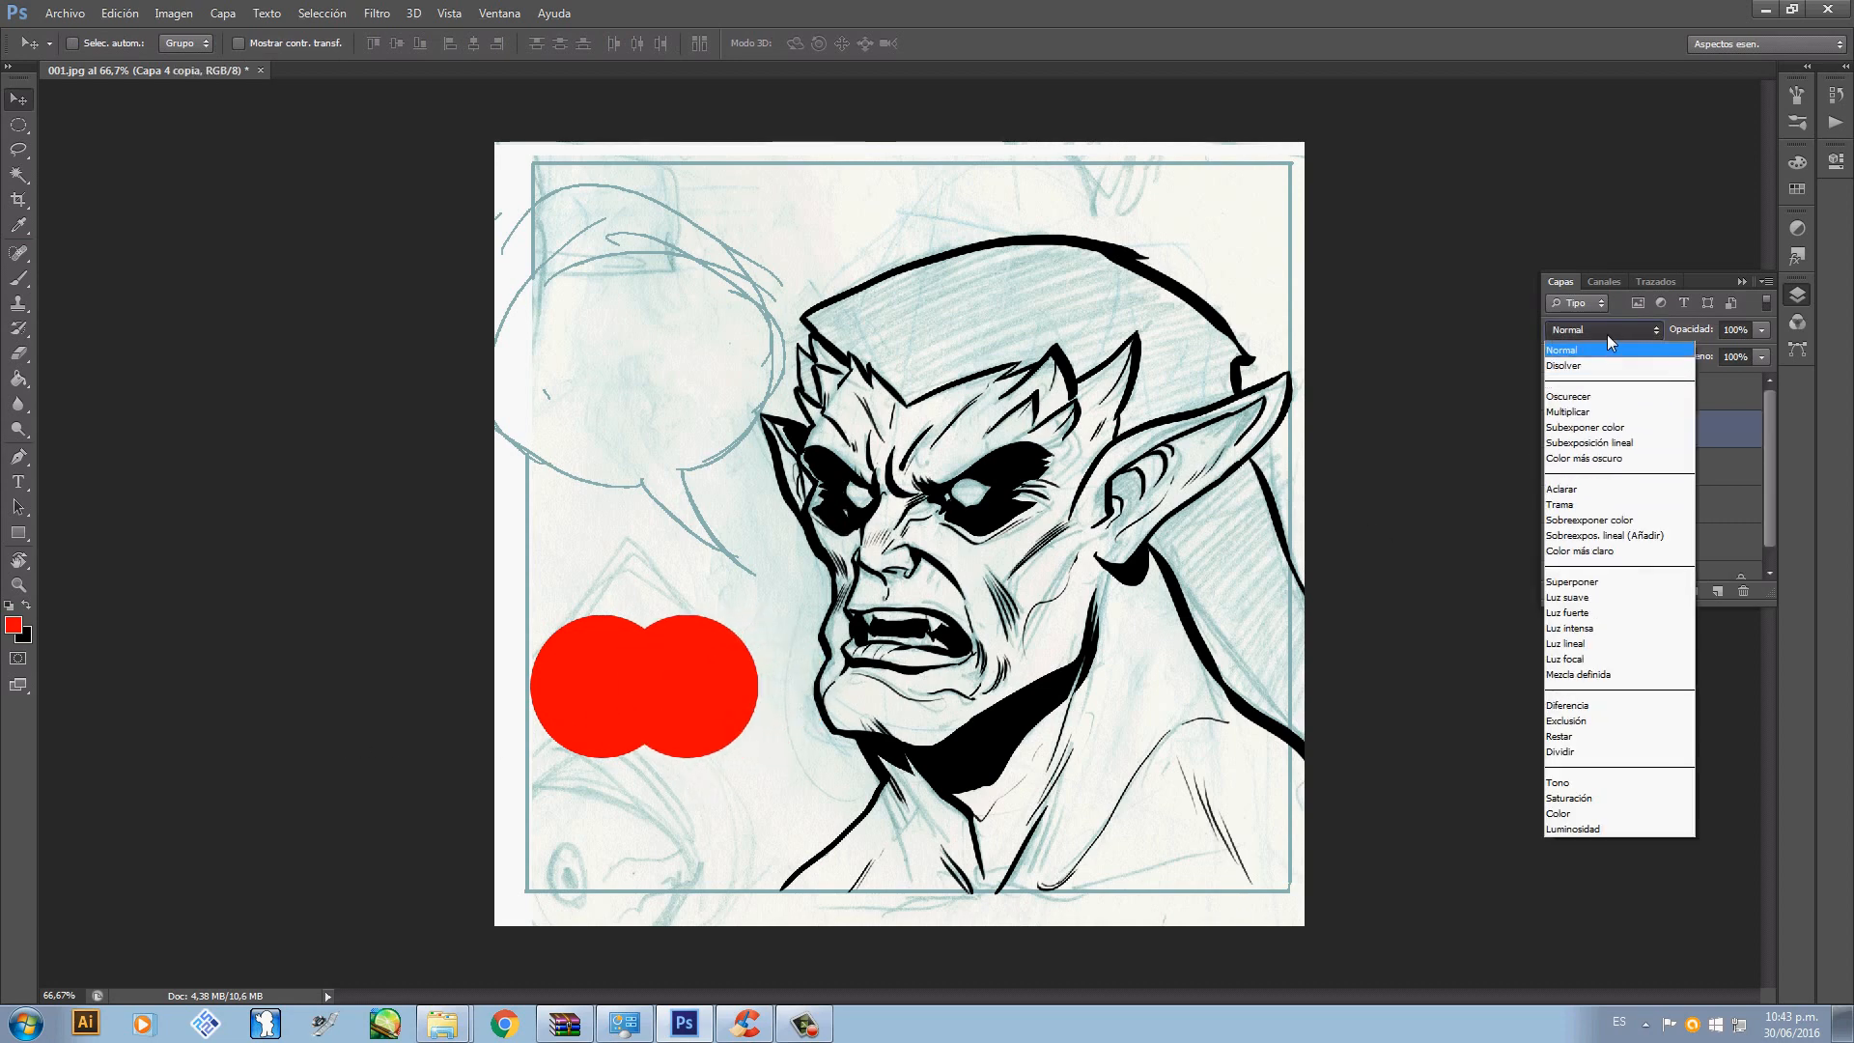
pyautogui.click(1610, 444)
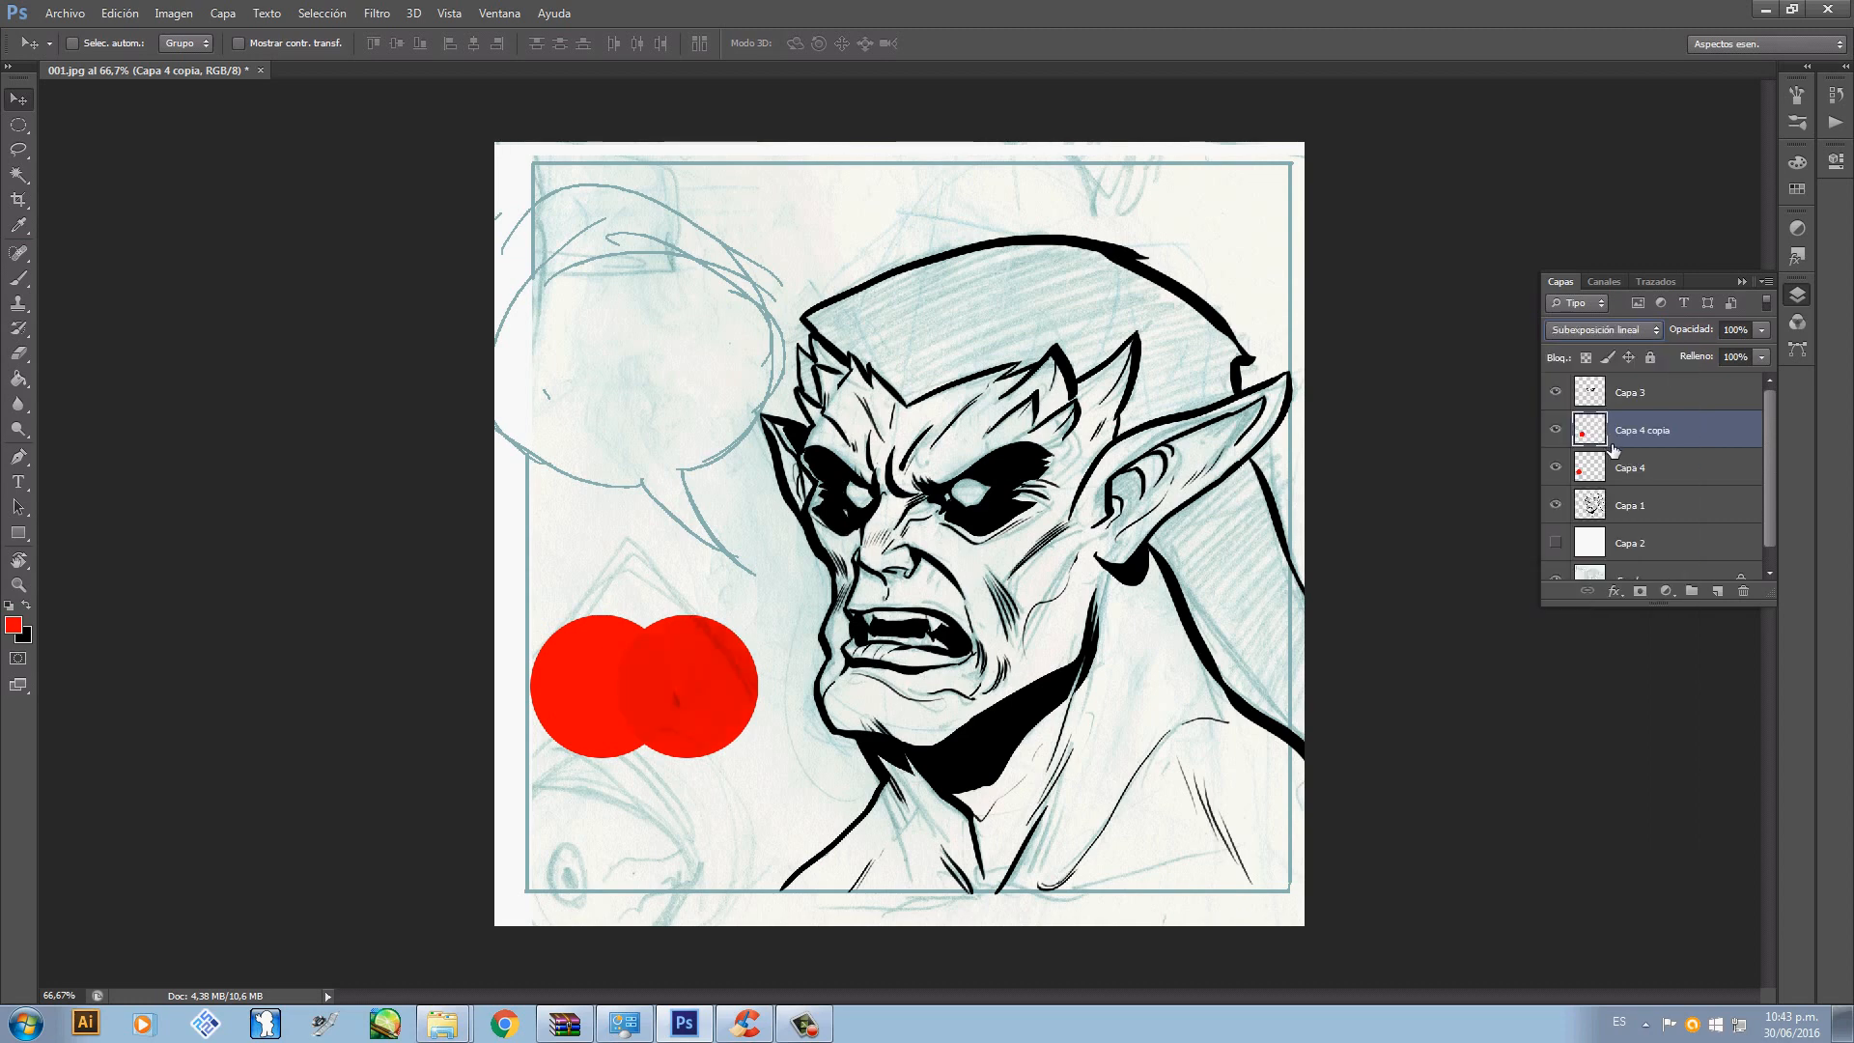
pyautogui.click(1619, 328)
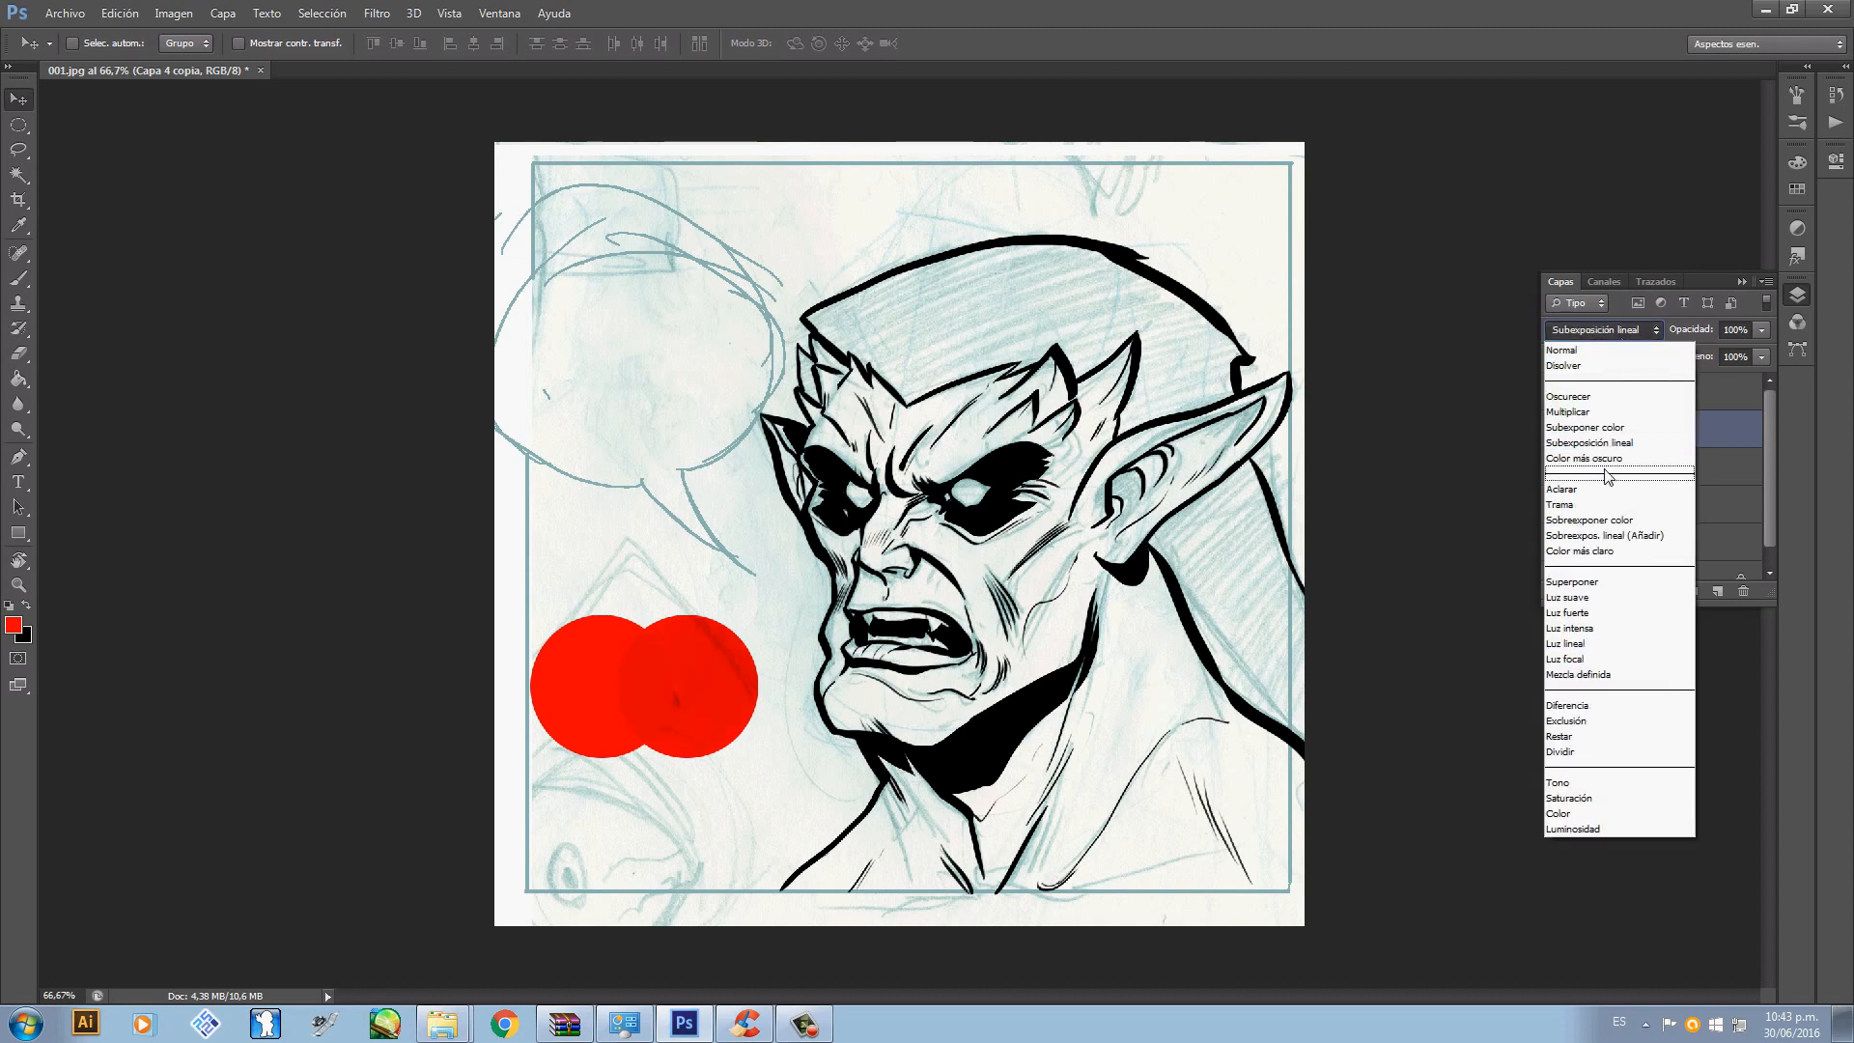
pyautogui.click(1593, 521)
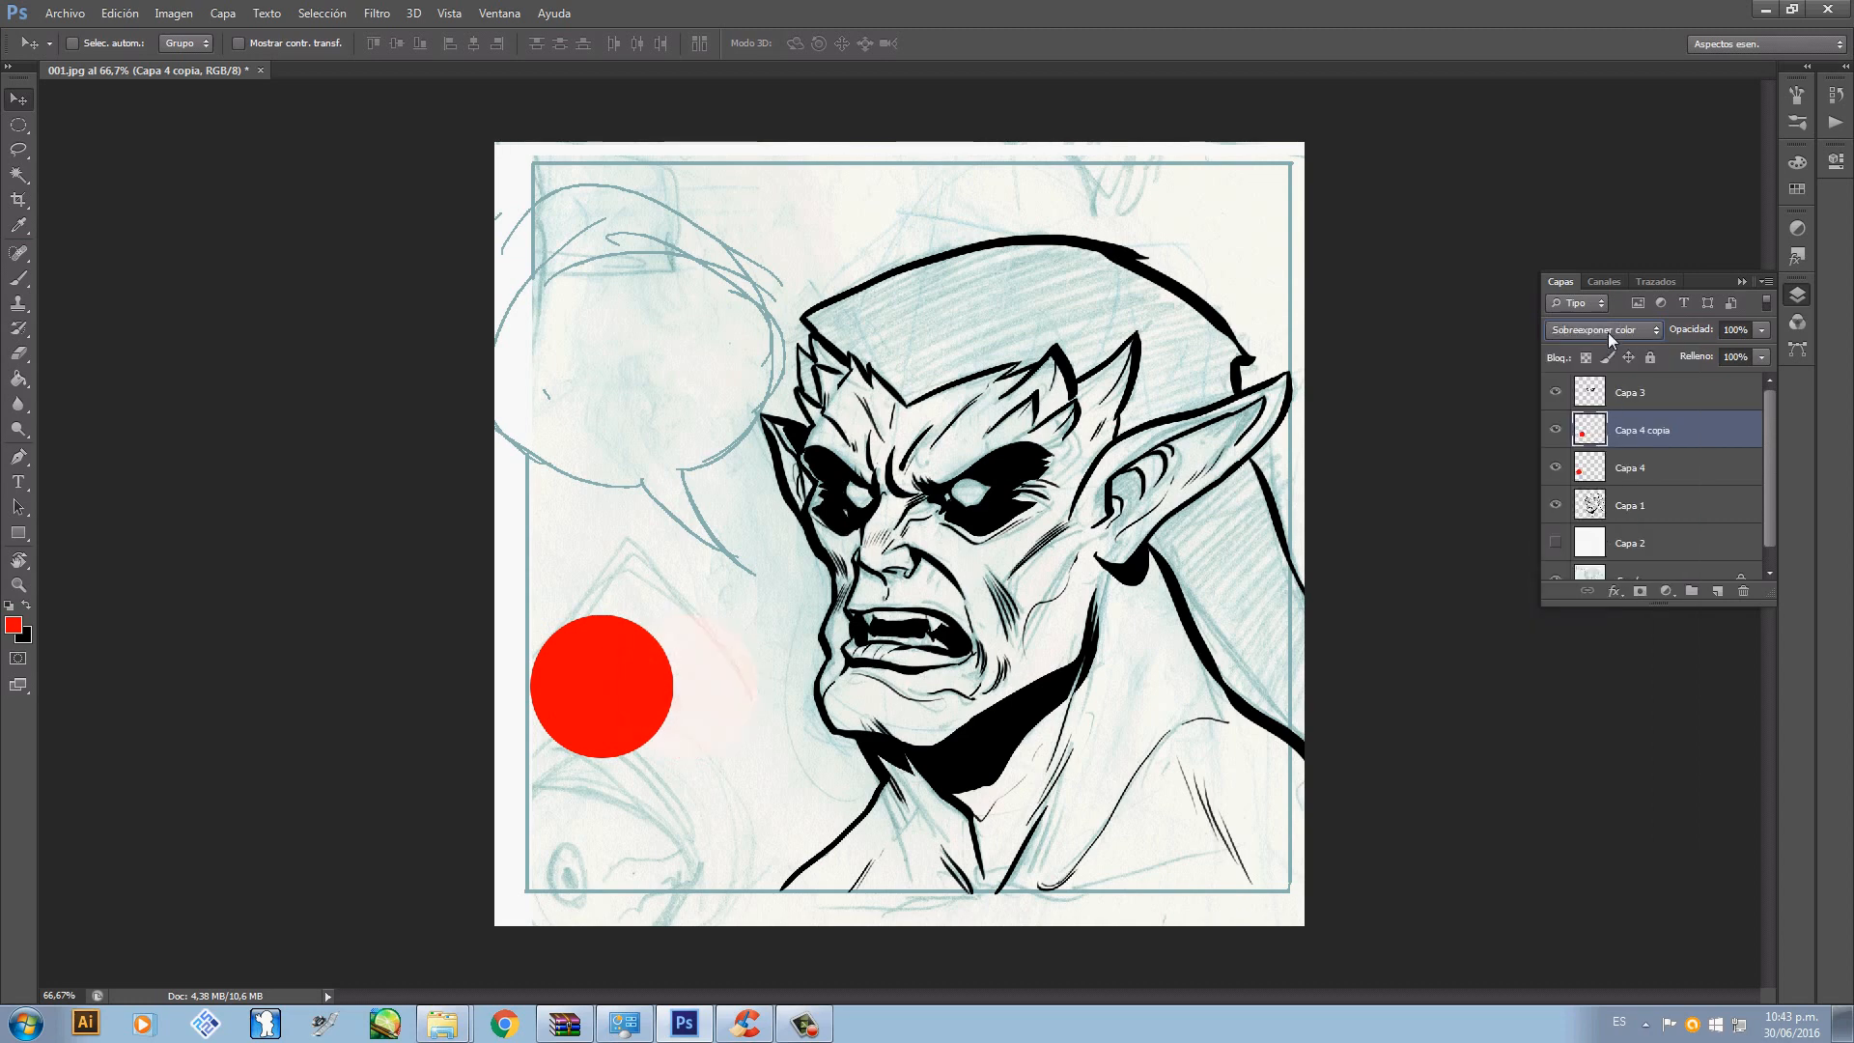
pyautogui.click(1607, 332)
pyautogui.click(1585, 579)
# - Set the blending mode of both red circle layers, Capa 4 copia and Capa 4, to Multiplicar
pyautogui.click(1602, 329)
pyautogui.click(1593, 417)
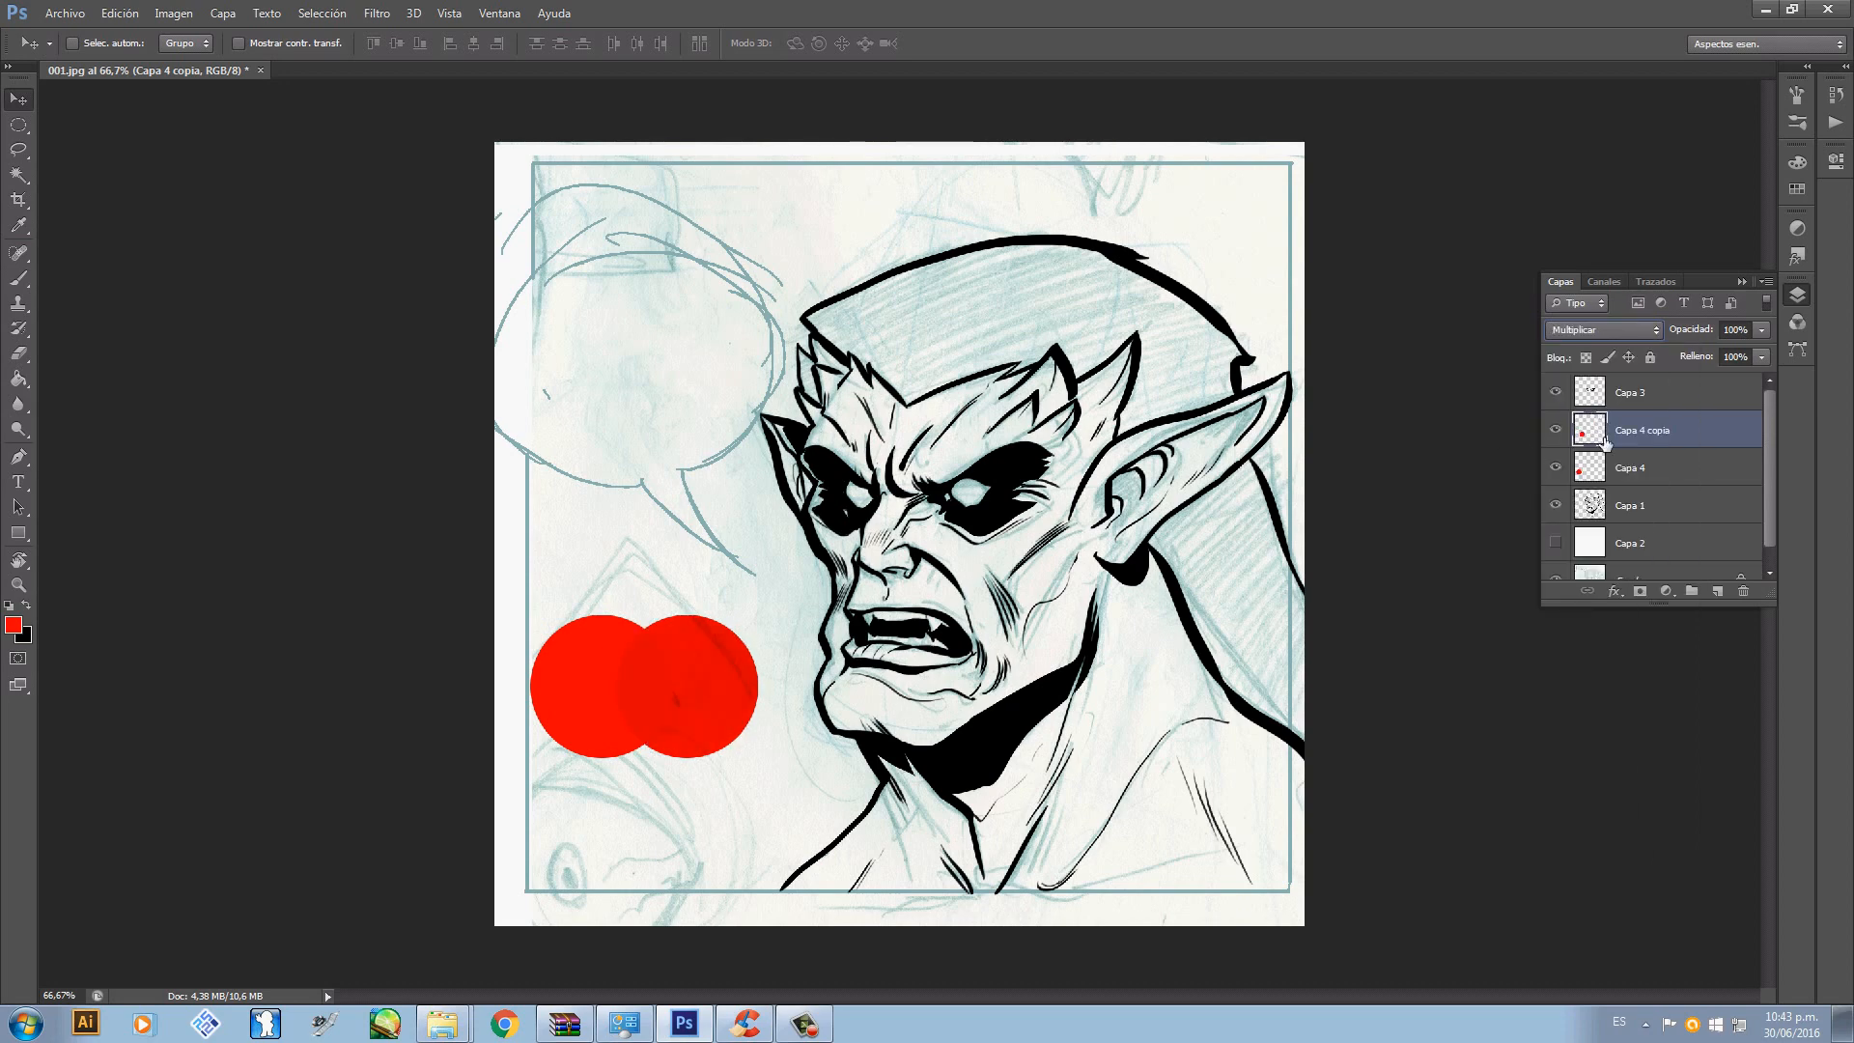
pyautogui.click(1644, 473)
pyautogui.click(1624, 332)
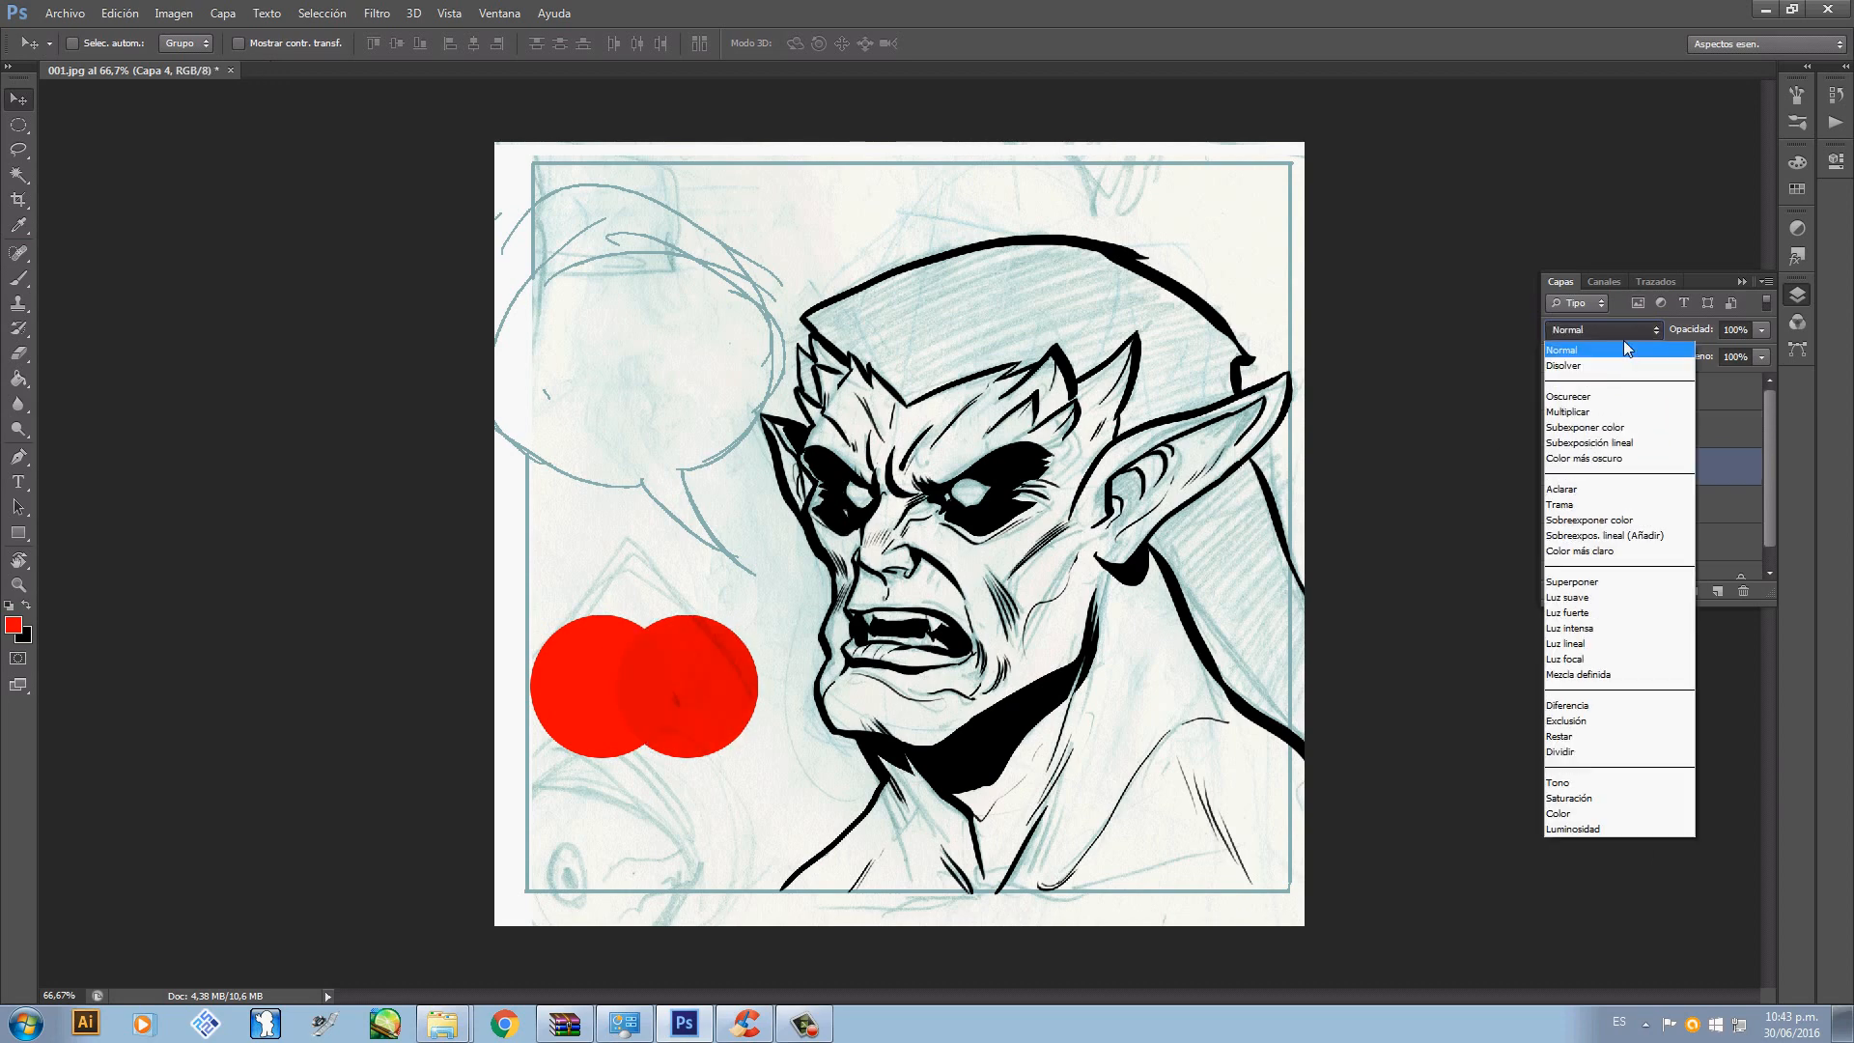
pyautogui.click(1601, 412)
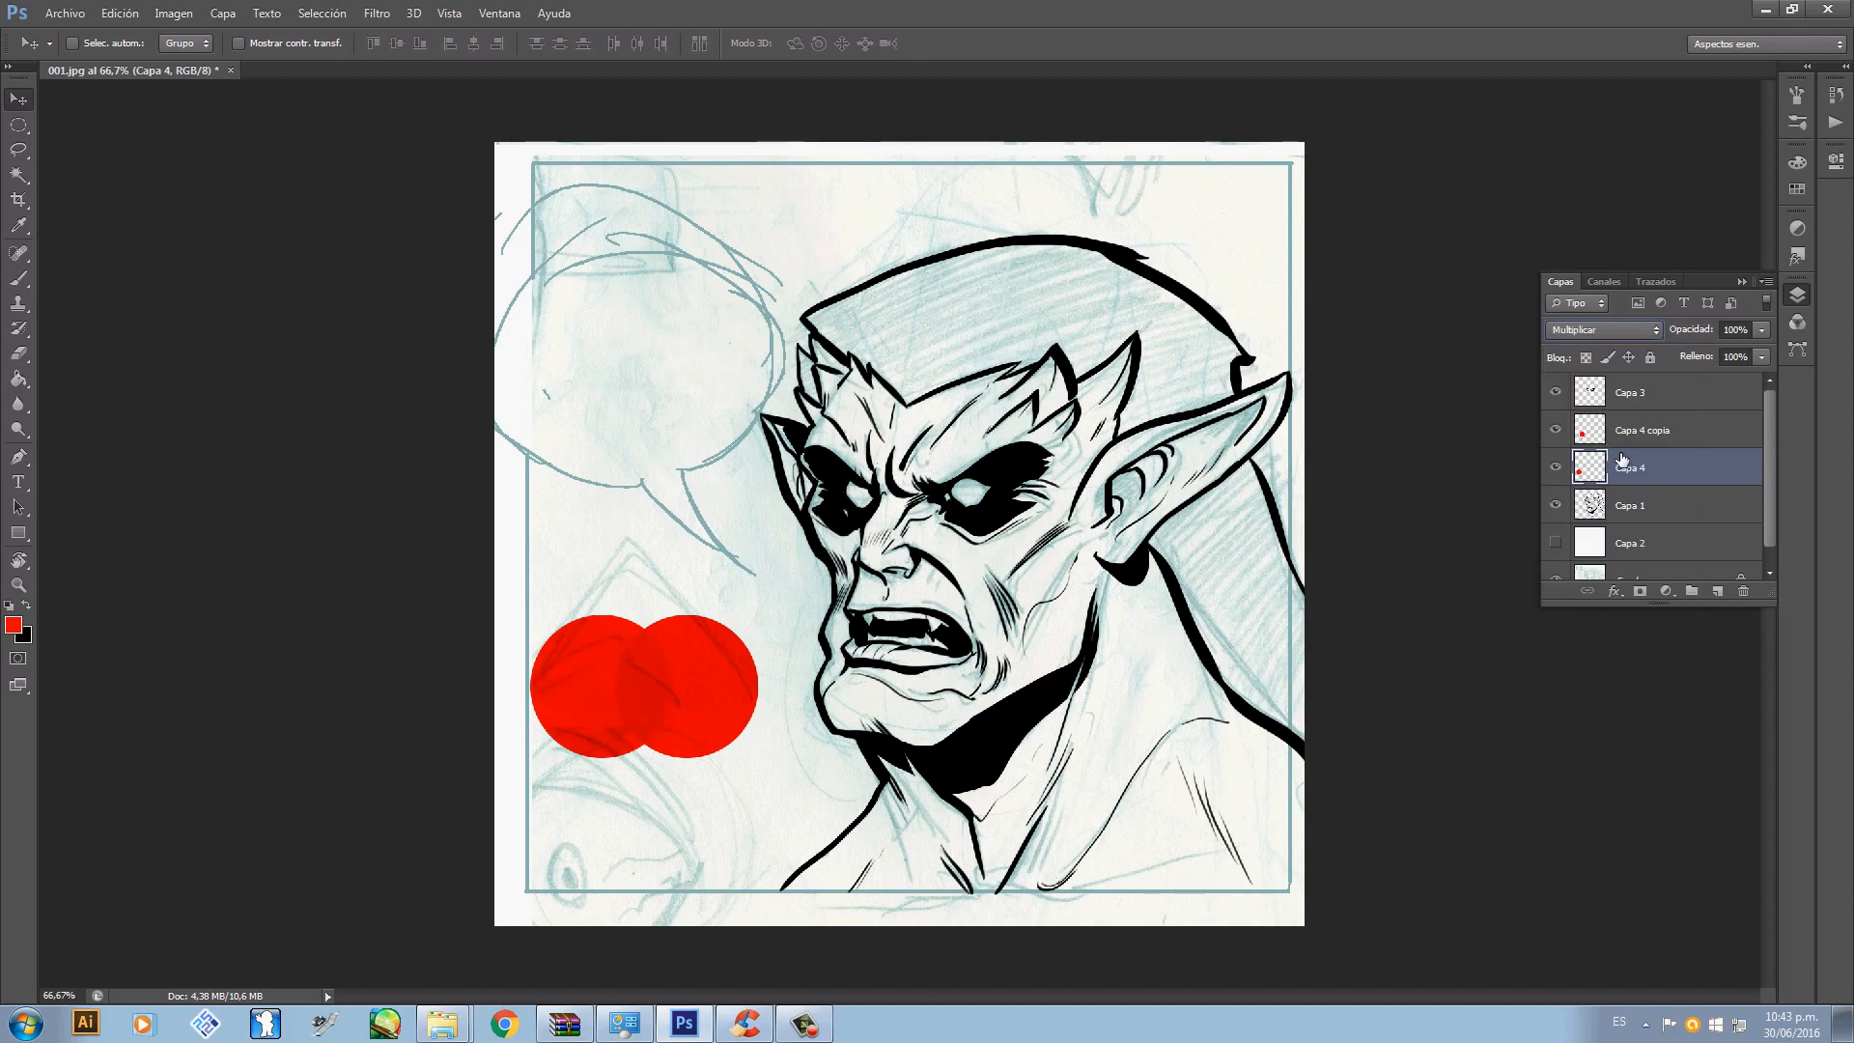
# - Turn the duplicated circle on Capa 4 copia white by raising its Hue/Saturation lightness to +100
pyautogui.hotkey('ctrl', '+')
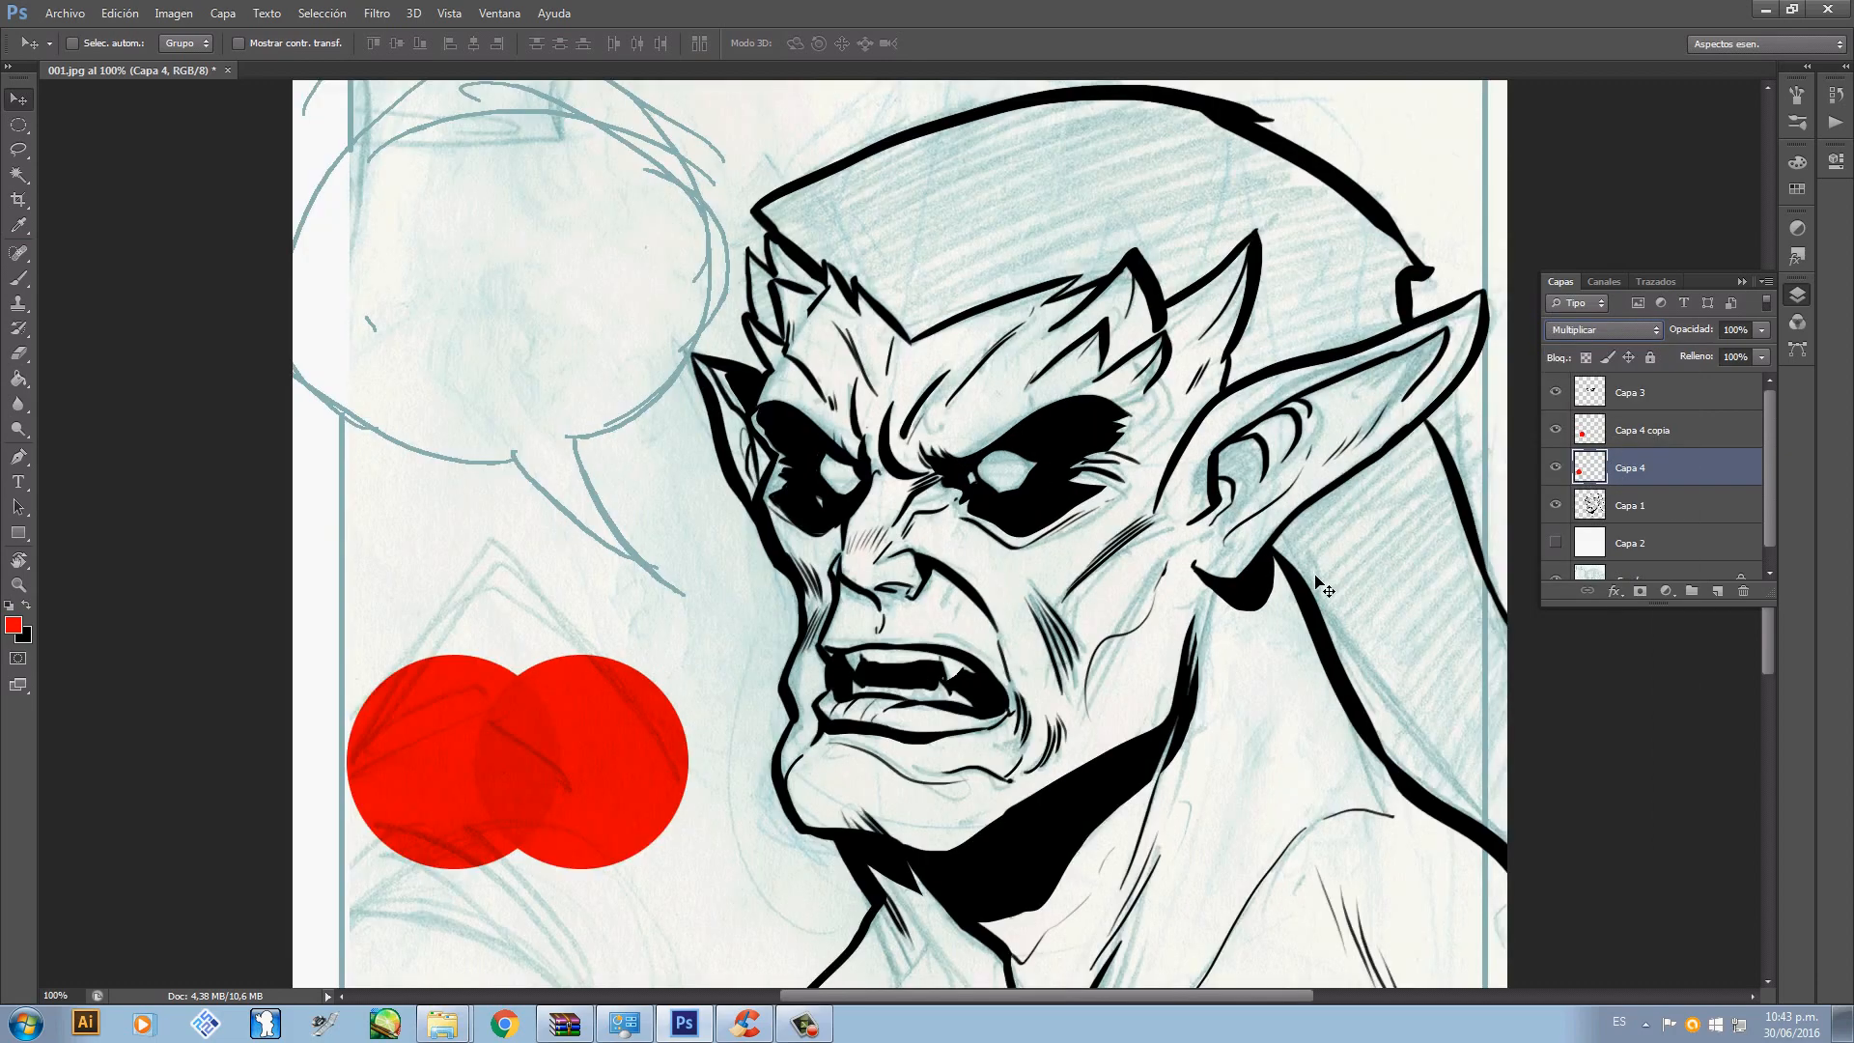
pyautogui.hotkey('ctrl', '+')
pyautogui.moveTo(656, 980); pyautogui.dragTo(1139, 546)
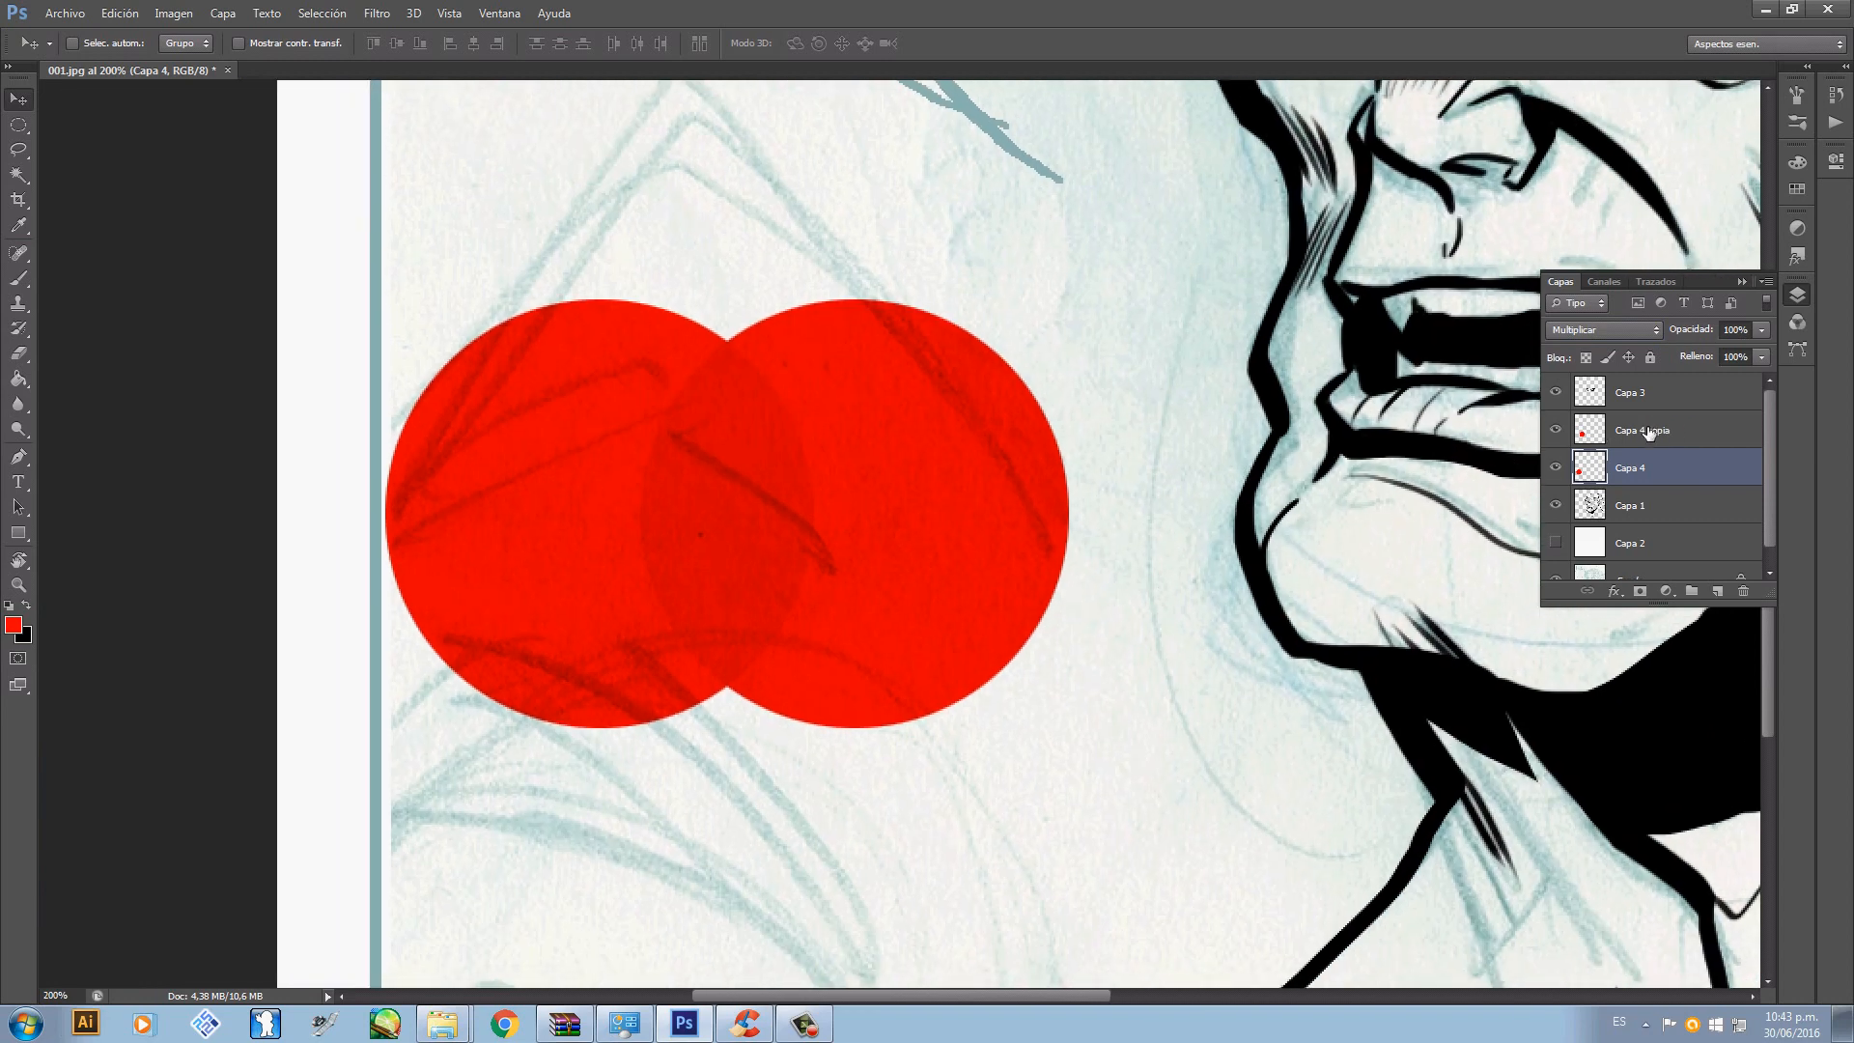
pyautogui.click(1657, 445)
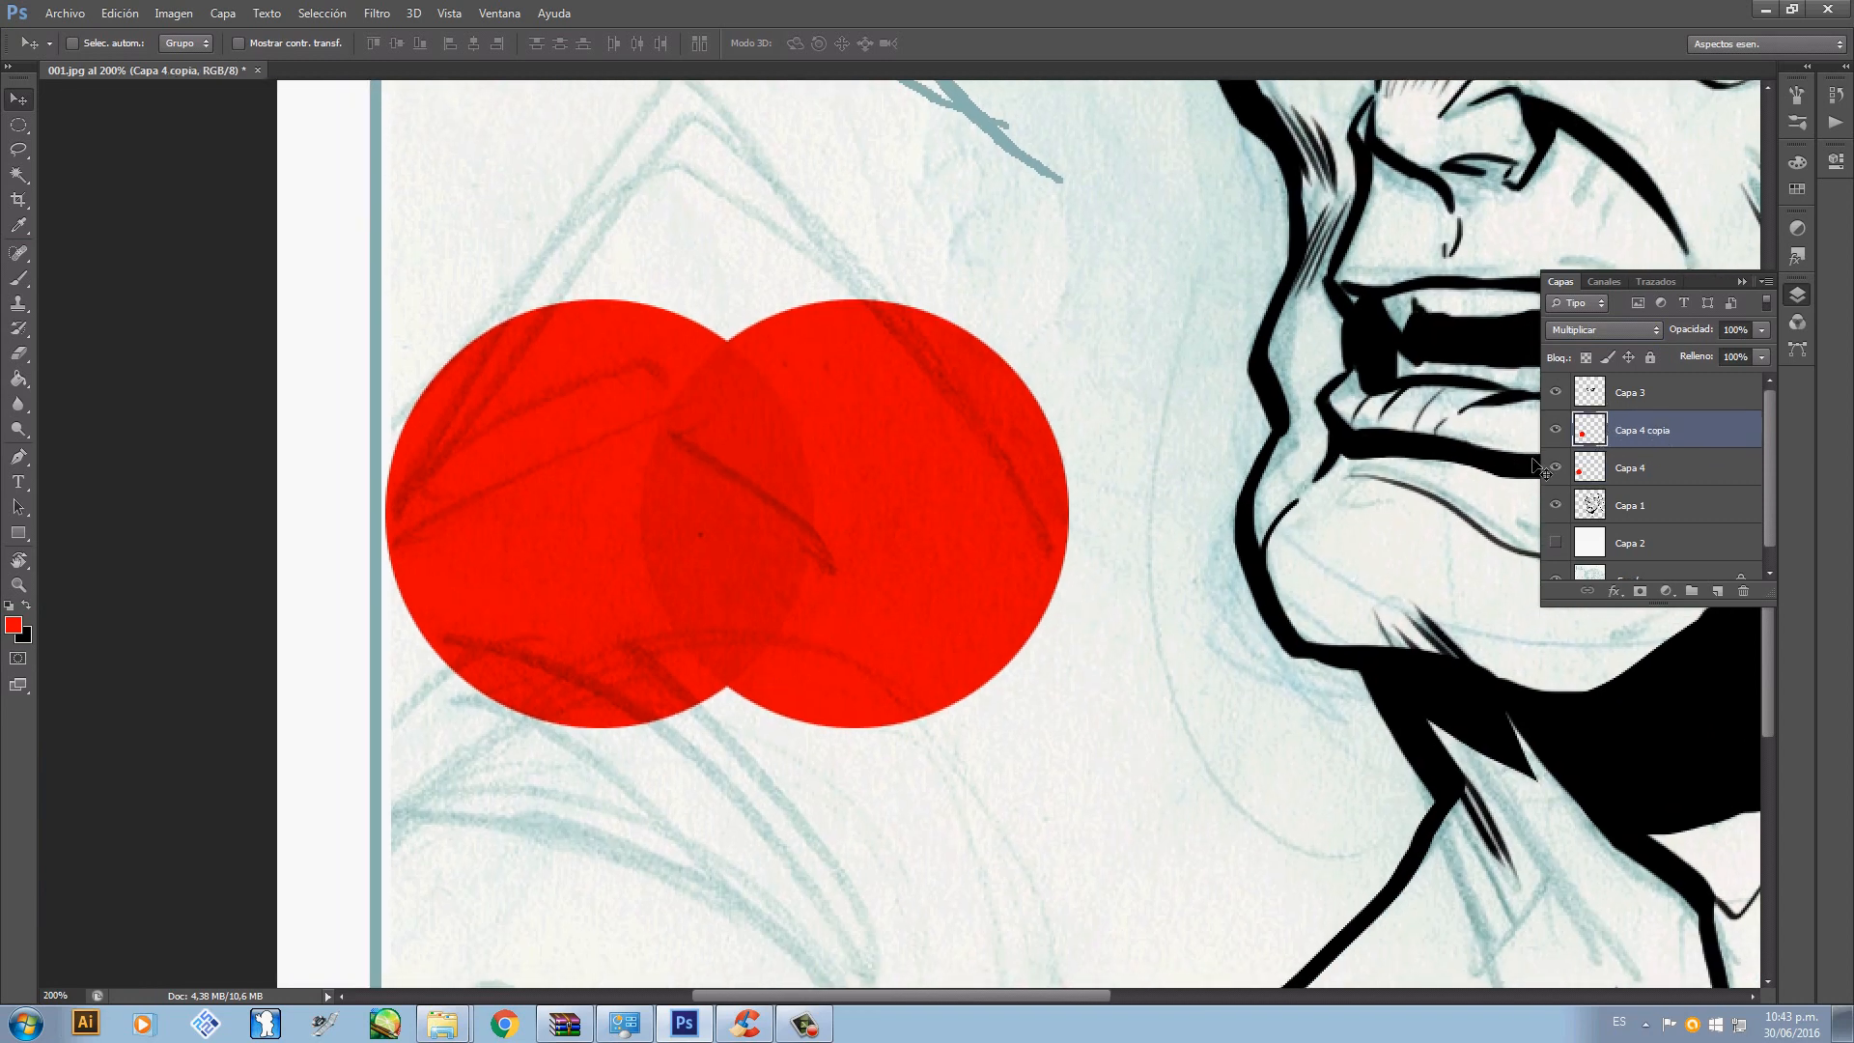
pyautogui.hotkey('ctrl', 'u')
pyautogui.moveTo(1268, 355); pyautogui.dragTo(1465, 334)
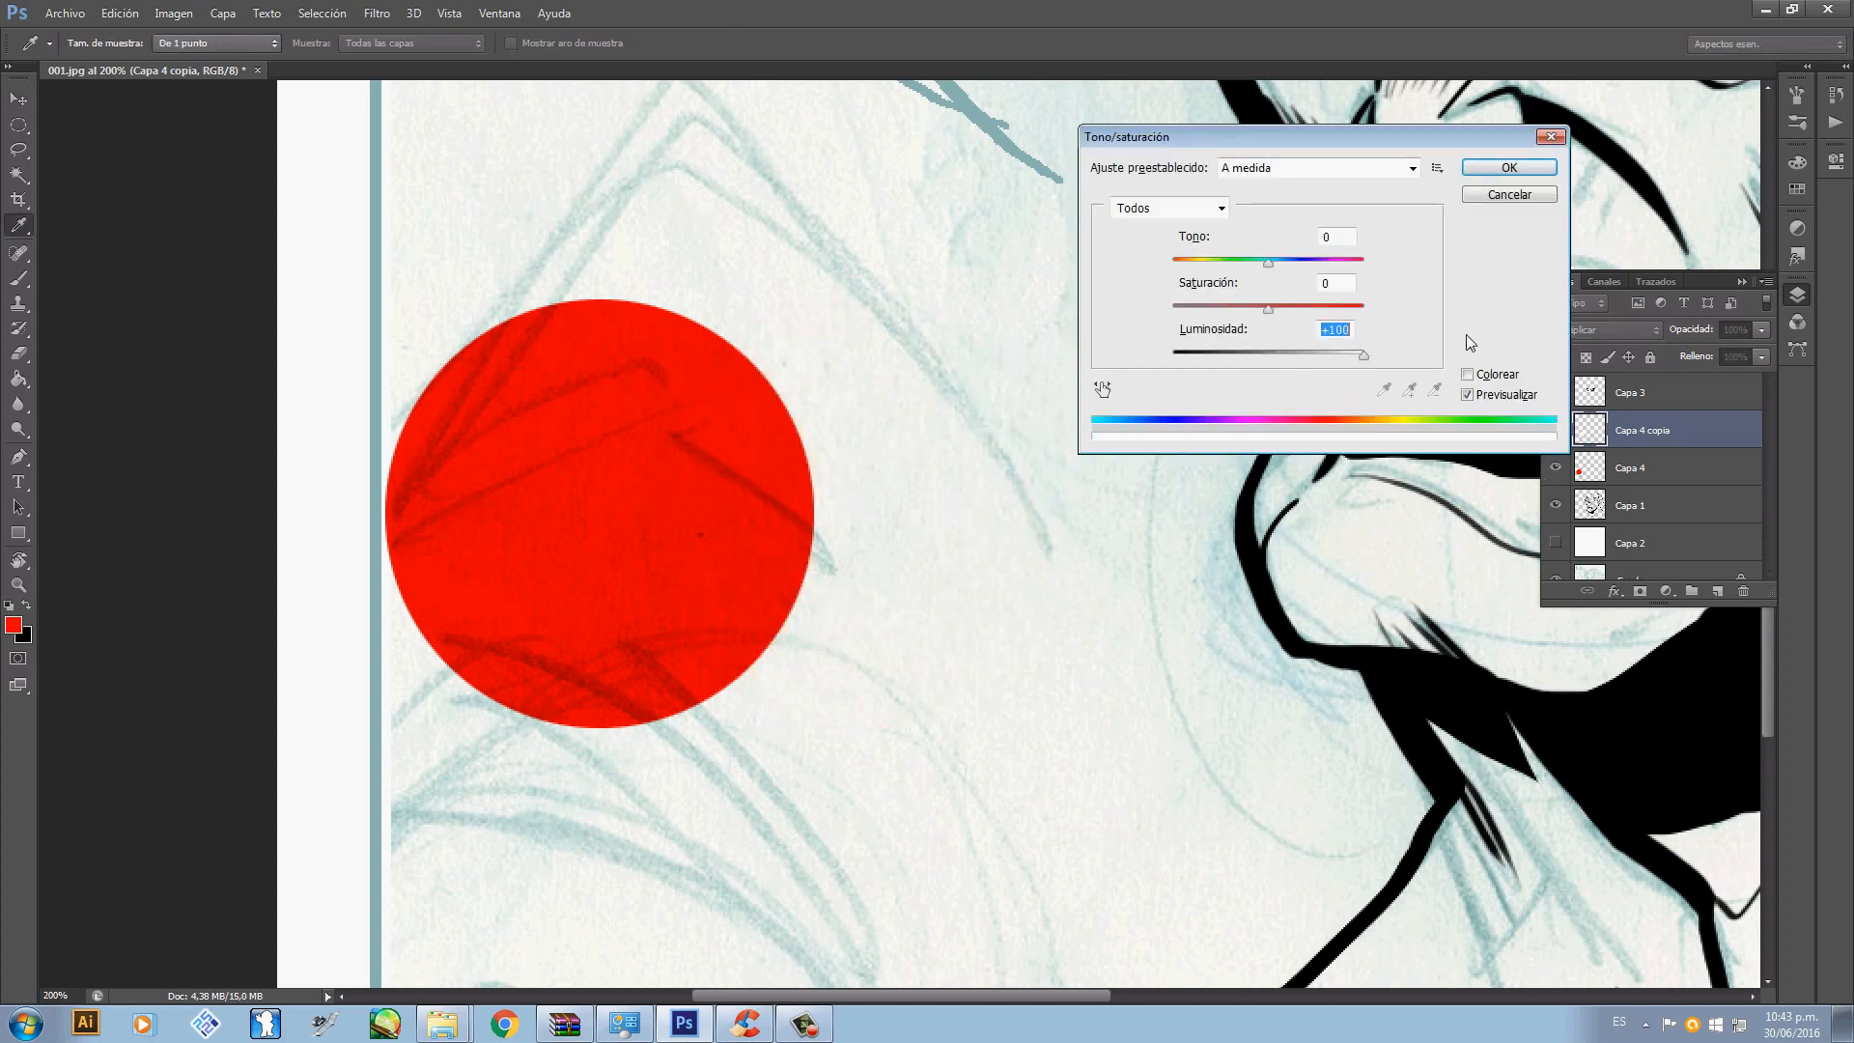
pyautogui.press('Return')
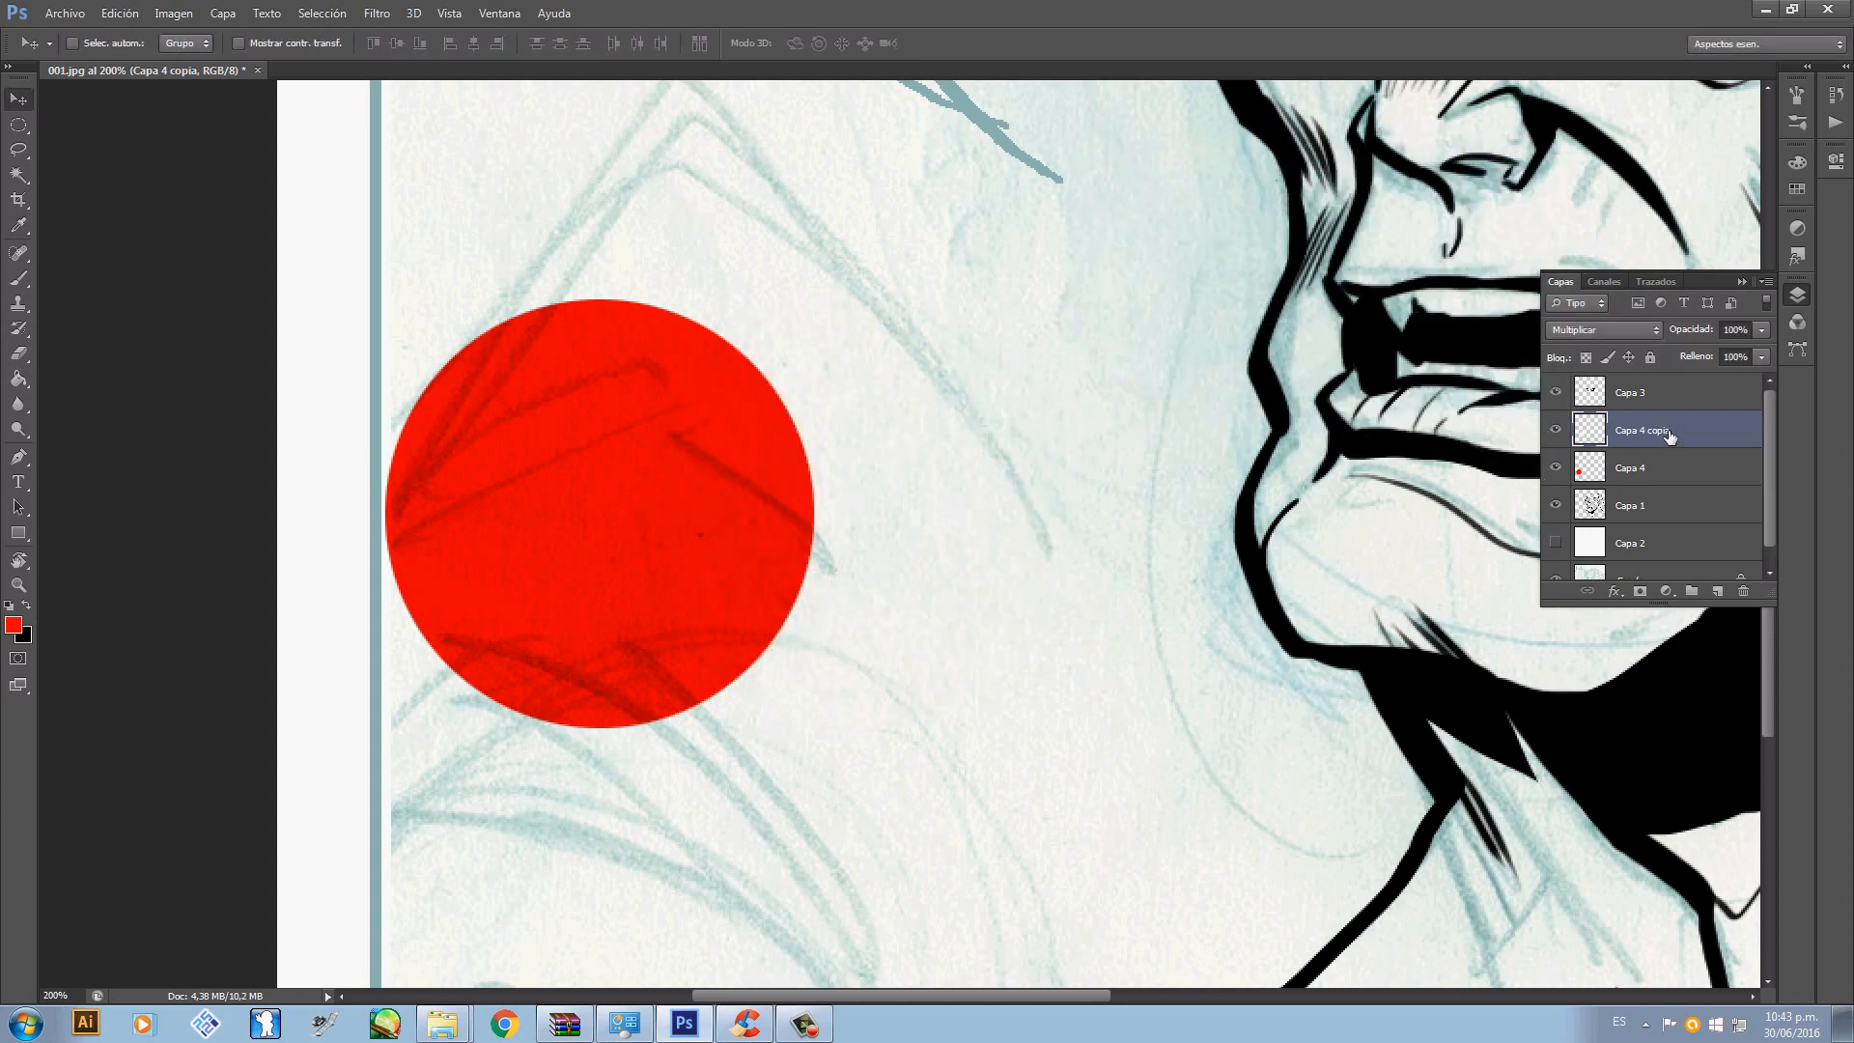
# - Add a 3 px black outside stroke layer style to the duplicated circle on Capa 4 copia
pyautogui.rightClick(1669, 436)
pyautogui.click(1515, 281)
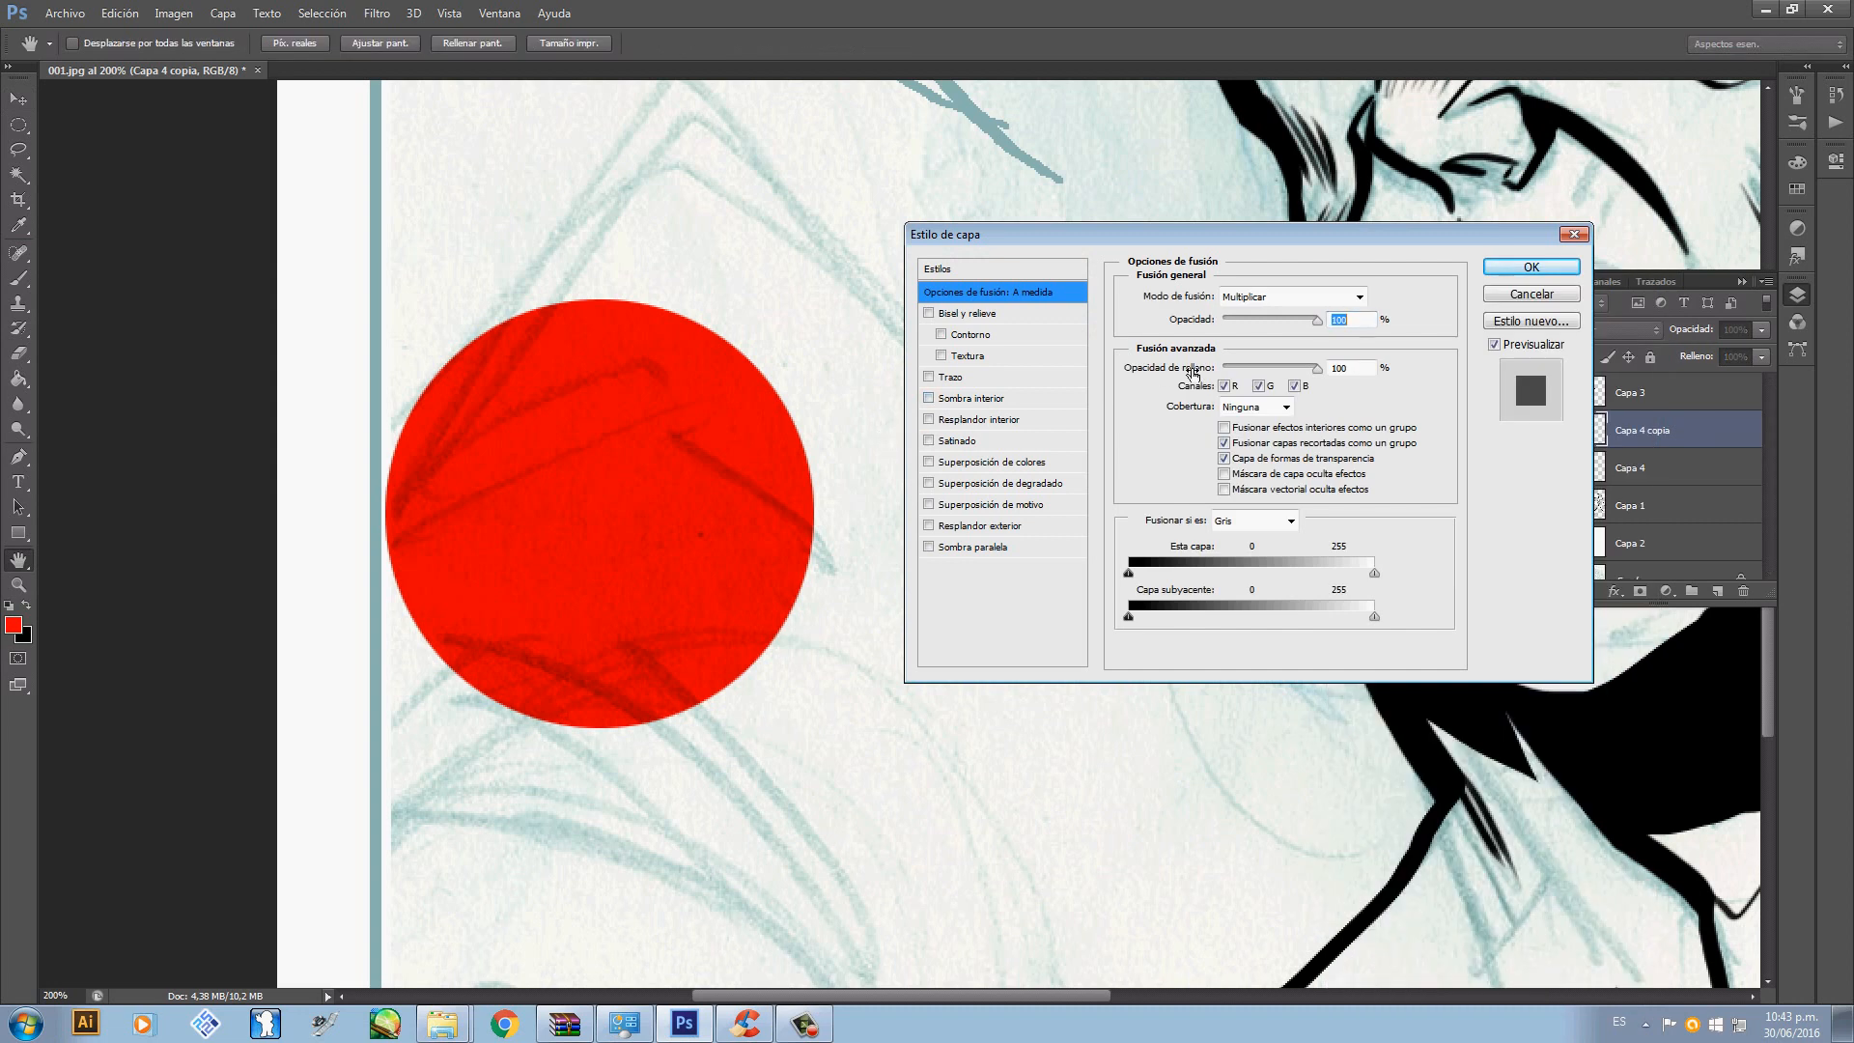
pyautogui.click(1023, 376)
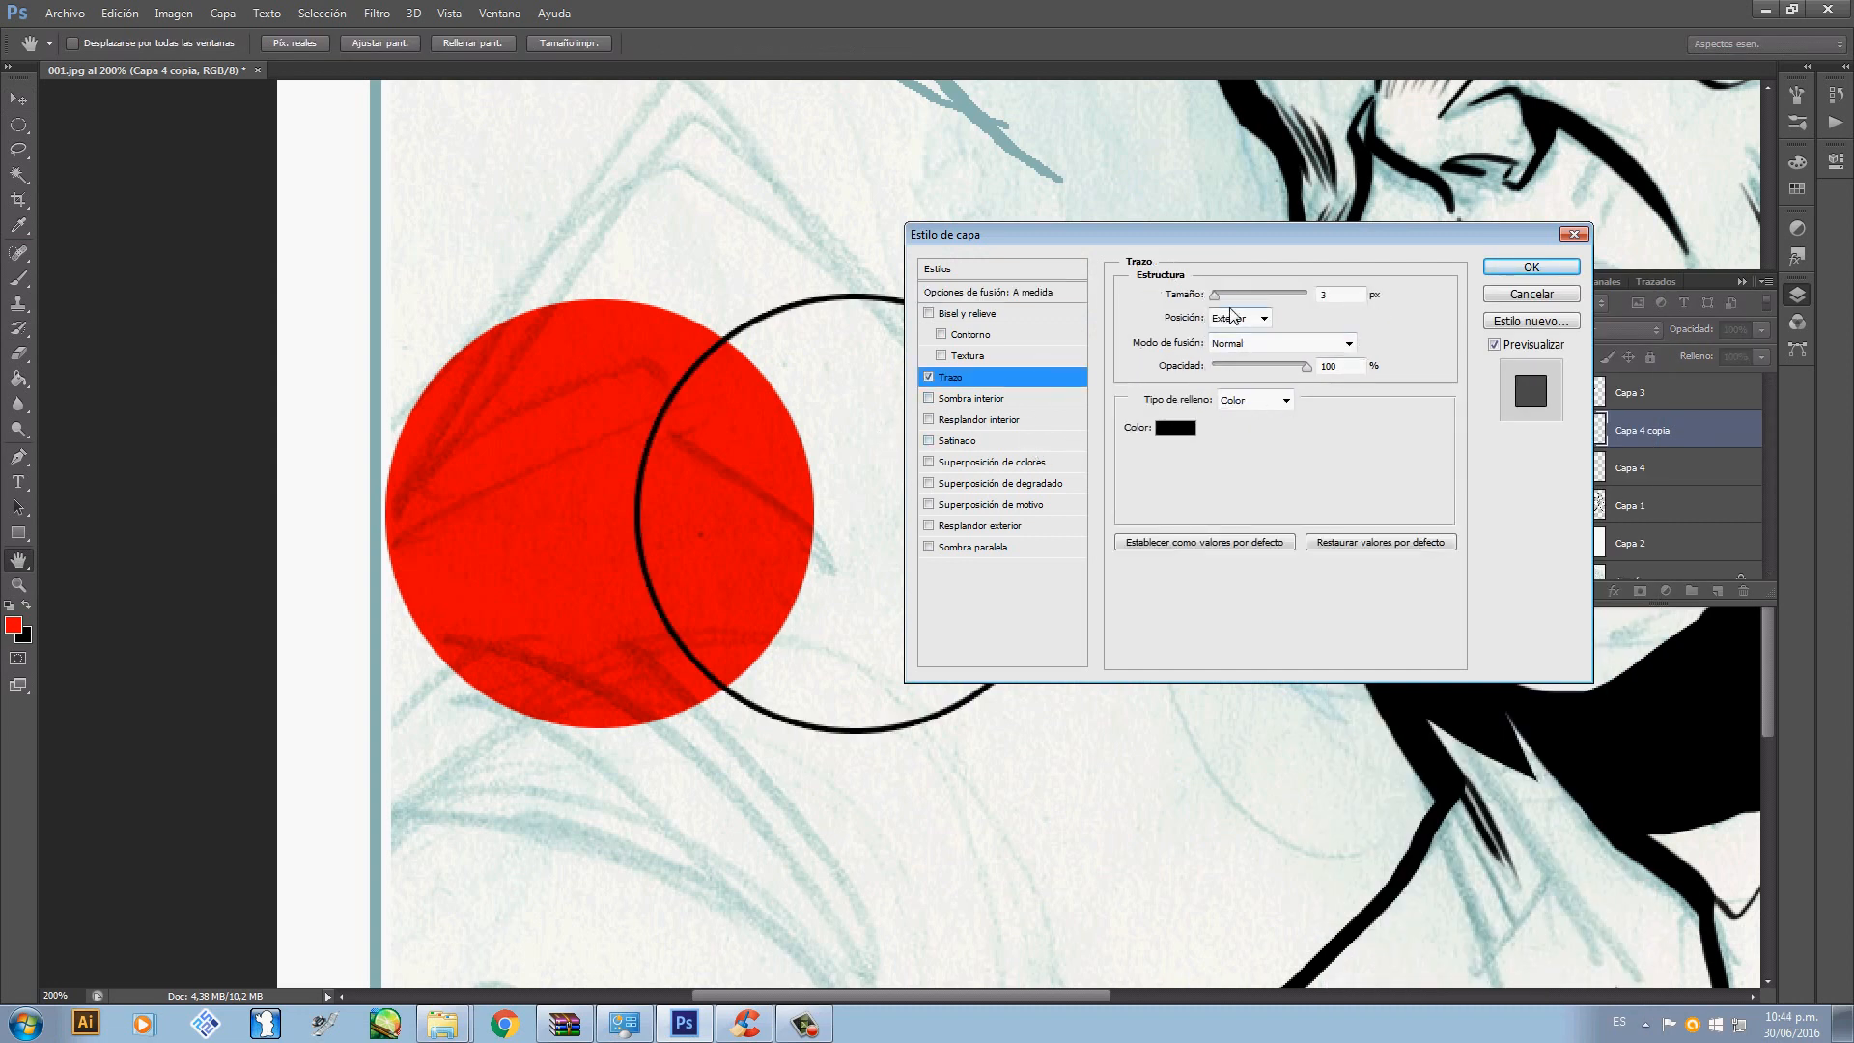
pyautogui.click(1531, 267)
# - Move the Capa 4 layer above its copy and darken its red circle to black with Hue/Saturation lightness
pyautogui.moveTo(1700, 504); pyautogui.dragTo(1701, 425)
pyautogui.hotkey('ctrl', 'u')
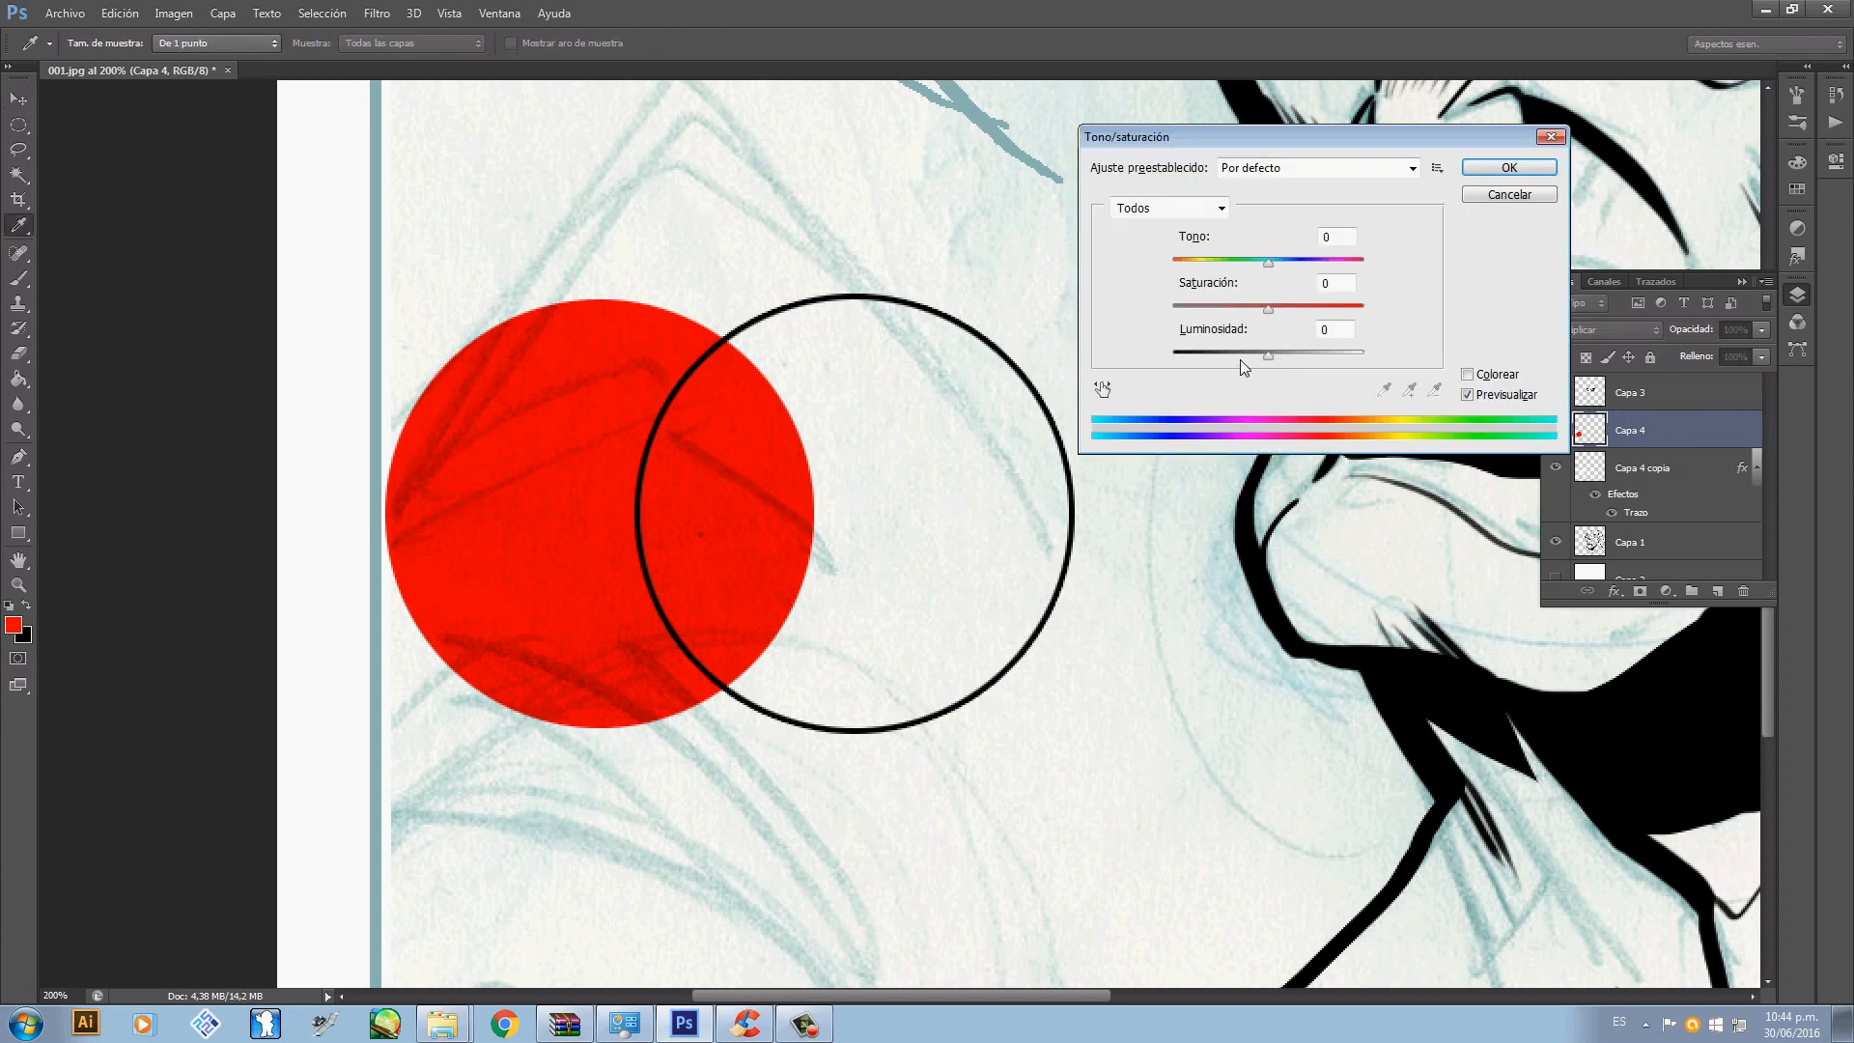
pyautogui.moveTo(1243, 357); pyautogui.dragTo(1048, 346)
pyautogui.click(1509, 167)
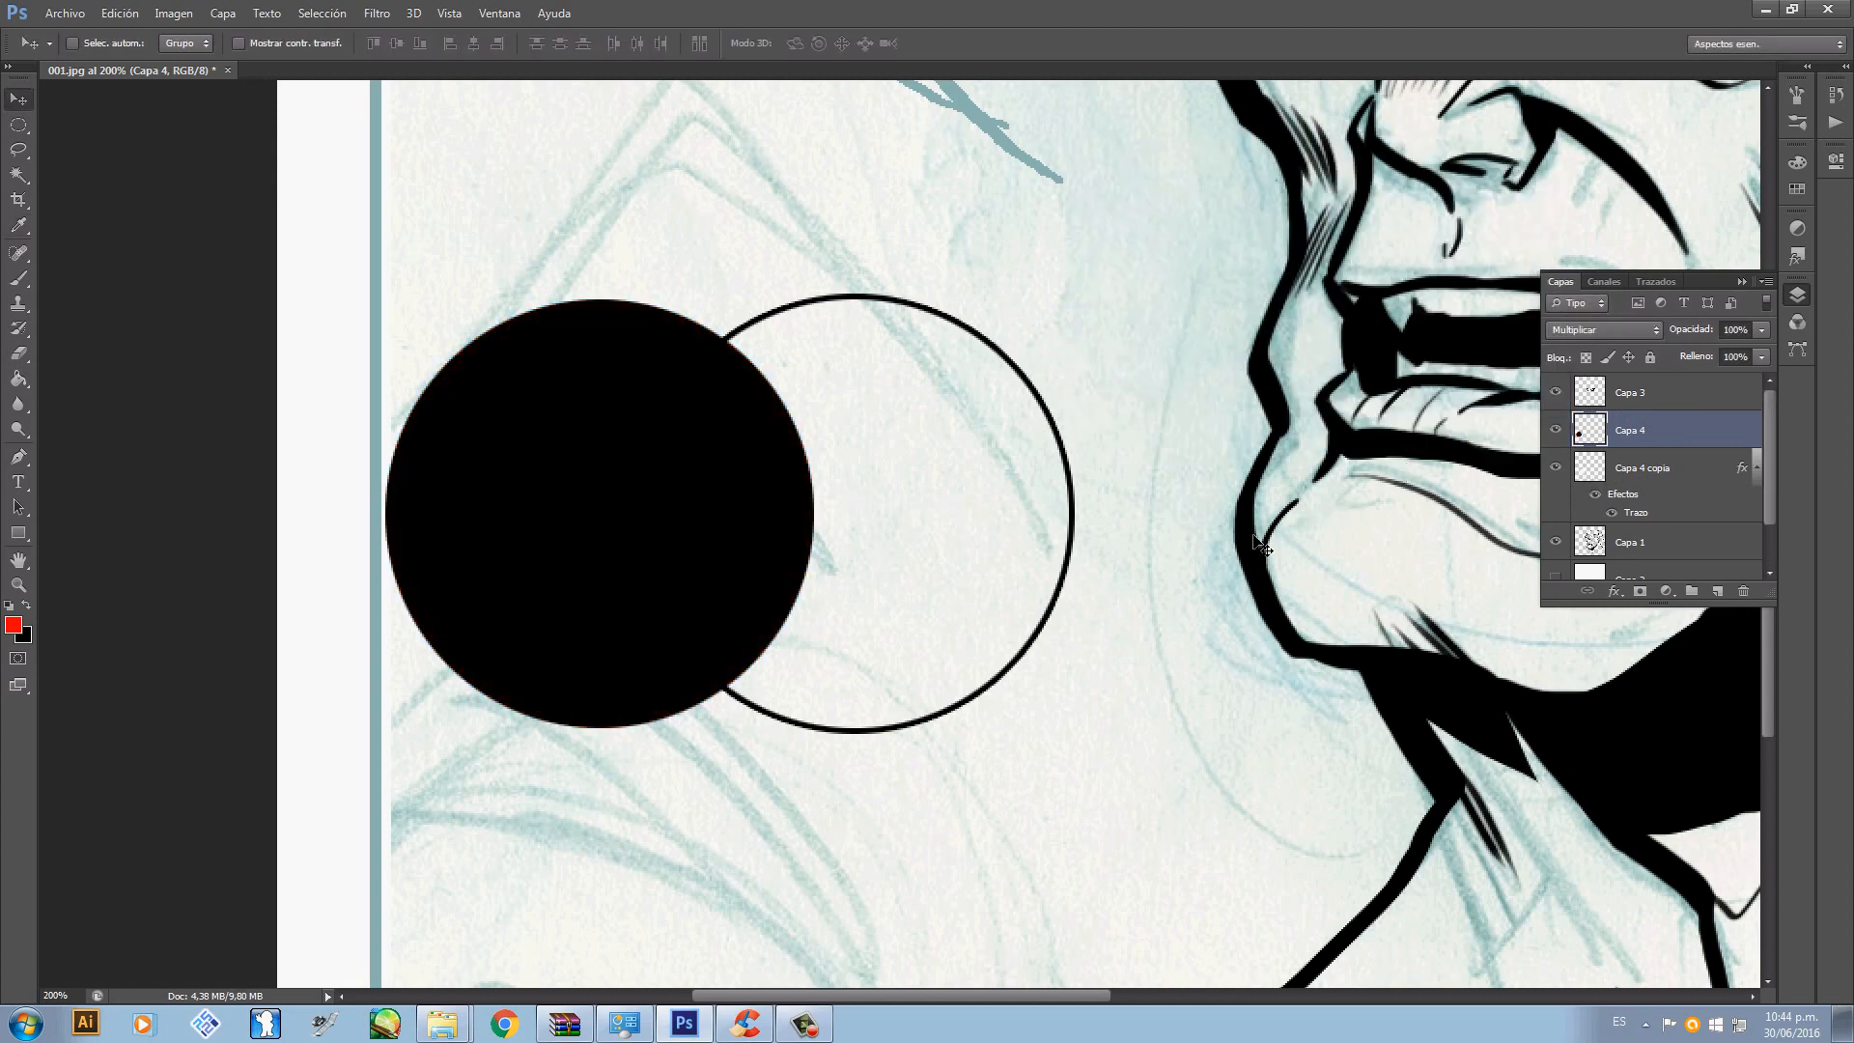
# - Merge the black circle layer Capa 4 with the outlined circle layer Capa 4 copia
pyautogui.keyDown('shift'); pyautogui.click(1681, 396); pyautogui.keyUp('shift')
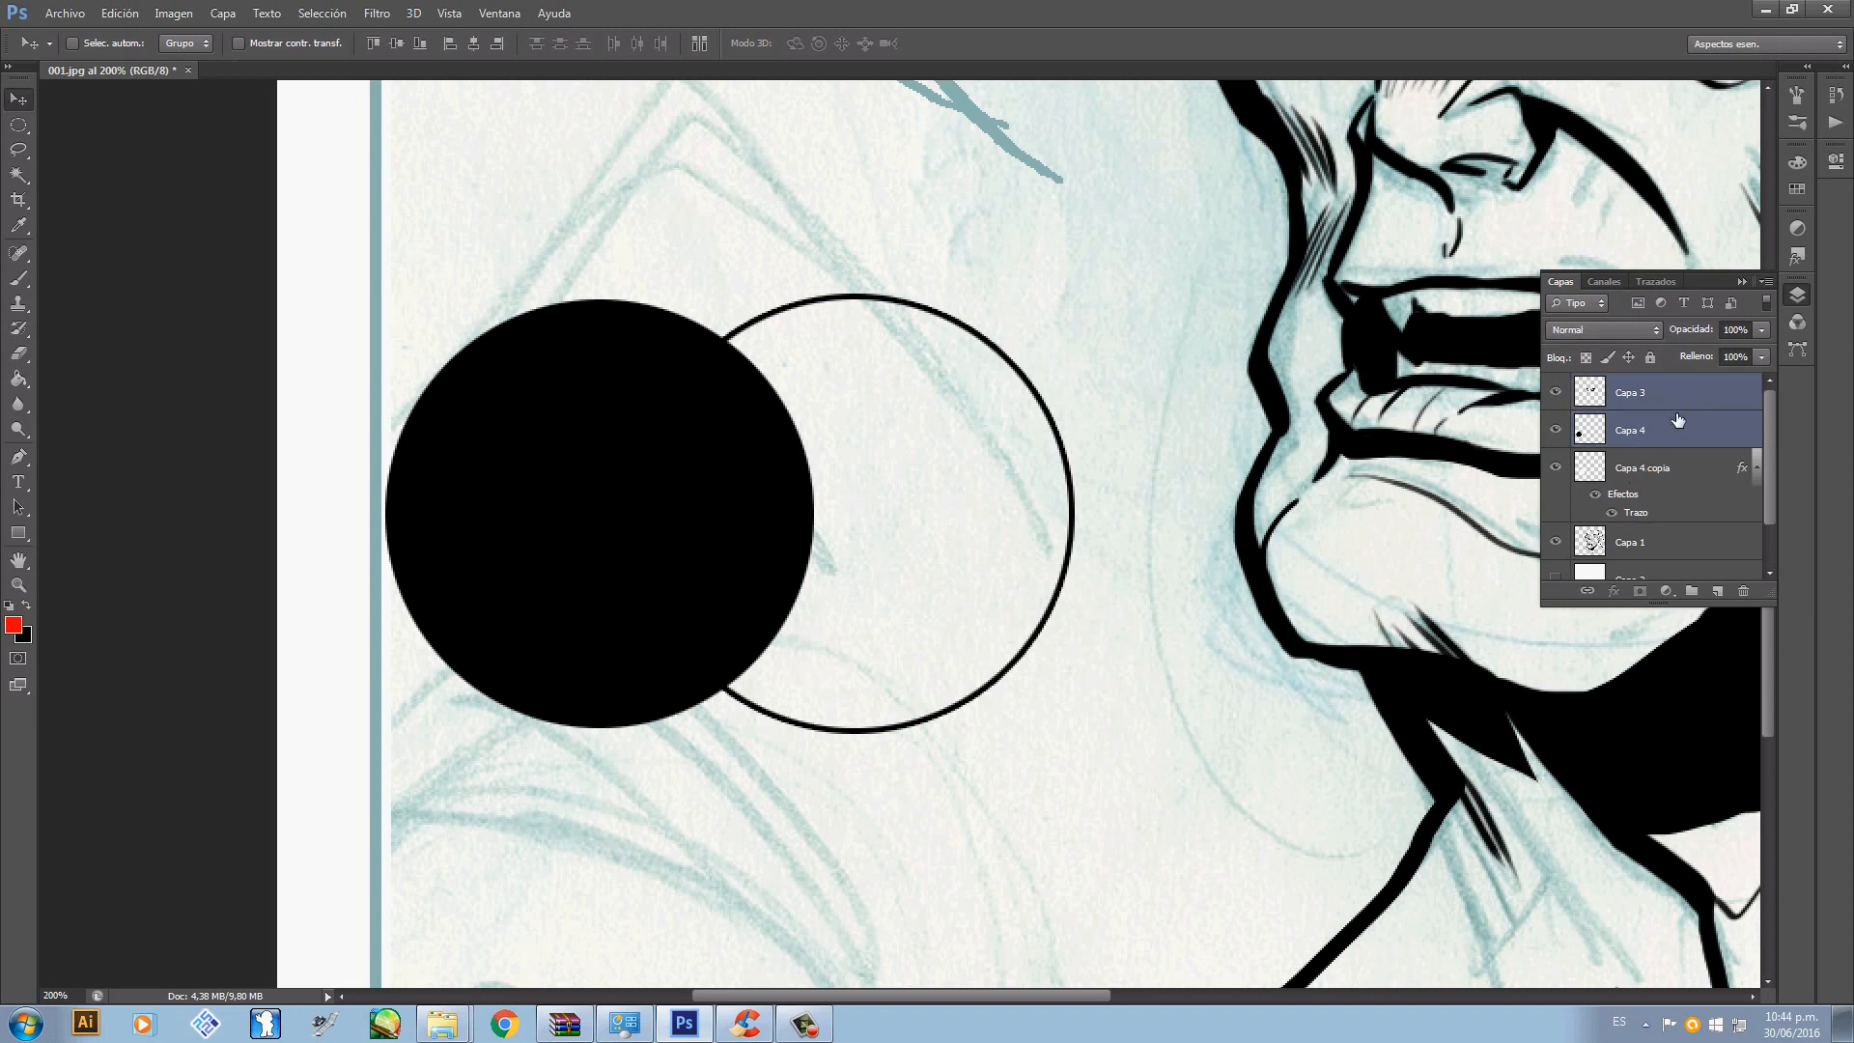
pyautogui.click(1653, 429)
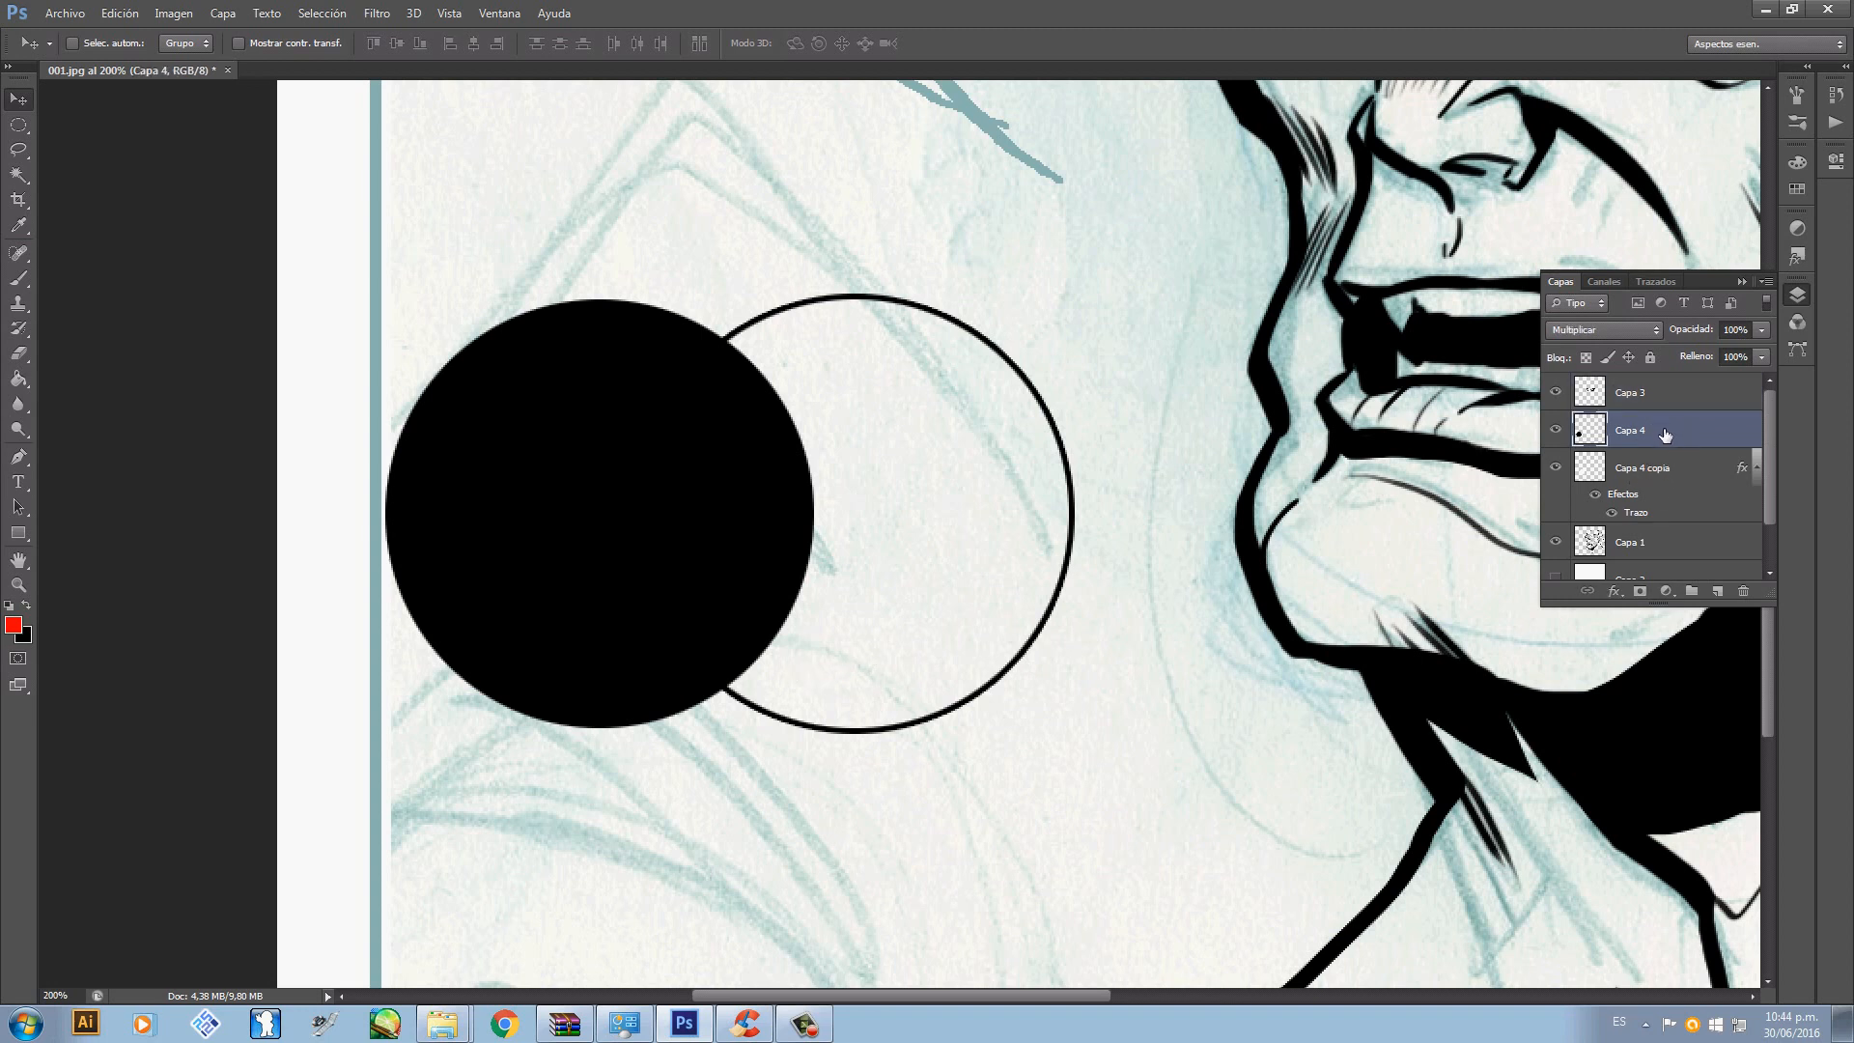
pyautogui.click(1661, 460)
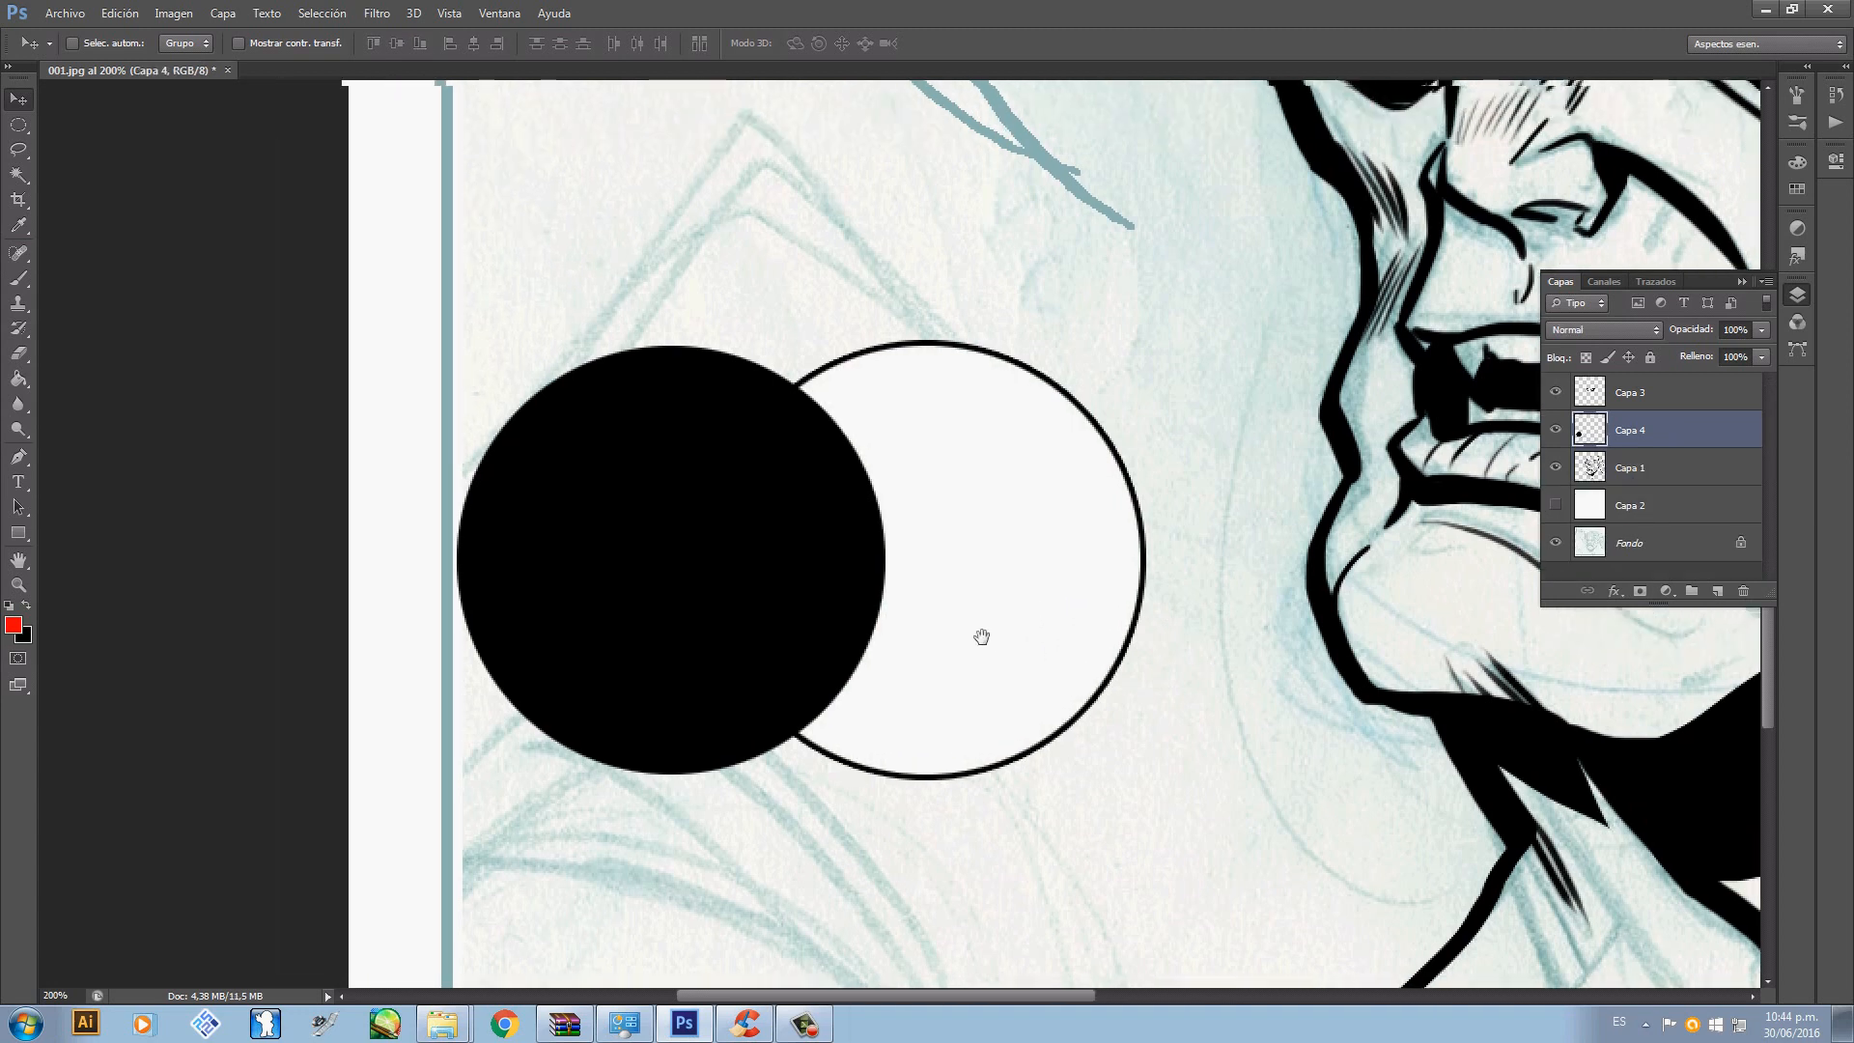
# - Erase a thin arc through the black circle that continues the outlined circle's edge across the overlap
pyautogui.moveTo(981, 636); pyautogui.dragTo(1009, 662)
pyautogui.press('e')
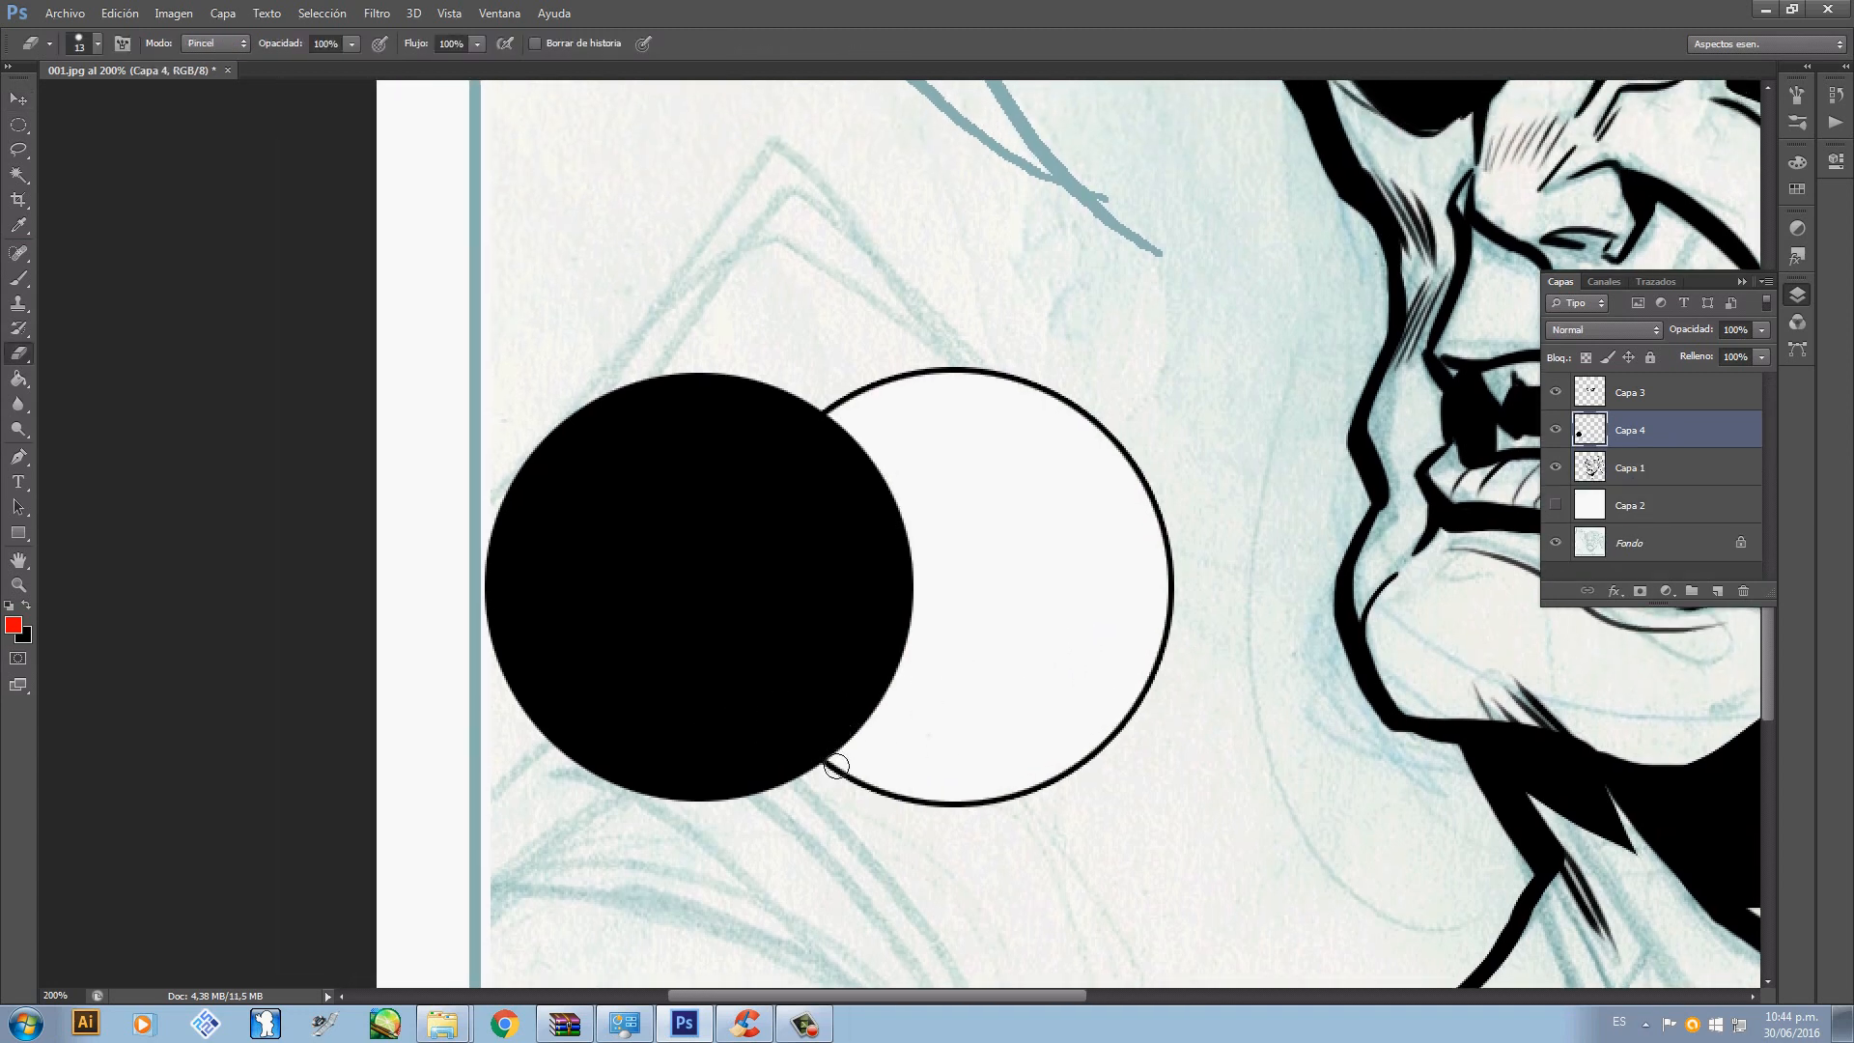
pyautogui.moveTo(819, 755)
pyautogui.mouseDown()
pyautogui.moveTo(775, 602)
pyautogui.moveTo(801, 486)
pyautogui.mouseUp()
pyautogui.hotkey('ctrl', 'z')
pyautogui.moveTo(811, 749)
pyautogui.mouseDown()
pyautogui.moveTo(774, 538)
pyautogui.moveTo(830, 439)
pyautogui.mouseUp()
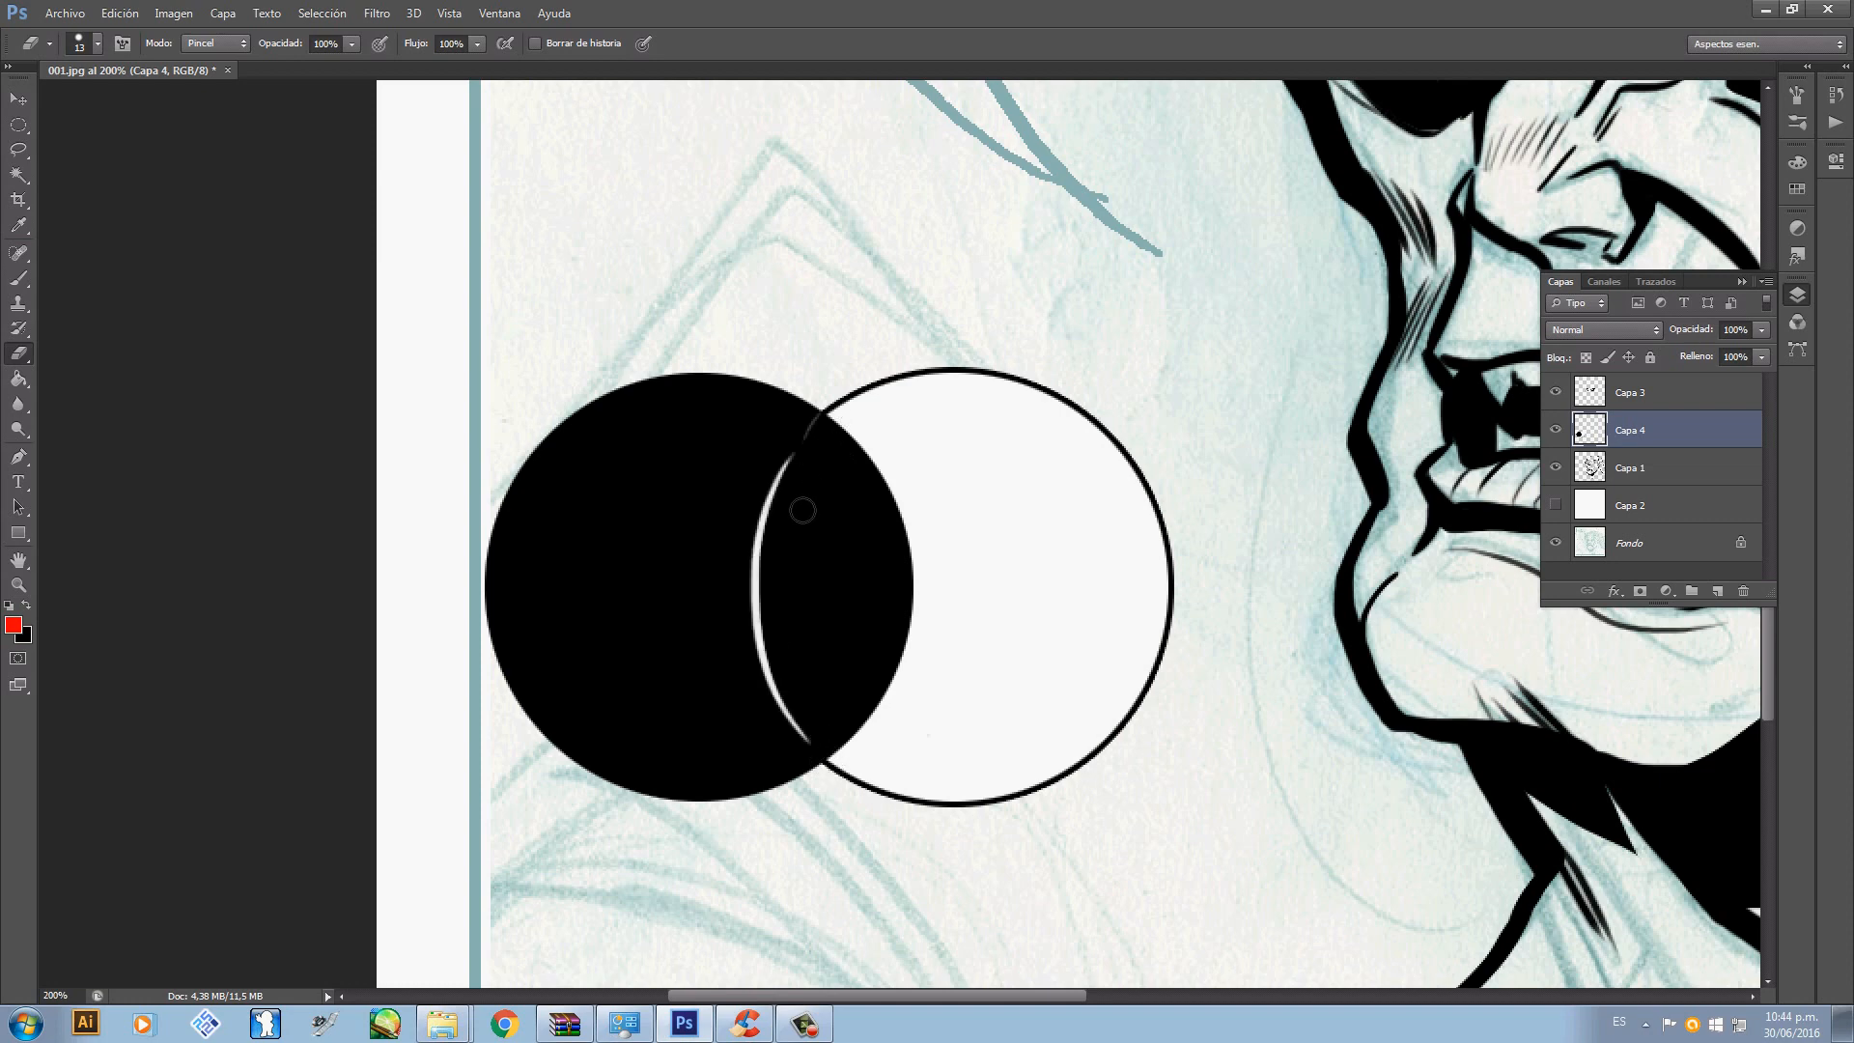
pyautogui.hotkey('ctrl', '-')
pyautogui.hotkey('ctrl', '-')
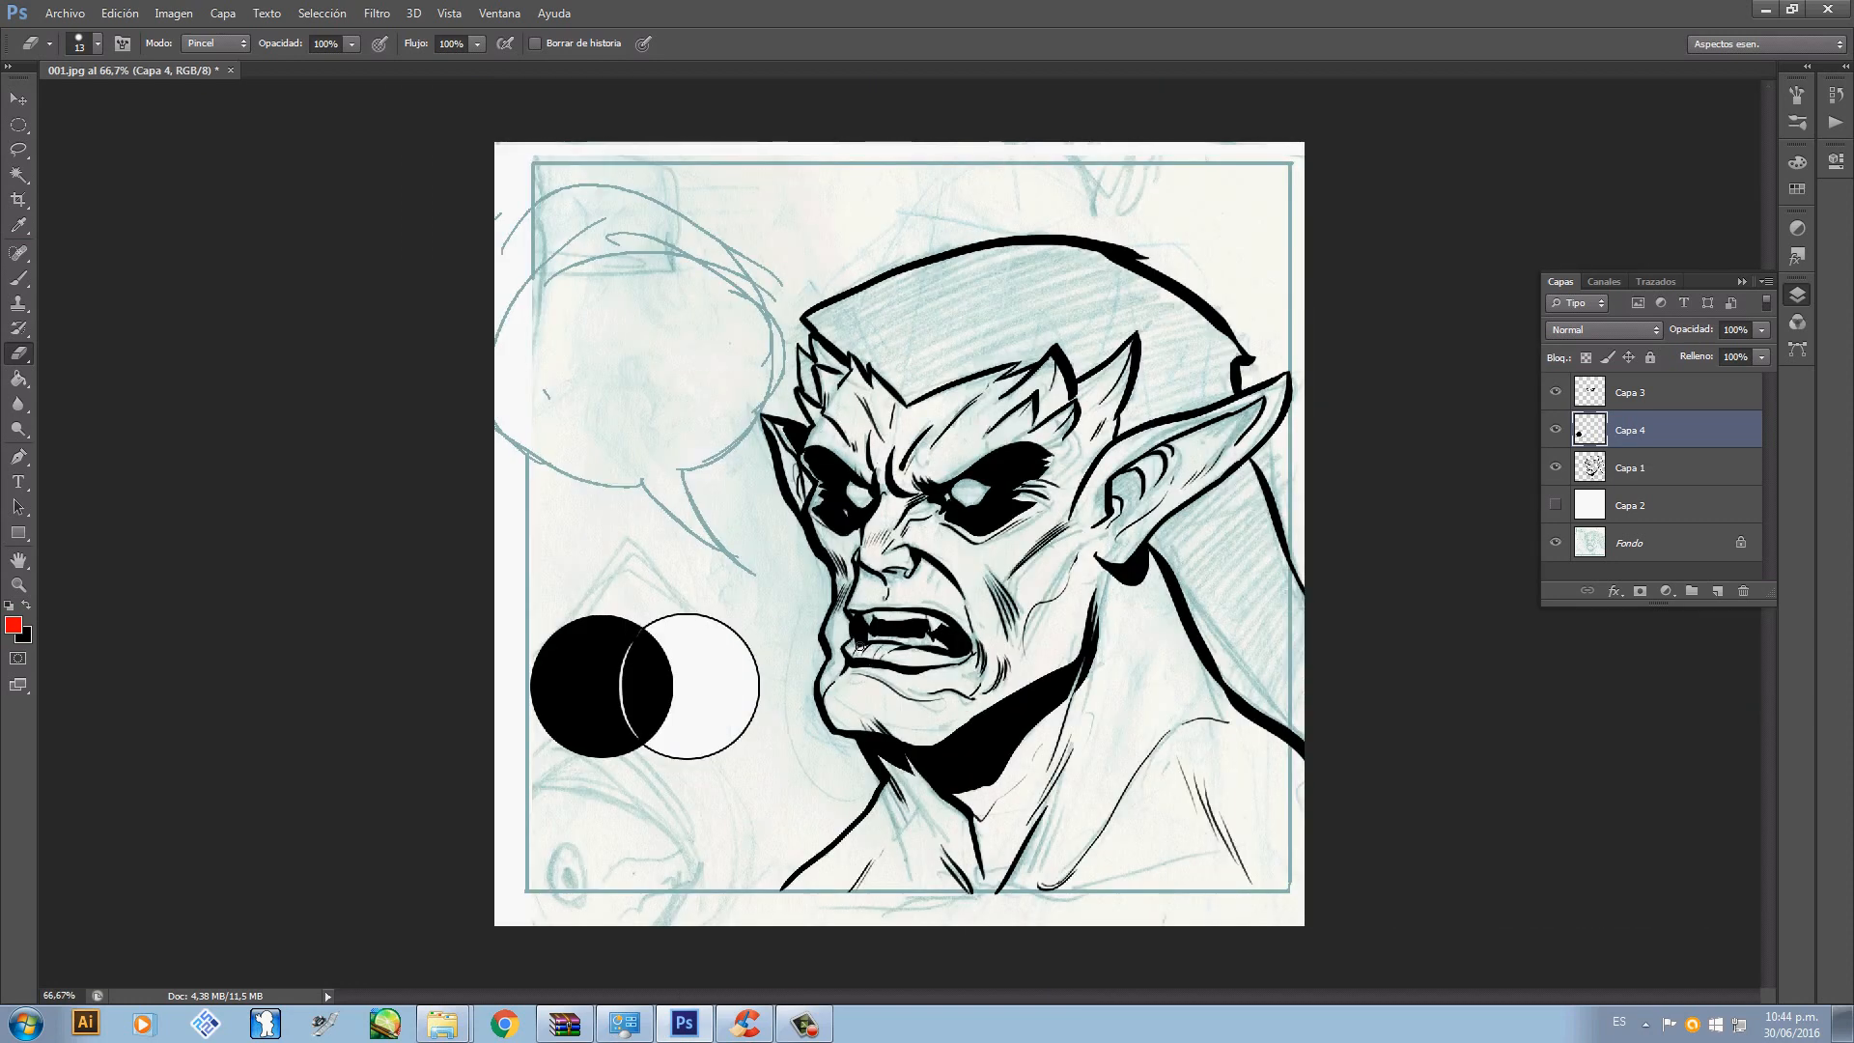
# - Delete the Capa 4 layer with the demonstration circles and activate the Brush on layer Capa 3
pyautogui.press('Delete')
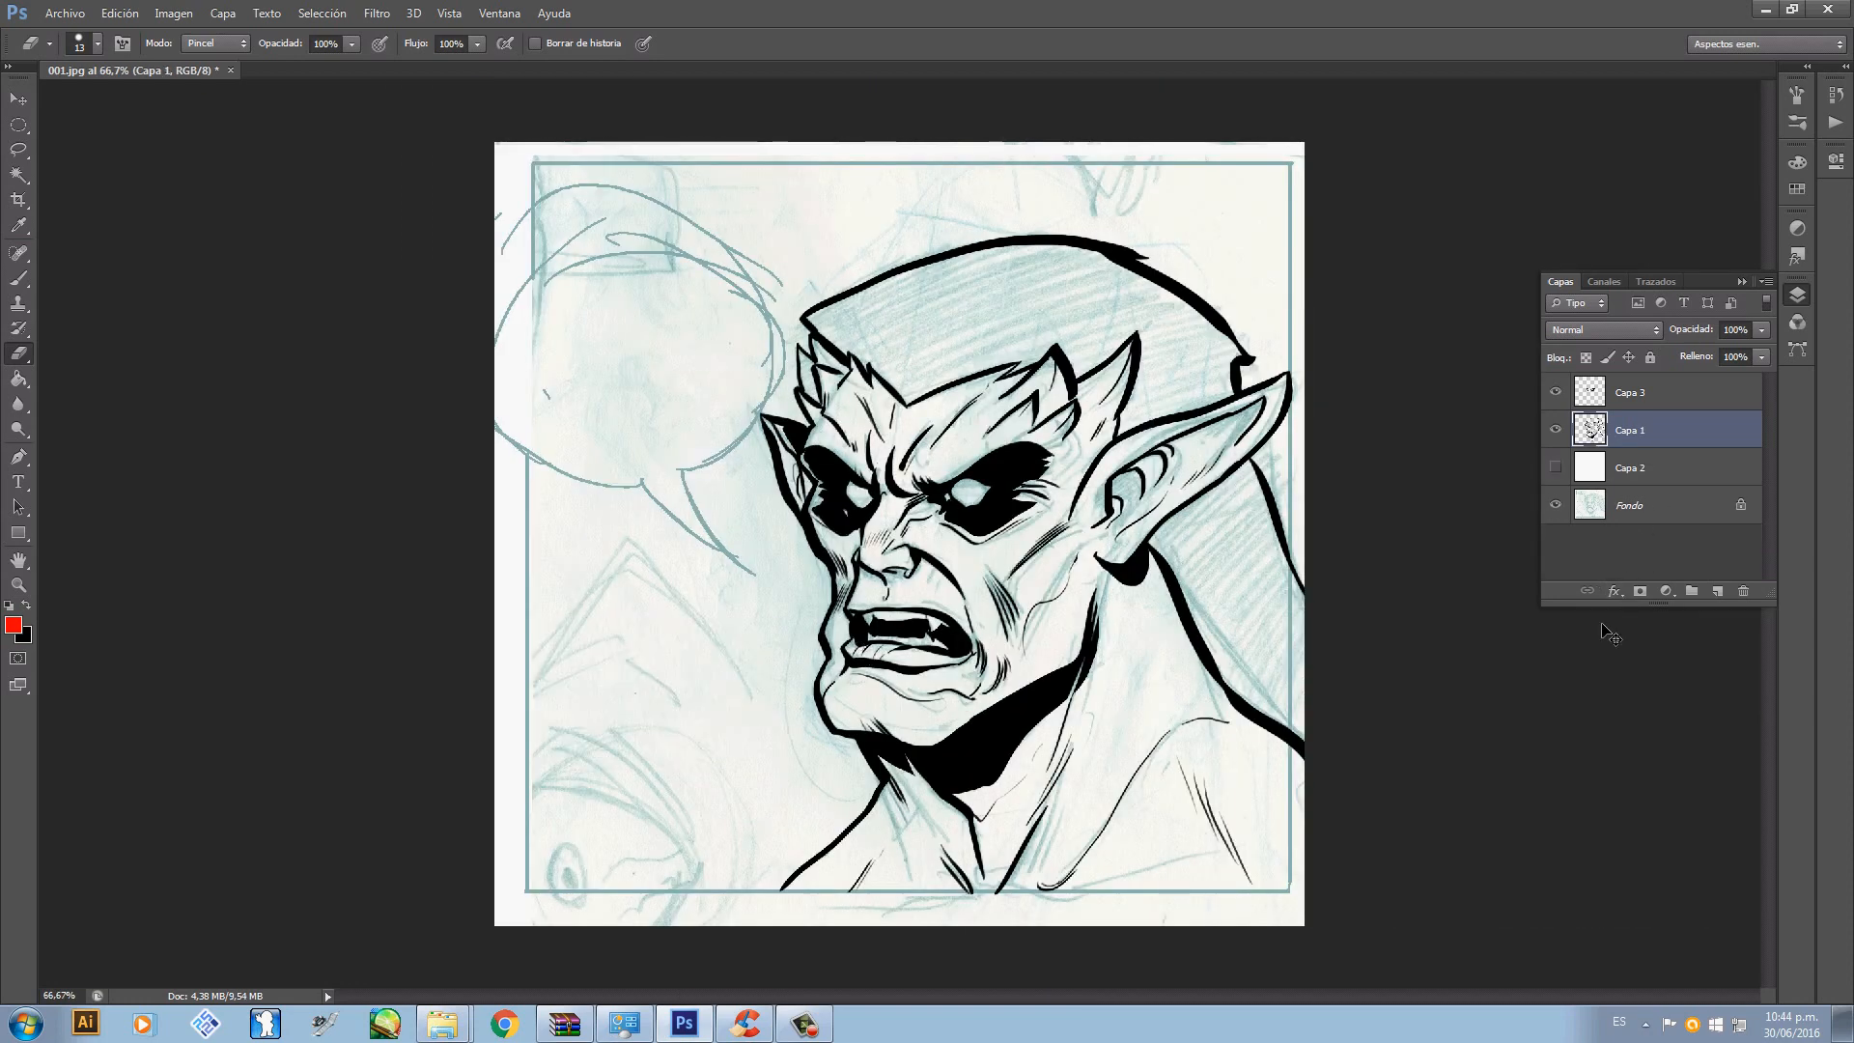
pyautogui.hotkey('ctrl', '+')
pyautogui.hotkey('ctrl', '+')
pyautogui.scroll(-10, 1609, 634)
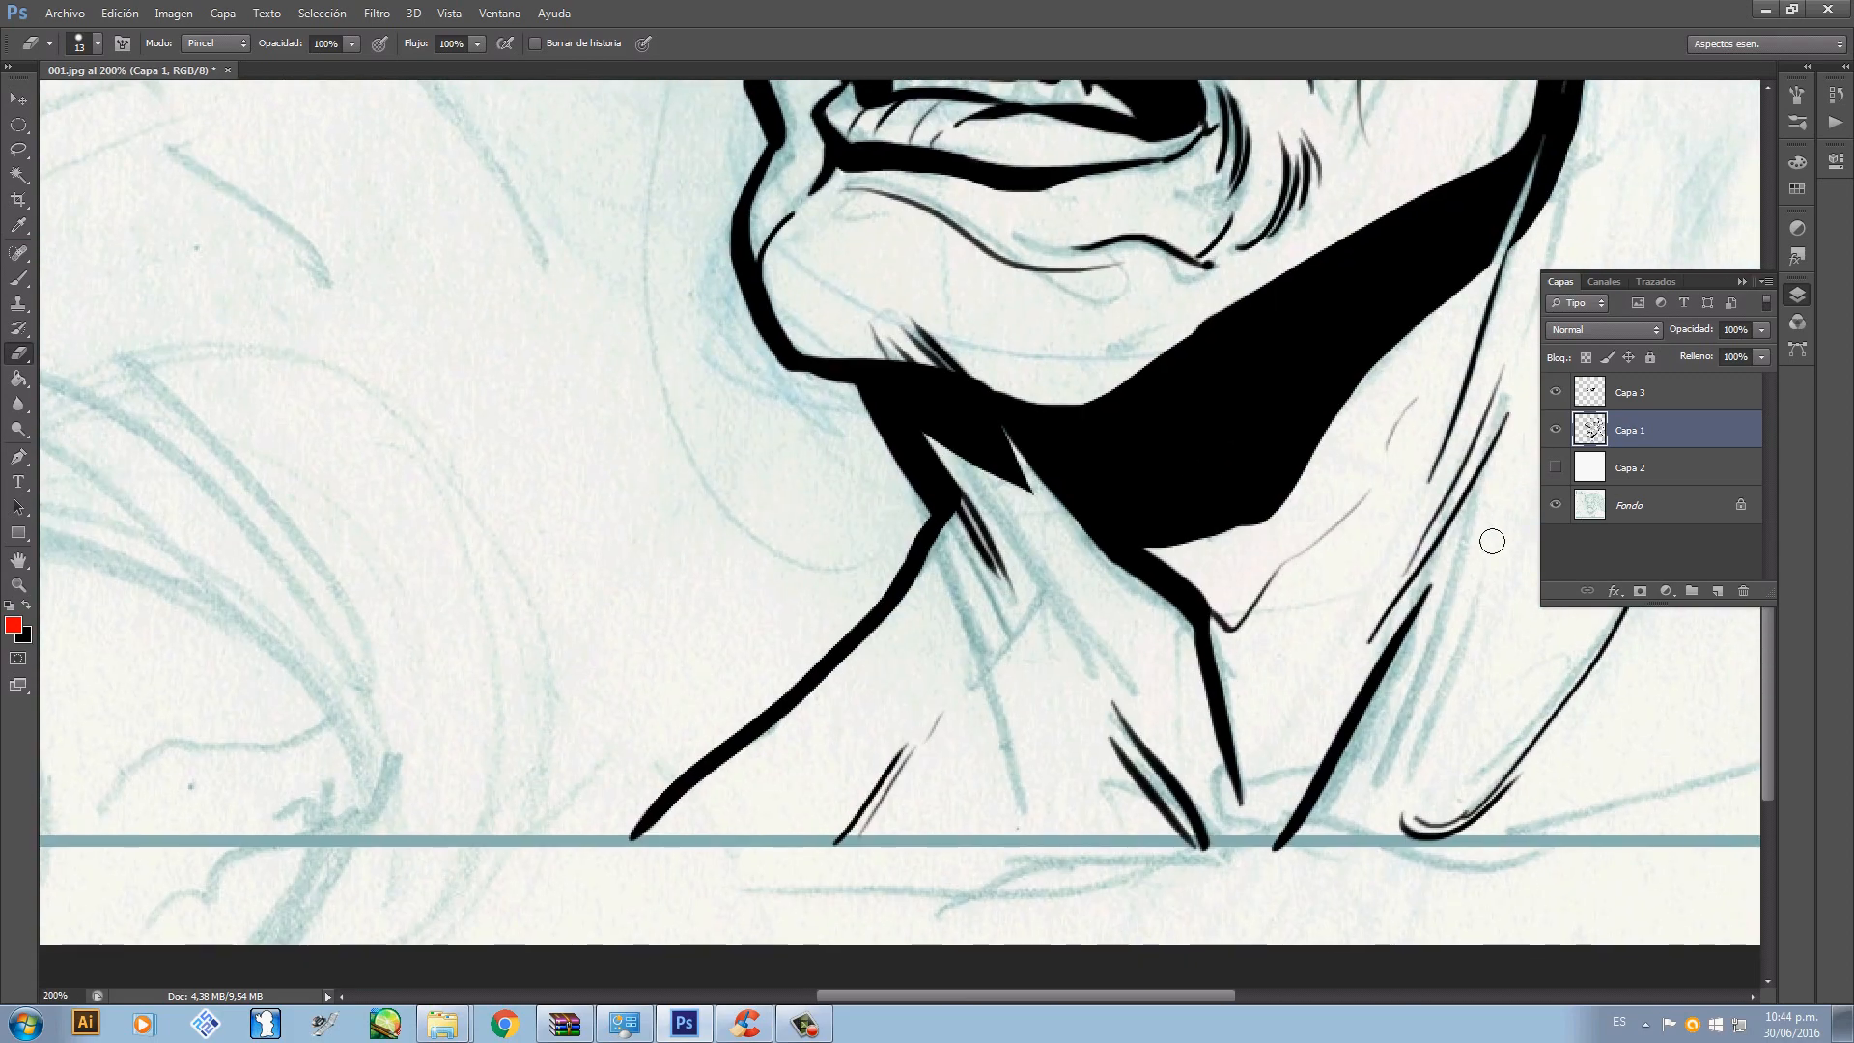
pyautogui.click(1622, 398)
pyautogui.press('b')
# - Ink thin curved black hatching lines along the lower edge of the neck shadow beneath the jaw
pyautogui.moveTo(1116, 675)
pyautogui.mouseDown()
pyautogui.moveTo(1094, 666)
pyautogui.moveTo(928, 763)
pyautogui.mouseUp()
pyautogui.moveTo(748, 702); pyautogui.dragTo(903, 674)
pyautogui.hotkey('ctrl', 'z')
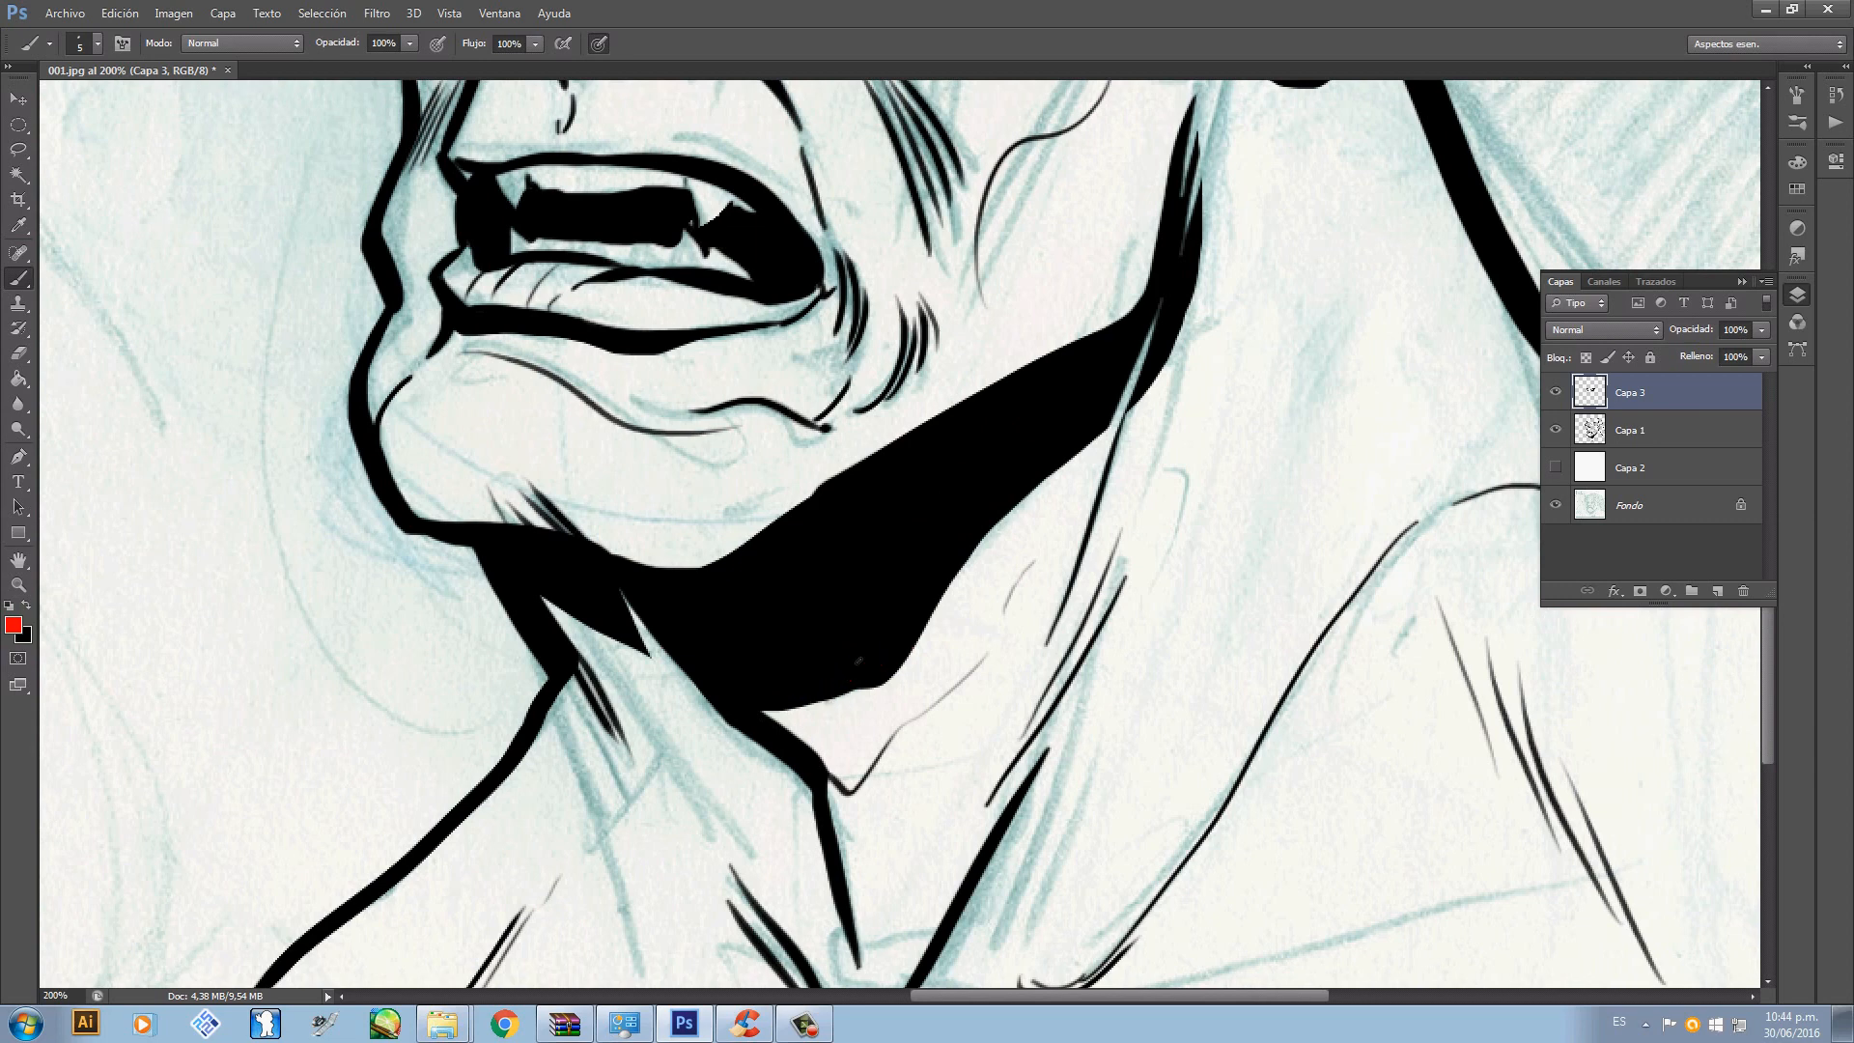
pyautogui.moveTo(772, 726); pyautogui.dragTo(883, 691)
pyautogui.hotkey('ctrl', 'z')
pyautogui.moveTo(765, 717)
pyautogui.mouseDown()
pyautogui.moveTo(907, 653)
pyautogui.moveTo(798, 720)
pyautogui.moveTo(902, 639)
pyautogui.moveTo(801, 726)
pyautogui.moveTo(891, 682)
pyautogui.mouseUp()
pyautogui.moveTo(814, 751); pyautogui.dragTo(898, 684)
pyautogui.hotkey('ctrl', 'z')
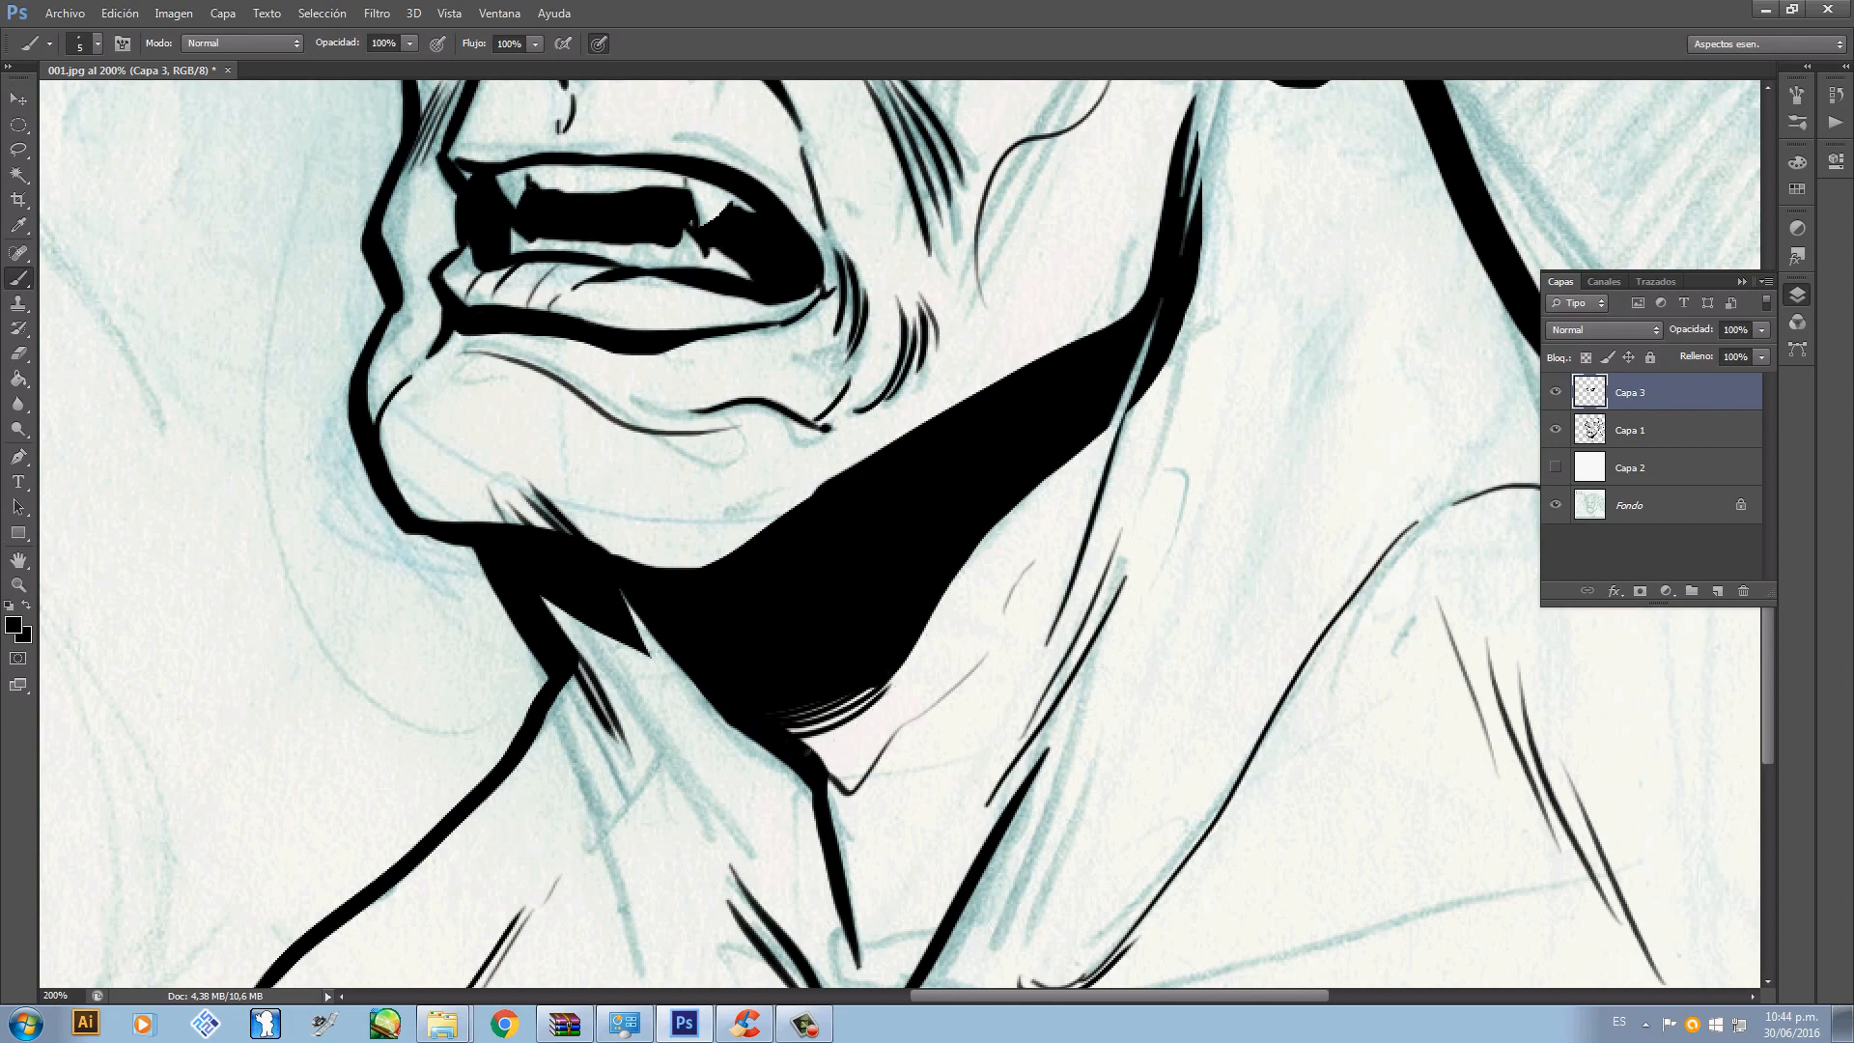
pyautogui.moveTo(805, 753); pyautogui.dragTo(885, 703)
# - Ink thin tapered black lines down the side of the neck between the ear and the shoulder
pyautogui.moveTo(1145, 635); pyautogui.dragTo(985, 913)
pyautogui.moveTo(1037, 780); pyautogui.dragTo(1138, 556)
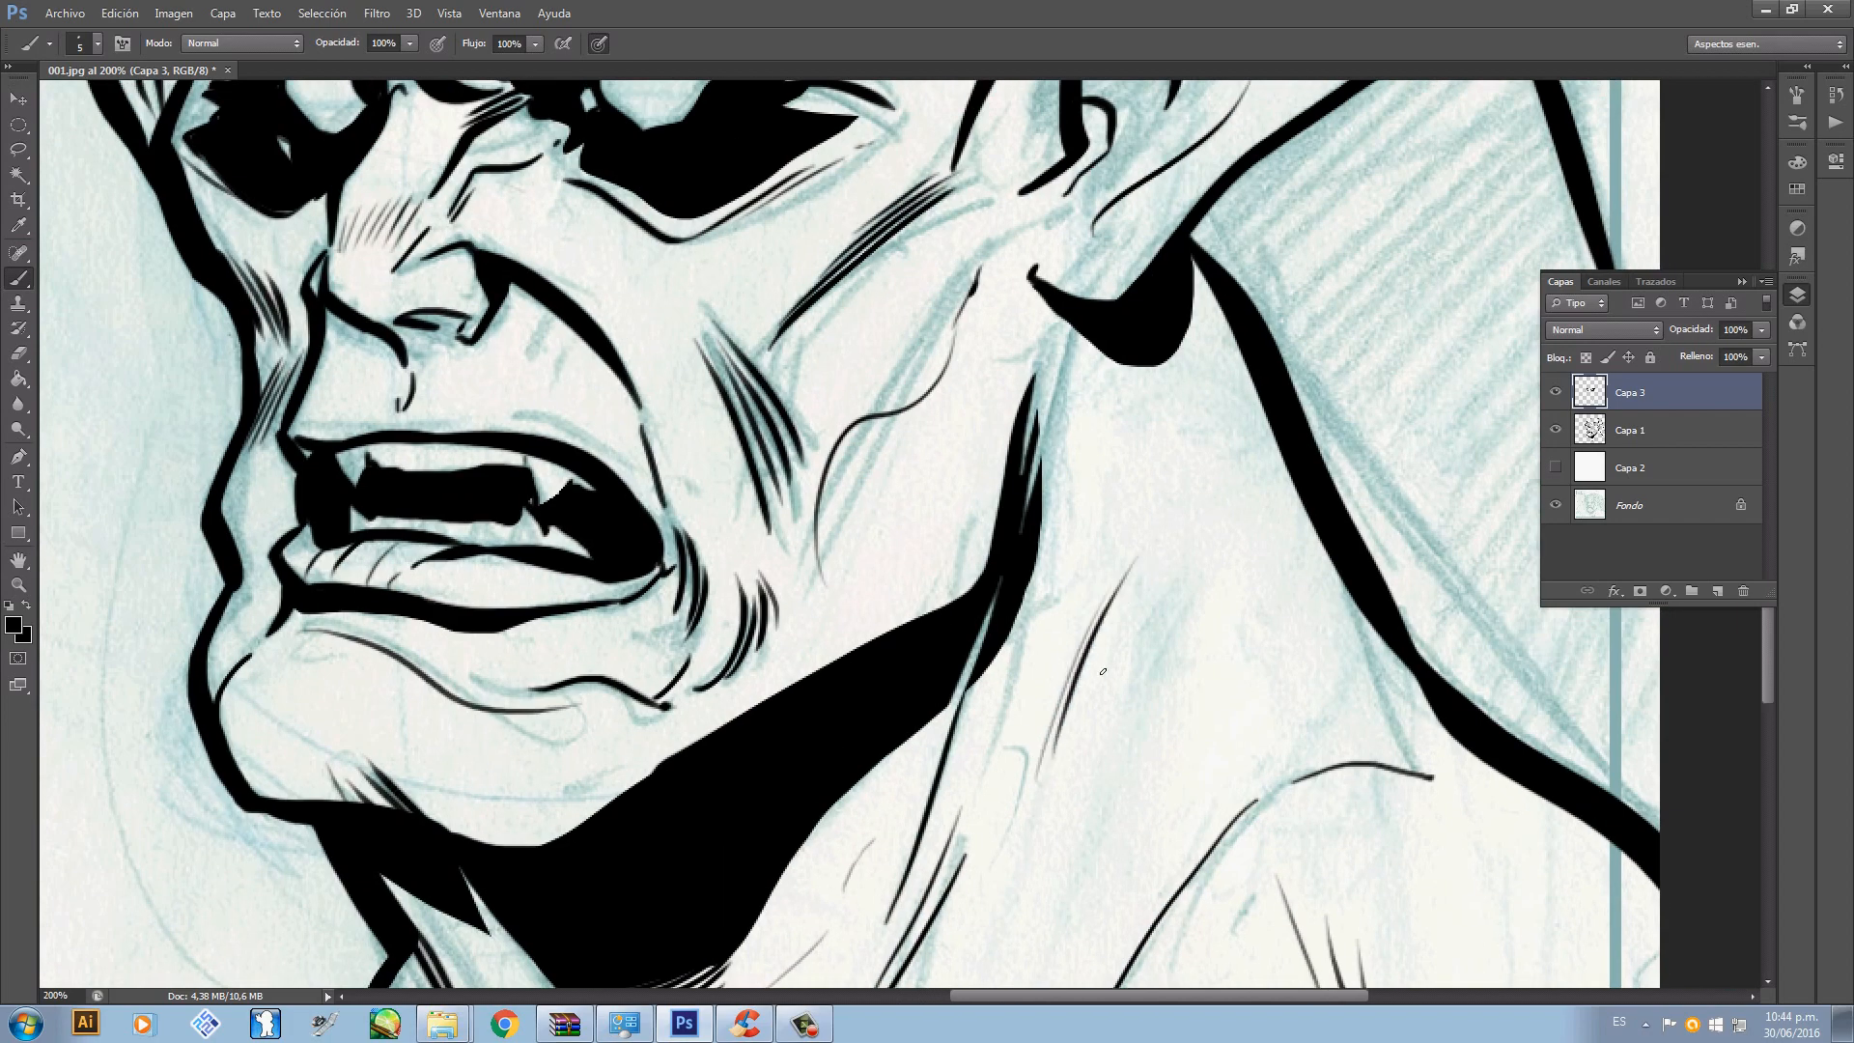
pyautogui.moveTo(1083, 710); pyautogui.dragTo(1176, 519)
pyautogui.moveTo(1147, 620); pyautogui.dragTo(1216, 492)
pyautogui.moveTo(1234, 483); pyautogui.dragTo(1257, 446)
pyautogui.moveTo(1096, 873)
pyautogui.mouseDown()
pyautogui.moveTo(1126, 575)
pyautogui.moveTo(1190, 480)
pyautogui.mouseUp()
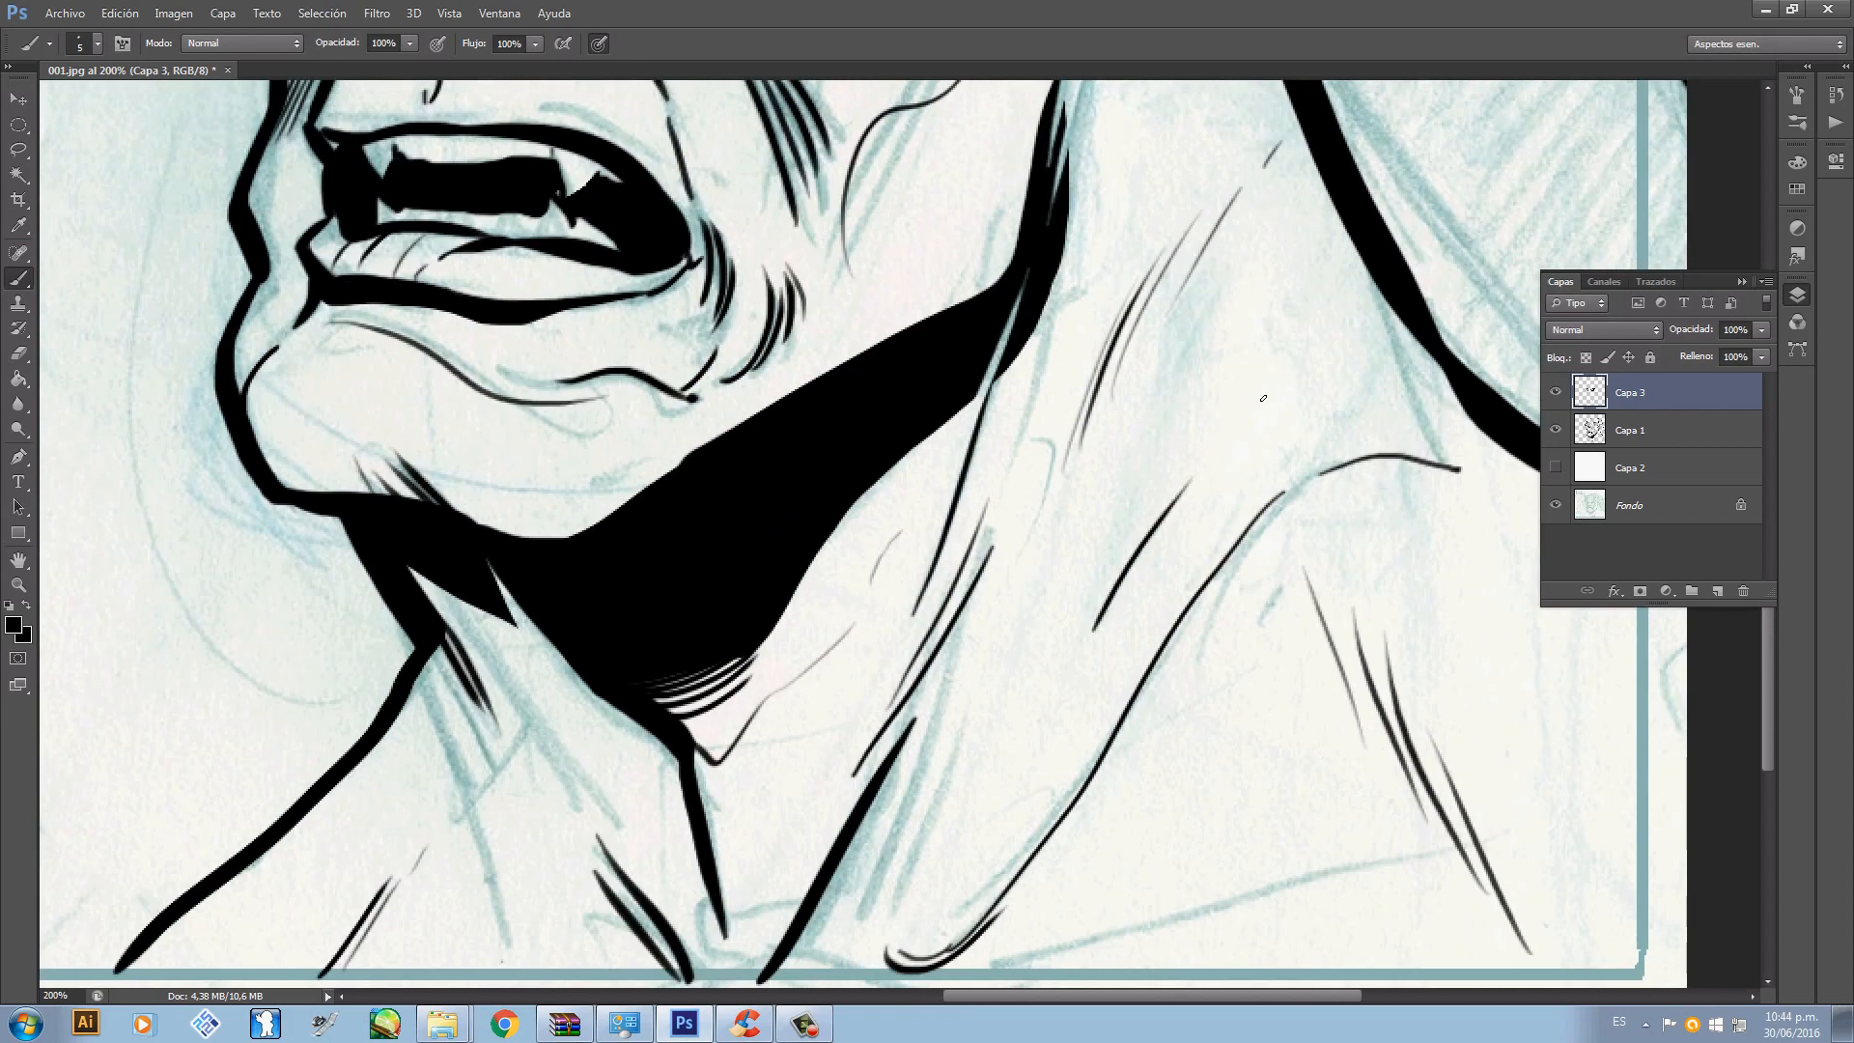
# - Extend the tendon shadow at the base of the neck upward with a thin tapered stroke, undoing rejected strokes
pyautogui.hscroll(-3, 1369, 385)
pyautogui.scroll(-3, 666, 716)
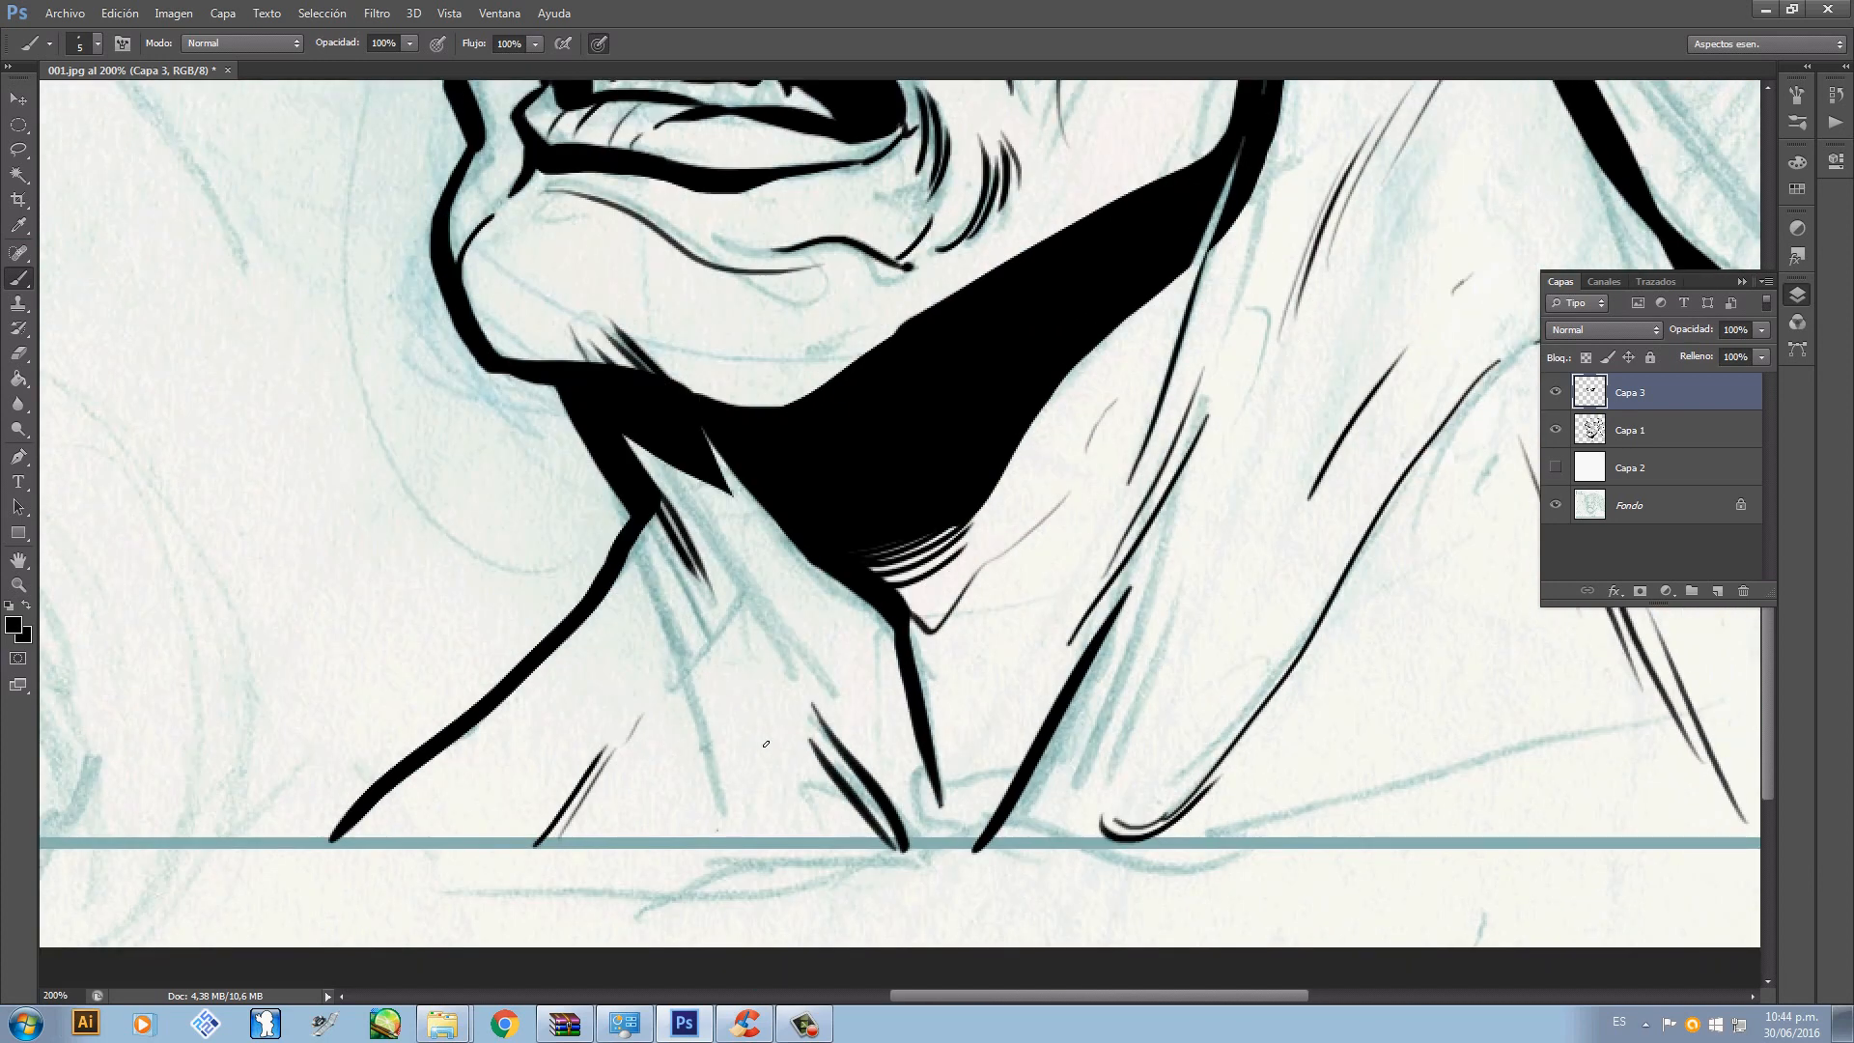
pyautogui.moveTo(832, 781); pyautogui.dragTo(717, 639)
pyautogui.hotkey('ctrl', 'z')
pyautogui.moveTo(874, 837); pyautogui.dragTo(756, 681)
pyautogui.moveTo(854, 776); pyautogui.dragTo(758, 645)
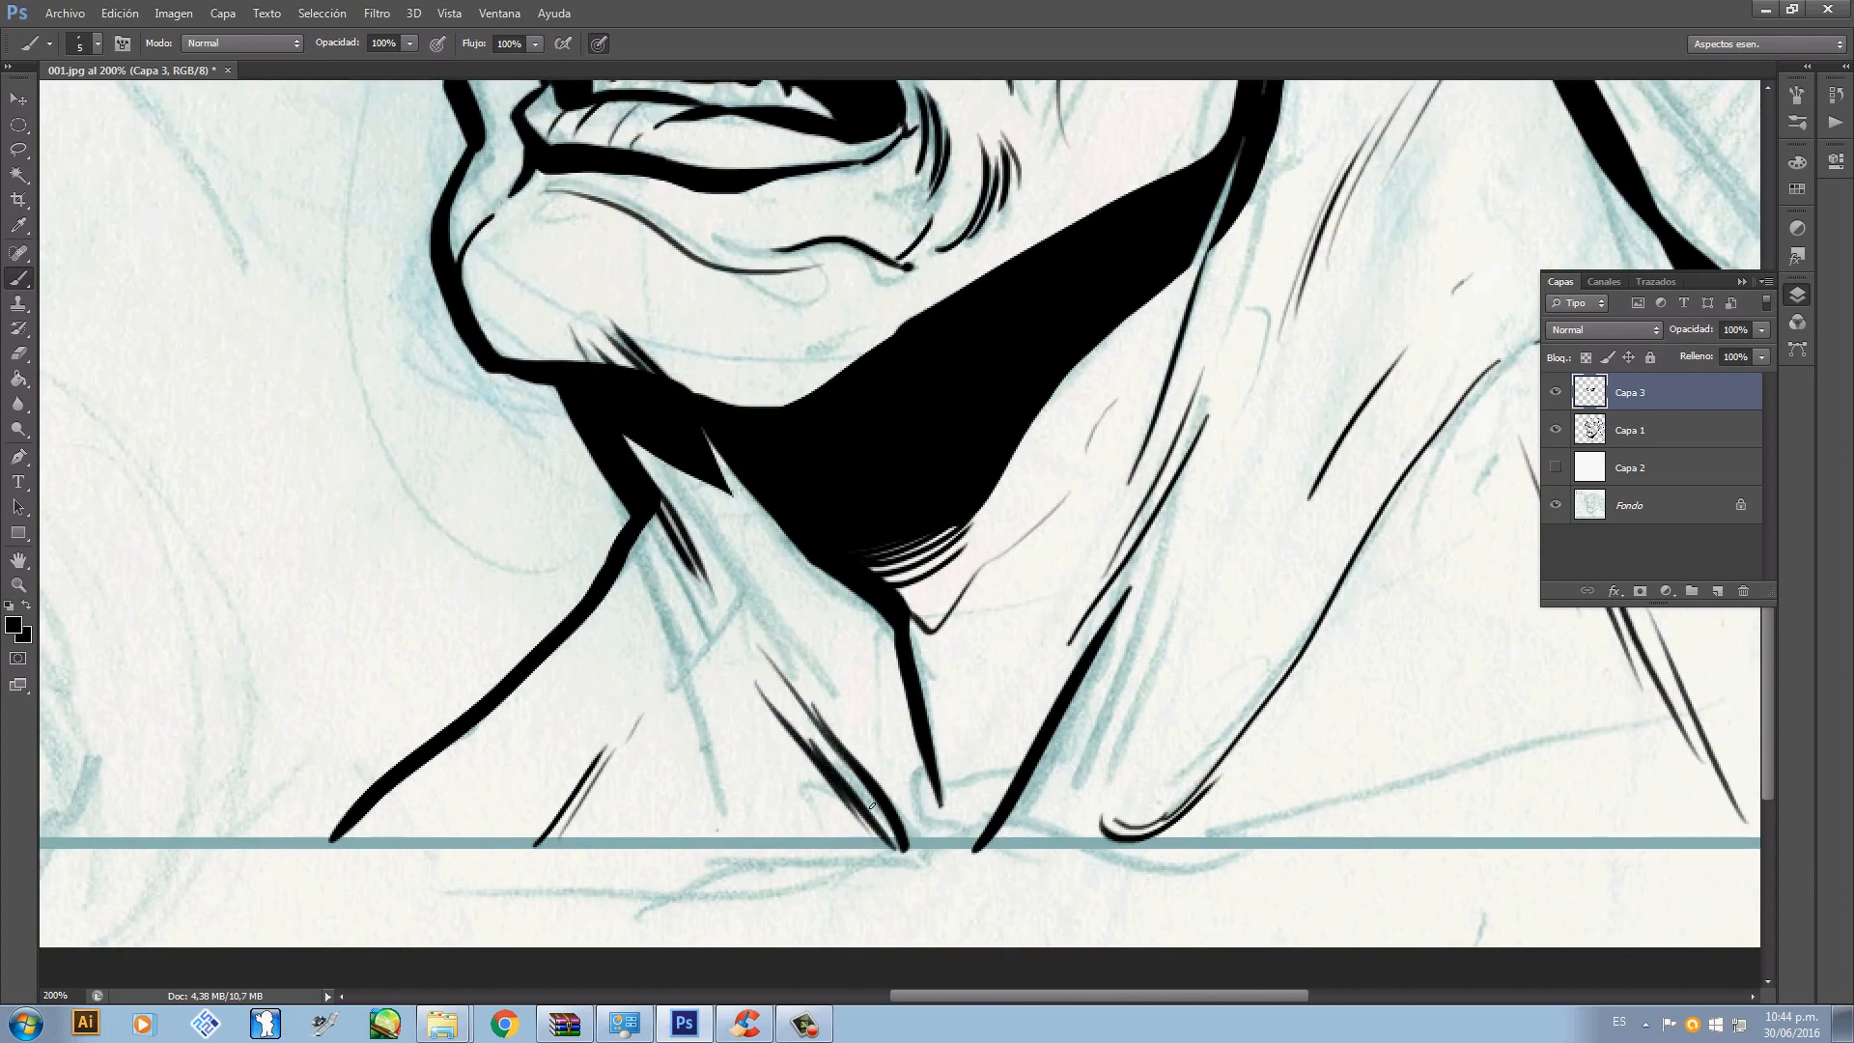
pyautogui.hotkey('ctrl', 'alt', 'z')
pyautogui.hotkey('ctrl', 'alt', 'z')
pyautogui.moveTo(834, 771); pyautogui.dragTo(743, 645)
pyautogui.hotkey('ctrl', 'alt', 'z')
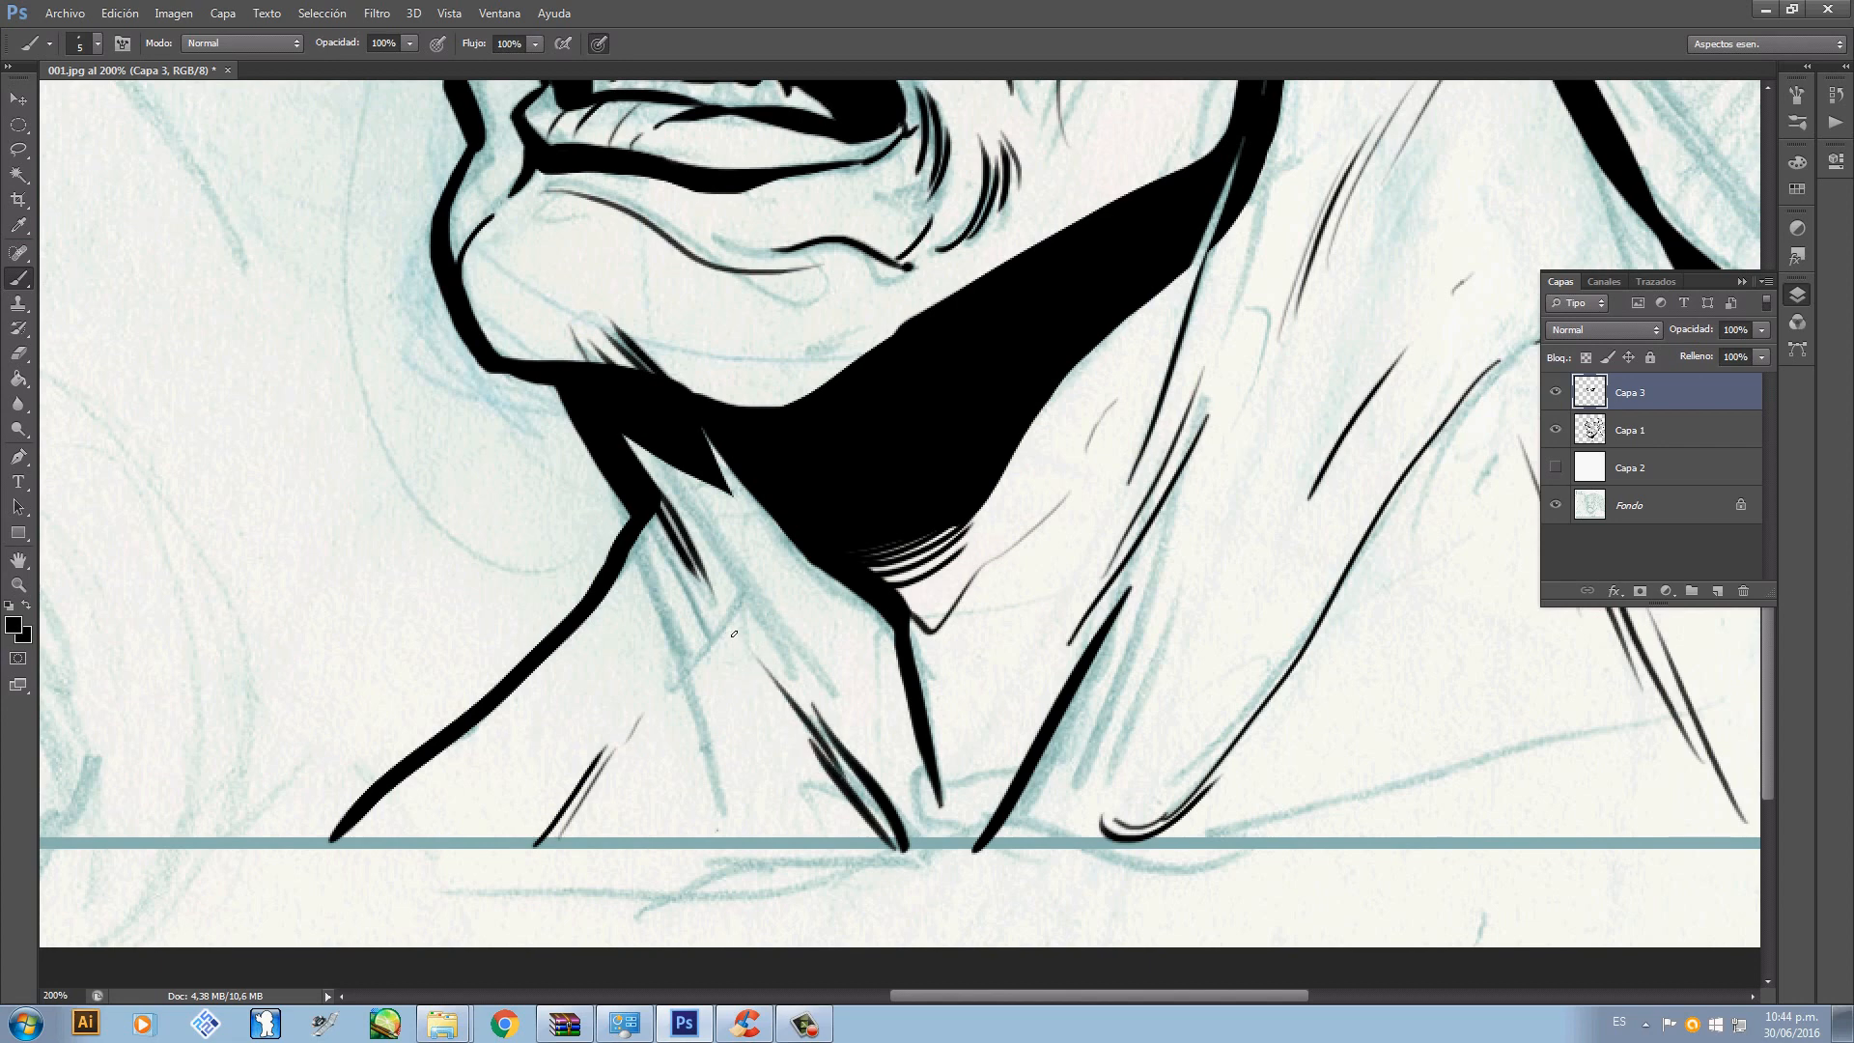
# - Thicken the tapered tendon line at the base of the neck and add a fine parallel stroke beside it
pyautogui.moveTo(831, 721)
pyautogui.mouseDown()
pyautogui.moveTo(765, 634)
pyautogui.moveTo(858, 797)
pyautogui.mouseUp()
pyautogui.hotkey('ctrl', 'alt', 'z')
pyautogui.hotkey('ctrl', 'alt', 'z')
pyautogui.moveTo(755, 630); pyautogui.dragTo(896, 813)
pyautogui.hotkey('ctrl', 'alt', 'z')
pyautogui.hotkey('ctrl', 'alt', 'z')
pyautogui.moveTo(753, 663)
pyautogui.mouseDown()
pyautogui.moveTo(906, 853)
pyautogui.moveTo(765, 664)
pyautogui.mouseUp()
pyautogui.hotkey('ctrl', 'alt', 'z')
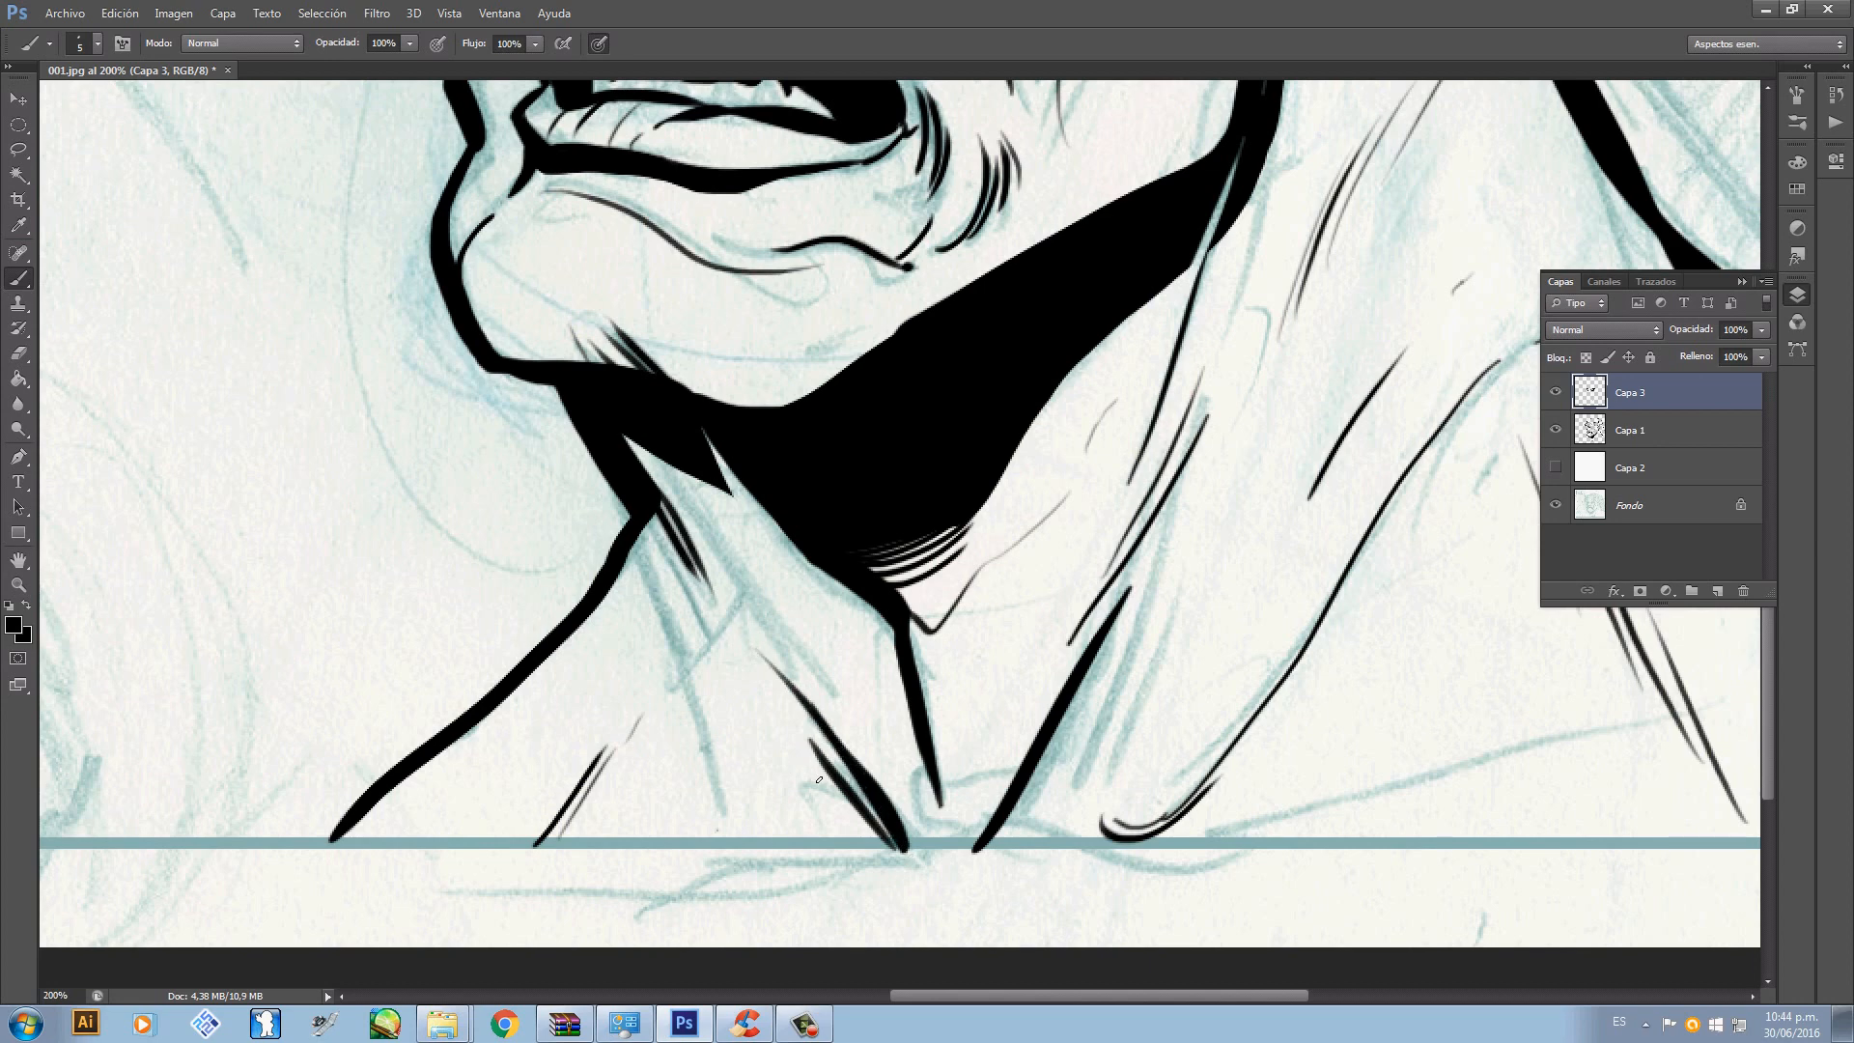
pyautogui.moveTo(819, 778); pyautogui.dragTo(769, 708)
pyautogui.click(806, 1024)
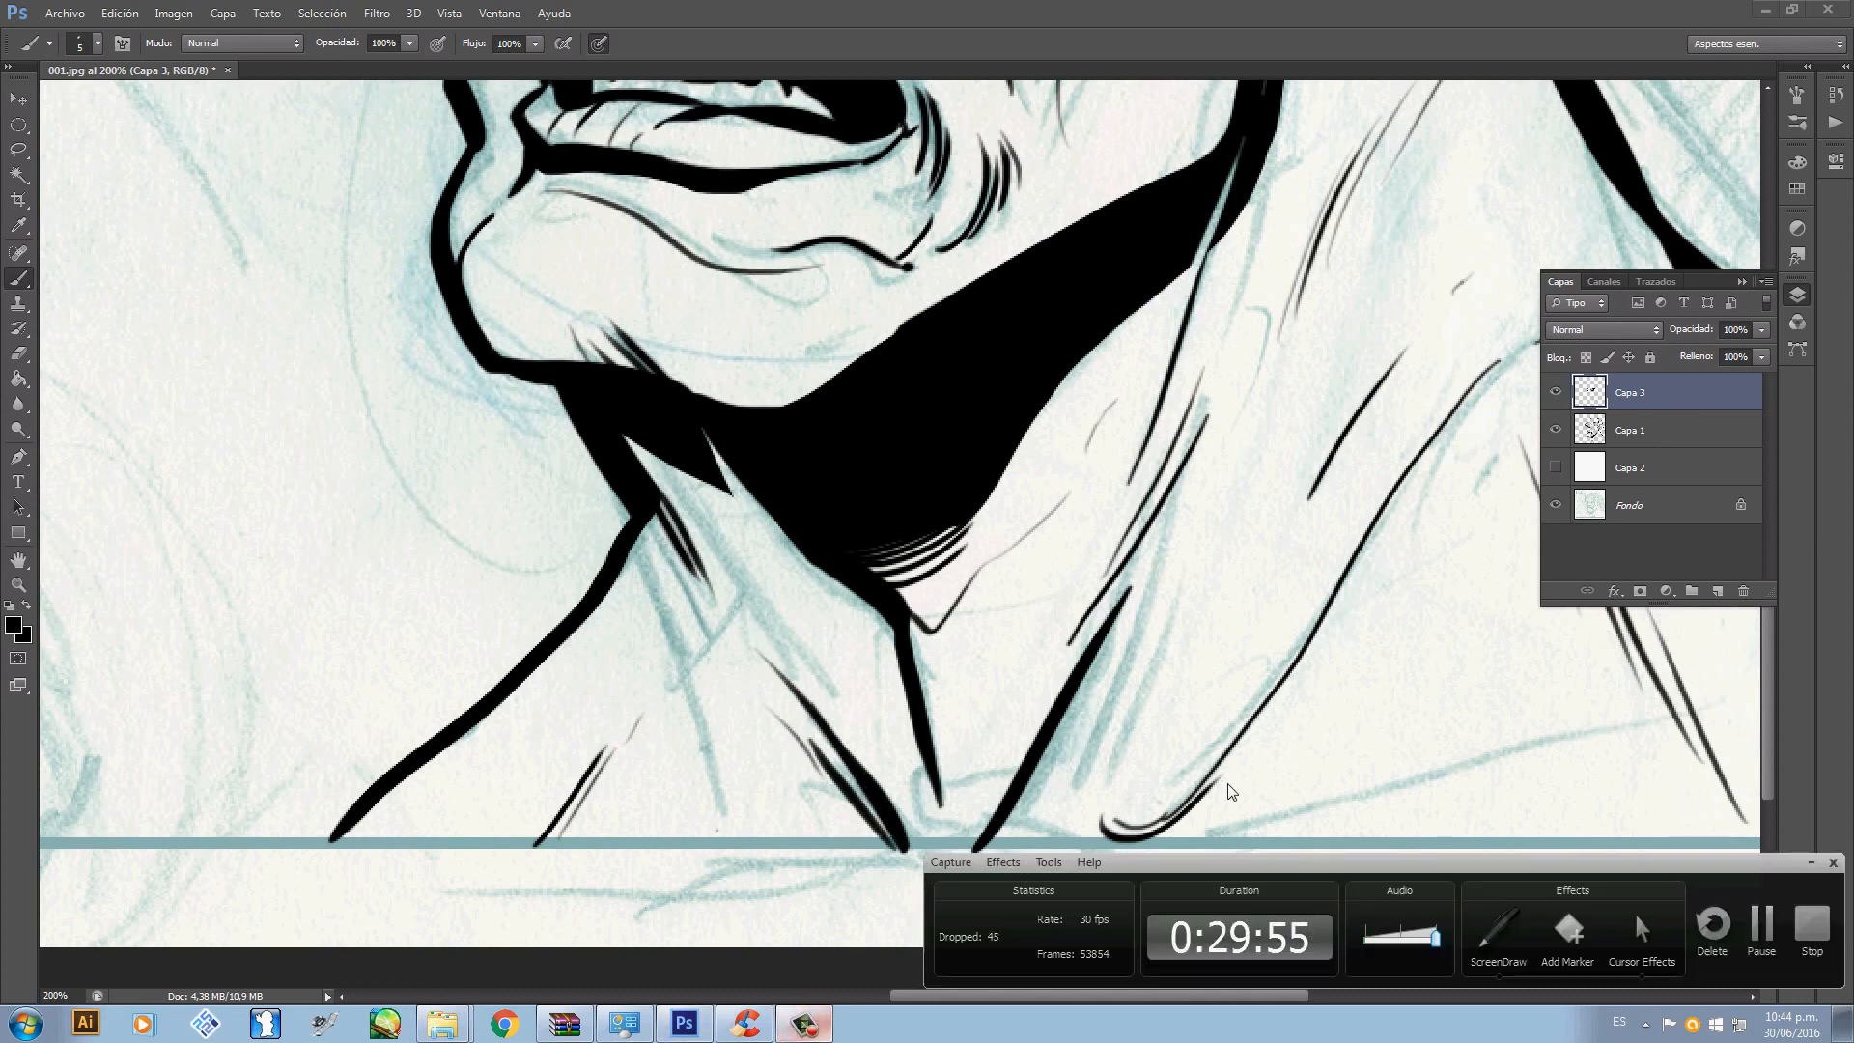